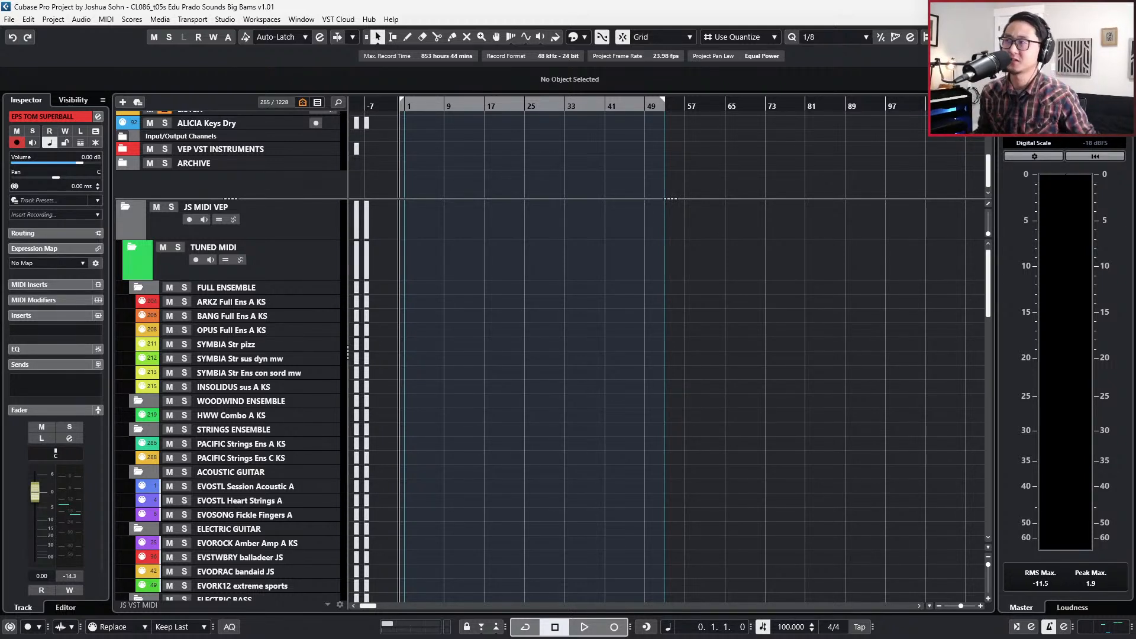
Open the instrument window of BGBAMS organic 02 space blast and place it clear of the track list.
key(alt+KP_1)
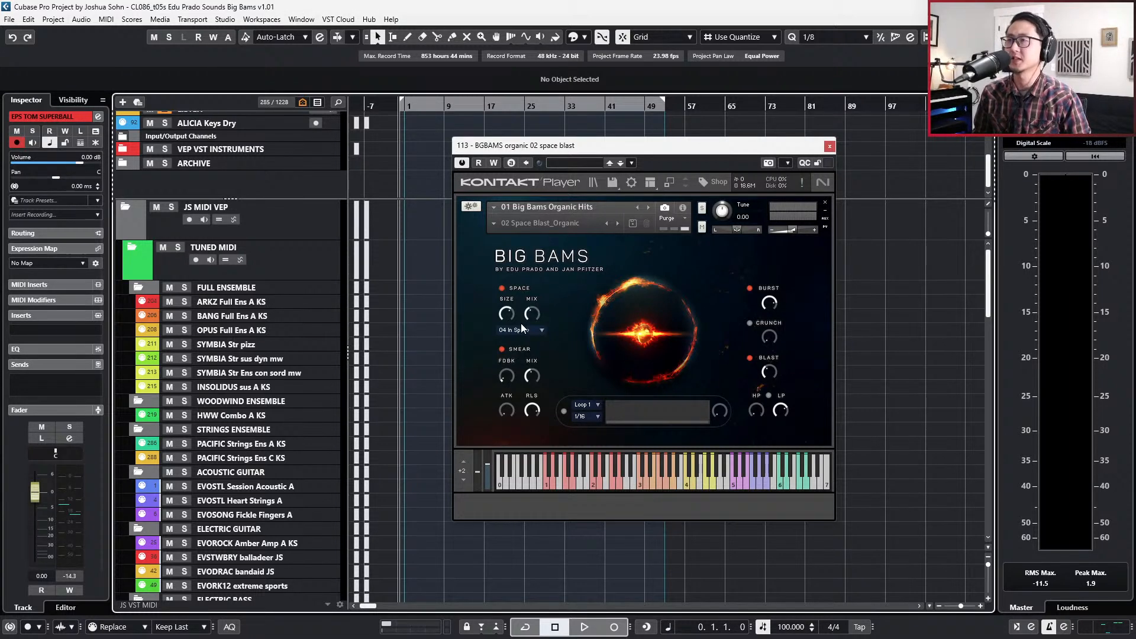
drag(538, 148, 406, 145)
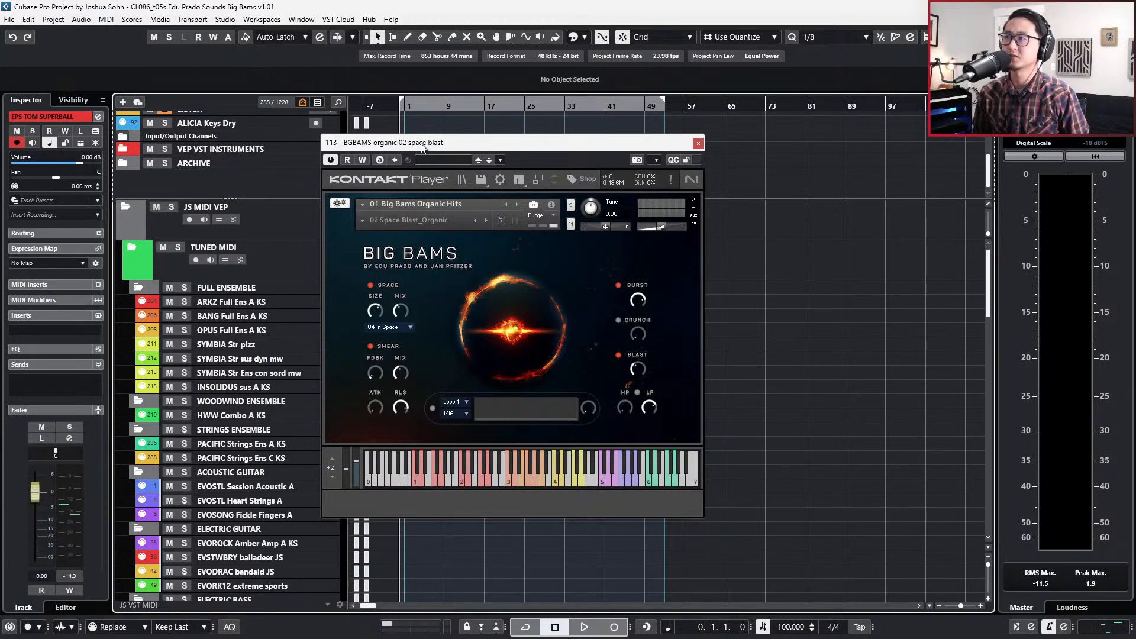
drag(407, 146, 524, 142)
scroll(427, 406, down, 5)
scroll(336, 410, up, 5)
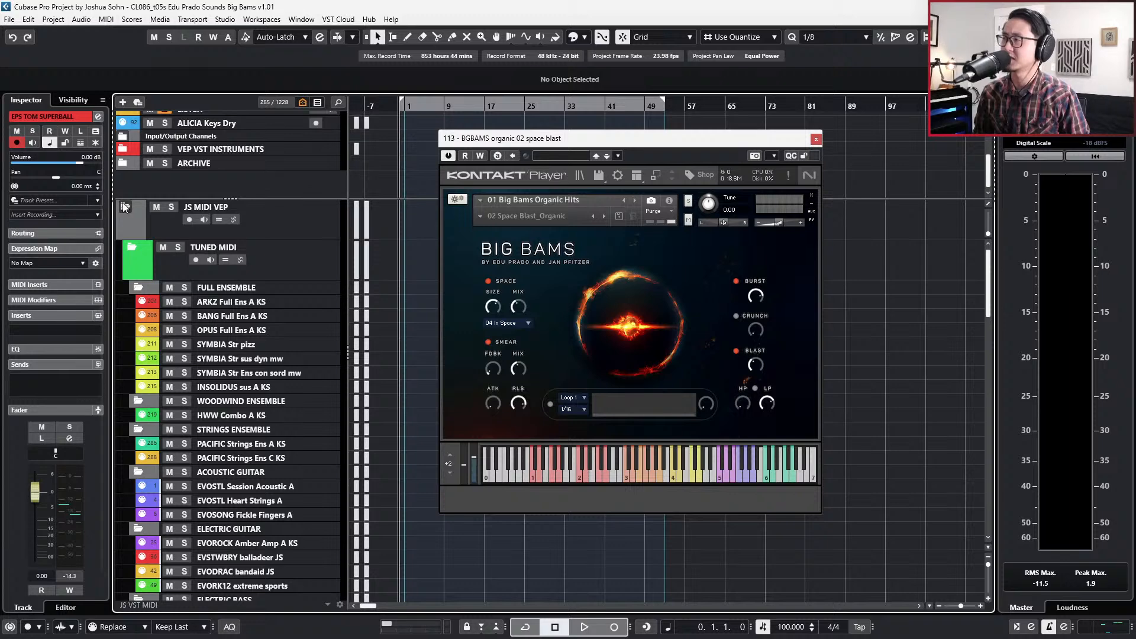
Collapse the JS MIDI VEP folder, select the BGBAMS organic 01 bams track, and look through the Big Bams and OTHER EPS tracks.
click(123, 202)
click(231, 343)
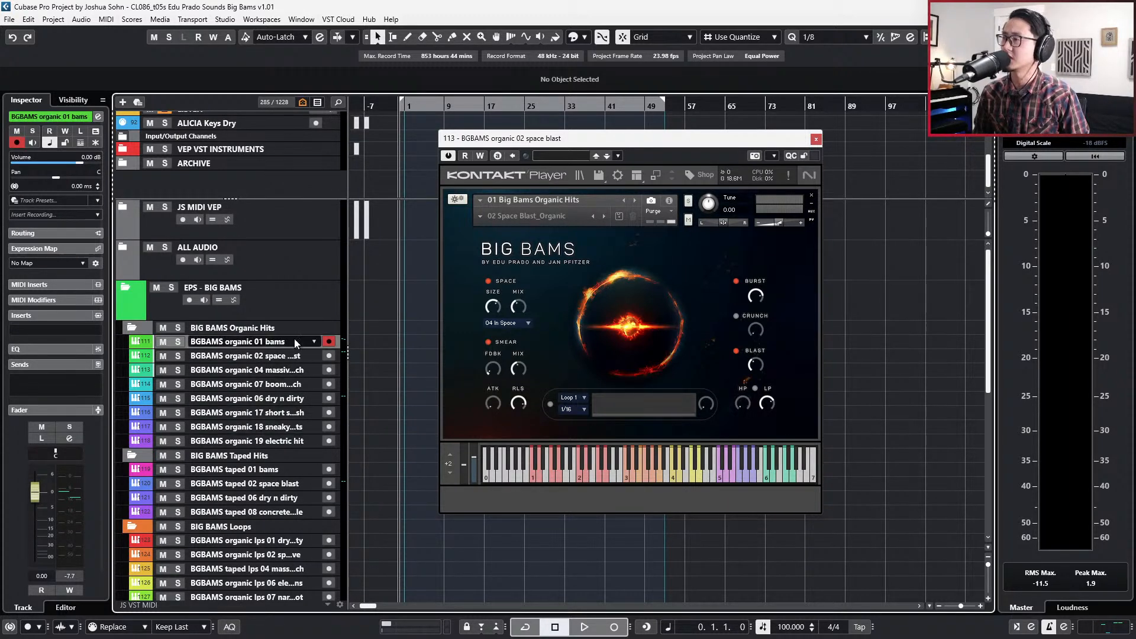
scroll(307, 447, down, 8)
scroll(308, 447, up, 8)
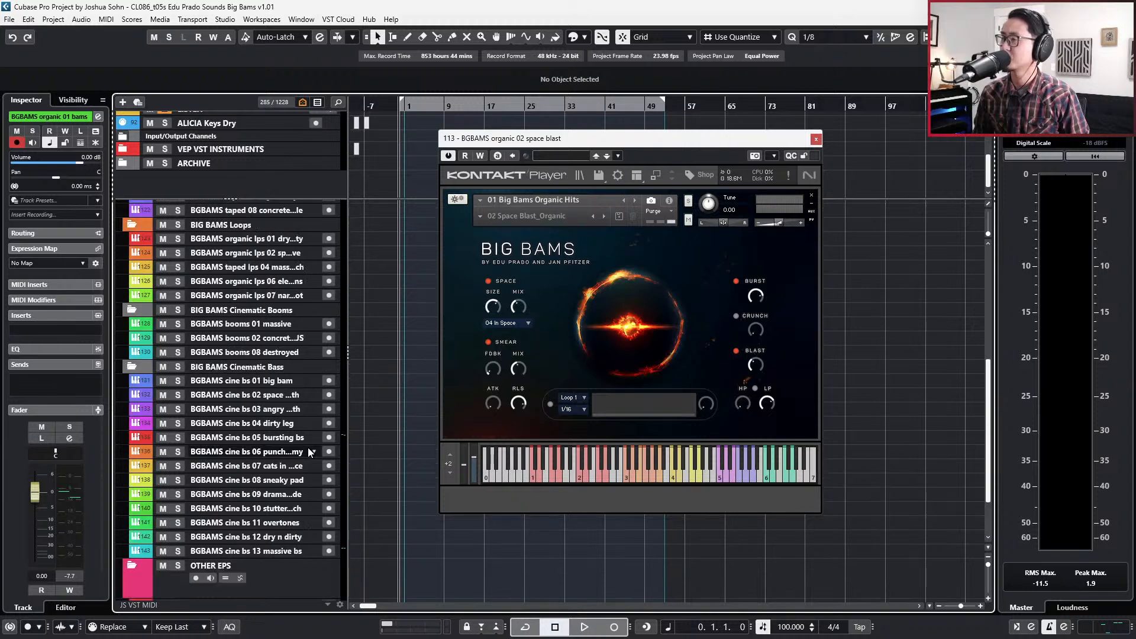
scroll(259, 380, down, 8)
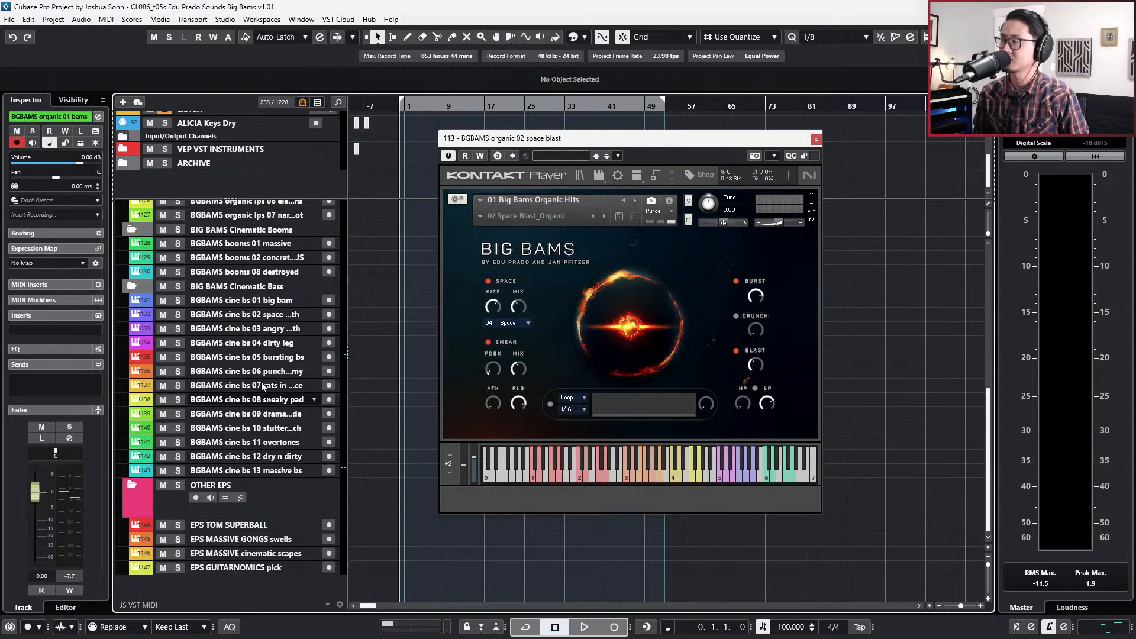
scroll(251, 441, up, 5)
scroll(250, 432, up, 2)
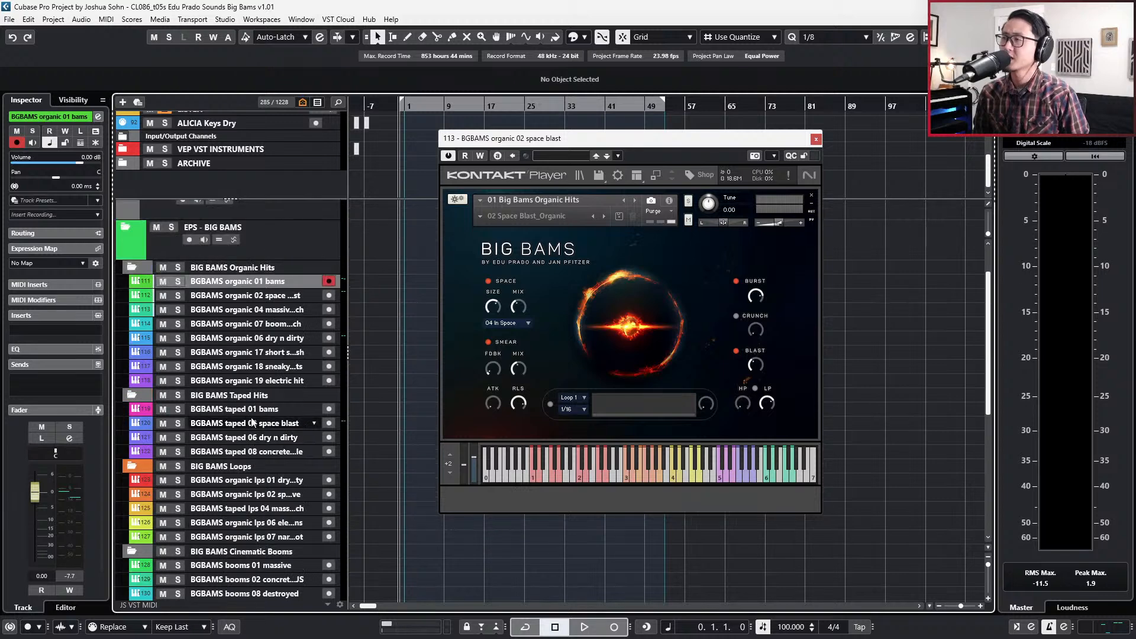
Move the BGBAMS organic 07 track below BGBAMS organic 06 dry n dirty.
click(282, 353)
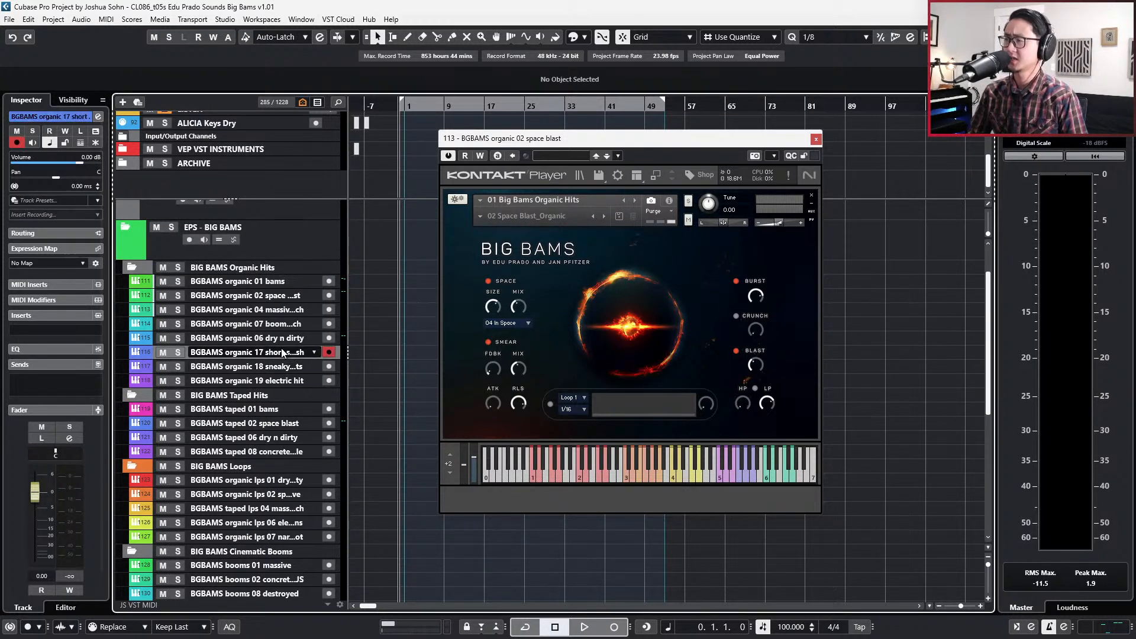
click(284, 336)
drag(283, 324, 283, 340)
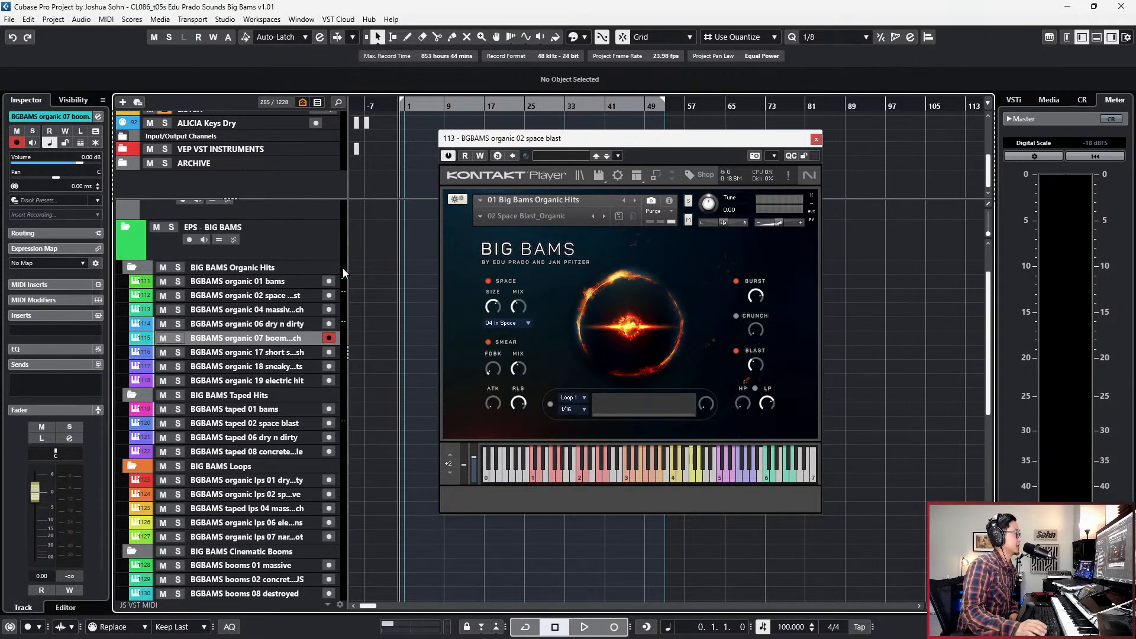
Open the BGBAMS organic 01 bams instrument in Kontakt's compact view and place its window over the arrangement area.
click(294, 285)
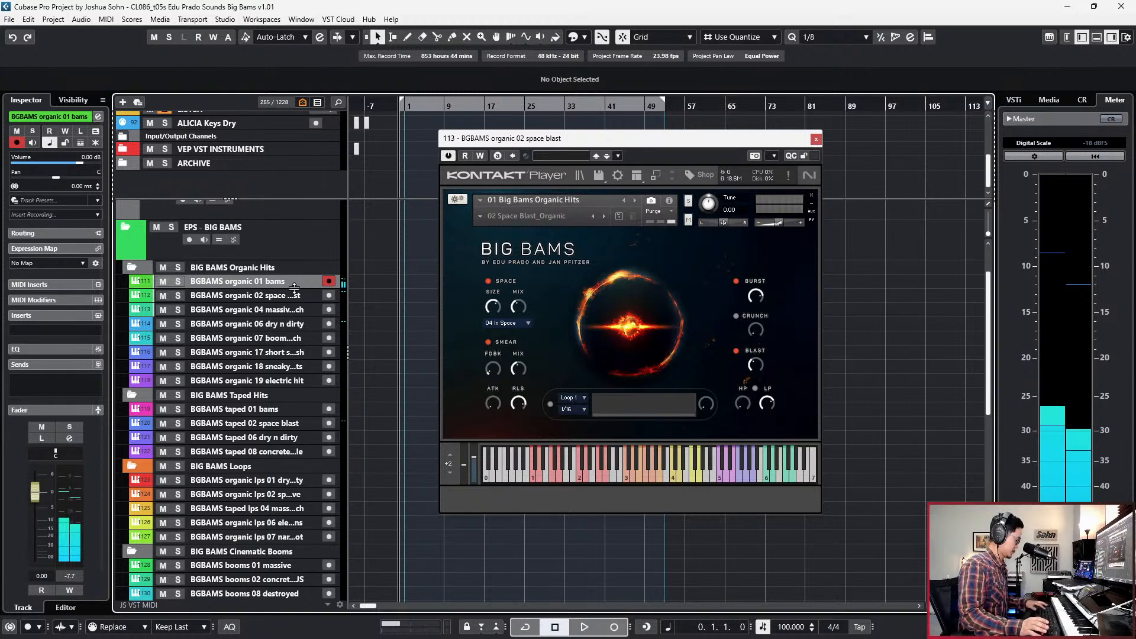
key(e)
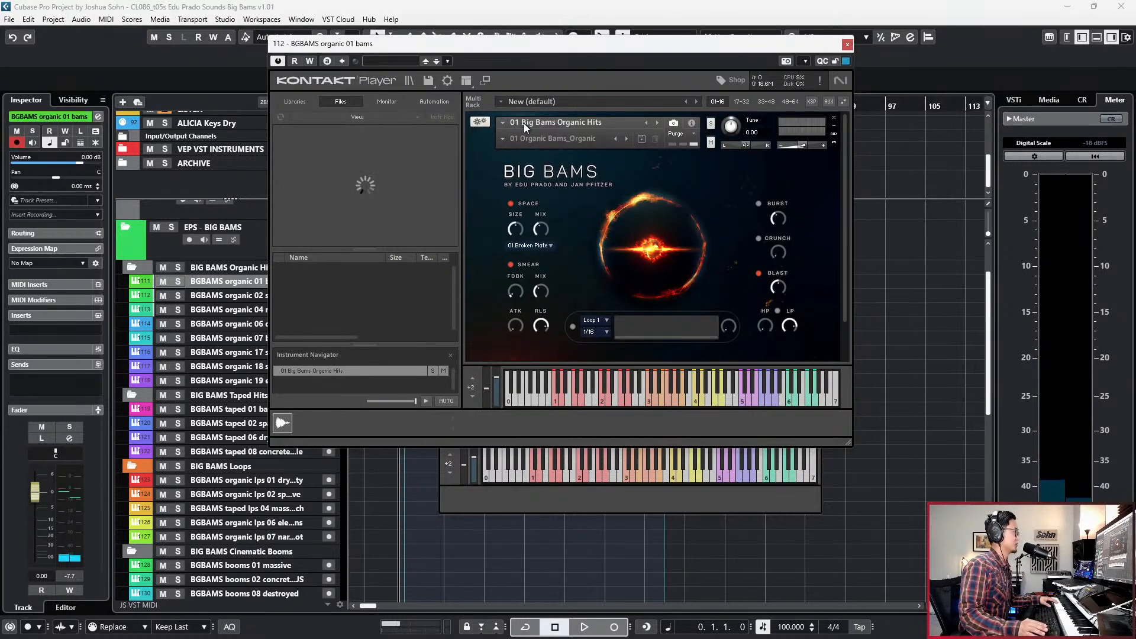
click(481, 81)
drag(507, 49, 660, 160)
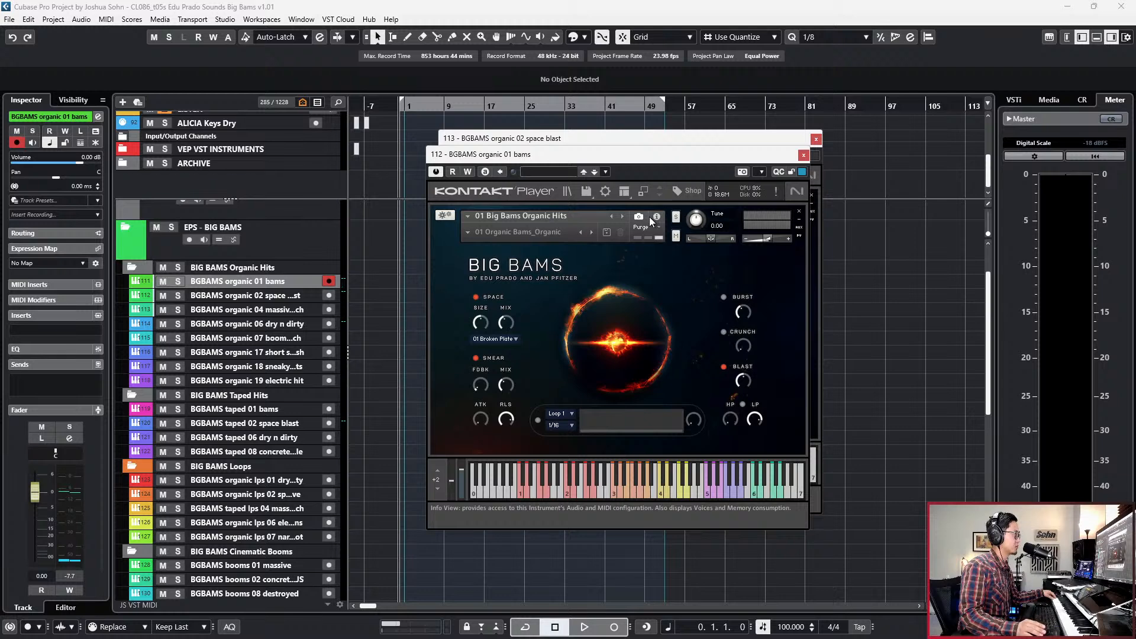
Browse the Bams and Loops snapshot lists of the Big Bams Organic Hits instrument.
click(464, 232)
mouse_move(477, 244)
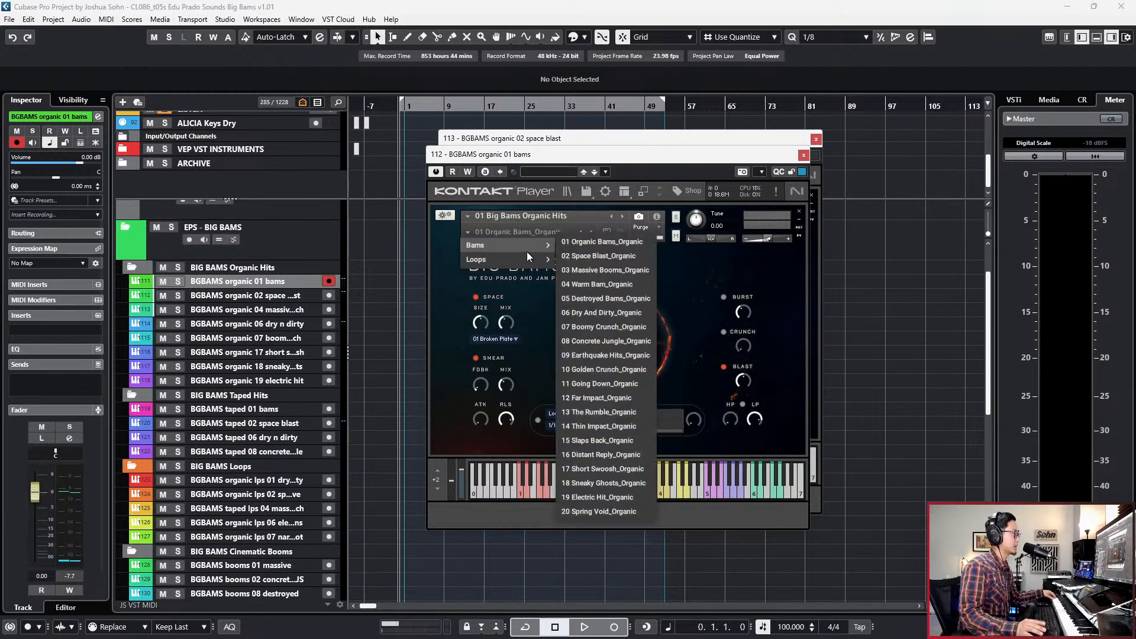
mouse_move(528, 256)
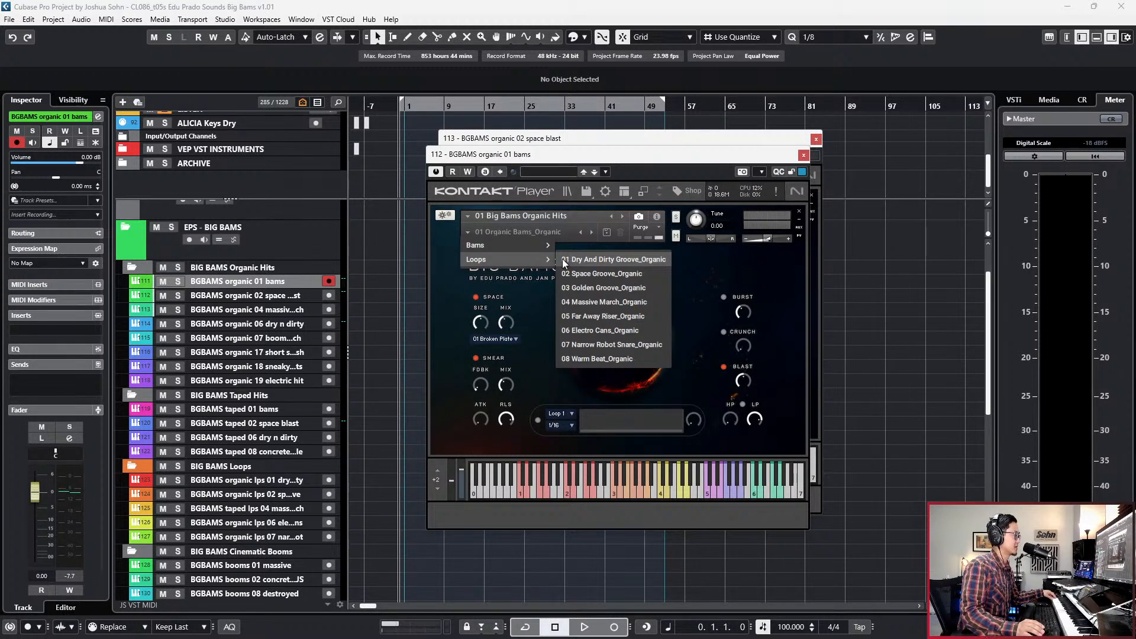
click(537, 234)
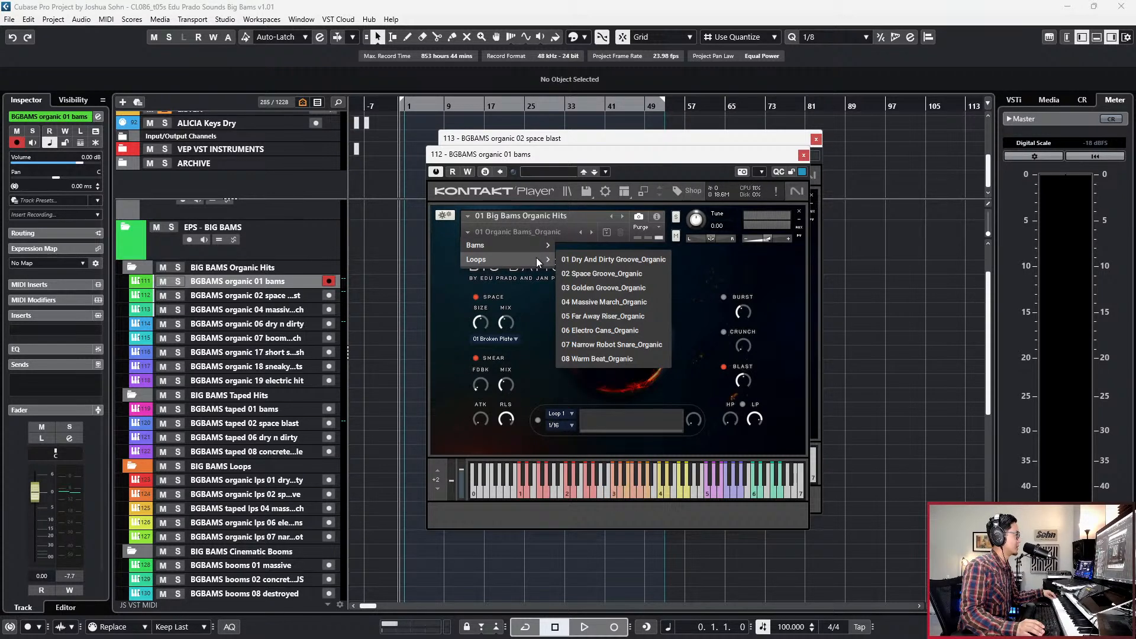
Expand Kontakt to its full view and show the contents of the Big Bams Instruments folder in the file browser.
click(642, 191)
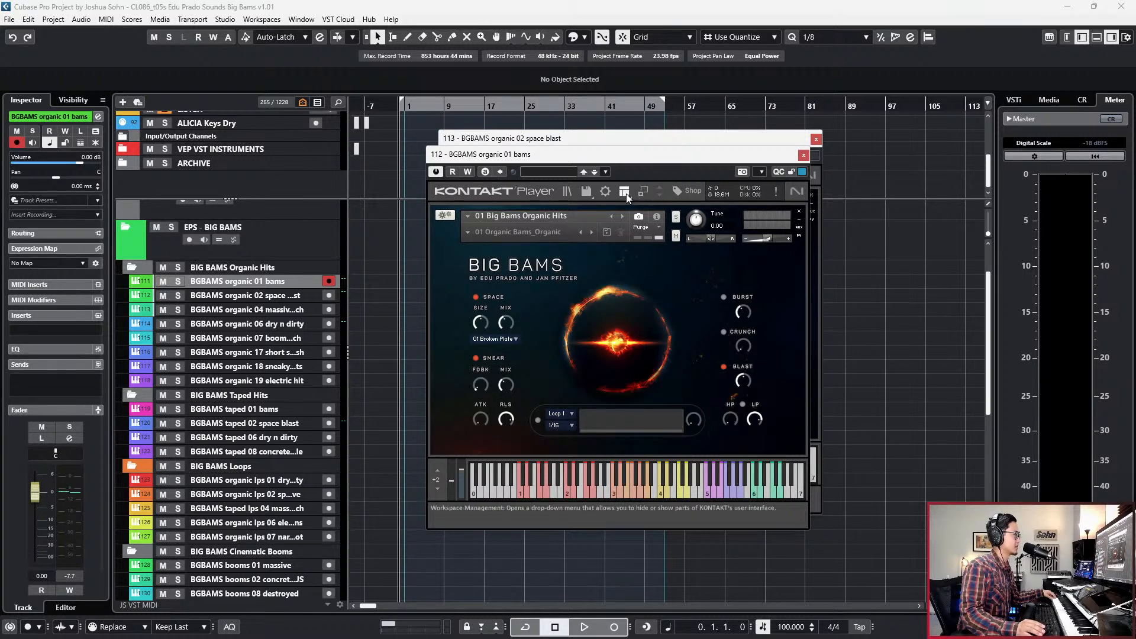
click(645, 193)
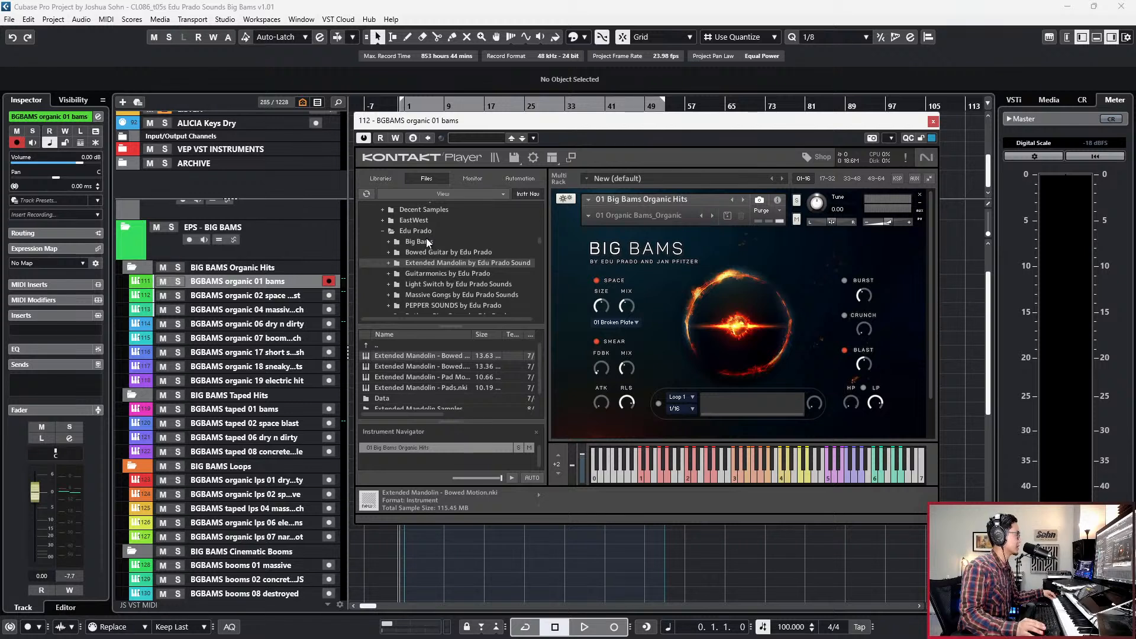
click(426, 241)
double_click(431, 367)
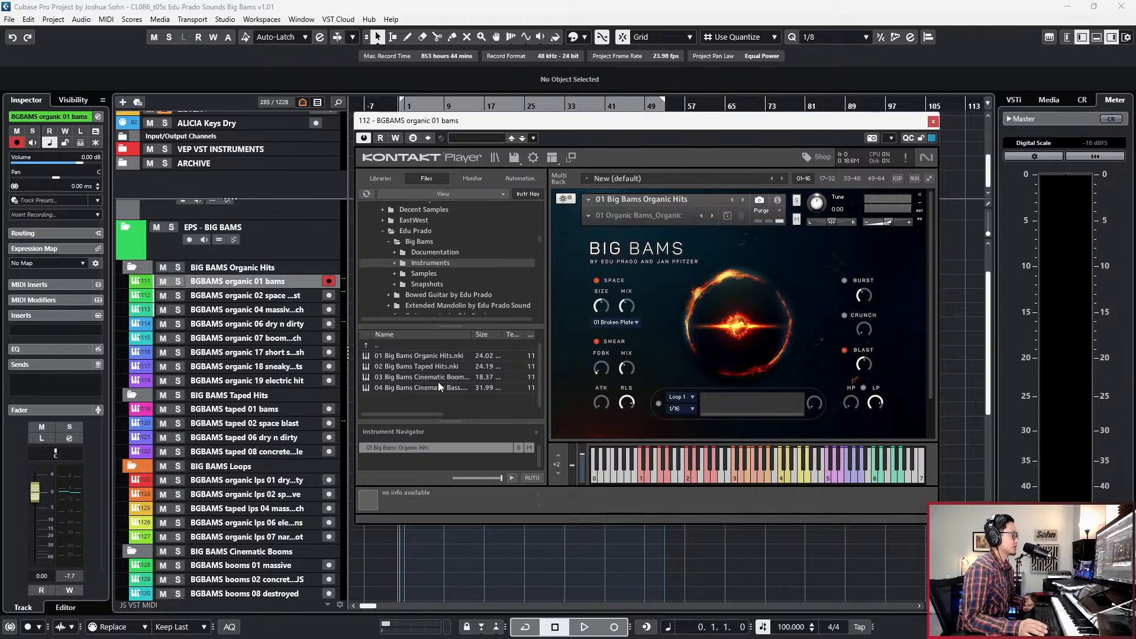
Review the Organic Hits snapshot categories once more, then dismiss the list without loading another snapshot.
click(589, 216)
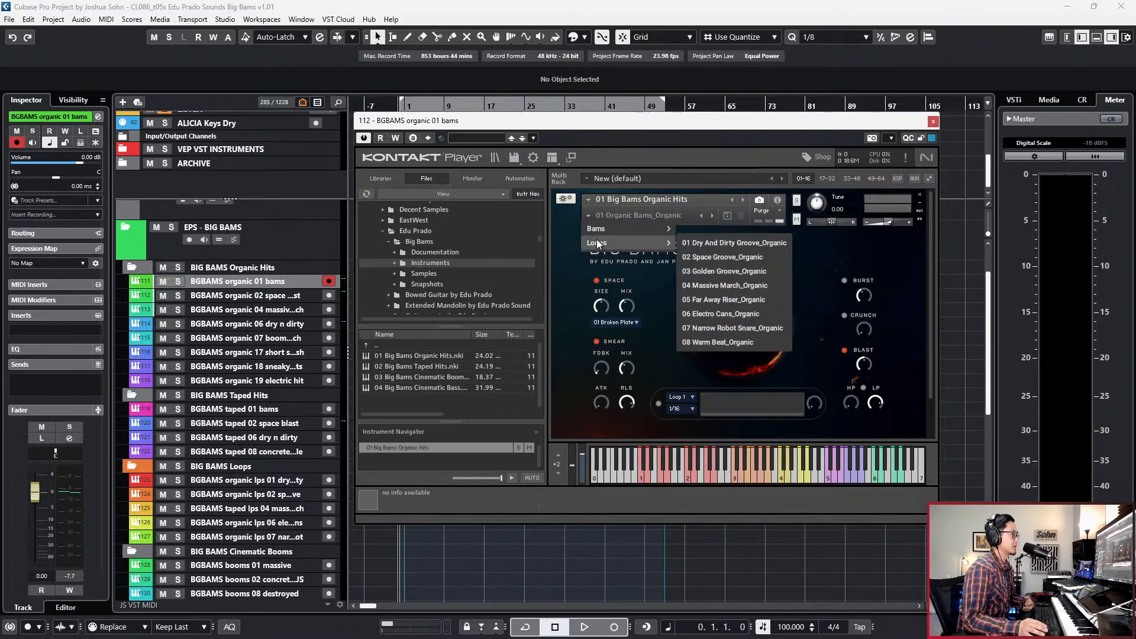
mouse_move(604, 232)
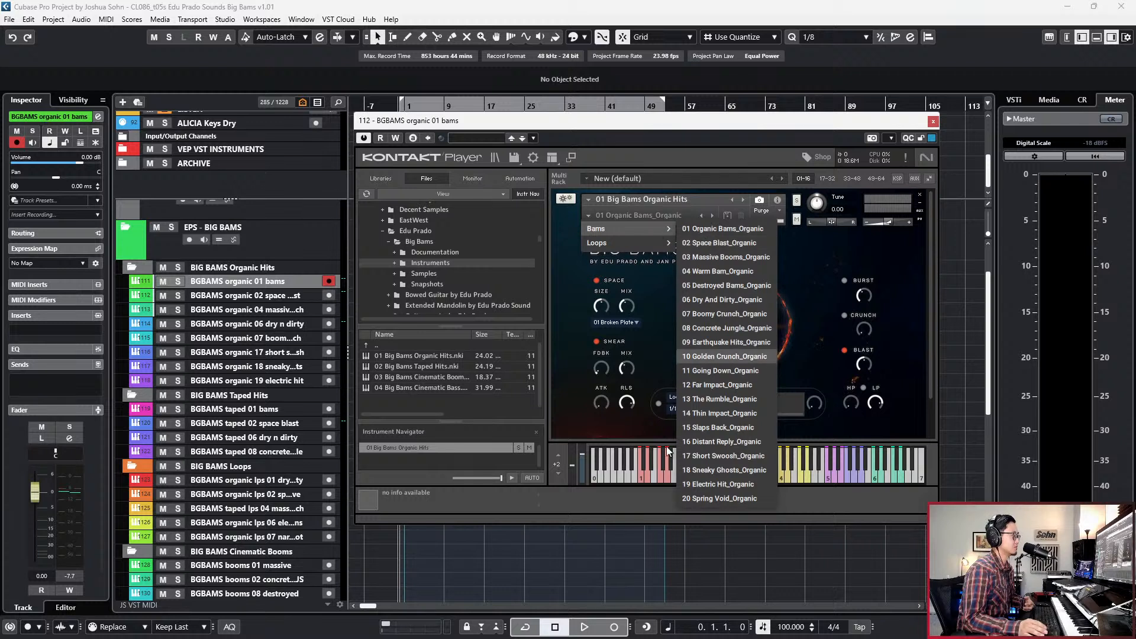
click(437, 368)
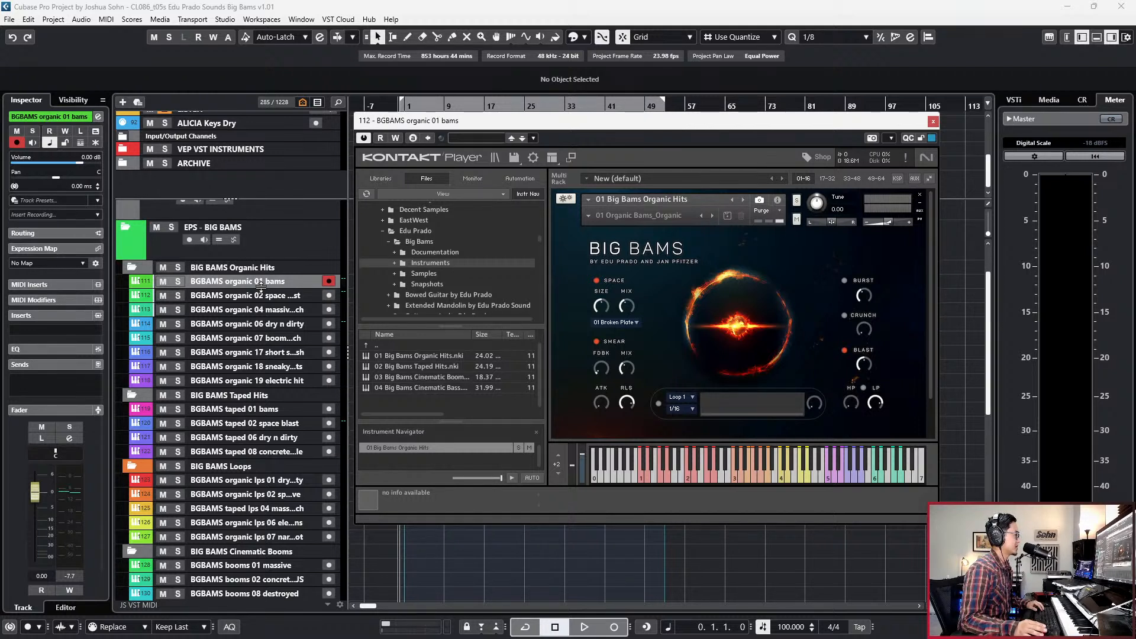
Open the BGBAMS taped 01 bams instrument and view its Bams snapshots.
click(271, 409)
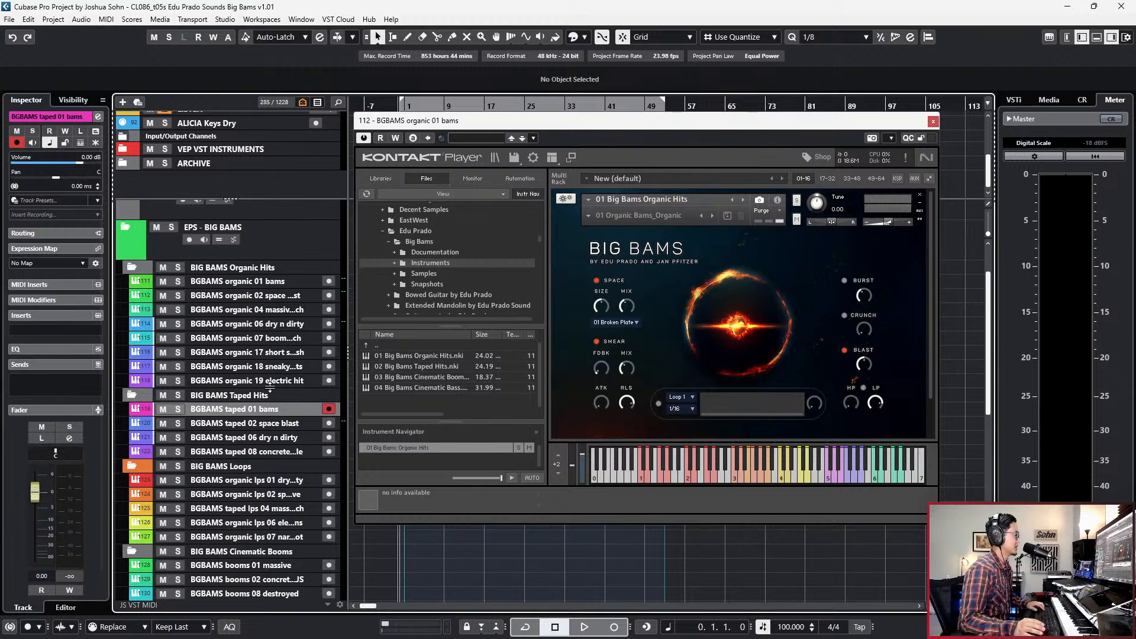
key(e)
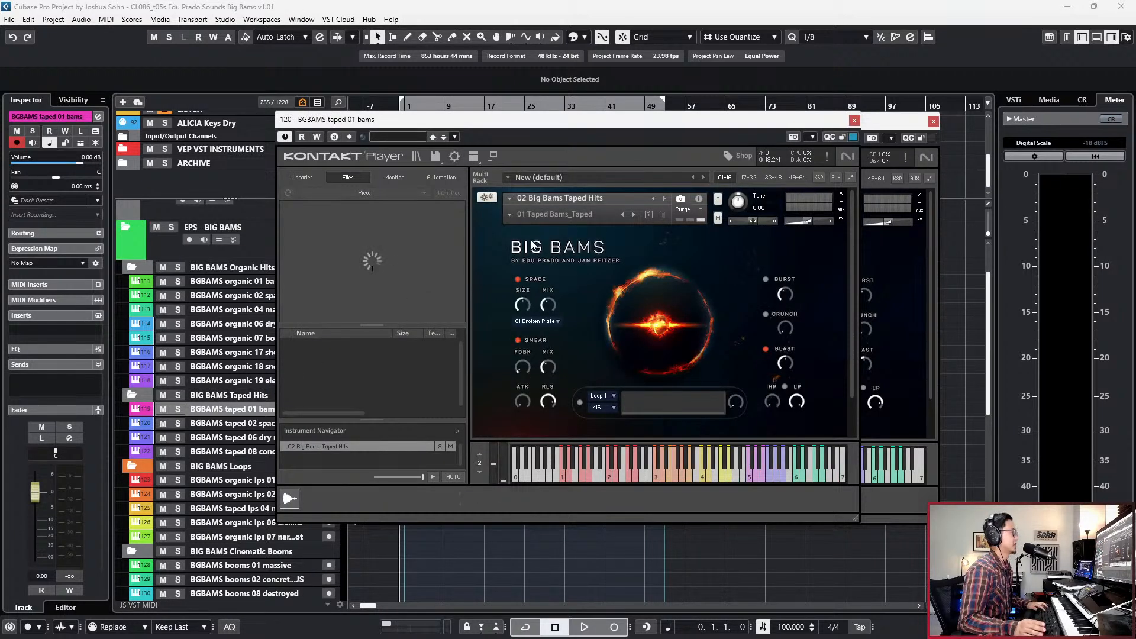
click(522, 217)
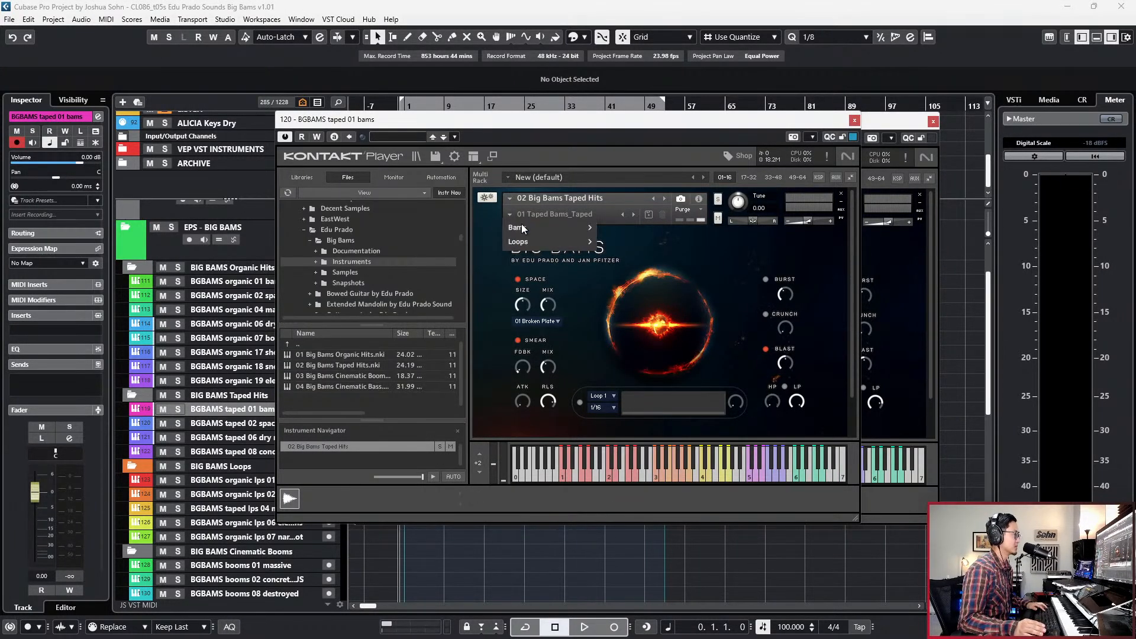
mouse_move(530, 230)
click(720, 243)
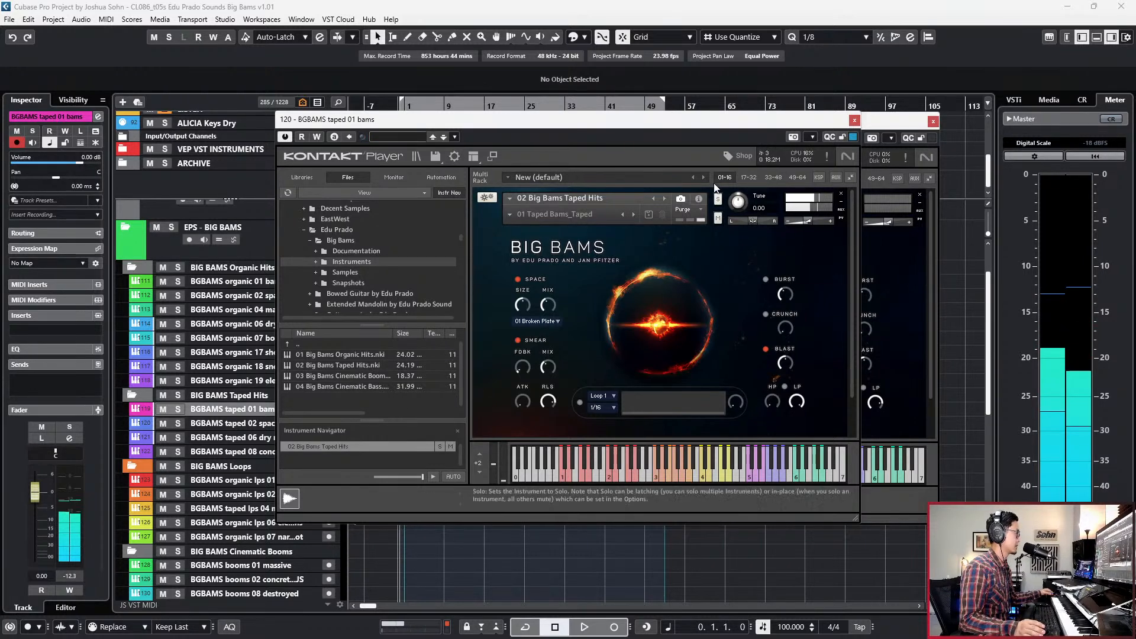
Compare the organic and taped hits by switching between the BGBAMS organic 01 bams and BGBAMS taped 01 bams tracks and their instrument windows.
click(904, 257)
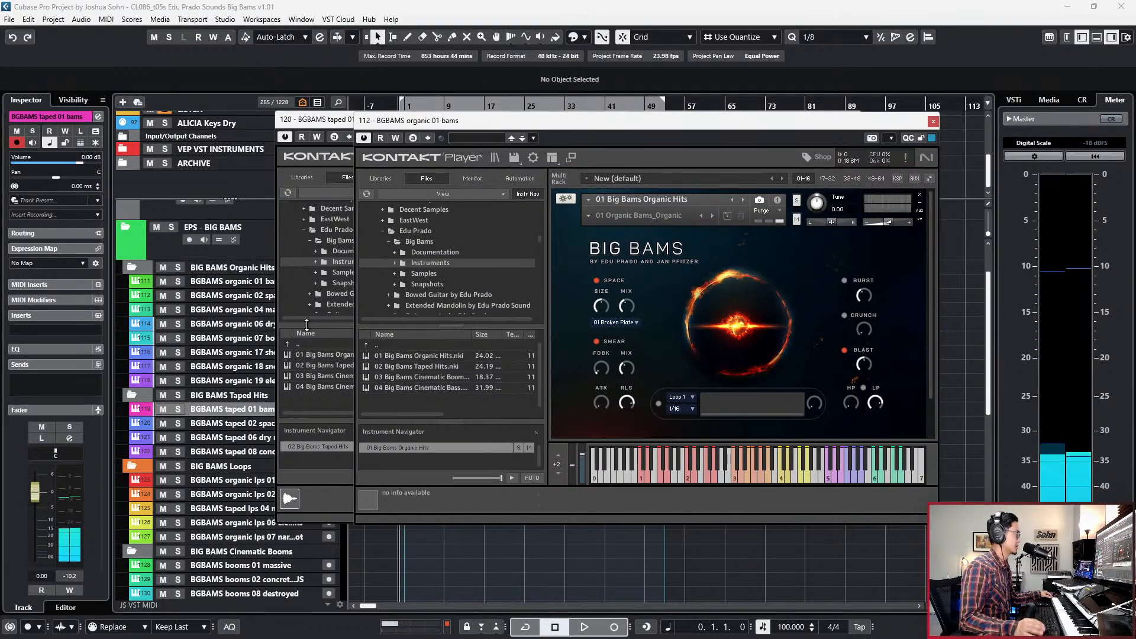
click(198, 286)
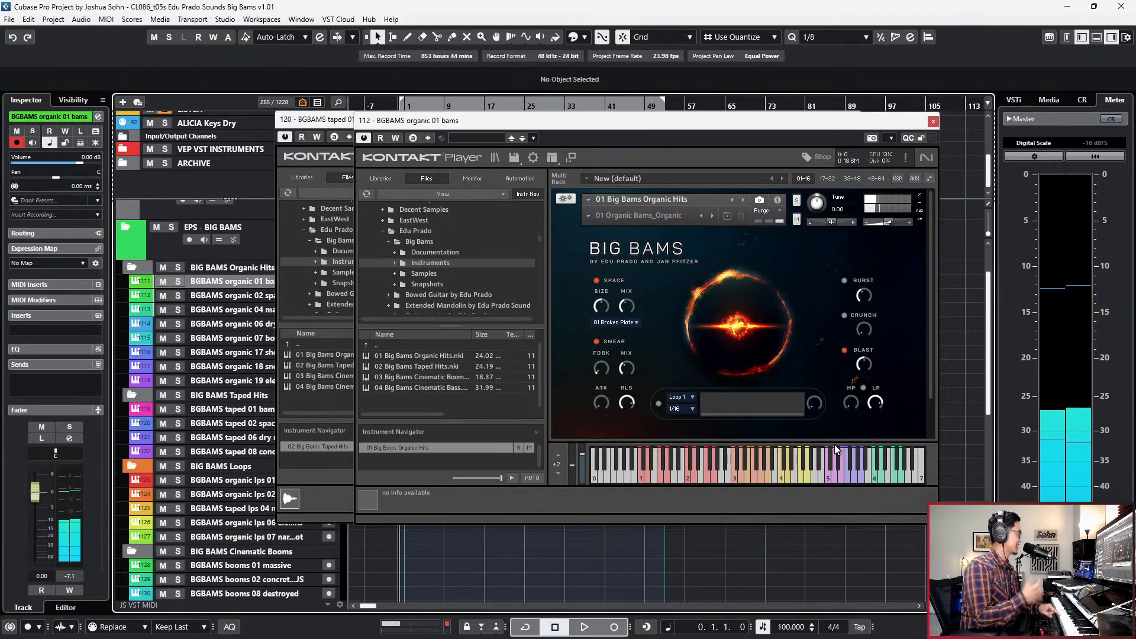
click(237, 410)
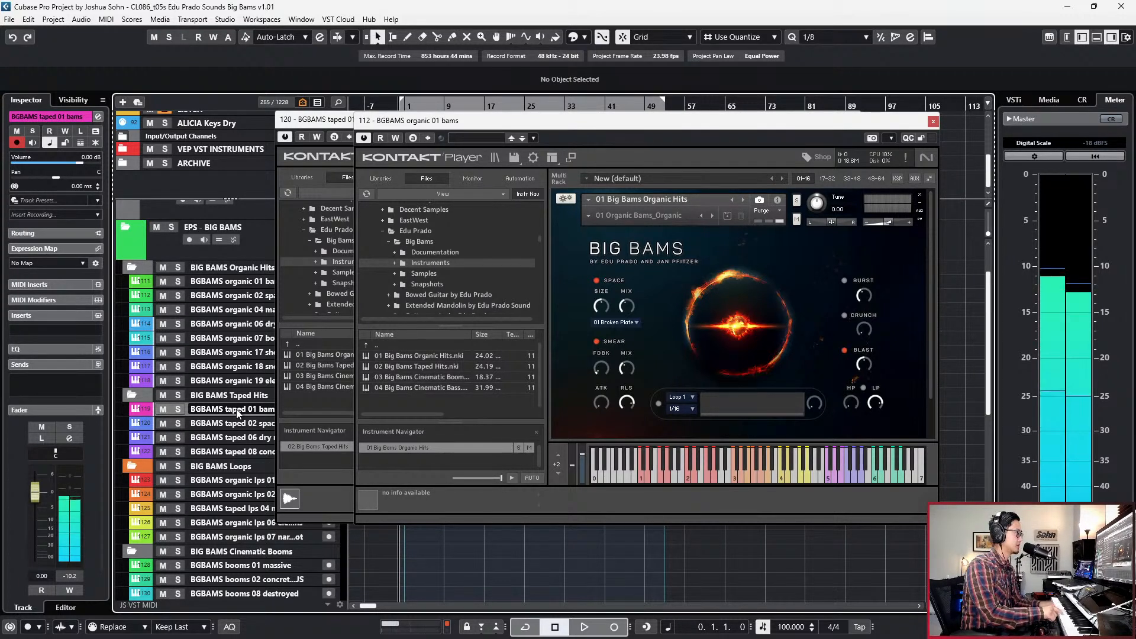
key(e)
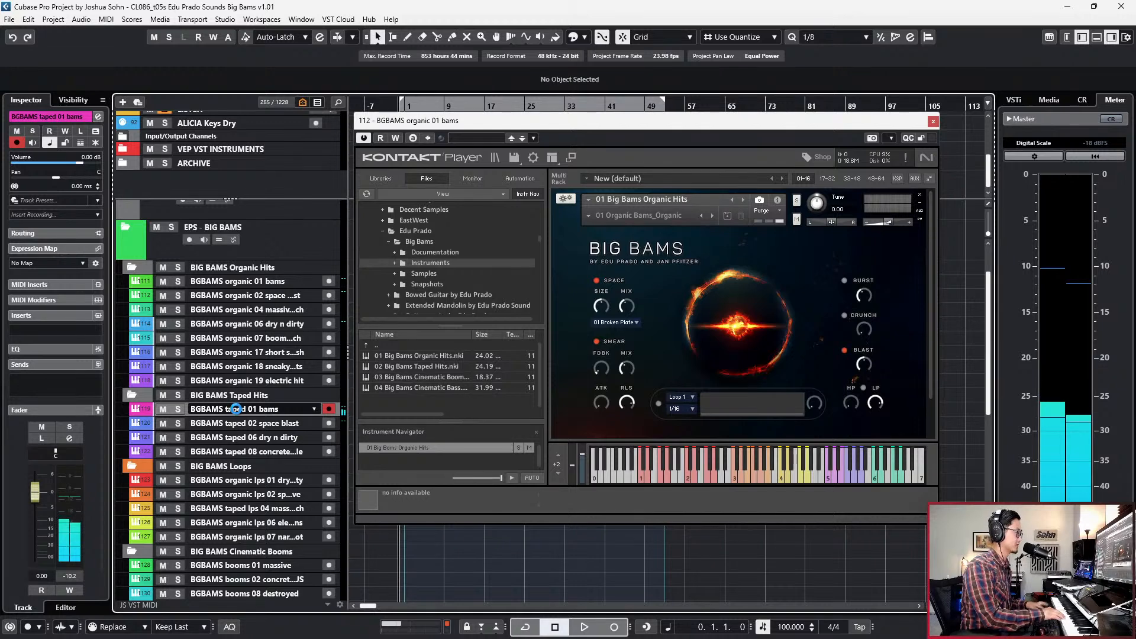
key(e)
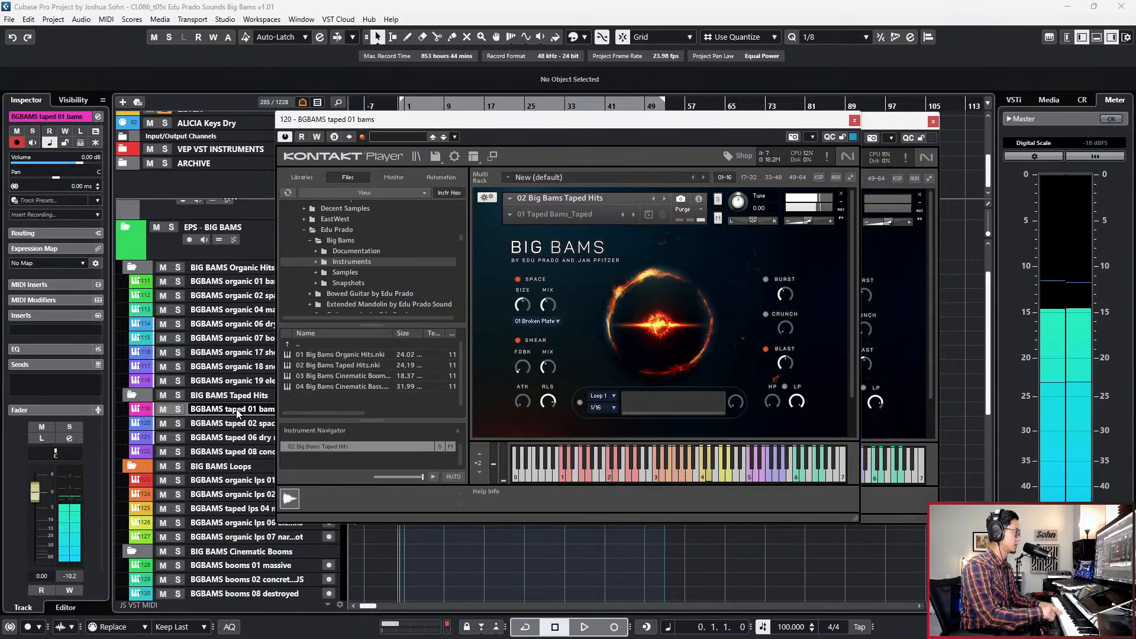
click(254, 282)
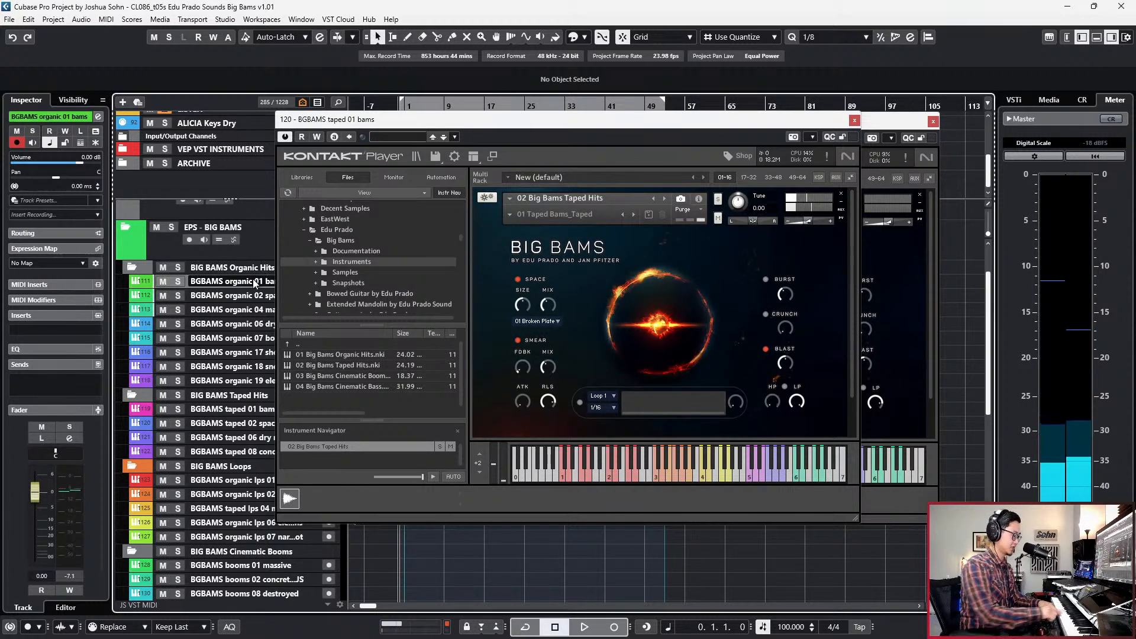
click(255, 410)
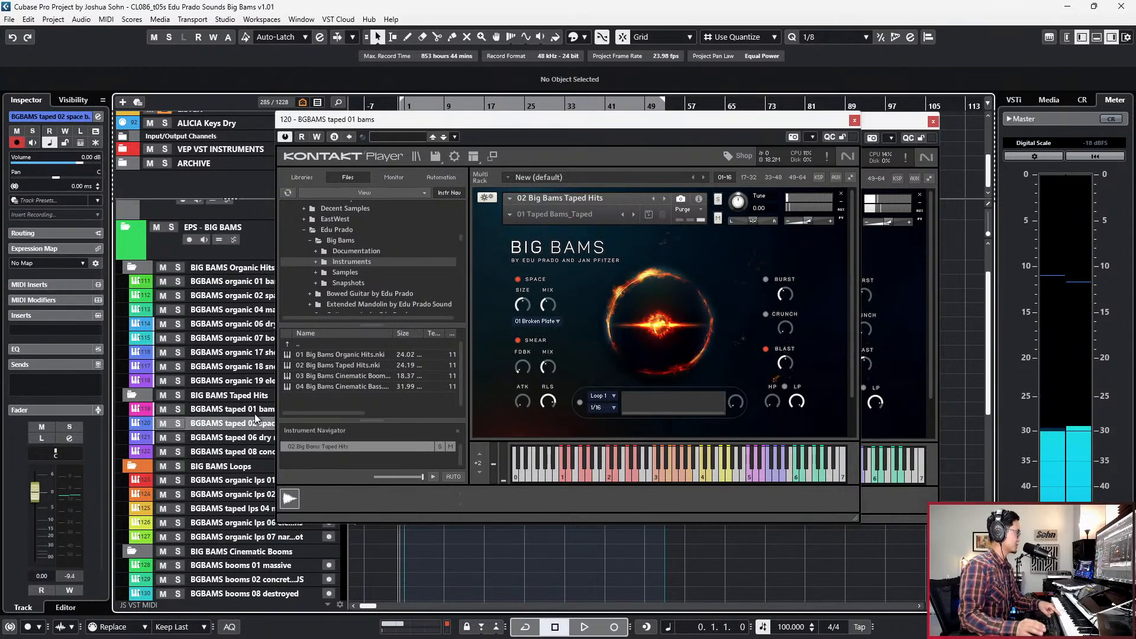
click(928, 306)
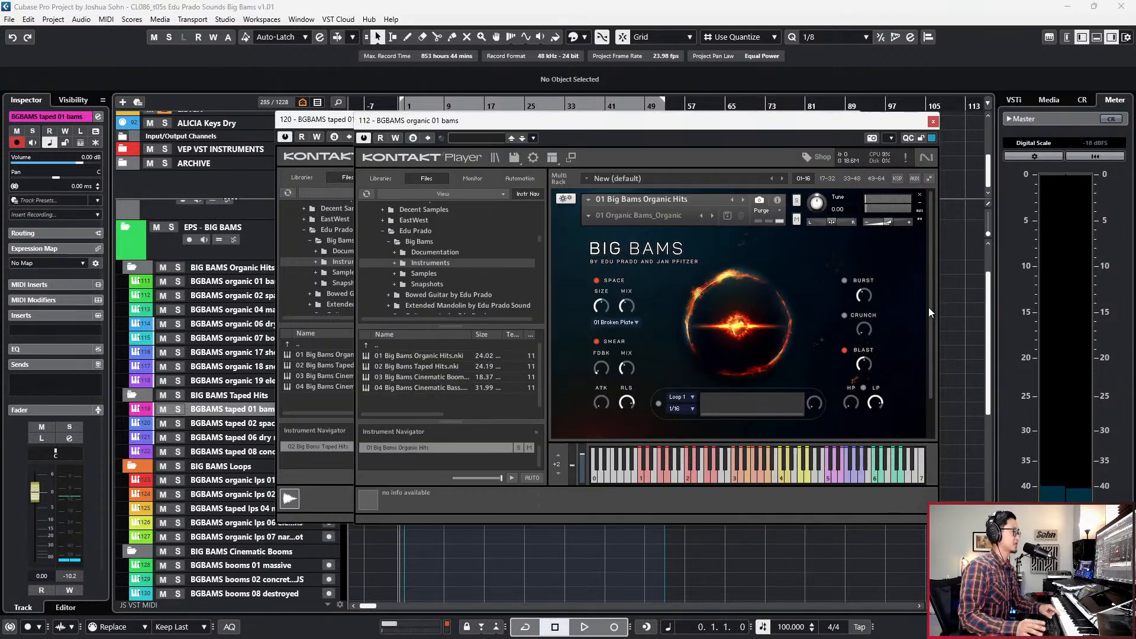
Arrange the taped 01 bams and organic 01 bams instrument windows so both can be viewed next to each other.
drag(784, 122, 880, 136)
drag(487, 121, 332, 124)
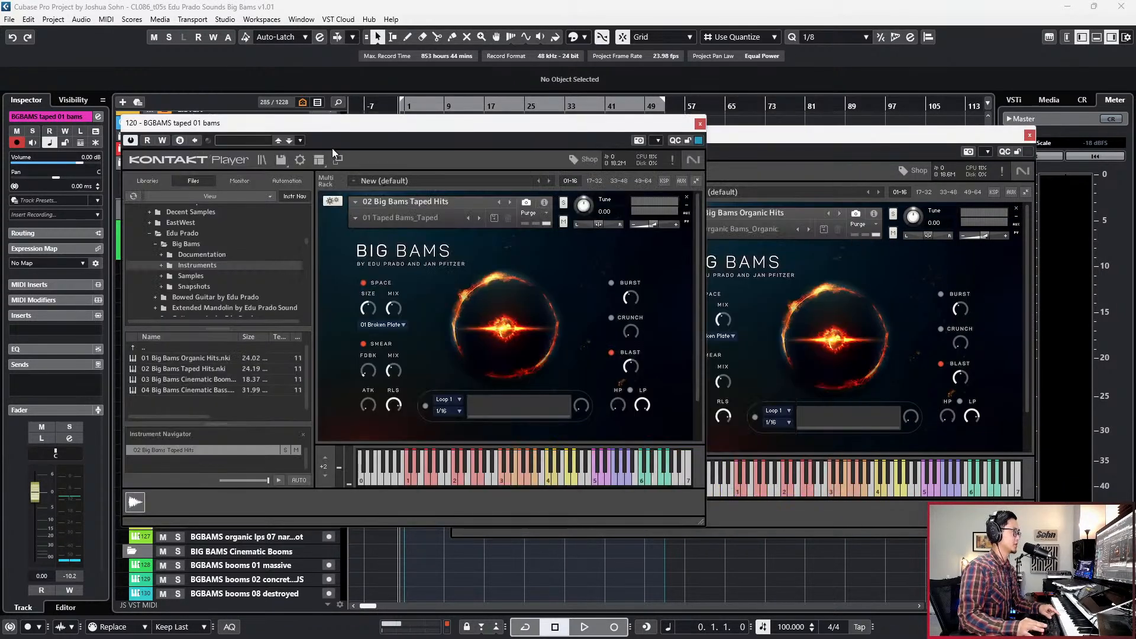
click(808, 137)
drag(846, 128, 875, 110)
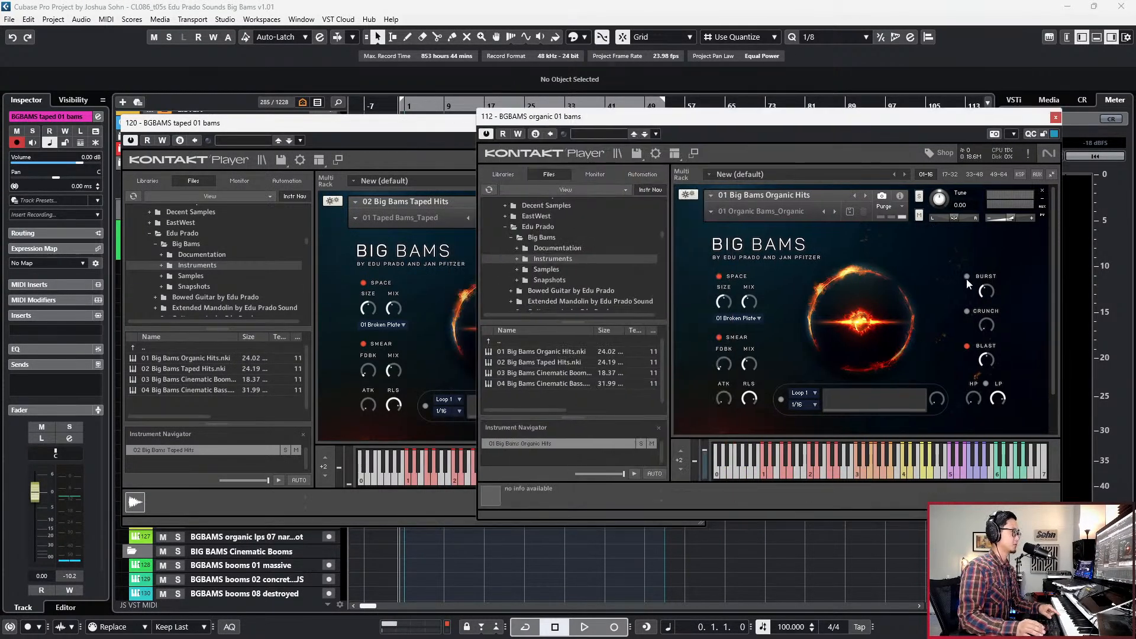
Collapse the side browsers in the organic 01 bams and taped 01 bams Kontakt windows and place the two windows next to each other.
click(694, 155)
click(342, 159)
drag(654, 117, 701, 125)
drag(435, 127, 464, 137)
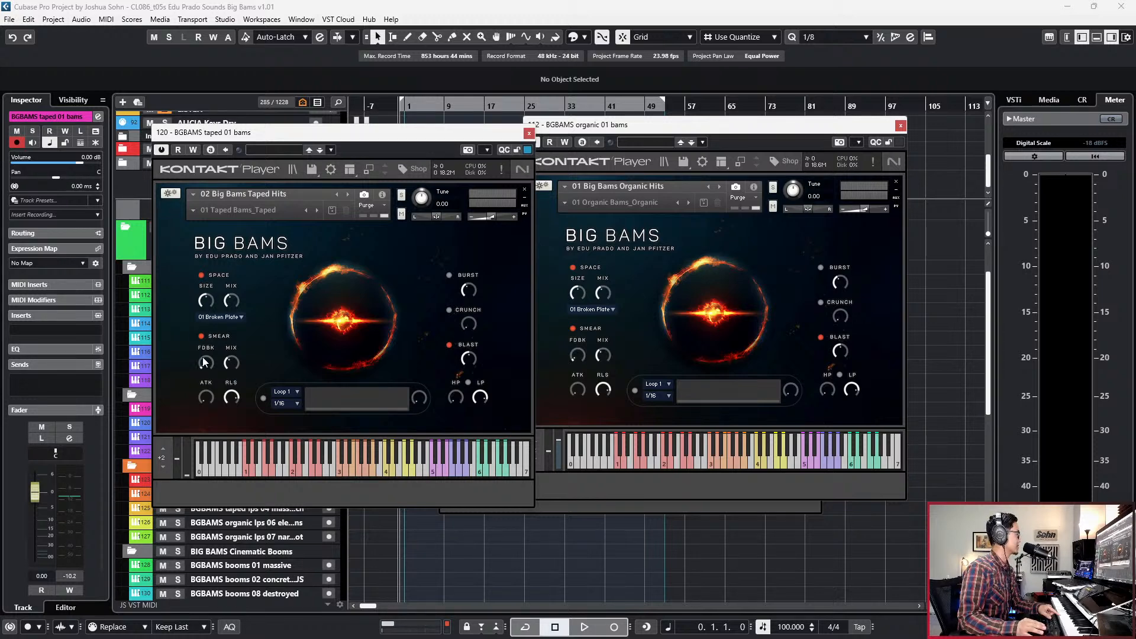
Close the organic 01 bams, taped 01 bams and organic 02 space blast instrument windows.
click(900, 125)
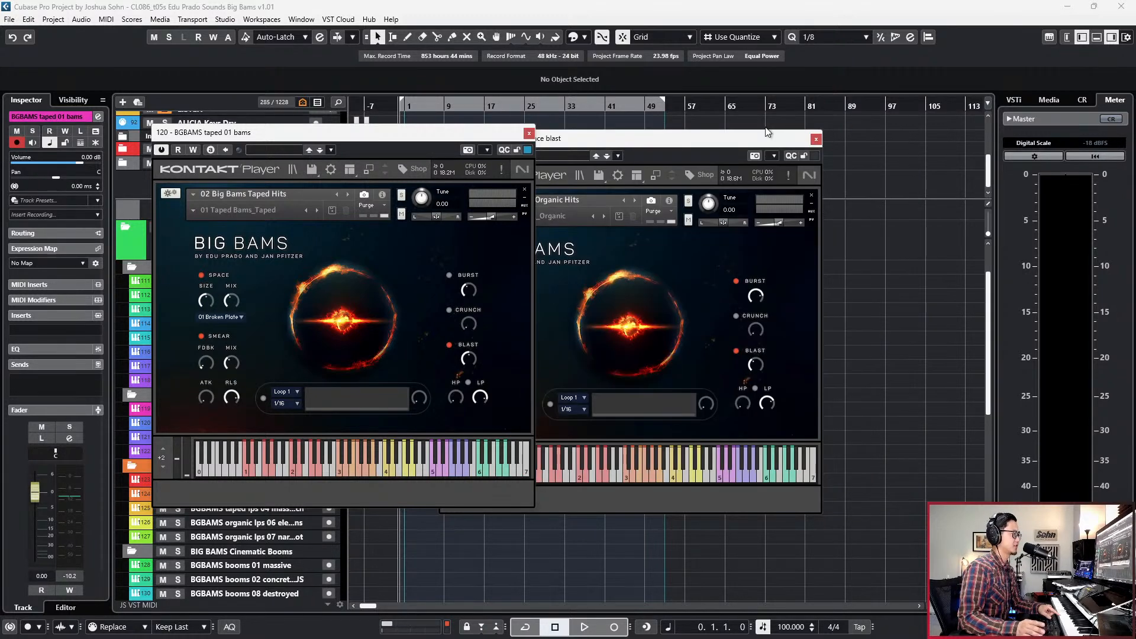
click(529, 134)
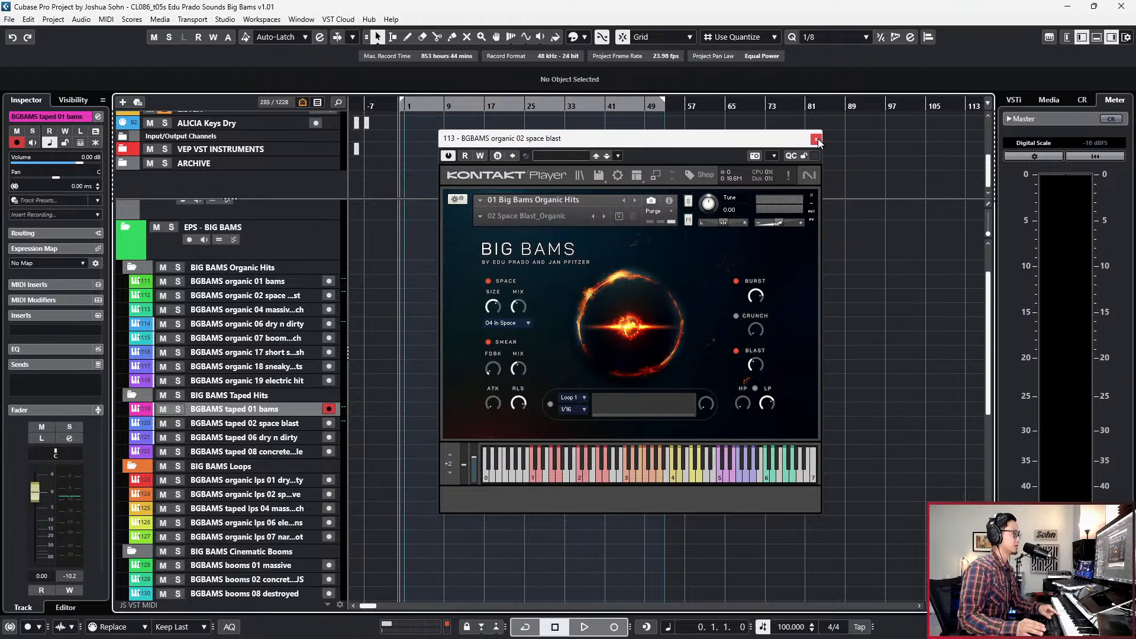
click(816, 139)
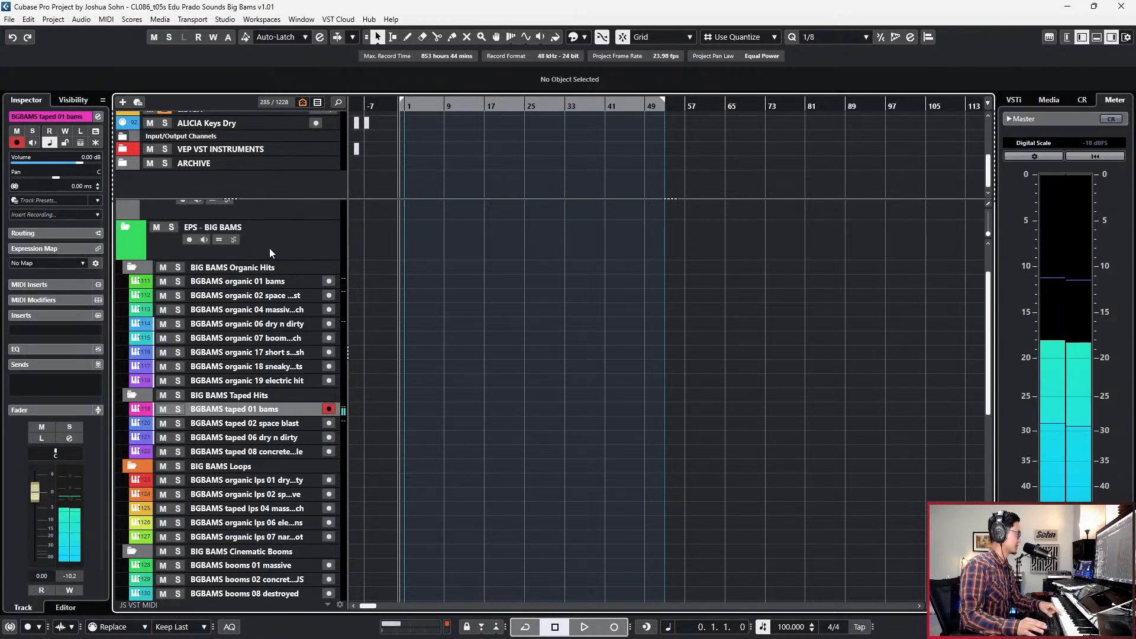
Audition BGBAMS organic 01 bams, then switch to BGBAMS taped 01 bams to compare the two sounds.
right_click(275, 281)
click(266, 295)
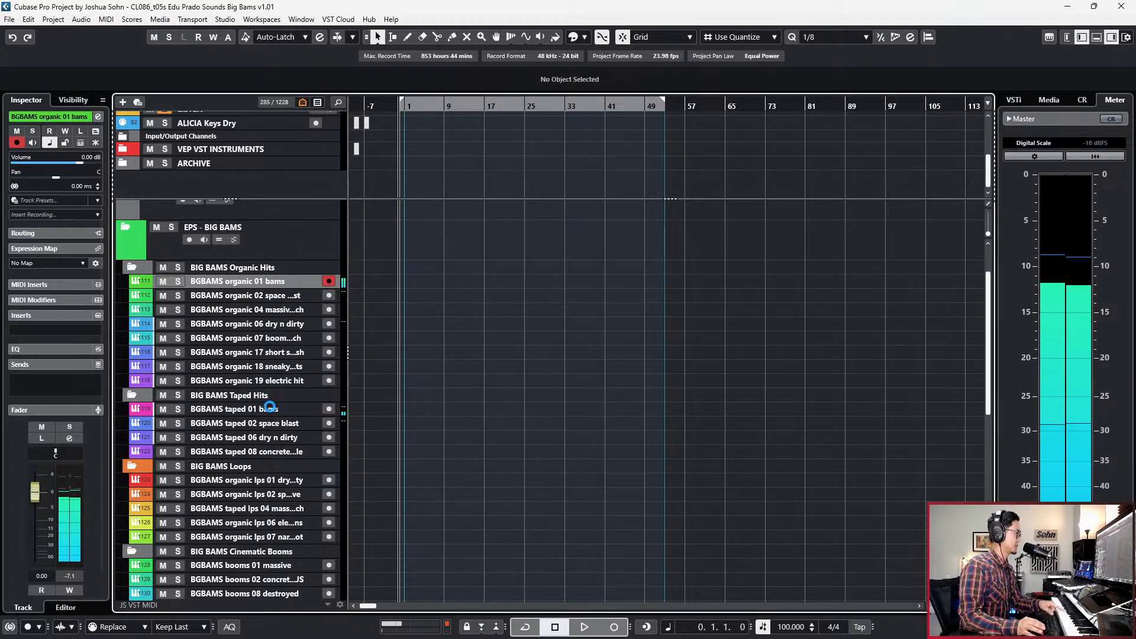
click(268, 403)
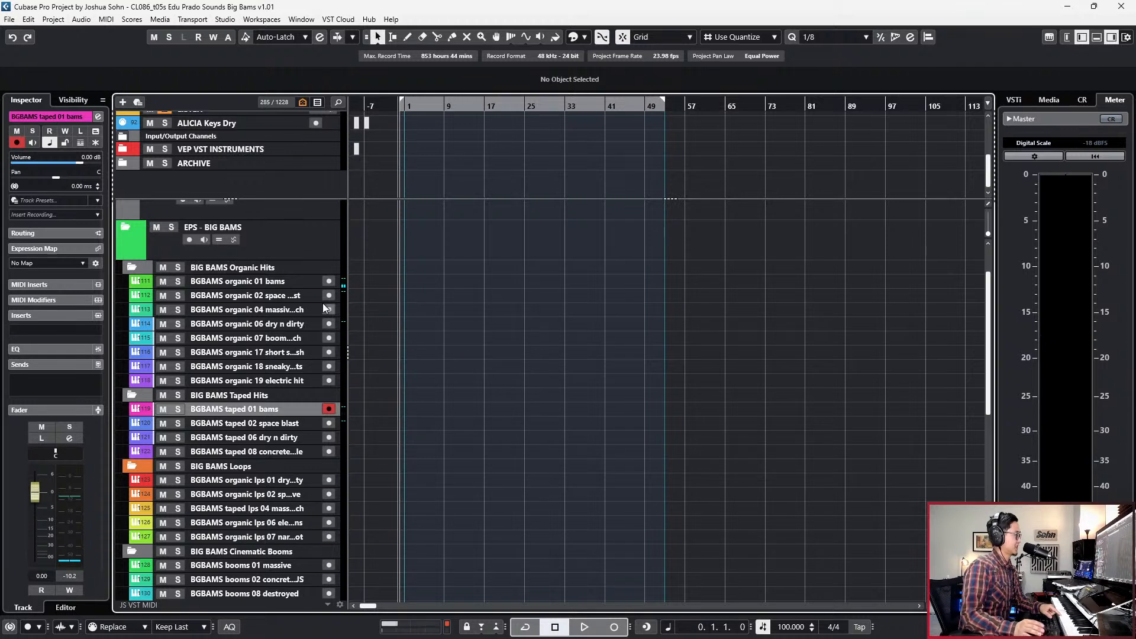
Select the BGBAMS organic 02 space blast track, show its full name, and open its instrument window.
click(275, 295)
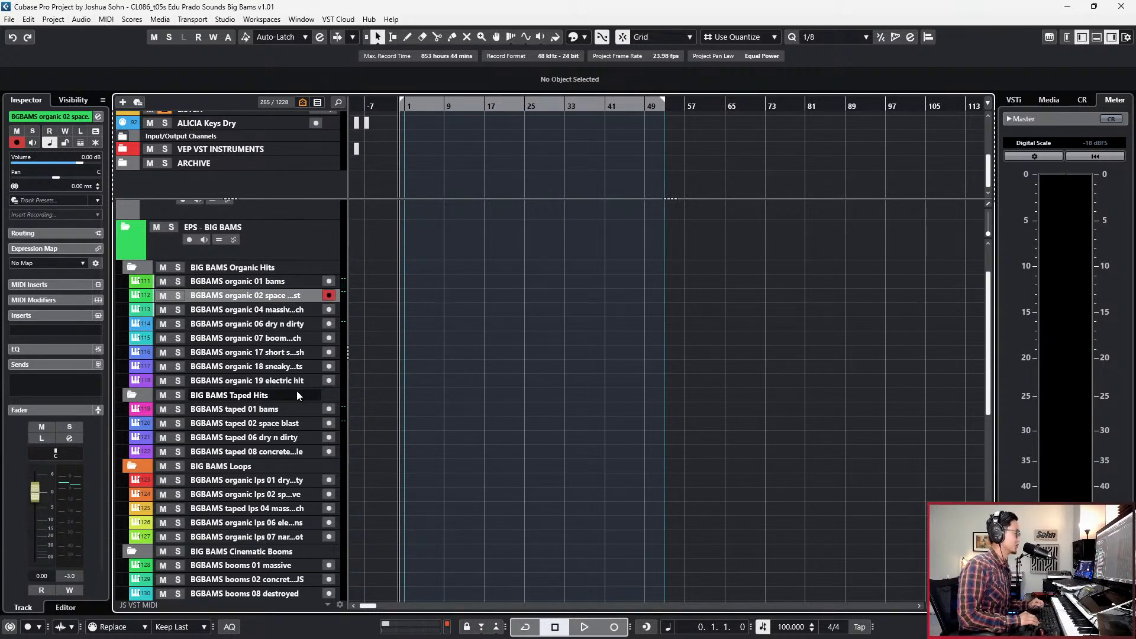
double_click(271, 296)
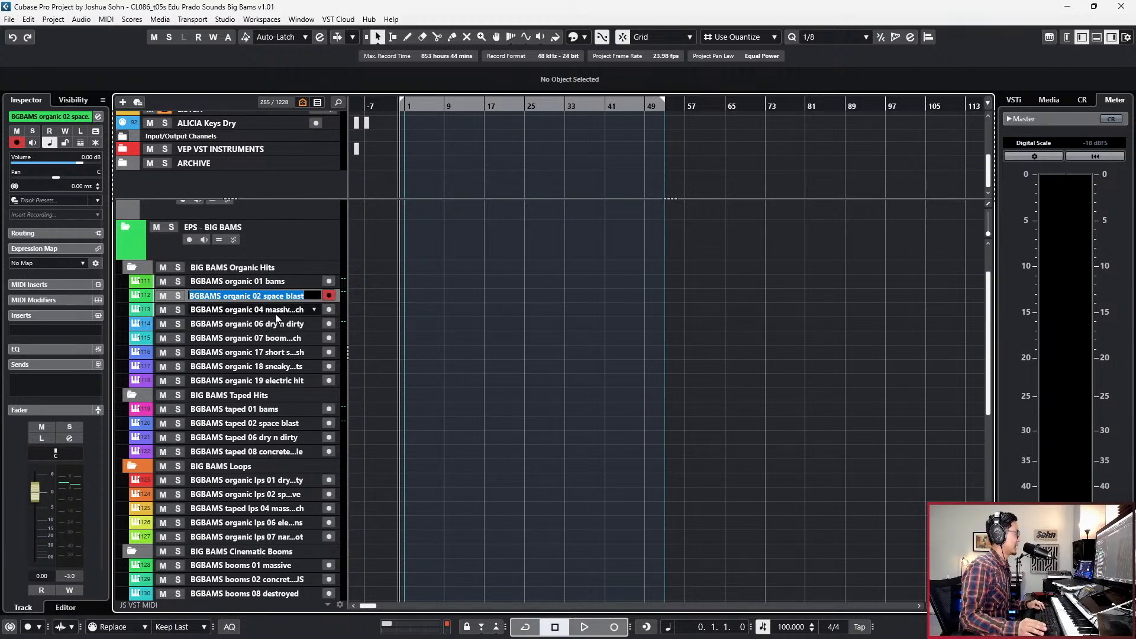
click(498, 309)
key(e)
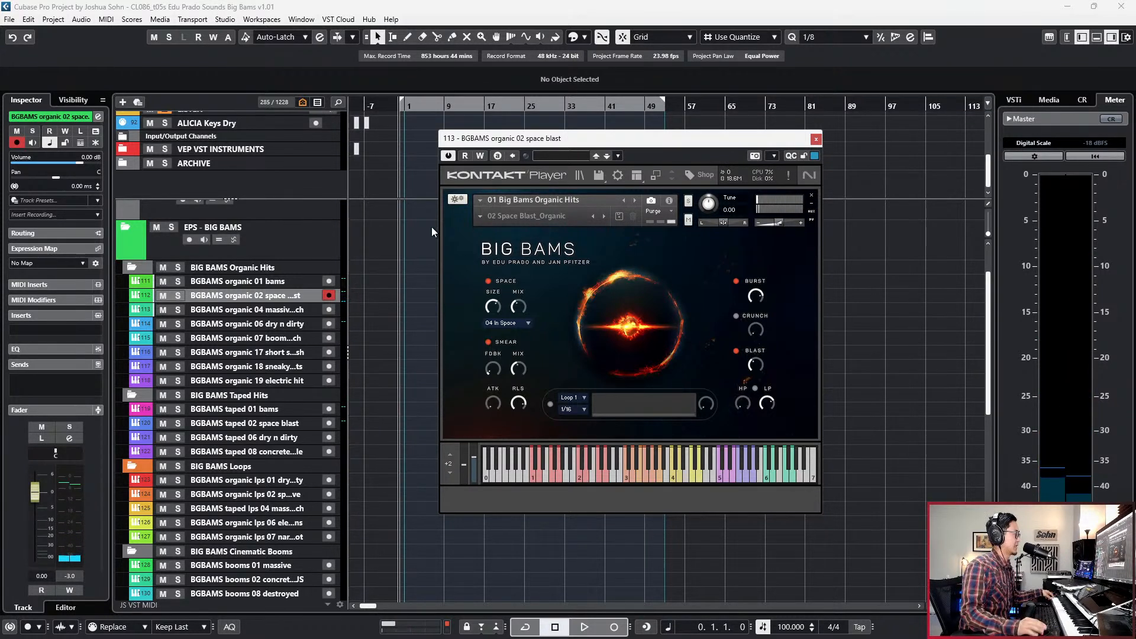
Open the BGBAMS organic 04 massive march instrument, show the full track name, and audition its looped pattern.
click(289, 310)
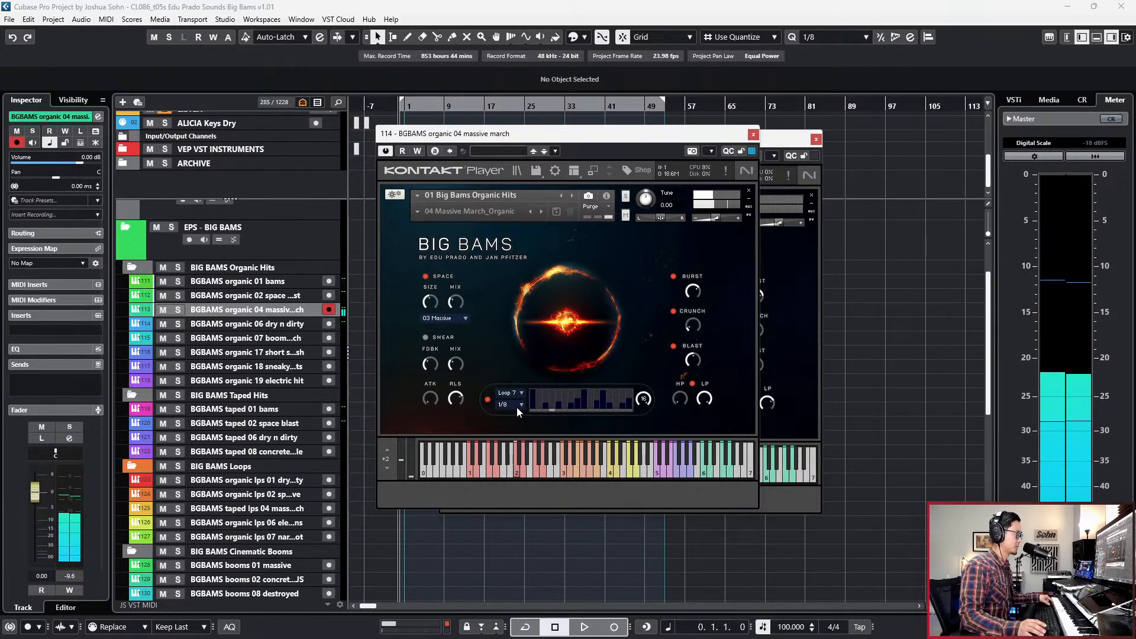
double_click(314, 310)
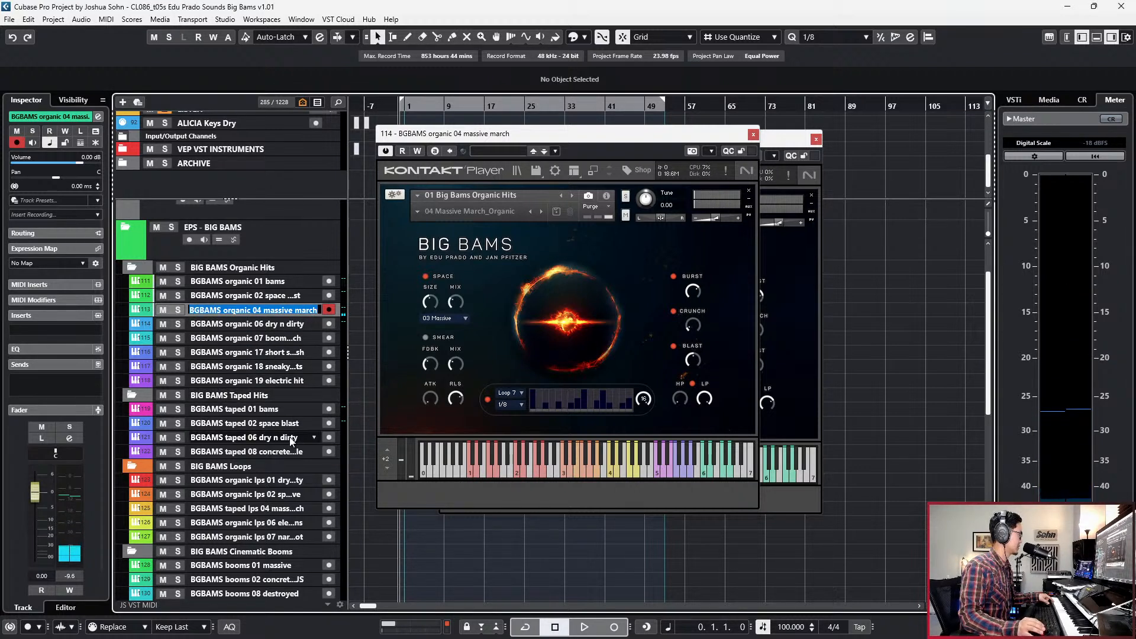
click(272, 479)
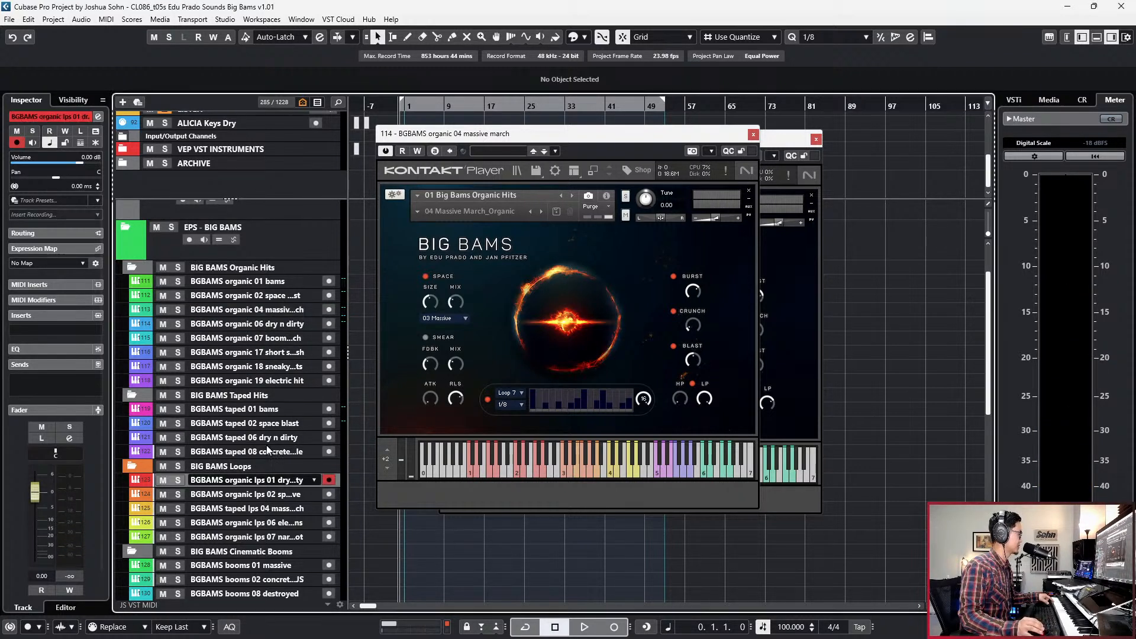
click(273, 339)
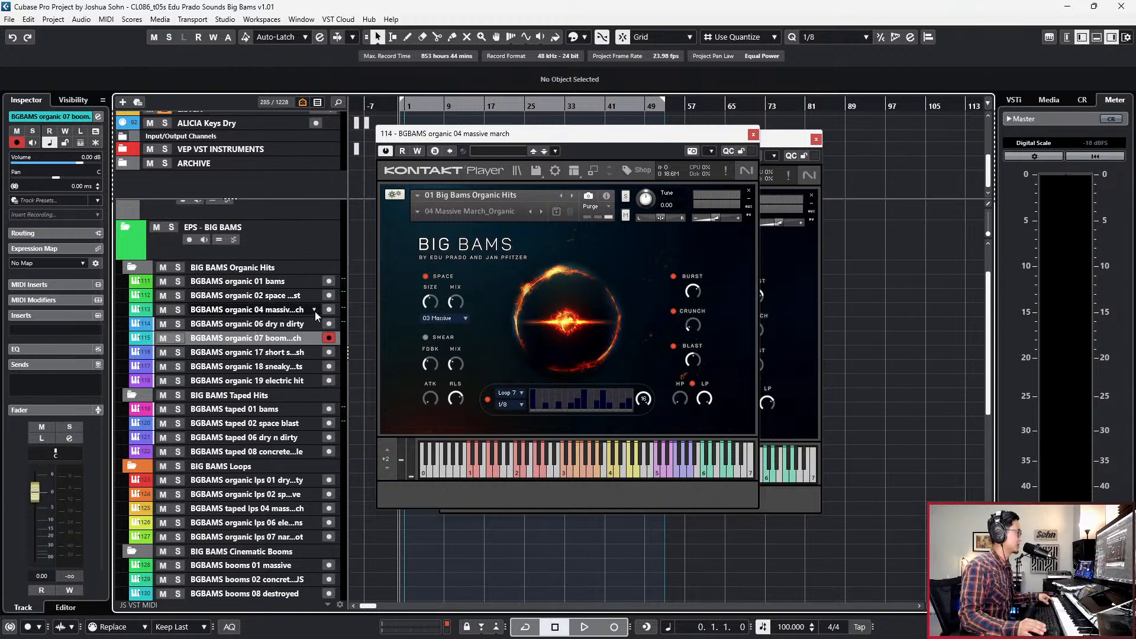
click(295, 314)
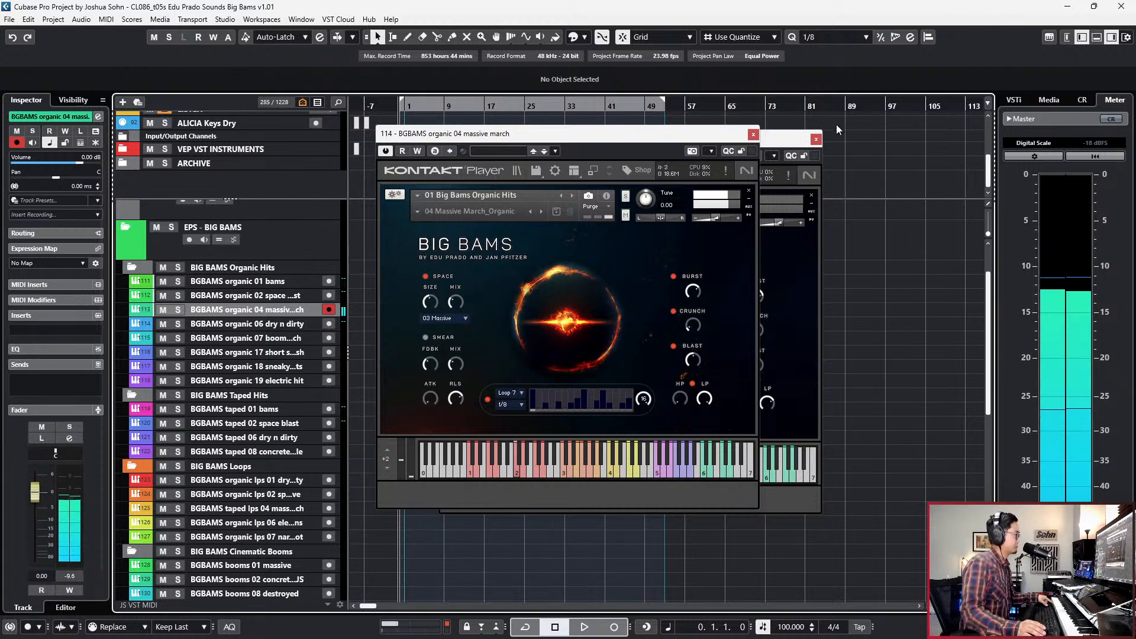
Close the space blast and massive march instrument windows and open the BGBAMS organic 06 dry n dirty instrument.
click(814, 140)
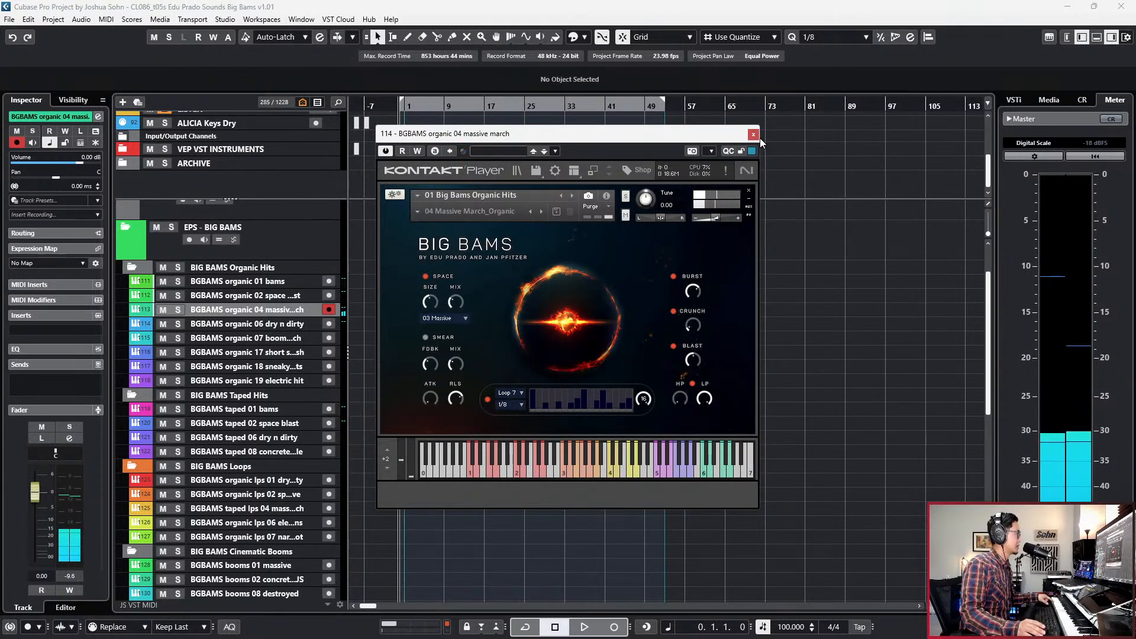
click(753, 134)
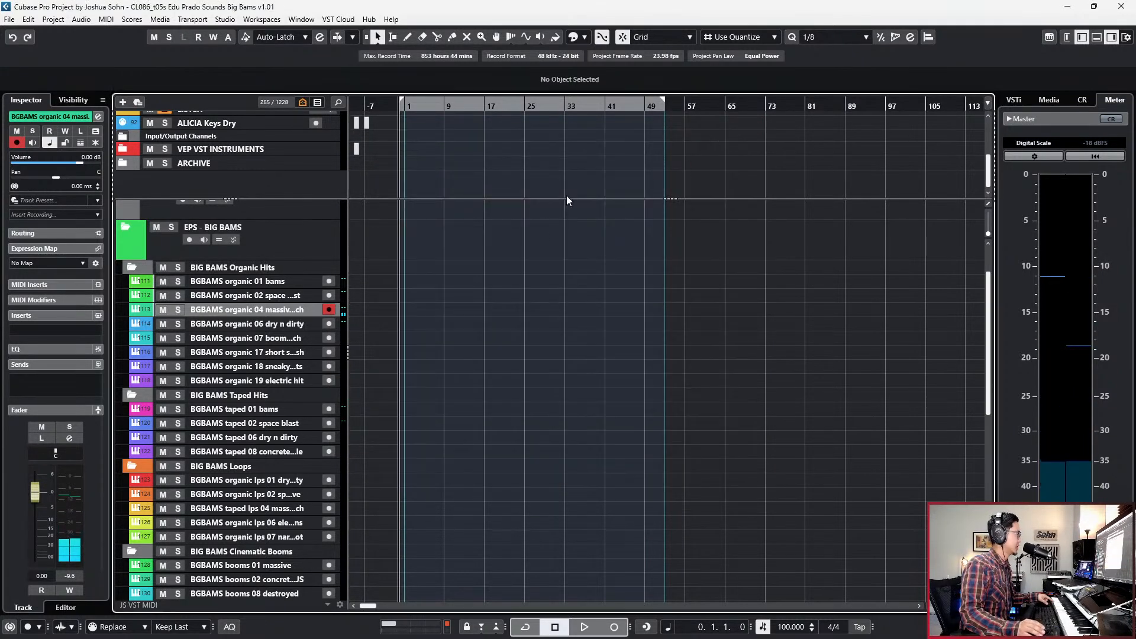
click(282, 327)
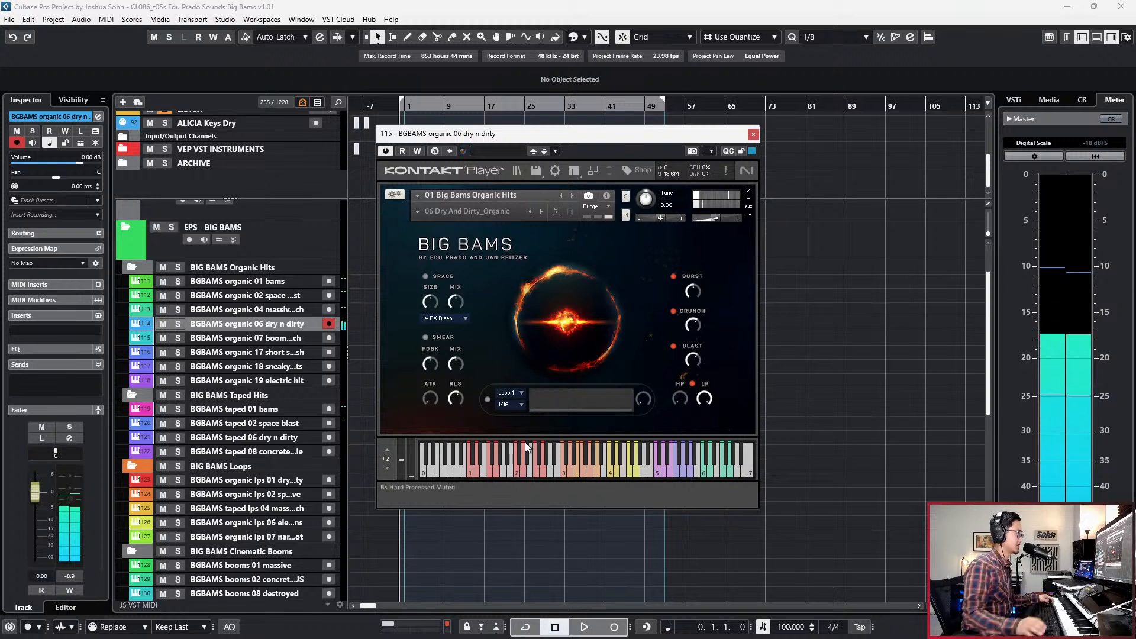
Compare organic 06 dry n dirty with organic 02 space blast and organic 04 massive march by switching between their tracks.
click(277, 295)
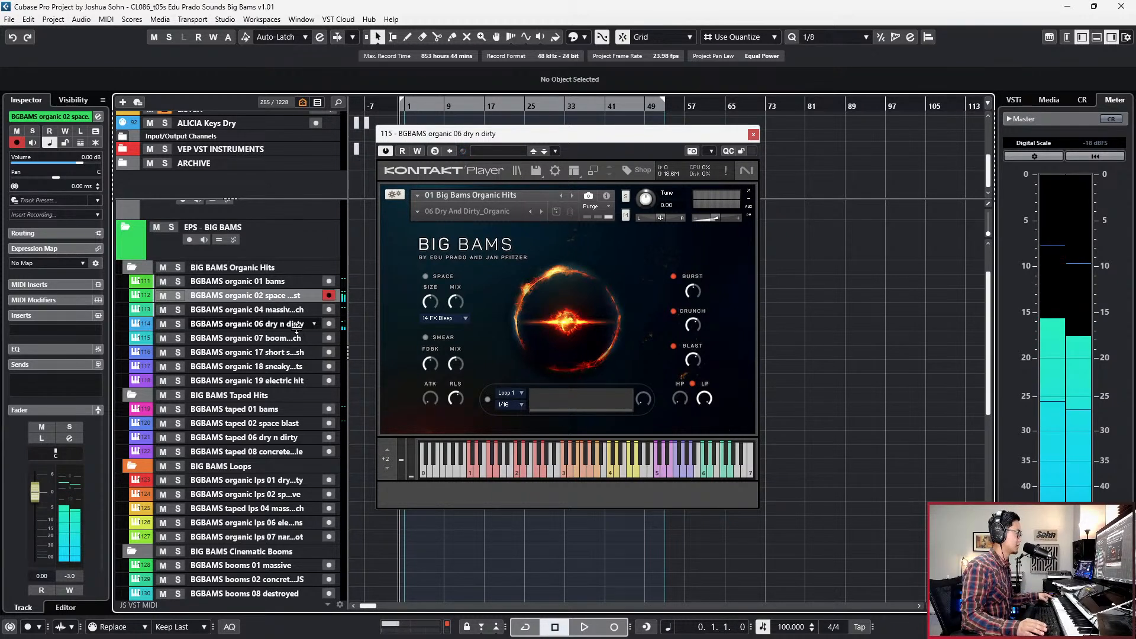
click(297, 326)
click(294, 309)
click(292, 295)
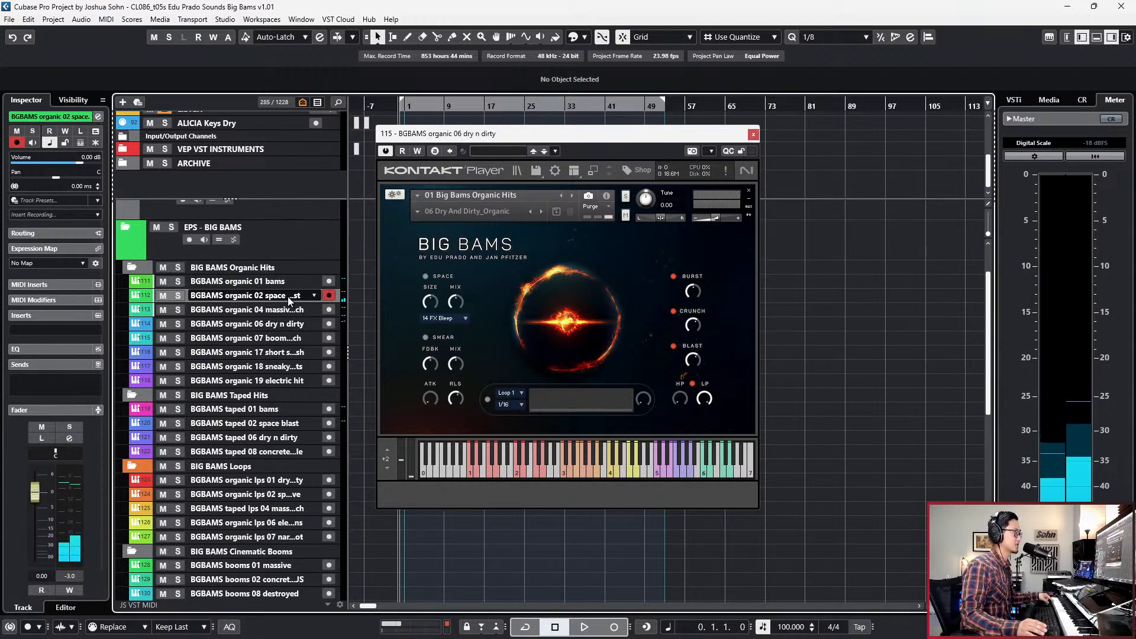
click(289, 326)
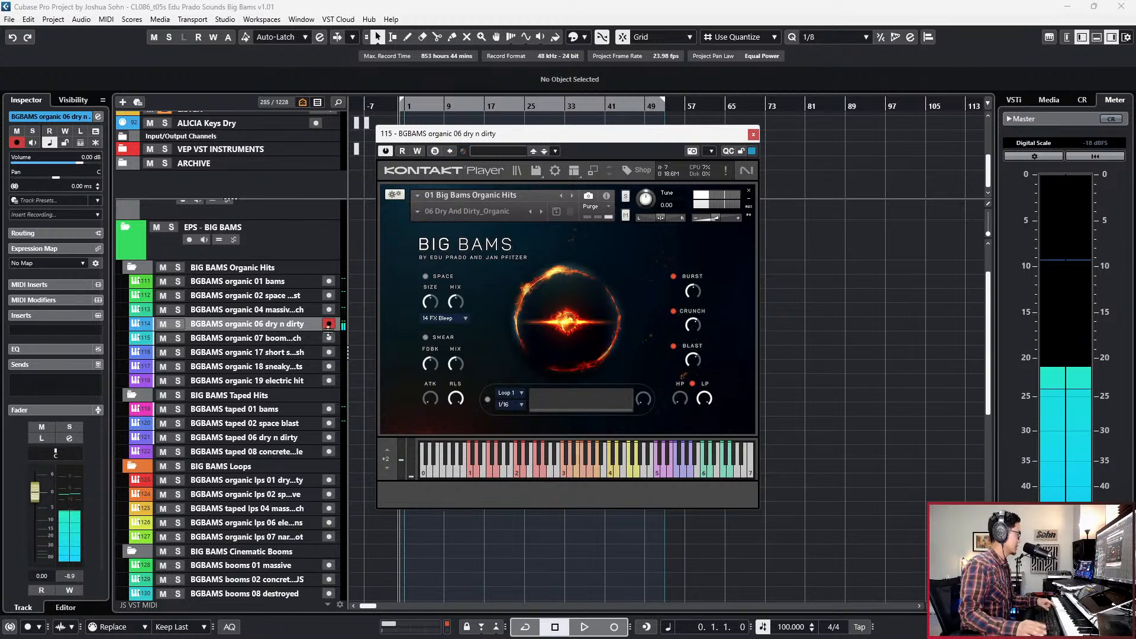
Audition the BGBAMS organic 07 boomy crunch track and show its full name without renaming it.
click(277, 337)
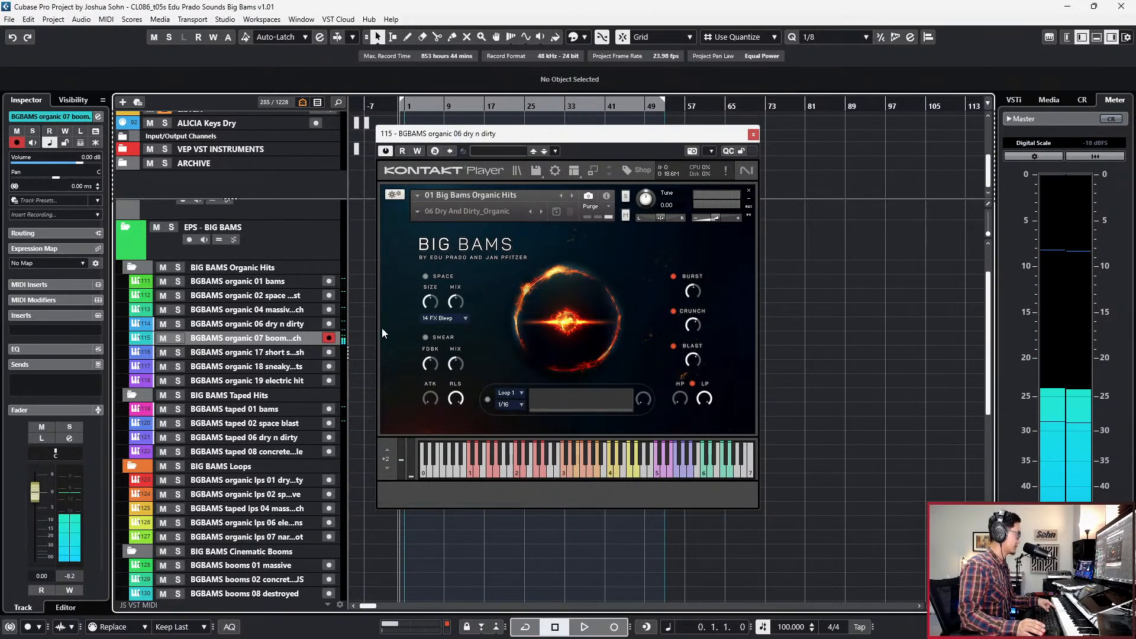
double_click(287, 340)
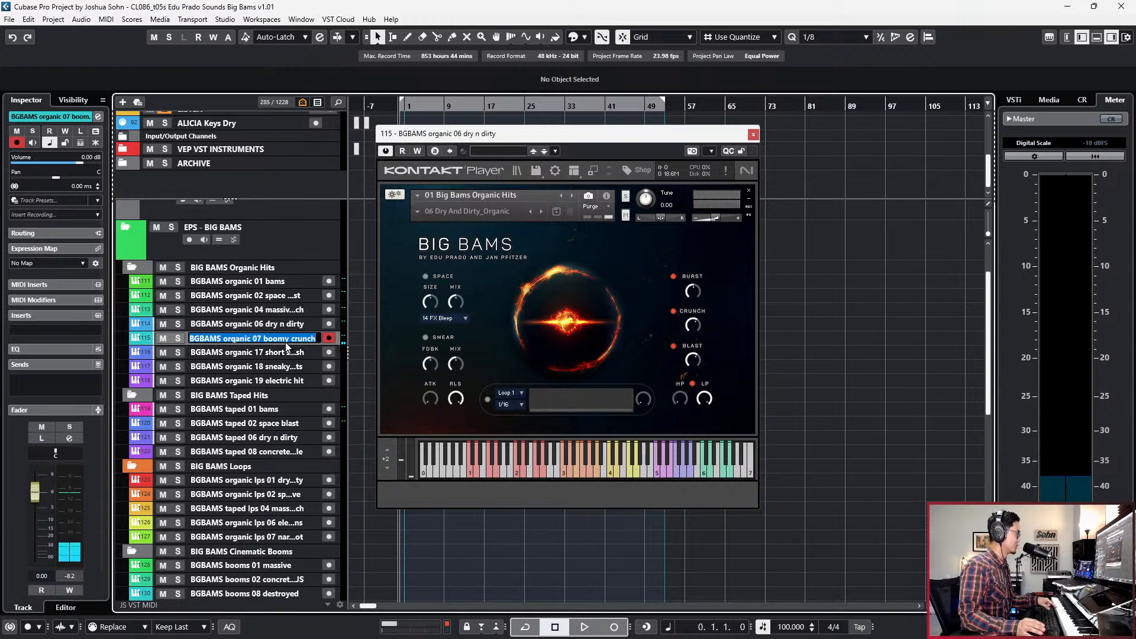
click(376, 368)
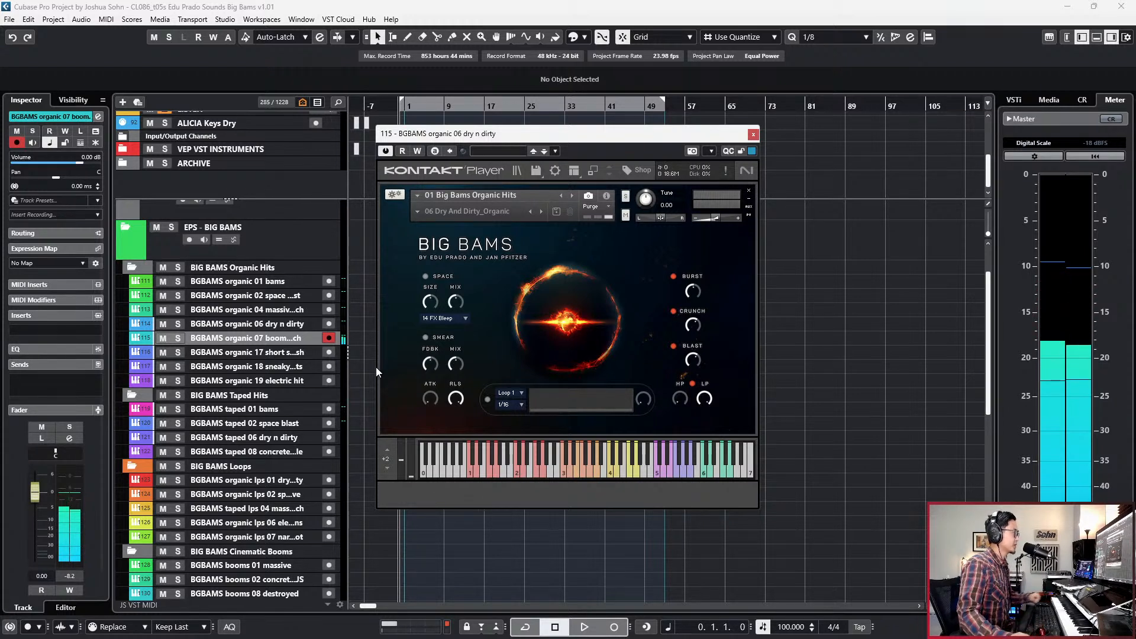
Open the BGBAMS organic 17 short swoosh instrument and view its Space reverb presets, keeping 19 FX Flash.
click(261, 355)
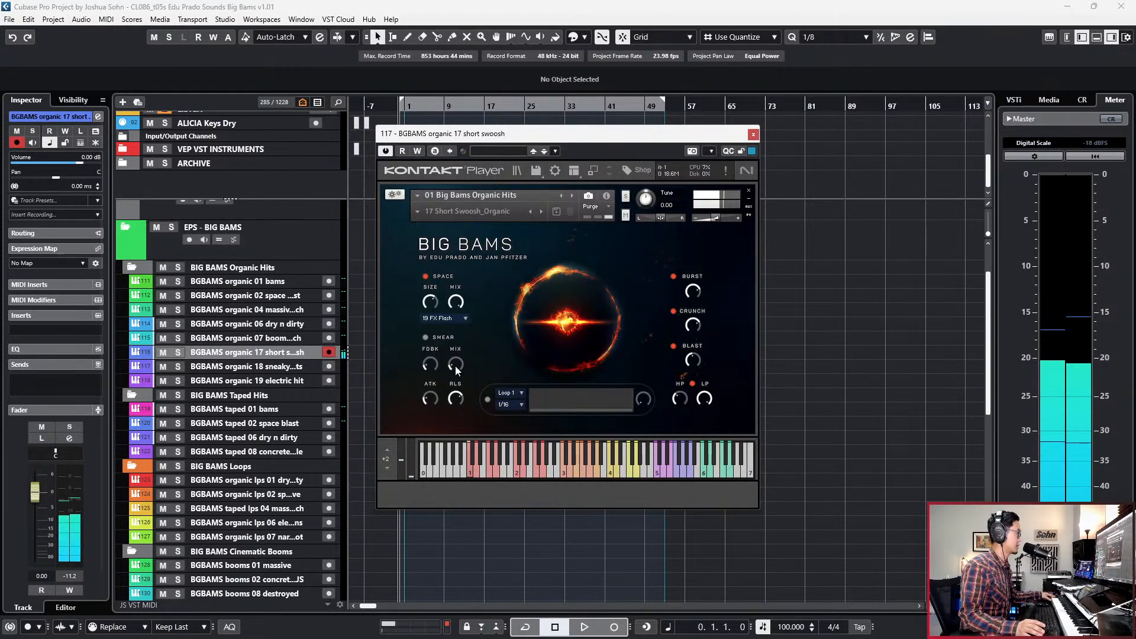
click(455, 320)
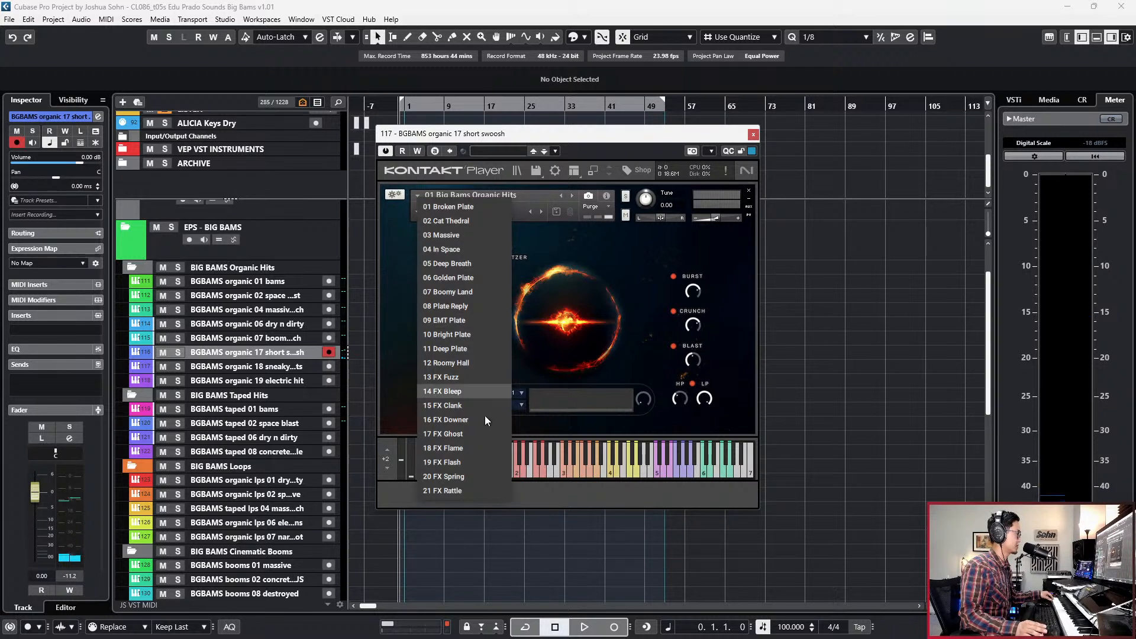
click(584, 277)
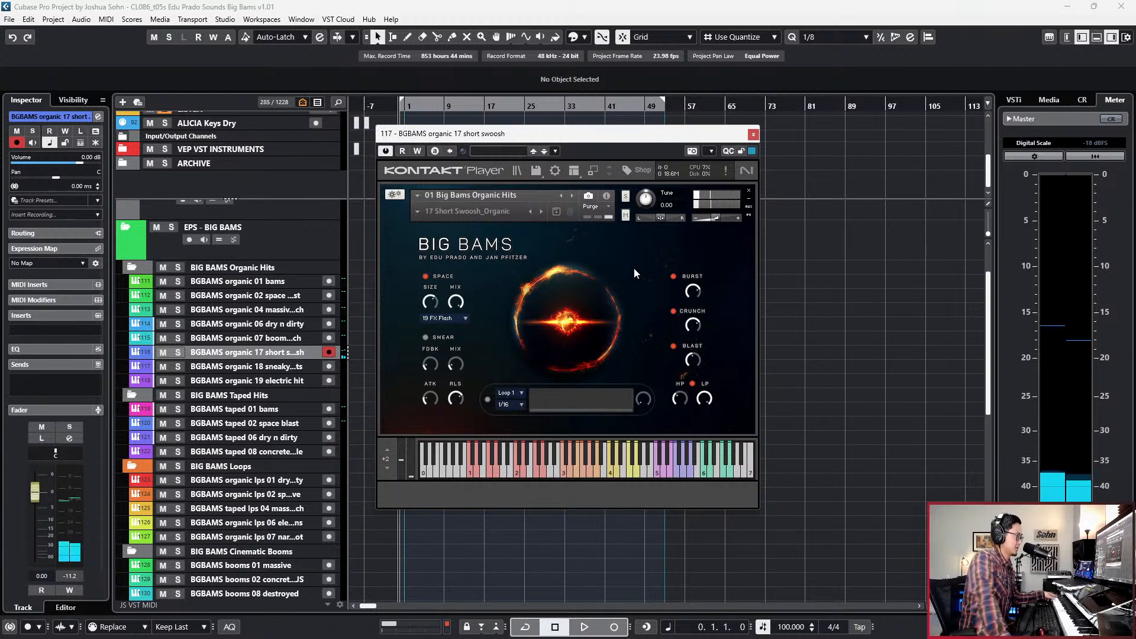
Compare organic 01 bams and organic 02 space blast with organic 17 short swoosh by selecting each track in turn.
click(265, 282)
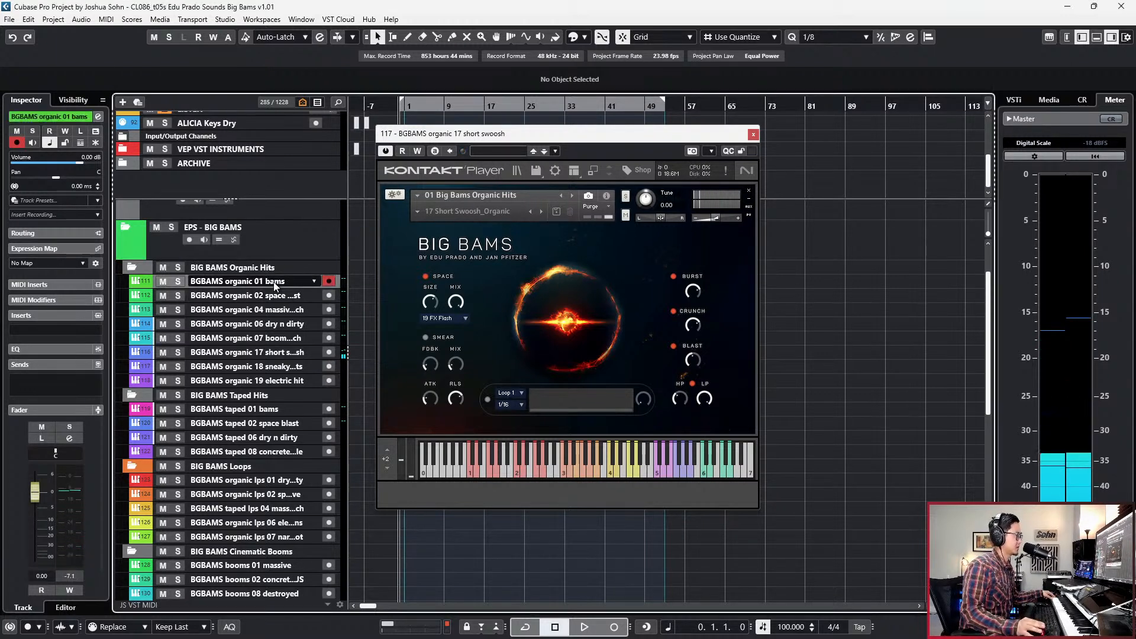
key(Down)
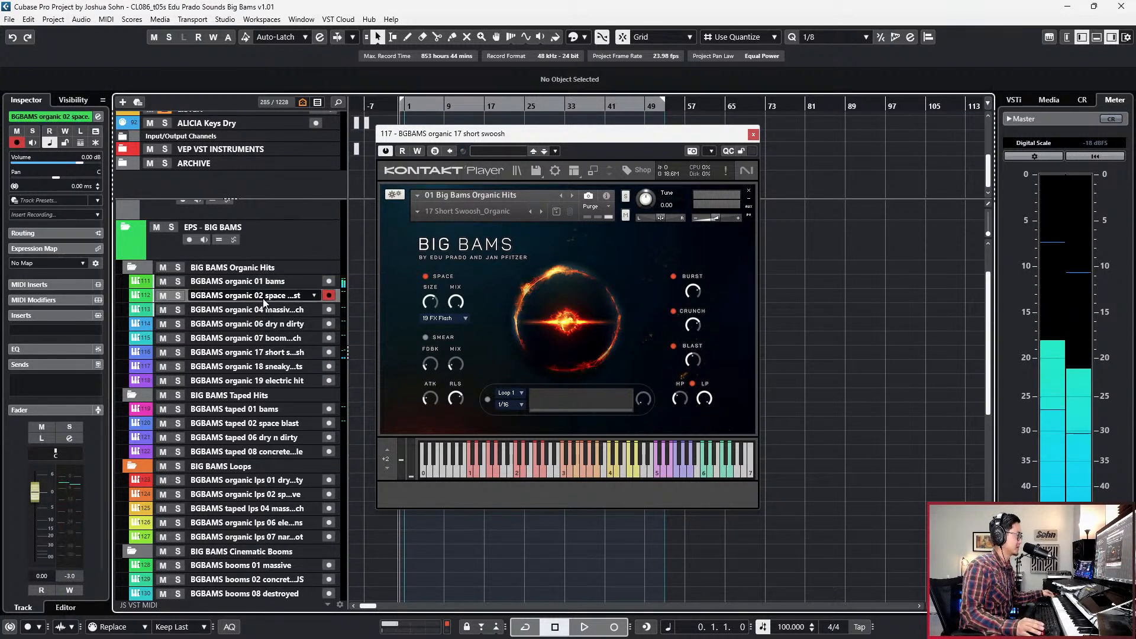
click(266, 353)
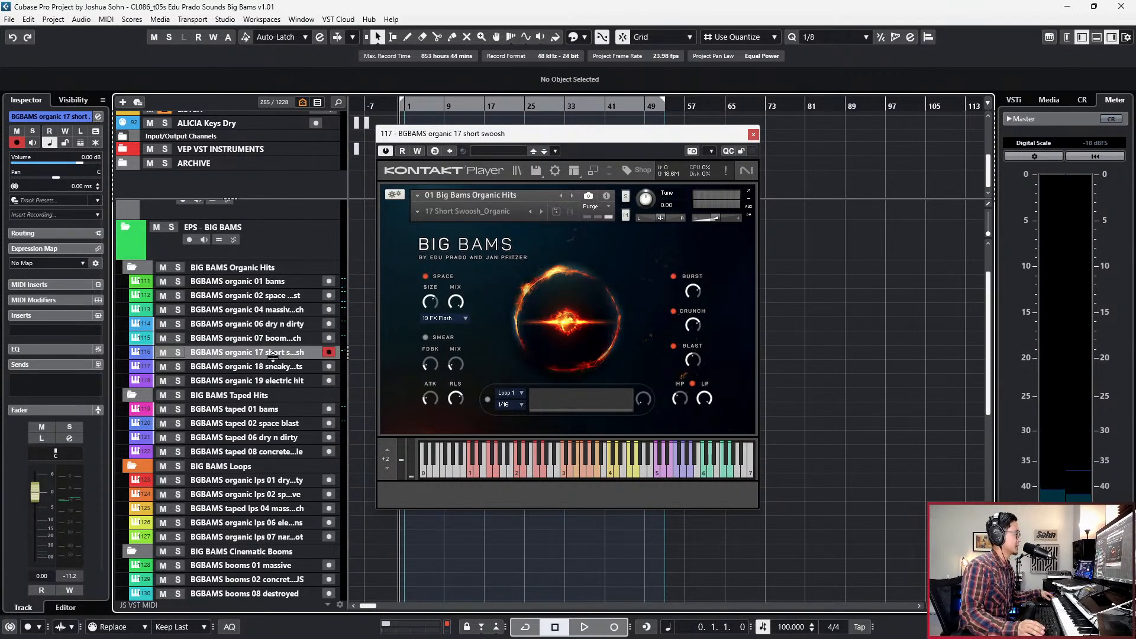
Audition the remaining organic hits on the BGBAMS organic 18 and BGBAMS organic 19 electric hit tracks.
click(252, 366)
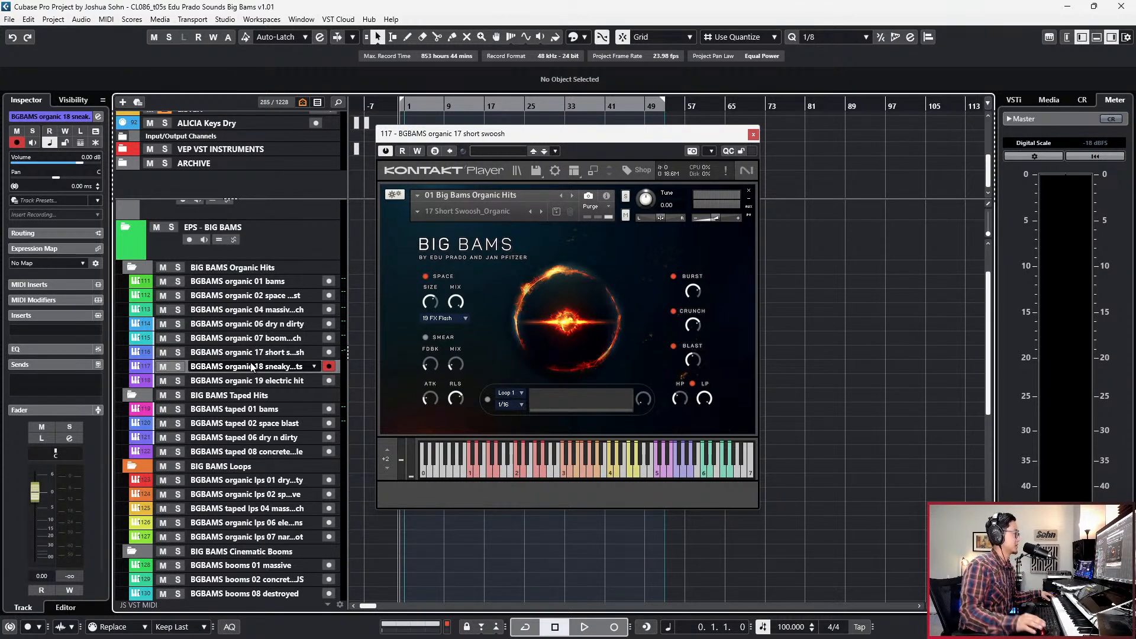
click(271, 381)
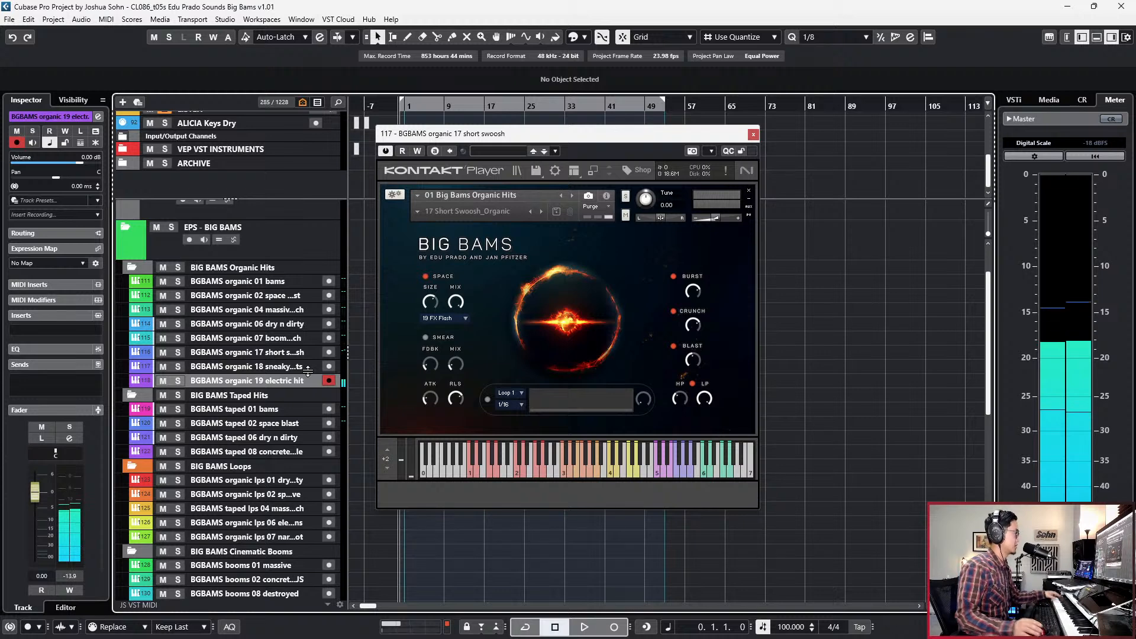
Select the BGBAMS taped 01 bams track and look over the Big Bams track groups down to Cinematic Bass.
key(Down)
key(Down)
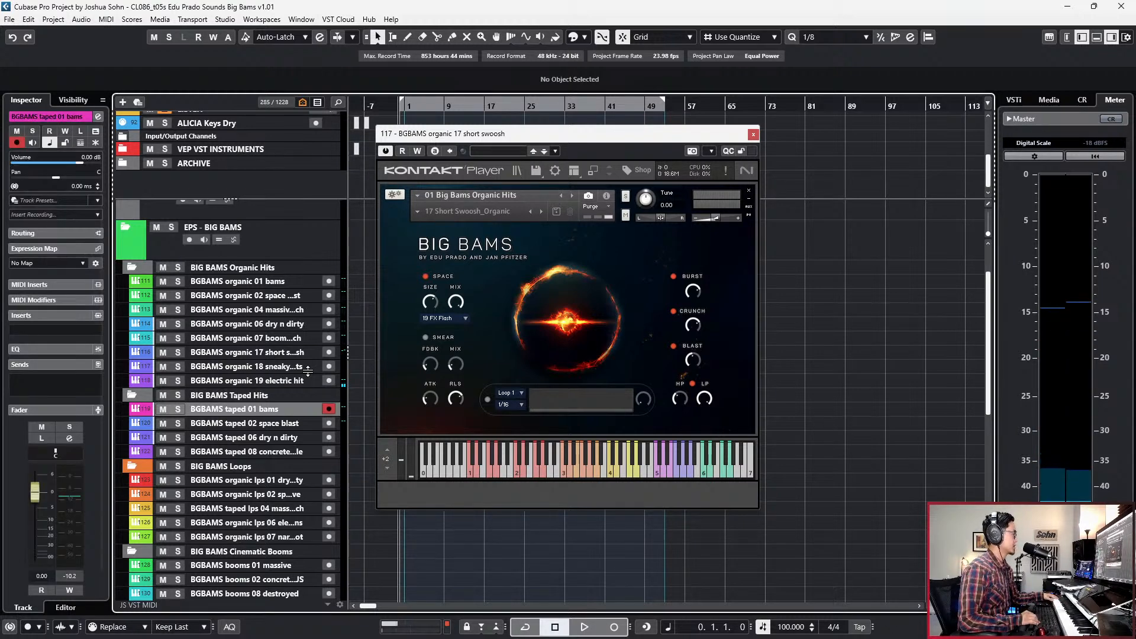
scroll(296, 424, down, 4)
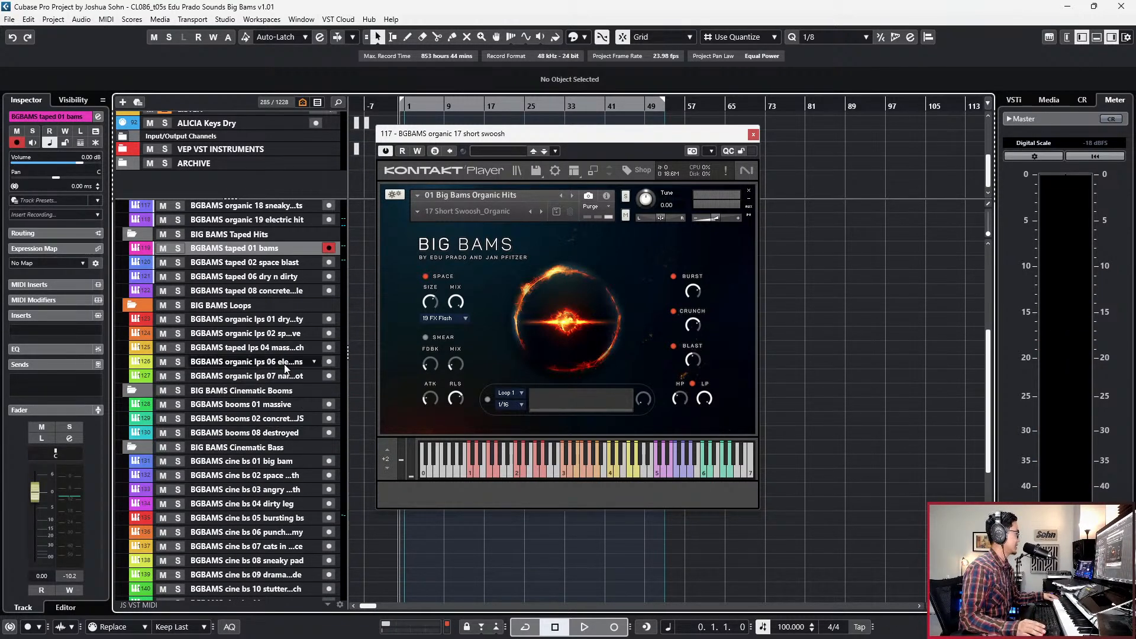
scroll(269, 286, up, 2)
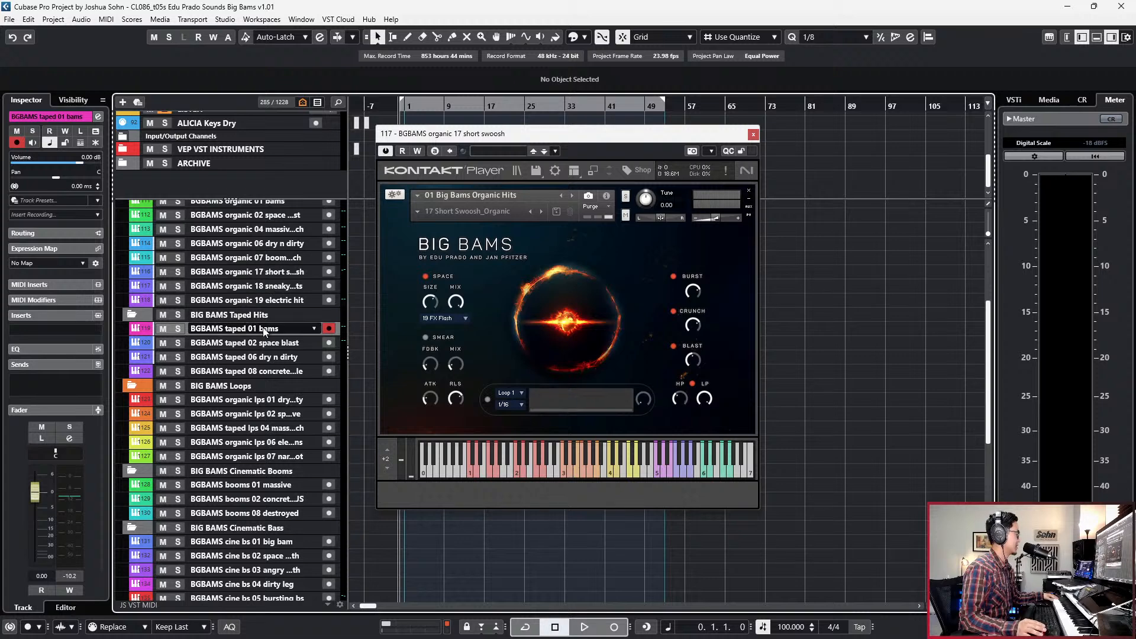
scroll(272, 373, up, 2)
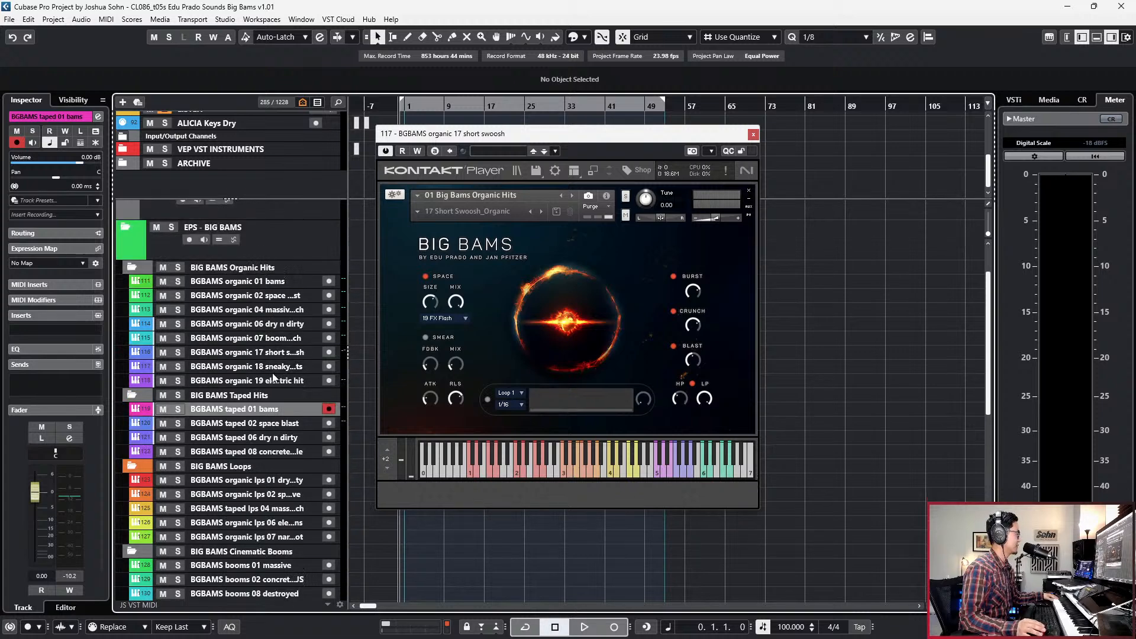
Compare BGBAMS taped 02 space blast with organic 02 space blast by selecting the two tracks alternately.
click(271, 425)
click(285, 301)
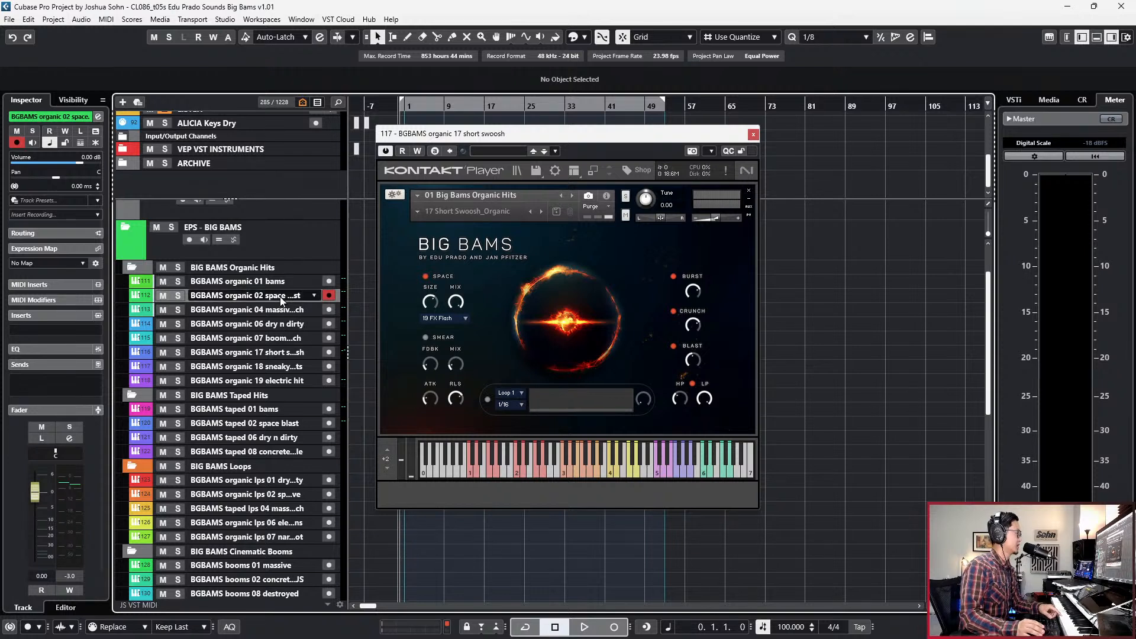
click(267, 425)
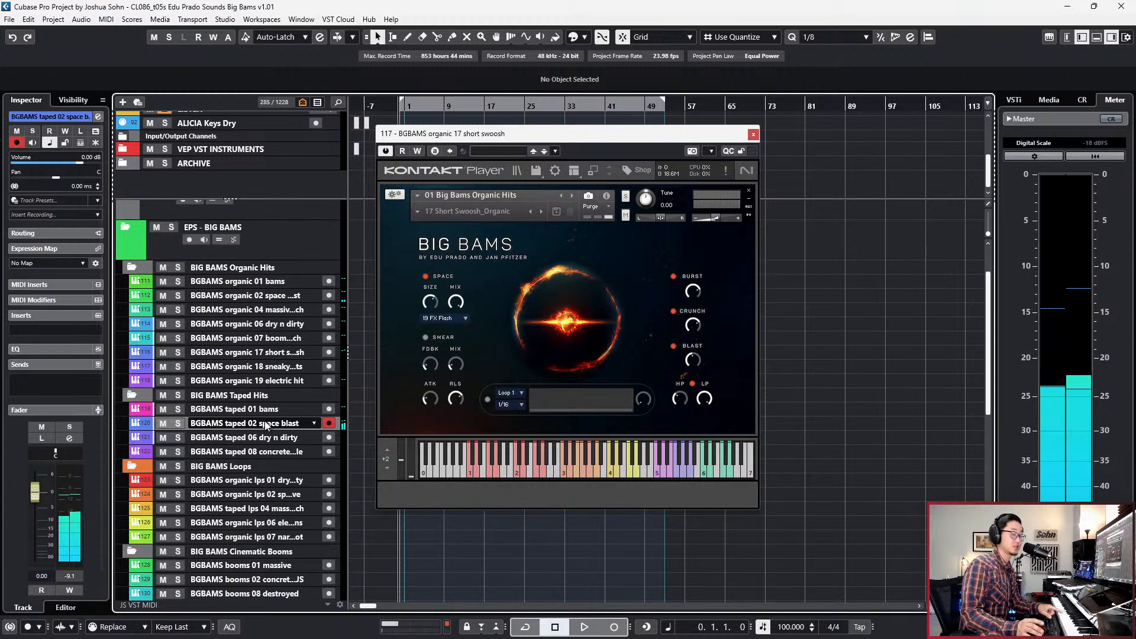
click(235, 282)
click(236, 295)
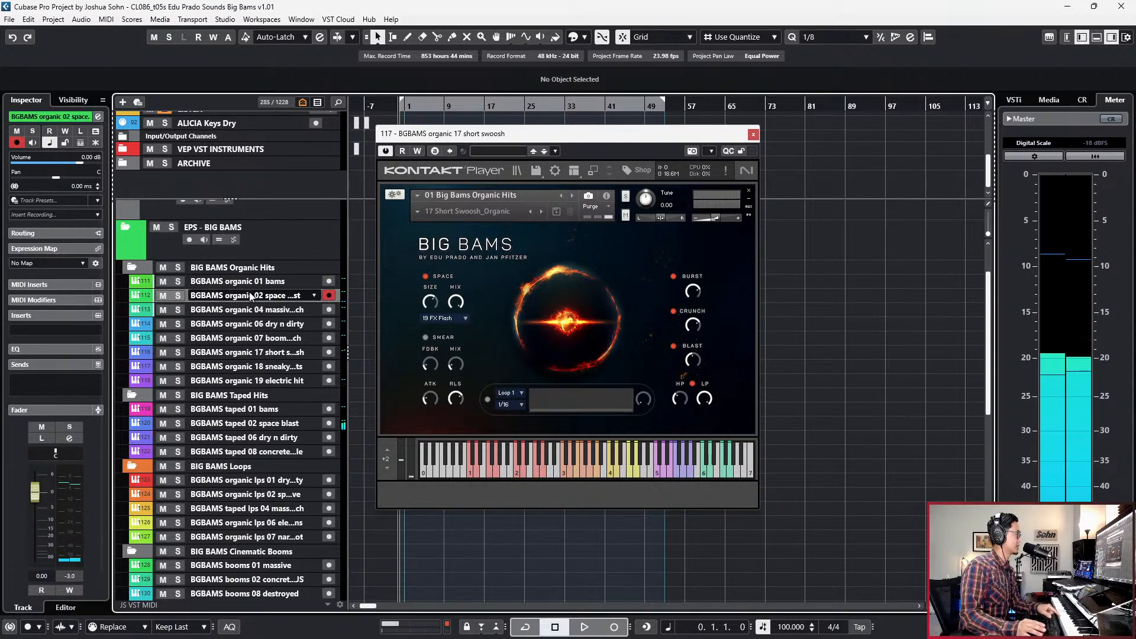
click(262, 424)
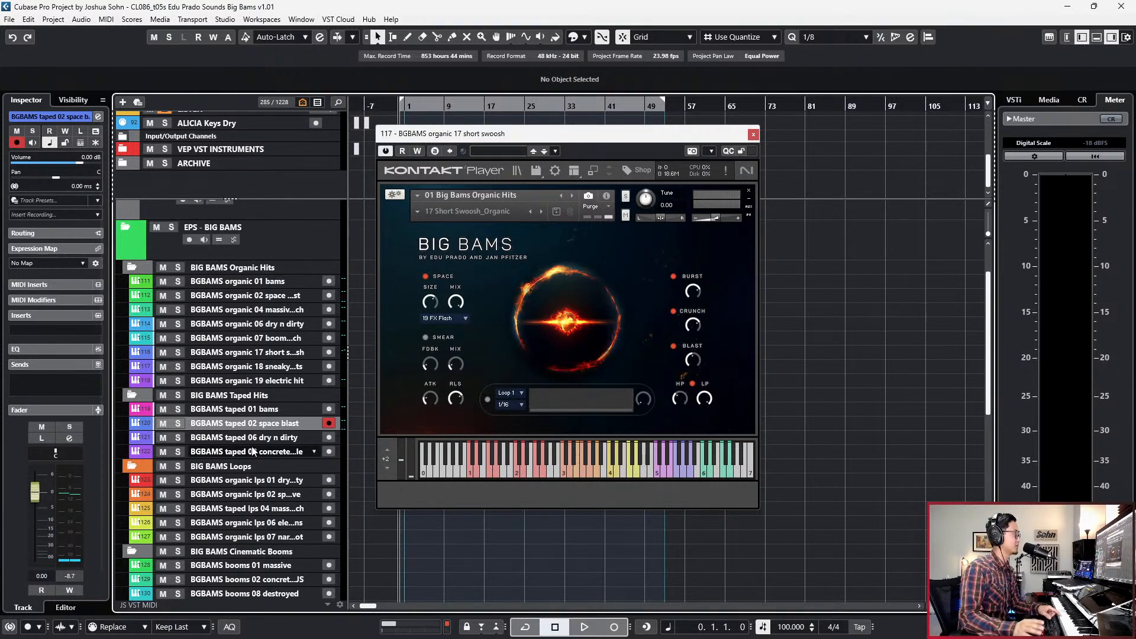
click(278, 296)
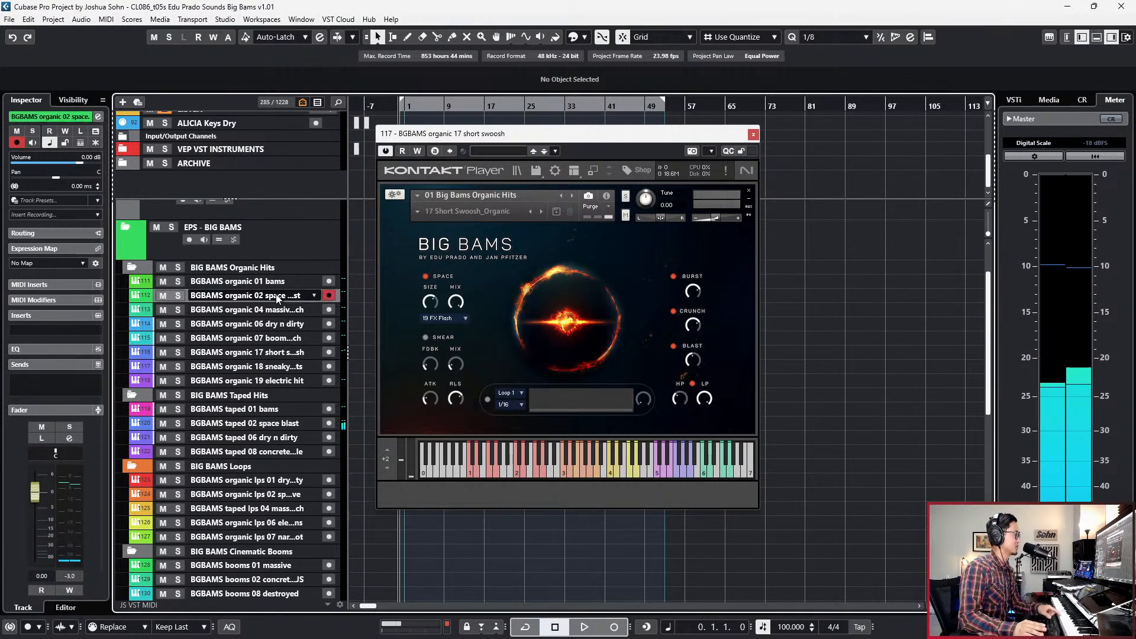
Compare BGBAMS taped 06 dry n dirty with organic 06 dry n dirty, finishing with the taped 06 instrument open.
click(272, 437)
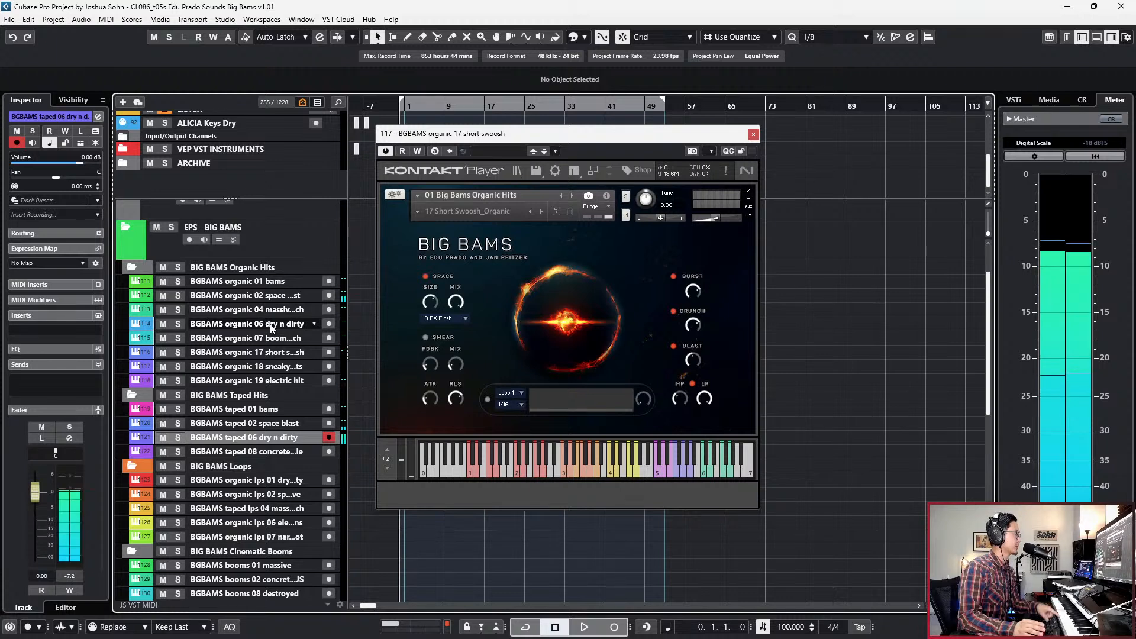
click(273, 324)
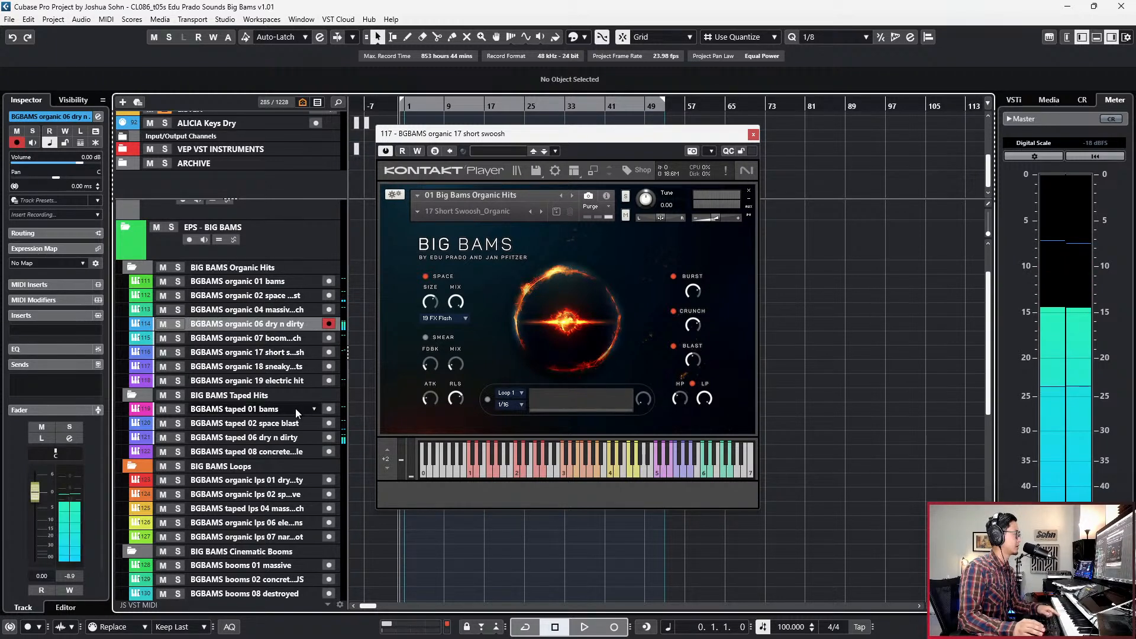
click(293, 437)
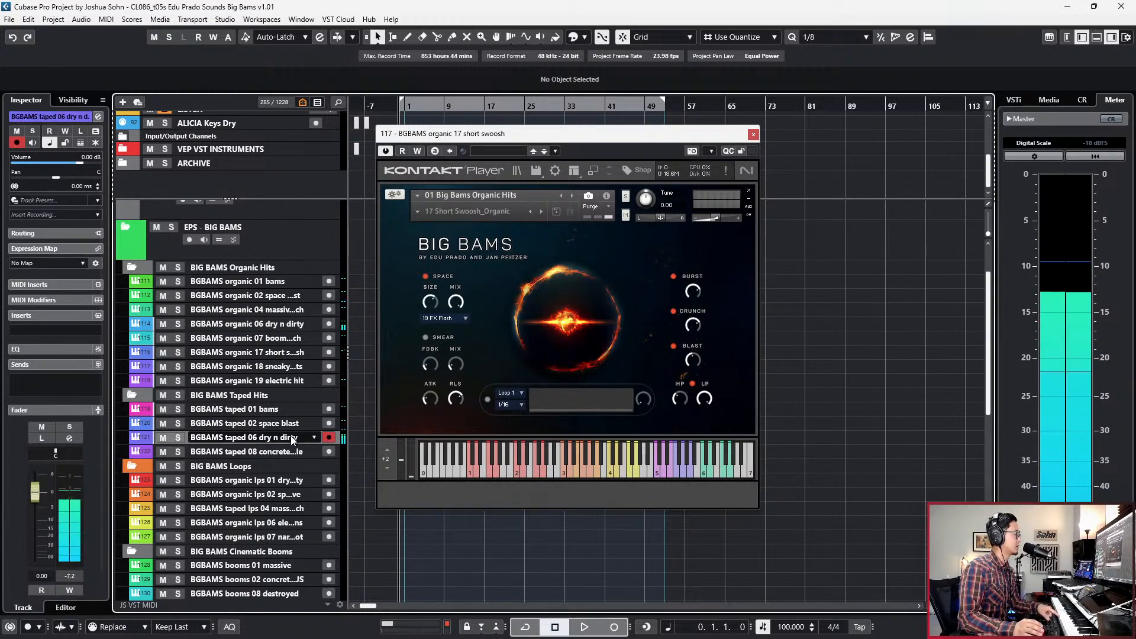
click(288, 327)
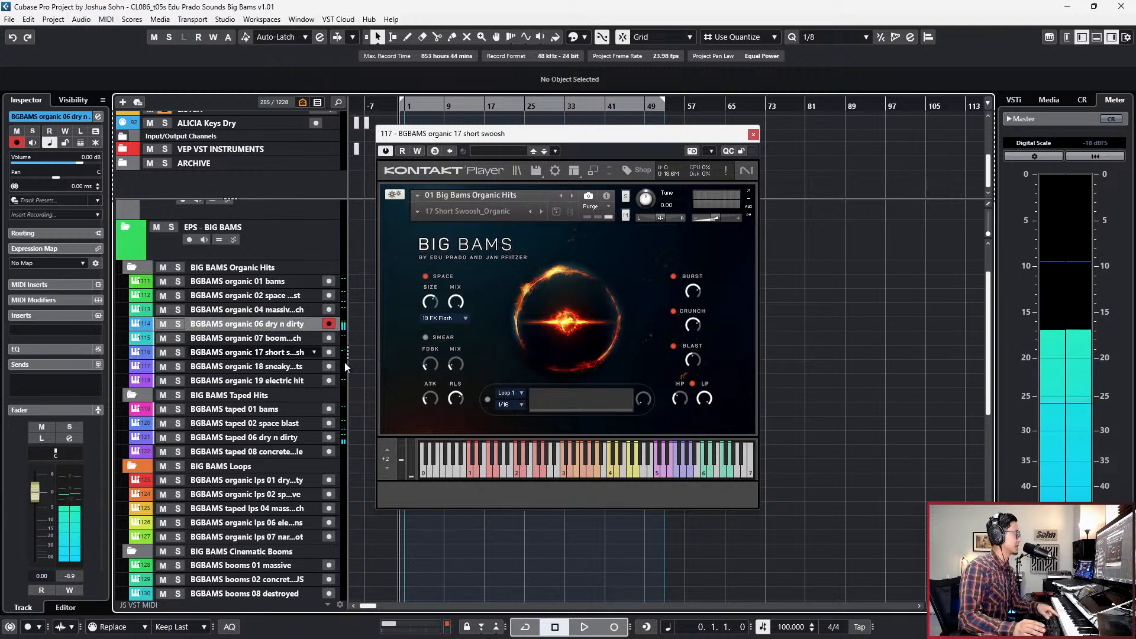
click(305, 434)
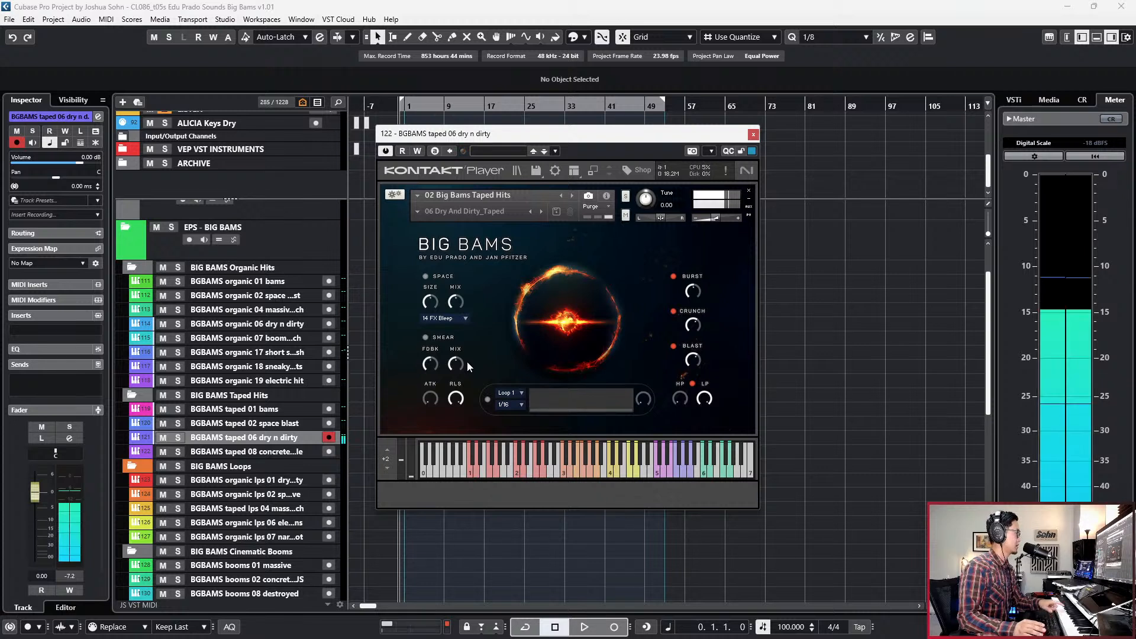
Select the BGBAMS taped 08 concrete jungle track and open its instrument for auditioning.
click(254, 451)
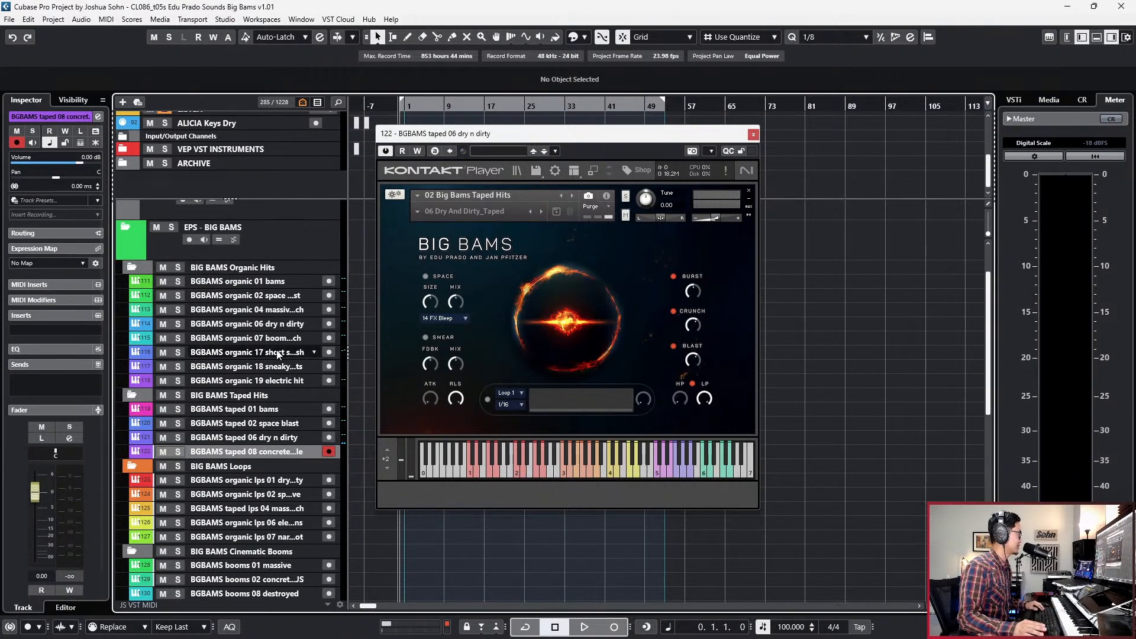
click(277, 452)
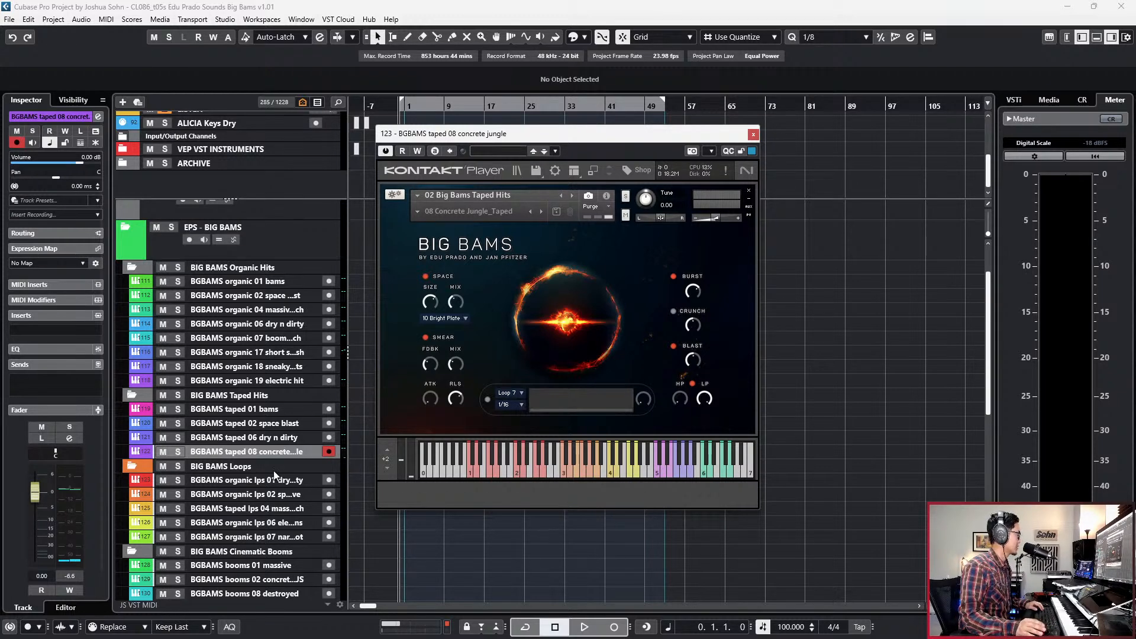
Open the BGBAMS organic lps 01 dry n dirty instrument and view its loop rate options, keeping 1/16.
scroll(274, 474, down, 5)
click(268, 239)
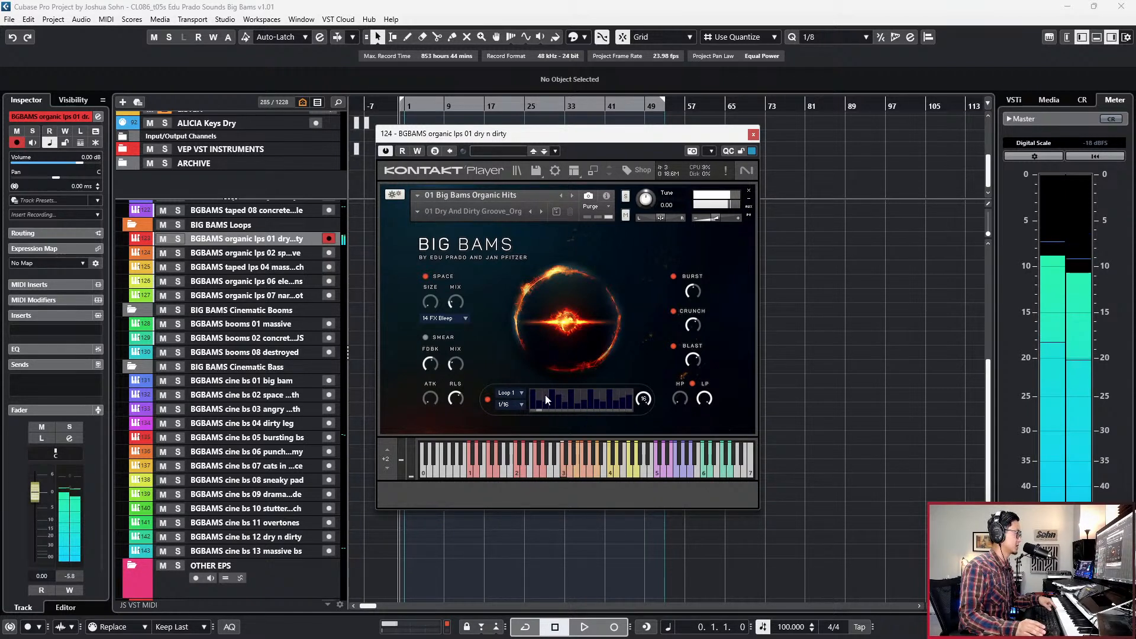
click(515, 403)
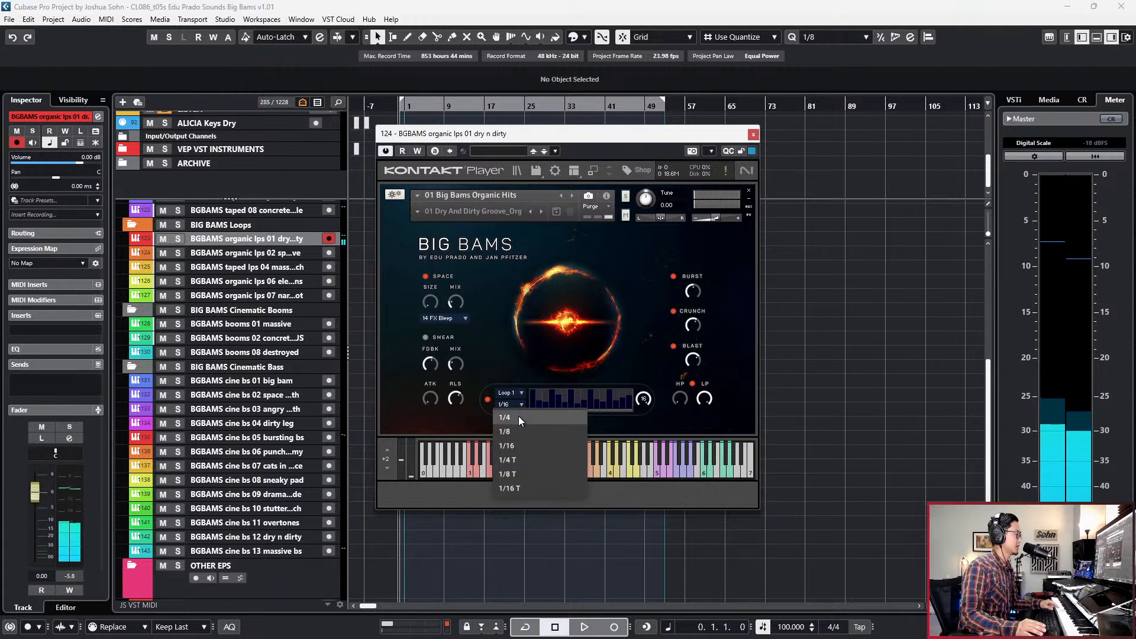
click(622, 361)
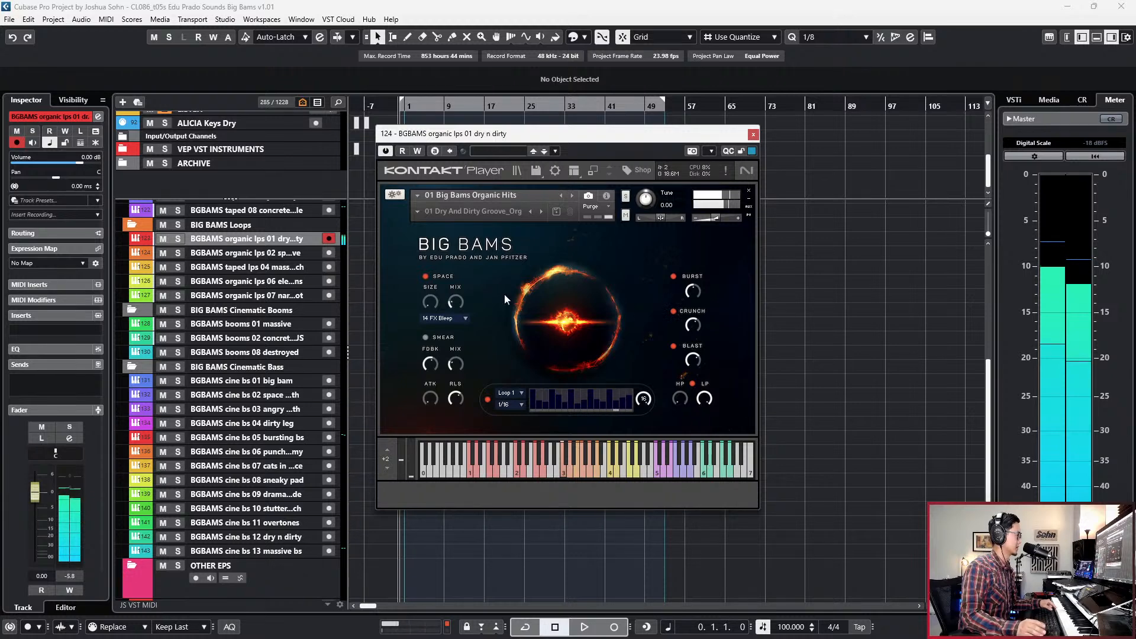
Audition the BGBAMS organic lps 02 space groove instrument and briefly view its channel settings.
click(245, 256)
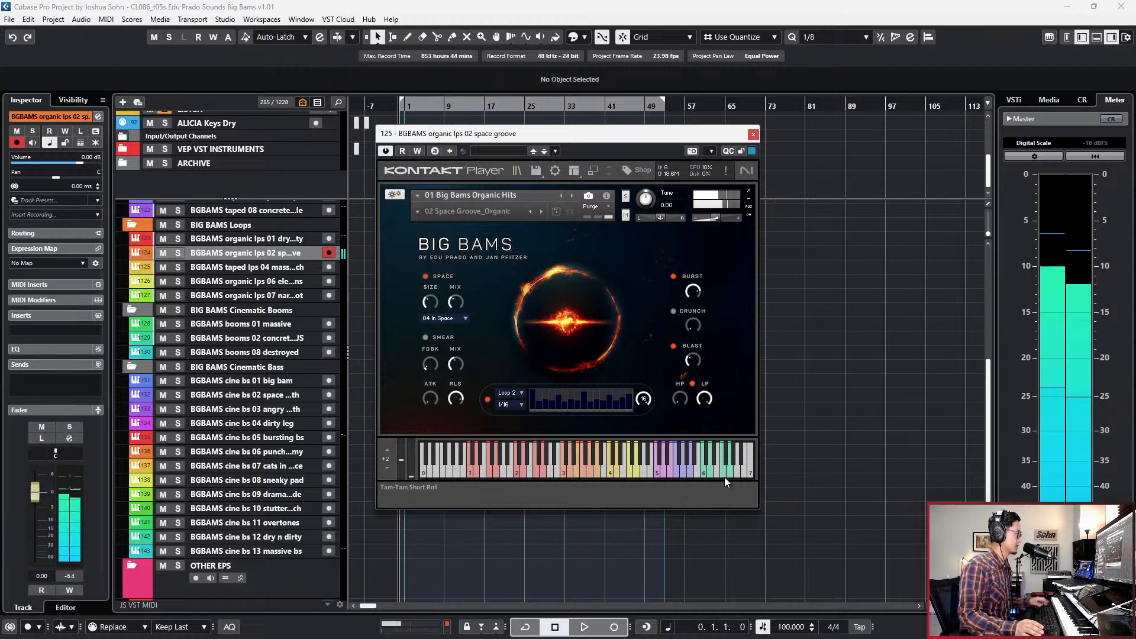
key(e)
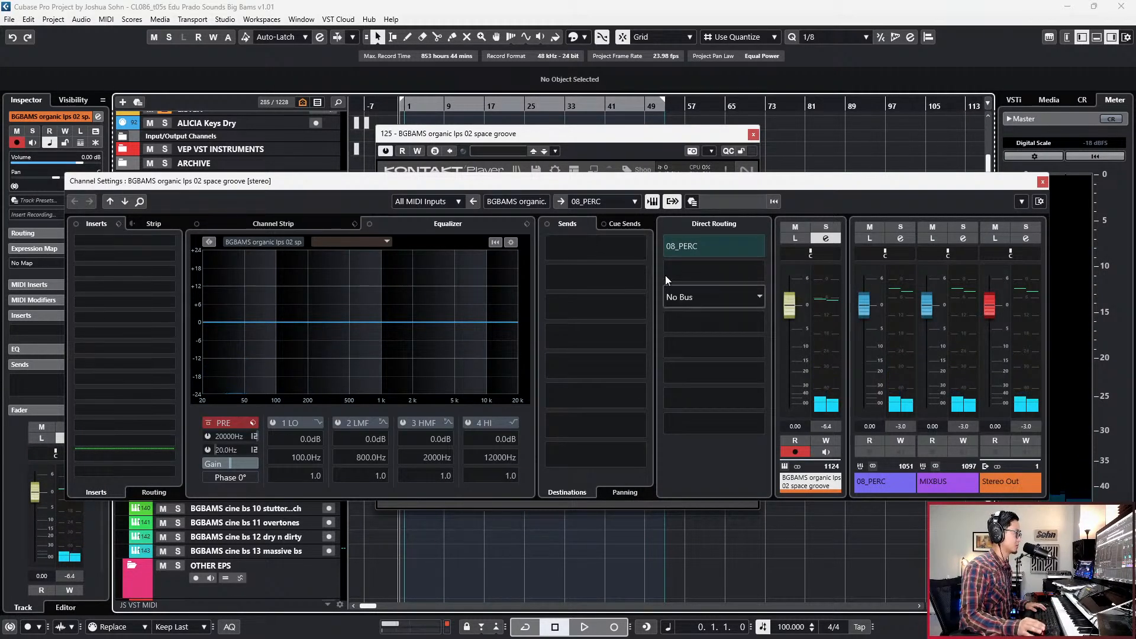
key(e)
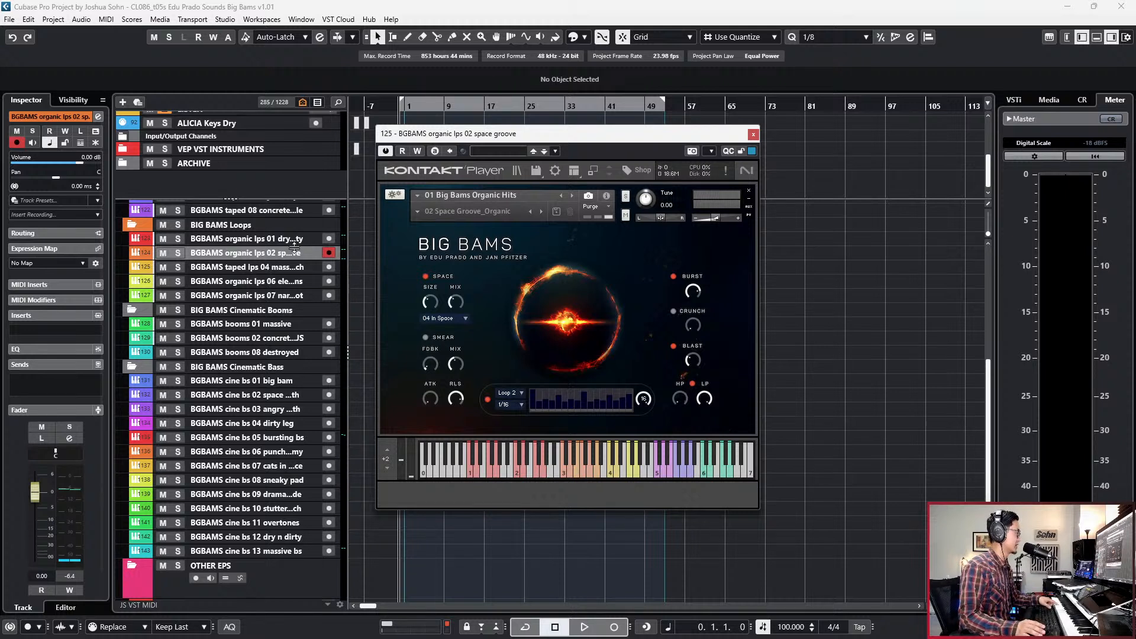
Open the BGBAMS taped lps 04 massive march instrument, switch off its Space effect, and close the open instrument windows.
click(278, 268)
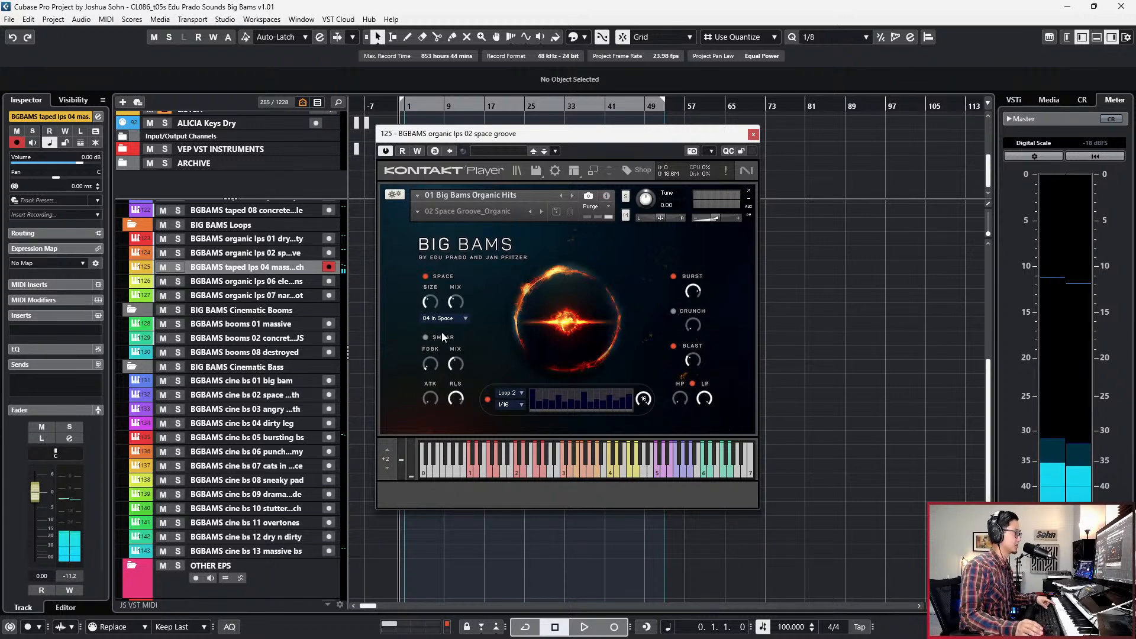
key(e)
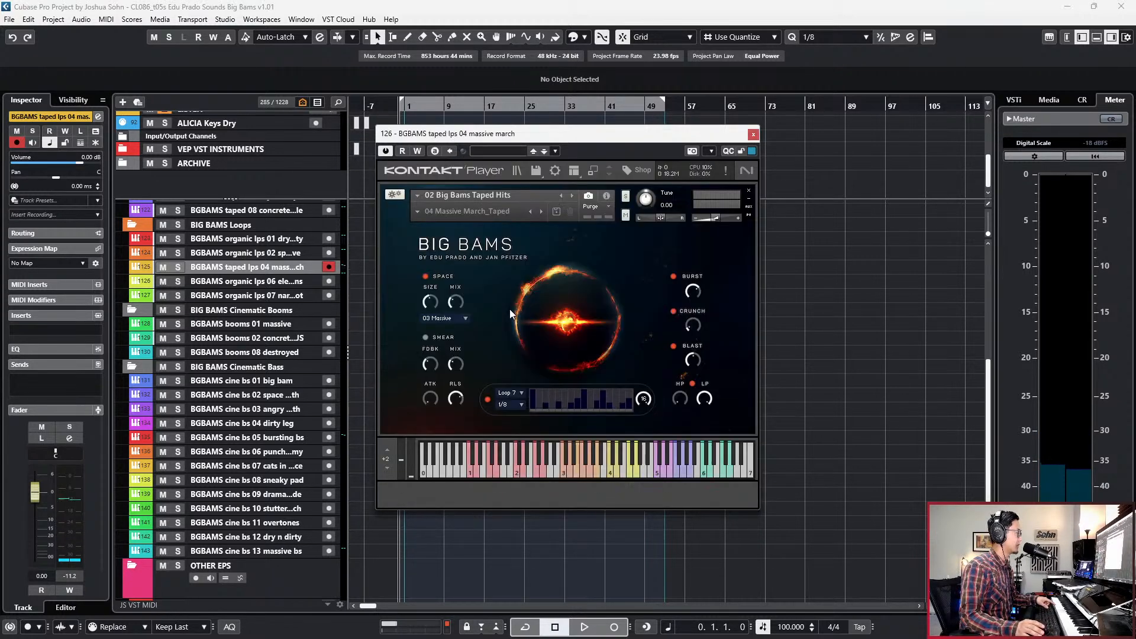
click(426, 276)
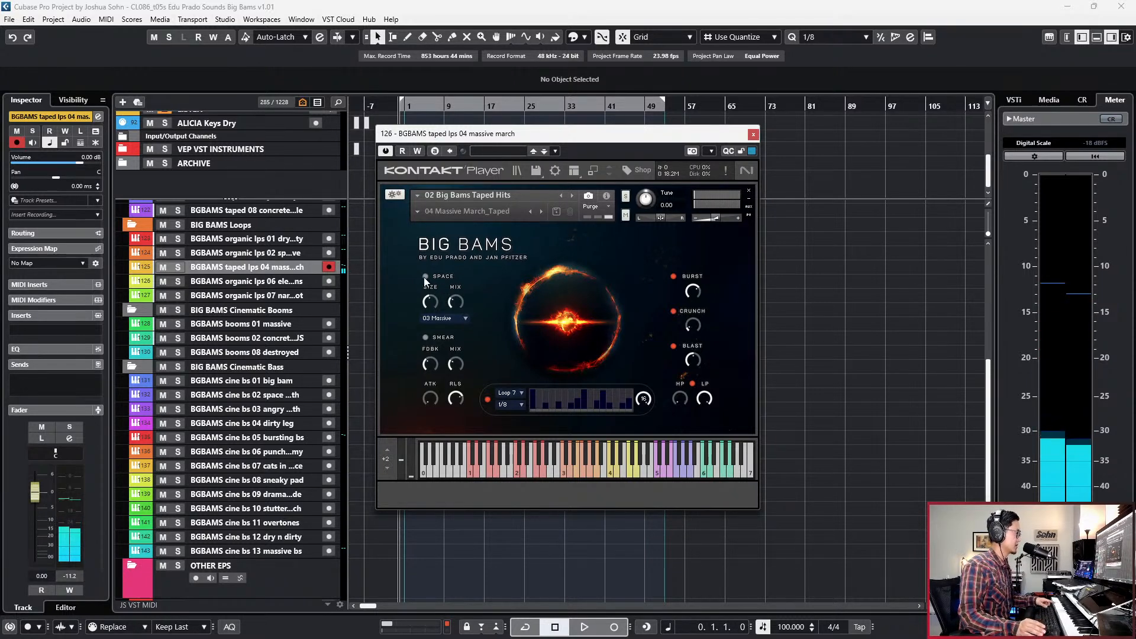
key(ctrl+w)
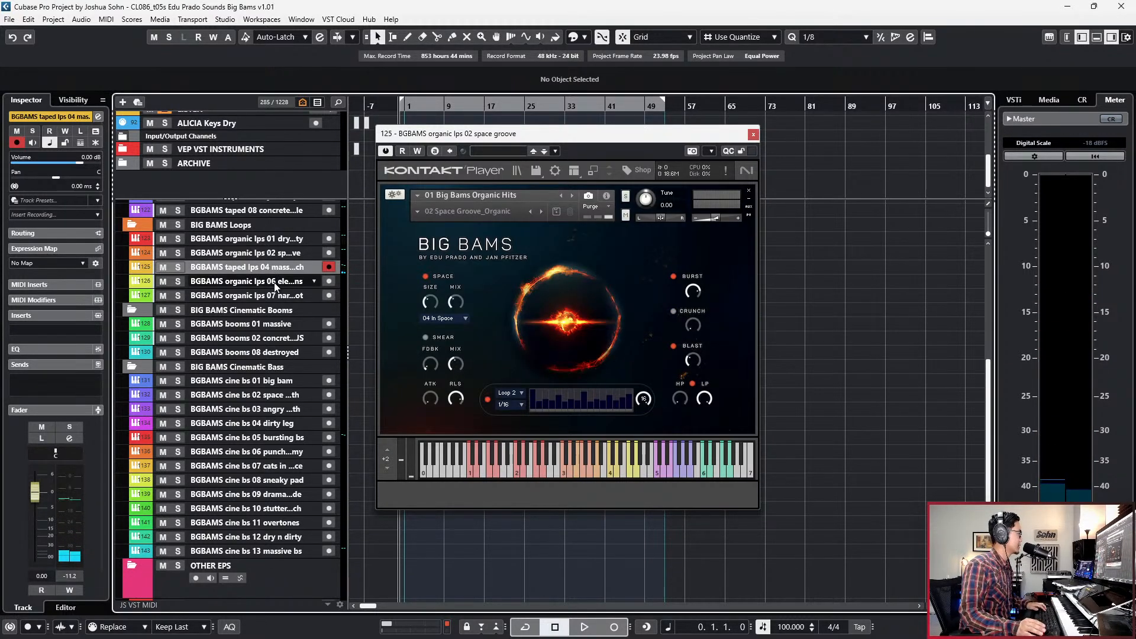
key(ctrl+w)
Open the BGBAMS organic lps 06 electro cans instrument and view its Loops presets, keeping 06 Electro Cans_Organic.
click(276, 286)
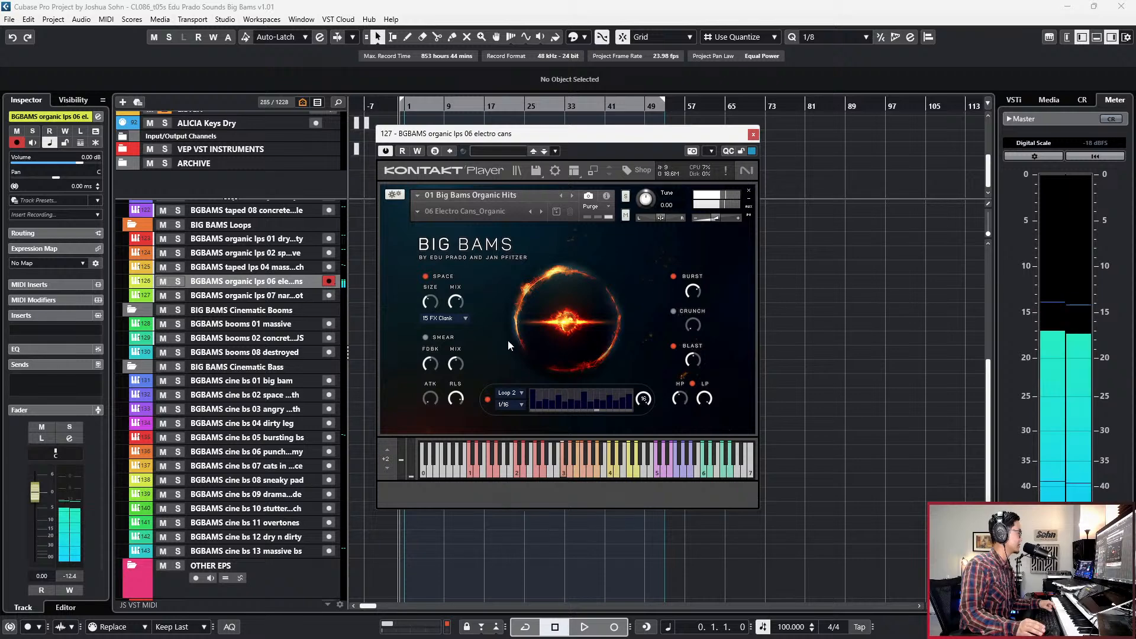
click(417, 211)
mouse_move(459, 236)
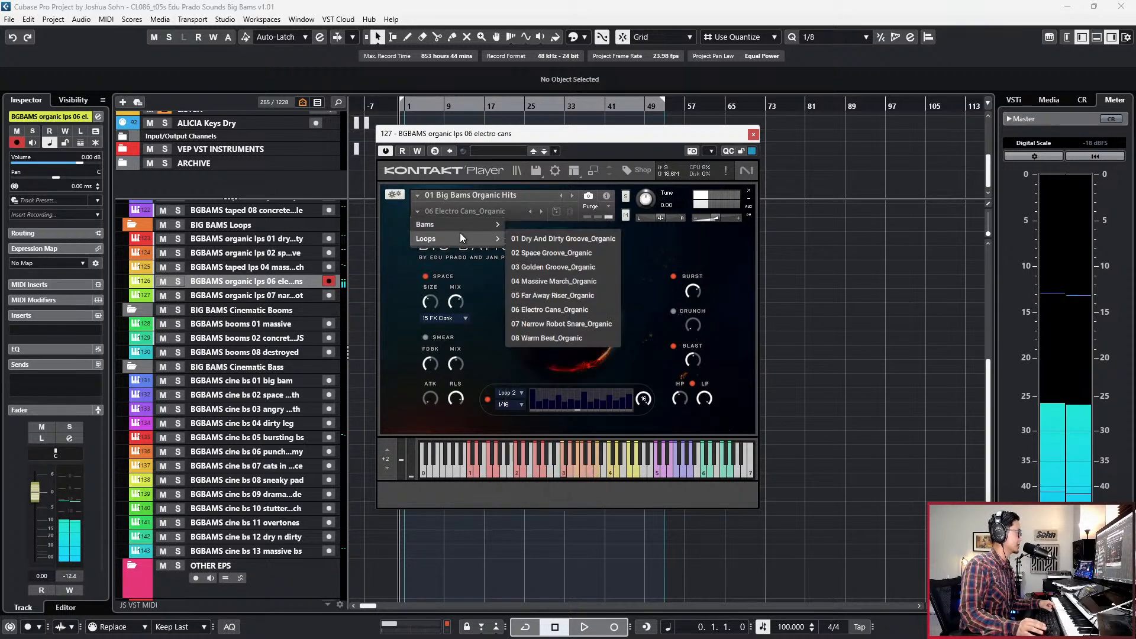
click(654, 244)
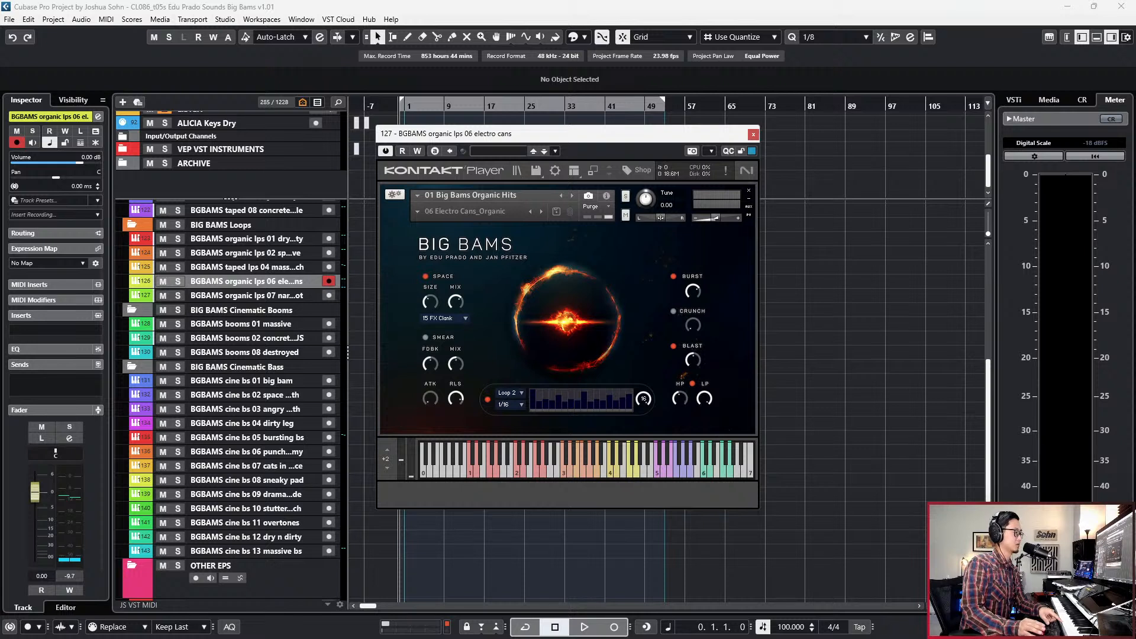
Audition the organic lps 06 and organic lps 07 narrow robot loops at a tempo of 180, finishing with the tempo at 120.
click(794, 627)
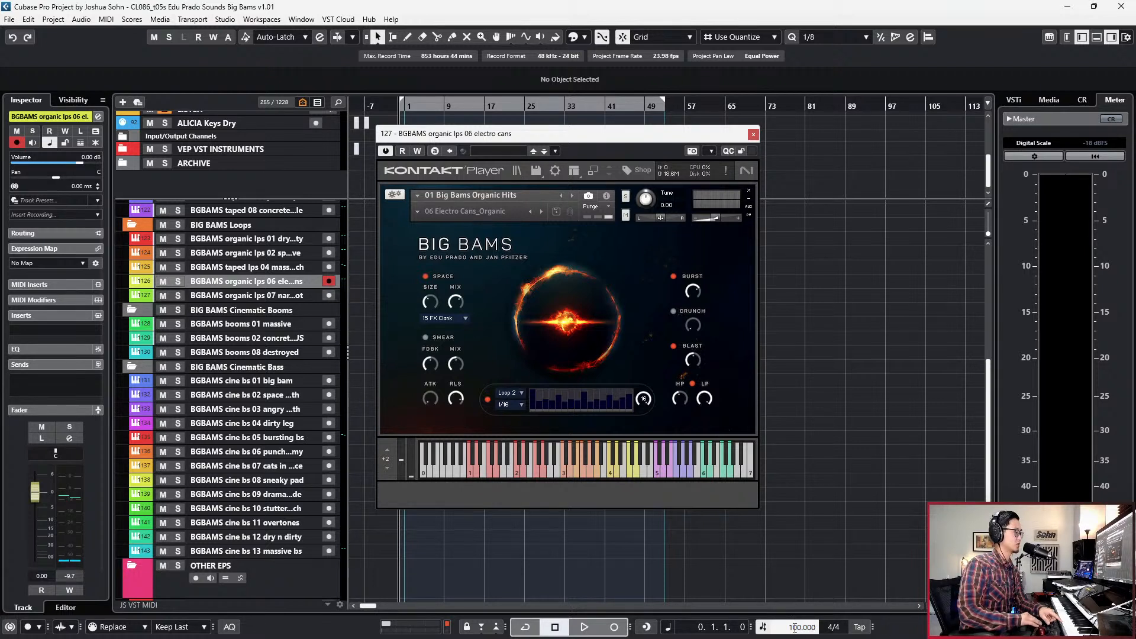
key(Return)
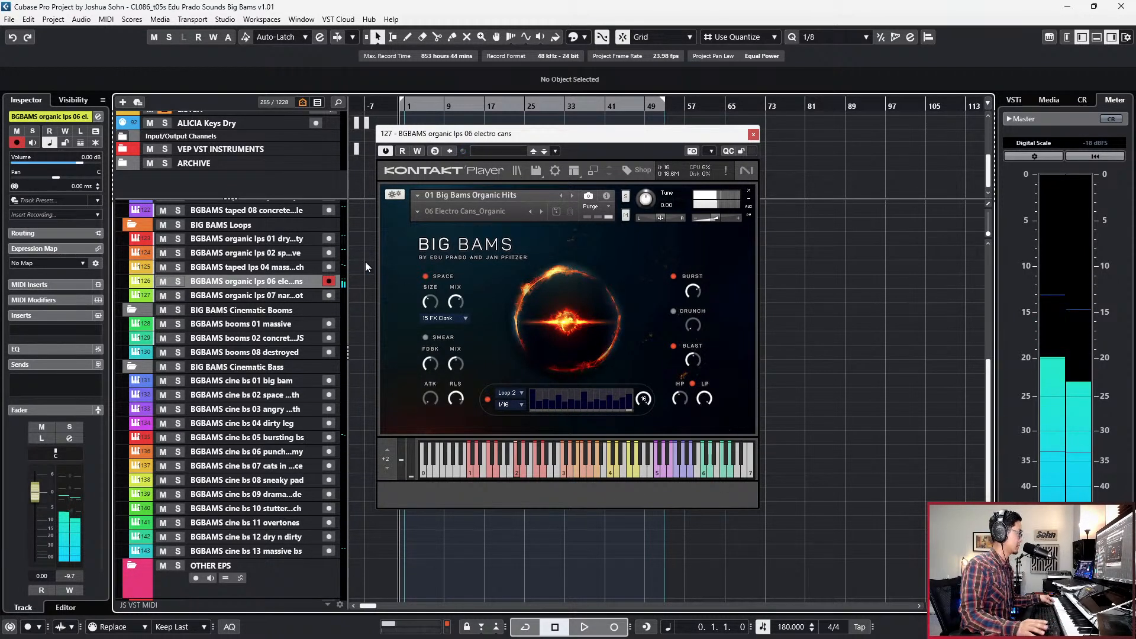
click(299, 296)
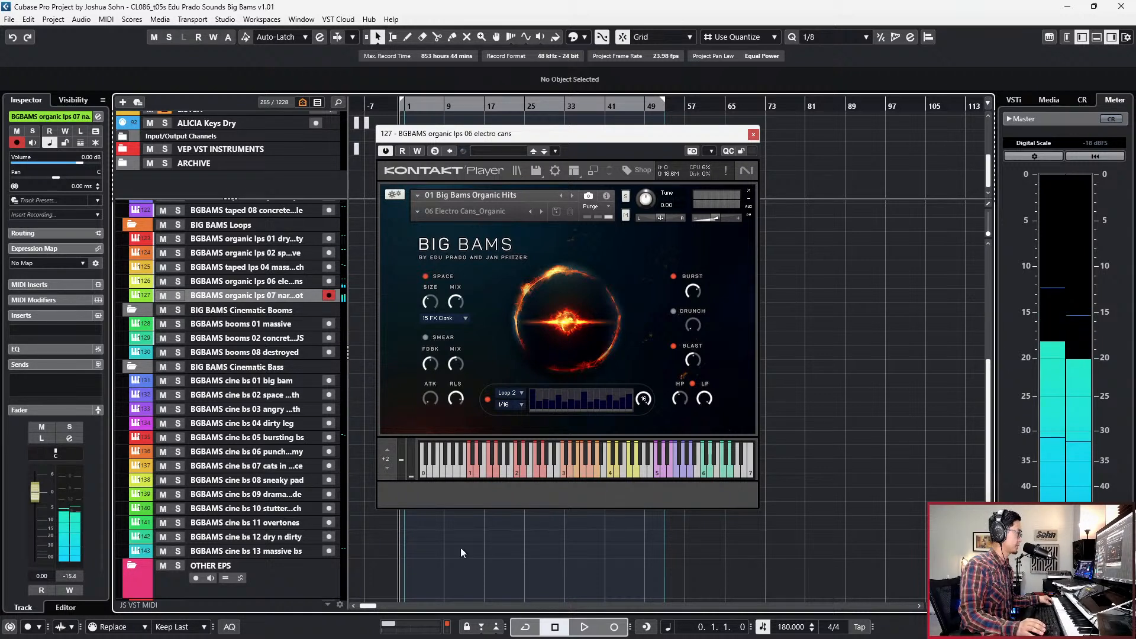
mouse_move(544, 615)
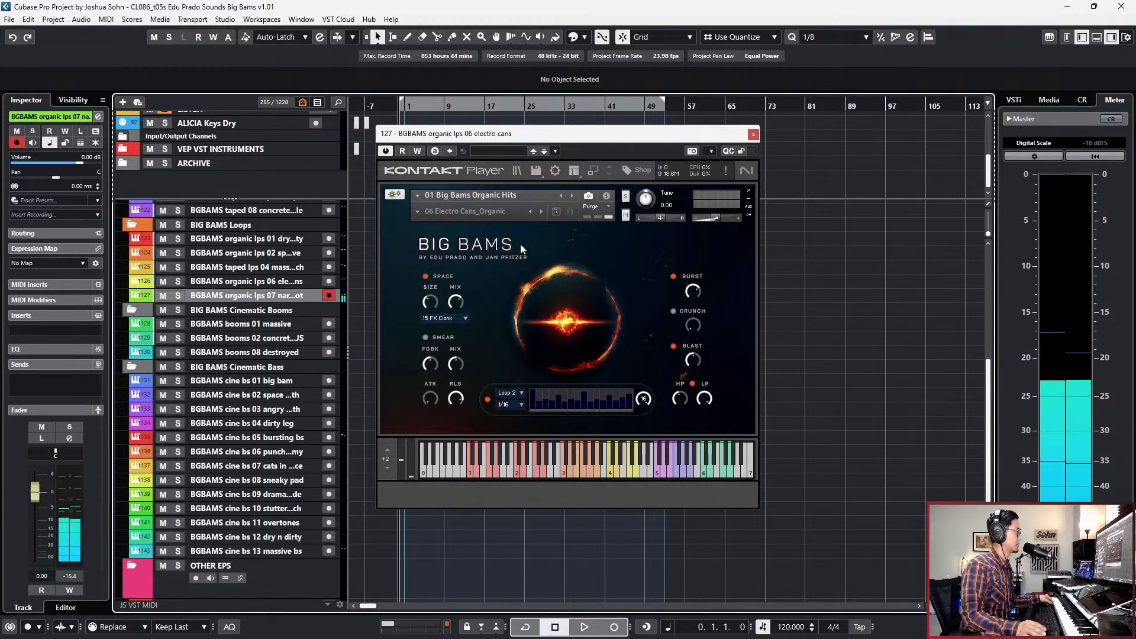
Select the loop tracks organic lps 01, organic lps 02, taped lps 04 and organic lps 06 together to play them layered.
click(310, 240)
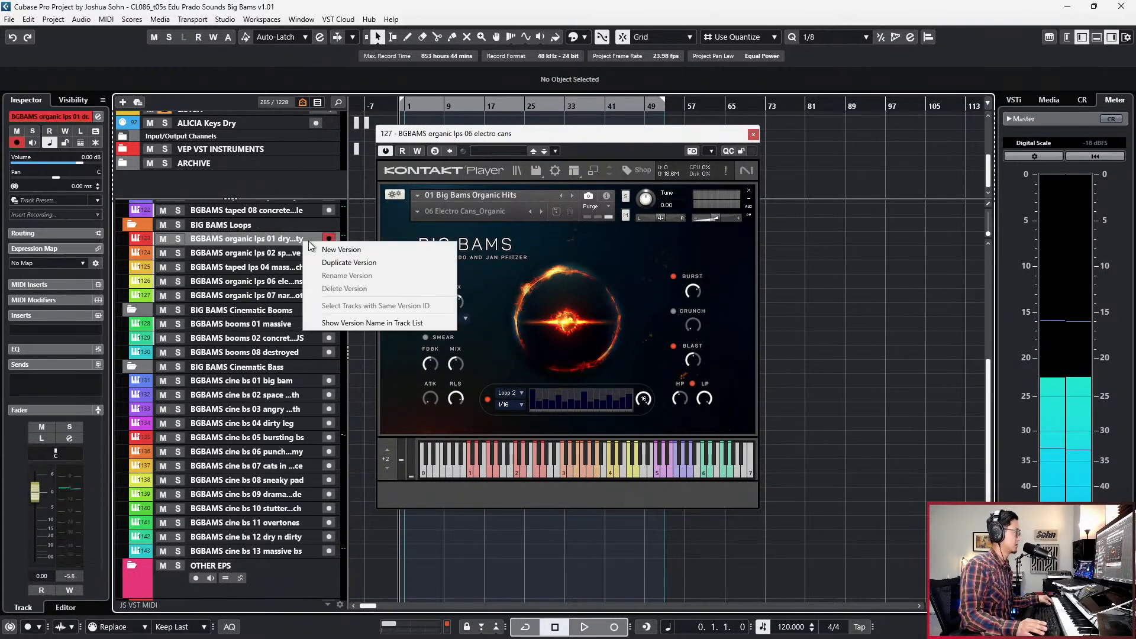
click(287, 240)
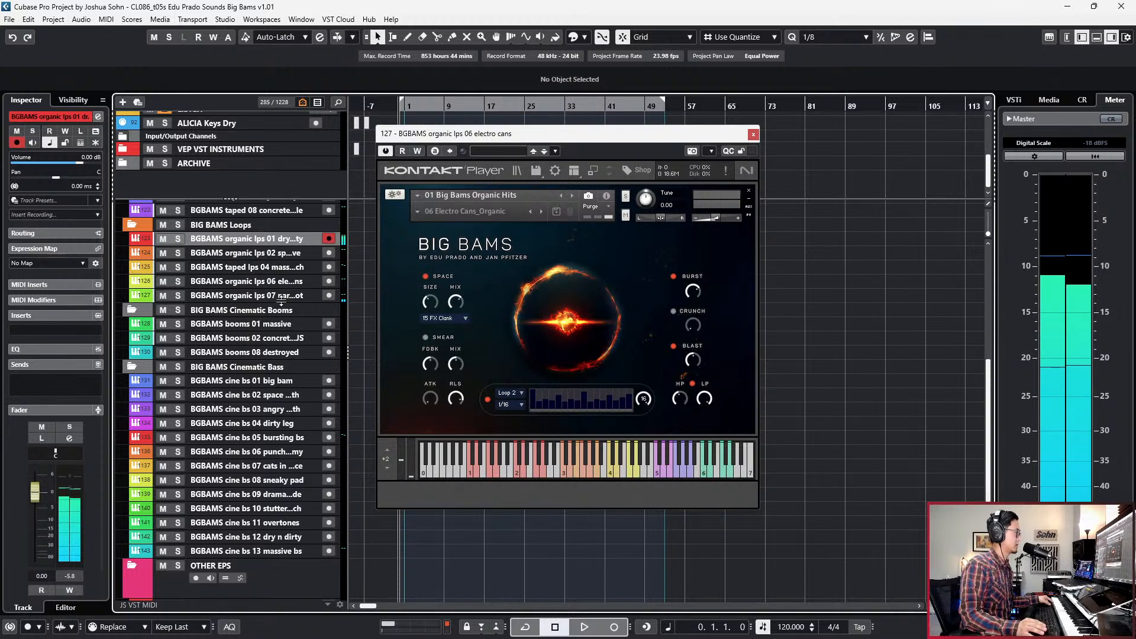
shift+click(284, 252)
shift+click(285, 267)
shift+click(283, 282)
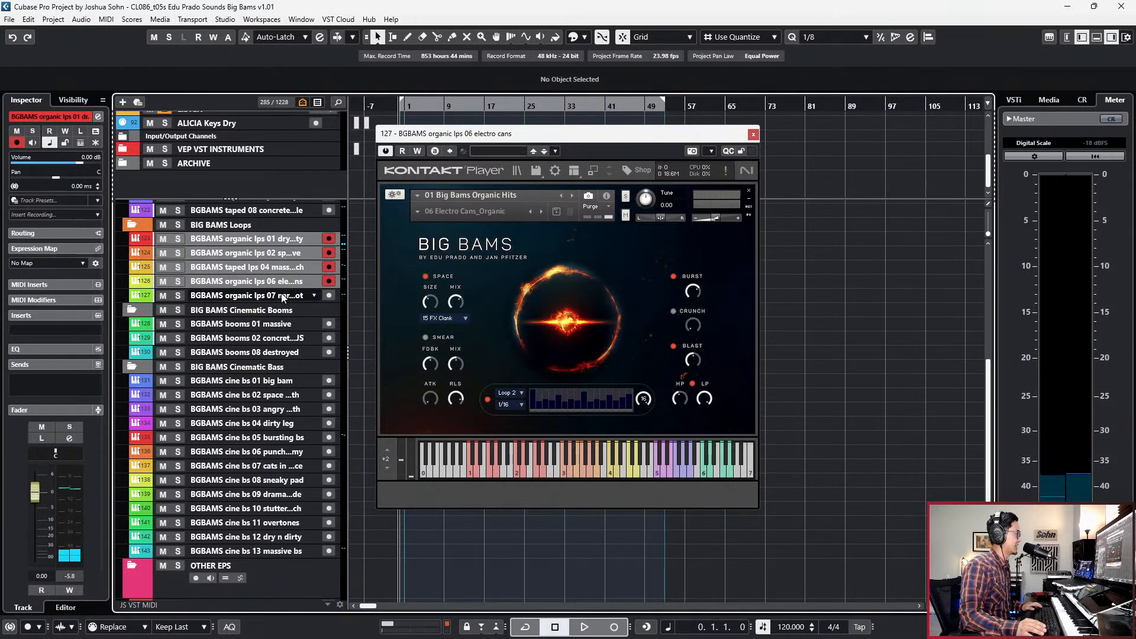
Swap organic lps 02 and taped lps 04 for organic lps 07 in the layered selection, finishing with only organic lps 06 selected.
ctrl+click(275, 258)
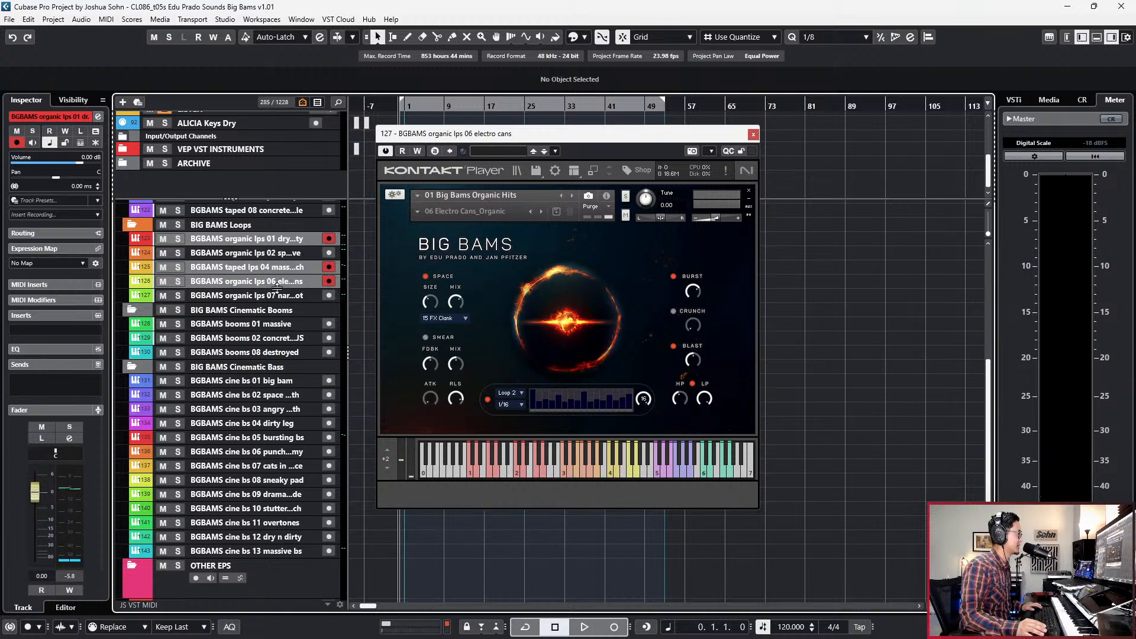
ctrl+click(278, 266)
ctrl+click(281, 295)
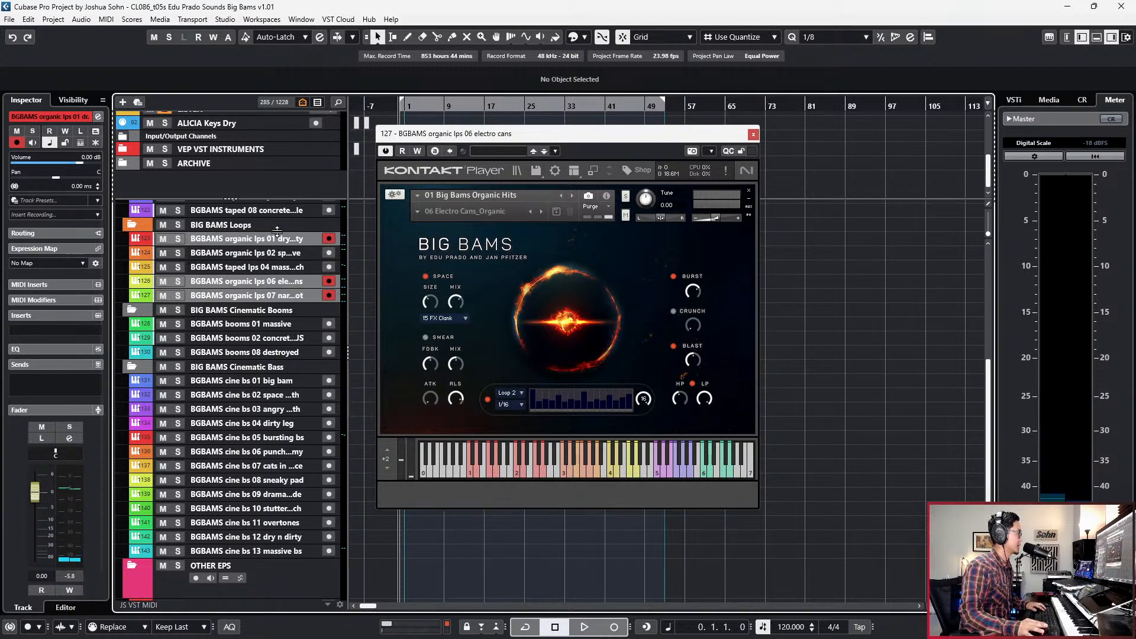
click(260, 281)
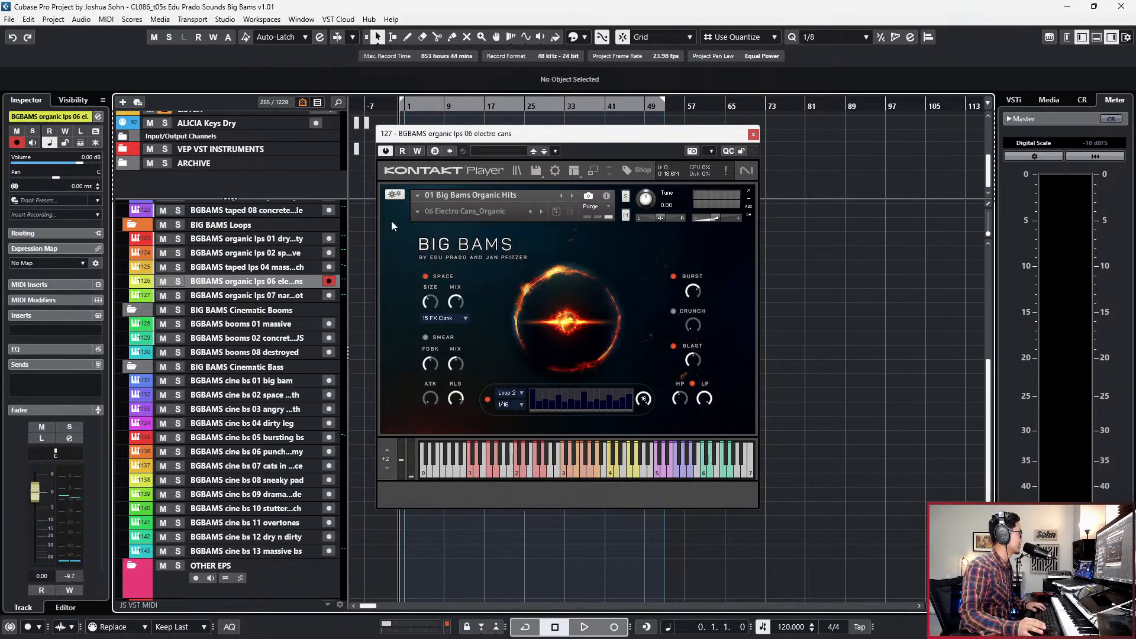
Open the organic lps 07 narrow robot instrument and compare its settings with those of organic lps 06 electro cans.
click(274, 295)
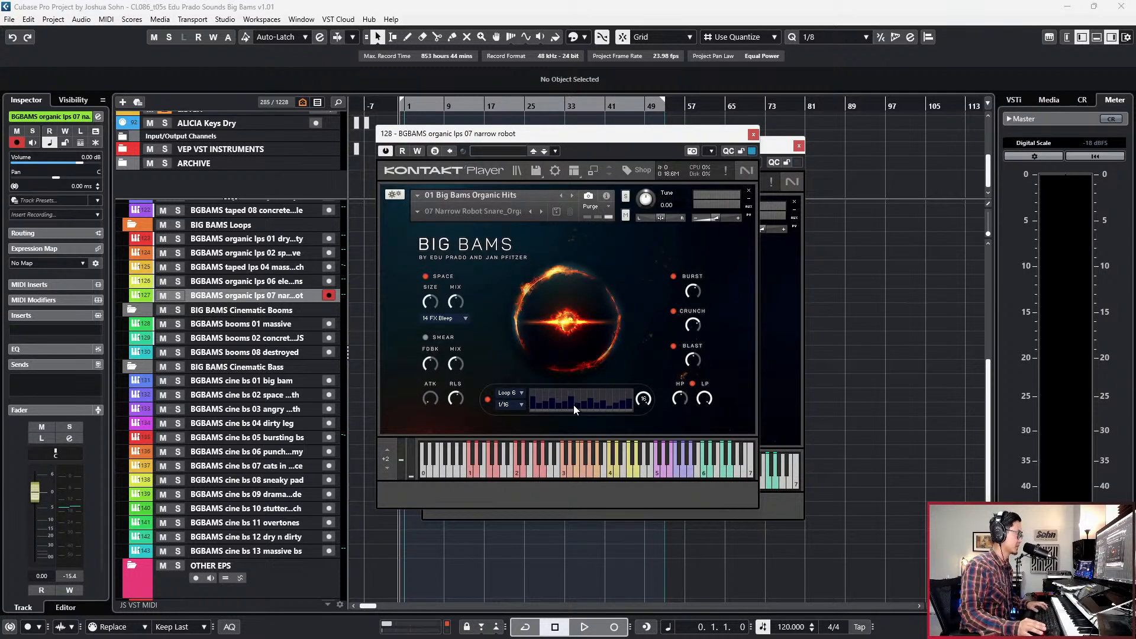
click(793, 328)
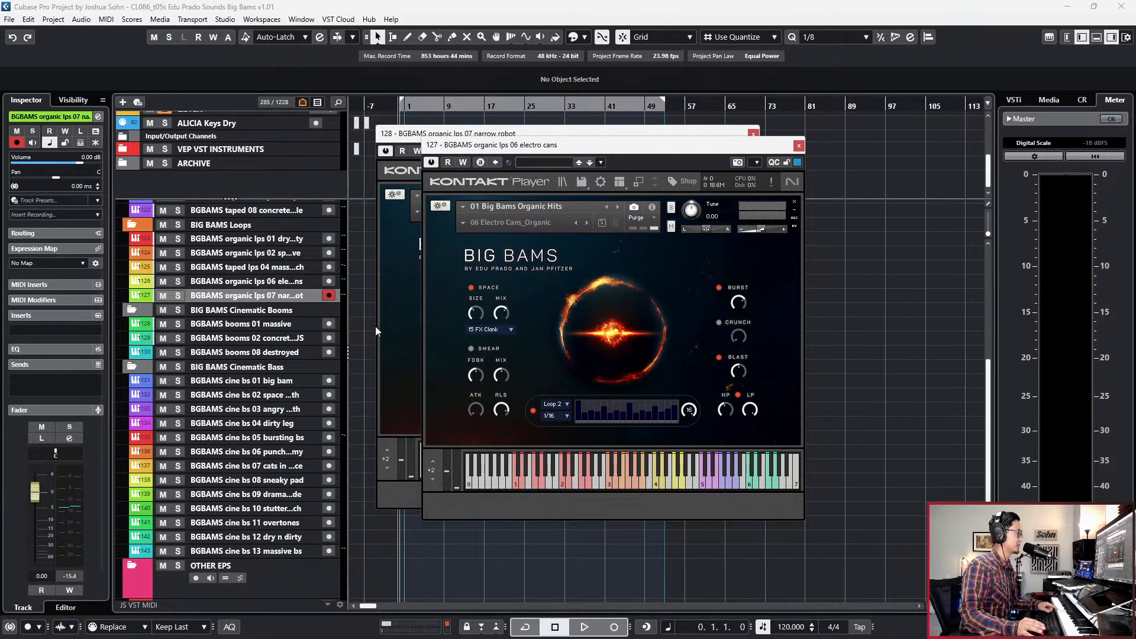
click(377, 325)
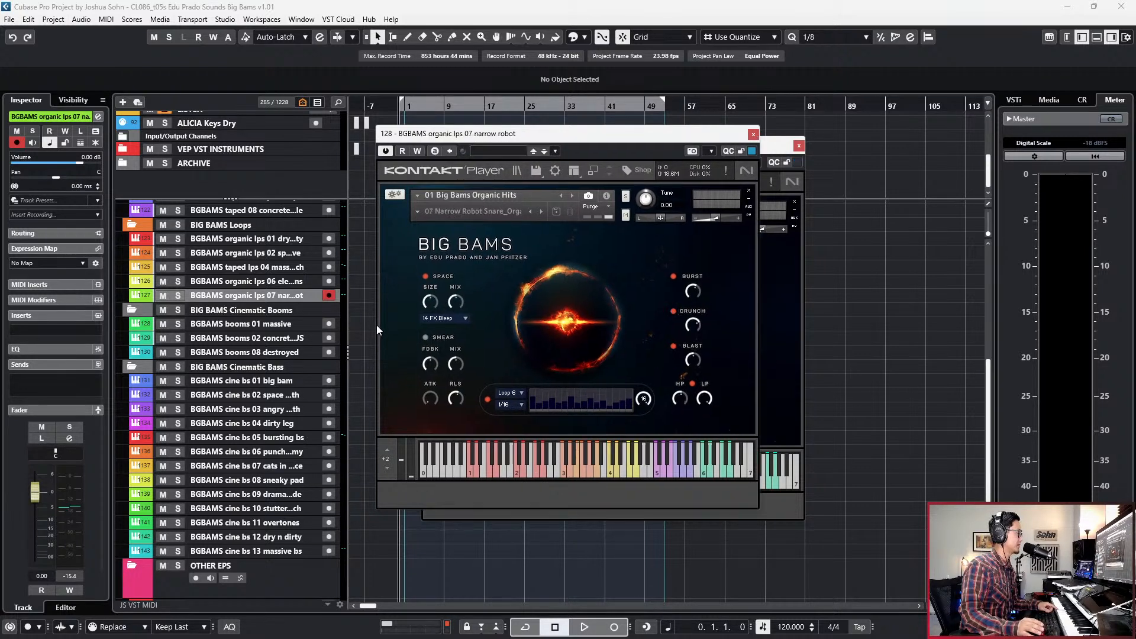
Add organic lps 06, the BIG BAMS Loops folder and organic lps 01 to the selection for layered playing, and close both instrument windows.
ctrl+click(245, 284)
ctrl+click(250, 226)
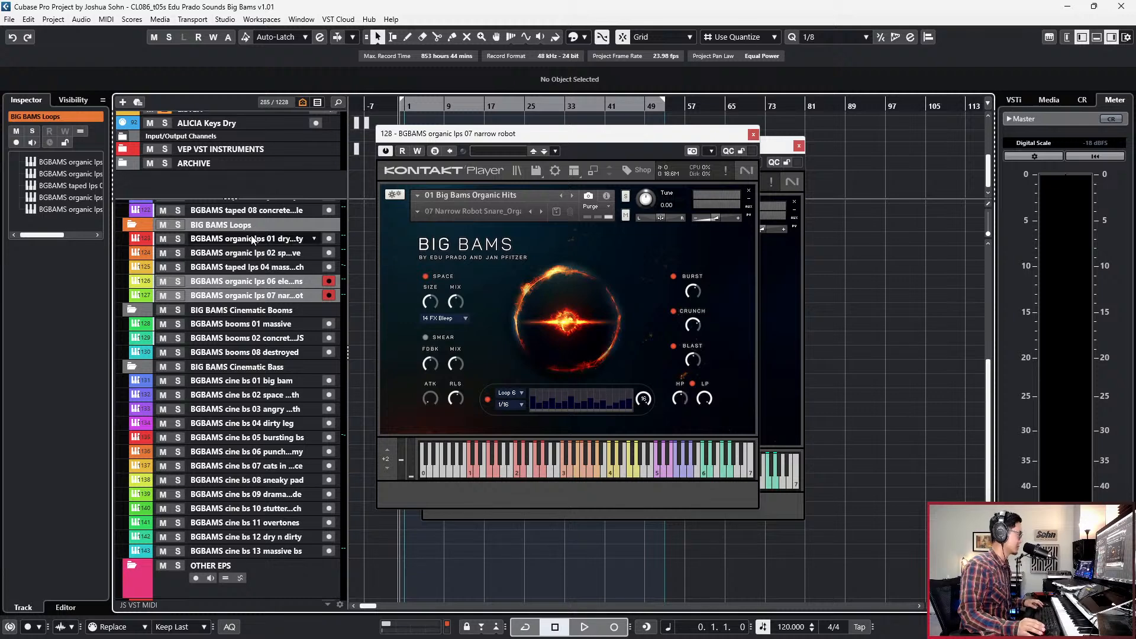
ctrl+click(253, 239)
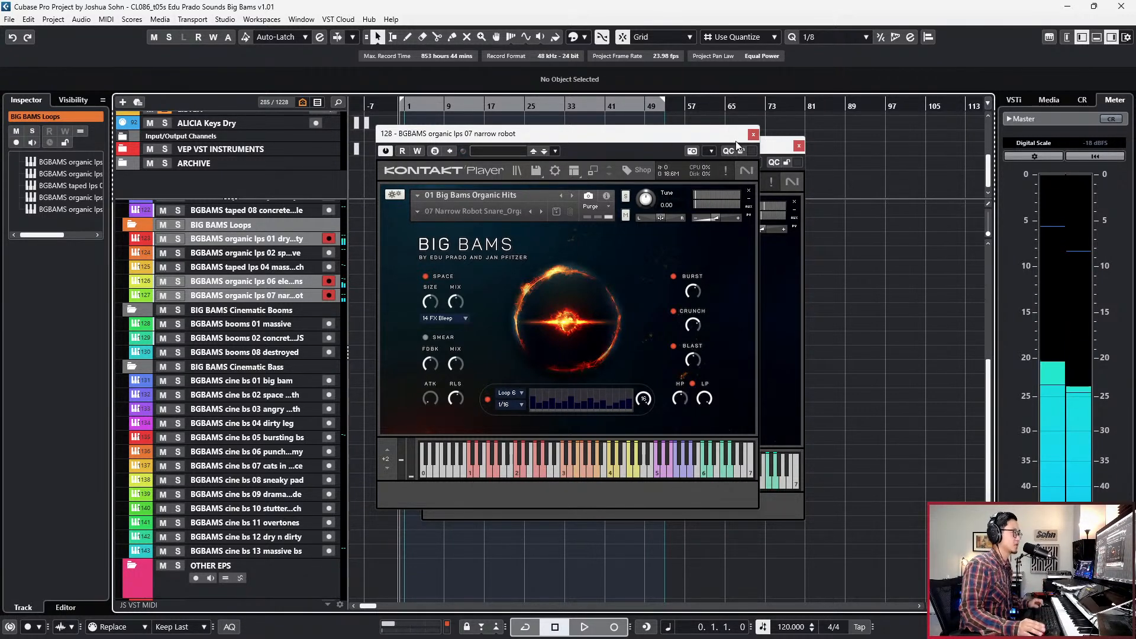
click(753, 135)
click(799, 146)
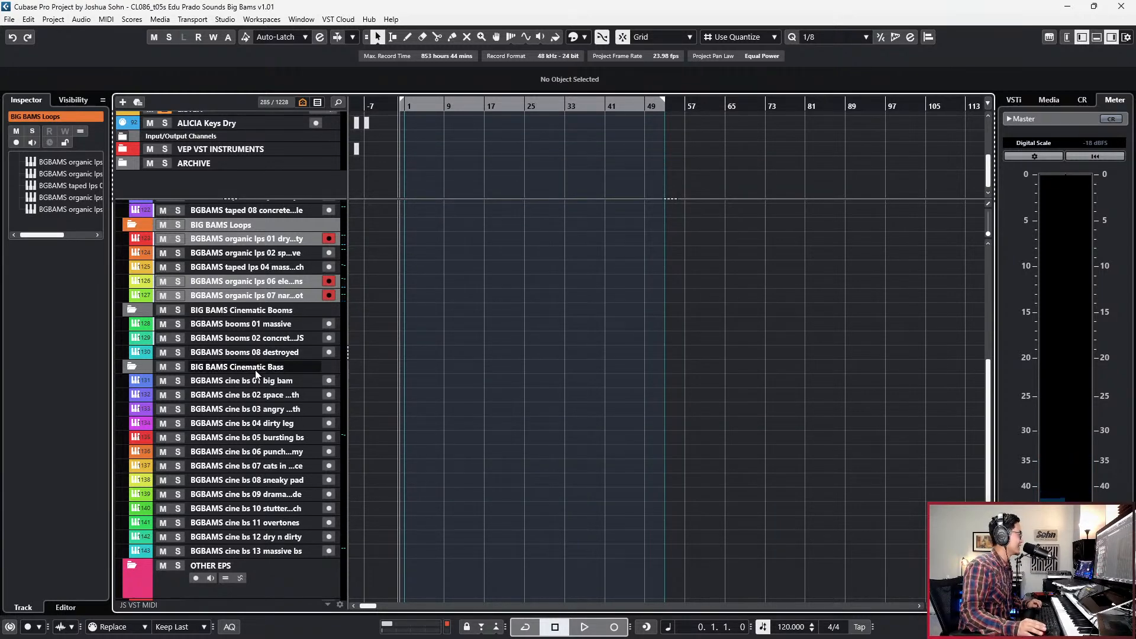
Open the BGBAMS booms 08 destroyed instrument with Kontakt's file browser shown and select 03 Big Bams Cinematic Booms.nki.
click(254, 350)
scroll(254, 351, down, 1)
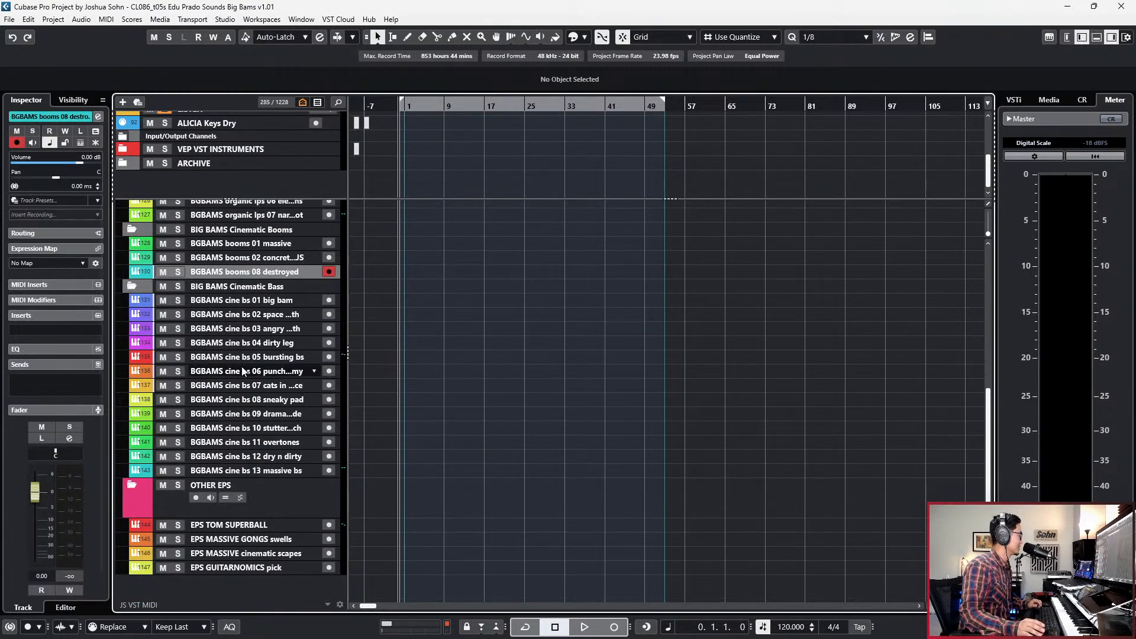
scroll(246, 362, up, 1)
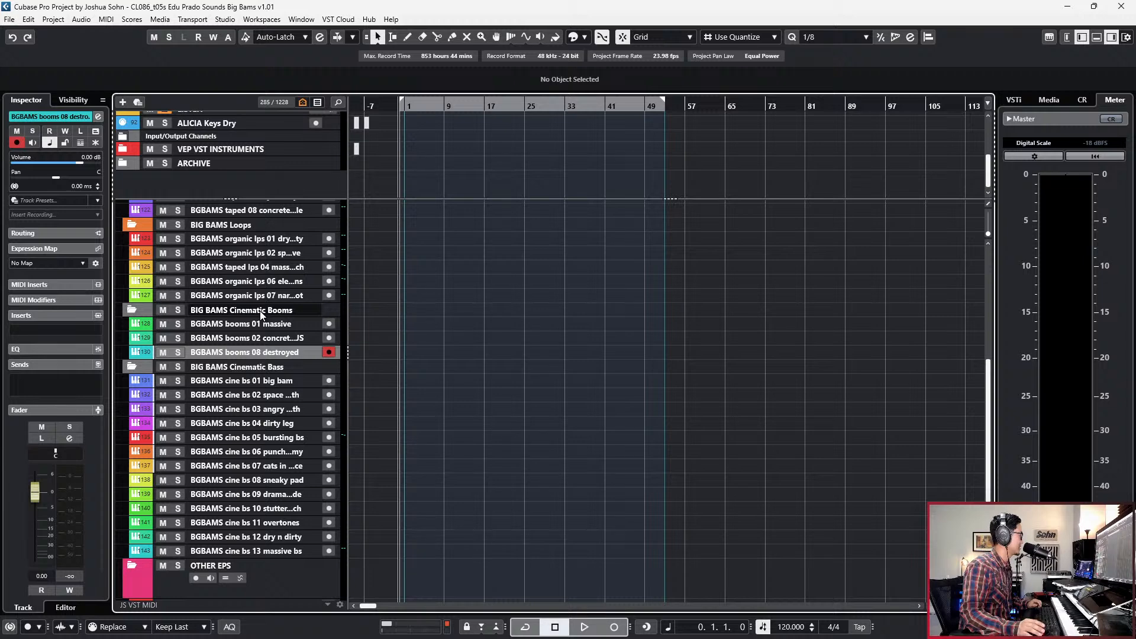
scroll(313, 320, up, 1)
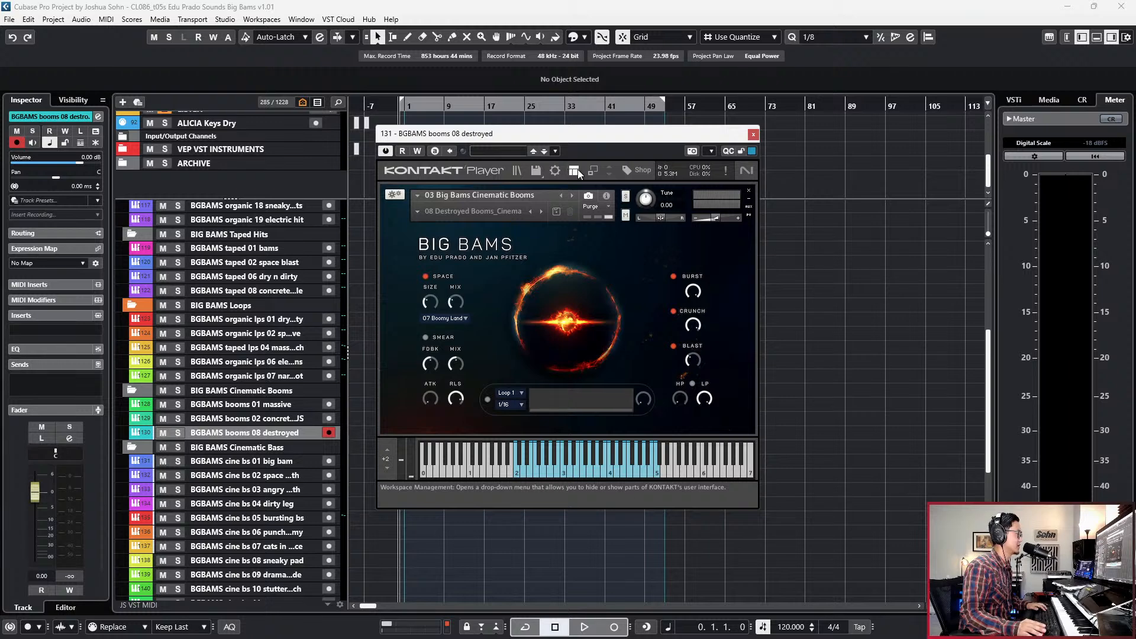
click(577, 169)
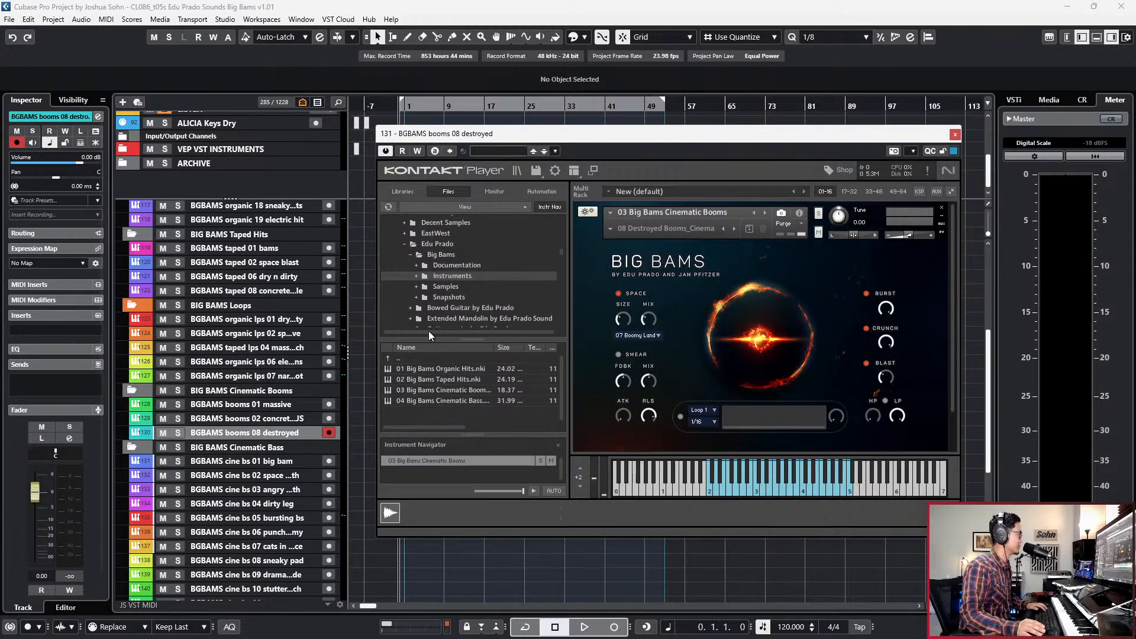
click(446, 392)
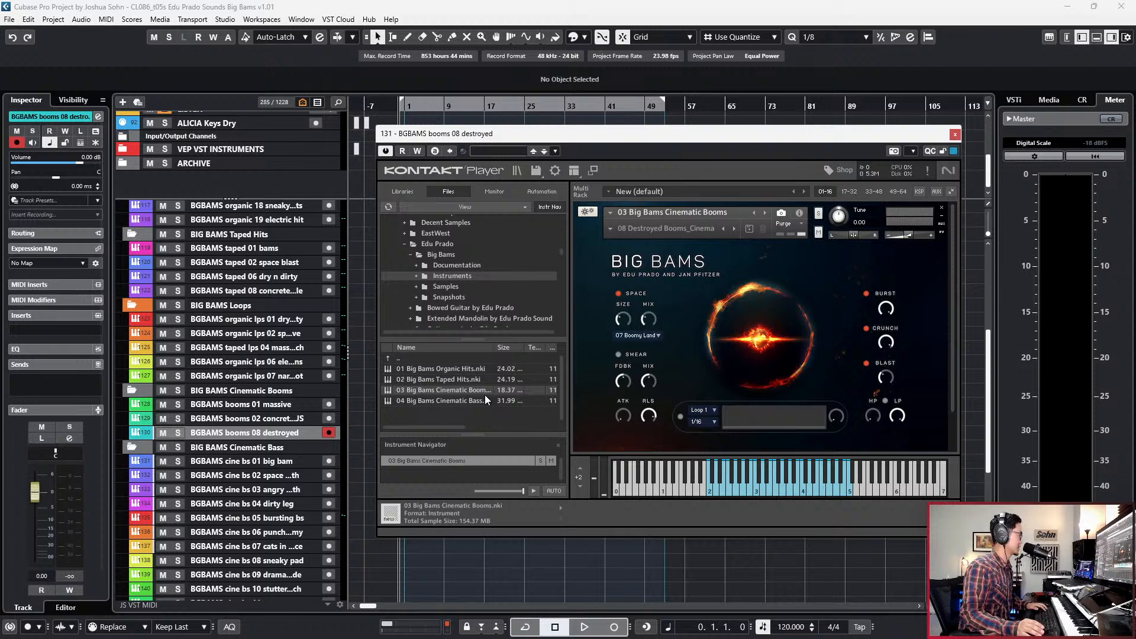
Review the Big Bams track folders against the Organic Hits, Taped Hits and Cinematic Booms instrument files.
scroll(278, 349, up, 3)
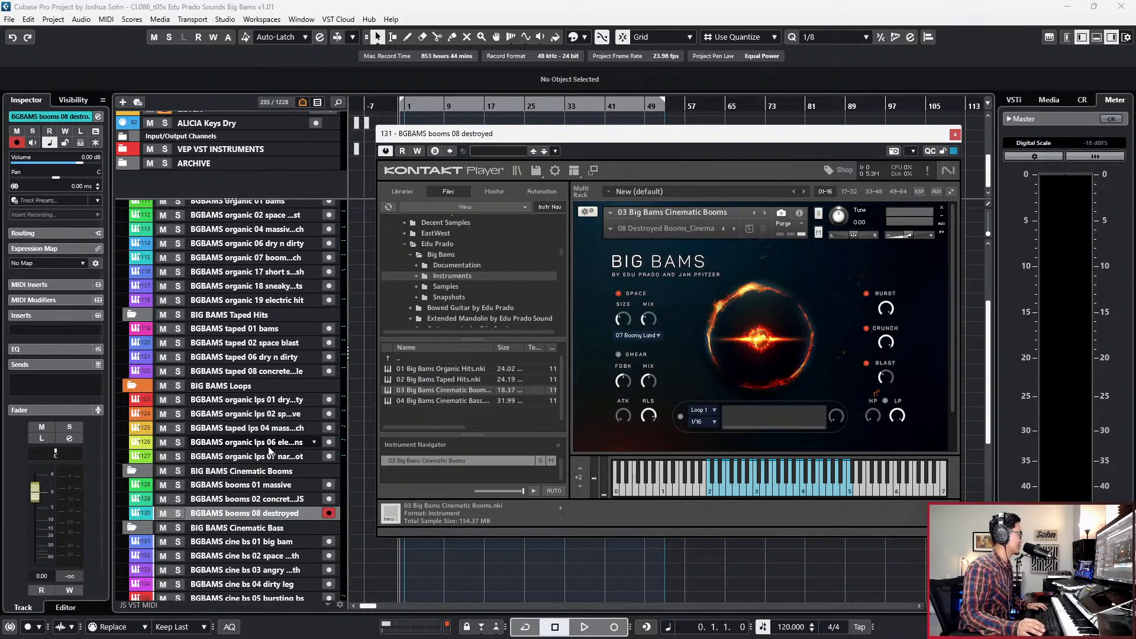
scroll(259, 310, up, 5)
scroll(312, 378, down, 11)
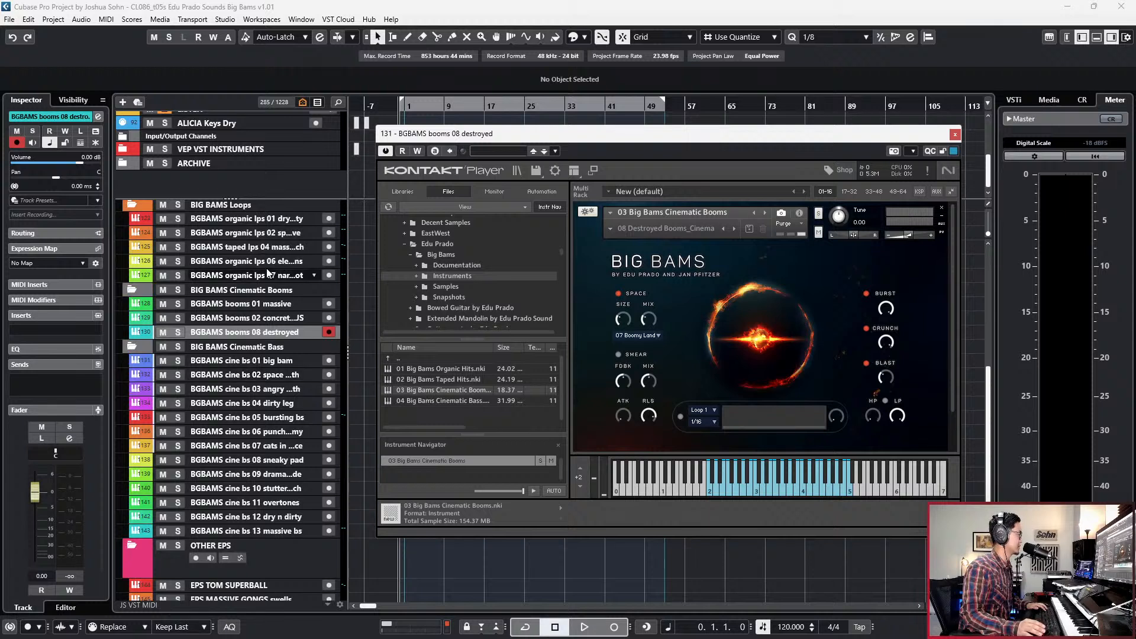
click(453, 377)
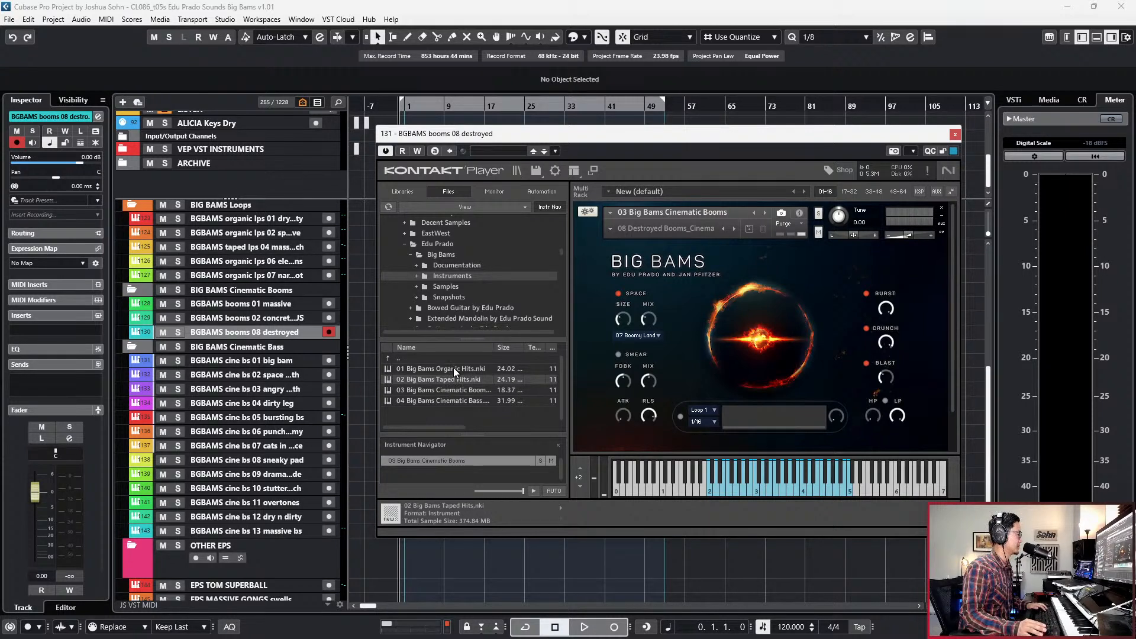
click(453, 368)
click(455, 379)
click(466, 389)
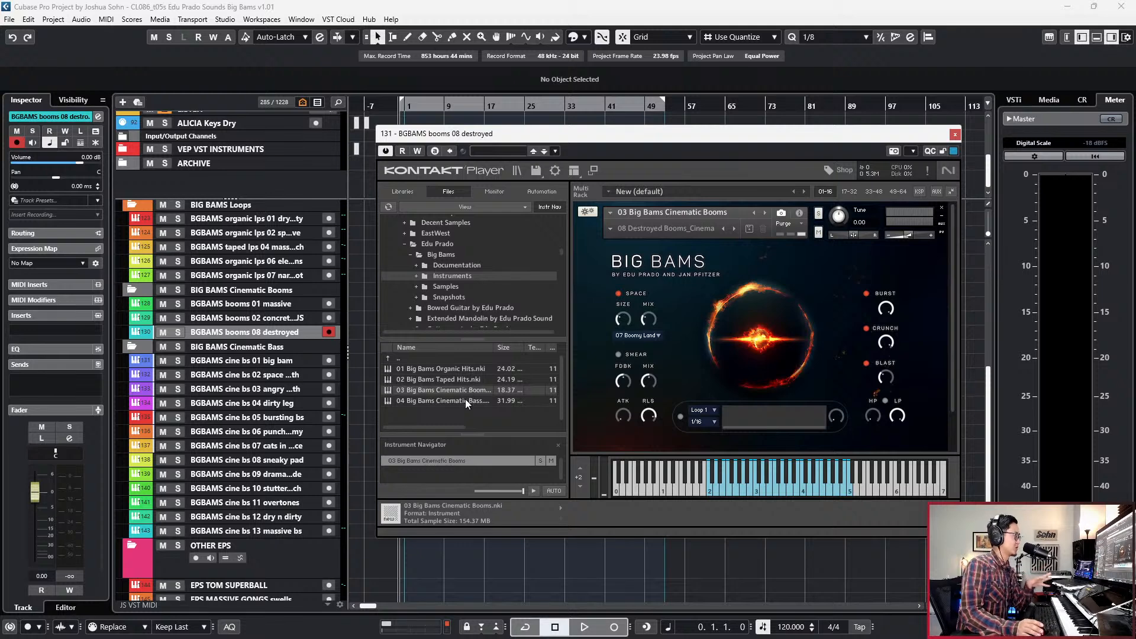
Audition the booms 01 massive, booms 02 concrete jungle JS and booms 08 destroyed tracks one after another.
click(263, 305)
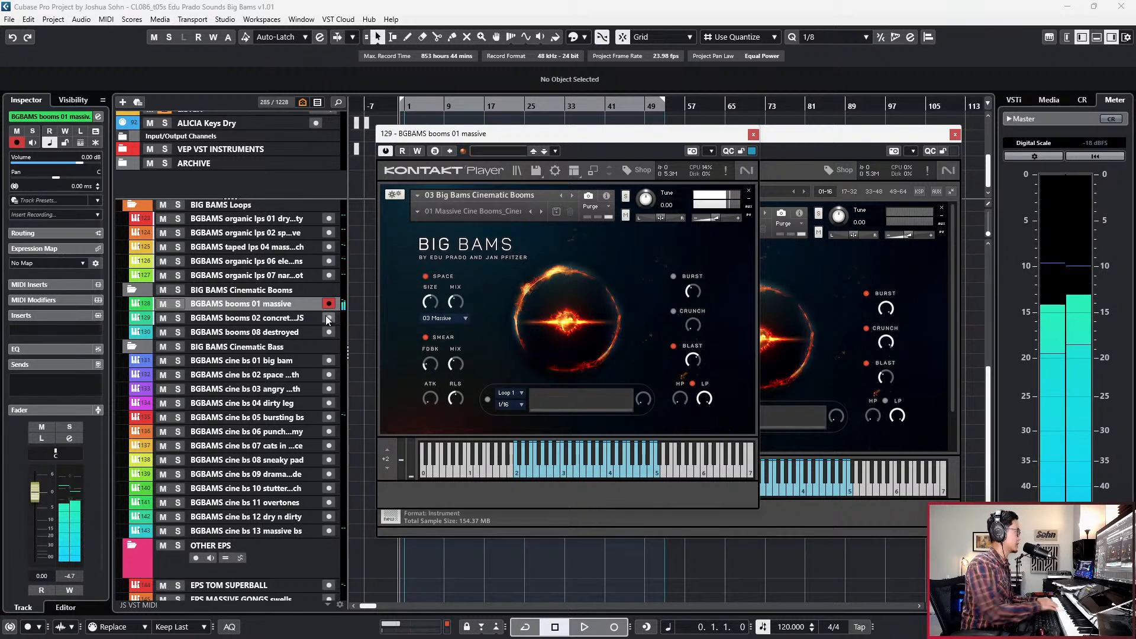
click(954, 135)
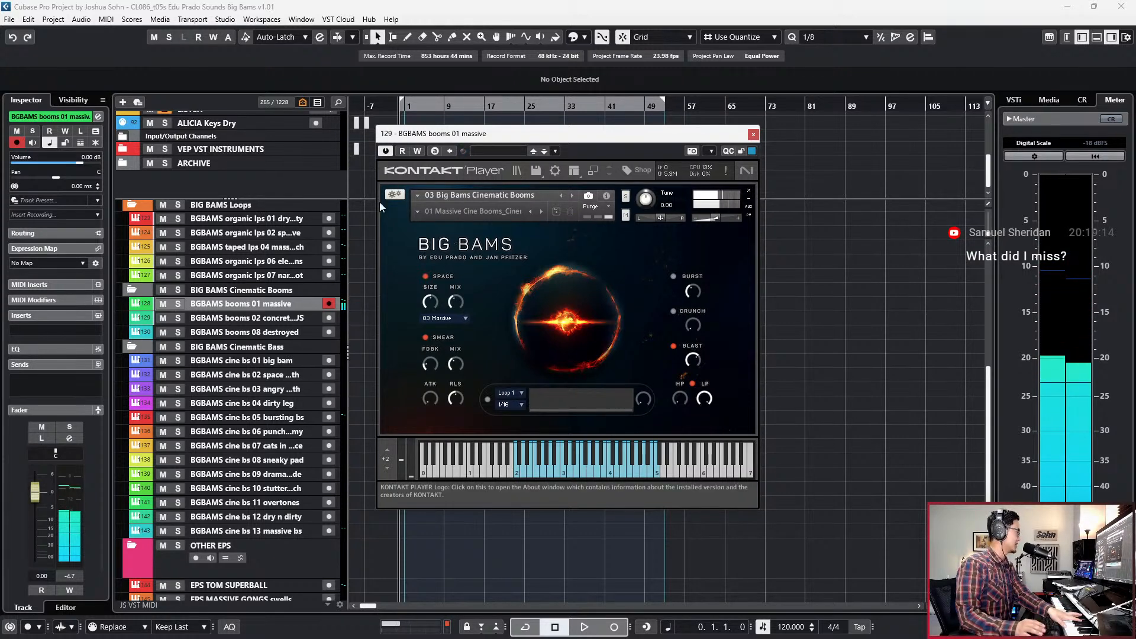
click(295, 317)
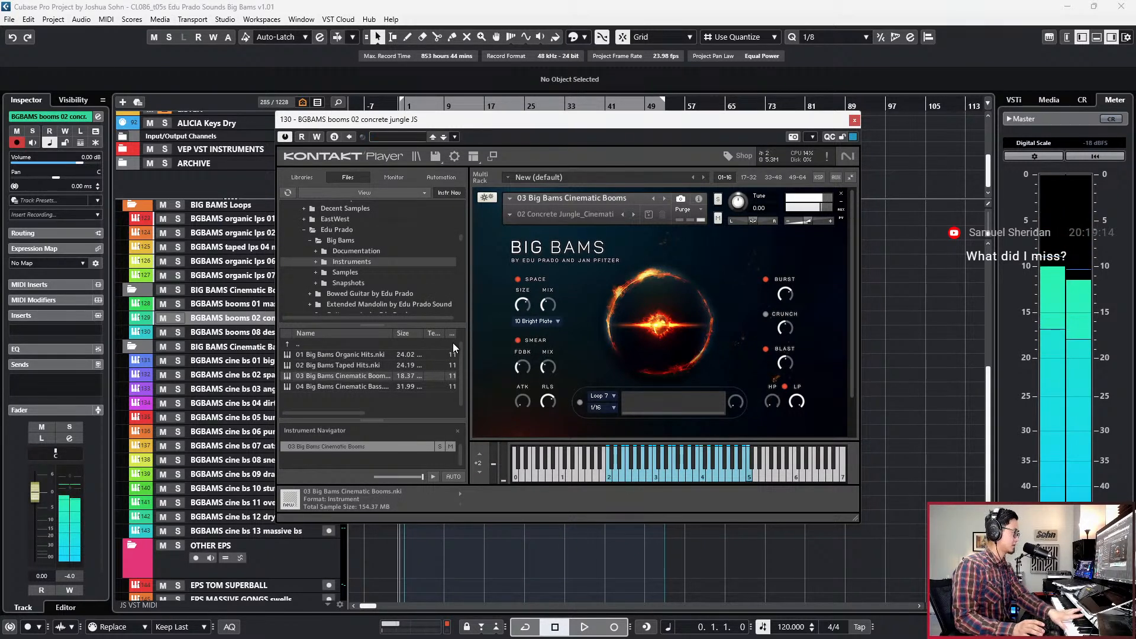
click(258, 332)
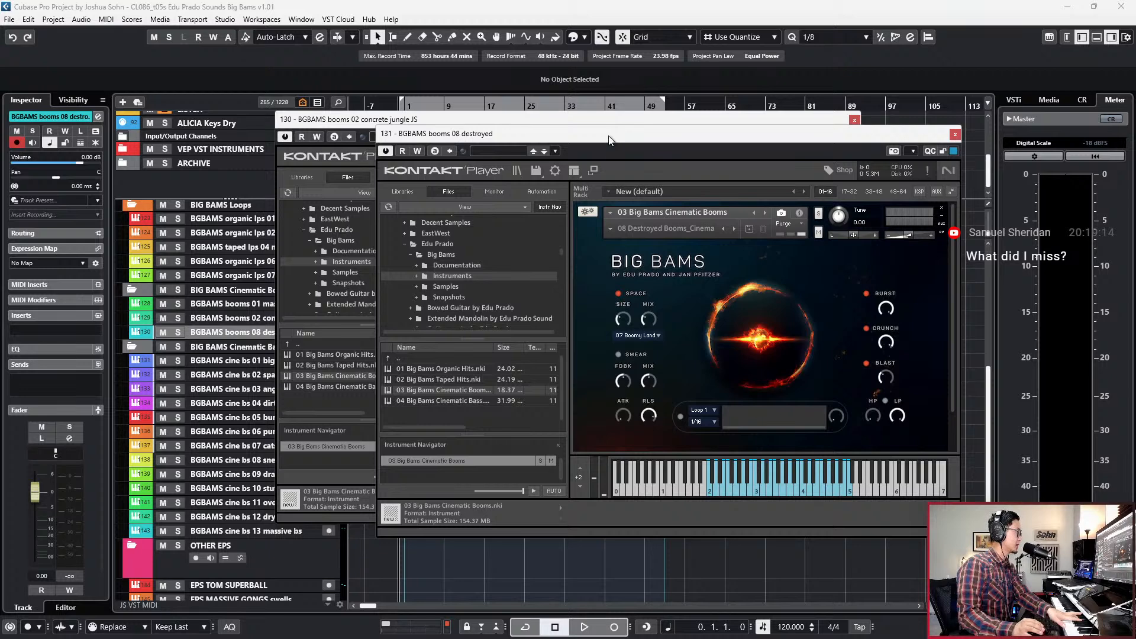
View the Booms presets available in the booms 08 destroyed instrument, and close all three open instrument windows.
drag(609, 141, 524, 125)
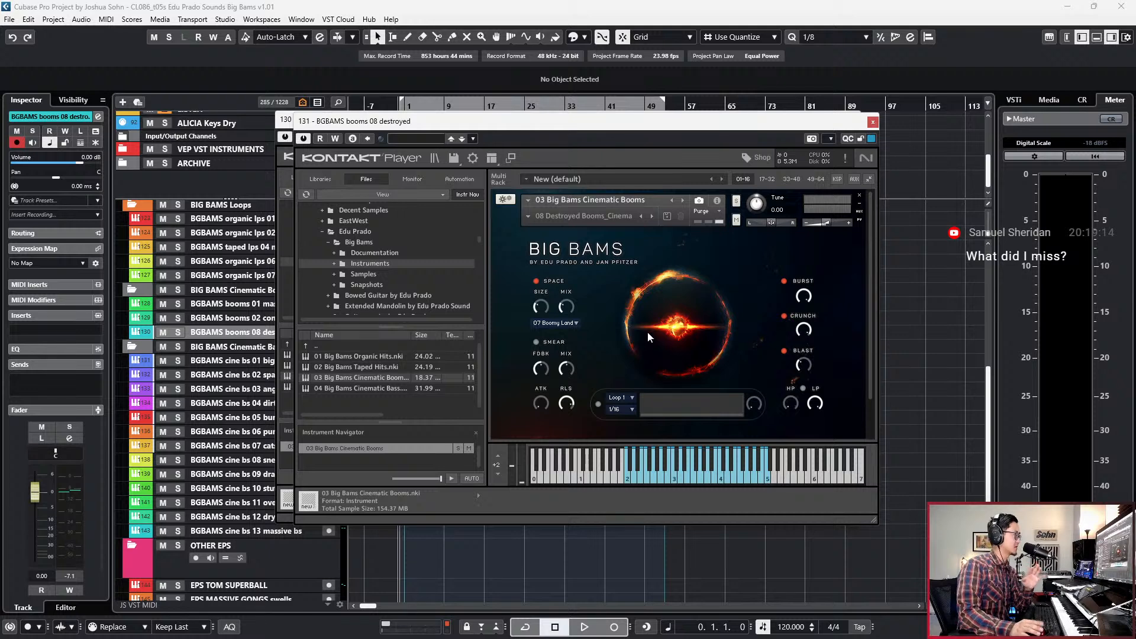
click(488, 123)
drag(488, 120, 554, 119)
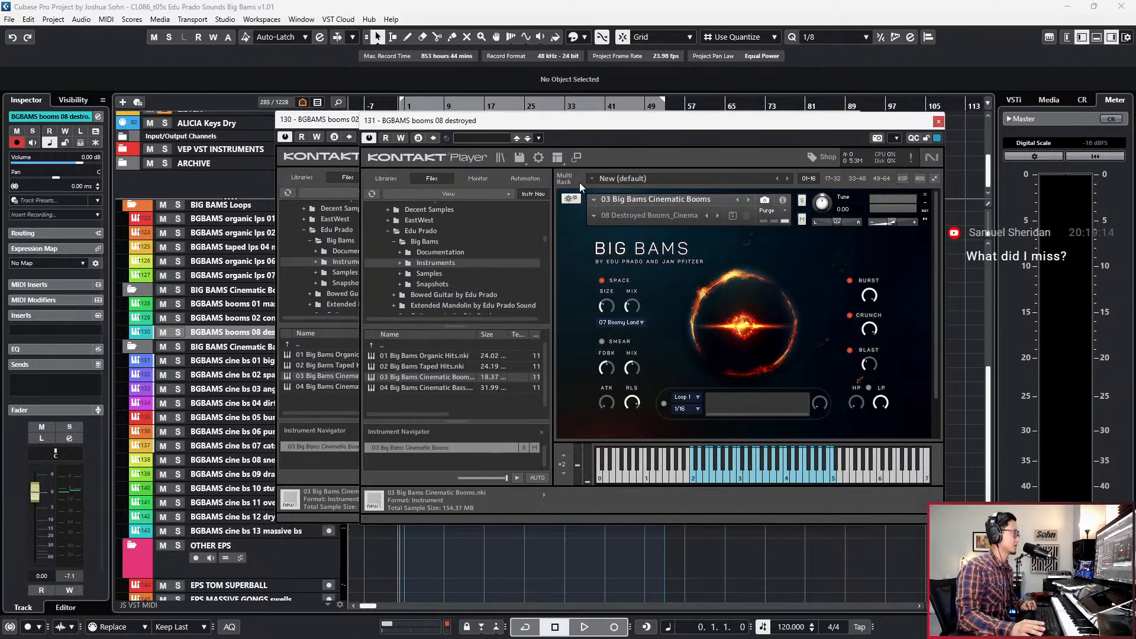
click(595, 215)
mouse_move(630, 236)
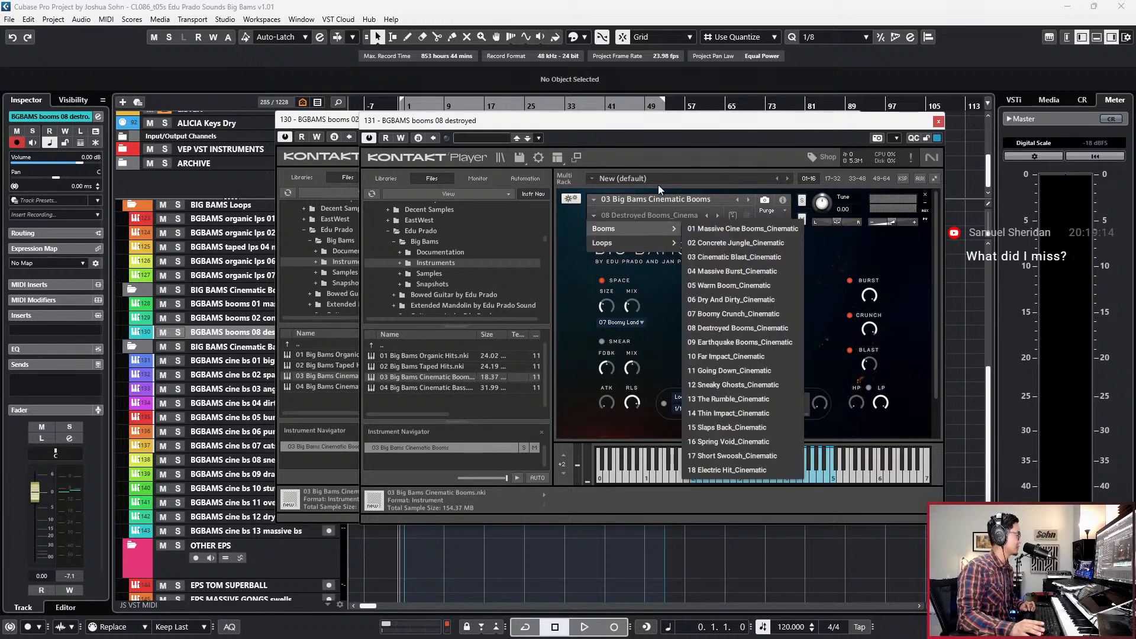
click(938, 121)
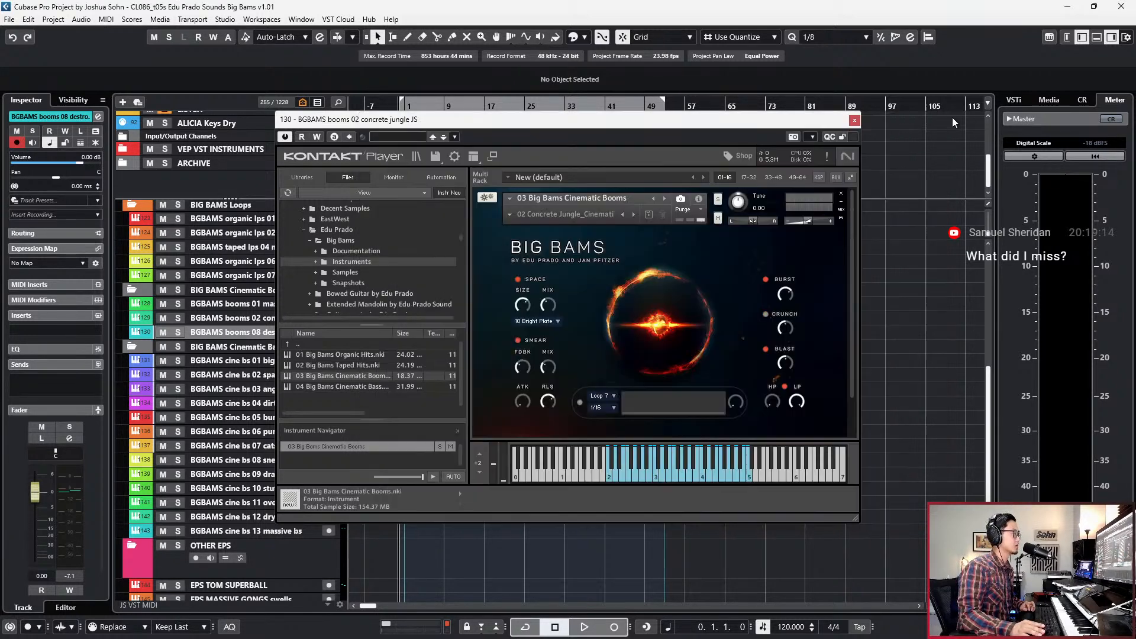
click(858, 119)
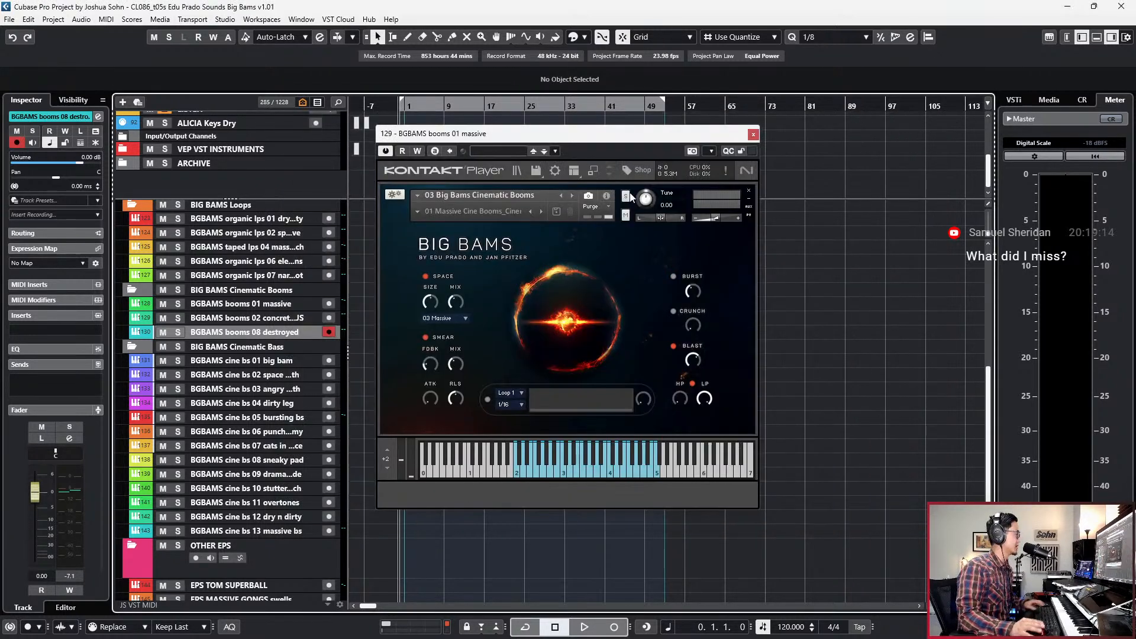
click(753, 135)
Duplicate the BGBAMS booms 08 destroyed track and rename the copy "BGBAMS booms lp".
key(ctrl+d)
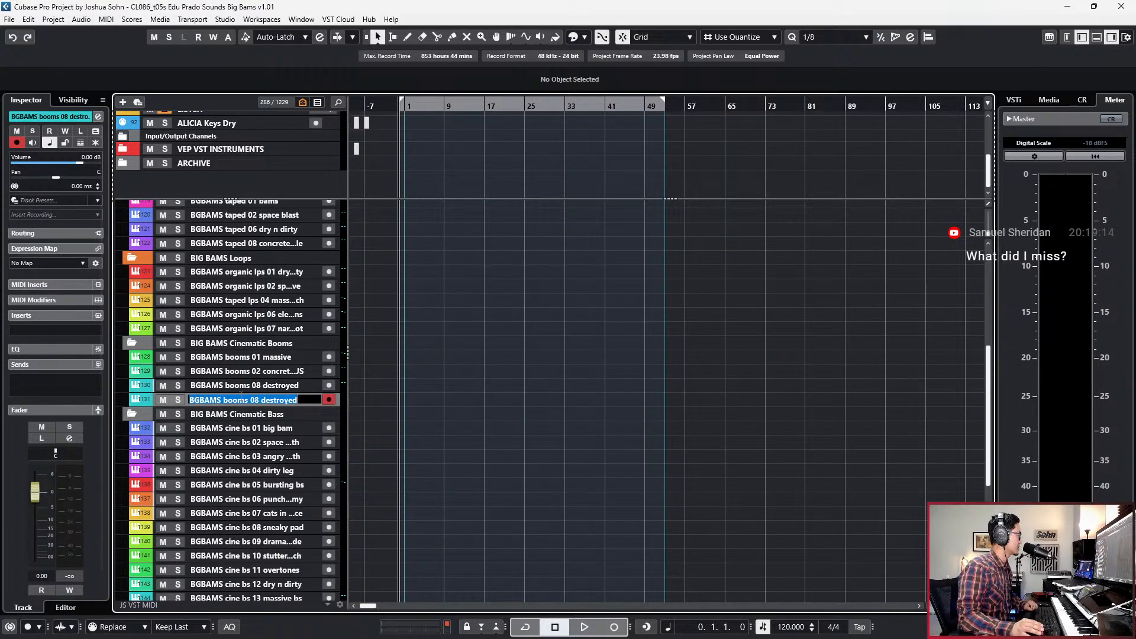
click(248, 400)
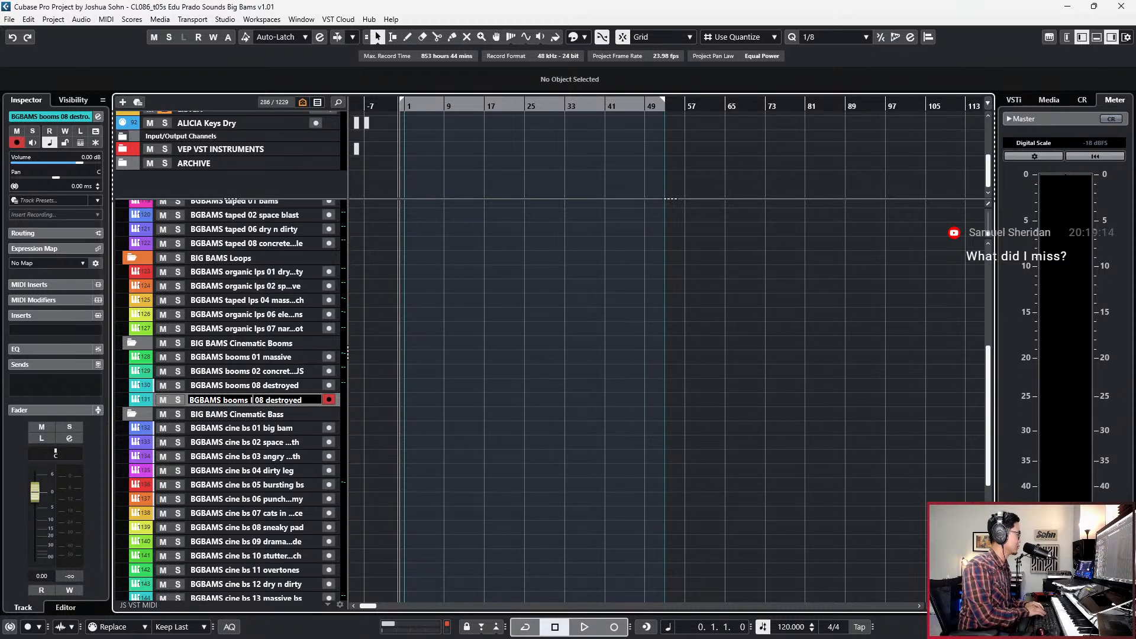
text(lp)
key(Return)
double_click(285, 400)
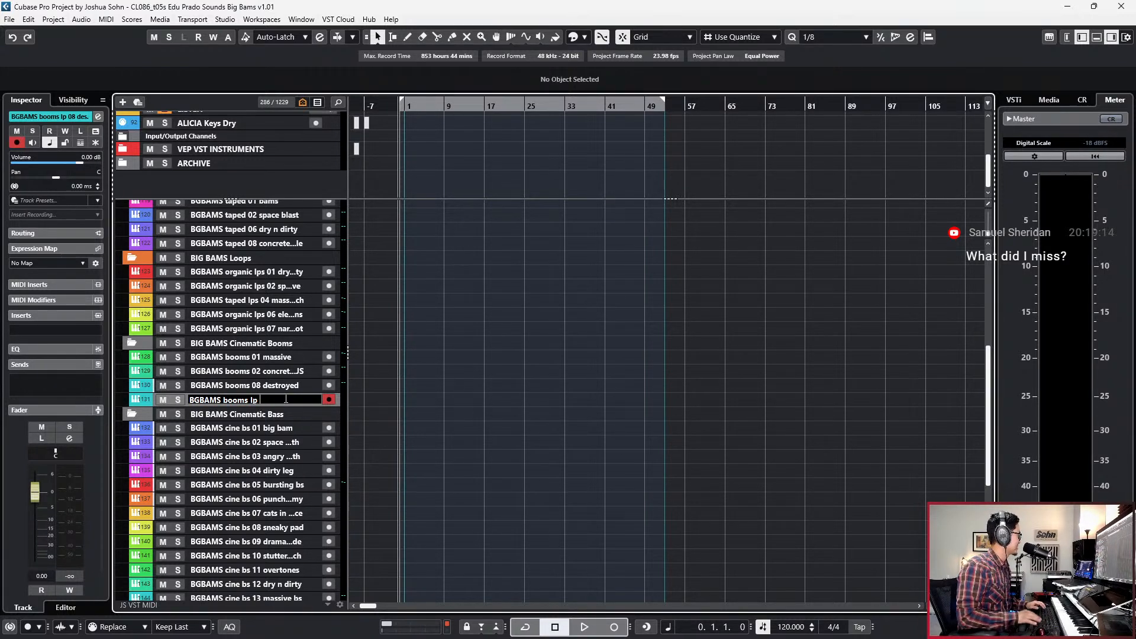
key(Return)
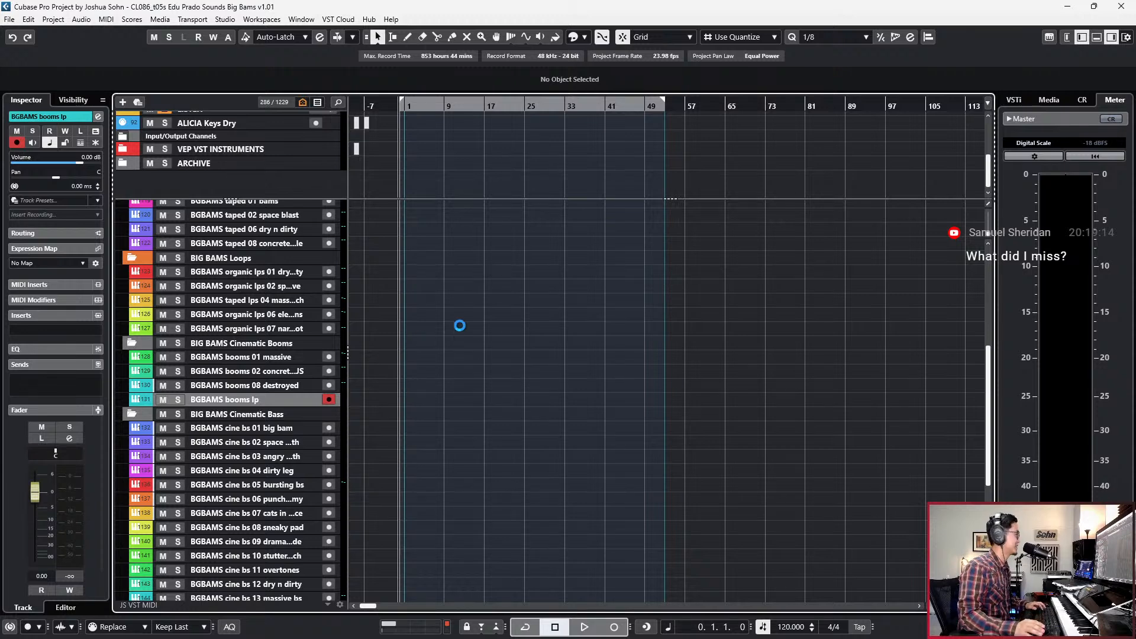
Load the Loops preset 01 Dry And Dirty Groove_Cinematic into the BGBAMS booms lp track's instrument.
drag(654, 135, 651, 193)
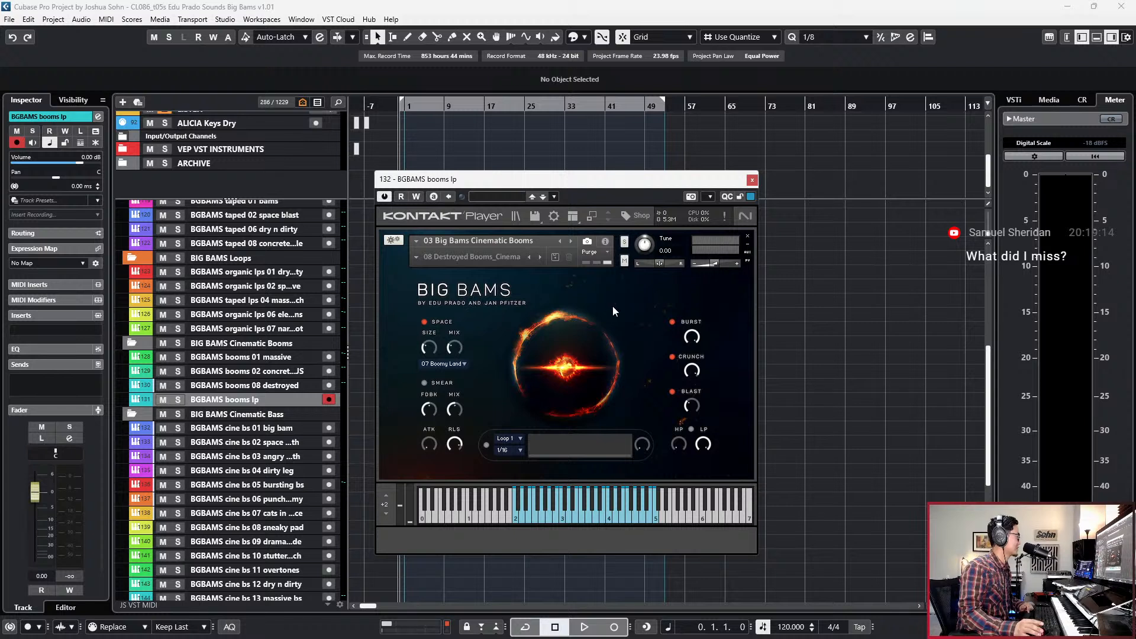
drag(701, 177, 661, 154)
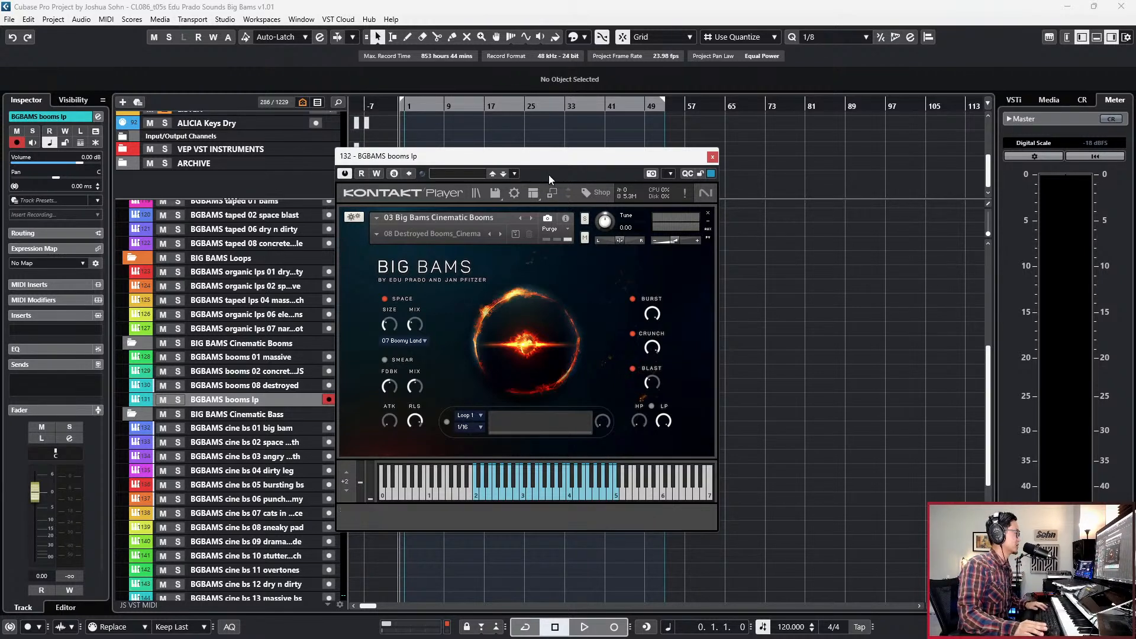
click(376, 235)
mouse_move(389, 265)
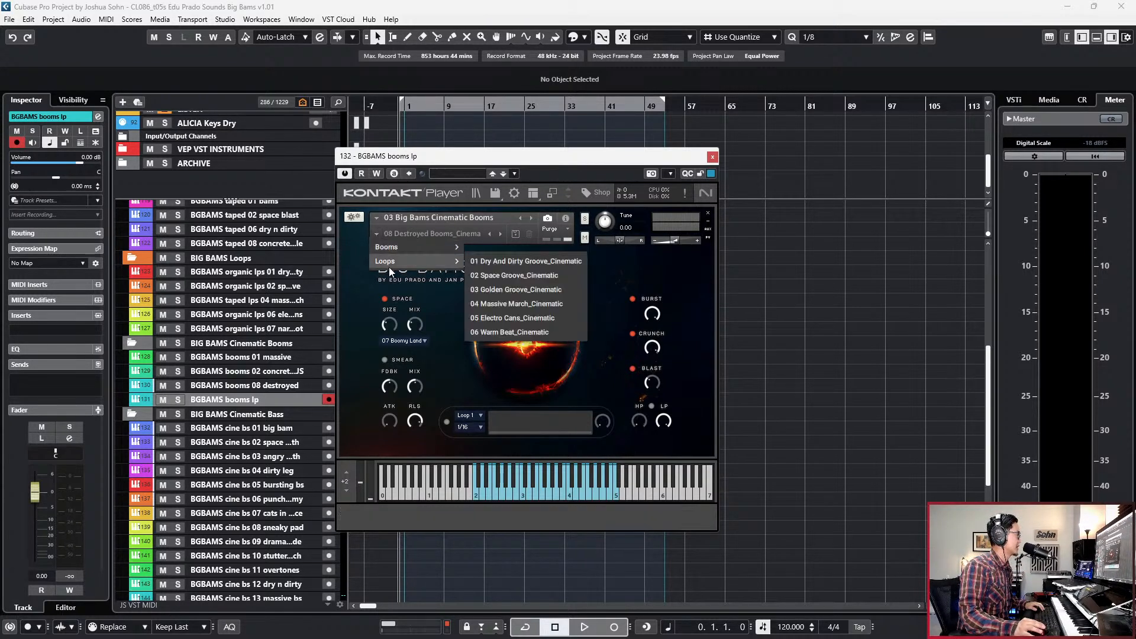
click(507, 265)
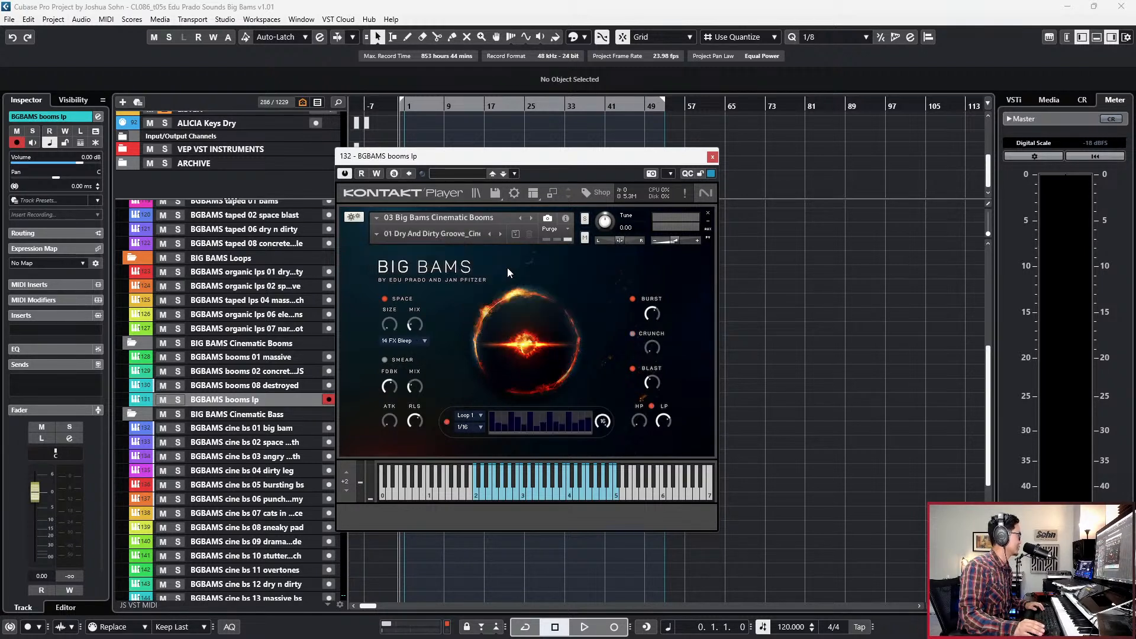
Extend the duplicated loop track's name to "BGBAMS booms lp 01 dry n dirty".
click(278, 400)
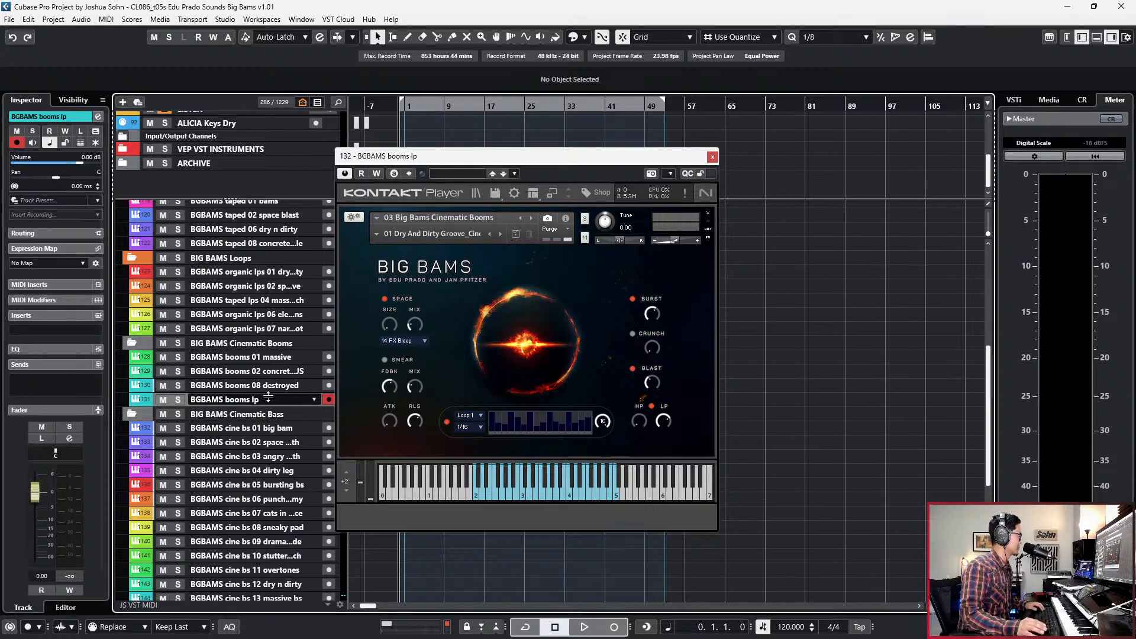
double_click(268, 398)
click(269, 397)
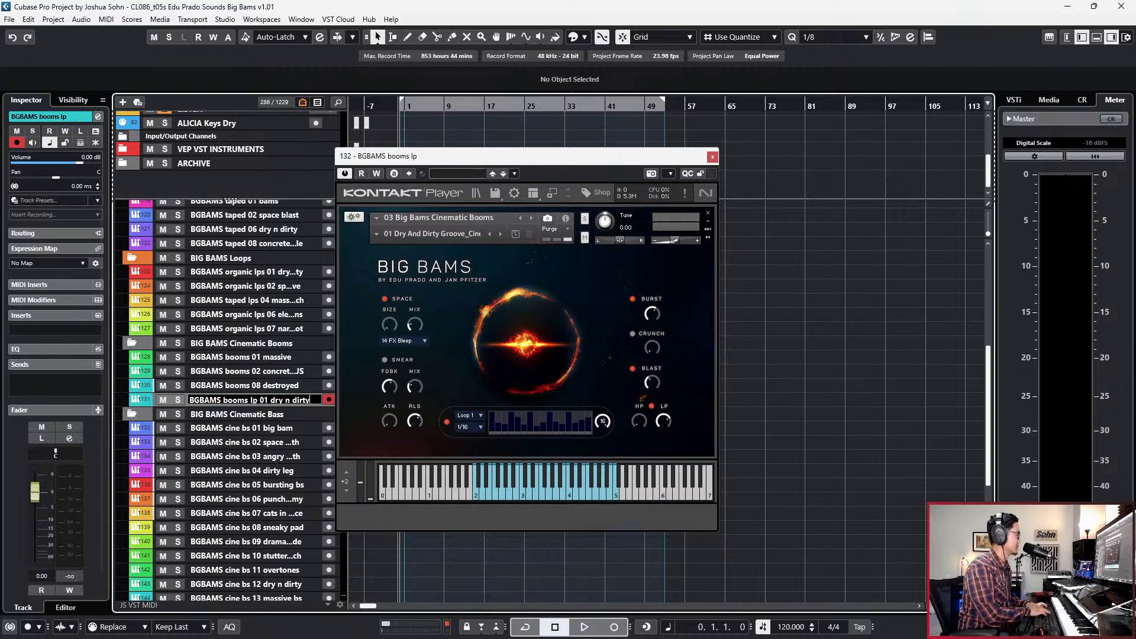
text(01 dry n dirty)
key(Return)
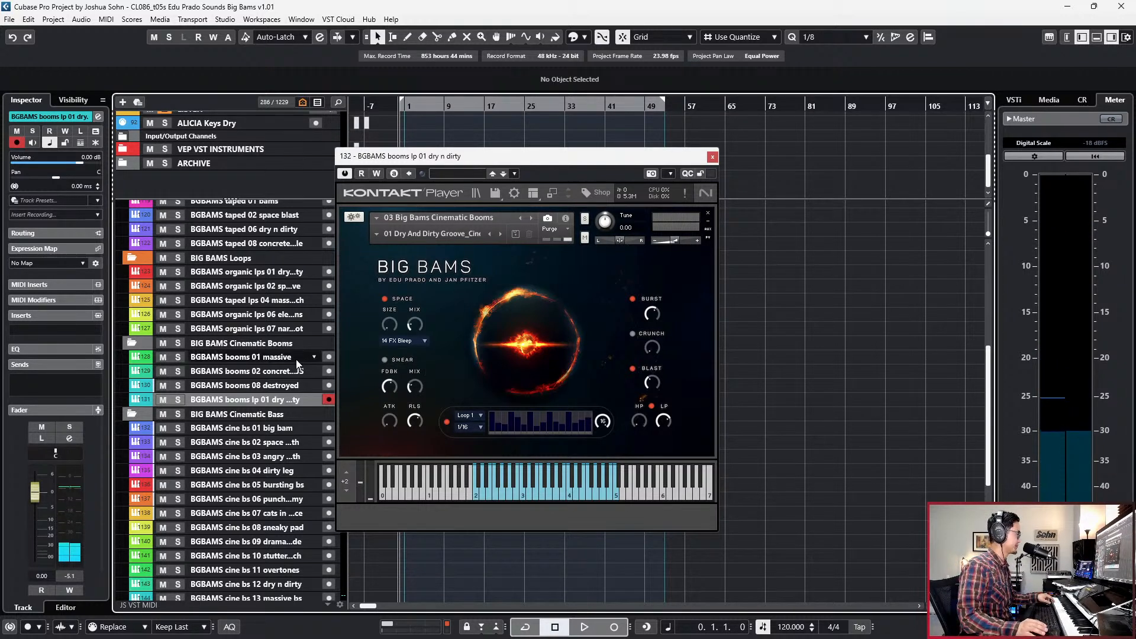
Audition the BGBAMS booms 01 massive track for comparison and return to the BGBAMS booms lp 01 dry n dirty track.
click(280, 358)
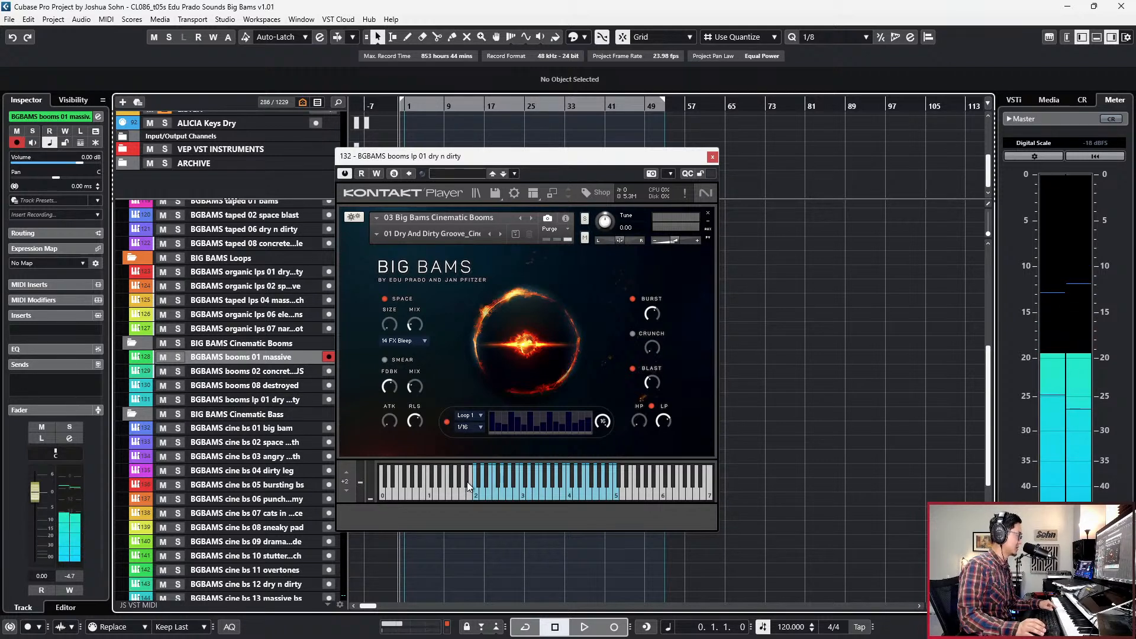
click(297, 400)
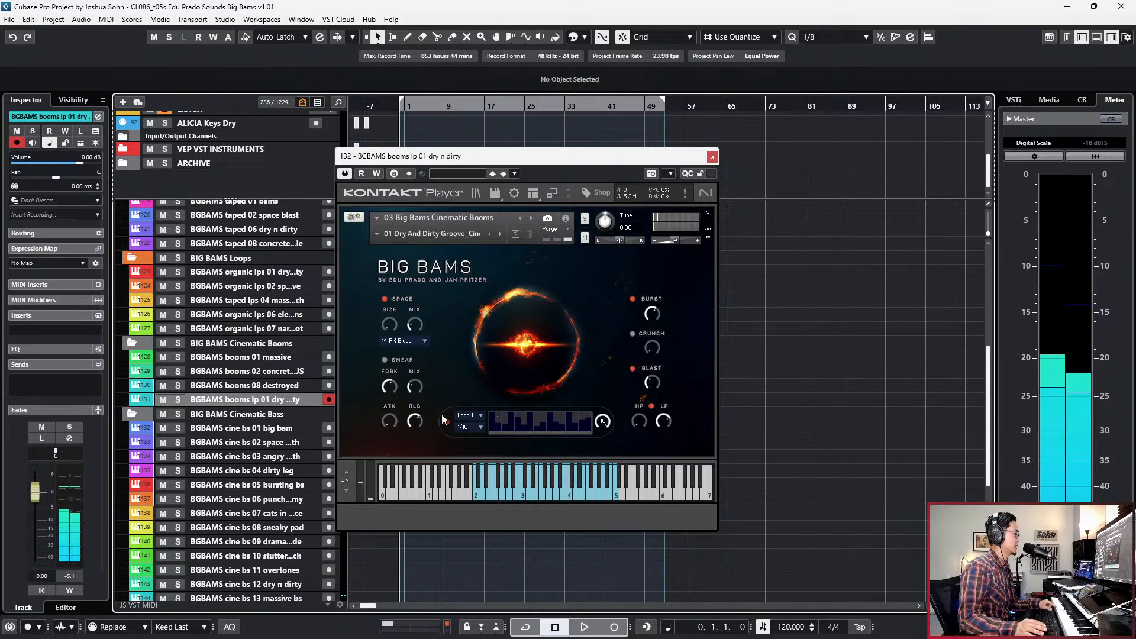
Try the Loop 10 and Loop 3 sequencer patterns in the booms lp 01 dry n dirty instrument.
click(465, 414)
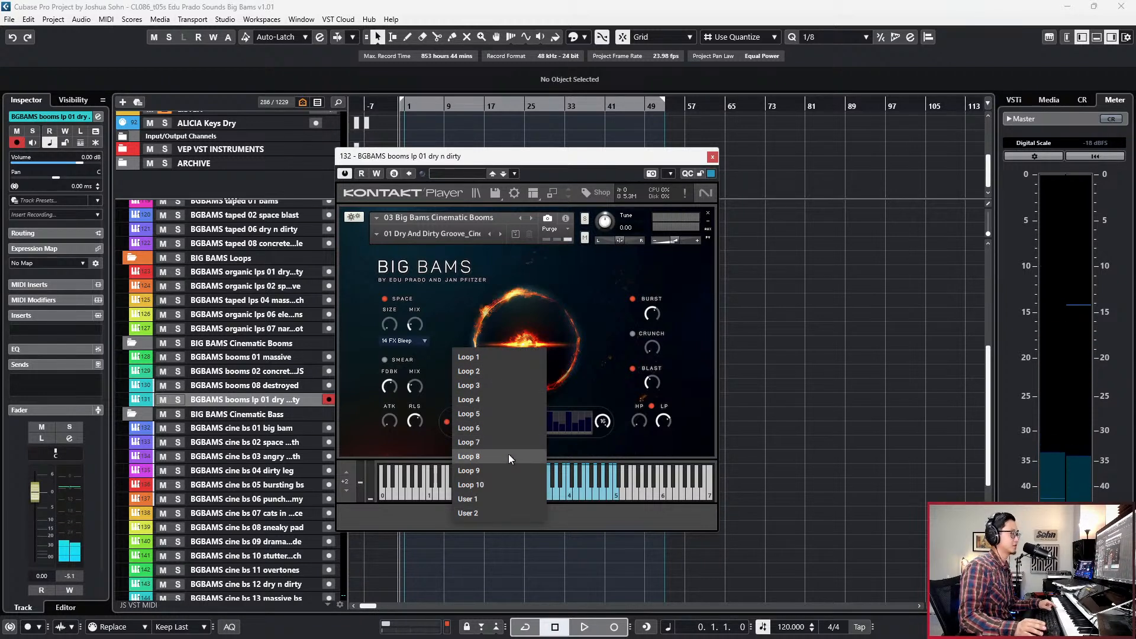
click(495, 487)
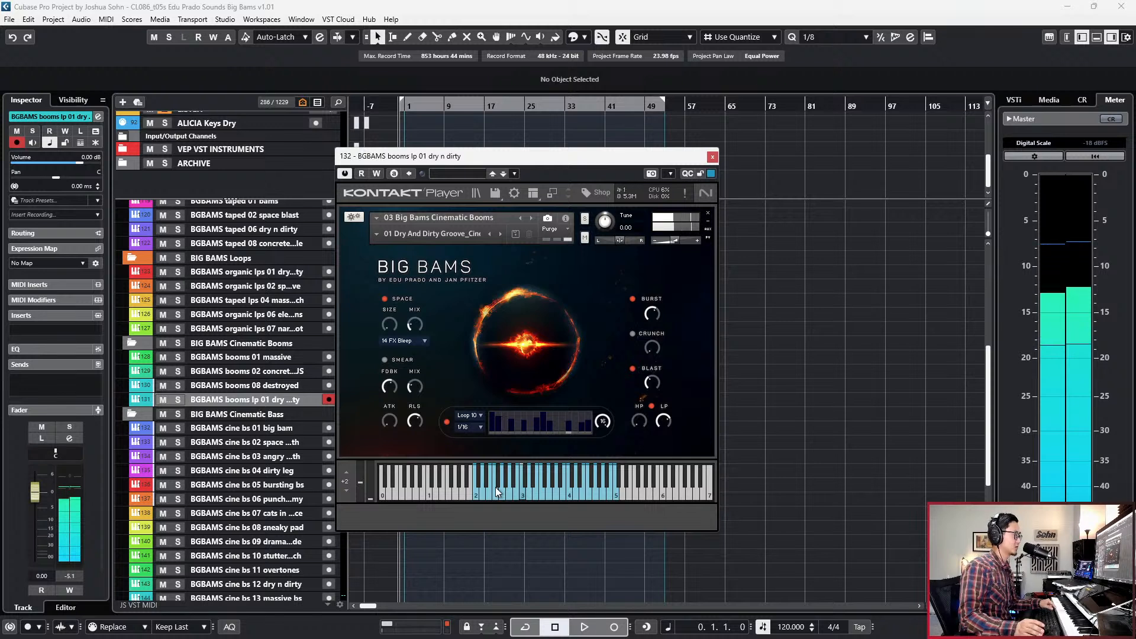
click(478, 413)
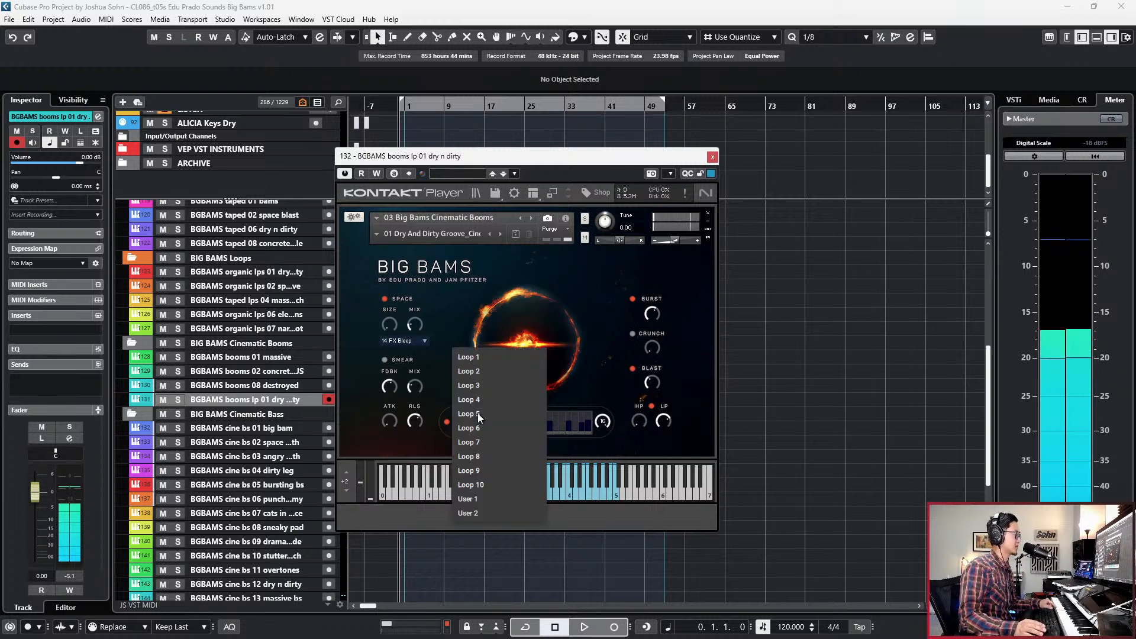
click(488, 382)
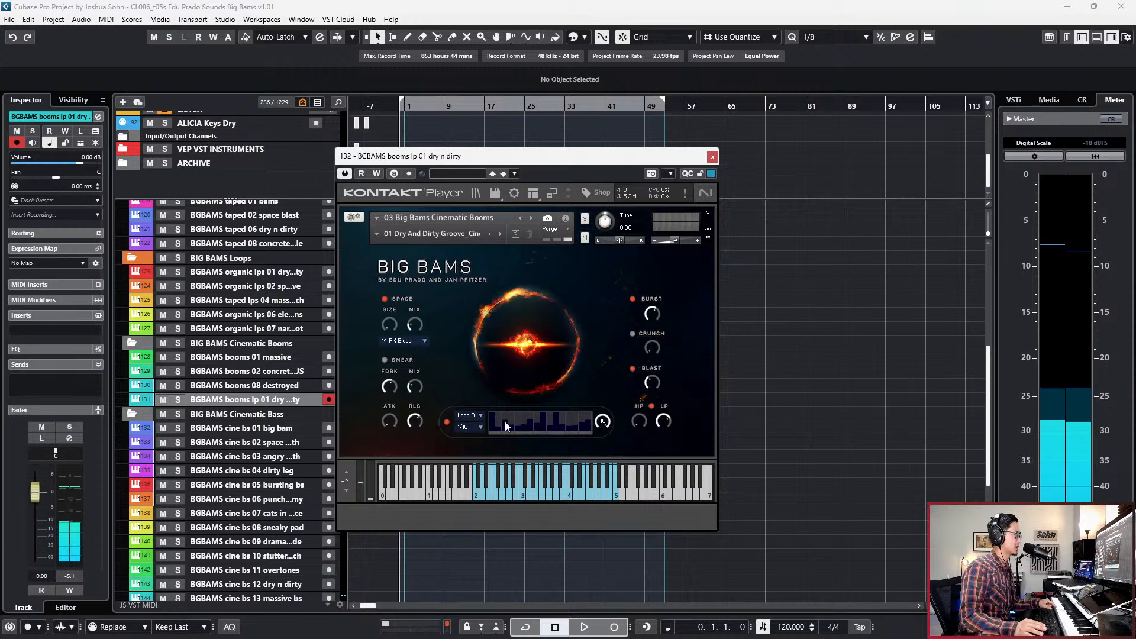
Redraw the step levels of the Loop 3 pattern, raising all steps to near full height.
drag(505, 424, 506, 425)
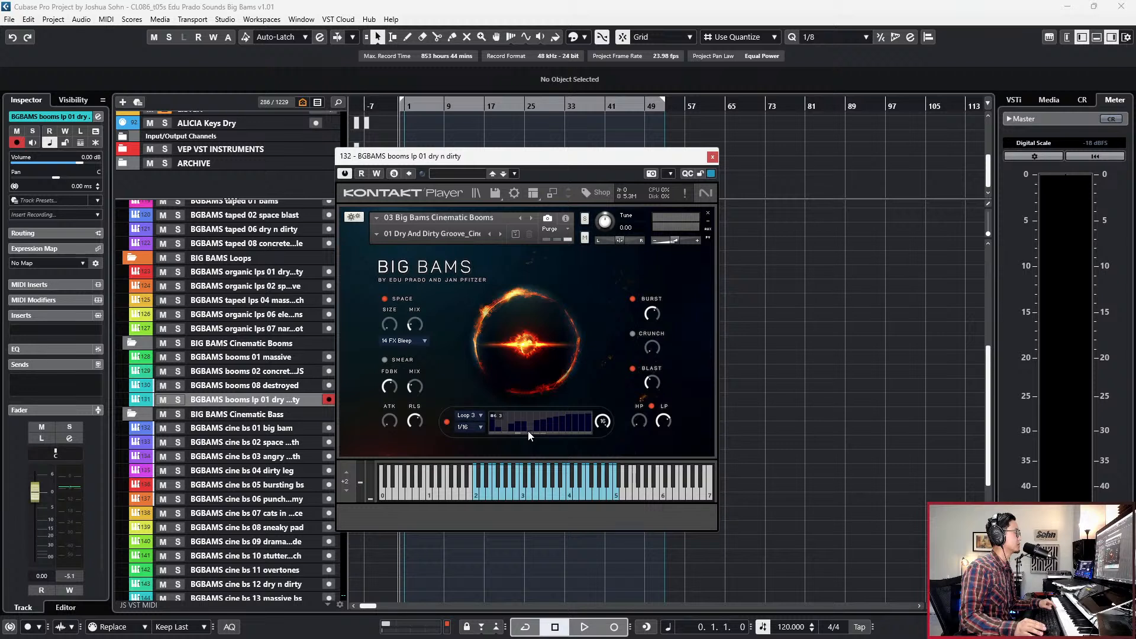
drag(528, 430, 527, 423)
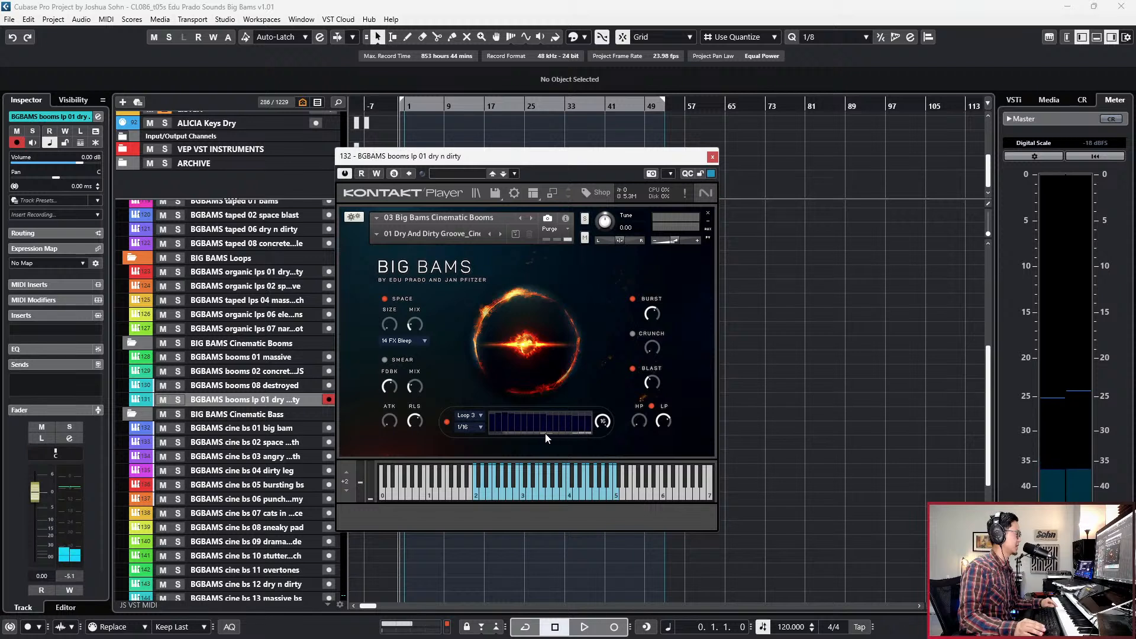
Set the booms lp instrument's sequencer pattern to Loop 6 and close the instrument window.
click(485, 414)
click(485, 432)
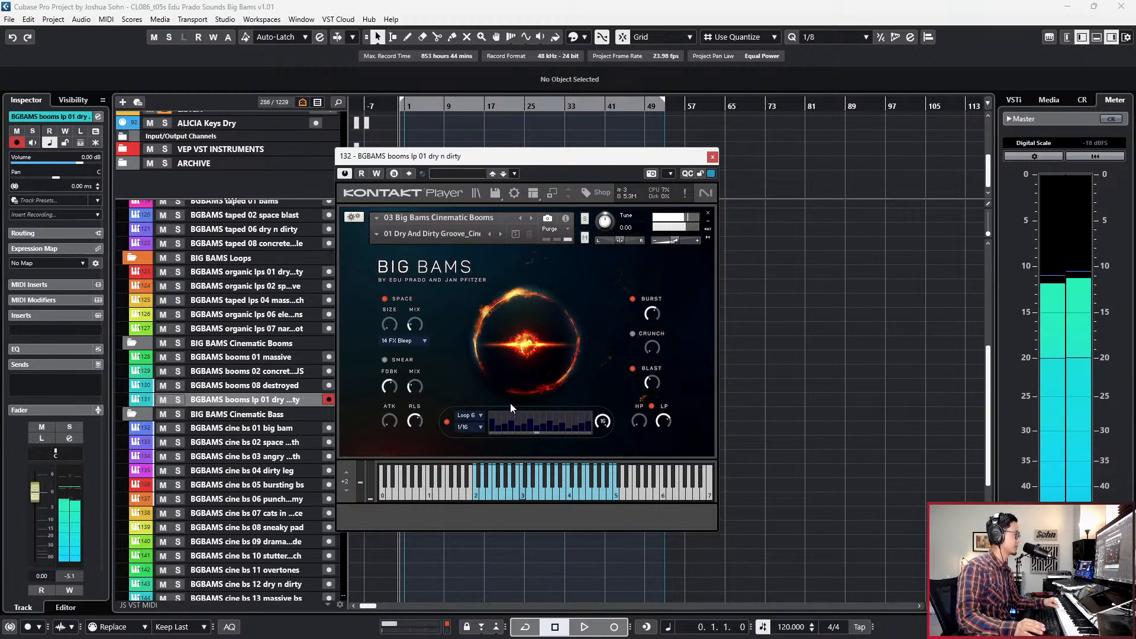
click(713, 157)
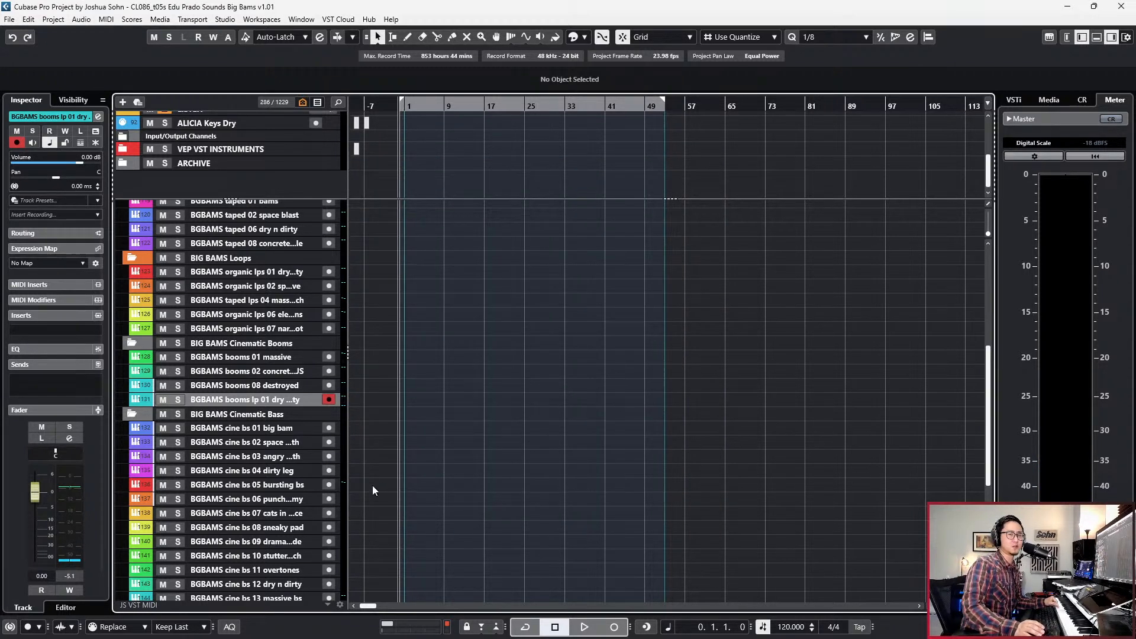
Open the BGBAMS cine bs 01 big bam instrument and audition the Cinematic Bass tracks 01 to 03 in order.
click(282, 427)
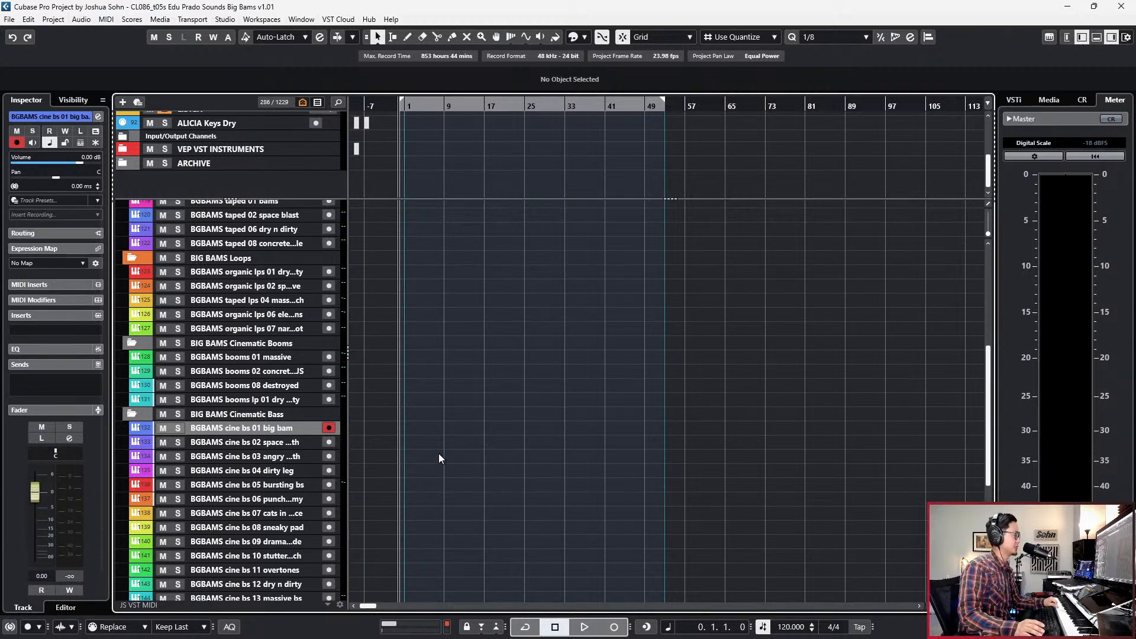
scroll(438, 453, down, 3)
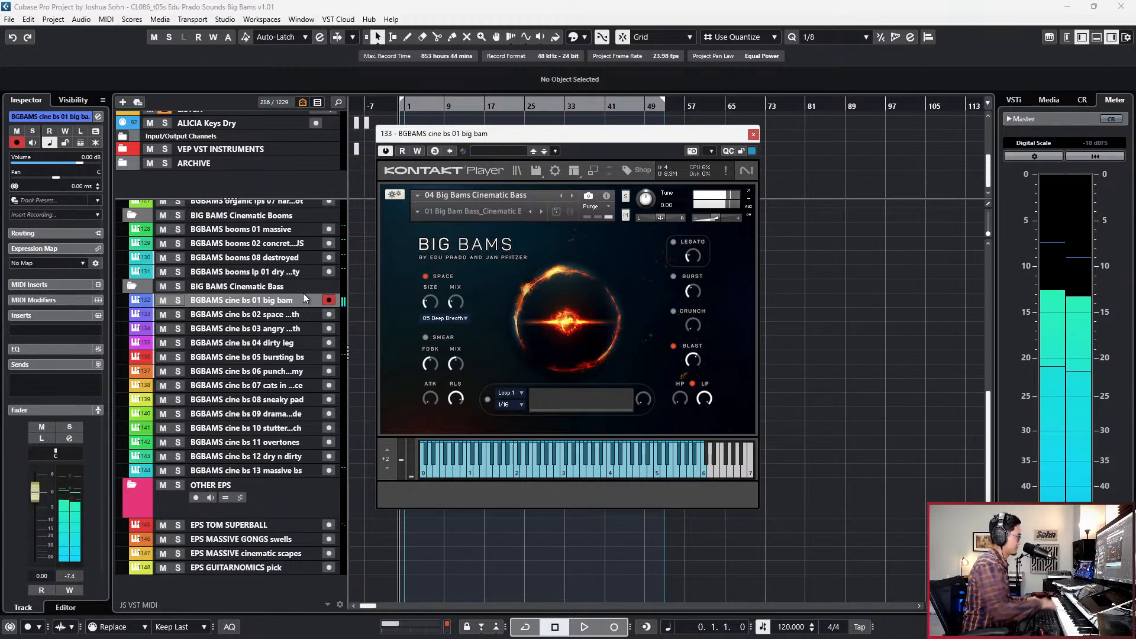
key(Down)
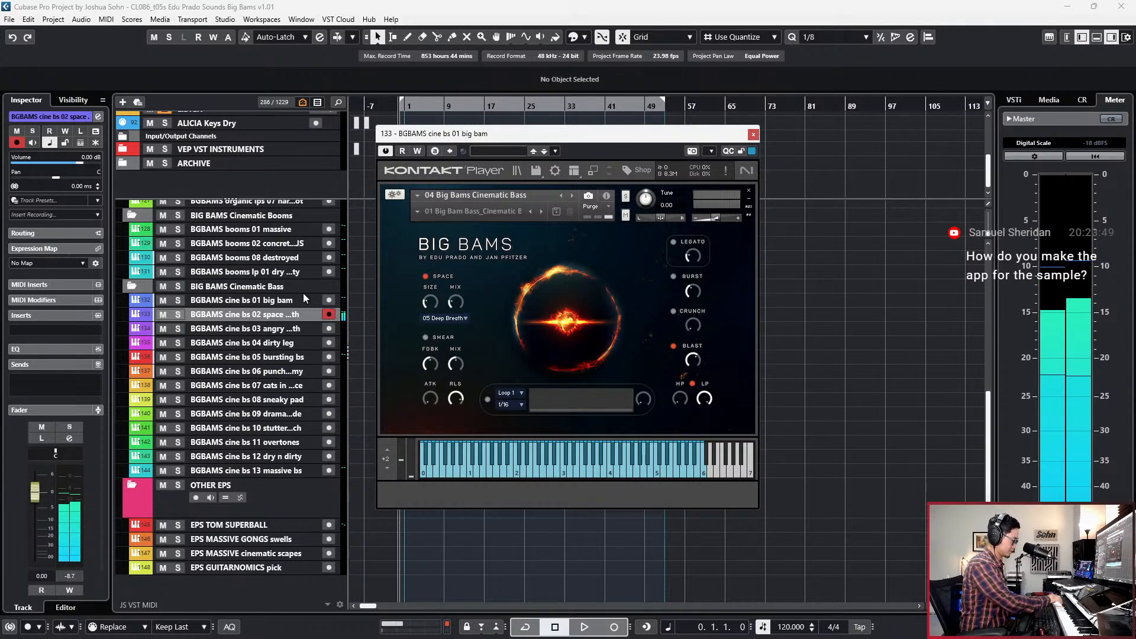
key(Down)
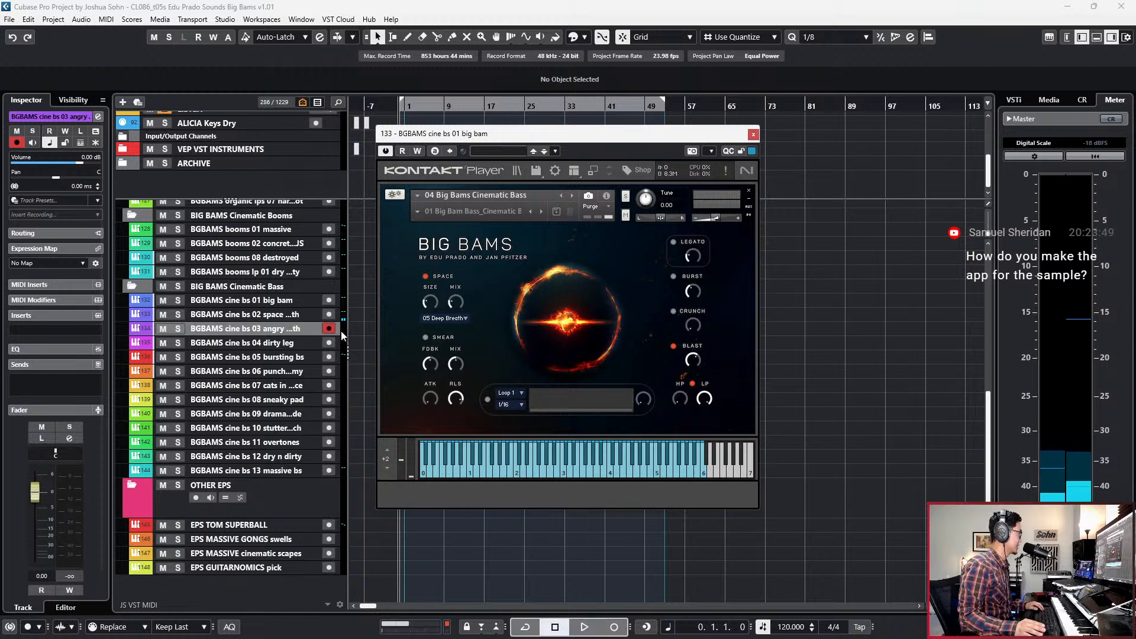
Reveal the full name of the cine bs 03 angry synth track, audition it and open its instrument.
drag(348, 331, 344, 331)
double_click(284, 329)
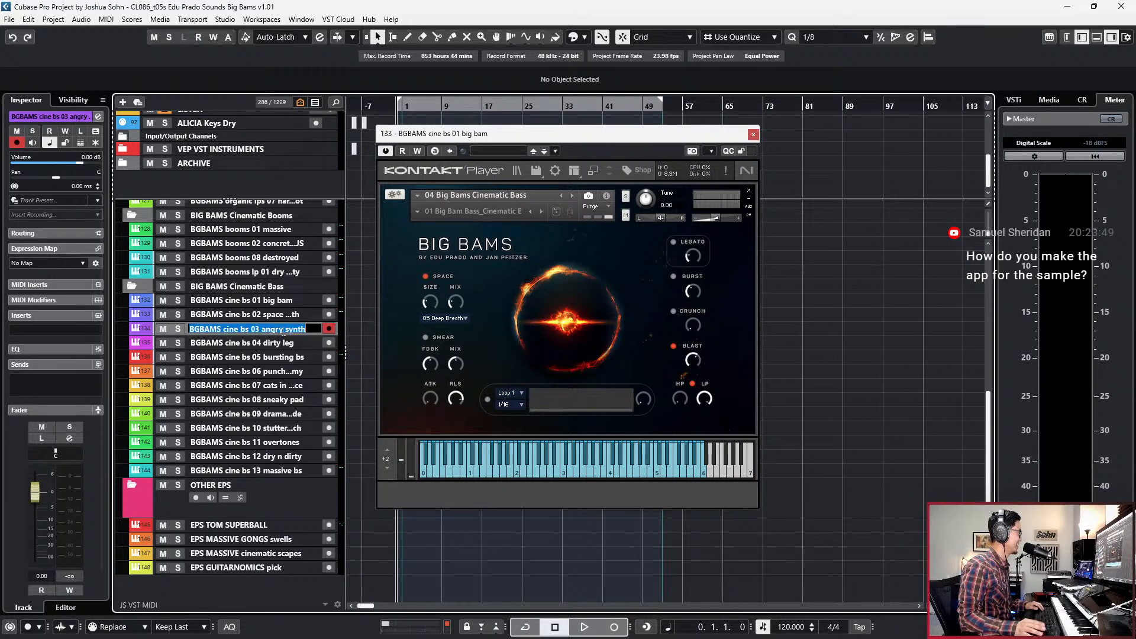
click(274, 342)
key(Up)
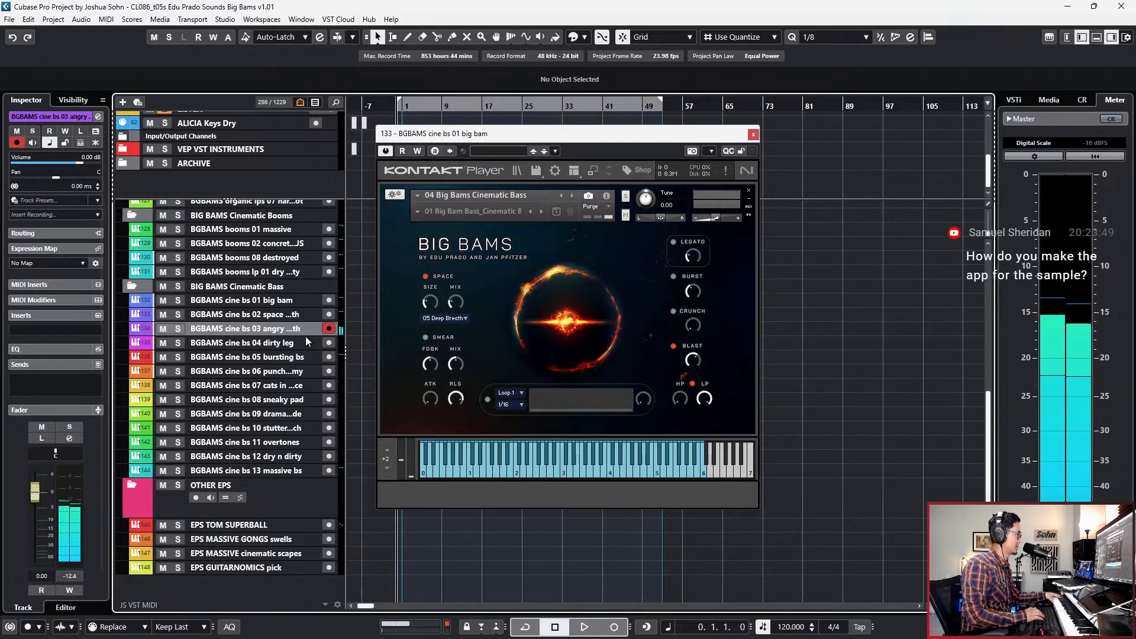
key(e)
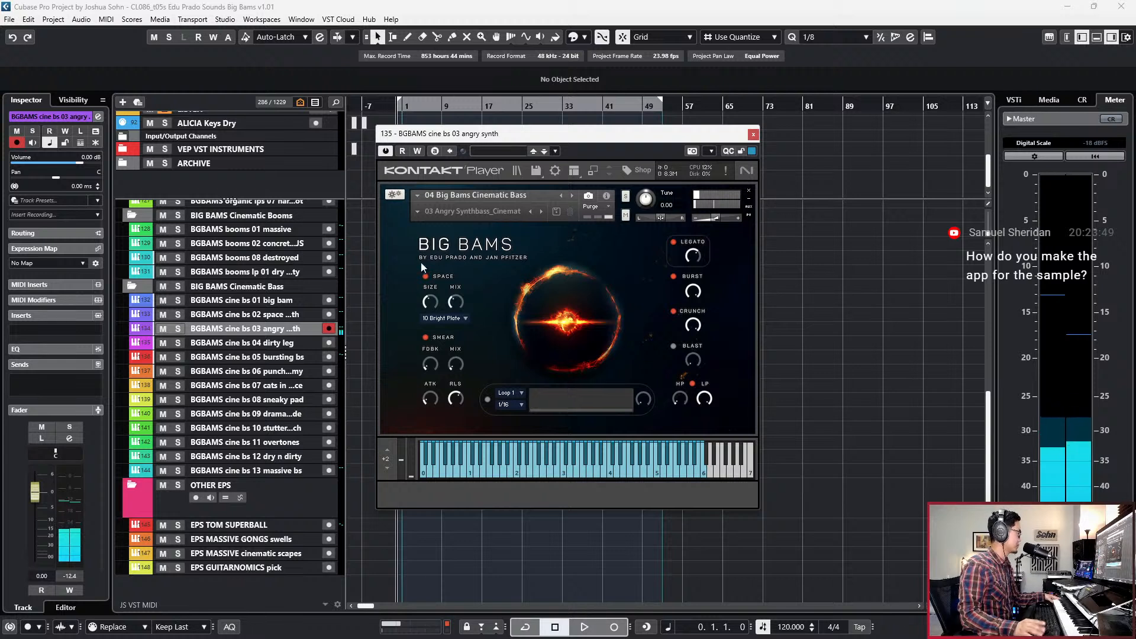
Audition the Cinematic Bass tracks 04 dirty leg, 05 bursting bs, 06 punchy and 07 cats in space.
click(284, 345)
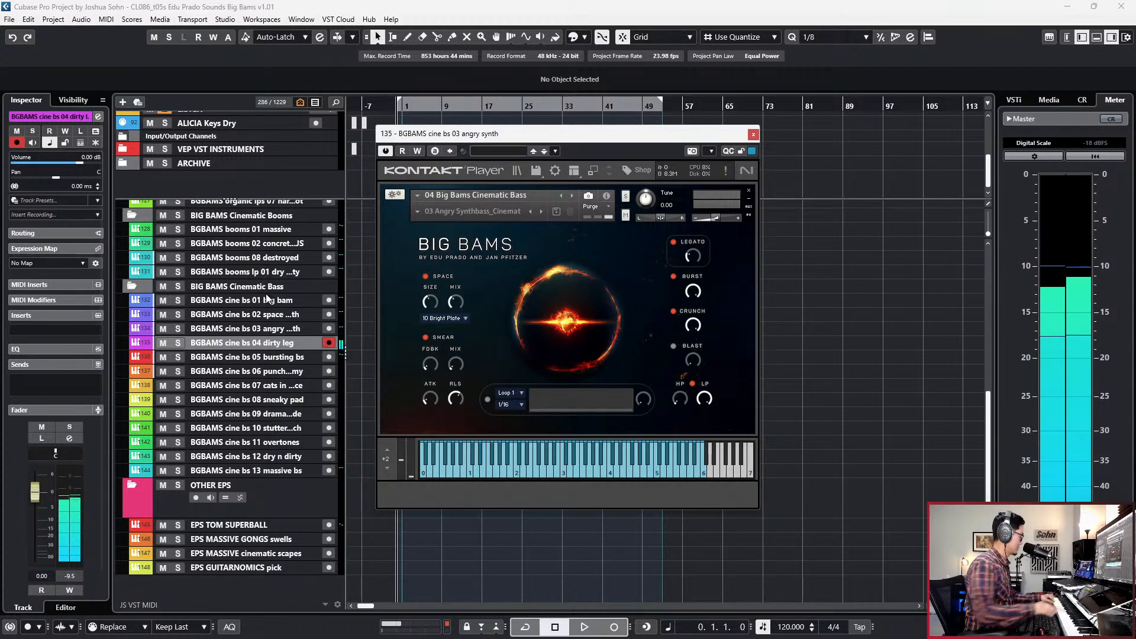
click(259, 362)
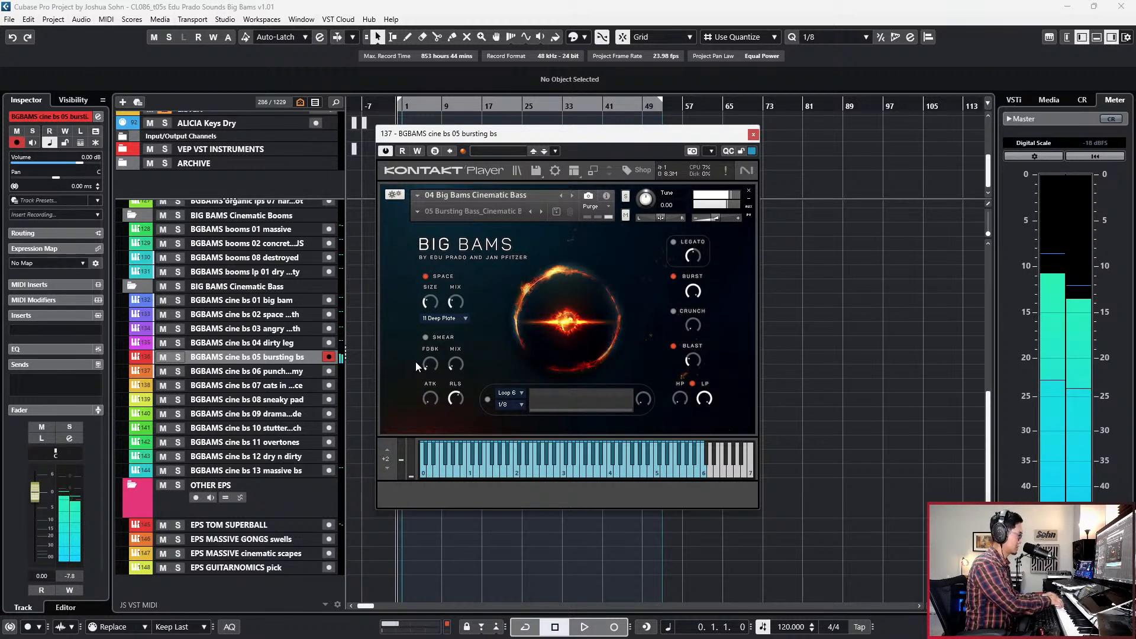
click(300, 371)
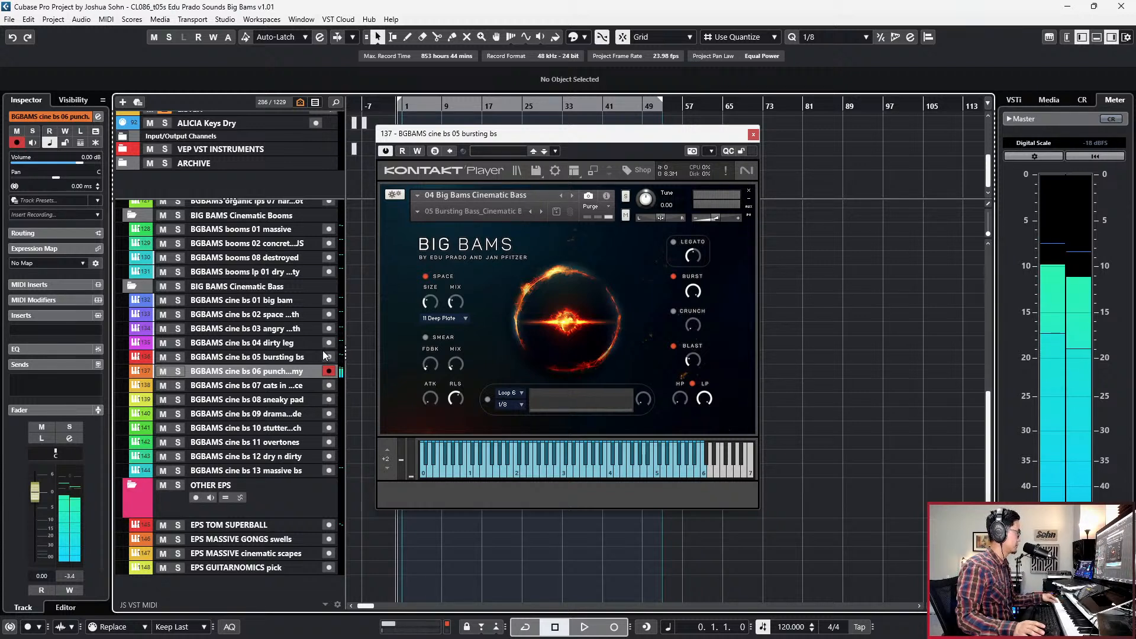
click(283, 386)
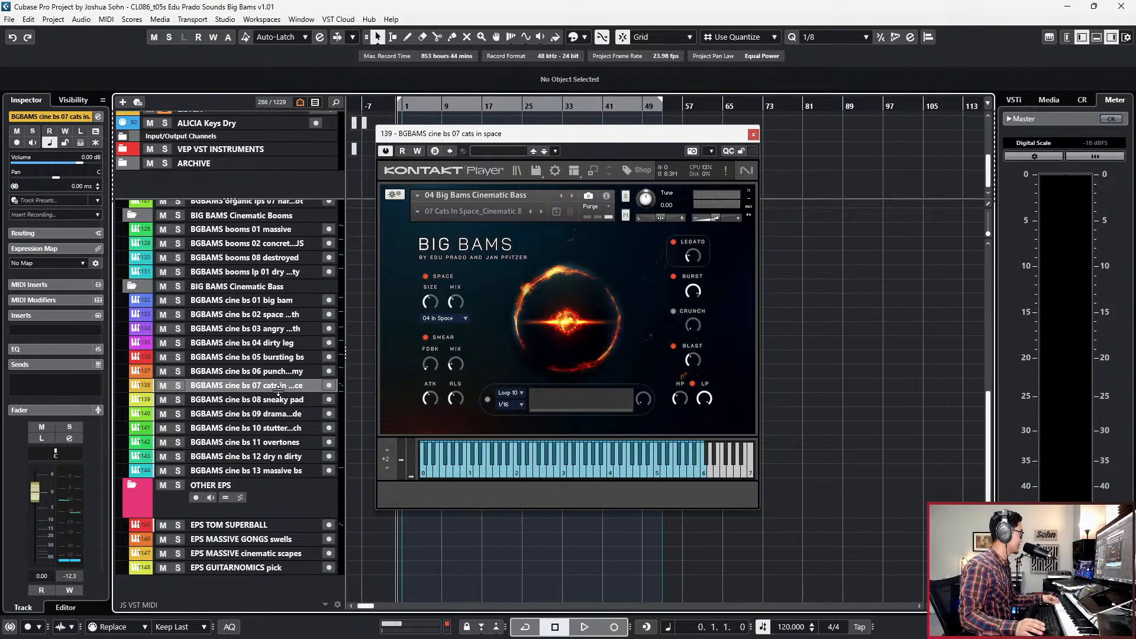
click(278, 371)
click(278, 385)
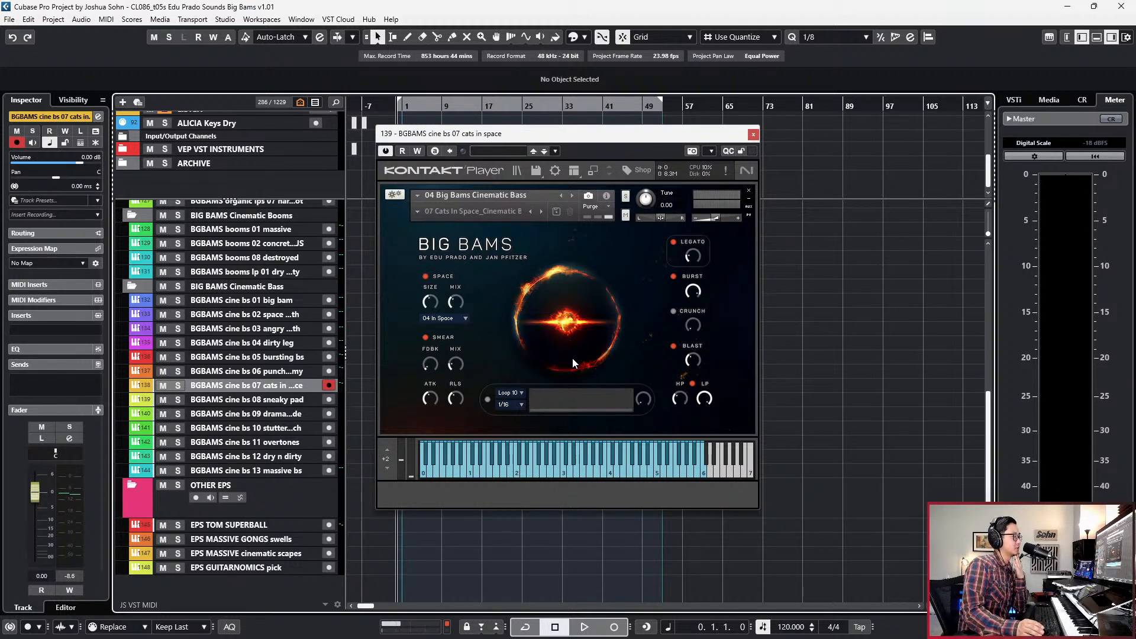
Close all open instrument windows and audition the BGBAMS cine bs 08 sneaky pad track.
click(270, 401)
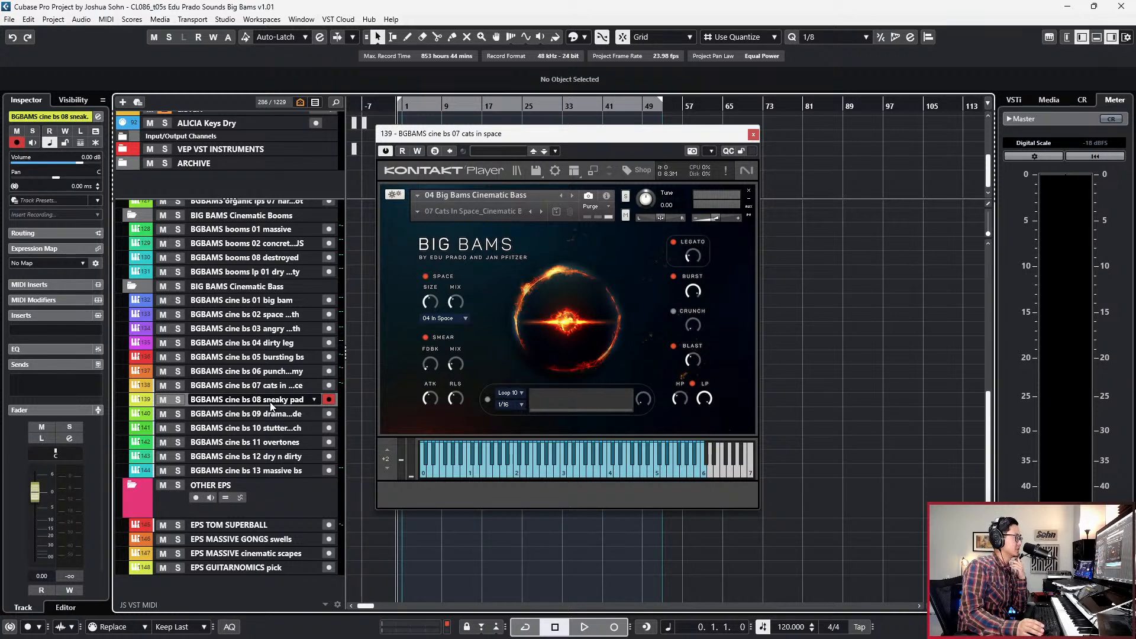
click(753, 133)
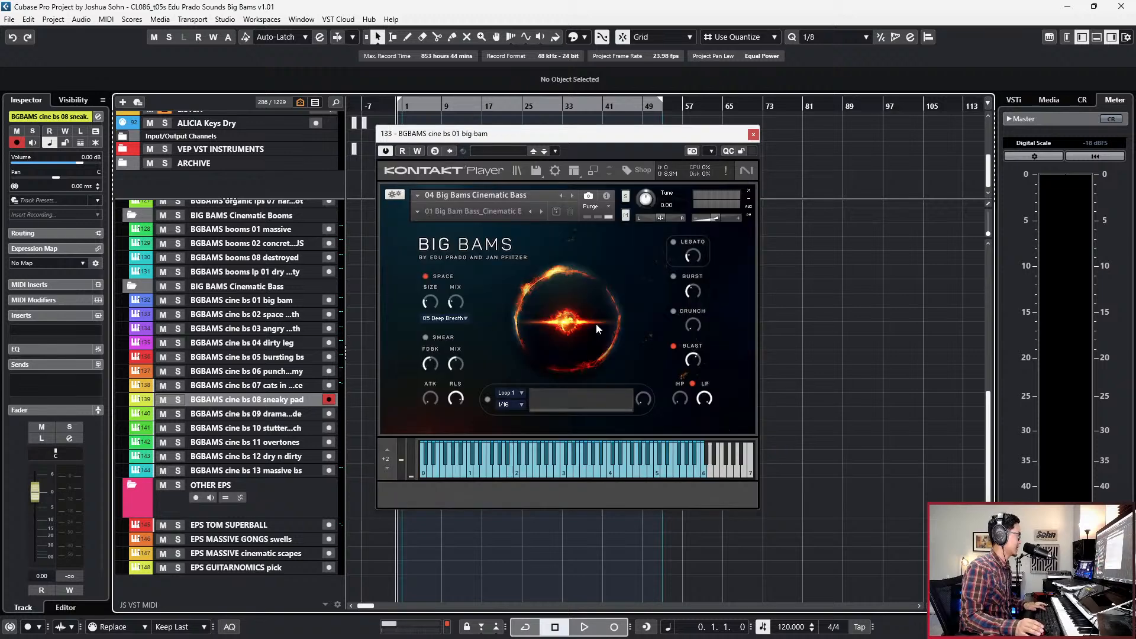
key(ctrl+w)
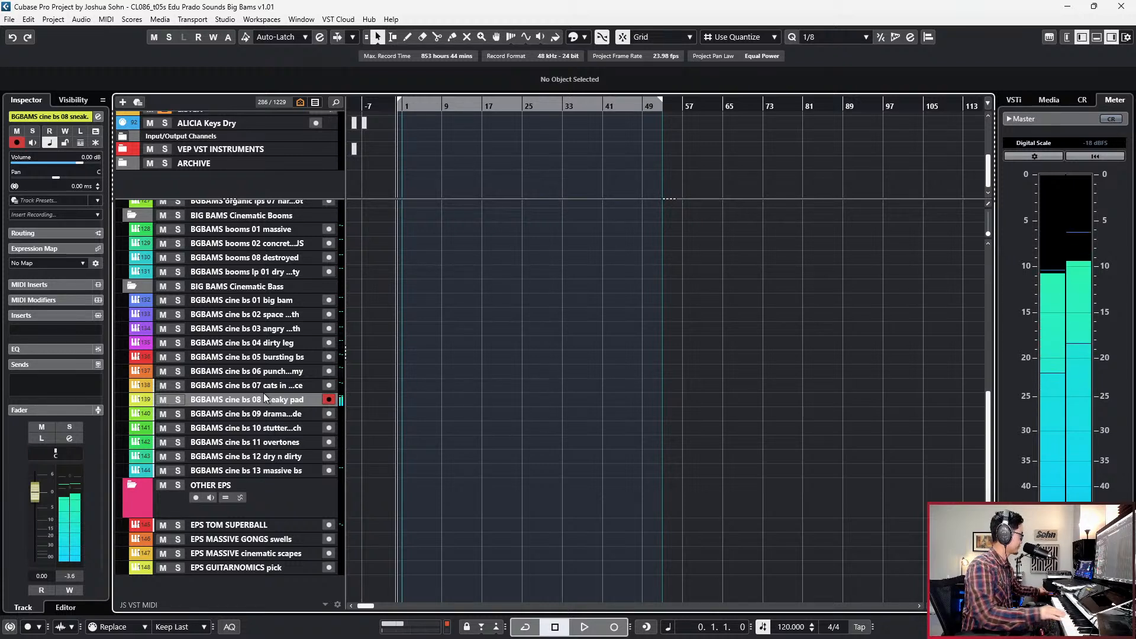
Audition the cine bs 03 angry synth, booms 01 massive, organic lps 01 and taped 01 bams tracks, and close the open instrument windows.
click(261, 331)
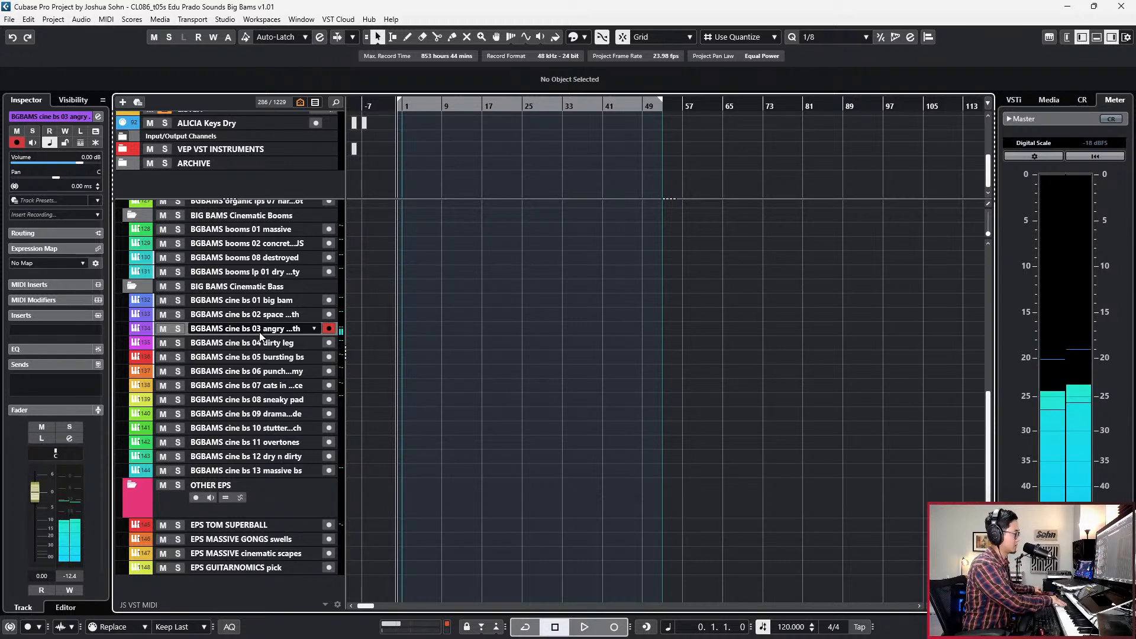
scroll(272, 314, up, 5)
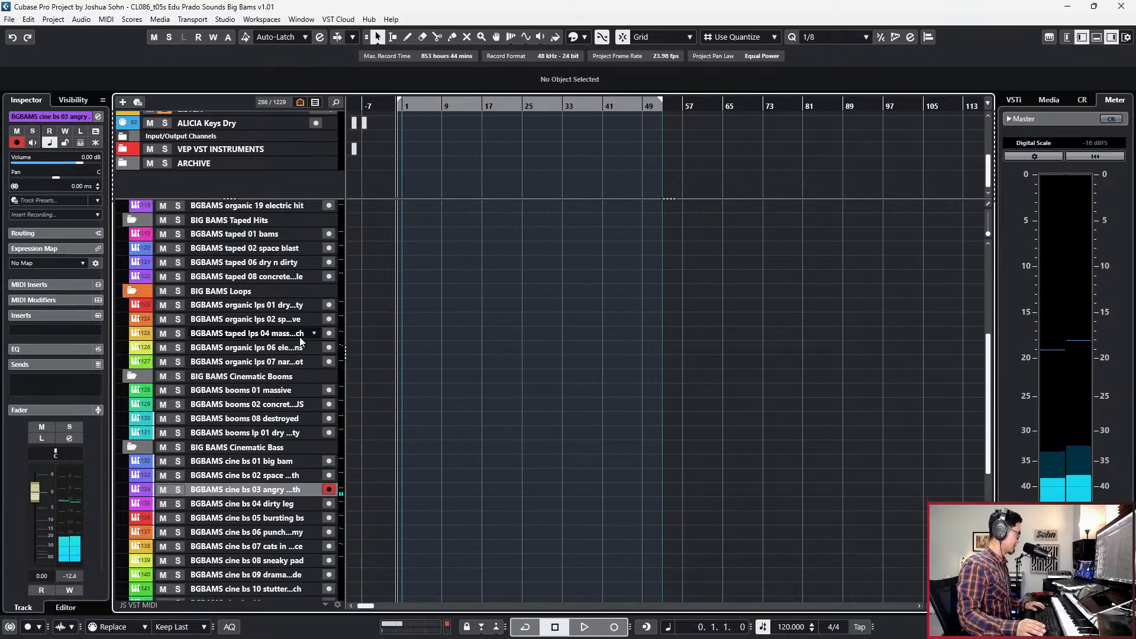
click(273, 391)
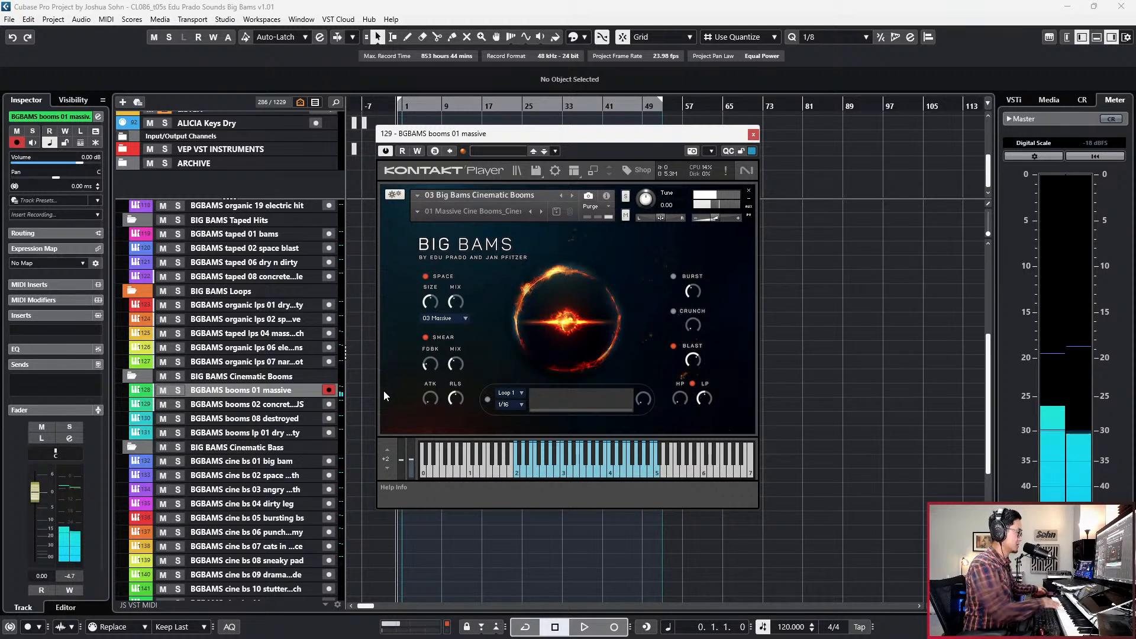
click(272, 304)
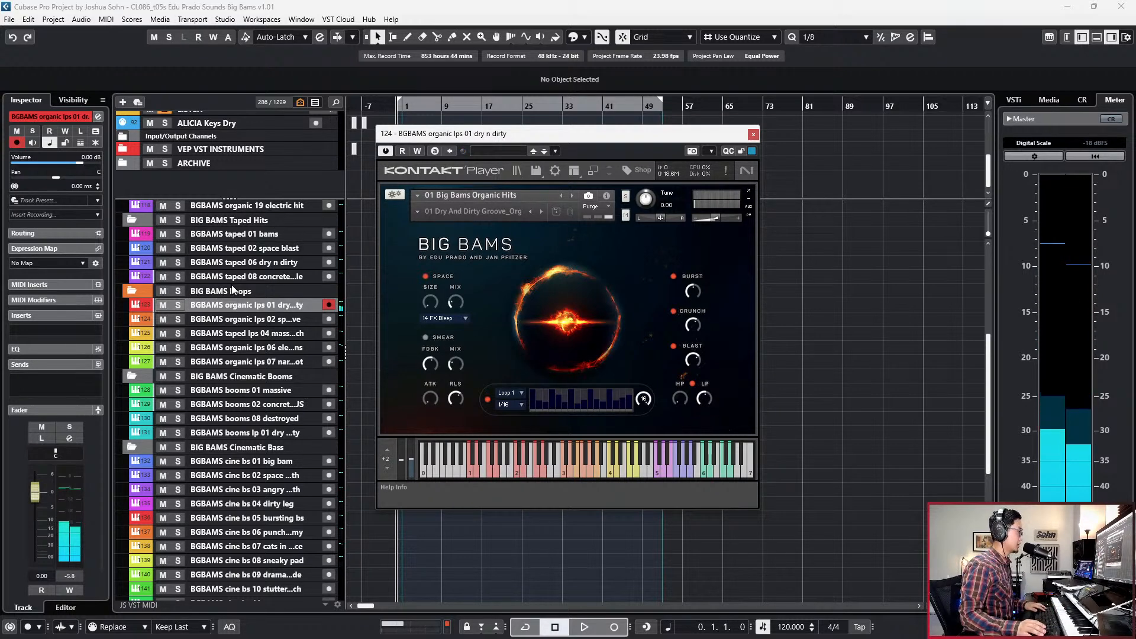
scroll(255, 373, up, 4)
click(278, 396)
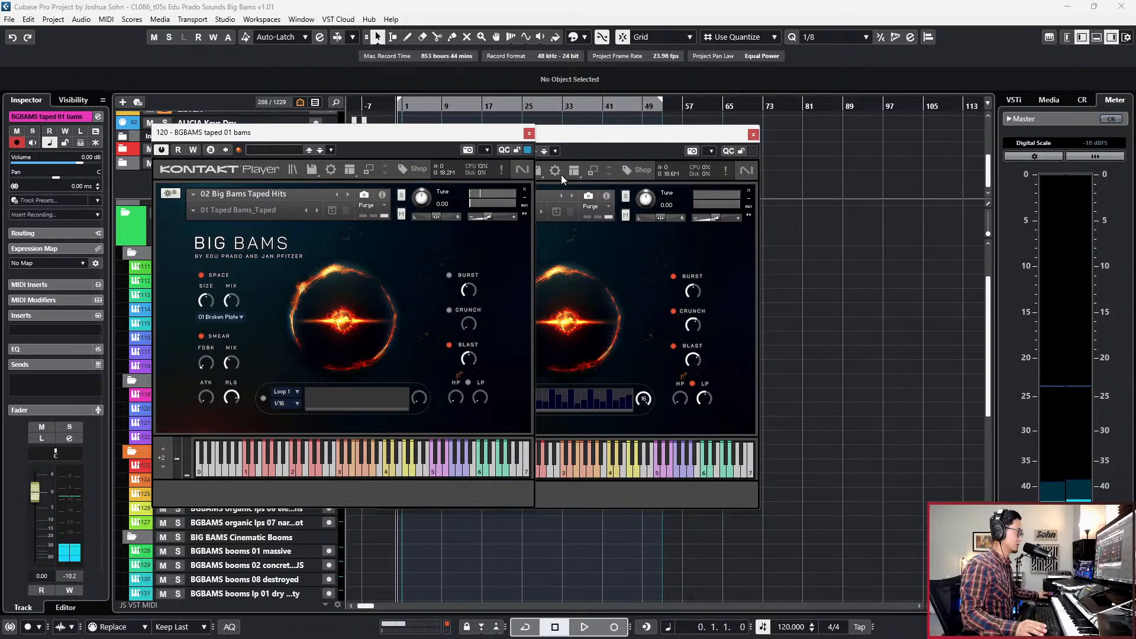
click(529, 133)
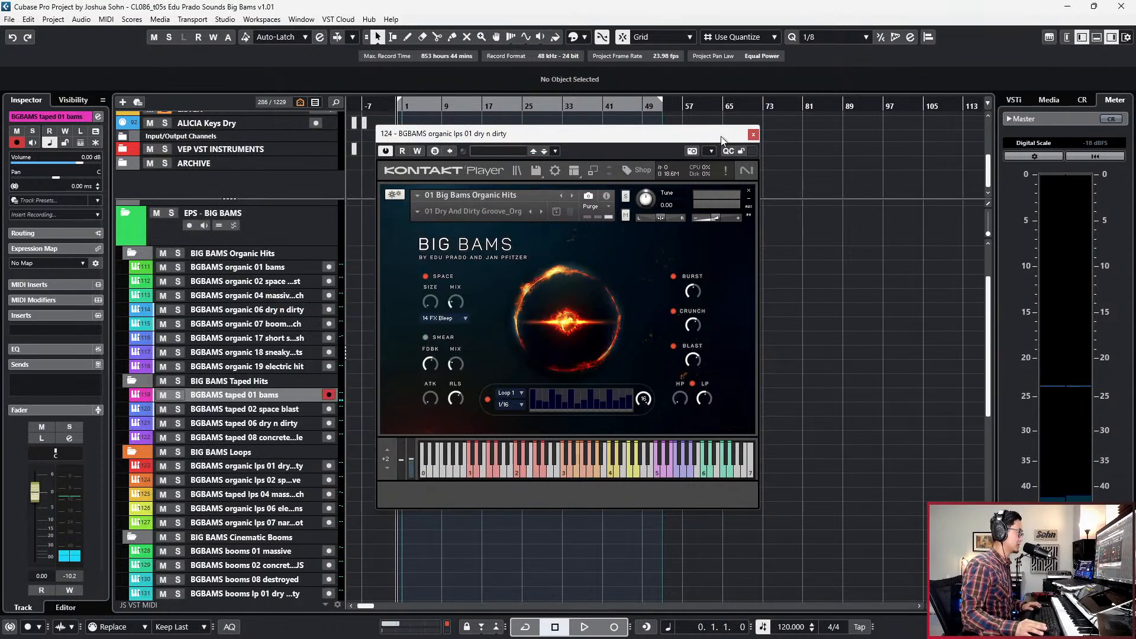
click(753, 135)
Open the instrument of the BGBAMS cine bs 09 dramatic glide track, check its Cinematic Bass patch list and audition the sound.
scroll(513, 436, down, 8)
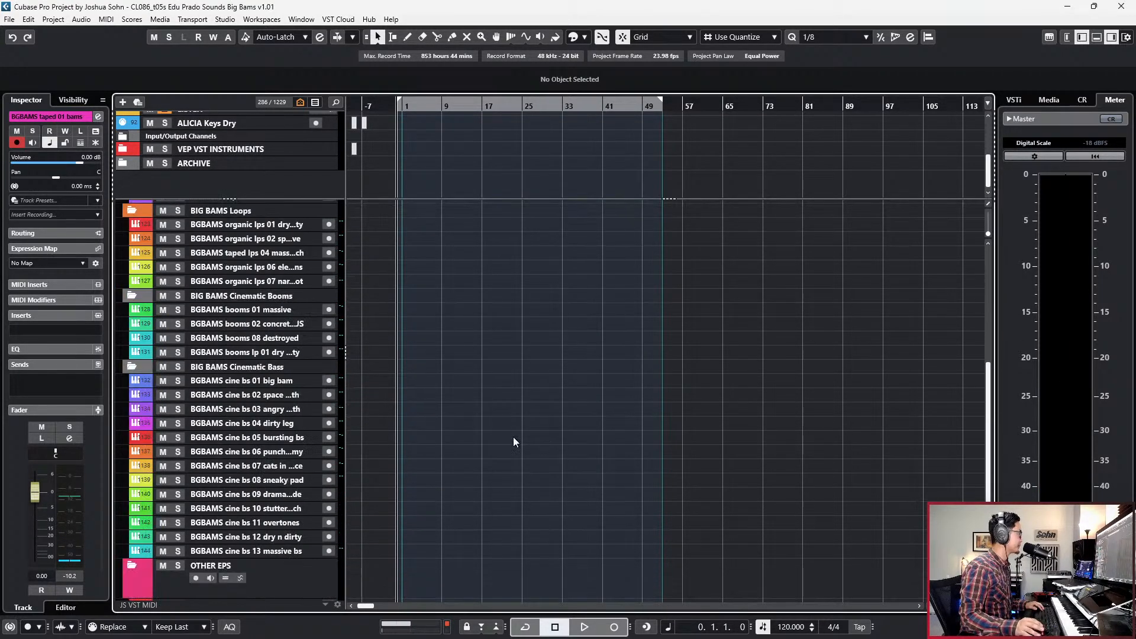
click(243, 413)
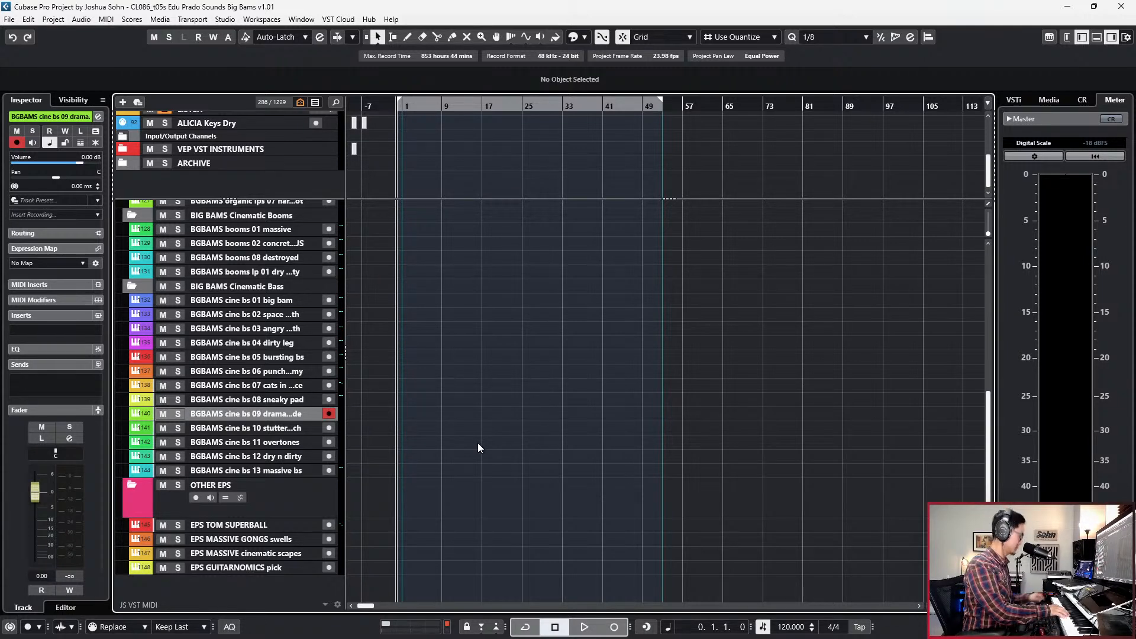
key(F11)
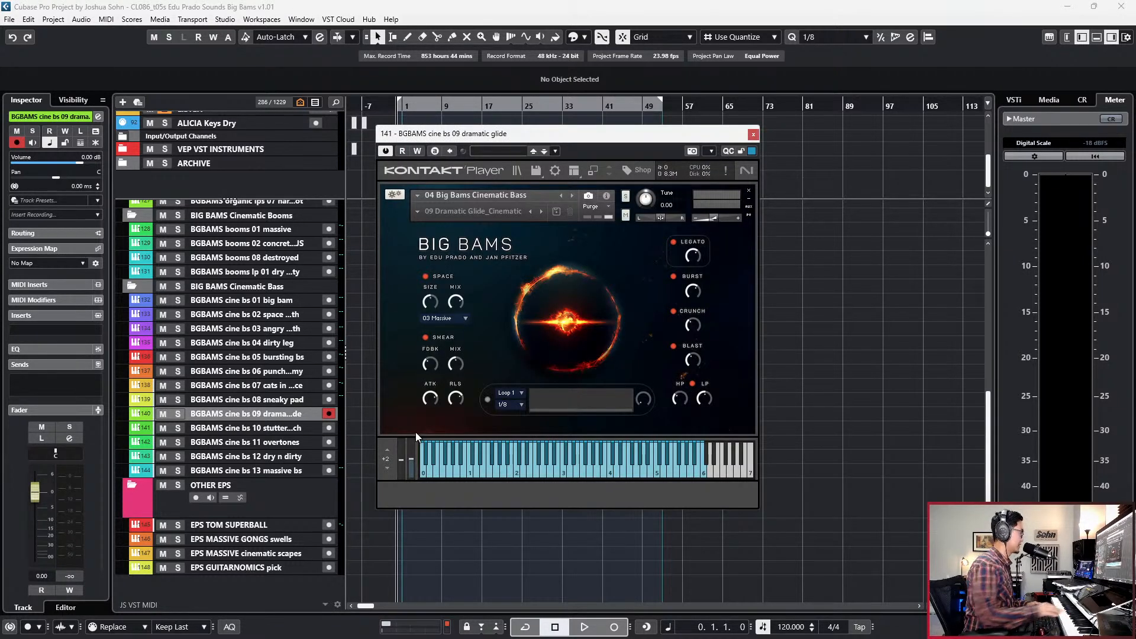
click(427, 212)
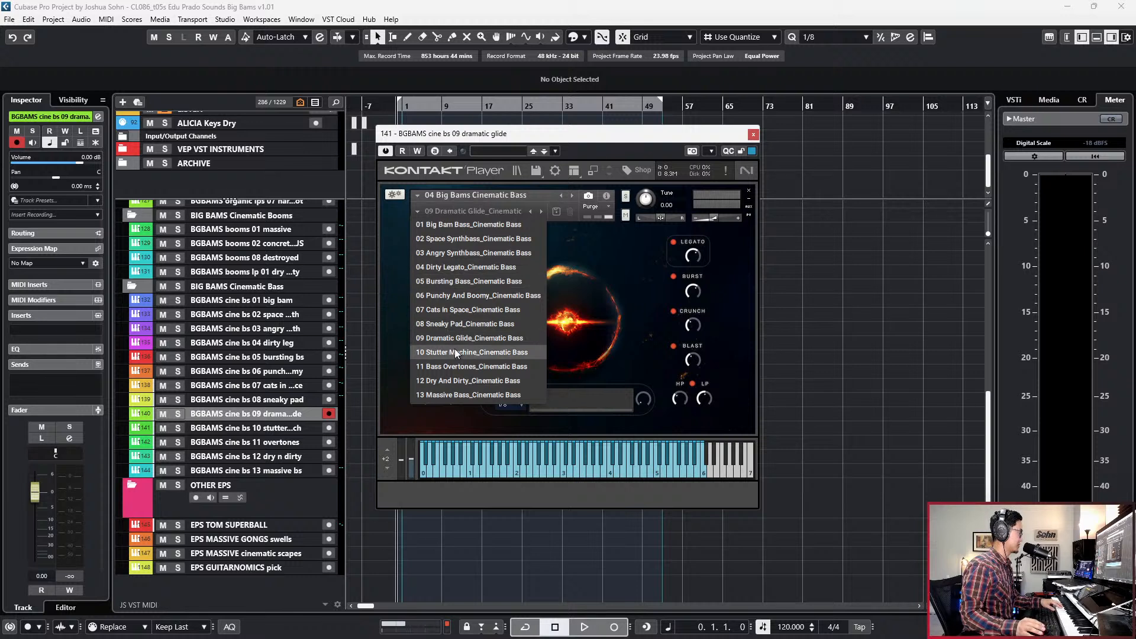
click(636, 343)
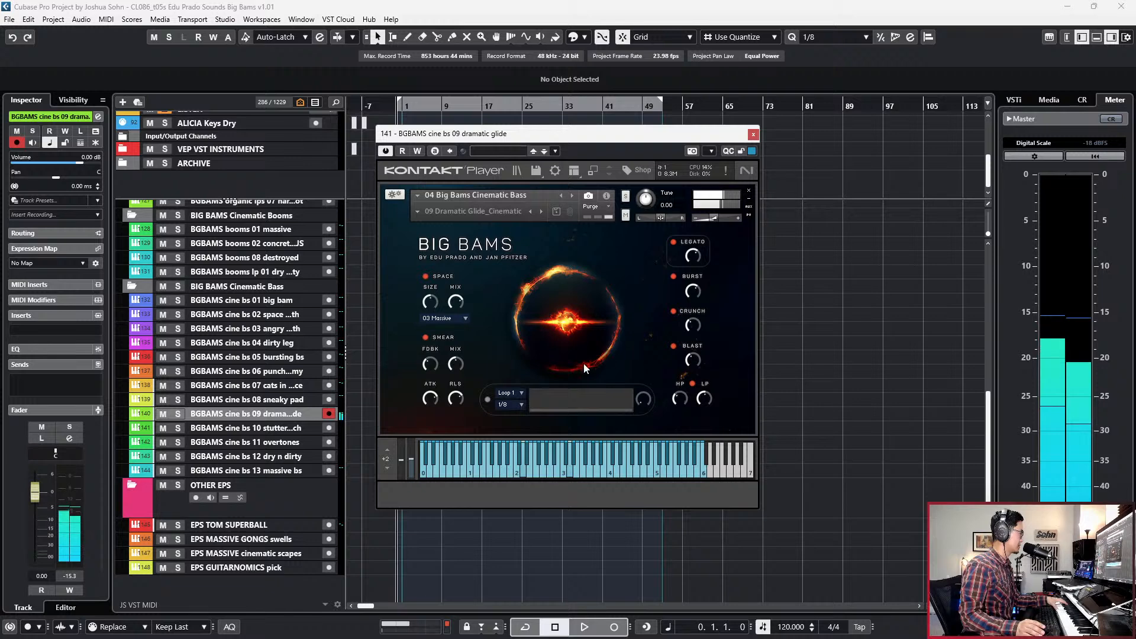
Audition the Cinematic Bass tracks 10 stutter mach, 11 overtones, 12 dry n dirty and 13 massive bs.
click(293, 428)
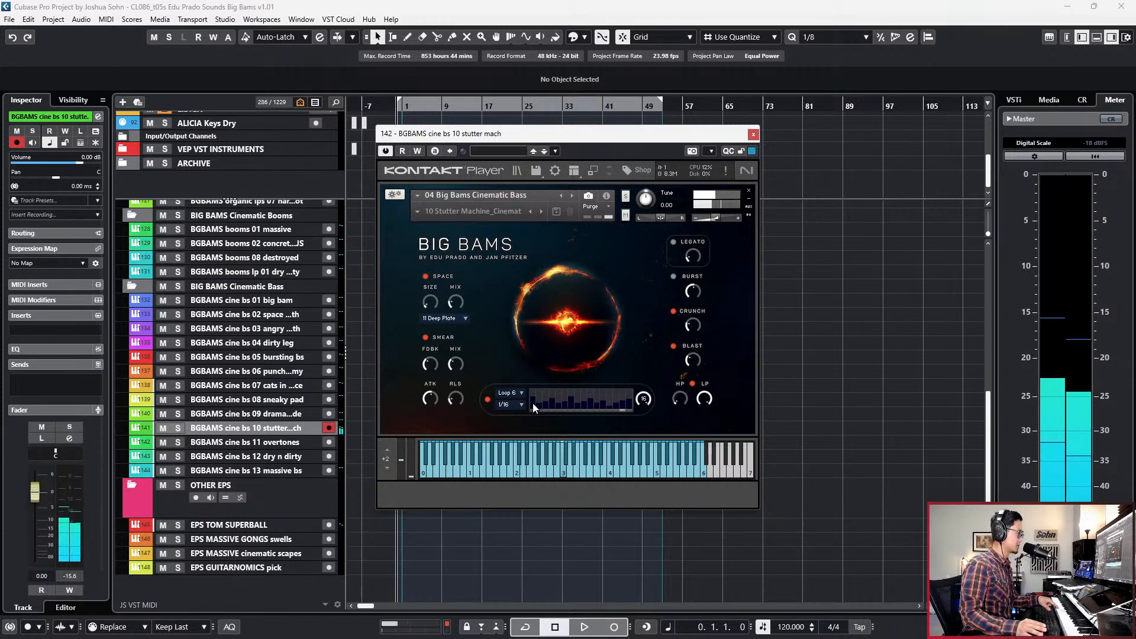
click(279, 442)
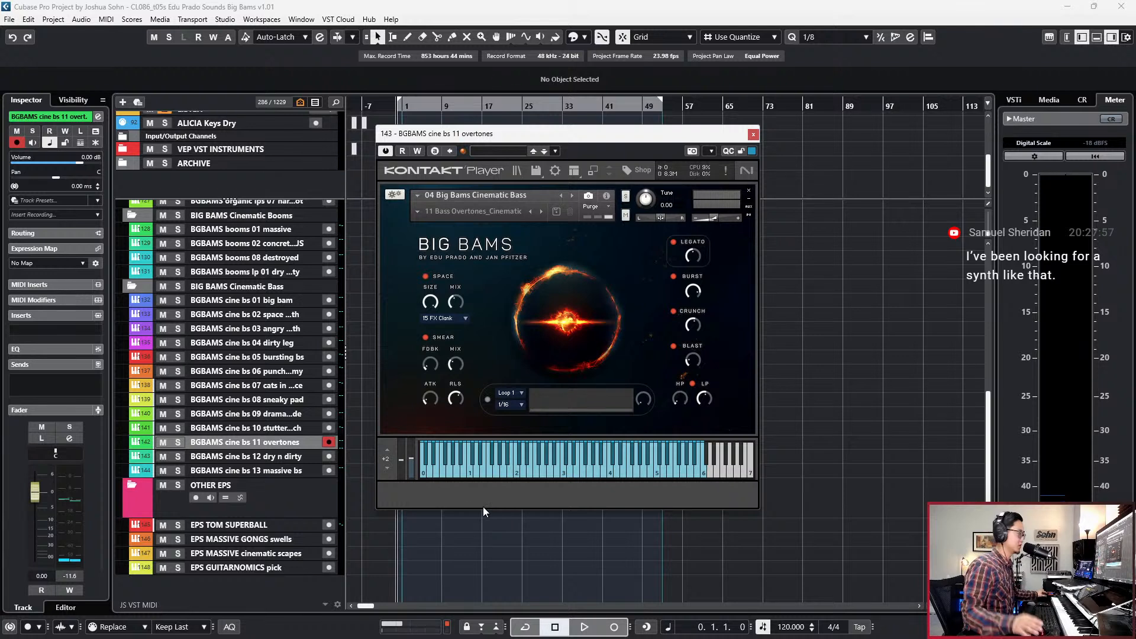
click(260, 459)
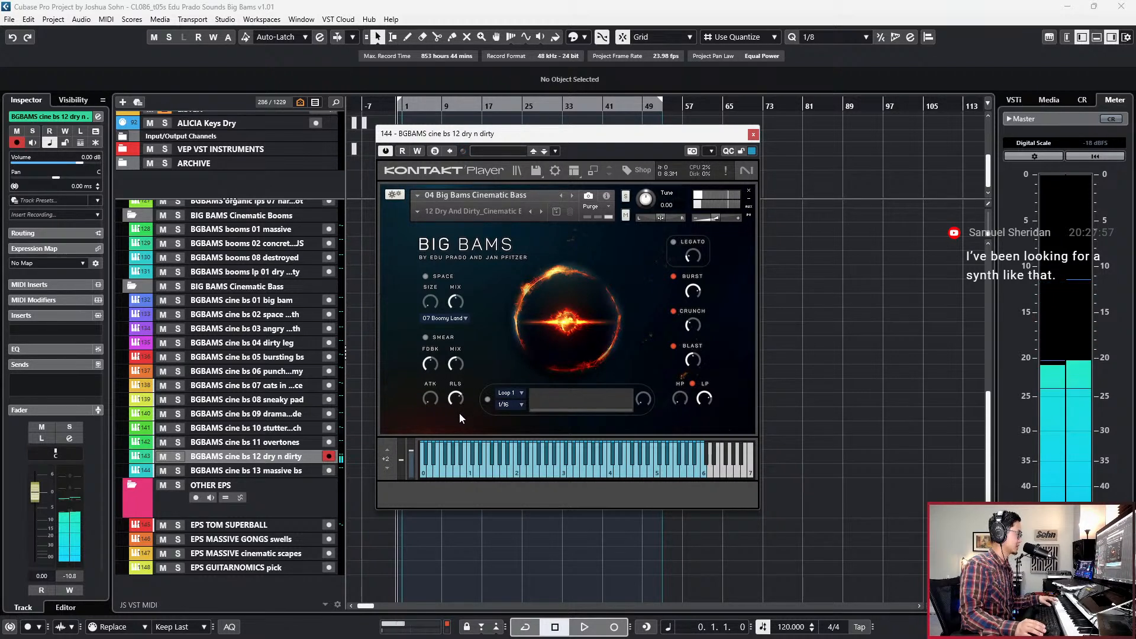
click(299, 467)
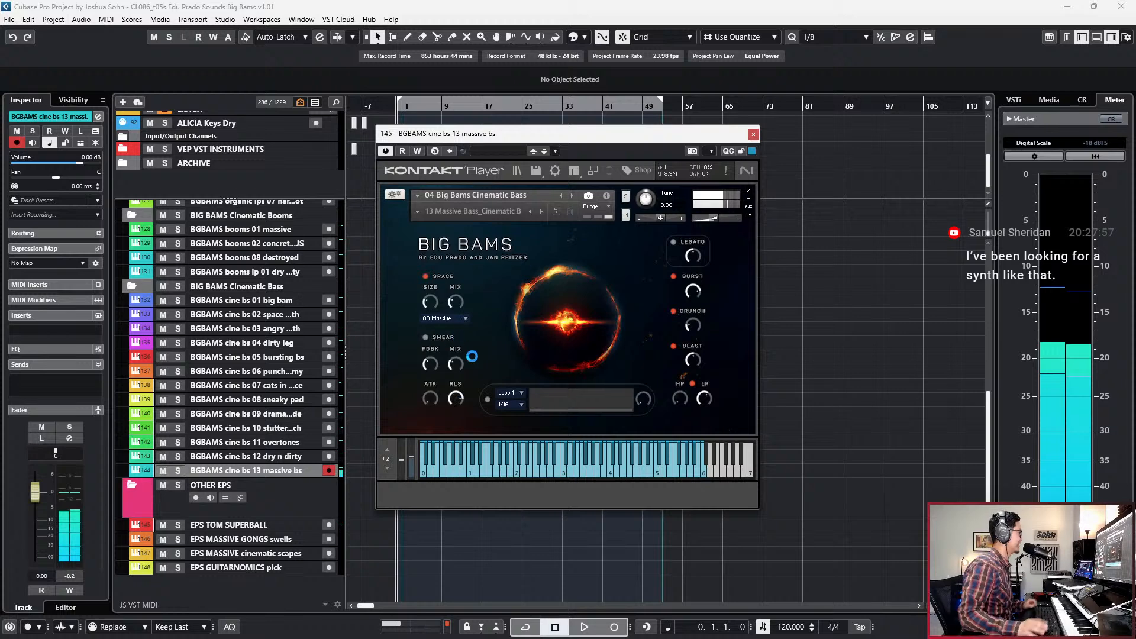
Close all open Kontakt instrument windows.
click(753, 134)
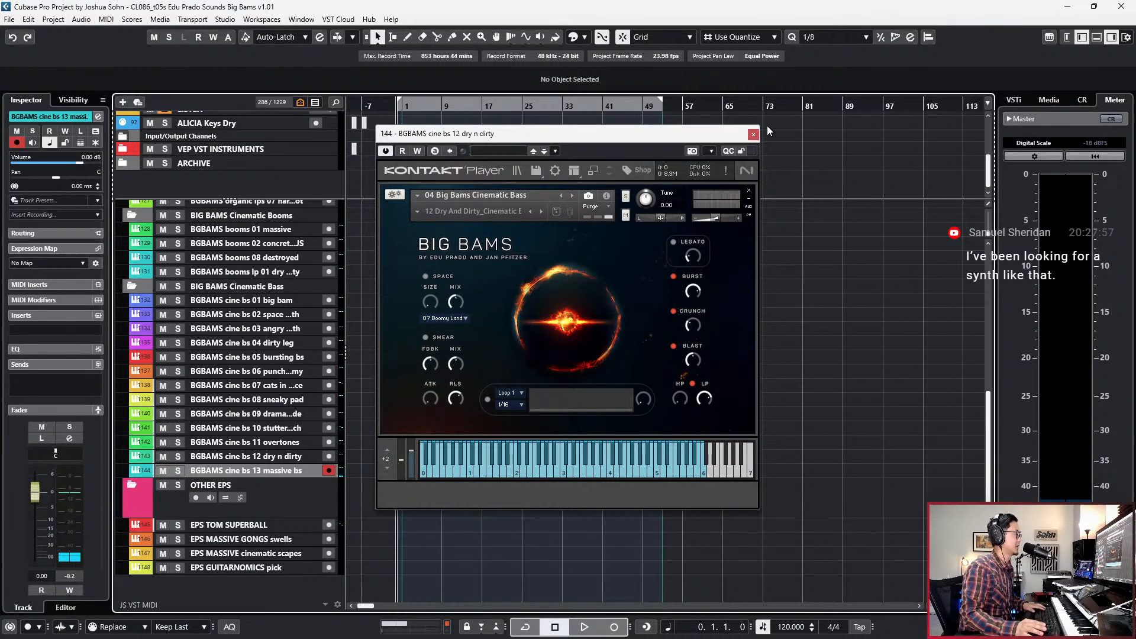
click(753, 134)
click(753, 135)
scroll(687, 301, up, 5)
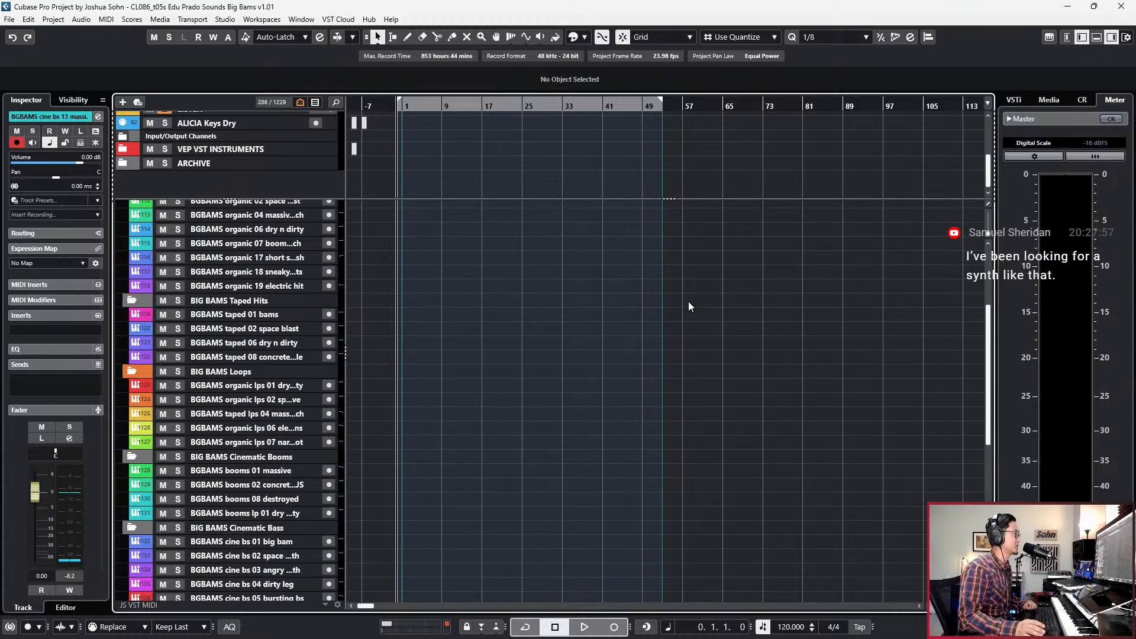
scroll(471, 279, up, 2)
scroll(471, 279, down, 2)
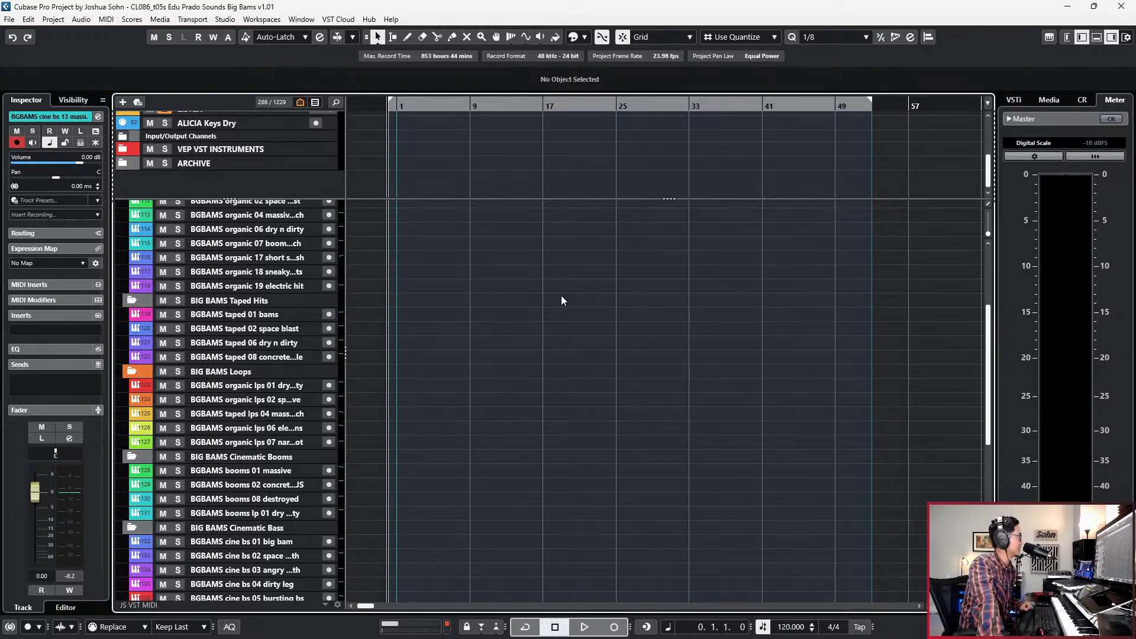
scroll(560, 296, up, 2)
scroll(388, 324, down, 1)
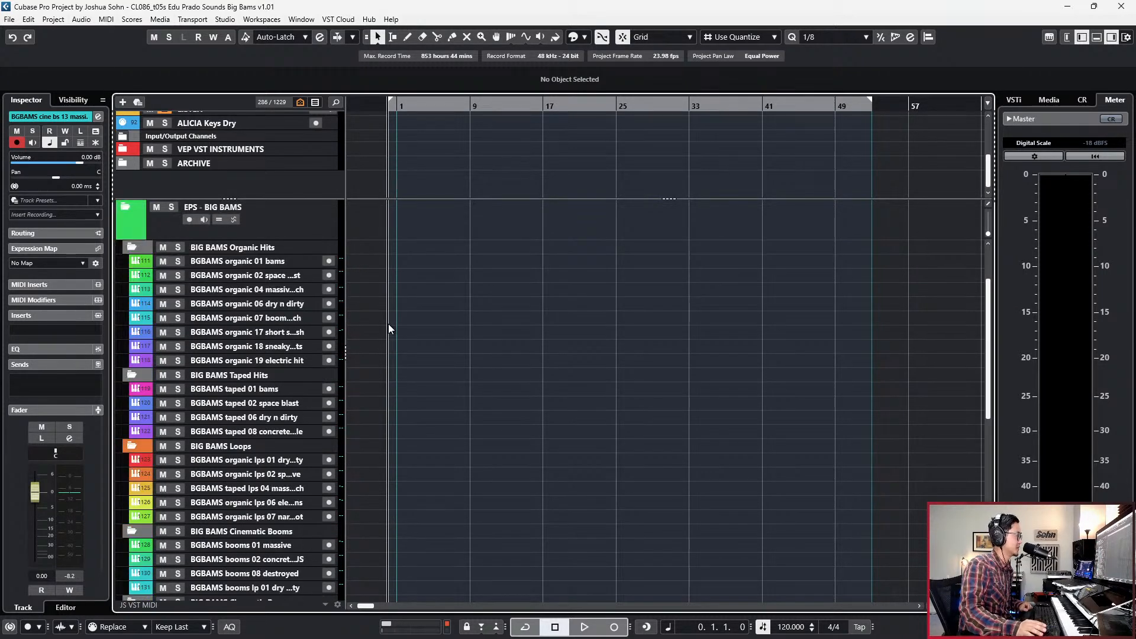
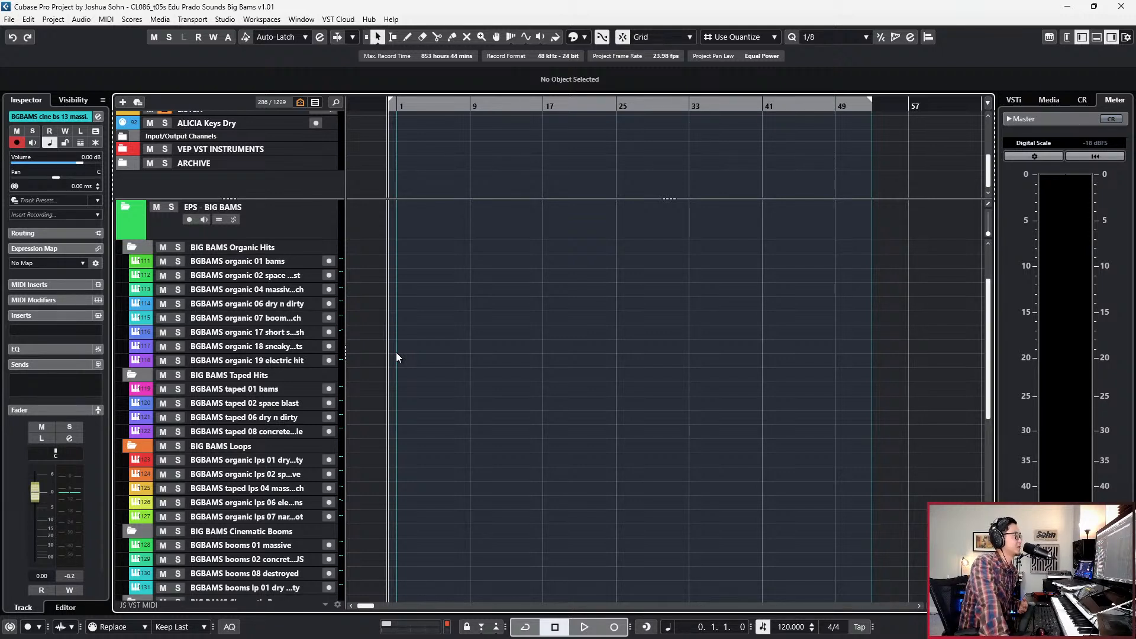
Select the EPS TOM SUPERBALL track, and expand the JS MIDI VEP folder to look through its tracks before collapsing it.
scroll(379, 332, down, 5)
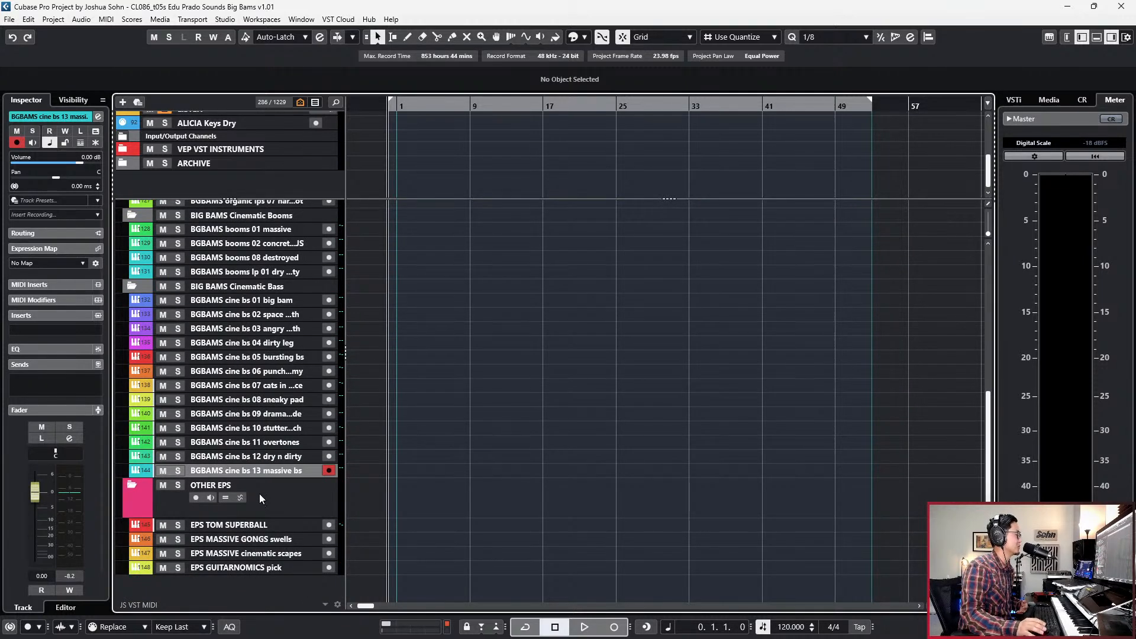
click(260, 526)
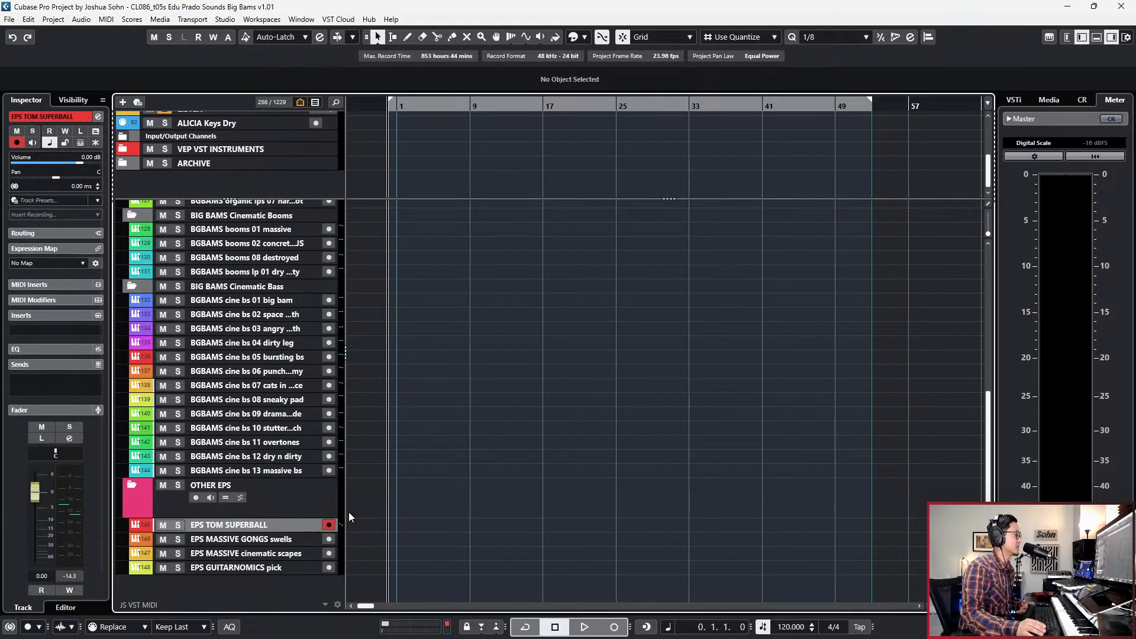
scroll(349, 513, up, 6)
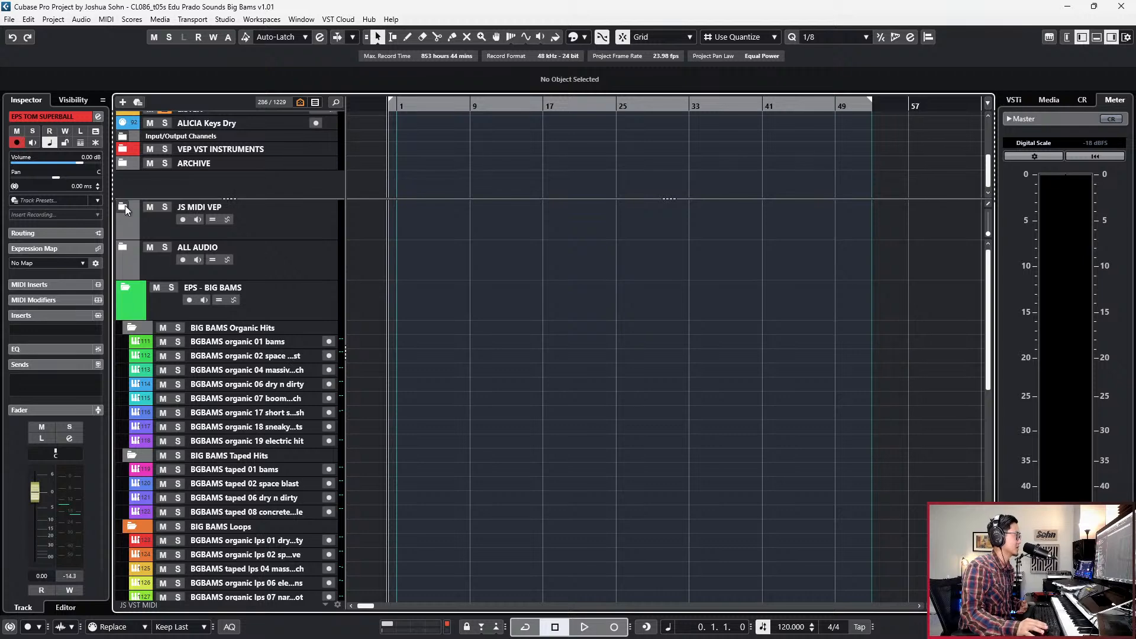
click(125, 207)
scroll(464, 394, down, 10)
scroll(438, 322, up, 10)
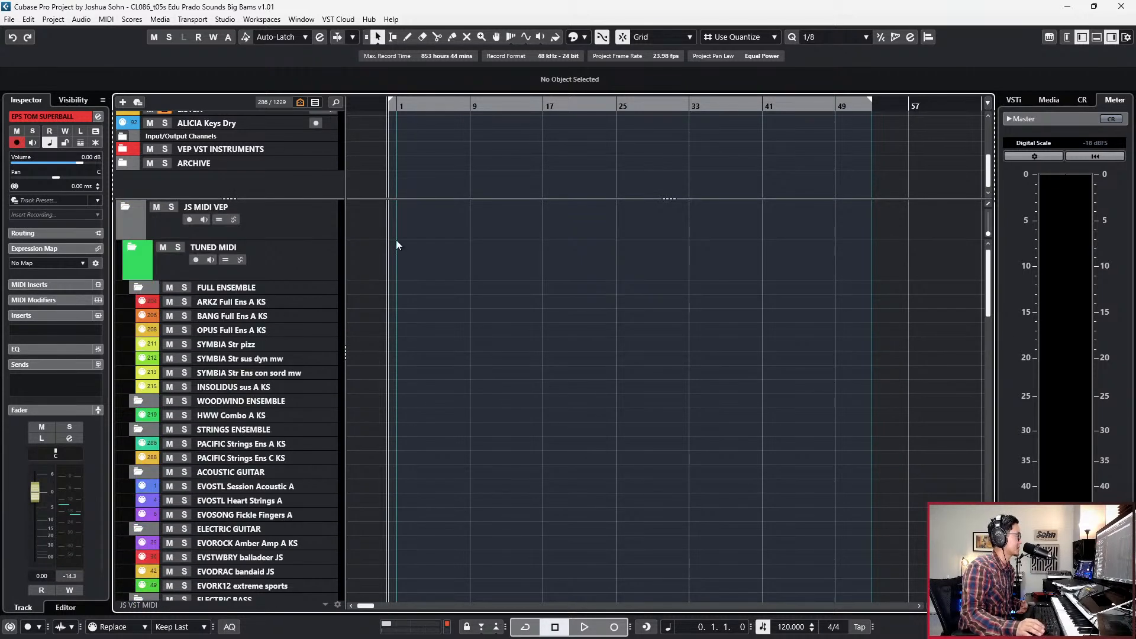
click(130, 206)
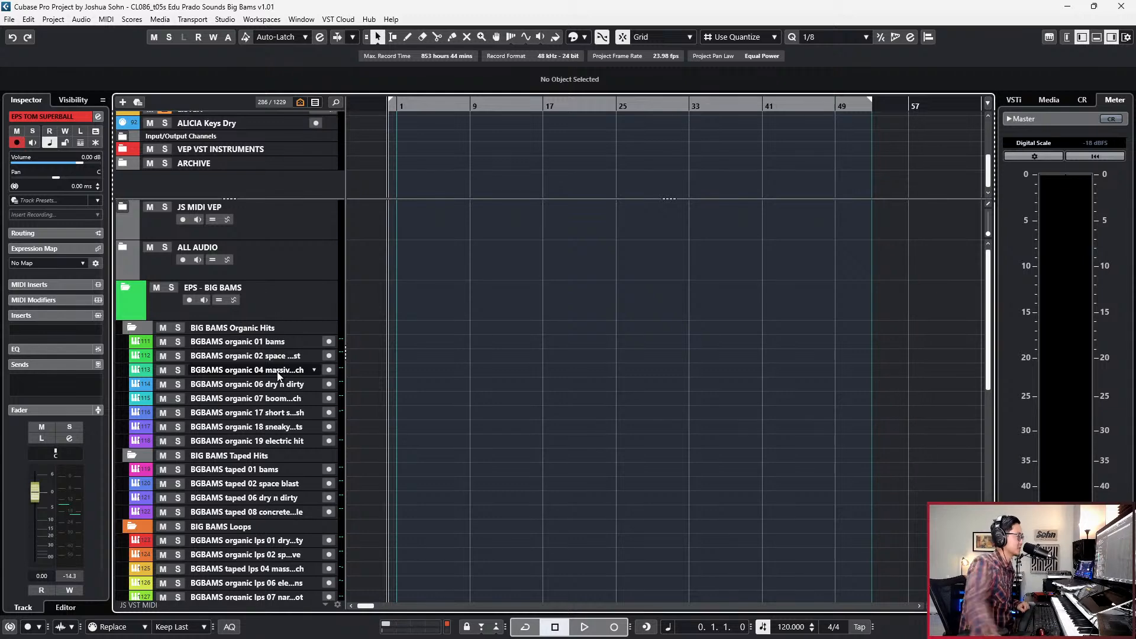
Audition the BGBAMS organic 01 bams, organic lps 01 dry n dirty and booms 01 massive tracks.
scroll(278, 347, down, 3)
scroll(278, 346, up, 3)
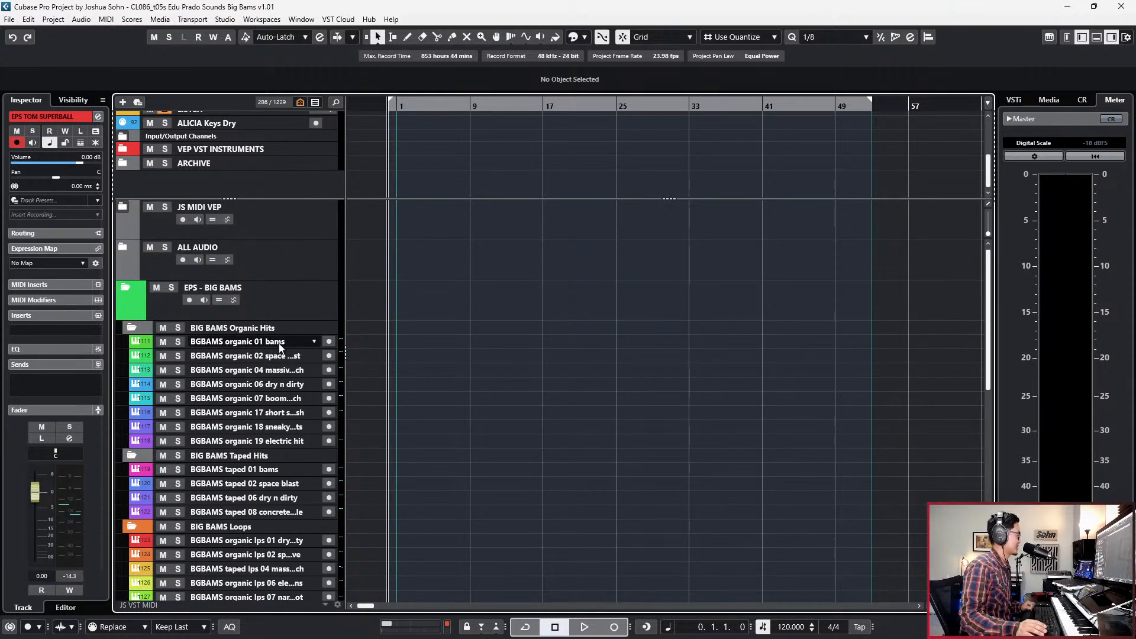
click(296, 342)
scroll(332, 409, down, 6)
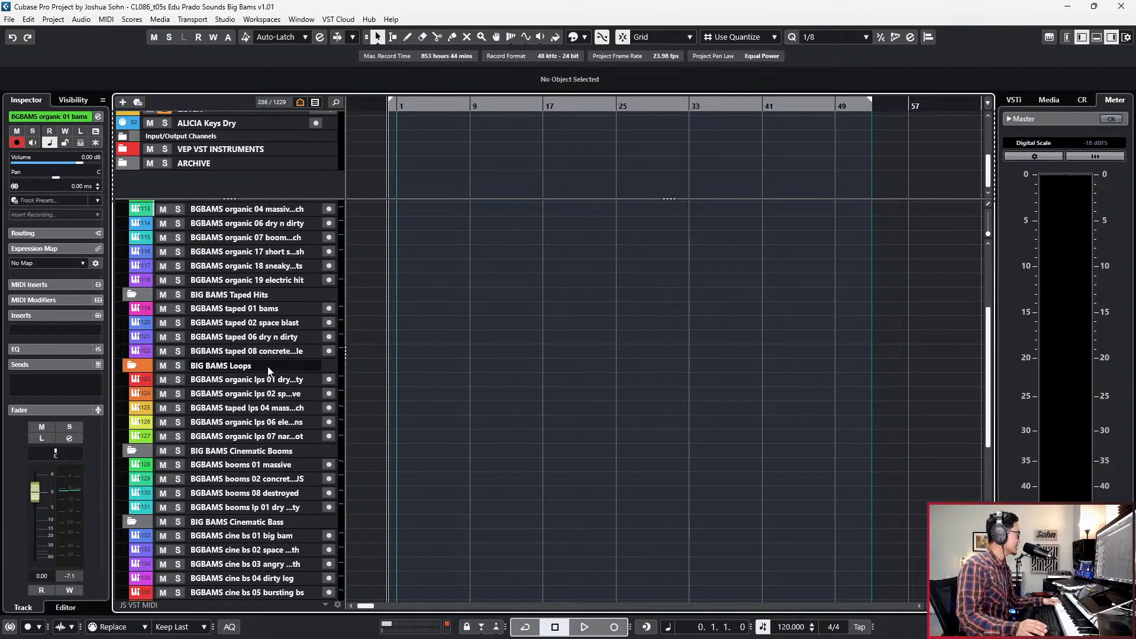
click(254, 379)
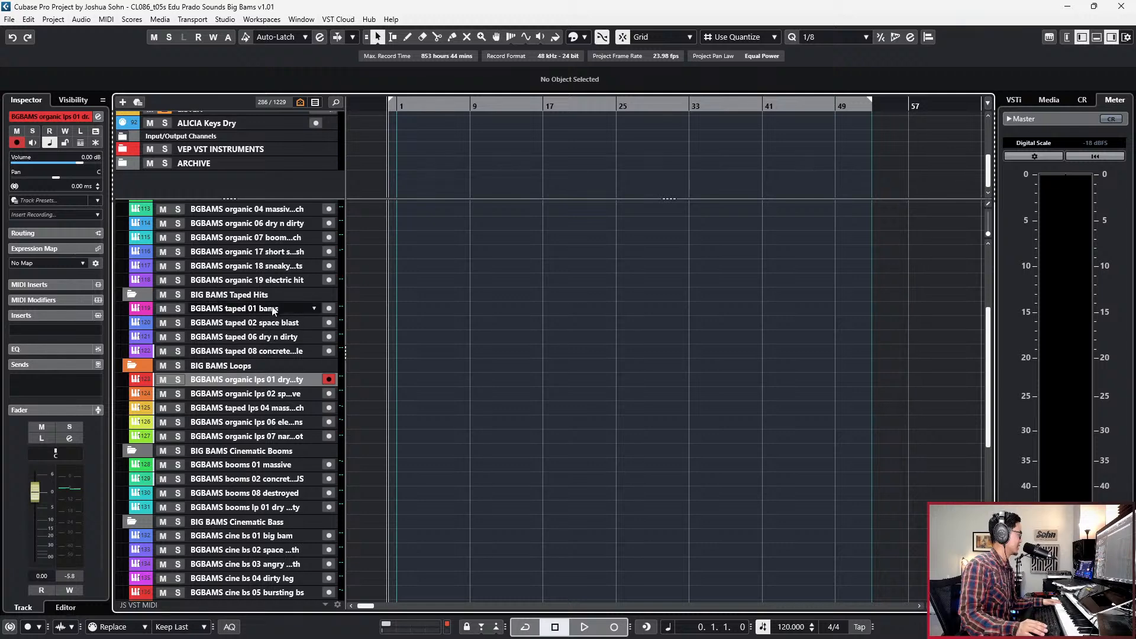
click(276, 465)
scroll(531, 443, down, 3)
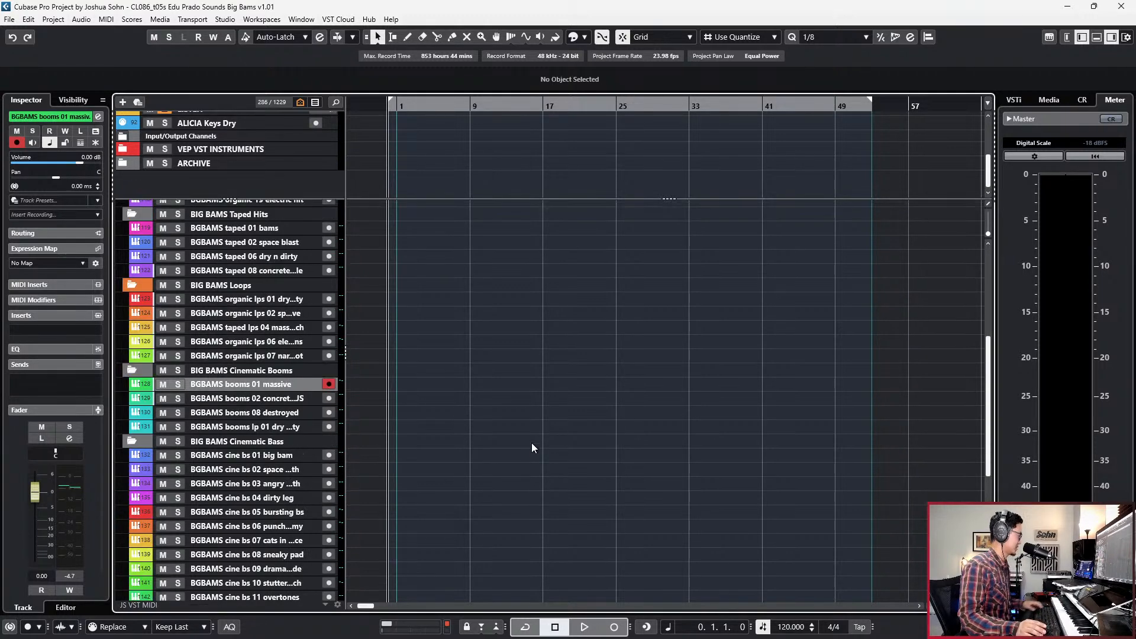
scroll(531, 443, down, 3)
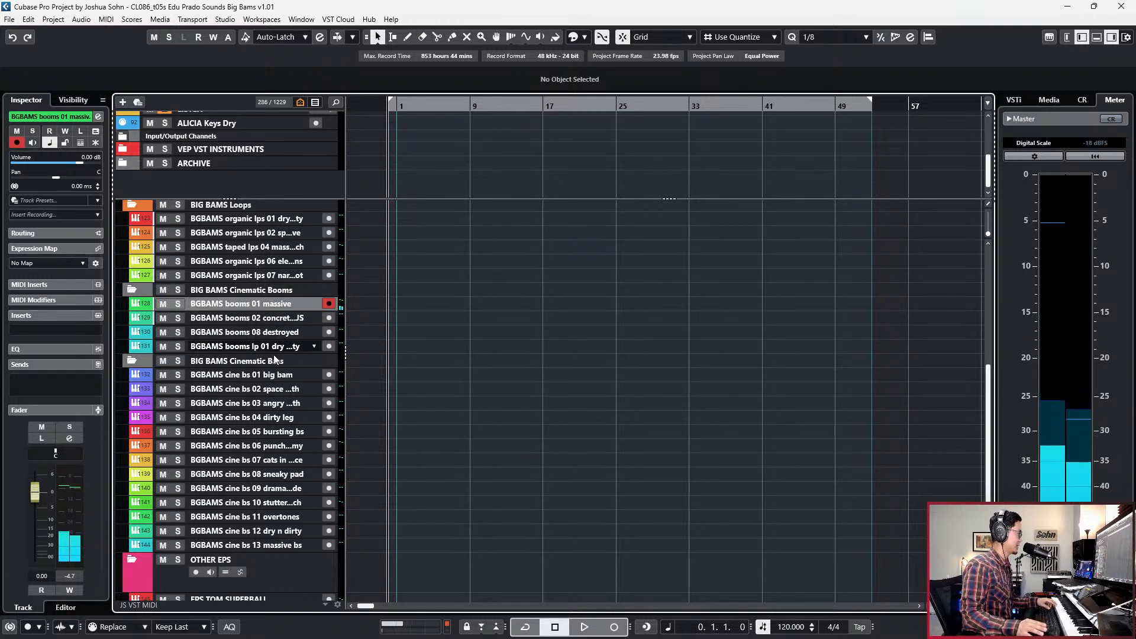
Audition the Cinematic Bass tracks 01 big bam and 02 space, and compare 03 angry synth with 04 dirty leg.
click(275, 375)
scroll(275, 379, down, 3)
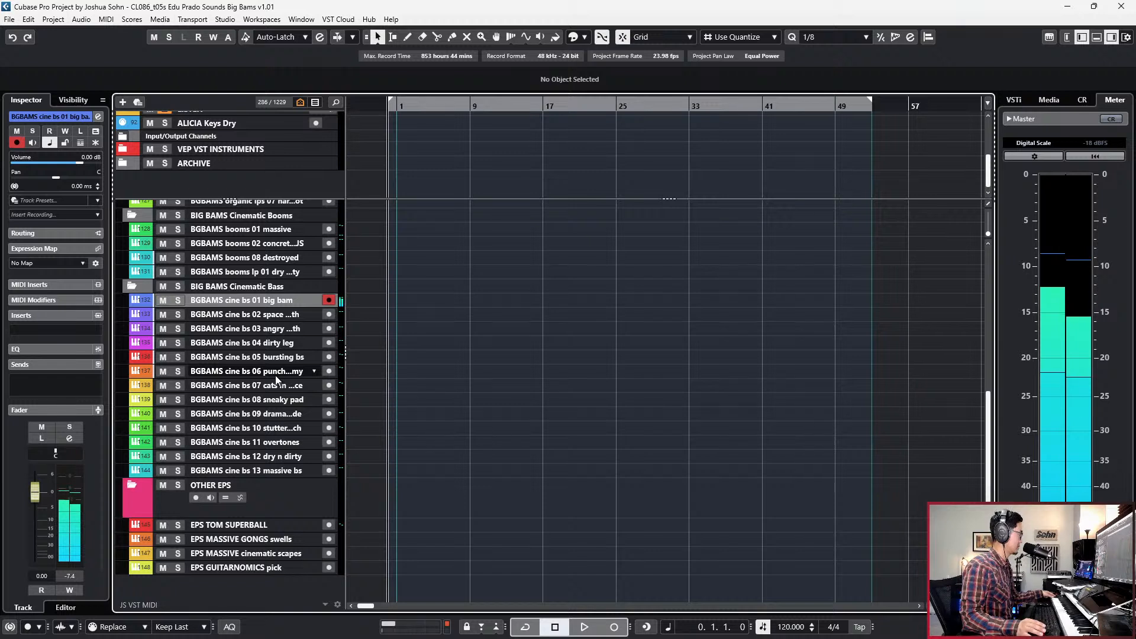
click(293, 317)
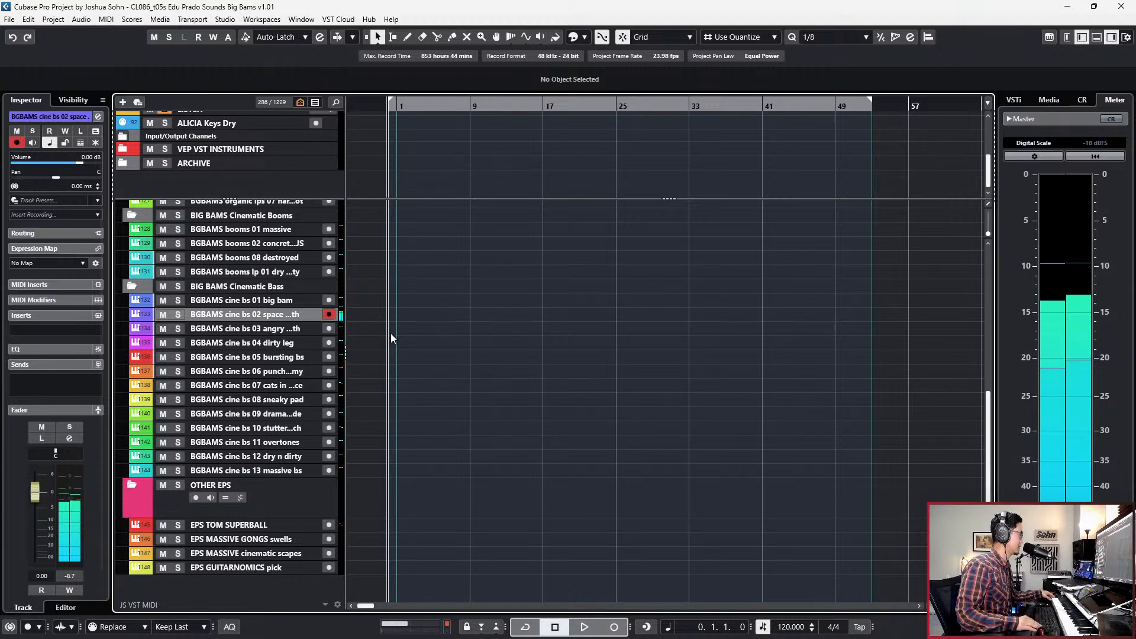
key(Down)
key(Down)
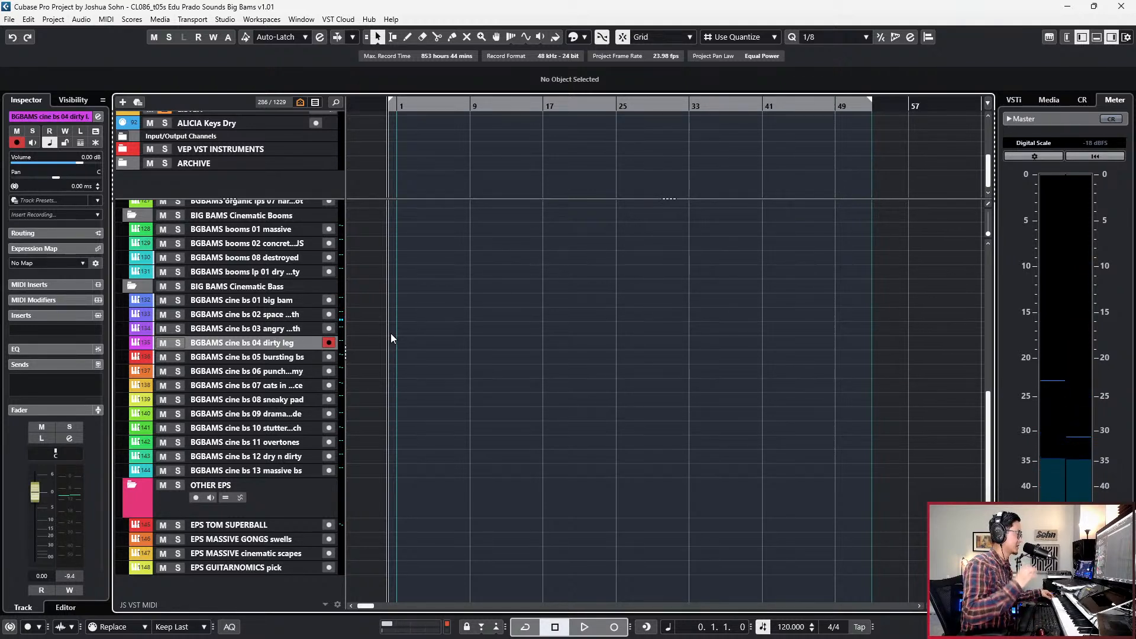
key(Up)
key(Down)
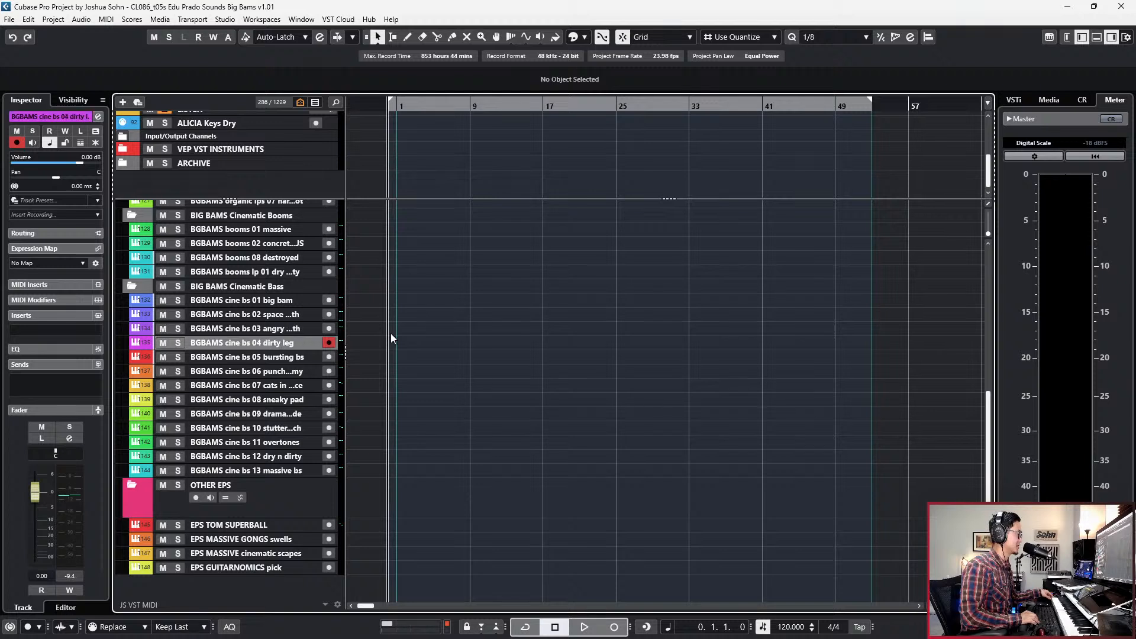
key(Up)
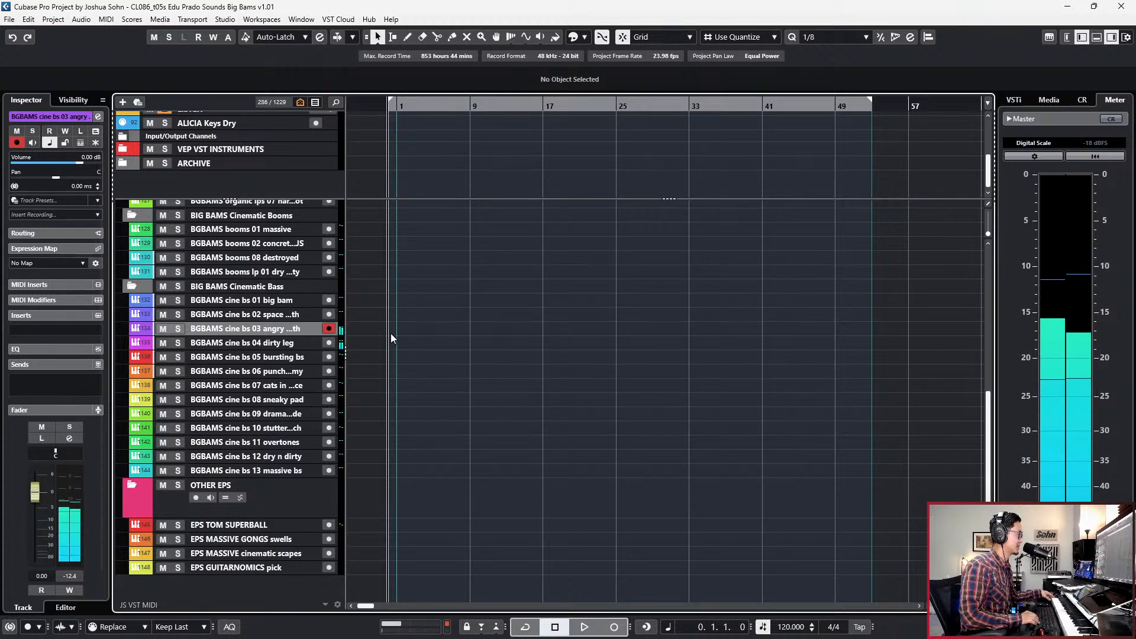
Audition the Cinematic Bass tracks 05 bursting bs, 06 punchy and 07 cats in space in sequence.
key(Down)
key(Down)
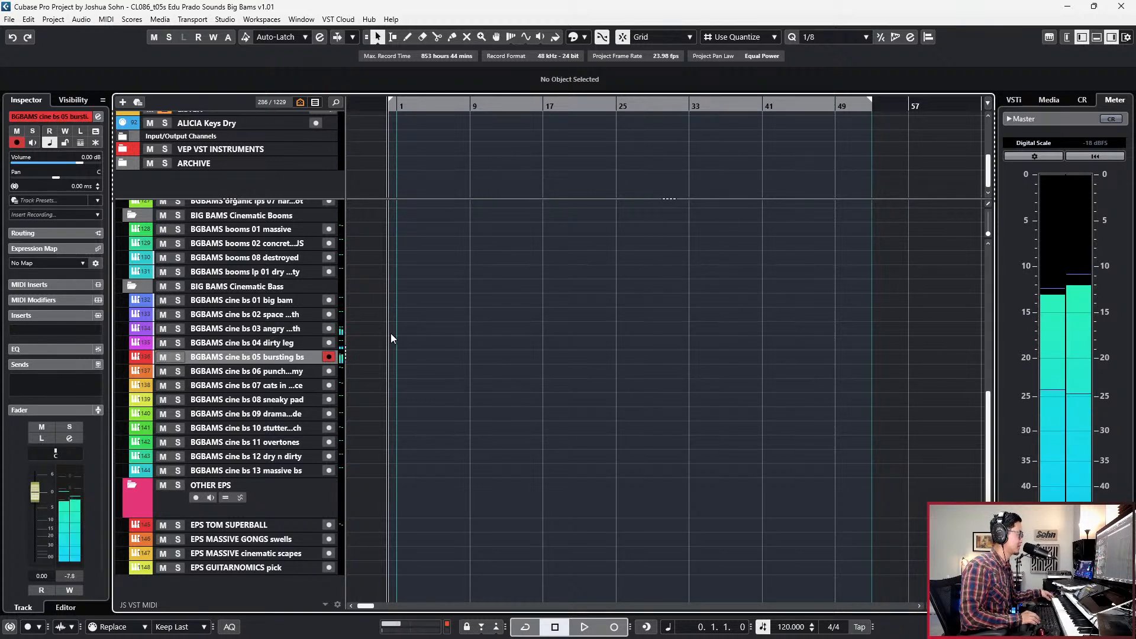
key(Down)
key(Down)
key(Down)
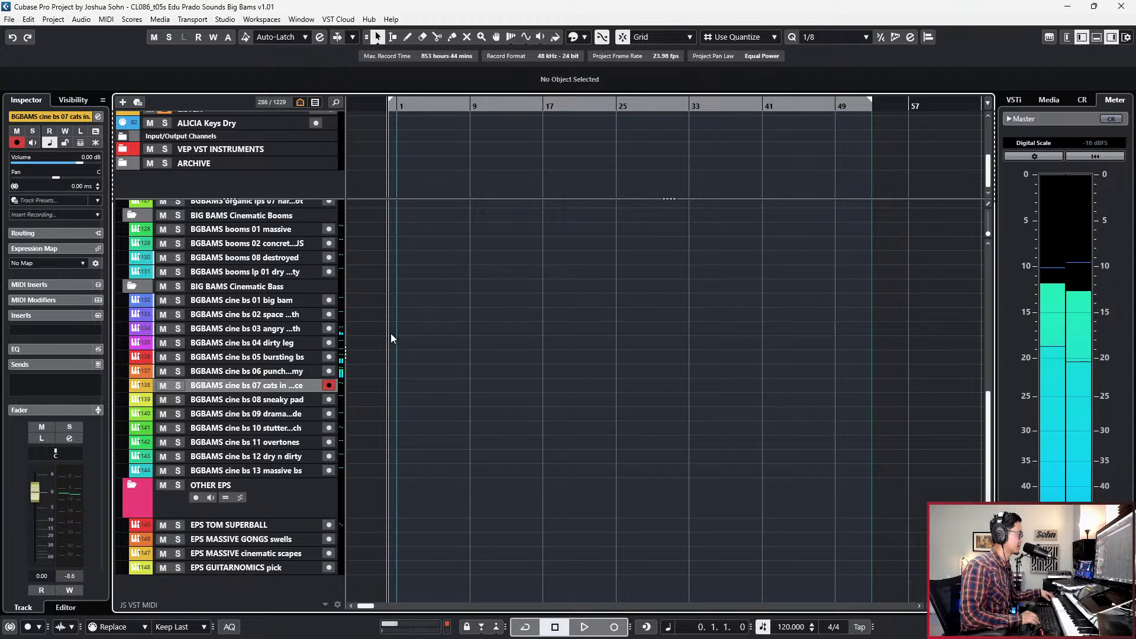
Audition the remaining Cinematic Bass tracks in sequence, from 08 sneaky pad through 13 massive bs.
key(Down)
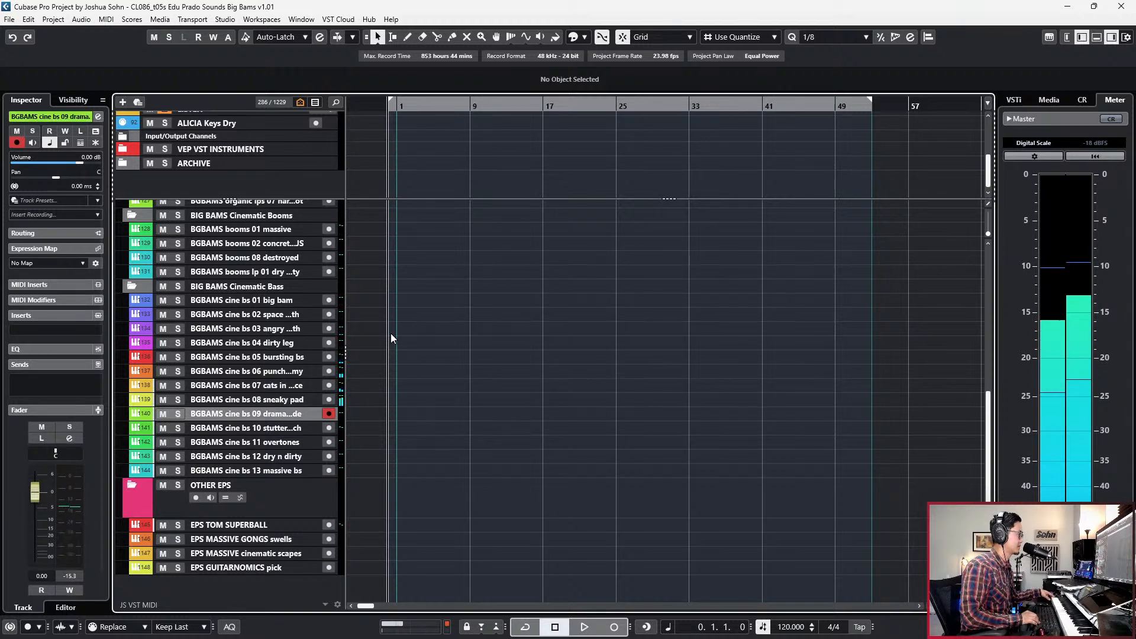
key(Down)
key(Down)
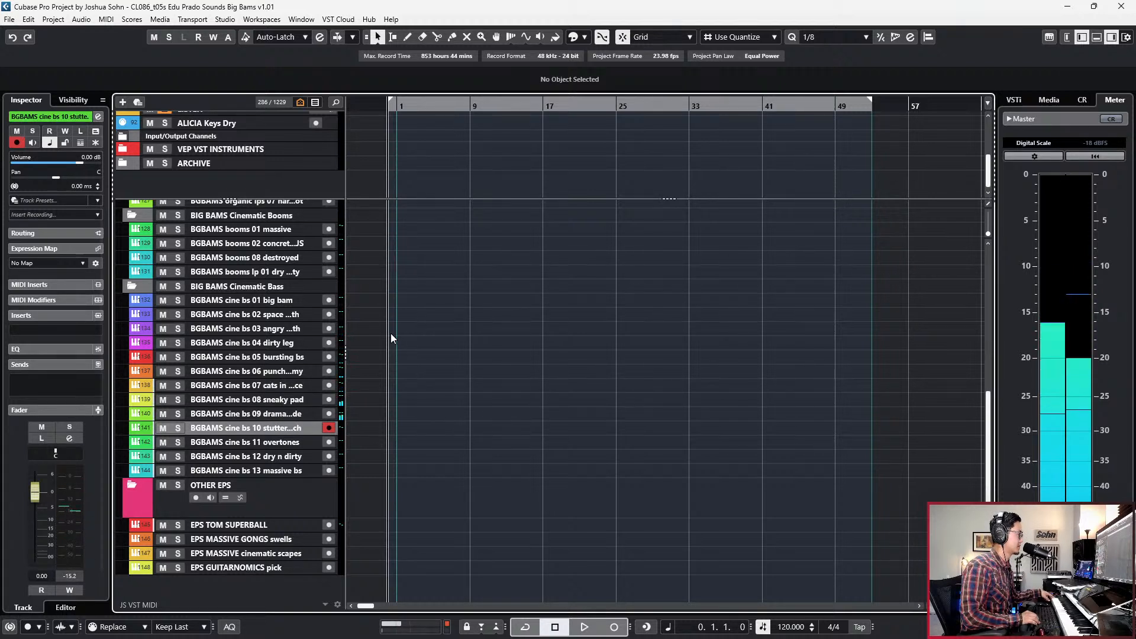
key(Down)
key(Down)
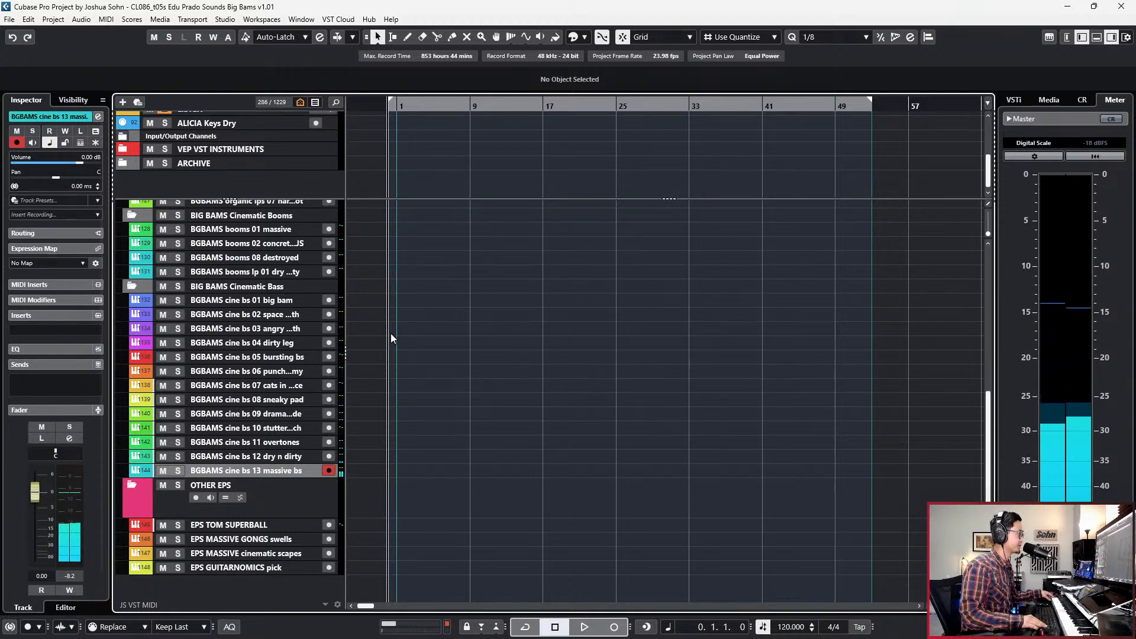
key(h)
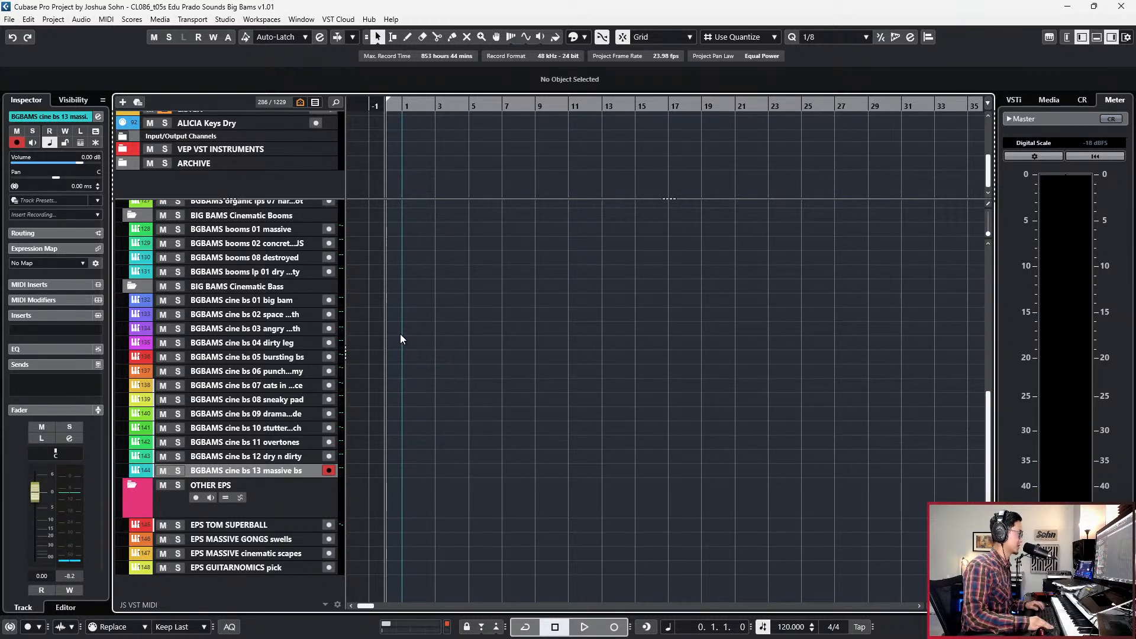
Capture a performance on the BGBAMS cine bs 13 massive bs track and fit its C1 note to span bars 1 to 3.
key(space)
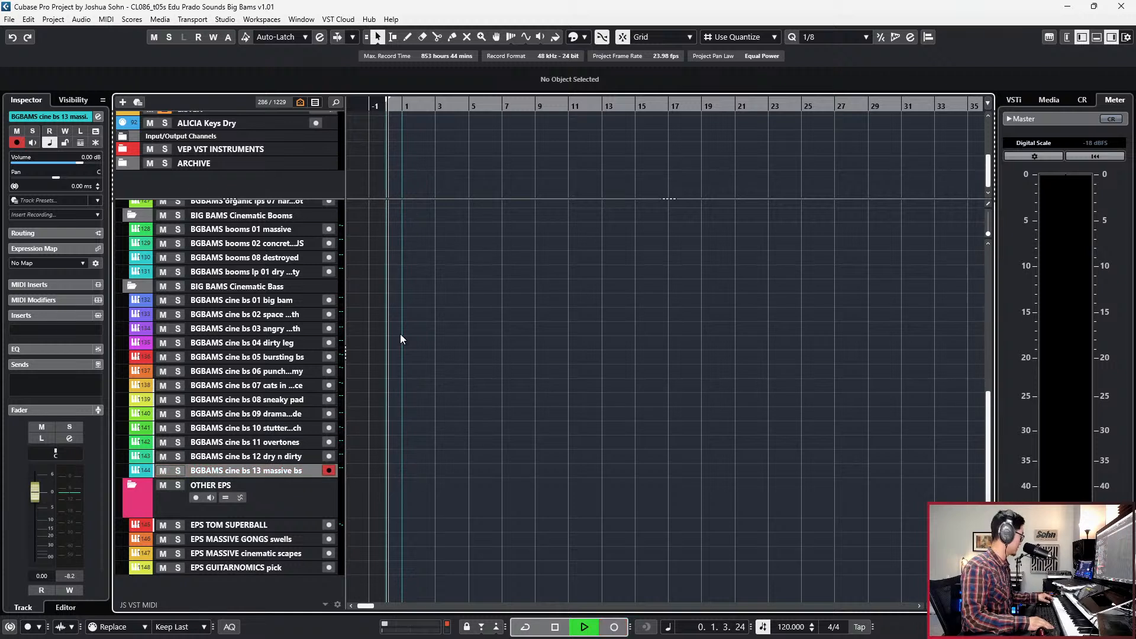
key(space)
key(space)
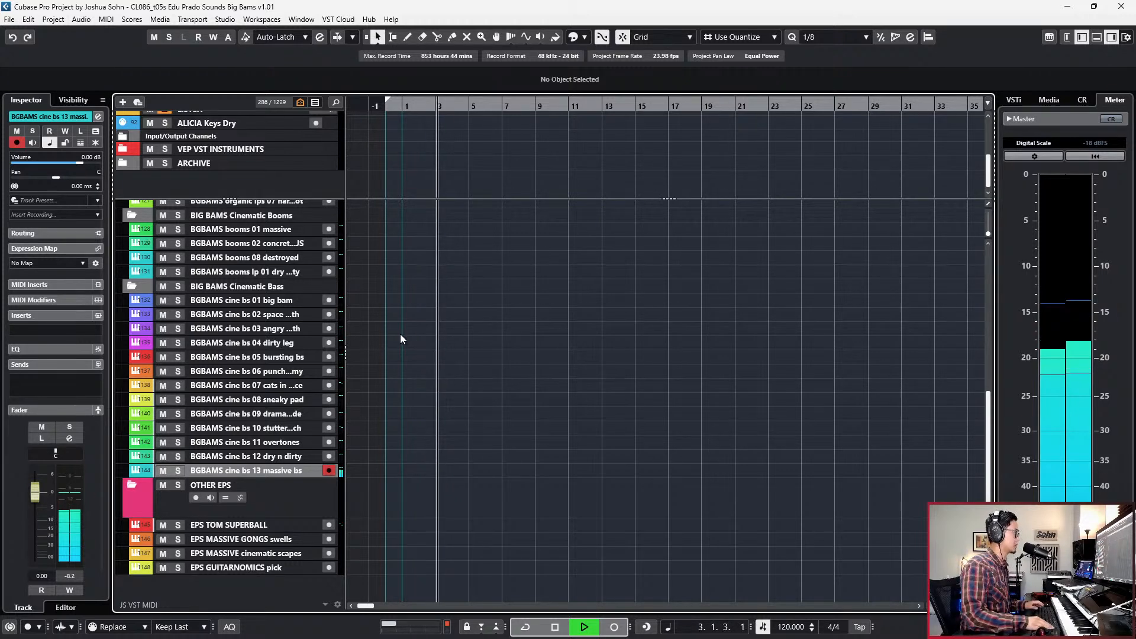
key(shift+KP_Multiply)
key(space)
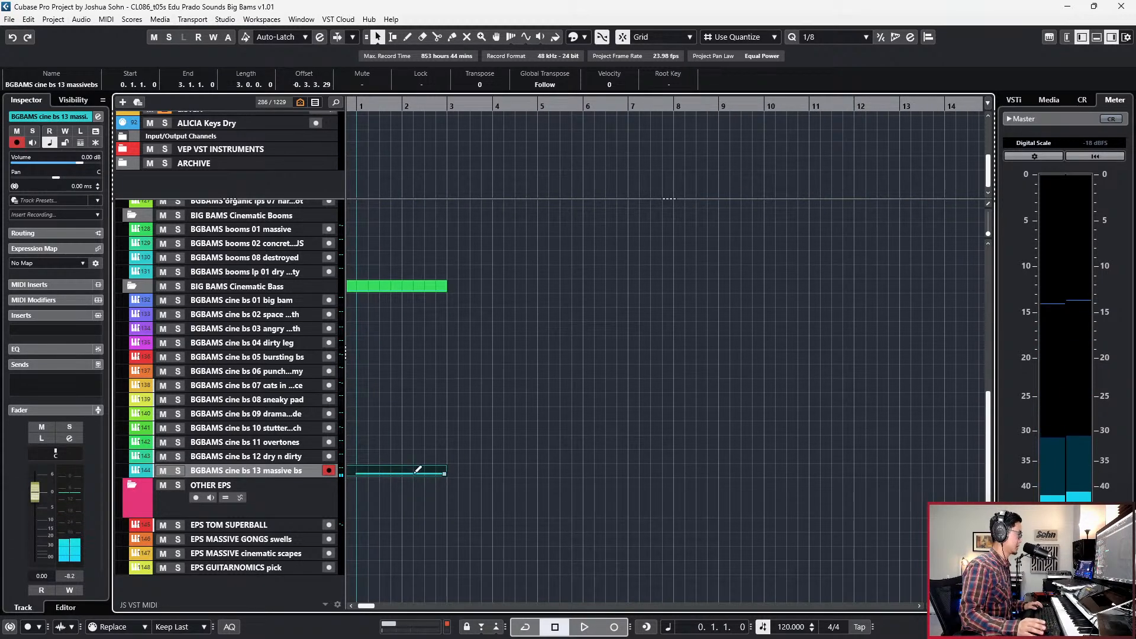
double_click(414, 473)
click(396, 391)
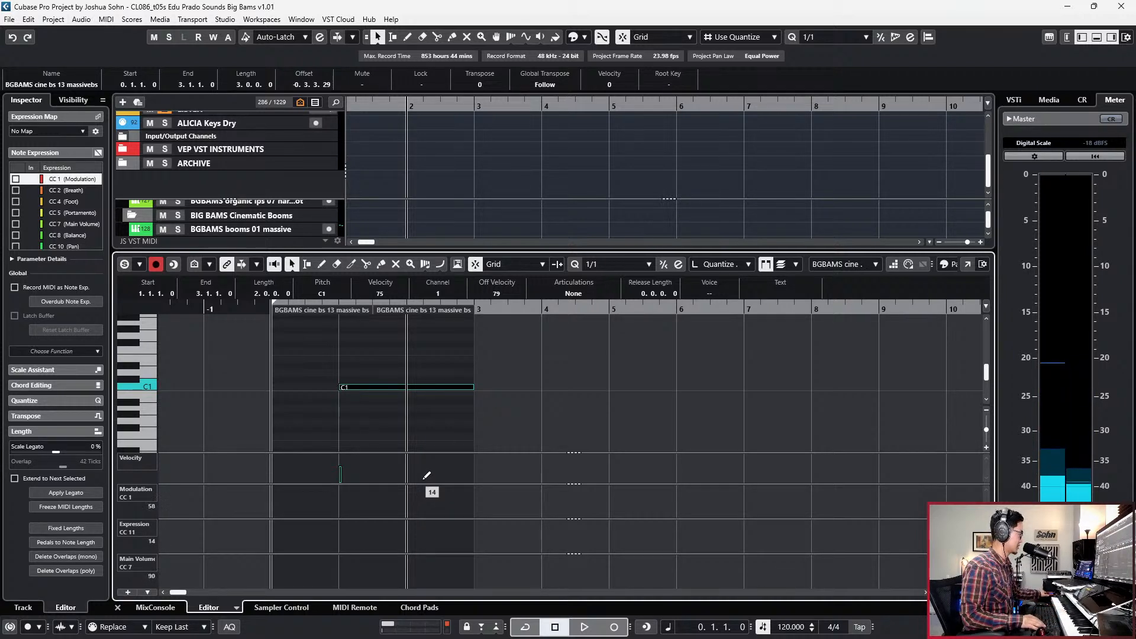
Record CC 1 modulation movement over the C1 bass note in the cine bs 13 massive bs part.
key(KP_Multiply)
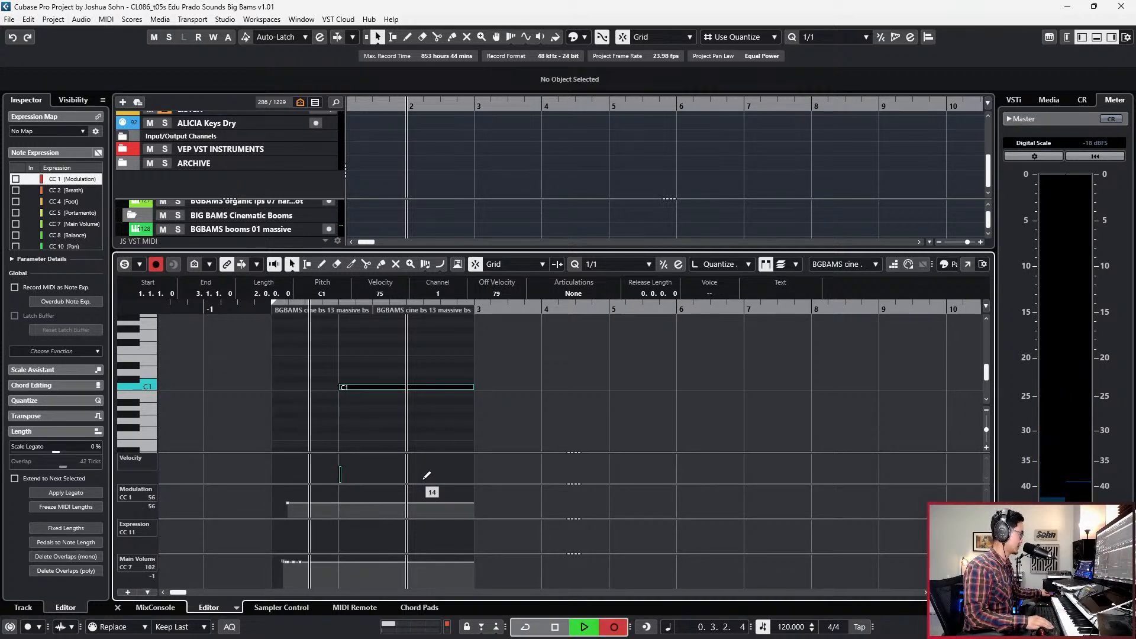
key(space)
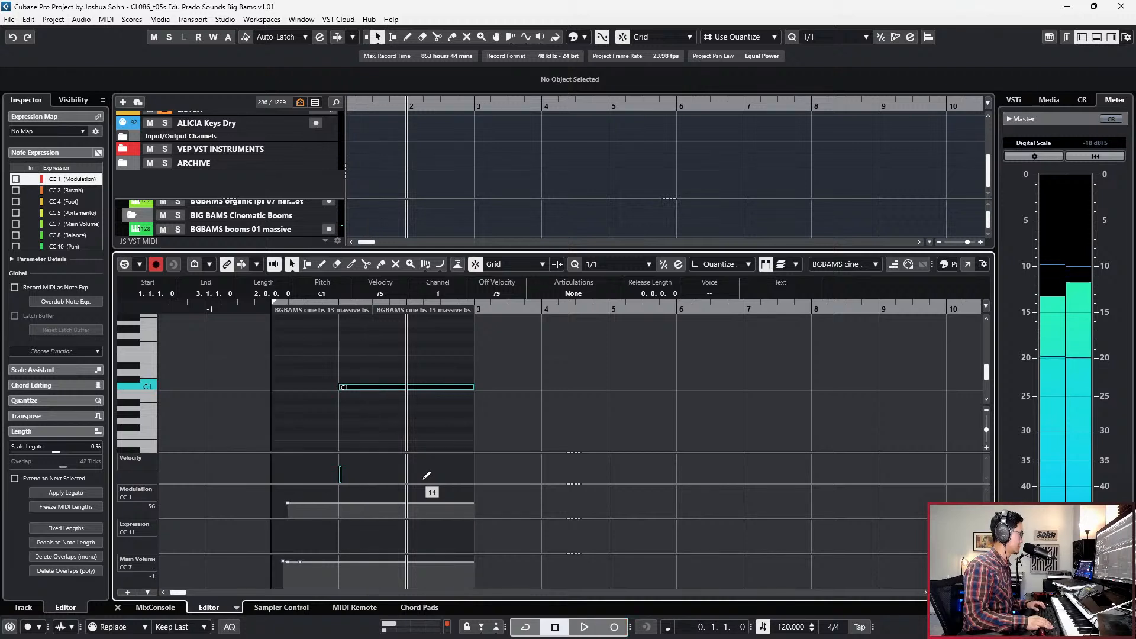
key(space)
key(KP_Multiply)
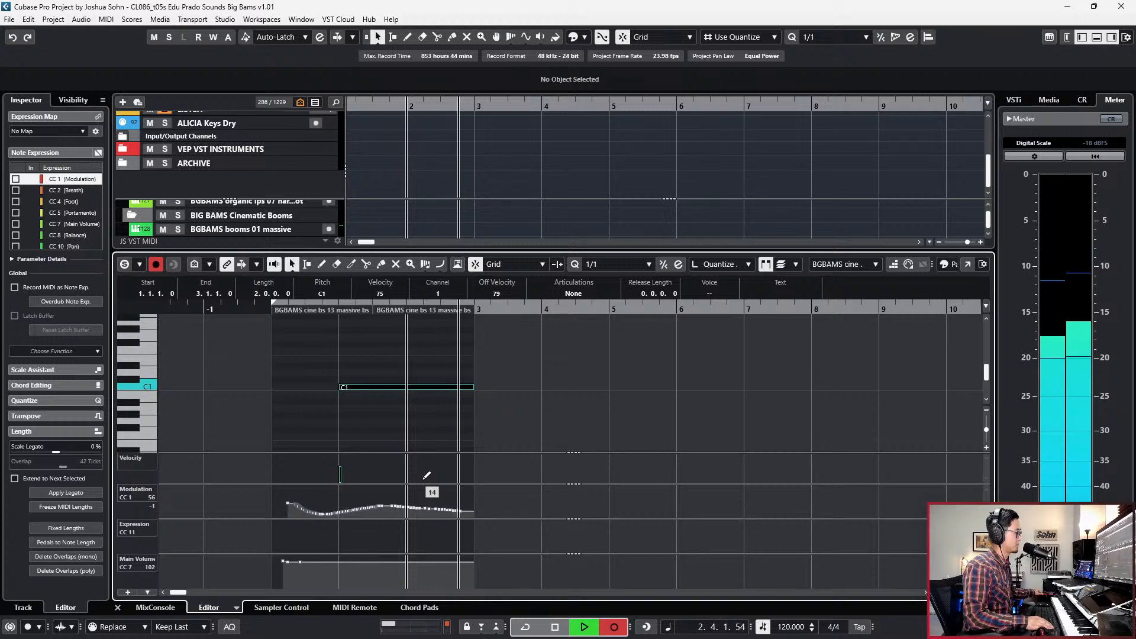
key(space)
key(Return)
Activate Split MIDI Controllers and split the cine bs 13 massive bs part at bar 1.
scroll(424, 416, down, 2)
scroll(424, 417, left, 2)
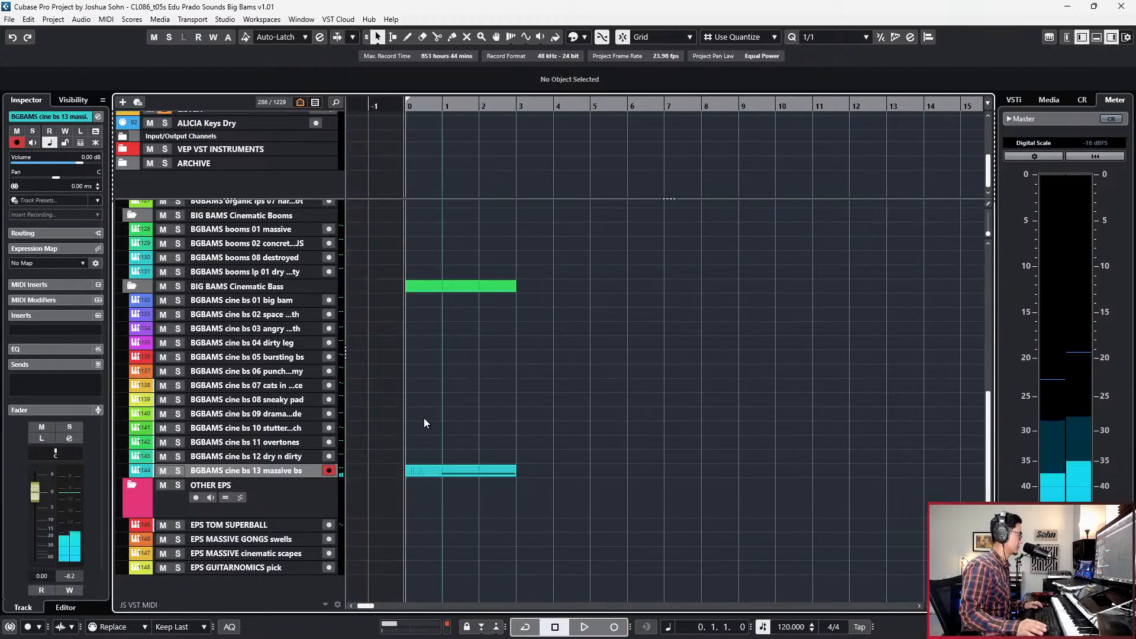
key(ctrl+alt+s)
alt+click(450, 469)
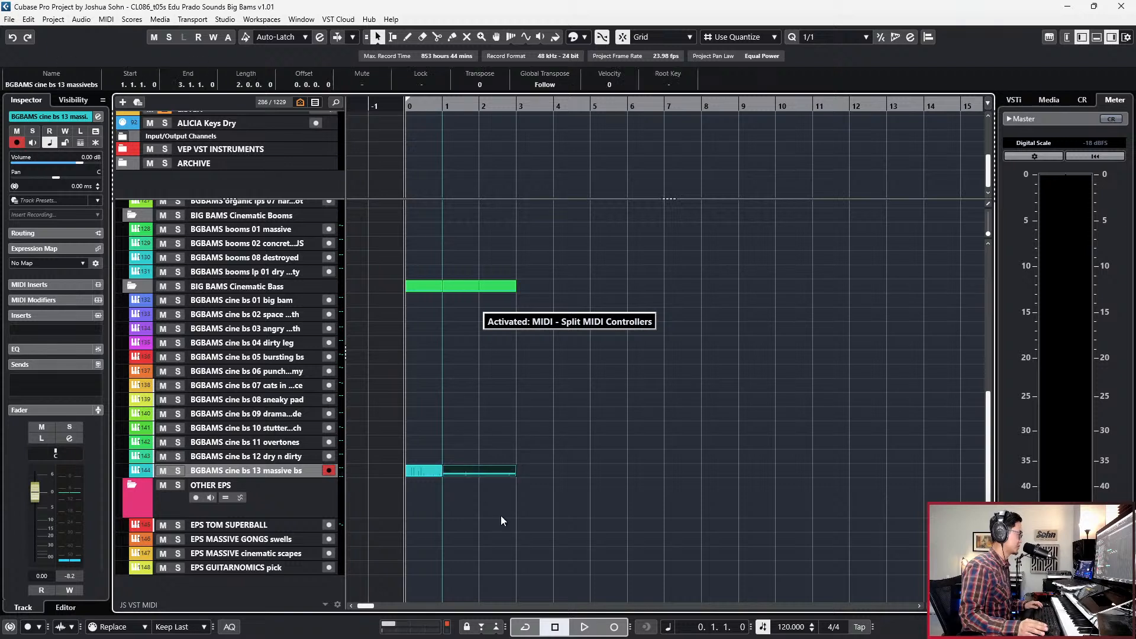
Duplicate the two-bar bass part three times so the pattern runs to bar 9.
key(ctrl+d)
key(ctrl+d)
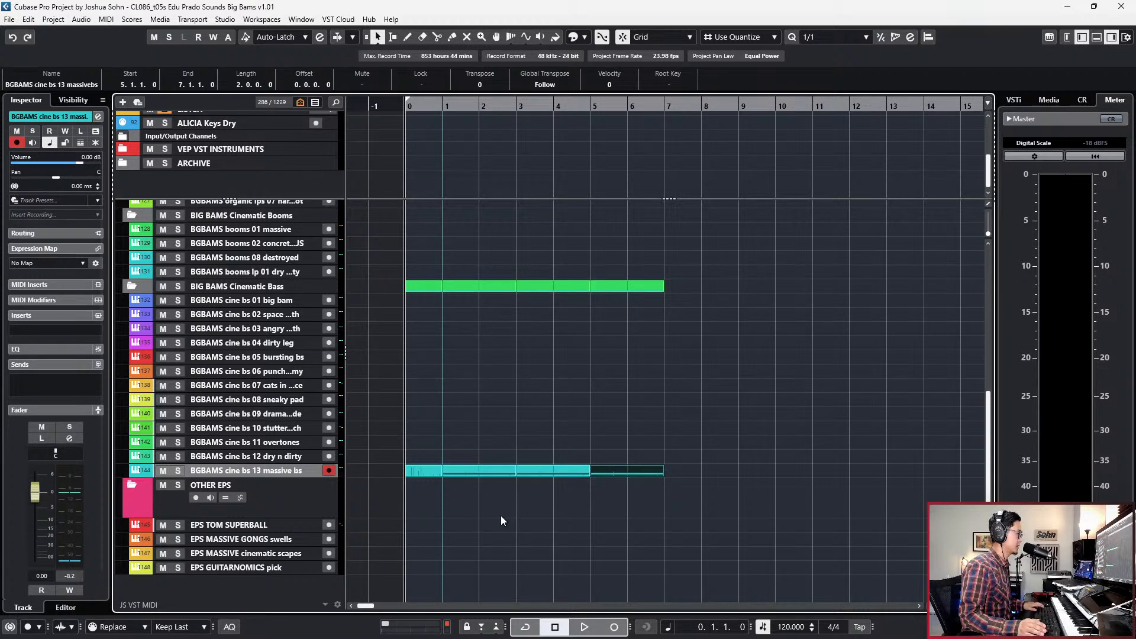
key(ctrl+d)
drag(521, 428, 749, 536)
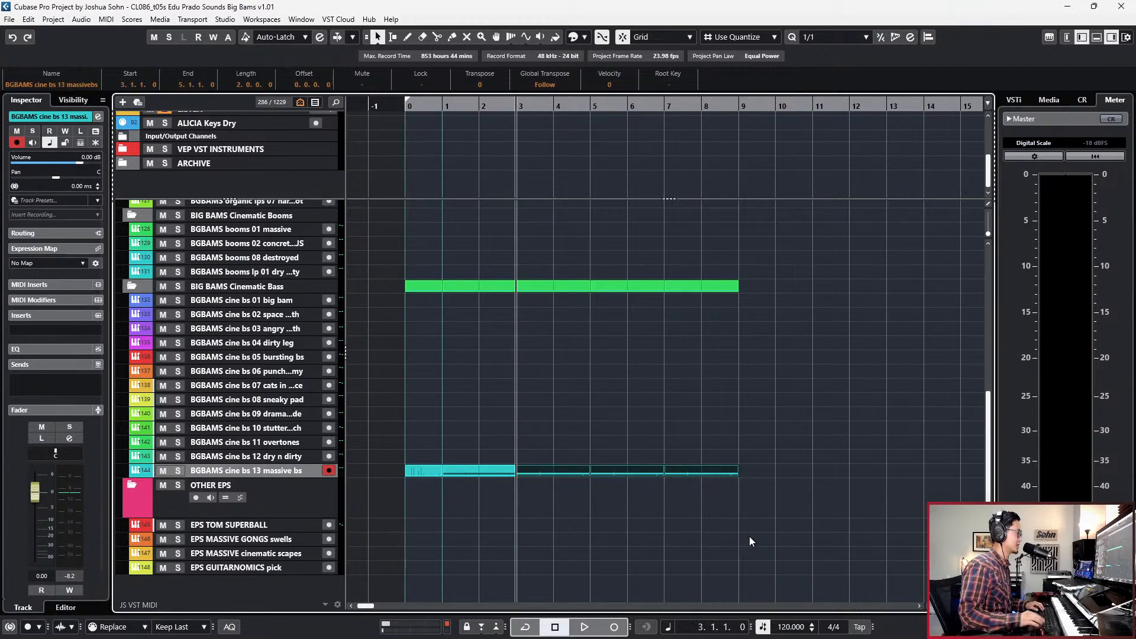
key(KP_Subtract)
key(KP_Subtract)
key(g)
key(g)
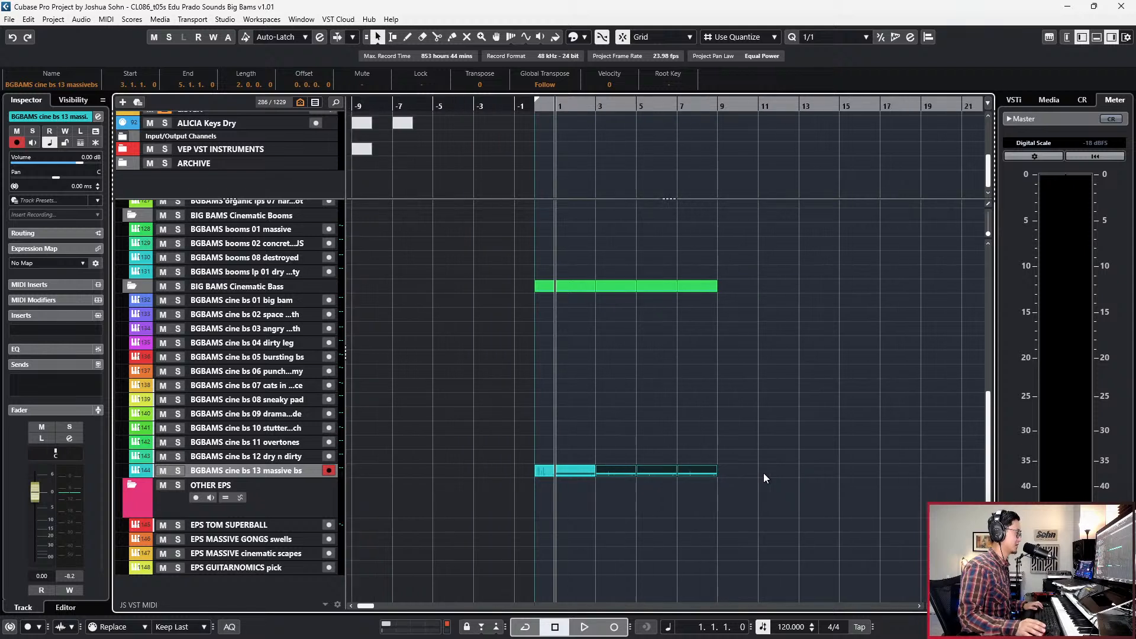
scroll(730, 464, right, 3)
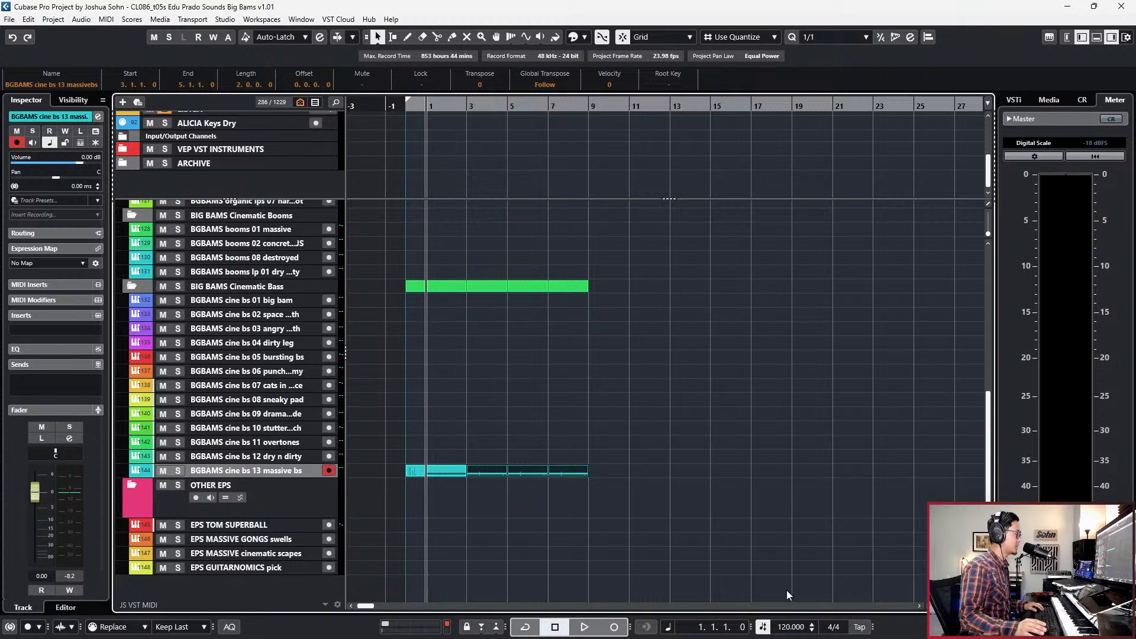
Set the Time Warp tool to Warp Grid (musical events follow) and return to the Object Selection tool.
scroll(414, 124, up, 5)
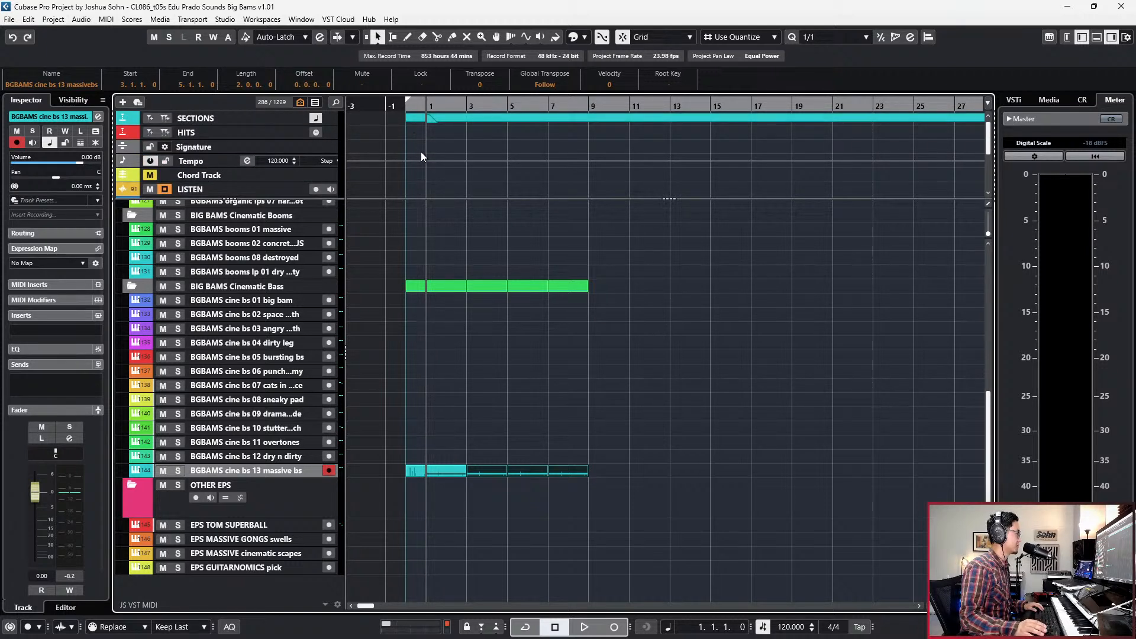
click(510, 38)
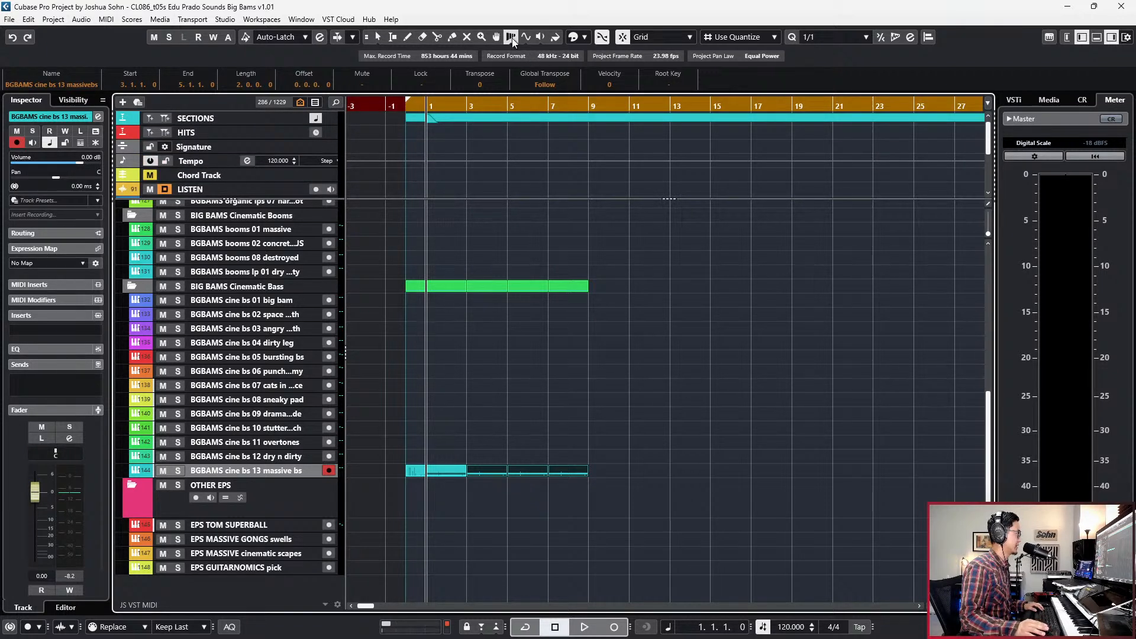
click(512, 38)
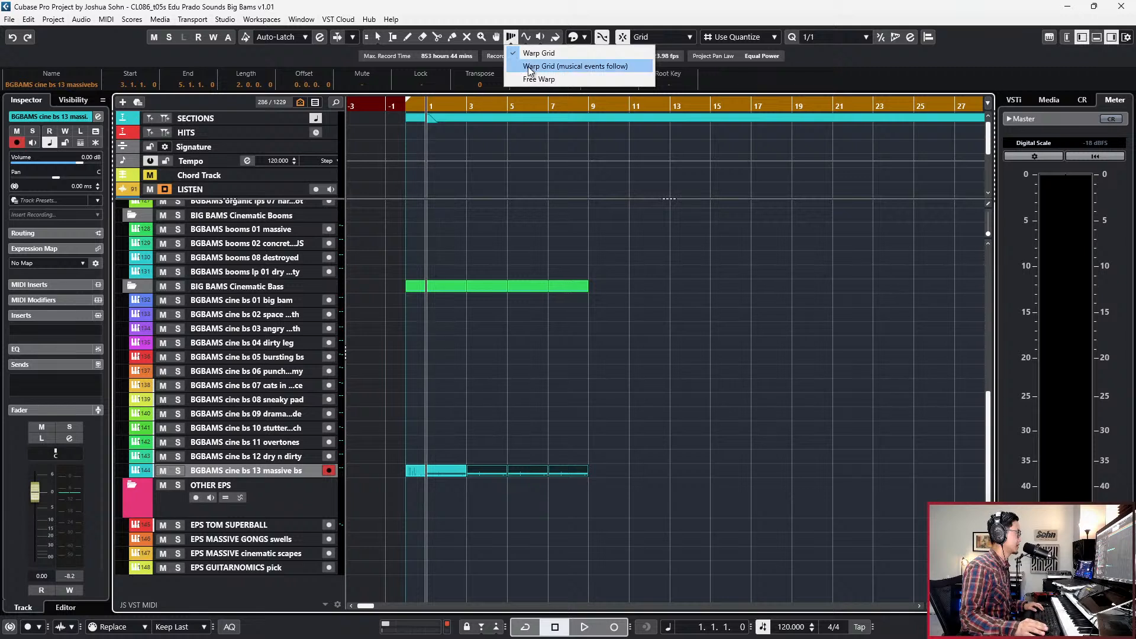
click(574, 65)
key(1)
Set the tempo event at bar 0 to 114 BPM while playing back the bass pattern.
drag(439, 170, 366, 137)
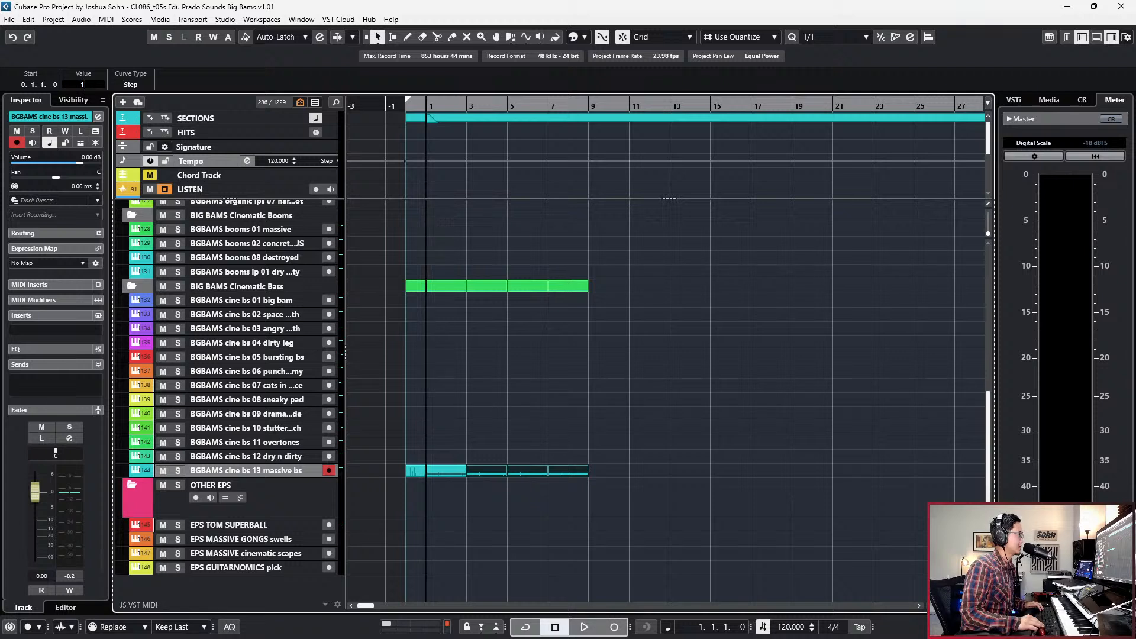
scroll(94, 80, down, 6)
key(space)
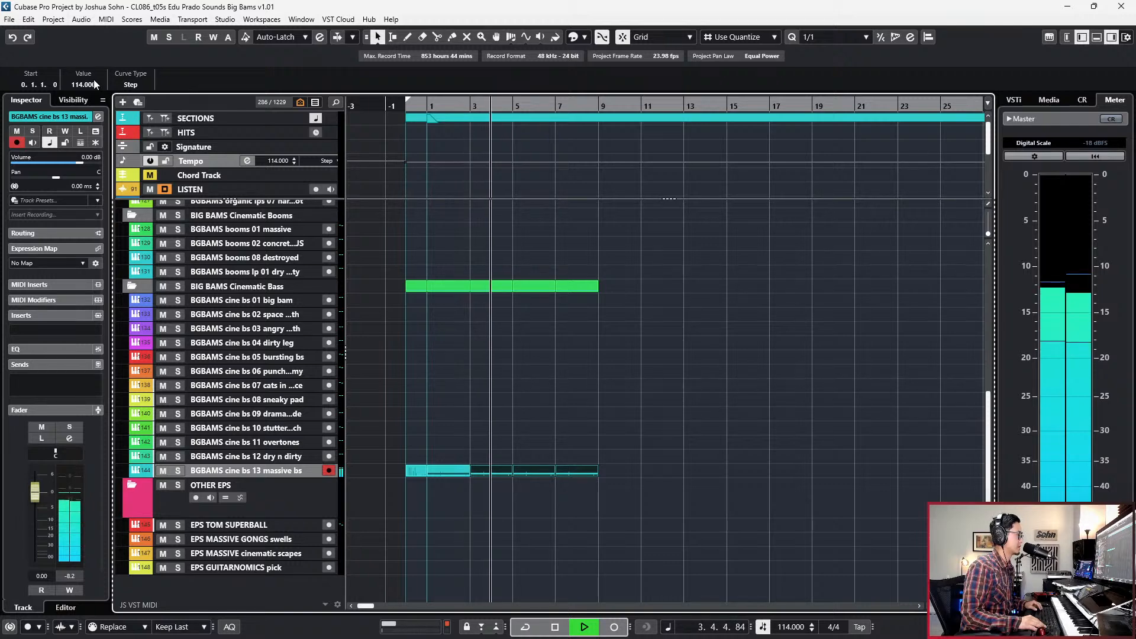
key(space)
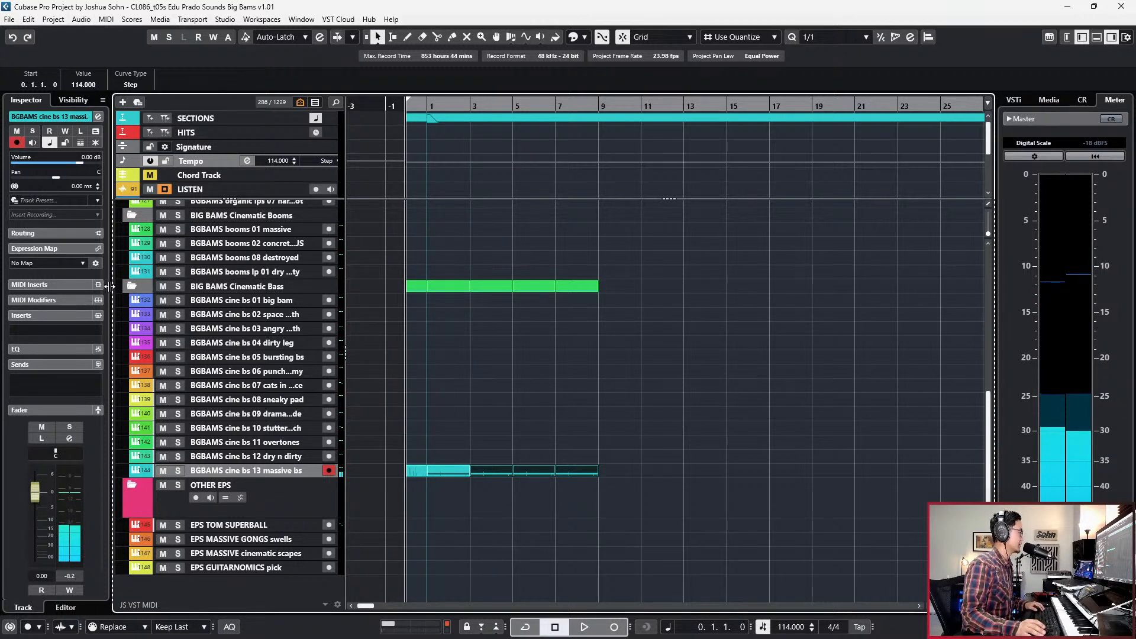
Audition BGBAMS booms 01 massive, and try booms 02 concrete jungle against the bass pattern.
scroll(253, 288, up, 3)
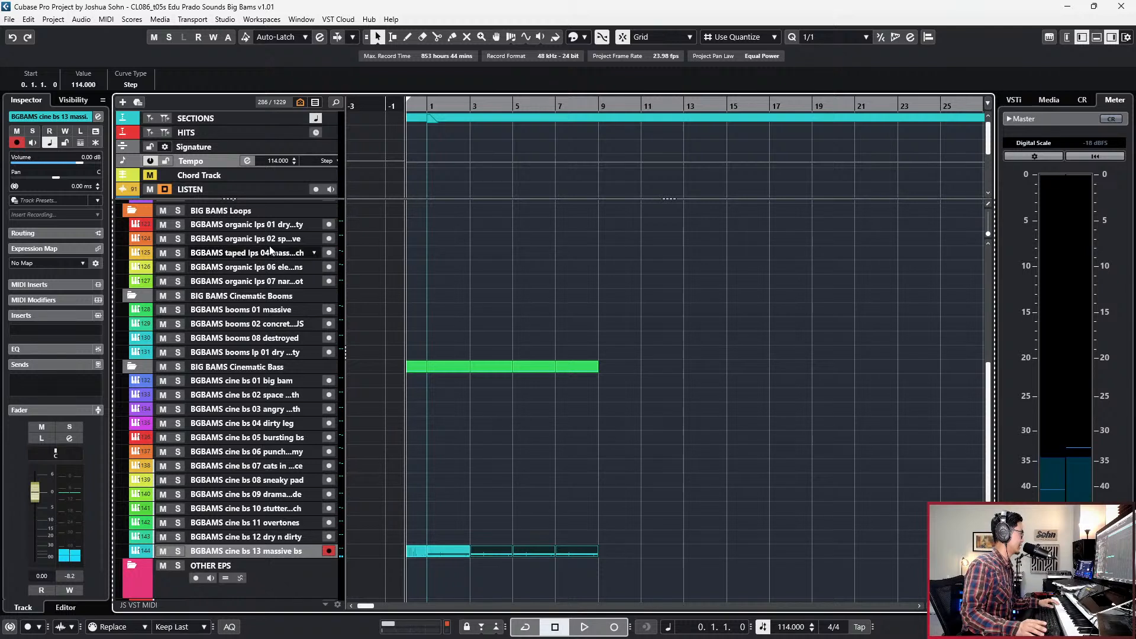
click(268, 311)
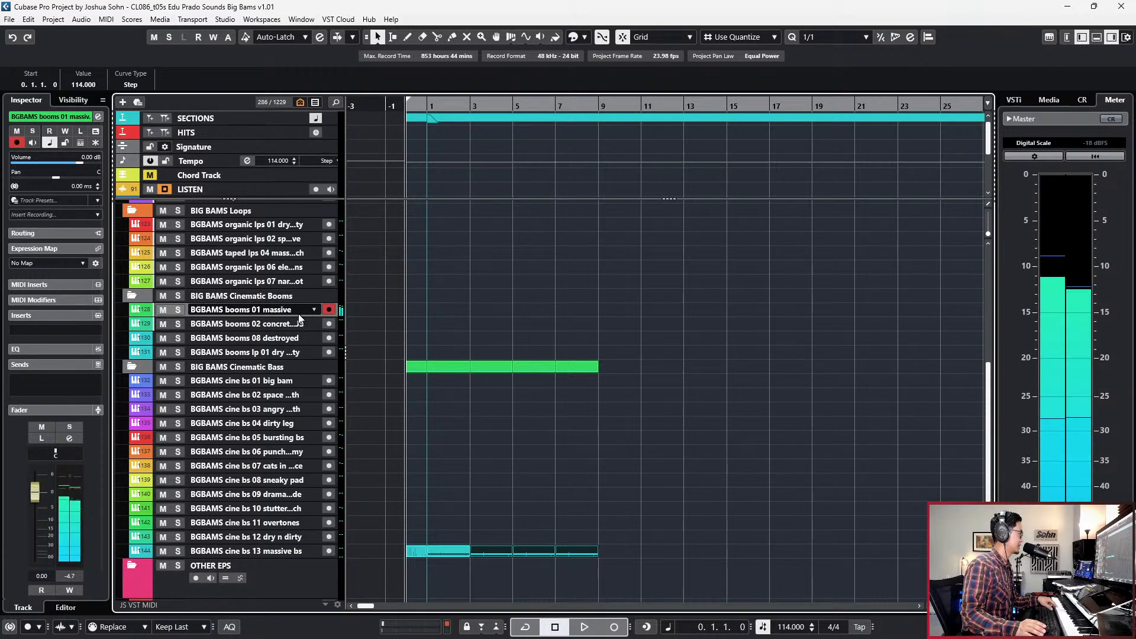
click(284, 323)
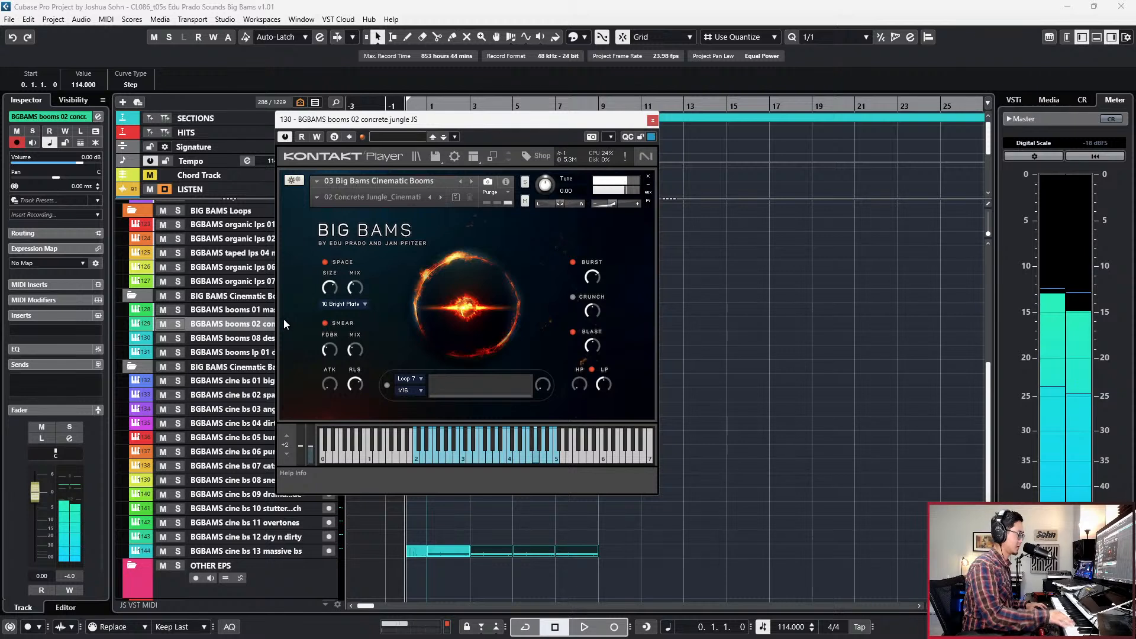
key(space)
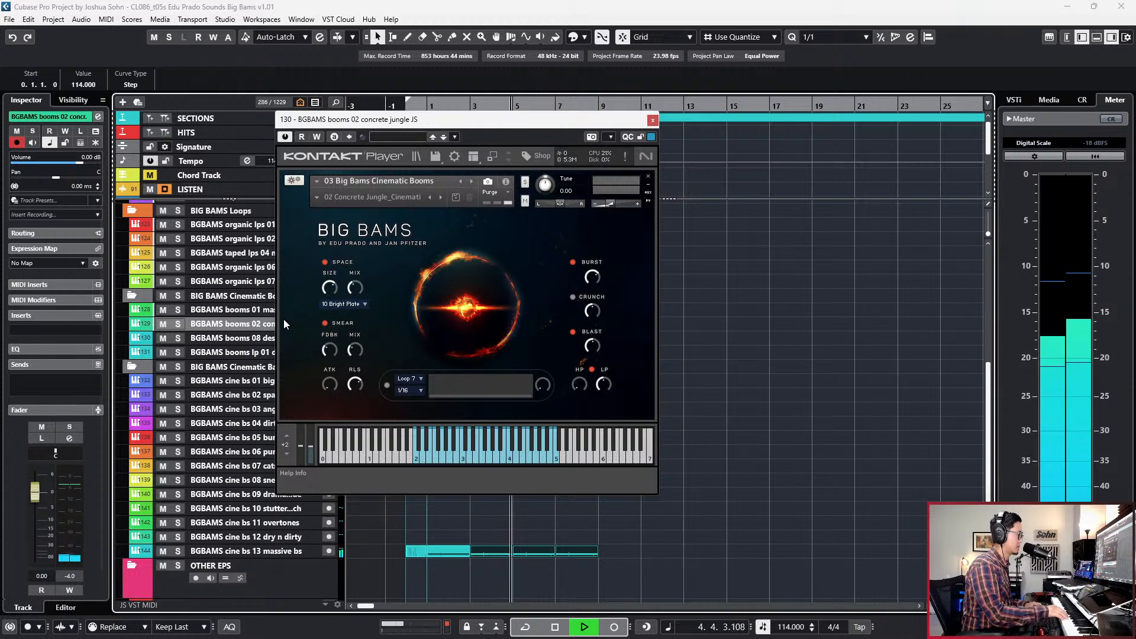
key(space)
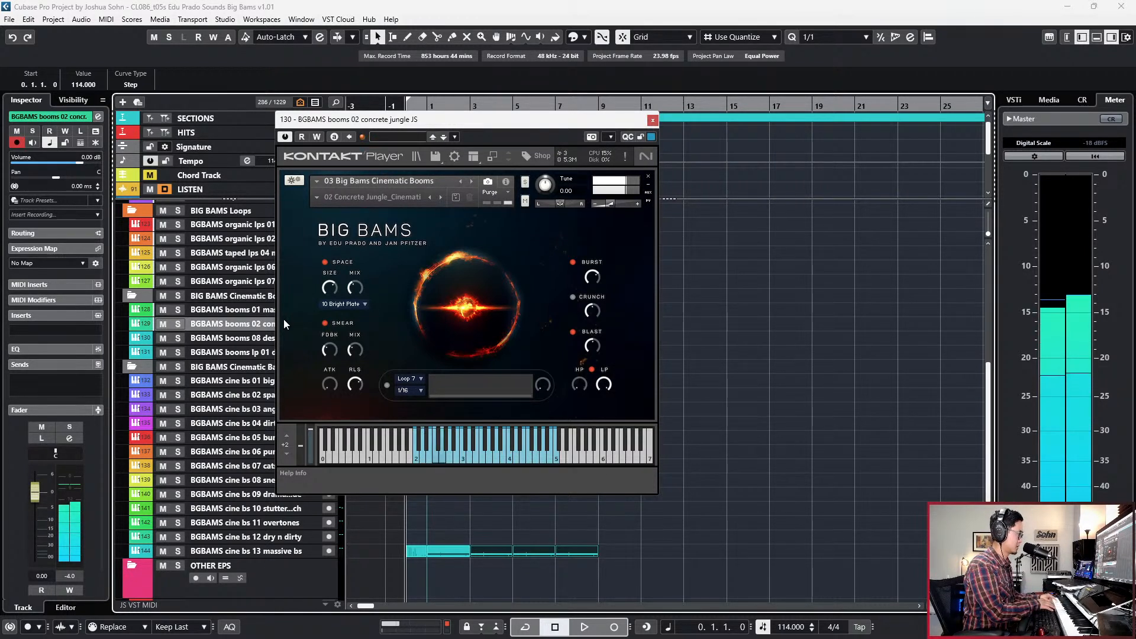
Record a boom performance from bar 3 to bar 9 on the booms 02 concrete jungle track and close its instrument window.
key(space)
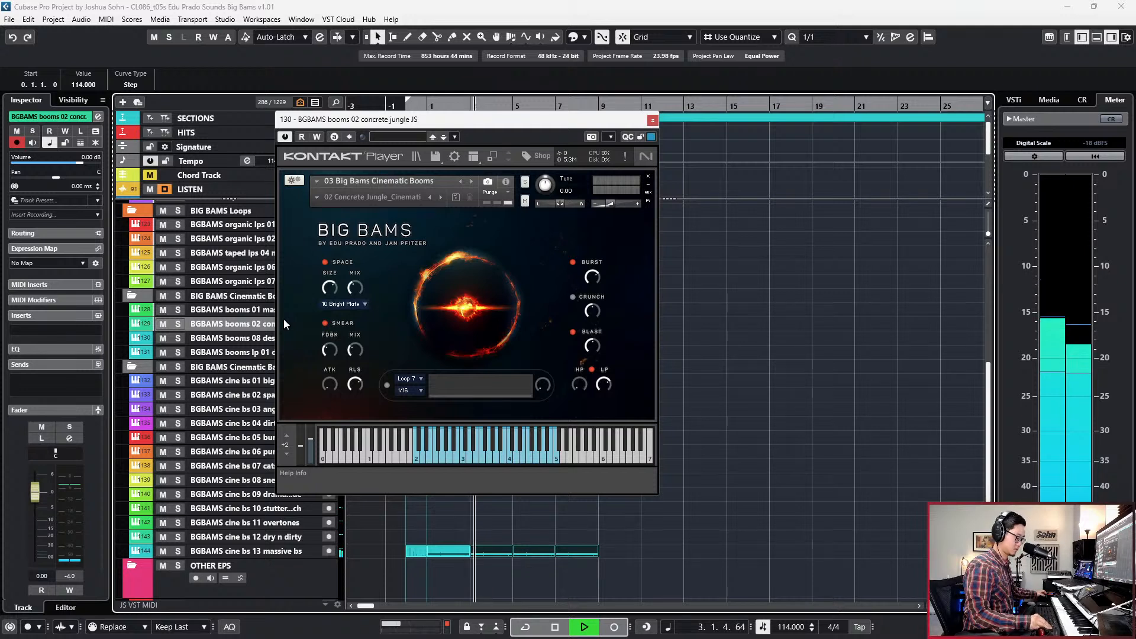
key(KP_Multiply)
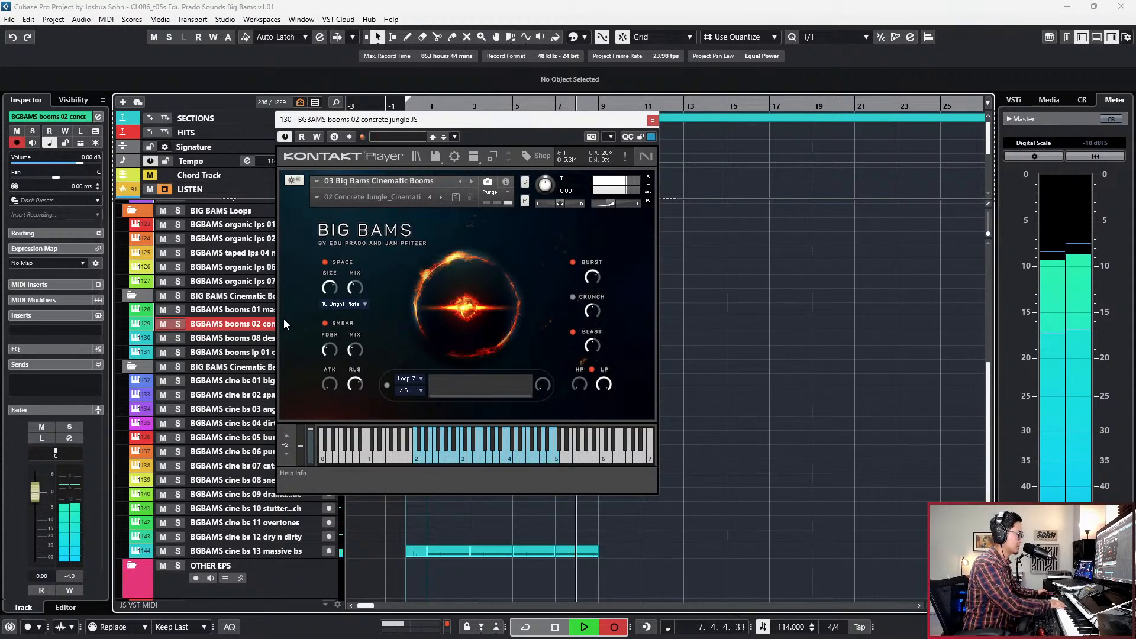
key(space)
click(653, 121)
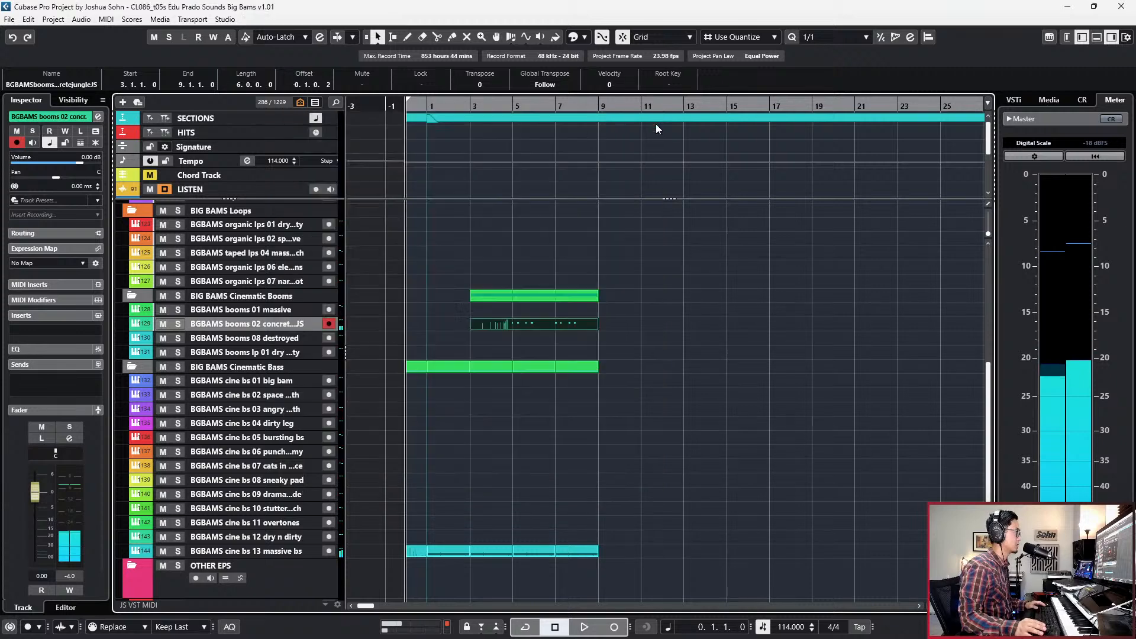
Snap the G2 notes from bar 5 onward in the booms 02 part to eighth notes and lower their velocities, the first to 66.
scroll(564, 371, up, 1)
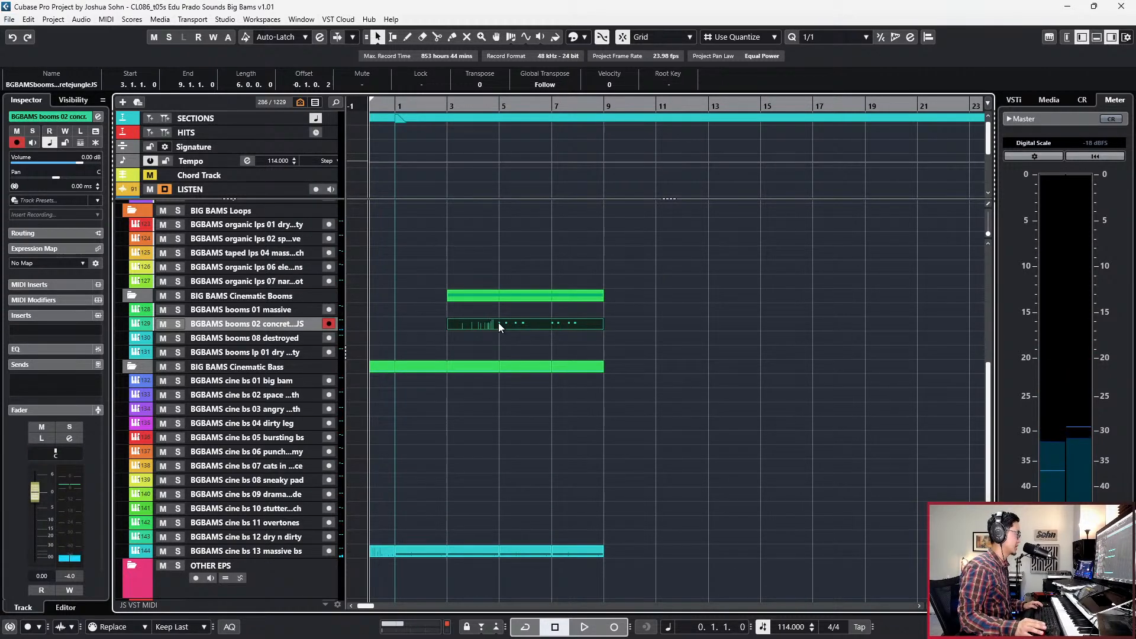
double_click(498, 324)
drag(533, 416, 765, 413)
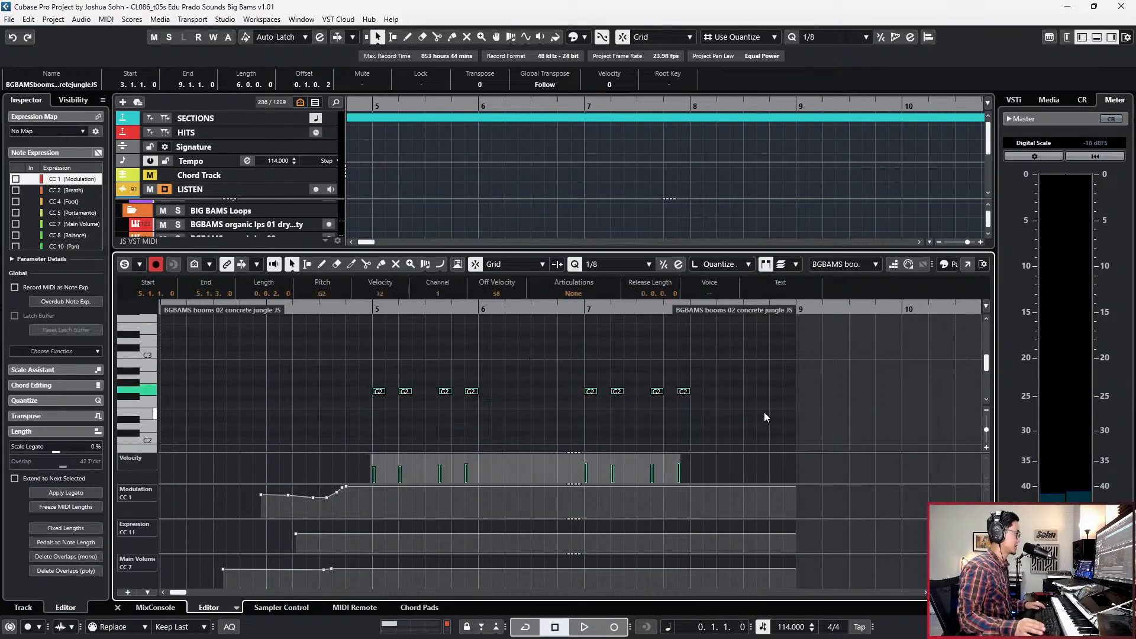
key(l)
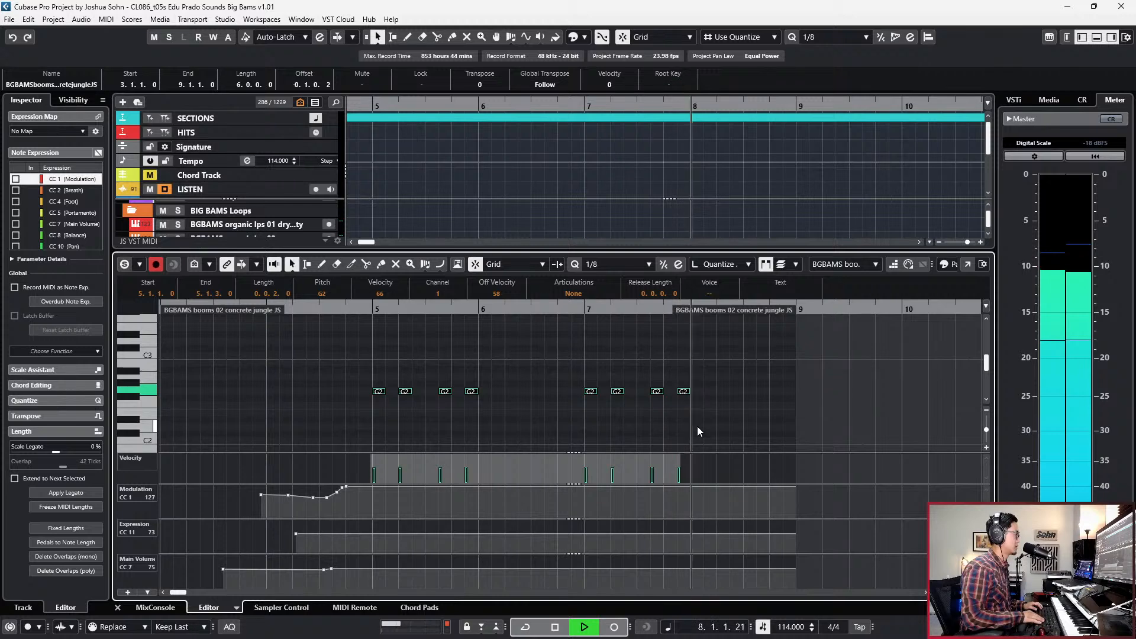
key(space)
key(Return)
Set the project grid to 1/1 and split the booms 02 concrete jungle part at bar 5.
scroll(691, 400, down, 2)
key(l)
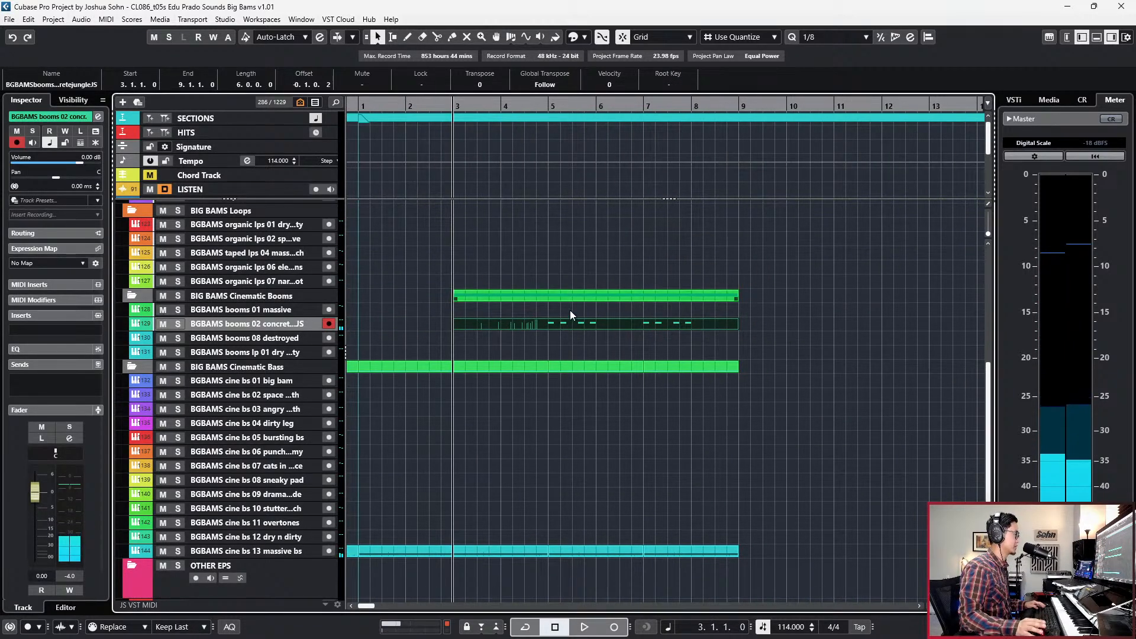
key(alt+1)
alt+click(548, 323)
scroll(610, 350, down, 2)
key(KP_Subtract)
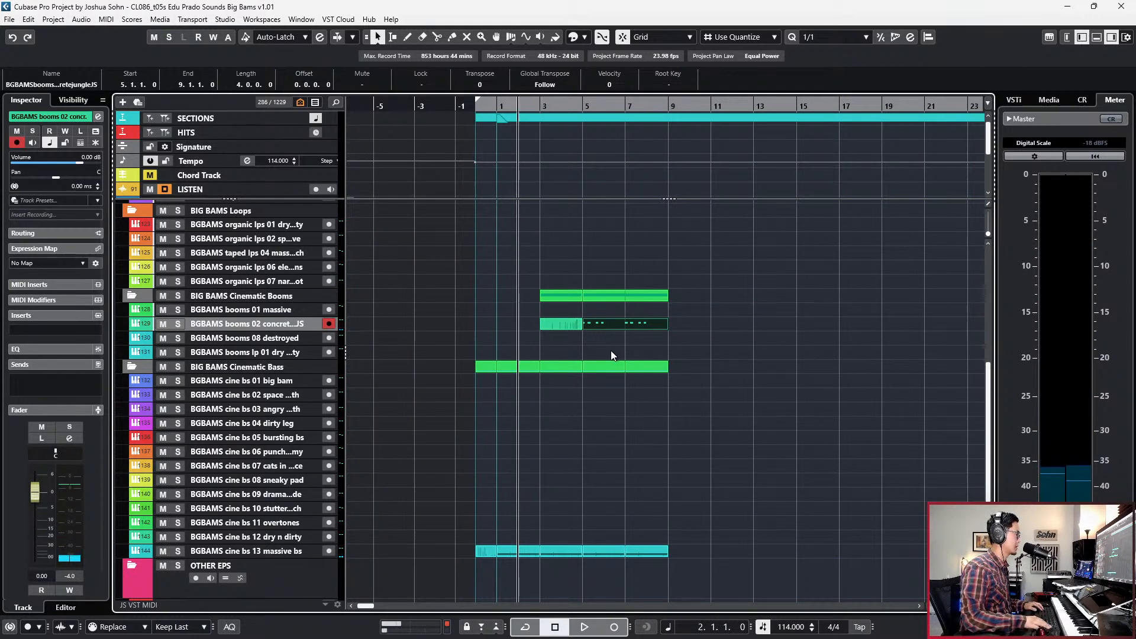
Audition the cinematic bass patches 08 sneaky pad, 07 cats, 06 punch and 04 dirty leg.
scroll(490, 268, up, 4)
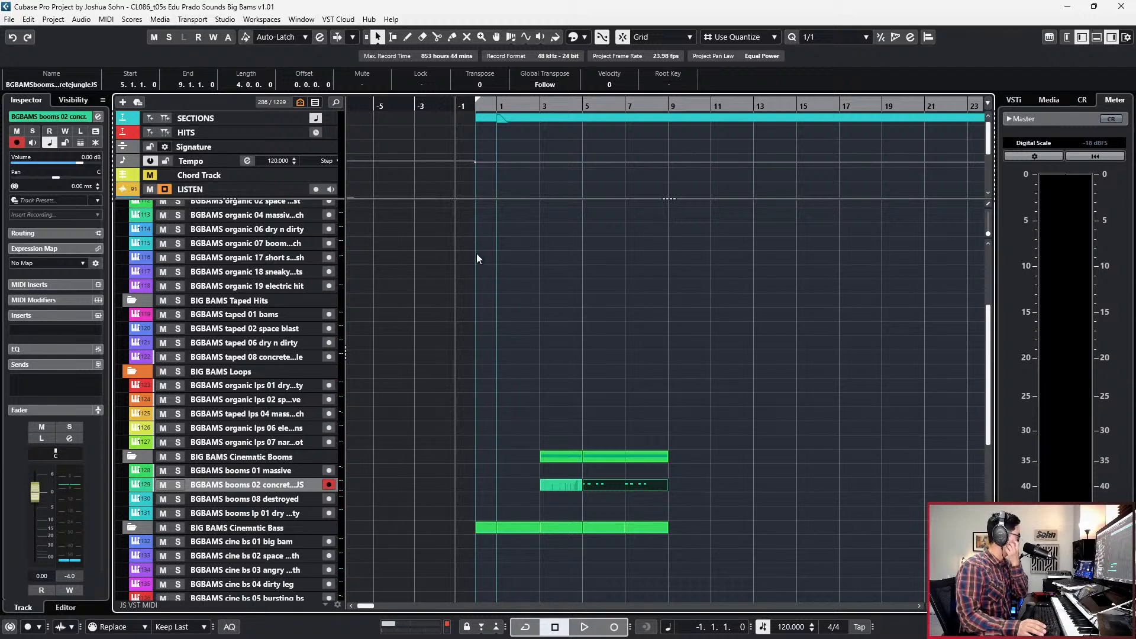
click(290, 386)
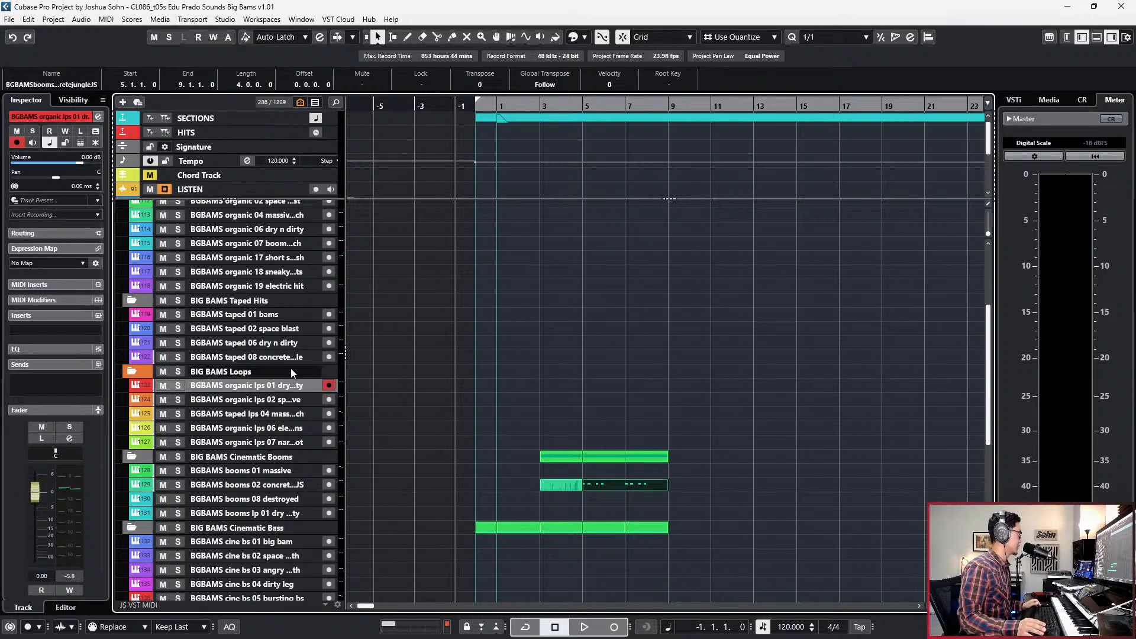
scroll(290, 337, up, 4)
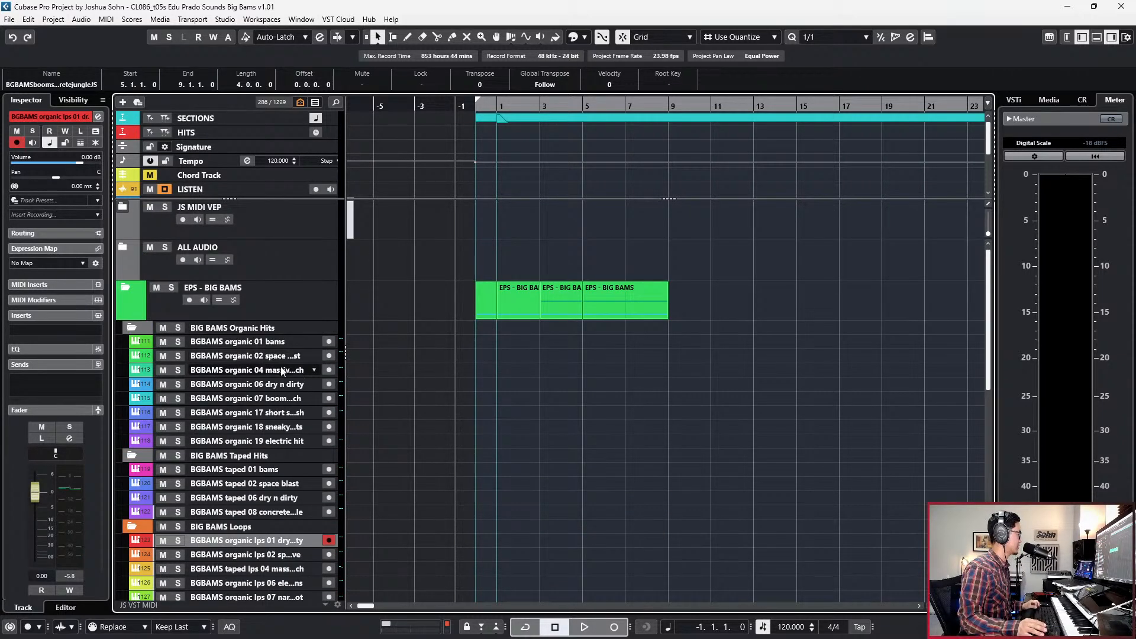
scroll(282, 371, down, 8)
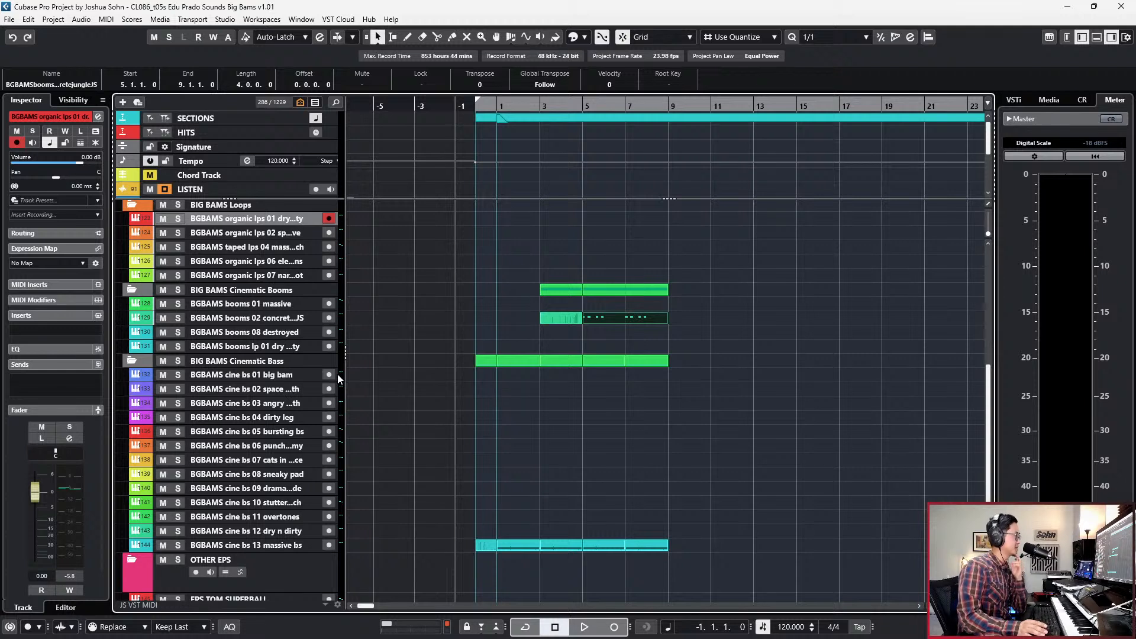
click(278, 475)
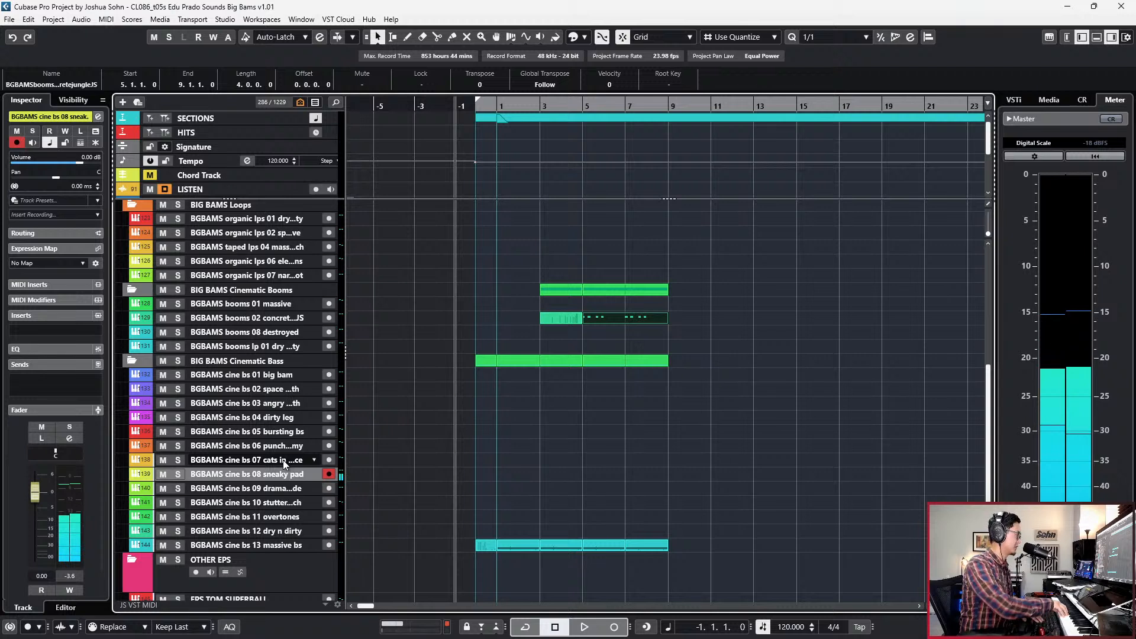
click(283, 459)
key(Up)
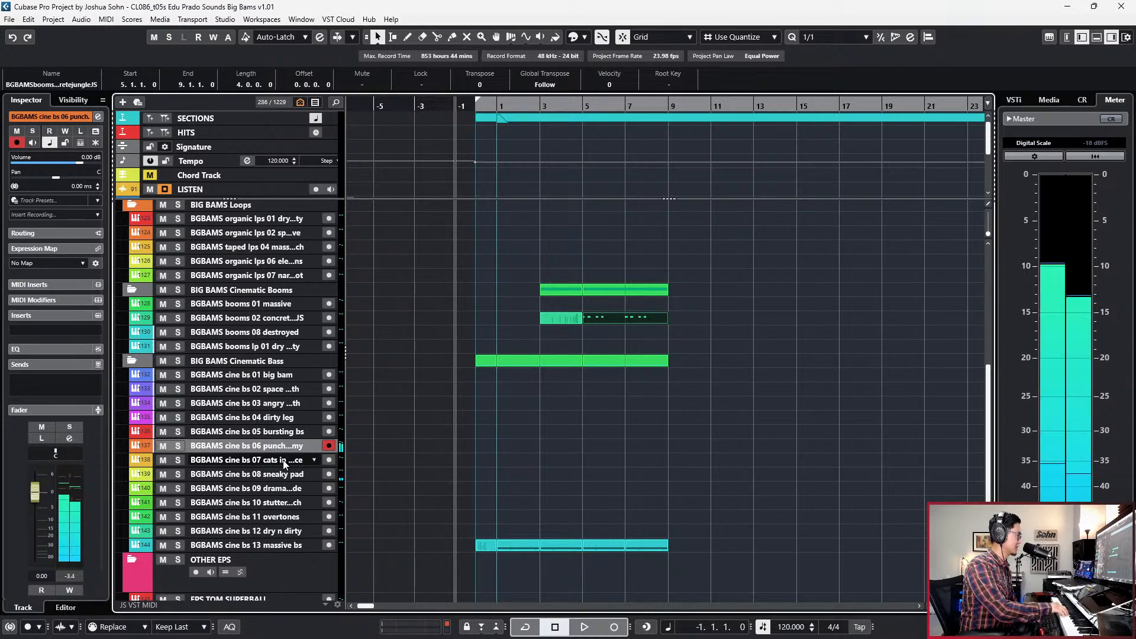
key(Up)
key(Up)
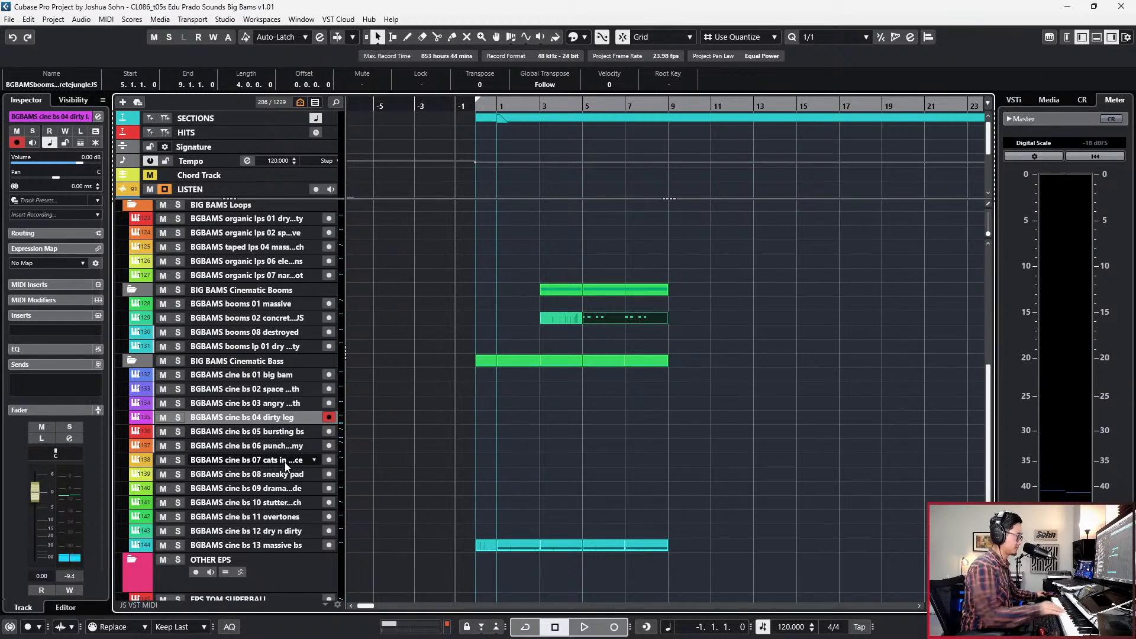
Check the note in the cine bs 13 massive bs part at bar 1, and set the locators around the cinematic bass parts, bar 0 to bar 9.
double_click(502, 545)
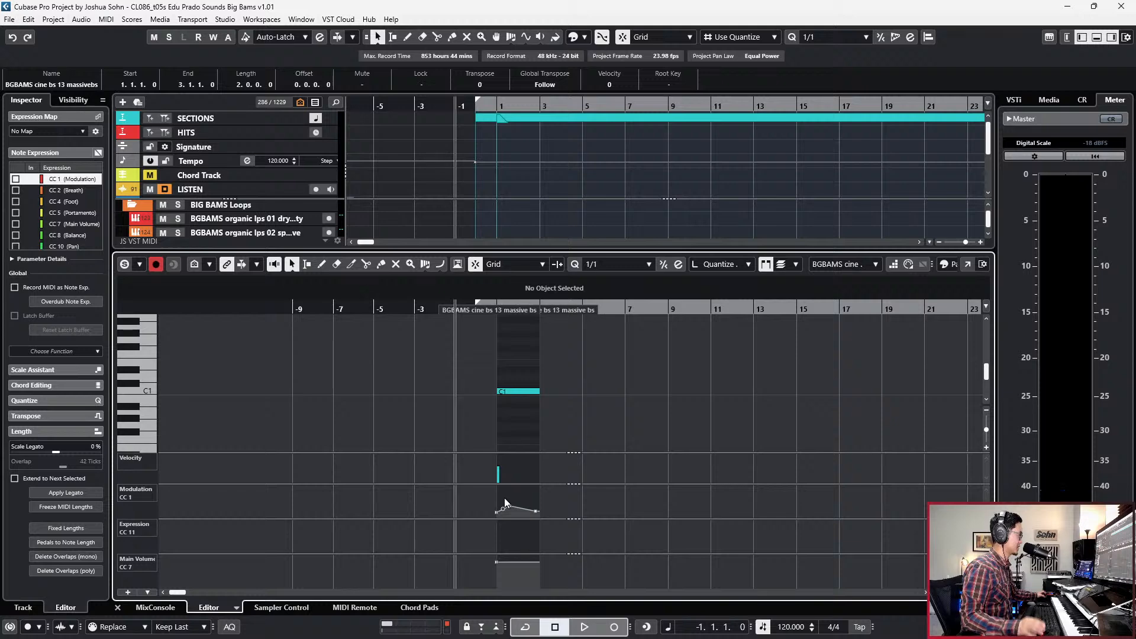
key(Return)
key(ctrl+KP_2)
key(KP_1)
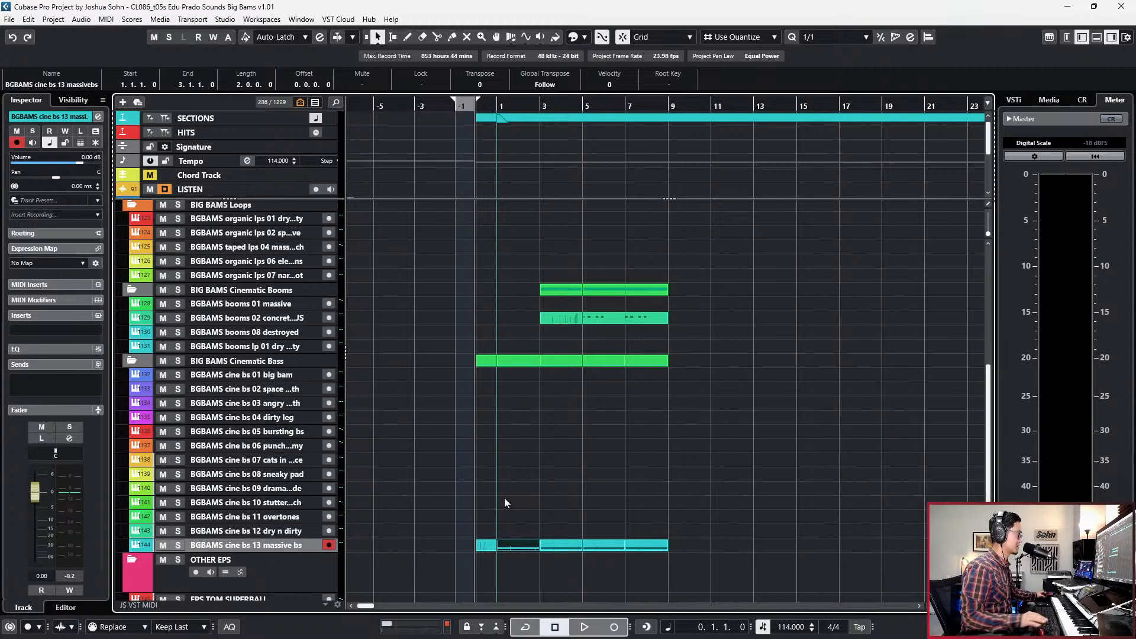
drag(473, 432, 467, 378)
key(p)
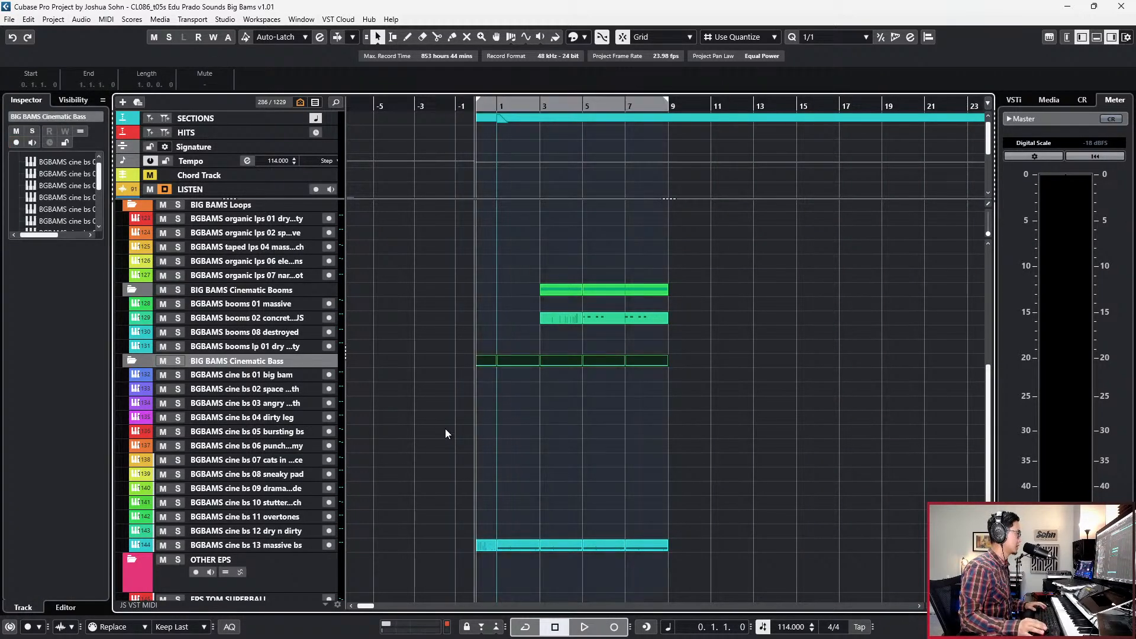
Record a performance on the BGBAMS cine bs 04 dirty leg track from bar 0 to just past bar 9.
click(279, 390)
click(280, 421)
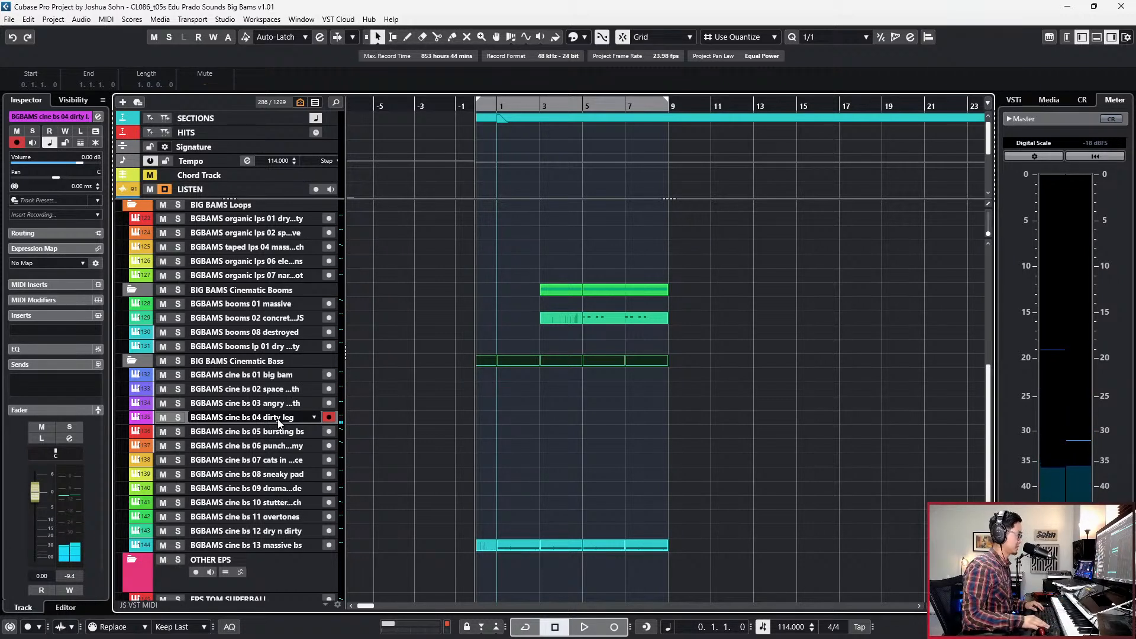
key(space)
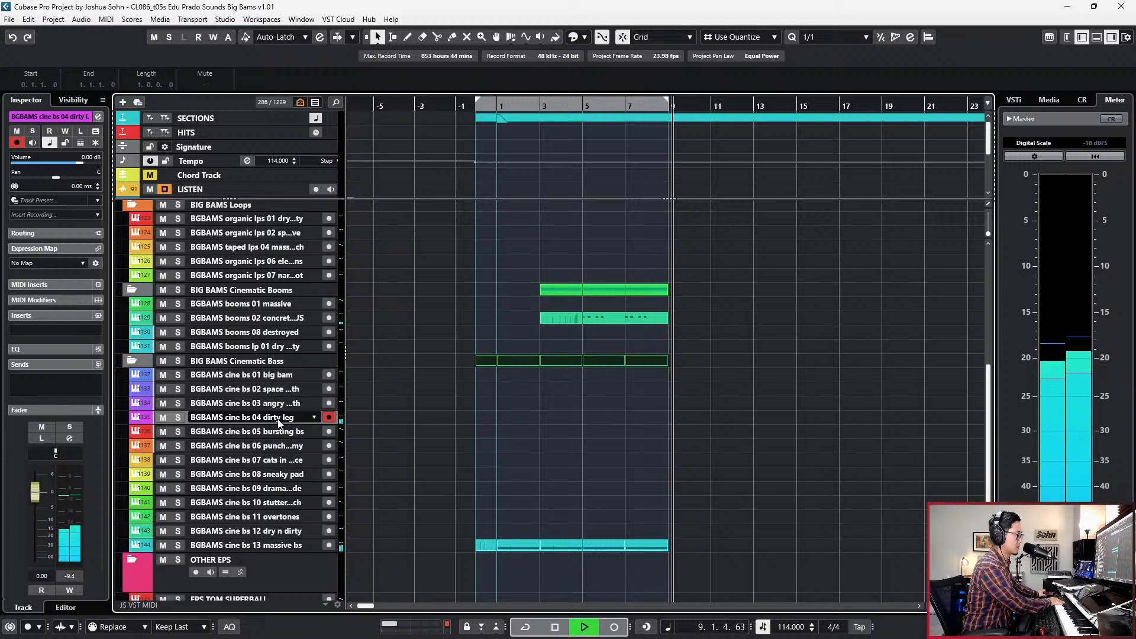
key(space)
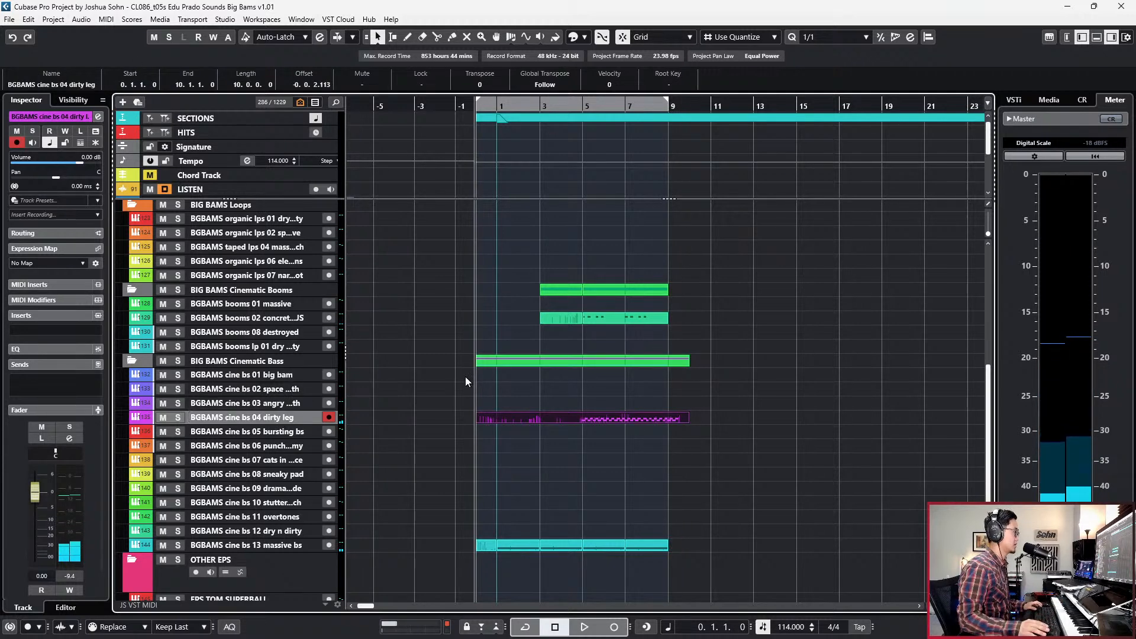
Delete the dirty leg notes after bar 9, quantize the remaining notes to eighth notes, and play them back from bar 5.
double_click(645, 417)
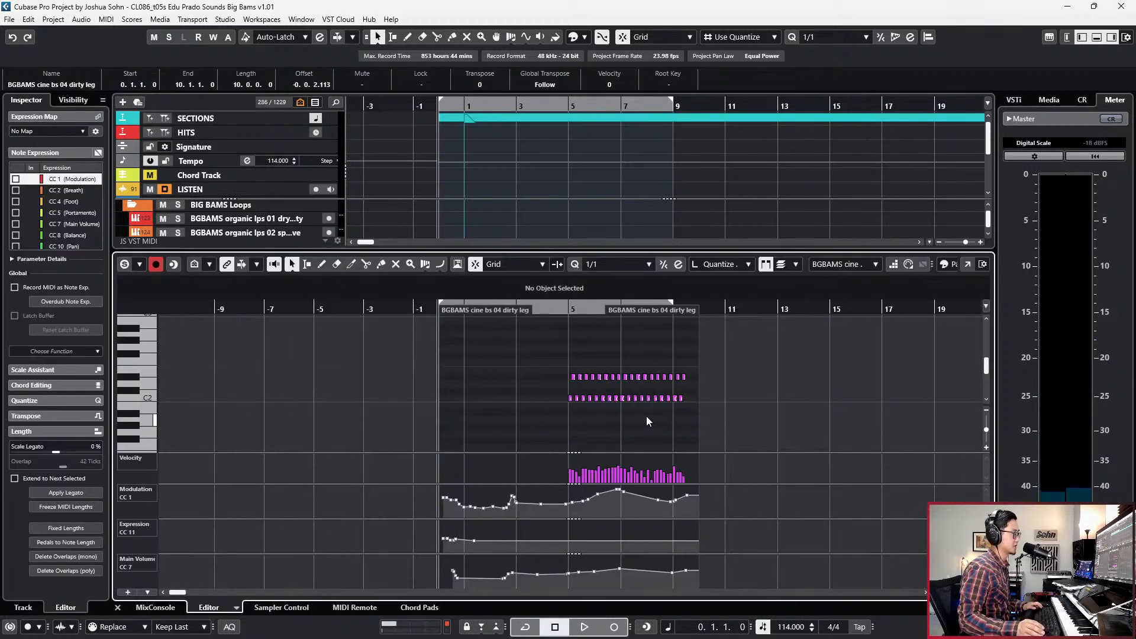
drag(695, 366, 766, 436)
key(Delete)
drag(748, 371, 380, 413)
key(alt+4)
drag(383, 341, 748, 423)
key(space)
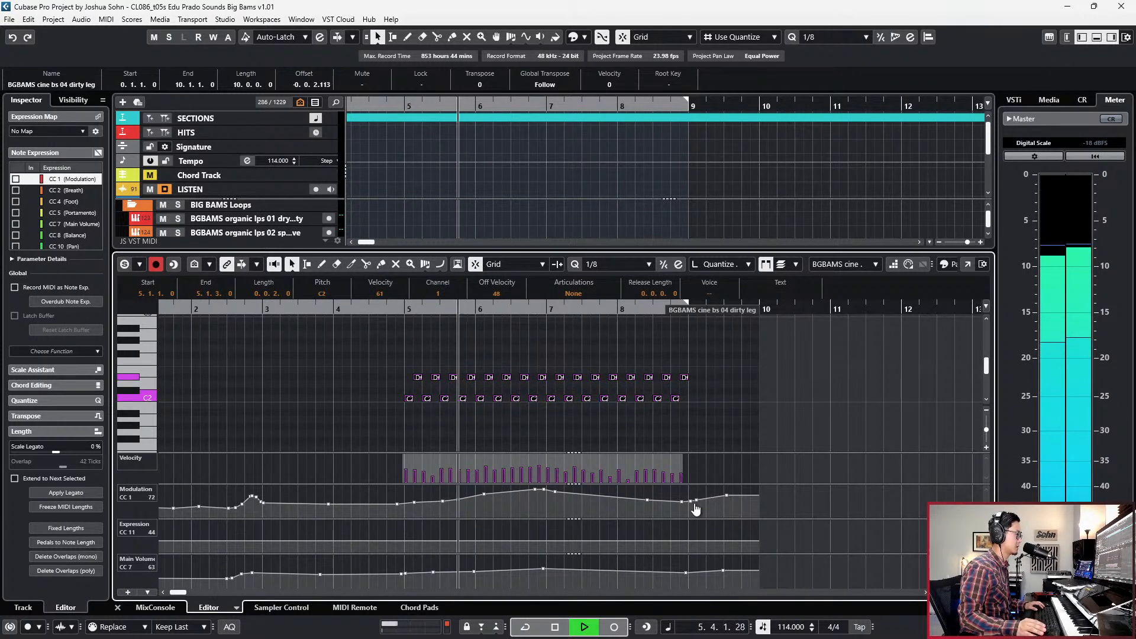
key(space)
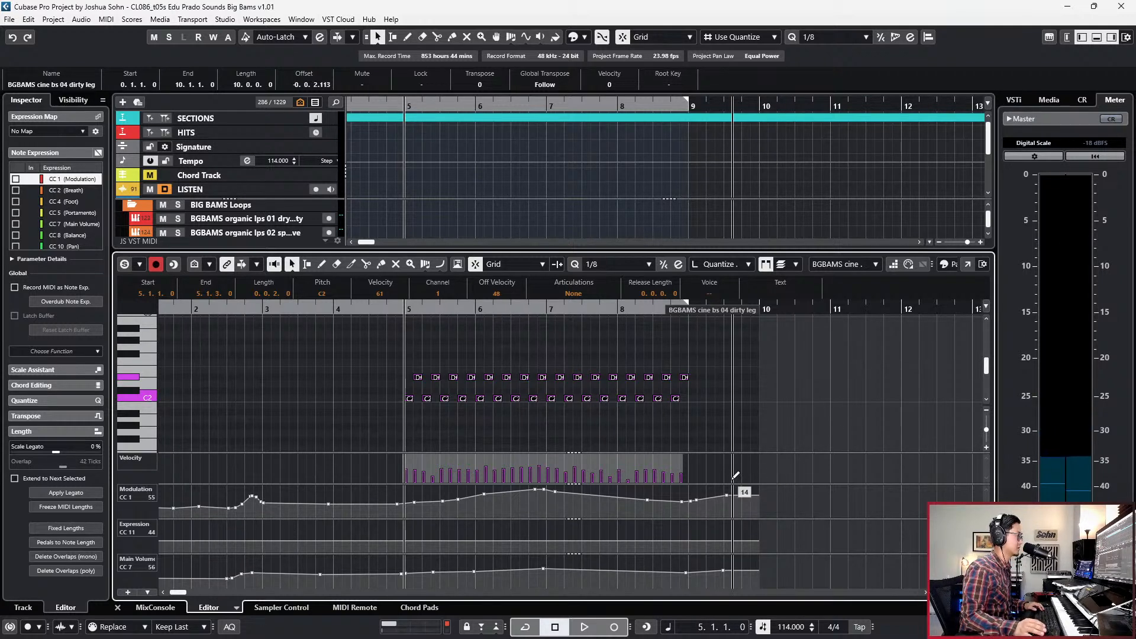
Delete the CC 1 modulation and CC 7 main volume points after bar 9 in the dirty leg part.
drag(687, 494, 772, 515)
key(Delete)
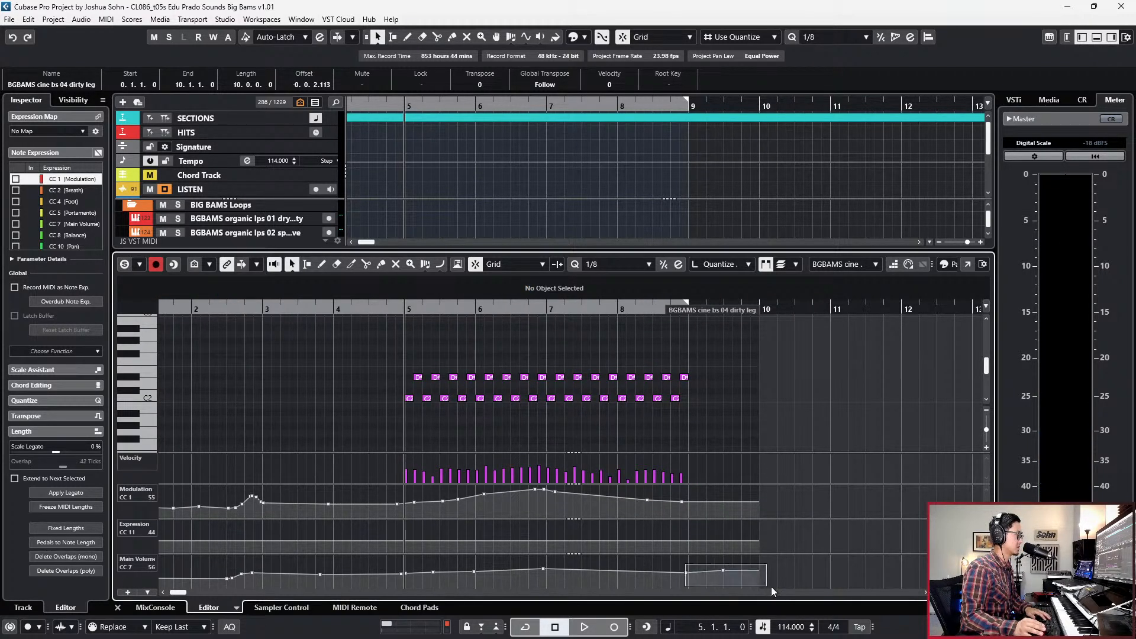
drag(772, 586, 715, 559)
click(756, 569)
key(Delete)
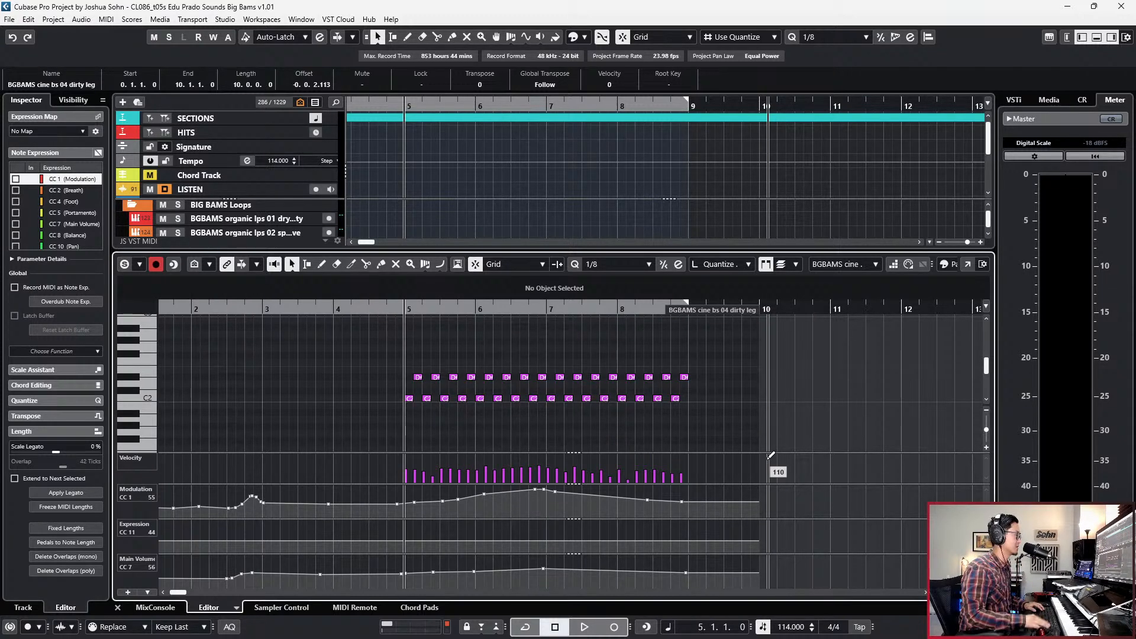
Examine the CC 1 modulation curve of the dirty leg part before and across bars 5 to 9.
key(g)
key(g)
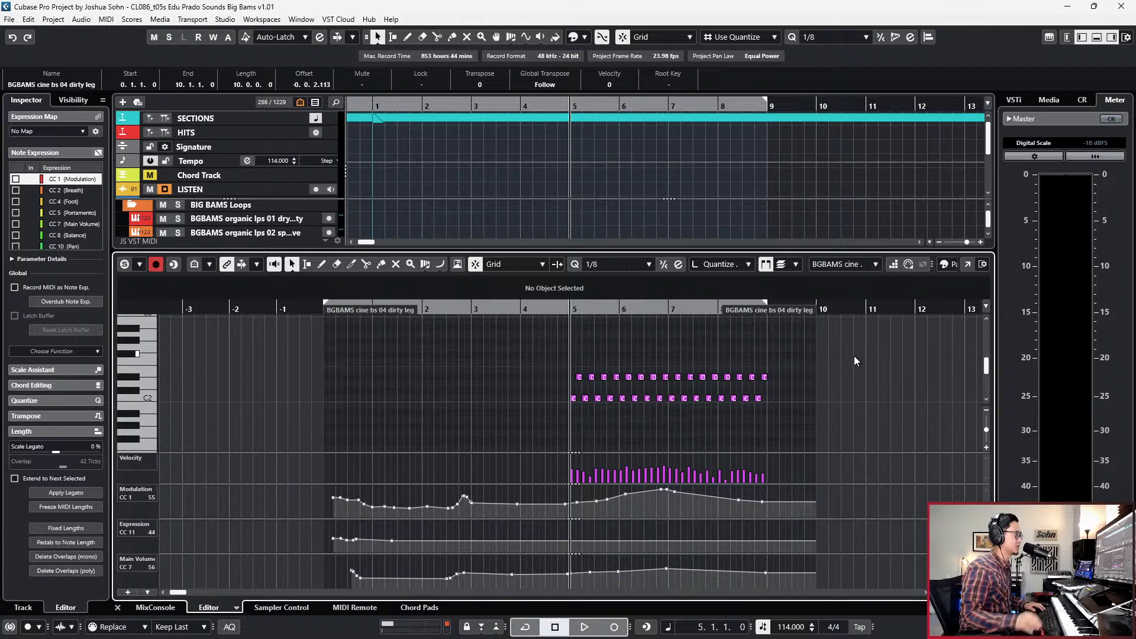
key(KP_Subtract)
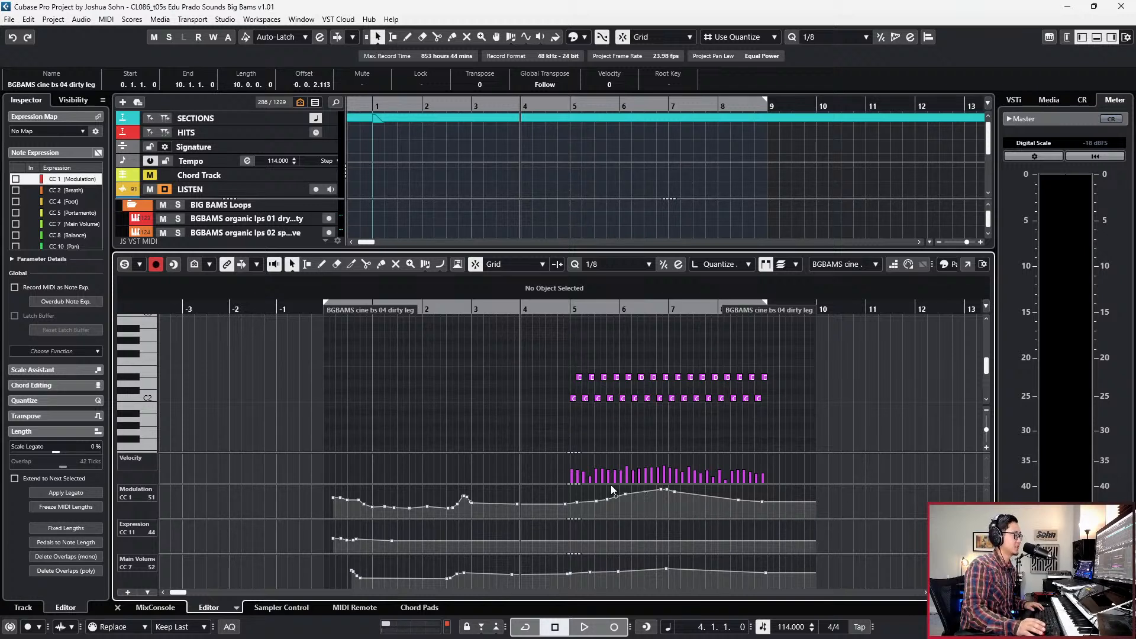
click(517, 504)
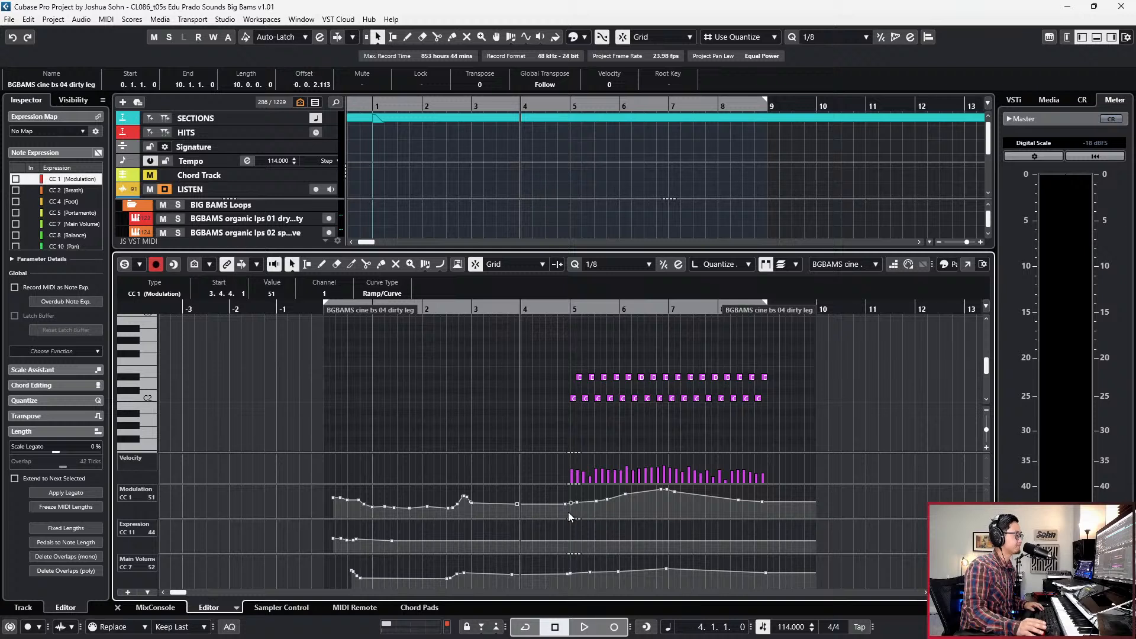
drag(559, 513, 781, 486)
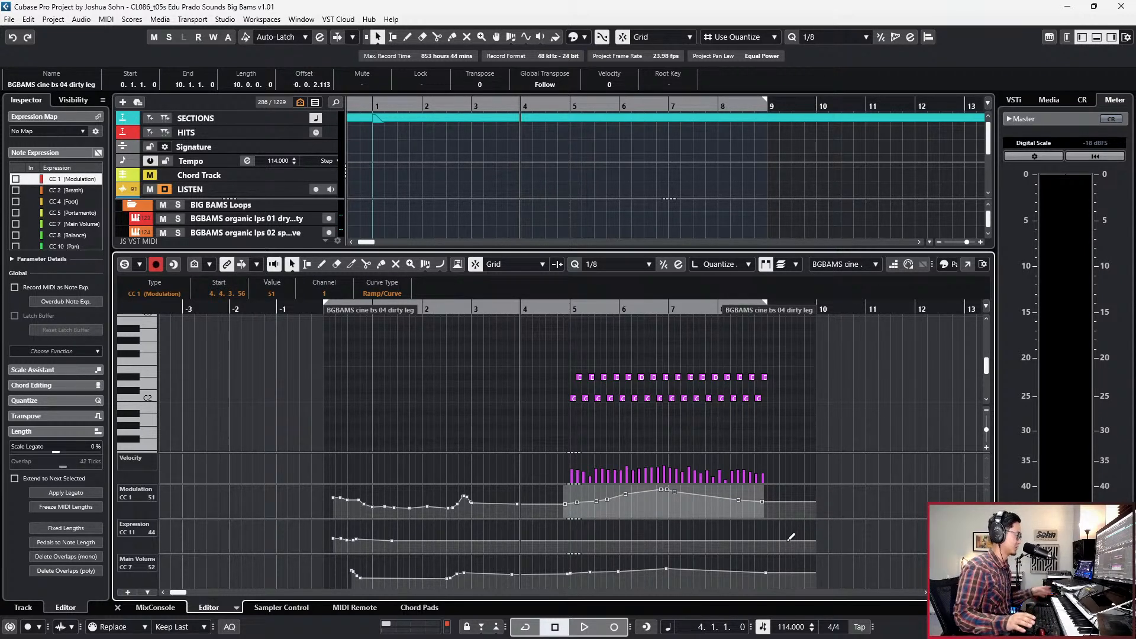
key(KP_Add)
key(KP_Add)
key(KP_Subtract)
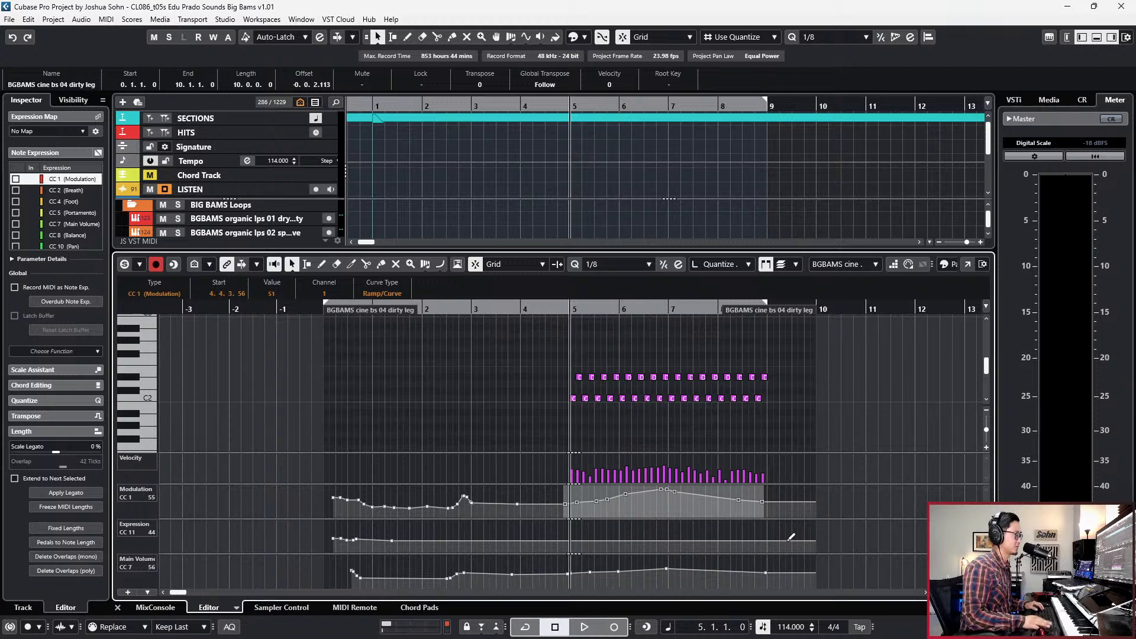
key(KP_Add)
key(KP_Subtract)
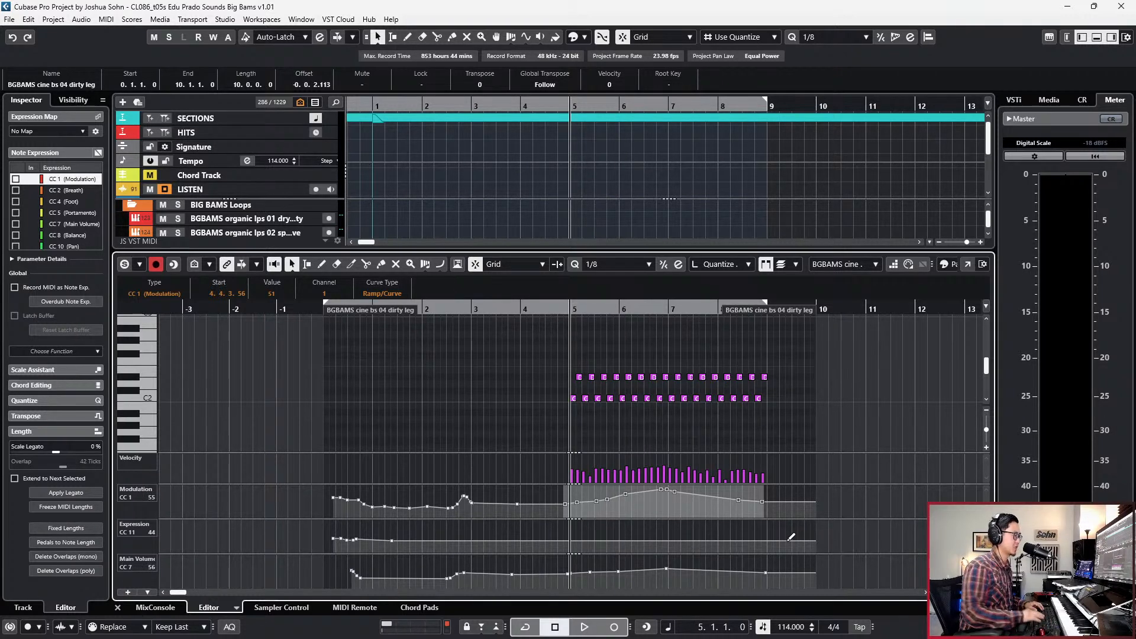
Close the part editor, set the project grid to 1/1, and split the dirty leg part at bars 5 and 9 with controller splitting activated.
key(ctrl+e)
key(alt+1)
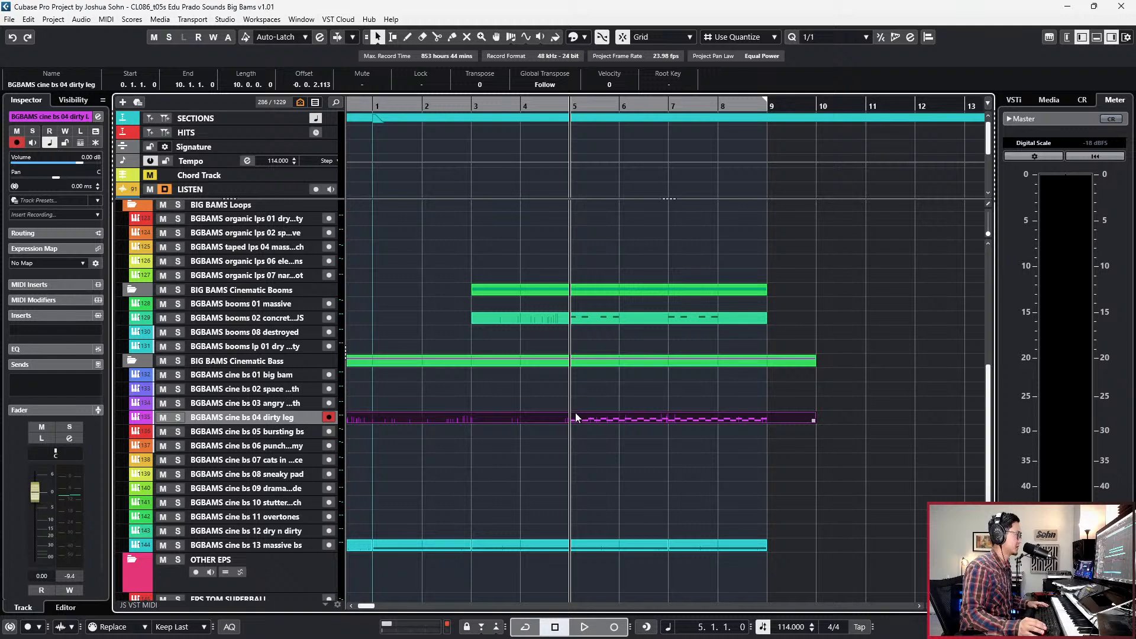
alt+click(572, 418)
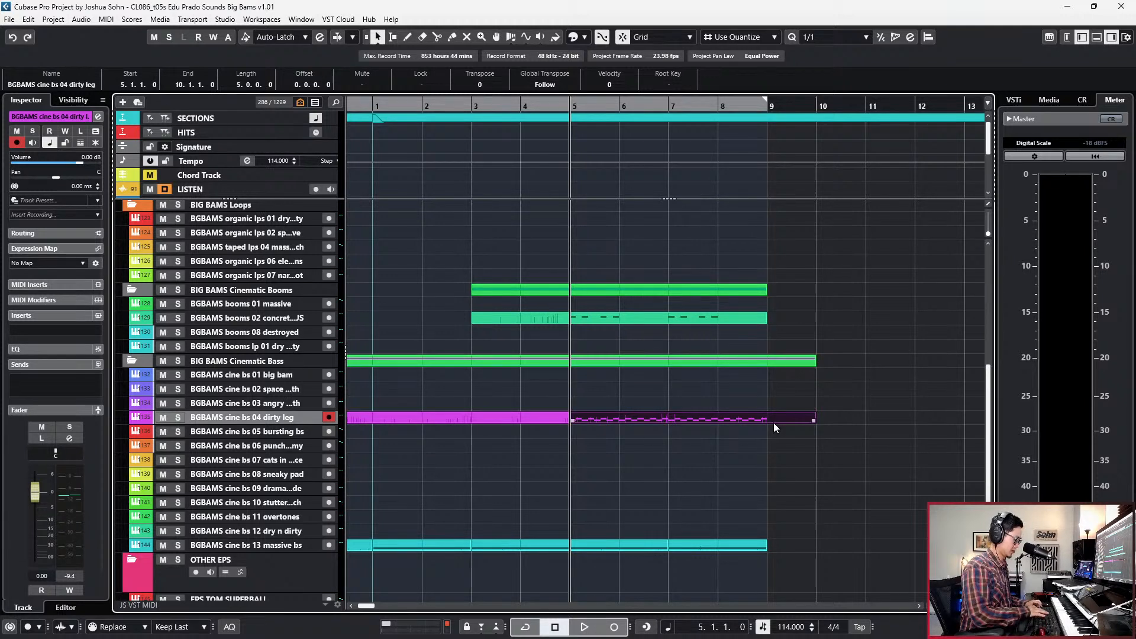
key(alt+s)
key(alt+s)
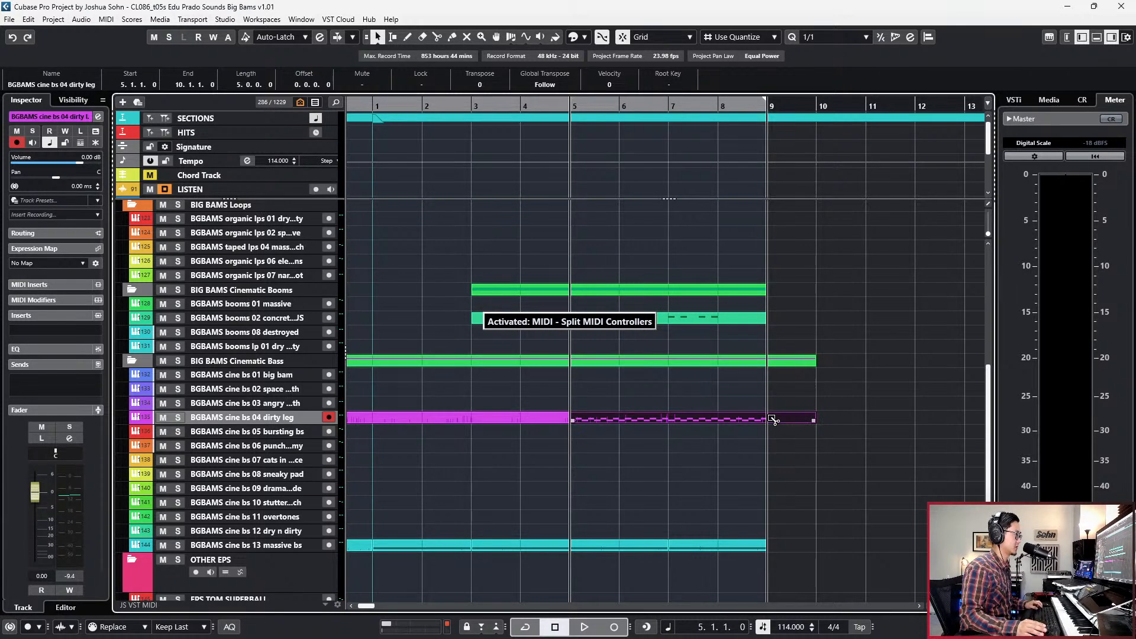
click(795, 407)
Duplicate the bar 5 to 9 material of the dirty leg, massive bs and booms 02 concrete jungle tracks to extend them to bar 13.
drag(752, 431, 727, 444)
key(ctrl+d)
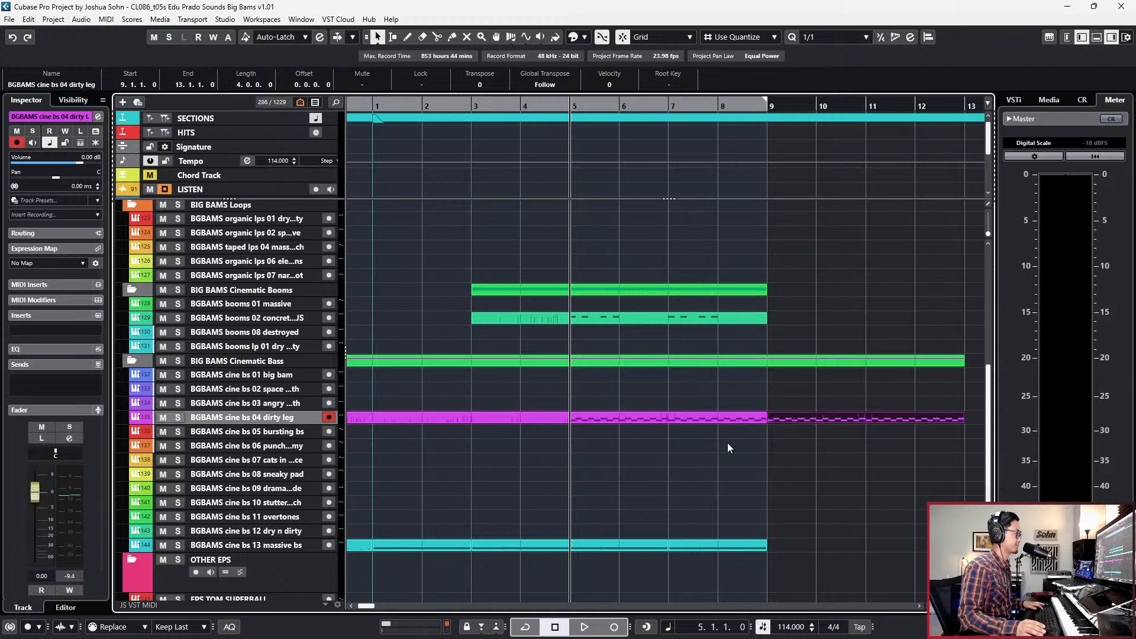
scroll(732, 444, down, 1)
click(733, 473)
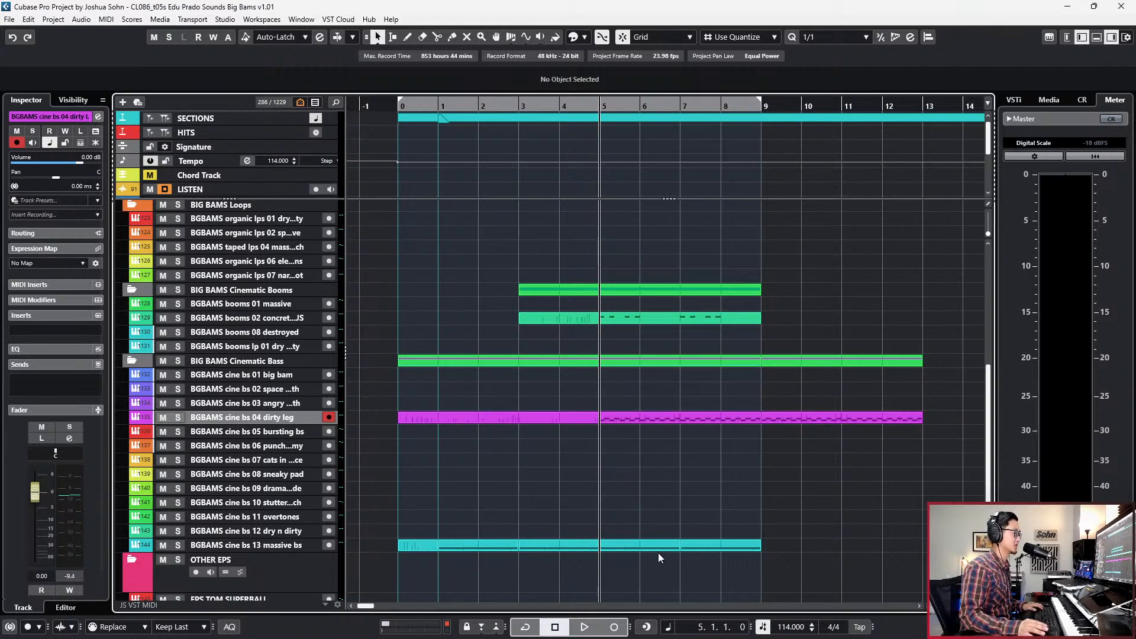
click(658, 545)
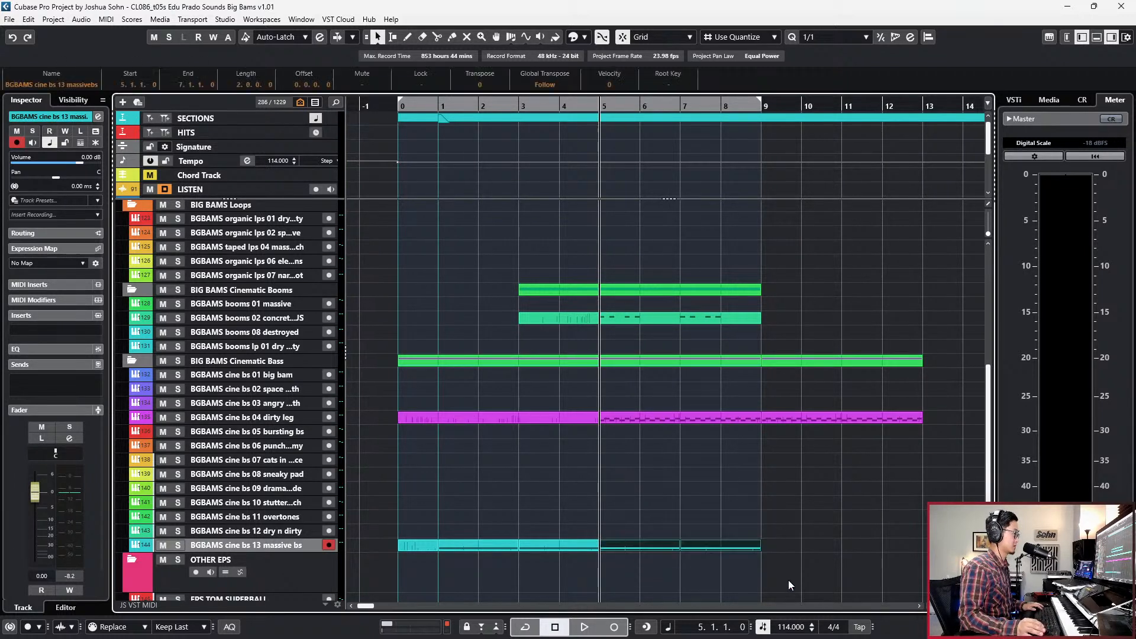
key(ctrl+d)
click(673, 322)
key(ctrl+d)
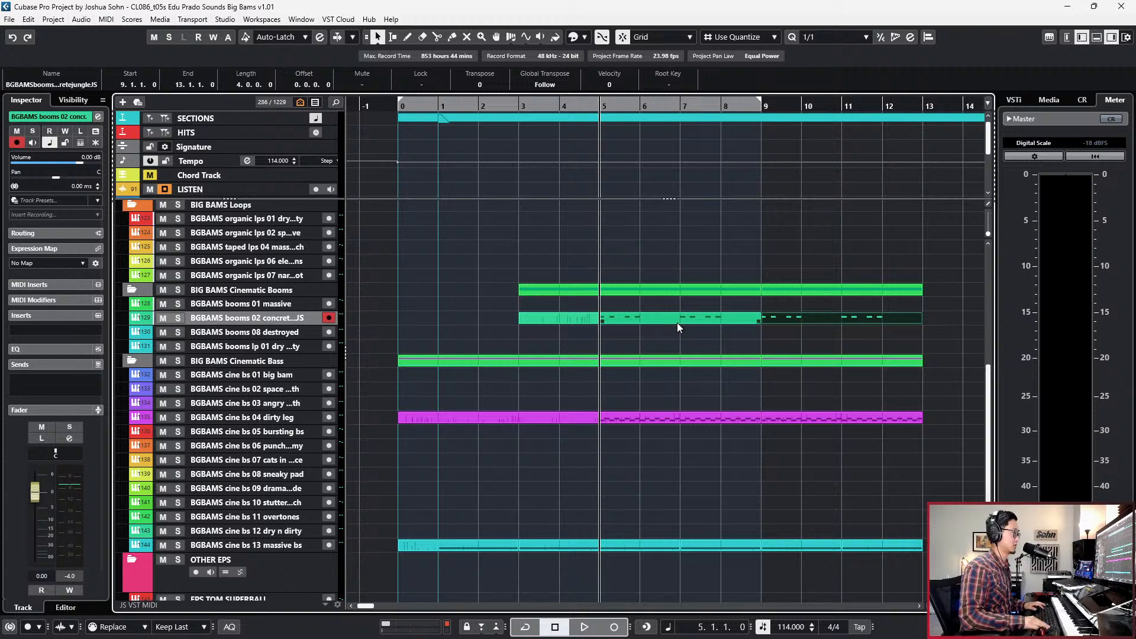
key(KP_Subtract)
Set the locators to the full section span, bar 0 to bar 53, and select the BGBAMS taped 08 concrete jungle track.
scroll(603, 261, down, 5)
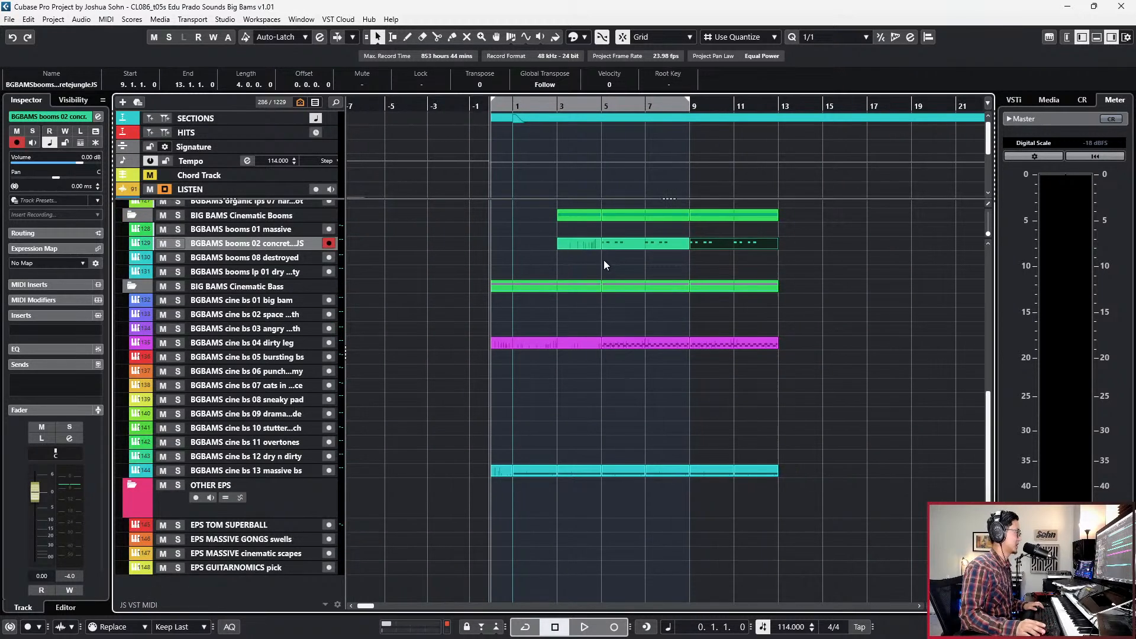
scroll(604, 260, up, 4)
double_click(715, 118)
scroll(735, 248, down, 4)
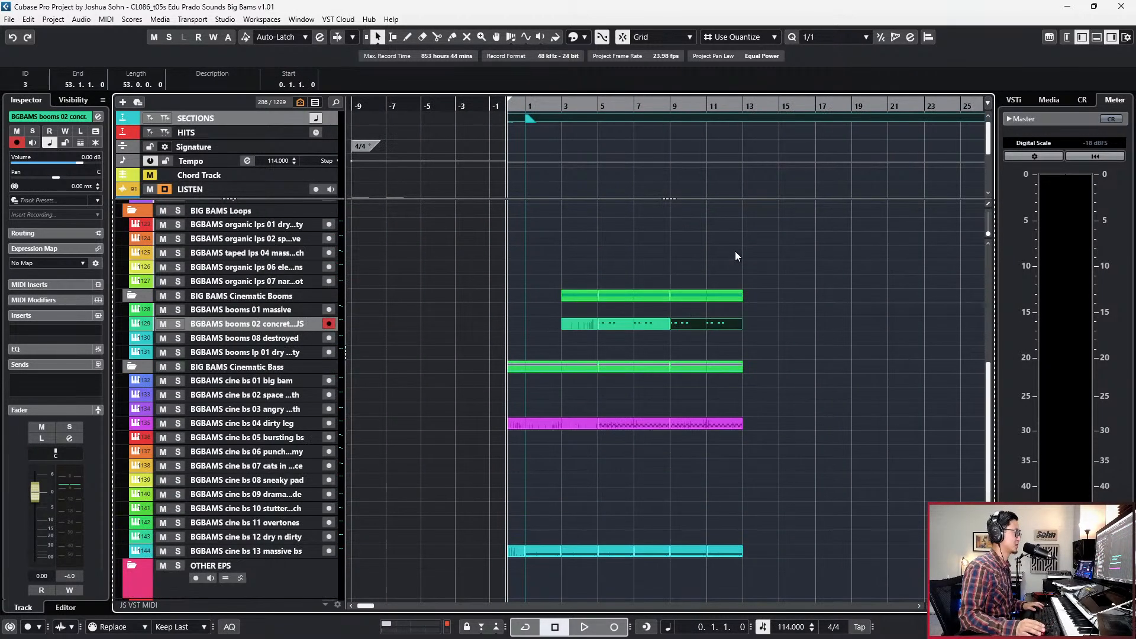
scroll(348, 279, up, 4)
click(278, 353)
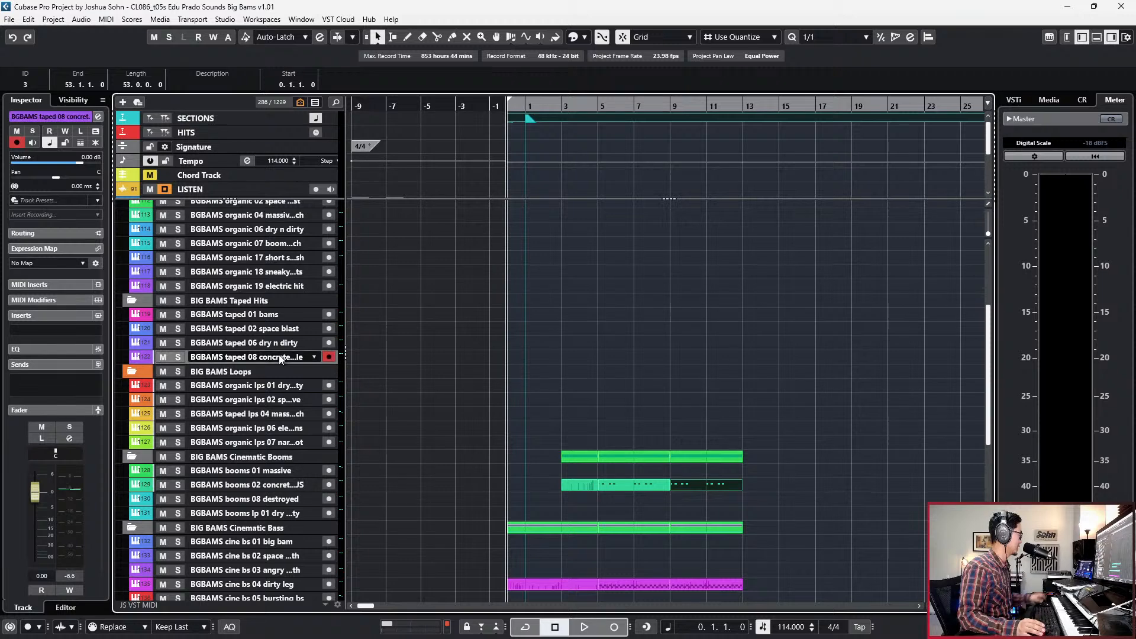
scroll(419, 484, down, 2)
click(603, 505)
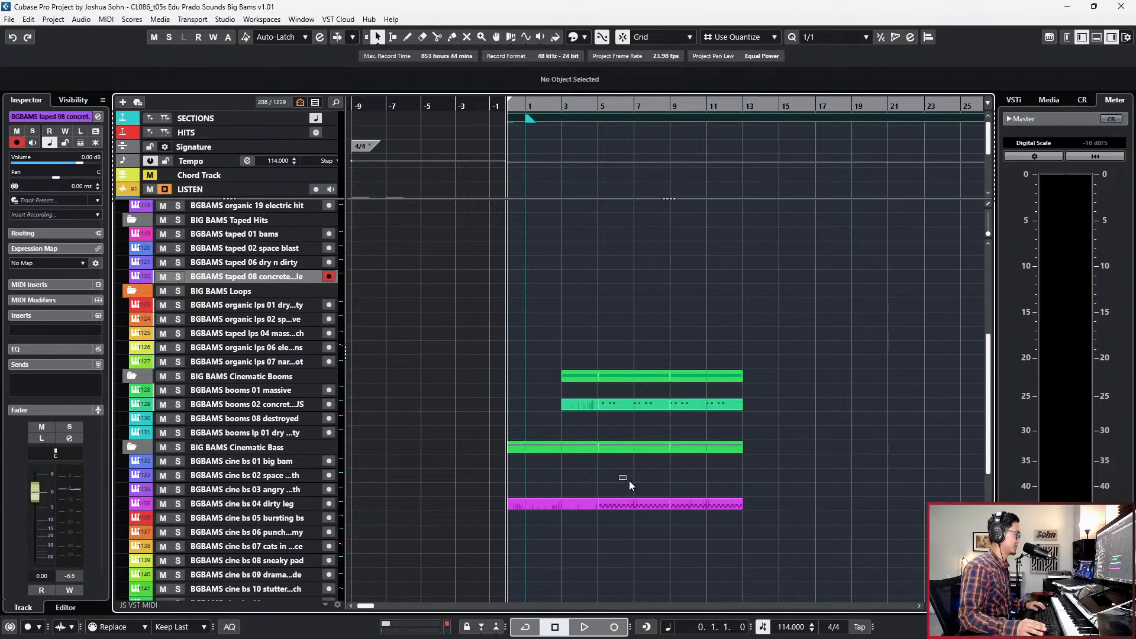
Play back the arrangement from bar 5 through bar 9 to check the extended bass and boom parts.
key(l)
key(space)
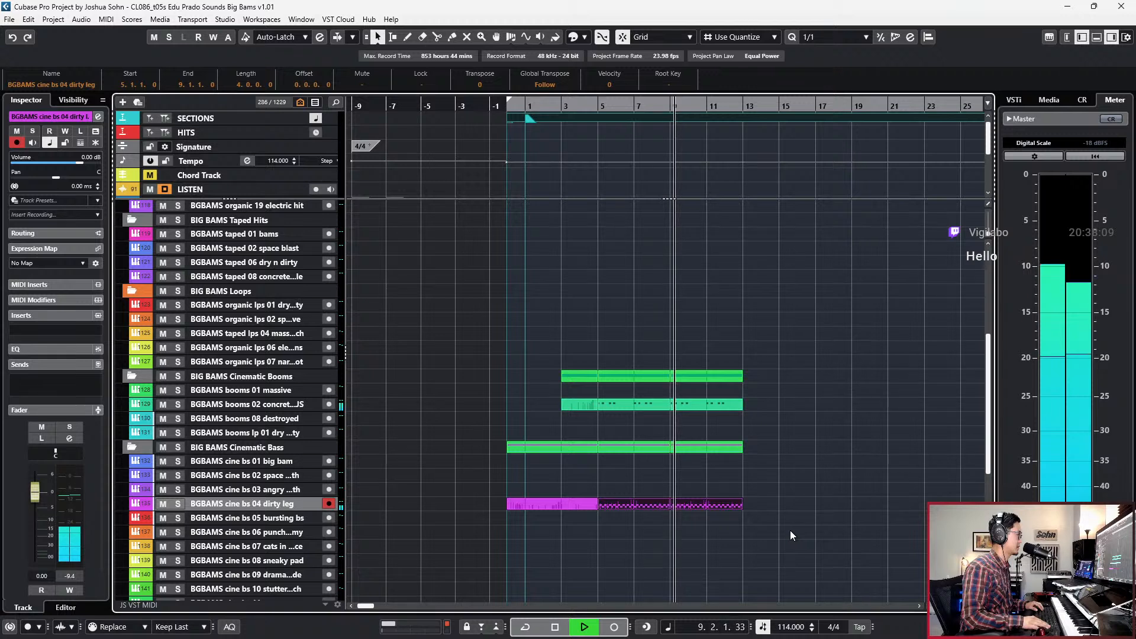
key(space)
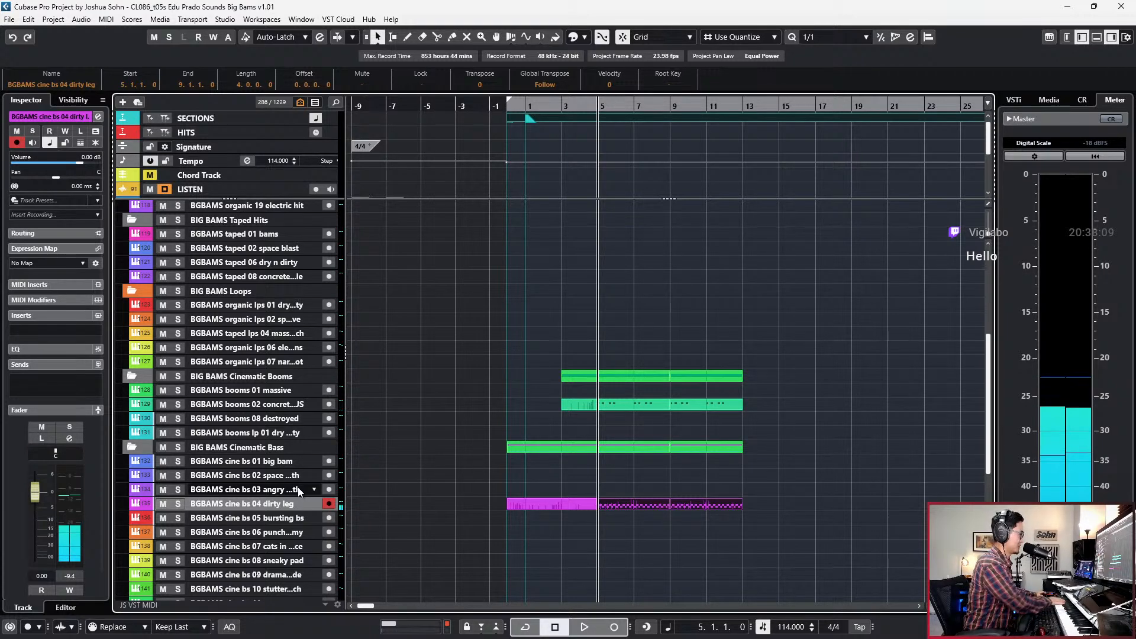
Audition the cine bs 05 bursting bs and 02 space patches, and select the BGBAMS cine bs 08 sneaky pad track.
scroll(299, 384, up, 5)
scroll(360, 417, down, 8)
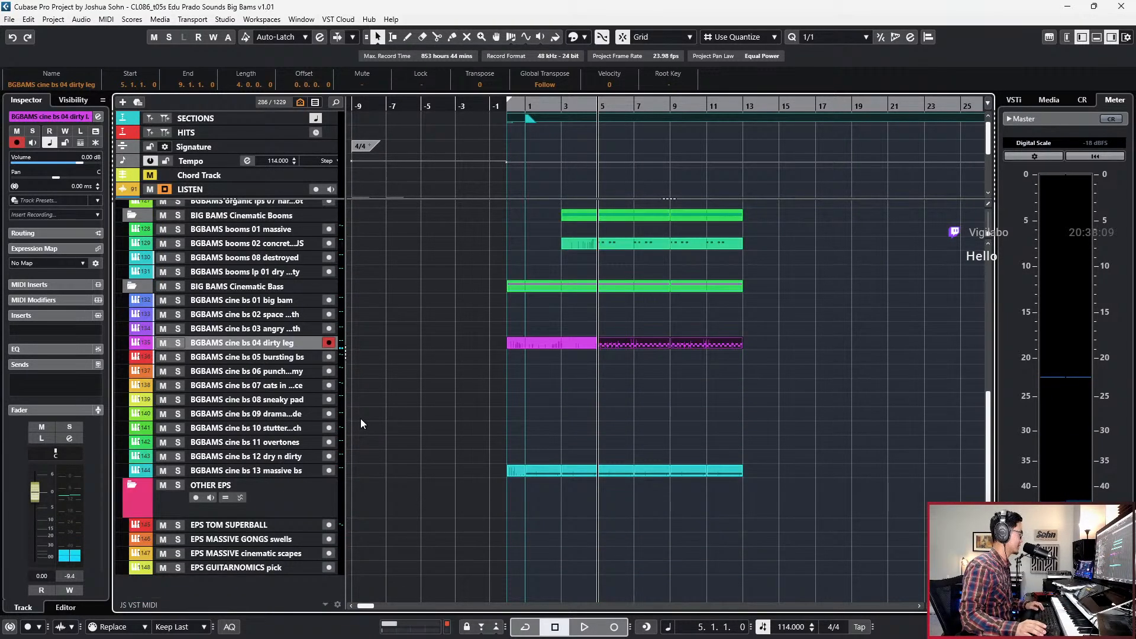
scroll(542, 367, up, 6)
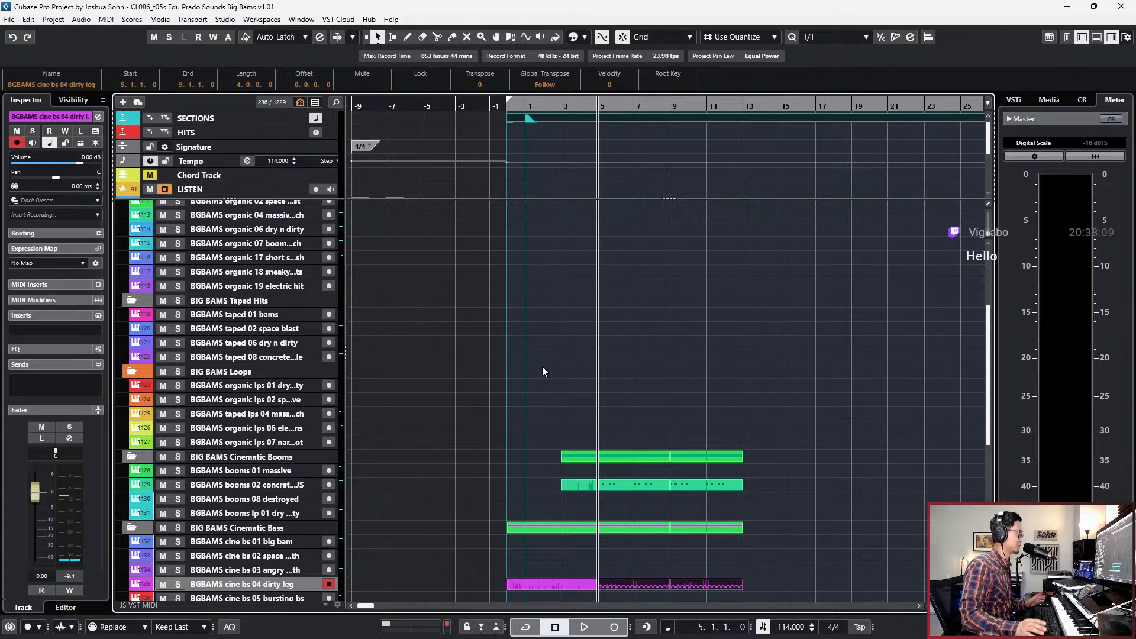
scroll(585, 397, down, 4)
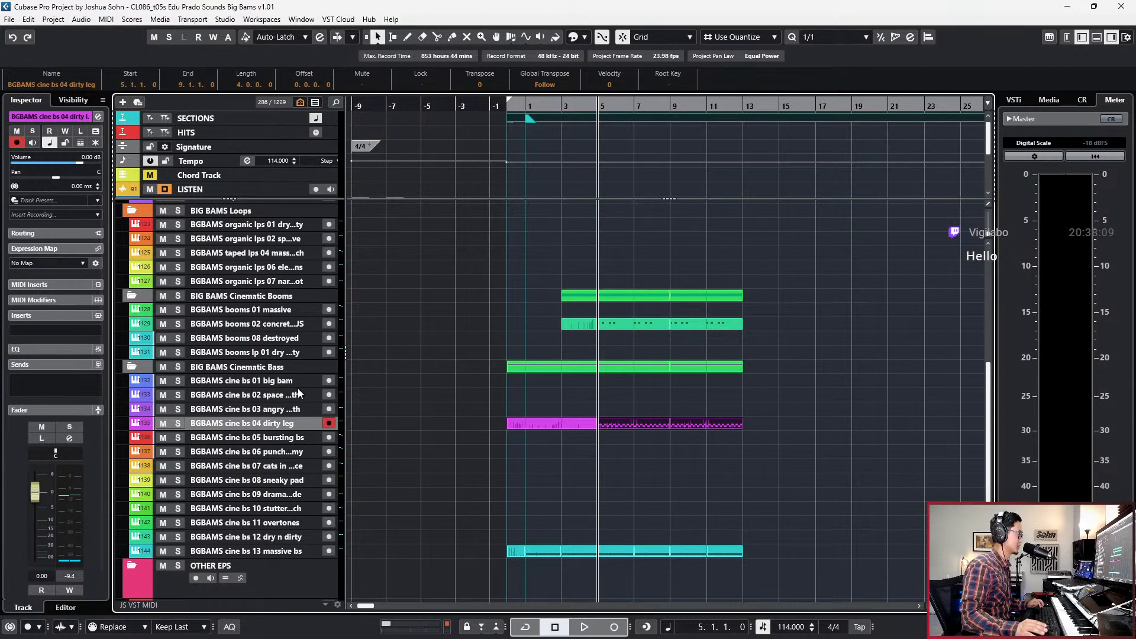
click(280, 437)
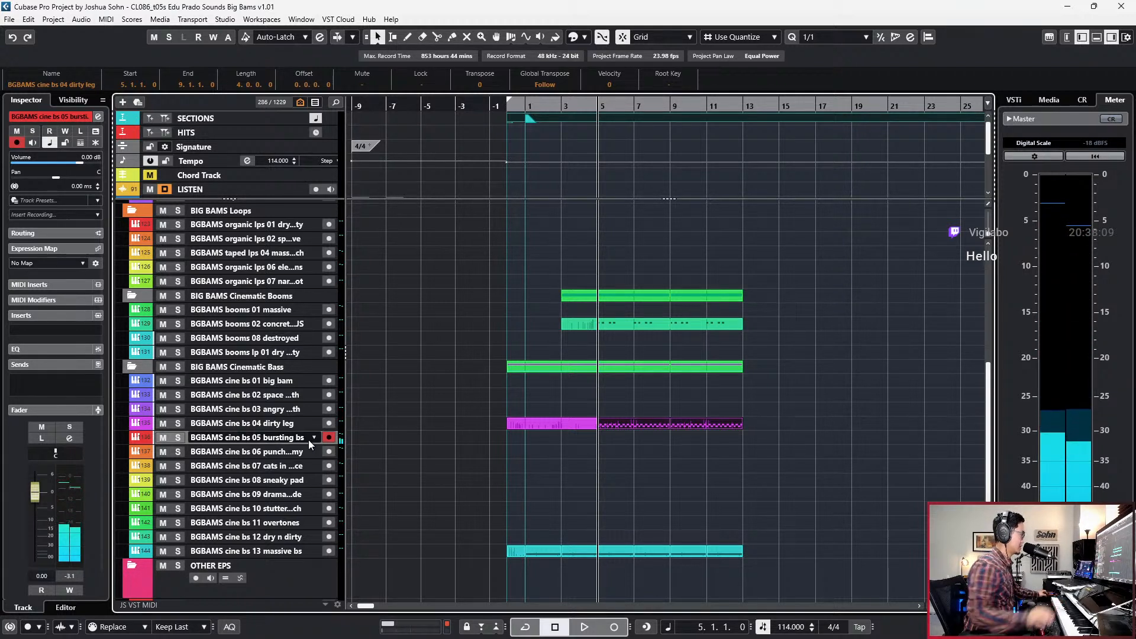
click(287, 395)
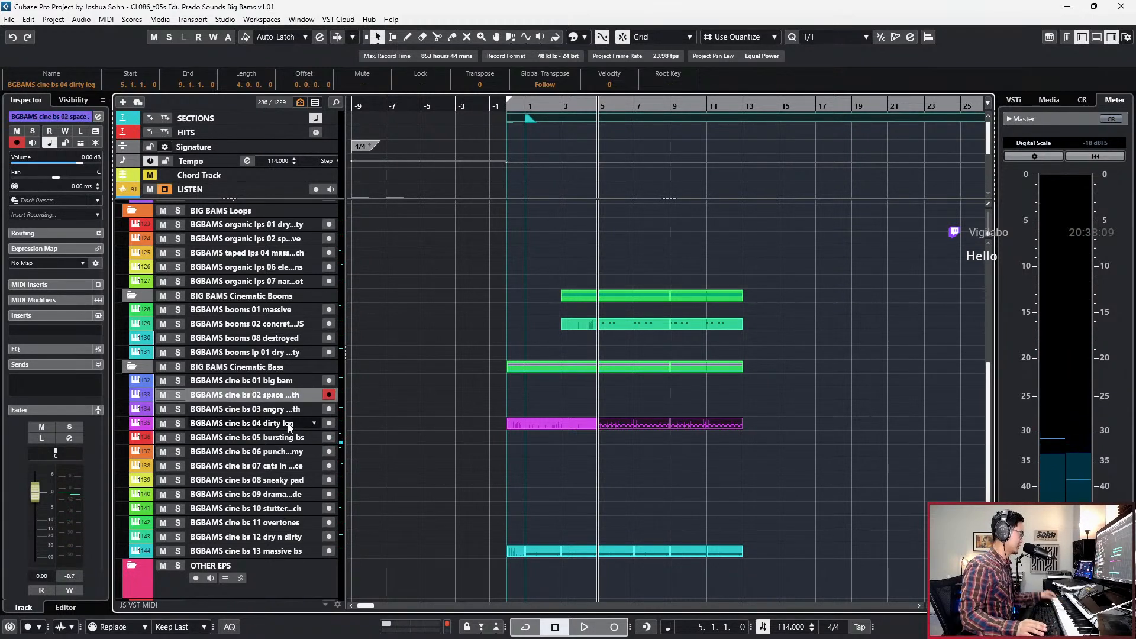
click(288, 481)
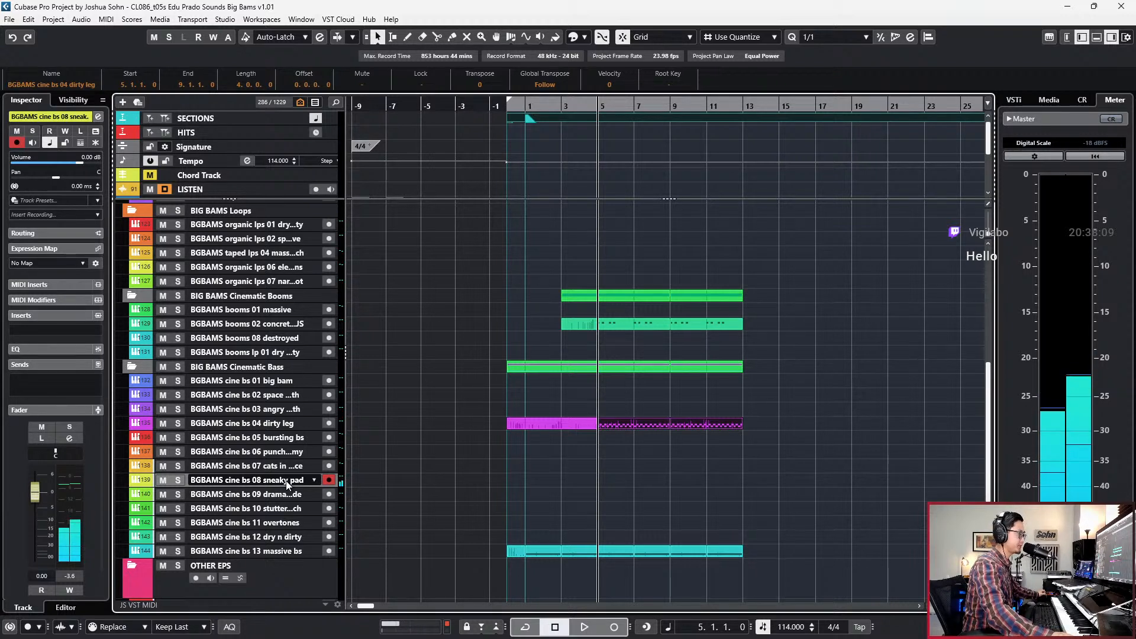
Start playback at bar 3 and record a sustained C6 with controller movement on the sneaky pad track, holding the note from bar 5 to bar 13.
key(Home)
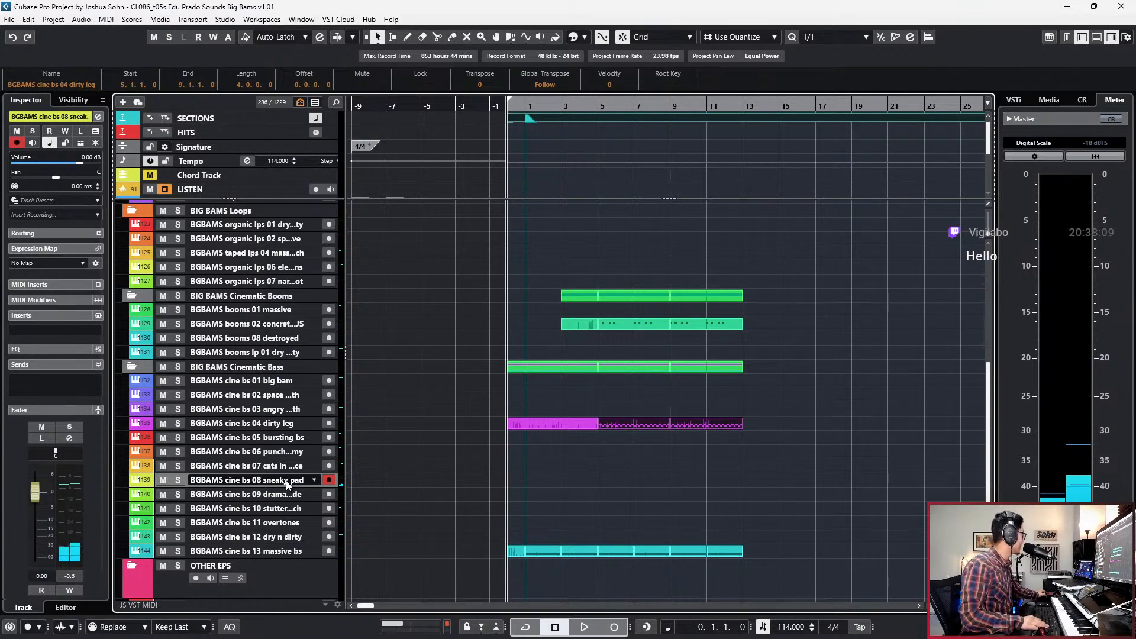
key(KP_Add)
key(KP_Add)
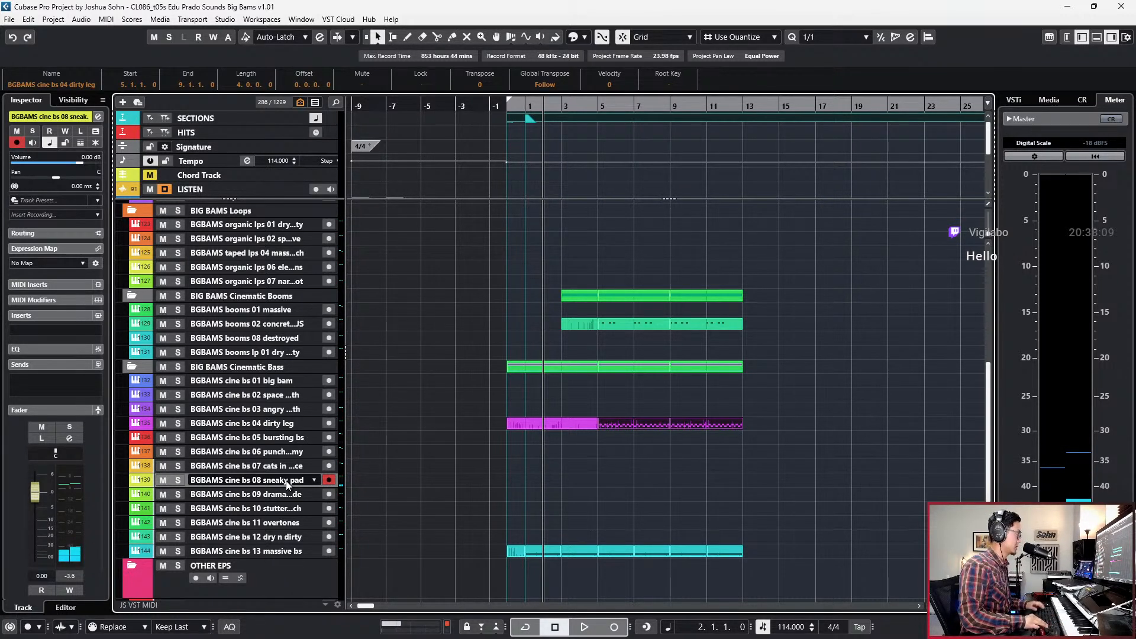
key(KP_Add)
key(KP_Add)
key(KP_Subtract)
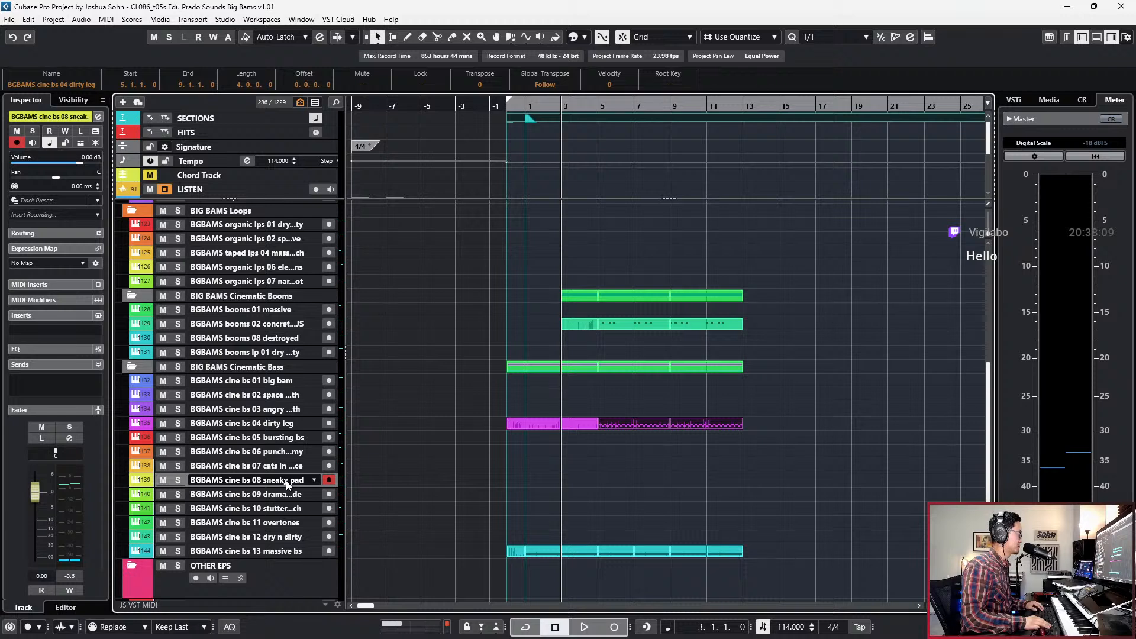
key(space)
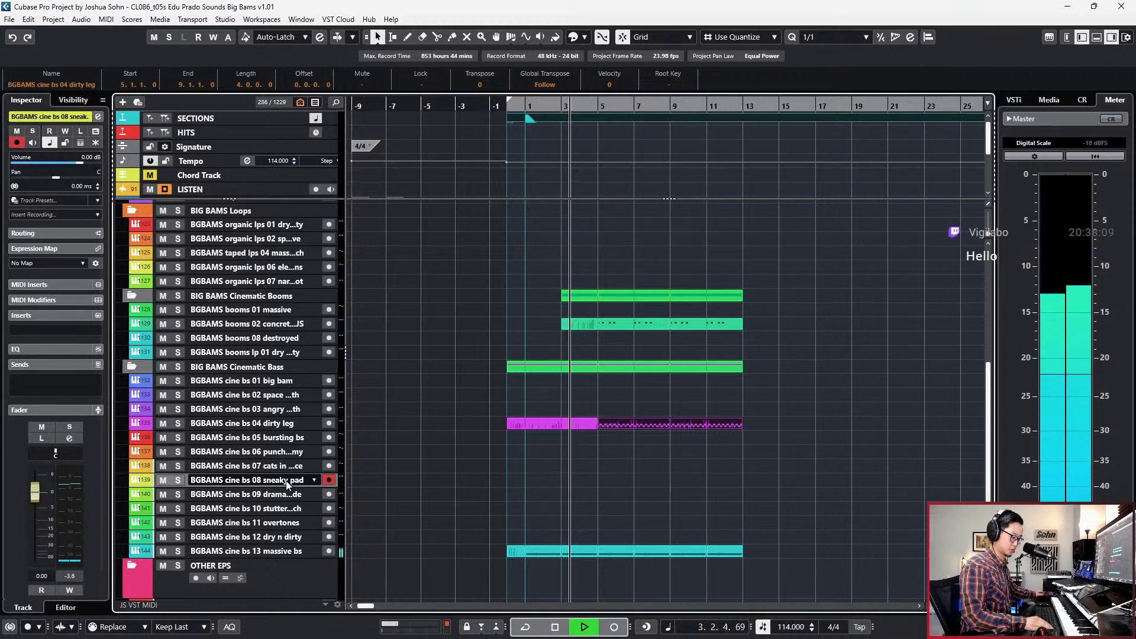
key(KP_Multiply)
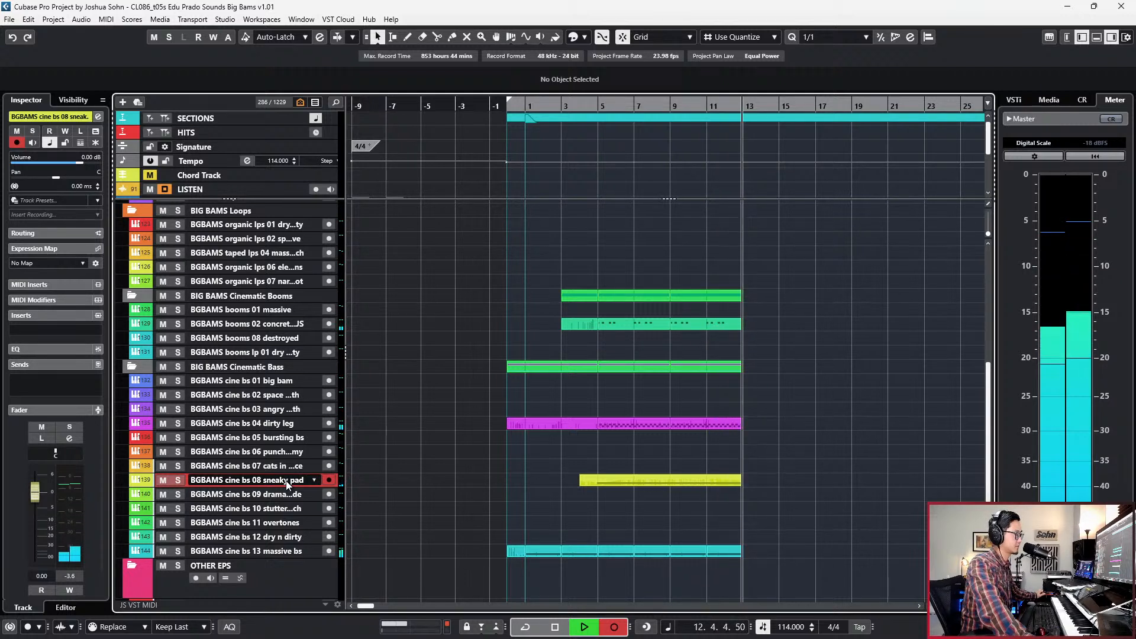
key(space)
Open the recorded sneaky pad part and delete the Main Volume CC 7 points that dip after bar 11.
double_click(695, 481)
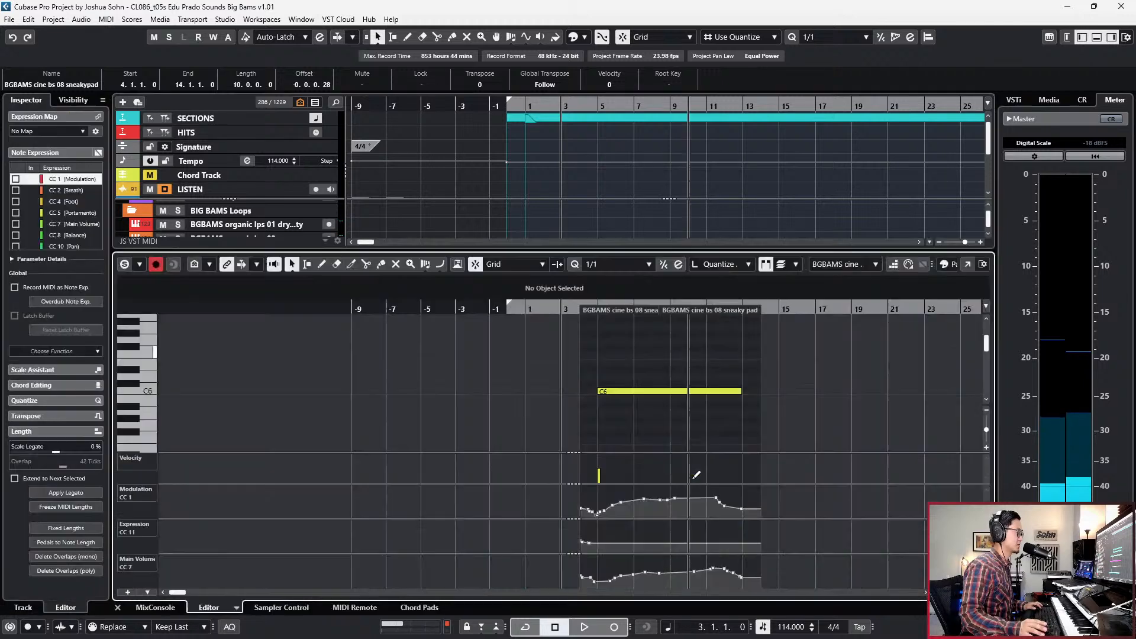
mouse_move(730, 512)
mouse_down()
mouse_move(781, 504)
mouse_move(728, 516)
mouse_up()
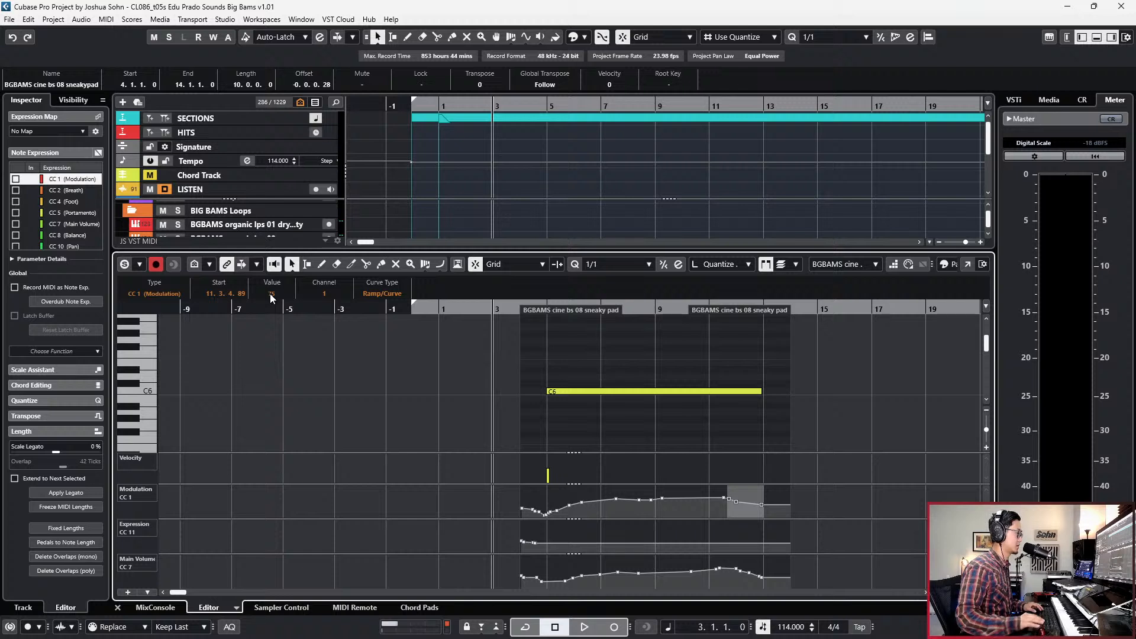
key(space)
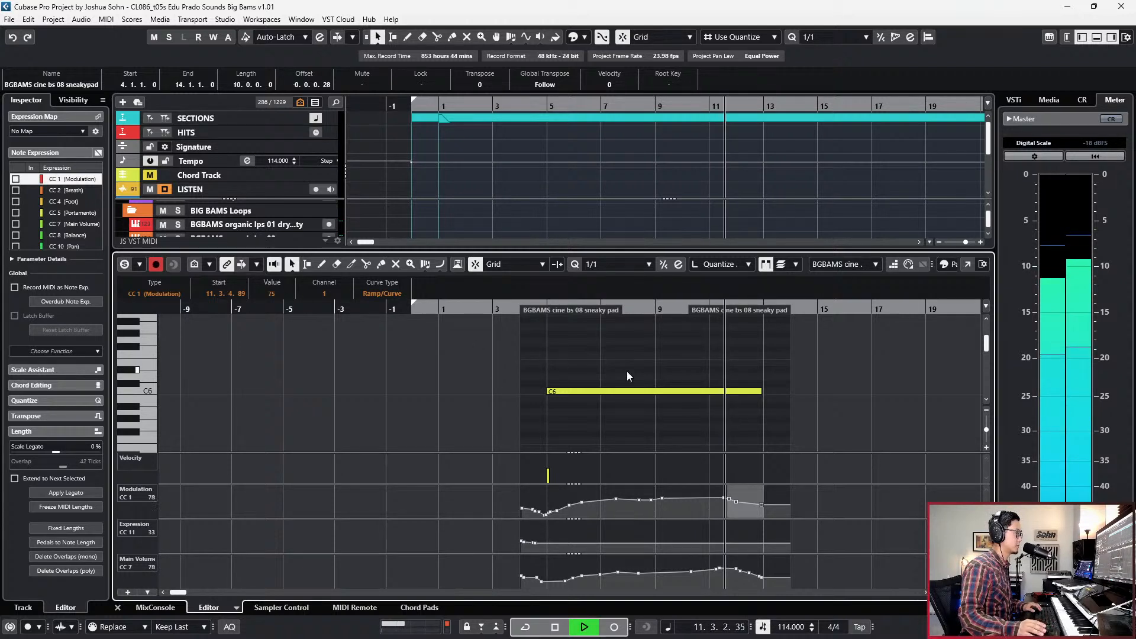
mouse_move(732, 573)
mouse_down()
mouse_move(794, 581)
mouse_move(750, 584)
mouse_up()
key(Delete)
key(Delete)
key(space)
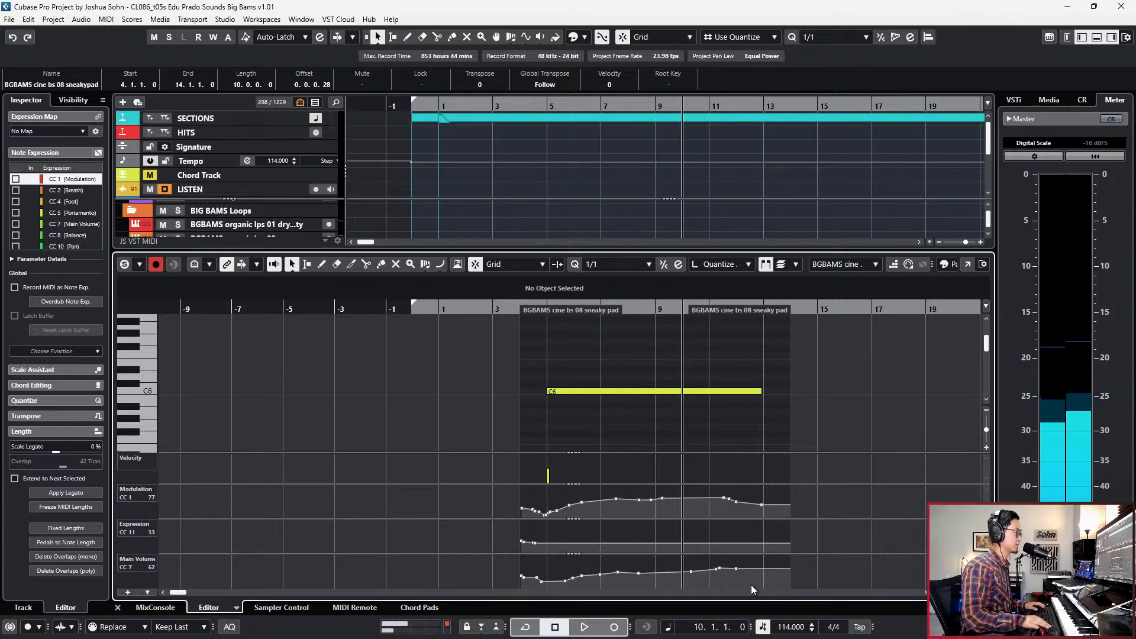
Play back the sneaky pad's ending and fit its C6 note exactly from bar 5 to bar 13.
key(space)
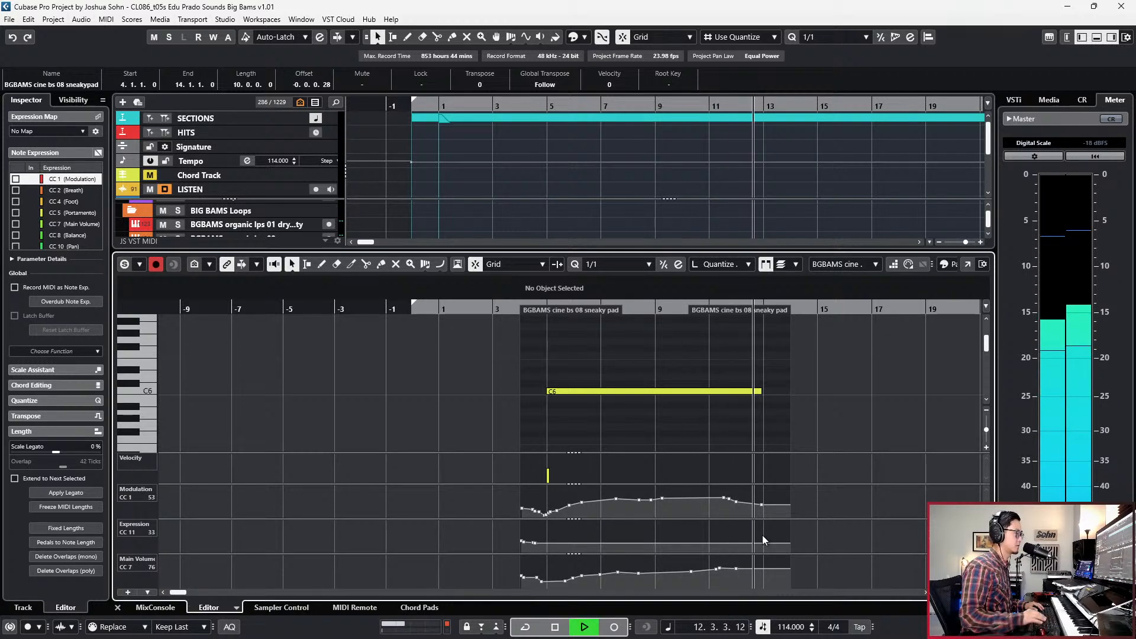
key(space)
click(747, 391)
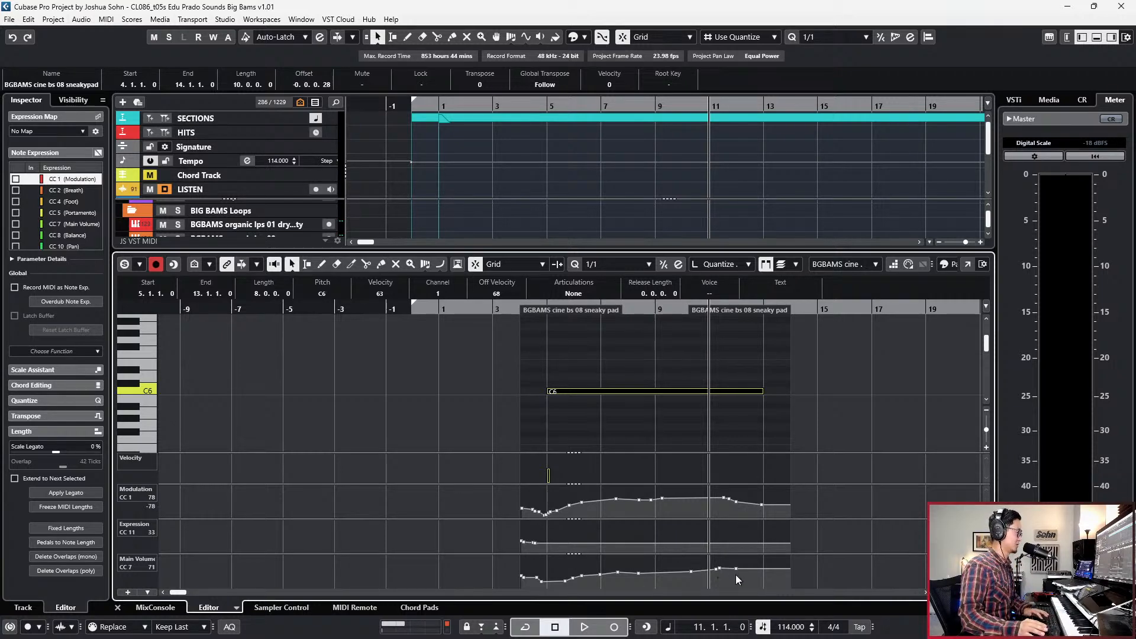
Close the part editor, move the playback position to bar 9, and open the sneaky pad's Kontakt instrument window.
key(Return)
key(KP_Subtract)
key(KP_Subtract)
key(KP_Subtract)
key(KP_Subtract)
key(KP_Subtract)
key(KP_Subtract)
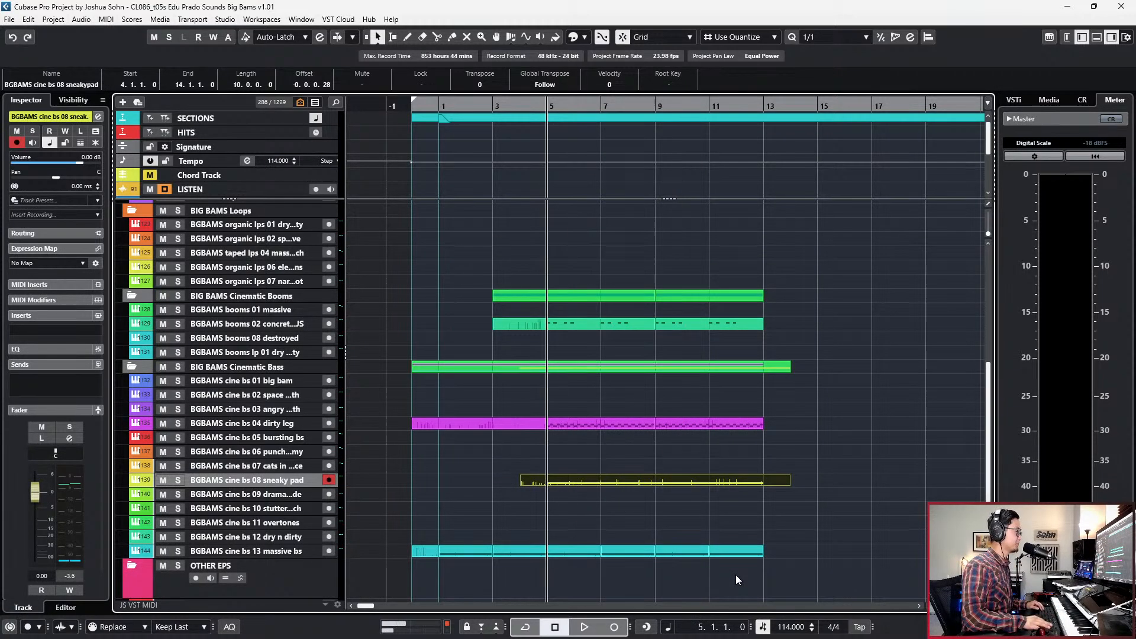
key(KP_Add)
key(KP_Add)
key(KP_Add)
key(KP_Add)
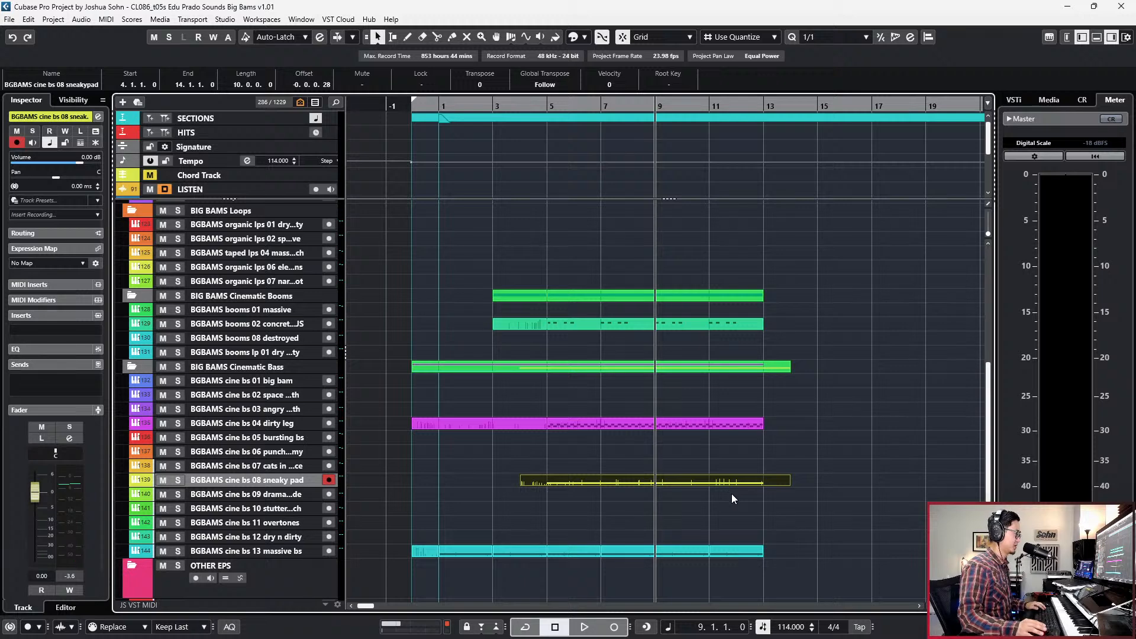
key(F11)
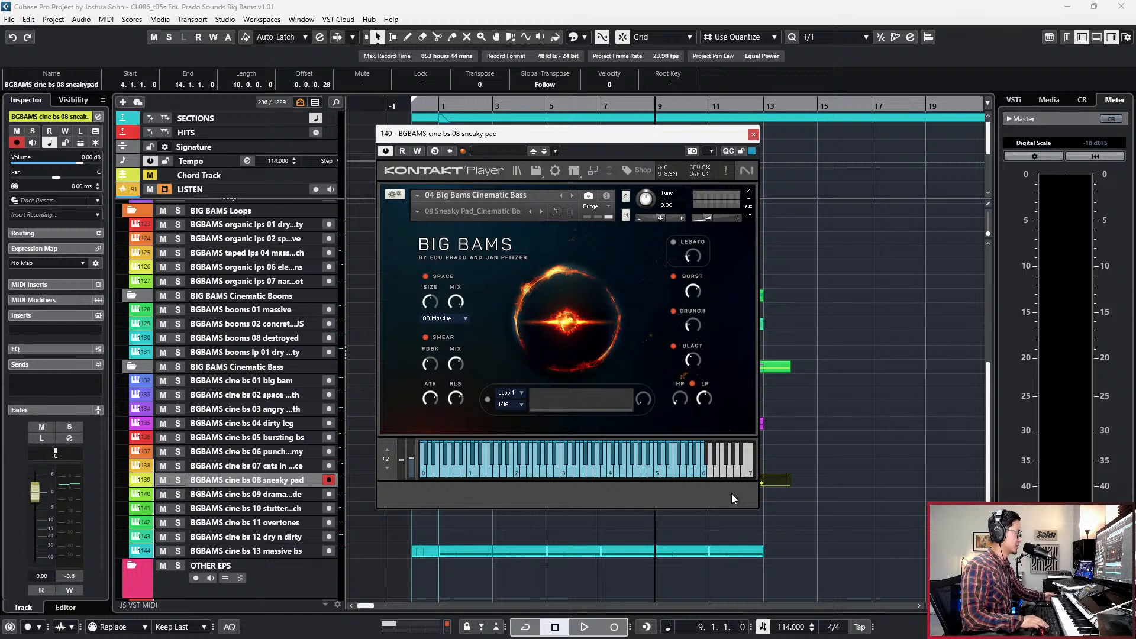
Try to record a controller pass over the sneaky pad part from around bar 10, moving the Kontakt window aside.
key(KP_Multiply)
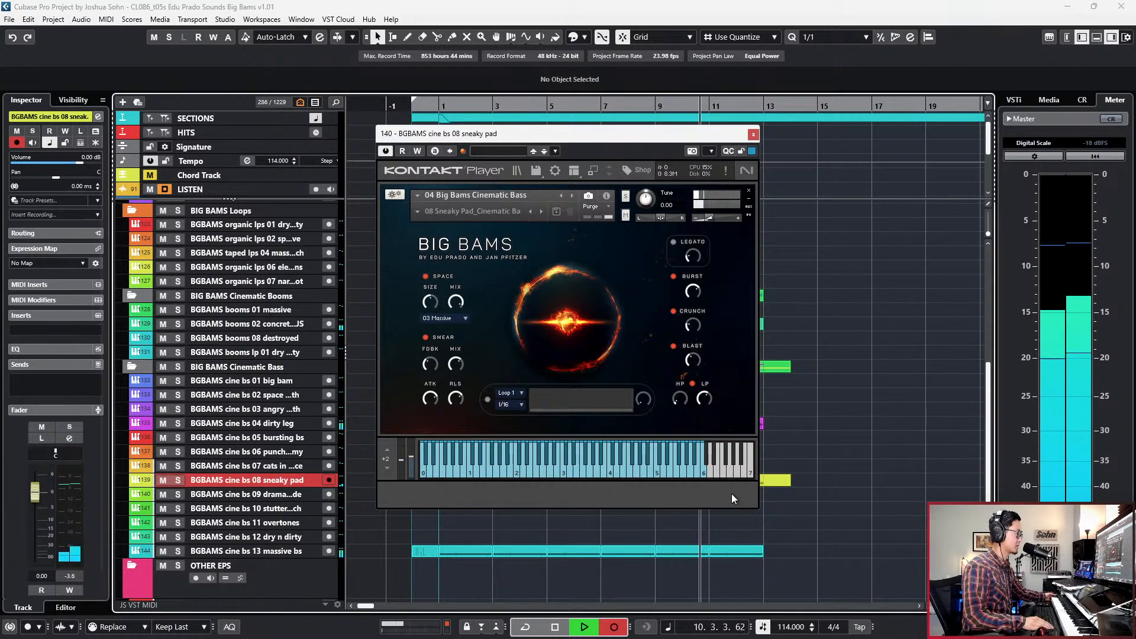
key(space)
drag(699, 133, 457, 123)
key(space)
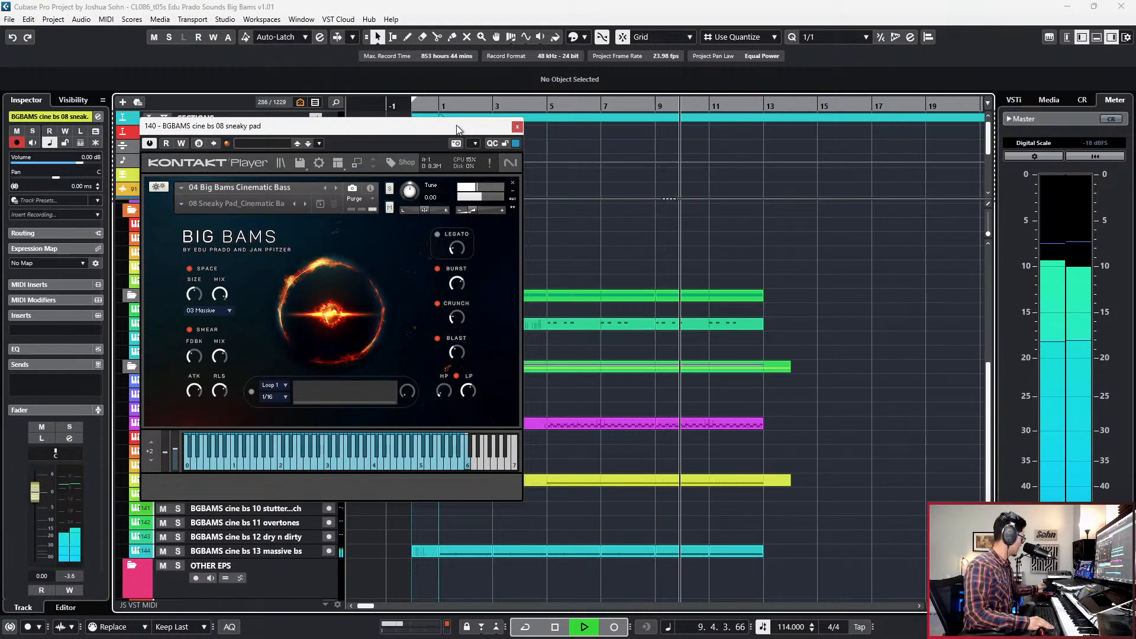
key(KP_Multiply)
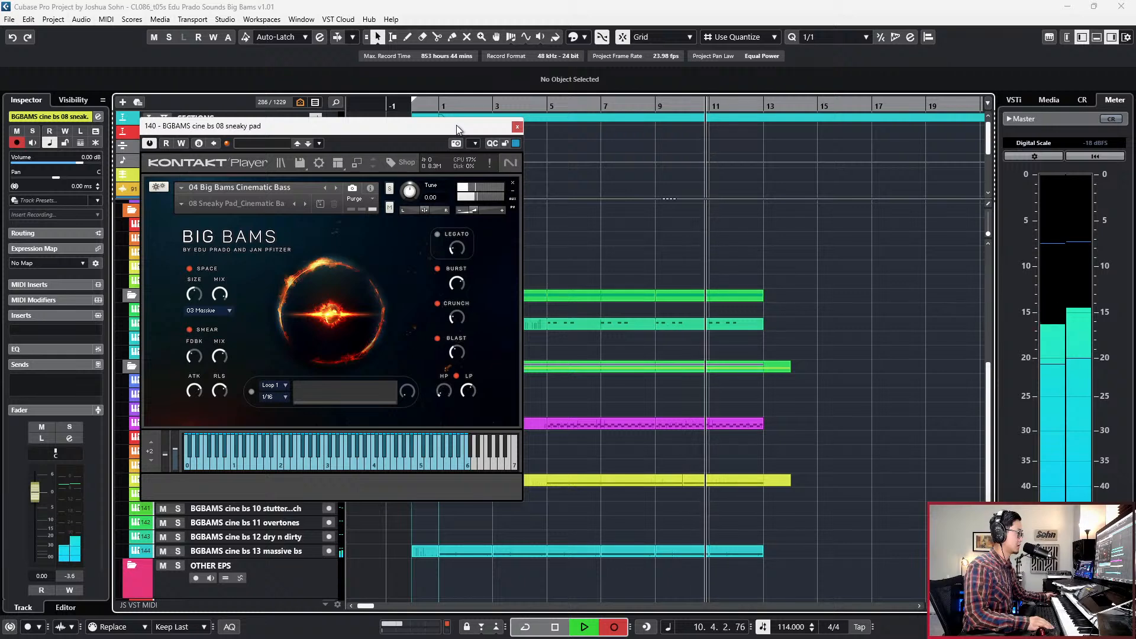
key(space)
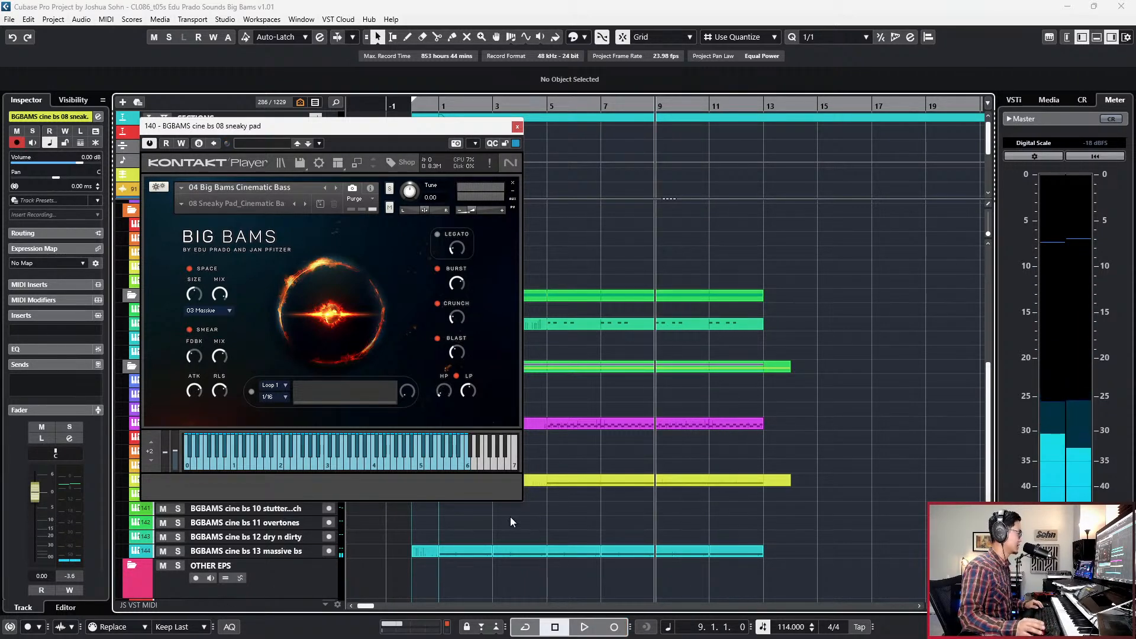
Open the sneaky pad part in the editor and record a downward pitch bend over bars 11 to 13, playing from bar 9.
double_click(580, 479)
key(space)
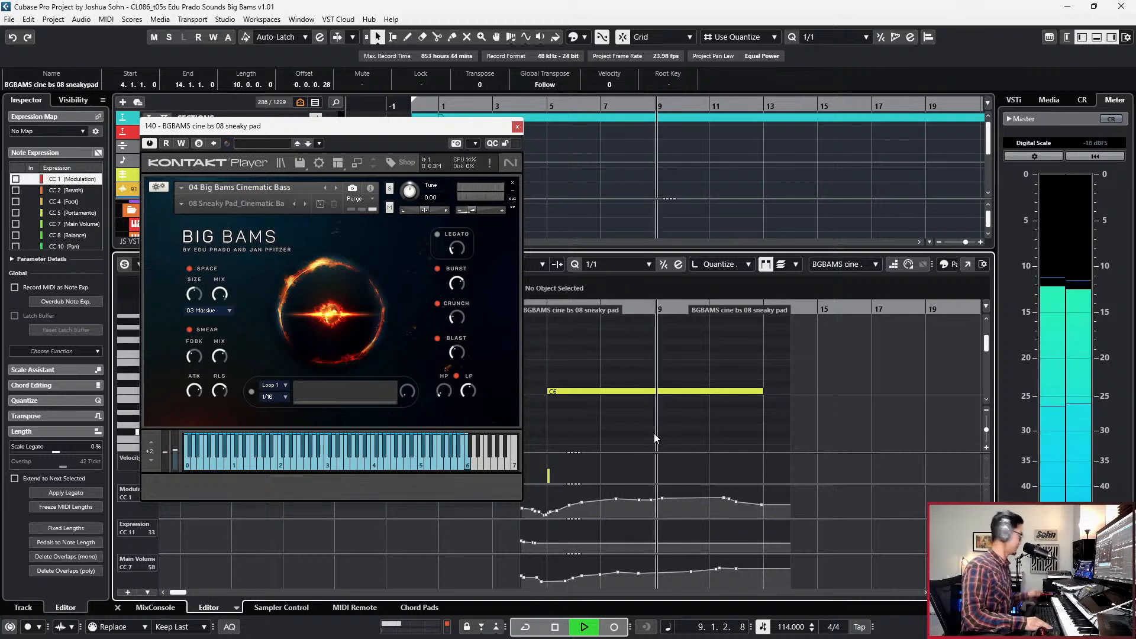
key(KP_Multiply)
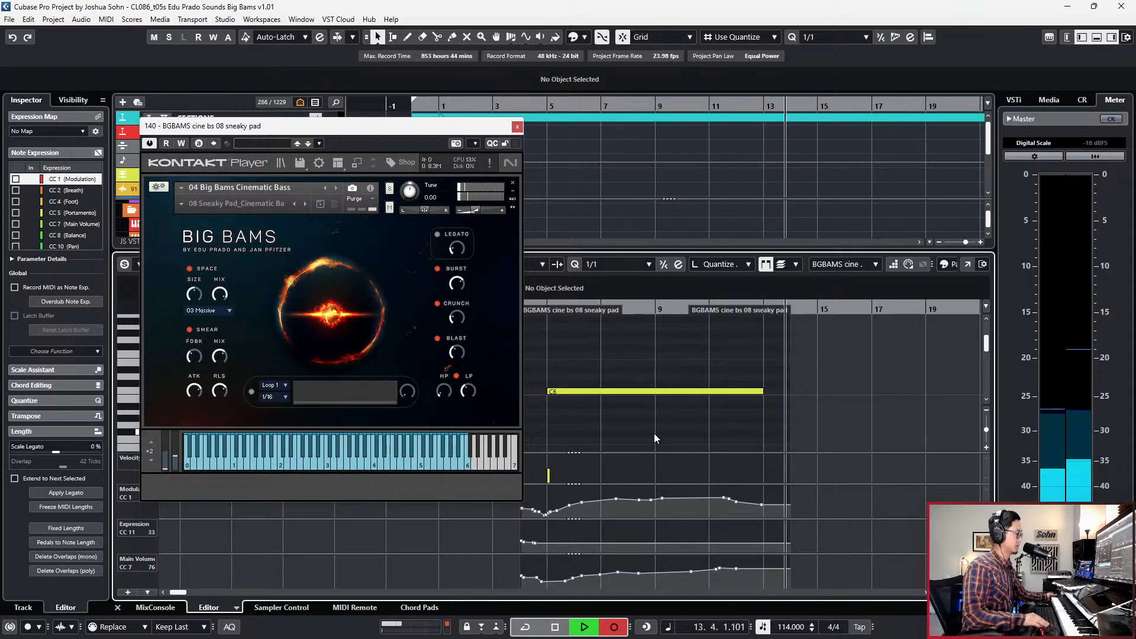
key(space)
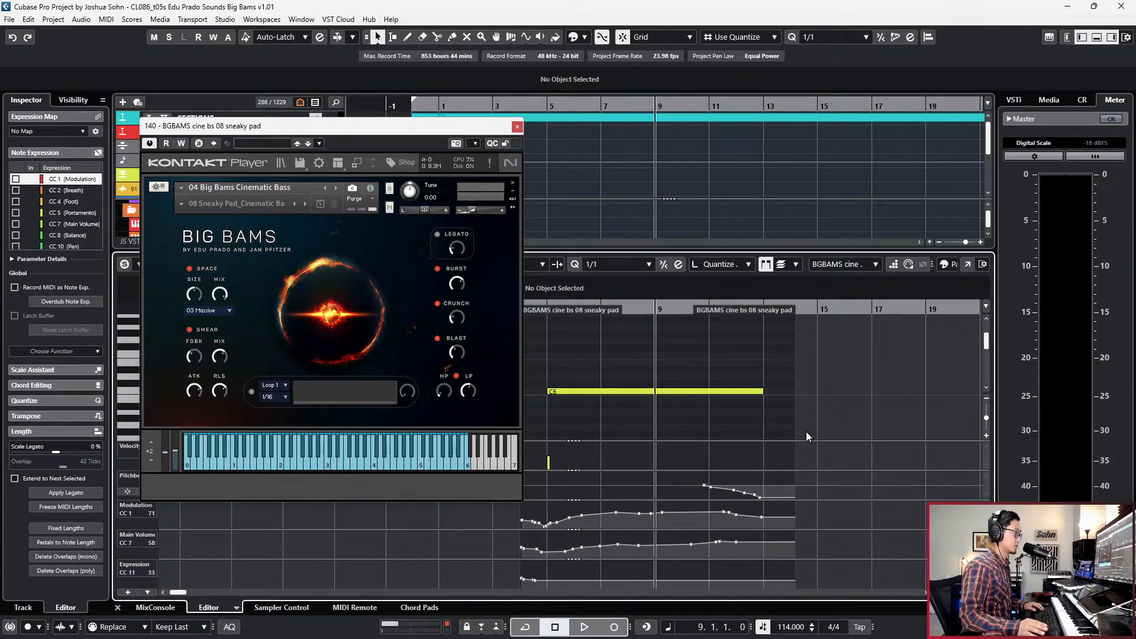
Extend the sneaky pad part to bar 20, draw a pitch bend reset at bar 17, and close the editor.
drag(783, 313, 946, 320)
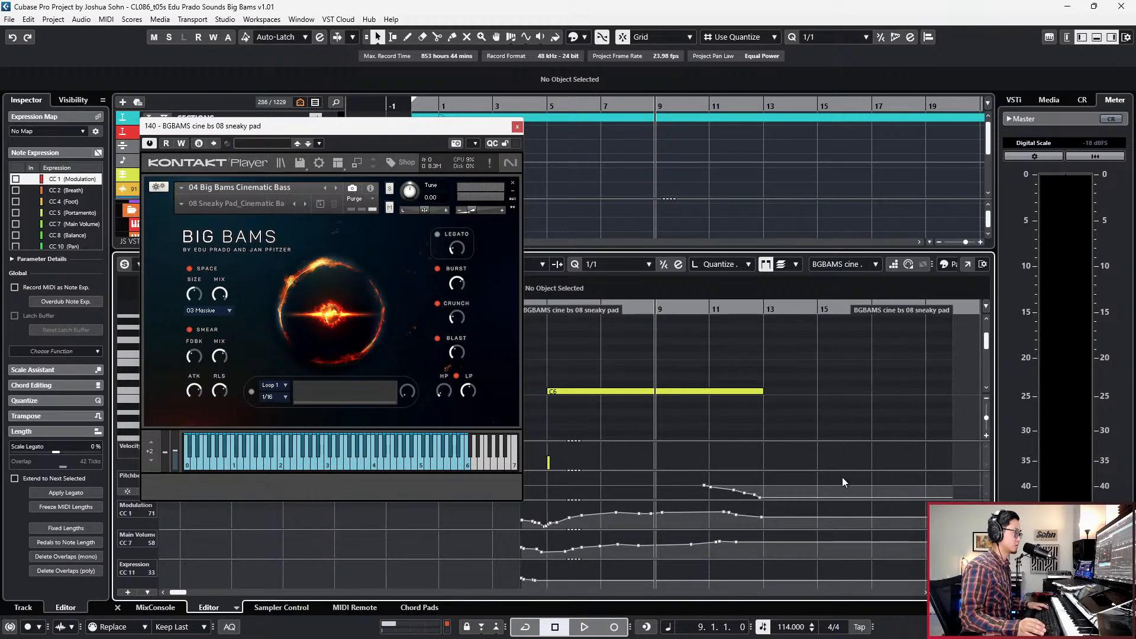
drag(880, 493, 872, 486)
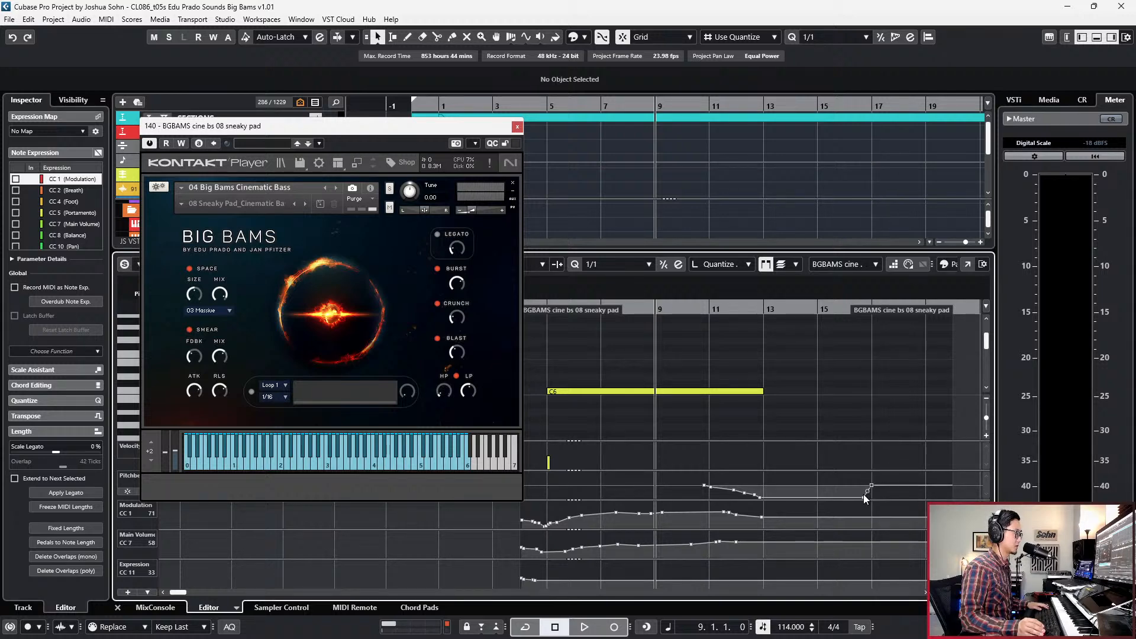
click(871, 497)
drag(872, 485, 875, 491)
key(Return)
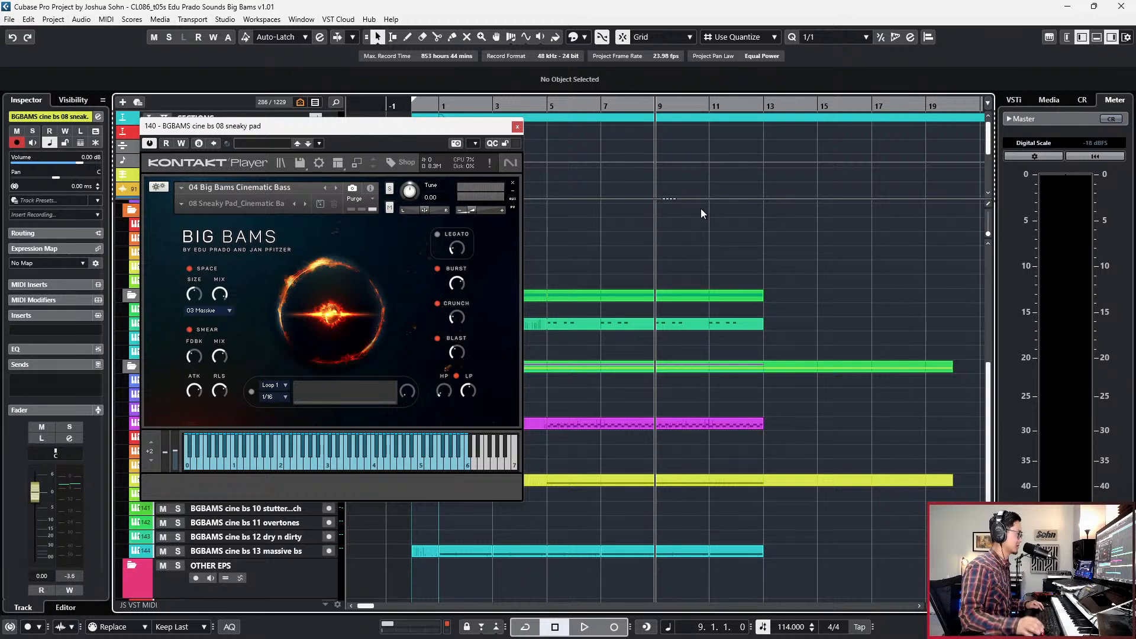
Close the Kontakt window and shorten the sneaky pad part to end at bar 19.
click(517, 127)
key(g)
key(g)
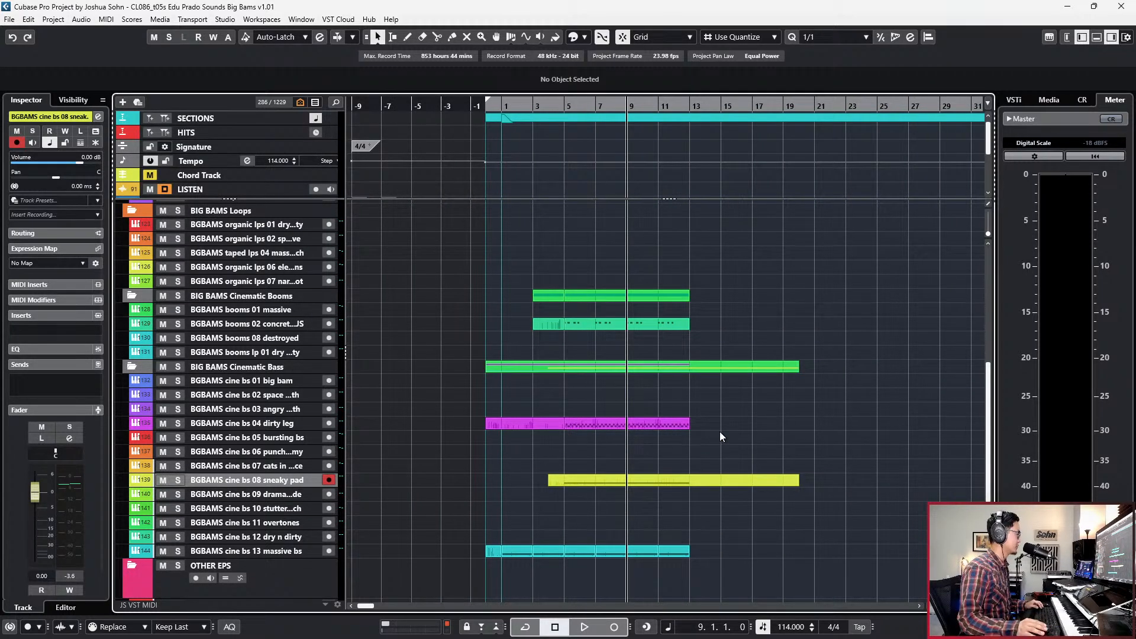
drag(797, 488, 785, 483)
Add a section marker at bar 13 in the SECTIONS track and return the playhead to bar 9.
key(KP_Subtract)
key(KP_Subtract)
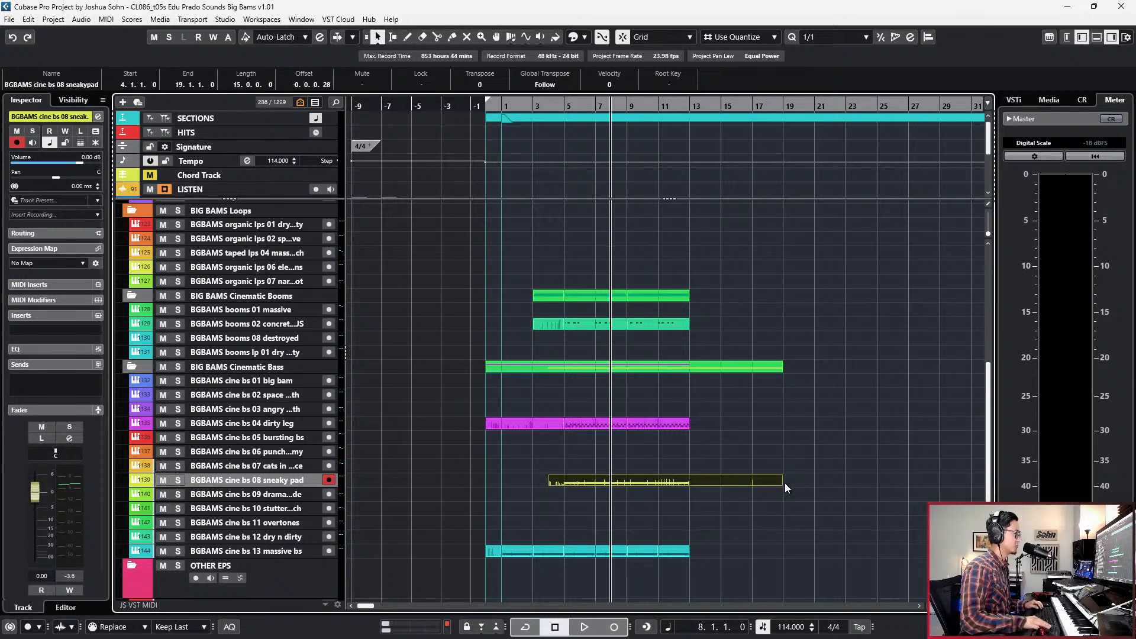
key(KP_Add)
key(KP_Add)
key(KP_Add)
key(KP_Add)
key(KP_Add)
key(KP_Add)
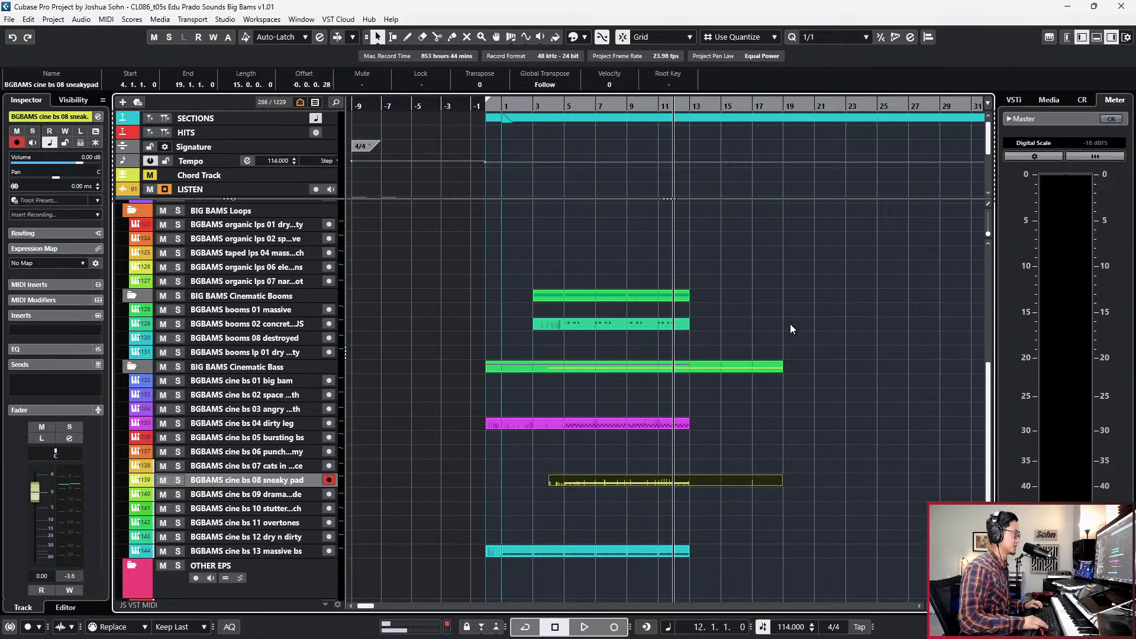
key(KP_Subtract)
key(KP_Subtract)
key(KP_Subtract)
key(KP_Subtract)
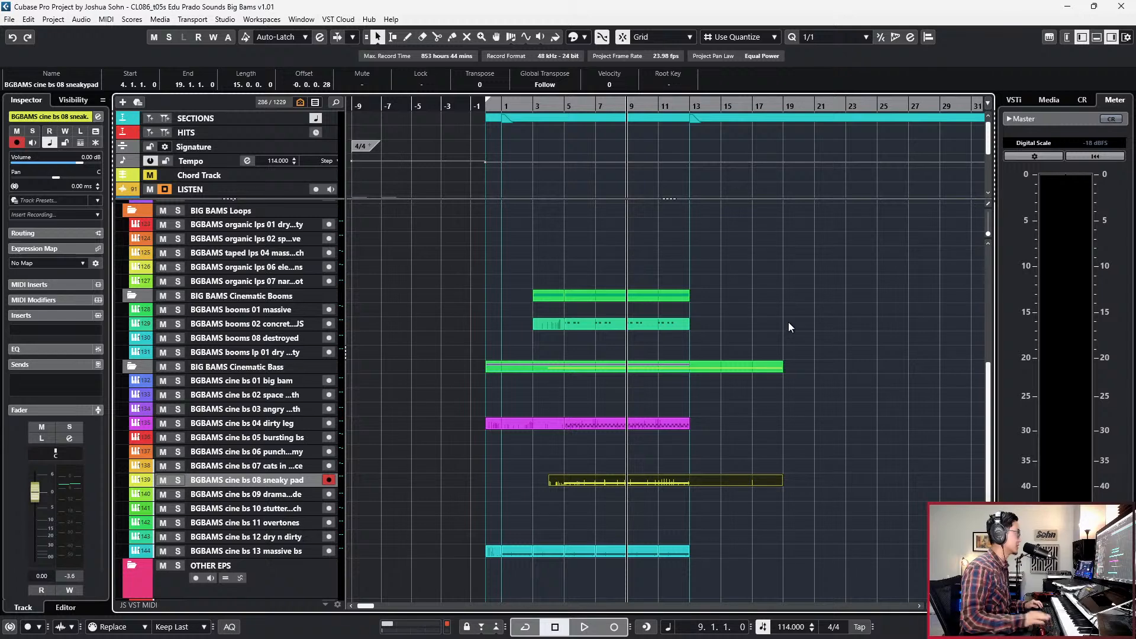
Audition the organic 18 sneaky hits, organic 19 electric hit, taped 01 bams and taped 02 space blast tracks.
scroll(257, 388, up, 10)
scroll(258, 388, down, 3)
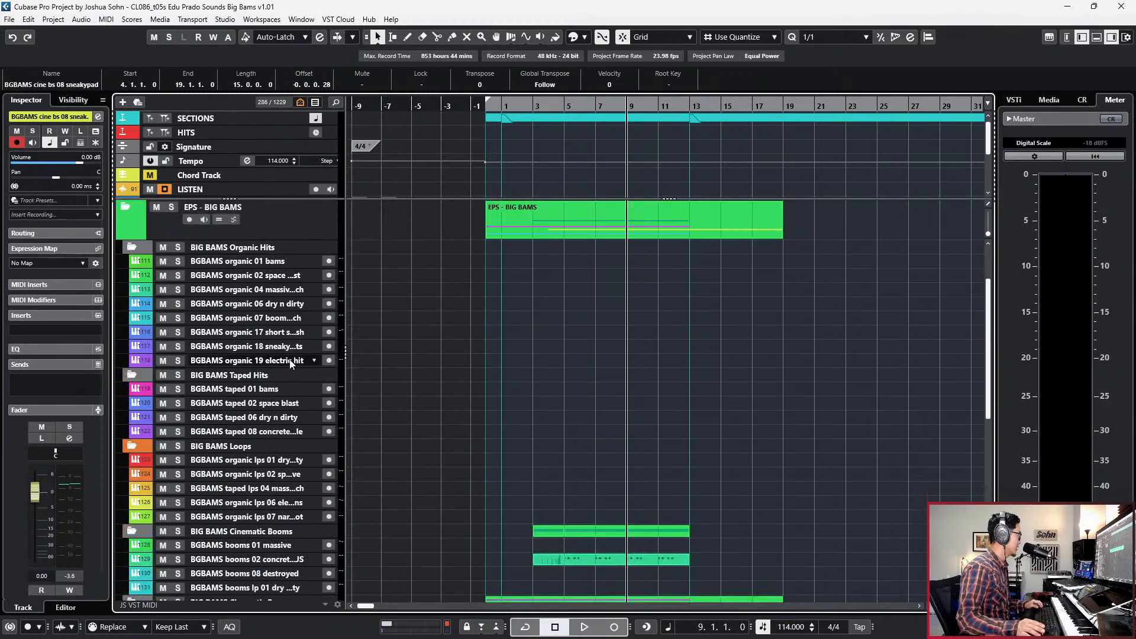
click(255, 348)
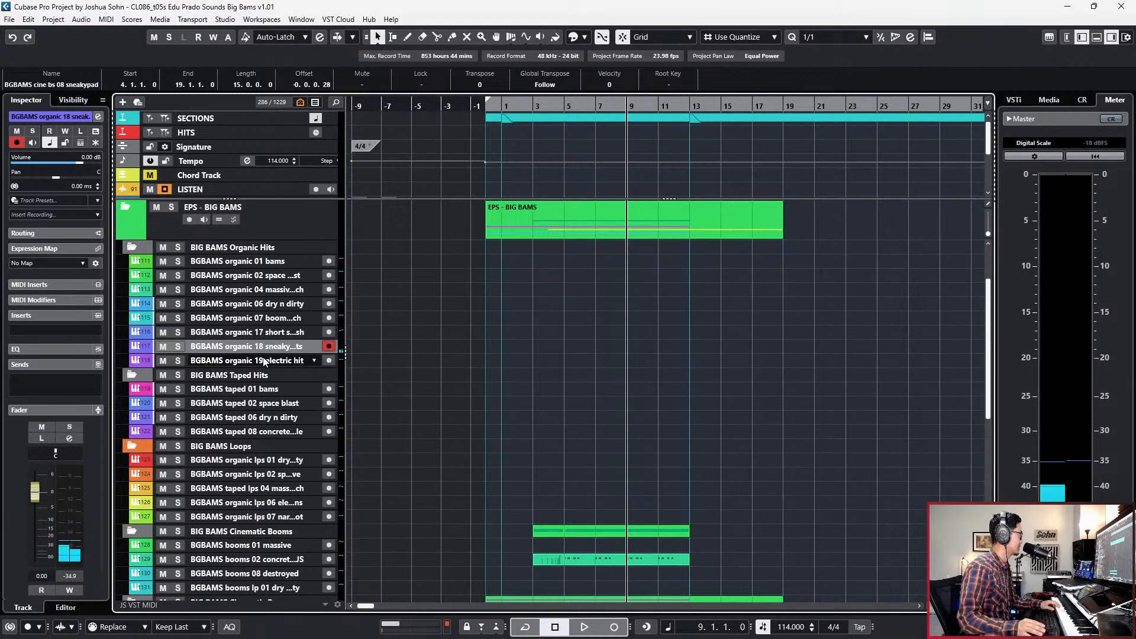
click(263, 361)
click(267, 394)
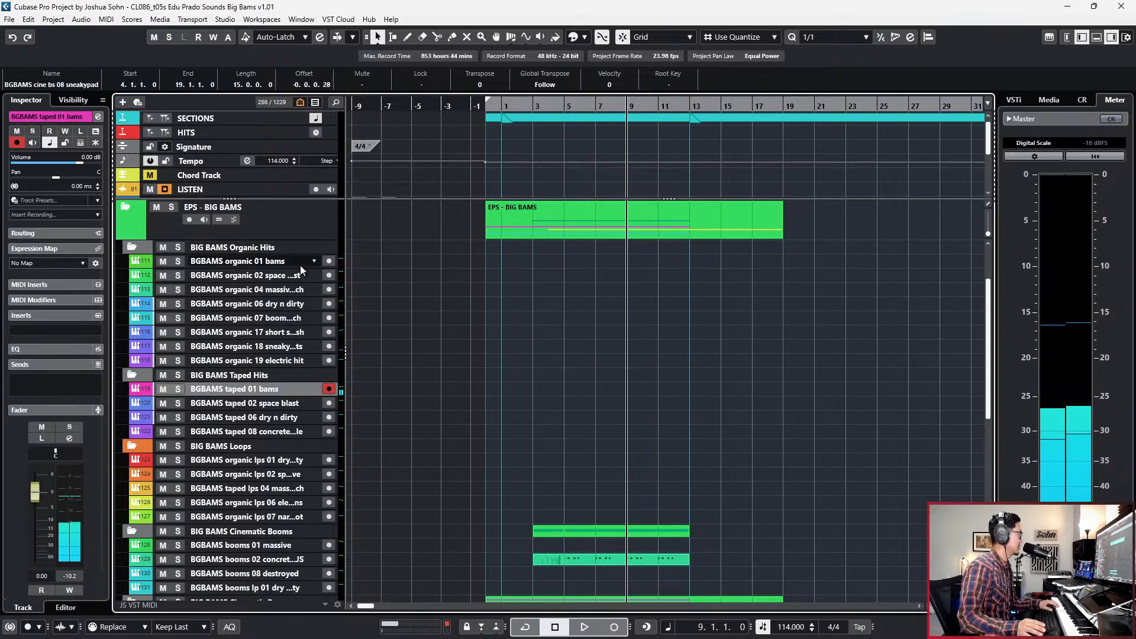
click(274, 406)
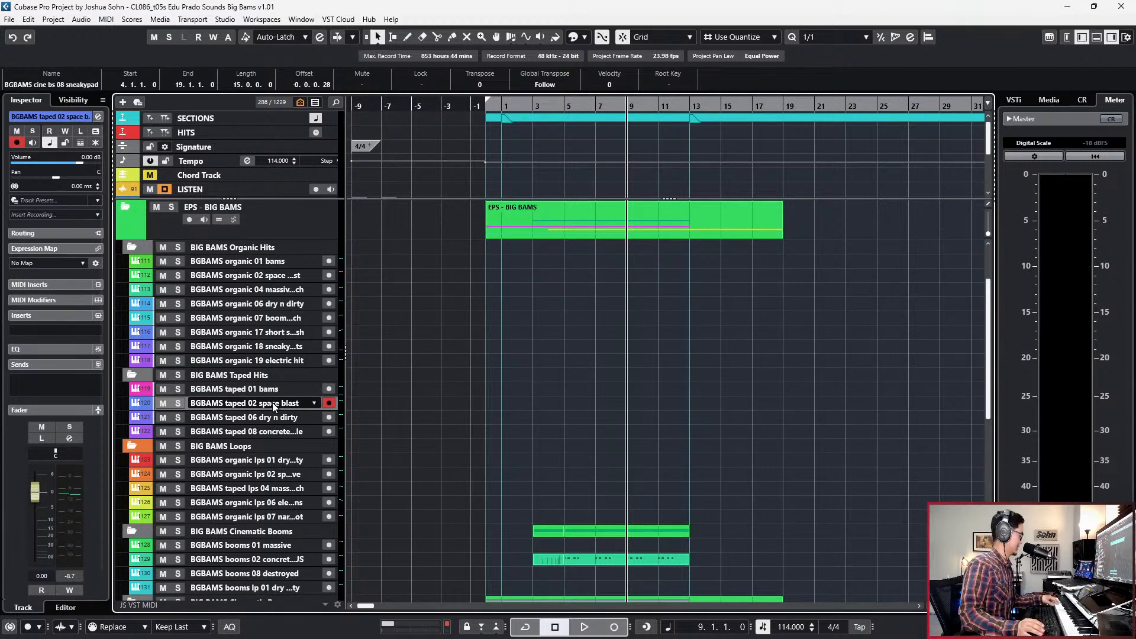
Compare the organic 02 and taped 02 space blast hits by alternating between their tracks, and check the taped one's spectrum in its channel settings.
click(285, 276)
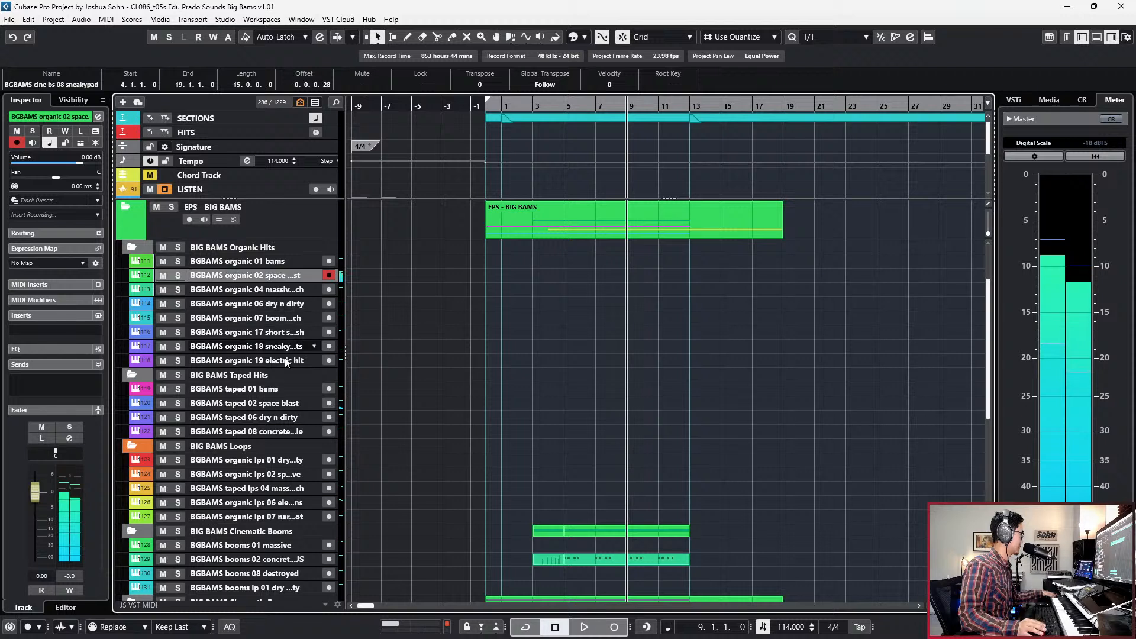
click(289, 404)
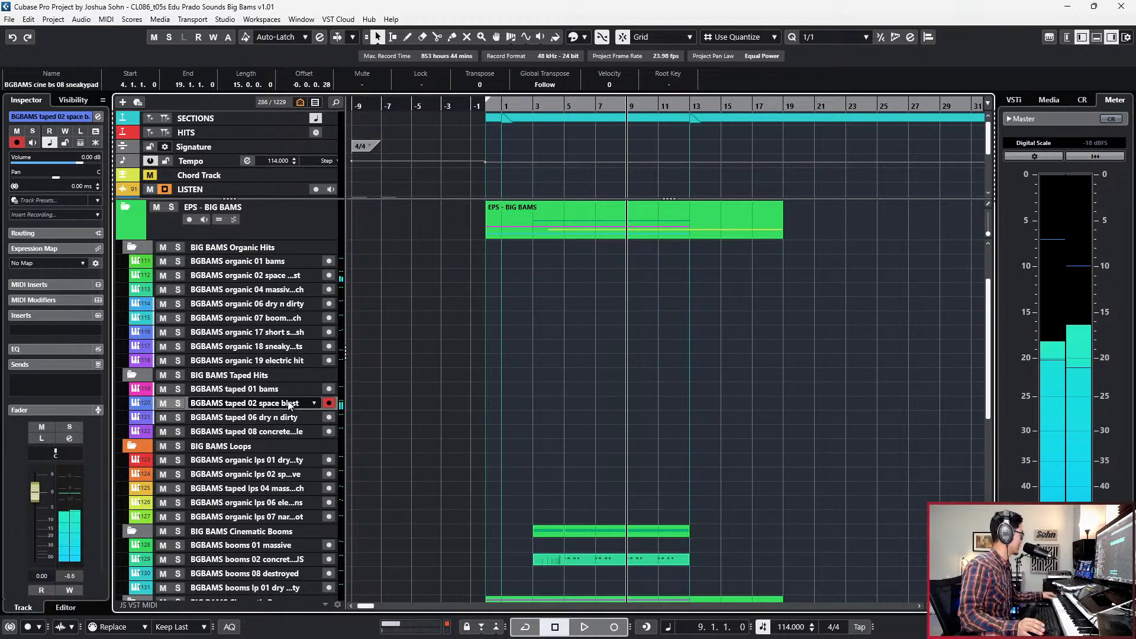
click(294, 275)
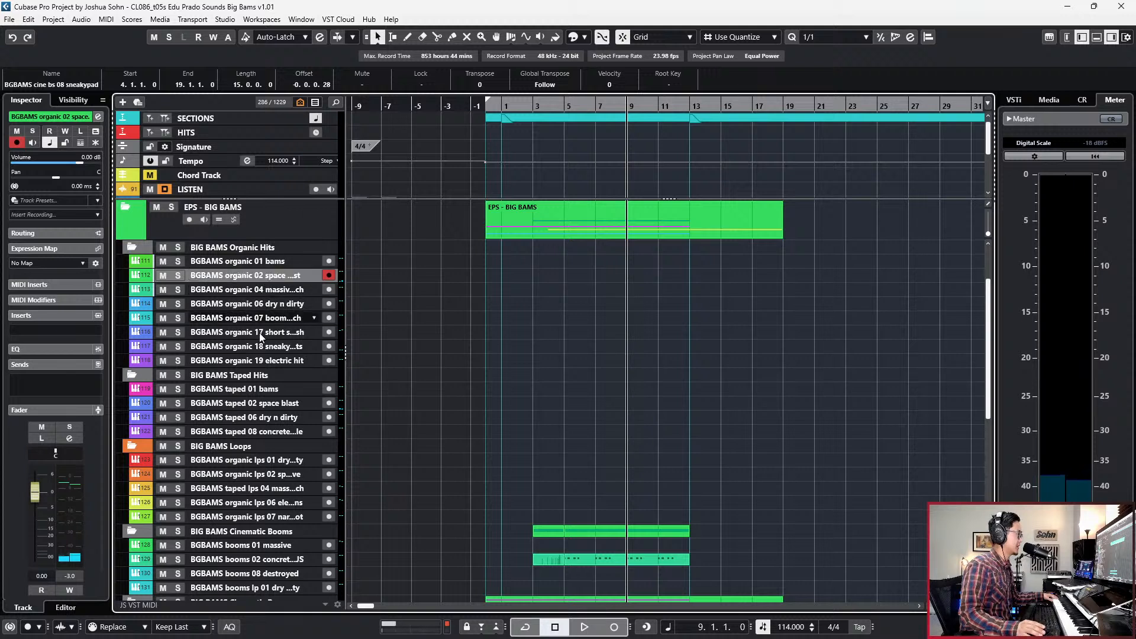
click(286, 405)
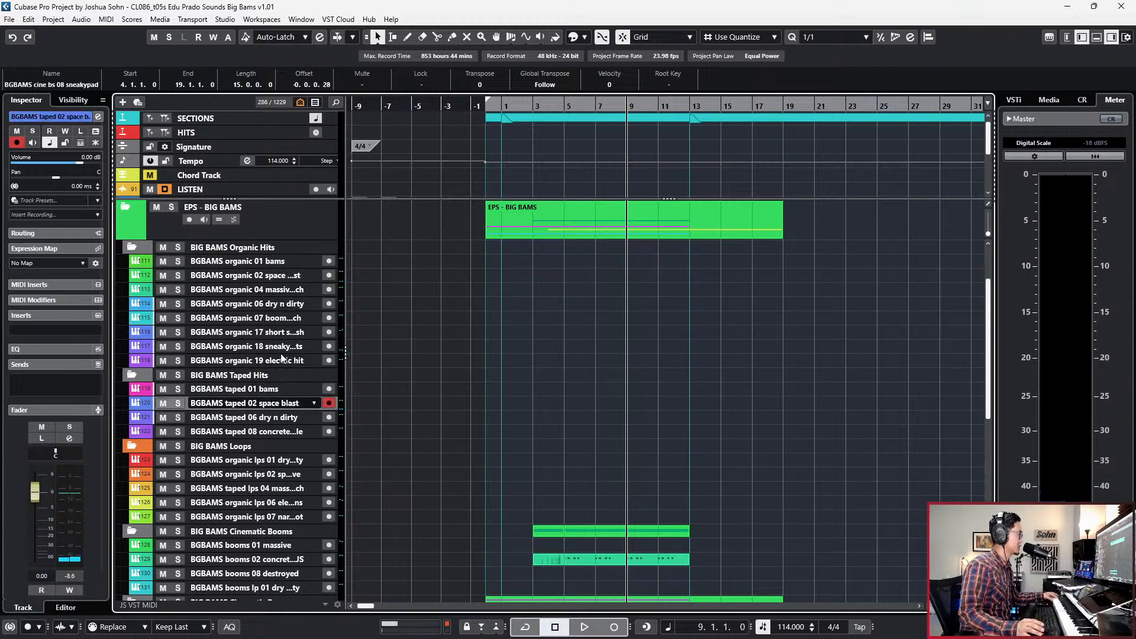
click(282, 277)
click(279, 408)
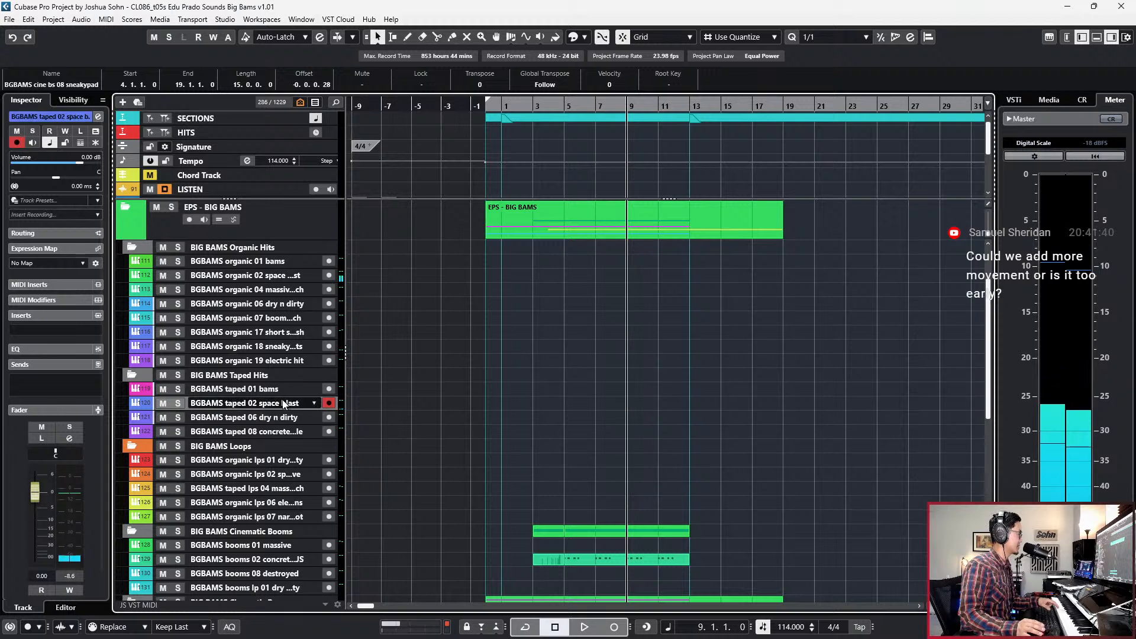
click(270, 277)
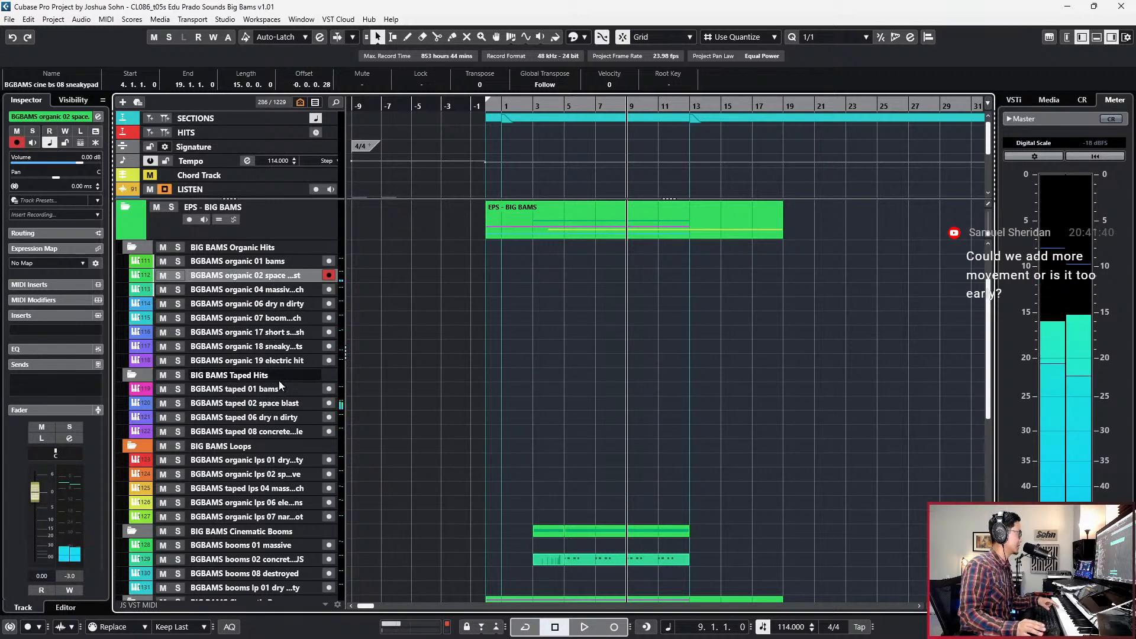
click(280, 405)
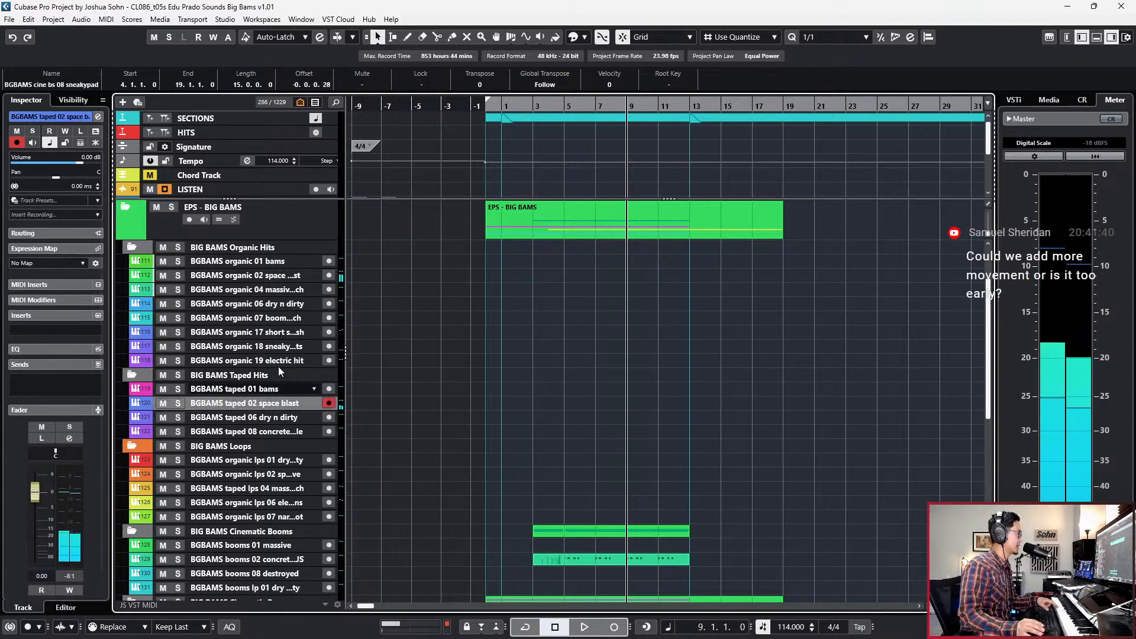
click(279, 277)
click(286, 402)
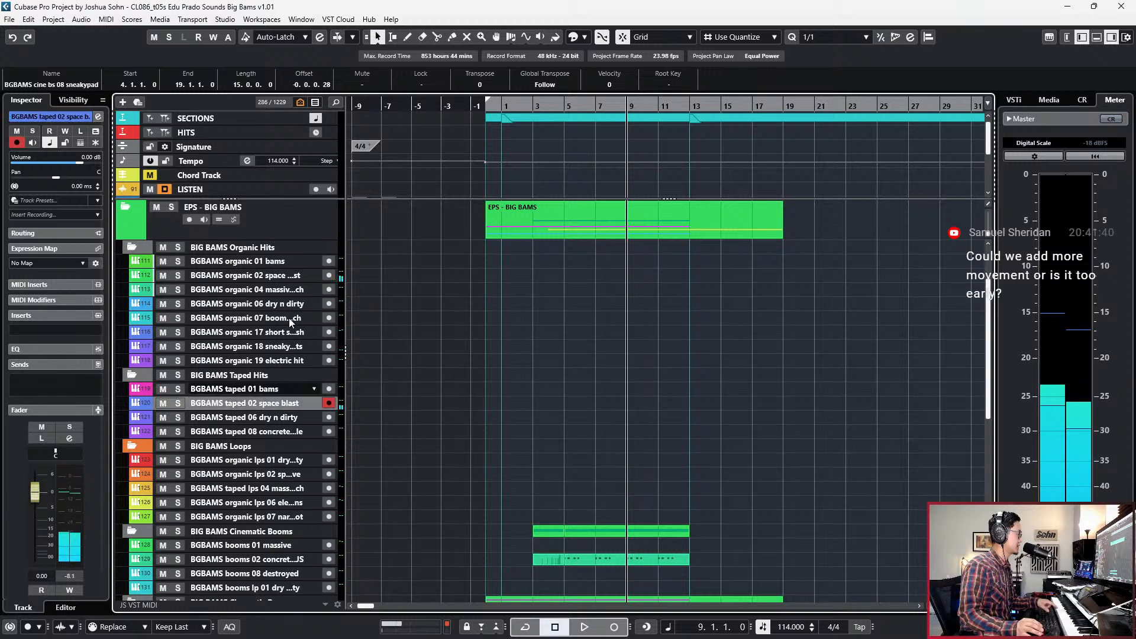
click(289, 276)
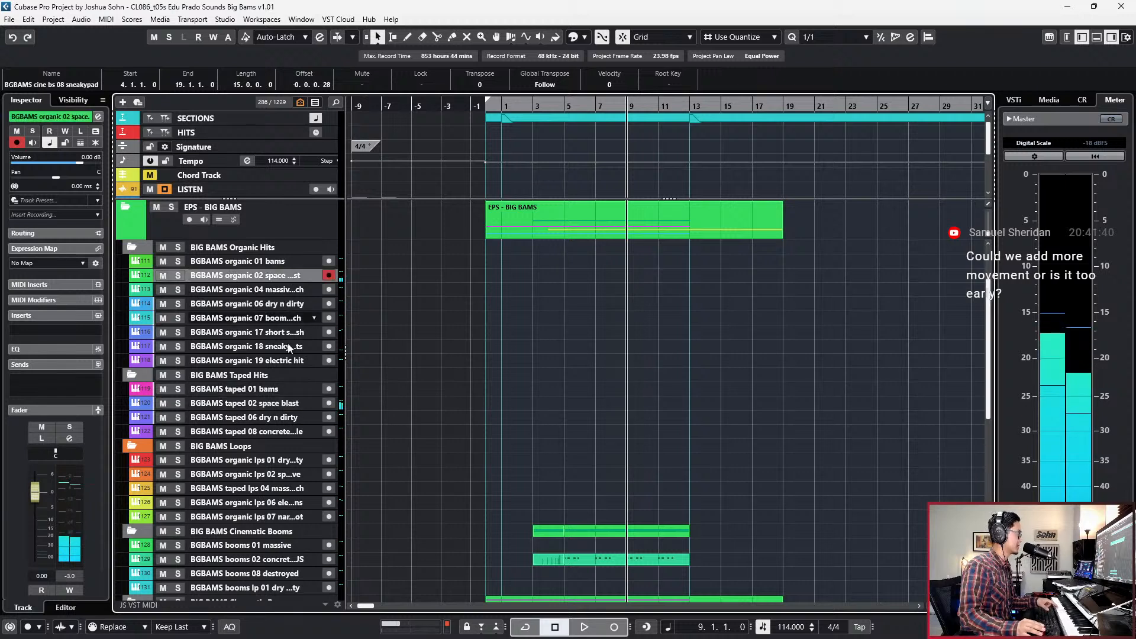
click(290, 403)
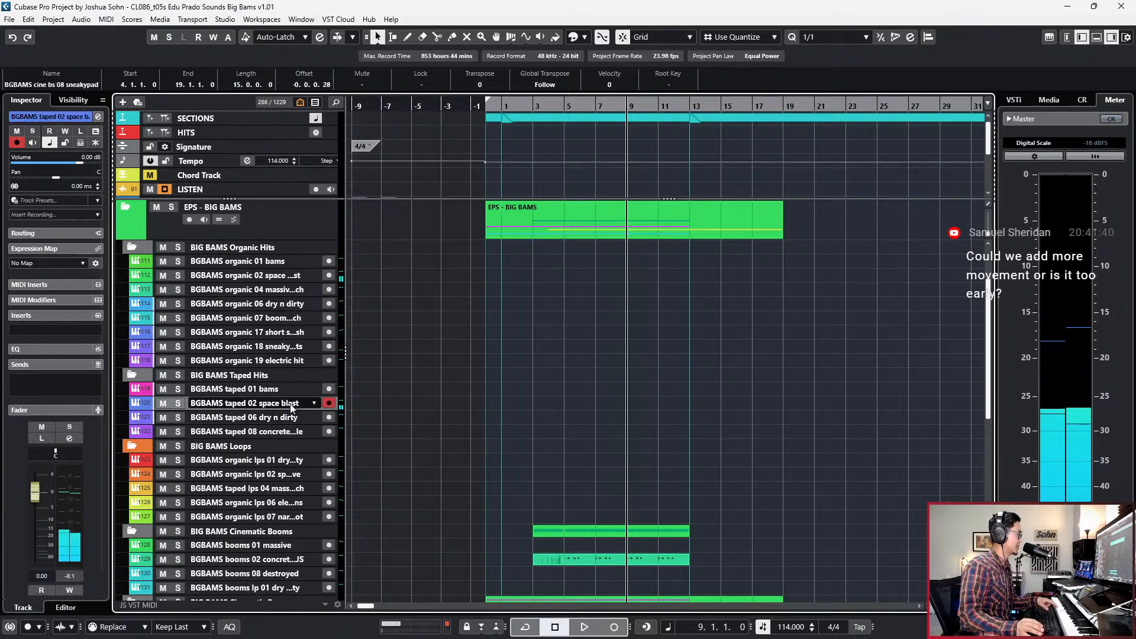
click(284, 277)
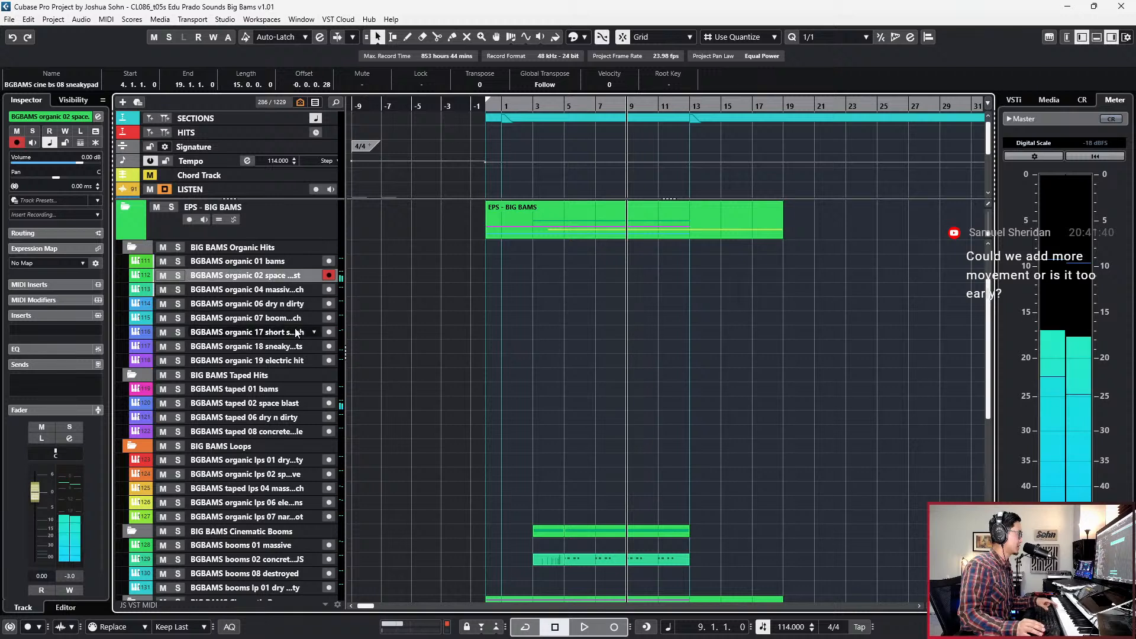
click(290, 403)
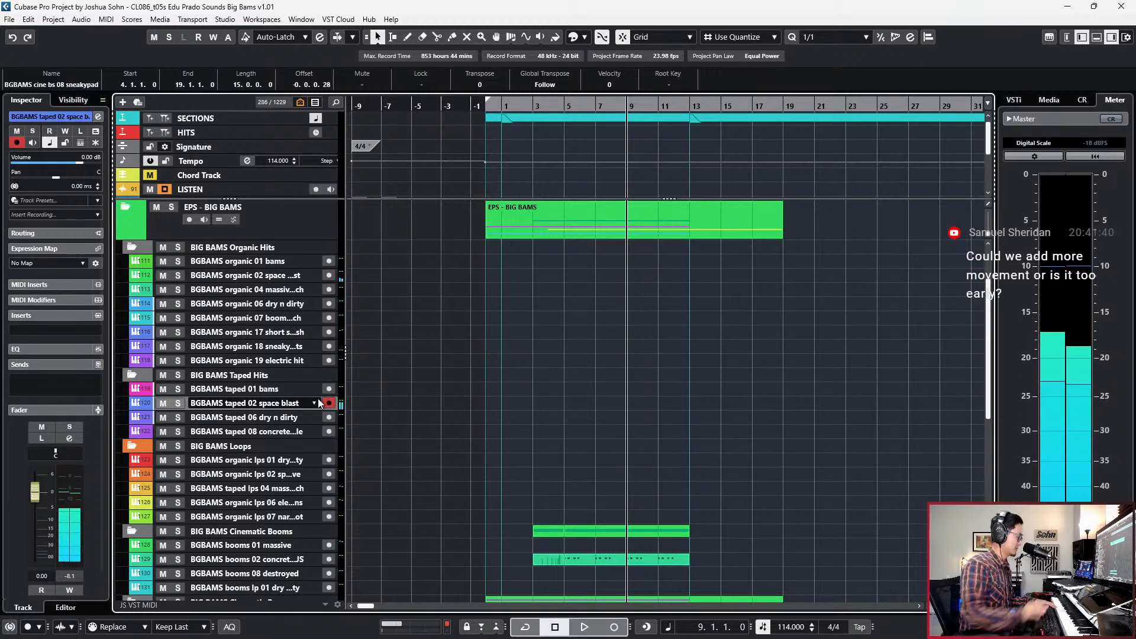
click(318, 399)
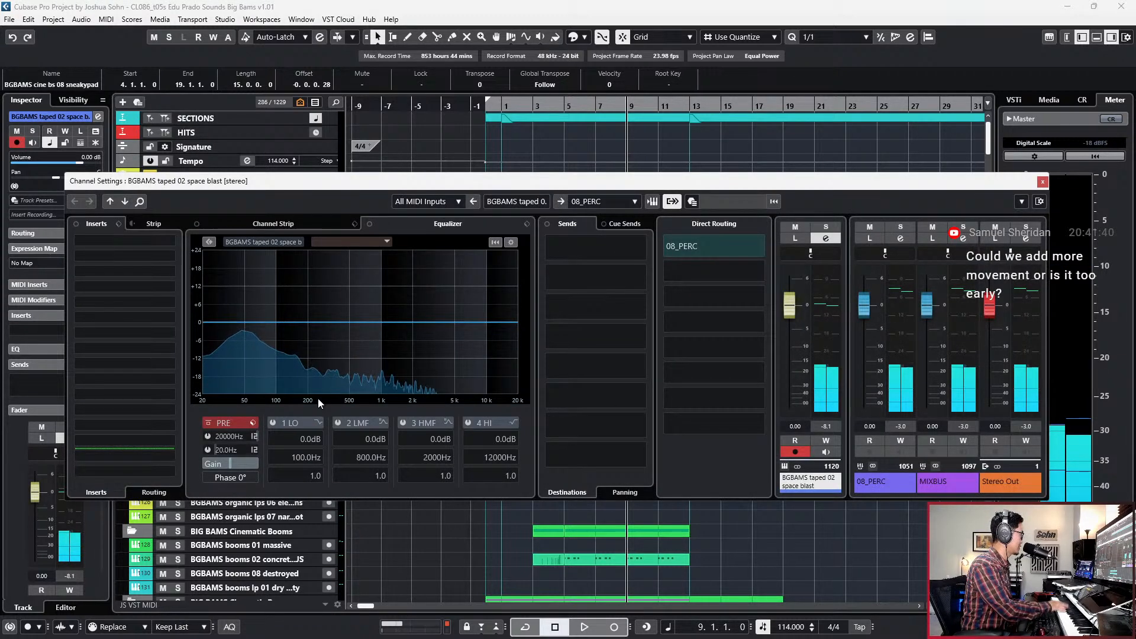
key(Escape)
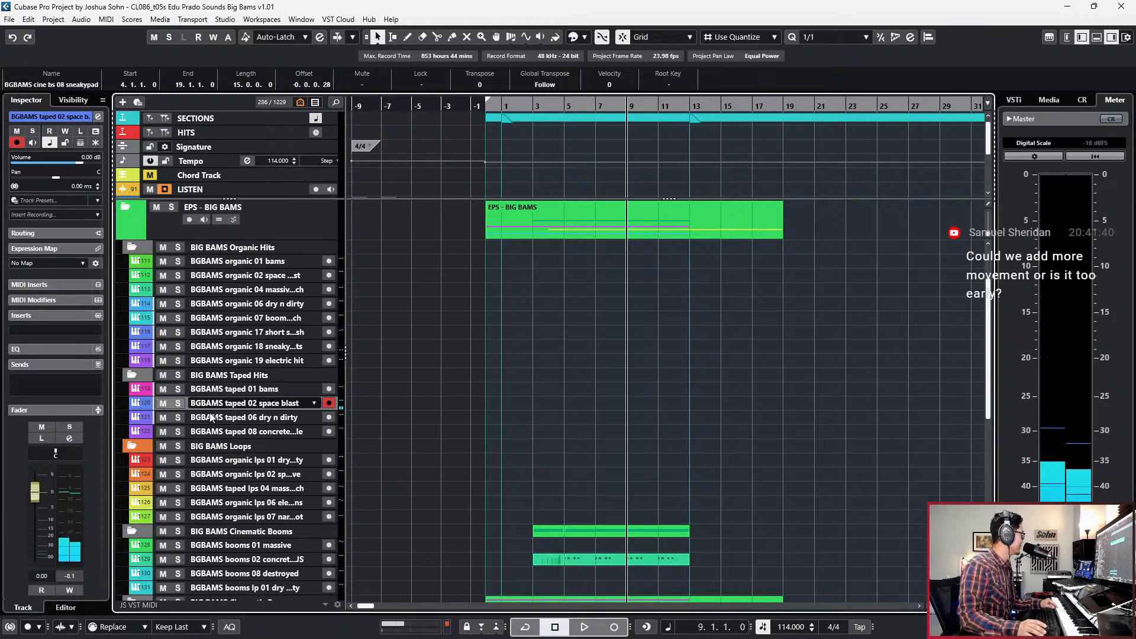
Move the playhead back to bar 3.
key(KP_Add)
key(KP_Subtract)
key(KP_Subtract)
key(KP_Subtract)
key(KP_Subtract)
key(KP_Subtract)
key(KP_Subtract)
key(KP_Subtract)
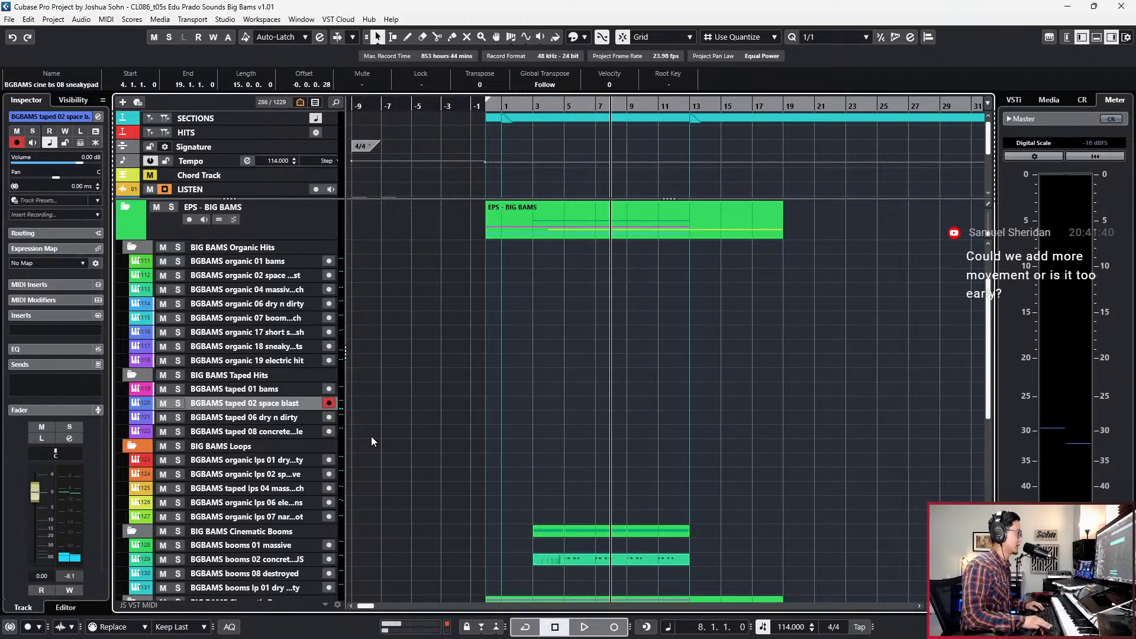
key(g)
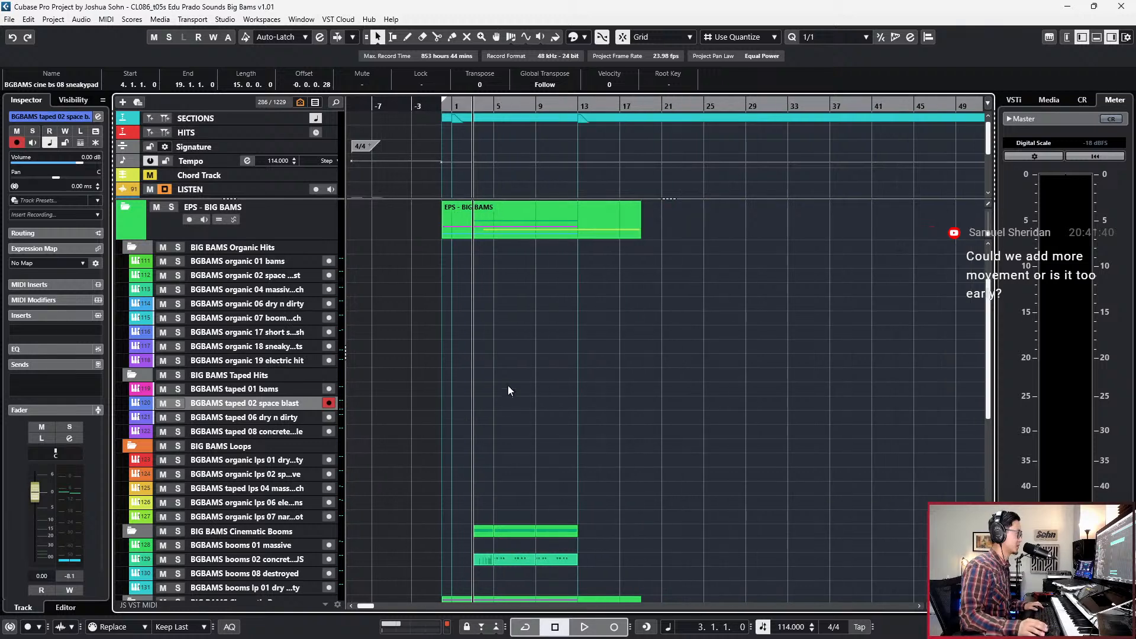
scroll(624, 367, down, 3)
scroll(623, 363, up, 3)
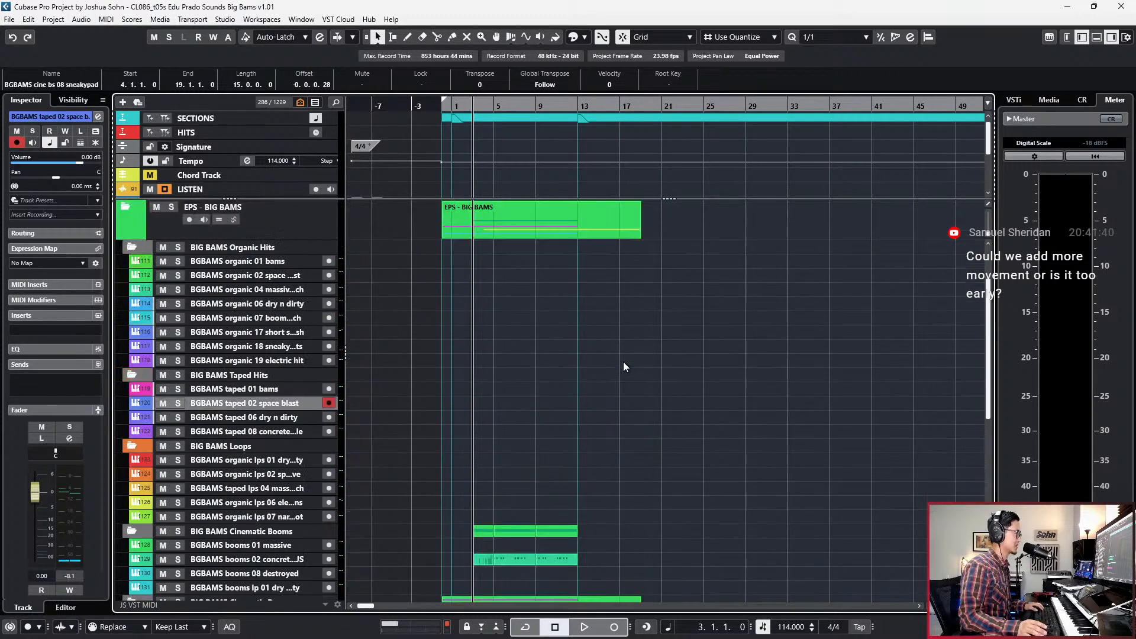
Audition the organic 02 space blast and the first taped hits tracks, ending with taped 06 dry n dirty selected.
click(268, 277)
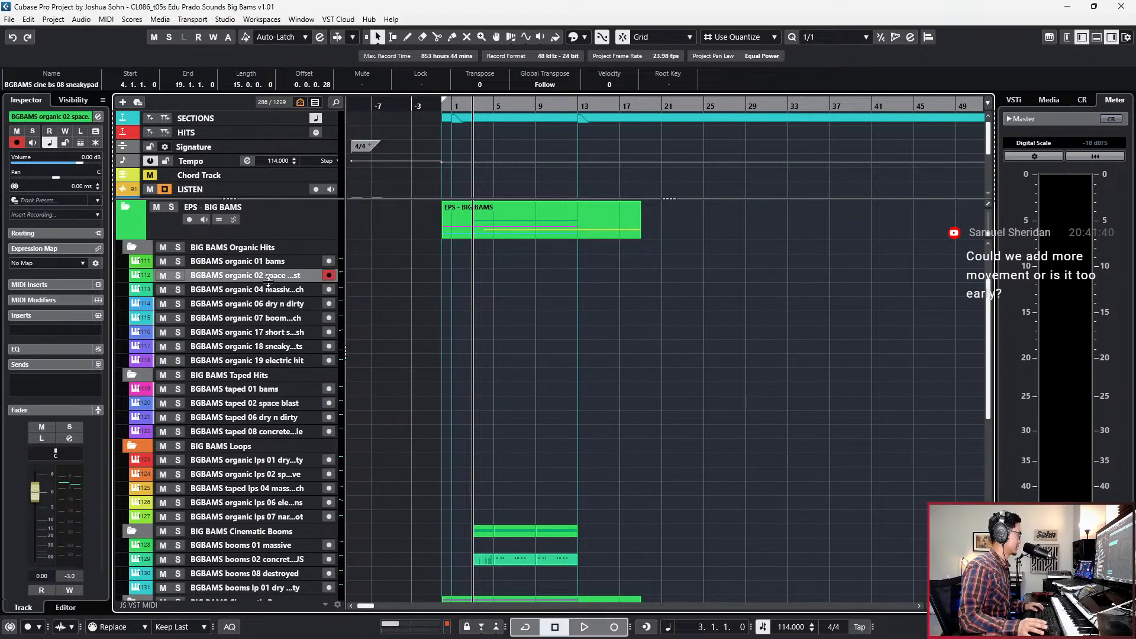
click(284, 397)
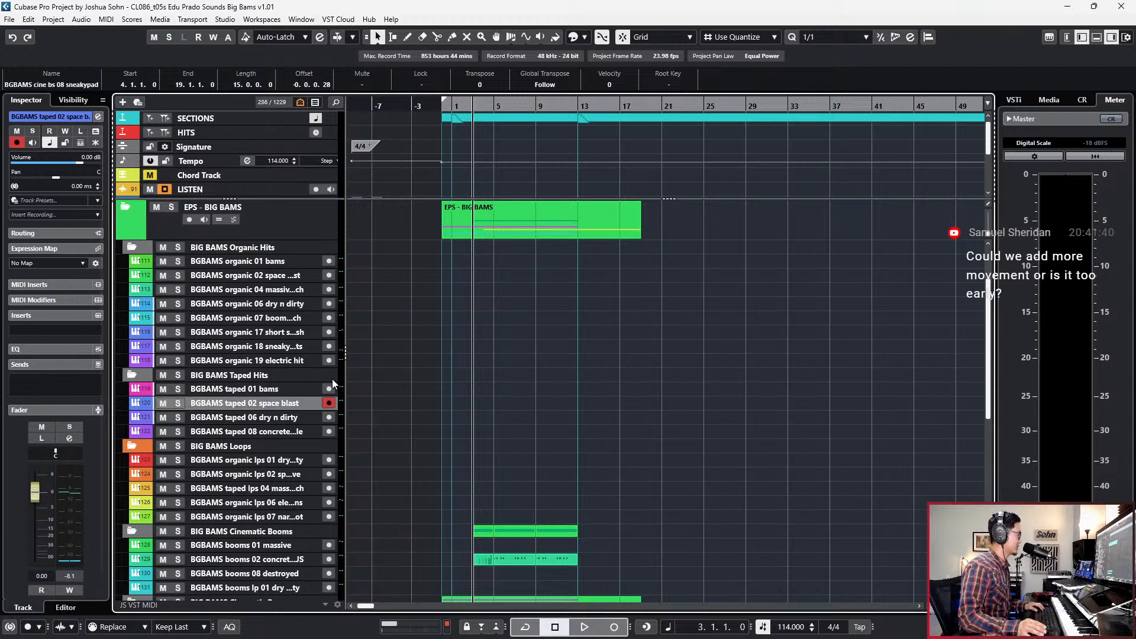
click(285, 418)
click(283, 390)
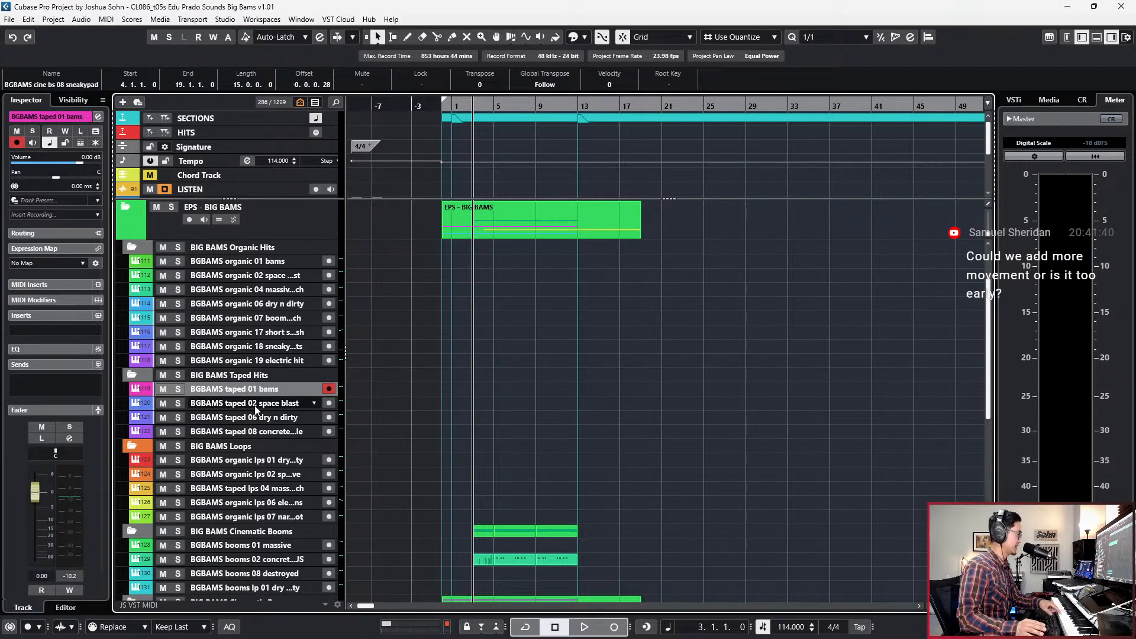
click(267, 404)
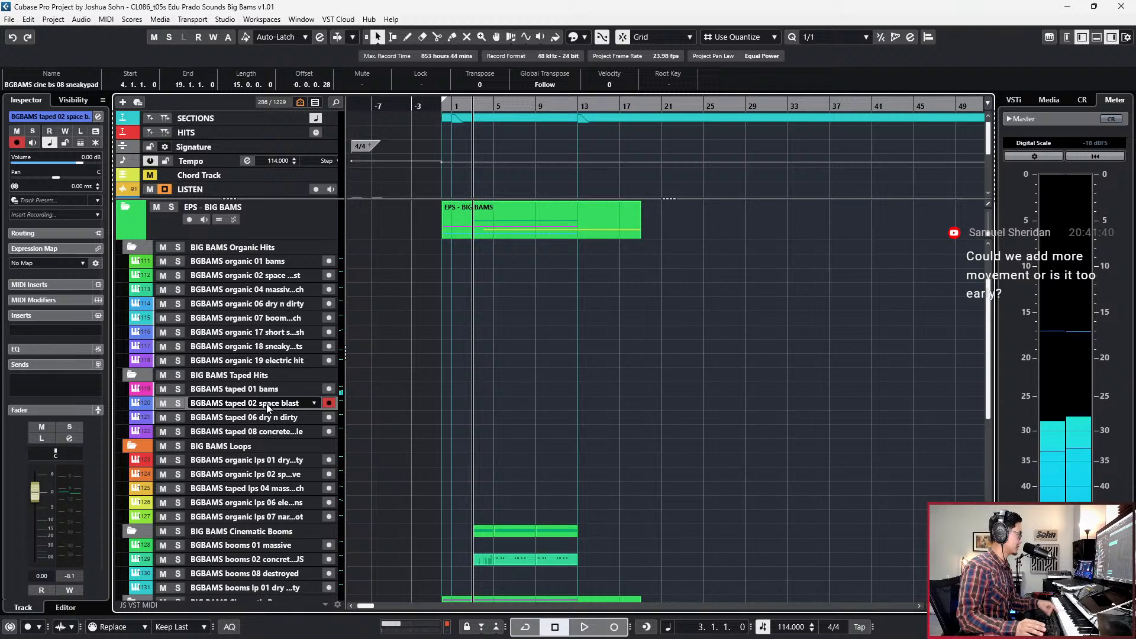
click(263, 419)
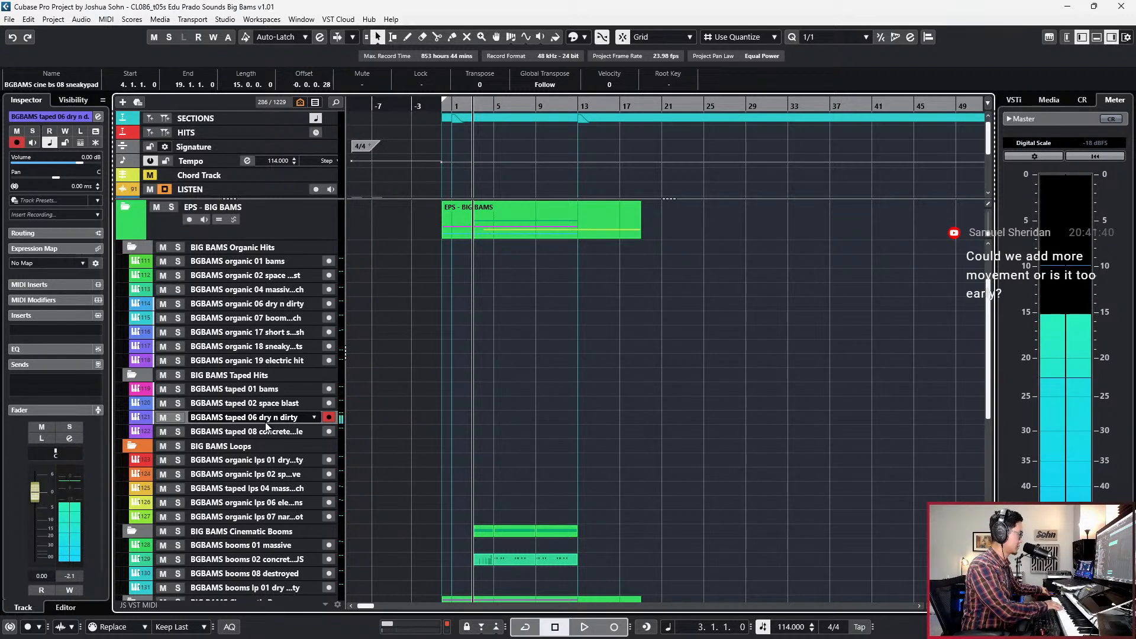
Play the cue from bar 3 to just past bar 13 while trying out taped 06 dry n dirty hits.
key(space)
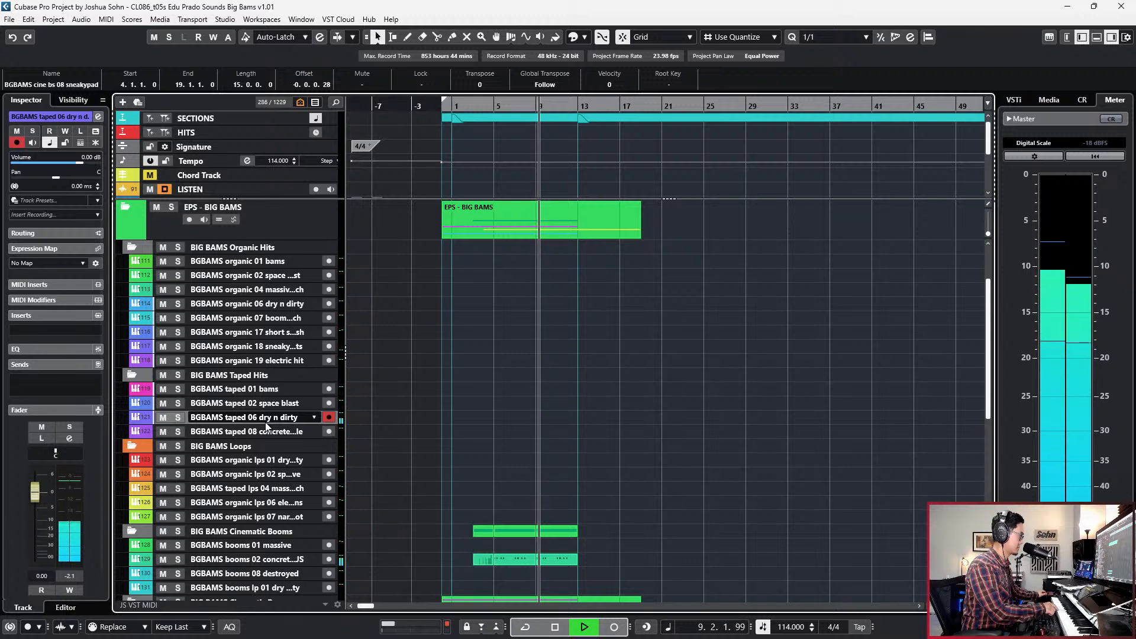
scroll(433, 464, down, 5)
scroll(609, 372, up, 4)
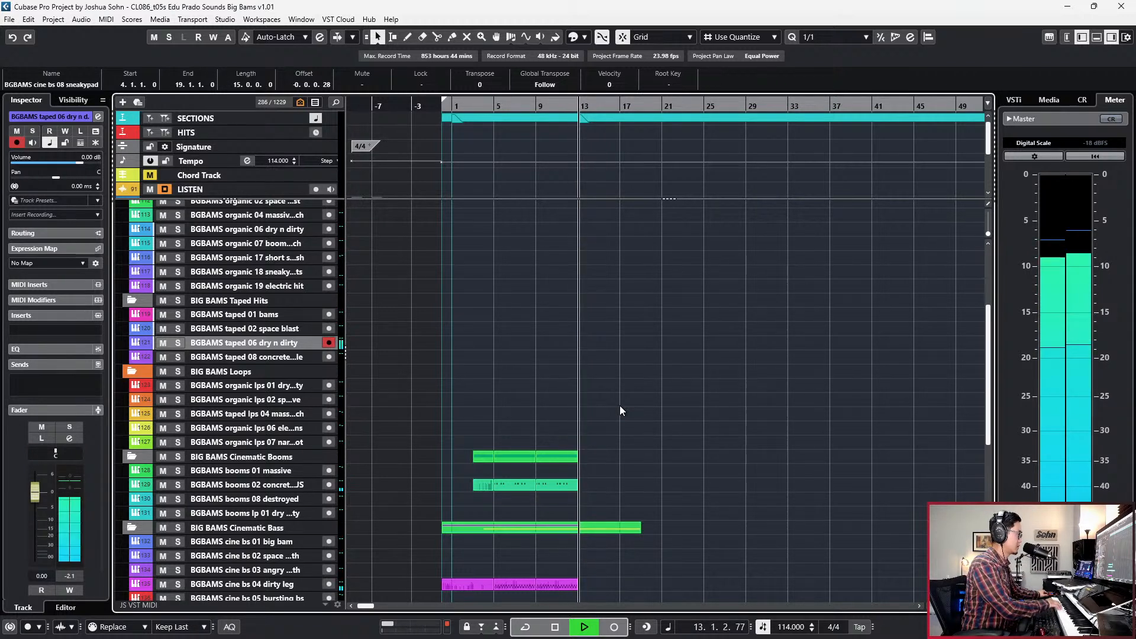
key(space)
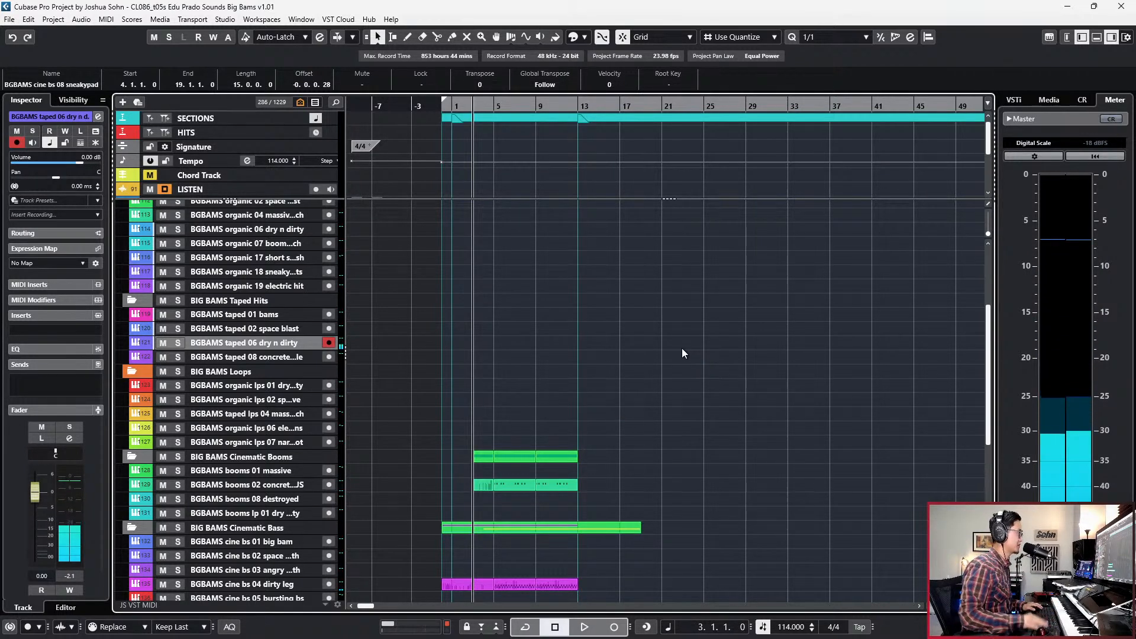
Move the playhead to bar 13, at the new section marker, with the taped 06 dry n dirty track armed.
key(KP_Add)
key(KP_Add)
key(KP_Add)
key(KP_Add)
scroll(718, 326, up, 2)
key(KP_Add)
key(KP_Add)
key(KP_Add)
key(KP_Add)
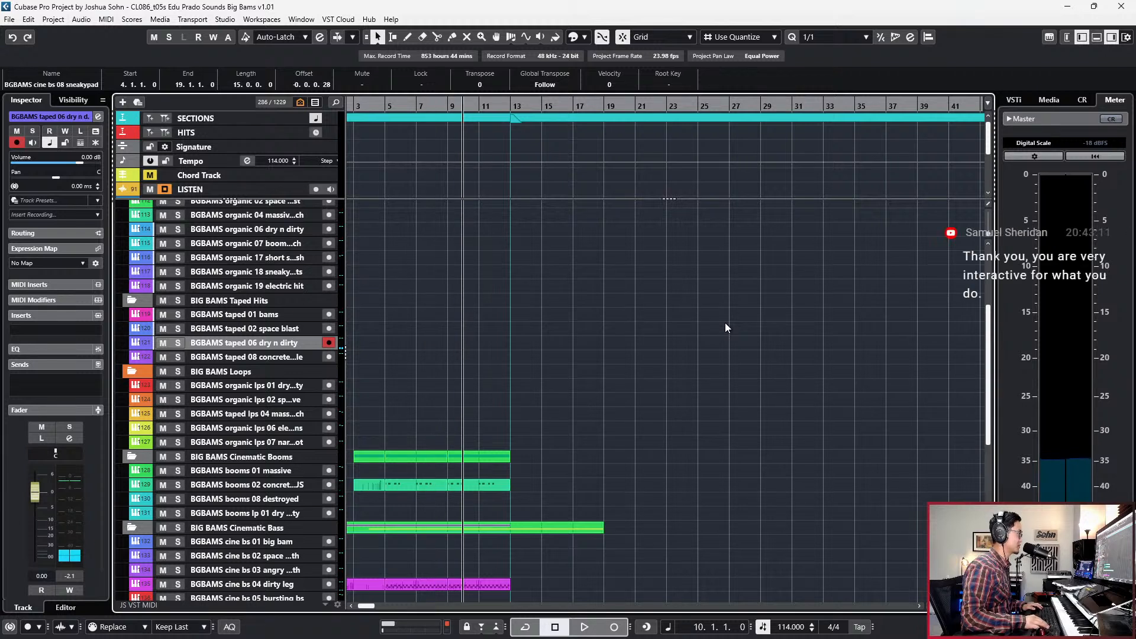
key(KP_Subtract)
key(KP_Subtract)
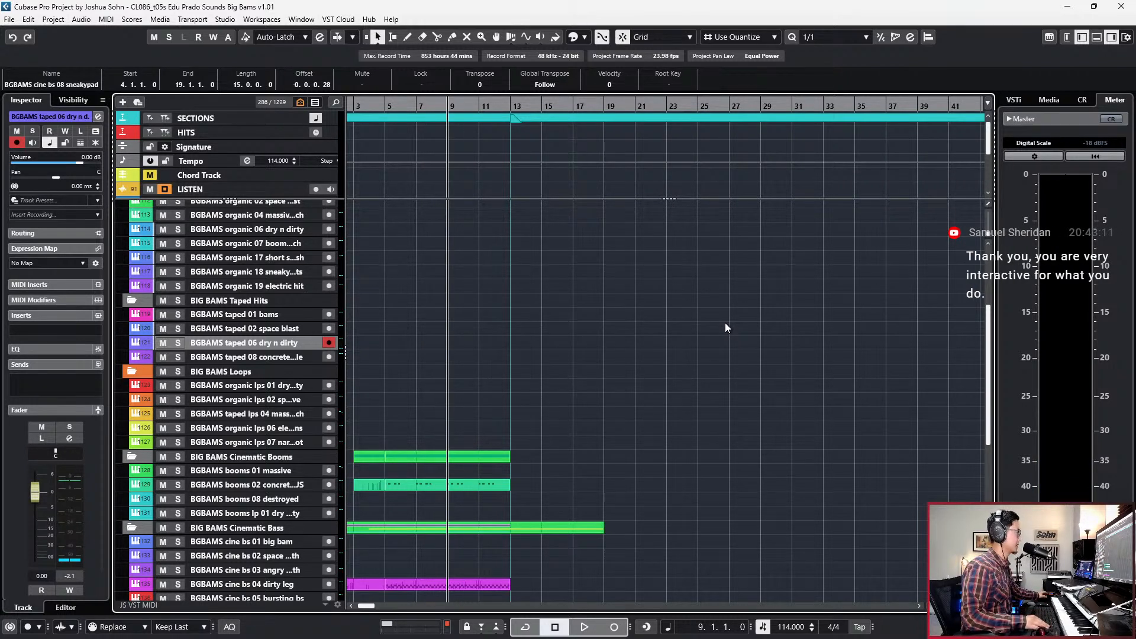
key(KP_Add)
key(KP_Add)
key(KP_Add)
key(KP_Add)
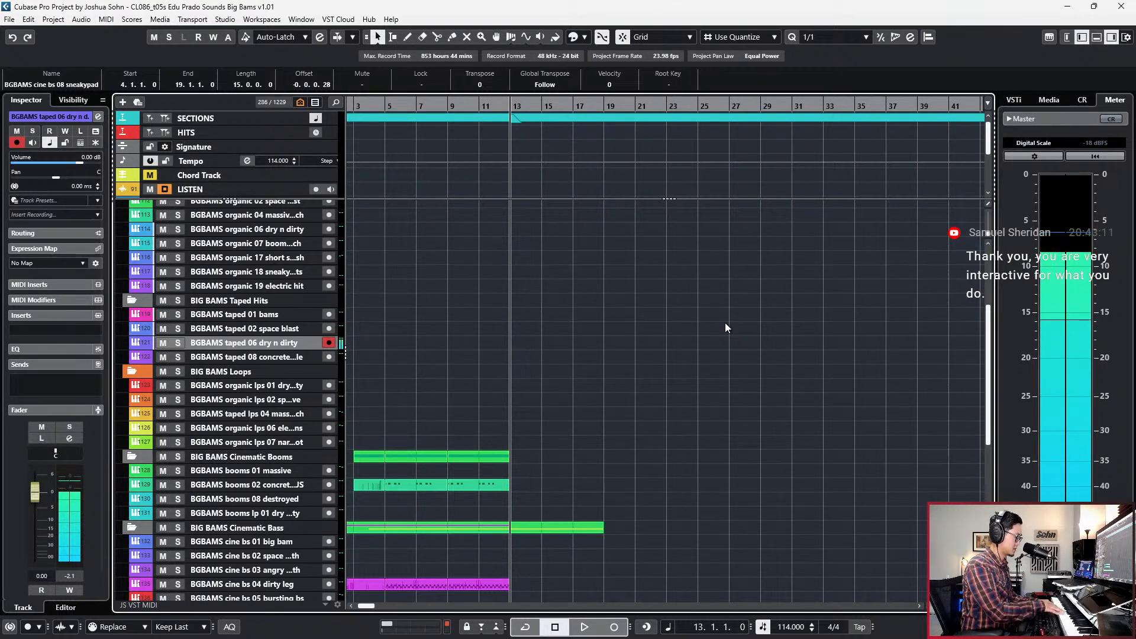
Inspect the Kontakt instrument on the BGBAMS taped 06 dry n dirty track and rehearse over playback from bar 12.
key(e)
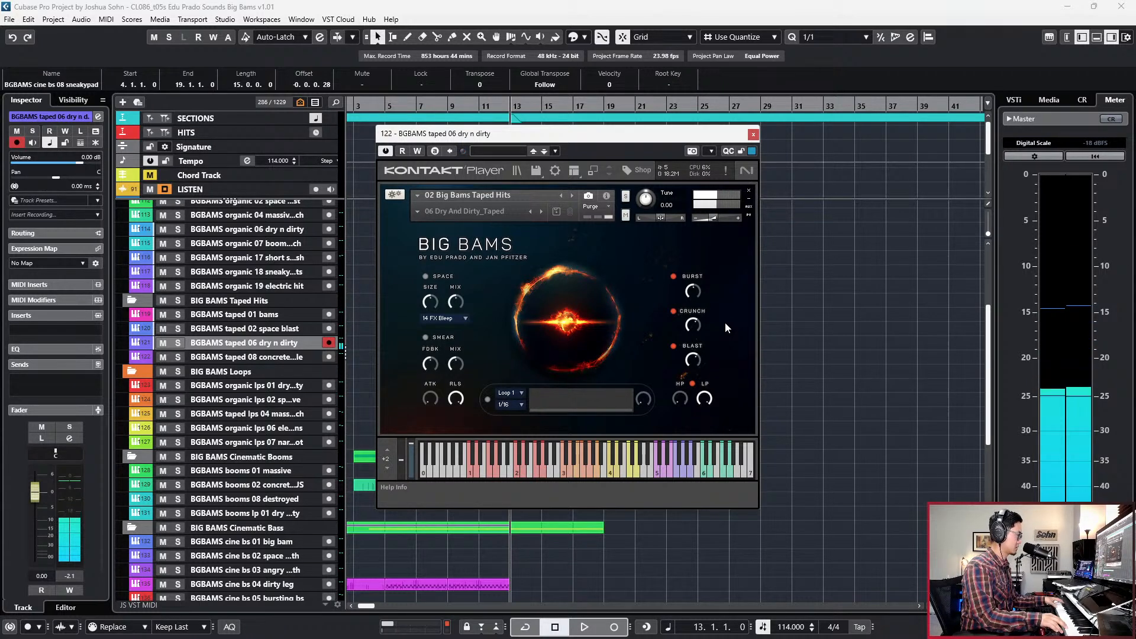
click(753, 134)
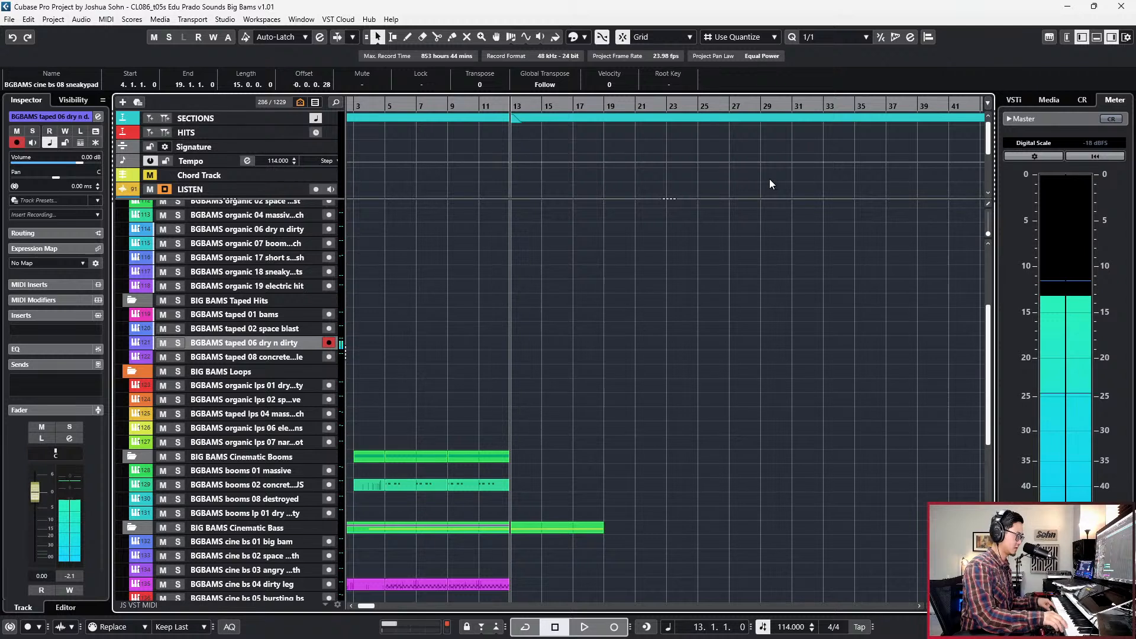
key(KP_Subtract)
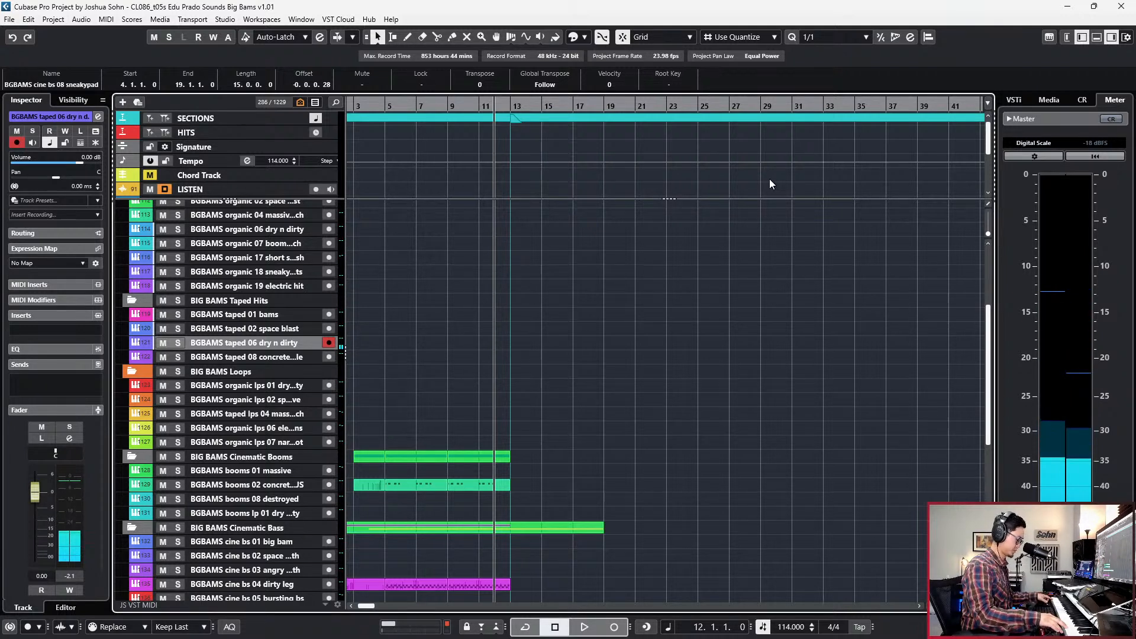
key(space)
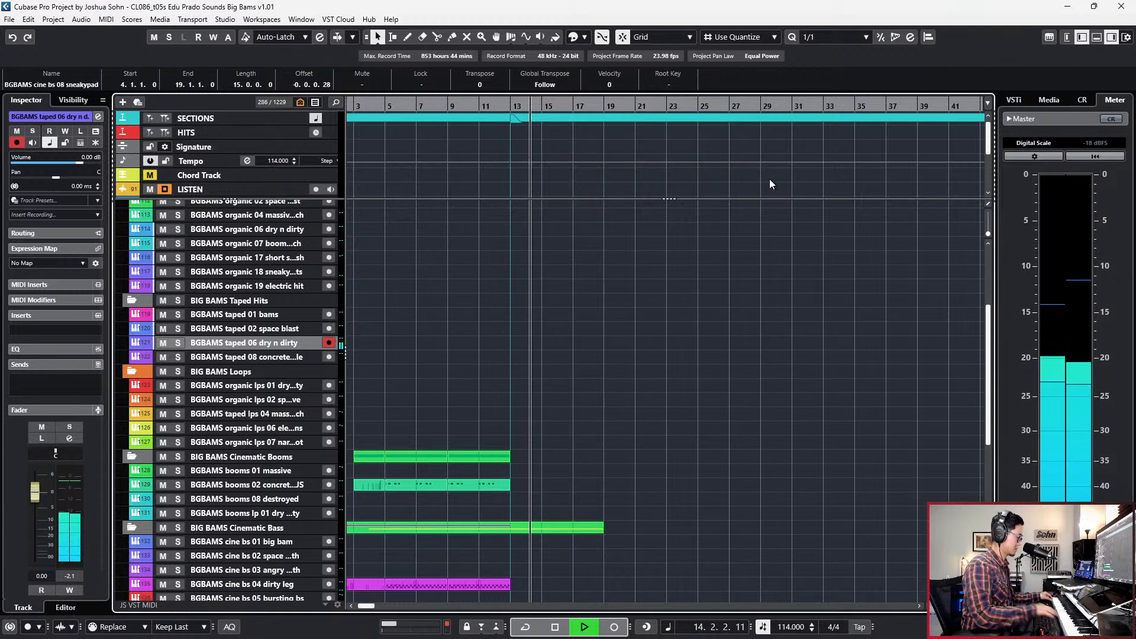
key(space)
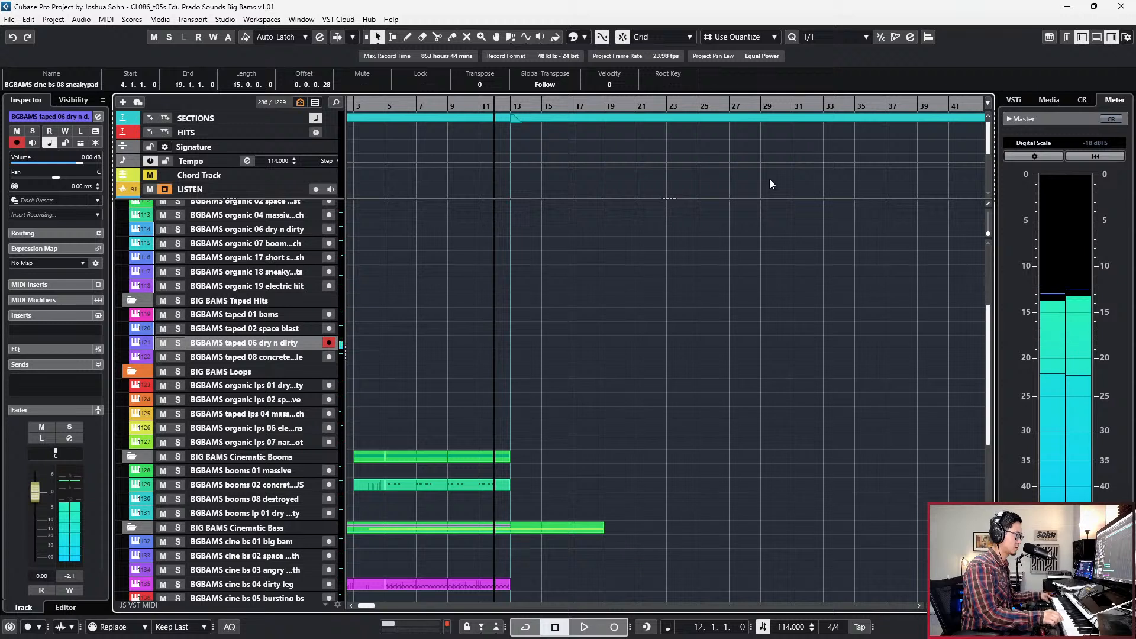
key(space)
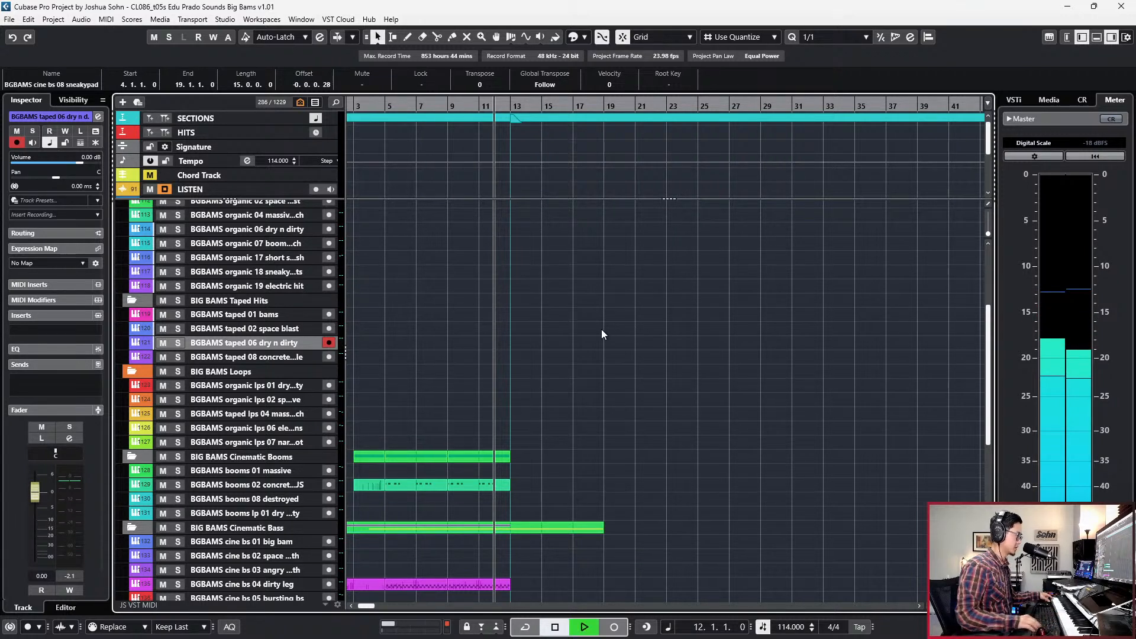
Record a rhythmic F1 hit pattern on the taped 06 dry n dirty track from bar 12 to 17 and open it for note editing.
key(KP_Multiply)
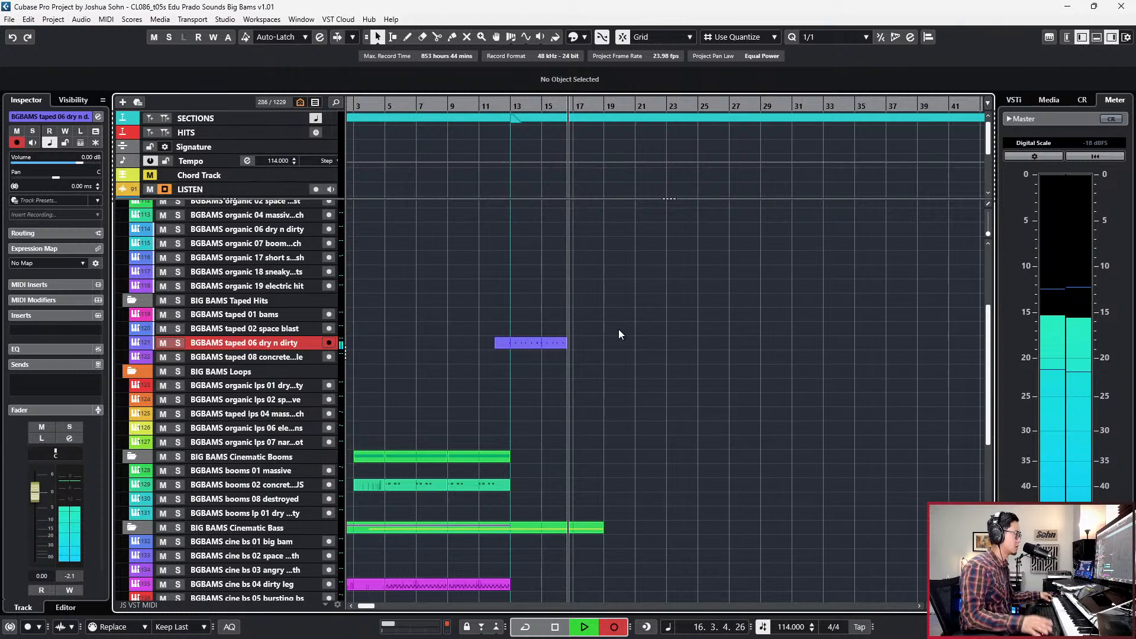
key(space)
double_click(555, 342)
scroll(507, 366, up, 4)
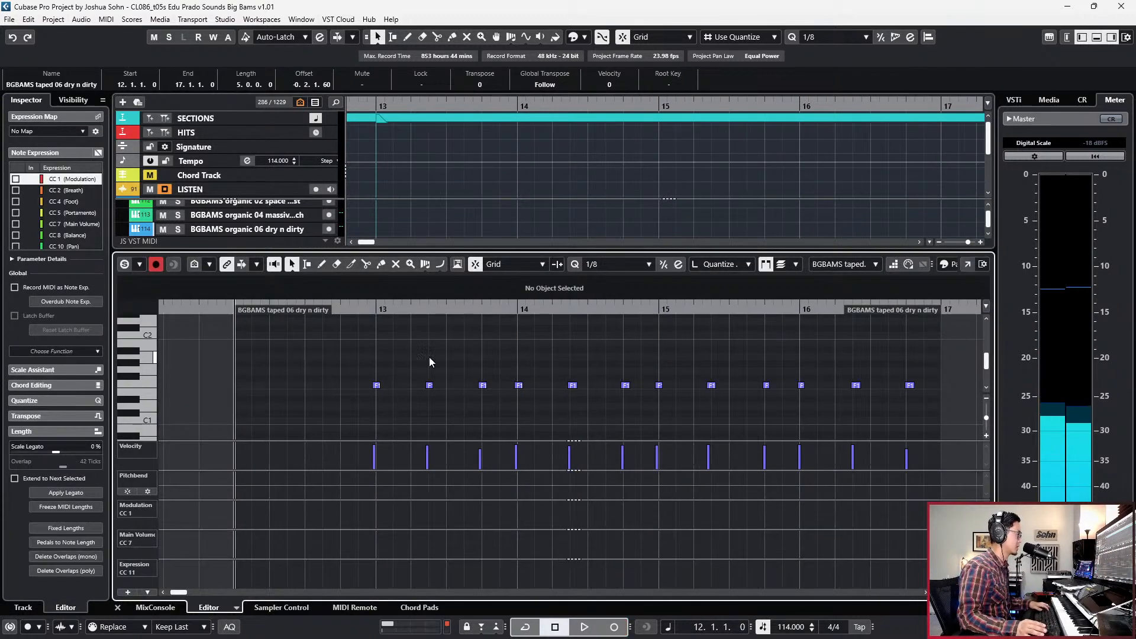
Quantize all F1 notes to 1/8, give them eighth-note lengths and raise their velocities to 127.
drag(343, 345, 977, 425)
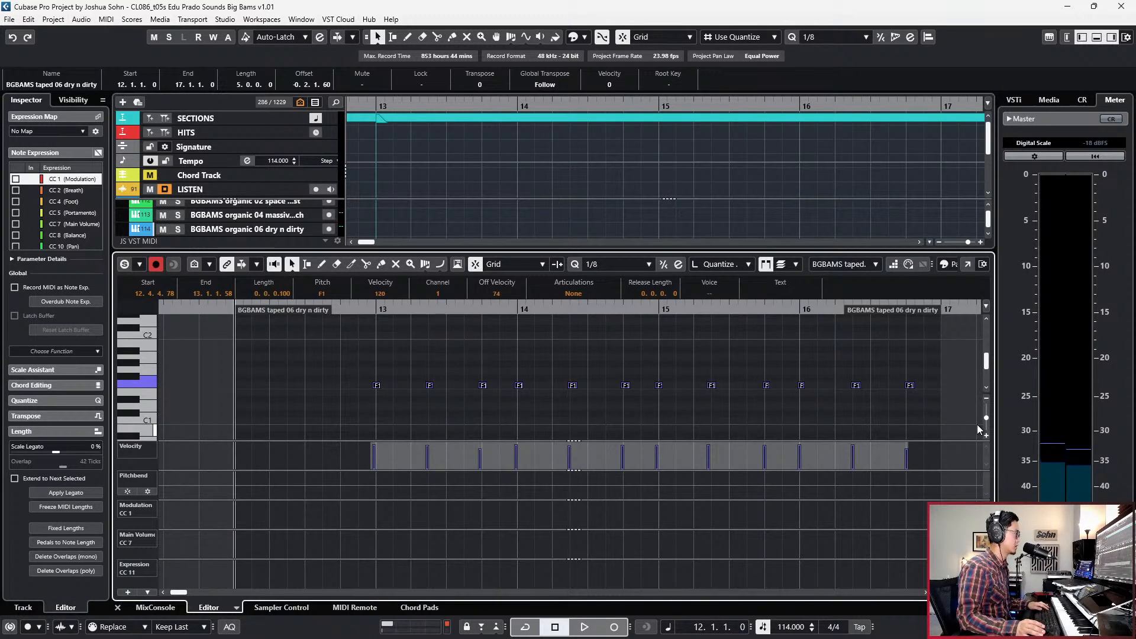
key(q)
key(l)
key(space)
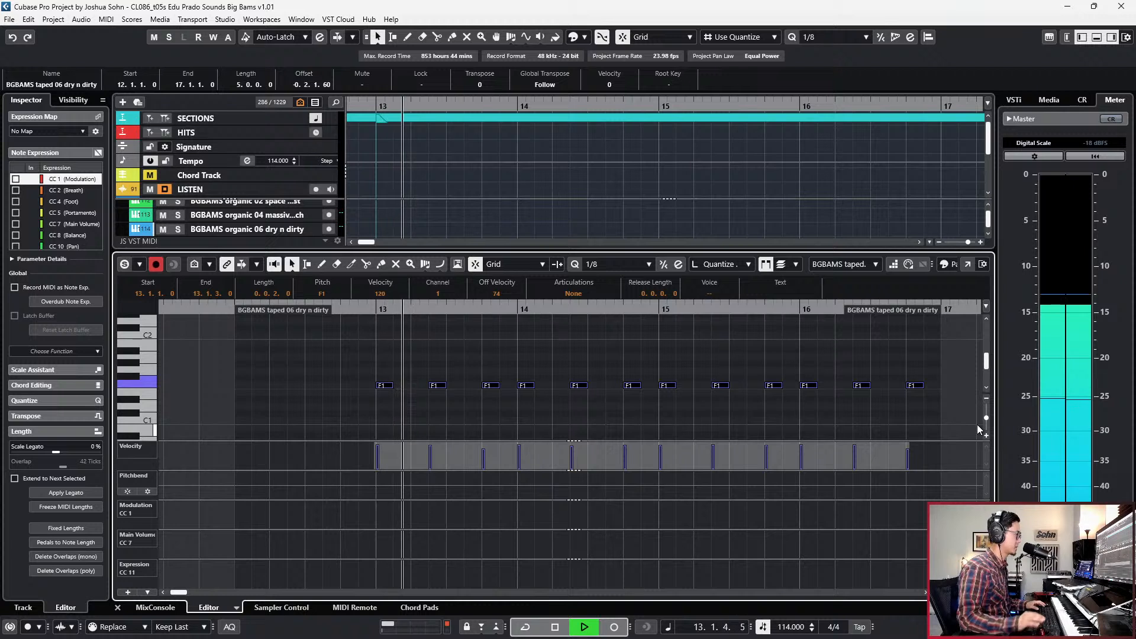
key(space)
drag(908, 457, 887, 578)
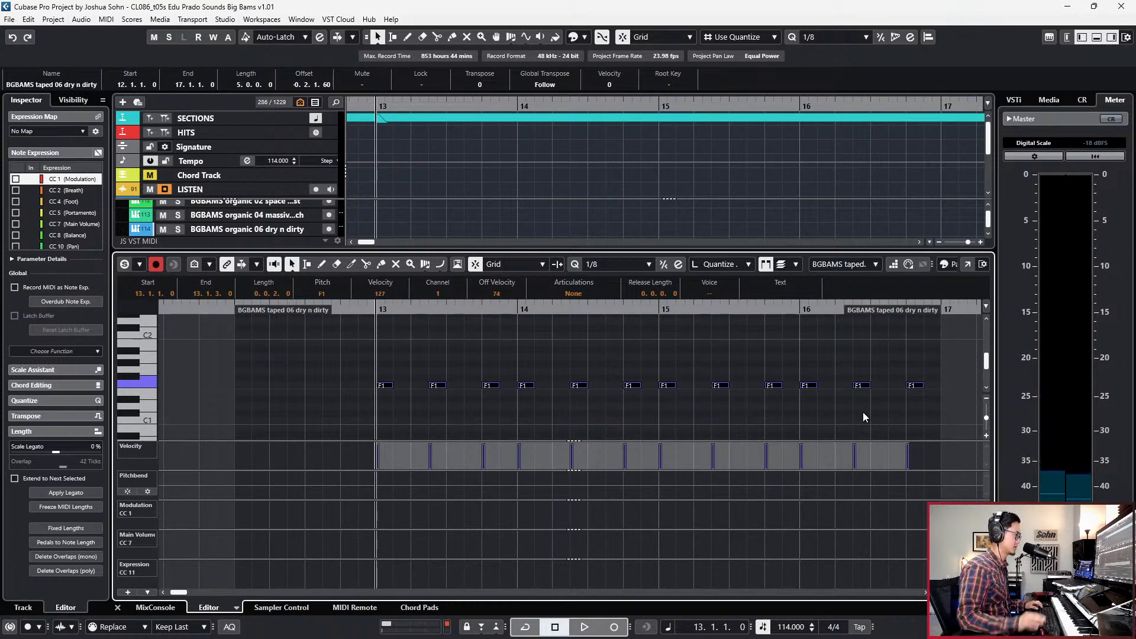
Record Modulation and Main Volume controller moves in bar 12 of the same part and return to the full arrangement.
key(KP_Multiply)
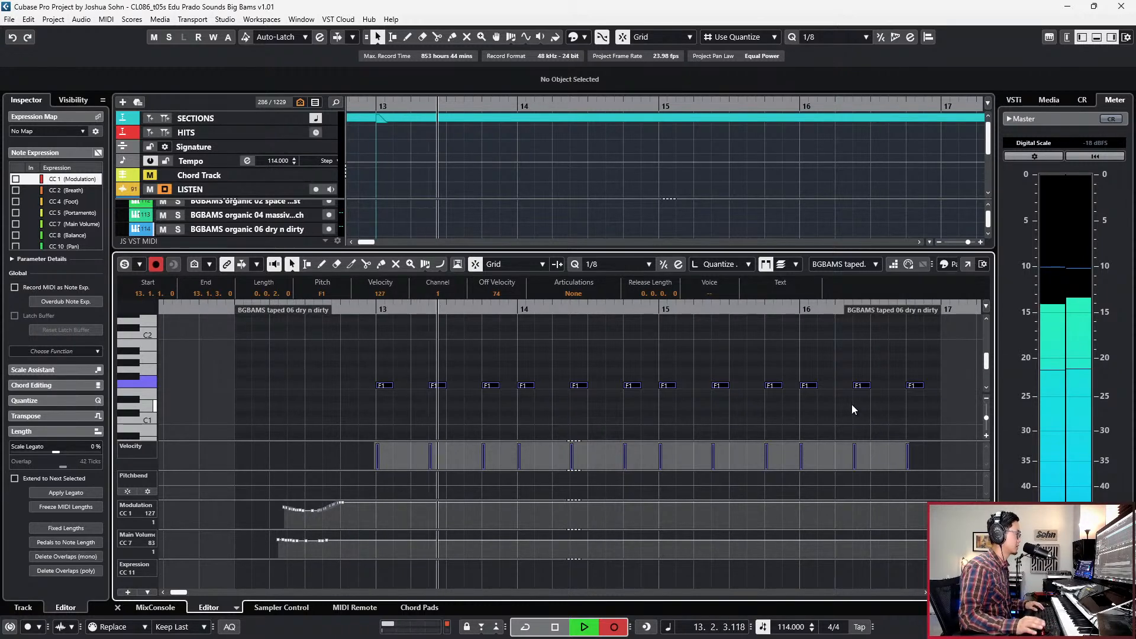
key(space)
key(Return)
key(g)
key(g)
key(g)
key(g)
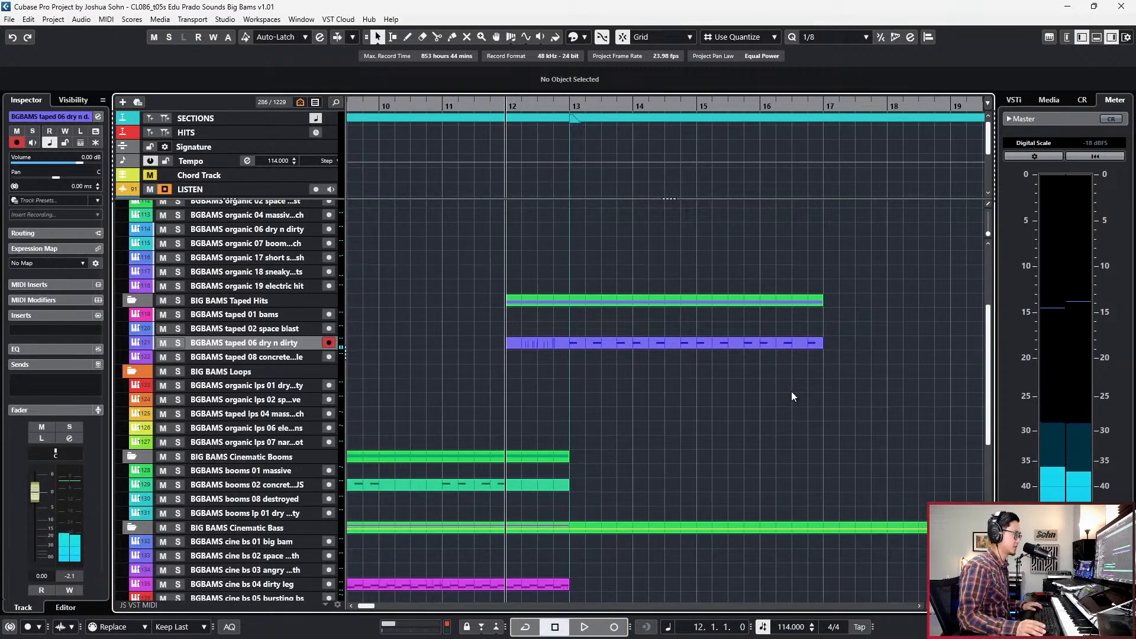
scroll(790, 391, right, 3)
scroll(687, 349, down, 3)
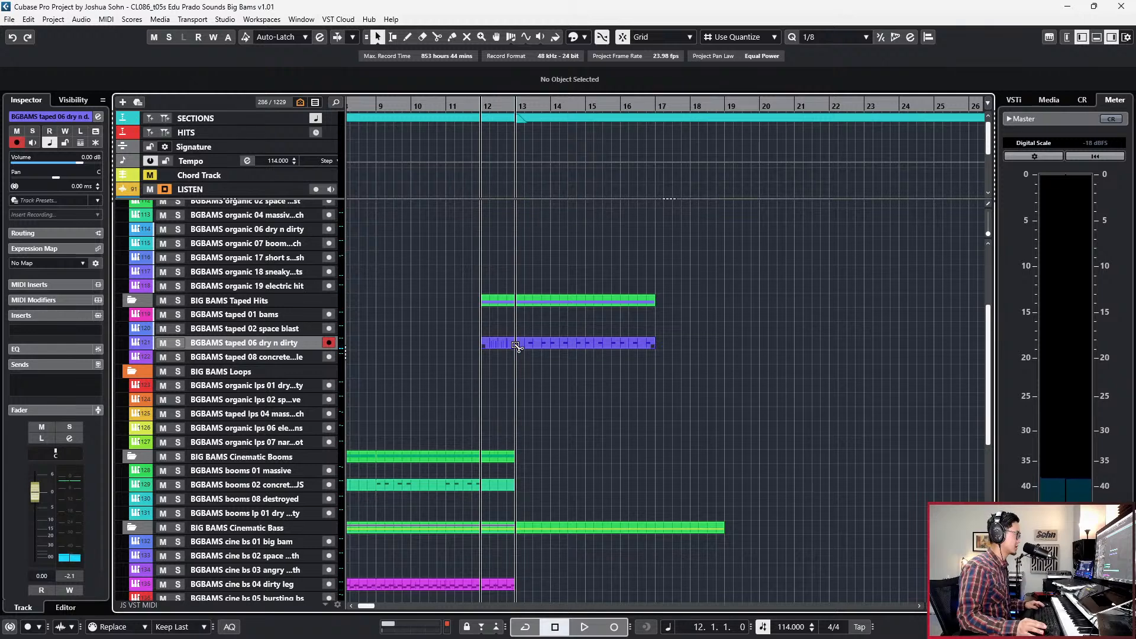
Split the taped 06 dry n dirty part at bar 13, toggling the Split MIDI Controllers setting.
key(alt+1)
alt+click(515, 344)
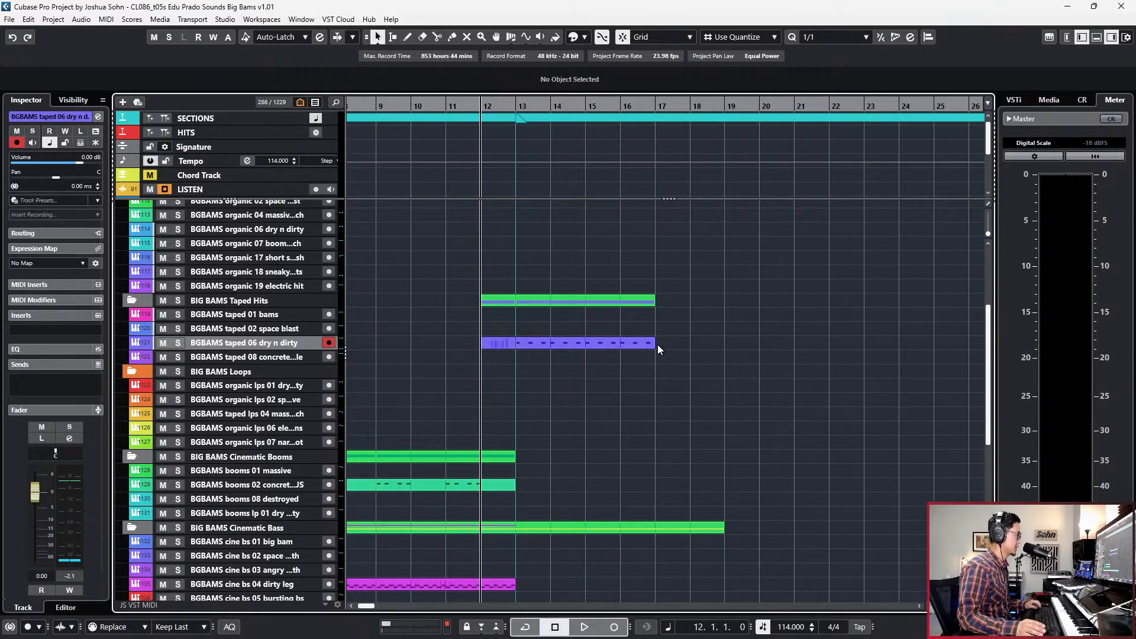
key(alt+s)
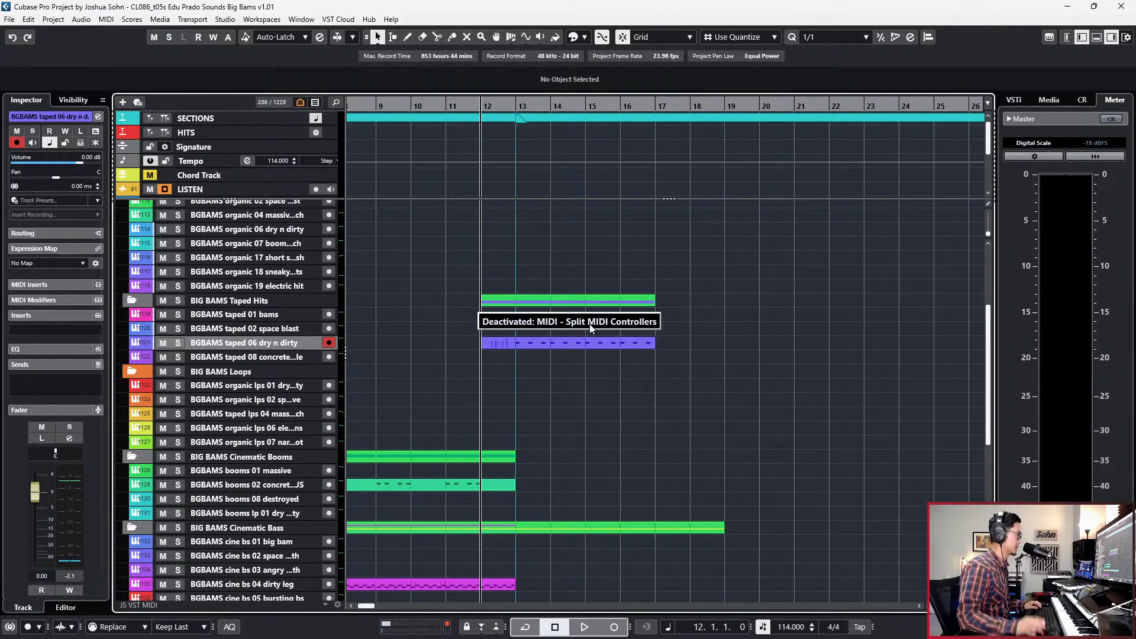
key(alt+s)
alt+click(518, 343)
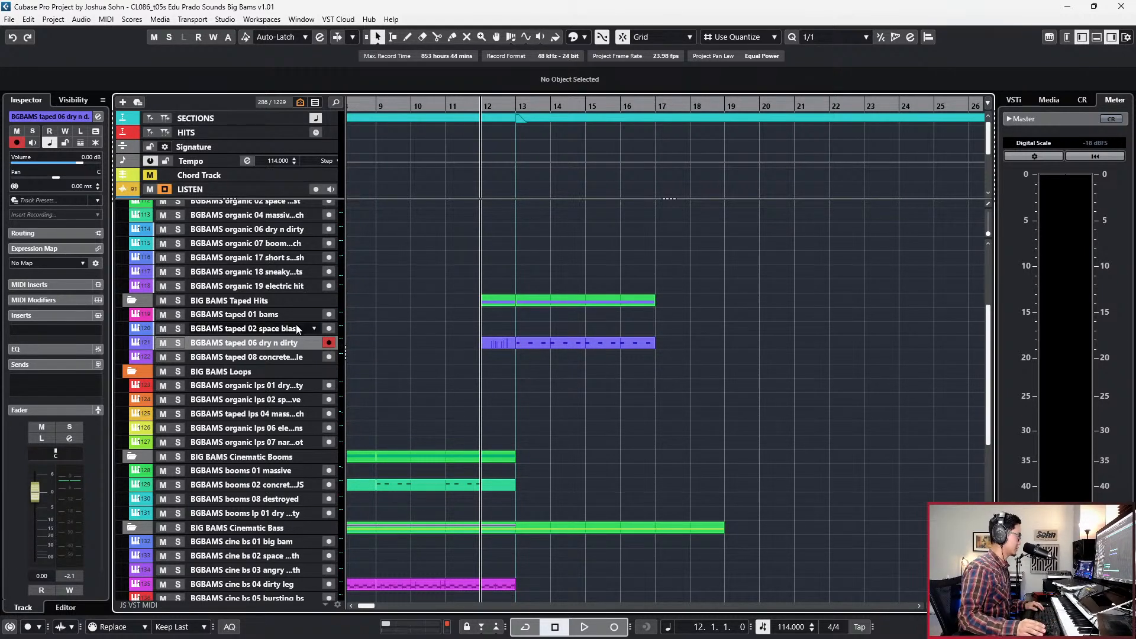
Try both split parts on the BGBAMS taped 01 bams track and audition them soloed.
drag(542, 374, 472, 336)
key(ctrl+Up)
key(ctrl+Up)
key(s)
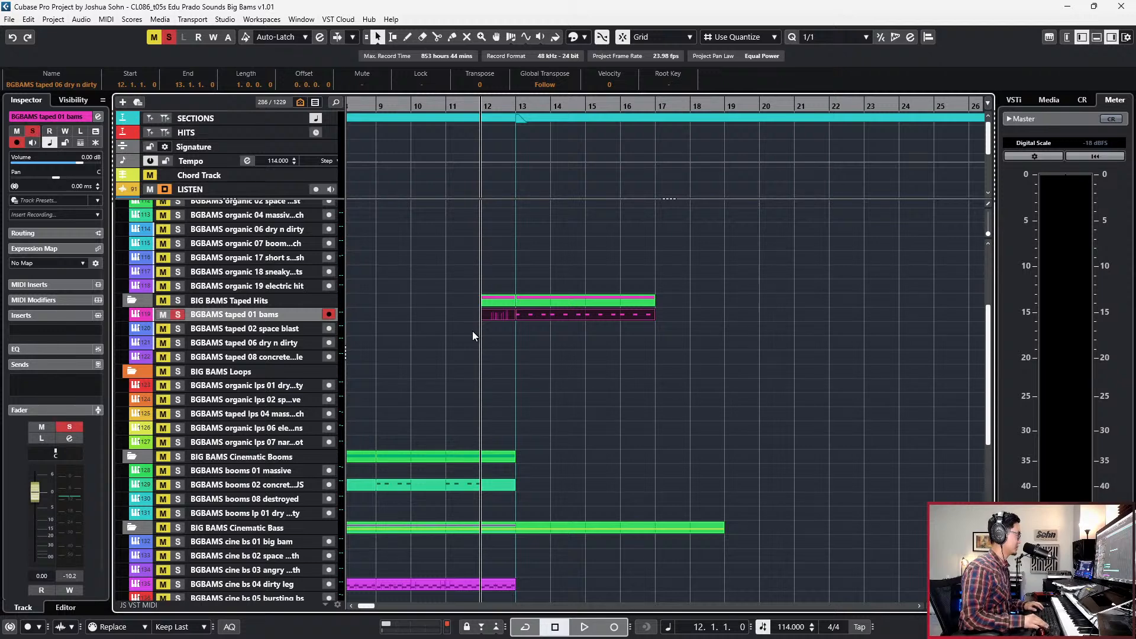
key(ctrl+KP_Add)
key(ctrl+KP_Add)
key(ctrl+KP_Subtract)
key(space)
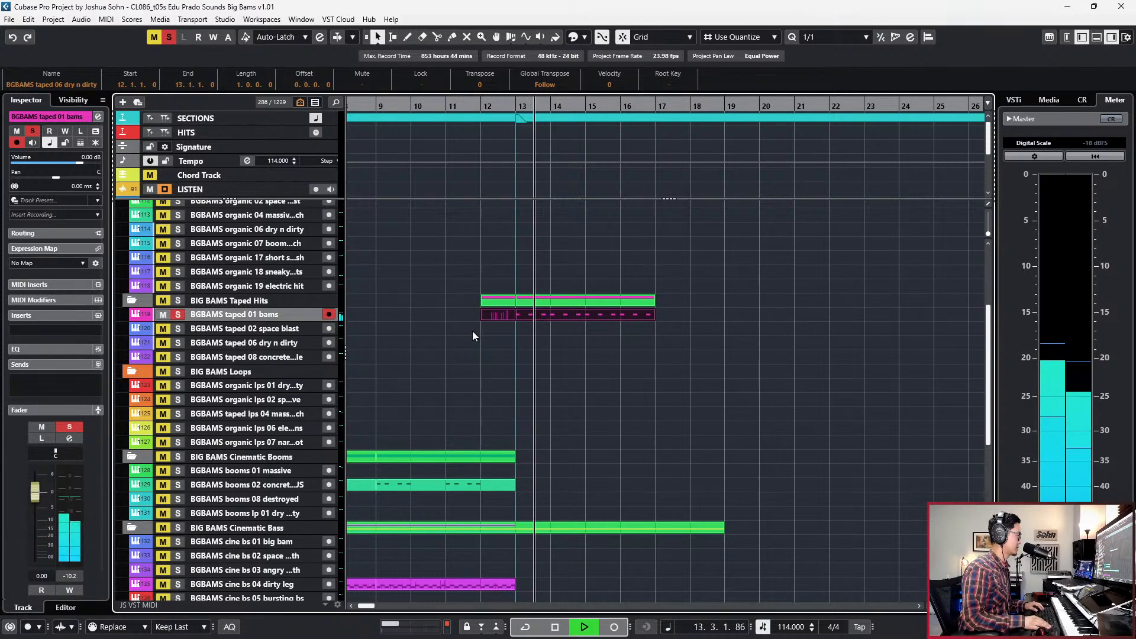
key(space)
key(Return)
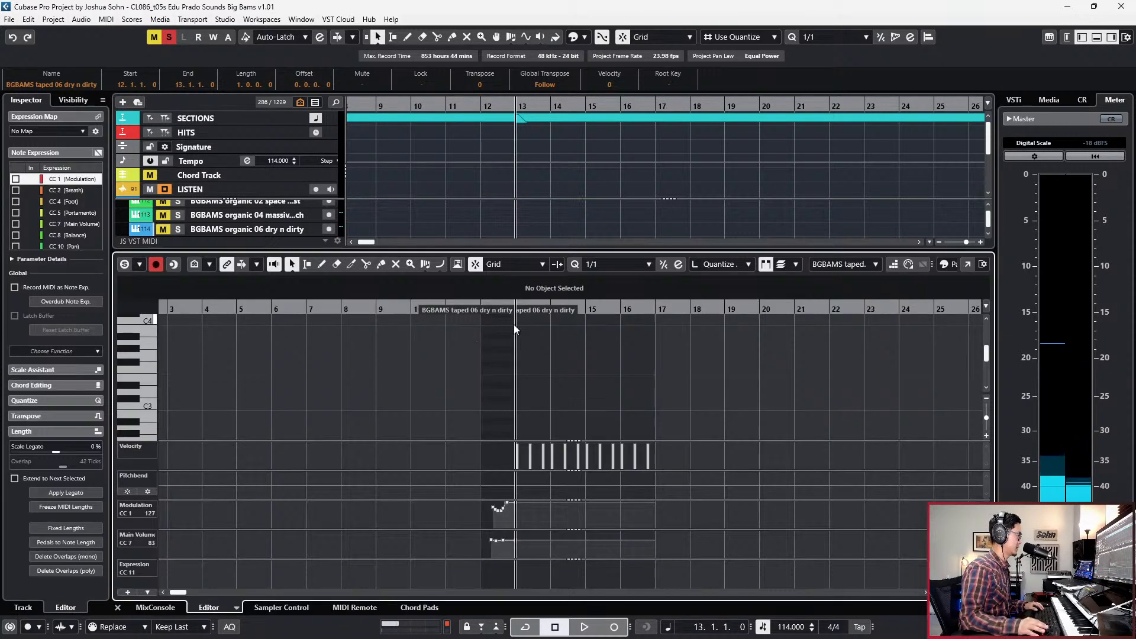
key(Return)
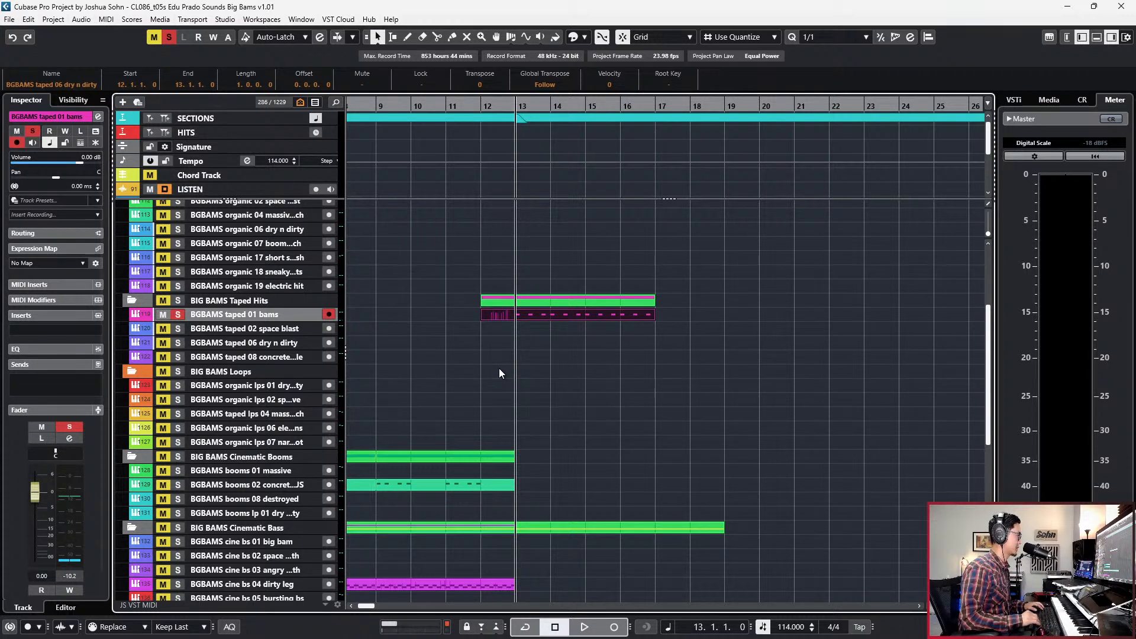
Move both parts to the BGBAMS taped 08 concrete track, audition them soloed and turn solo off again.
key(ctrl+Down)
key(ctrl+Down)
key(ctrl+Down)
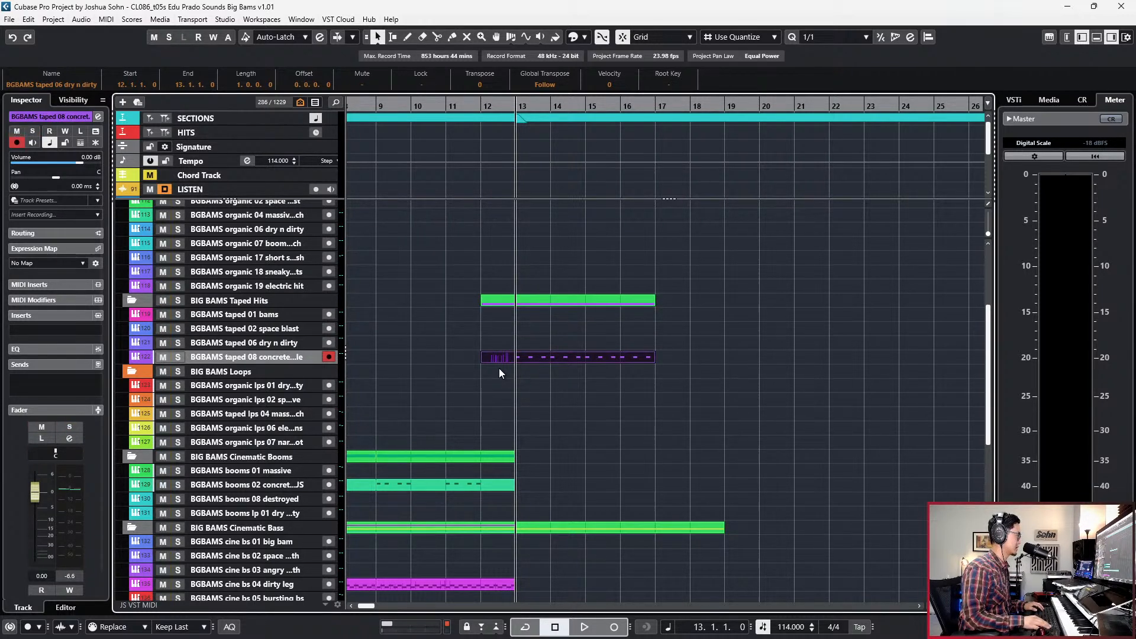
key(s)
key(space)
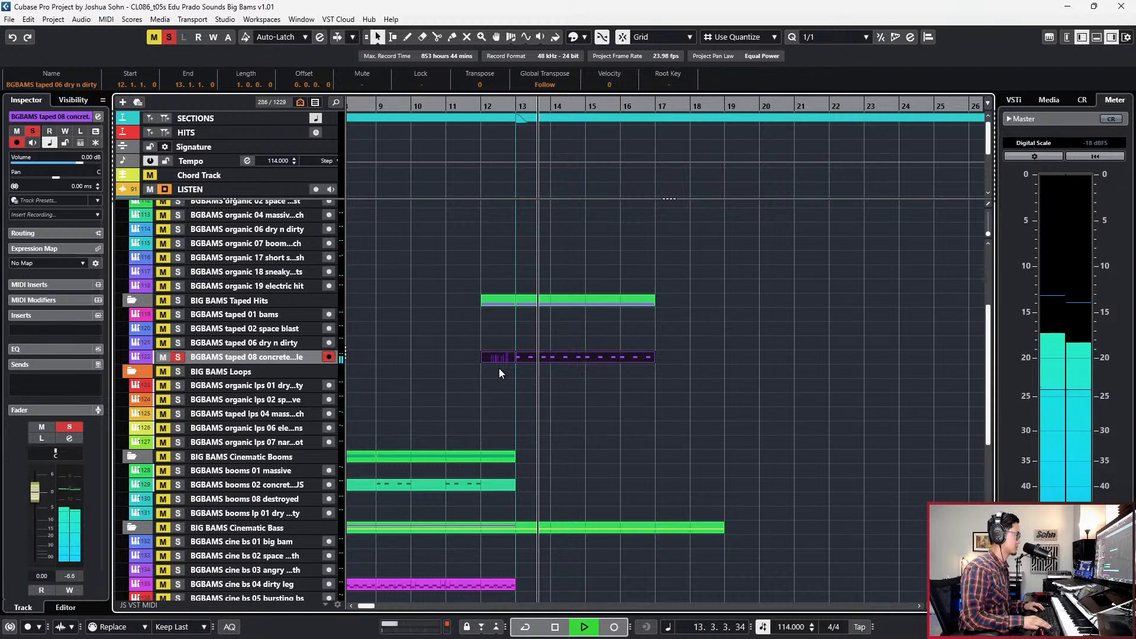
key(space)
key(s)
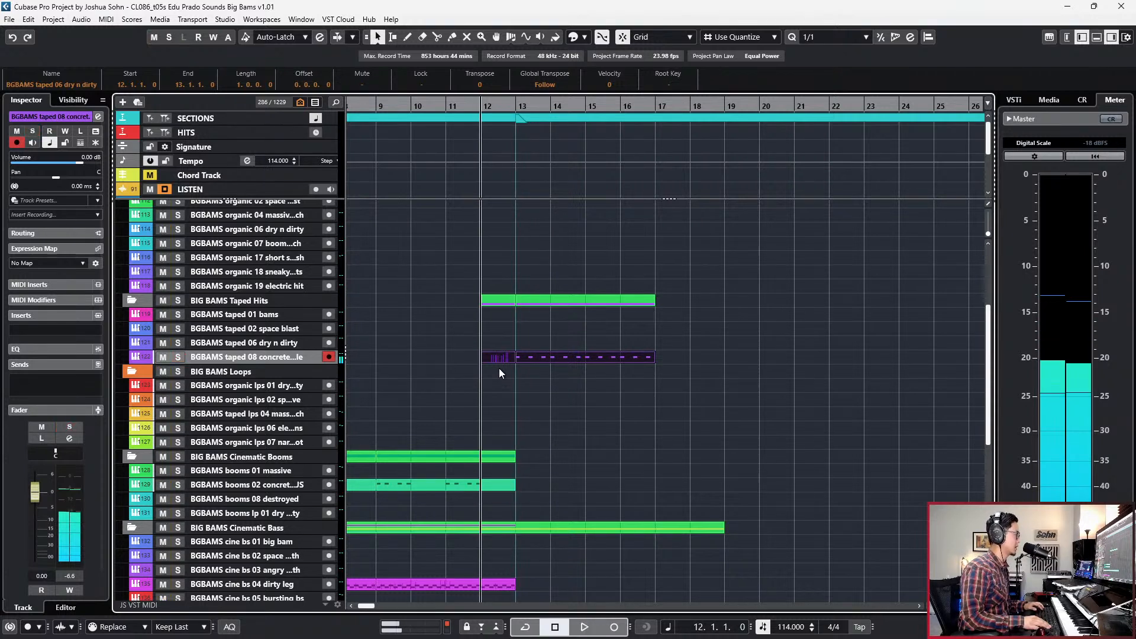
Select the taped 06 dry n dirty track for recording and rehearse a second pattern over playback from bar 12.
click(262, 342)
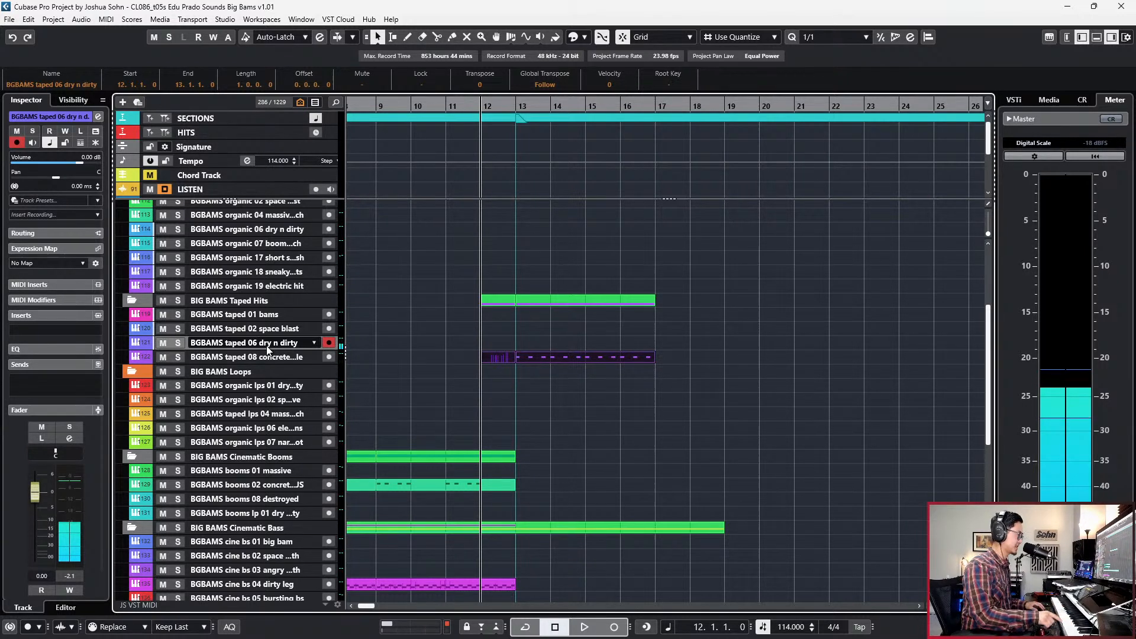
key(space)
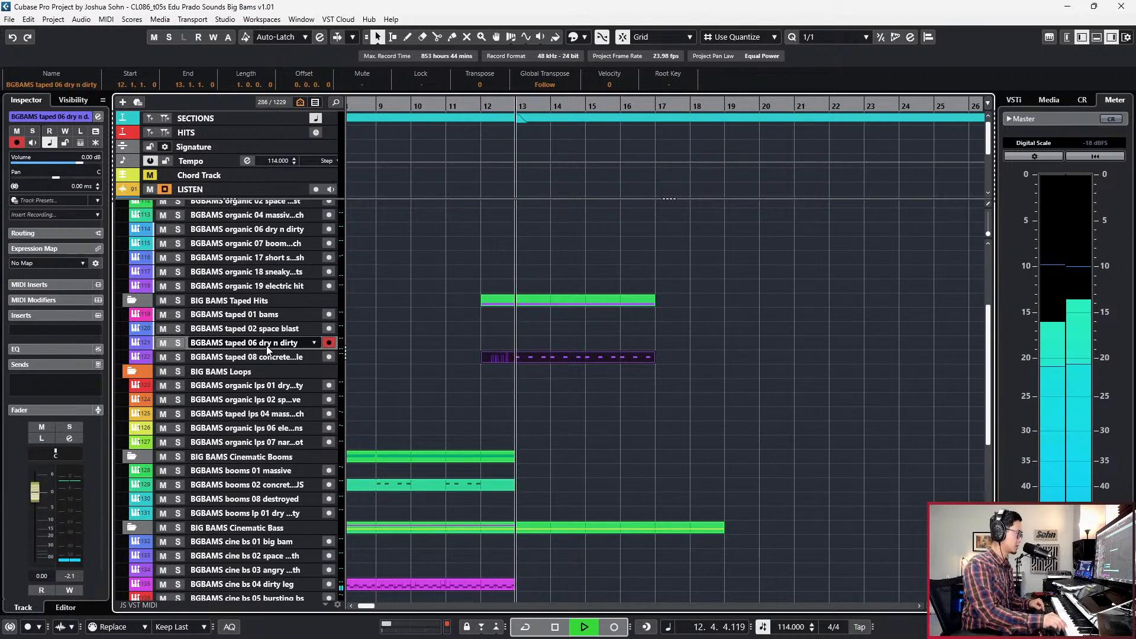
key(space)
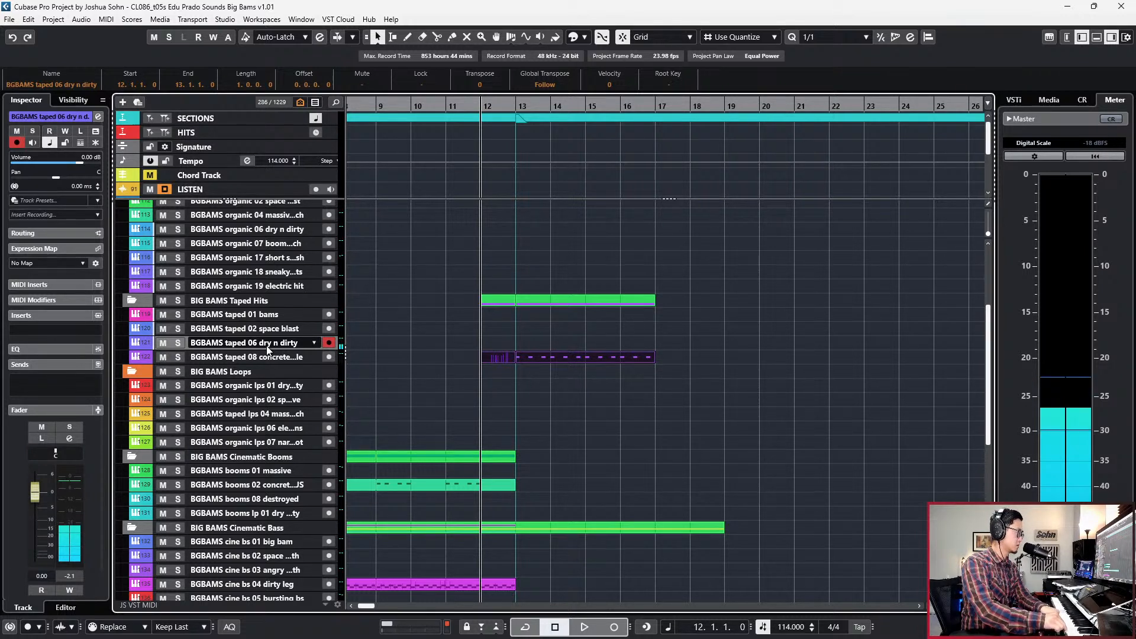
key(KP_Multiply)
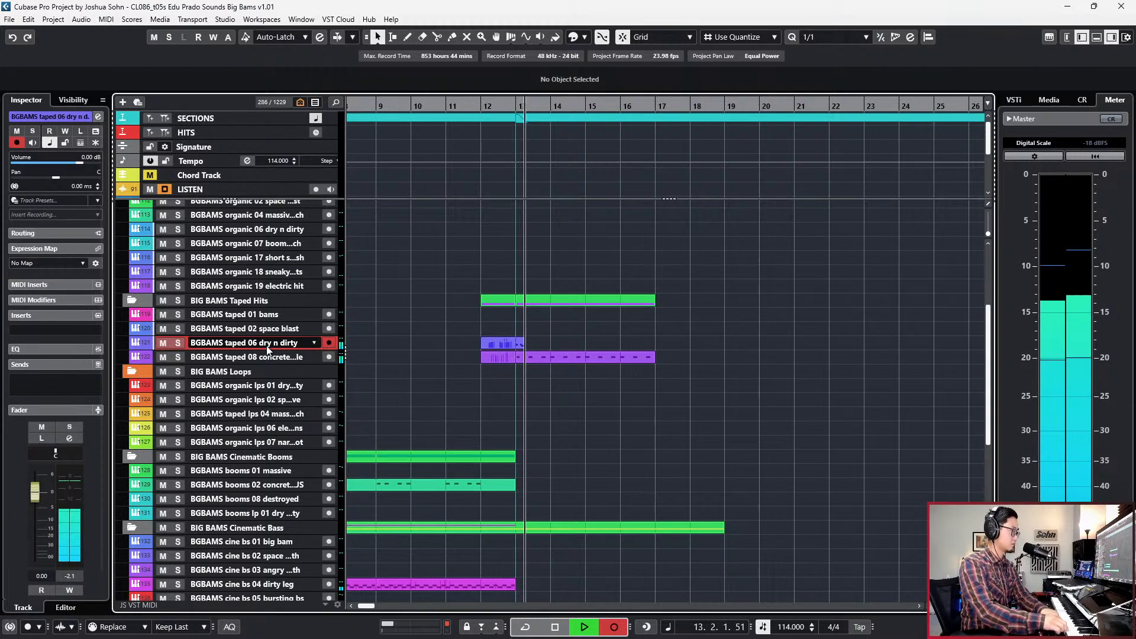
key(space)
key(ctrl+z)
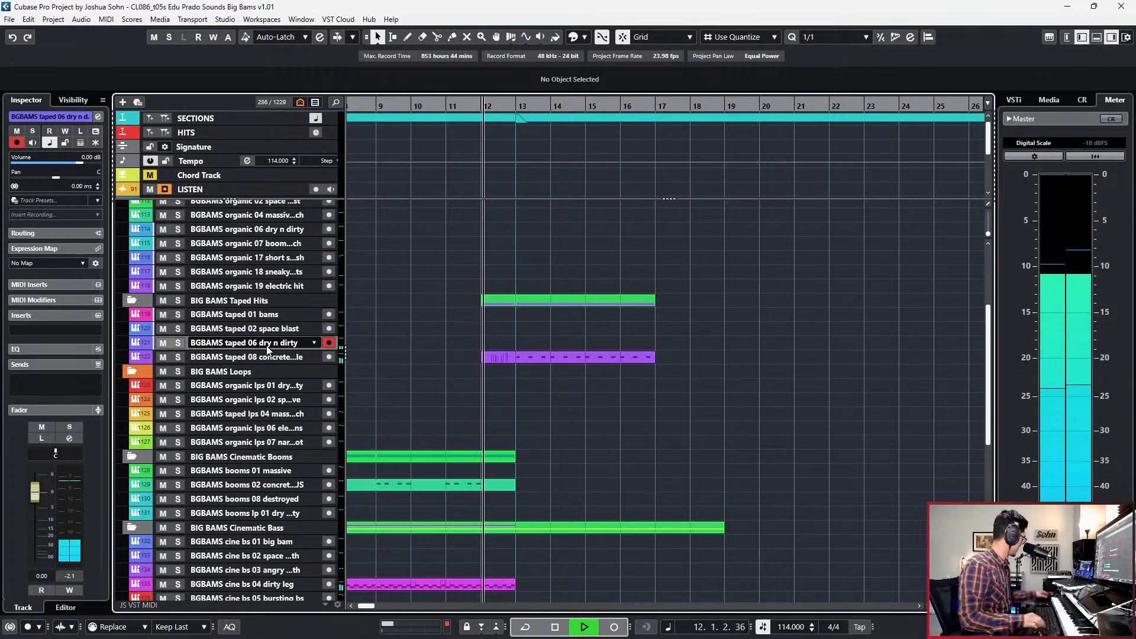
Capture an alternating D5 and C5 hit pattern on the taped 06 dry n dirty track from bar 12 to 17 and open it.
key(space)
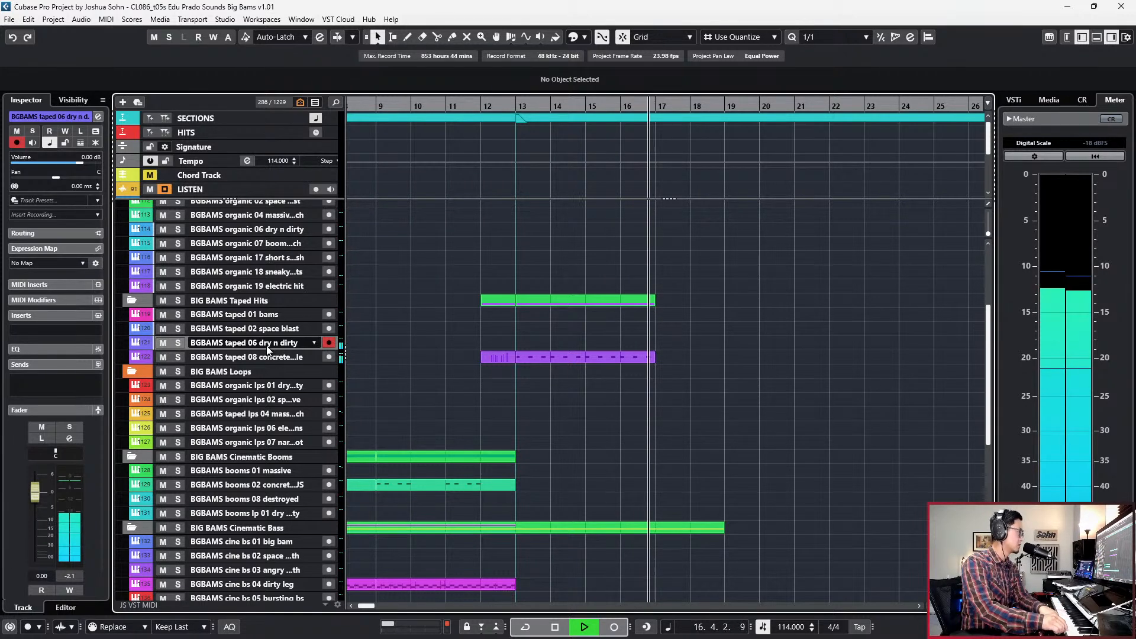
key(space)
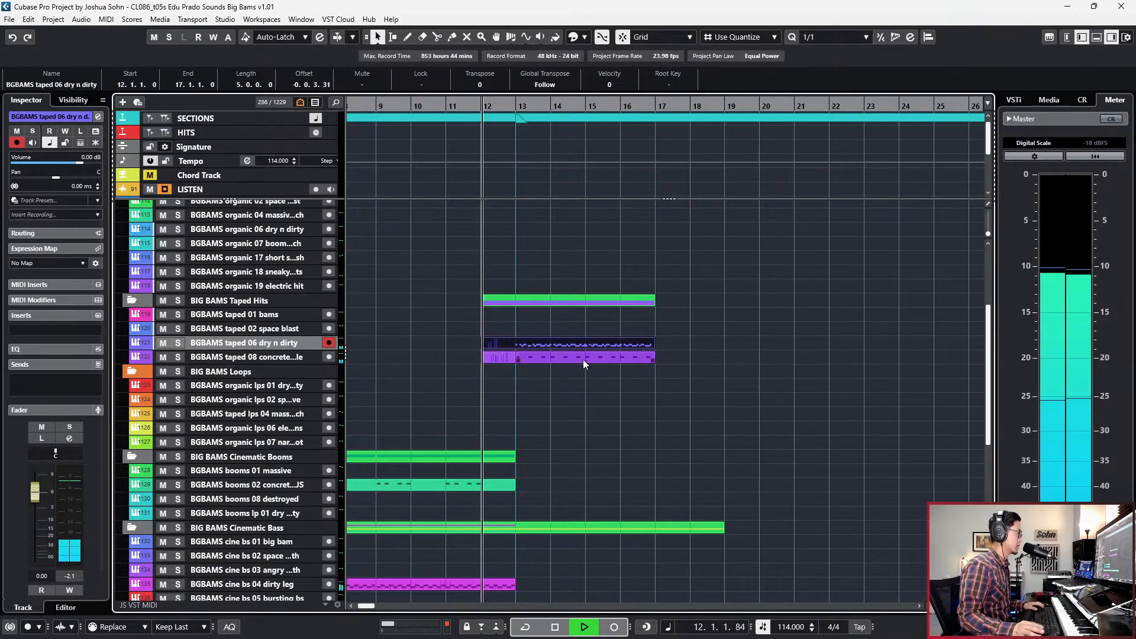
double_click(574, 344)
Select all the recorded D5 and C5 notes and quantize them to 1/16.
drag(505, 359, 895, 401)
scroll(896, 401, up, 5)
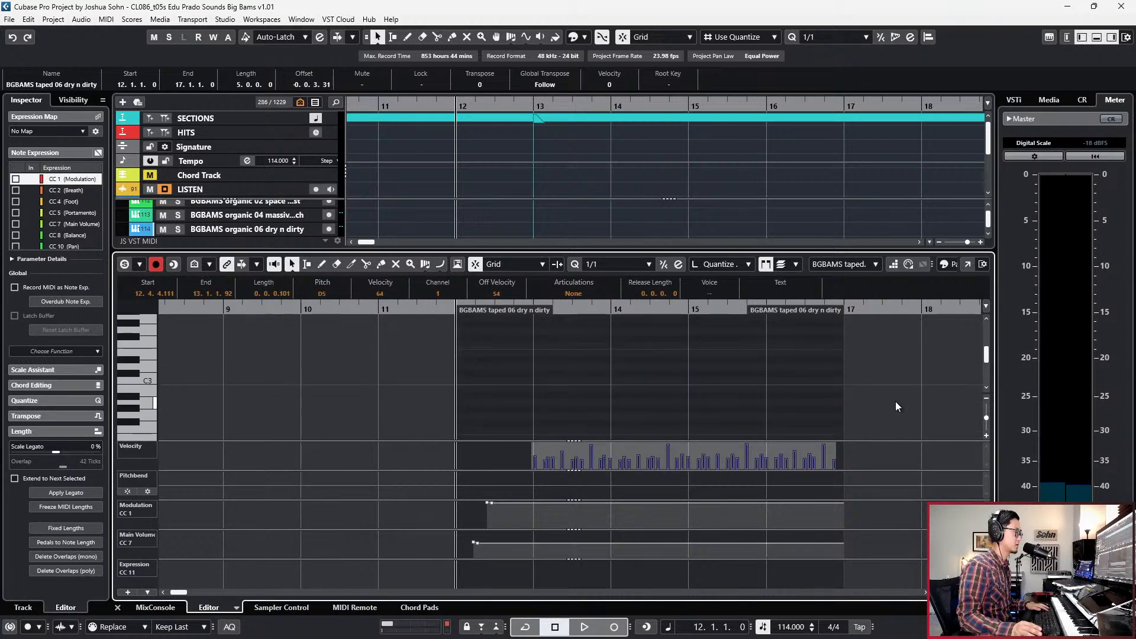
scroll(895, 401, down, 1)
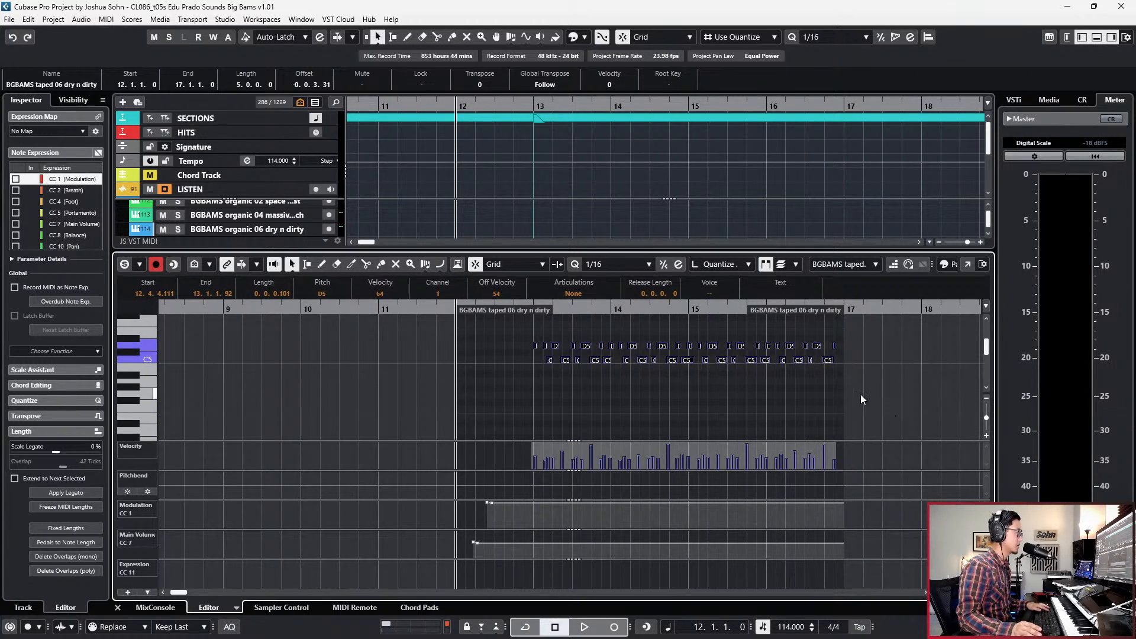
scroll(786, 379, up, 2)
scroll(775, 370, up, 2)
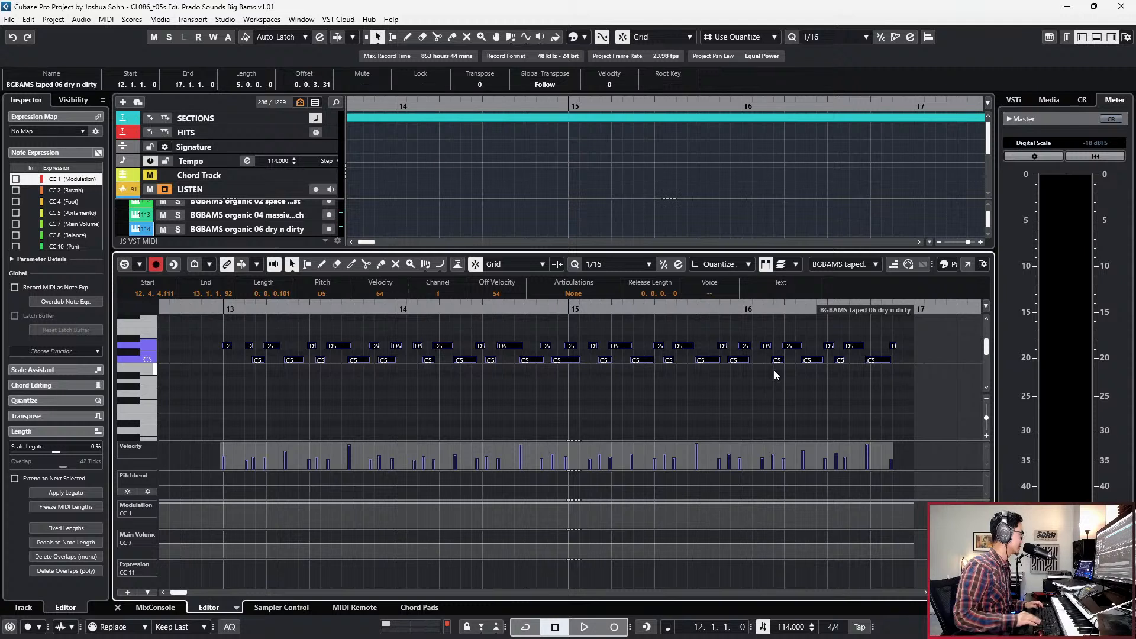
key(q)
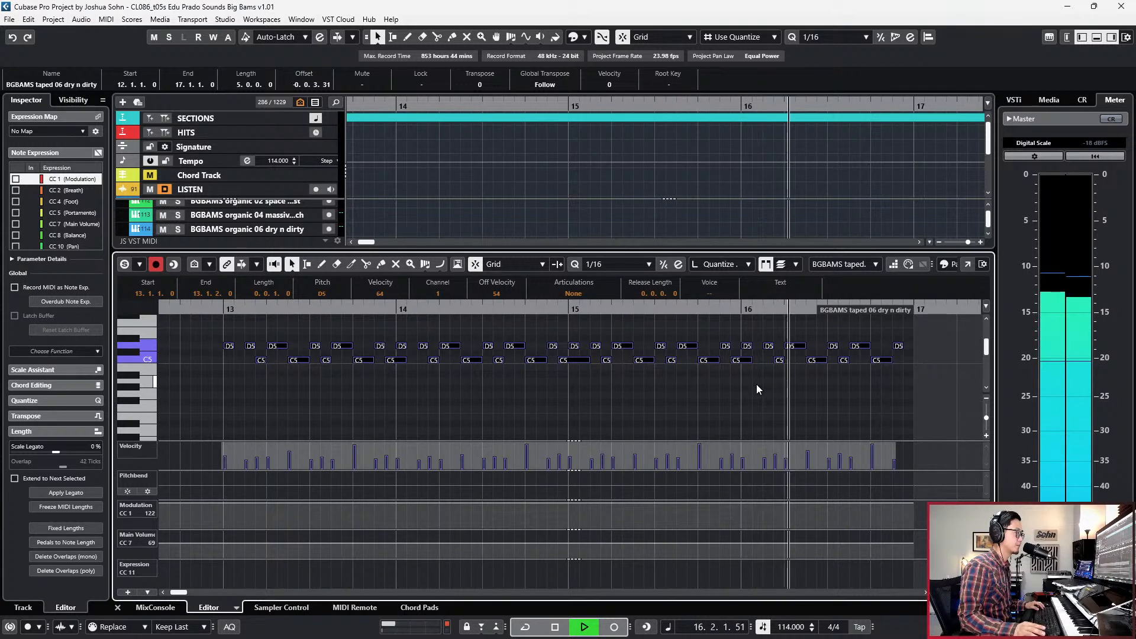
Stop playback, check the last D5 note of the quantized part and close the note editor.
key(space)
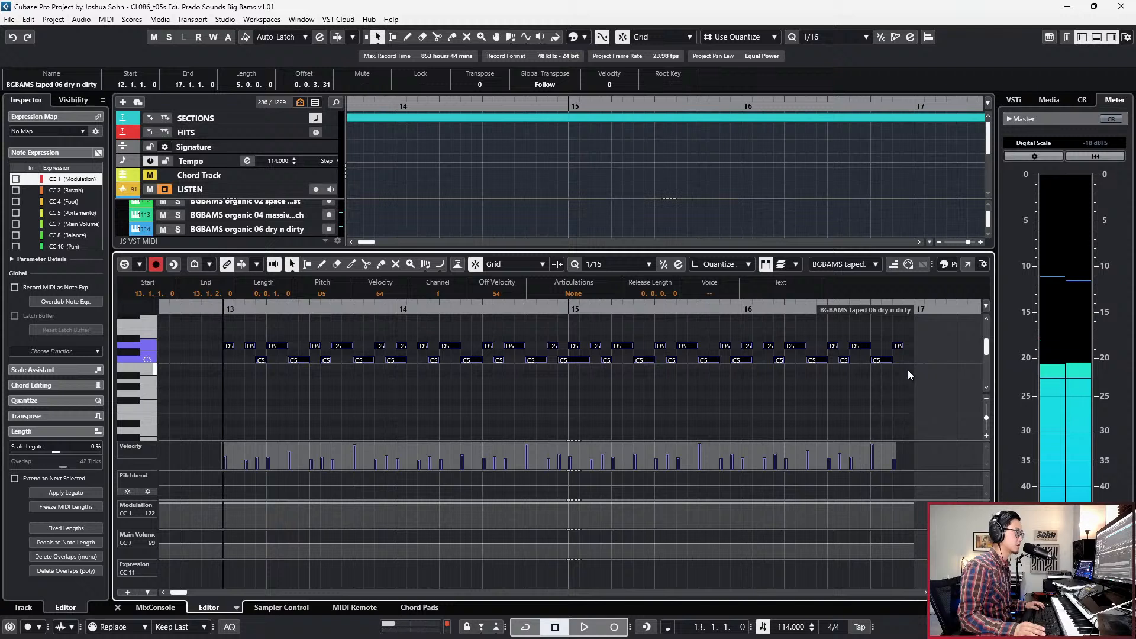
click(908, 370)
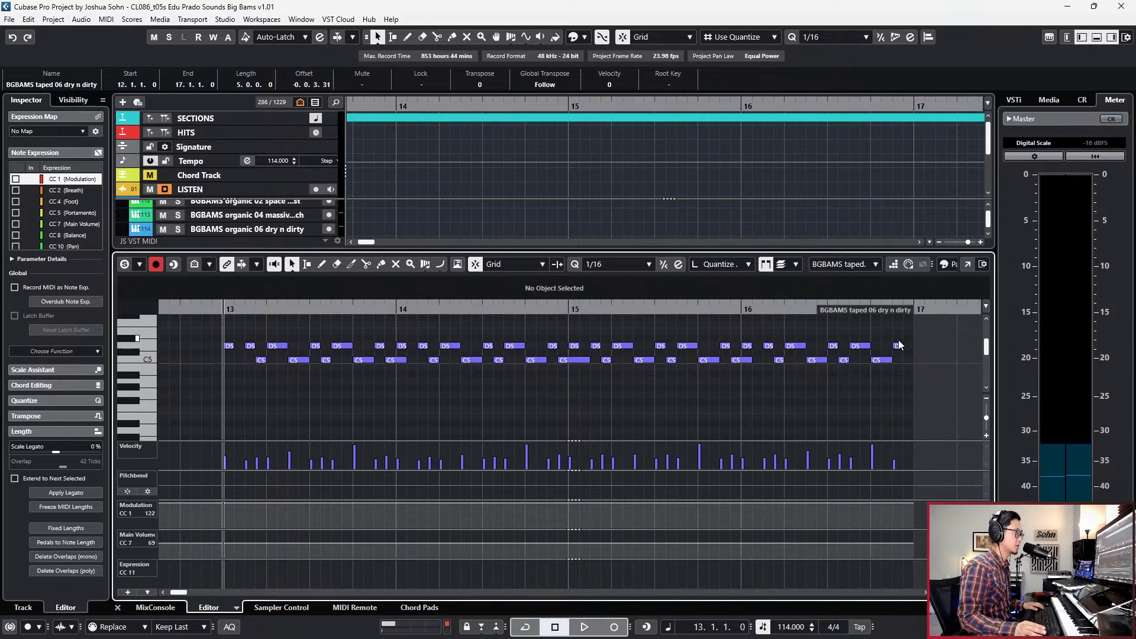
mouse_move(885, 336)
mouse_down()
mouse_move(908, 367)
mouse_move(905, 333)
mouse_up()
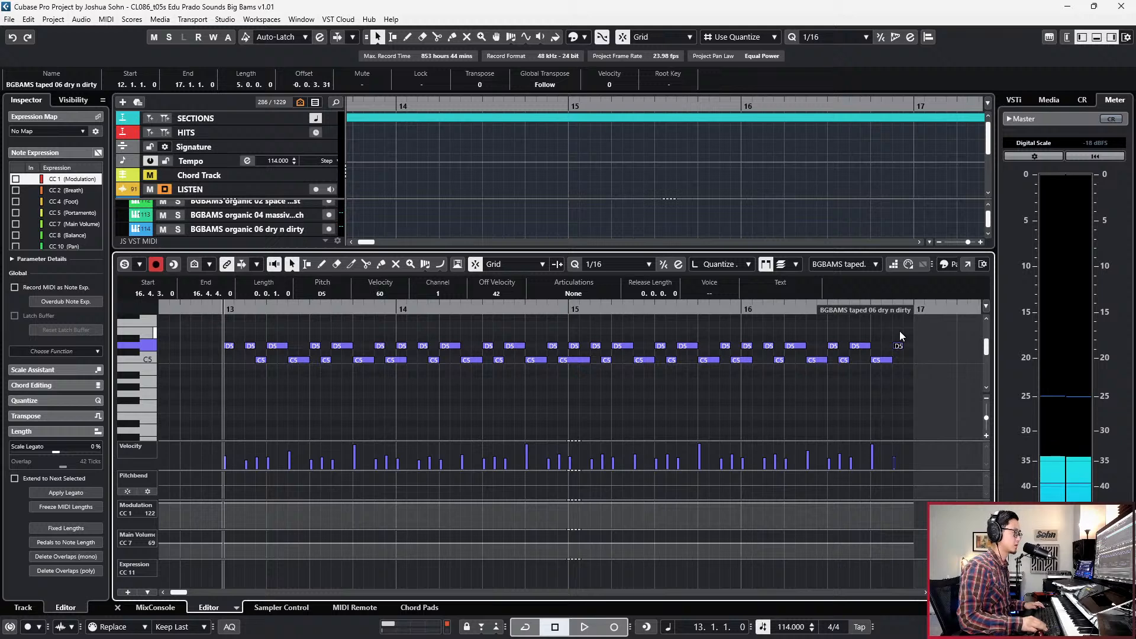
key(ctrl+e)
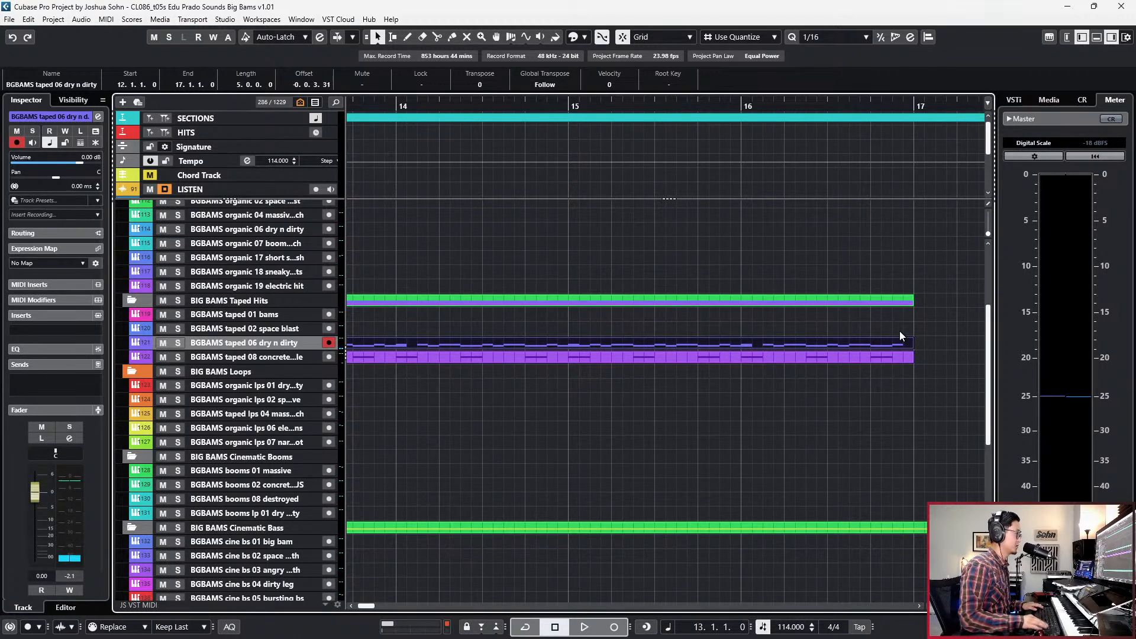
Split the BGBAMS taped 06 dry n dirty and taped 08 concrete parts at bar 13.
scroll(978, 393, down, 3)
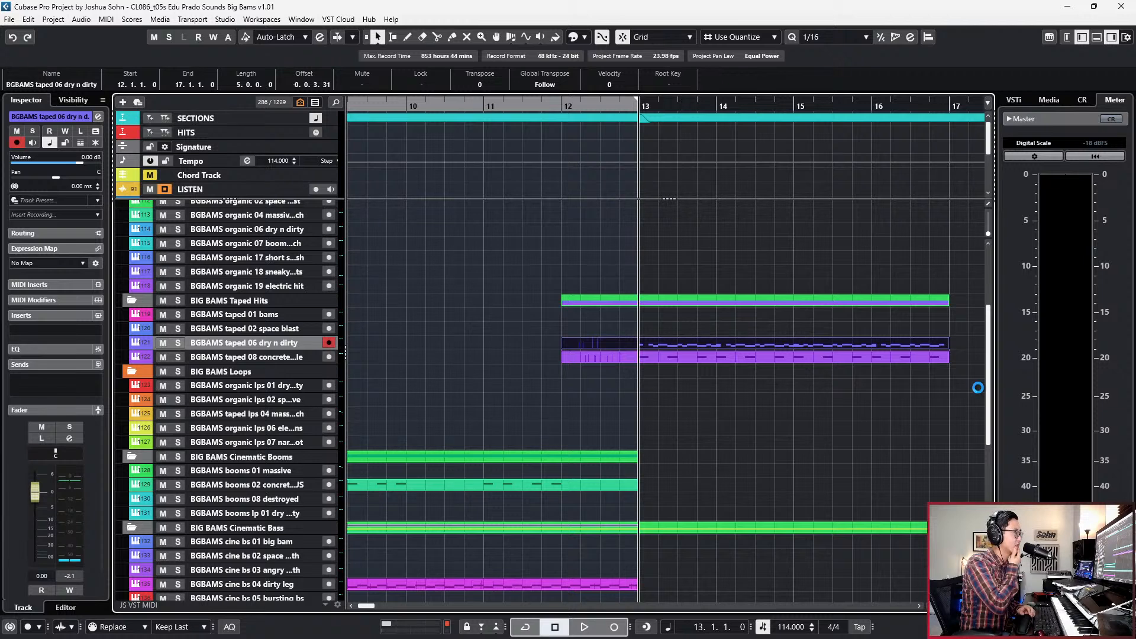
scroll(866, 339, down, 2)
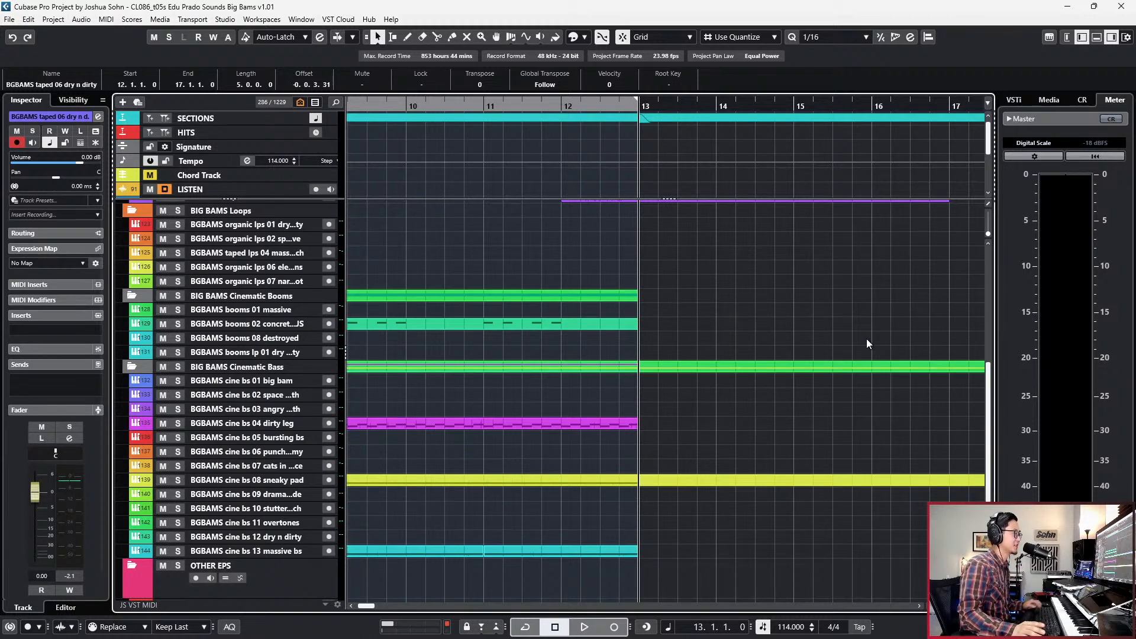
scroll(866, 339, up, 4)
scroll(866, 339, down, 3)
scroll(862, 350, down, 3)
scroll(861, 349, up, 4)
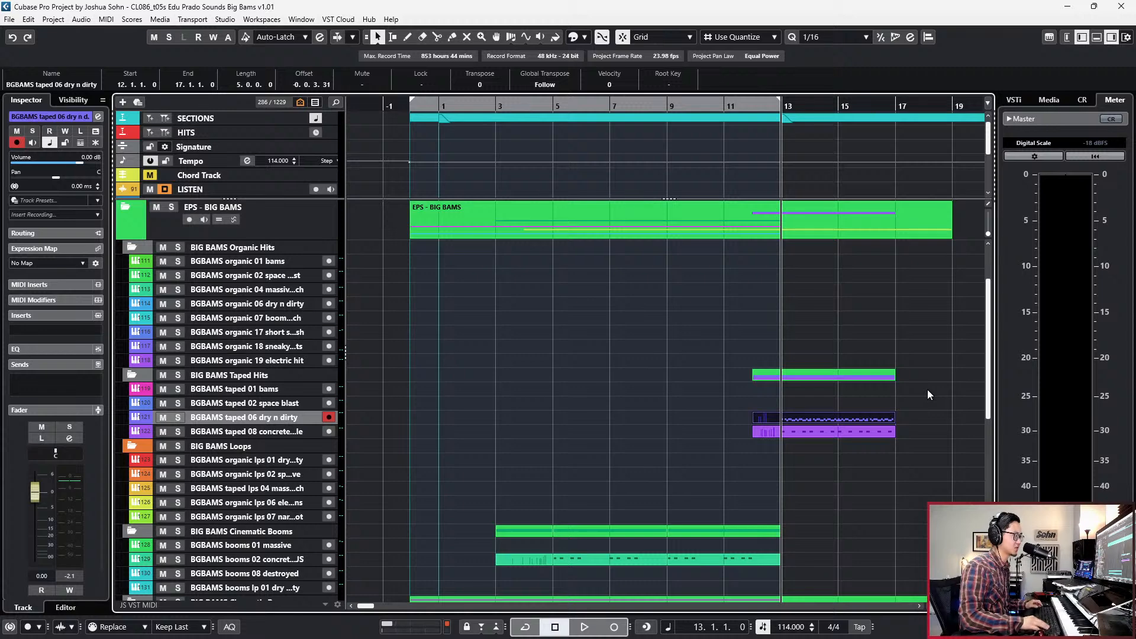
click(928, 394)
scroll(864, 371, up, 2)
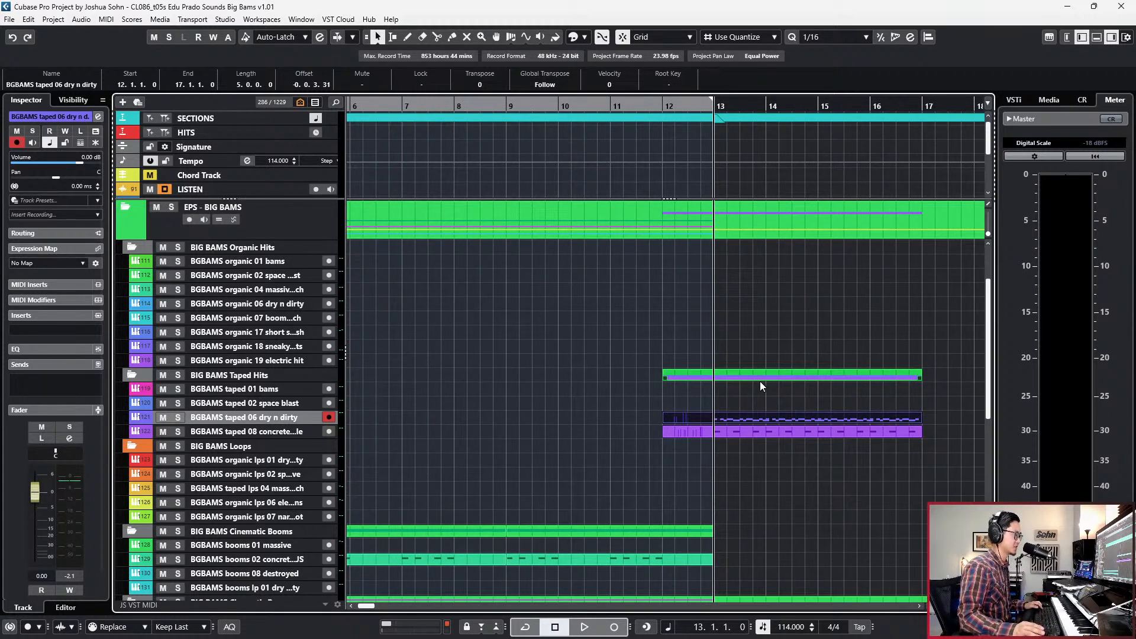
drag(743, 459, 728, 415)
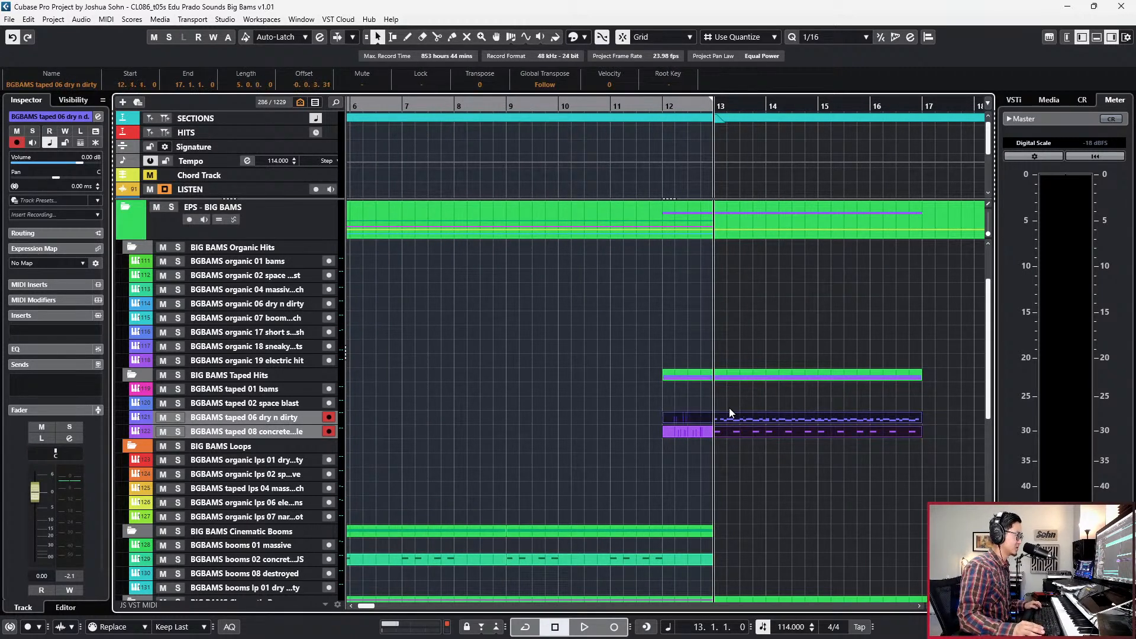
scroll(729, 408, up, 2)
alt+click(737, 417)
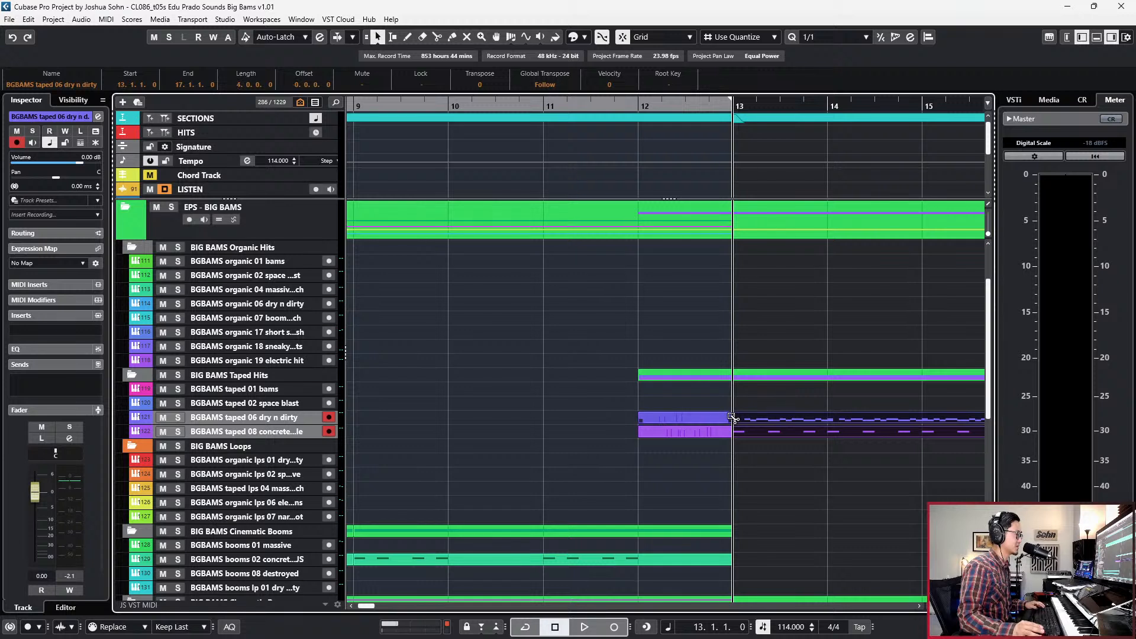
scroll(736, 410, down, 3)
scroll(742, 402, down, 1)
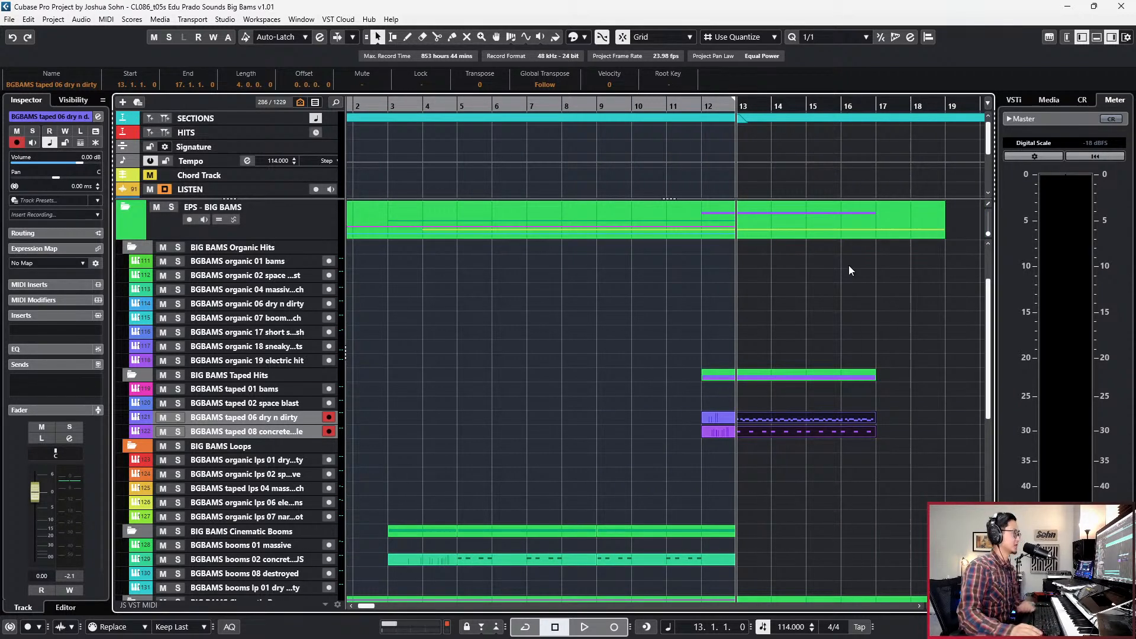
Set the locators to the section marker running to bar 53 and move the playhead to bar 11.
double_click(809, 117)
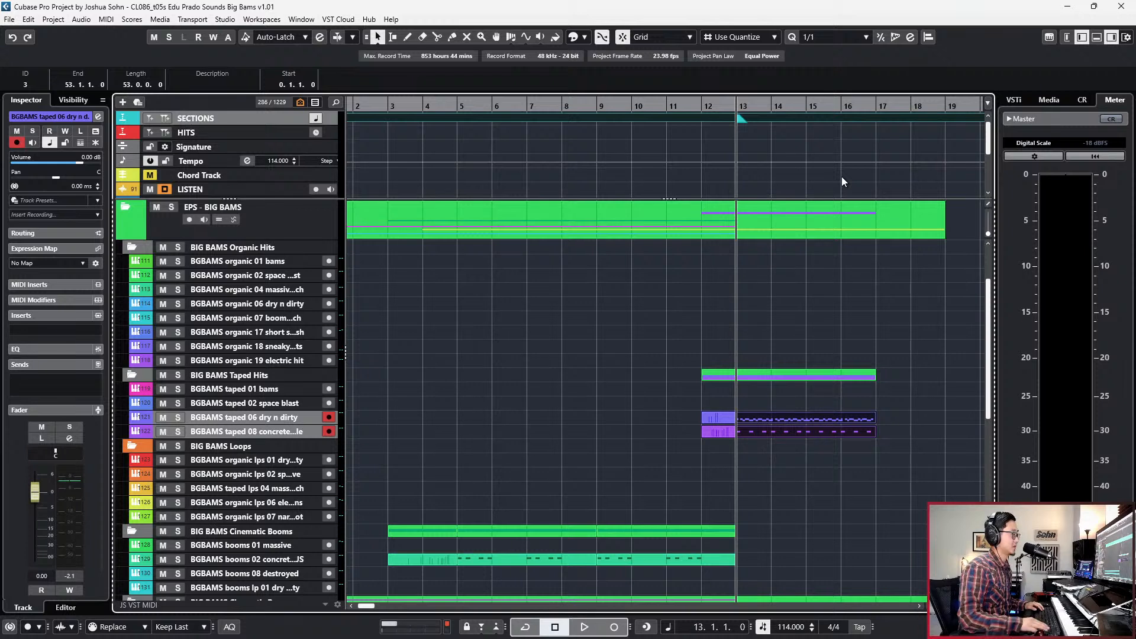
key(ctrl+KP_Subtract)
key(ctrl+KP_Subtract)
key(ctrl+KP_Subtract)
key(ctrl+KP_Add)
key(ctrl+KP_Add)
key(ctrl+KP_Subtract)
key(ctrl+KP_Subtract)
key(ctrl+KP_Subtract)
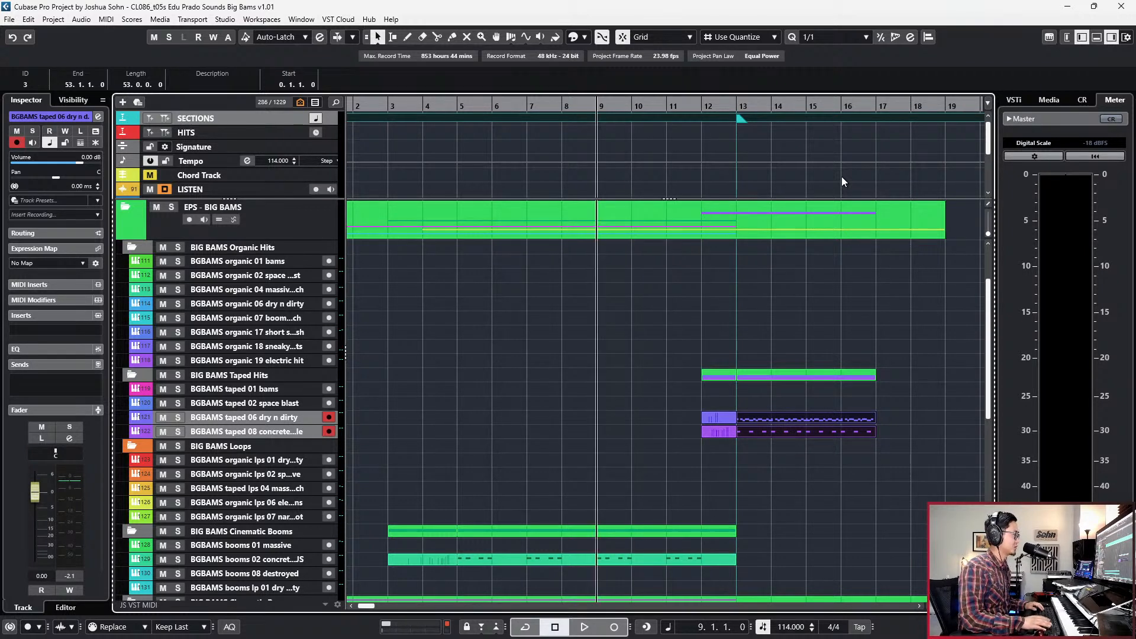
key(ctrl+KP_Add)
scroll(841, 176, down, 1)
scroll(784, 280, right, 2)
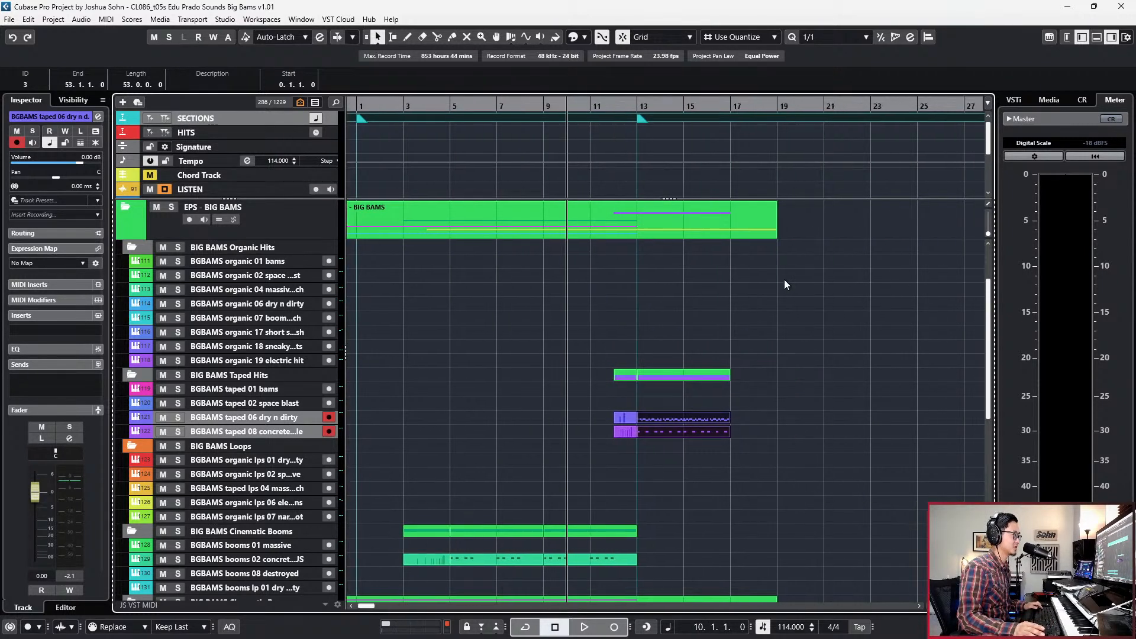
key(ctrl+KP_Add)
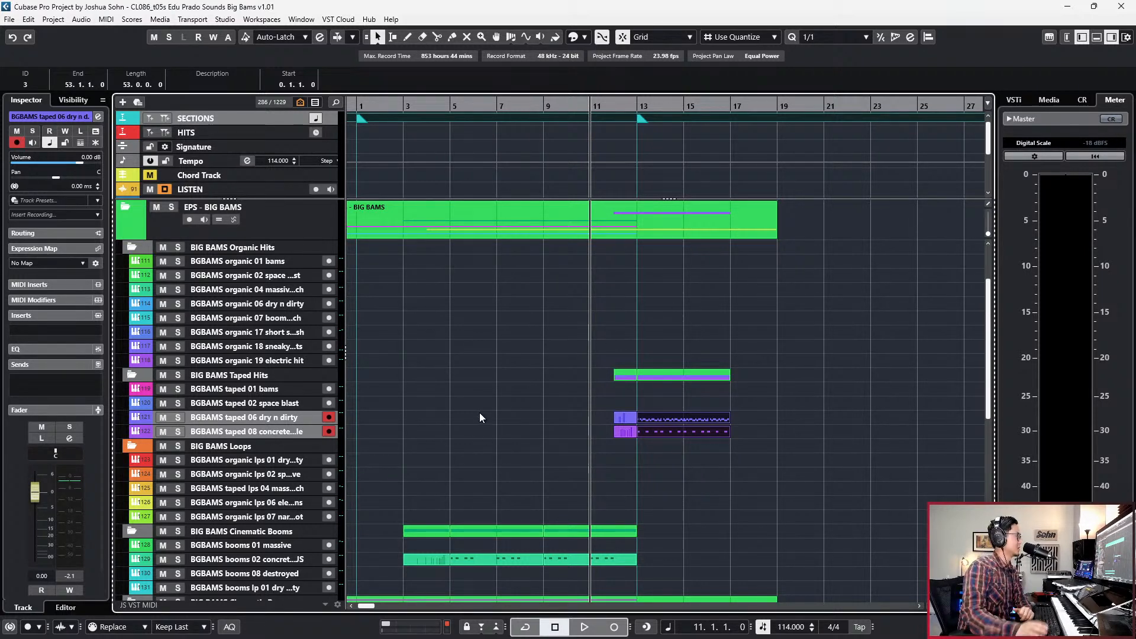
Audition the two taped-hit parts briefly from bar 13 and return the playhead to bar 11.
drag(687, 395, 685, 446)
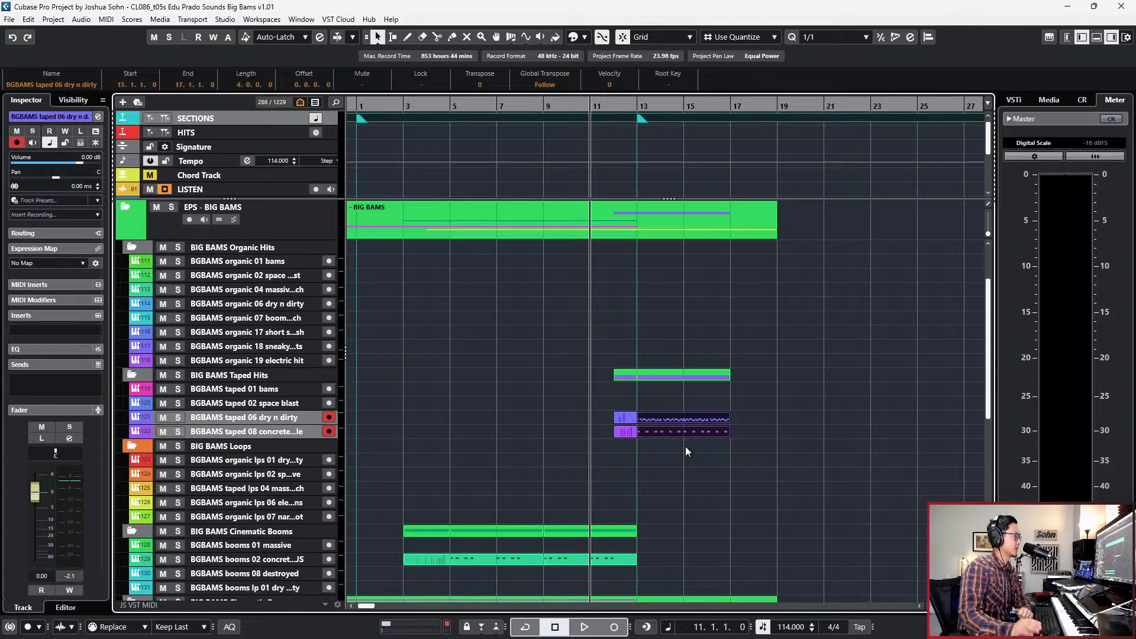
key(l)
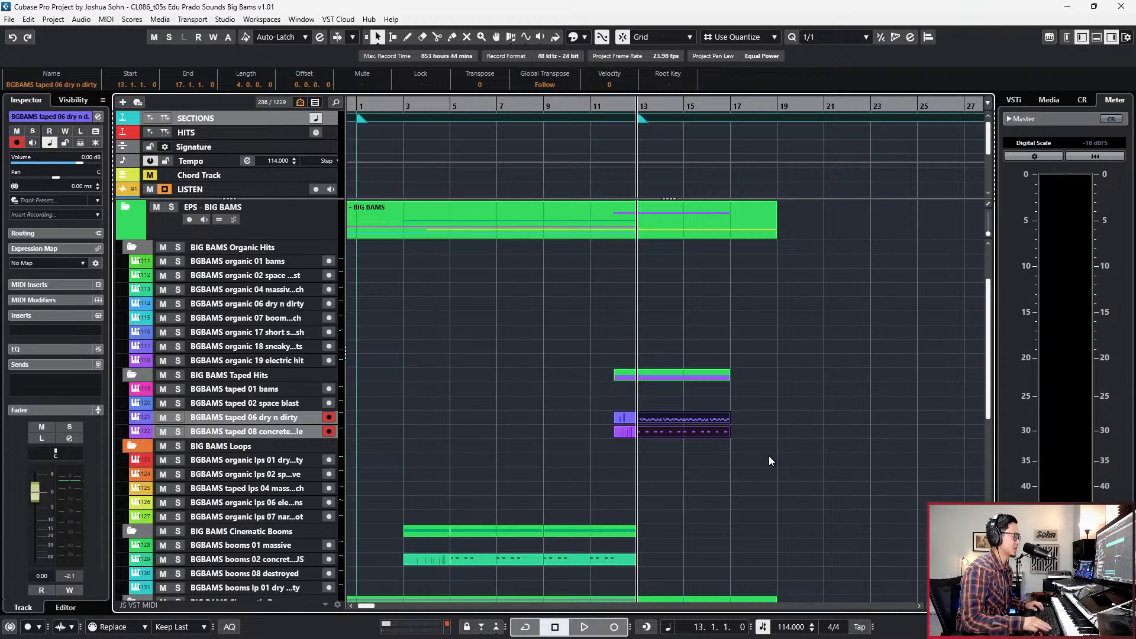
key(space)
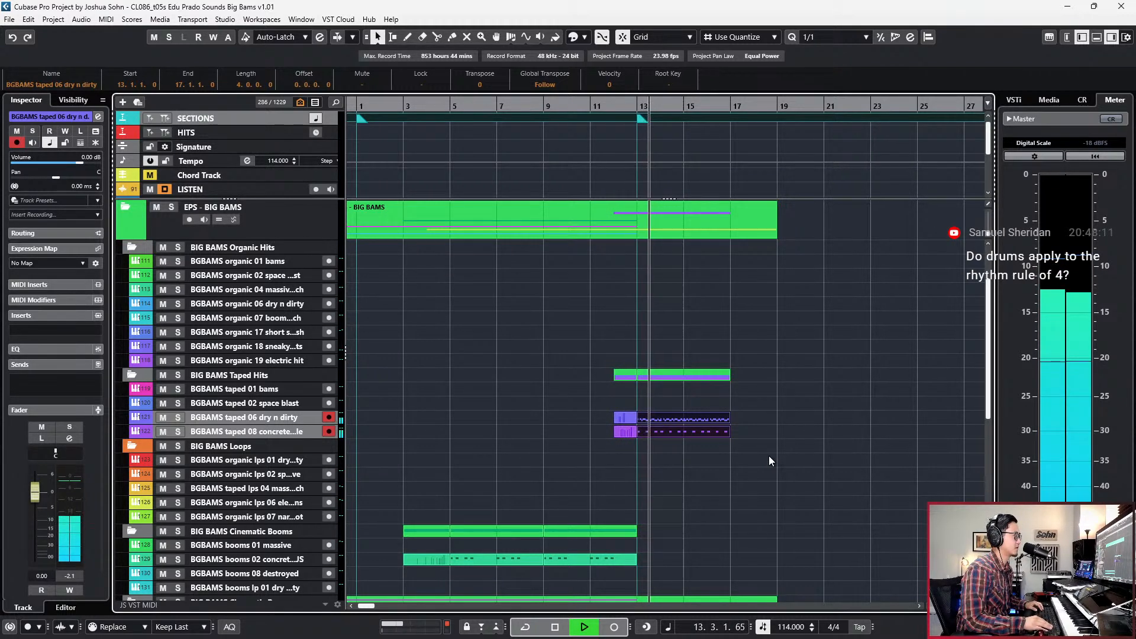
key(space)
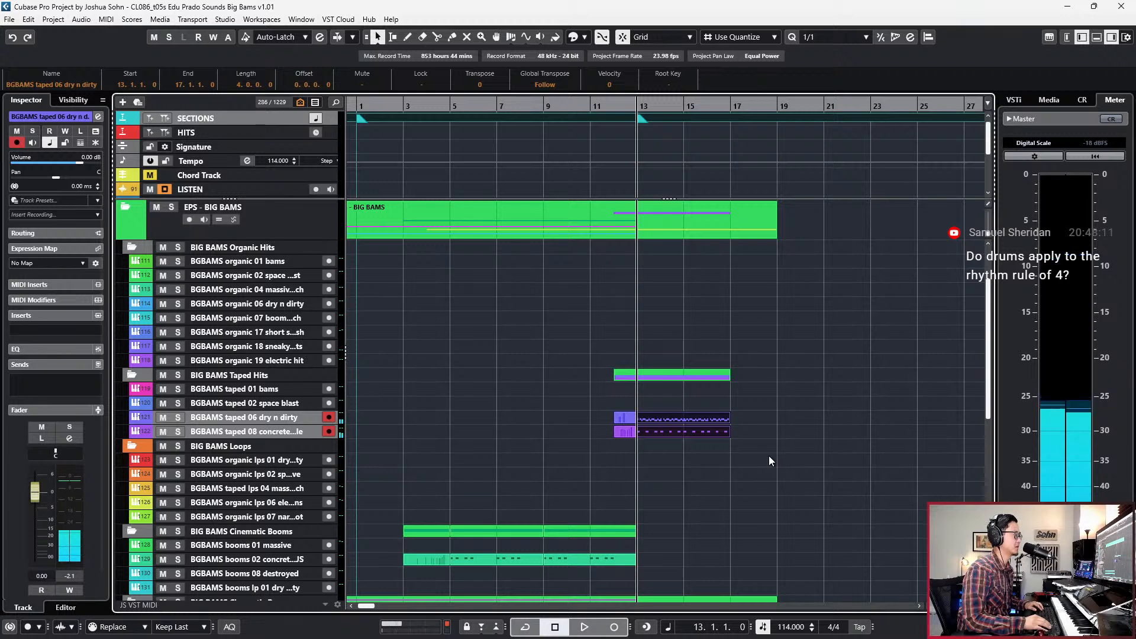
key(KP_Subtract)
key(KP_Subtract)
key(KP_Subtract)
key(KP_Add)
key(KP_Add)
key(KP_Subtract)
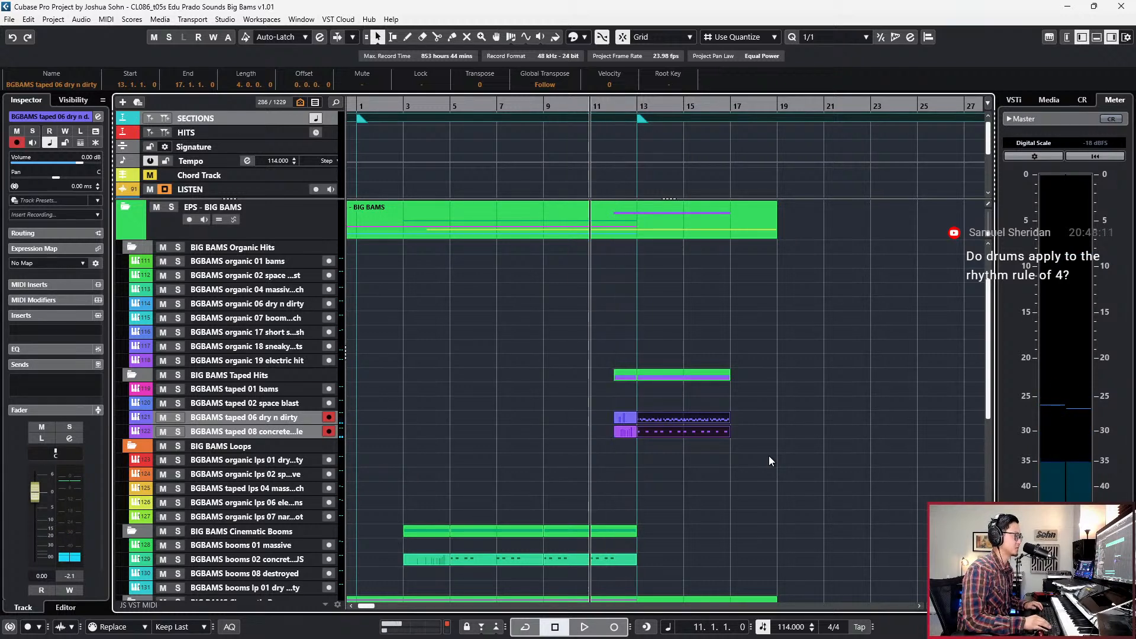
Open the taped 06 dry n dirty part starting at bar 13 for note editing and set the quantize value to 1/8.
click(765, 410)
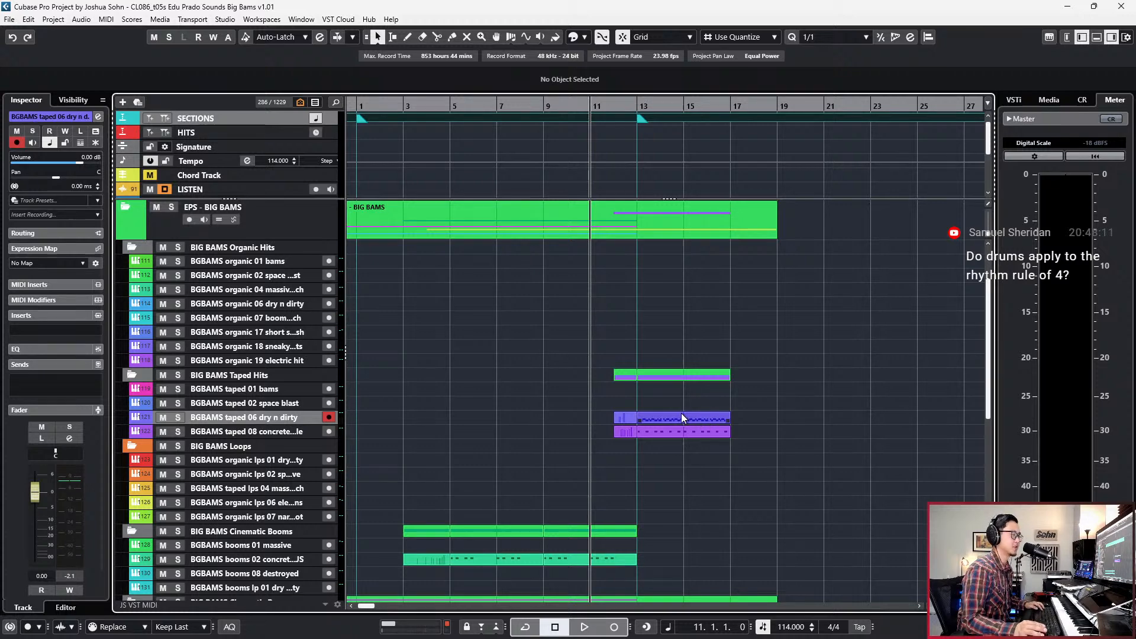
drag(674, 415, 769, 419)
double_click(699, 418)
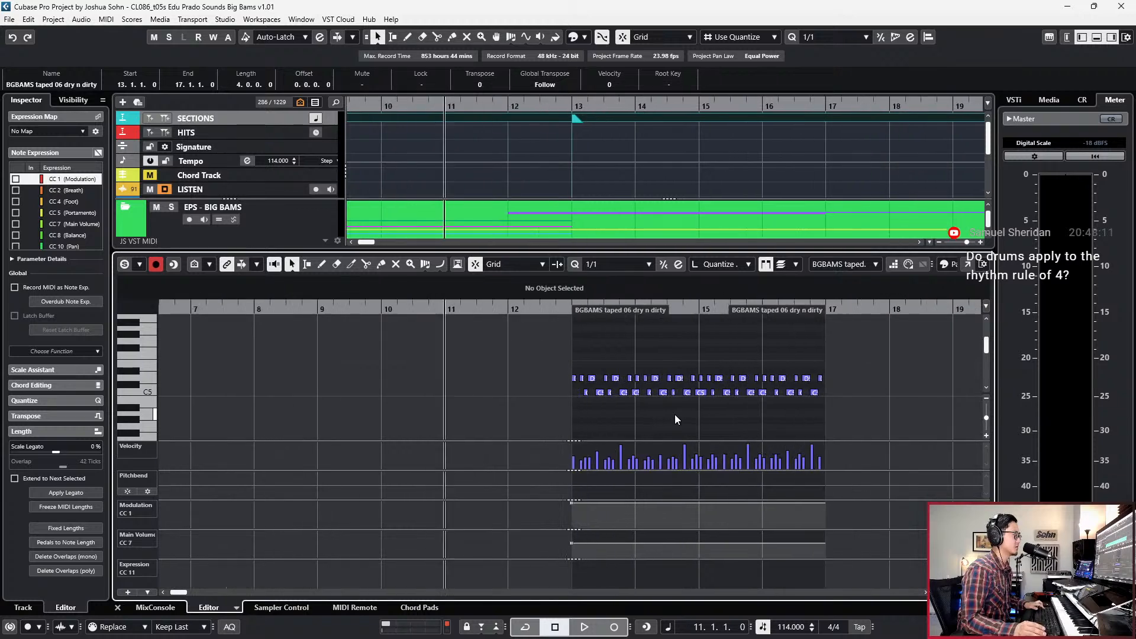
key(alt+4)
scroll(438, 360, down, 3)
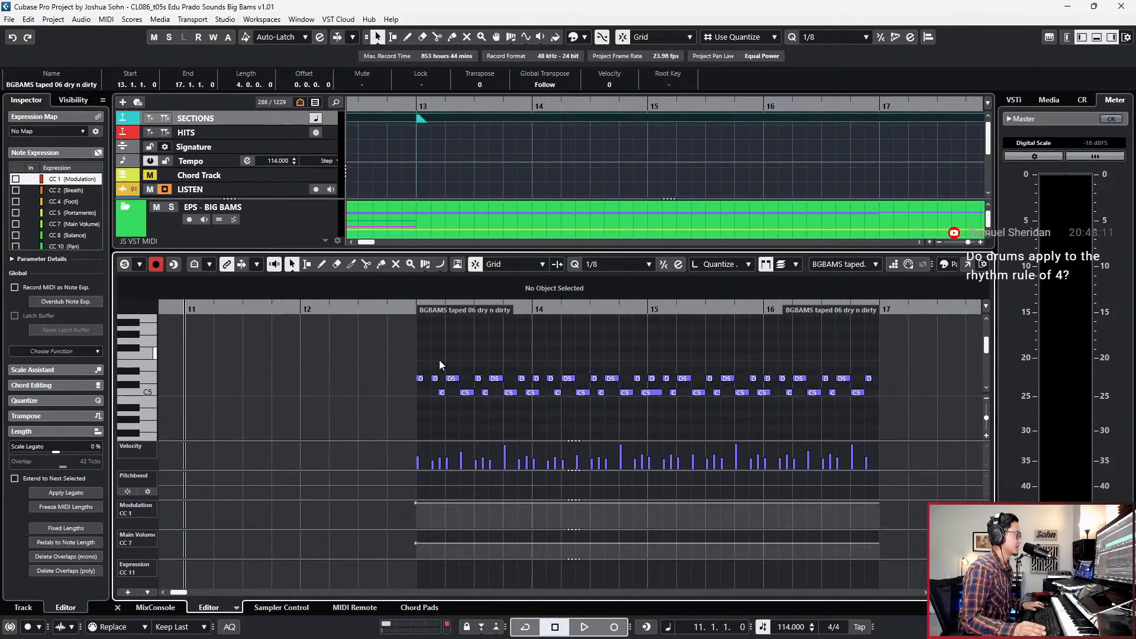
Pick out the D5 note at 13.1.3, audition the pattern briefly and clear the note selection.
click(434, 378)
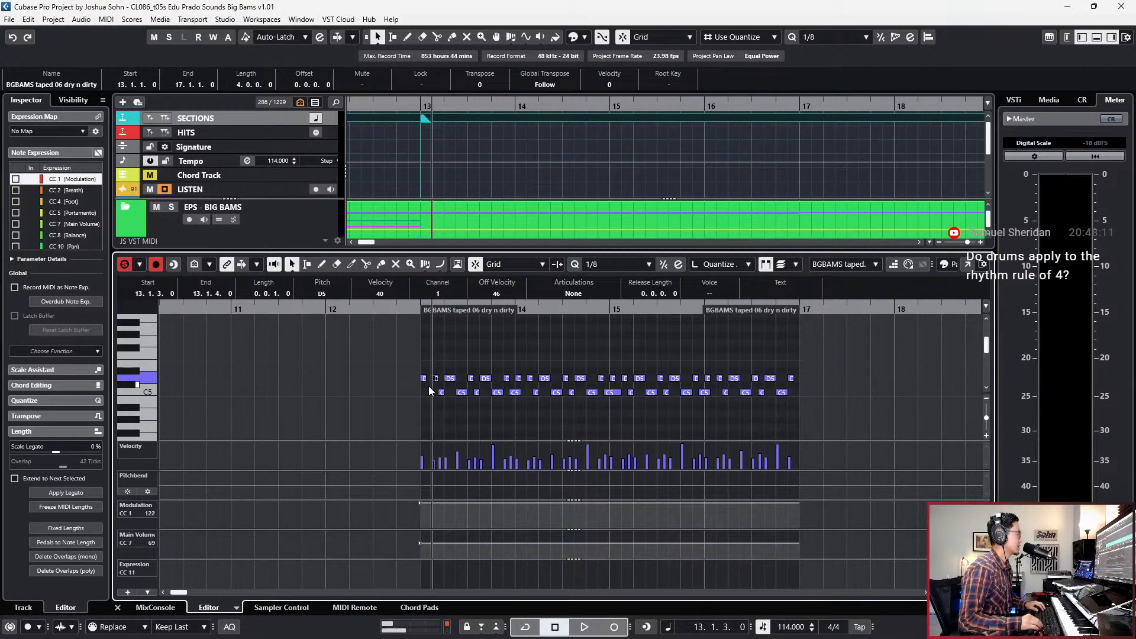
key(space)
key(space)
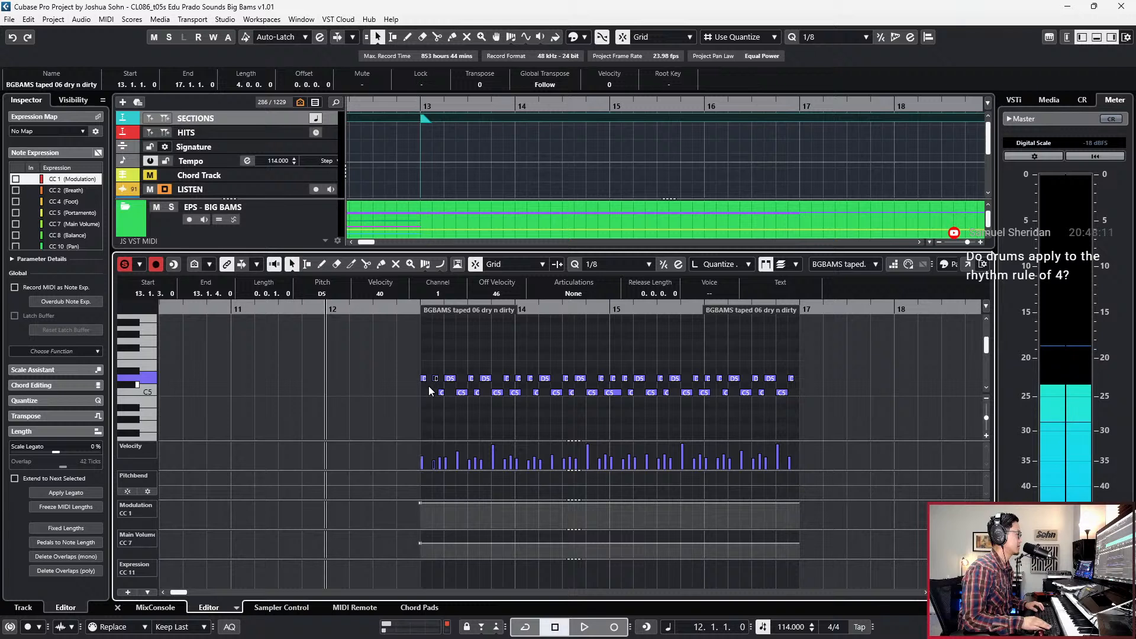
click(436, 359)
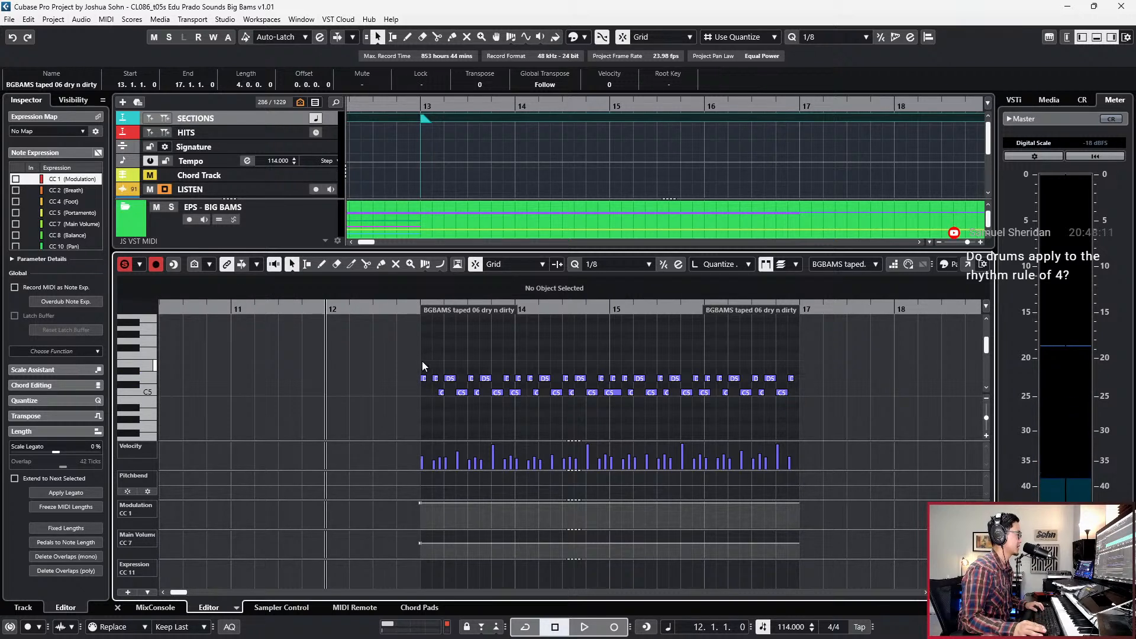
Mute the bar 13 notes of the taped 06 part except the D5 at 13.1.3 and the C5 on beat 4.
scroll(423, 373, up, 3)
click(455, 391)
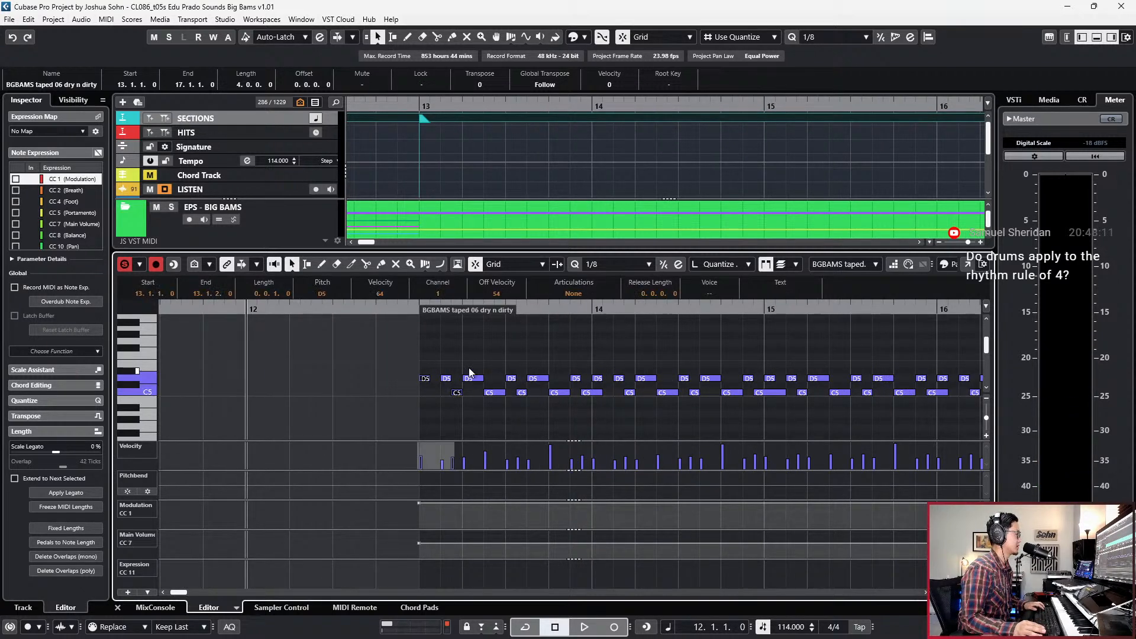
key(shift+m)
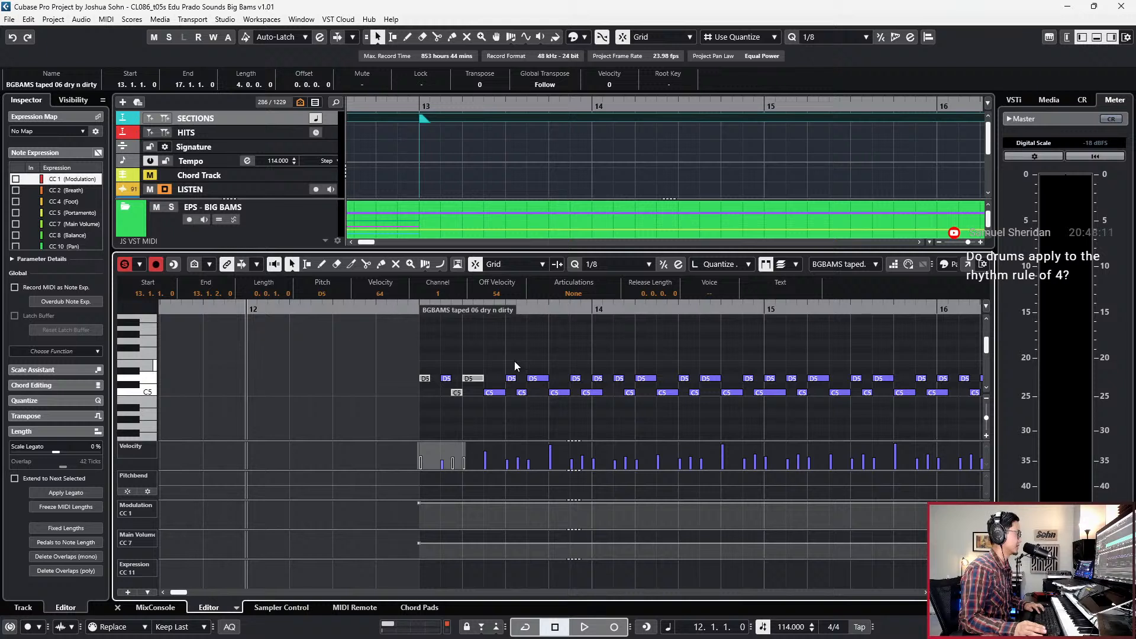
drag(512, 362, 532, 397)
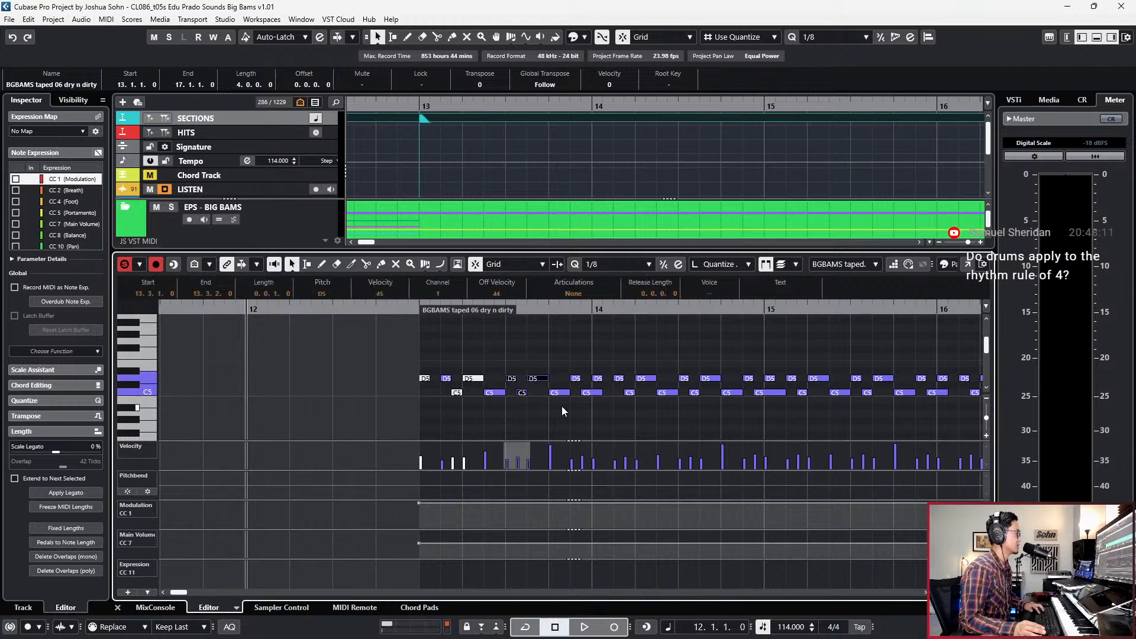
click(574, 376)
click(494, 392)
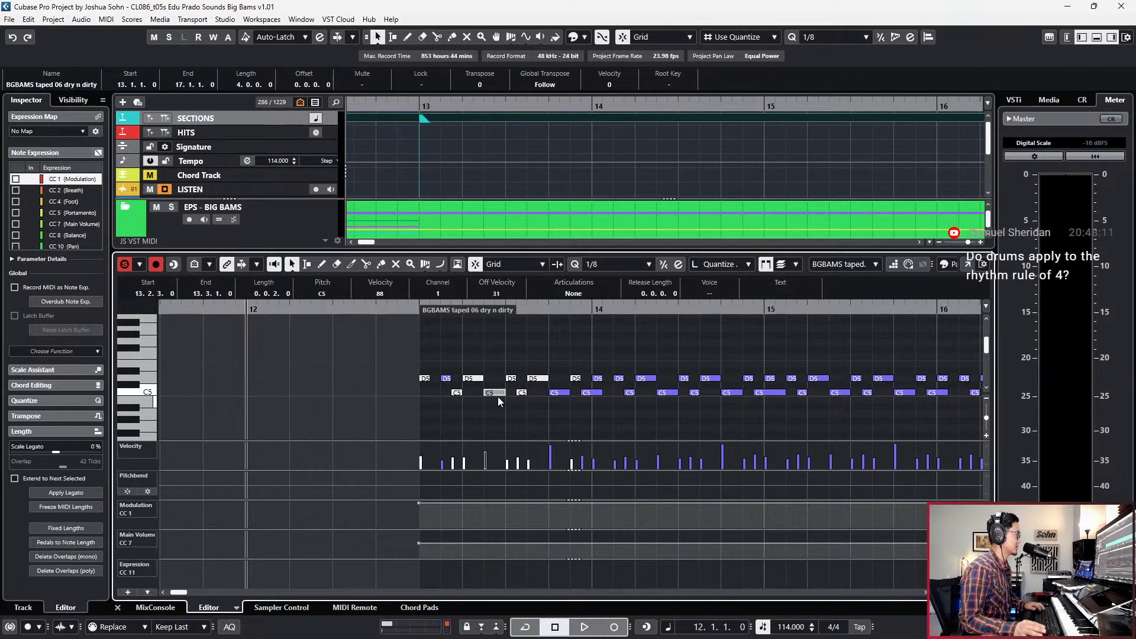
Audition the taped 06 pattern with its muted notes around bar 13 and check the D5 at 13.1.3.
key(space)
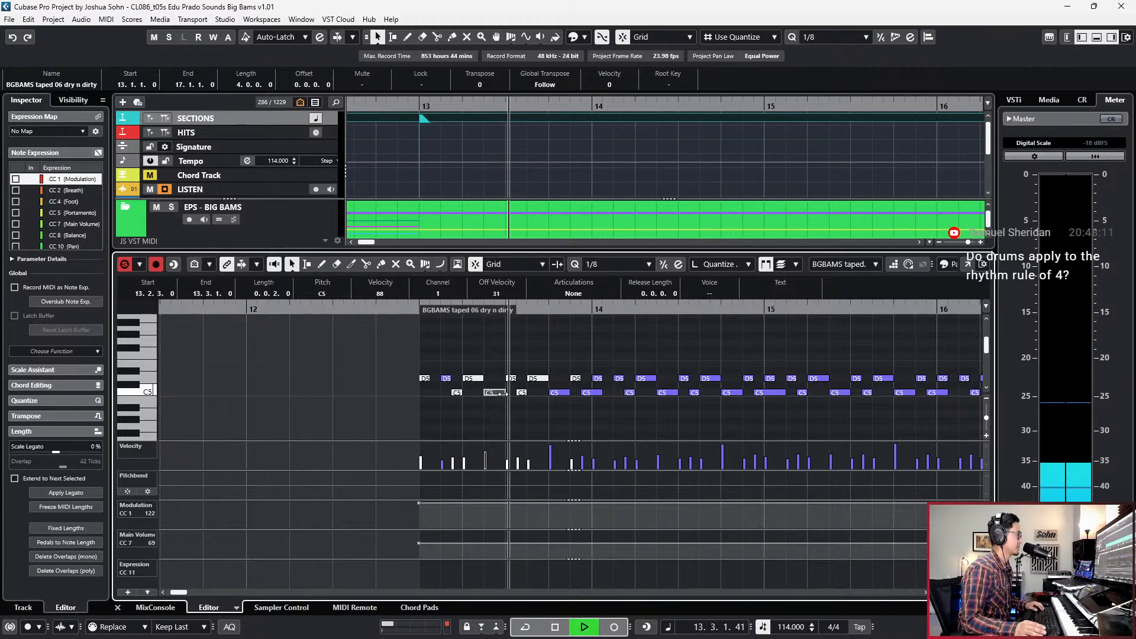
key(space)
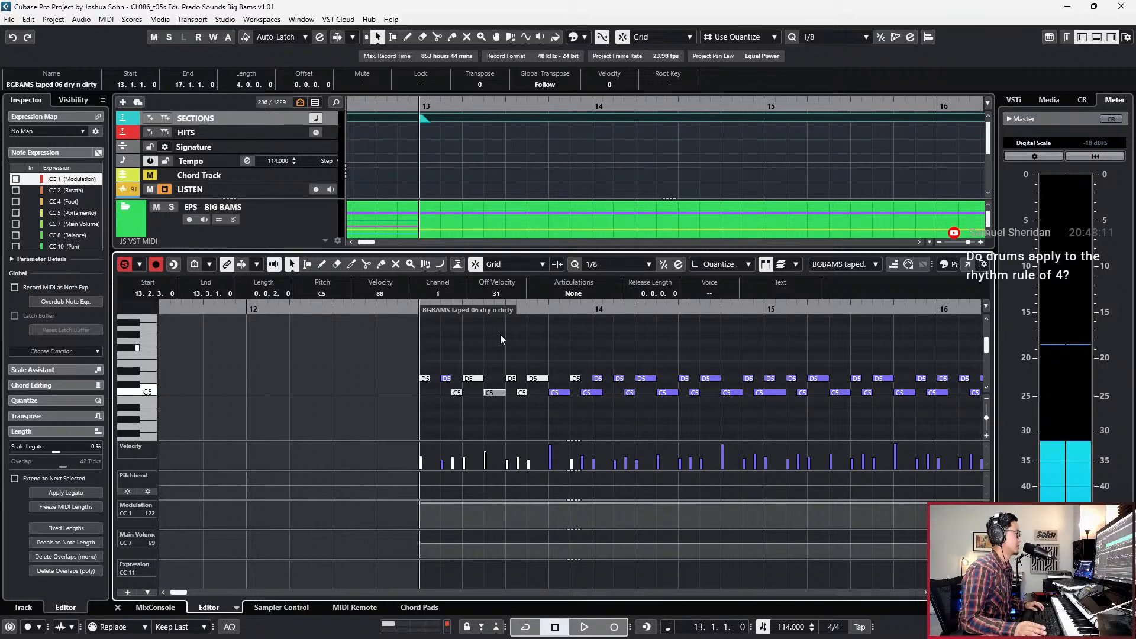
drag(454, 367, 441, 384)
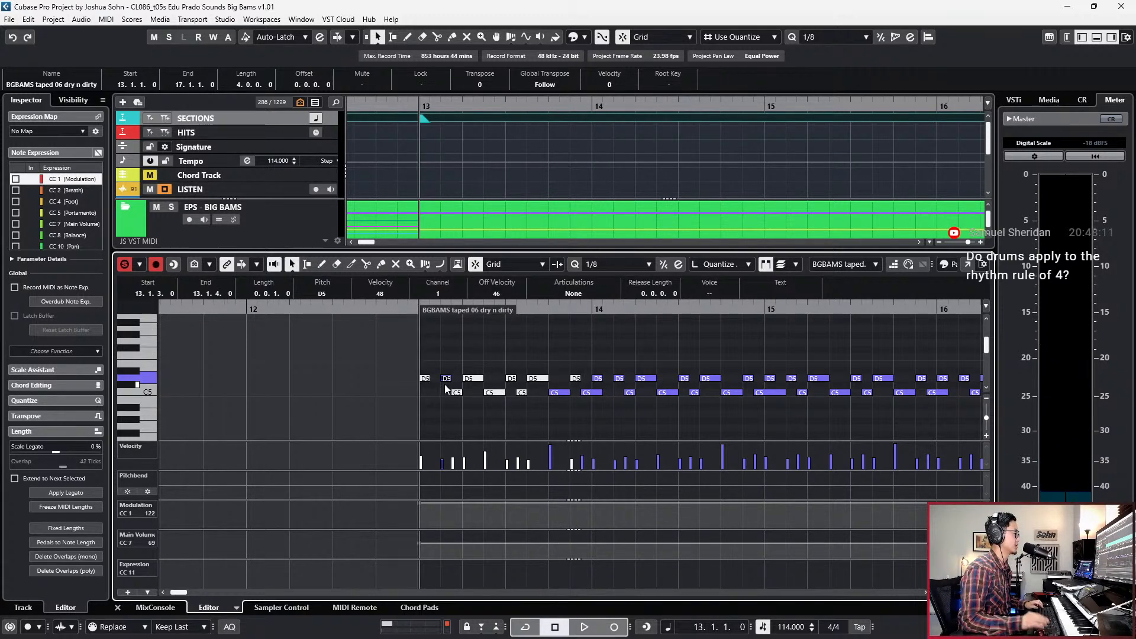
scroll(562, 412, down, 3)
key(space)
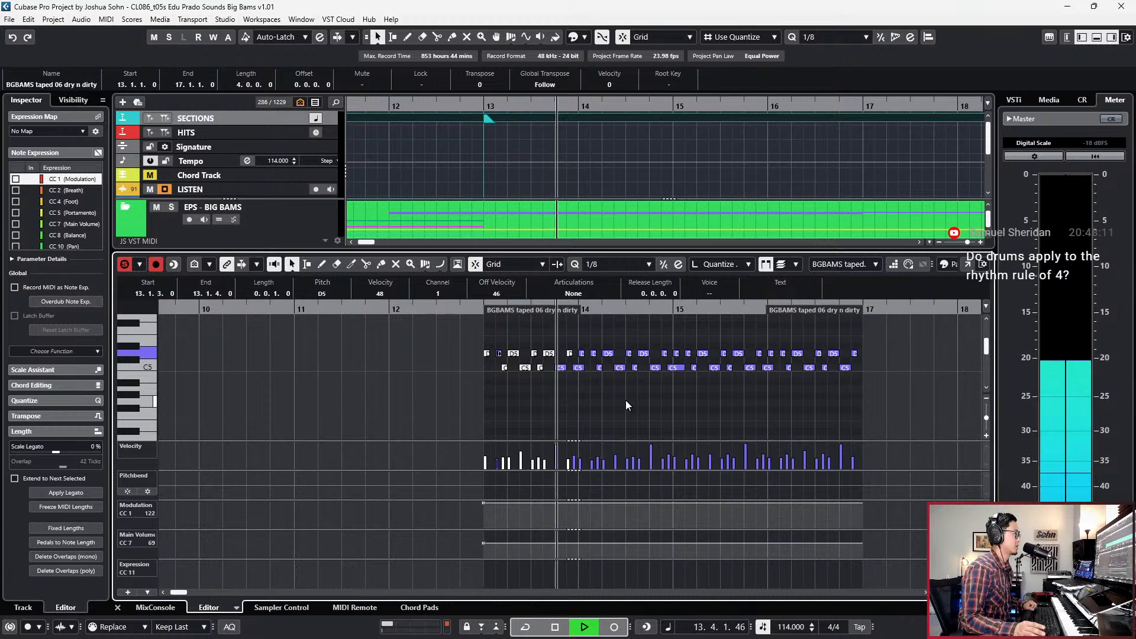
key(space)
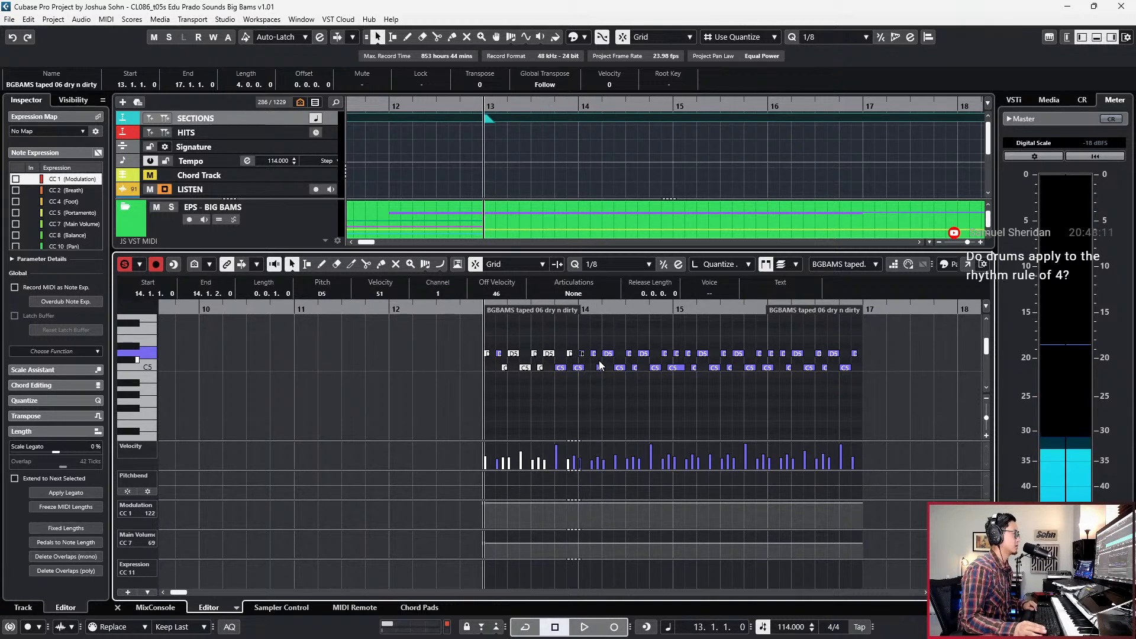
Mute the taped 06 notes from 14.2.1 up to beat 4 of bar 14 and audition the pattern.
drag(606, 347, 642, 398)
scroll(642, 398, up, 2)
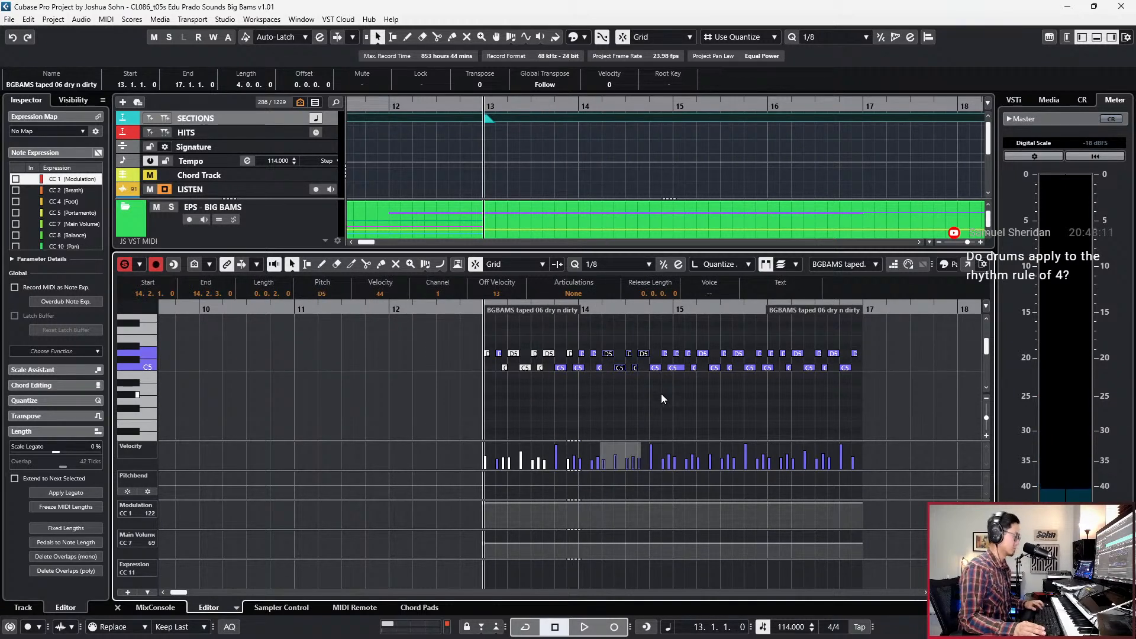
key(space)
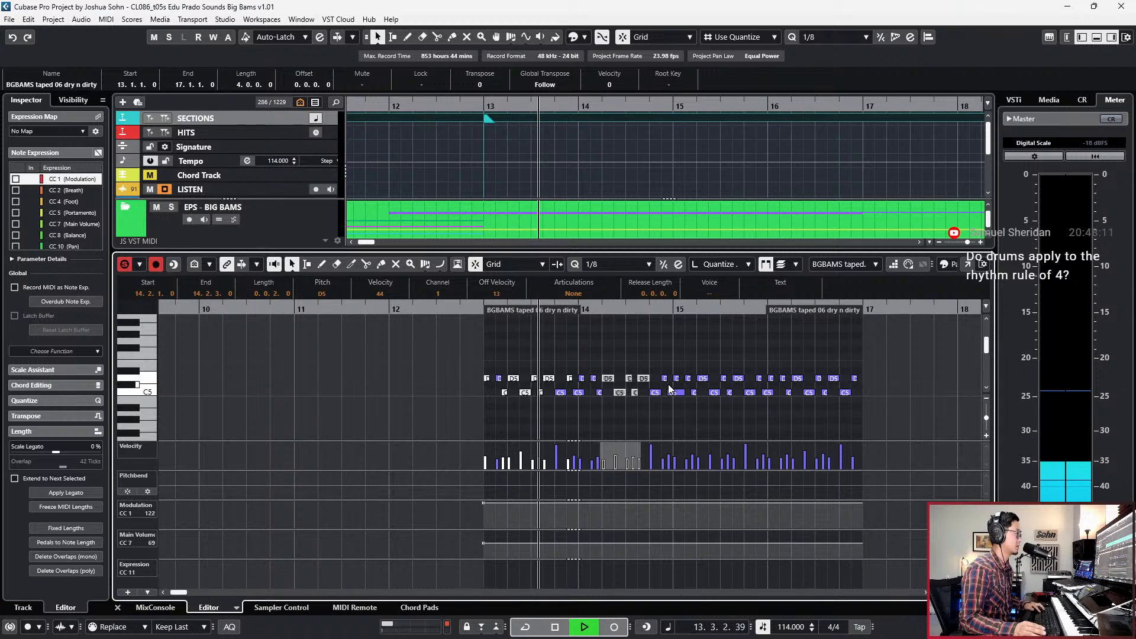
click(678, 392)
key(space)
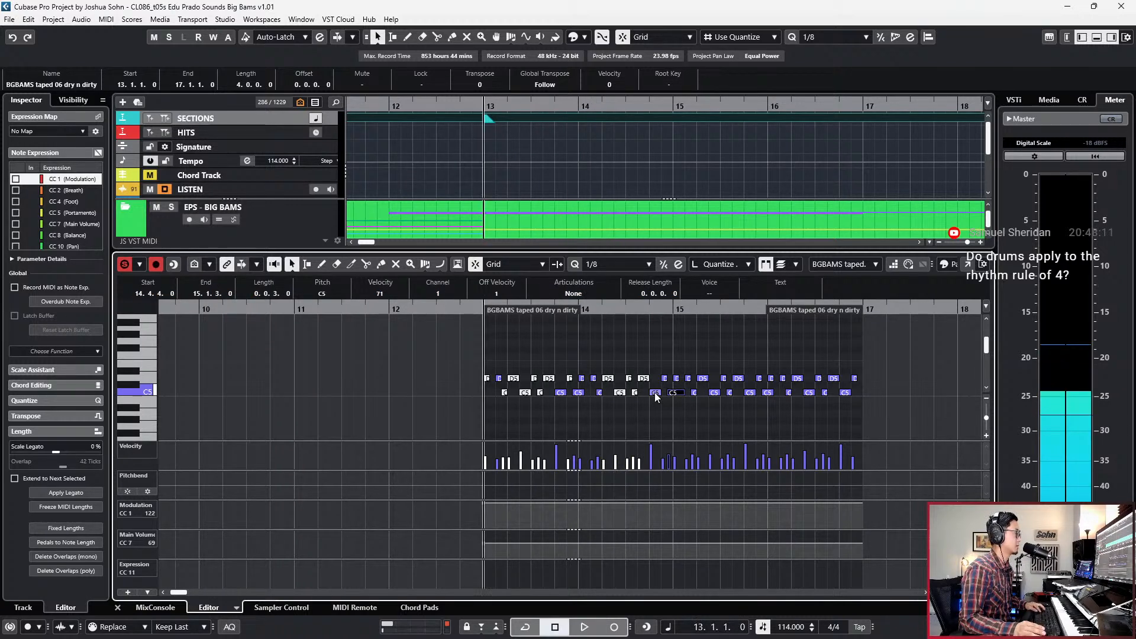
Audition the pattern against the C5 notes at 13.4.1 and 13.4.4, and mute the C5 at 14.1.4.
click(563, 392)
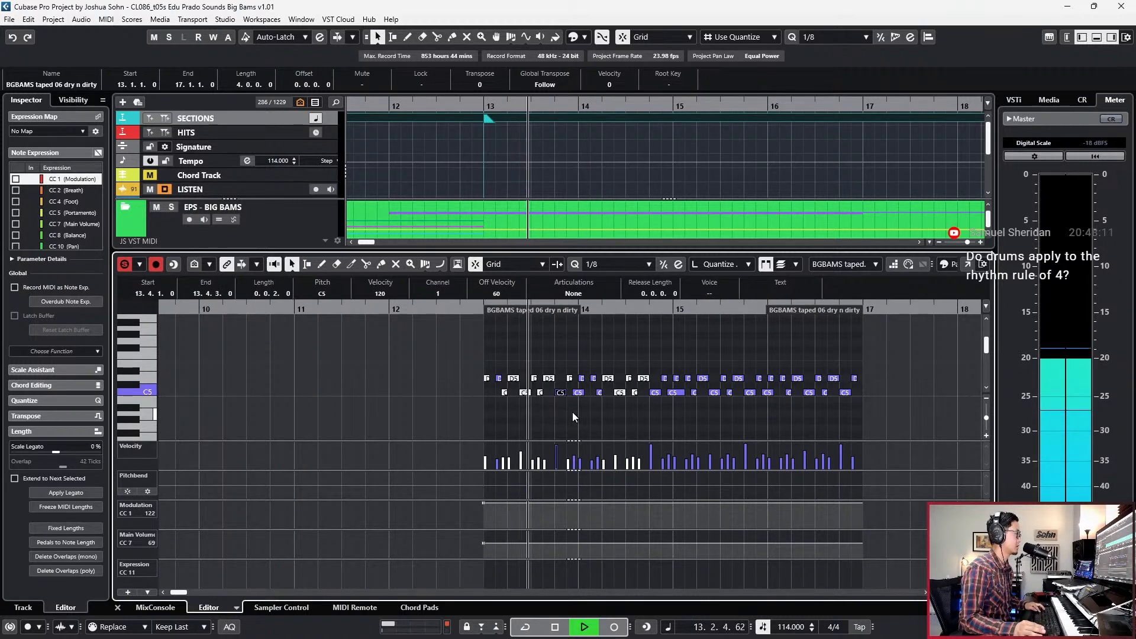
key(space)
click(579, 392)
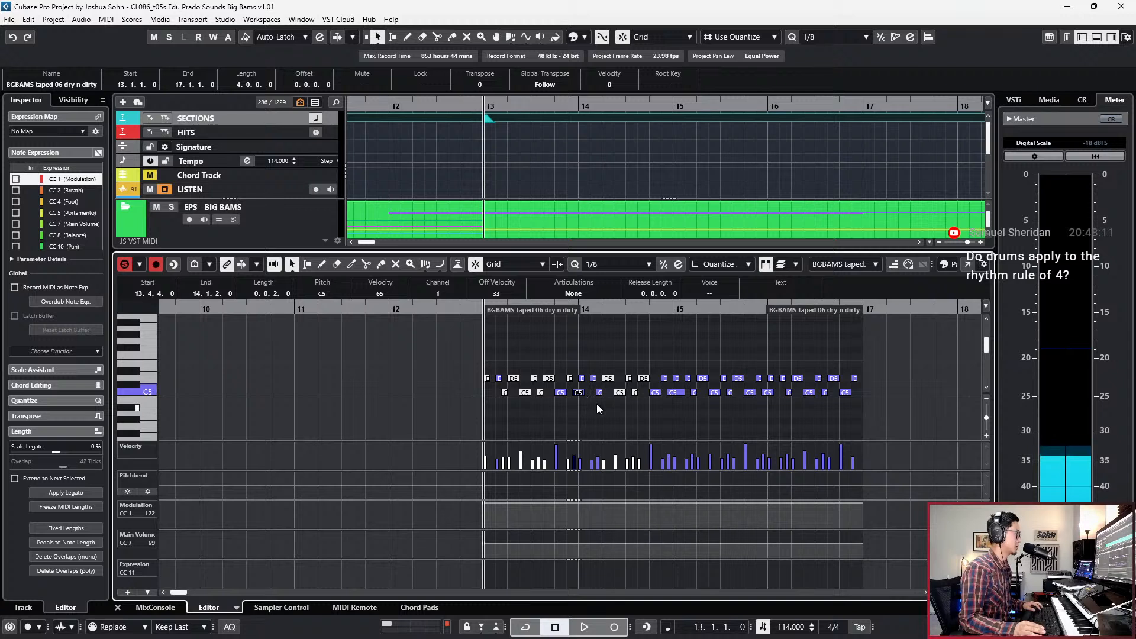
key(space)
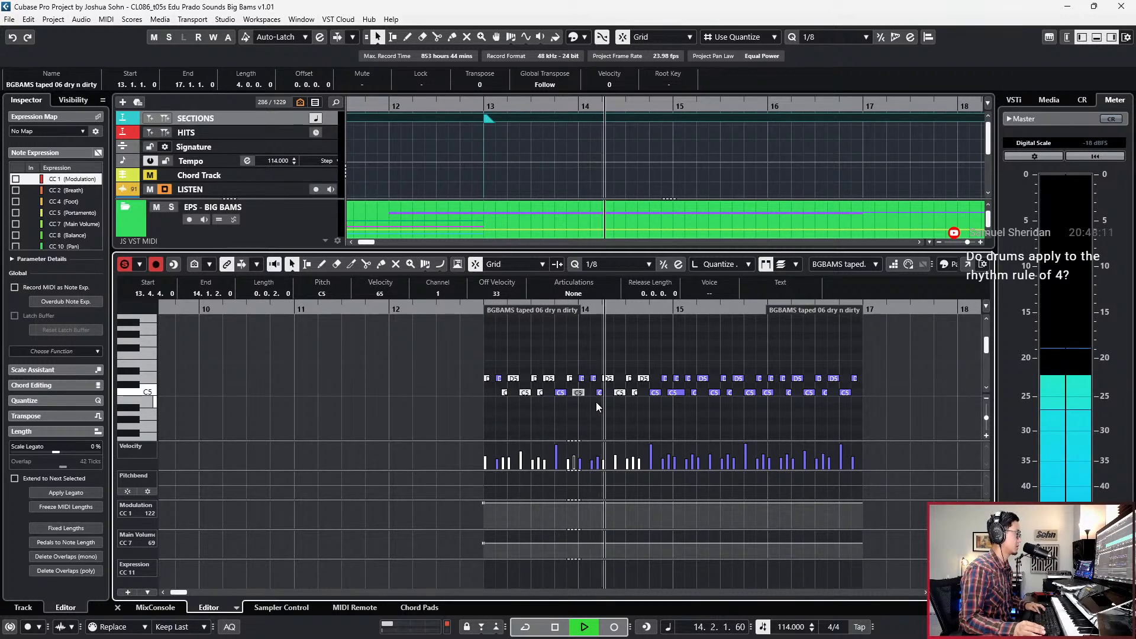
key(space)
click(595, 402)
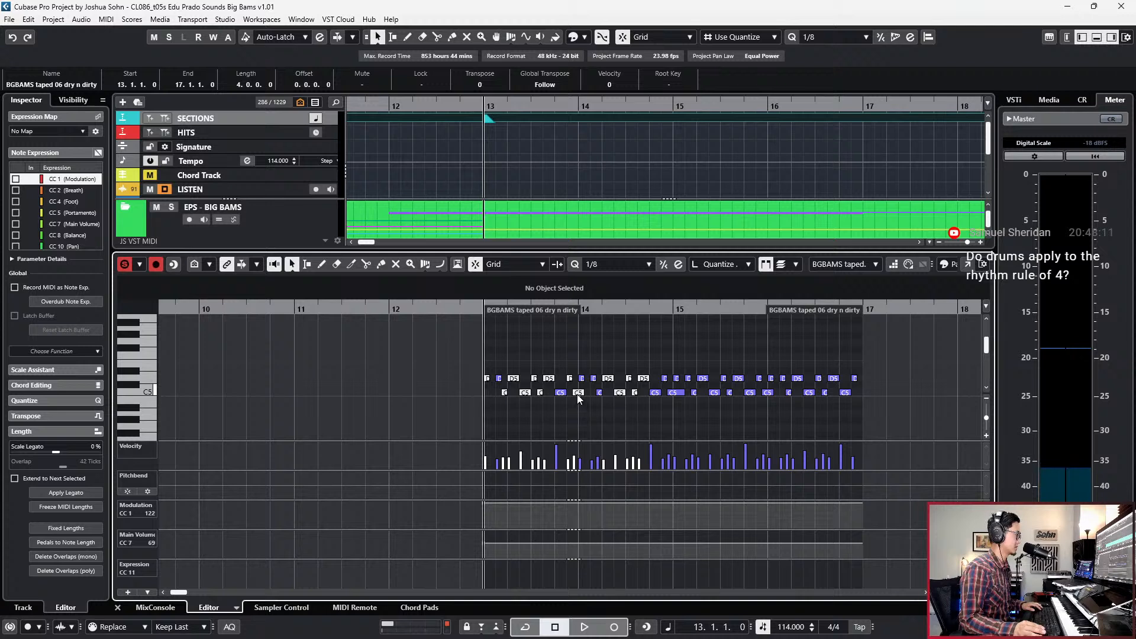
click(602, 393)
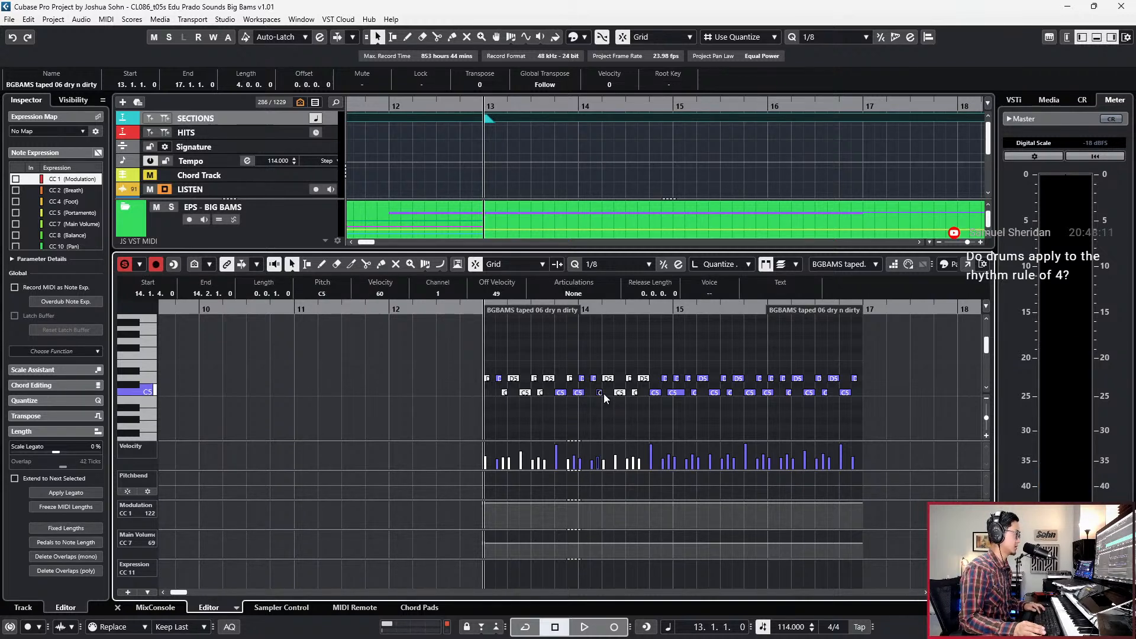
click(591, 366)
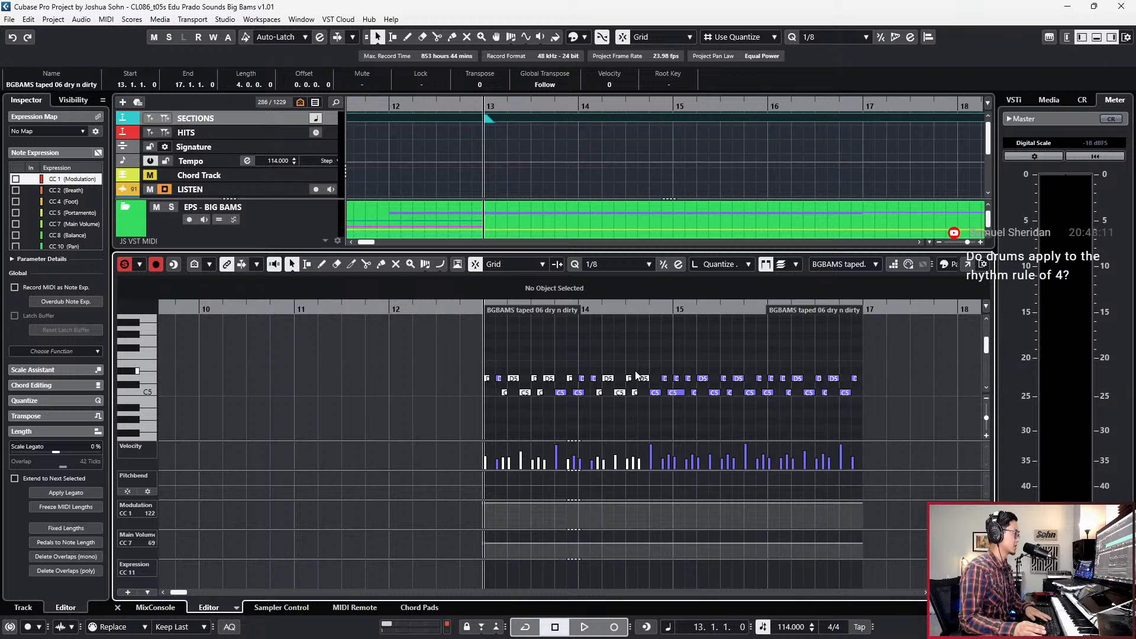
Delete all muted notes and replace everything from 14.4.1 onward with a copy of the remaining opening phrase, starting at 14.4.3.
key(alt+Delete)
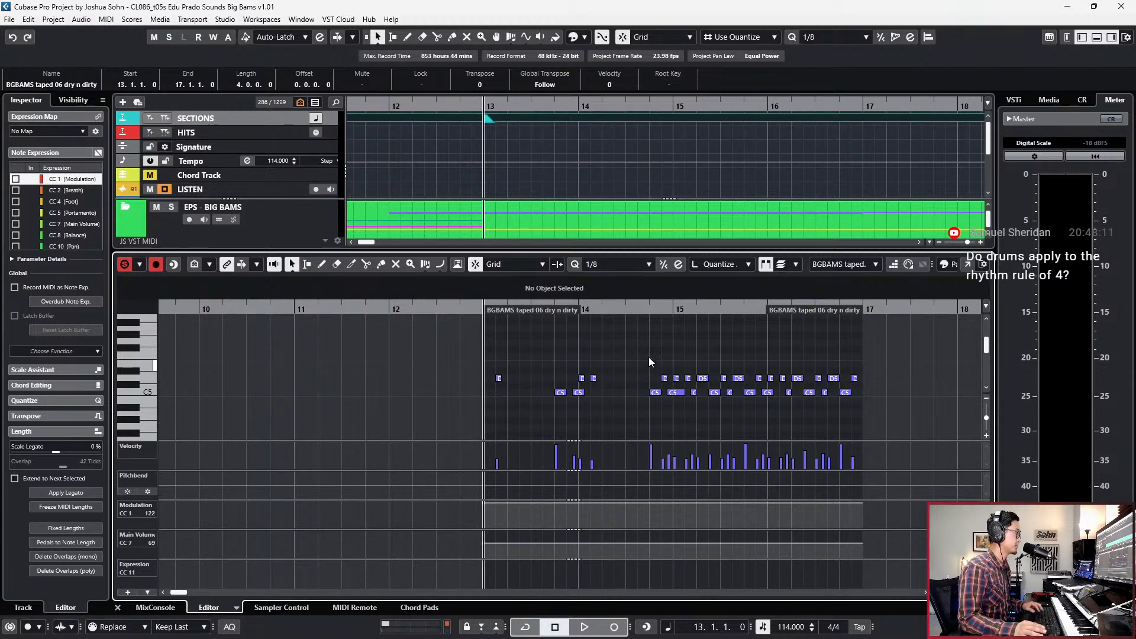
drag(477, 335, 605, 427)
drag(644, 377, 887, 450)
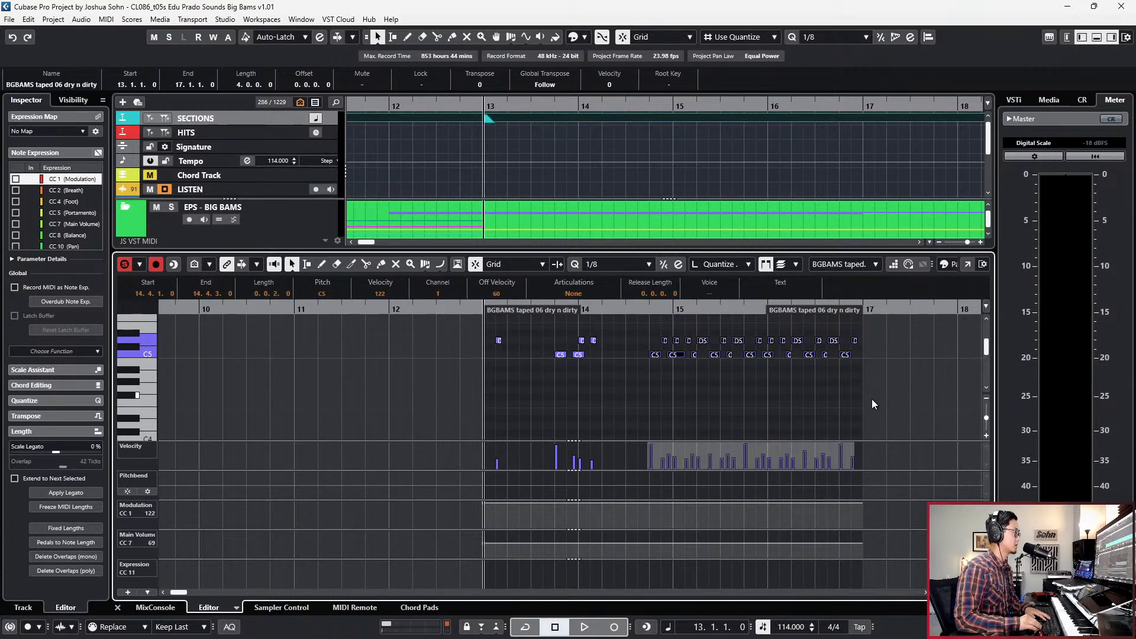
key(l)
key(n)
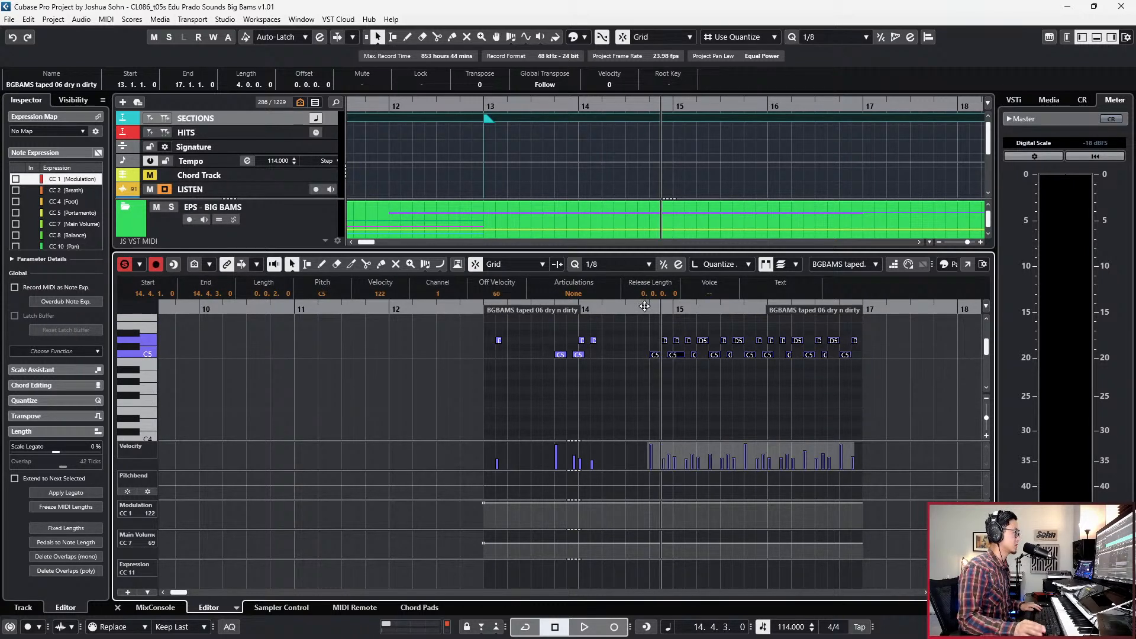
key(Delete)
key(ctrl+v)
key(ctrl+KP_Subtract)
key(ctrl+KP_Subtract)
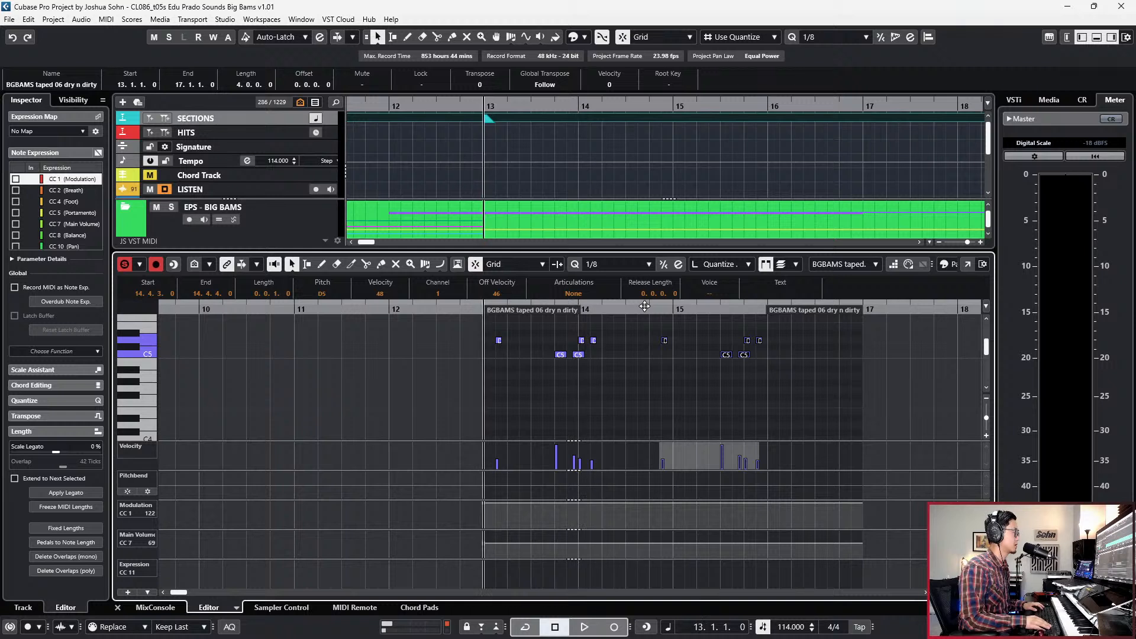
Shift the pasted phrase so it starts at 15.1.3 while auditioning the pattern.
key(space)
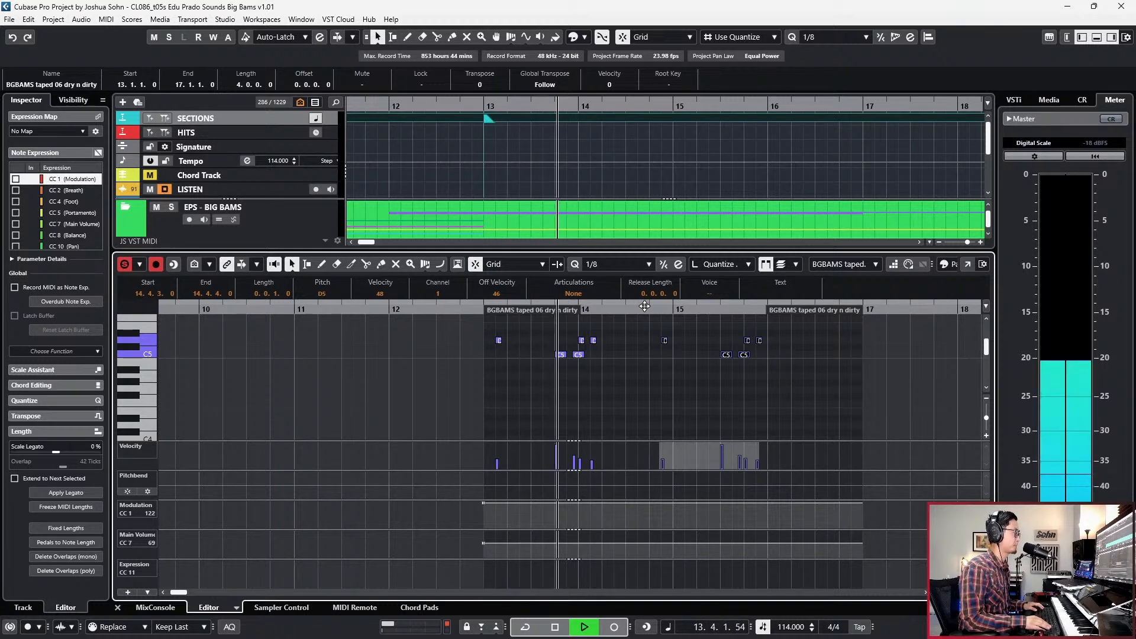
key(ctrl+Right)
key(ctrl+Right)
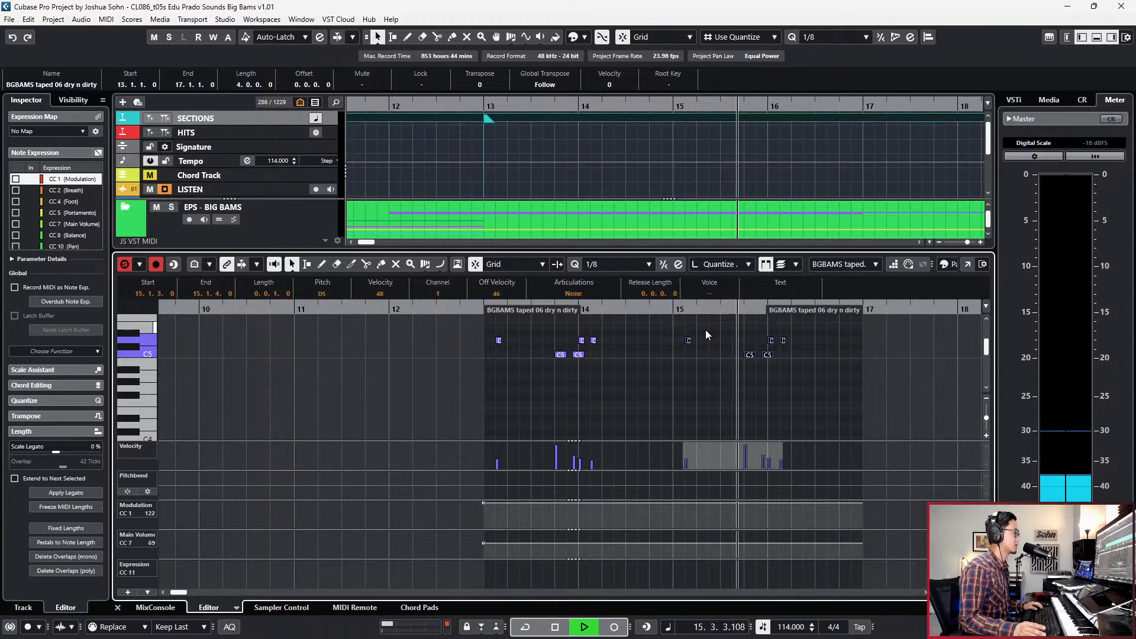
key(space)
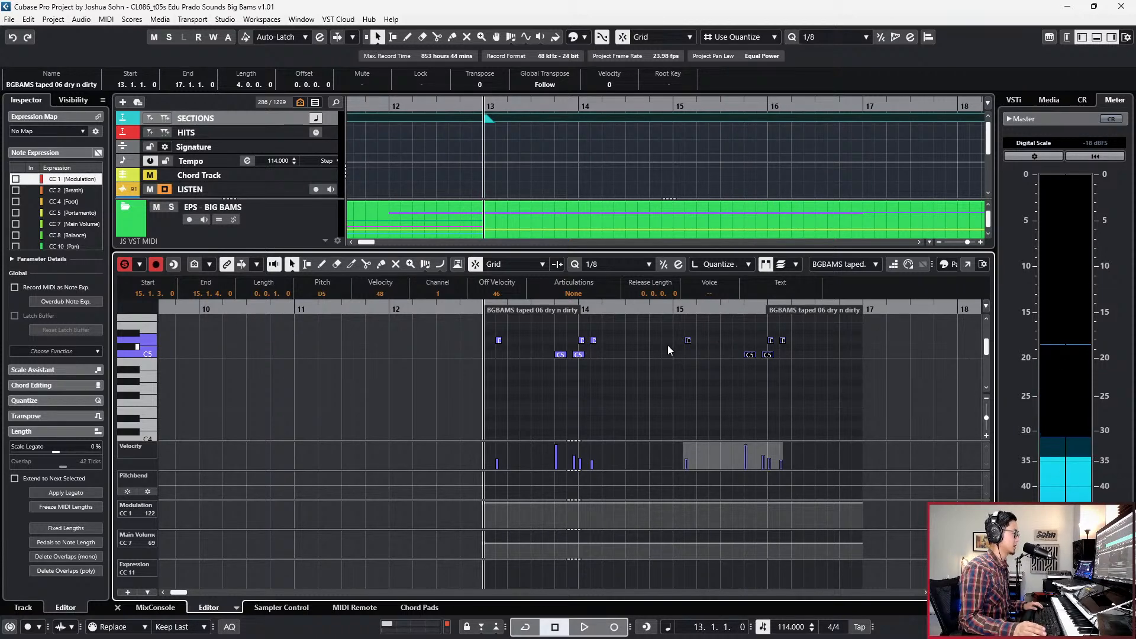
Close the note editor and play the arrangement from bar 13 to check the thinned taped 06 part in context.
key(Return)
scroll(651, 365, down, 2)
key(space)
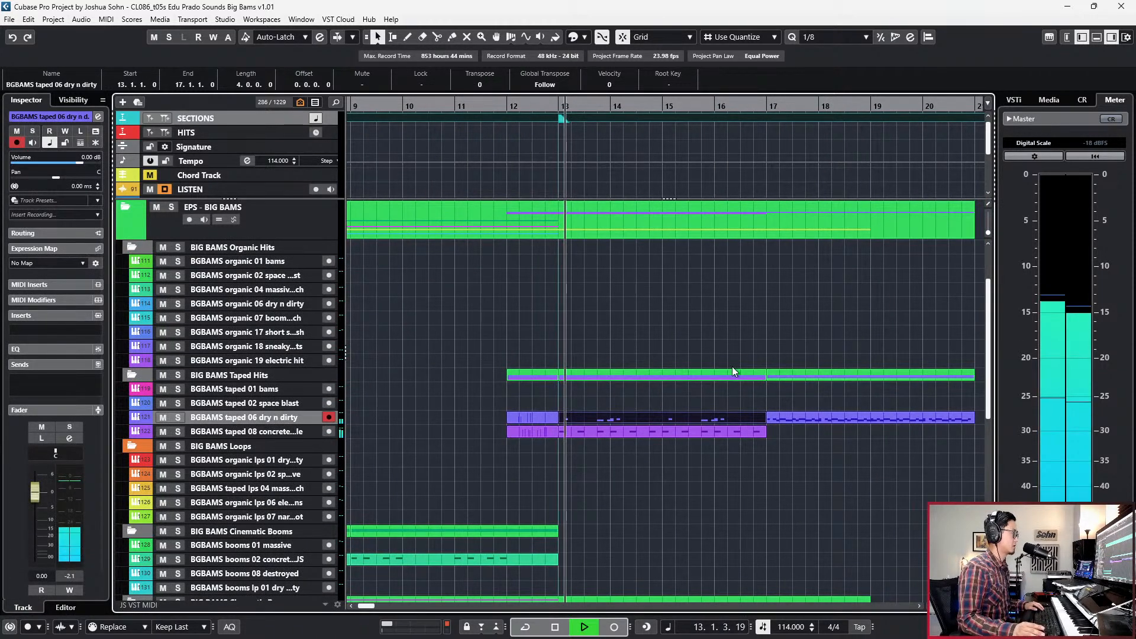
scroll(855, 418, down, 3)
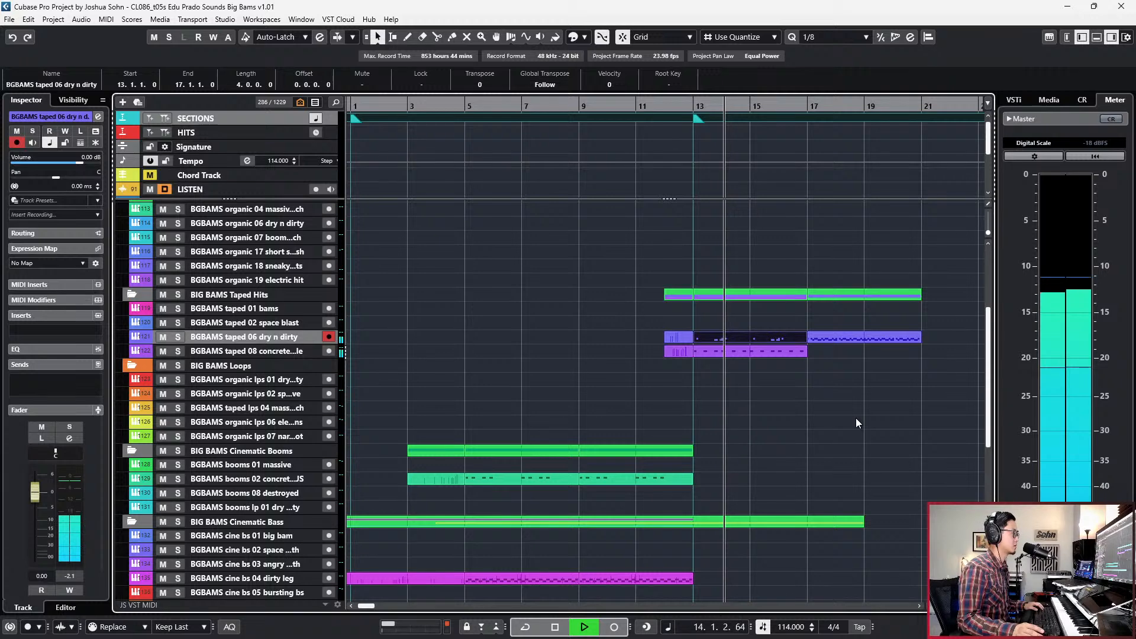
scroll(855, 417, up, 1)
scroll(855, 418, up, 1)
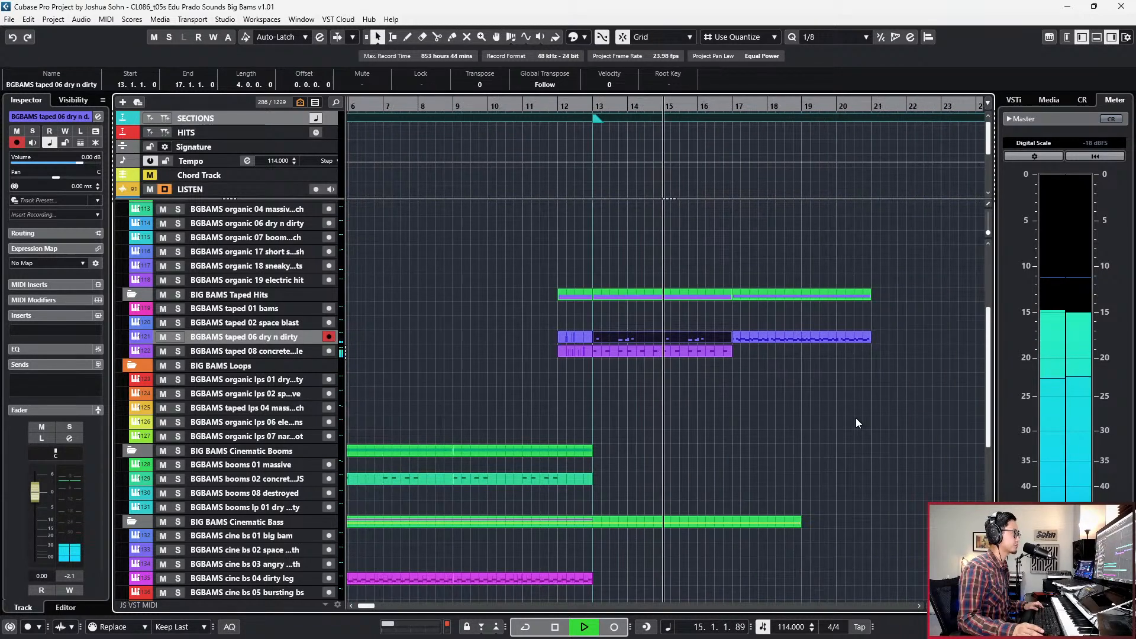
scroll(856, 418, right, 1)
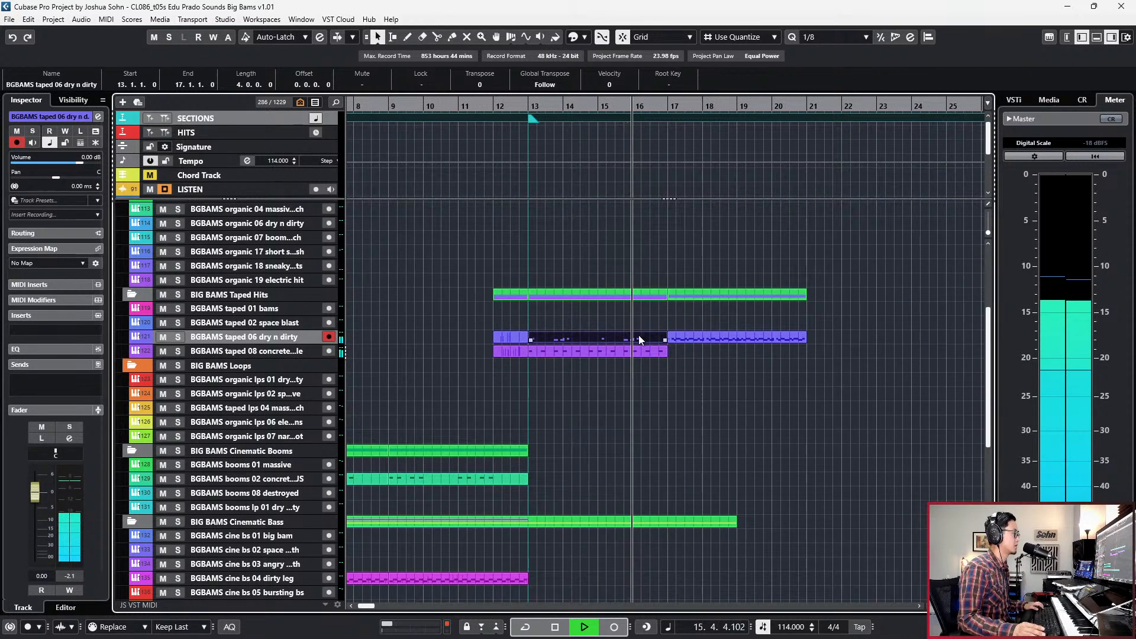
key(space)
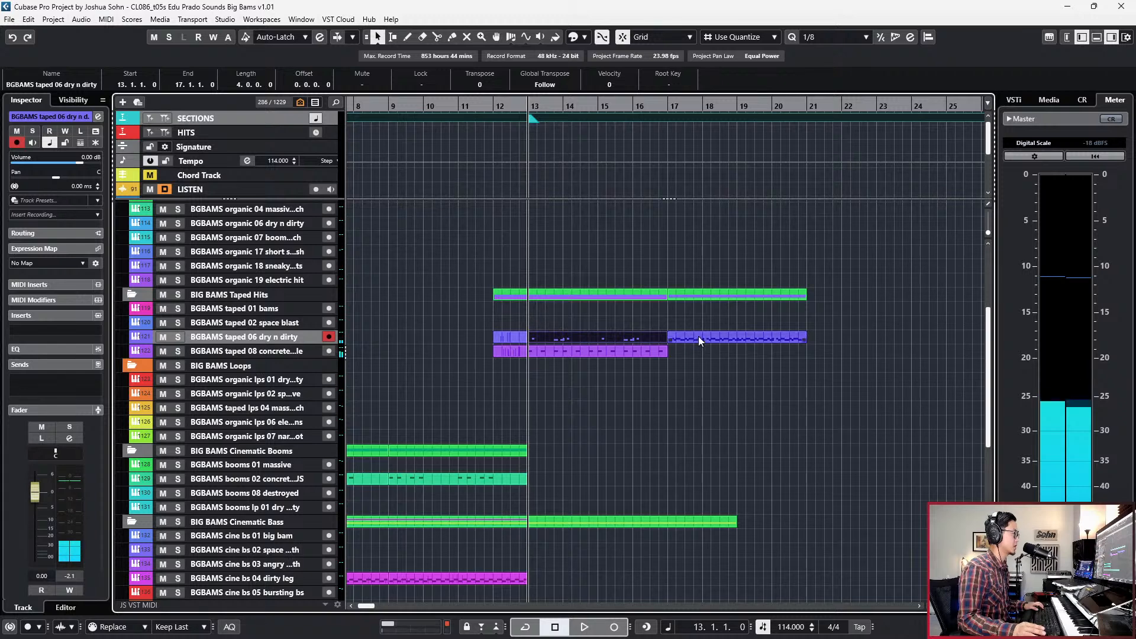
Move the unedited taped 06 part from bar 17 to bar 29 and duplicate the bar 13 taped 06 and taped 08 parts to bar 17.
scroll(704, 335, down, 3)
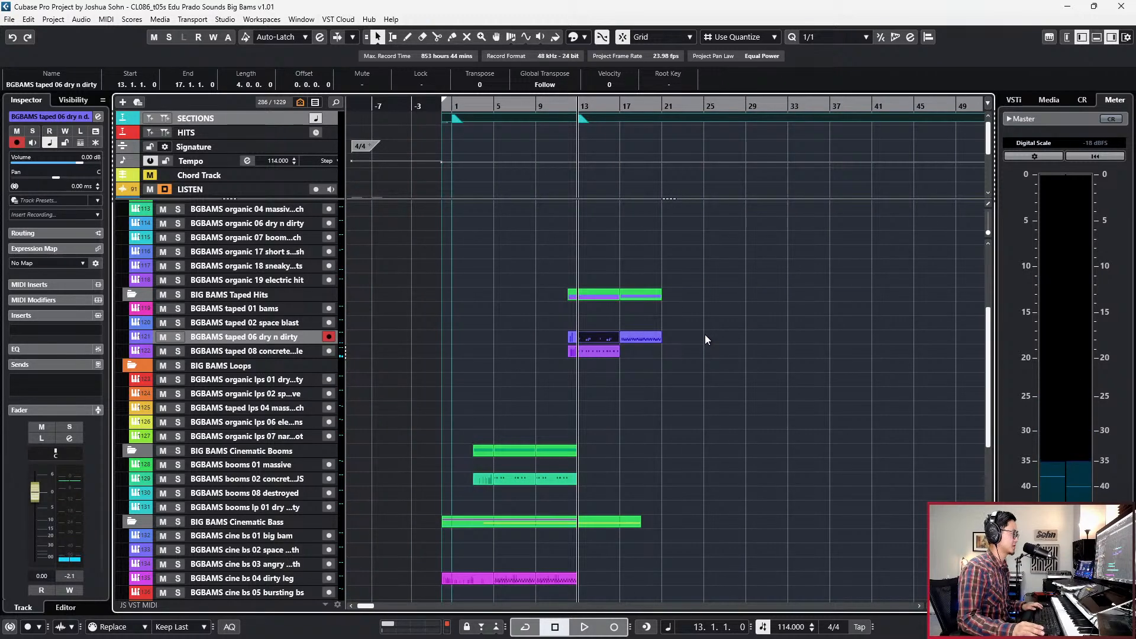
click(658, 336)
drag(658, 336, 573, 360)
key(ctrl+d)
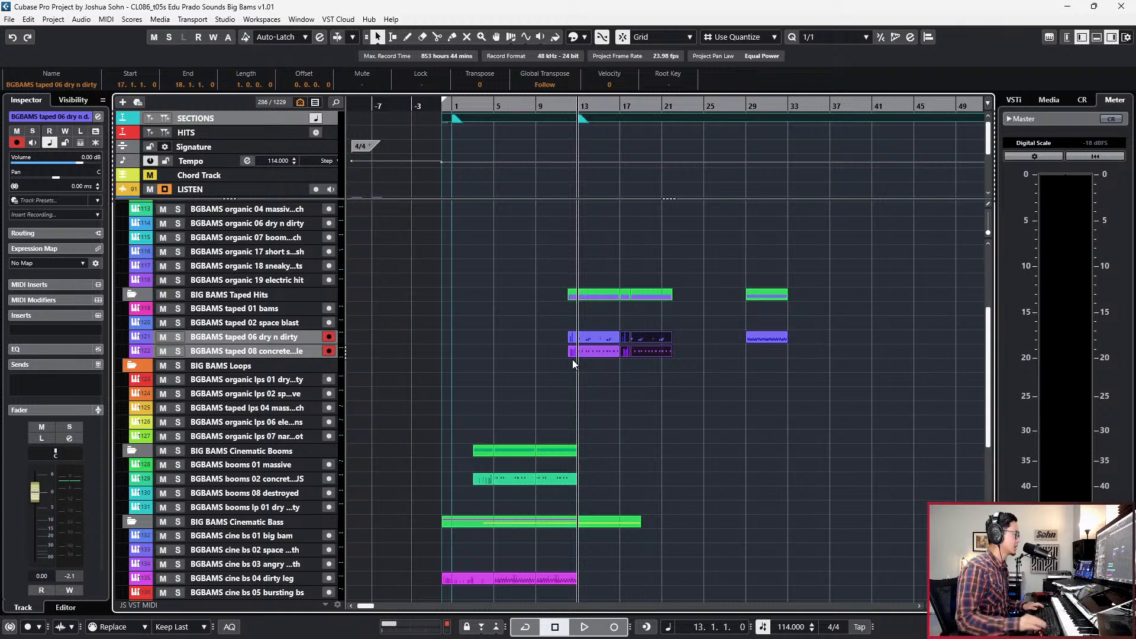
key(ctrl+z)
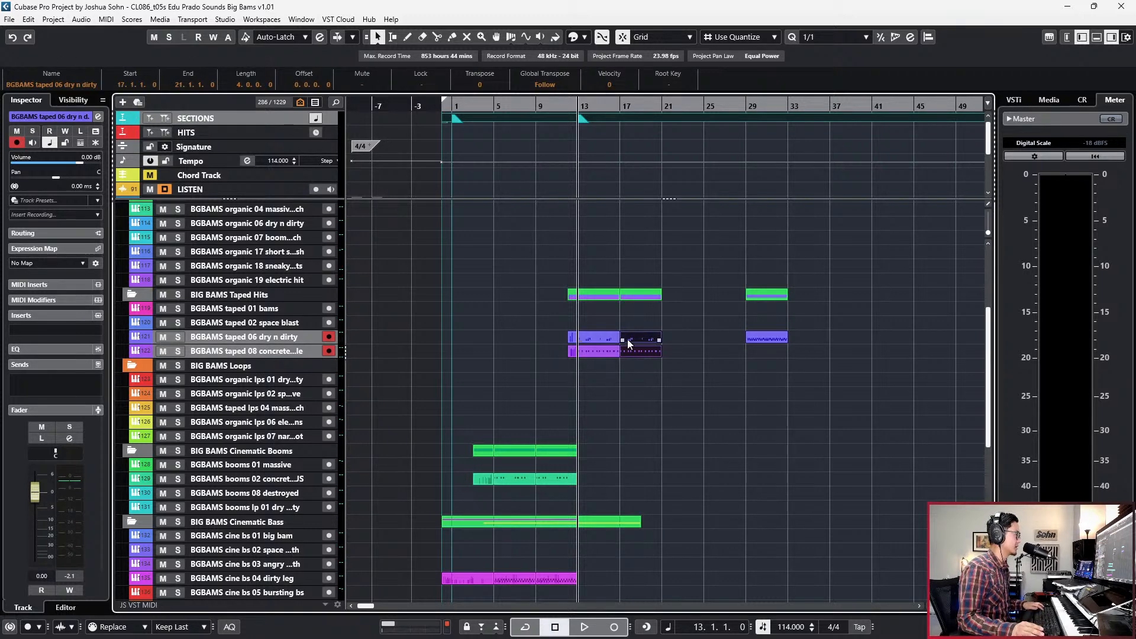
Look through the taped 01 and 02 tracks and select the organic 01 bams track for playing in.
scroll(605, 376, down, 3)
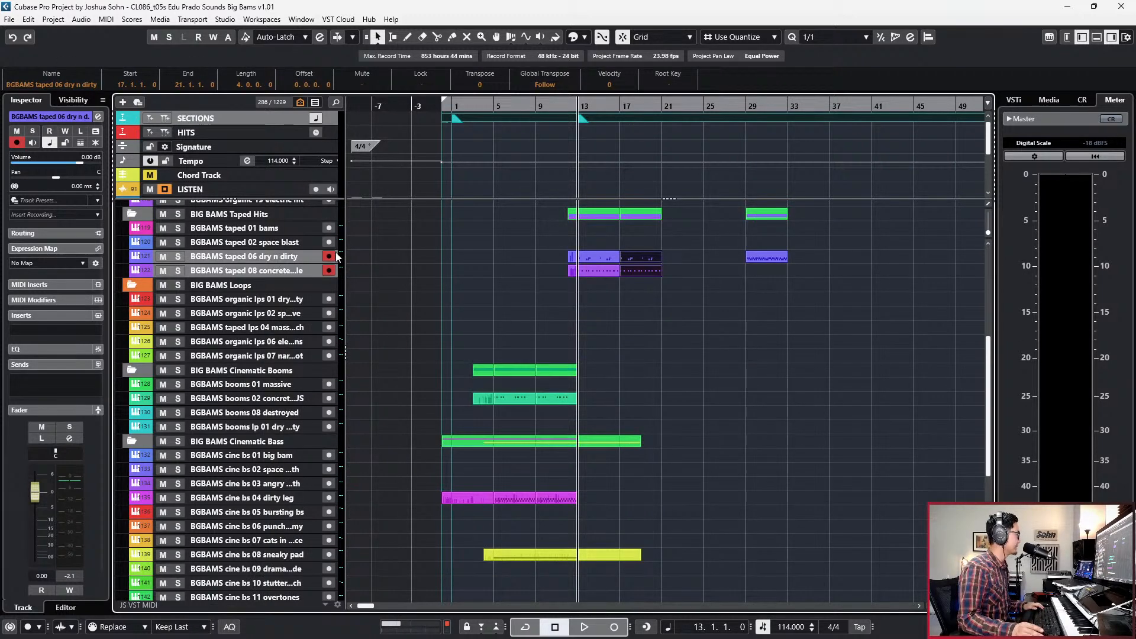
click(290, 230)
click(291, 241)
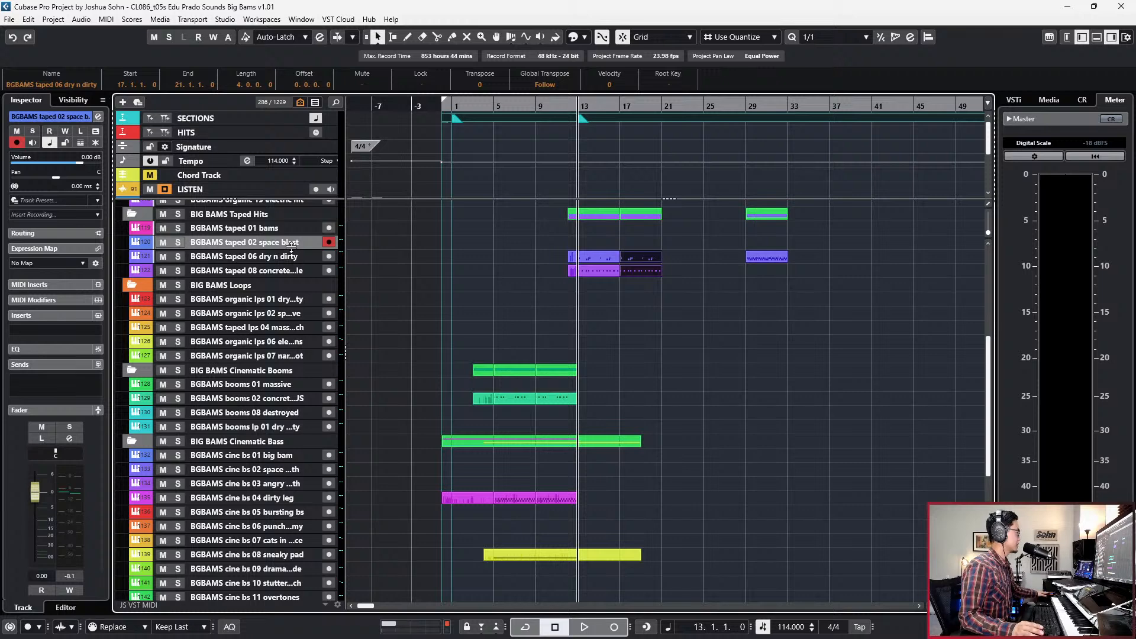
scroll(284, 267, up, 3)
click(298, 342)
scroll(411, 368, down, 3)
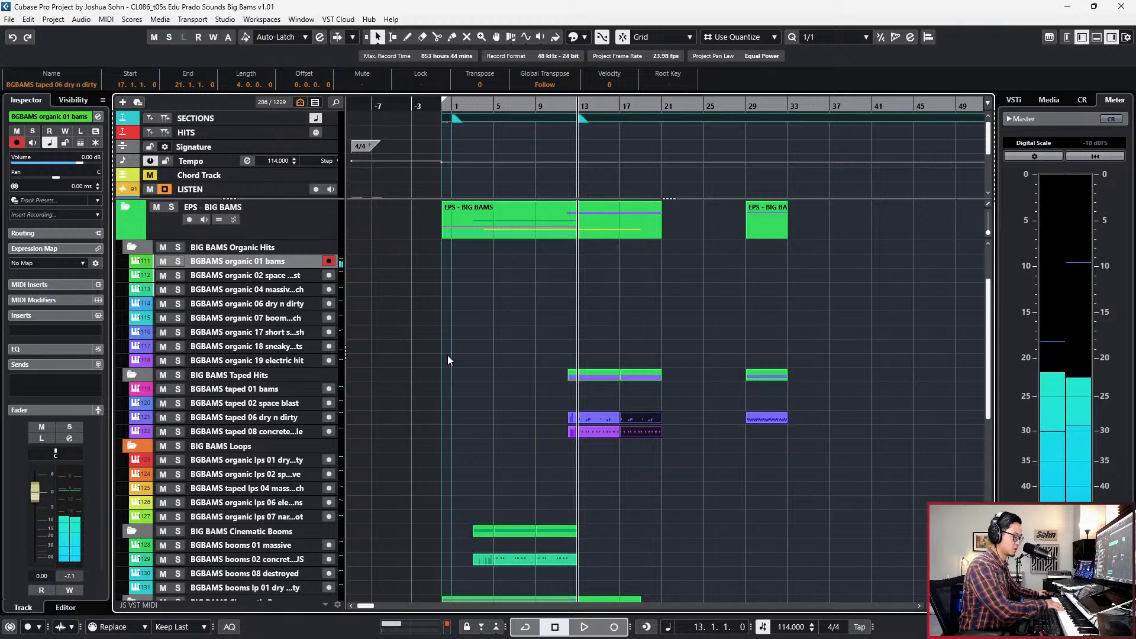
Go through the organic hit tracks down to organic 06 dry n dirty and return to organic 01 bams.
key(Down)
key(Down)
key(Down)
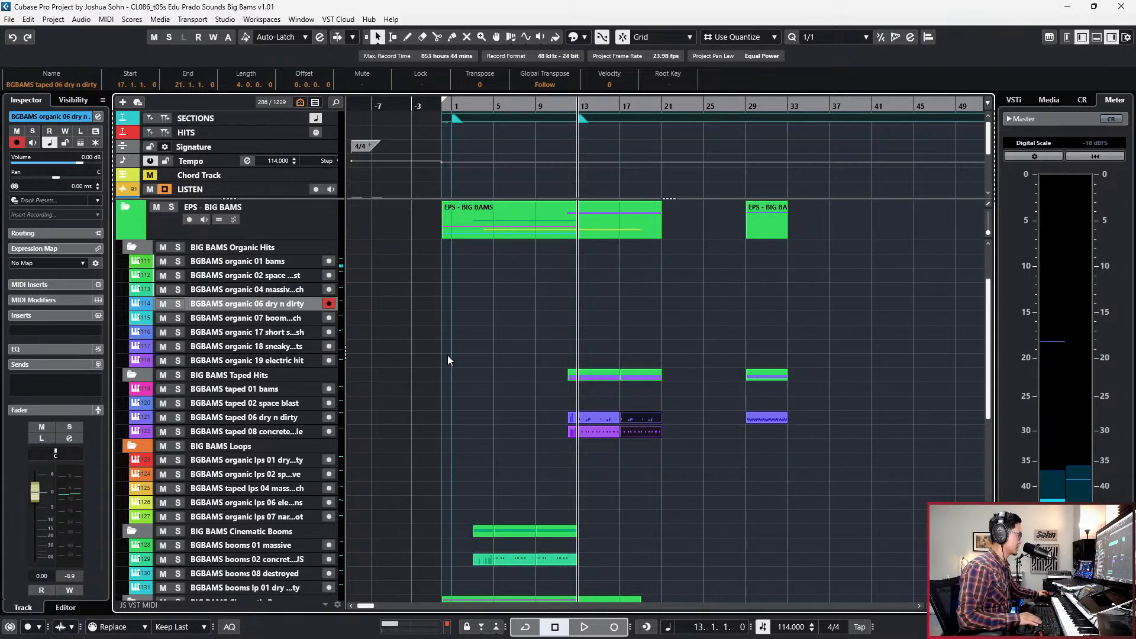
key(Up)
key(Up)
key(Up)
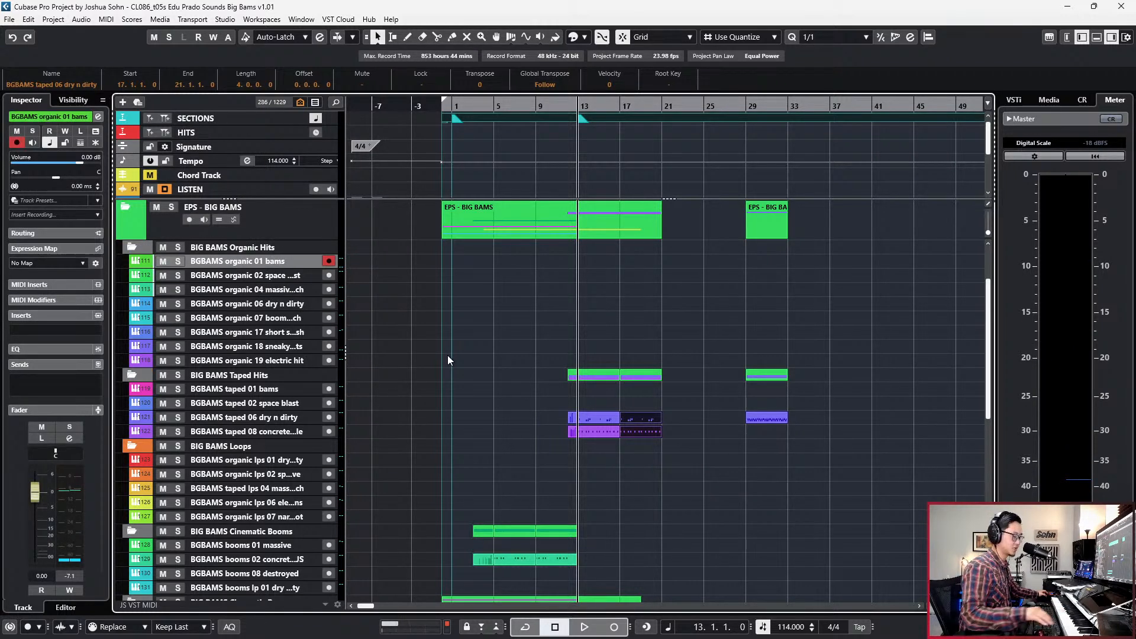
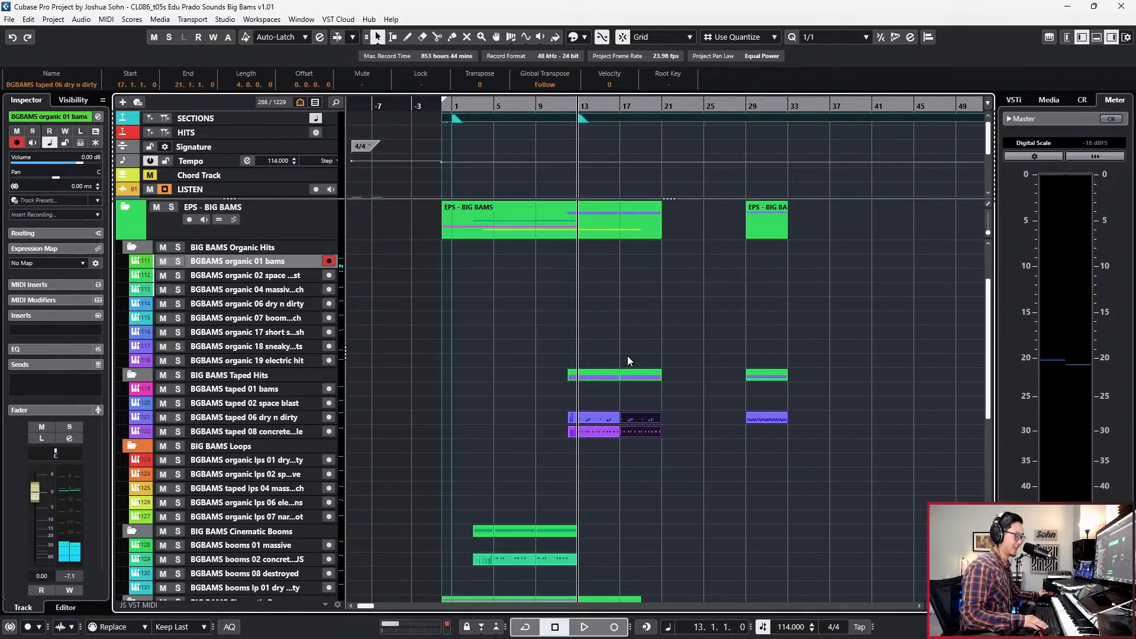
Play the section from bar 12 with organic 01 bams armed and return the playback position to bar 13.
key(KP_Subtract)
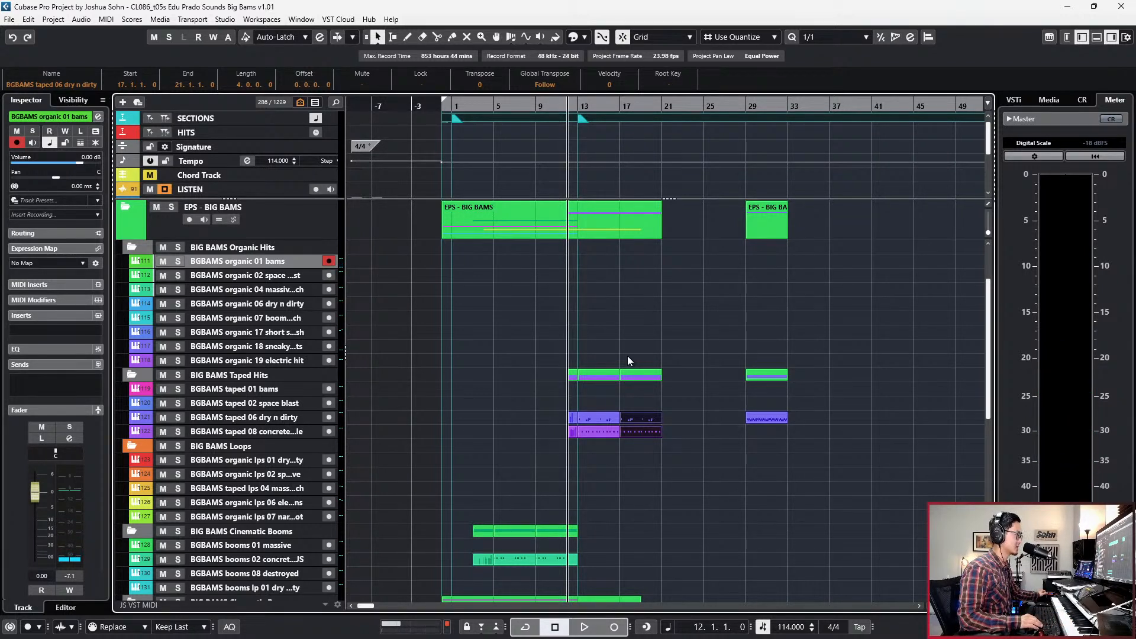
key(space)
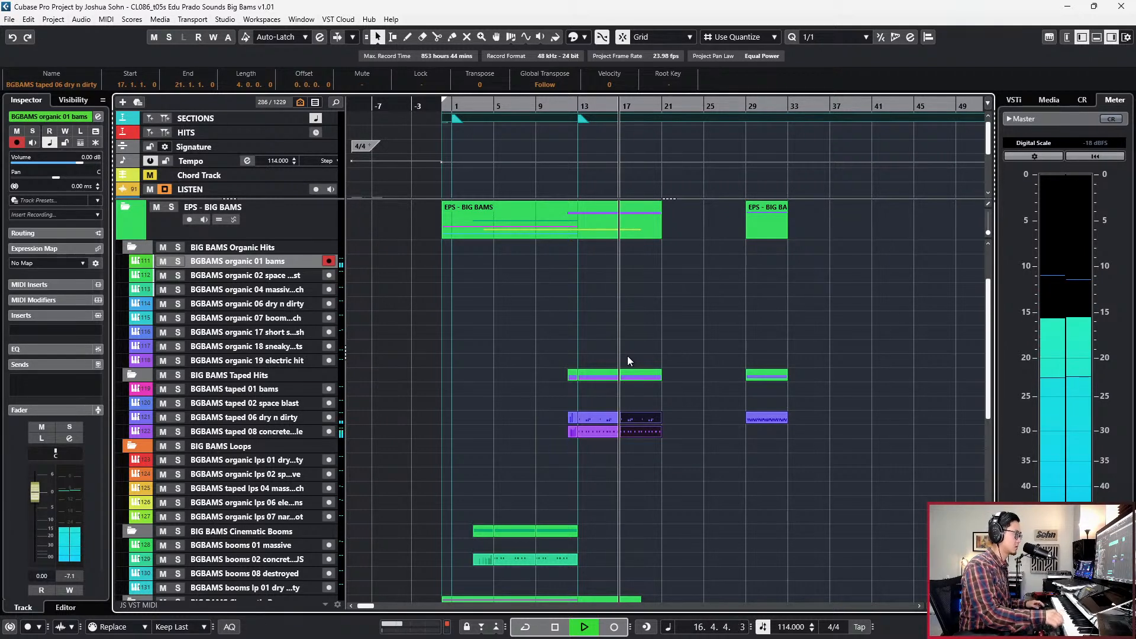
key(space)
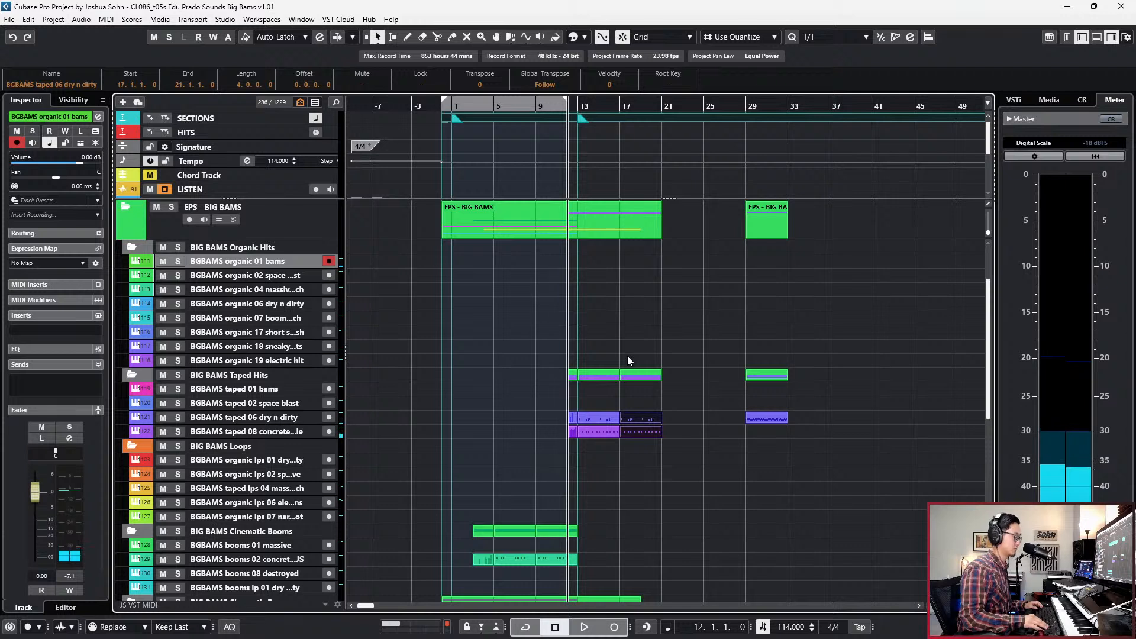
key(KP_Add)
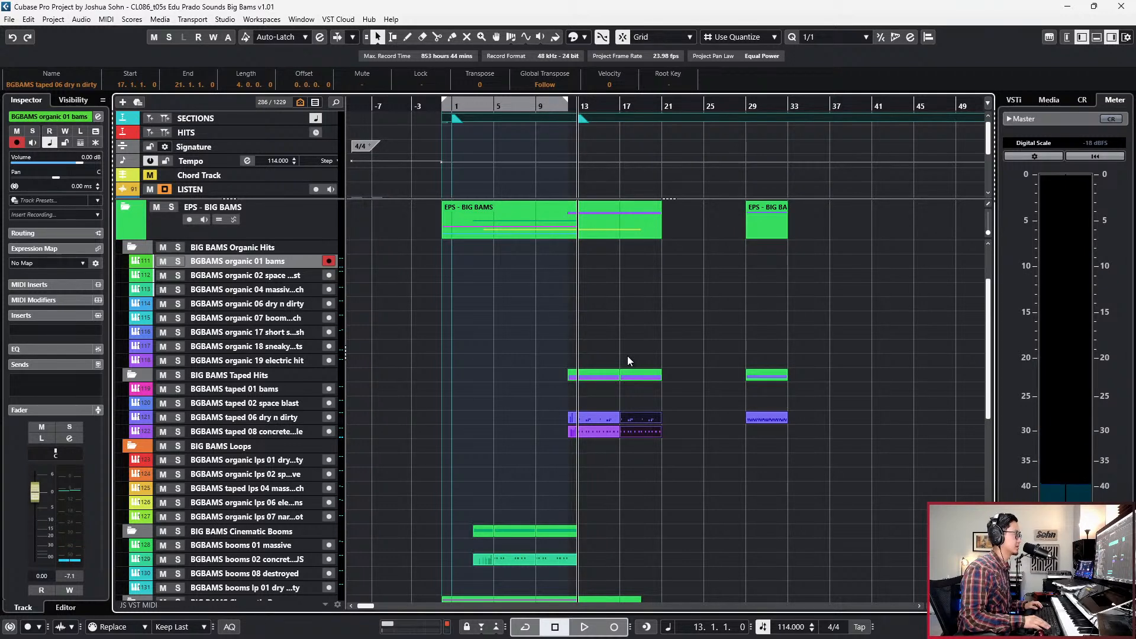
key(KP_Subtract)
key(KP_Add)
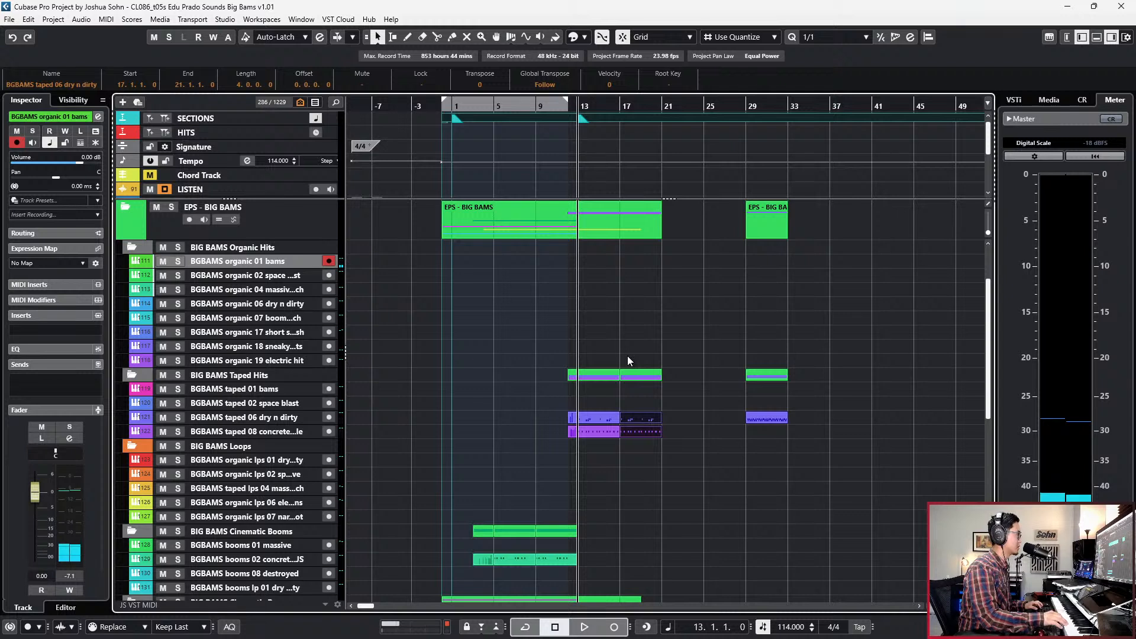
Move the playback position to bar 11 for the organic 01 bams recording.
key(KP_Add)
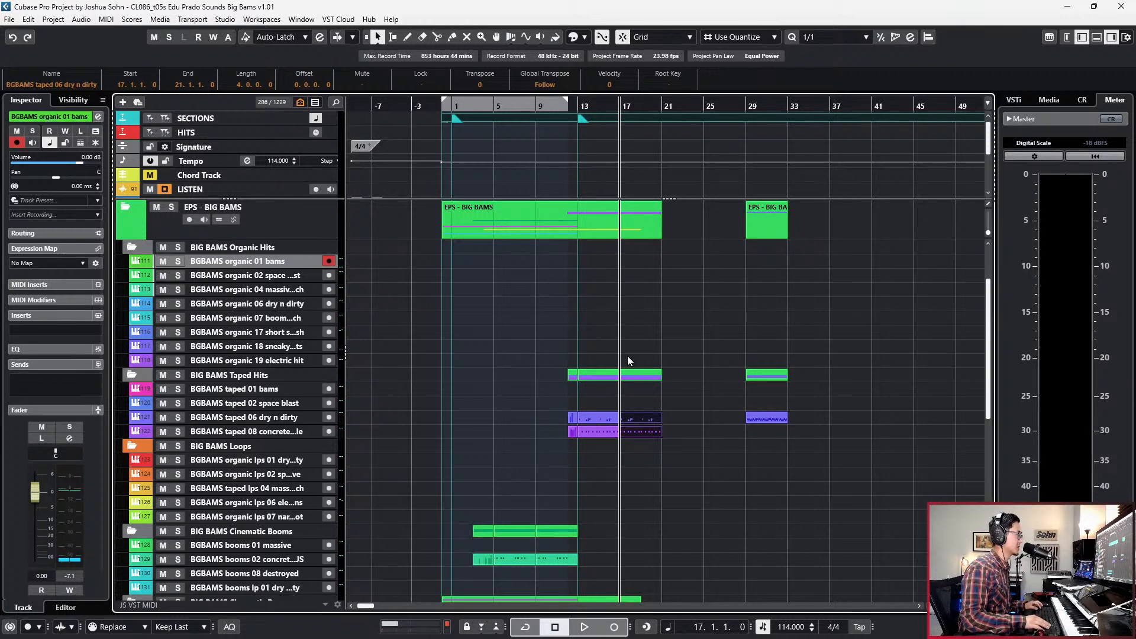
scroll(647, 343, up, 2)
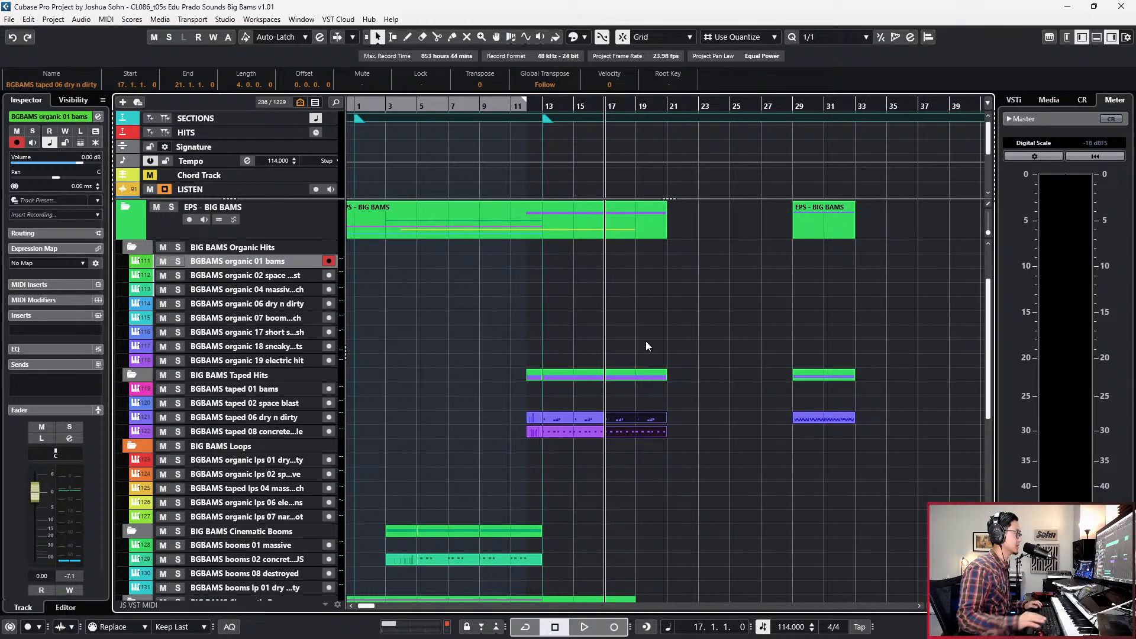
key(KP_Subtract)
key(KP_Subtract)
key(KP_Subtract)
key(KP_Subtract)
key(KP_Subtract)
key(KP_Subtract)
key(KP_Multiply)
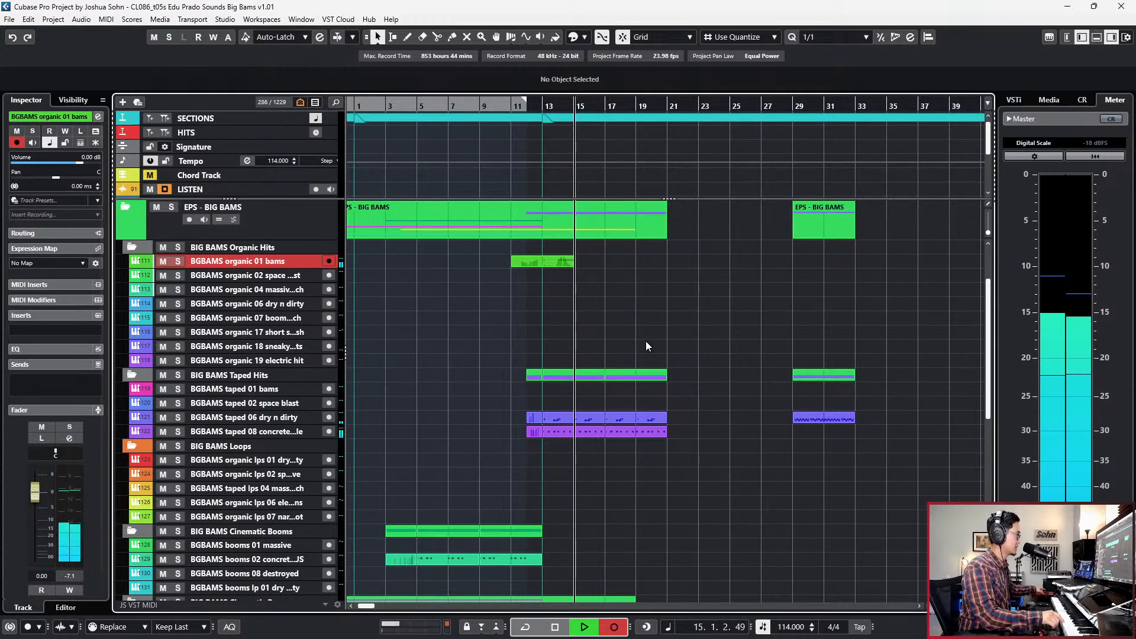
key(space)
key(Delete)
Switch on the HP/LP filter in the organic 01 bams Kontakt instrument and close its window.
key(F11)
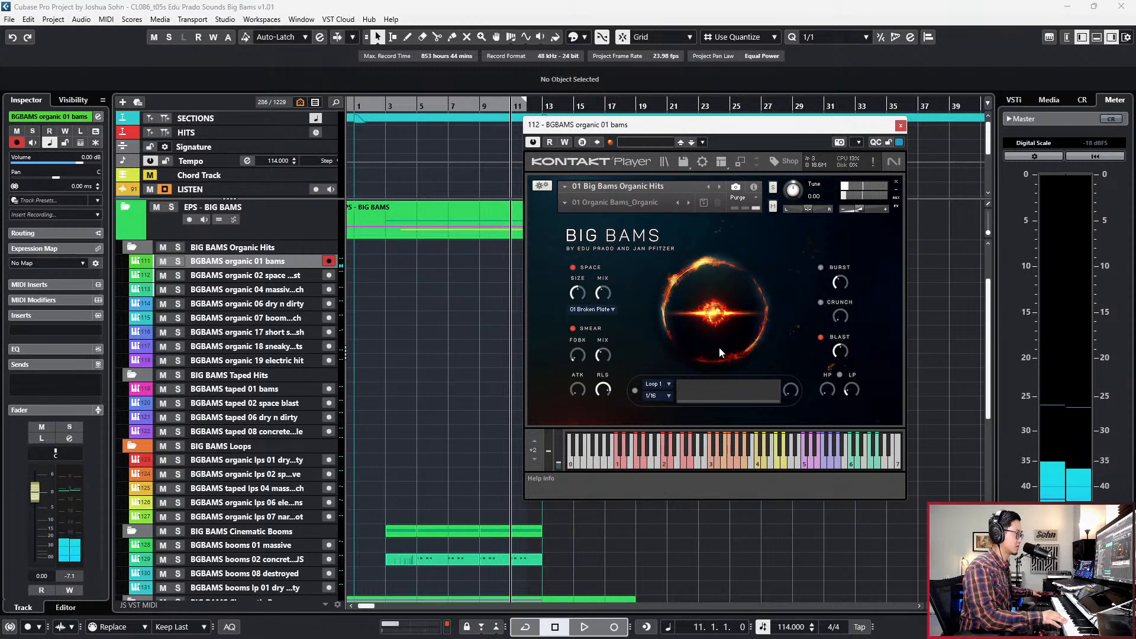
click(840, 375)
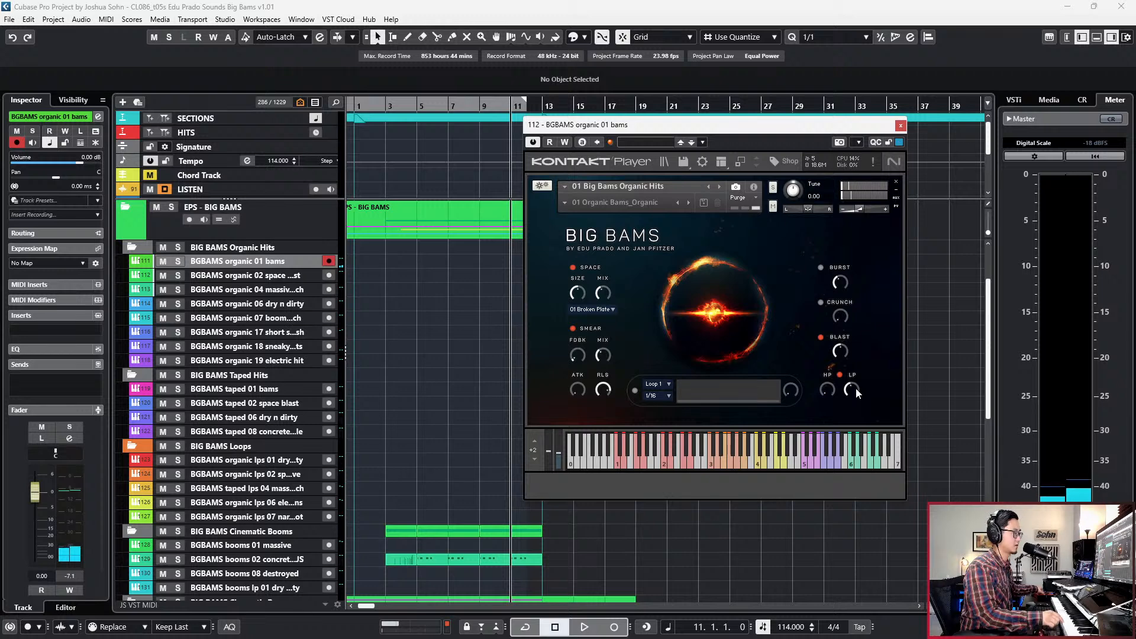
click(900, 125)
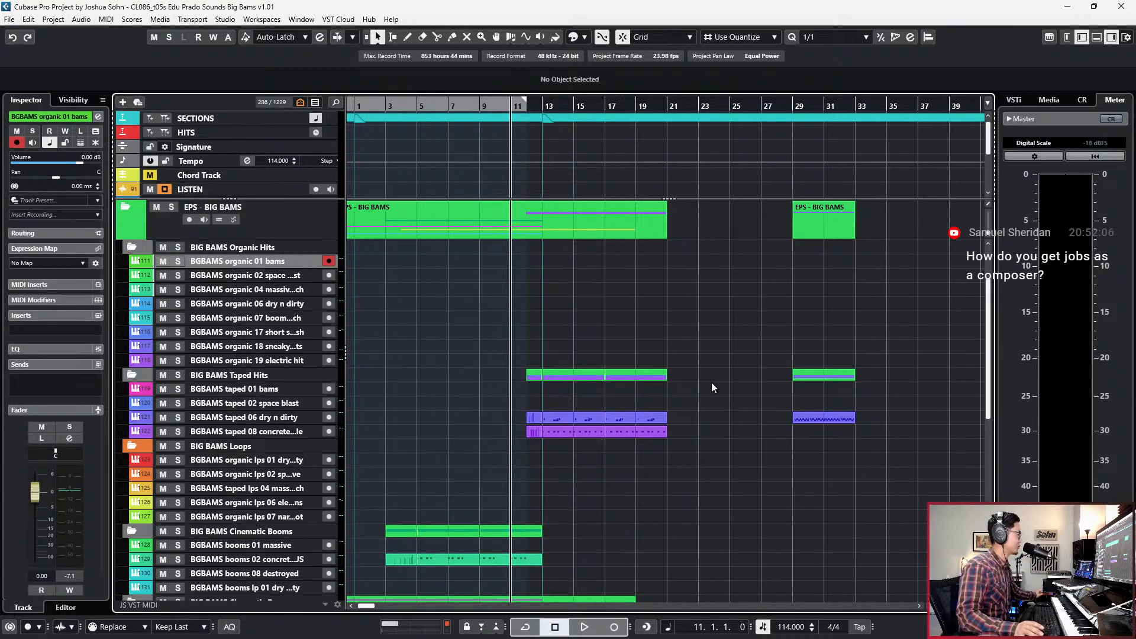
Look over the Big Bams tracks and the arrangement of their parts from the organic hits down to the cinematic bass.
scroll(655, 373, up, 2)
scroll(633, 389, down, 2)
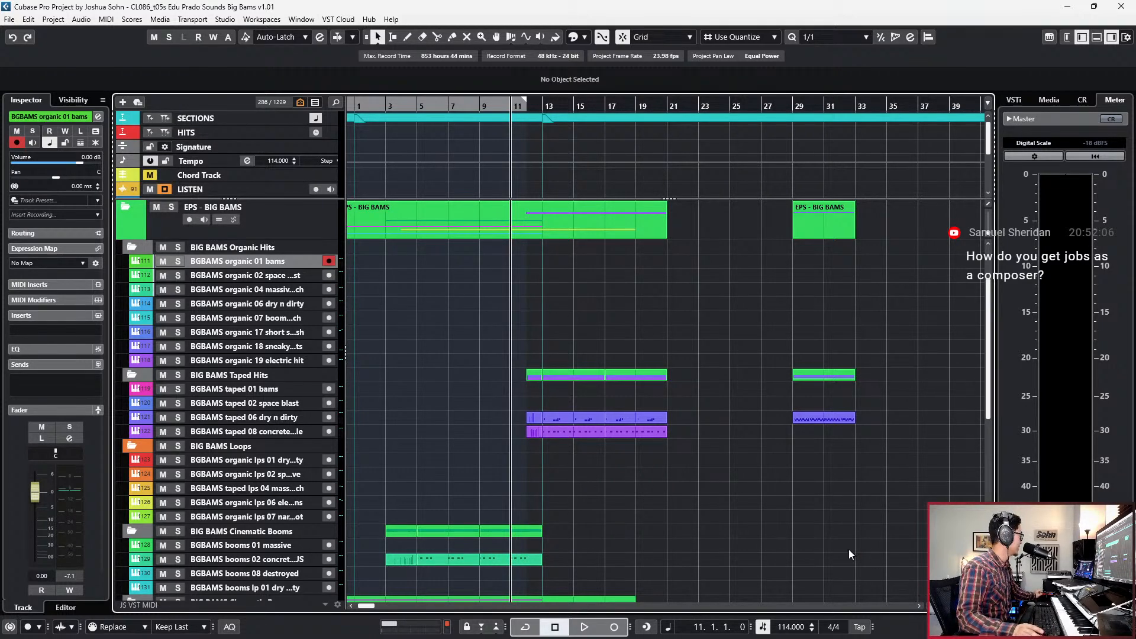
scroll(669, 438, up, 2)
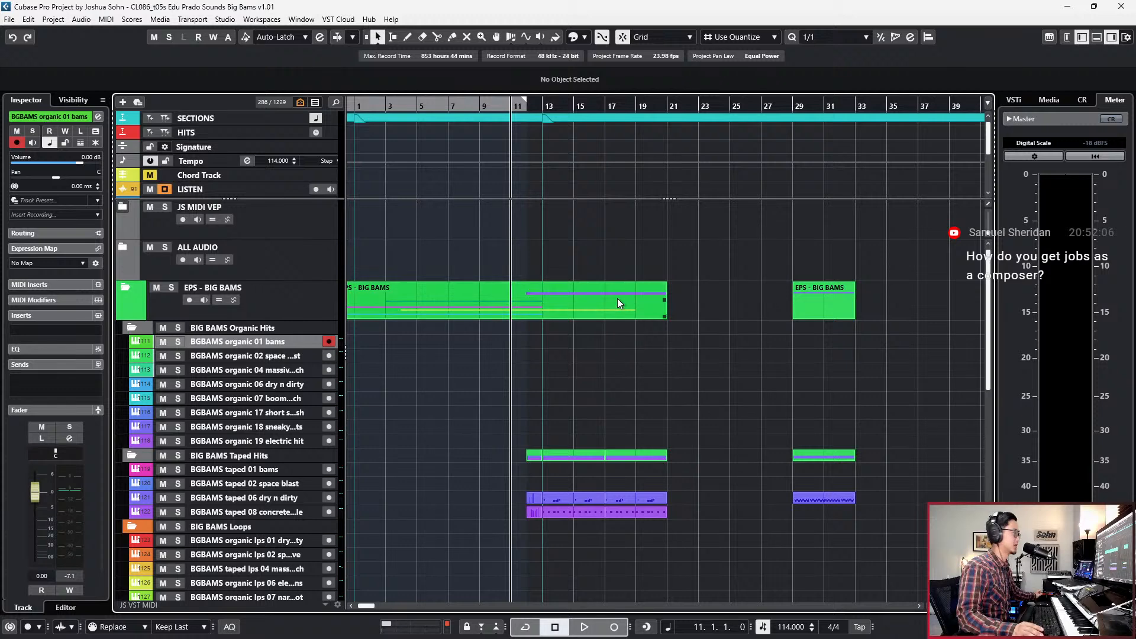
click(601, 126)
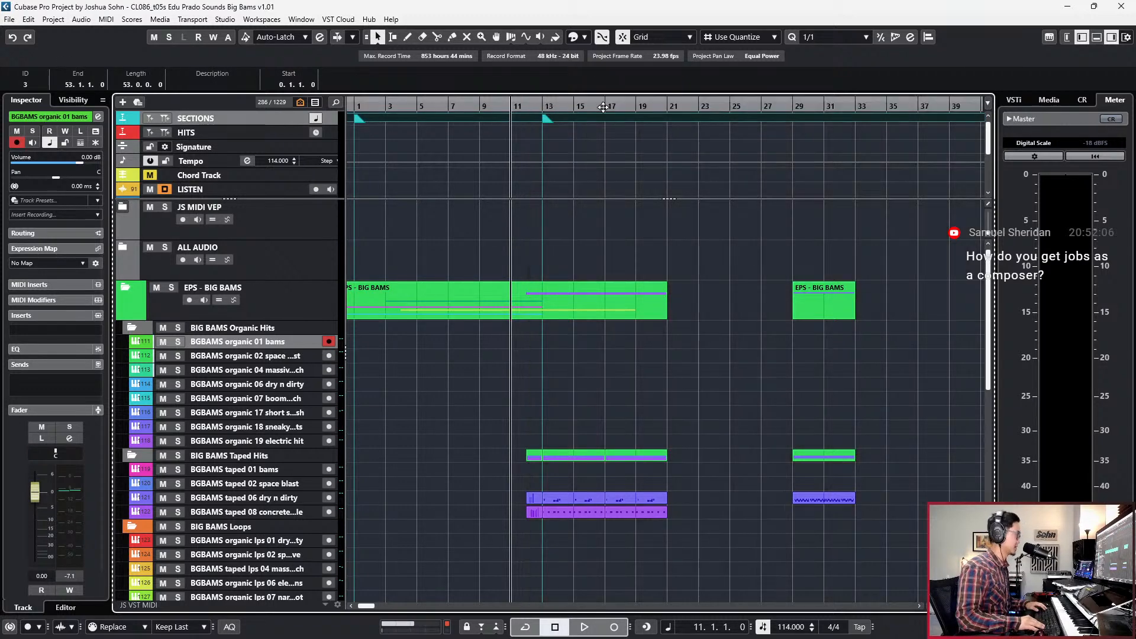
scroll(619, 226, down, 4)
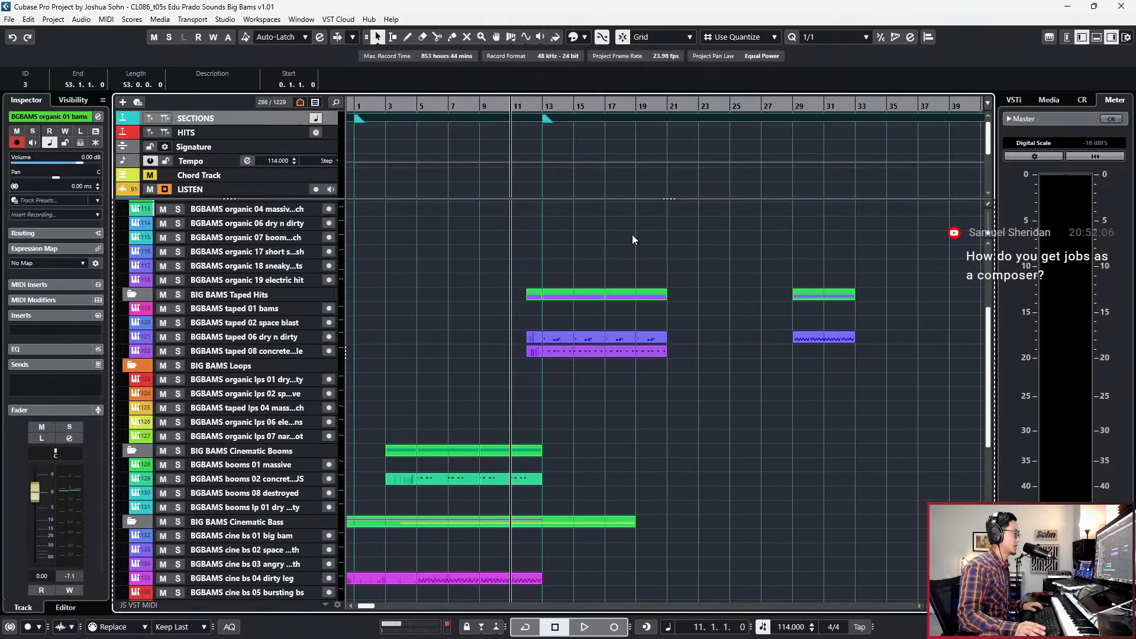
scroll(631, 234, down, 1)
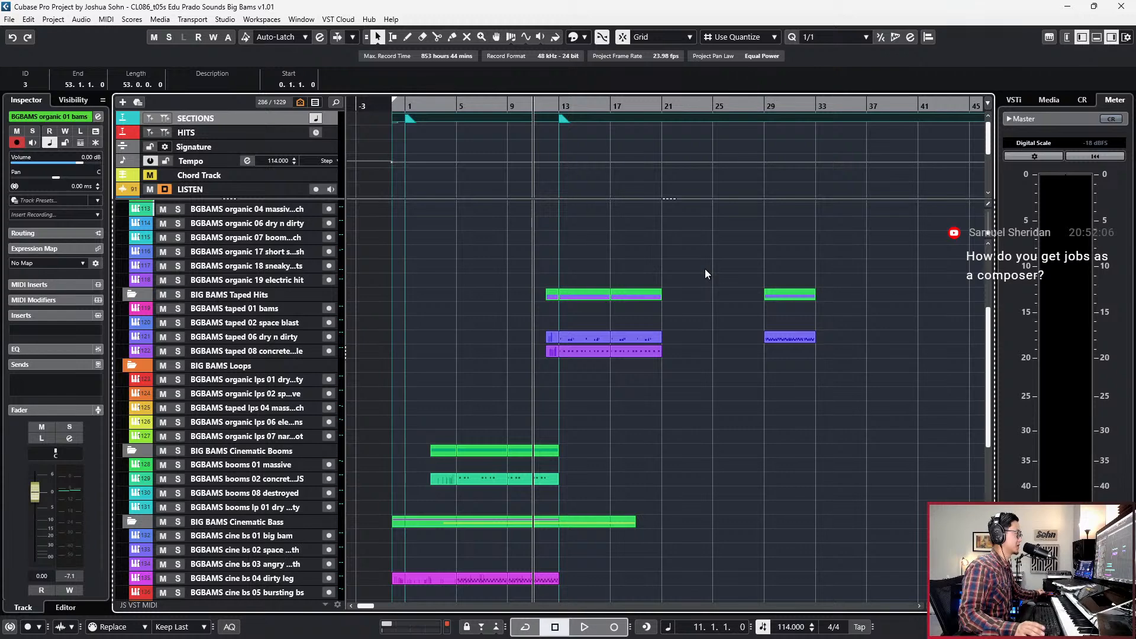
scroll(690, 308, up, 1)
scroll(675, 295, down, 3)
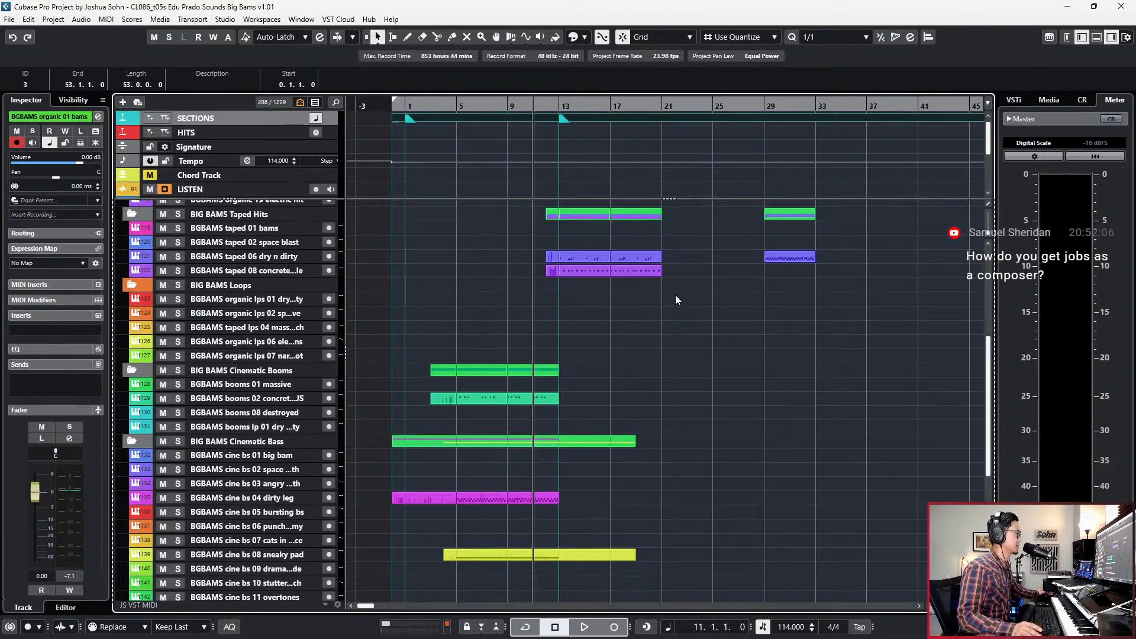
scroll(676, 294, up, 8)
scroll(675, 295, down, 6)
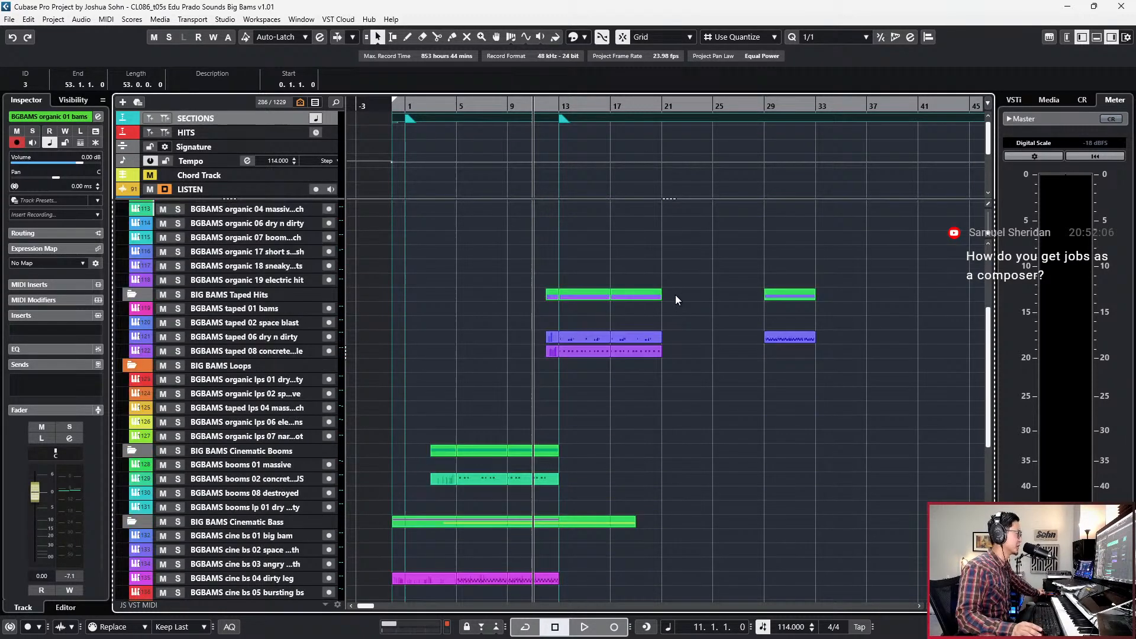
scroll(538, 308, up, 5)
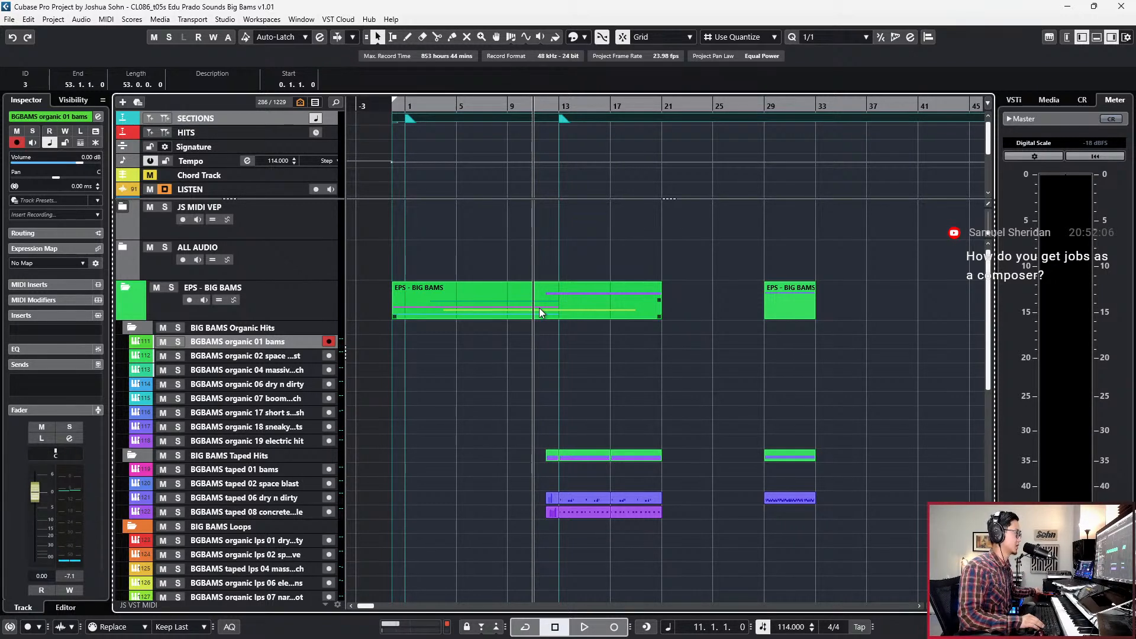
Record a new organic 01 bams part from bar 11 to about bar 21 and open it for note editing.
key(KP_Multiply)
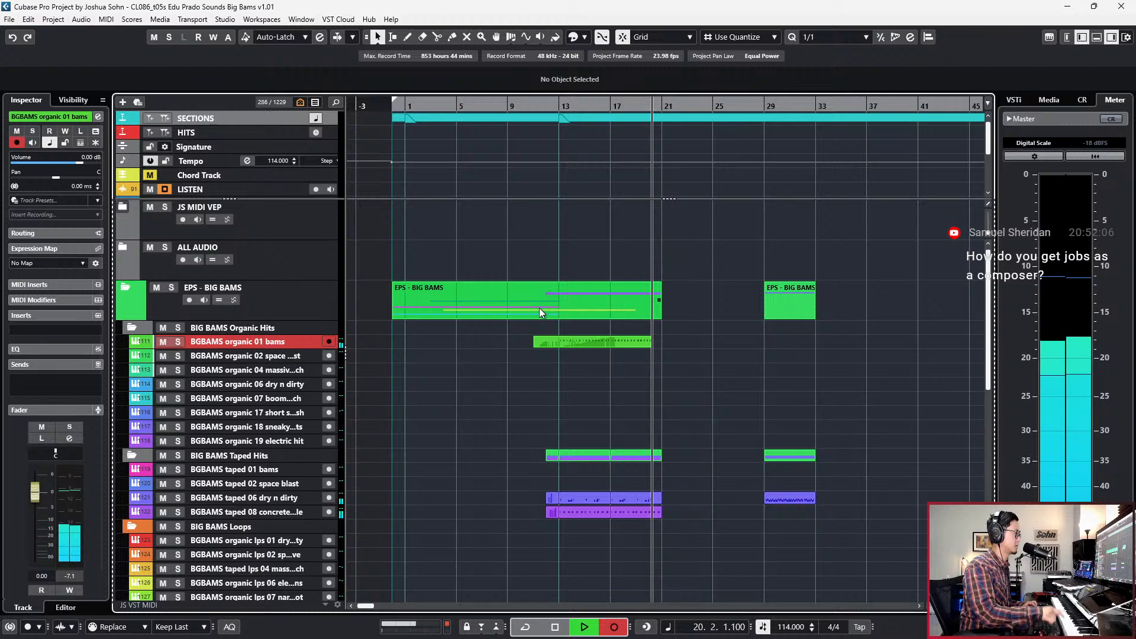
key(space)
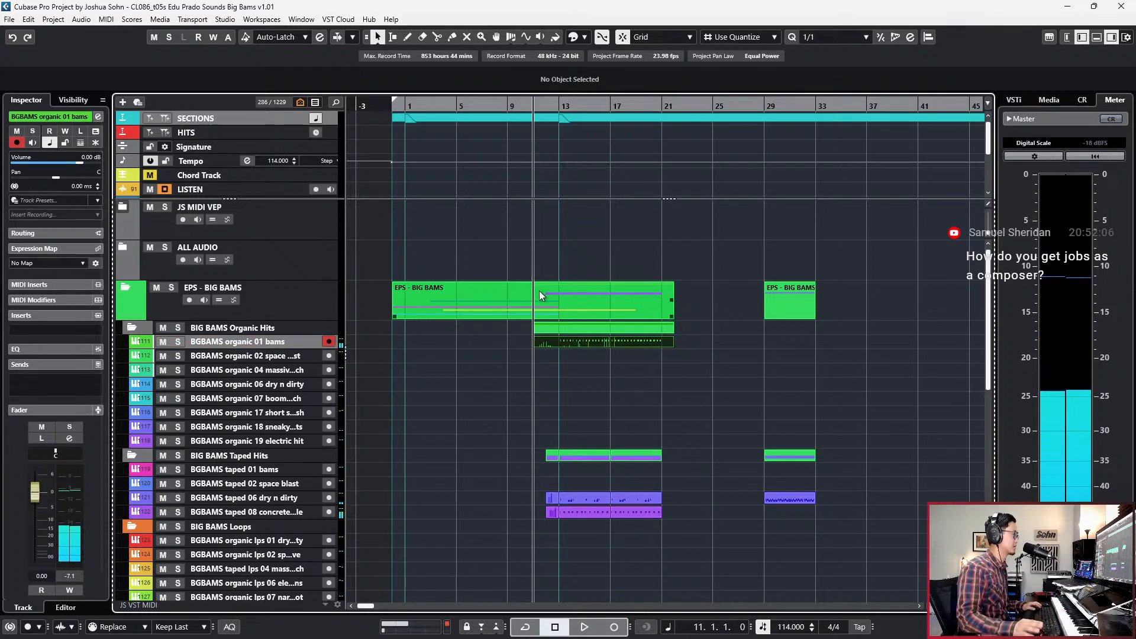
double_click(587, 336)
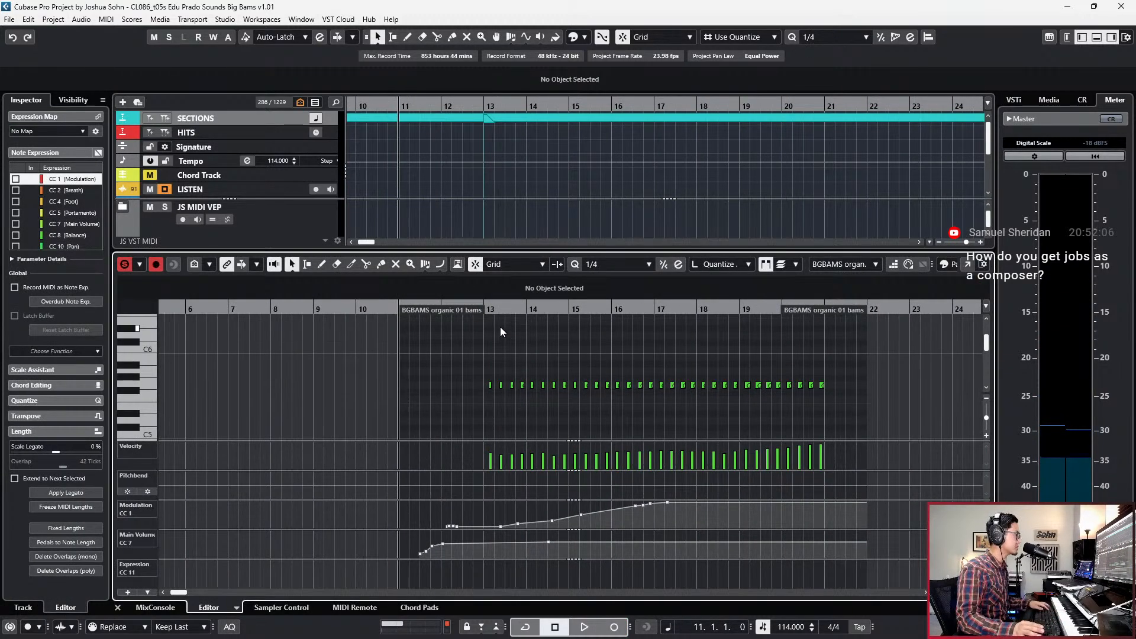
Quantize all notes of the organic 01 bams part to 1/8 and play them back from bar 13.
scroll(499, 327, up, 2)
drag(445, 350, 900, 367)
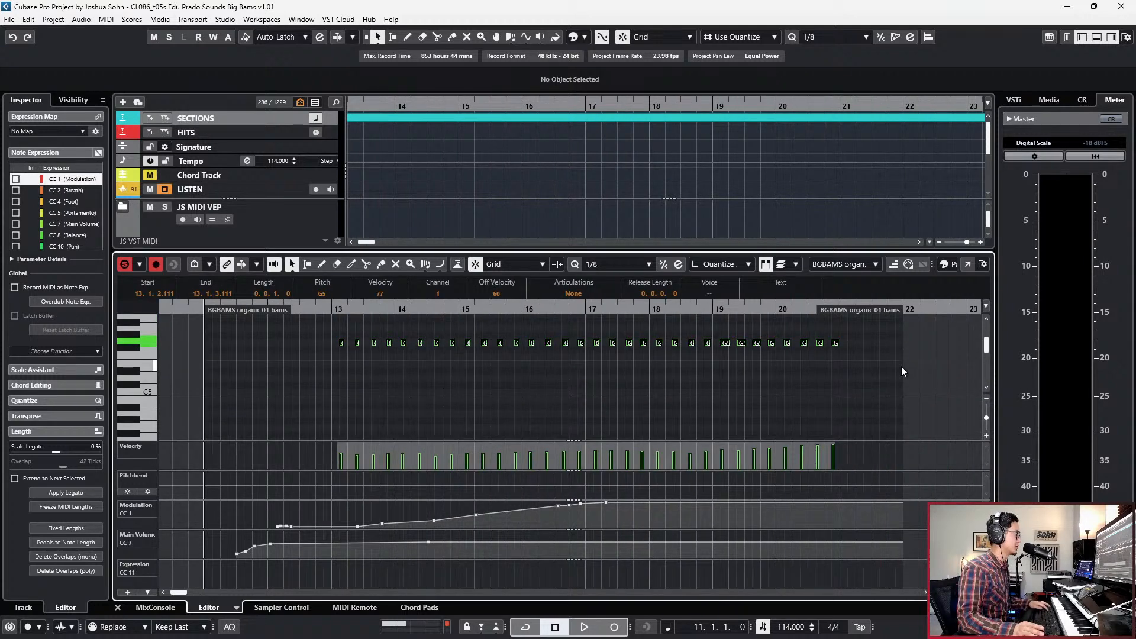
scroll(900, 367, up, 2)
click(870, 363)
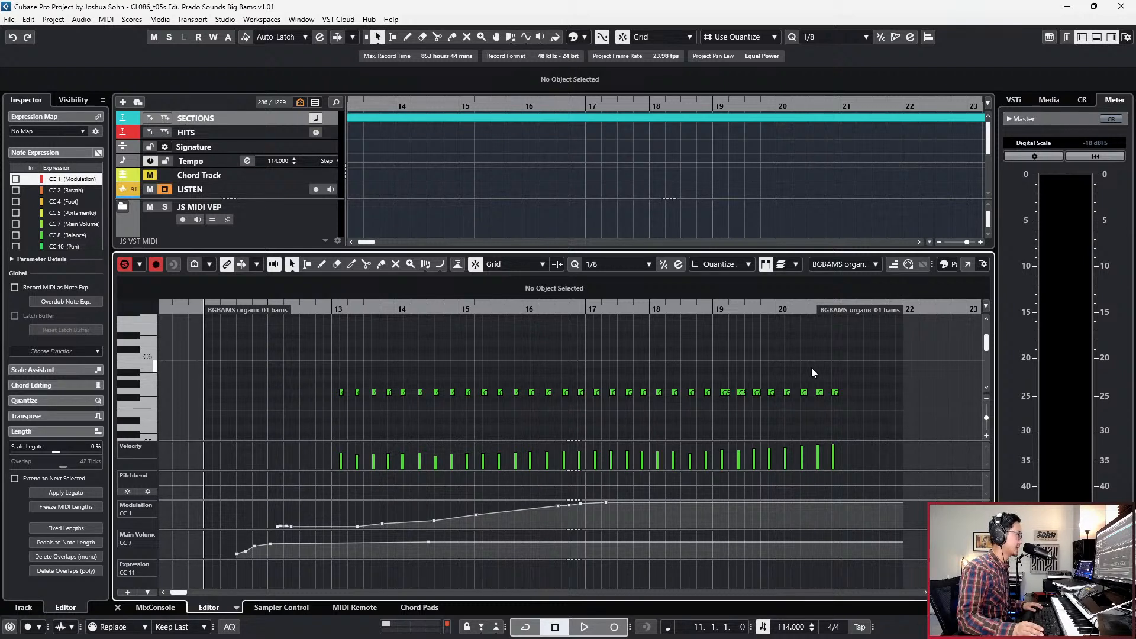
key(ctrl+a)
key(space)
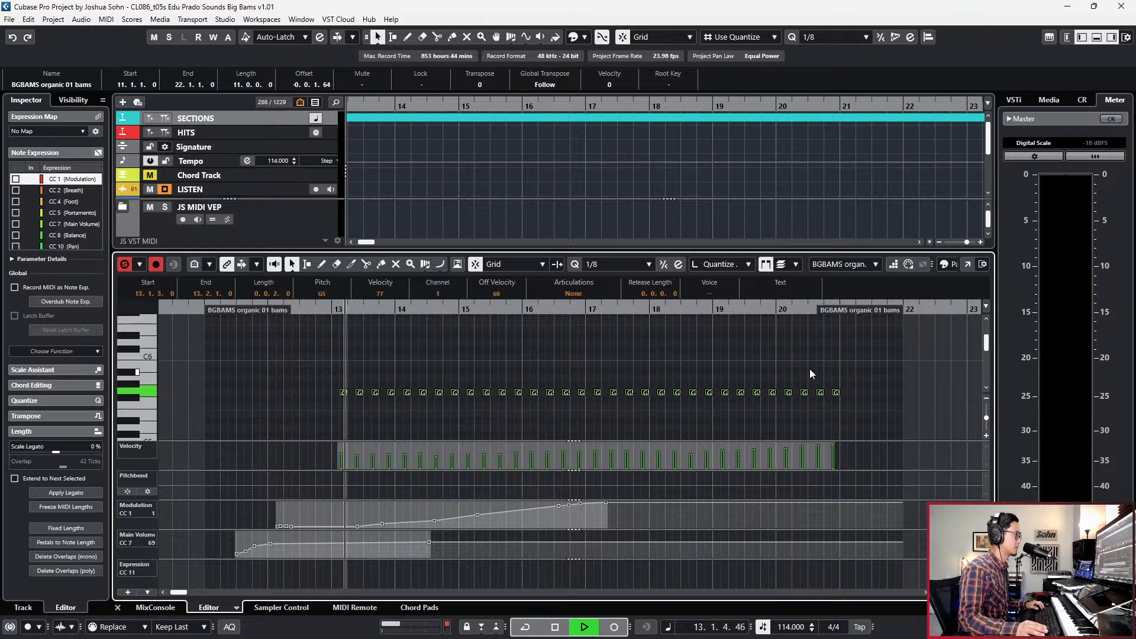
drag(811, 367, 861, 395)
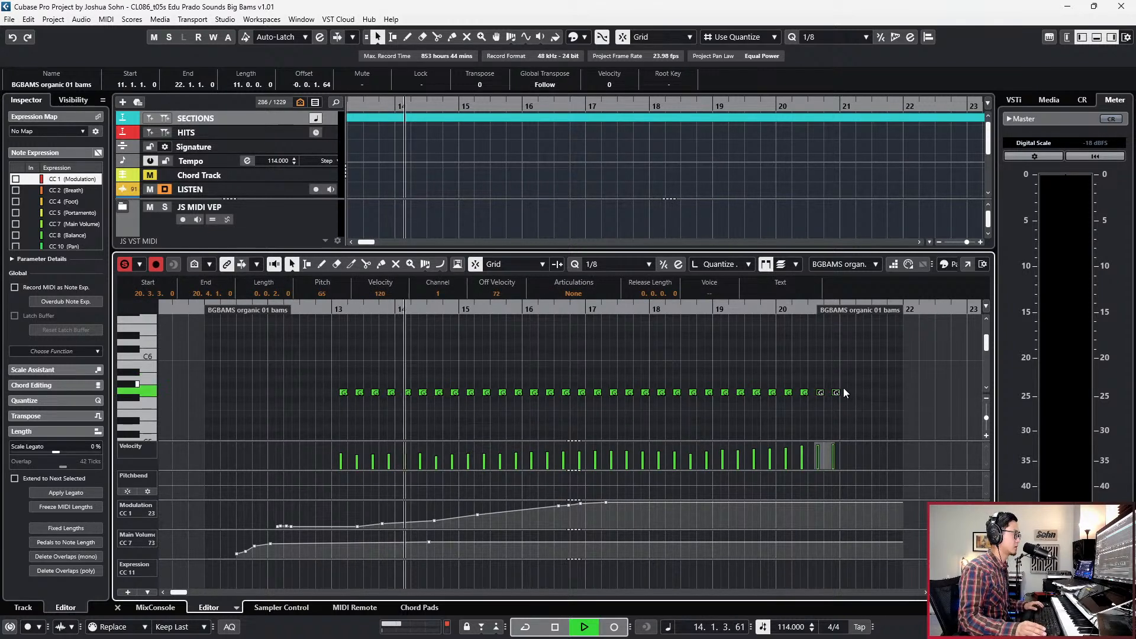
click(835, 393)
key(space)
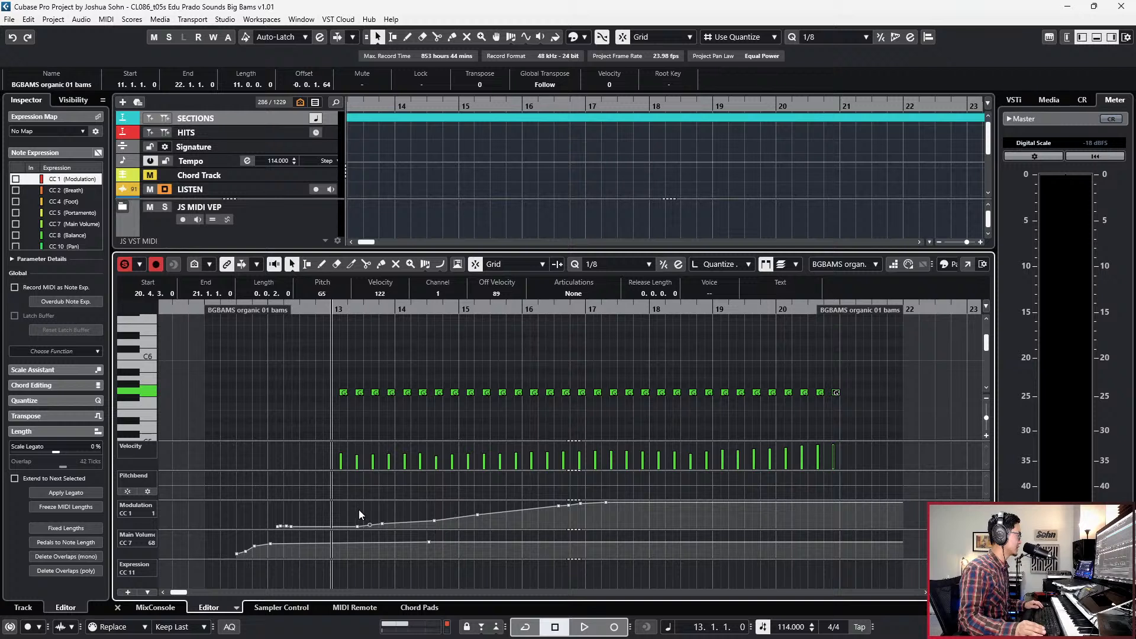
Delete the modulation and main volume points between bars 13 and 15 and listen to the smoother curves.
drag(355, 503, 452, 527)
key(space)
key(Delete)
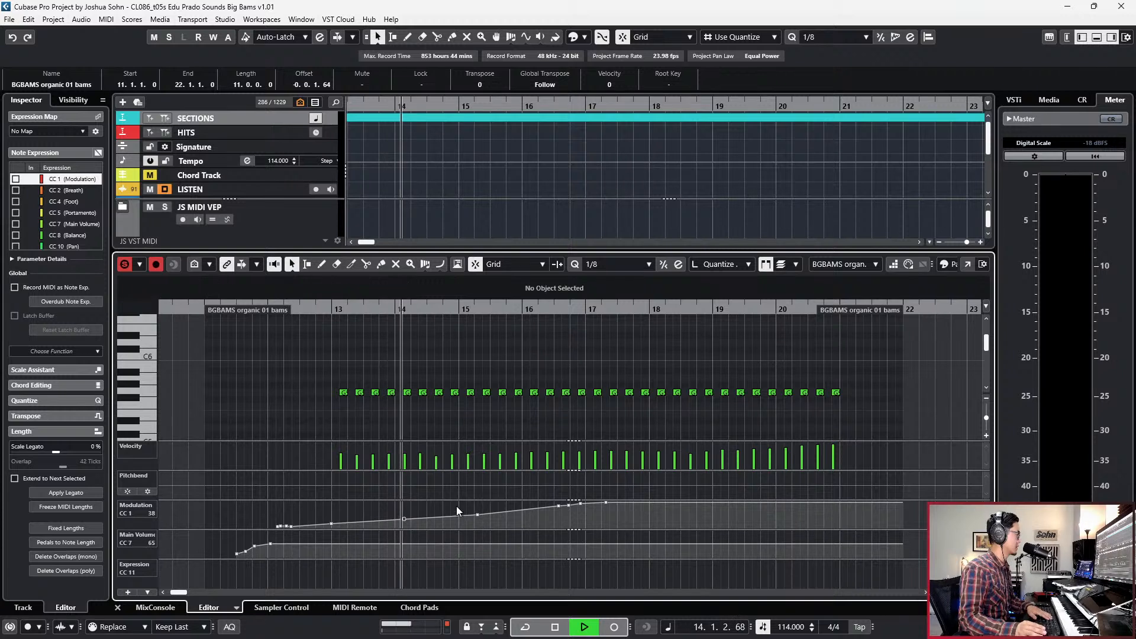
key(space)
Set the Main Volume point at 12.1.3 to 79 and raise the modulation curve to start at 79 at bar 13.
click(276, 537)
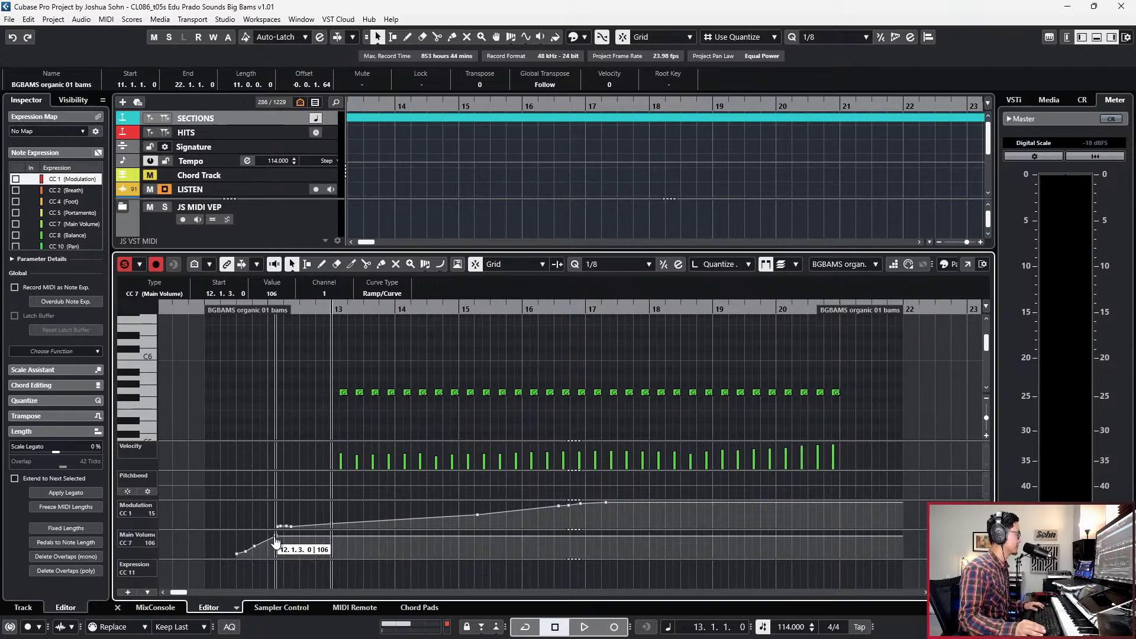
key(space)
drag(275, 543, 275, 545)
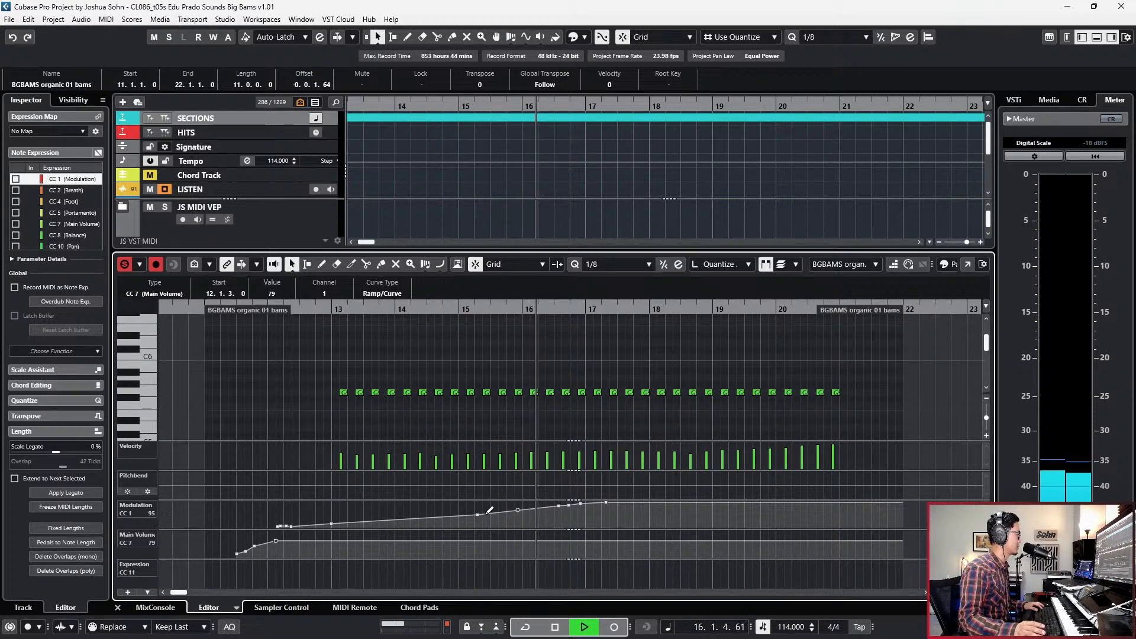
key(space)
drag(478, 520, 331, 524)
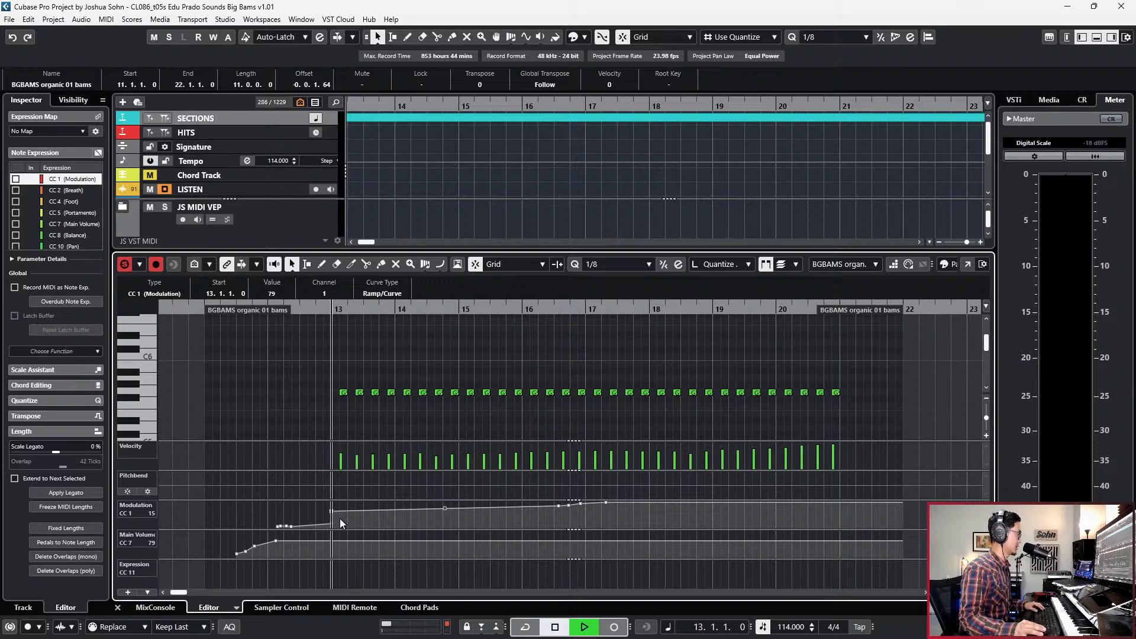
key(space)
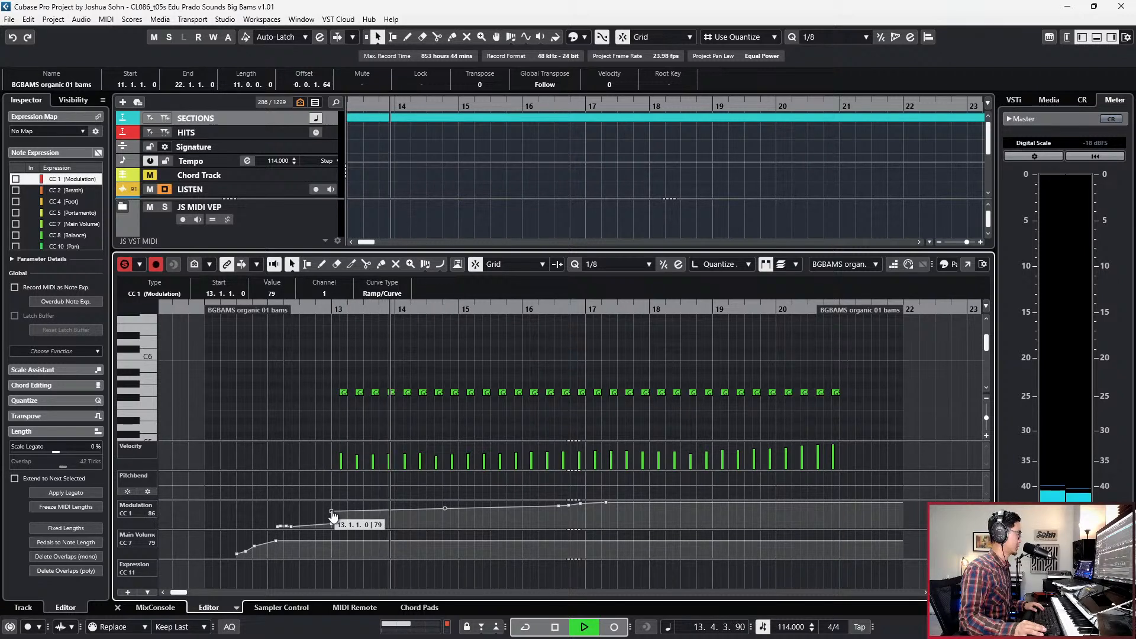
Raise the velocities of the organic 01 bams notes from bar 13 to bar 20, bringing the first note to 89.
drag(294, 360, 787, 388)
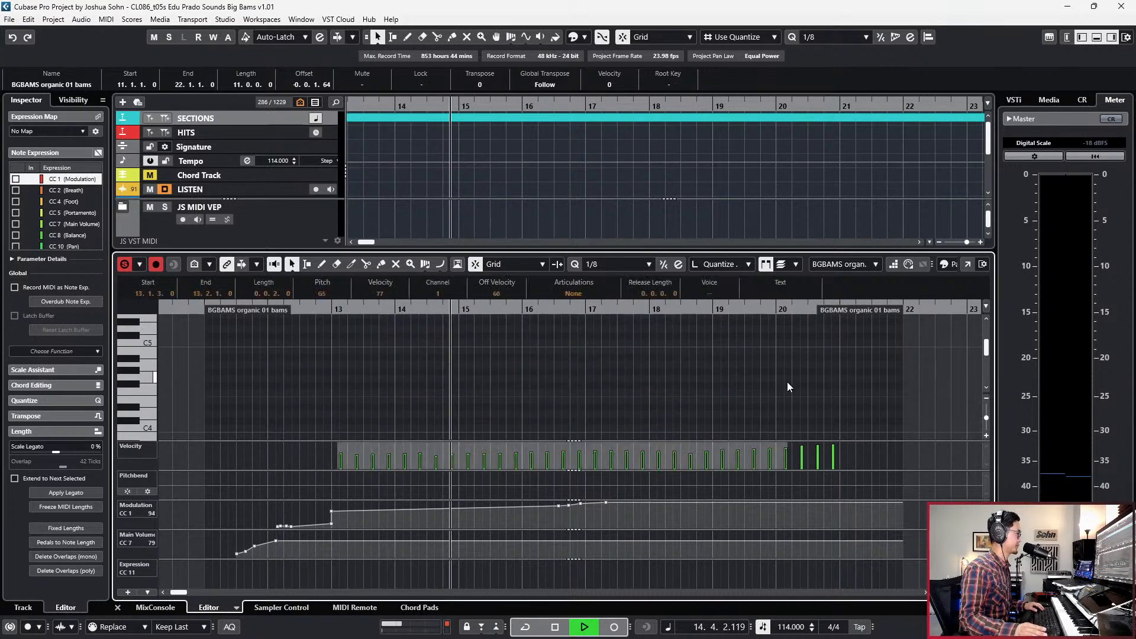
scroll(786, 381, up, 3)
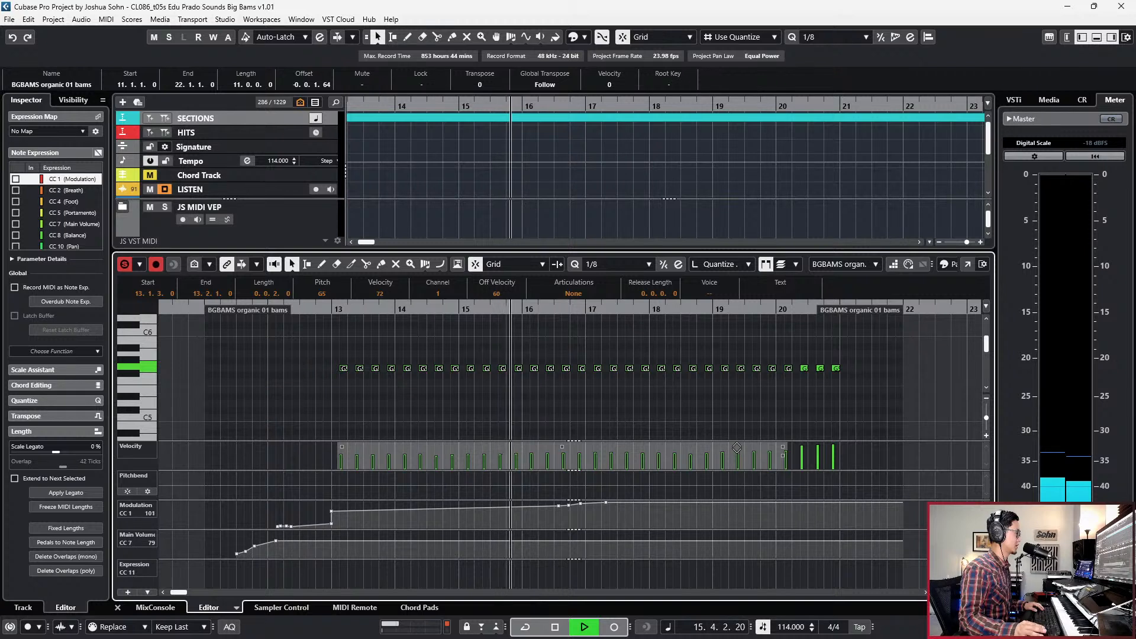
drag(737, 448, 737, 439)
key(l)
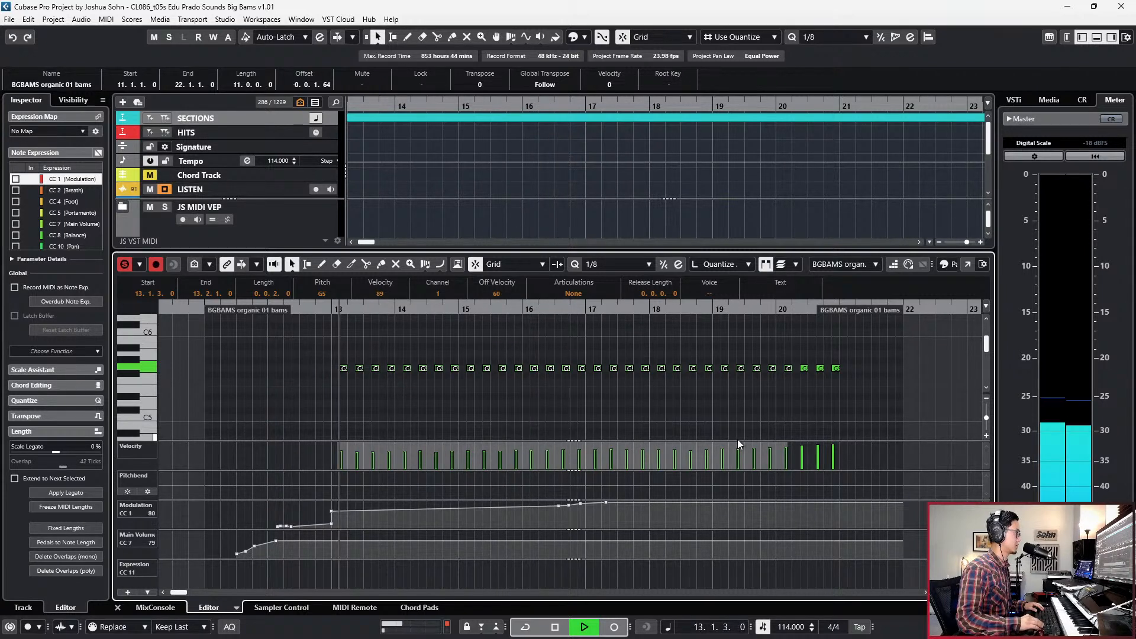
key(space)
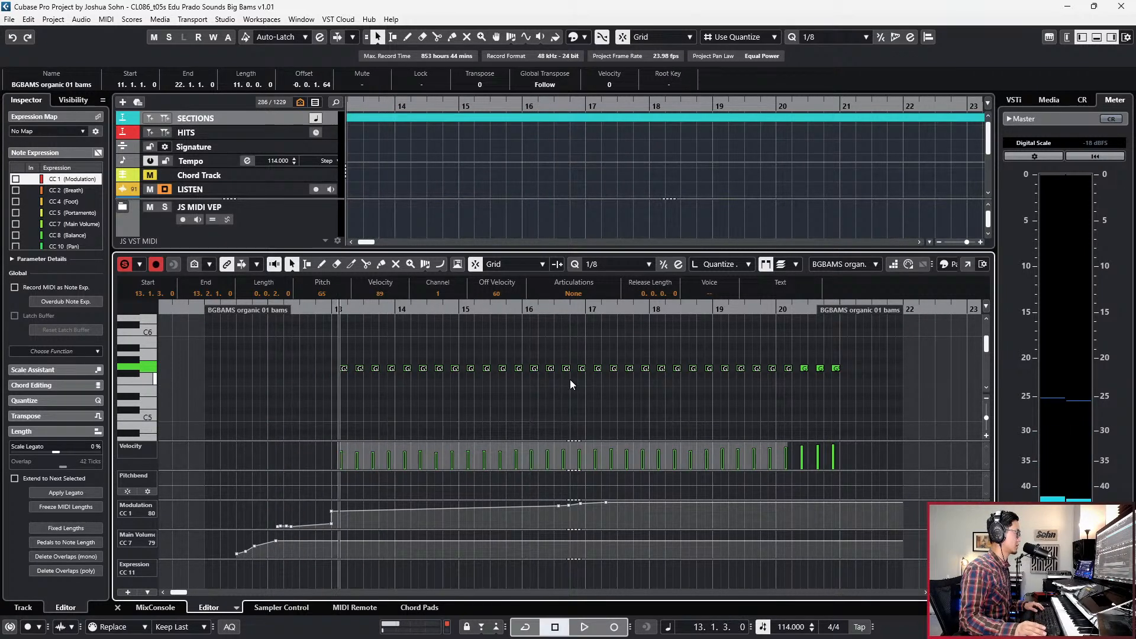
Play the part with the editor solo off and lower the modulation point at bar 13 to 70.
key(space)
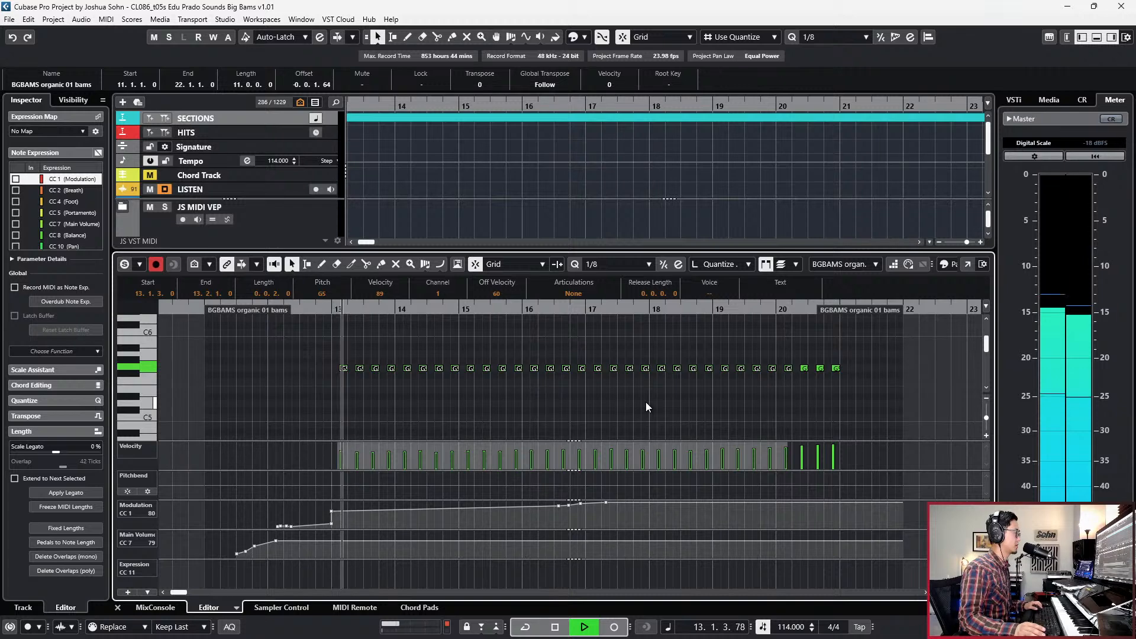
scroll(676, 409, down, 3)
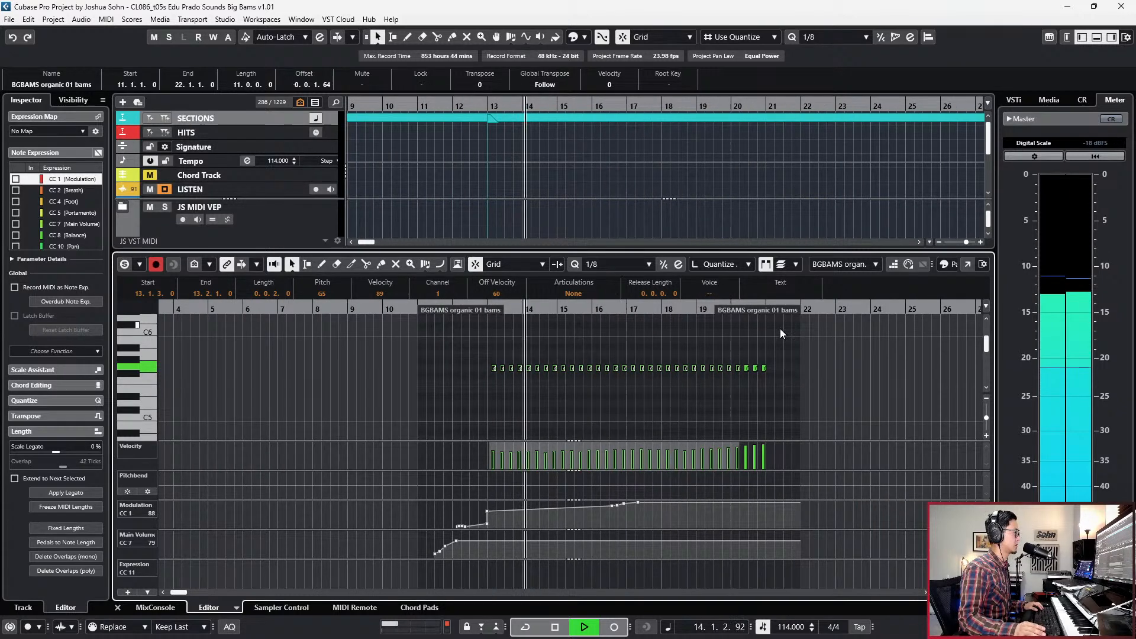
click(487, 511)
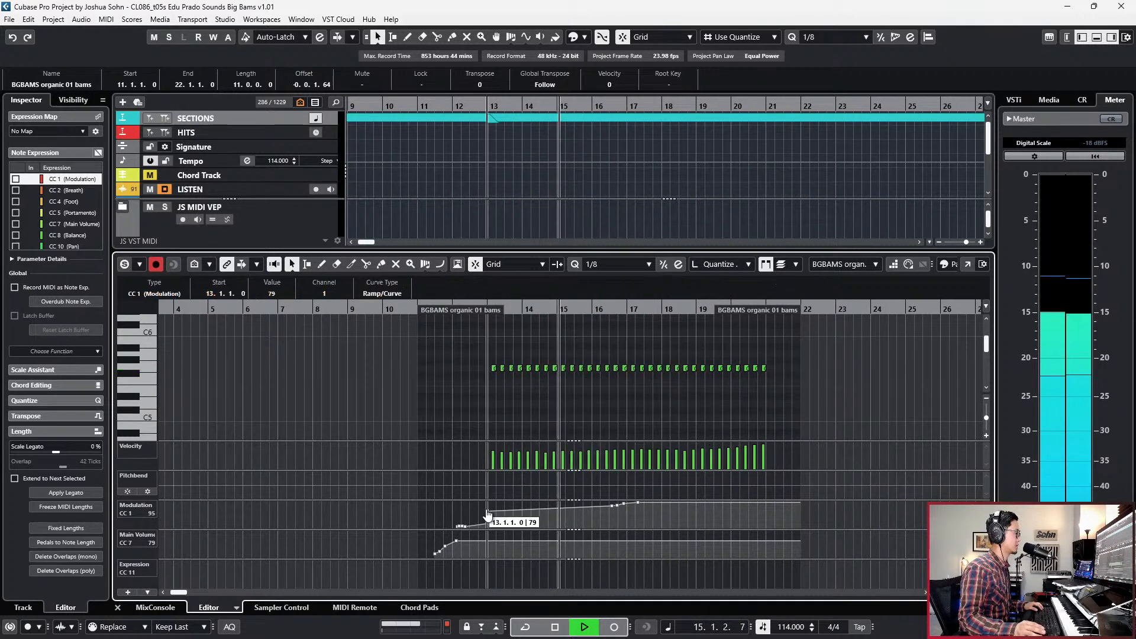
drag(487, 512, 487, 521)
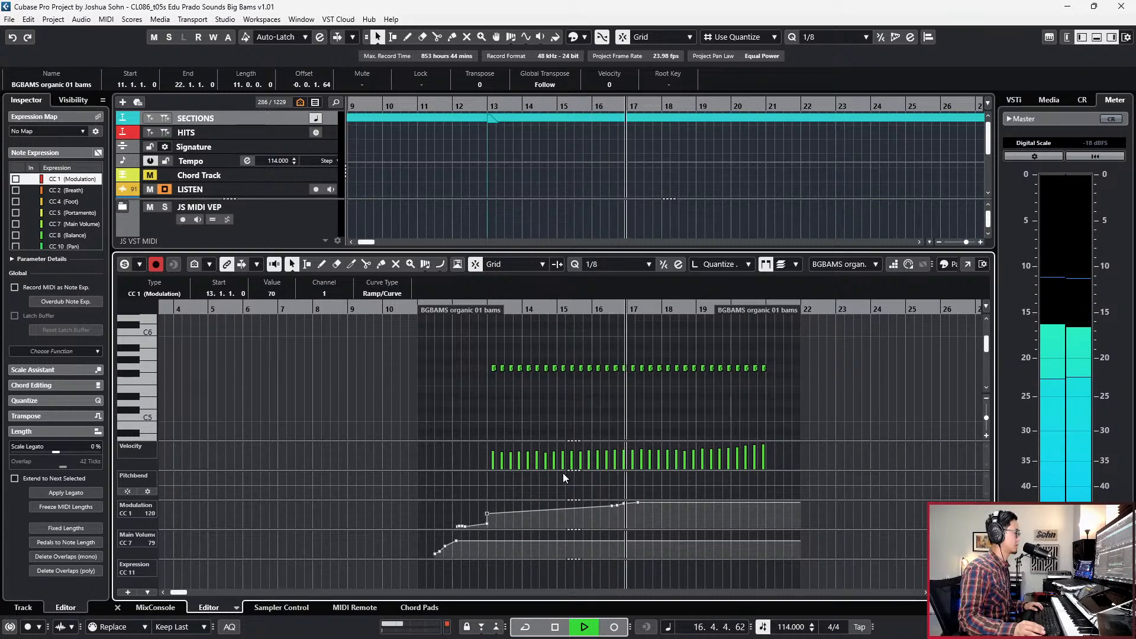
Close the editor and shorten the organic 01 bams part to end at bar 21.
key(Return)
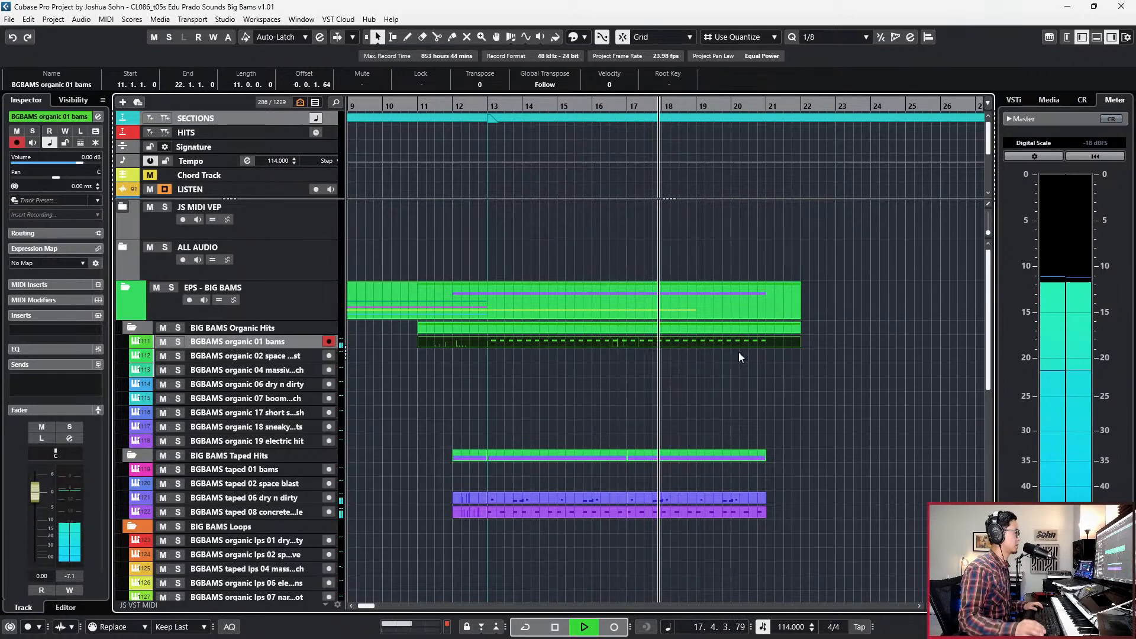
key(g)
scroll(721, 361, right, 2)
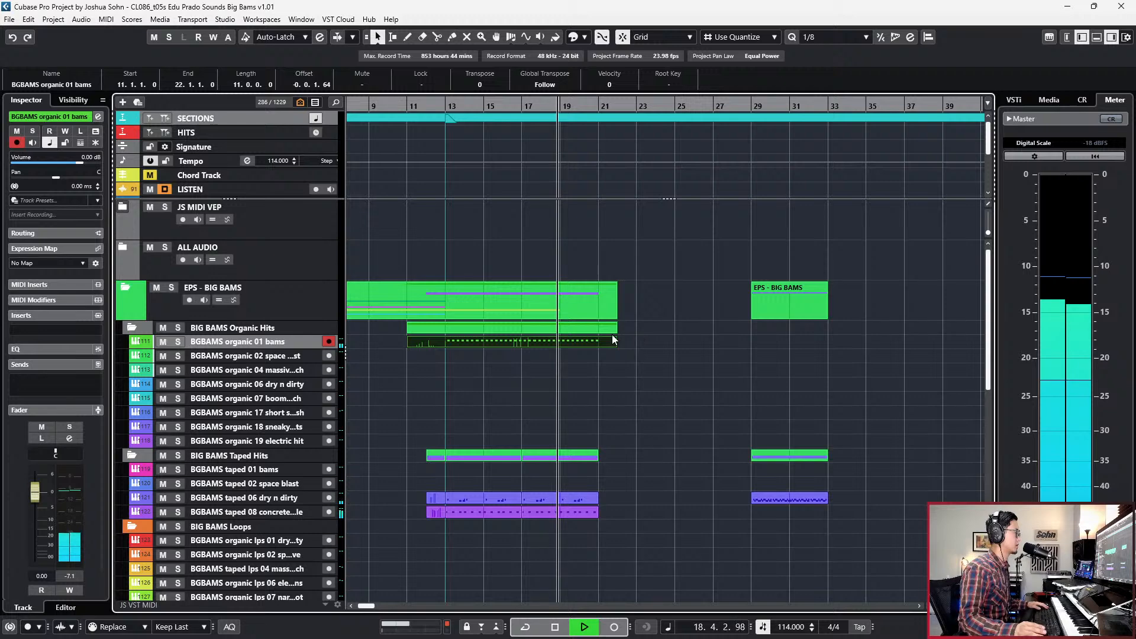
drag(616, 343, 598, 346)
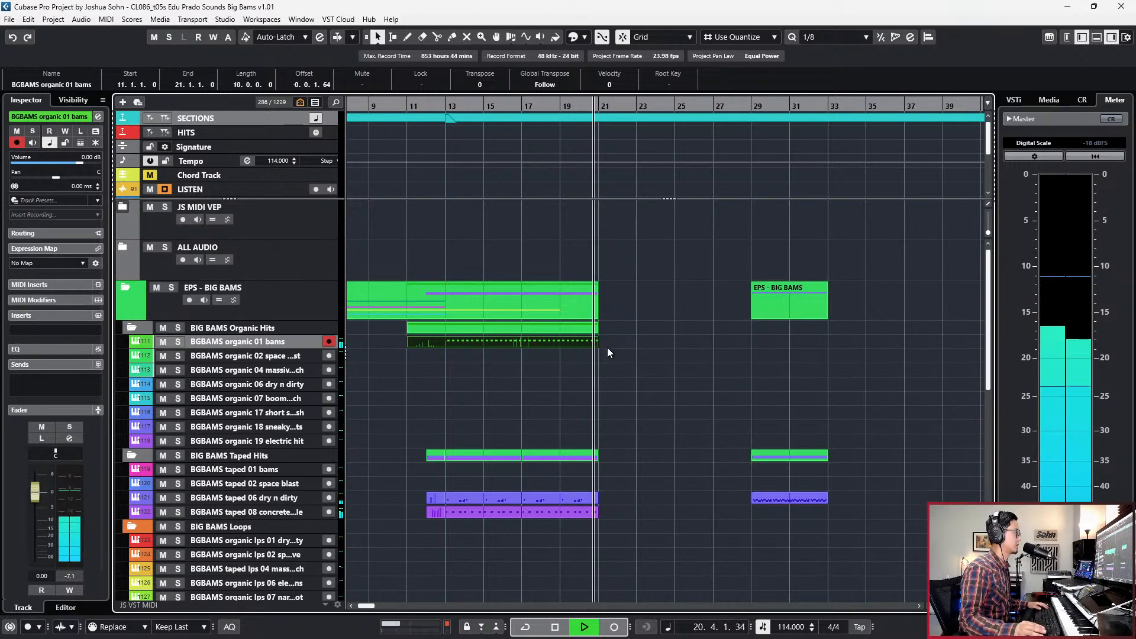
key(space)
Split the organic 01 bams part at 20.4.1 and repeat its last beat four times up to bar 22.
scroll(598, 347, up, 3)
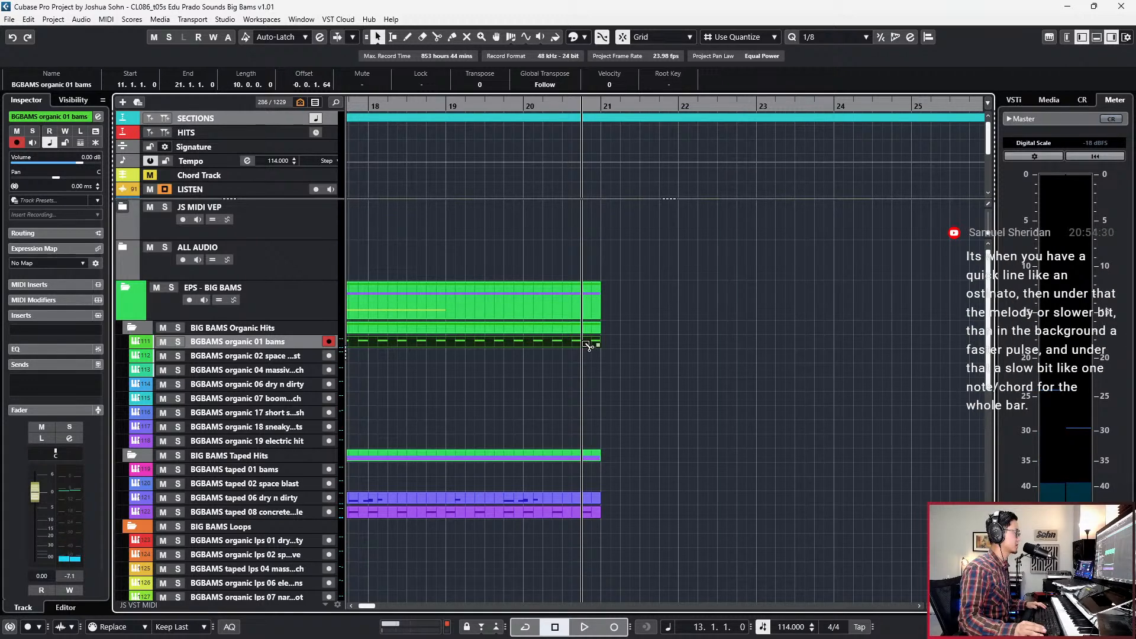
alt+click(586, 343)
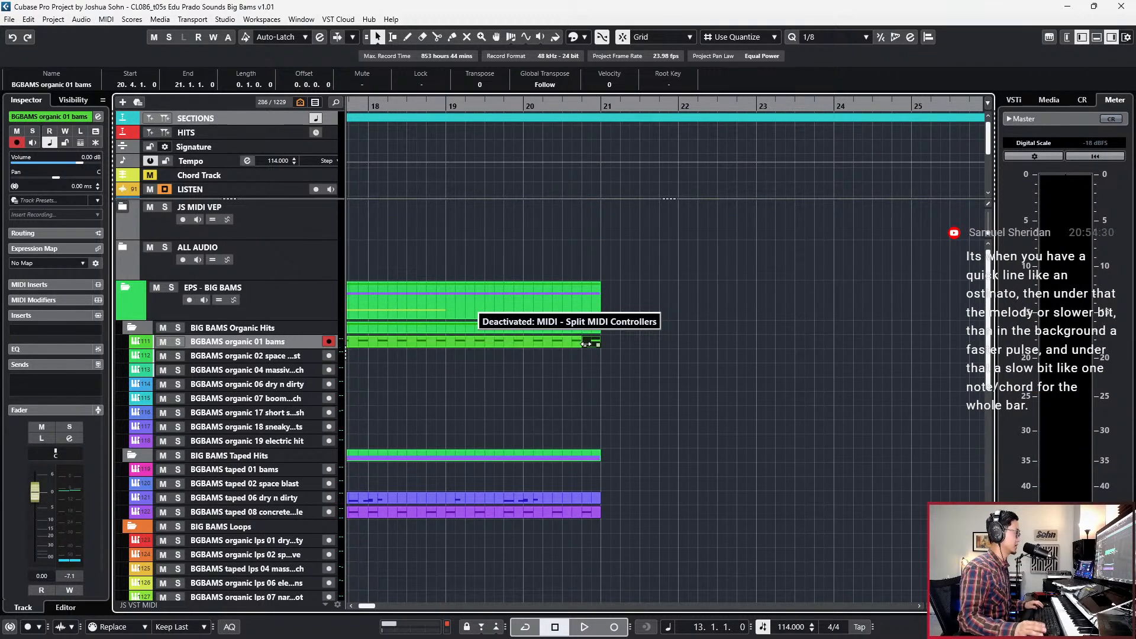
key(ctrl+d)
click(571, 346)
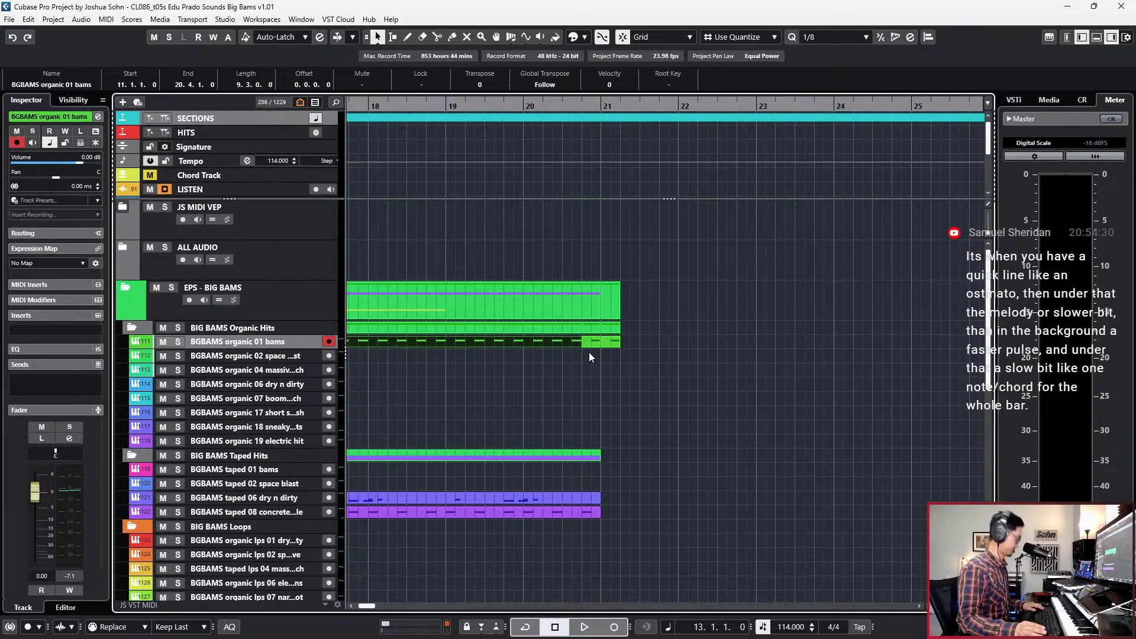
click(588, 353)
click(609, 344)
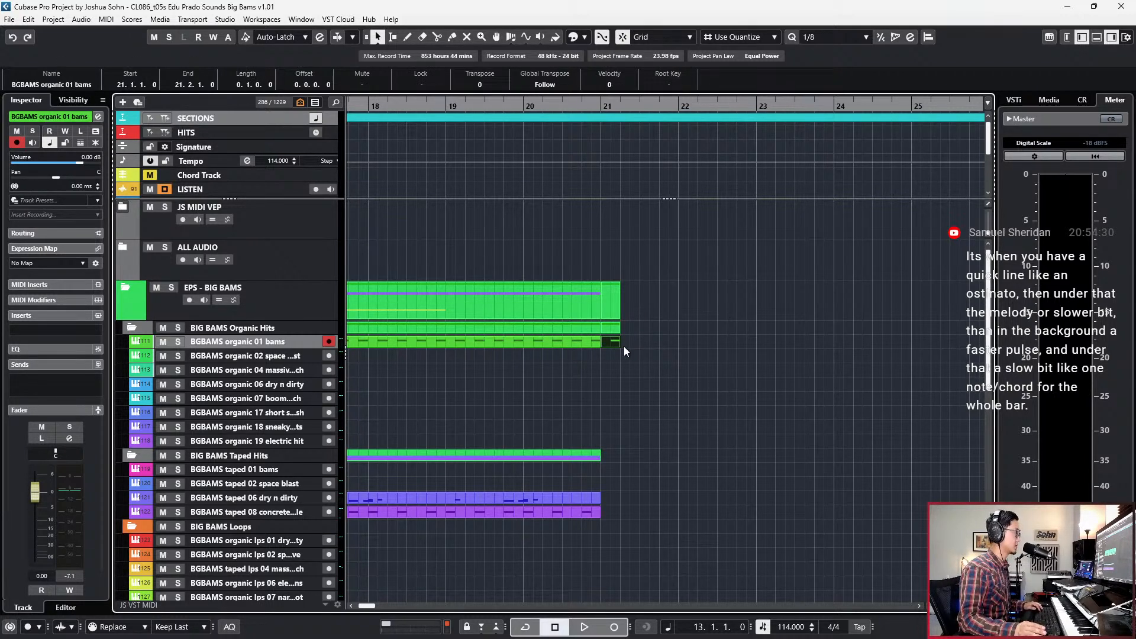
key(ctrl+d)
key(ctrl+d)
key(ctrl+d)
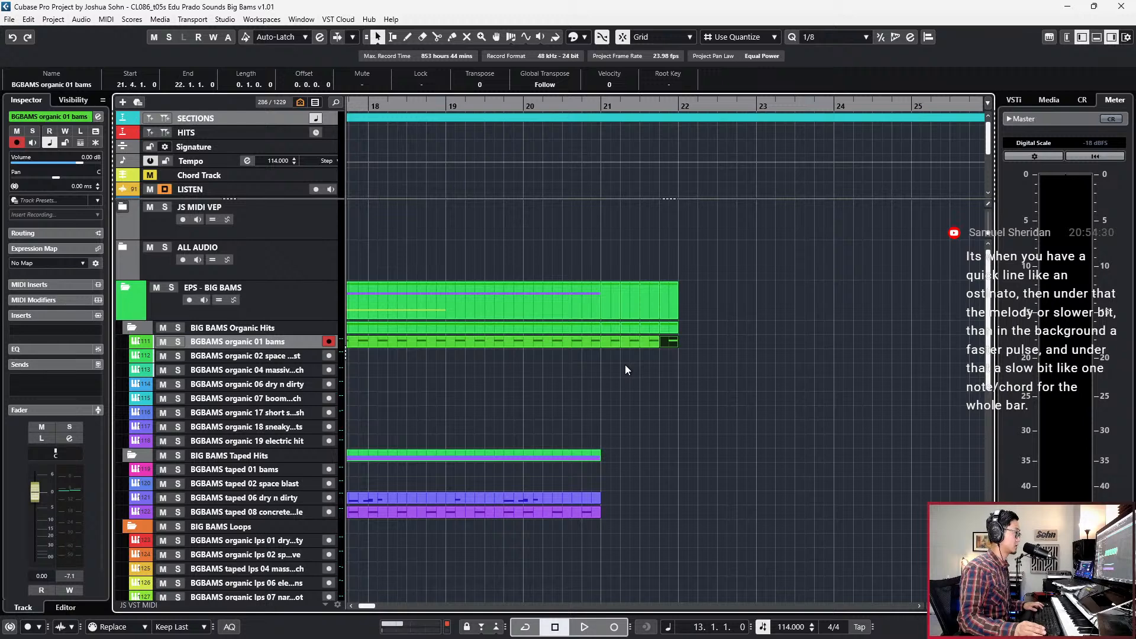
Glue the one-beat organic 01 bams copies between bars 21 and 22 into a single part.
click(624, 354)
drag(617, 354, 684, 340)
key(ctrl+j)
click(645, 346)
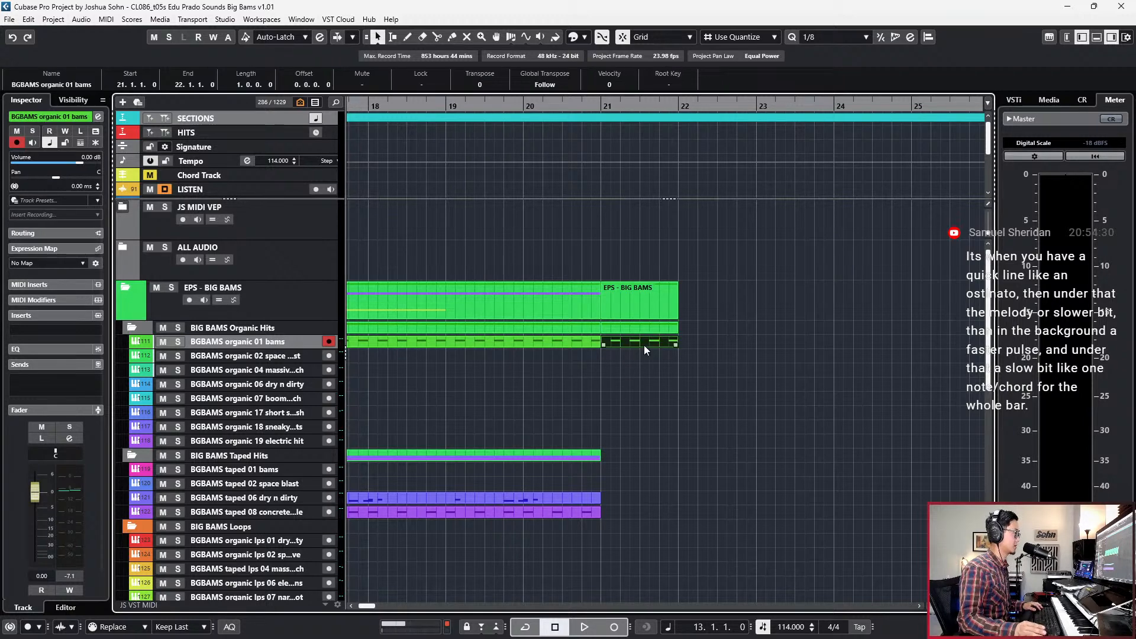
Duplicate the one-bar organic 01 bams part and glue both bars into one part from bar 21 to bar 23.
key(ctrl+d)
click(666, 350)
scroll(666, 349, down, 1)
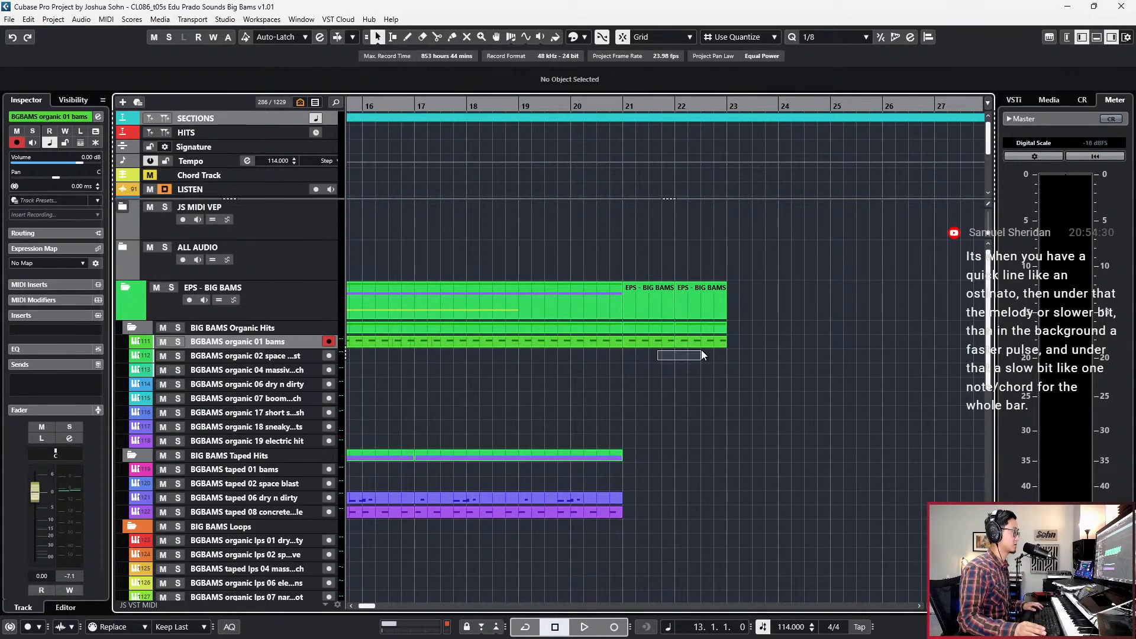
click(666, 330)
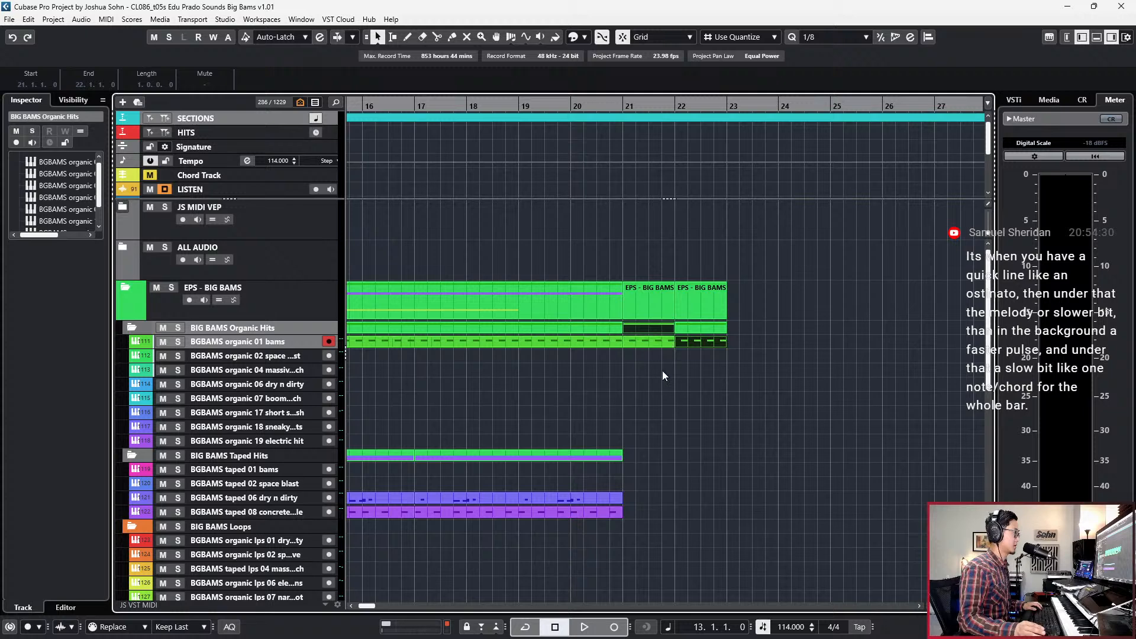
drag(662, 370, 691, 342)
key(ctrl+j)
scroll(691, 342, down, 1)
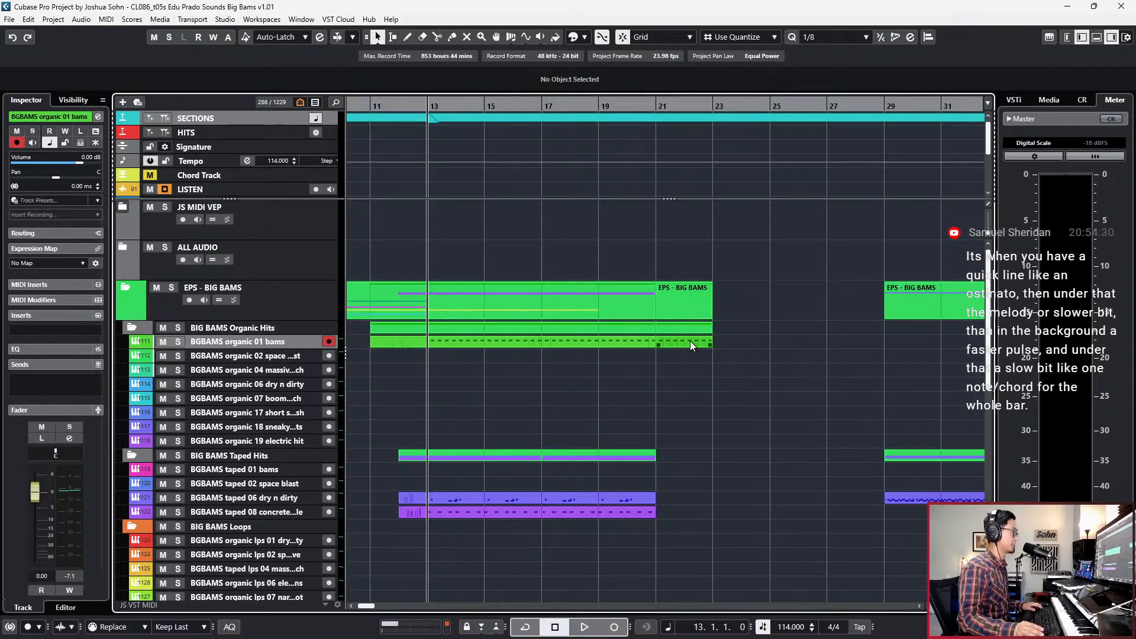
Duplicate the two-bar organic 01 bams part three times so it runs up to bar 29.
click(690, 340)
key(ctrl+d)
key(ctrl+d)
key(ctrl+d)
Duplicate the taped 06 dry n dirty and taped 08 concrete parts from bars 17 to 21 twice, up to bar 29, during playback.
key(space)
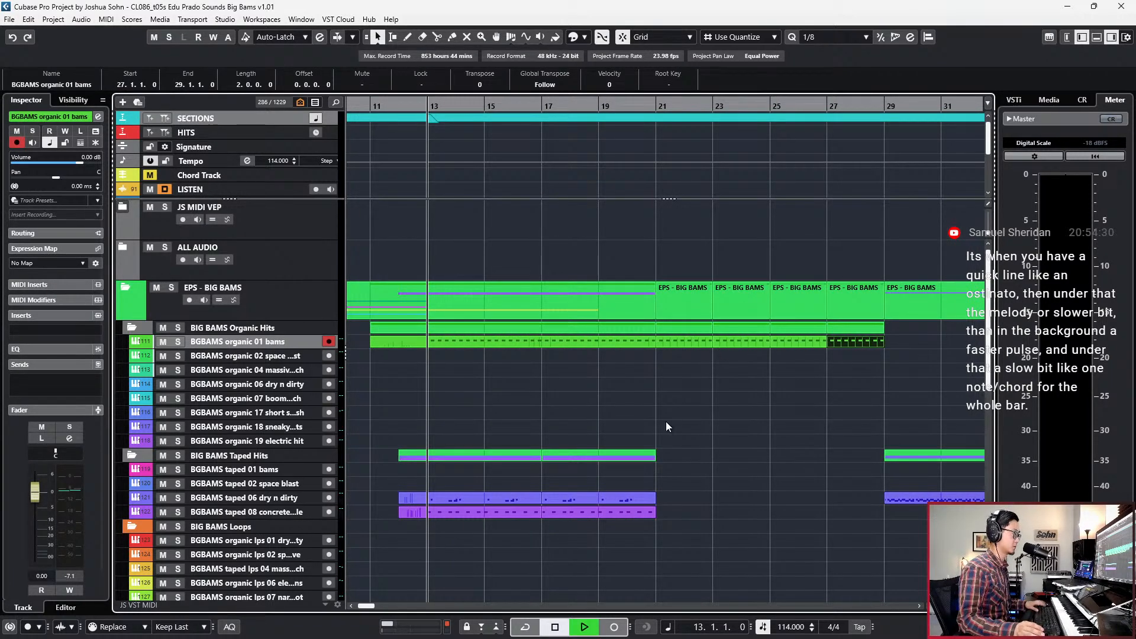
scroll(669, 487, down, 2)
drag(665, 481, 611, 531)
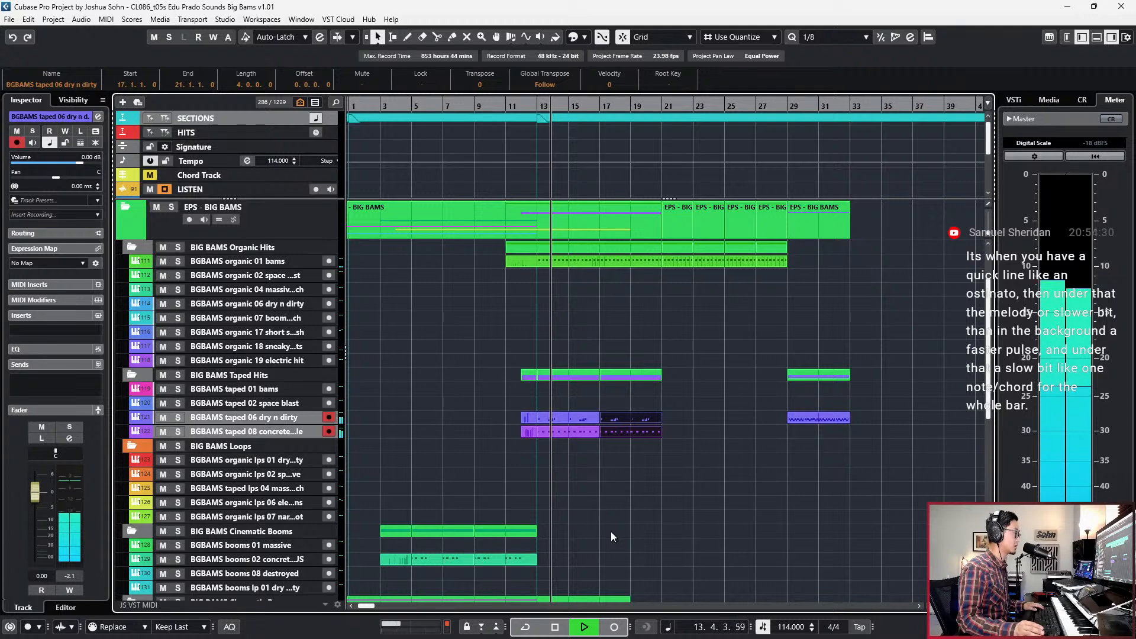
key(ctrl+d)
key(ctrl+d)
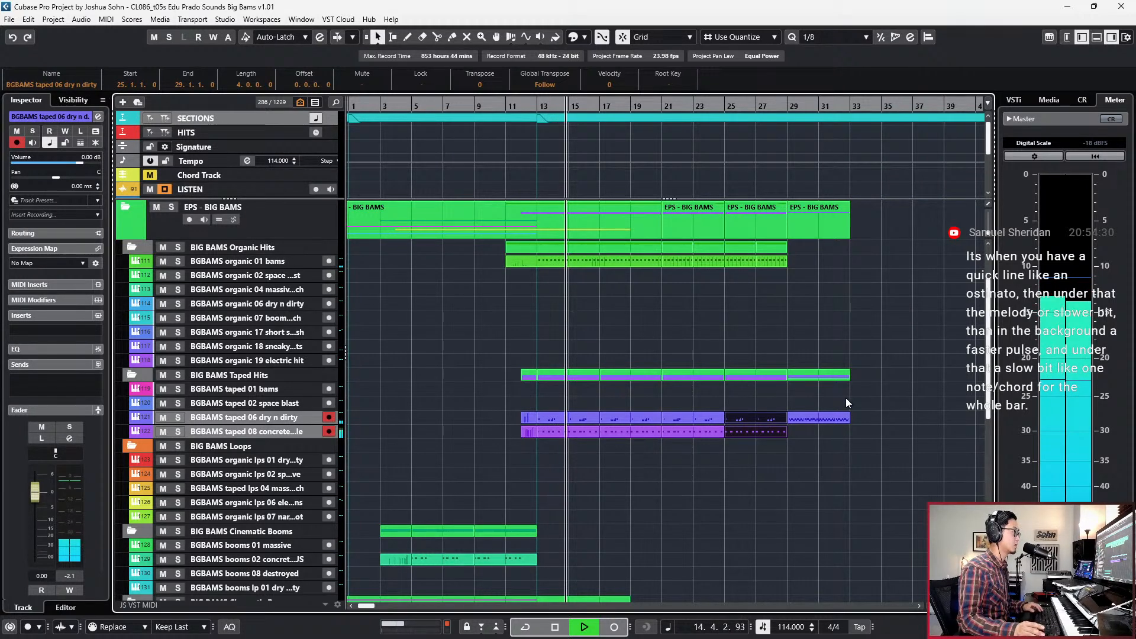
scroll(845, 399, down, 1)
key(space)
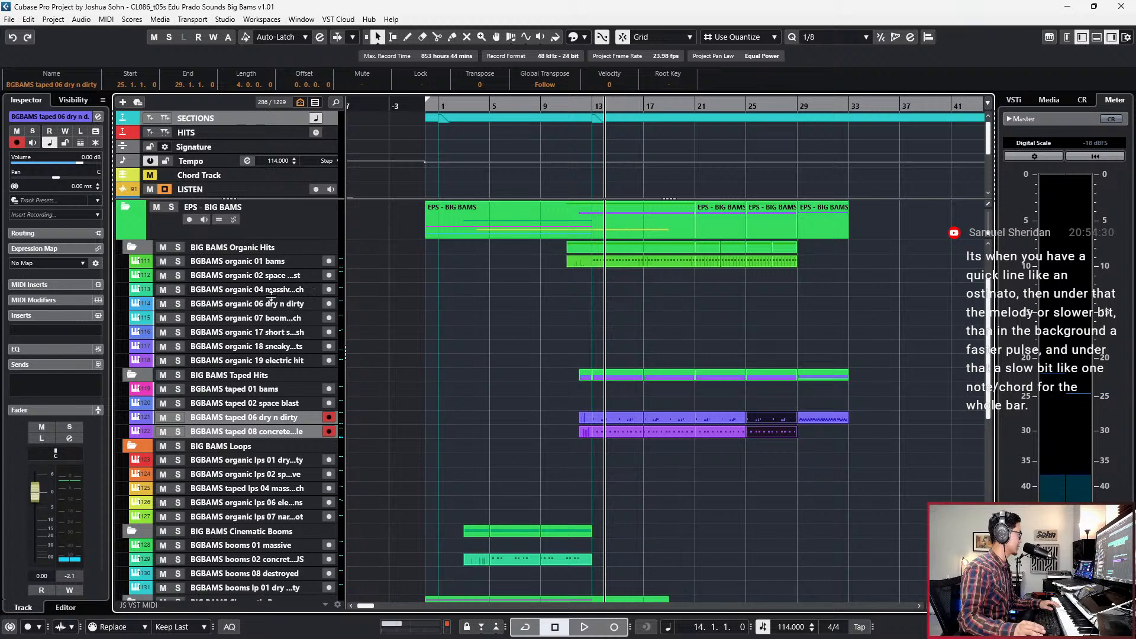
Add a marker to the SECTIONS track at bar 21 and place the cursor at bar 20.
key(KP_Add)
key(KP_Add)
key(KP_Add)
key(KP_Add)
key(KP_Add)
key(KP_Add)
key(KP_Add)
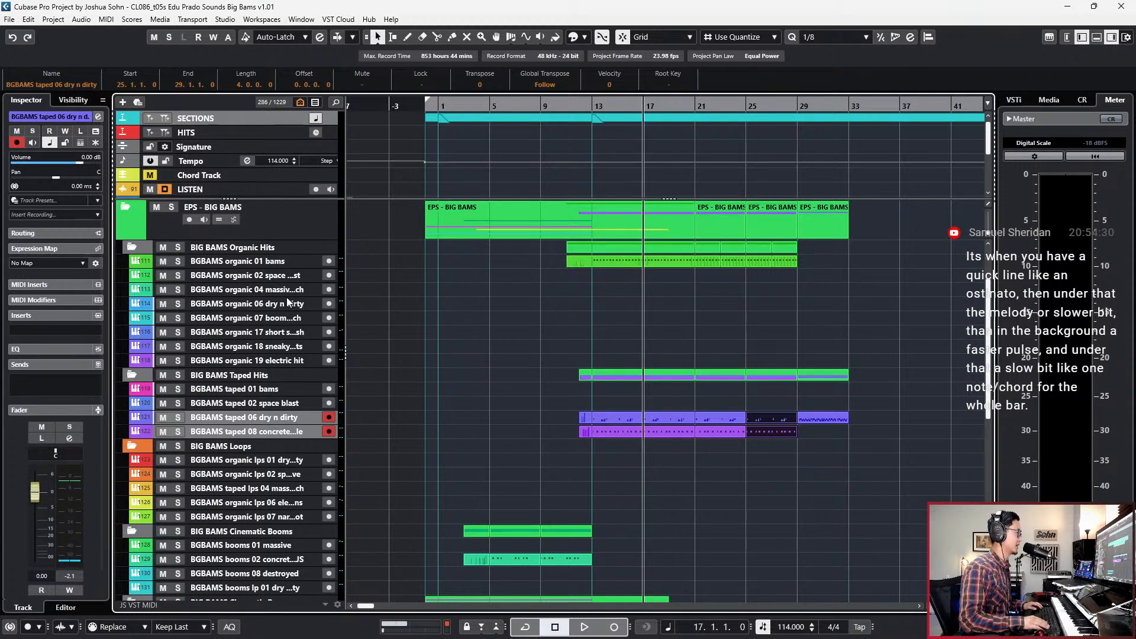
key(Insert)
key(KP_Subtract)
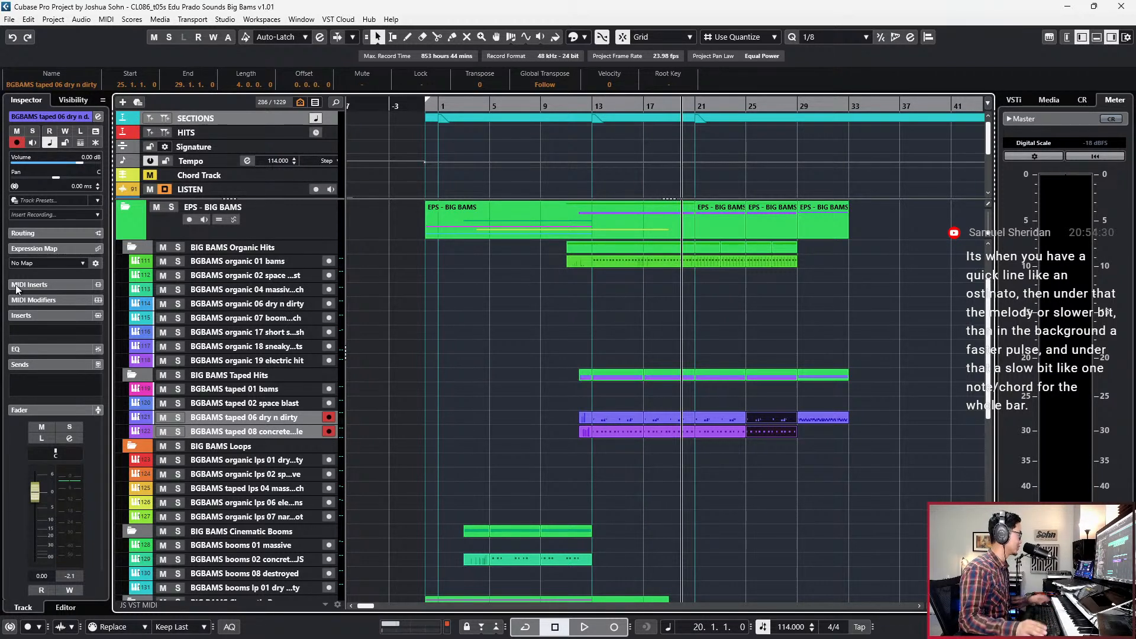
Audition the organic 18 sneaky, organic 19 electric hit and organic lps 07 tracks.
click(250, 346)
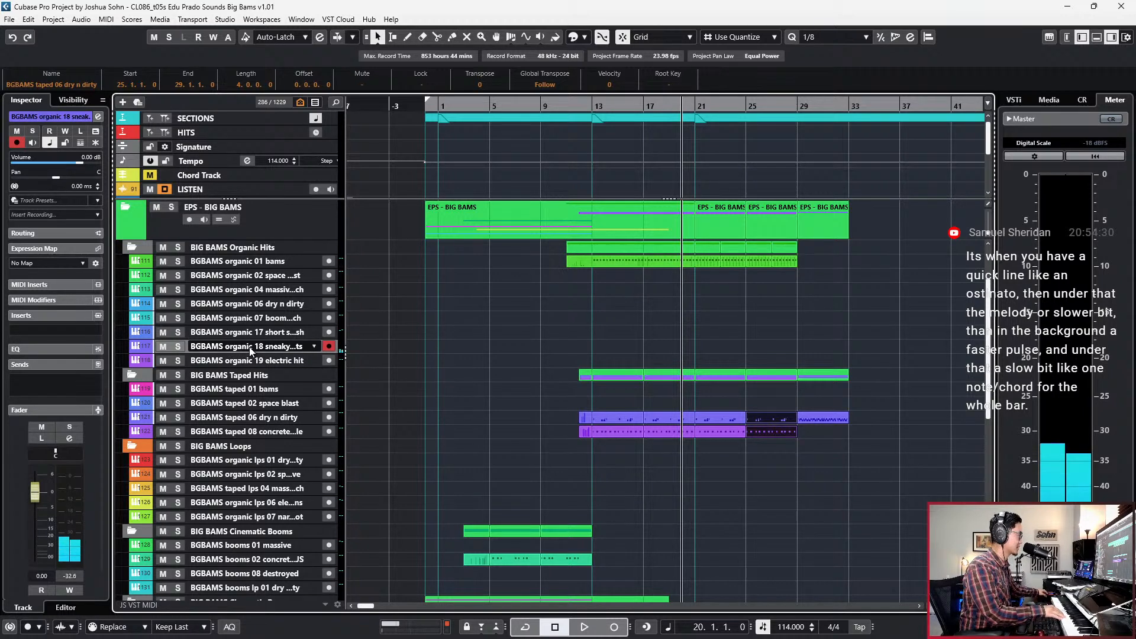
key(Down)
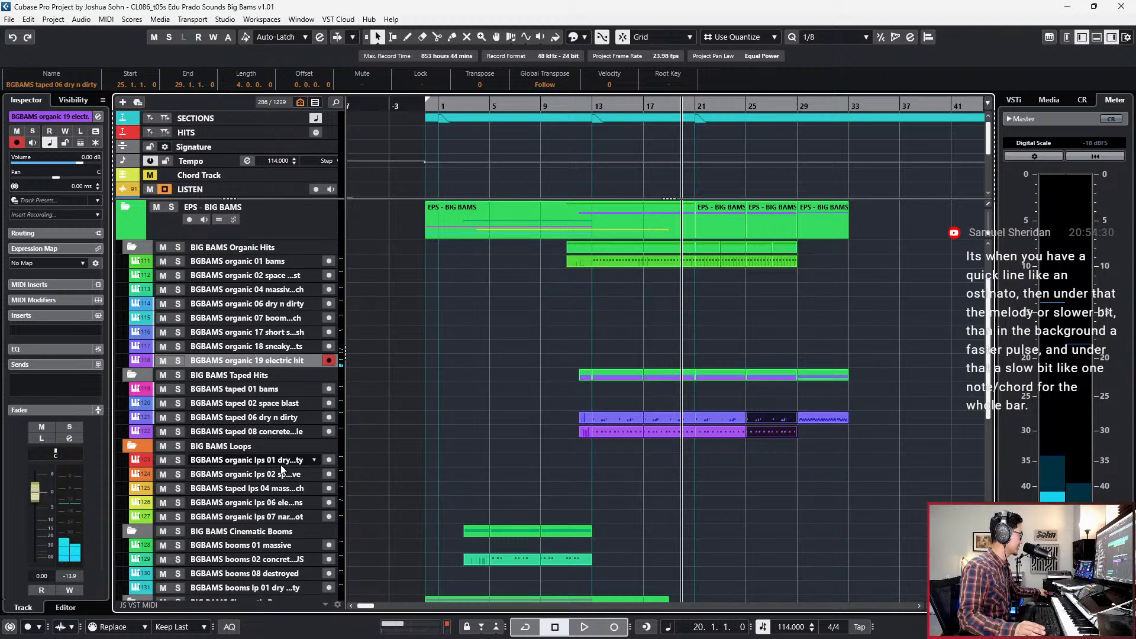
scroll(293, 459, down, 3)
click(291, 438)
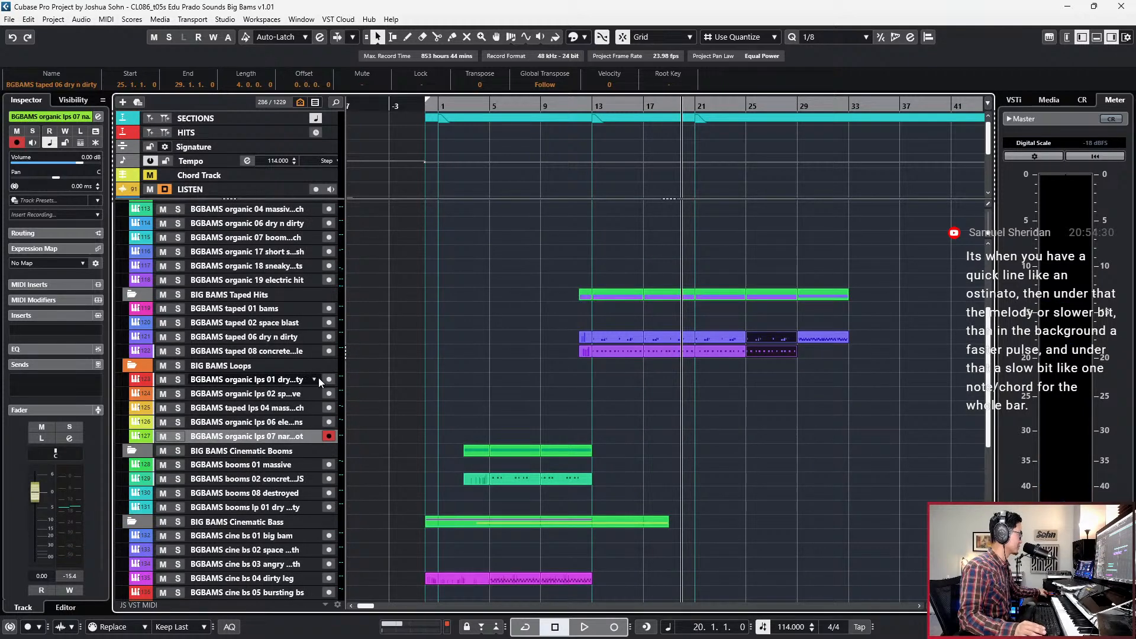
Open the organic lps 06 electro cans instrument, choose and audition its Loop 2 pattern, and close the instrument window.
double_click(288, 421)
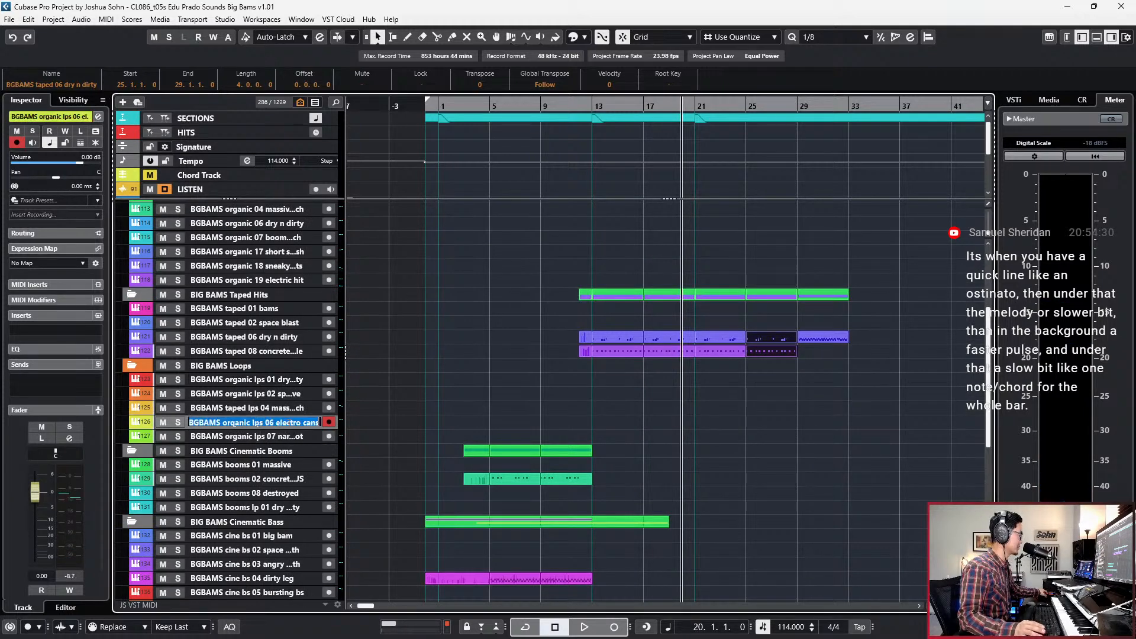
click(391, 420)
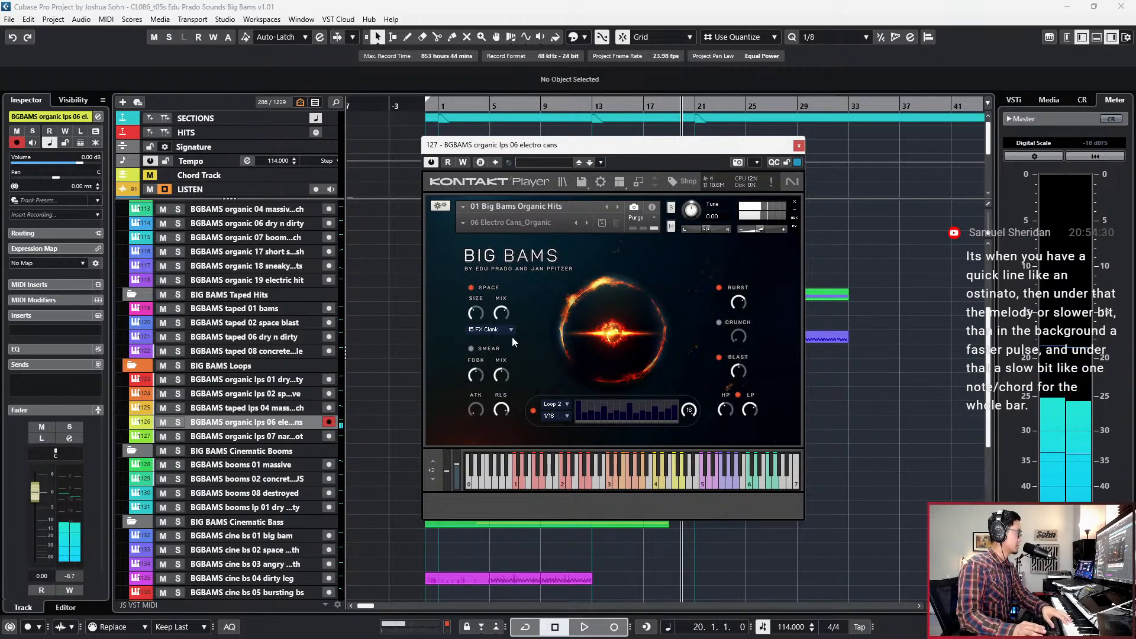
click(569, 406)
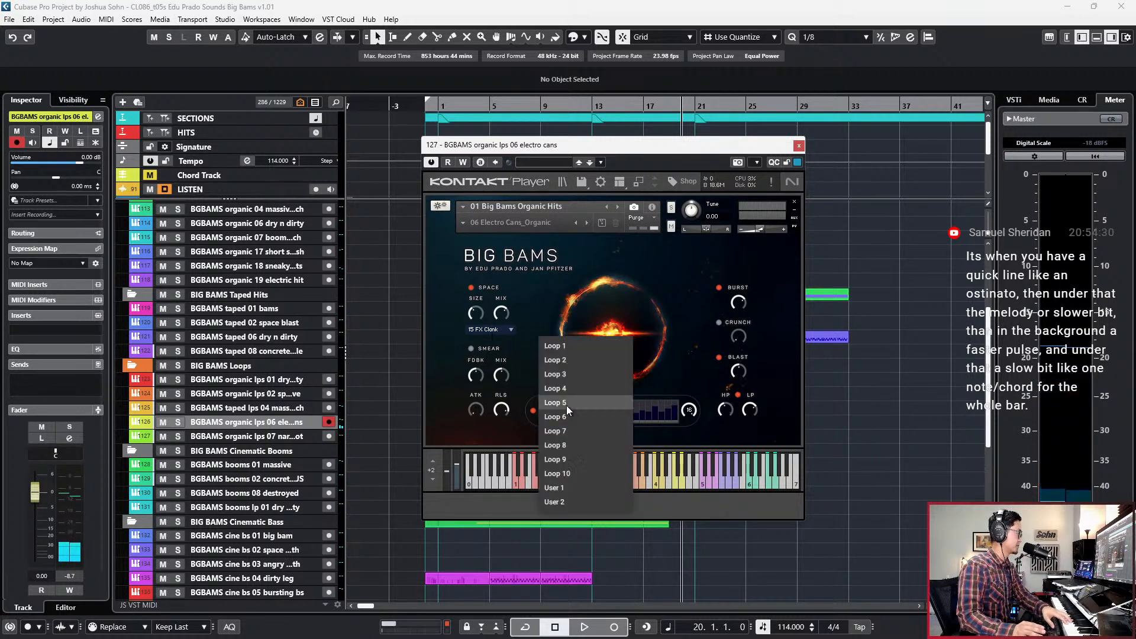
click(571, 359)
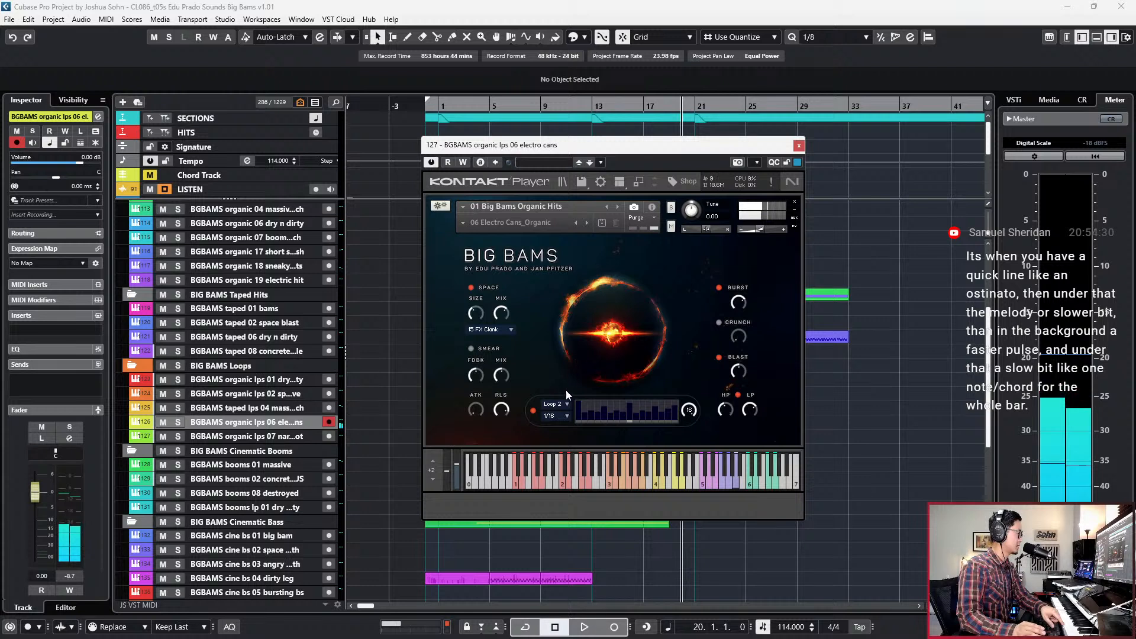
click(567, 405)
click(563, 359)
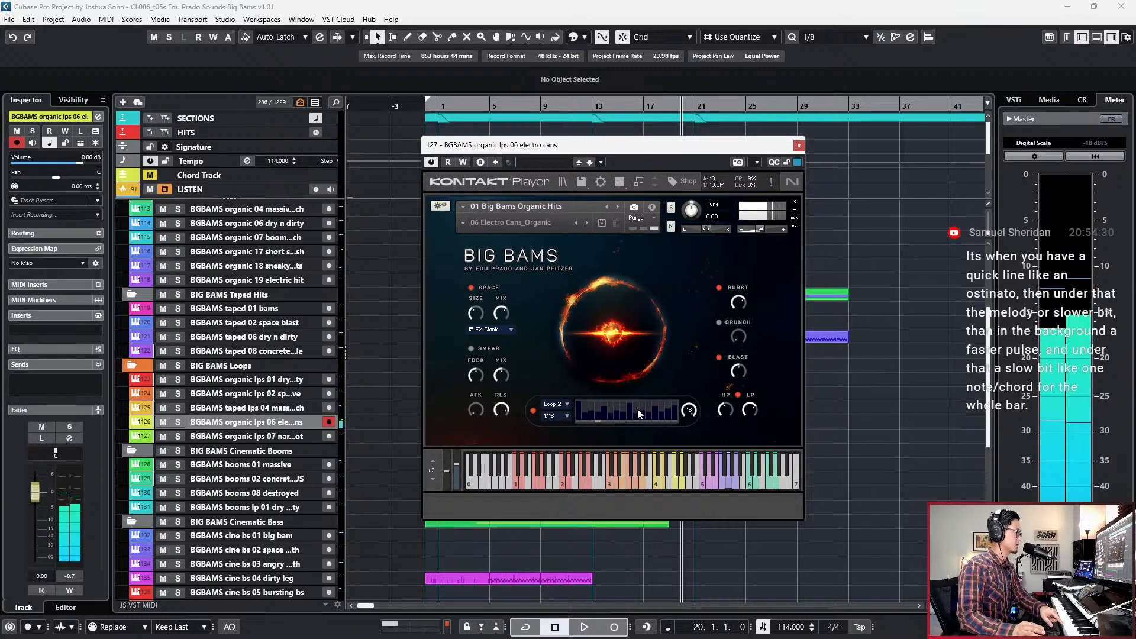
click(798, 146)
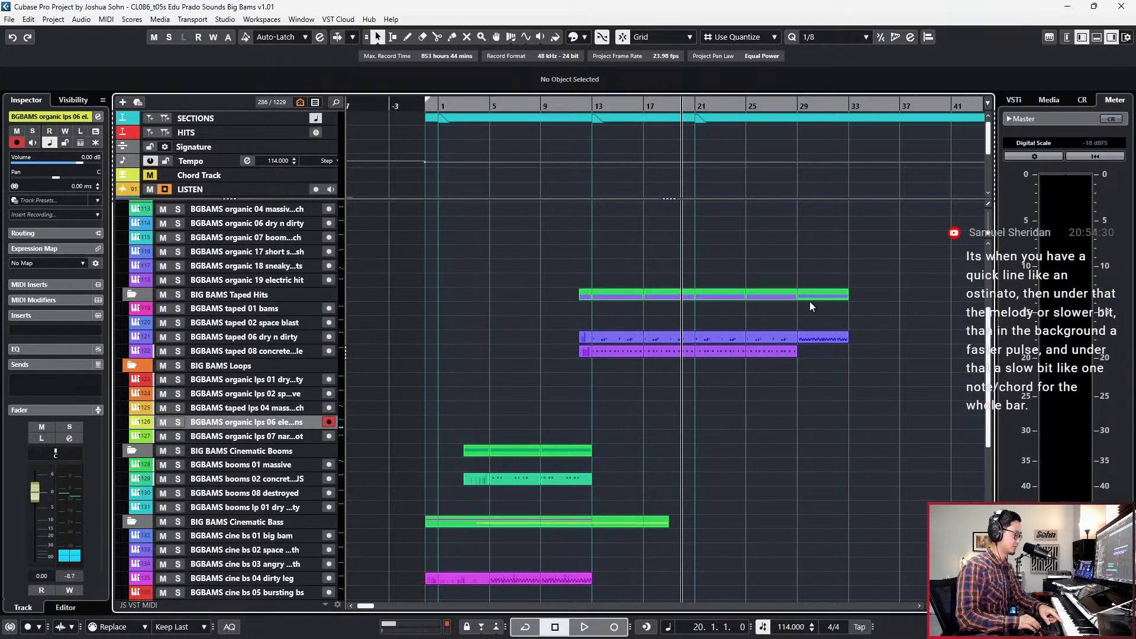
key(KP_Multiply)
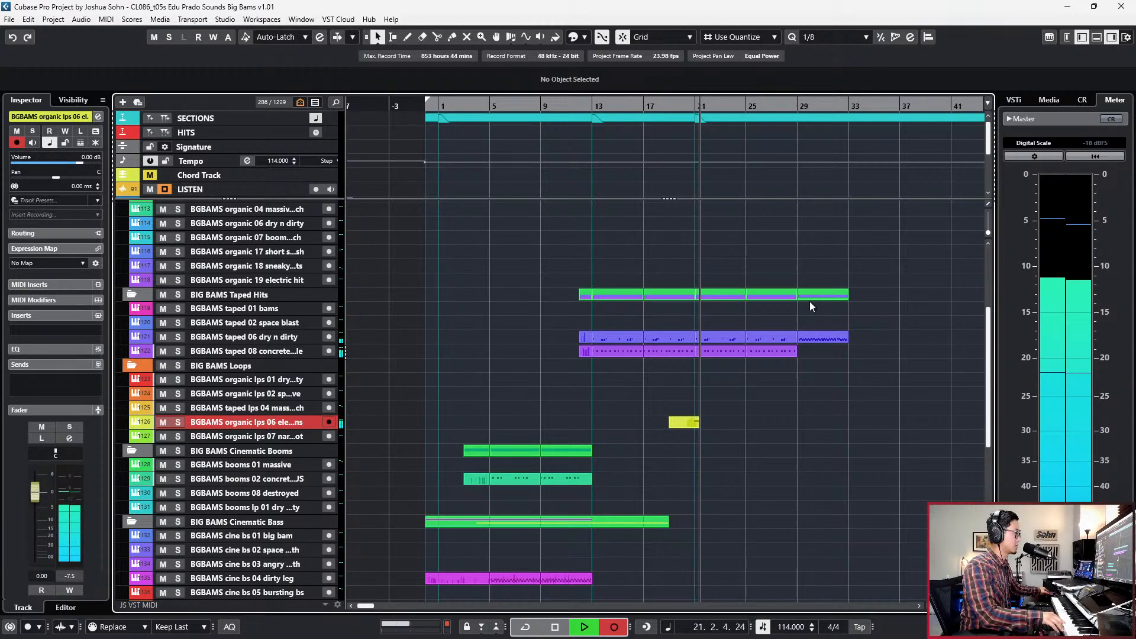
key(space)
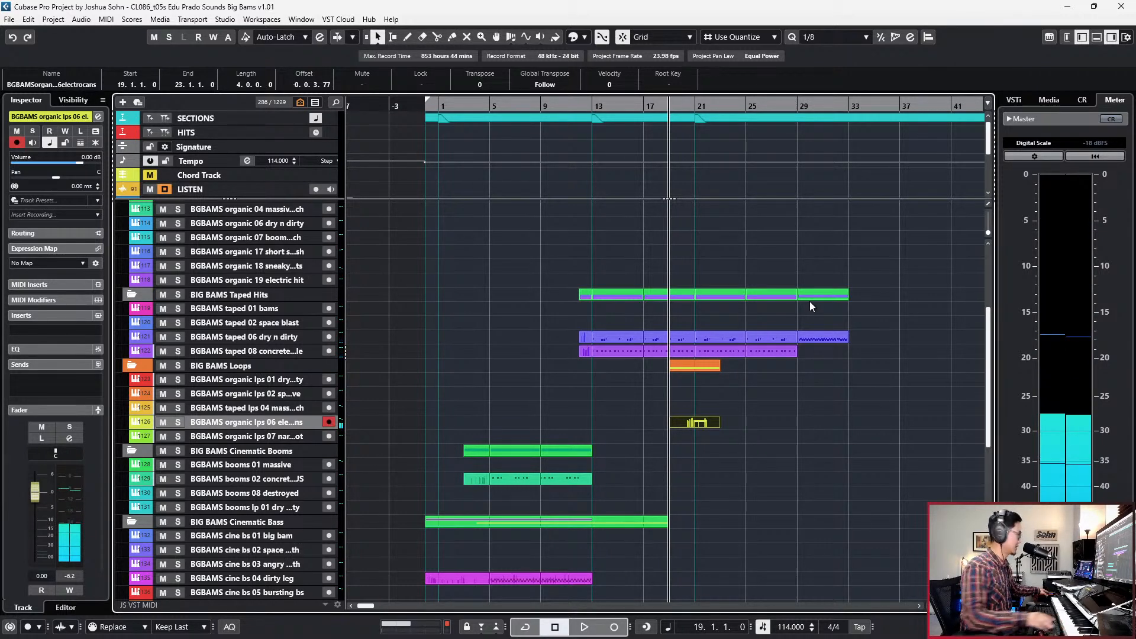
key(ctrl+z)
Record an organic lps 06 electro cans loop part from bar 19 to bar 30.
key(KP_Multiply)
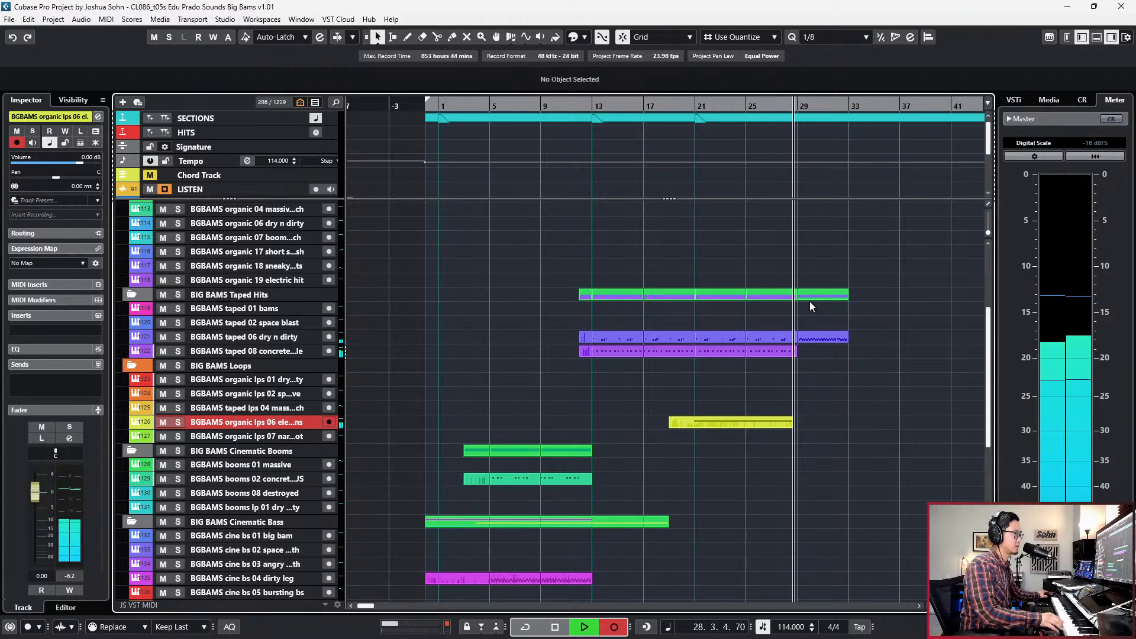
key(space)
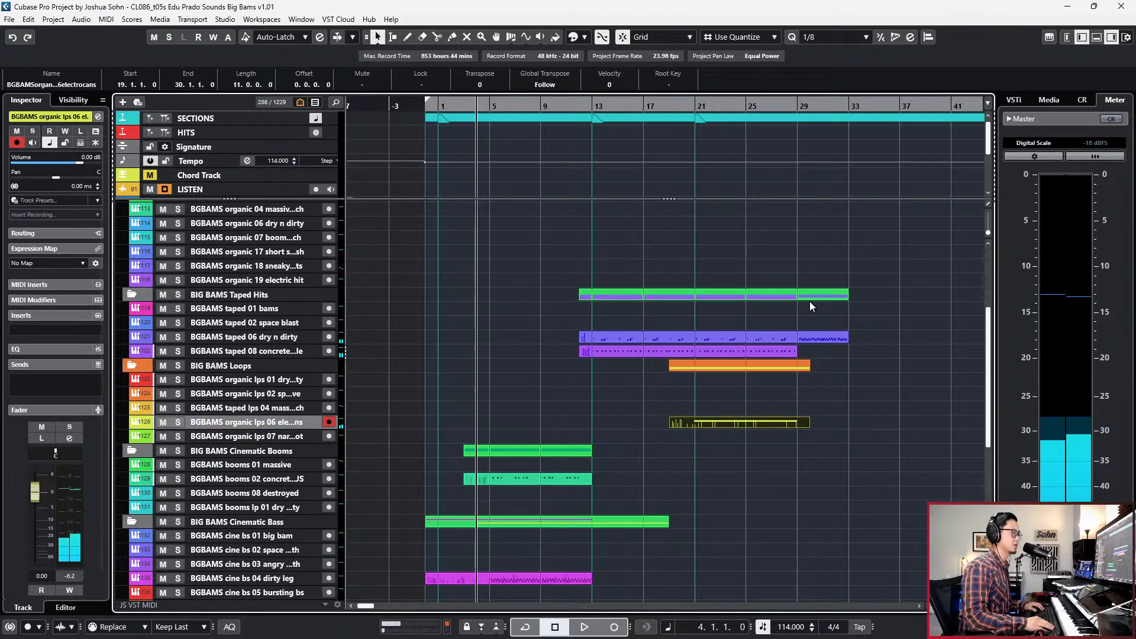
Duplicate the last four-bar cine bs 04 dirty leg part to bar 13 and open the copy in the editor.
scroll(743, 376, down, 8)
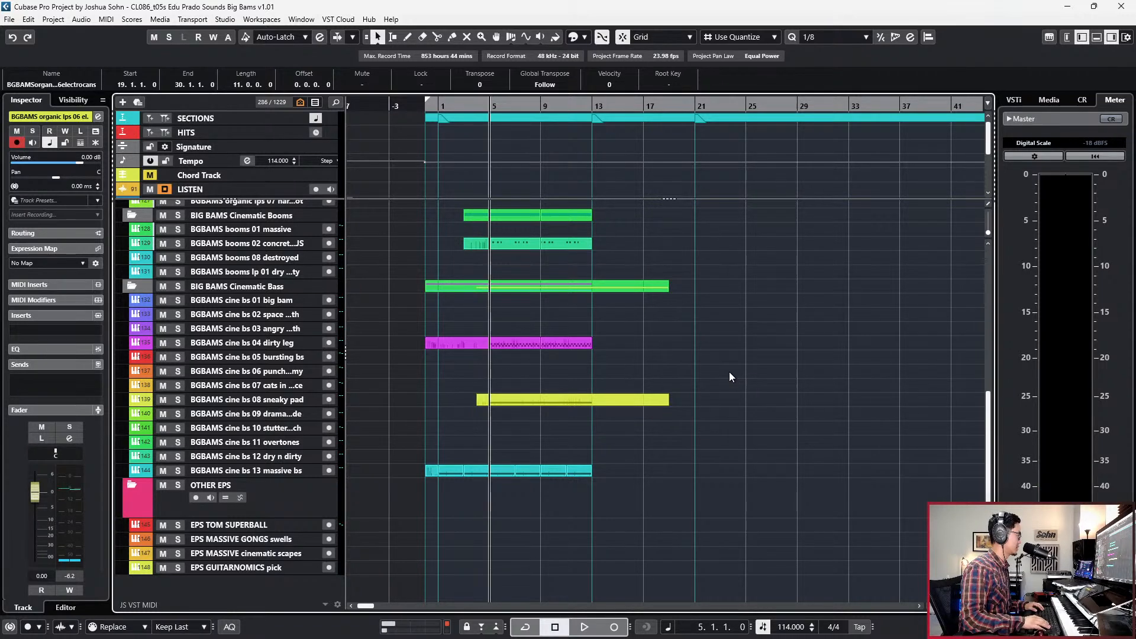
key(g)
scroll(655, 361, up, 5)
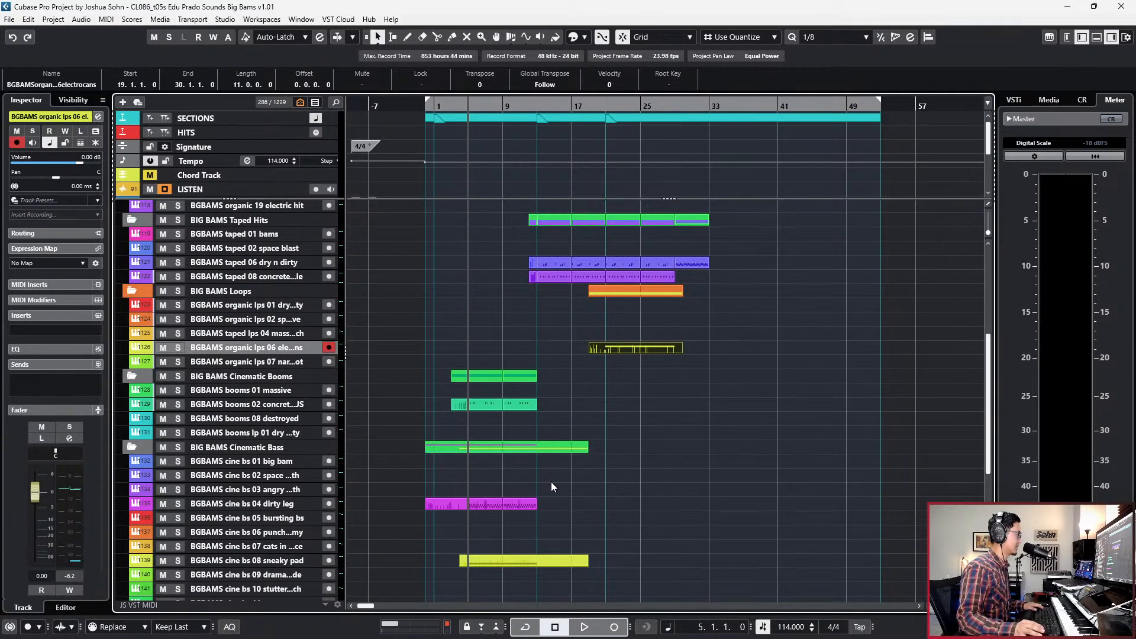
click(530, 505)
key(ctrl+d)
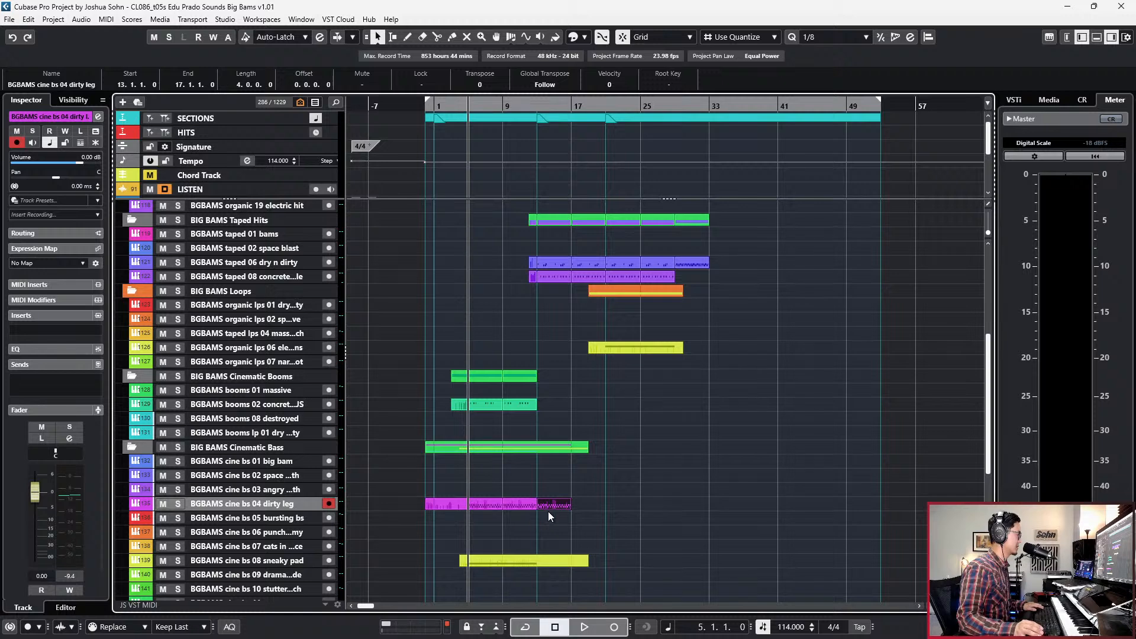
double_click(547, 506)
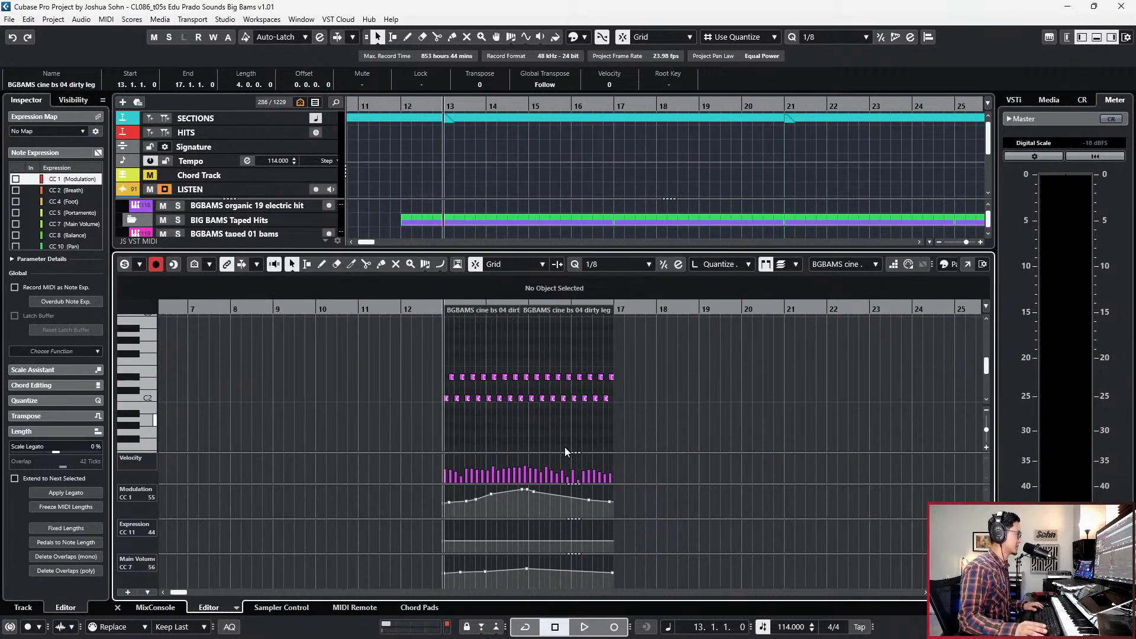
Delete the modulation curve points in the copied dirty leg part, set modulation to a constant 80, and play it back.
drag(466, 510, 676, 488)
key(Delete)
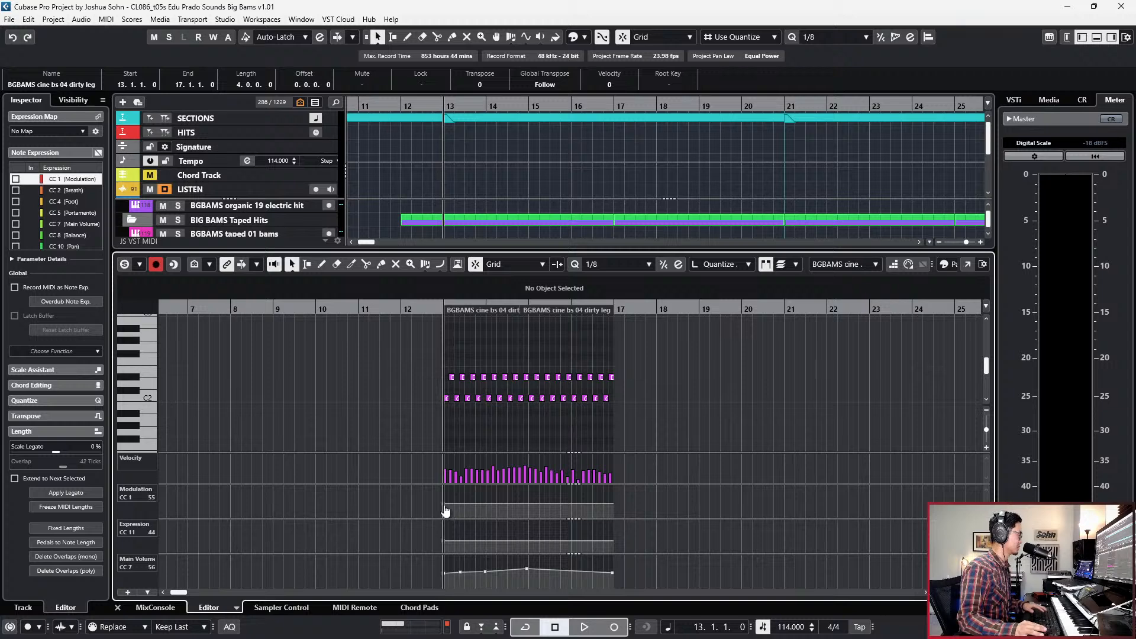
drag(442, 503, 443, 498)
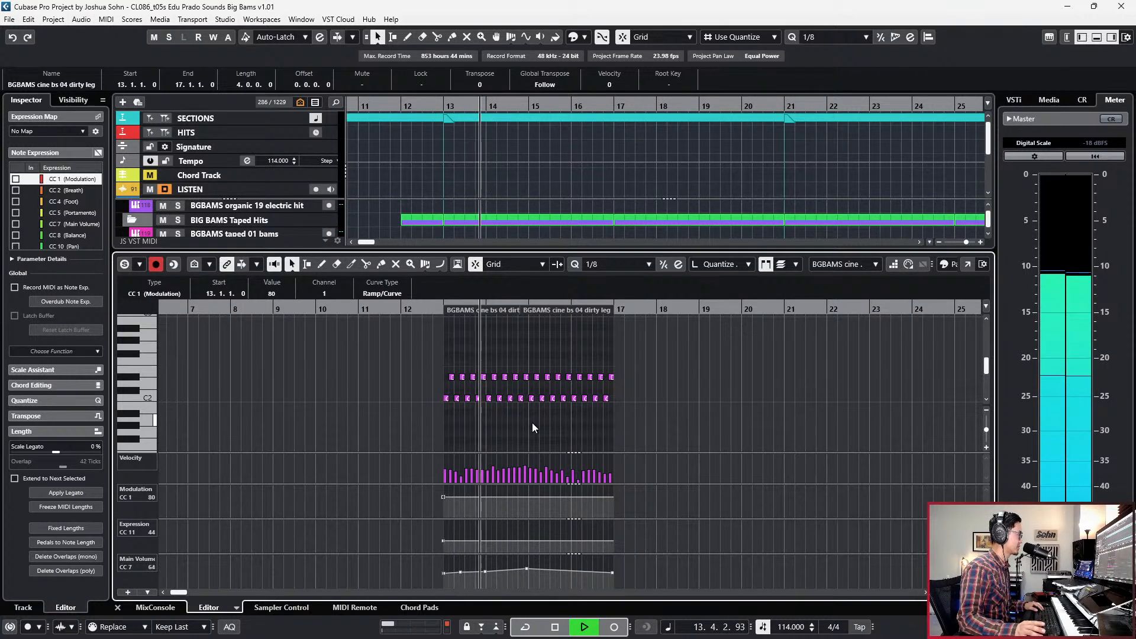
key(space)
Reduce the part to four opening eighth notes, C2, C2, D#2 and F2, and raise the F2's velocity.
scroll(531, 423, up, 2)
drag(372, 346, 395, 381)
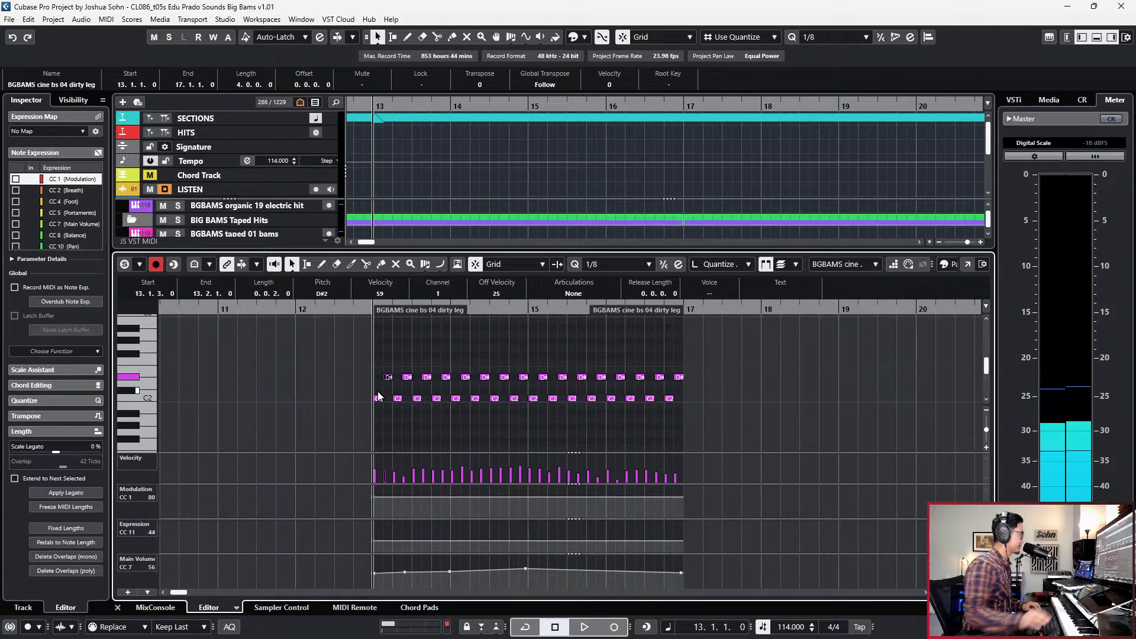
drag(396, 400, 719, 430)
key(Delete)
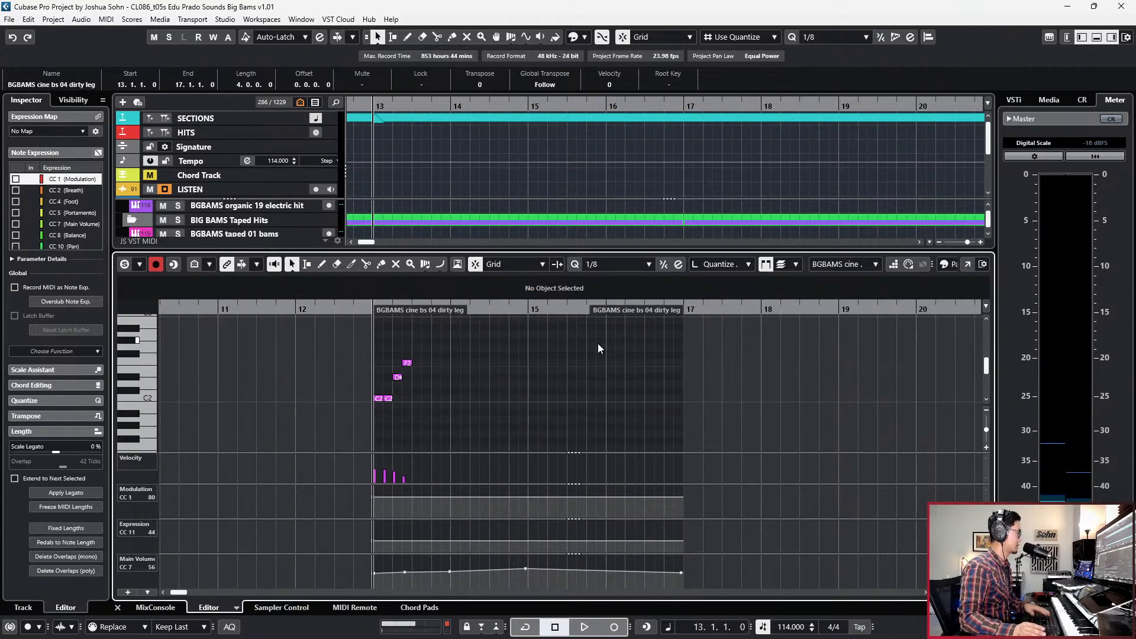
drag(395, 467, 402, 468)
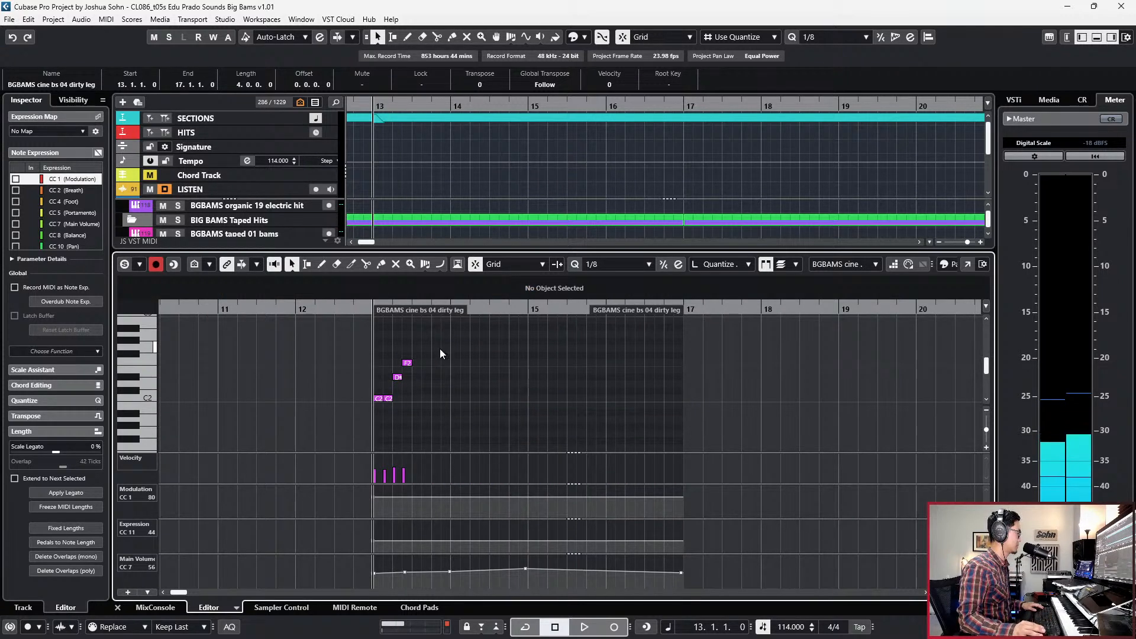
Repeat the four-note half-bar figure to the end of the part at bar 17 and close the editor.
drag(439, 349, 349, 427)
key(ctrl+d)
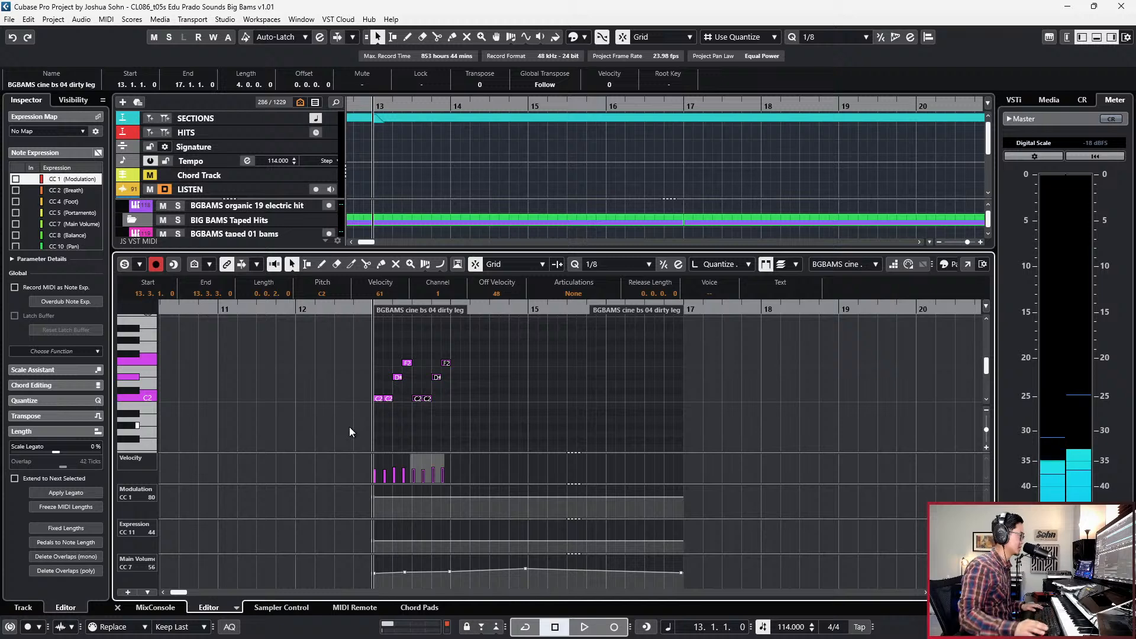
drag(336, 338, 490, 411)
key(ctrl+d)
key(ctrl+d)
key(ctrl+d)
key(ctrl+d)
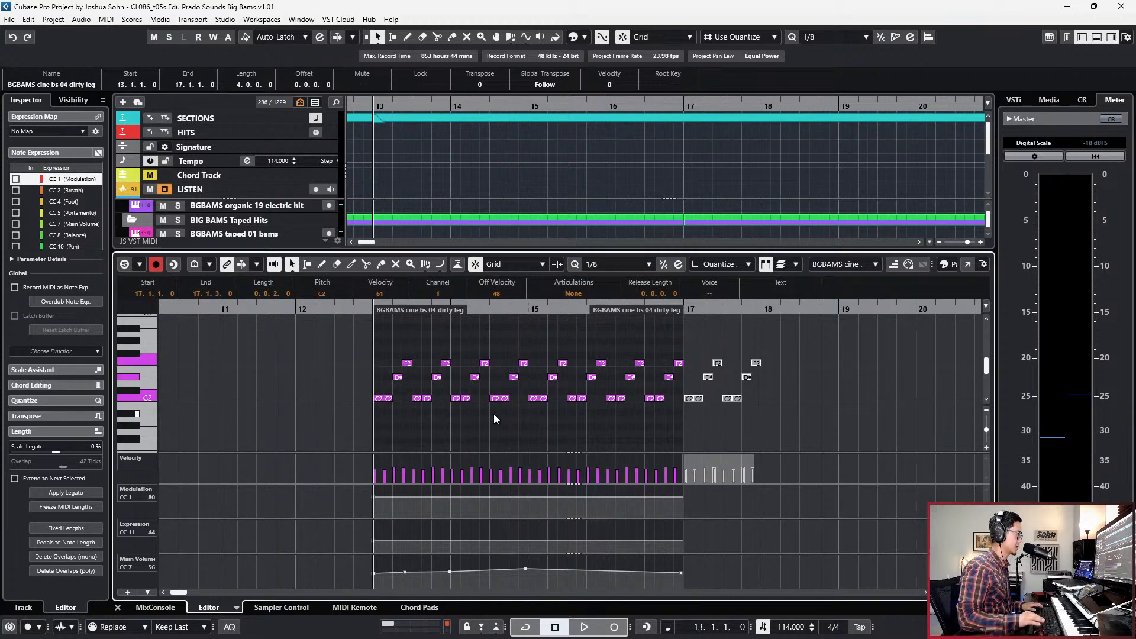
click(677, 355)
key(ctrl+e)
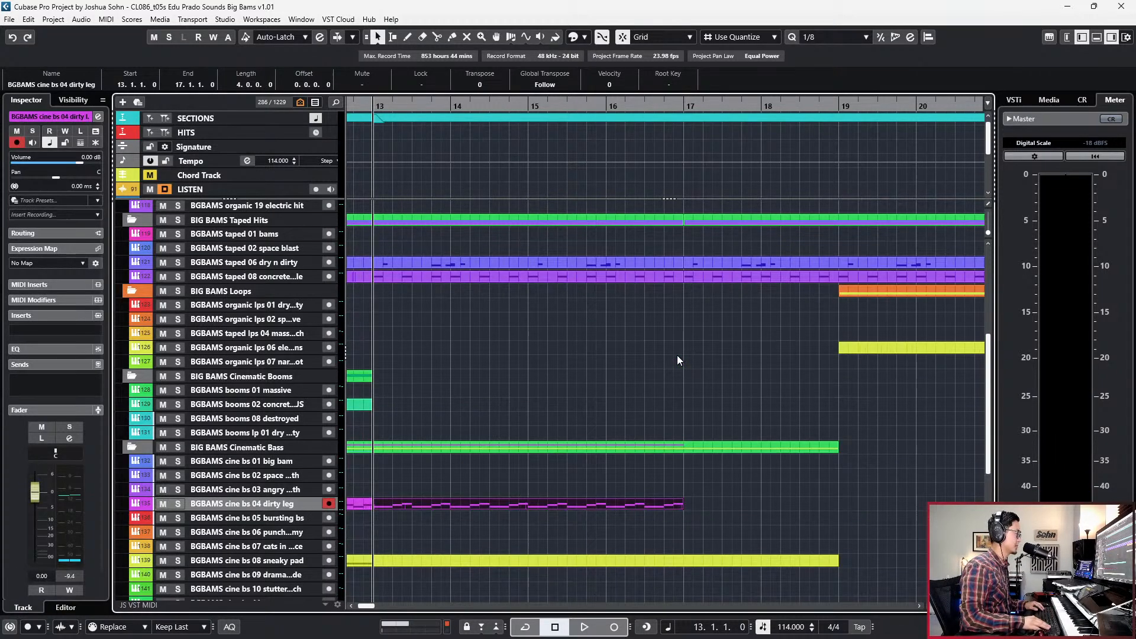
Duplicate the edited four-bar dirty leg part three times so the bass line runs to bar 29.
key(g)
key(g)
key(g)
key(g)
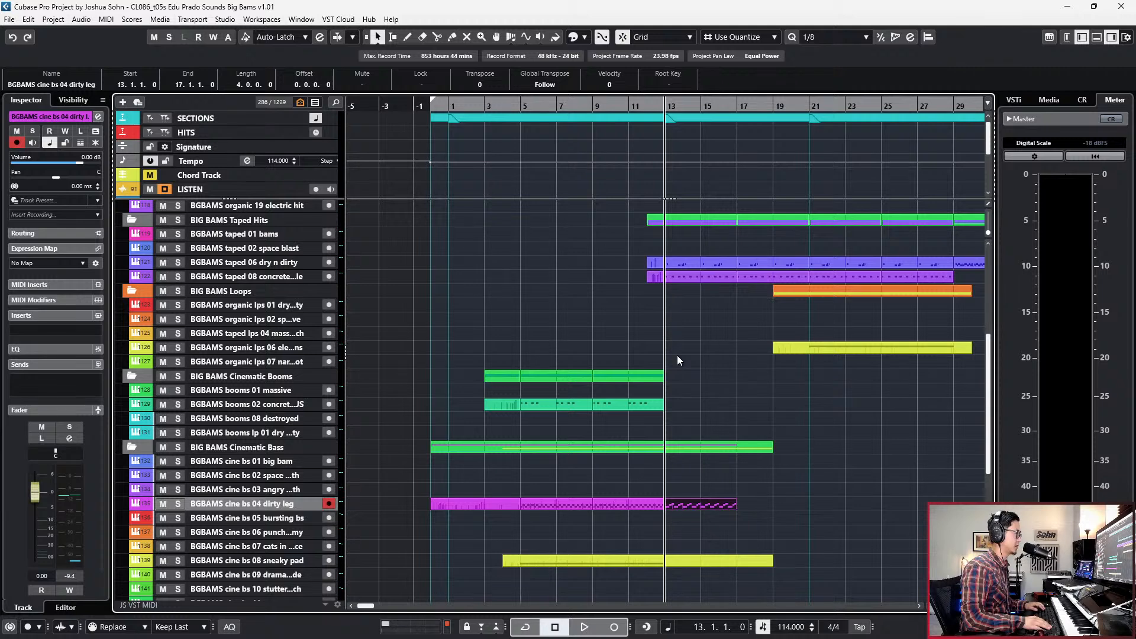
key(ctrl+d)
key(ctrl+d)
key(ctrl+d)
scroll(747, 406, left, 2)
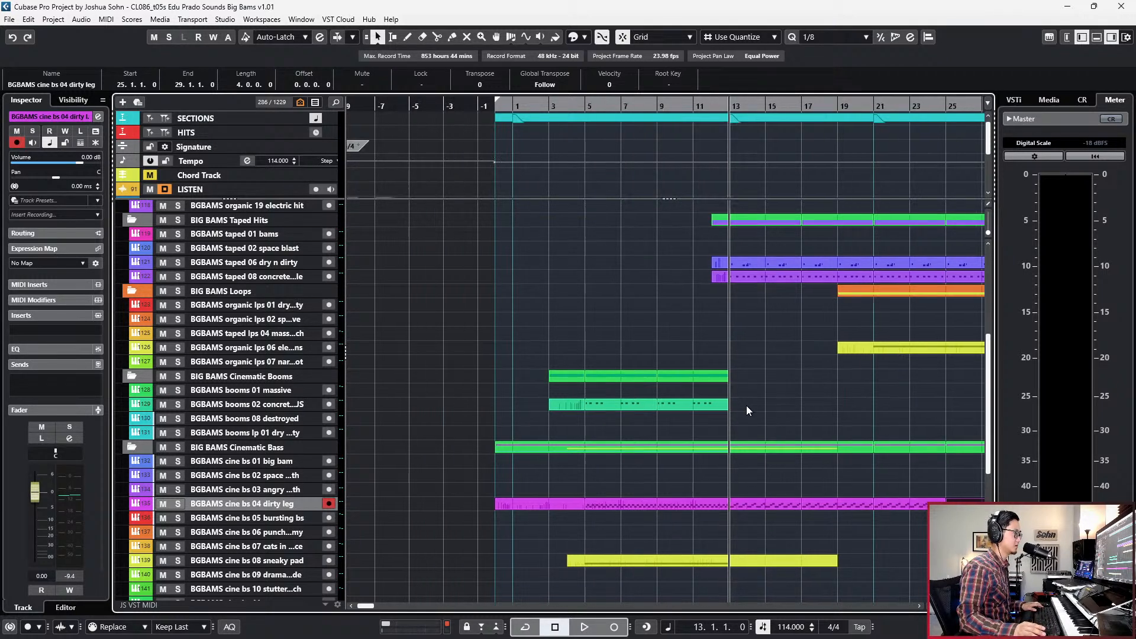
Mute the taped 06 dry n dirty part that runs from bar 29 to bar 33.
scroll(748, 385, right, 4)
click(929, 264)
key(shift+m)
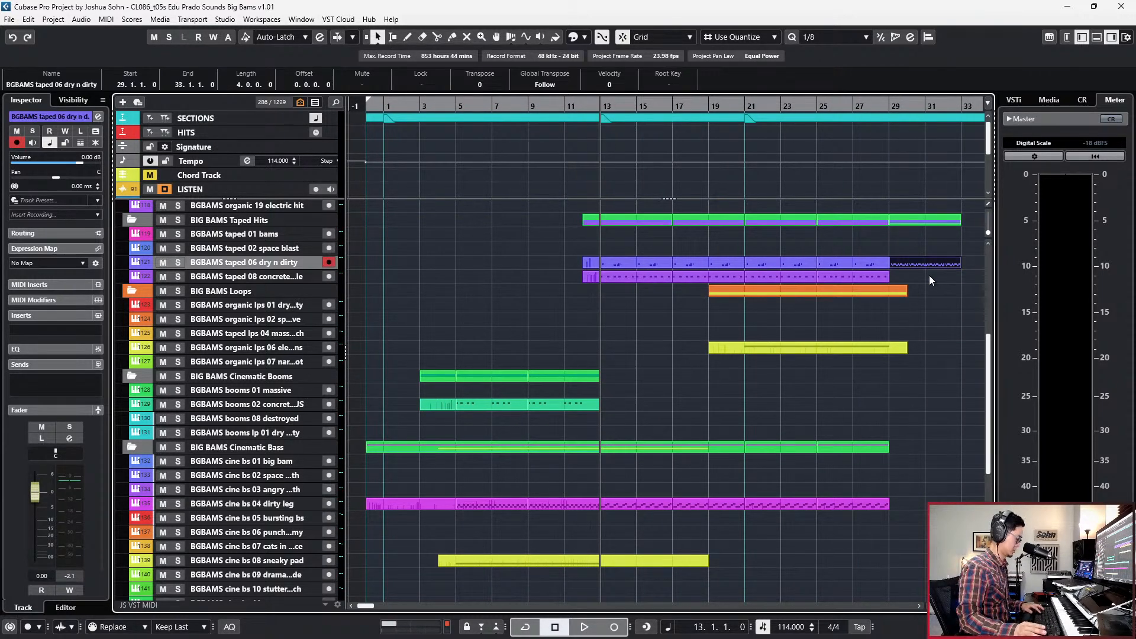
scroll(929, 275, up, 3)
scroll(834, 277, down, 3)
key(g)
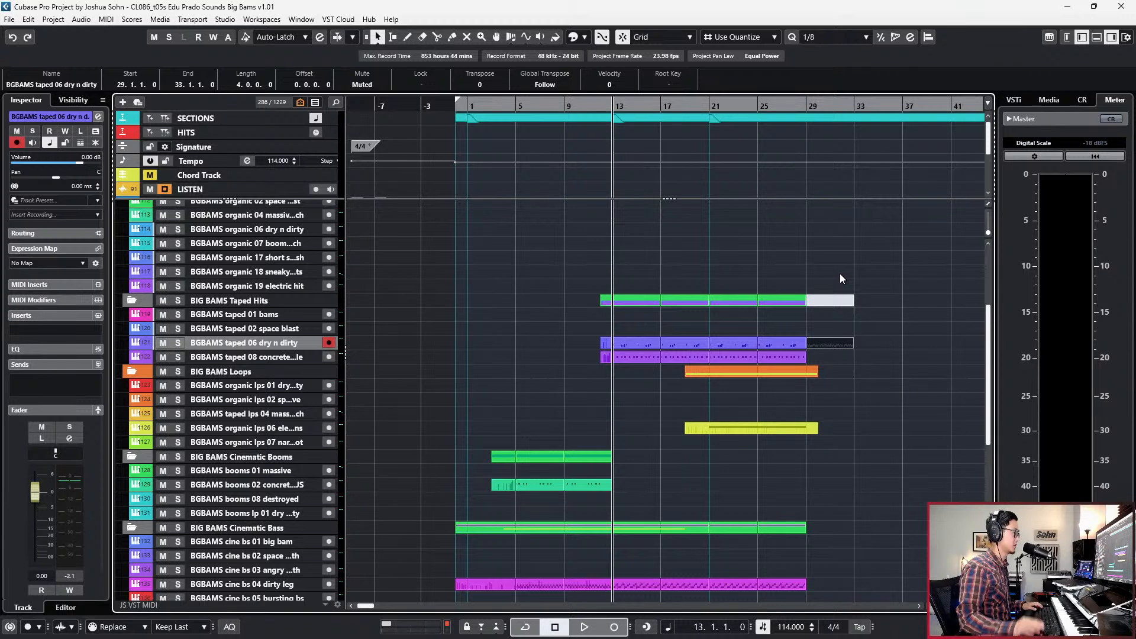
Play the arrangement from bar 5 through bar 28, reviewing the hits, loops and bass parts, and stop playback.
key(Home)
key(KP_Add)
key(KP_Add)
key(KP_Add)
key(KP_Add)
key(KP_Add)
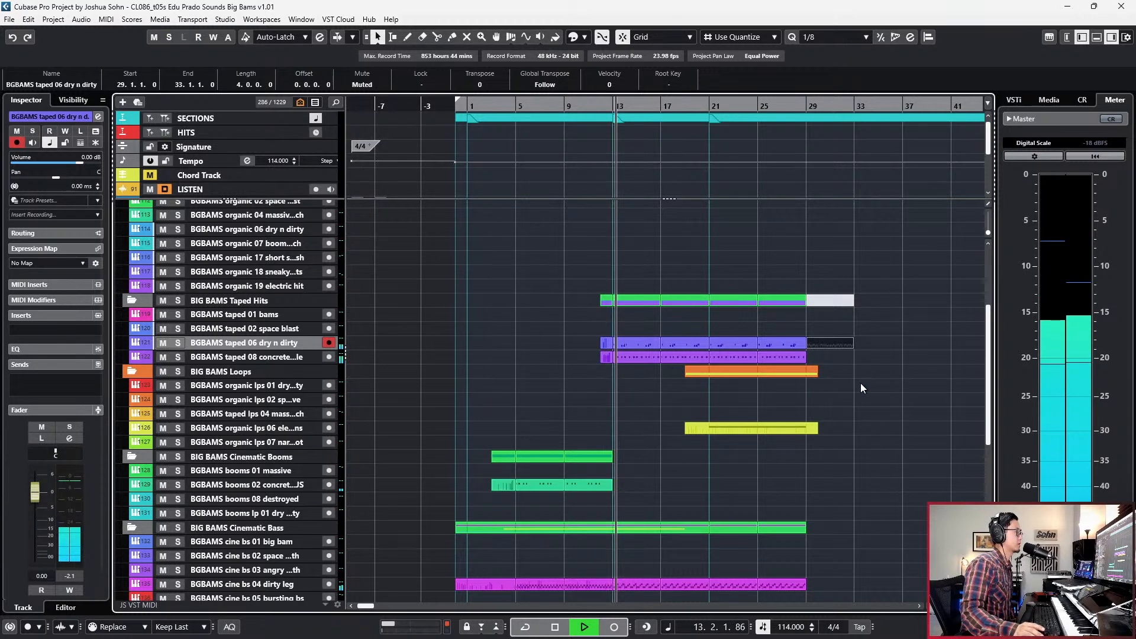
scroll(809, 417, up, 5)
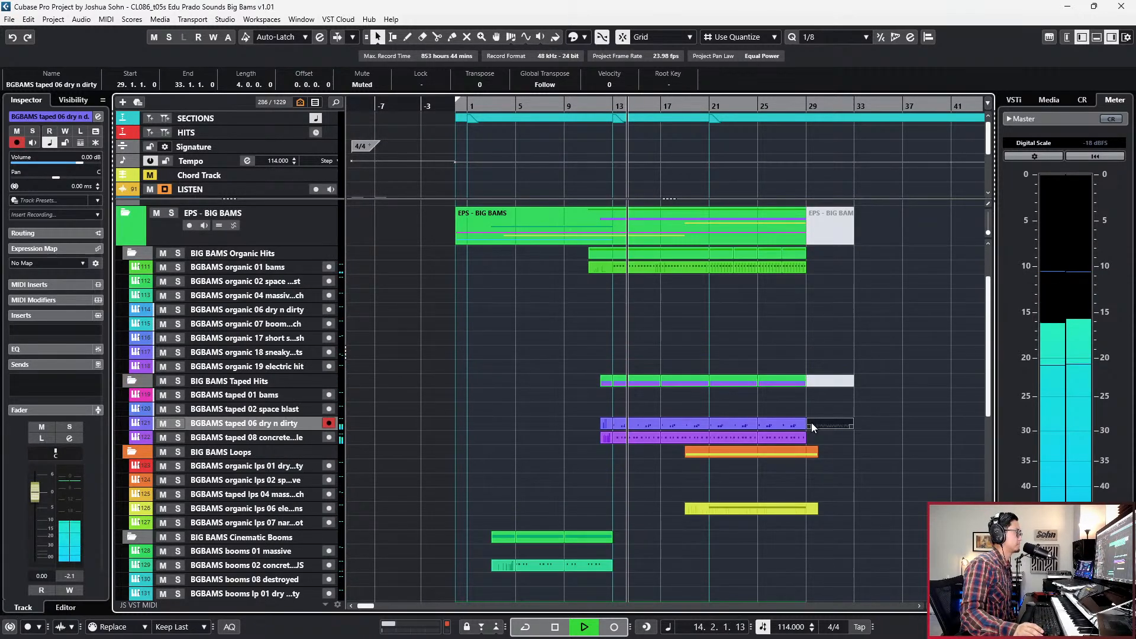
scroll(808, 424, down, 5)
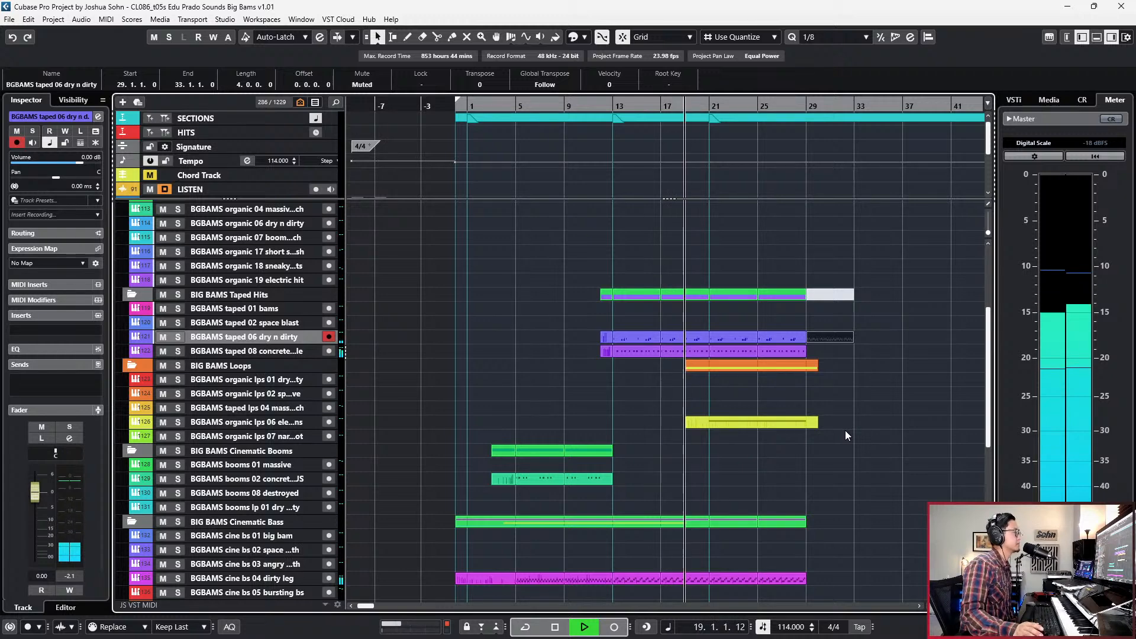
scroll(845, 431, up, 4)
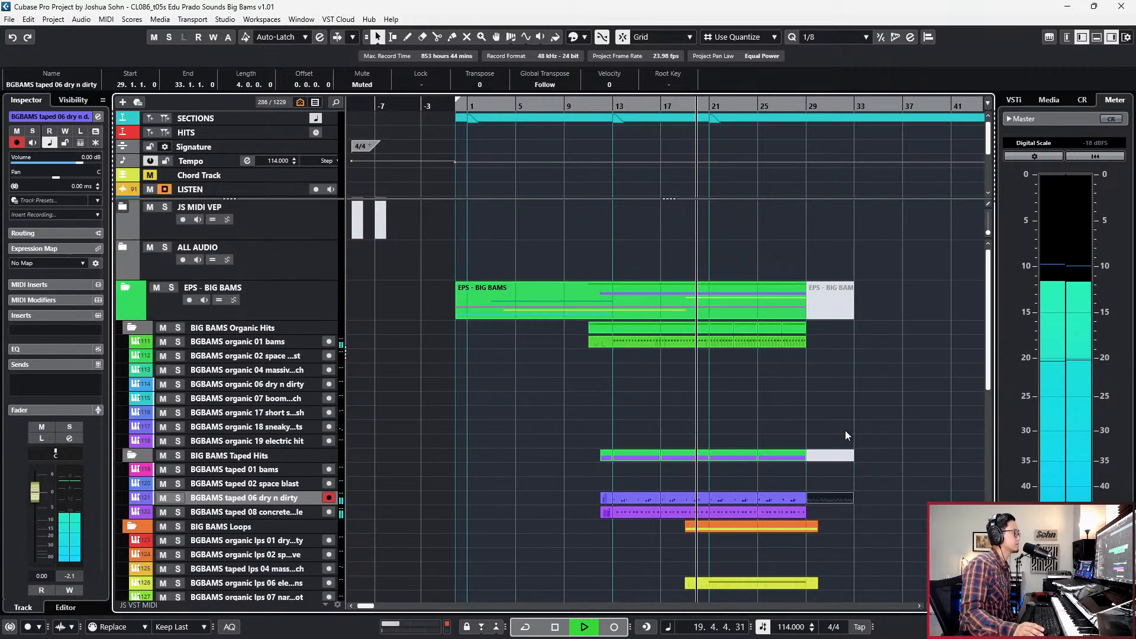
scroll(845, 431, down, 2)
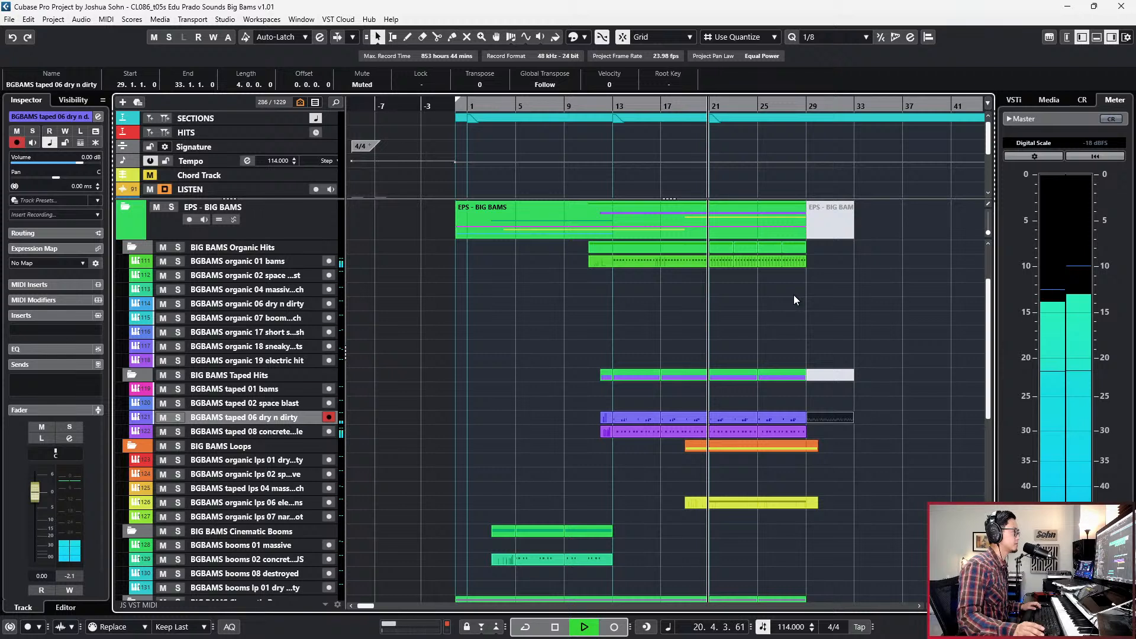
drag(719, 268, 822, 264)
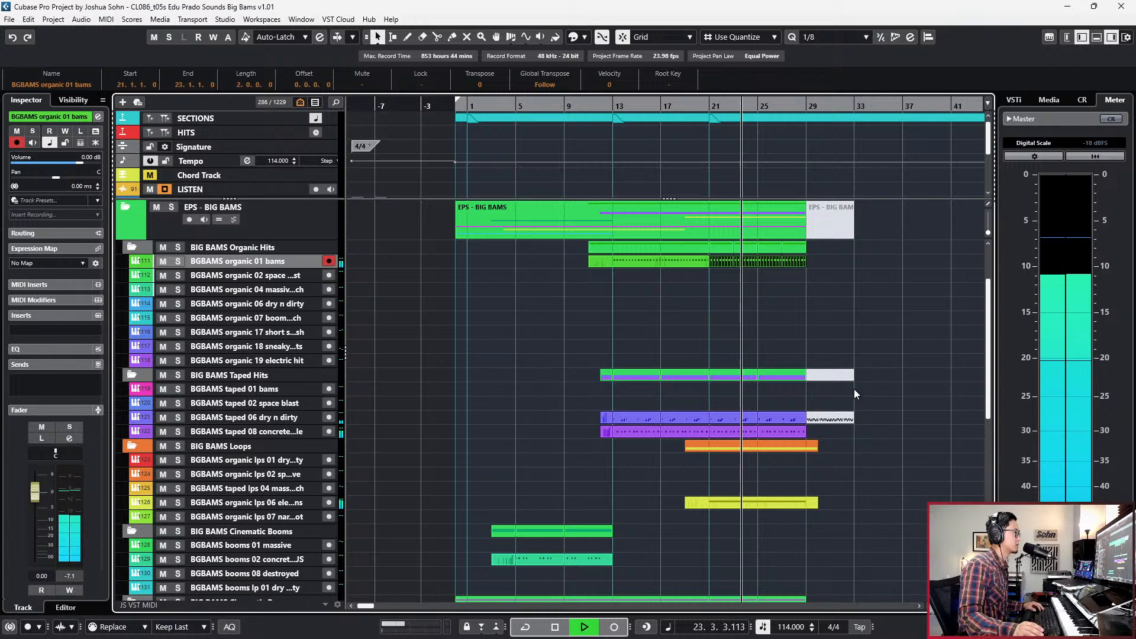
click(835, 466)
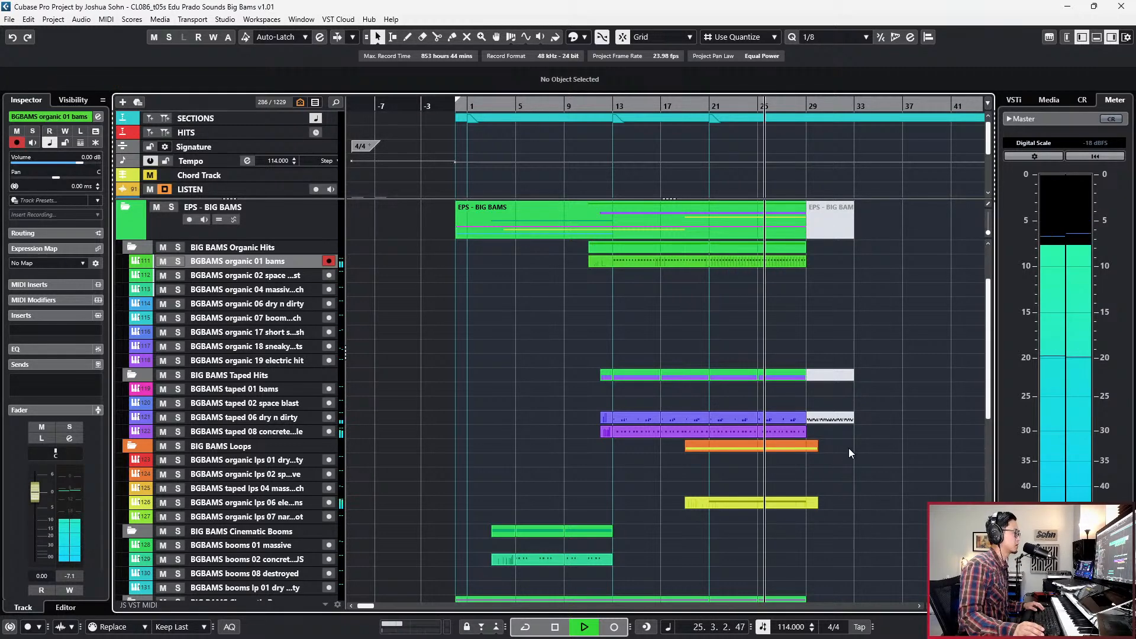
scroll(848, 449, down, 3)
scroll(849, 453, down, 3)
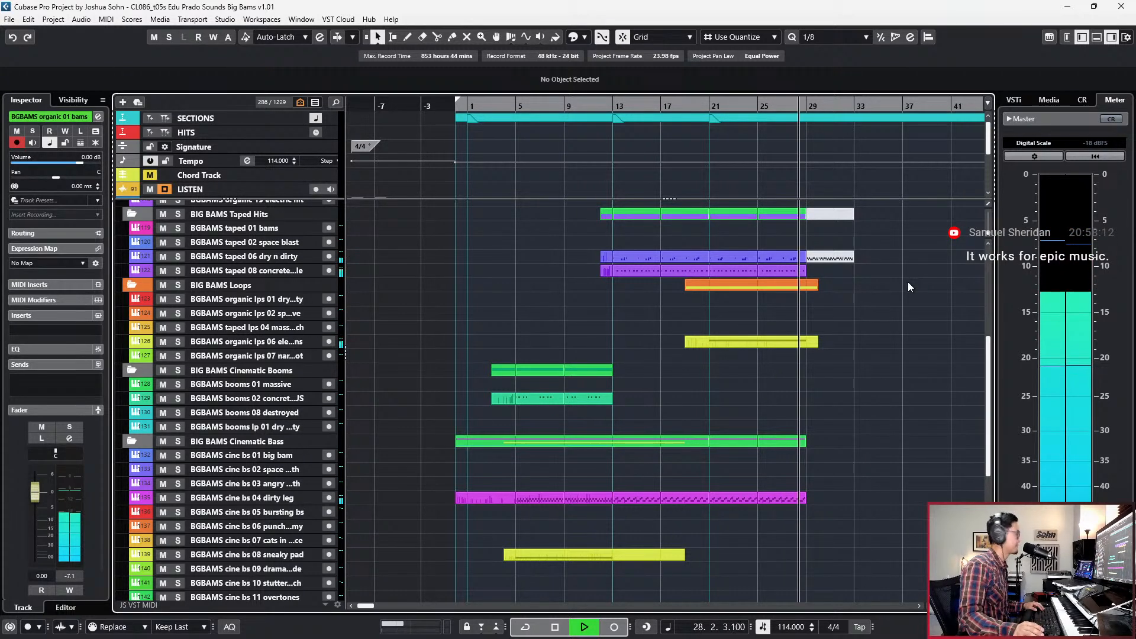
key(space)
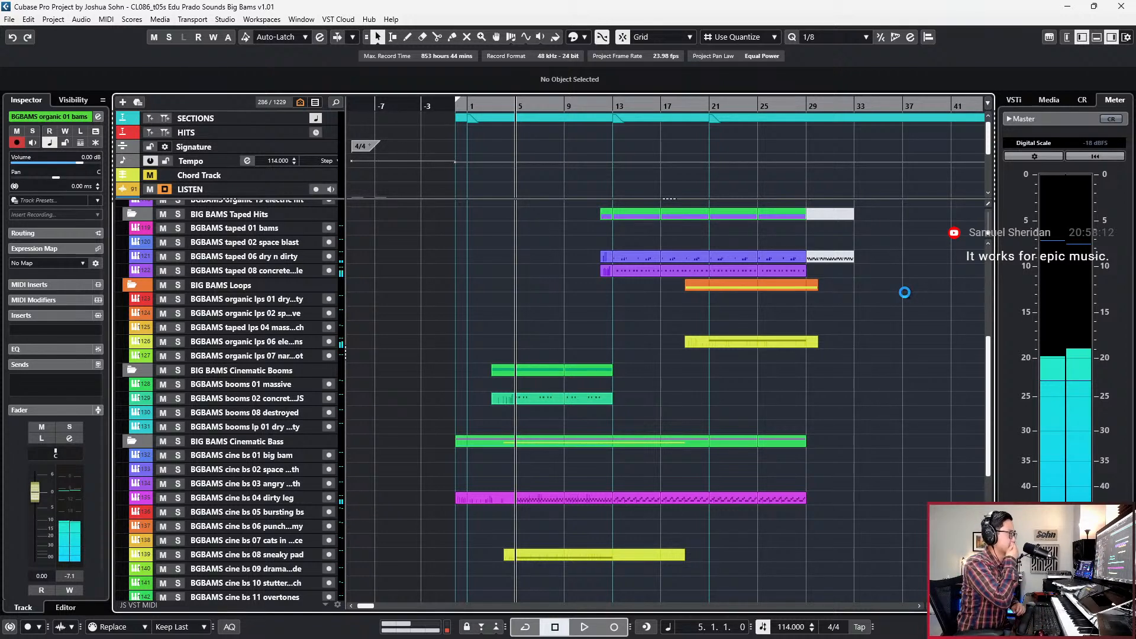
Move the playhead to the start of bar 13.
key(KP_Add)
key(KP_Add)
key(KP_Add)
key(KP_Add)
key(KP_Add)
key(KP_Add)
key(KP_Add)
key(KP_Add)
key(KP_Add)
key(KP_Add)
key(KP_Add)
key(KP_Add)
key(KP_Add)
key(KP_Add)
key(KP_Add)
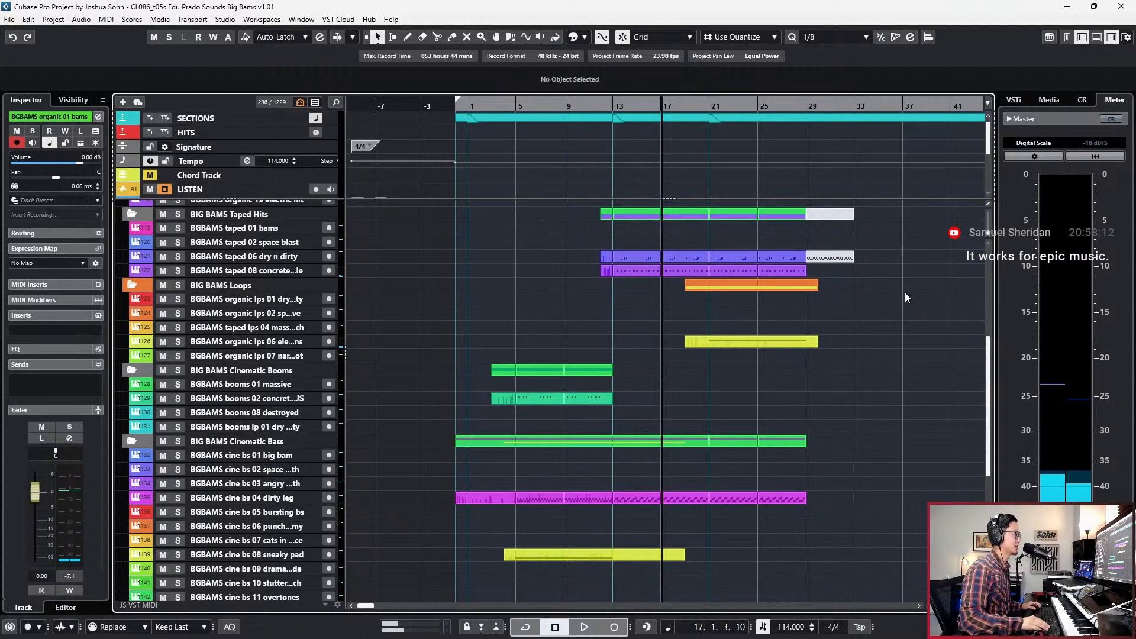
key(KP_Add)
key(KP_Subtract)
key(KP_Subtract)
key(KP_Subtract)
key(KP_Subtract)
key(KP_Subtract)
key(KP_Subtract)
key(KP_Subtract)
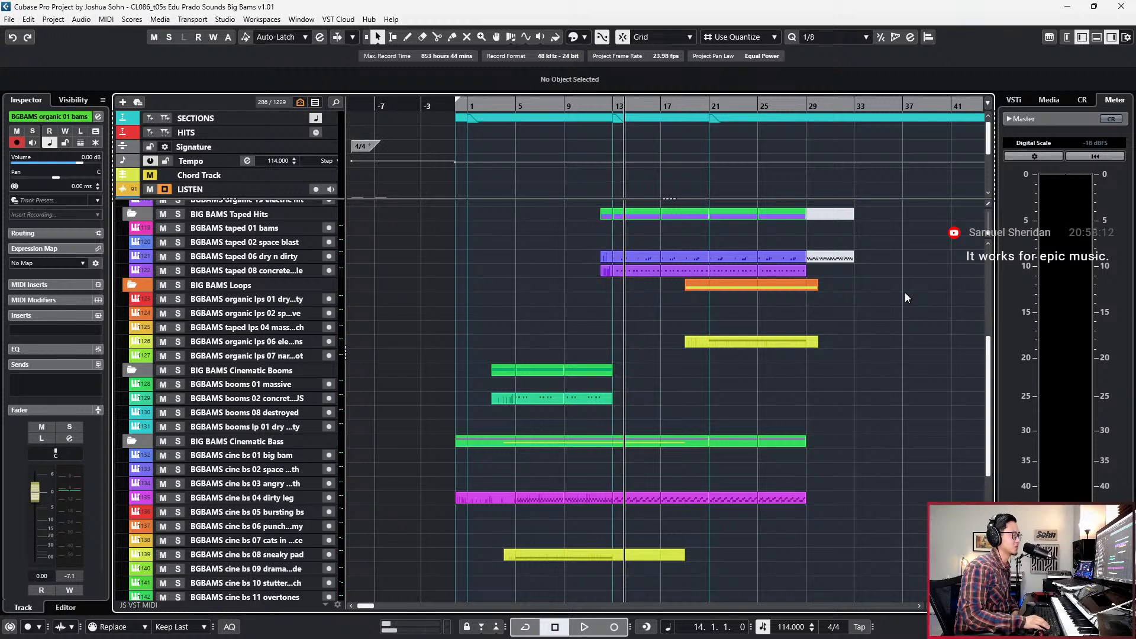
key(KP_Add)
key(KP_Add)
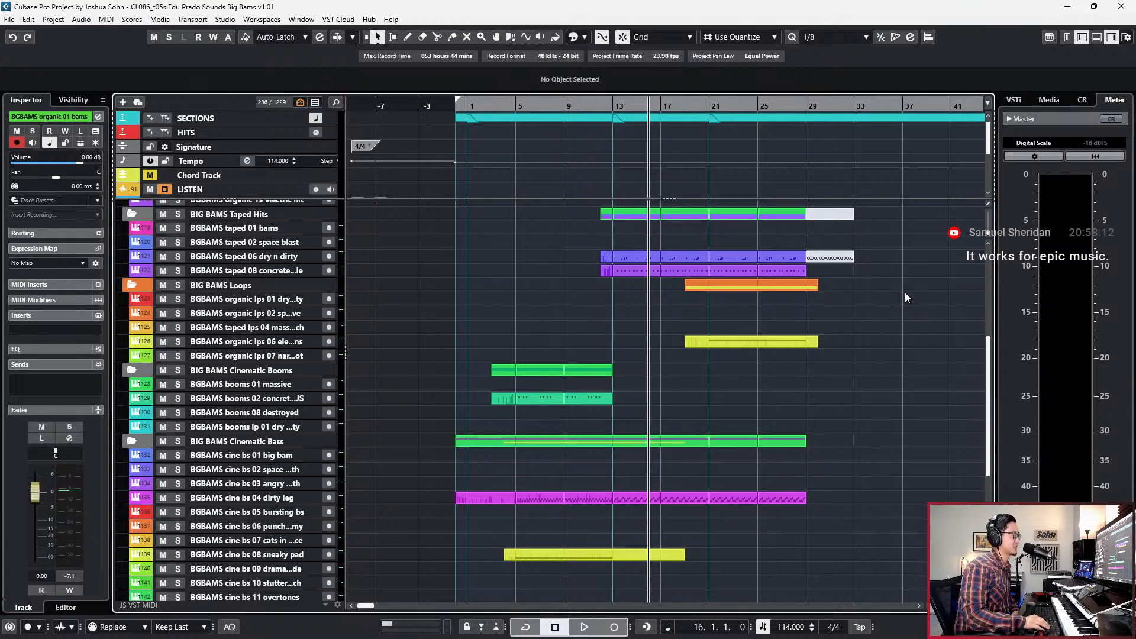
key(KP_Subtract)
key(KP_Subtract)
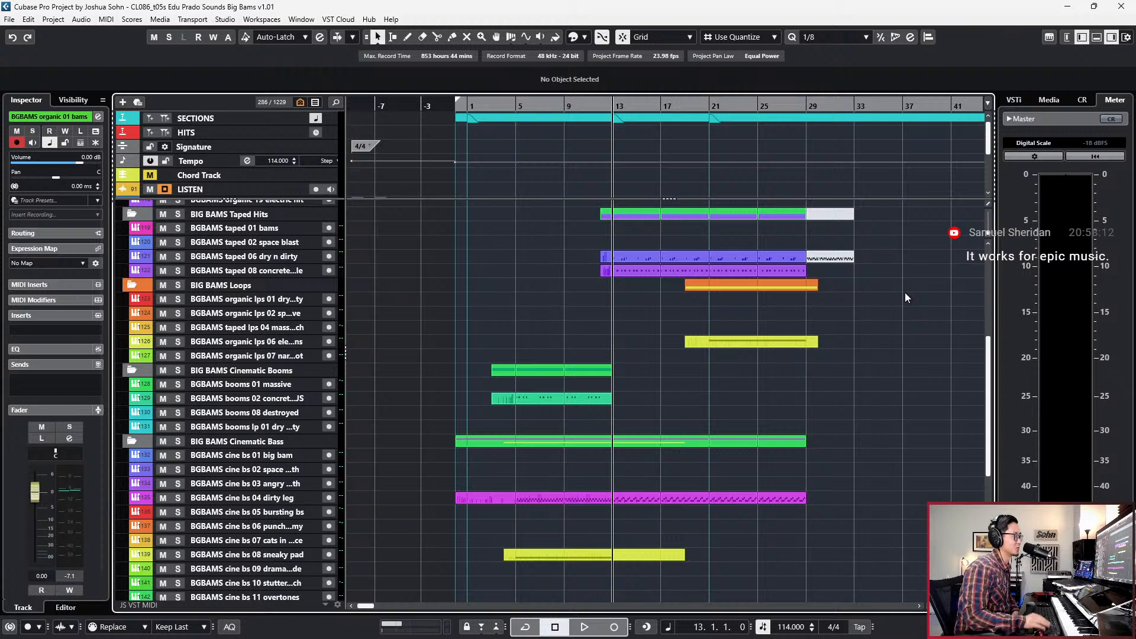
scroll(904, 292, up, 6)
scroll(907, 335, down, 6)
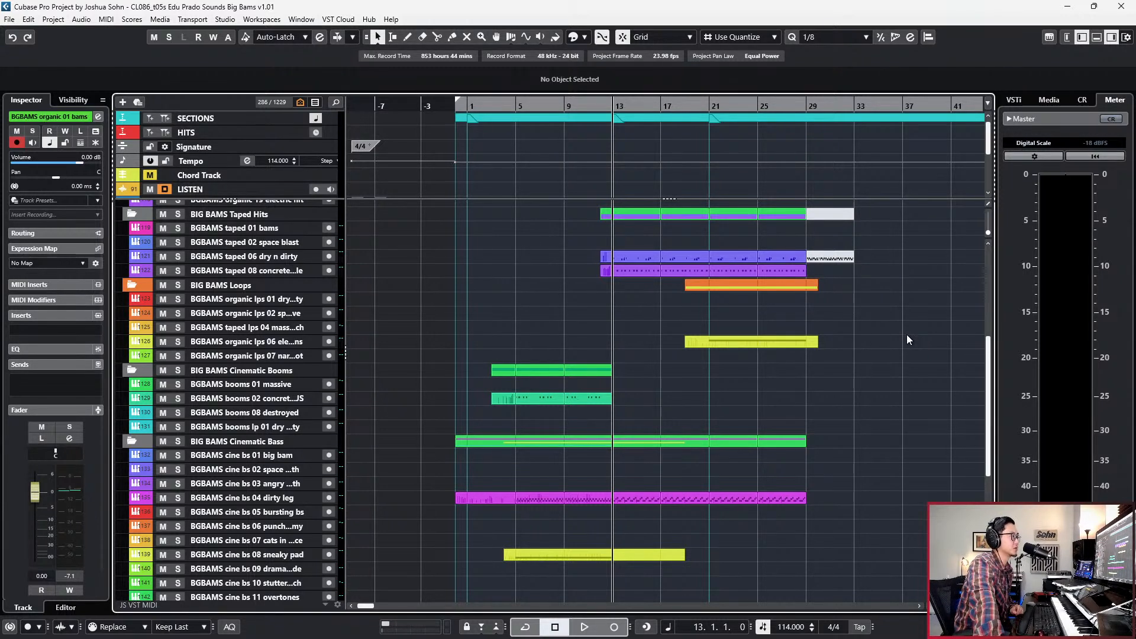
scroll(858, 509, up, 5)
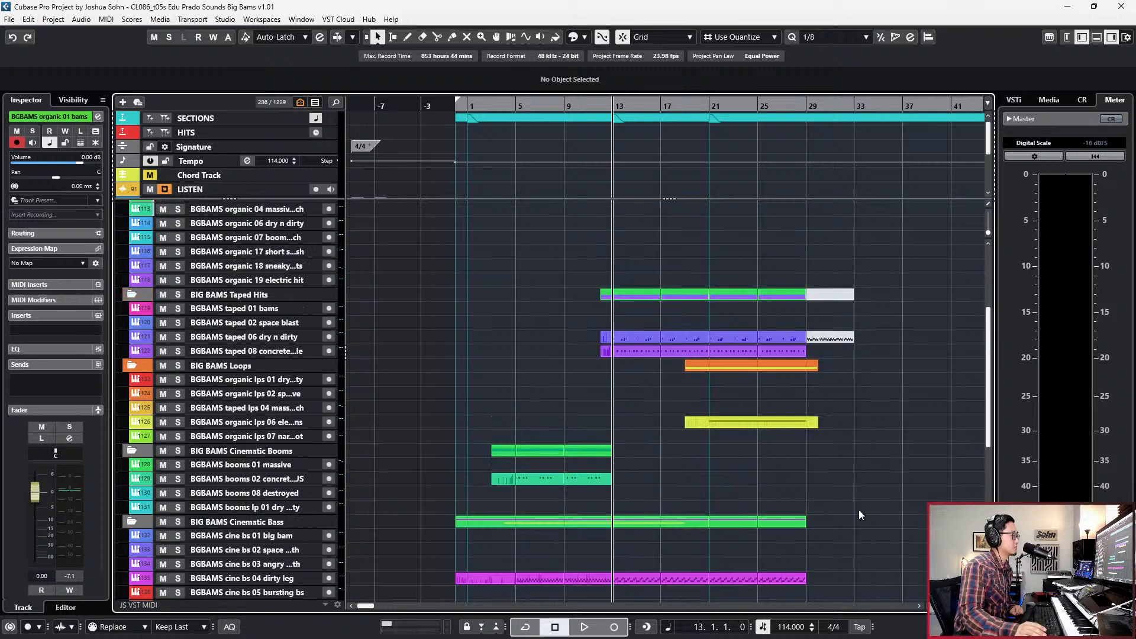
scroll(868, 477, down, 2)
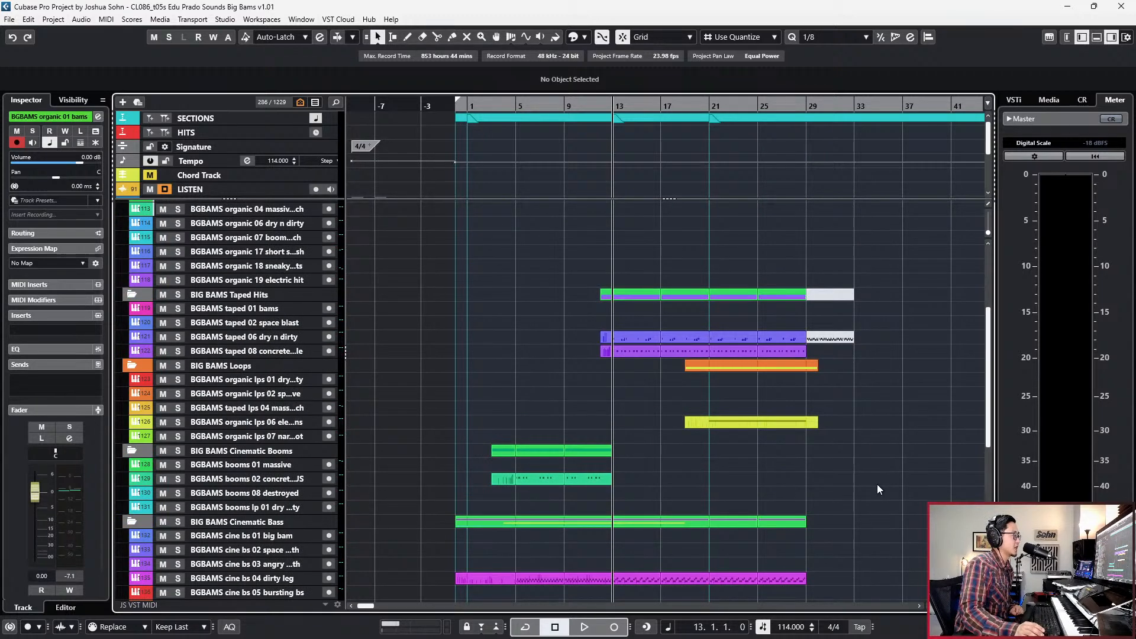
scroll(876, 484, down, 2)
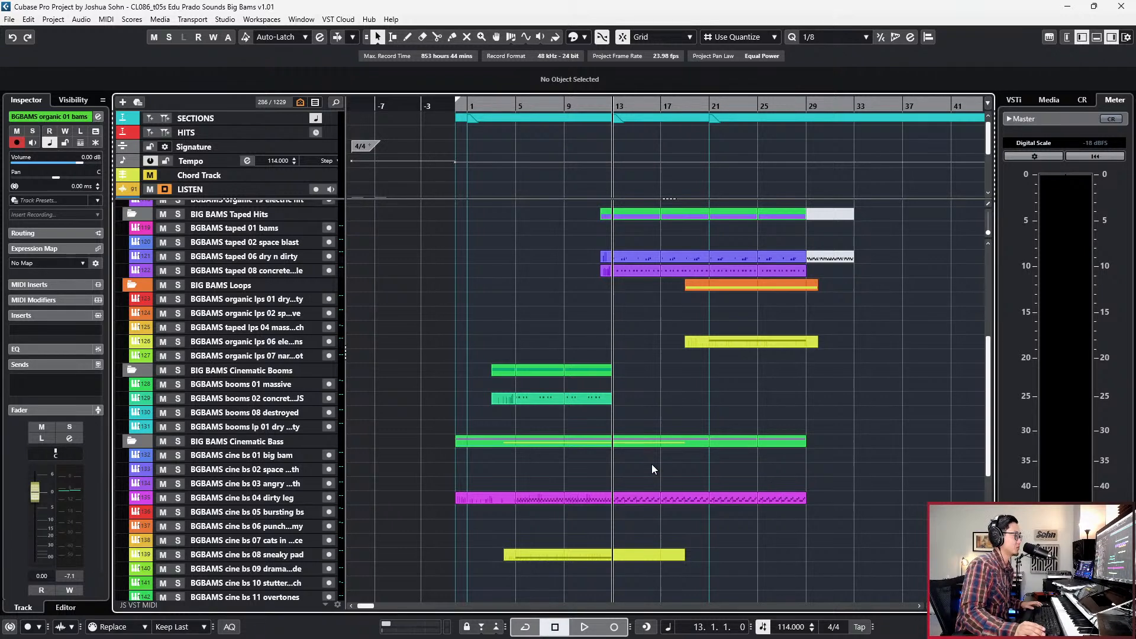
Solo the cine bs 04 dirty leg track and audition its part from bar 9 to bar 13 twice.
scroll(651, 464, up, 3)
click(564, 501)
key(s)
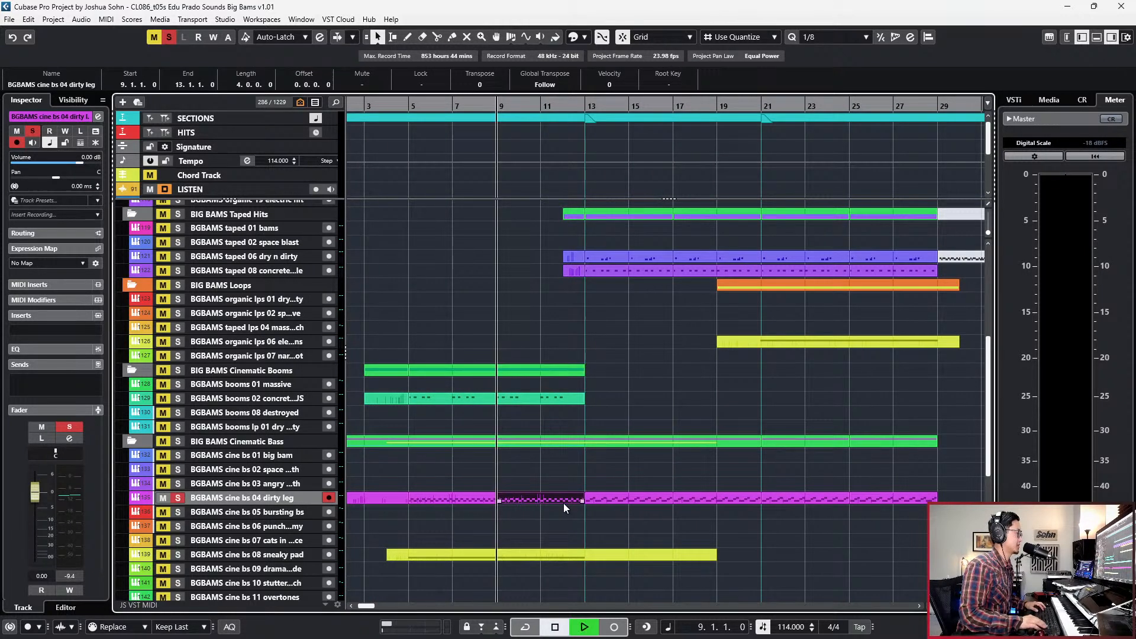
key(alt+space)
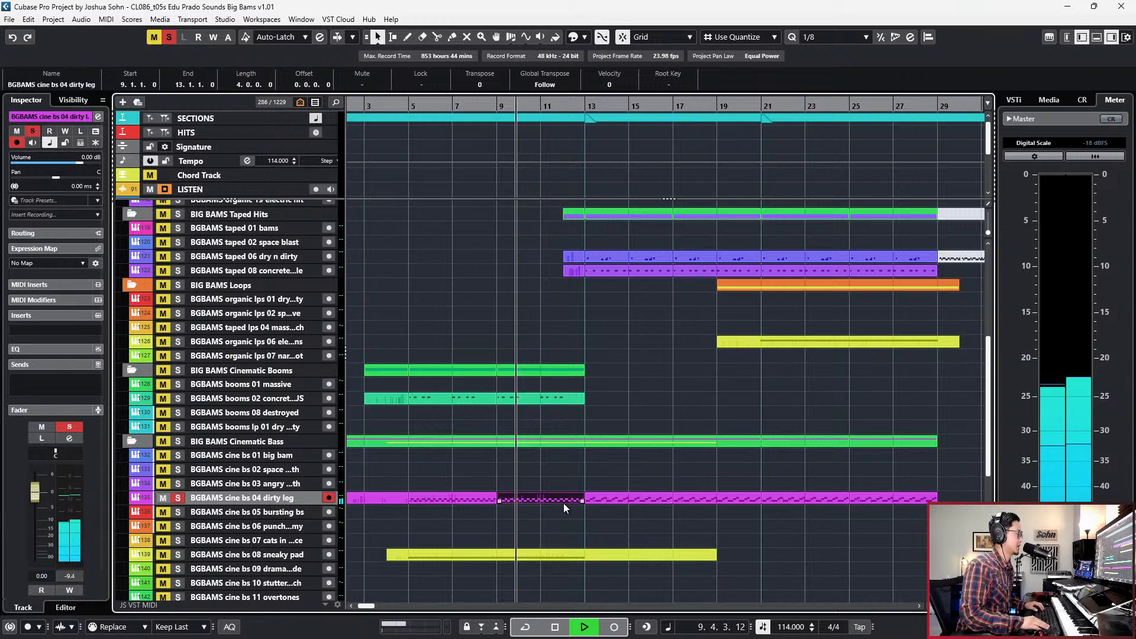
key(space)
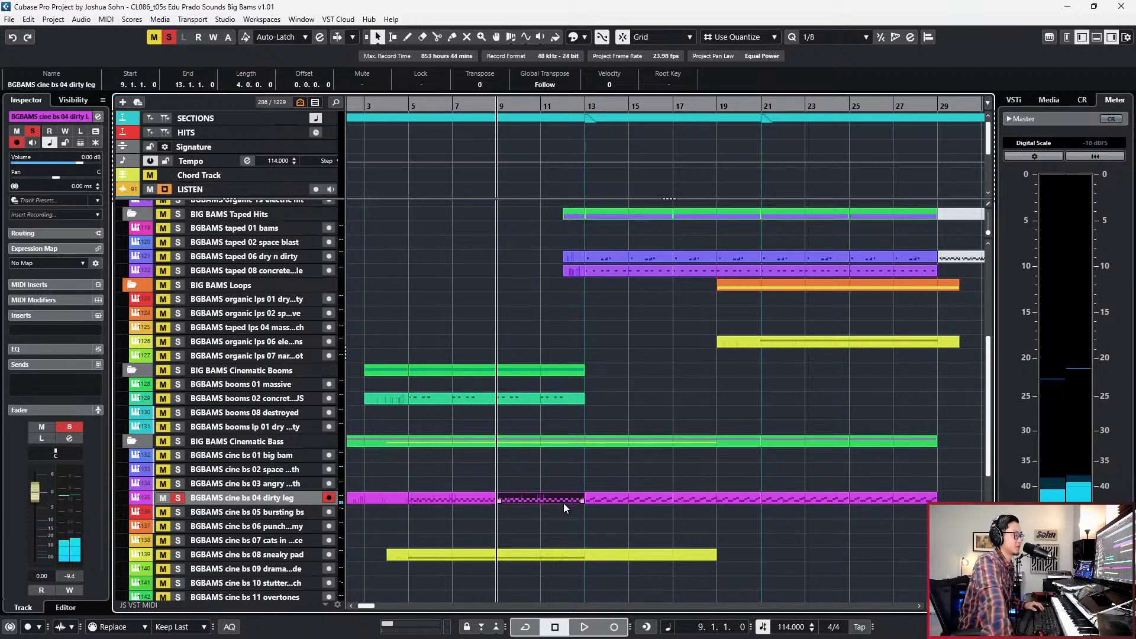
key(alt+space)
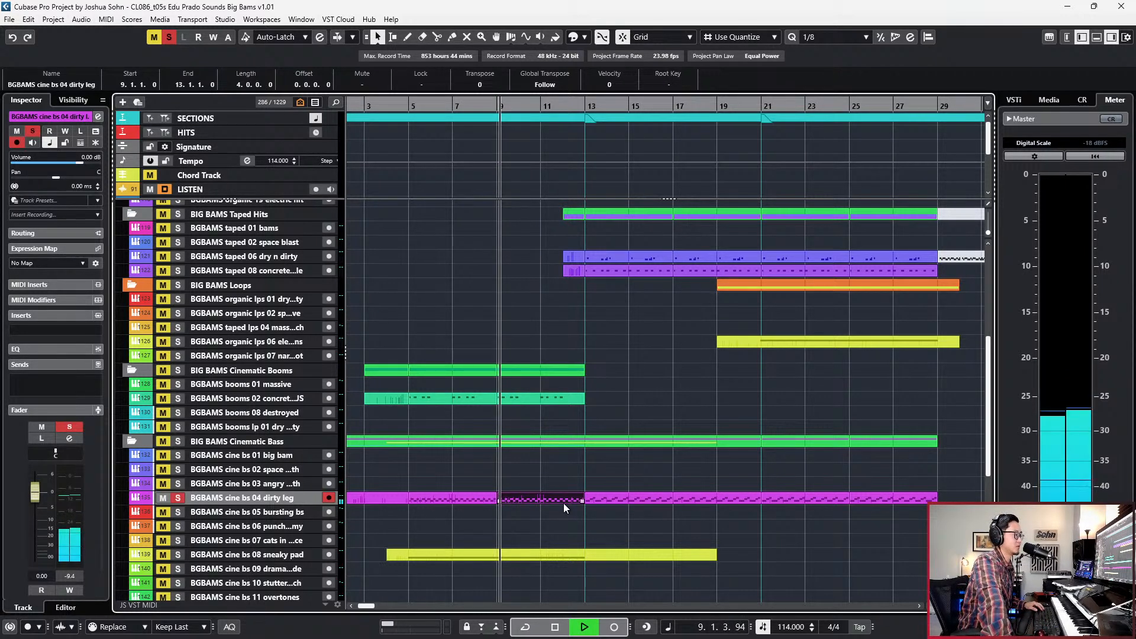
key(space)
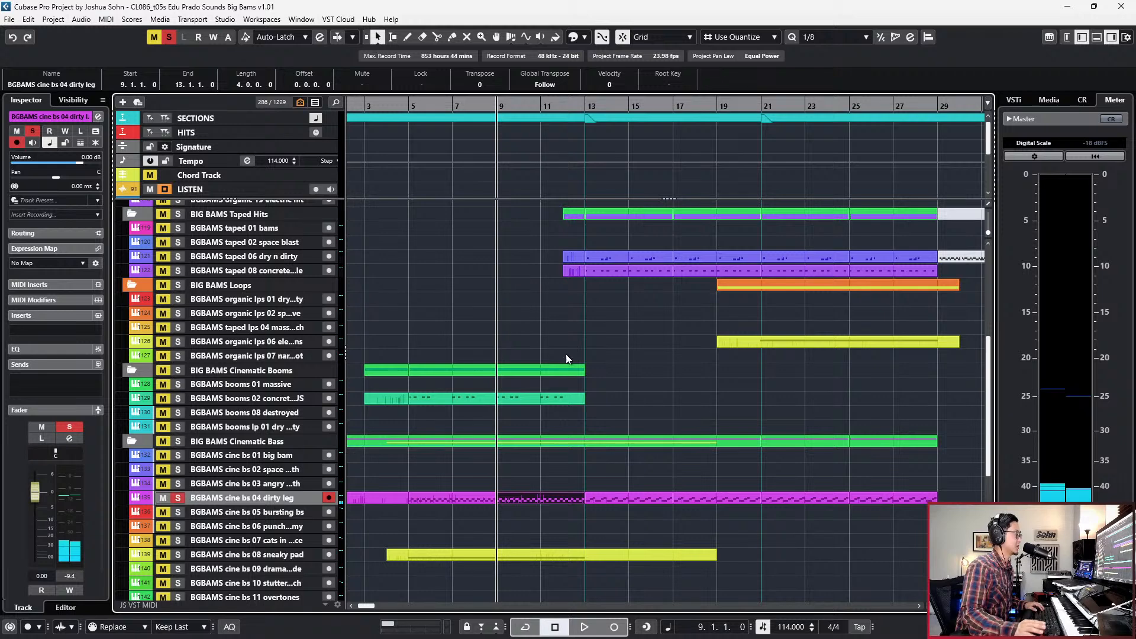
Solo the Cinematic Booms track booms 02, audition it briefly from bar 9, and clear the solo.
drag(555, 412, 592, 395)
key(s)
key(space)
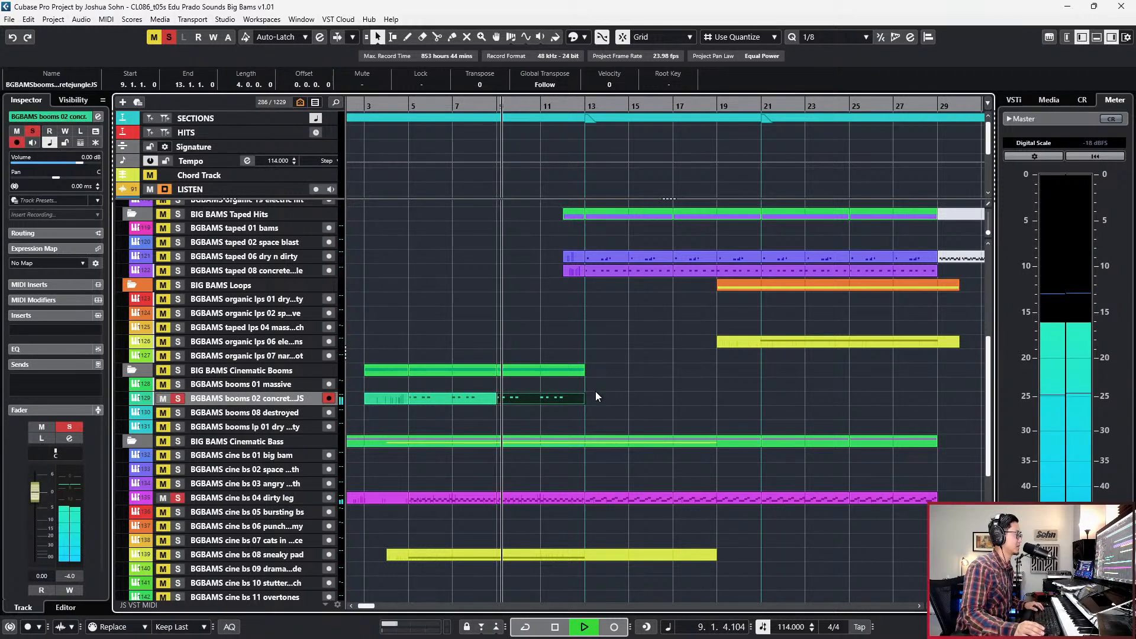
key(space)
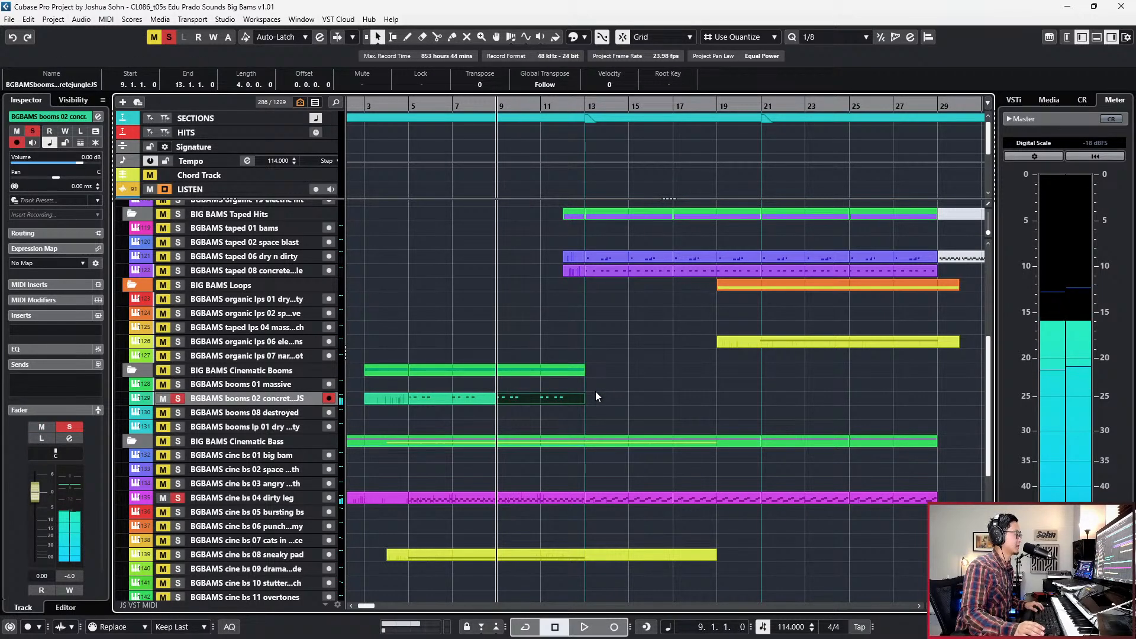
key(s)
scroll(595, 391, up, 3)
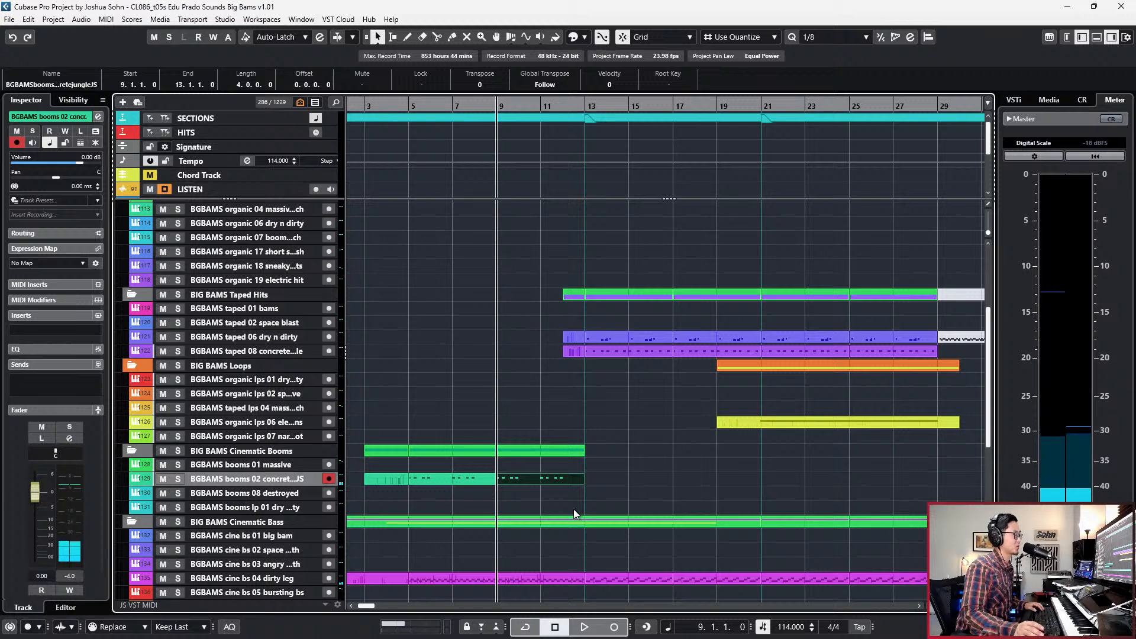
Solo the cine bs 08 sneaky pad track, audition its part from bar 9, and clear the solo.
scroll(573, 509, down, 6)
click(570, 478)
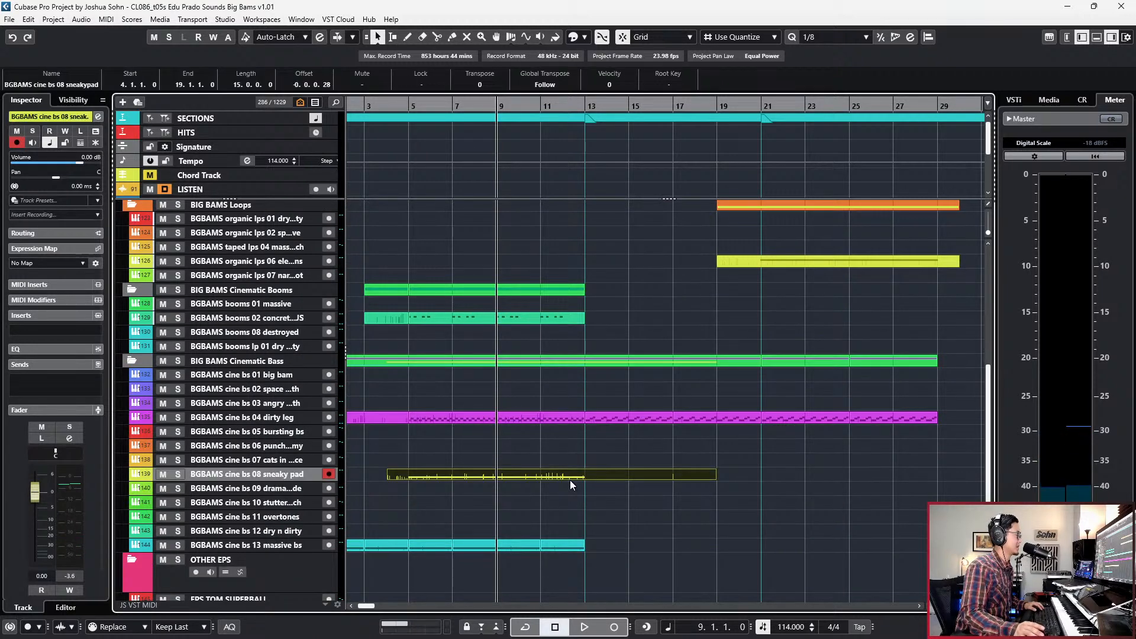
key(s)
key(space)
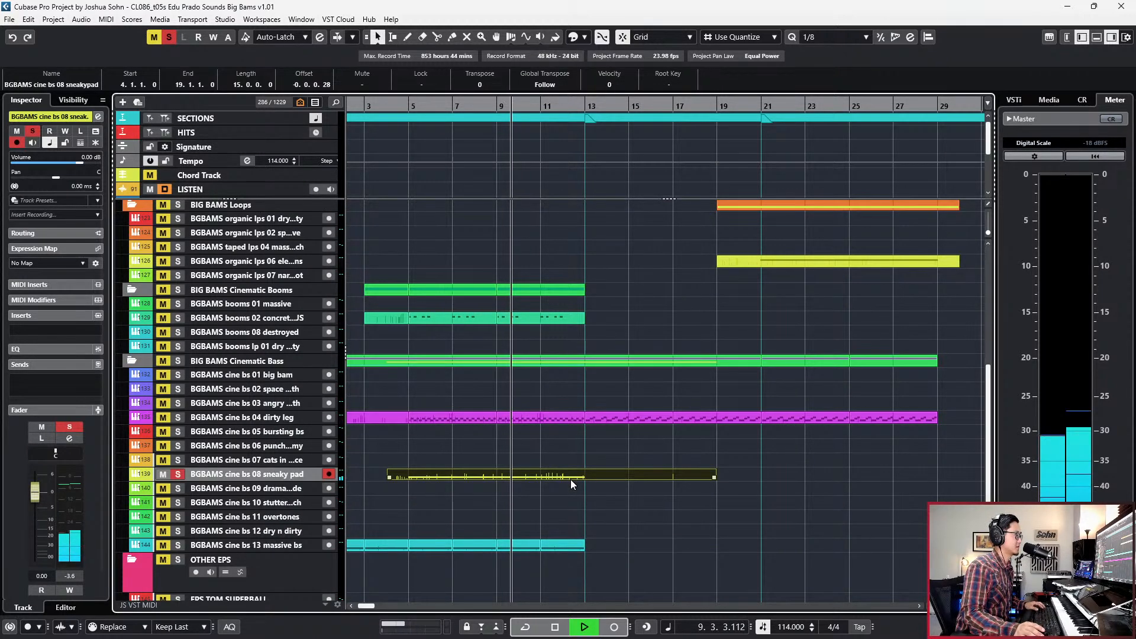
key(space)
key(s)
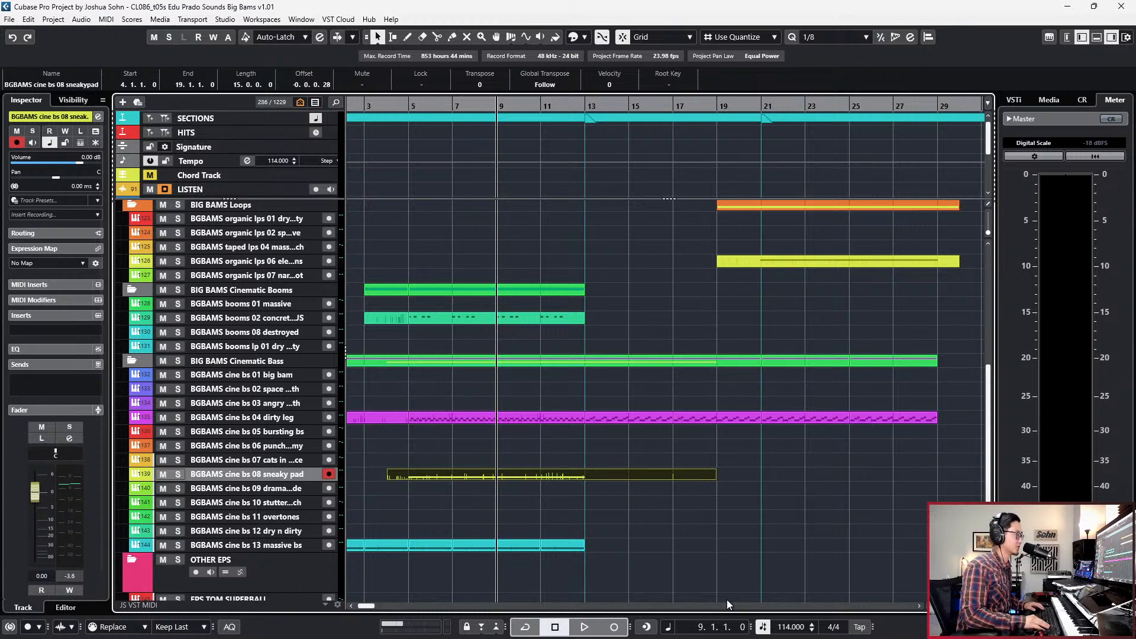
Examine how the Big Bams layers are arranged across the whole section, with the playhead at bar 13.
key(g)
key(g)
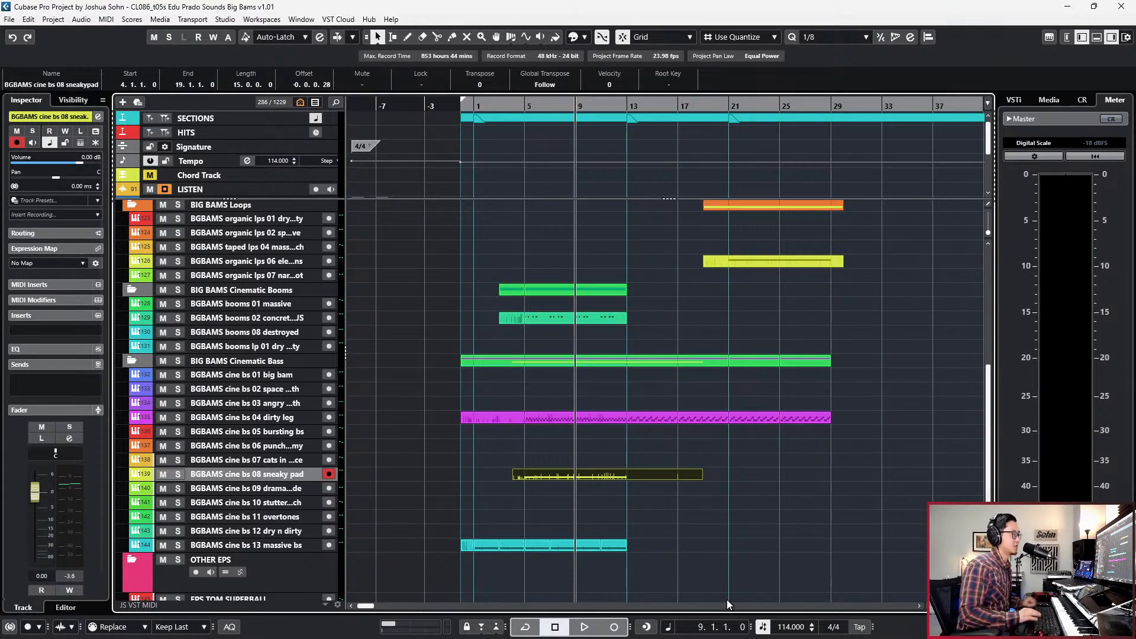
key(KP_Add)
key(KP_Add)
key(KP_Add)
key(KP_Add)
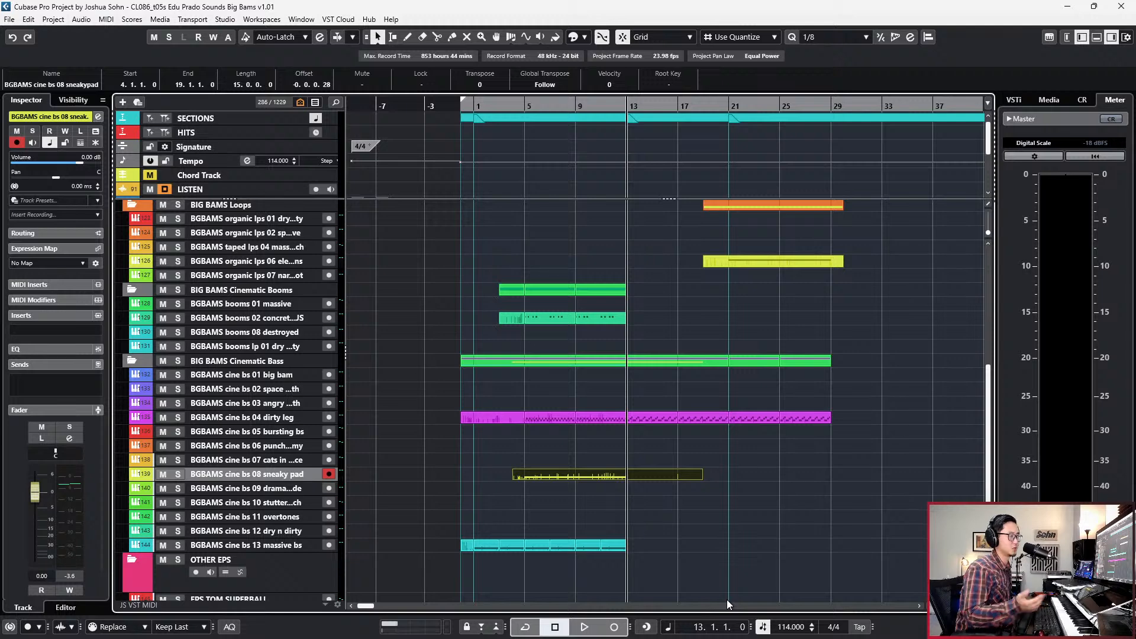
scroll(826, 363, up, 4)
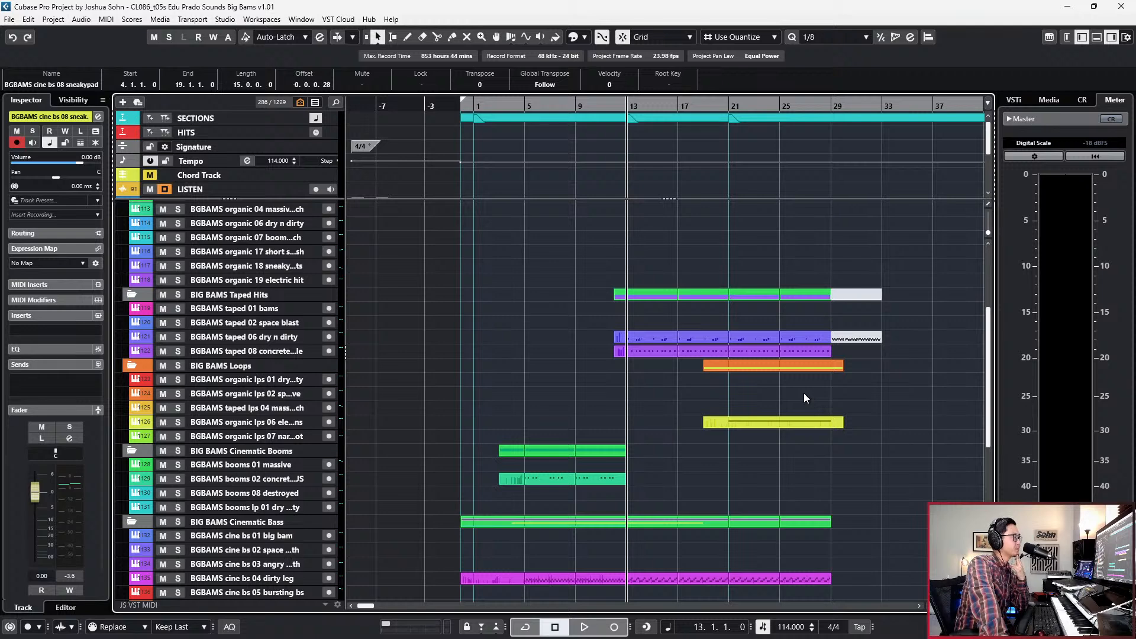
scroll(804, 392, up, 2)
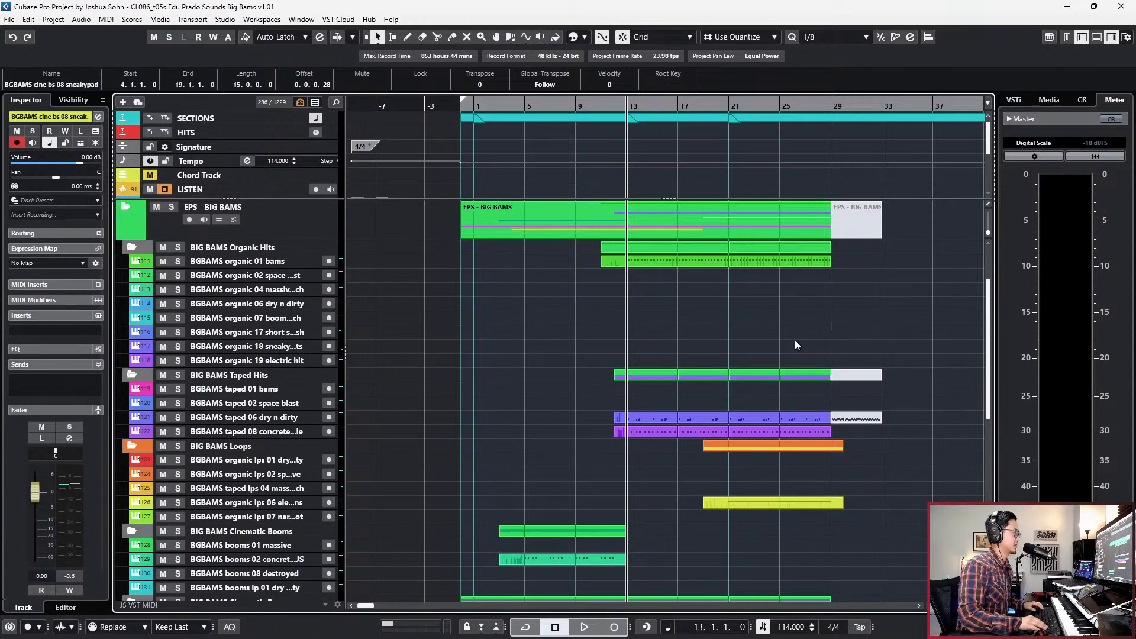
Solo the organic 01 bams track with its bar 21 to 29 part selected, and place the playhead at bar 21.
key(KP_Add)
key(KP_Subtract)
key(KP_Subtract)
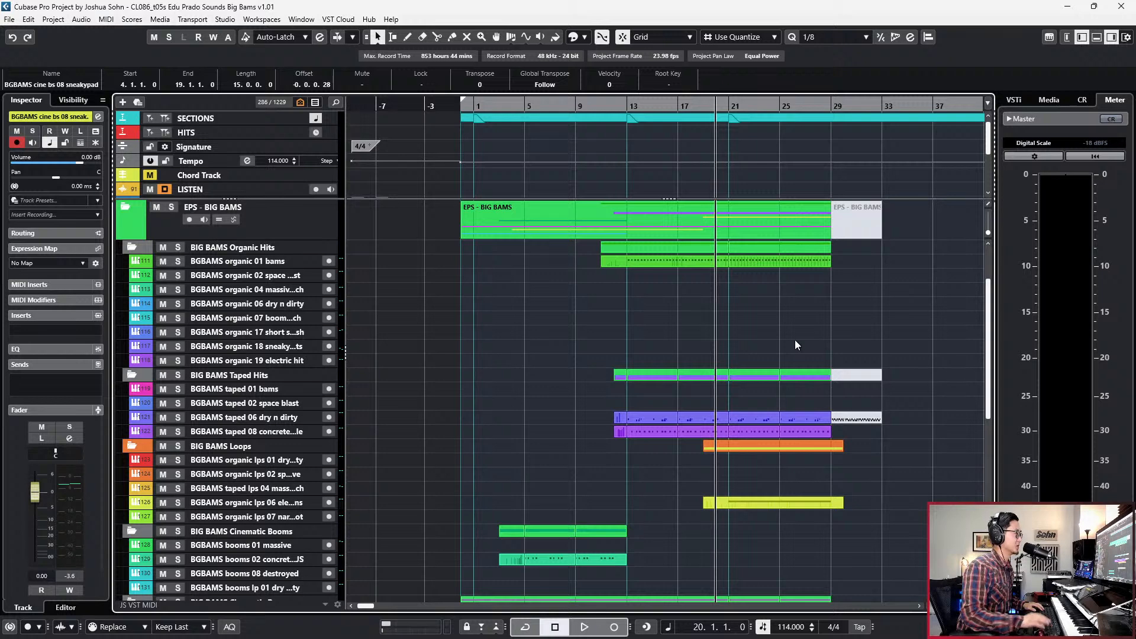
scroll(850, 272, up, 2)
click(733, 264)
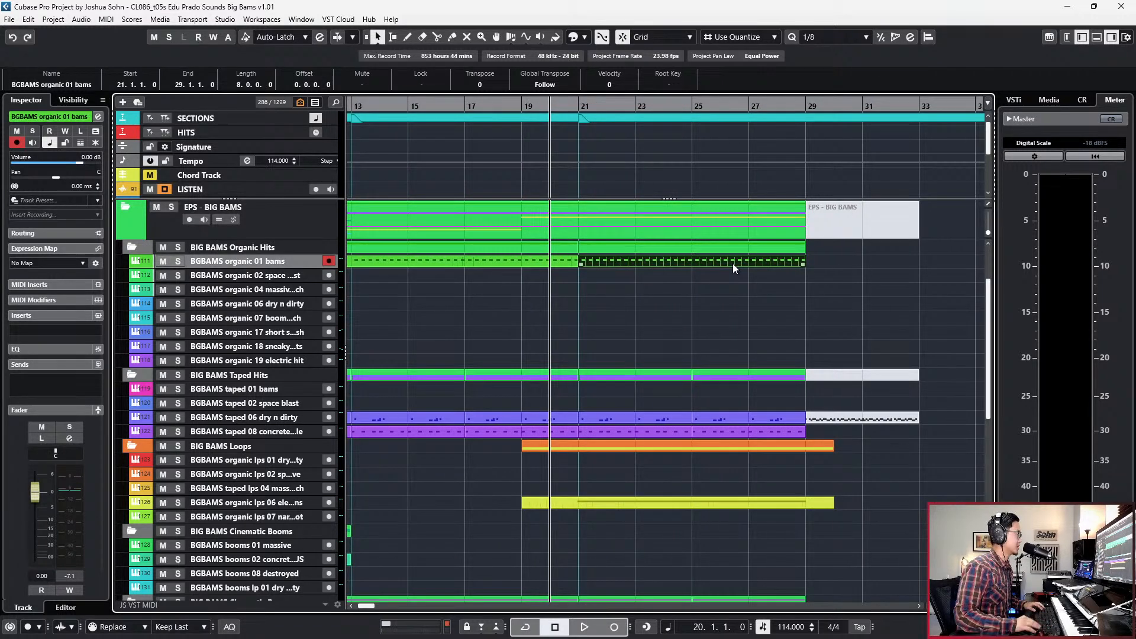
key(s)
key(KP_Add)
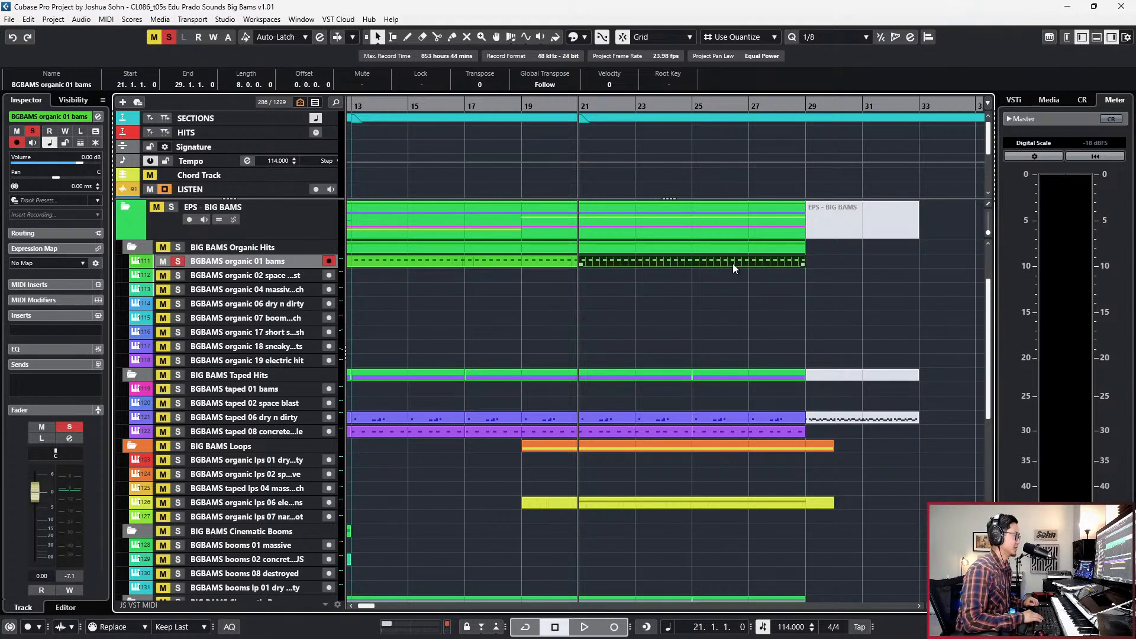
Open the organic 01 bams part at bar 21 and duplicate all G5 notes as F5 notes on the beats, starting at 21.1.1.
double_click(732, 264)
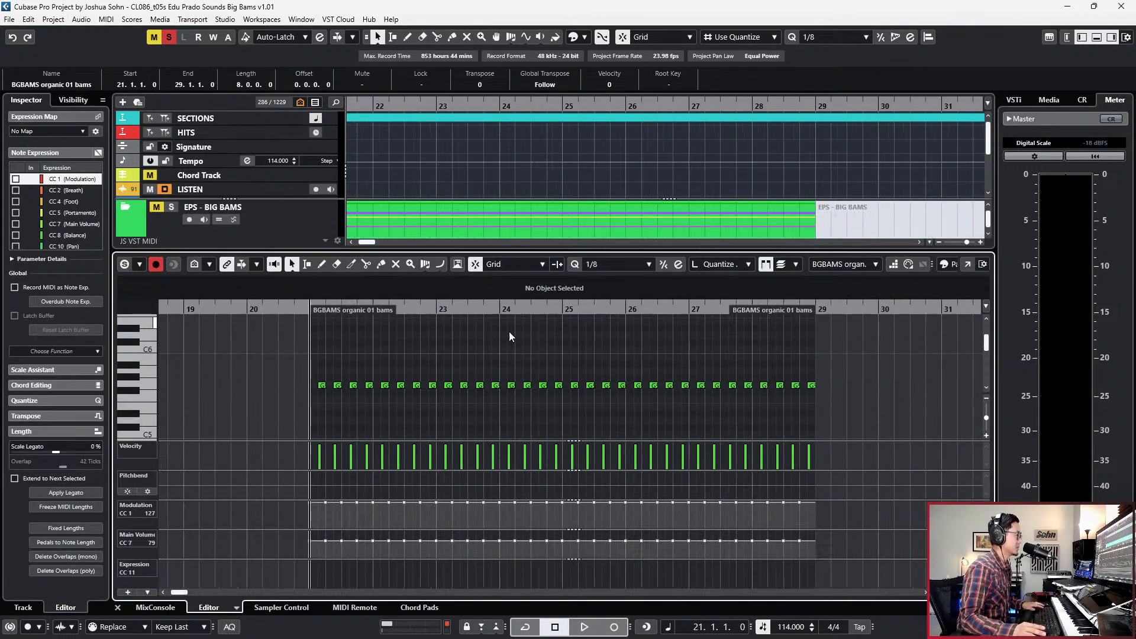
drag(299, 347, 887, 406)
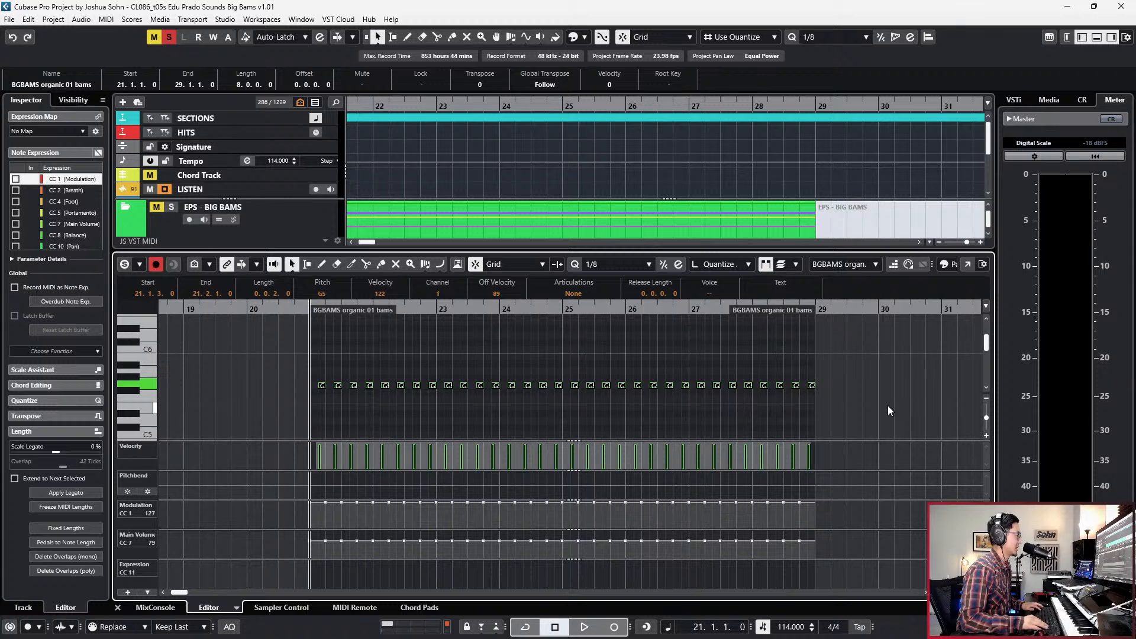
key(ctrl+v)
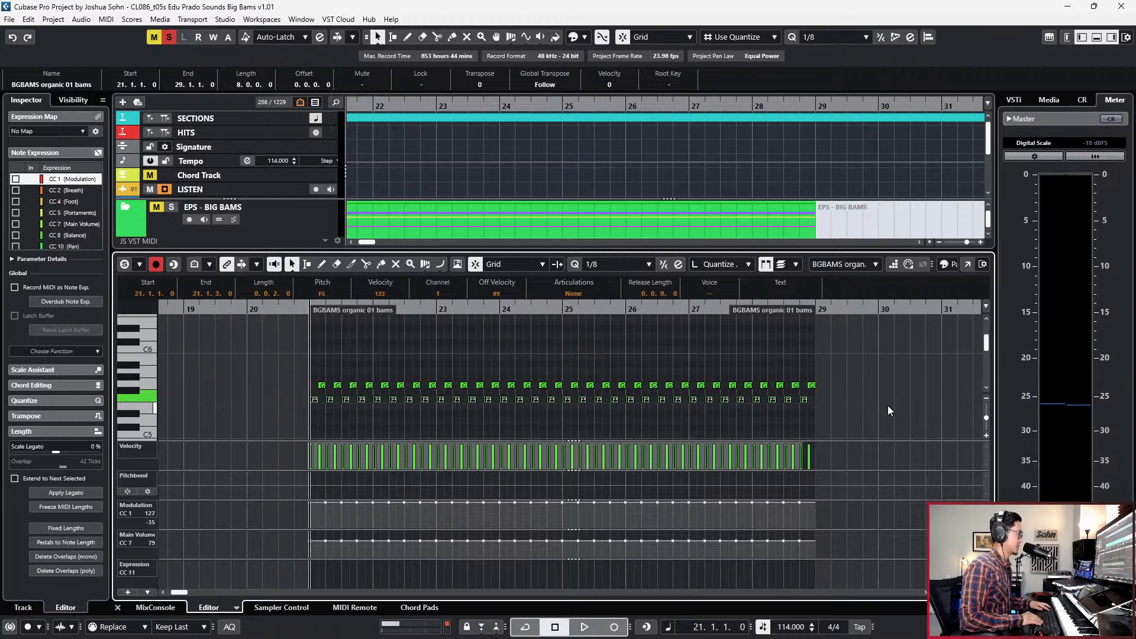
Set the quantize grid to 1/16 and shorten all the F5 notes to one sixteenth.
key(alt+5)
scroll(726, 420, up, 2)
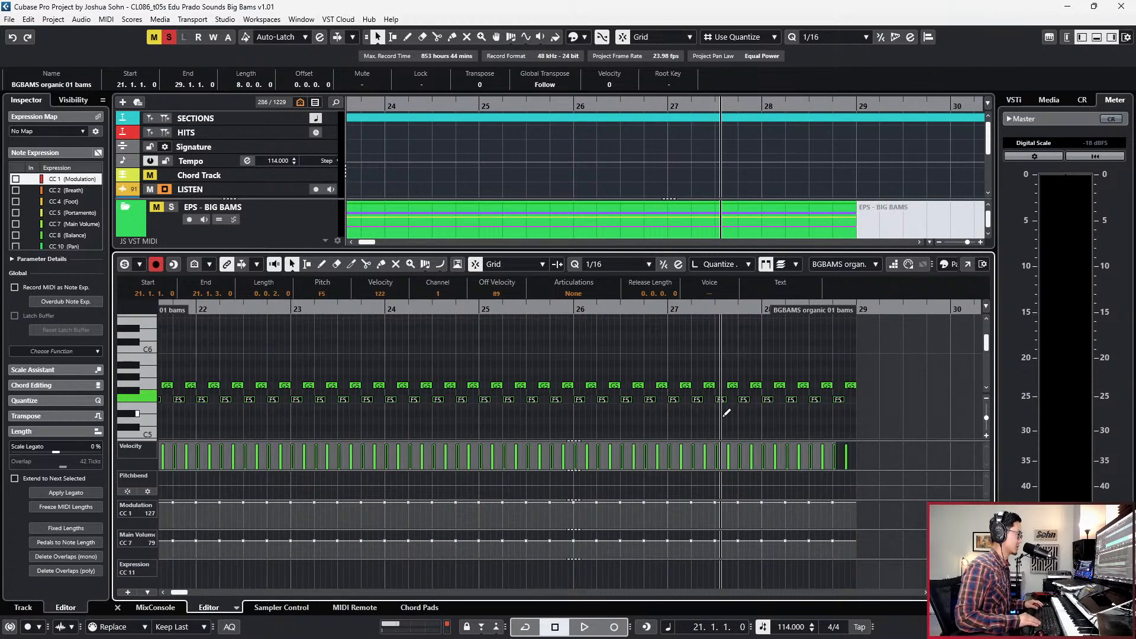
key(alt+shift+Left)
key(ctrl+d)
key(Delete)
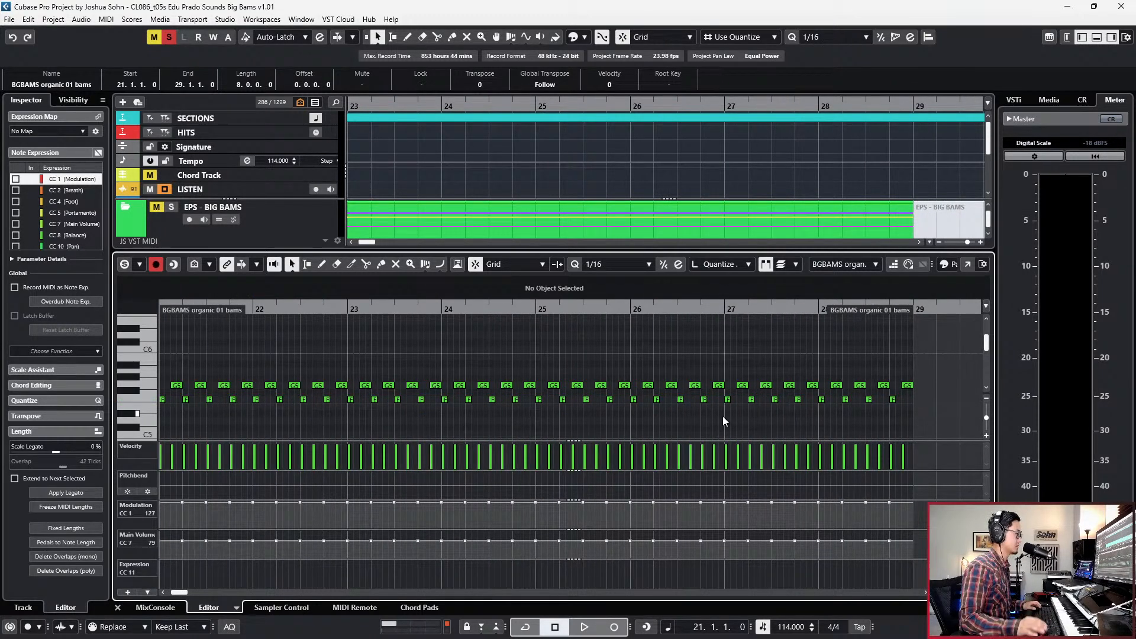
Copy the F5 notes to the second and fourth sixteenths of every beat, starting at 21.1.2 and 21.1.4.
scroll(722, 417, down, 2)
drag(396, 389, 839, 414)
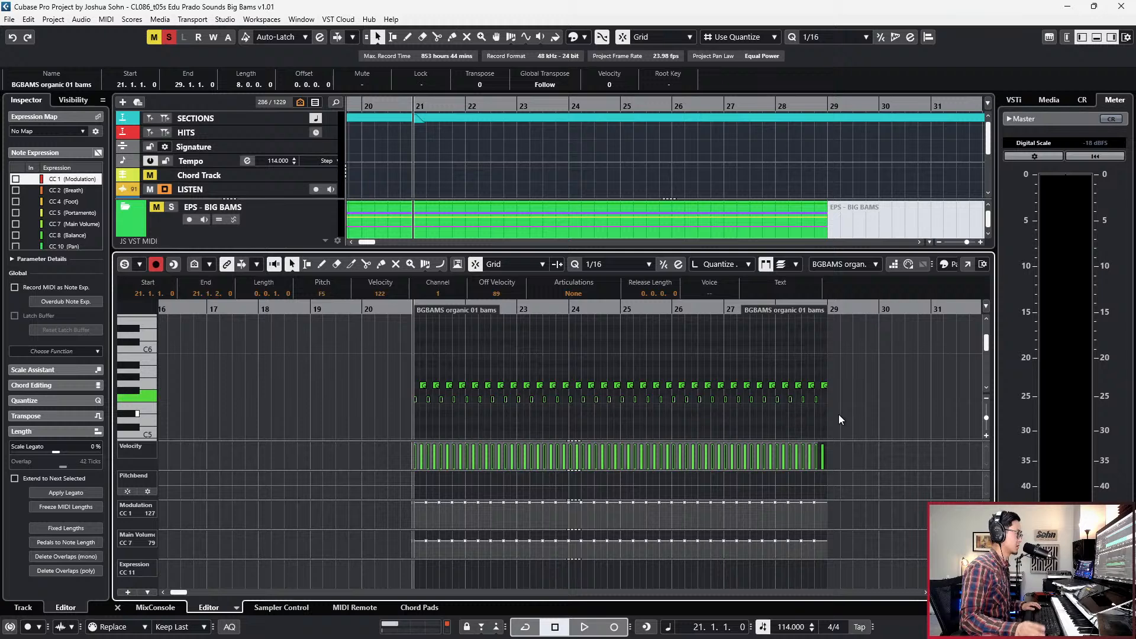
key(l)
key(ctrl+c)
key(ctrl+KP_Add)
key(ctrl+KP_Add)
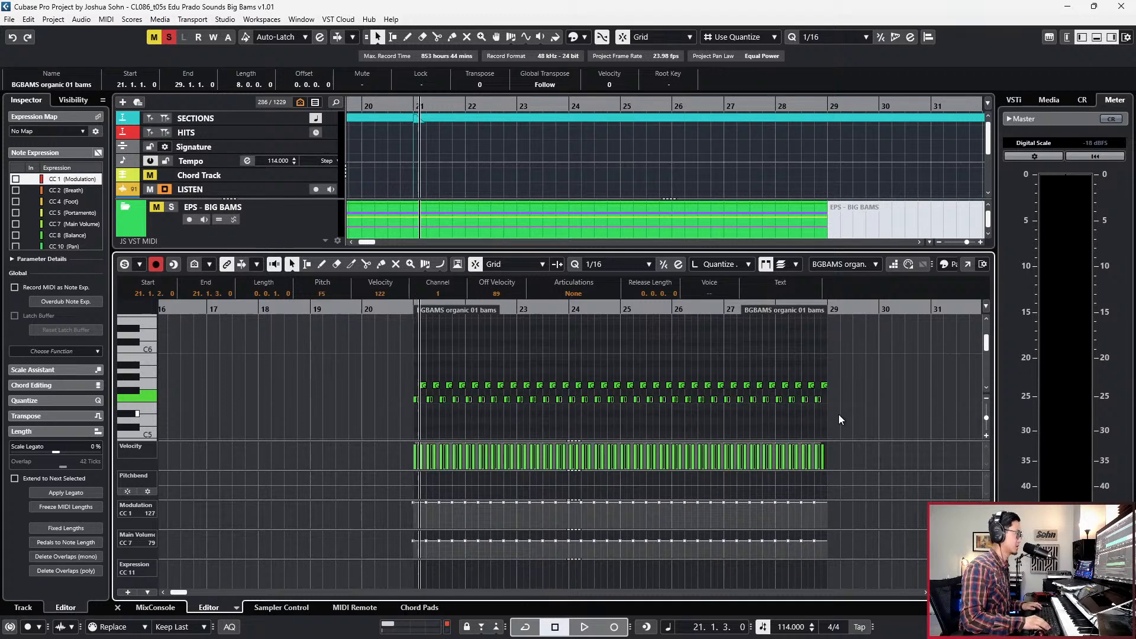
key(ctrl+v)
Shorten all the G5 notes to one sixteenth and return the playhead to bar 21.
drag(403, 359, 850, 395)
key(alt+shift+Left)
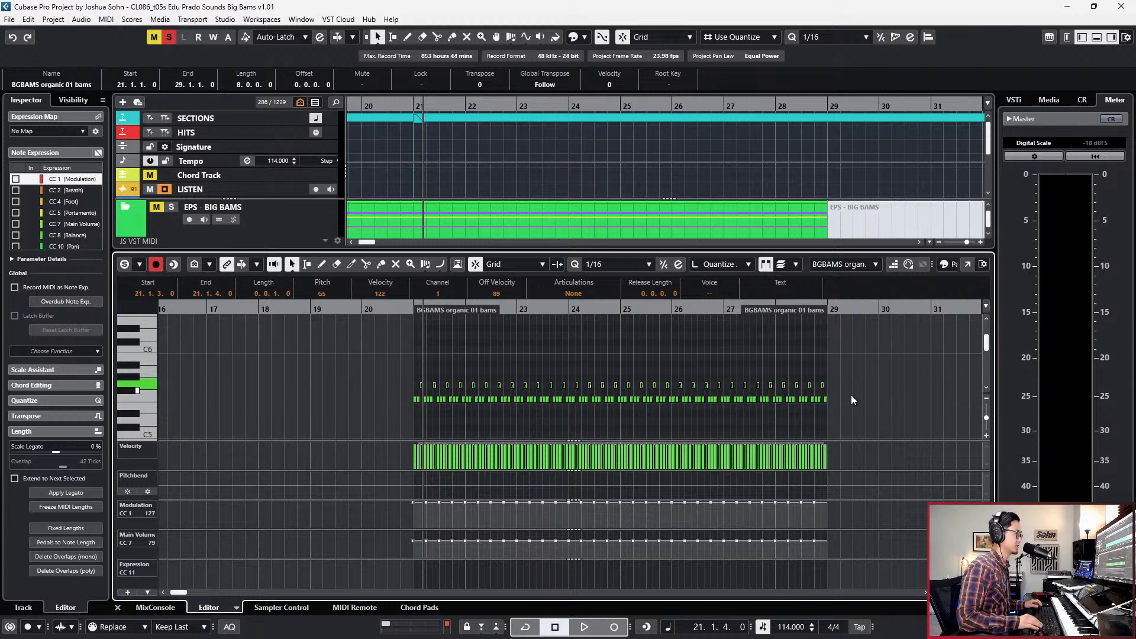
key(ctrl+KP_Subtract)
key(ctrl+KP_Subtract)
key(ctrl+KP_Subtract)
scroll(786, 365, up, 2)
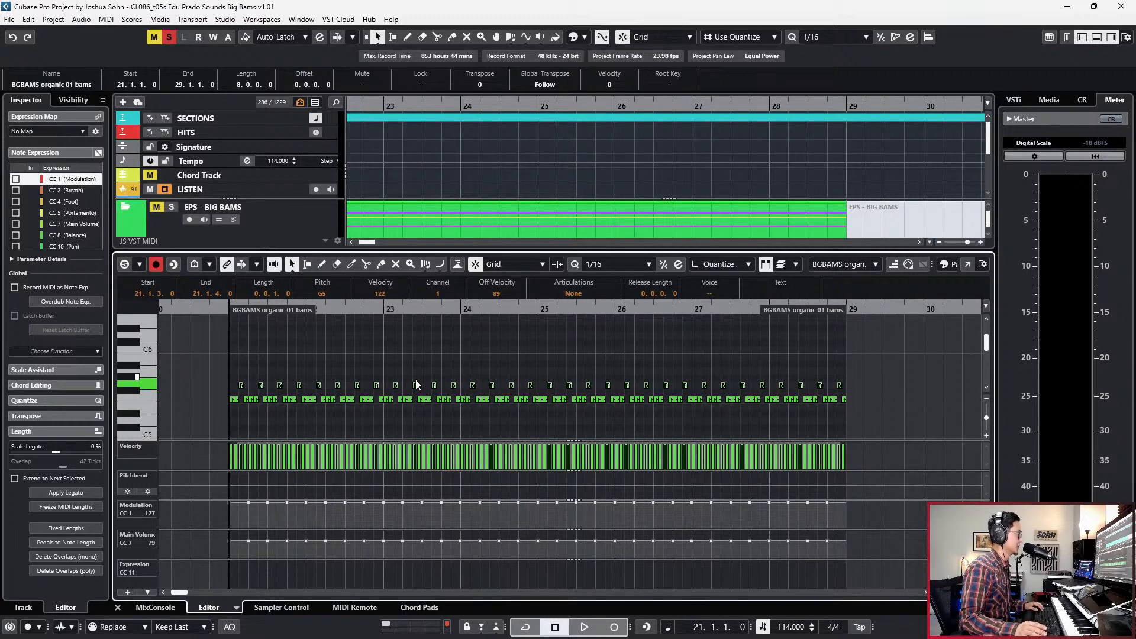
Audition the sixteenth pattern from bar 21 and lower the velocity of the F5 notes, setting the first one to 90.
key(space)
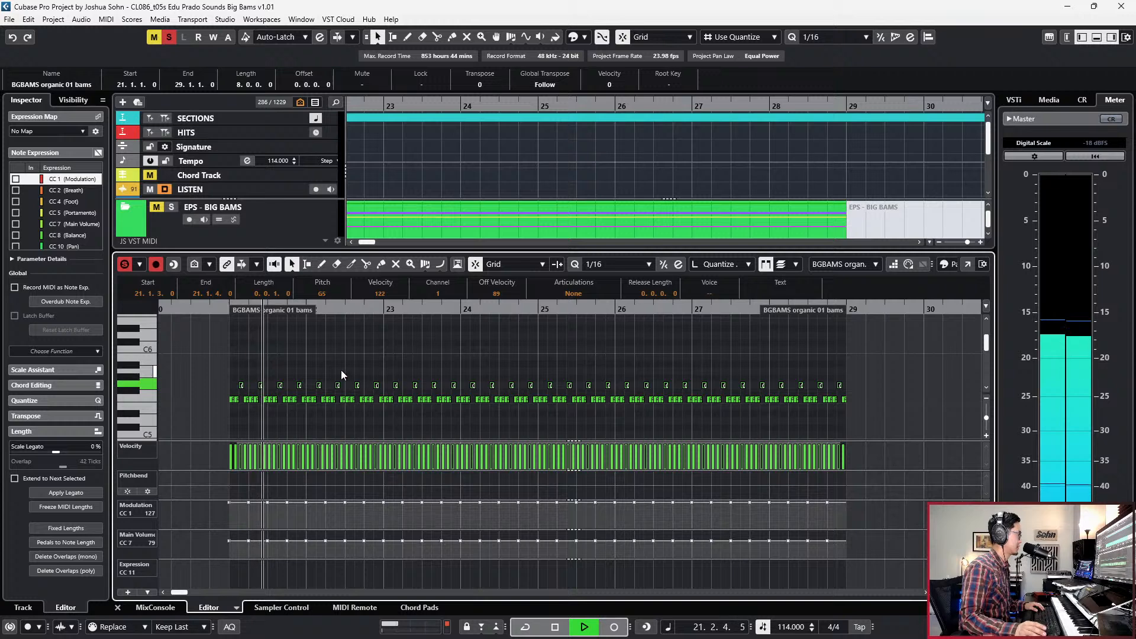
drag(211, 396, 872, 412)
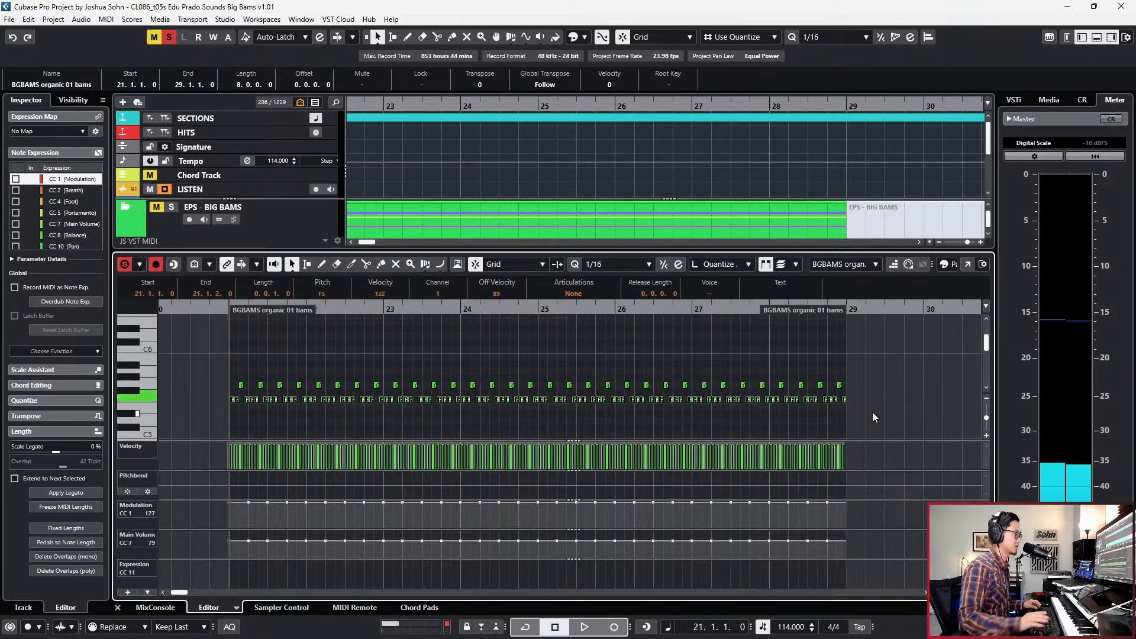
key(space)
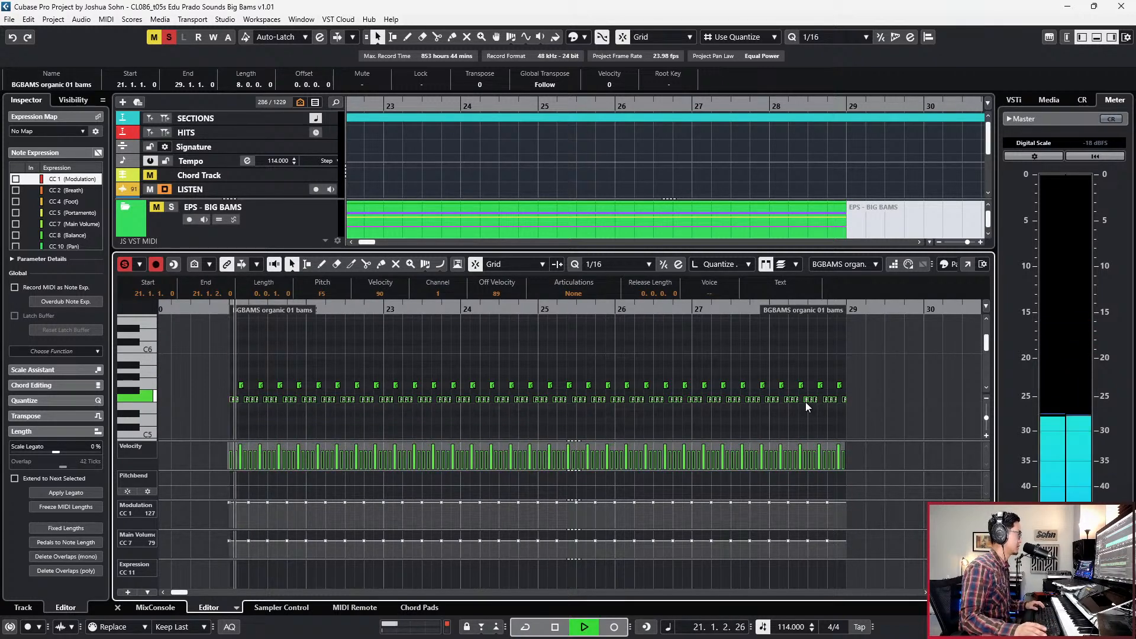
key(space)
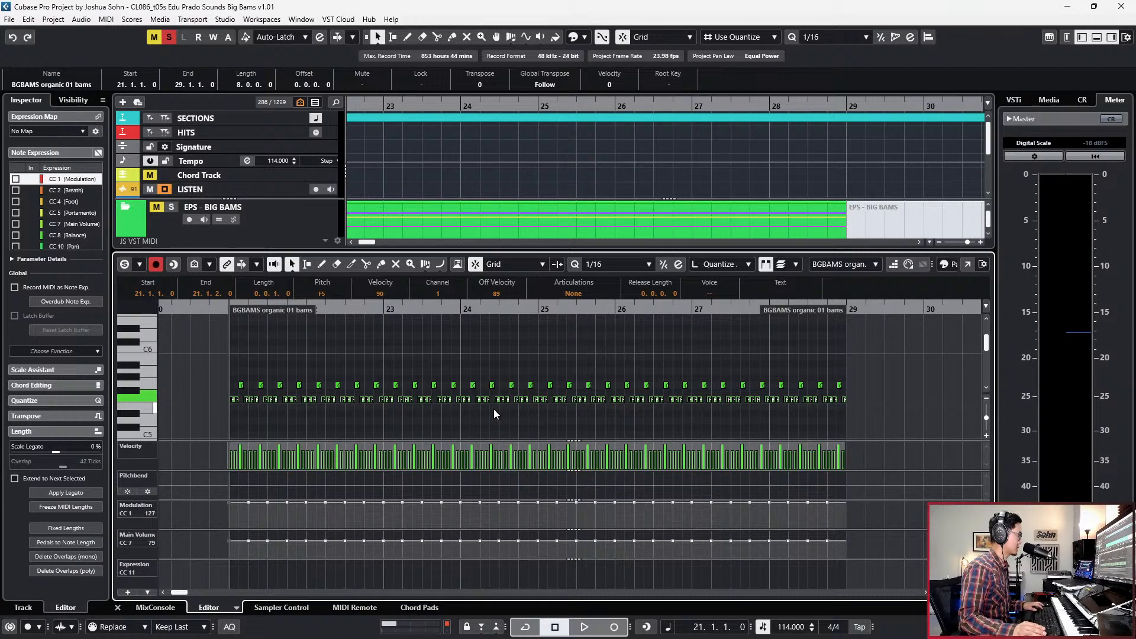
Apply the Logical Editor preset Randomize Velocity Relatively (-10 to 10) to the F5 notes and audition the pattern from bar 21.
right_click(499, 403)
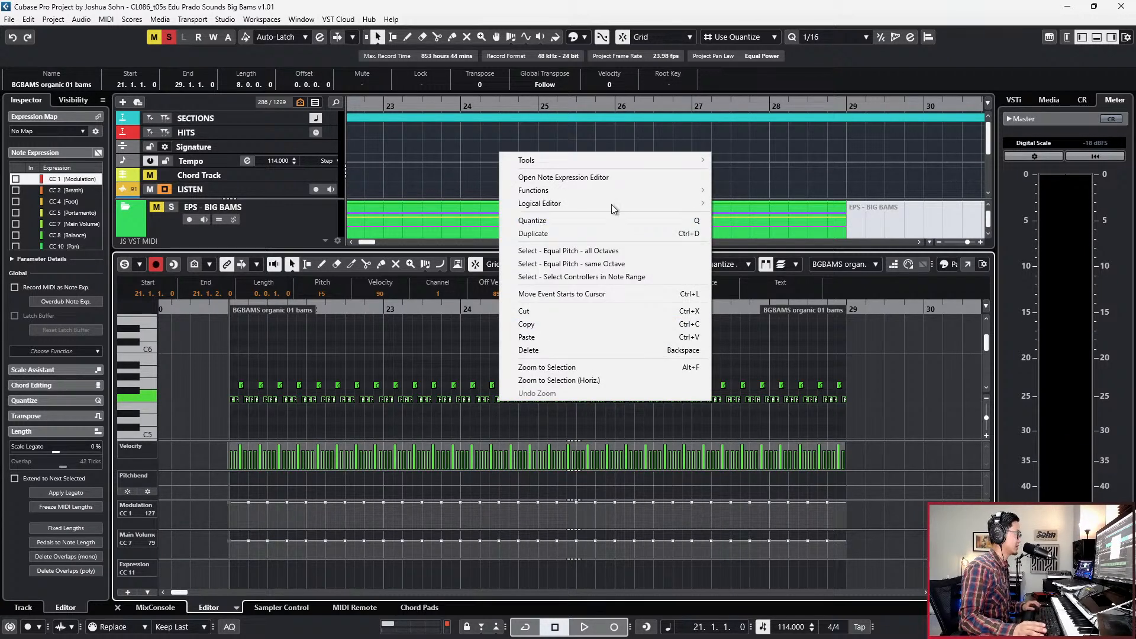
mouse_move(630, 199)
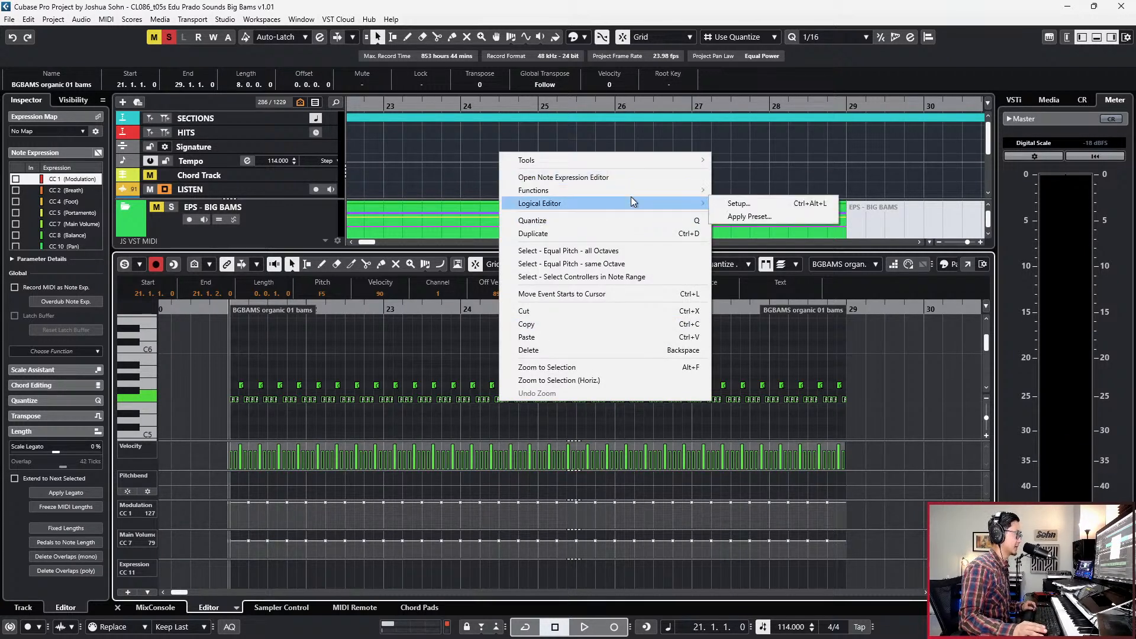
click(720, 204)
click(622, 148)
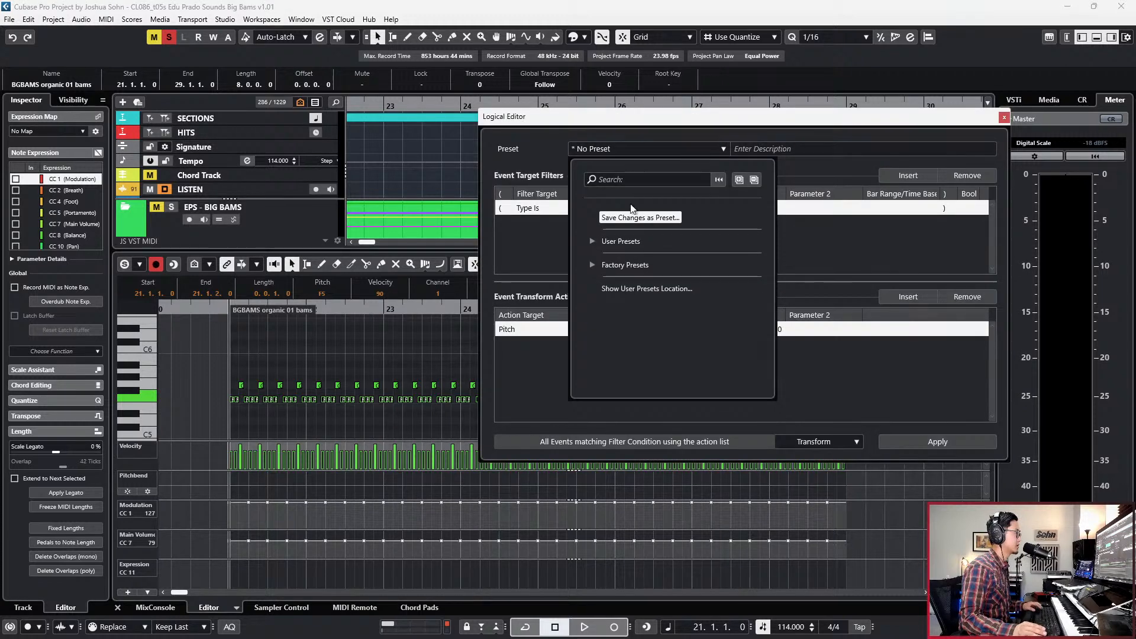
click(643, 186)
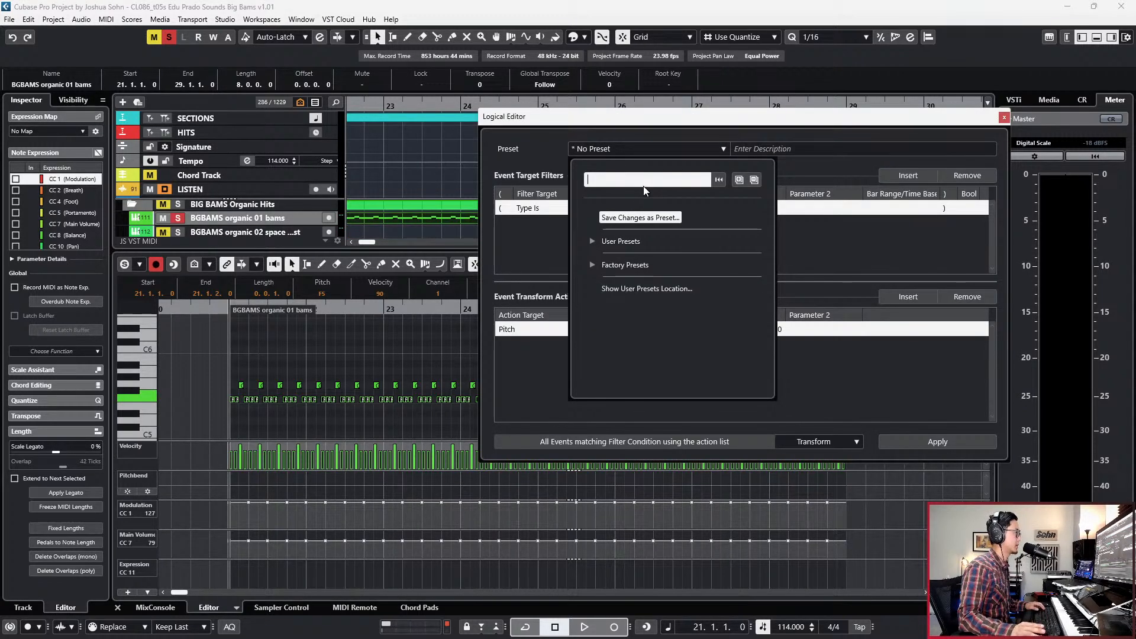
text(randomi)
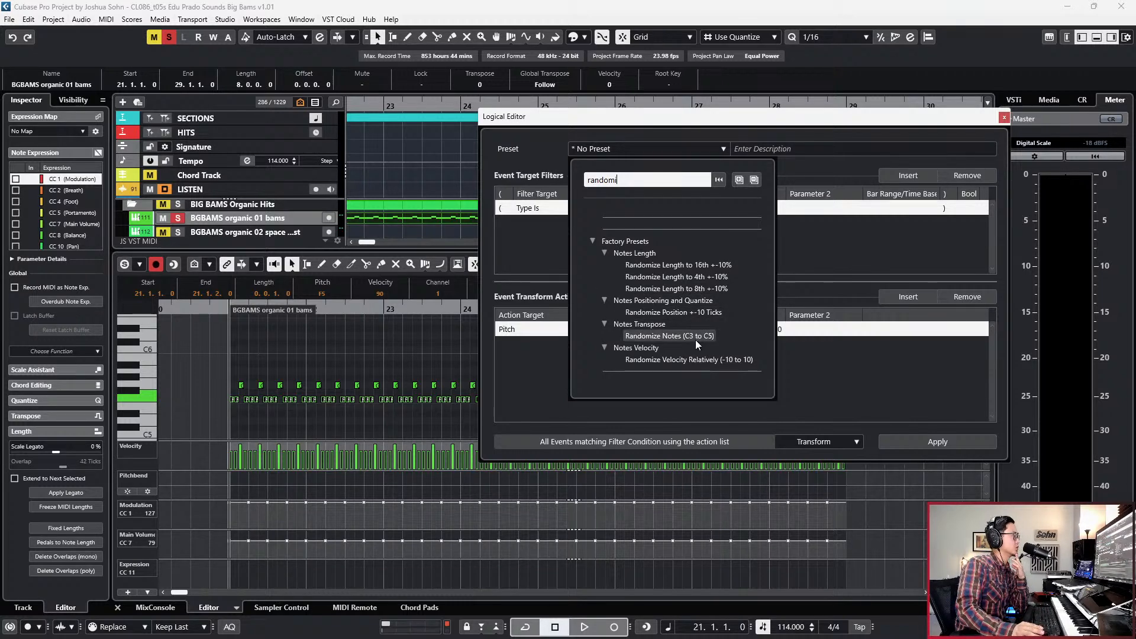
click(690, 360)
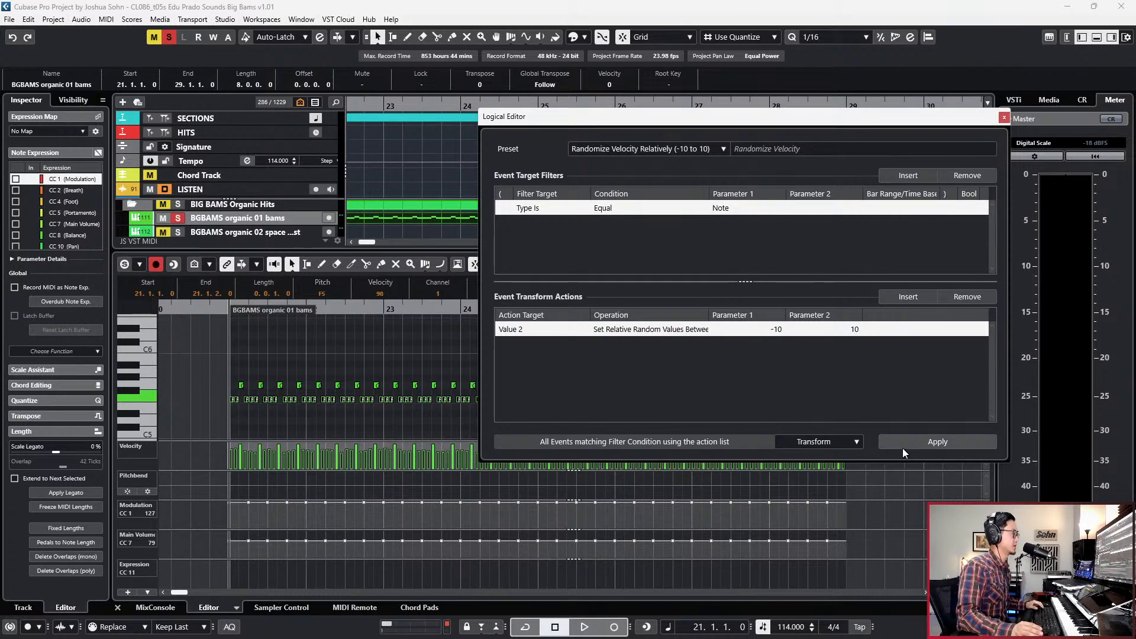
click(923, 442)
click(1004, 118)
key(space)
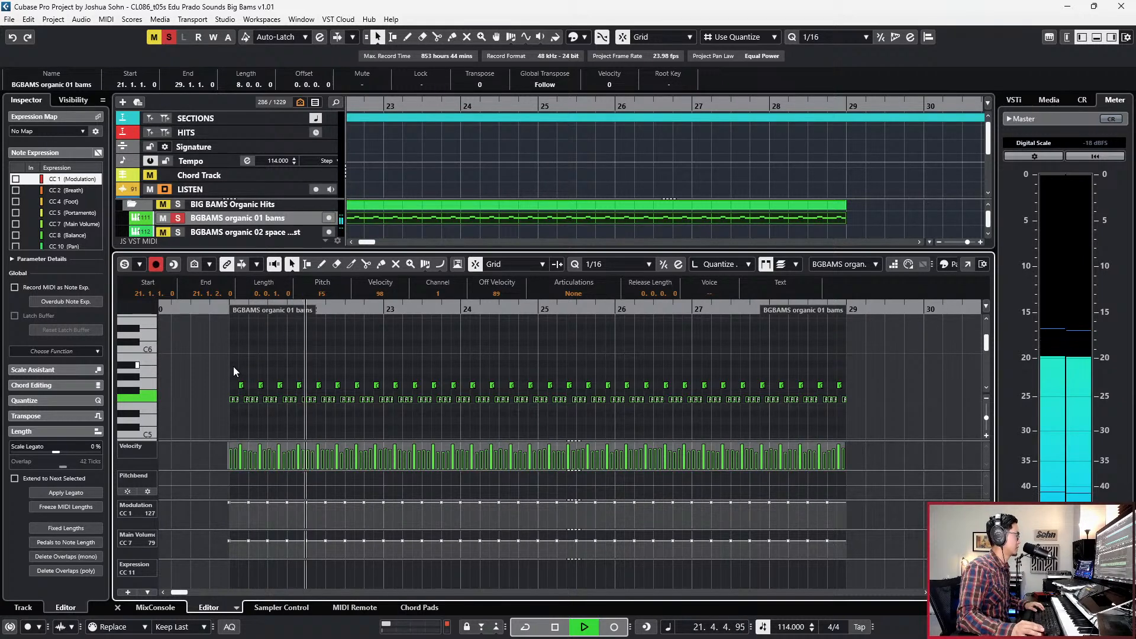
key(space)
Close the organic hits editor and audition the full arrangement from bar 21, reviewing the taped hits, loops and bass layers.
key(ctrl+e)
key(g)
key(g)
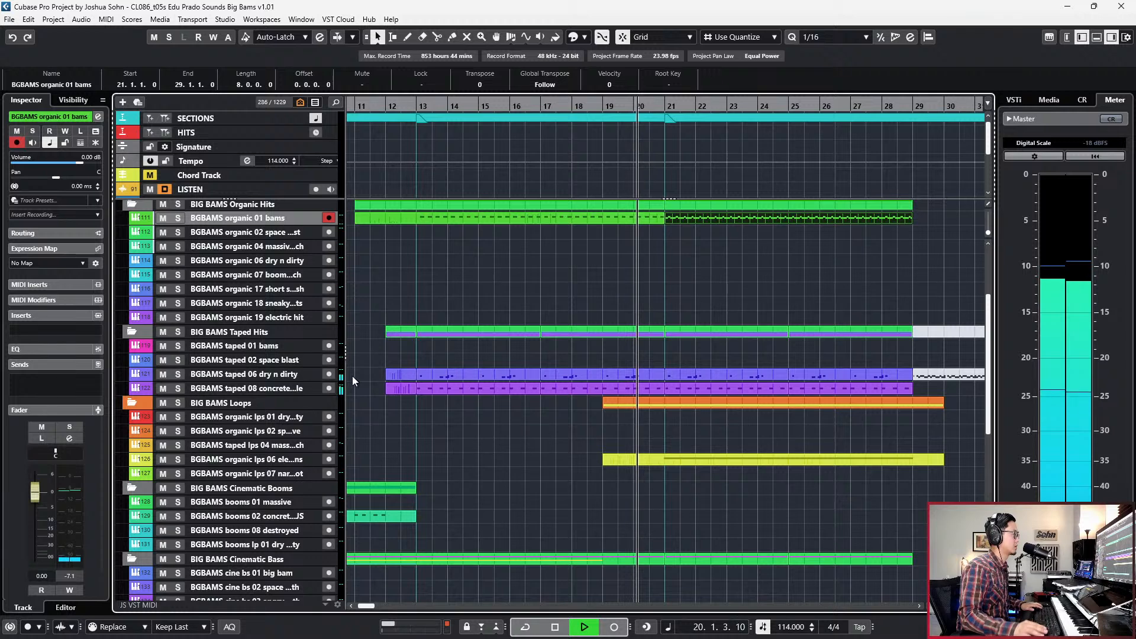
scroll(352, 375, down, 2)
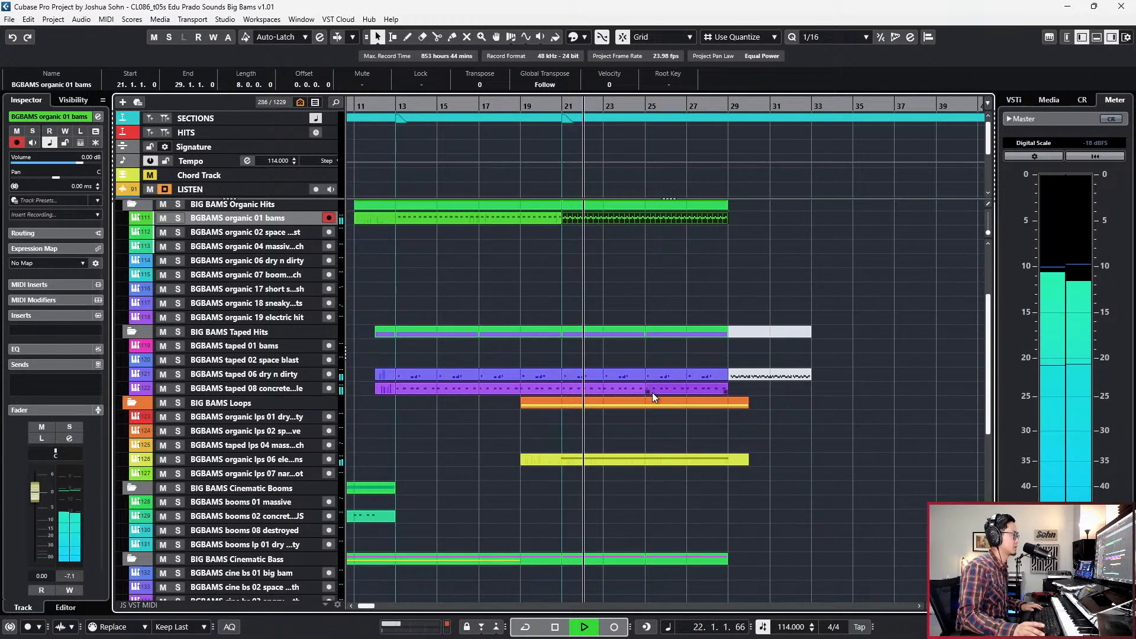
scroll(652, 392, up, 2)
scroll(651, 392, down, 1)
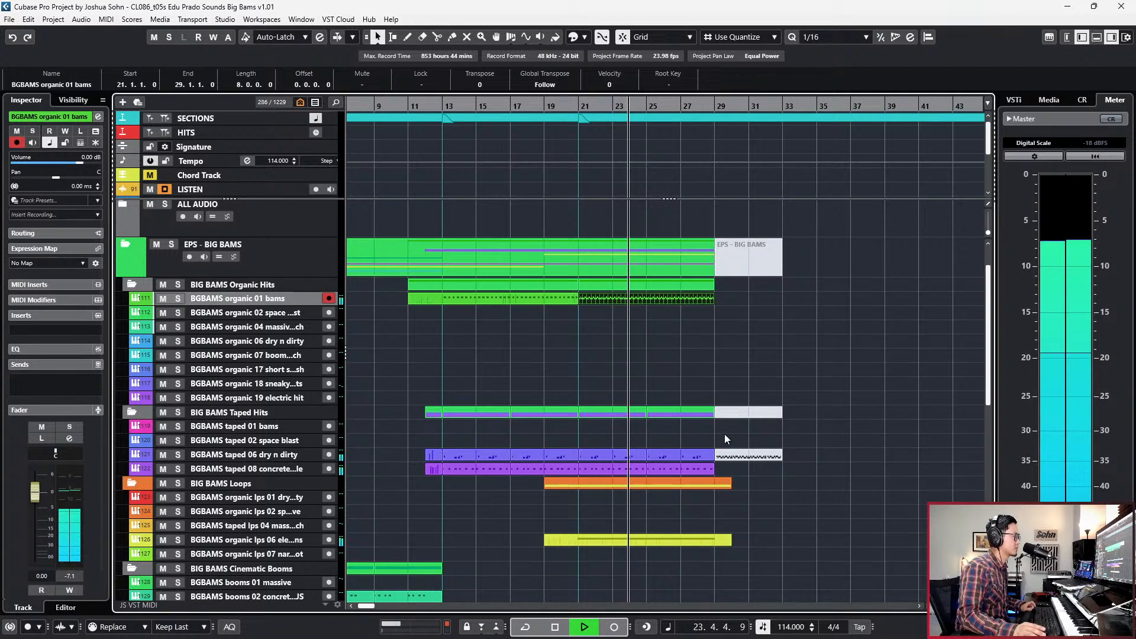
scroll(725, 435, down, 3)
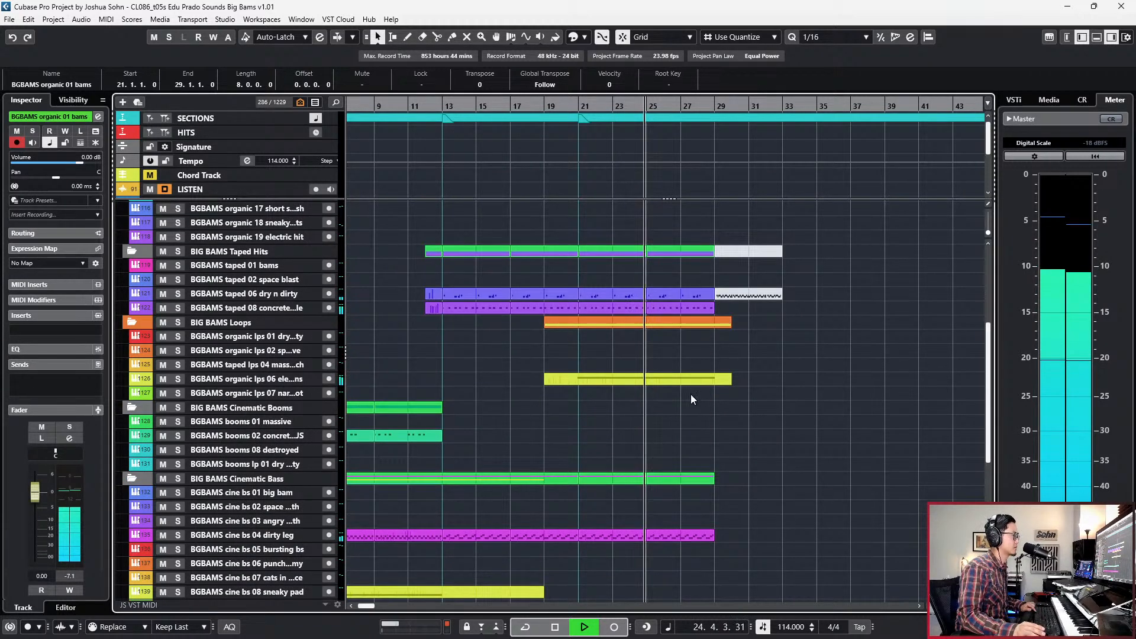
key(space)
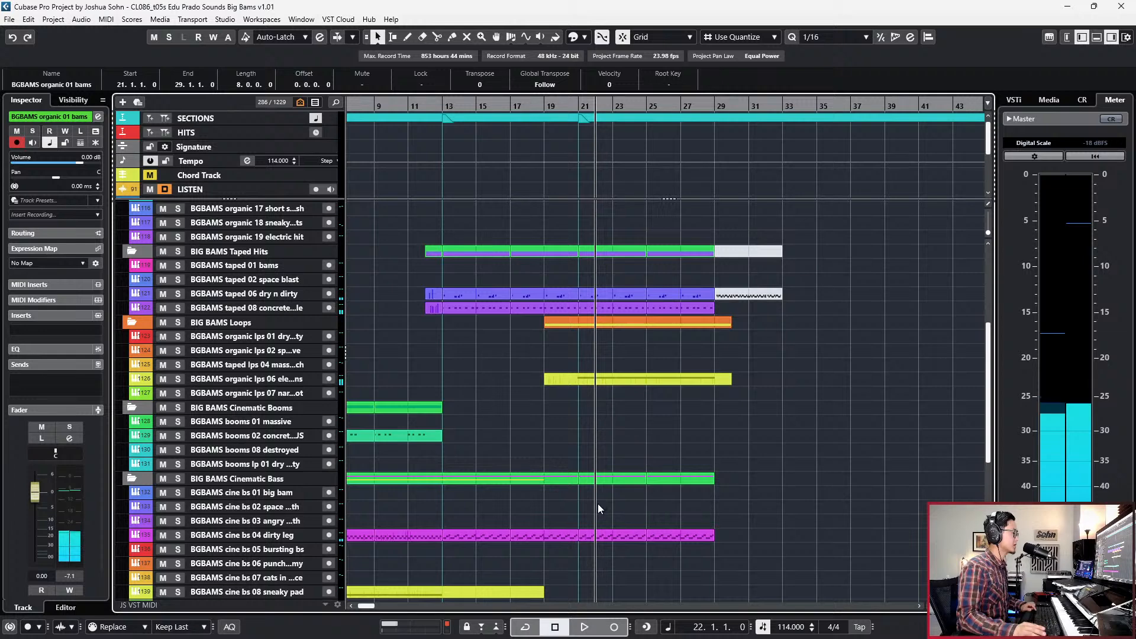
Open the cine bs 04 dirty leg part at bar 21 and delete its Main Volume points around bars 24 to 27.
click(648, 542)
double_click(640, 534)
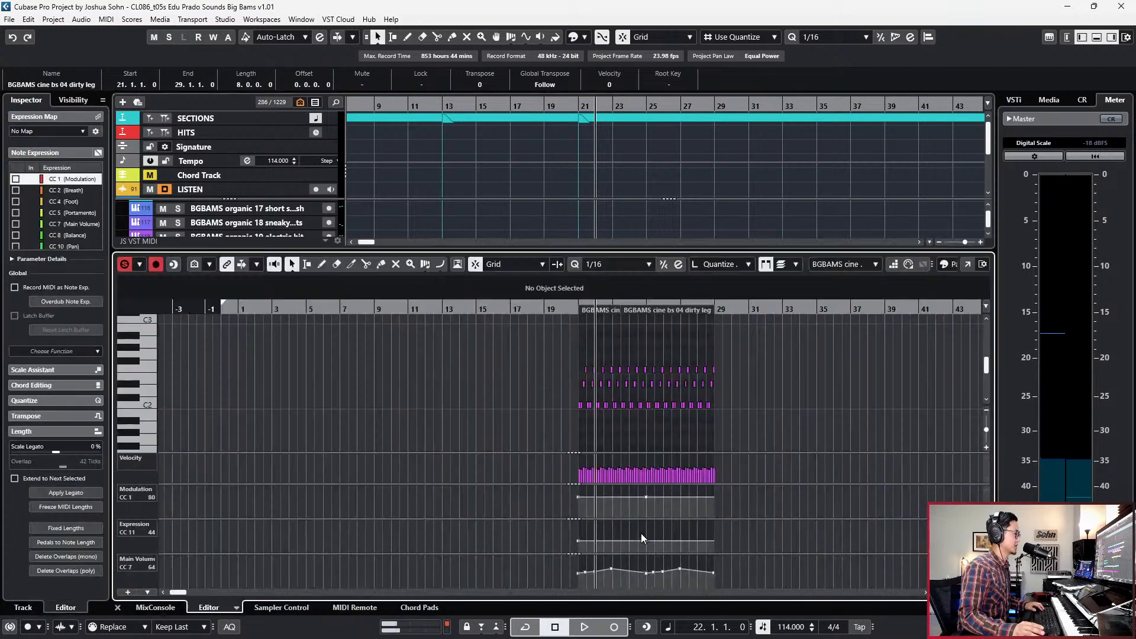
key(KP_Add)
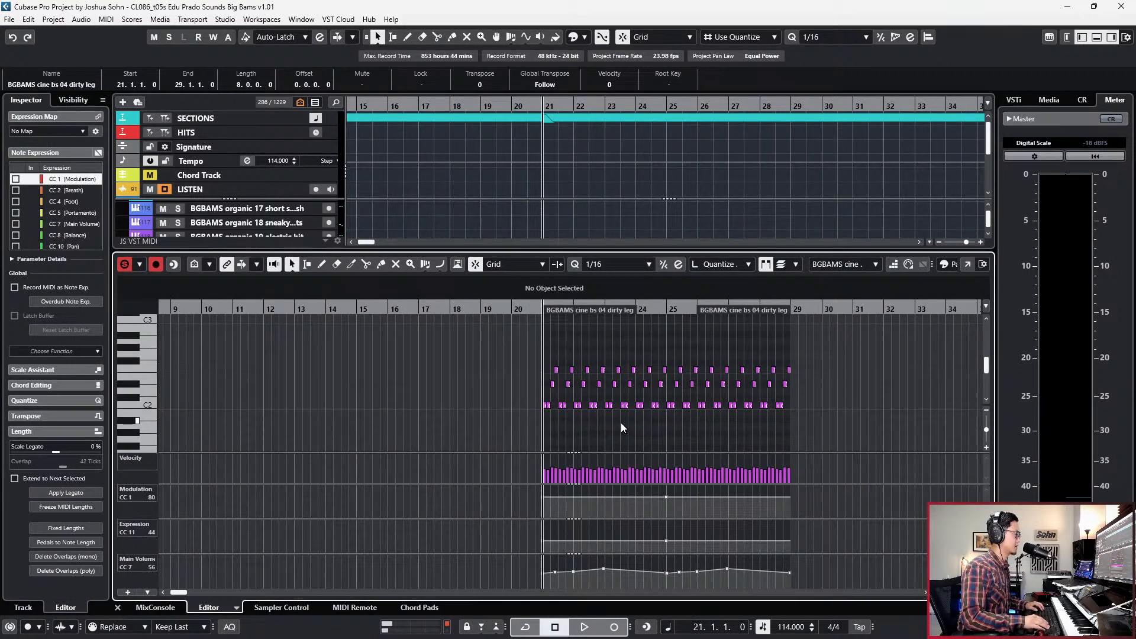
scroll(649, 531, up, 2)
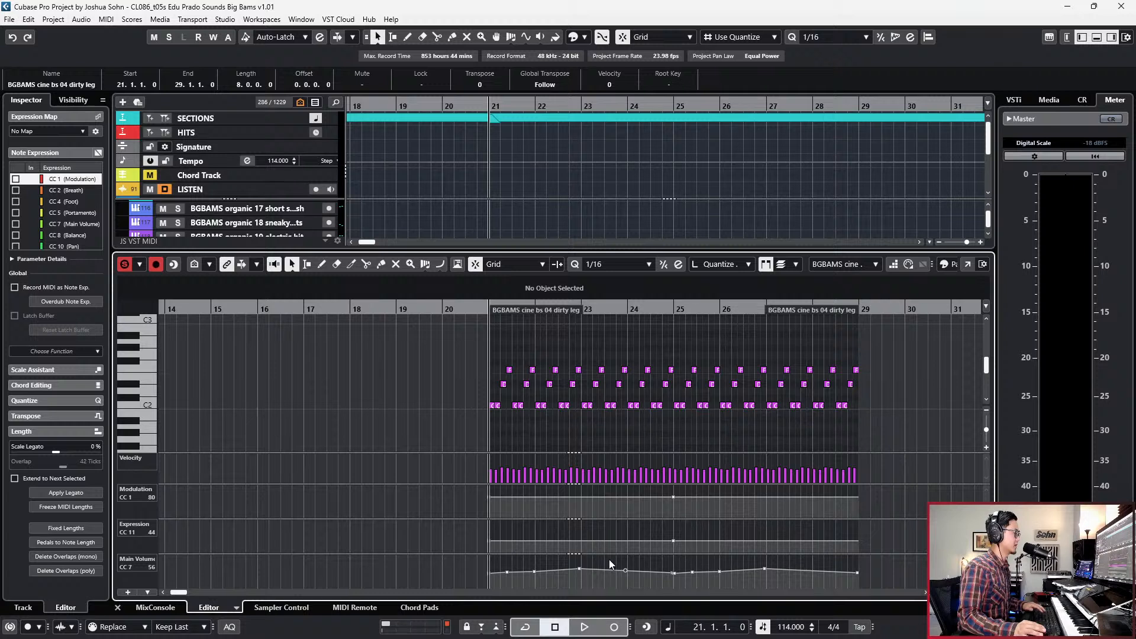
drag(582, 574, 585, 574)
drag(651, 562, 769, 583)
key(Delete)
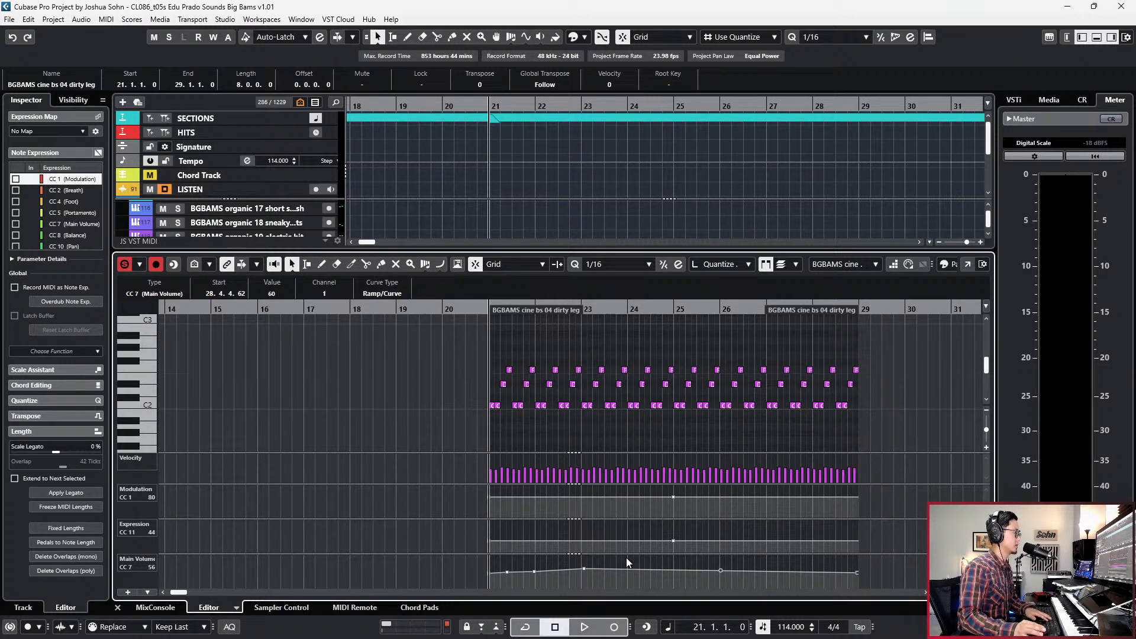
Reshape the part's Main Volume into a gradual rise ending at 77 at 28.4.4 and audition it from bar 21.
drag(587, 573, 857, 573)
click(855, 575)
key(space)
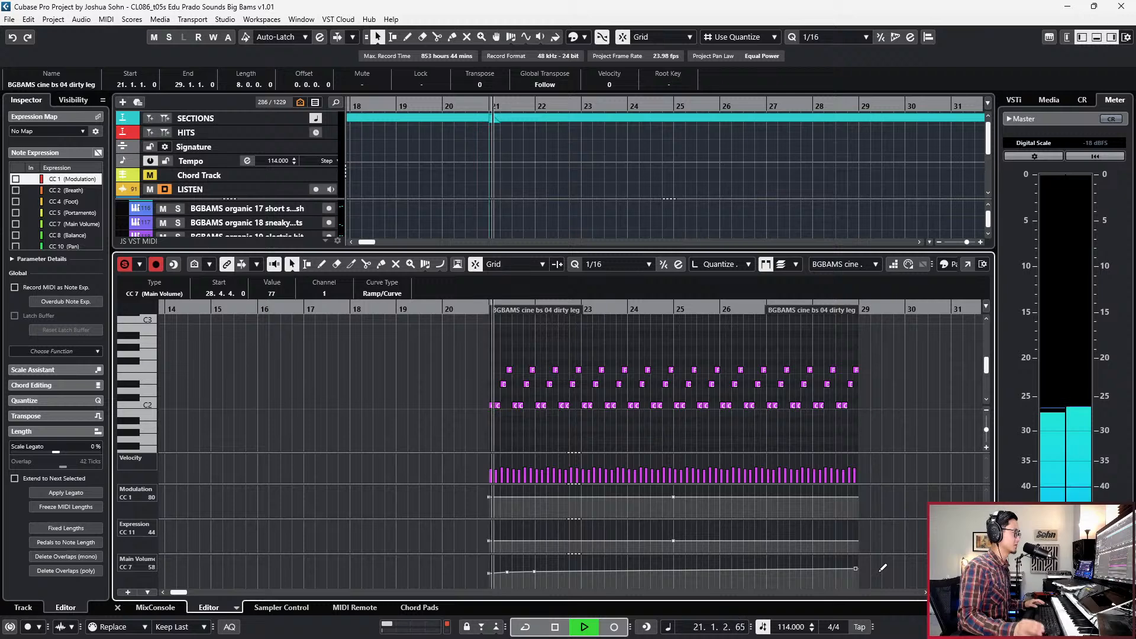
key(ctrl+alt+e)
Join all the cine bs 04 dirty leg parts up to bar 29 into one part and open it for editing.
scroll(837, 452, down, 4)
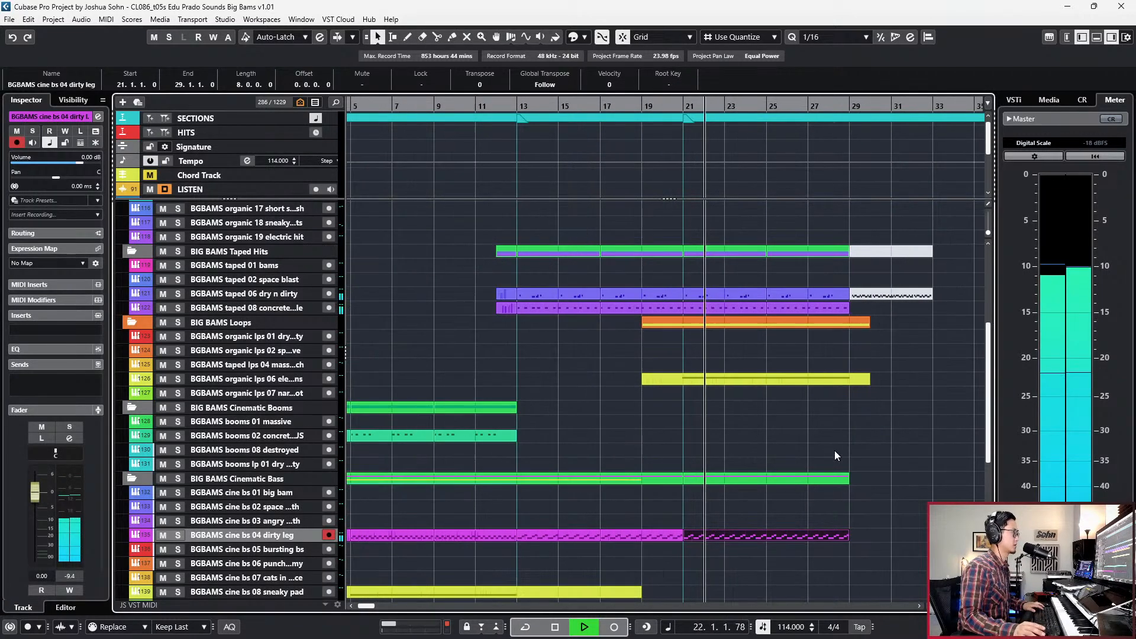
scroll(834, 451, down, 3)
scroll(835, 452, down, 2)
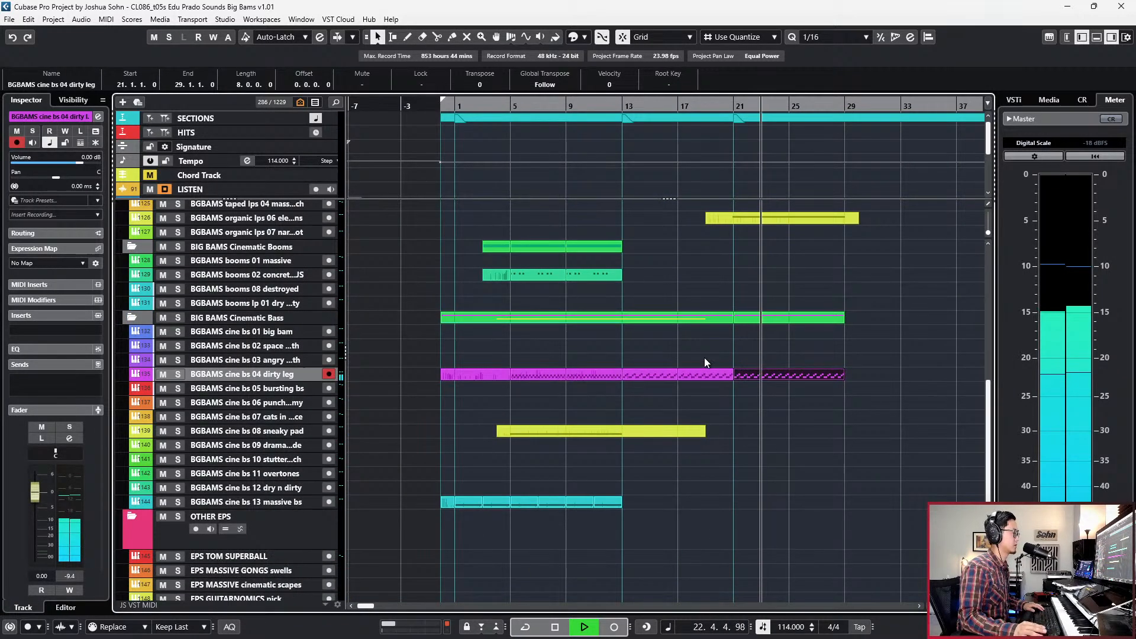
drag(523, 336, 846, 389)
mouse_move(418, 348)
mouse_down()
mouse_move(761, 388)
mouse_move(870, 388)
mouse_up()
key(ctrl+j)
double_click(798, 377)
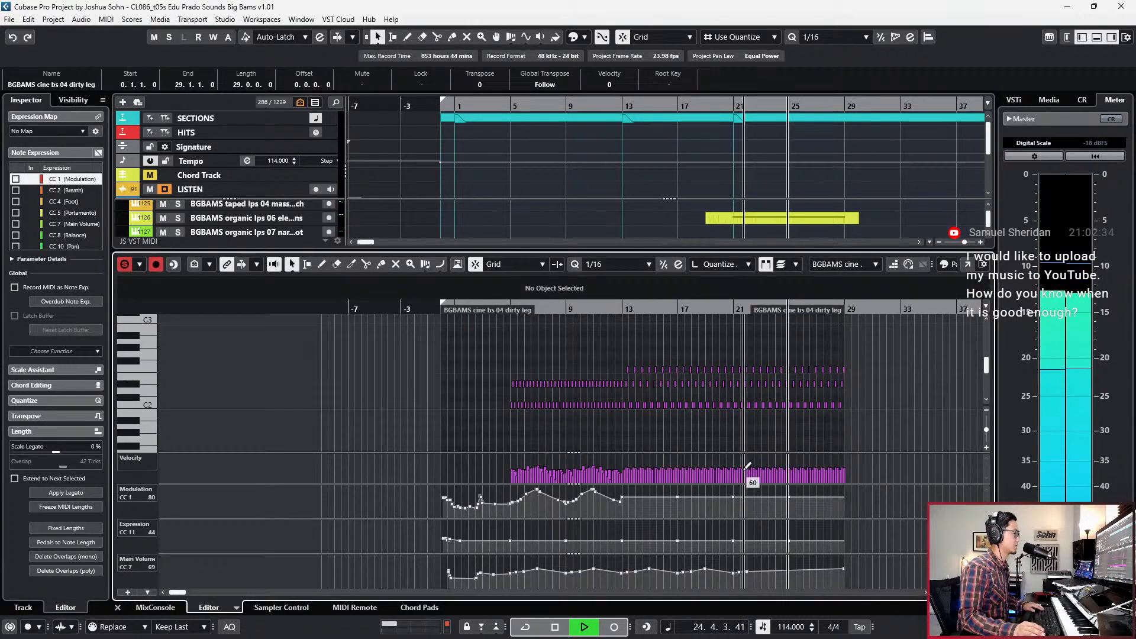
Stop playback and delete all the Expression (CC 11) points from the joined dirty leg part.
key(space)
drag(495, 528, 817, 558)
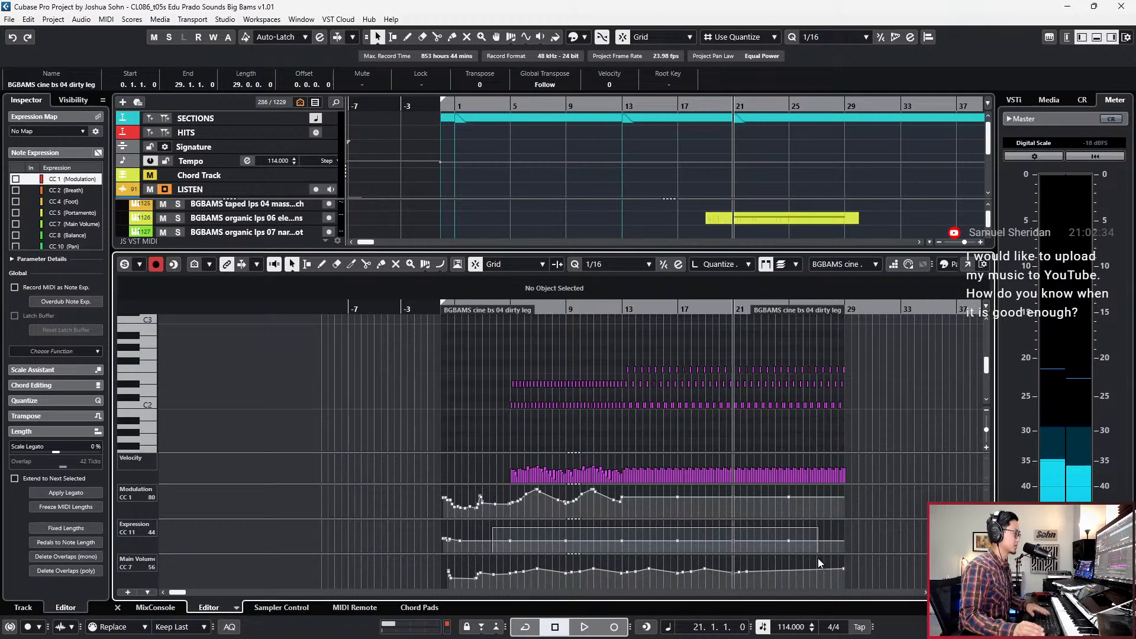
key(Delete)
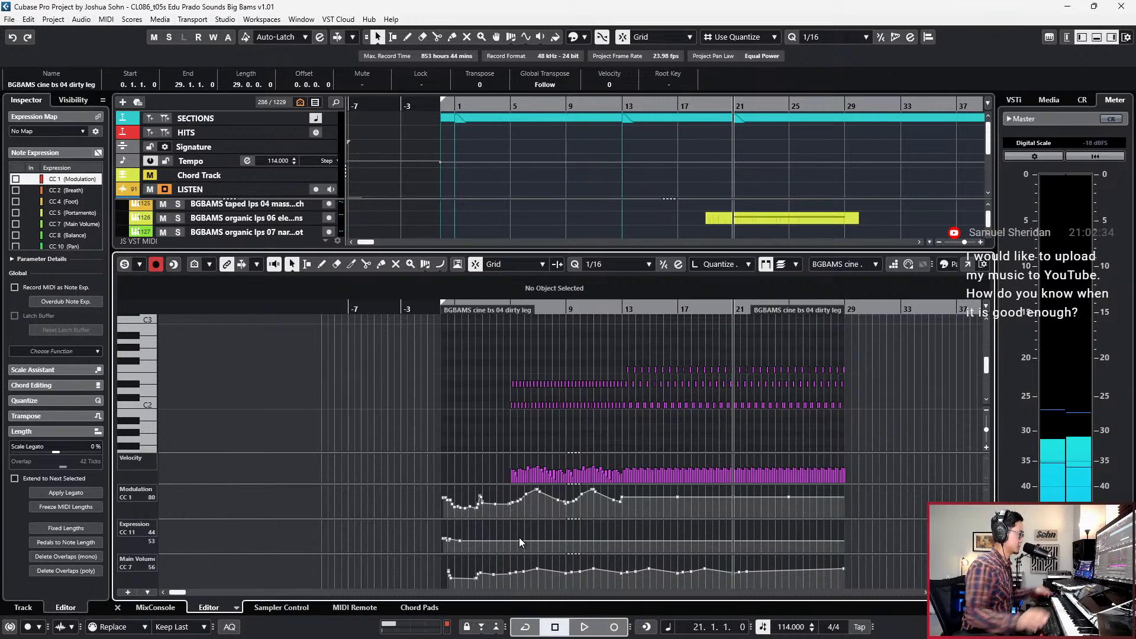
drag(436, 548, 480, 534)
key(Delete)
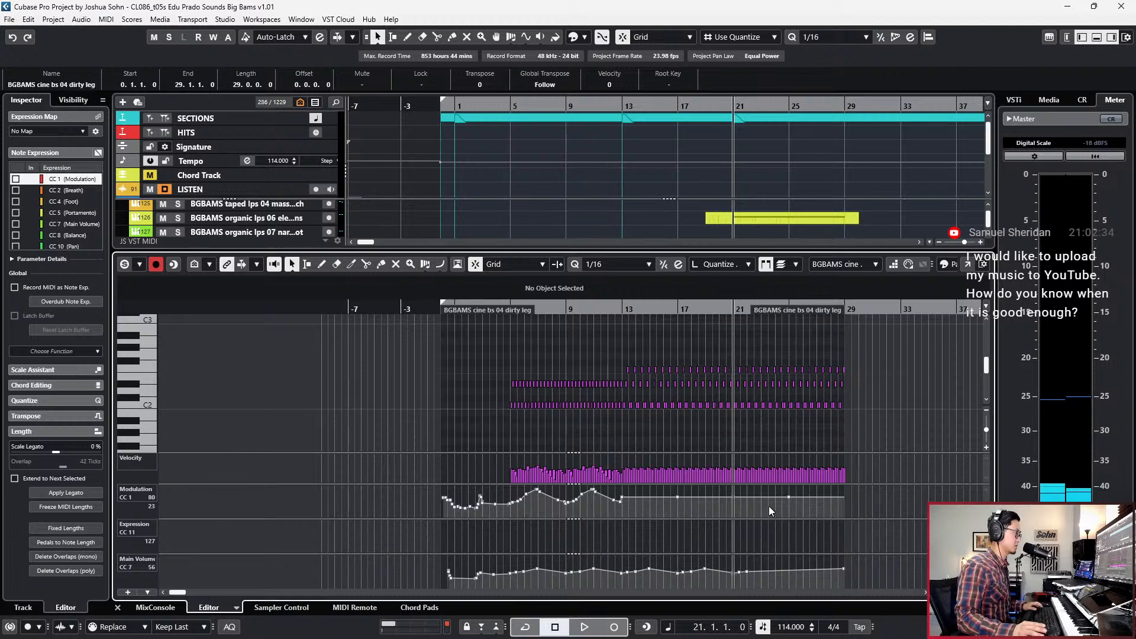
Ramp the dirty leg part's Modulation from bar 21 up to 102 at bar 29 and audition it within the arrangement.
drag(788, 497, 840, 496)
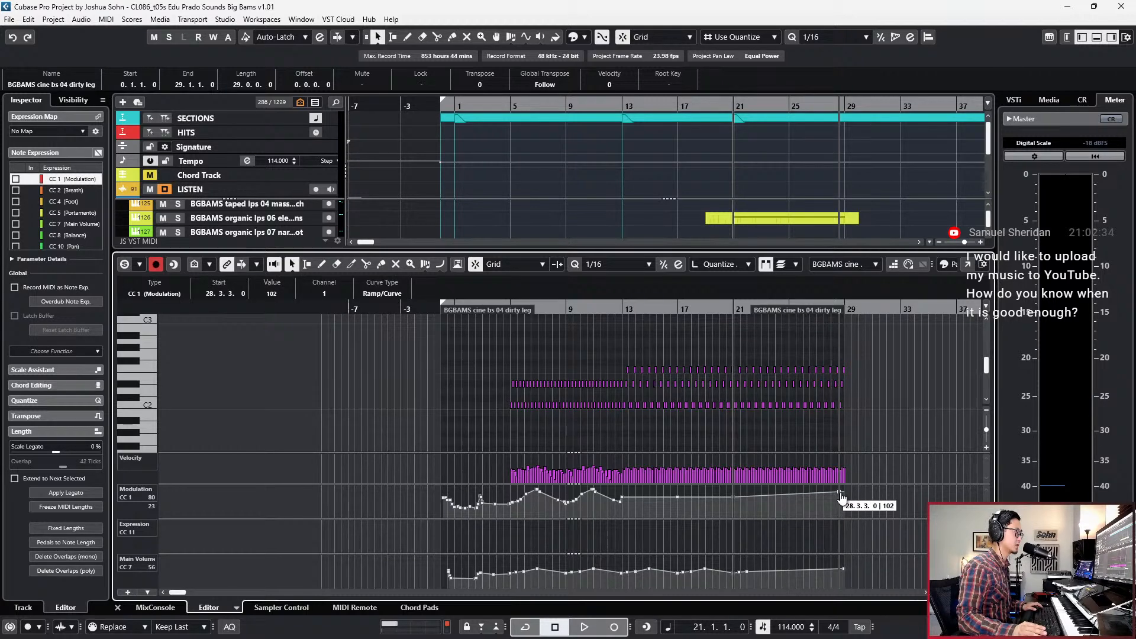
key(space)
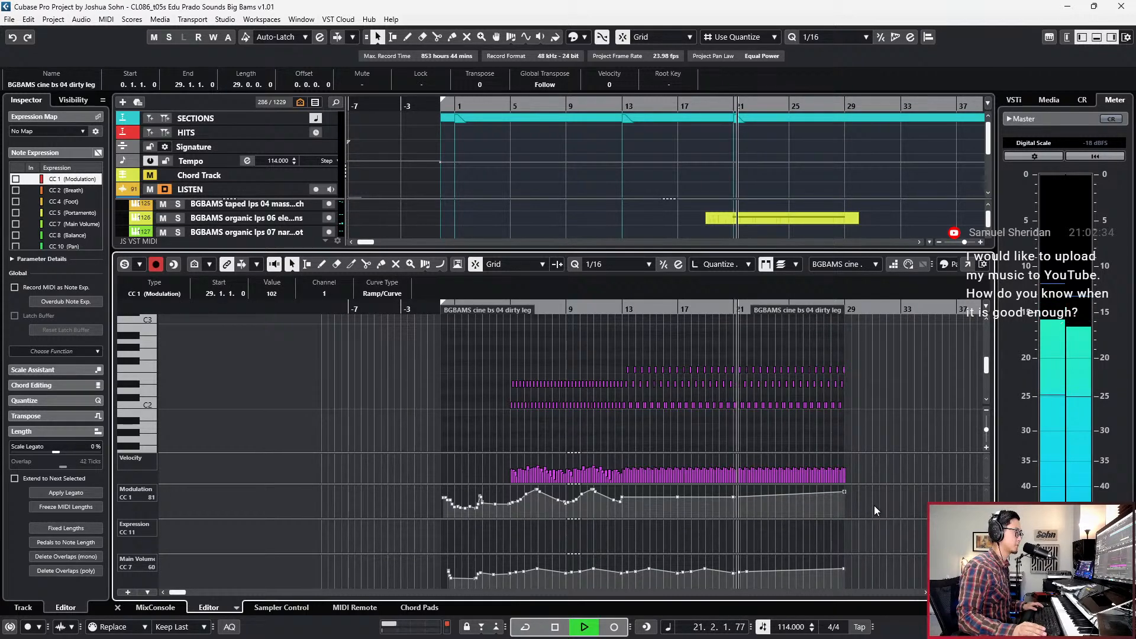
key(Return)
key(g)
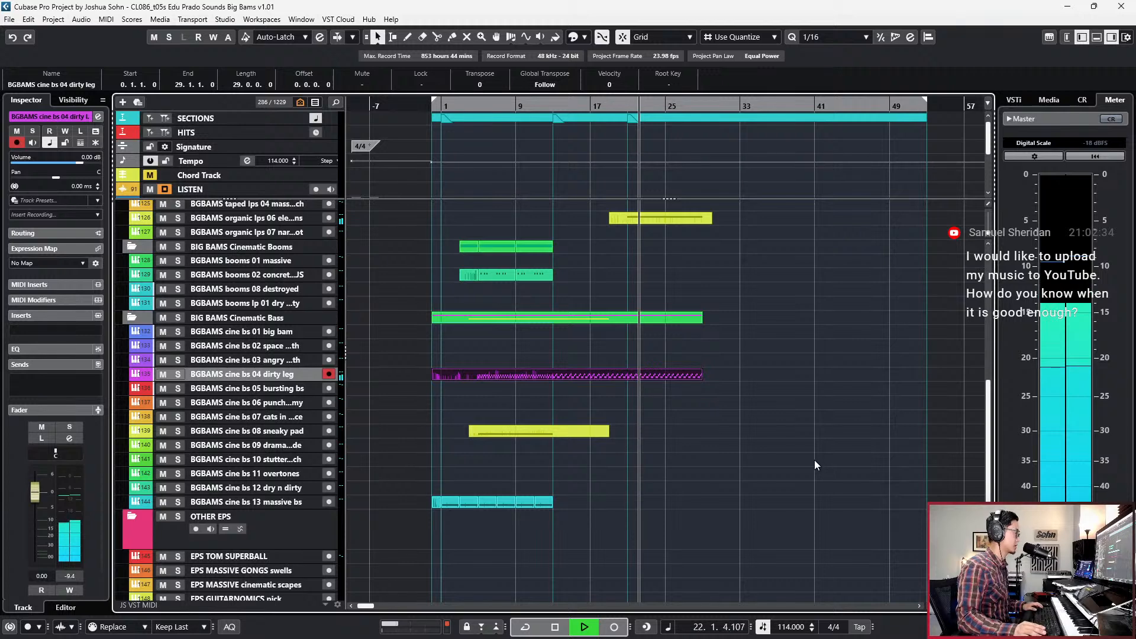
click(553, 431)
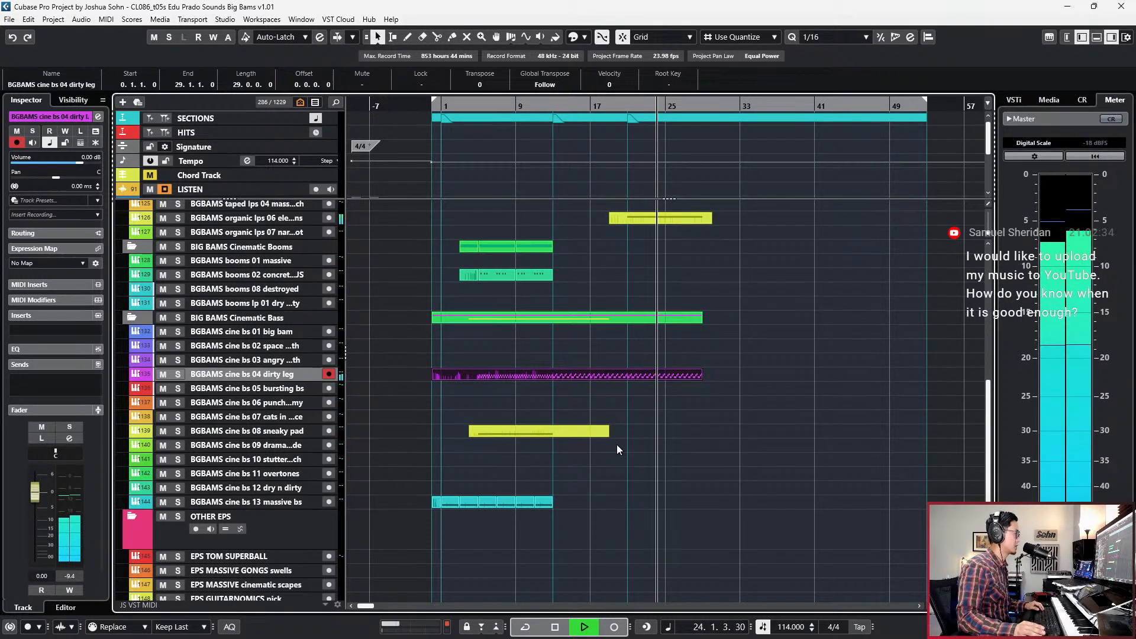
key(space)
Reshape the Modulation of the organic lps 06 electro cans part into a steady rise to 110 at 28.4.3.64, deleting the intermediate points.
scroll(622, 452, up, 5)
double_click(643, 459)
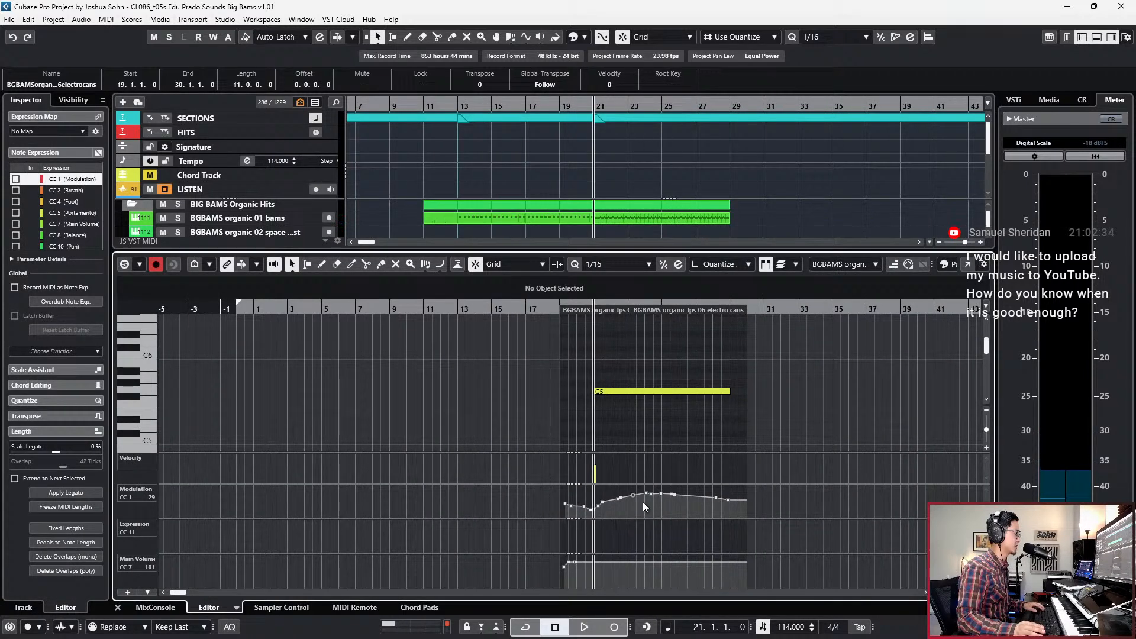
drag(642, 502, 729, 496)
key(Delete)
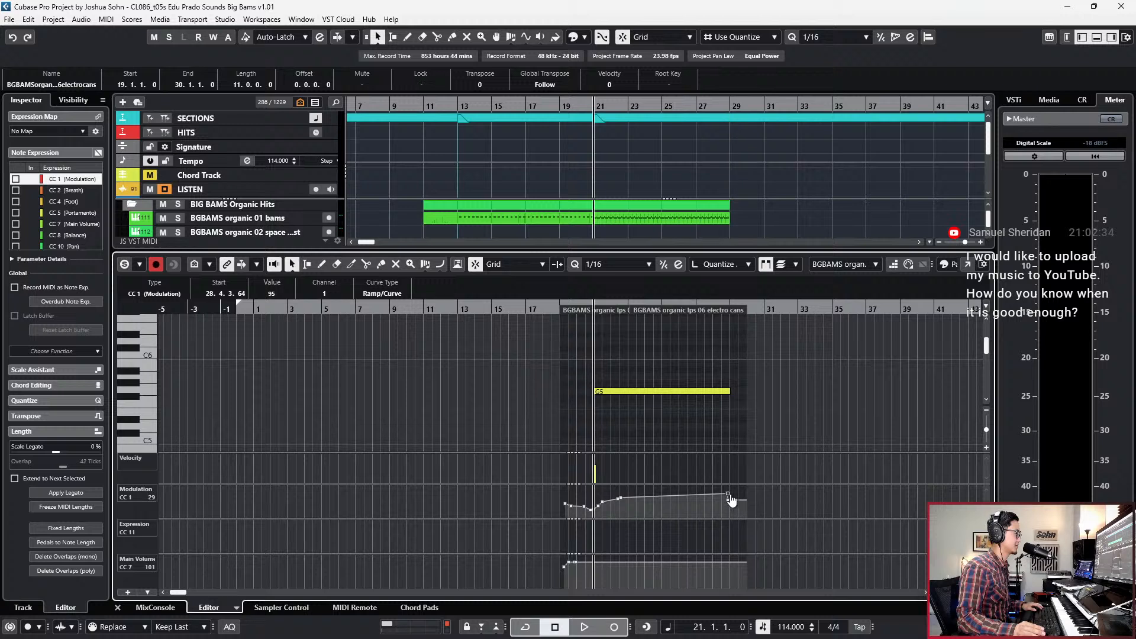
click(728, 501)
key(Delete)
click(728, 495)
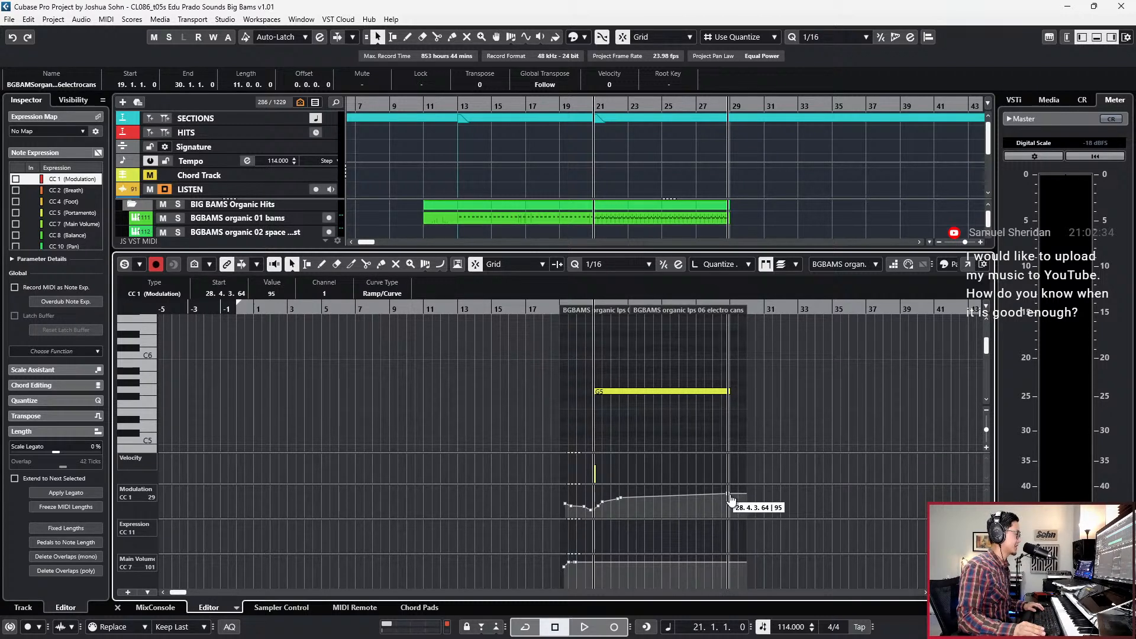
drag(731, 494, 731, 496)
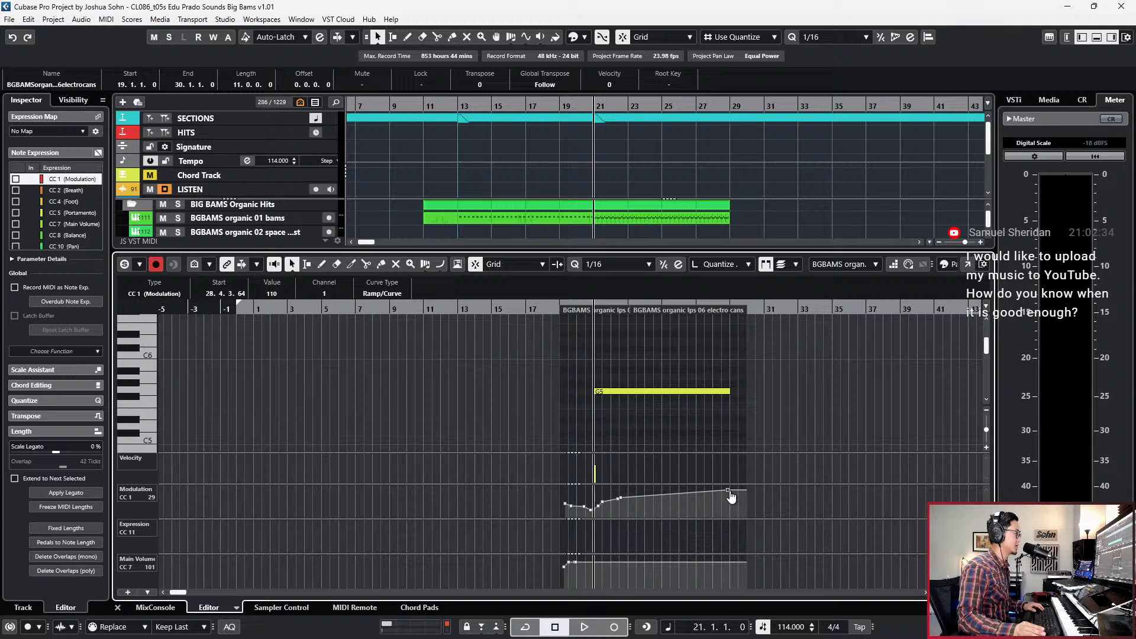
key(Return)
Insert a Compressor on the organic lps 06 electro cans channel and turn off its automatic make-up gain while playing it soloed.
key(e)
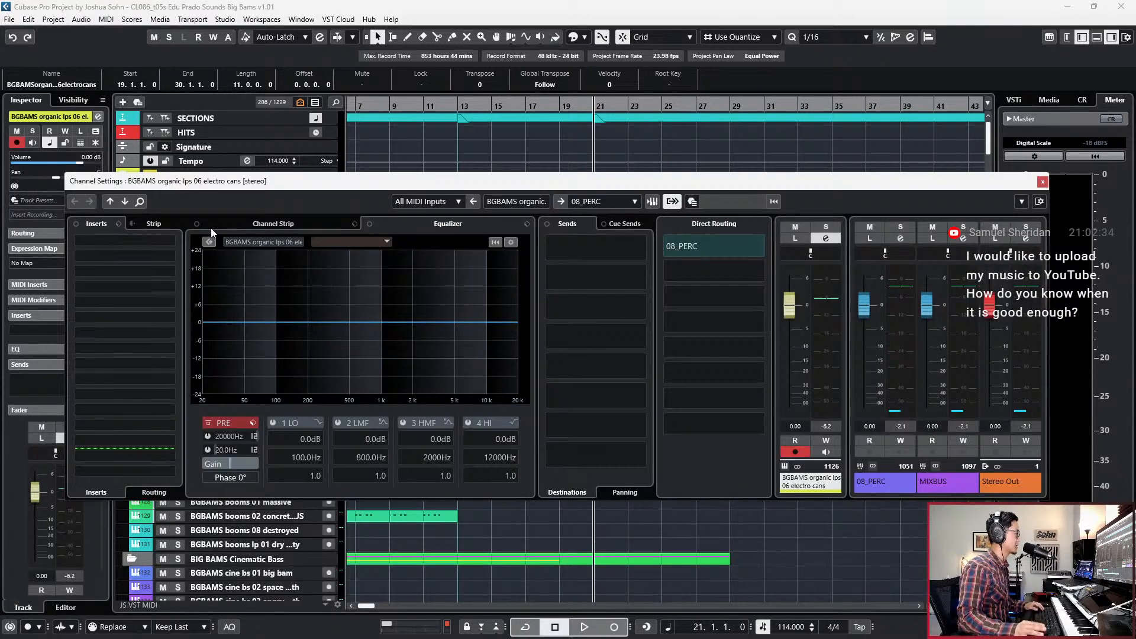
click(158, 239)
text(compr)
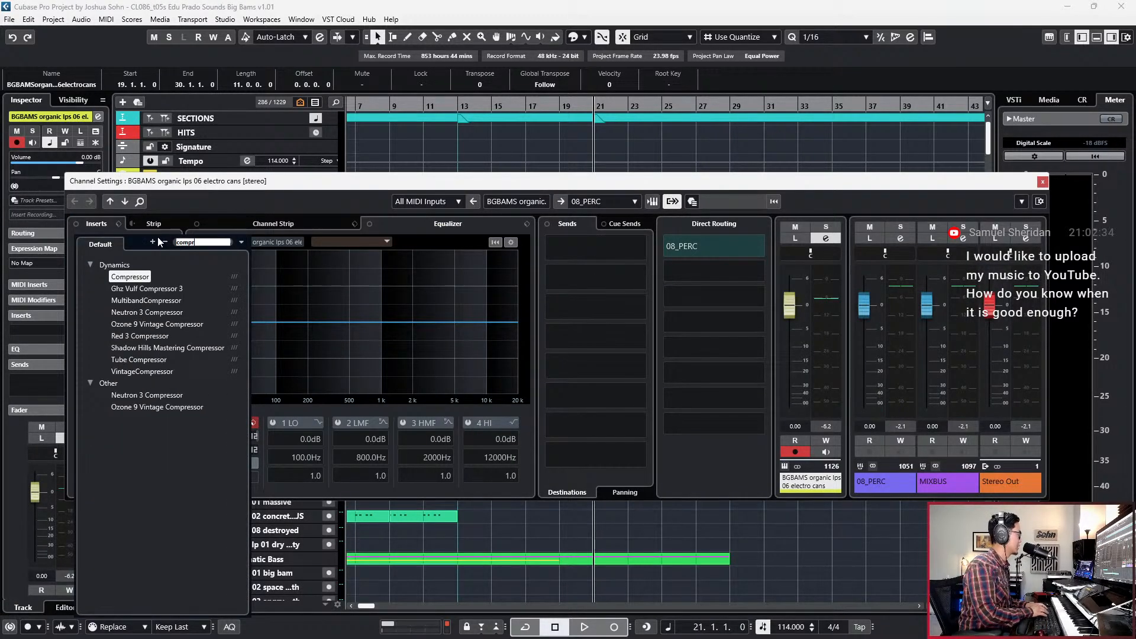
click(141, 278)
key(s)
key(space)
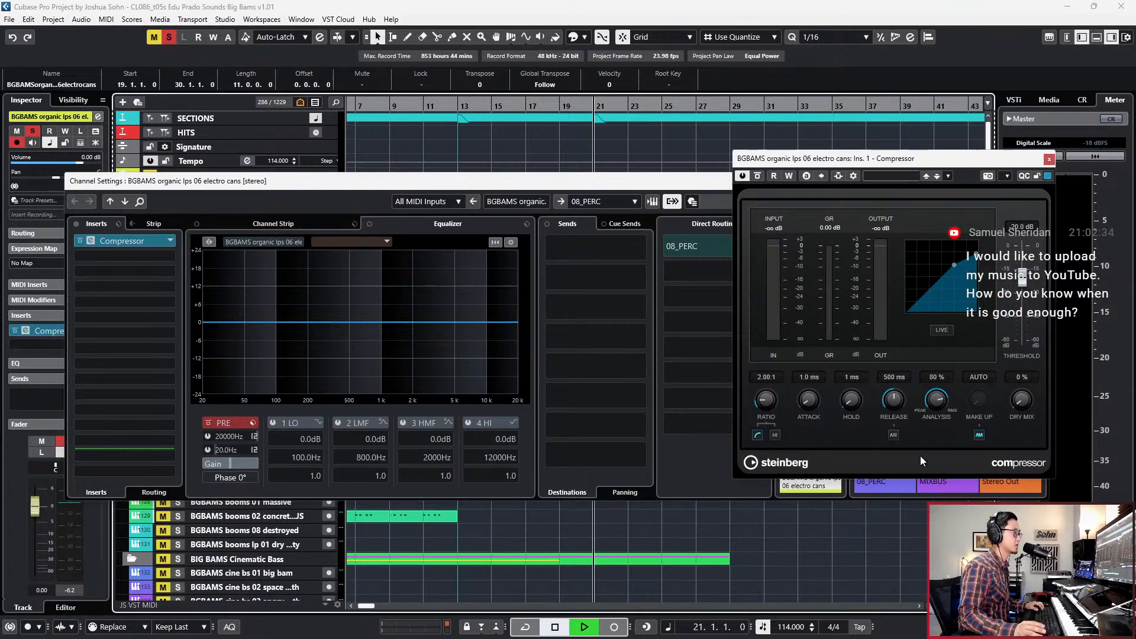
click(979, 435)
Set the Compressor threshold to -21.2 dB while auditioning the soloed electro cans loop.
drag(944, 154, 757, 159)
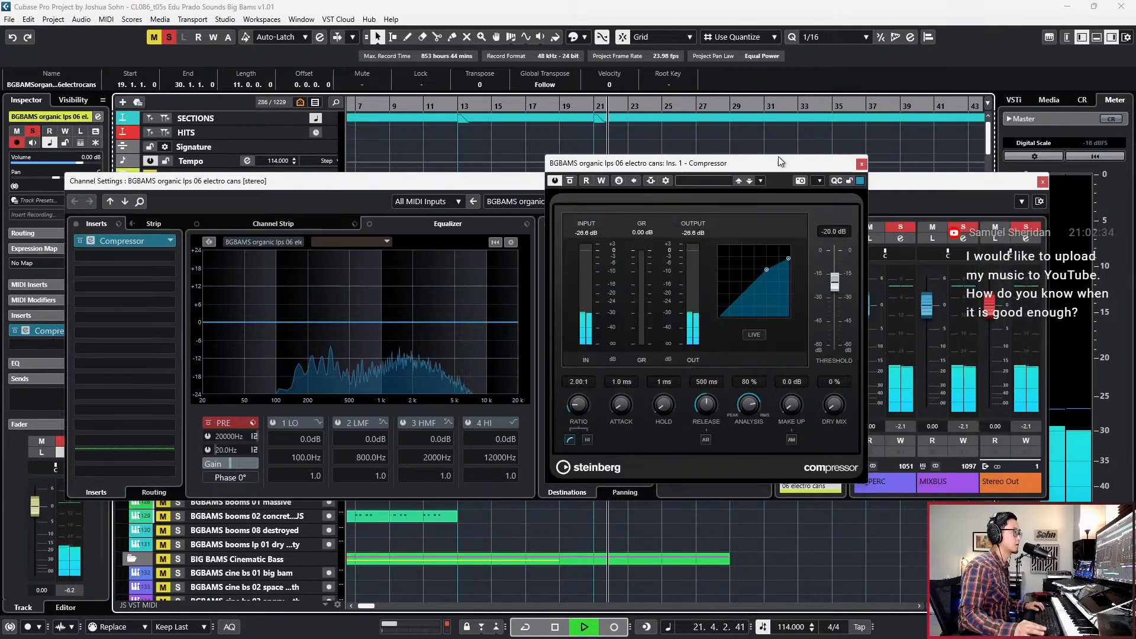
drag(833, 282, 834, 289)
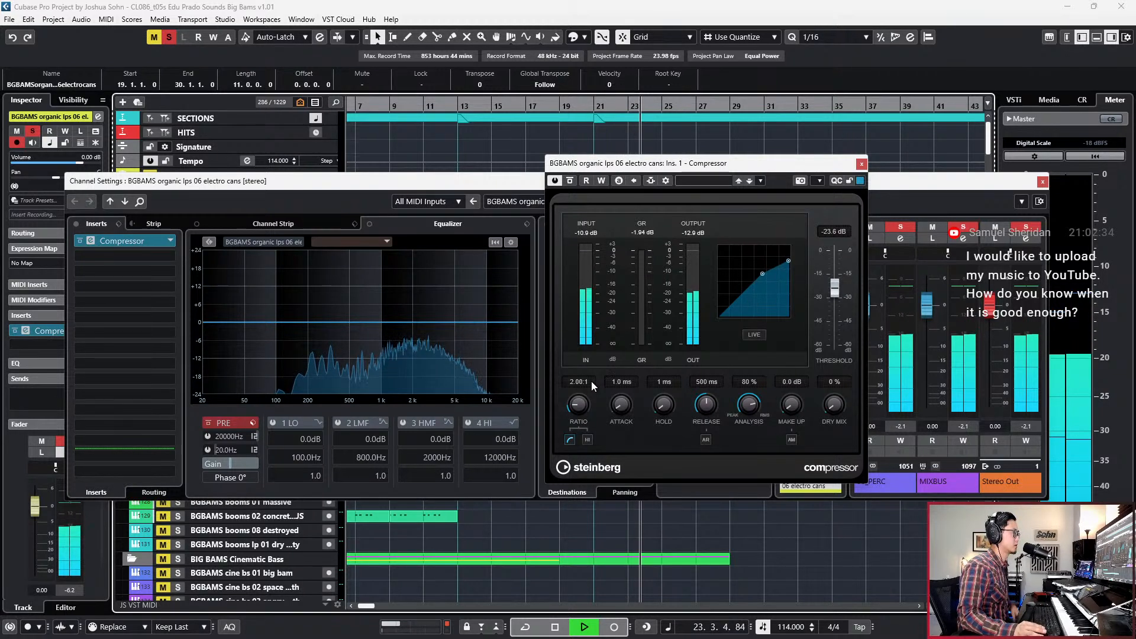
drag(834, 288, 836, 280)
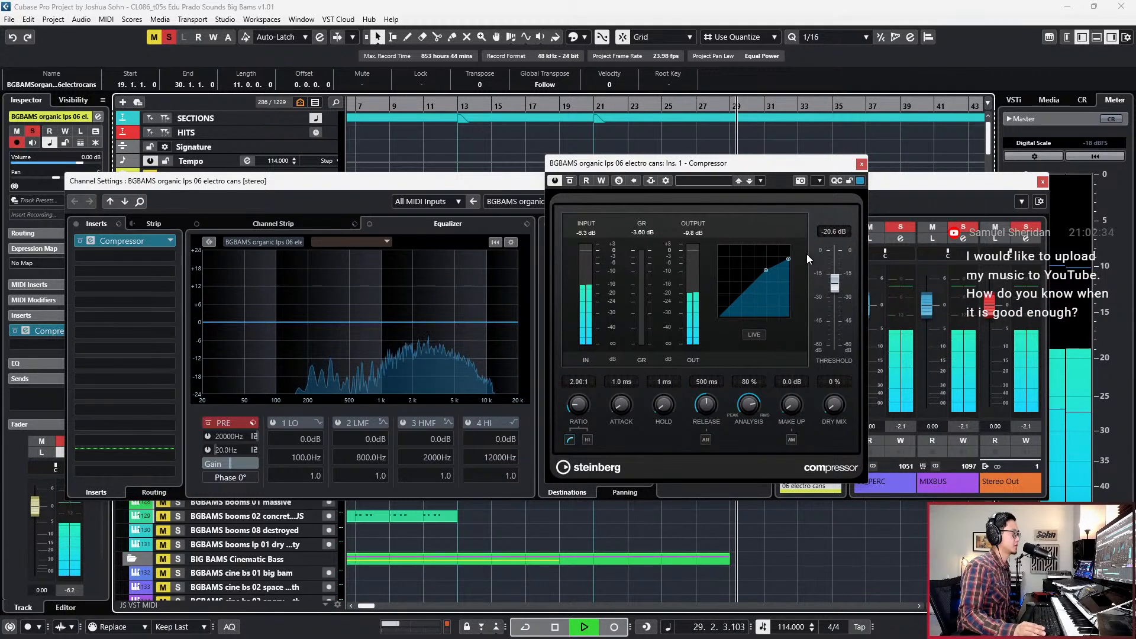
key(space)
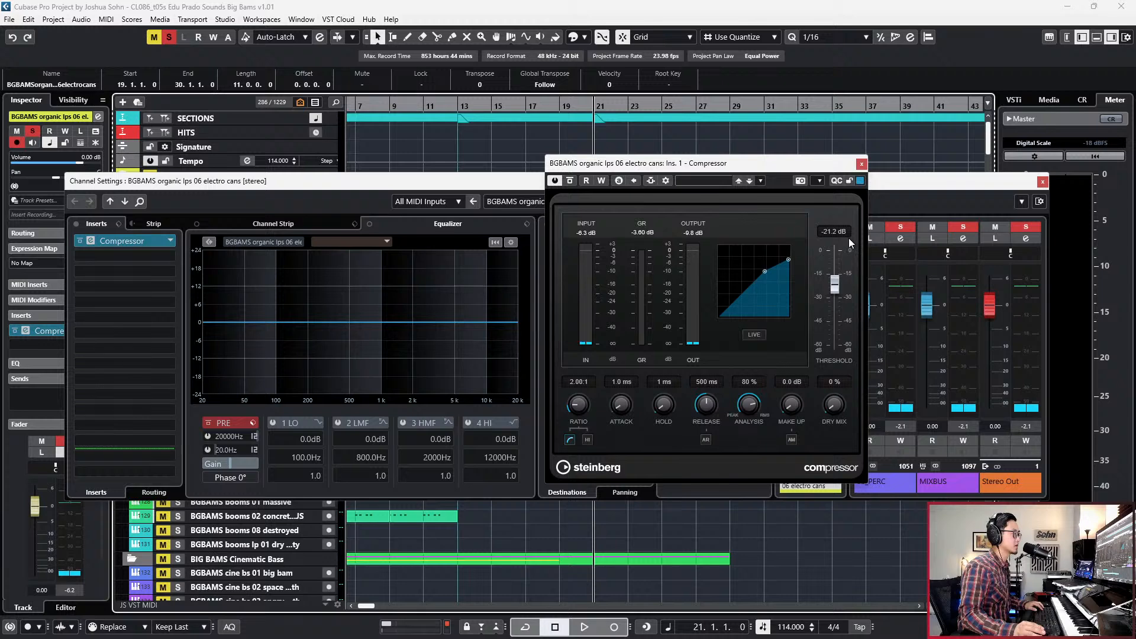
Close the Compressor and channel settings windows and unsolo the electro cans track.
click(861, 164)
click(1043, 180)
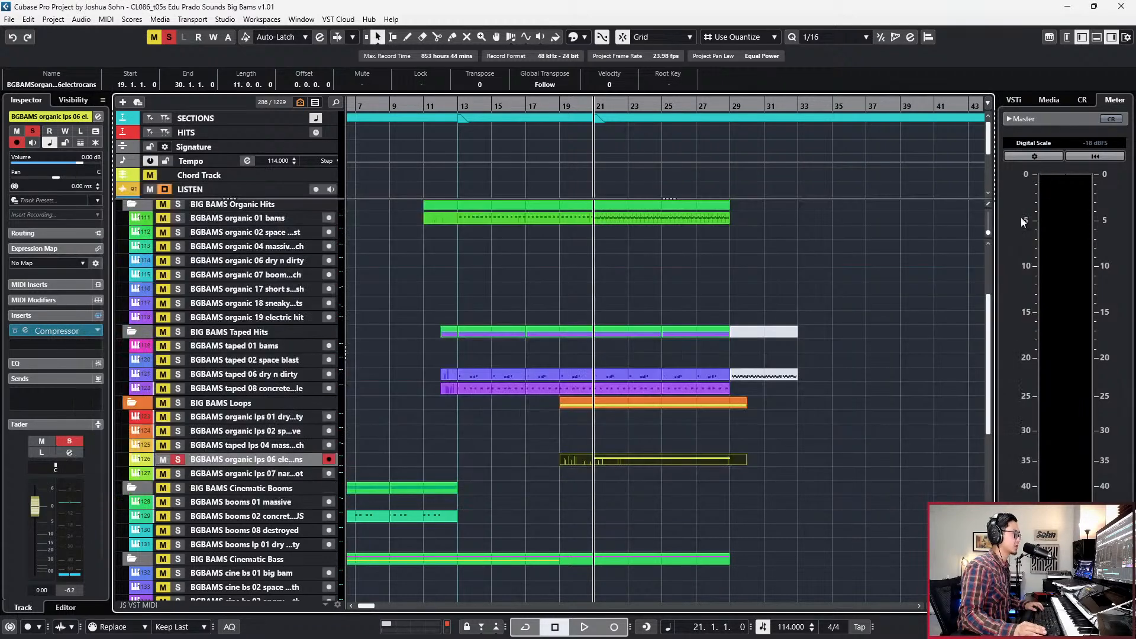
key(s)
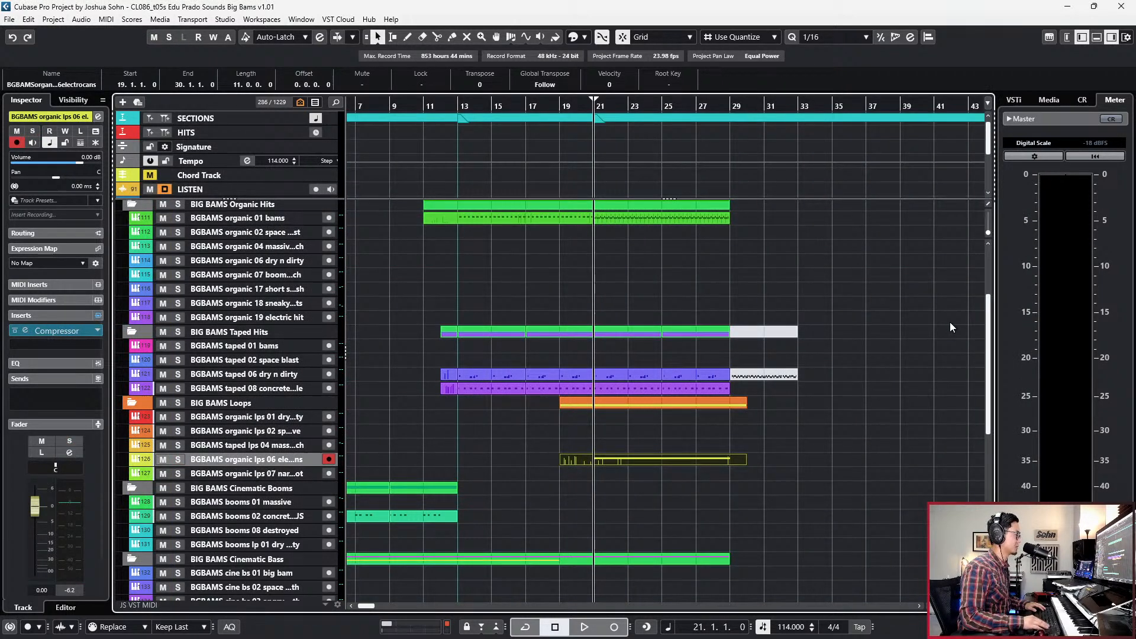
Set the locators around the organic lps 06 electro cans part and inspect its Big Bams instrument settings in Kontakt.
key(p)
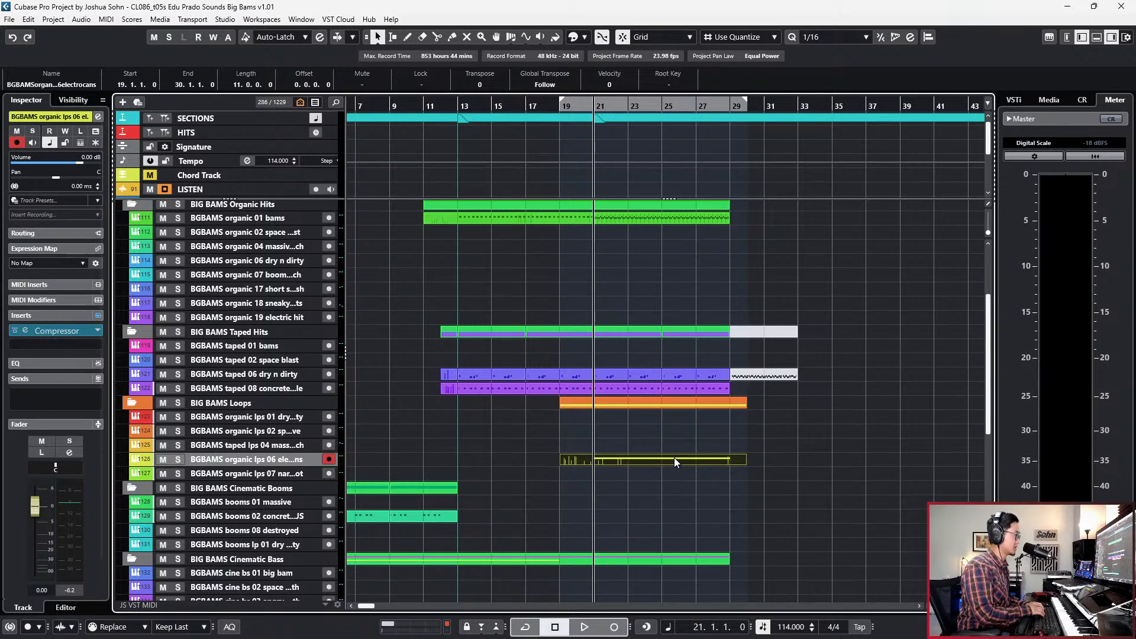
key(e)
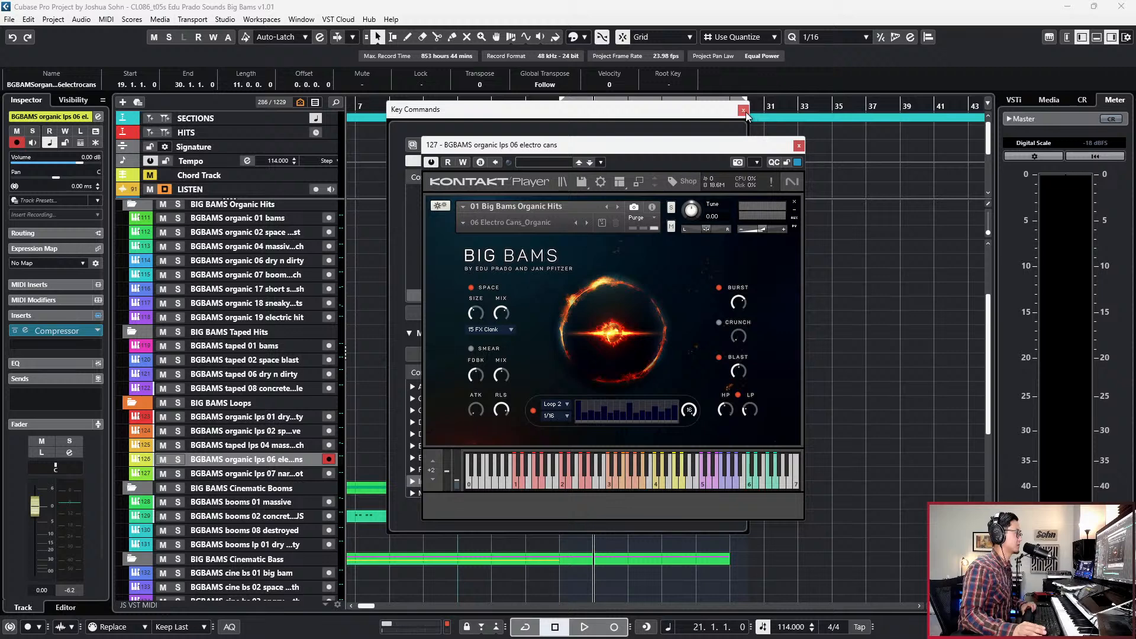
click(743, 111)
drag(713, 144, 708, 131)
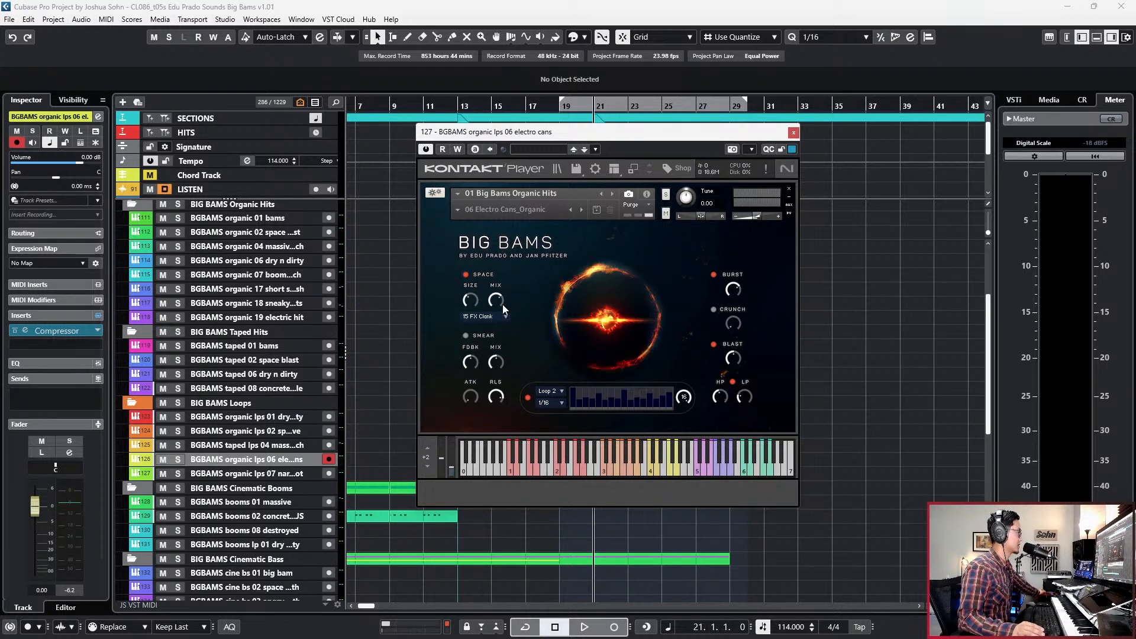
double_click(488, 300)
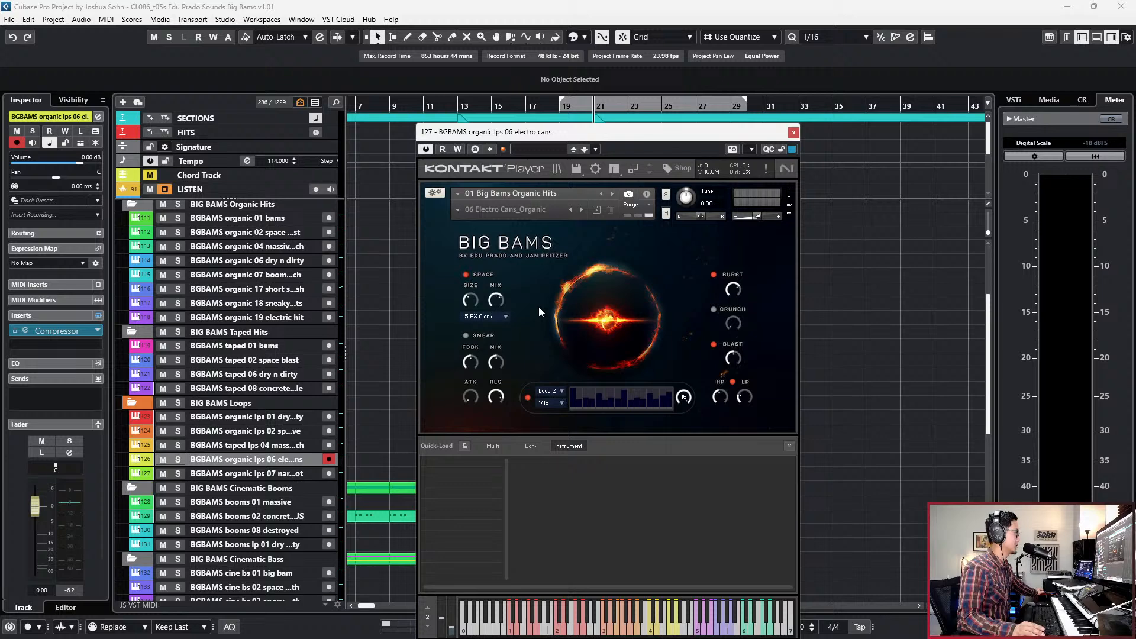
double_click(696, 425)
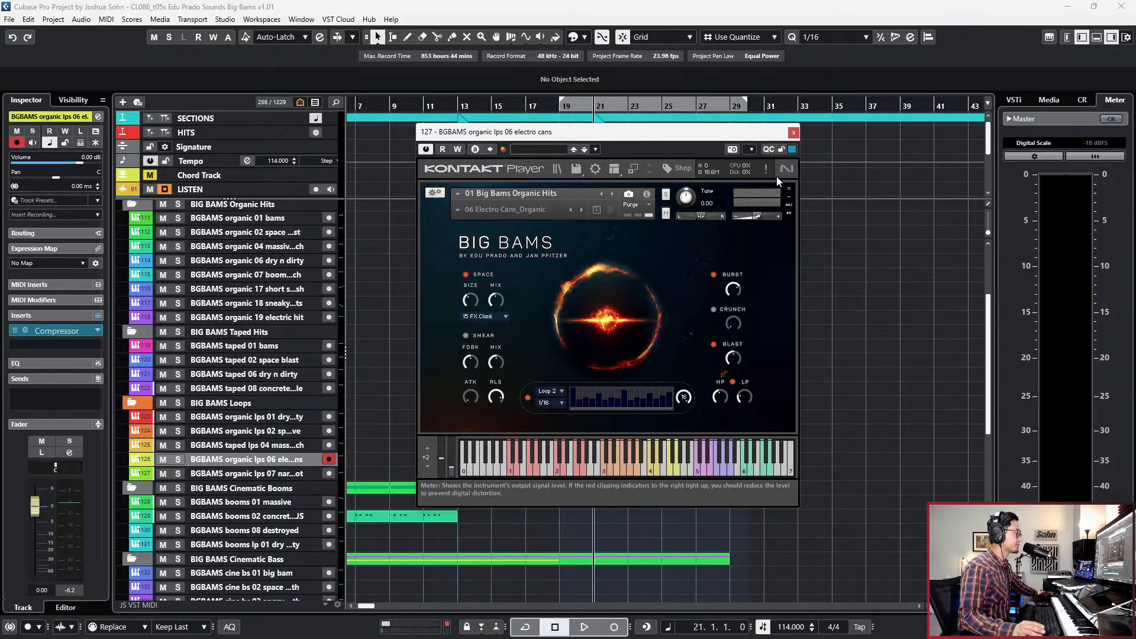
click(792, 131)
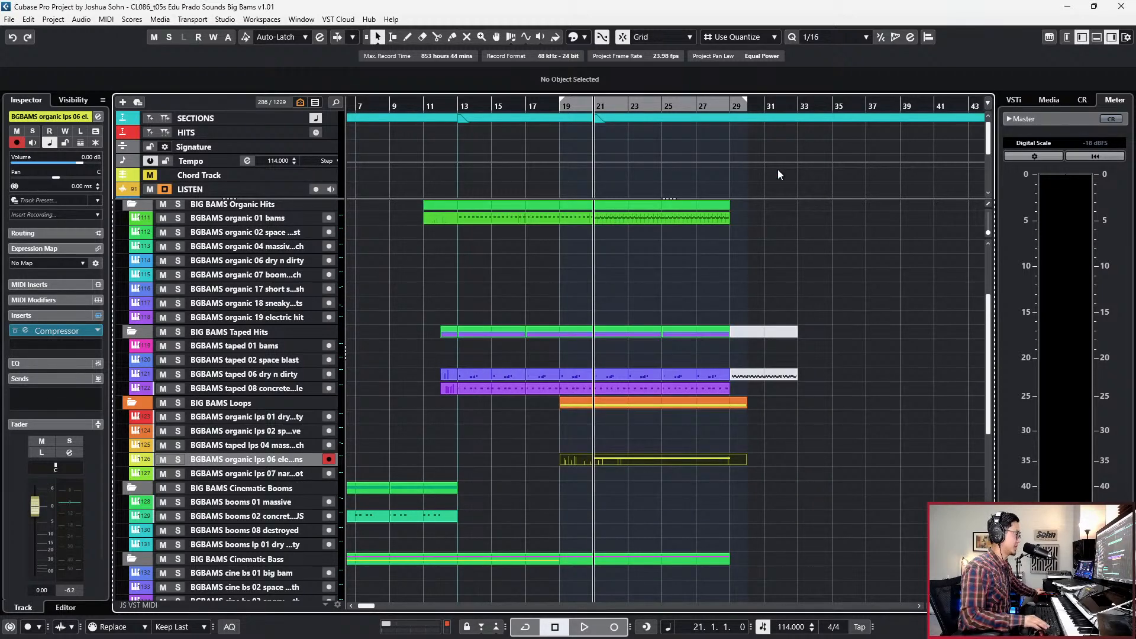
Record a Control 21 automation pass into the organic lps 06 electro cans part over the build up to bar 28.
key(KP_Subtract)
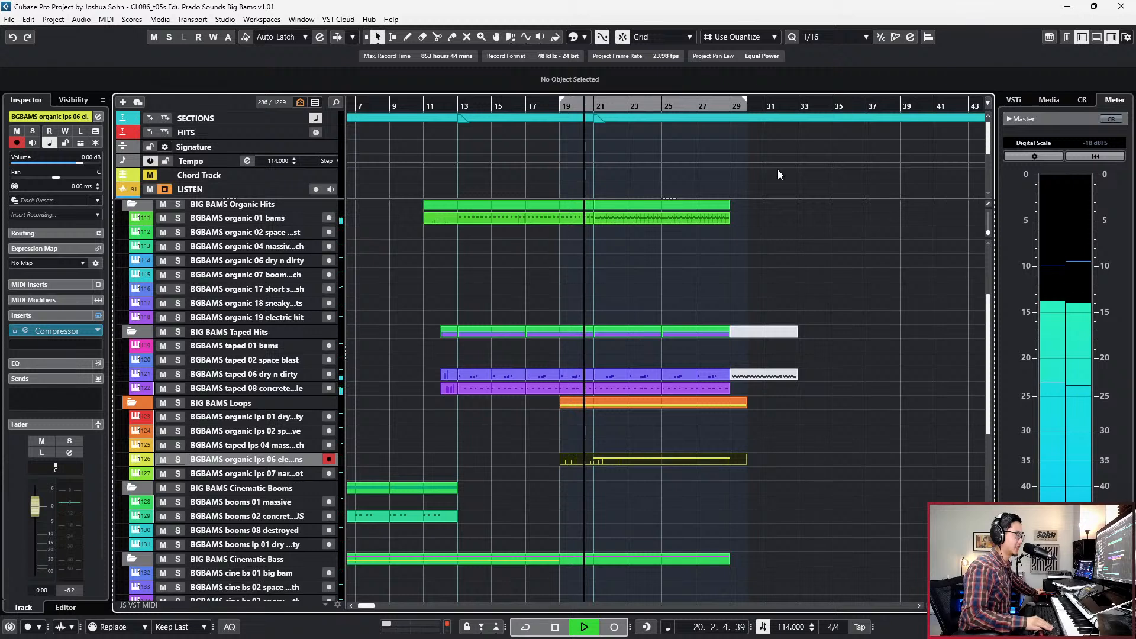
key(KP_Multiply)
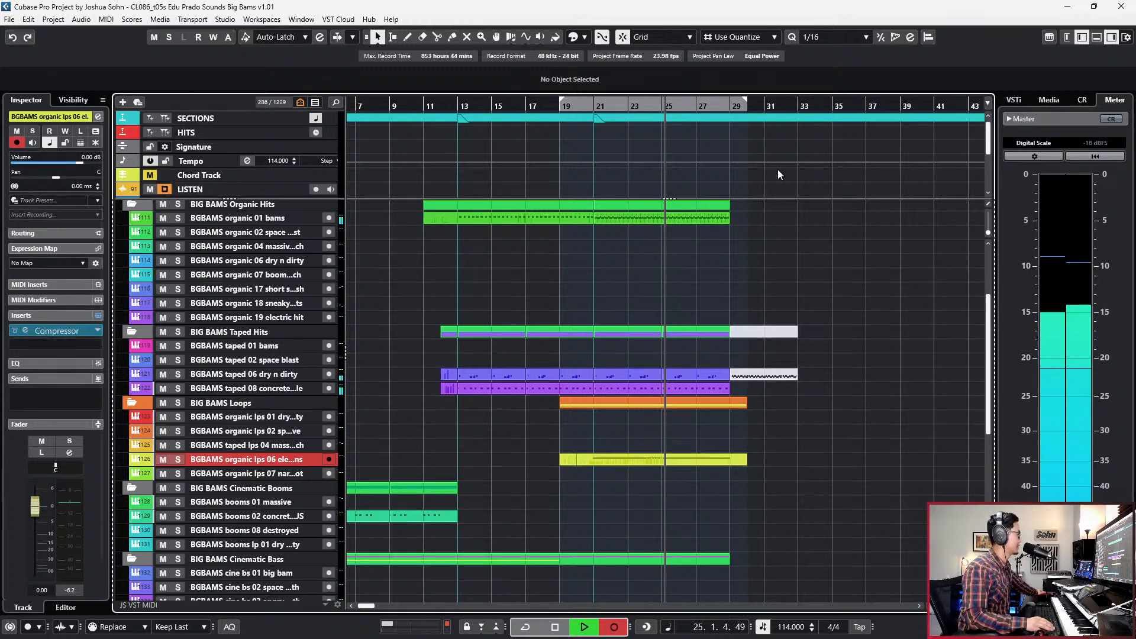
key(space)
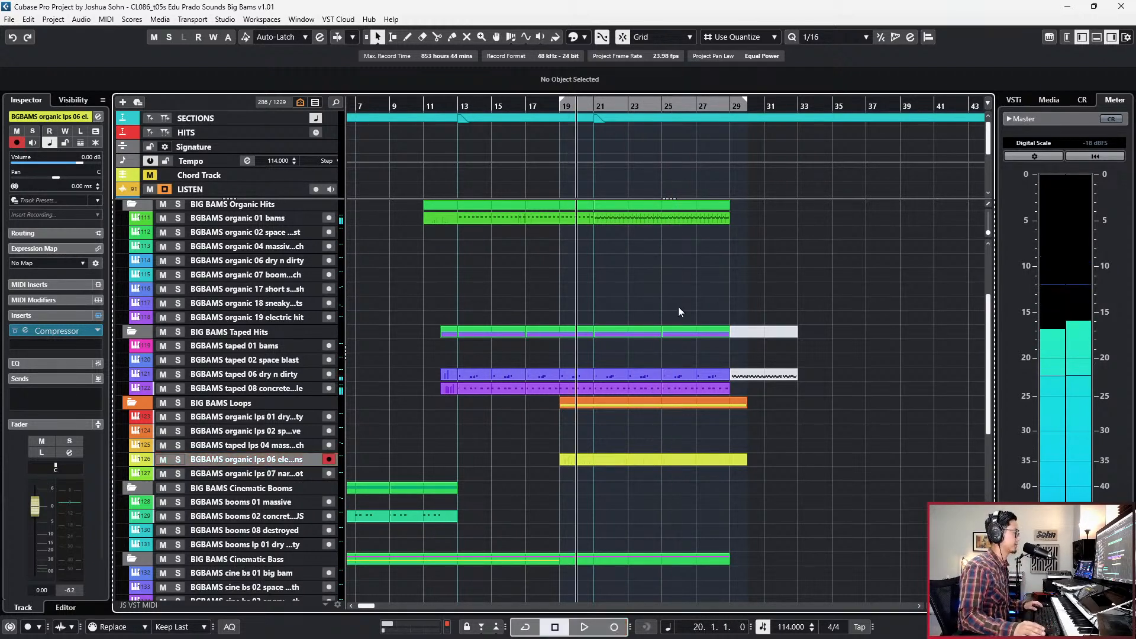
double_click(639, 459)
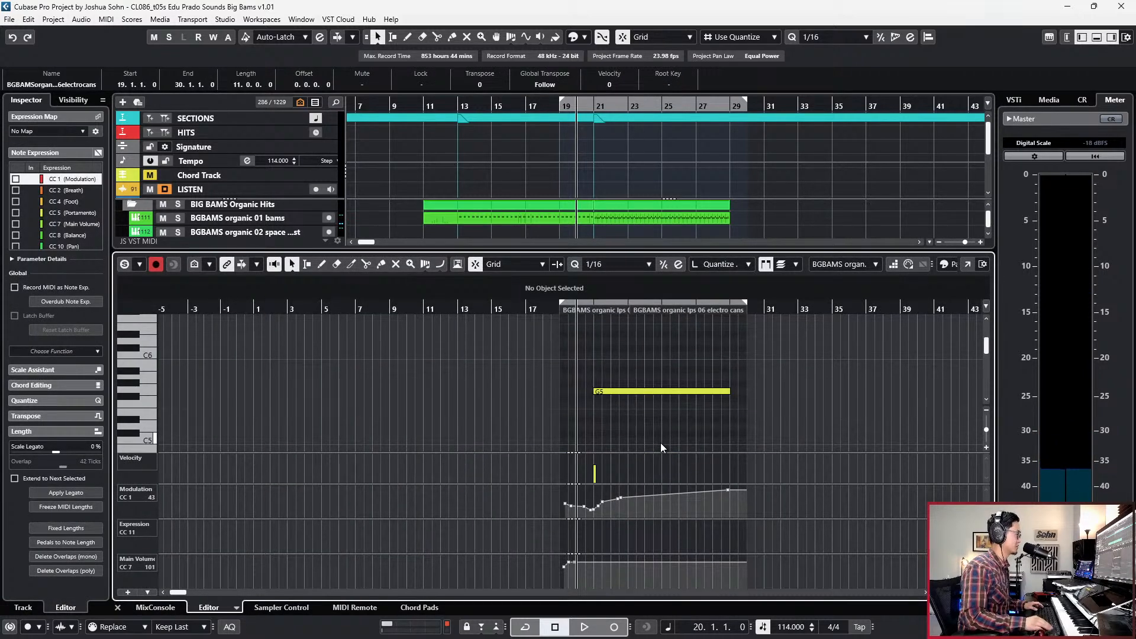
key(KP_Multiply)
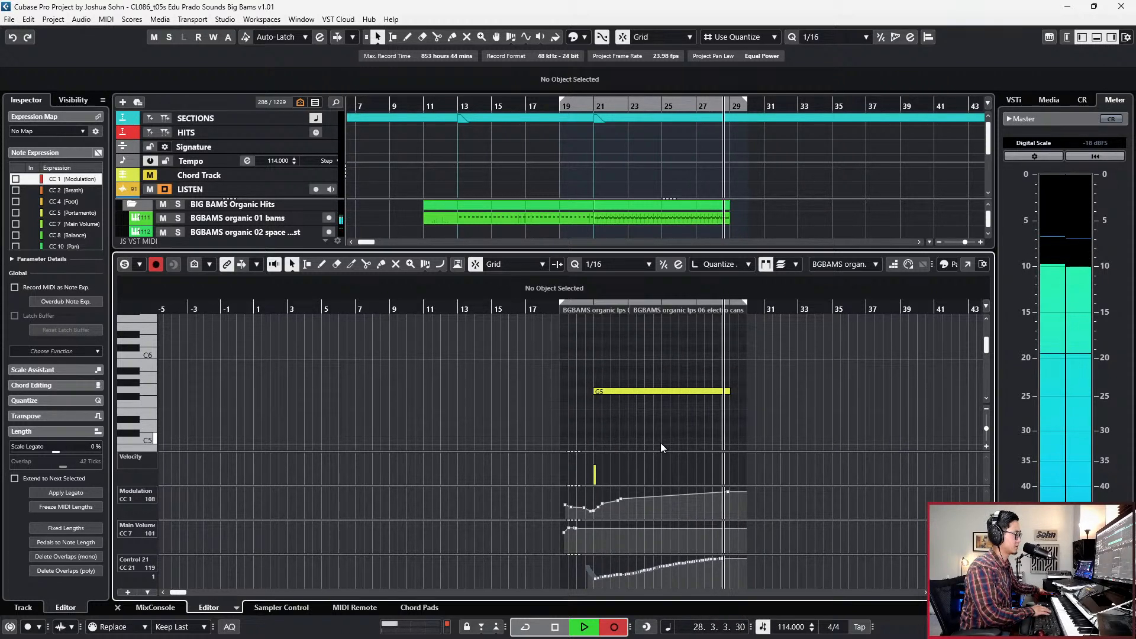
key(space)
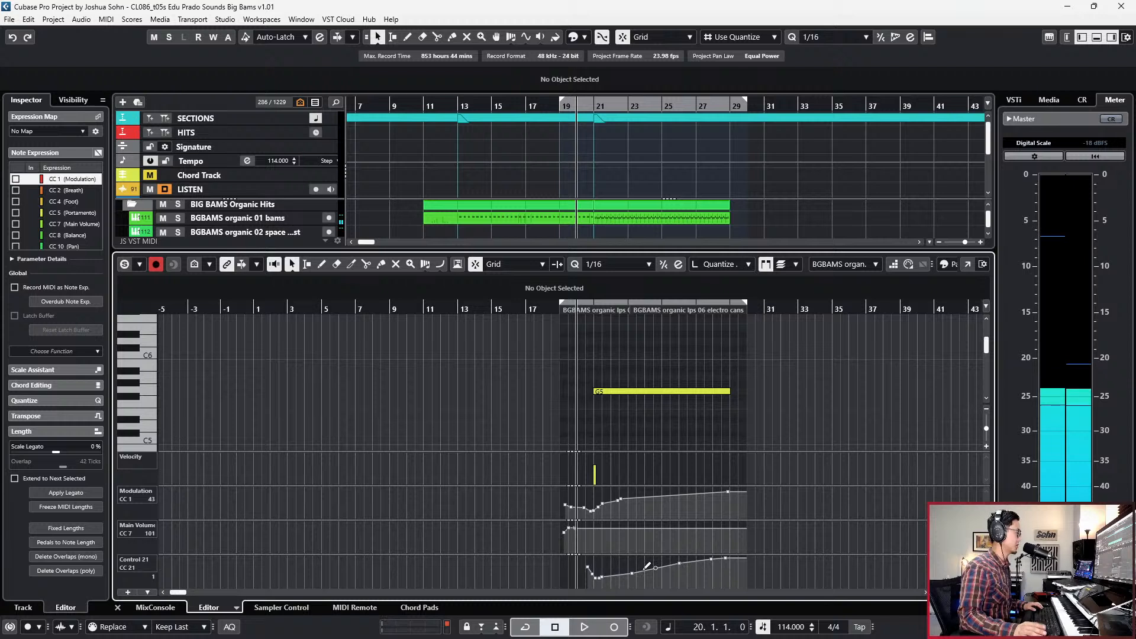
Delete the intermediate Control 21 points, lower the final point, add a point of 38 at 24.4.4.116, and audition the curve.
drag(604, 557, 727, 567)
key(Delete)
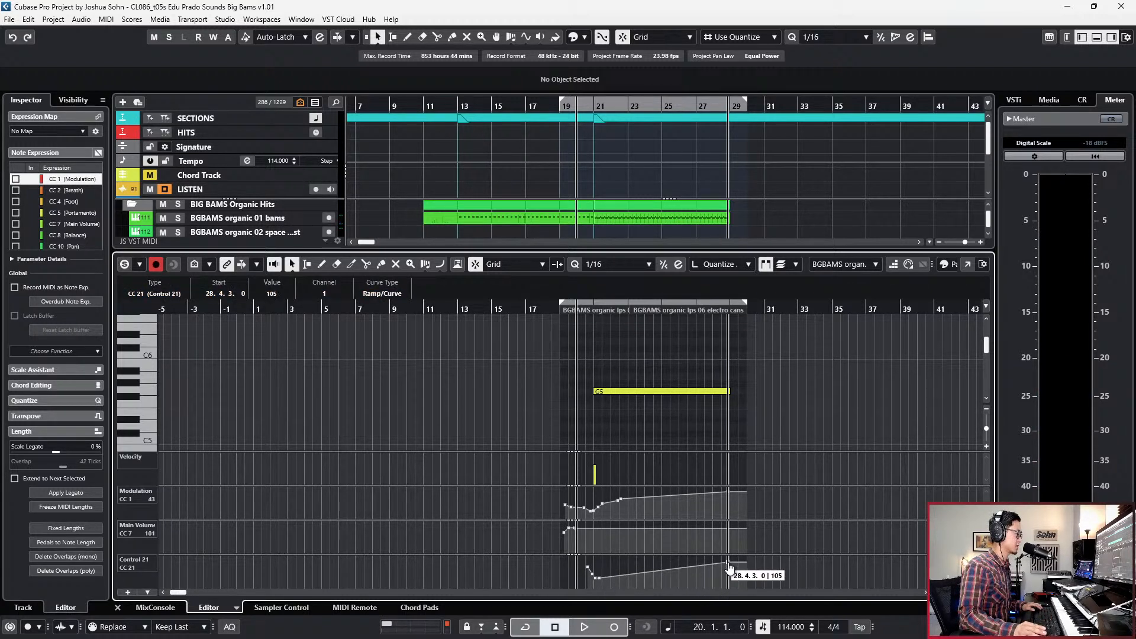
drag(602, 583, 662, 585)
key(space)
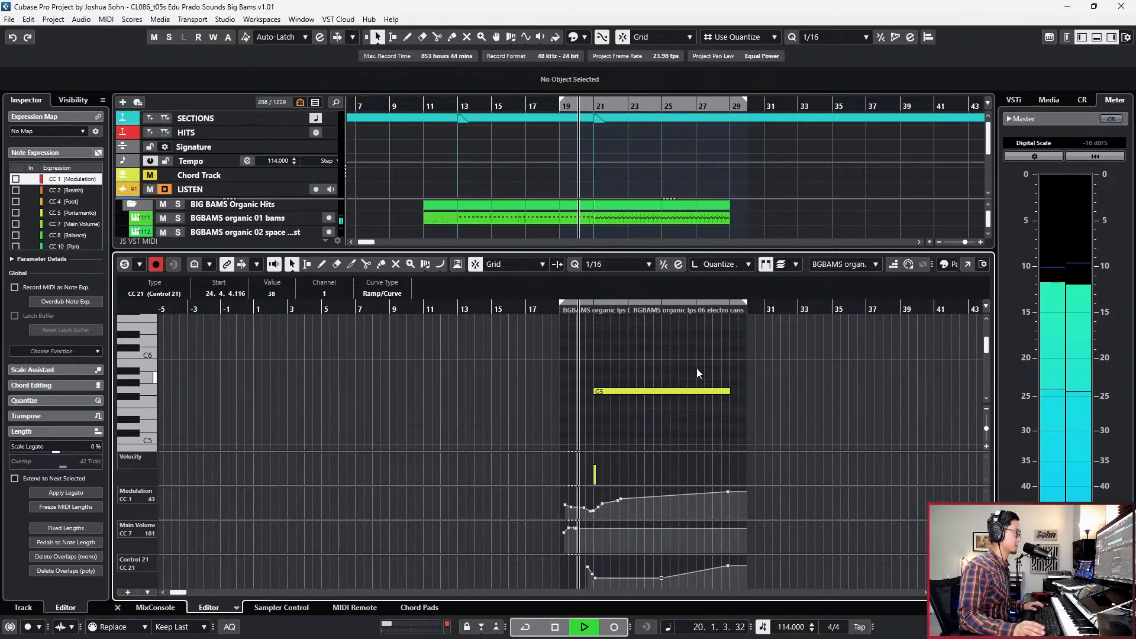
scroll(698, 363, up, 3)
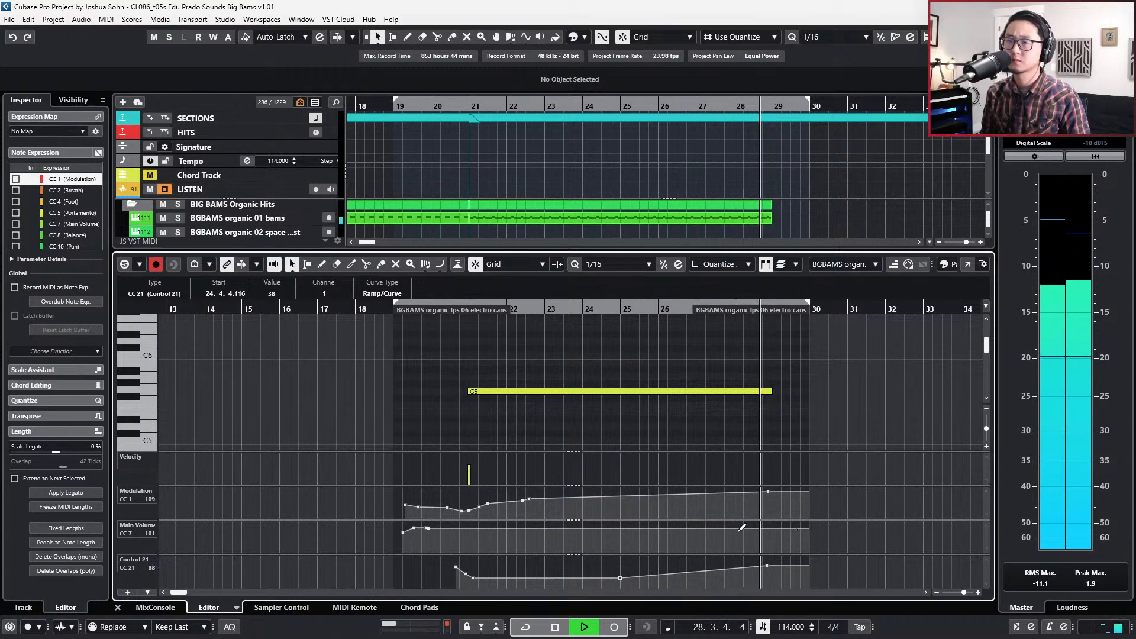
click(694, 571)
key(space)
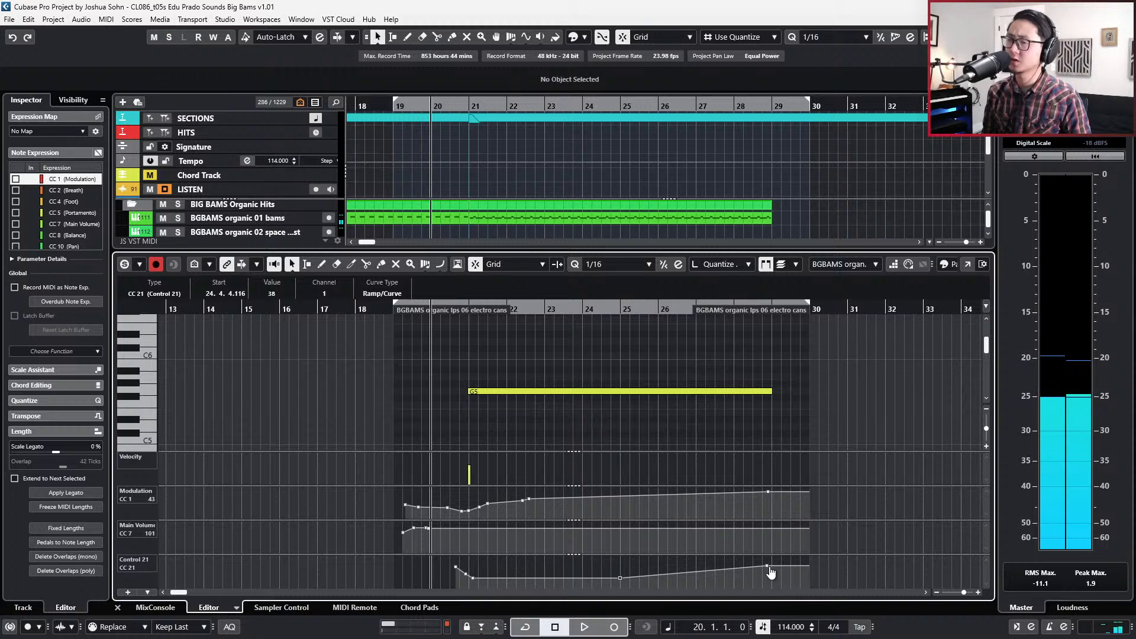
Move the final Control 21 point to 29.1.1.0 with value 71 and add a point of 57 at 28.1.1.36, auditioning between changes.
drag(766, 571, 772, 577)
click(619, 577)
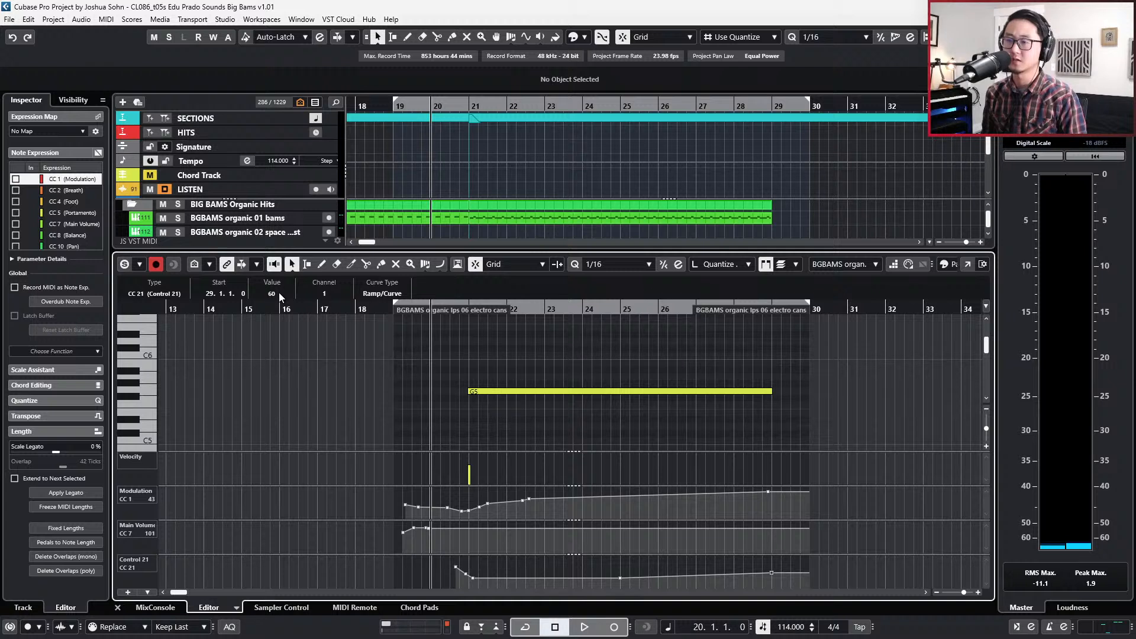
key(space)
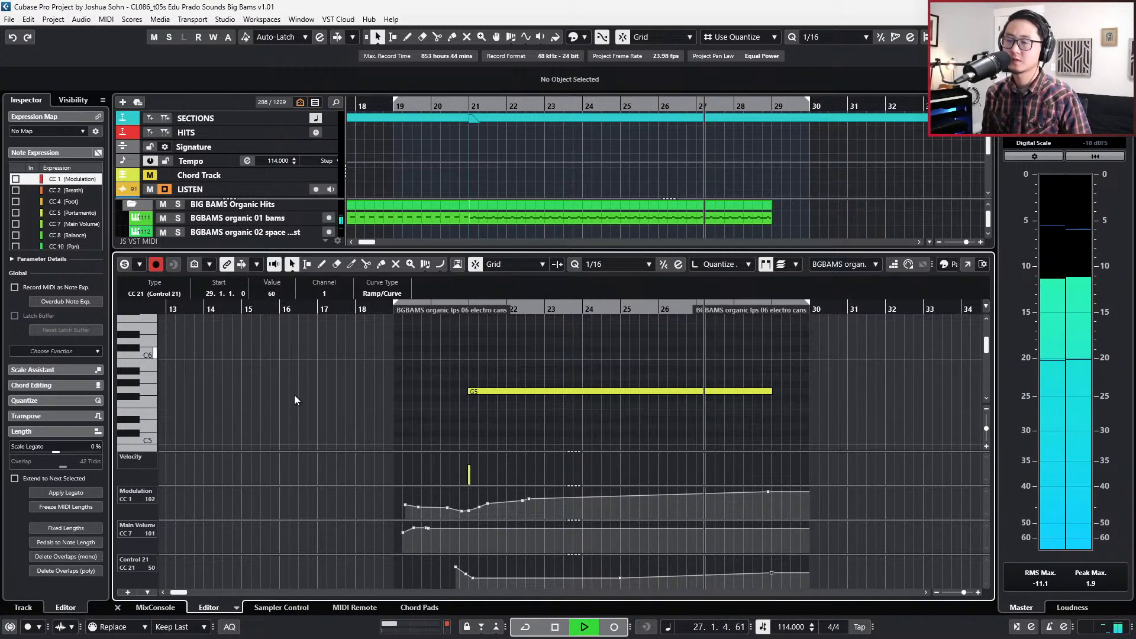
key(space)
click(735, 573)
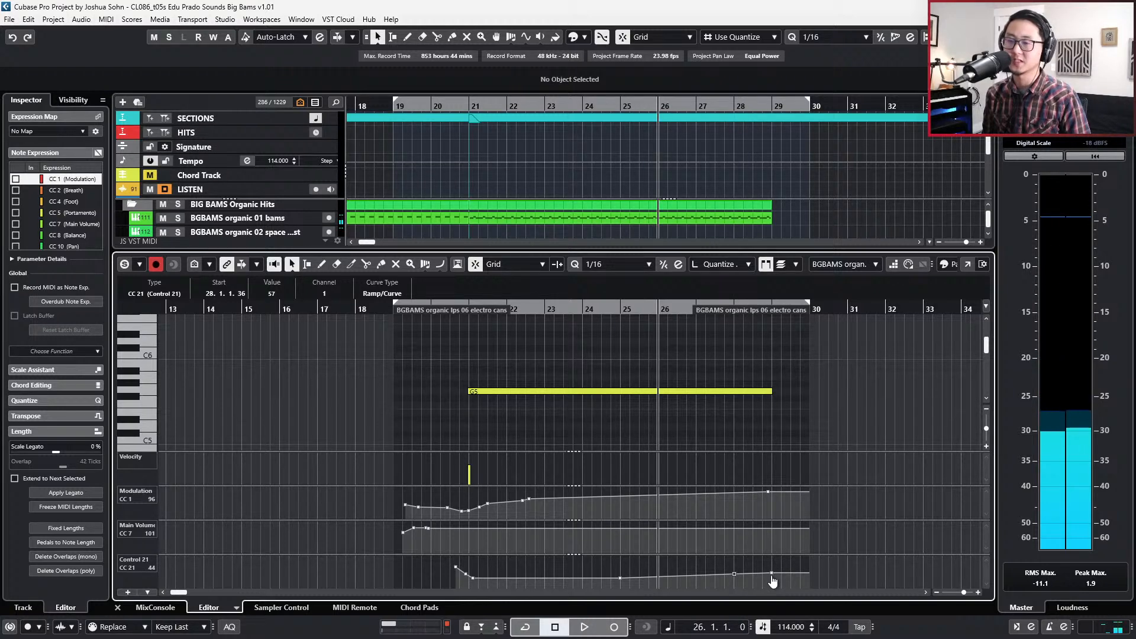
drag(772, 580, 774, 575)
Play the build from bar 26 back in the project overview, checking the electro cans channel's equalizer spectrum.
key(space)
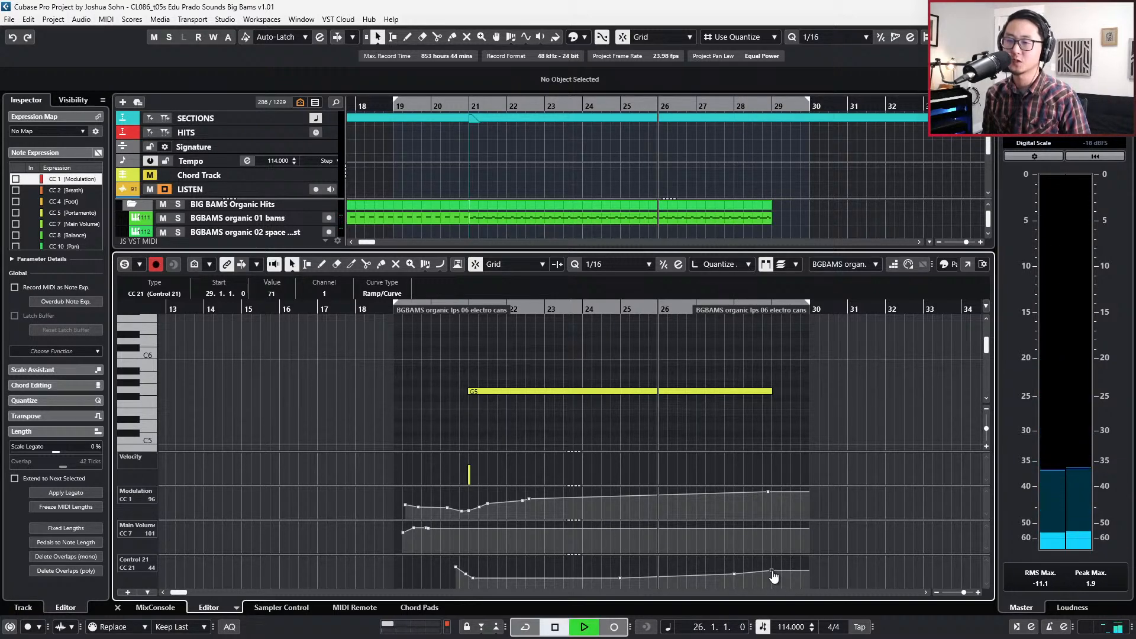
key(ctrl+e)
scroll(775, 505, down, 5)
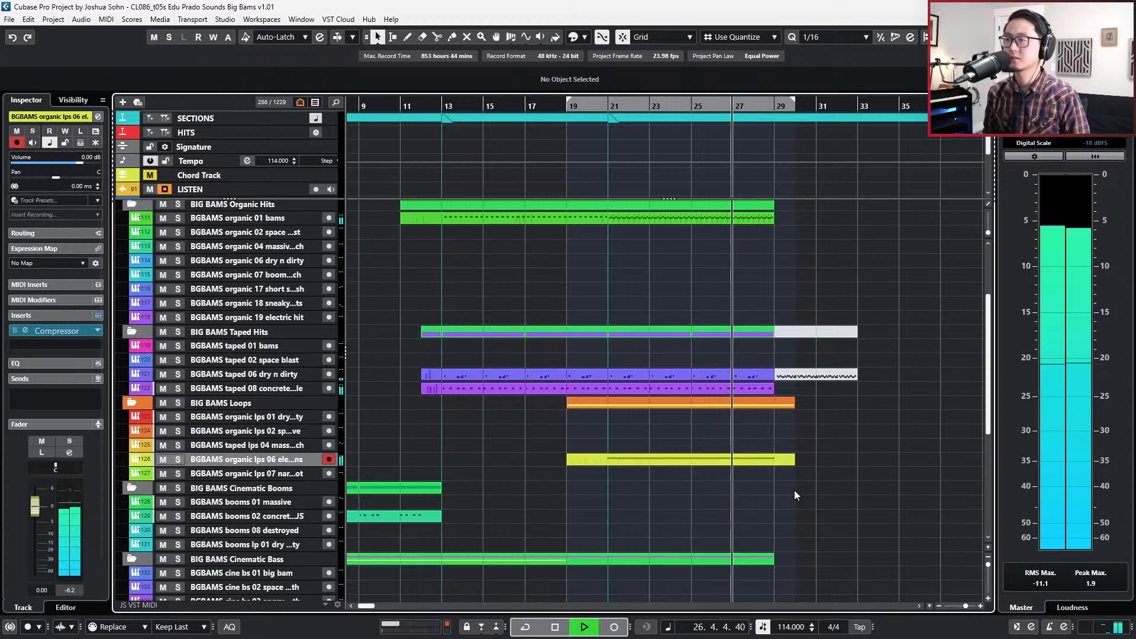
key(e)
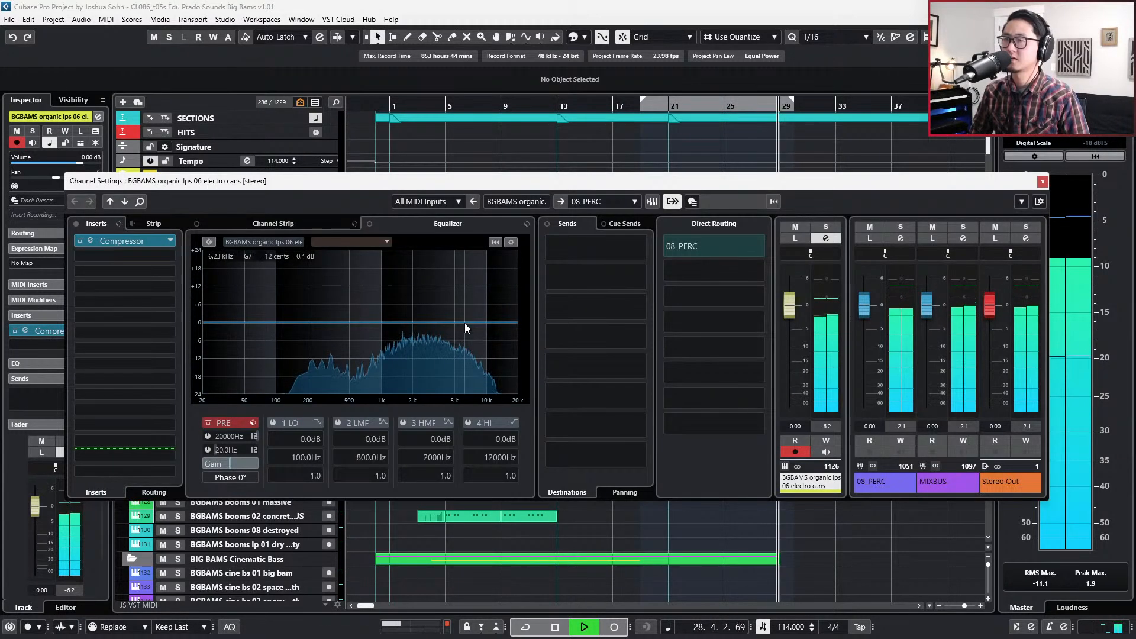
key(e)
key(space)
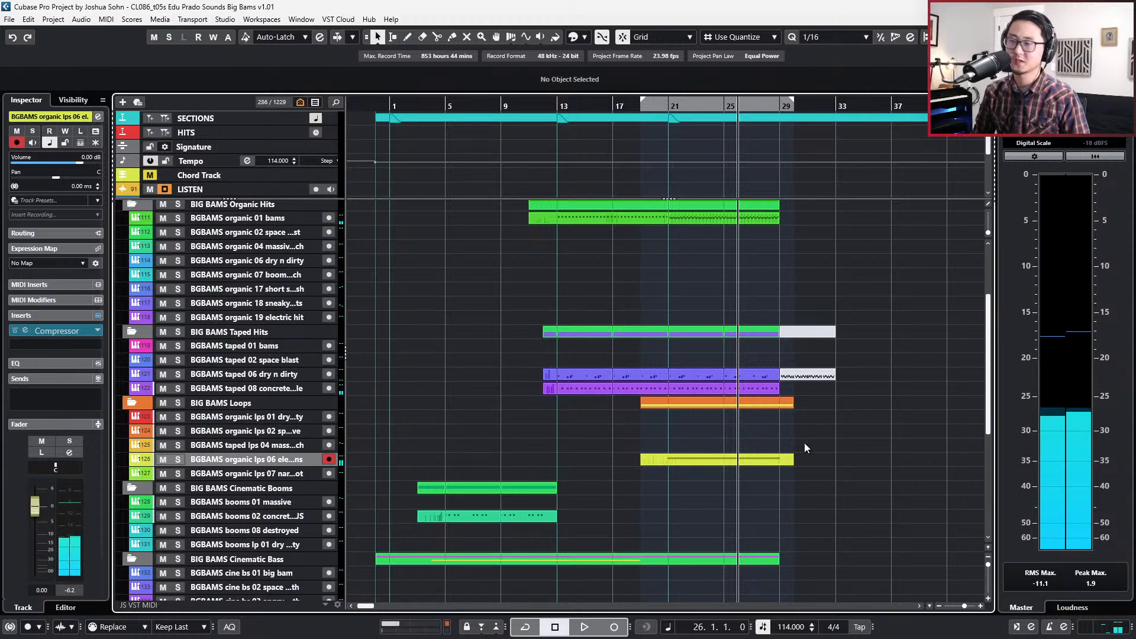
Insert a marker on the SECTIONS track at bar 29.
scroll(803, 442, up, 2)
scroll(790, 450, down, 2)
scroll(800, 391, down, 1)
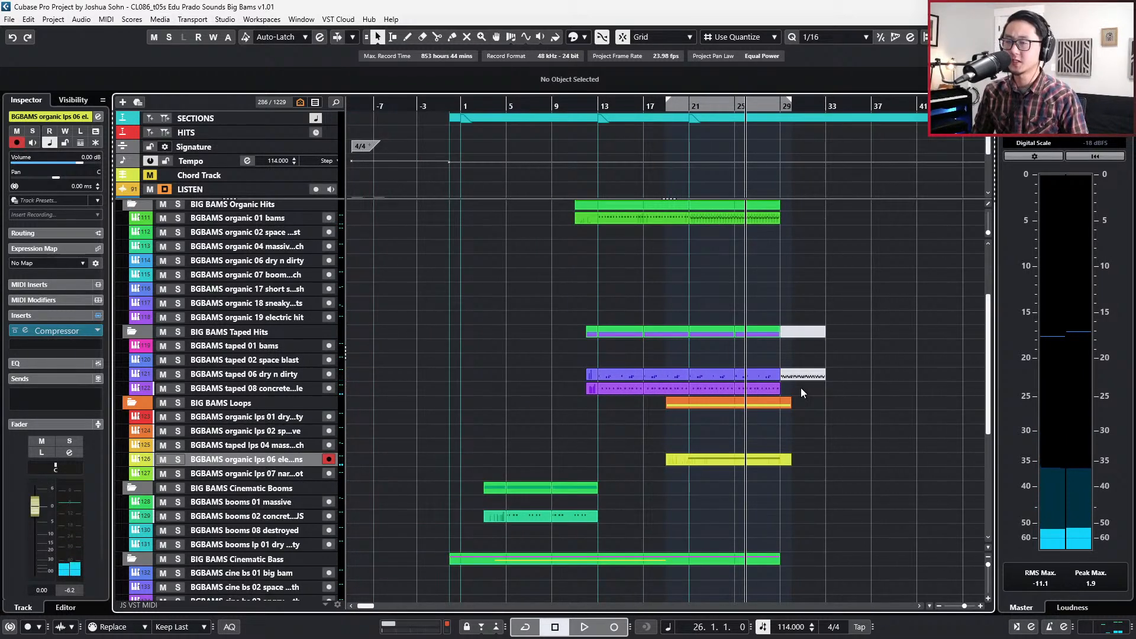
key(KP_0)
scroll(783, 240, up, 3)
double_click(752, 117)
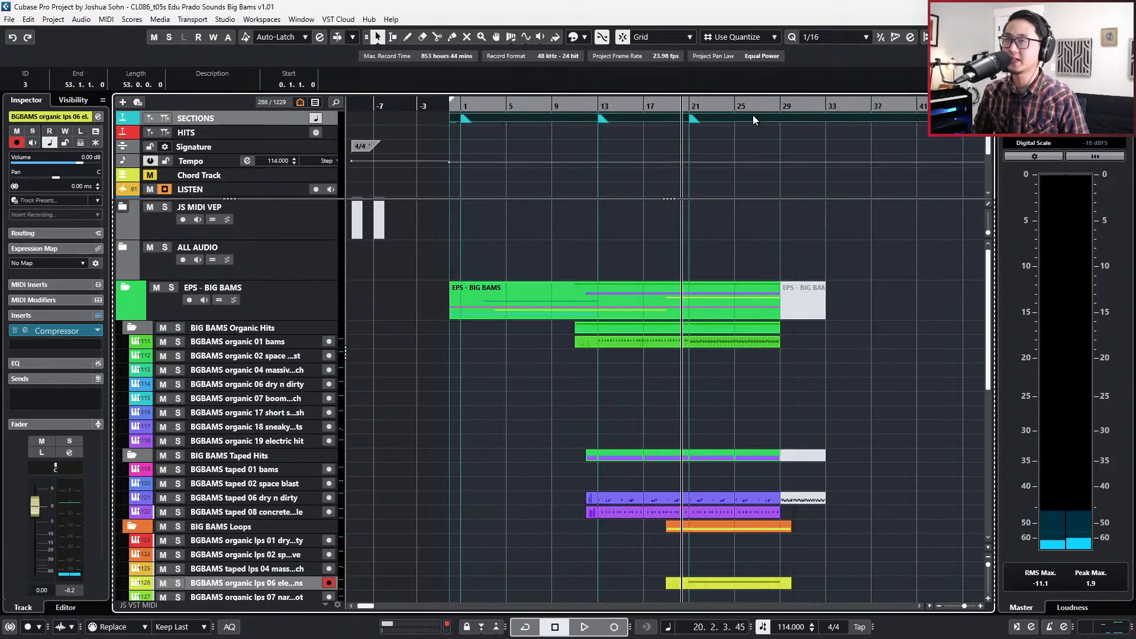
key(shift+n)
scroll(736, 370, down, 4)
scroll(736, 370, down, 3)
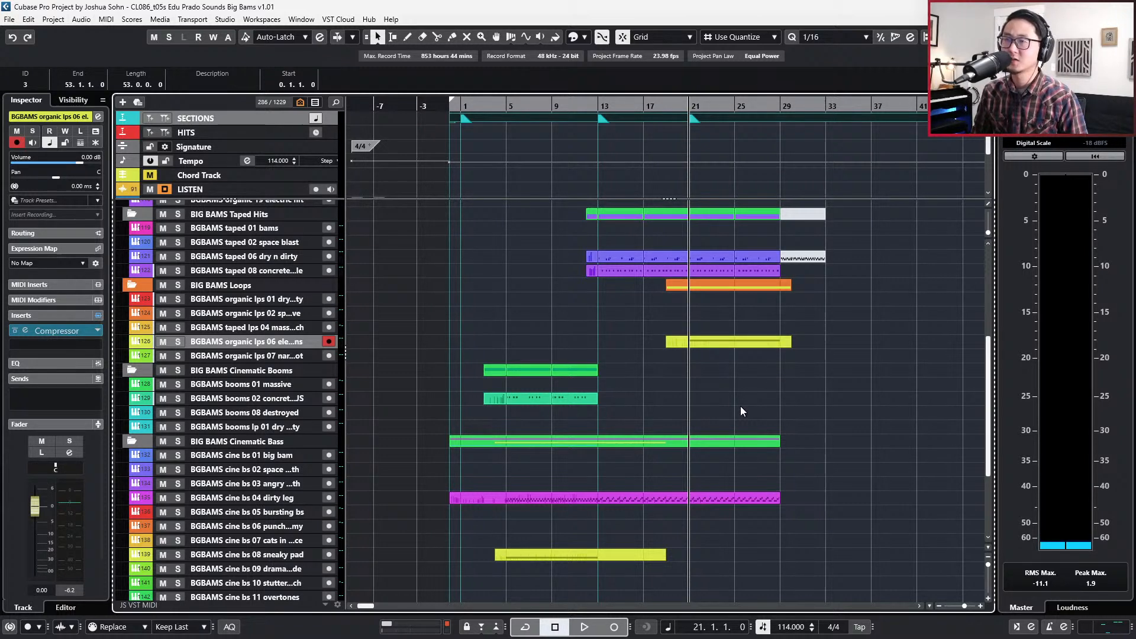
key(n)
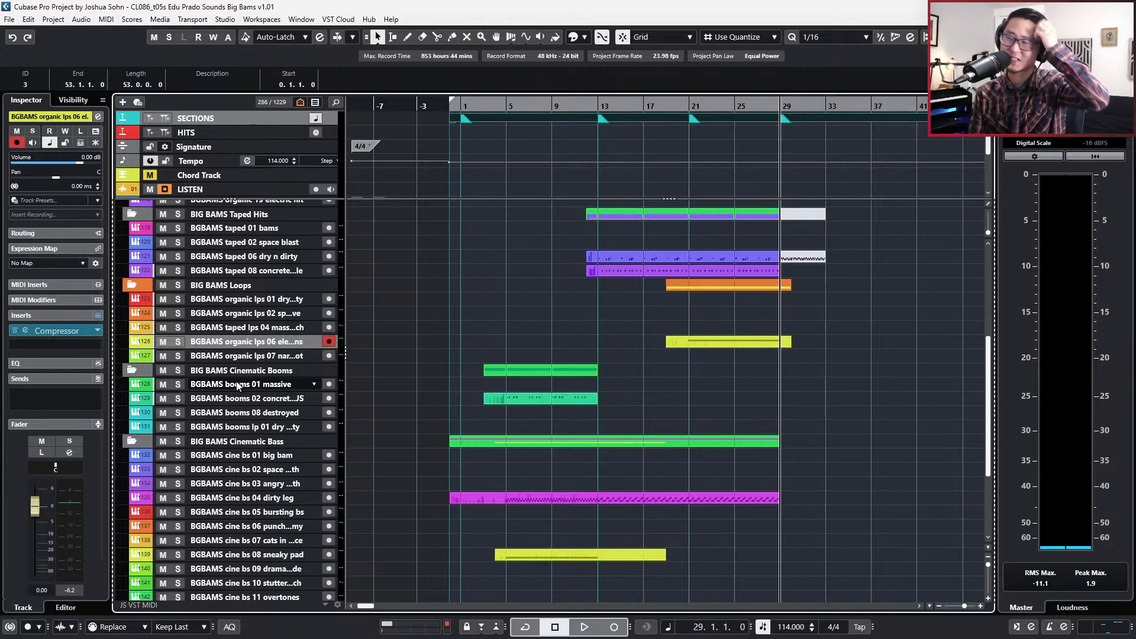
Audition the cine bs 01 big bam, 02 space and 03 angry bass tracks, playing the last one against the arrangement.
click(256, 451)
scroll(256, 455, down, 3)
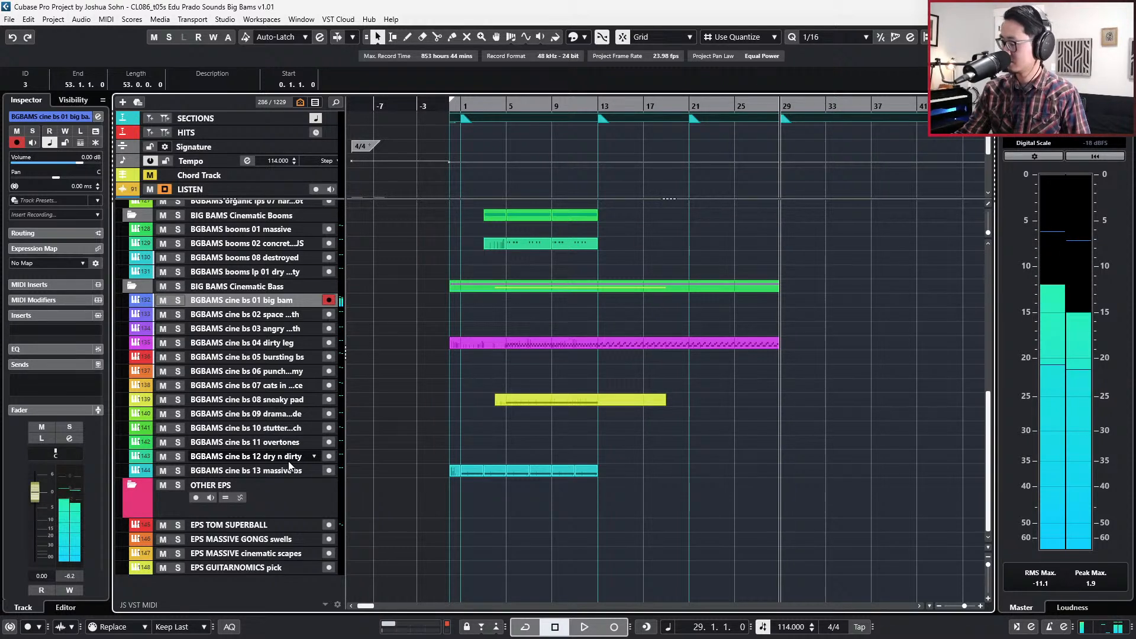
click(290, 313)
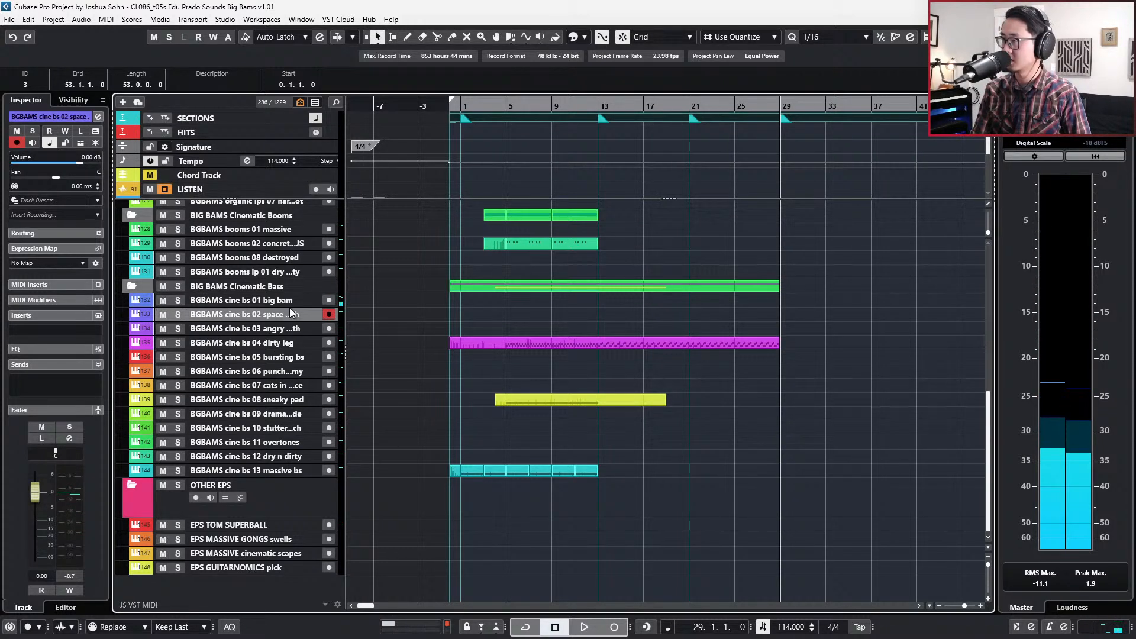
click(313, 328)
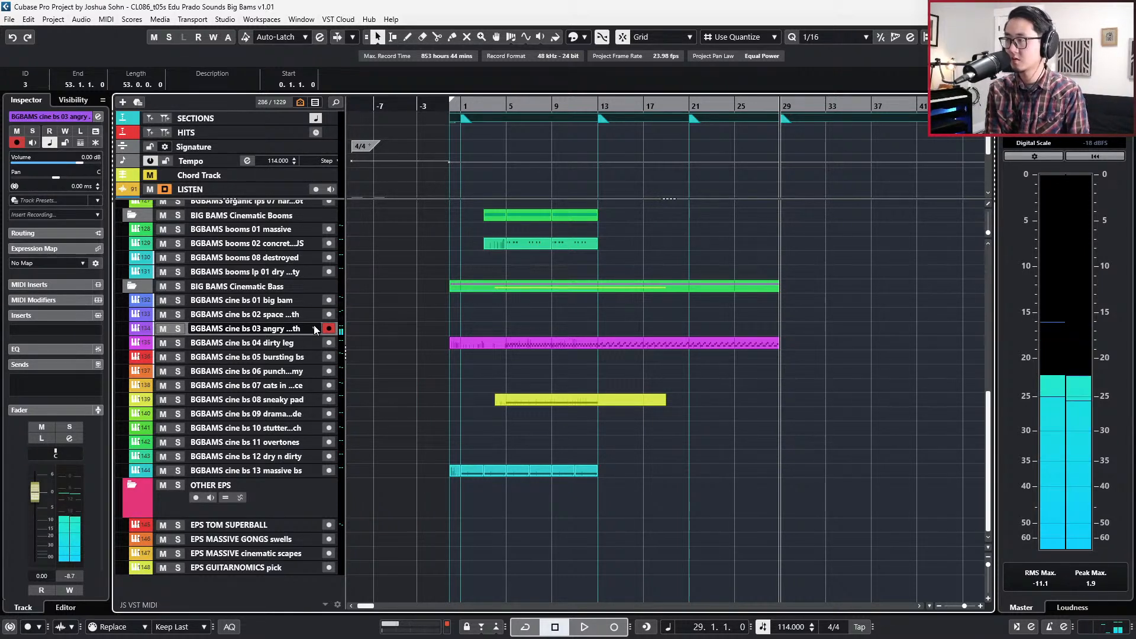
key(space)
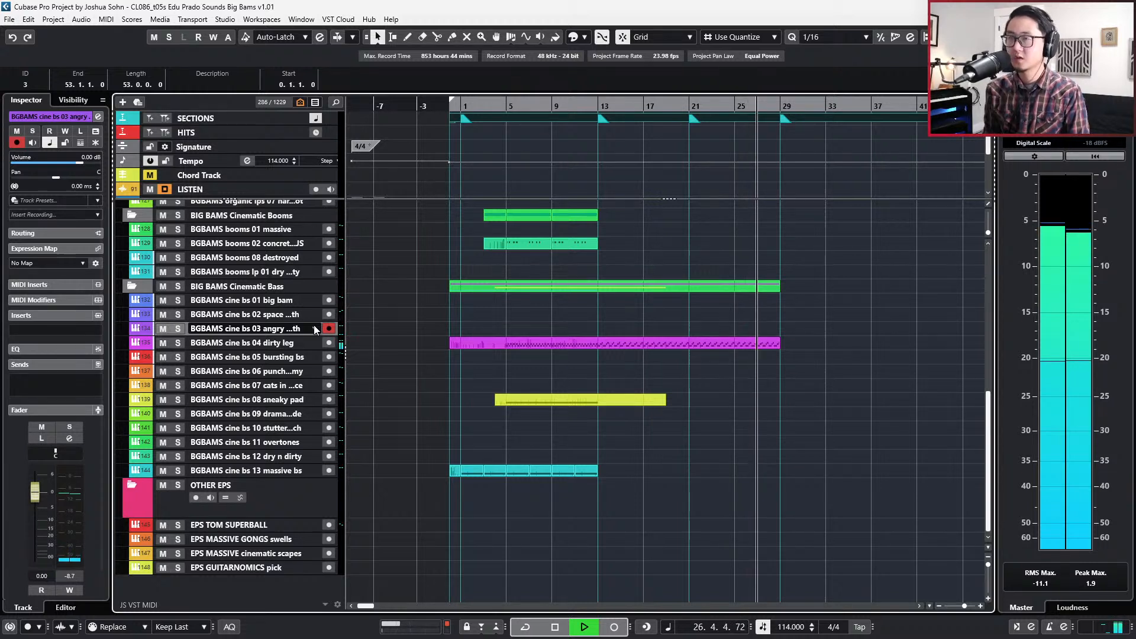
key(space)
Return the playhead to bar 20 and play the build from there with the cine bs 03 angry track armed.
key(ctrl+KP_Subtract)
key(ctrl+KP_Subtract)
key(ctrl+KP_Subtract)
key(ctrl+KP_Subtract)
key(ctrl+KP_Subtract)
key(ctrl+KP_Subtract)
key(ctrl+KP_Subtract)
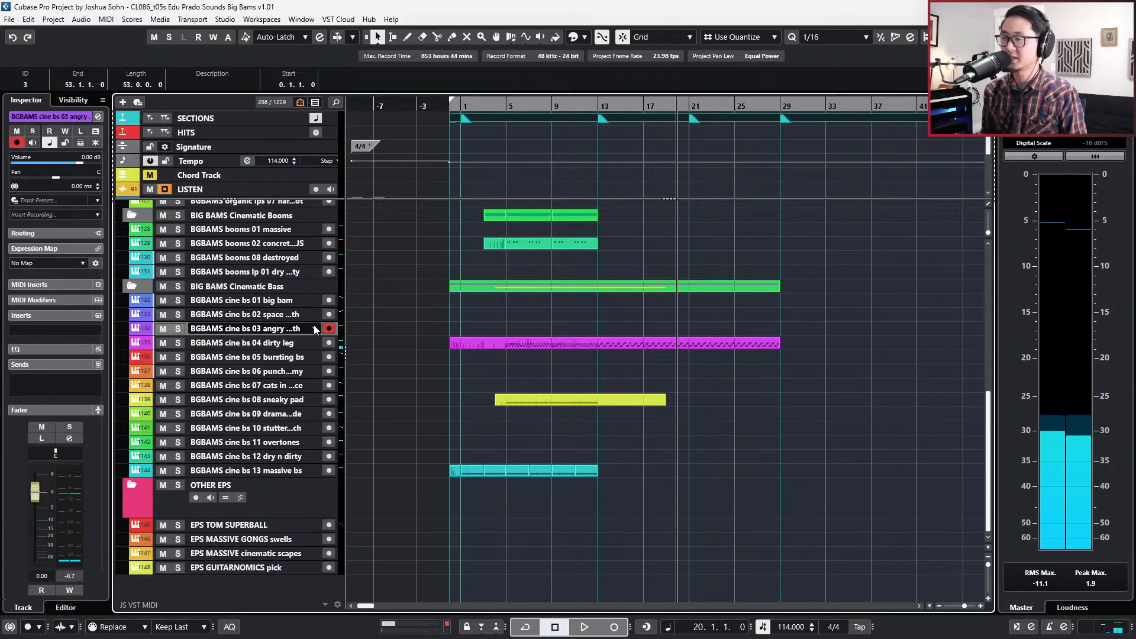
scroll(733, 382, right, 2)
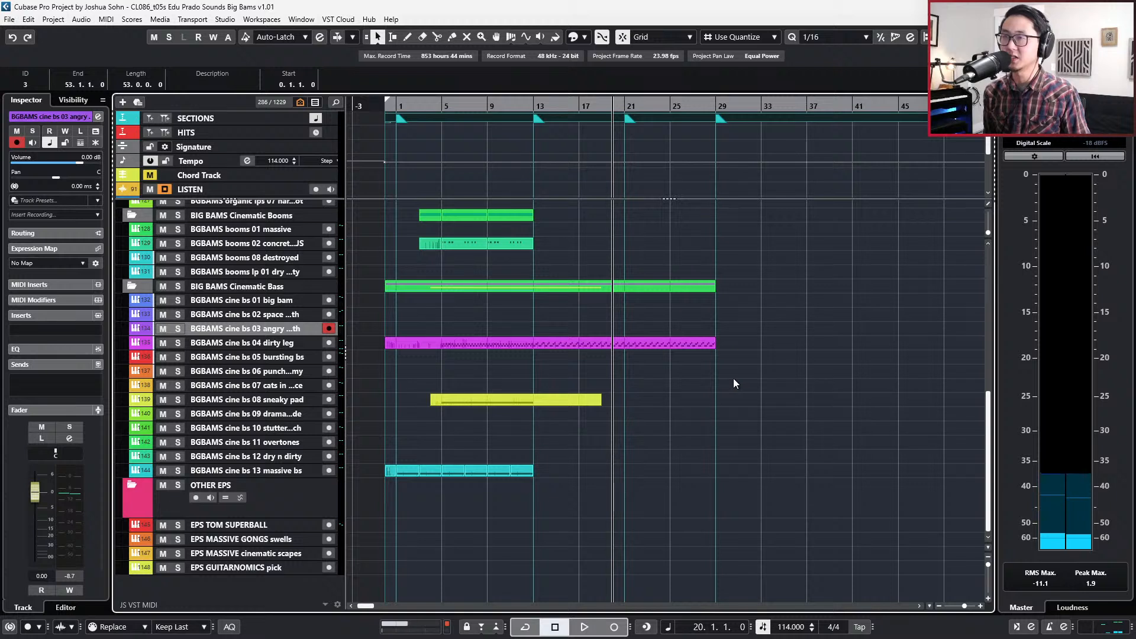
scroll(708, 341, up, 2)
key(ctrl+KP_Add)
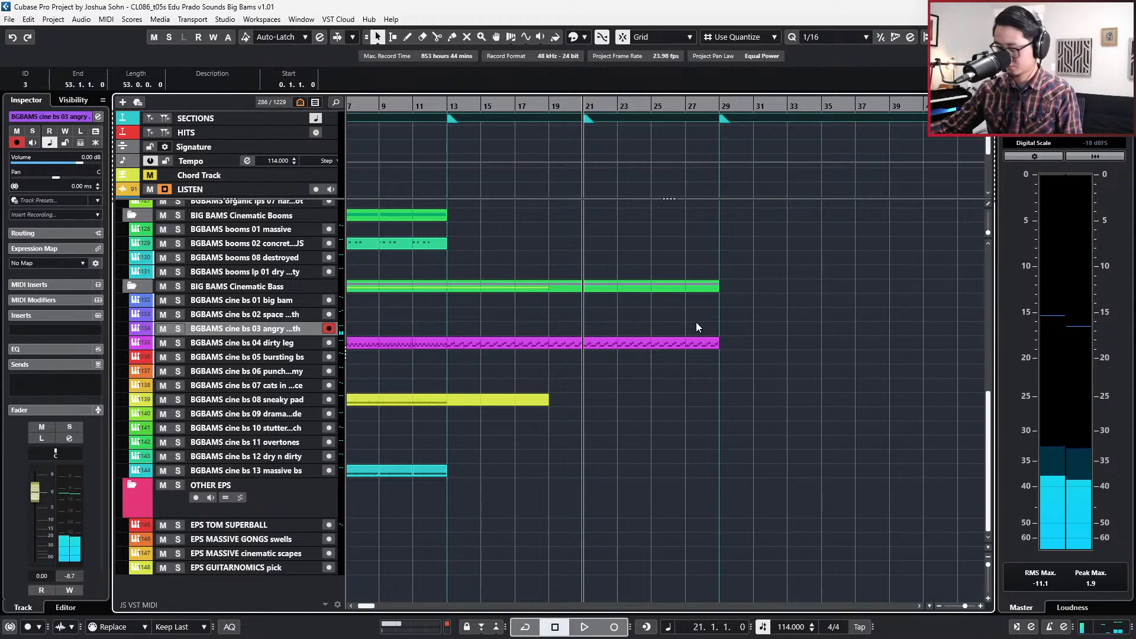
key(space)
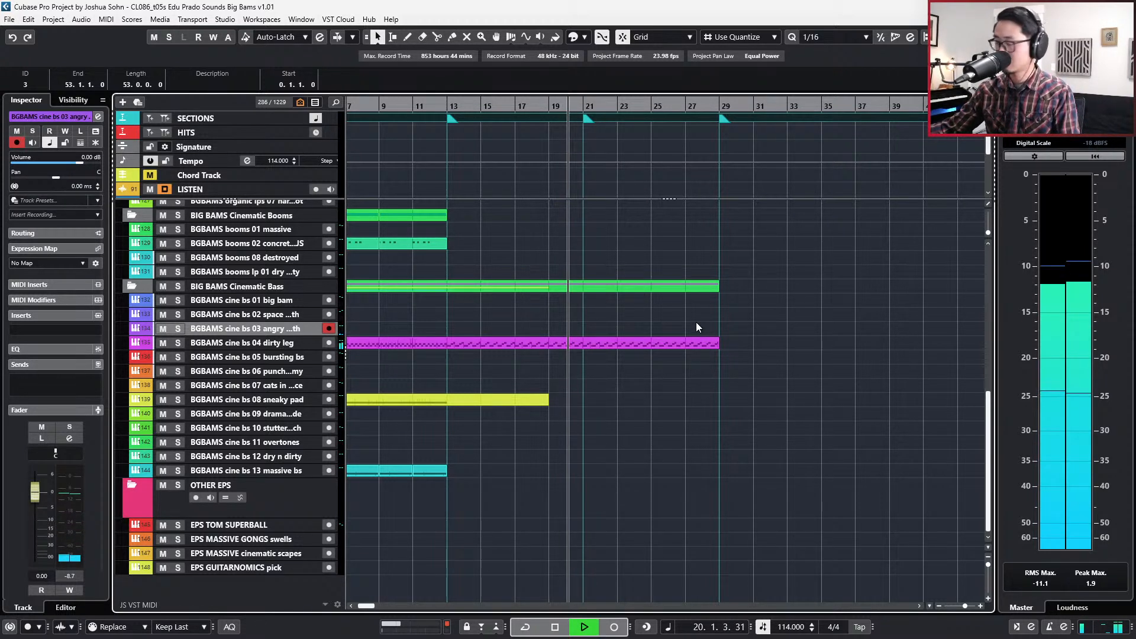
Try recording a part on the cine bs 03 angry synth track from bar 20, undoing both takes.
key(KP_Multiply)
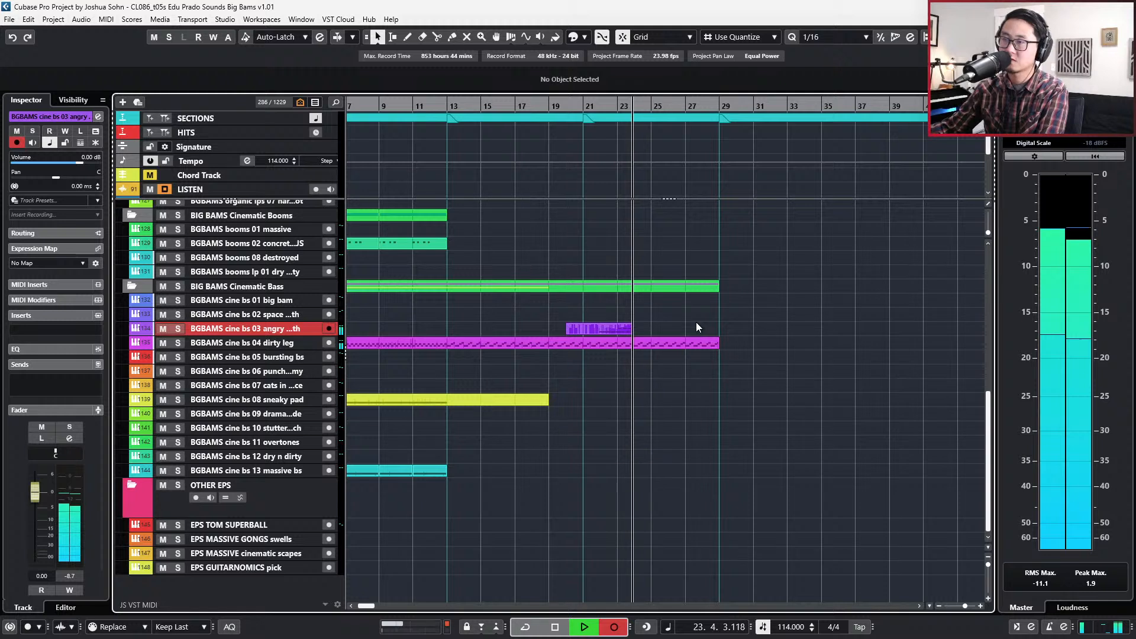
key(space)
key(ctrl+z)
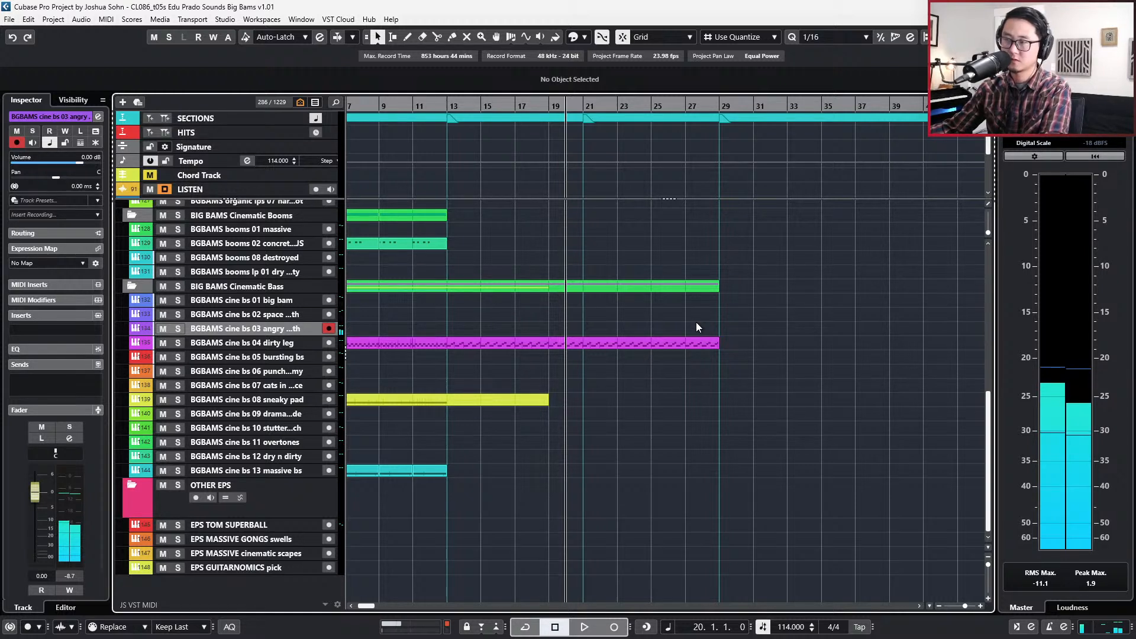
key(KP_Multiply)
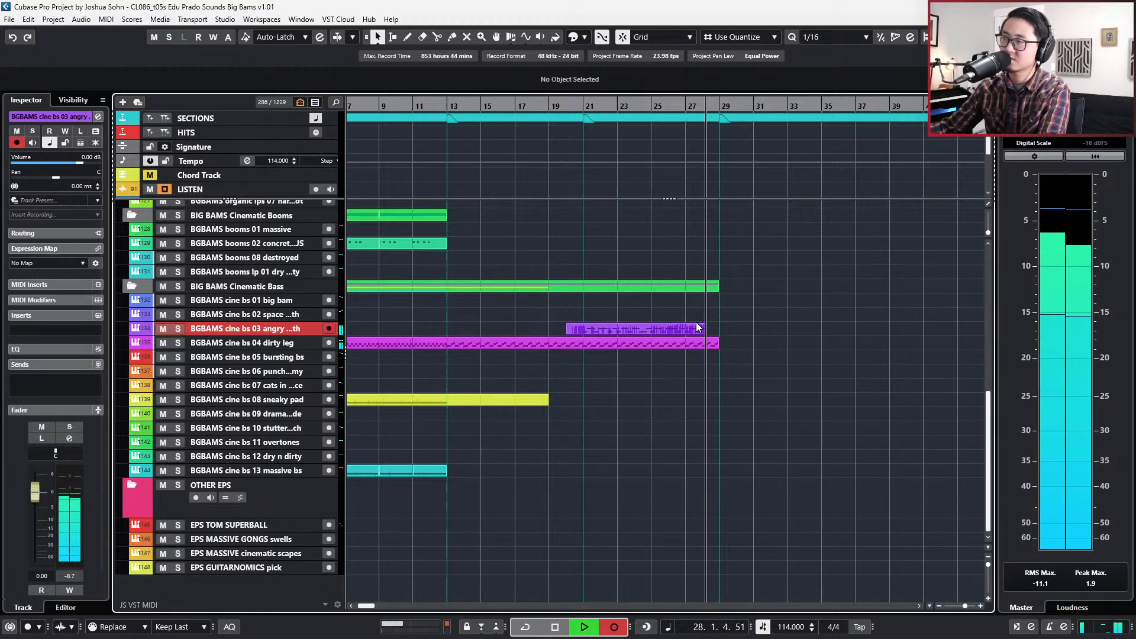
key(space)
key(ctrl+z)
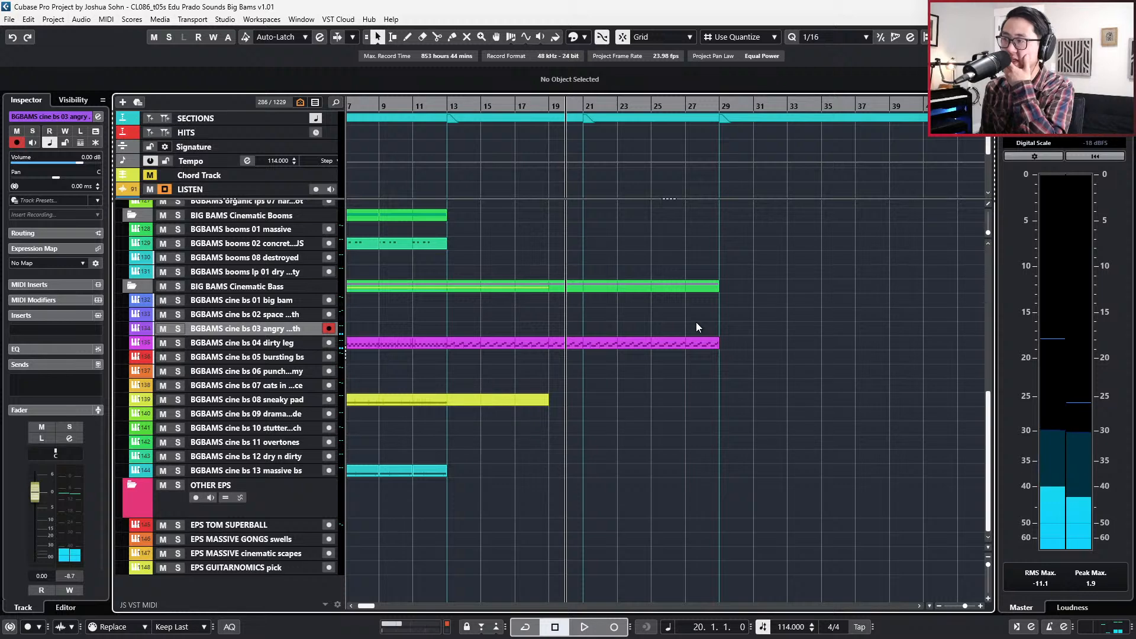
Insert the Soundtoys EffectRack in the first insert slot of the cine bs 03 angry synth channel.
key(e)
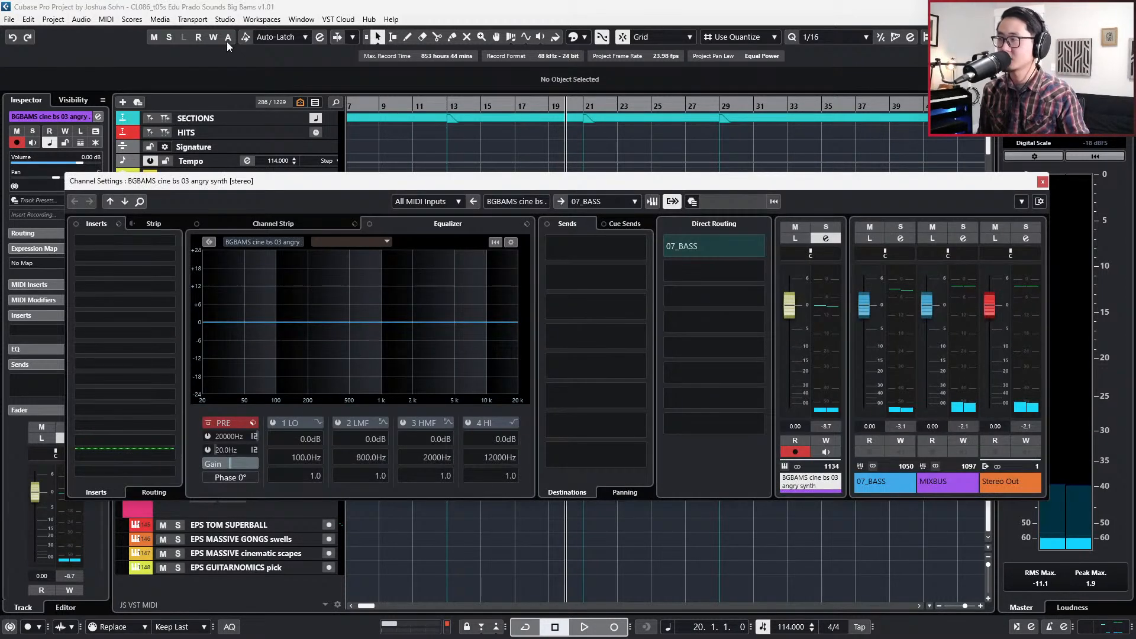
click(167, 227)
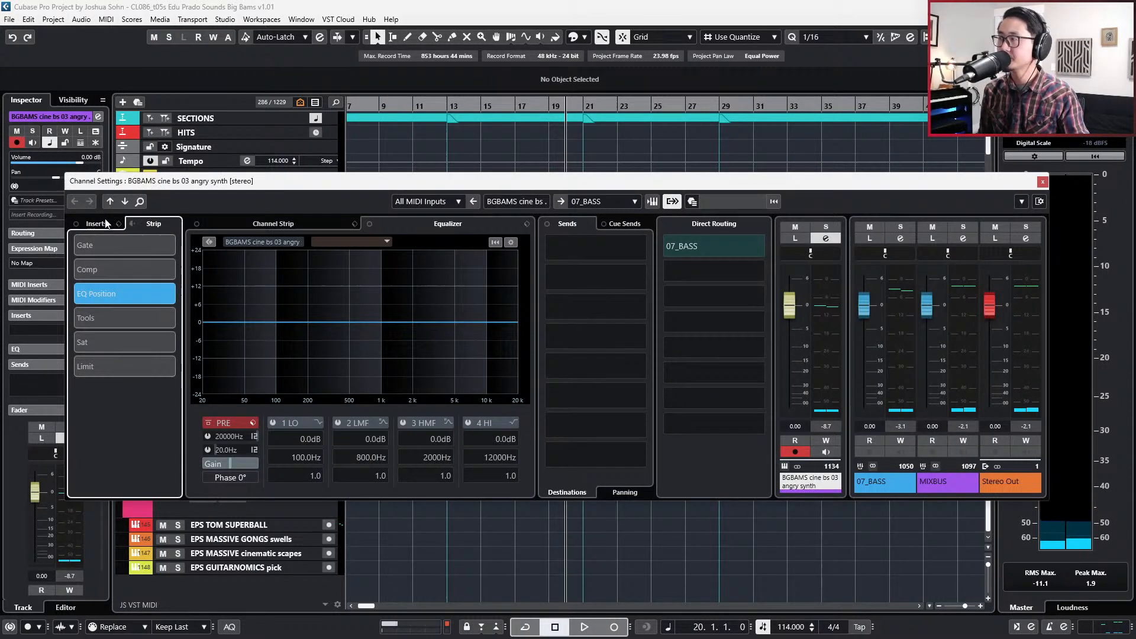
click(102, 224)
click(171, 240)
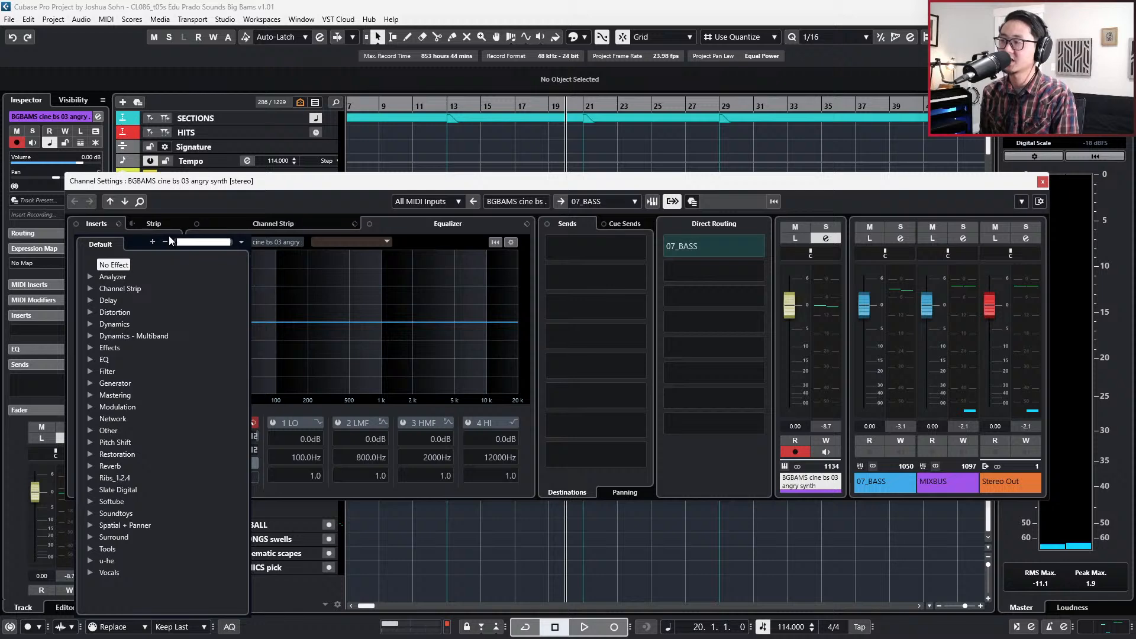
click(94, 516)
click(126, 524)
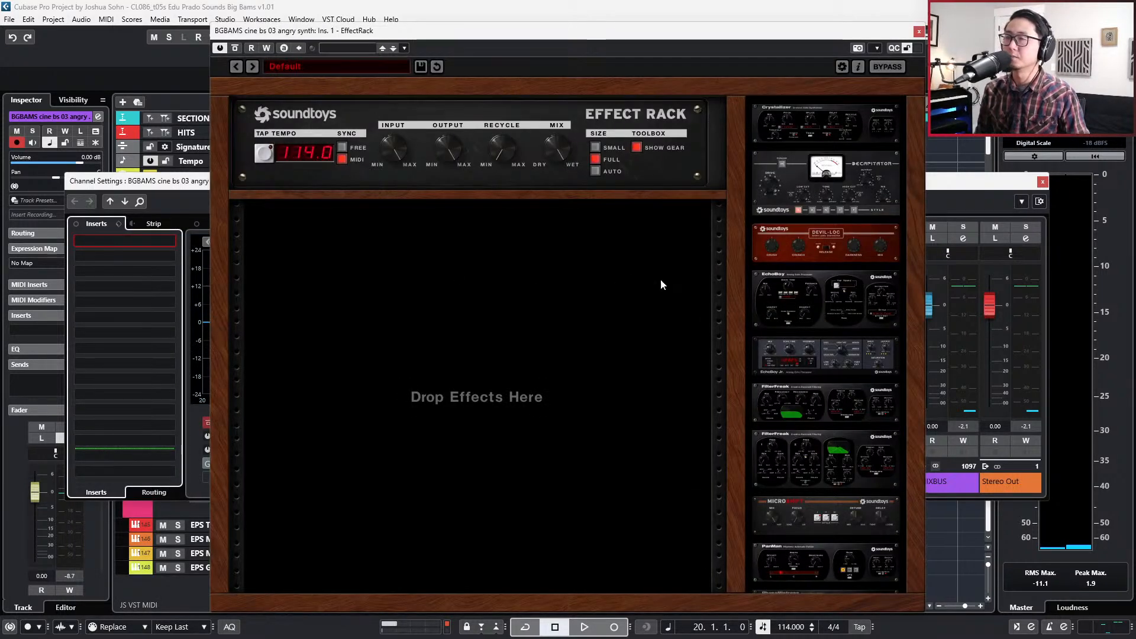
Add Devil-Loc to the effect rack with its GuitarEvil preset and compare the sound against the bypassed rack.
drag(868, 241, 570, 244)
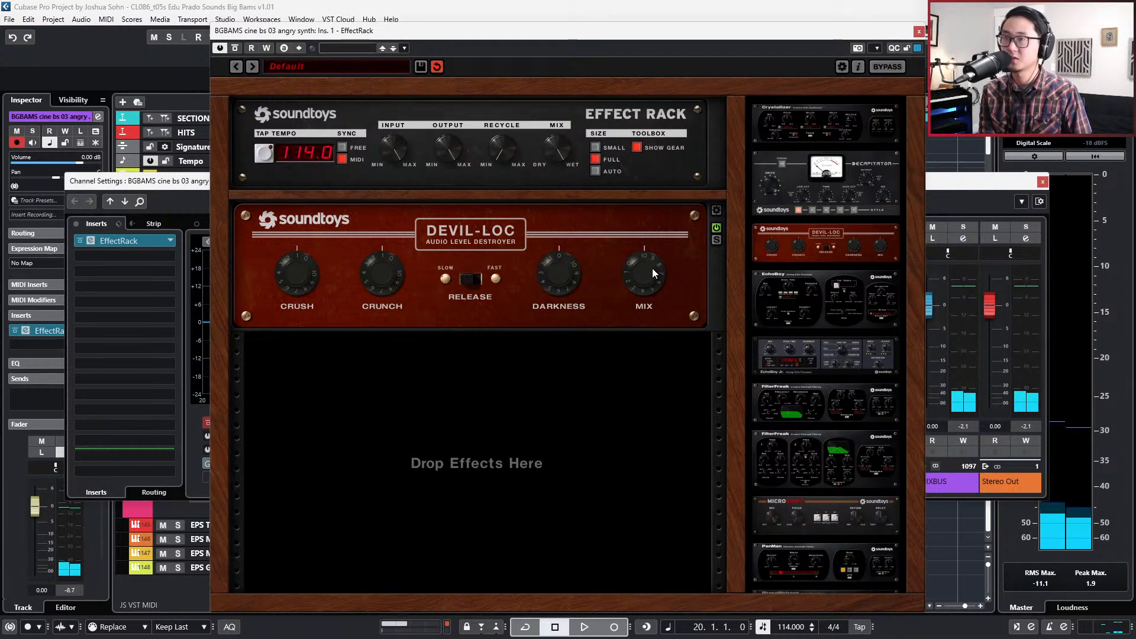
click(716, 211)
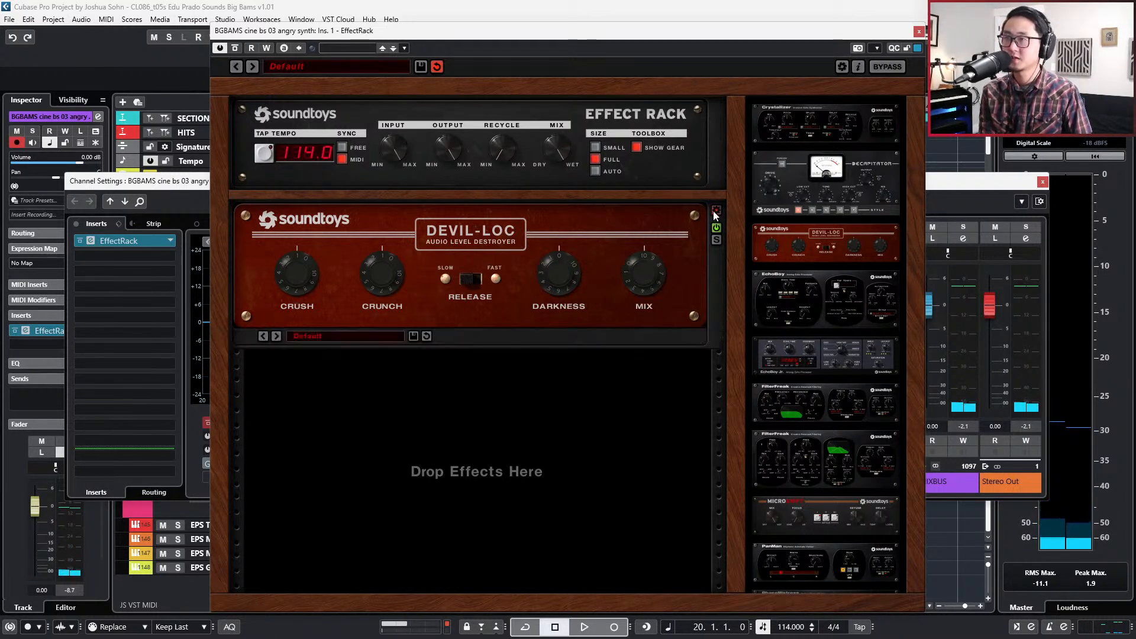
click(364, 336)
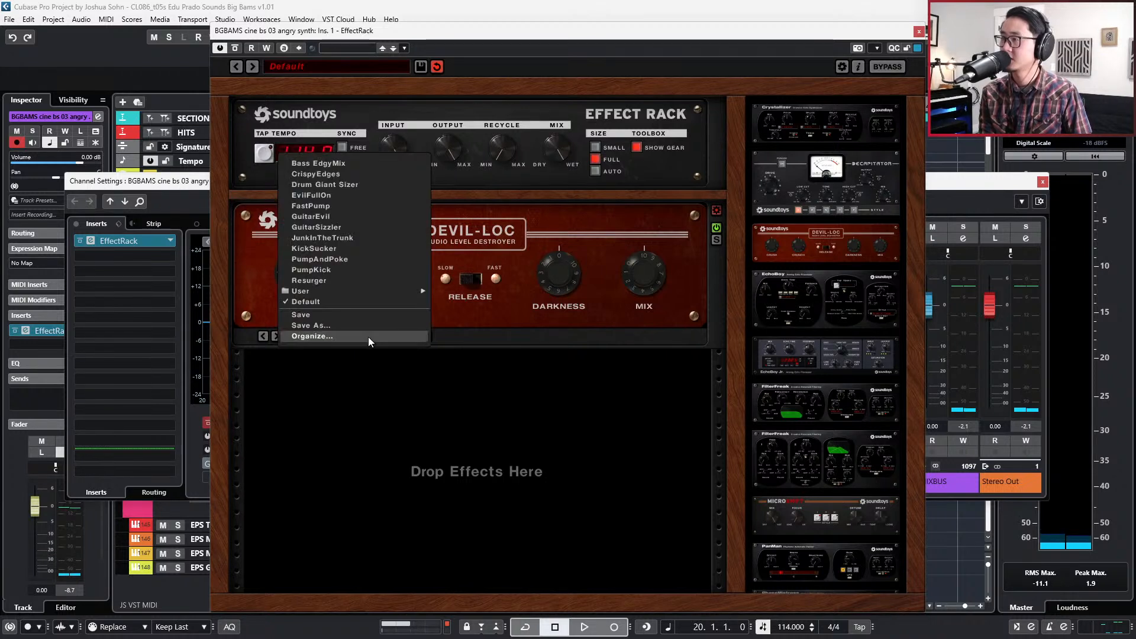
click(348, 219)
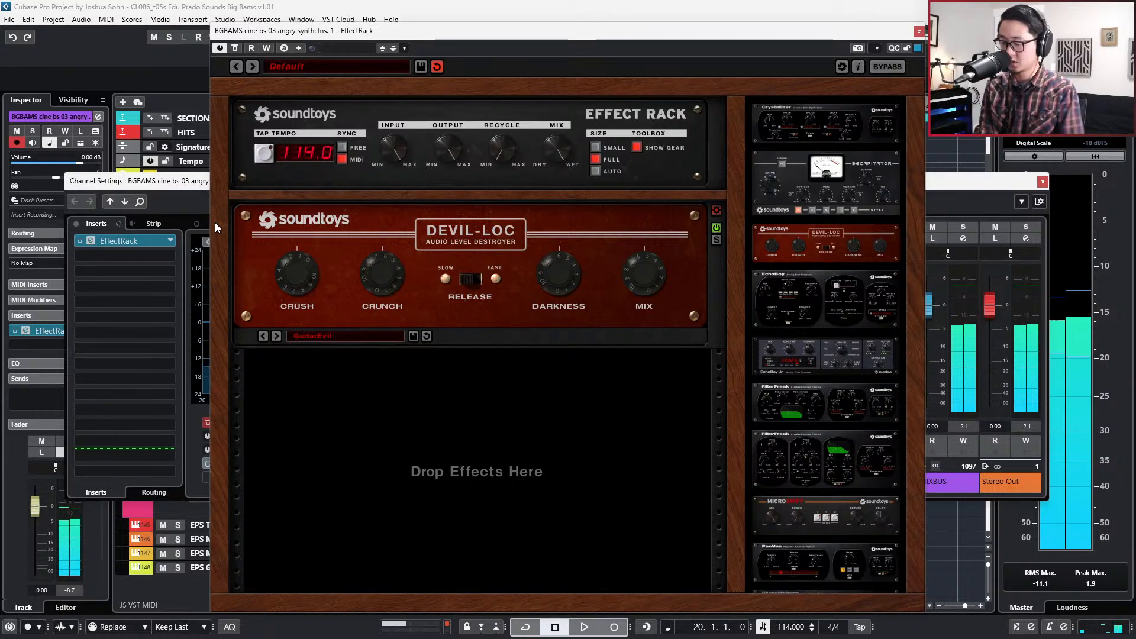
click(235, 48)
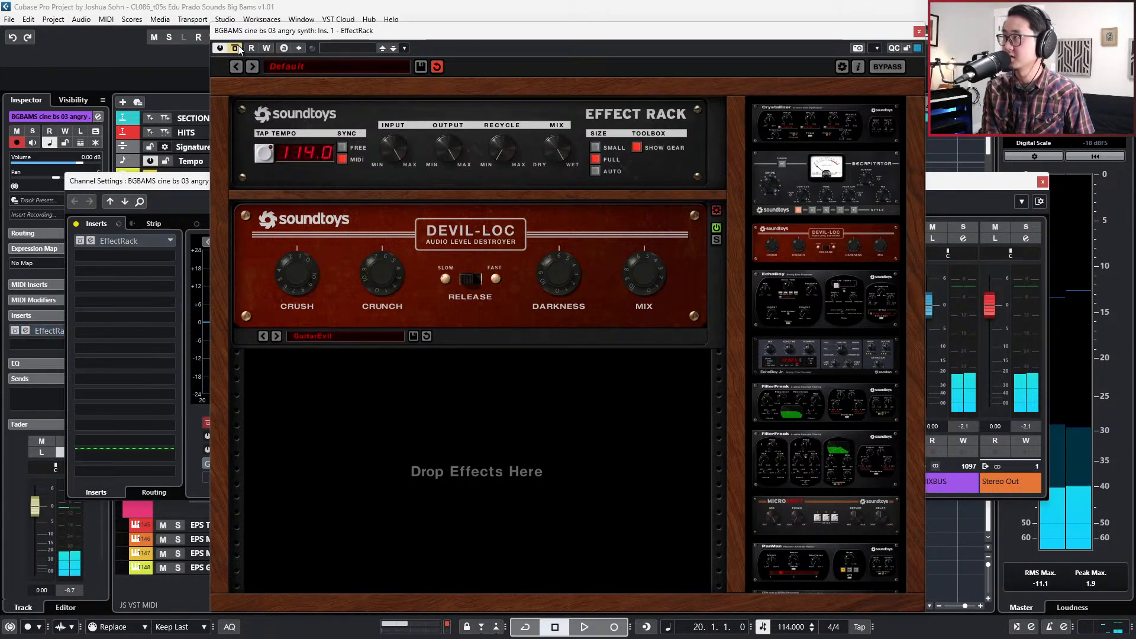
click(236, 48)
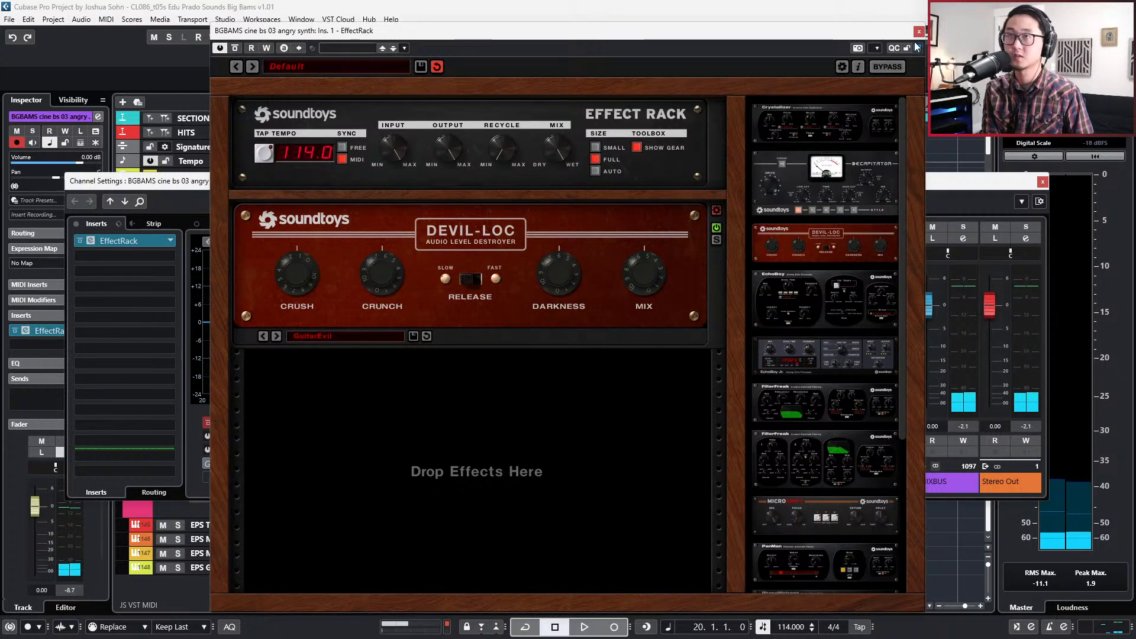
Lower the cine bs 03 angry synth channel's volume to about -4.12 dB.
drag(869, 31, 755, 26)
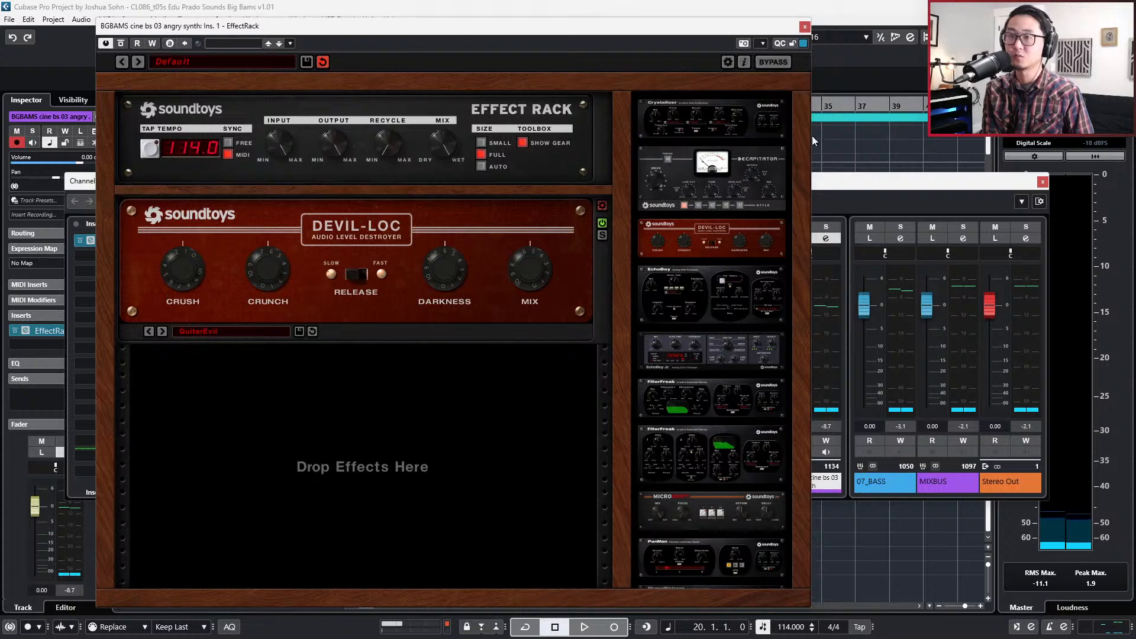
click(889, 204)
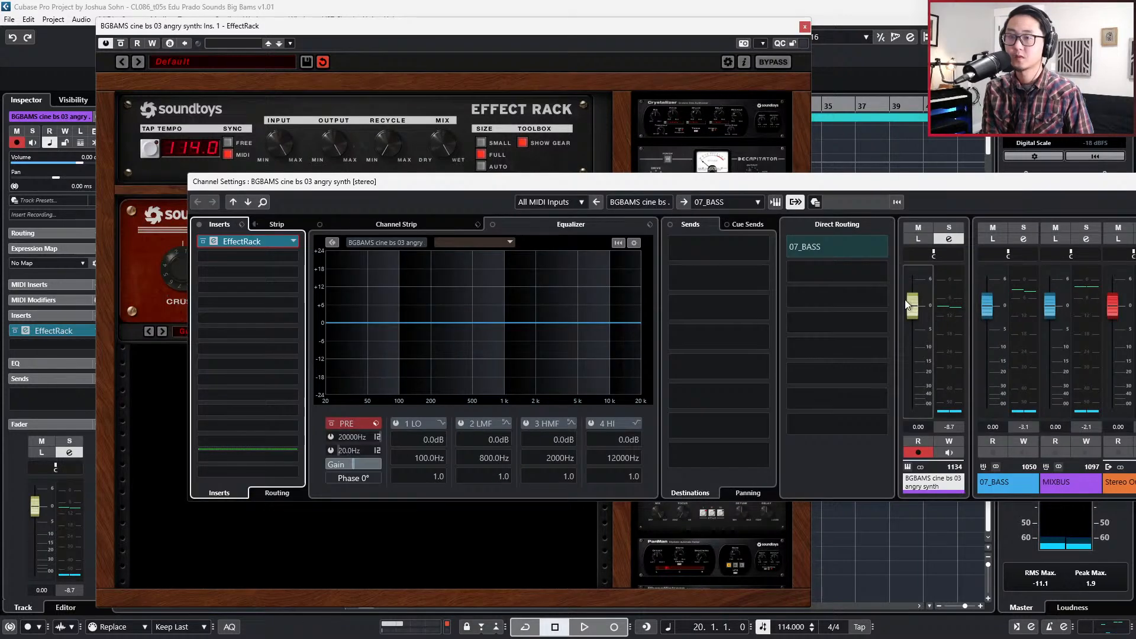
drag(913, 314, 911, 331)
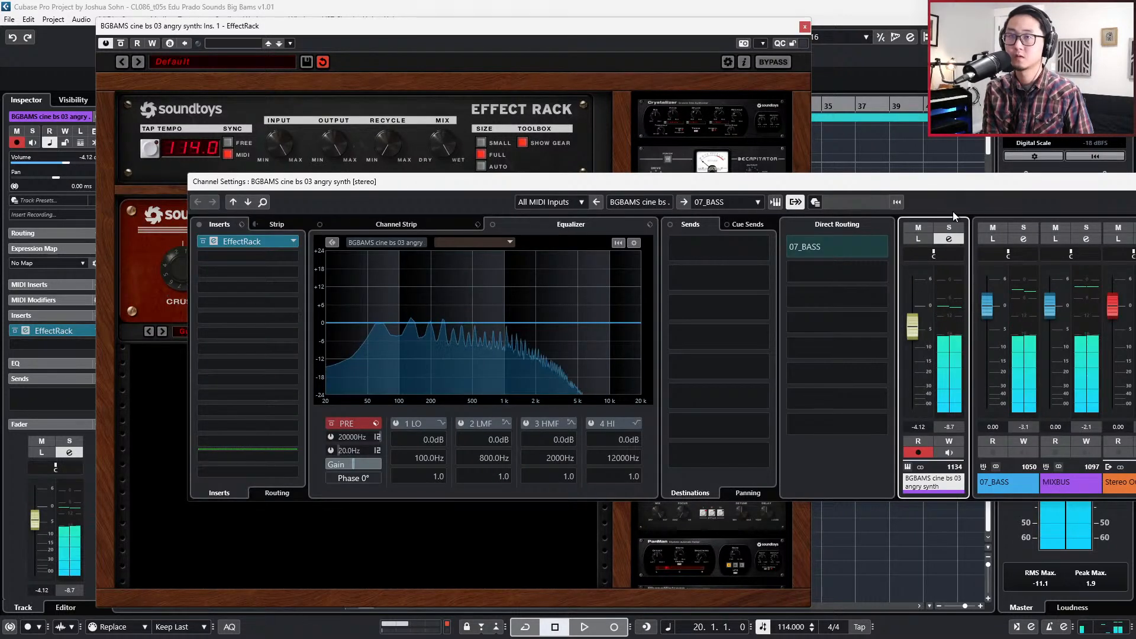
drag(933, 186, 723, 160)
click(955, 160)
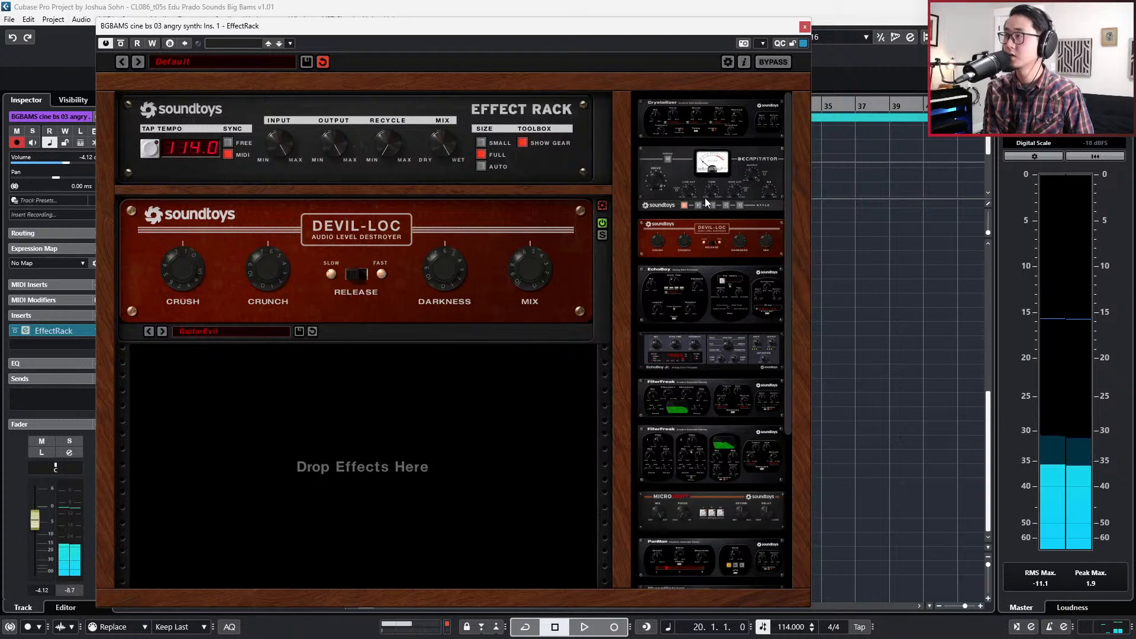
Audition Devil-Loc's CrispyEdges, Bass EdgyMix and GuitarEvil presets against GuitarSizzler, keep GuitarSizzler, and close the effect rack.
click(271, 332)
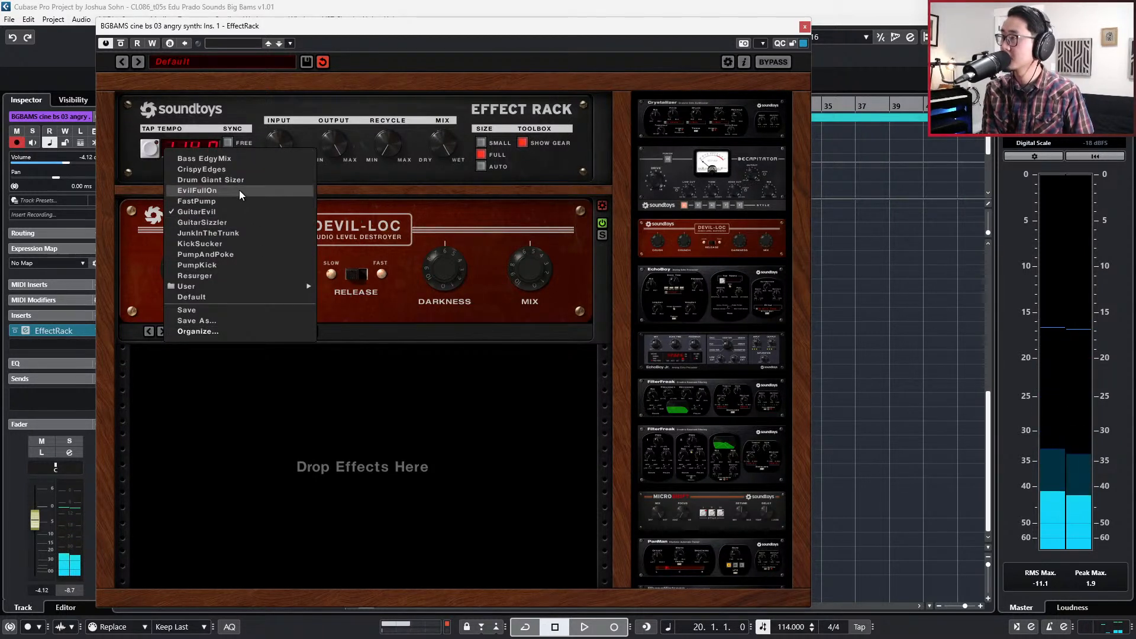
click(240, 172)
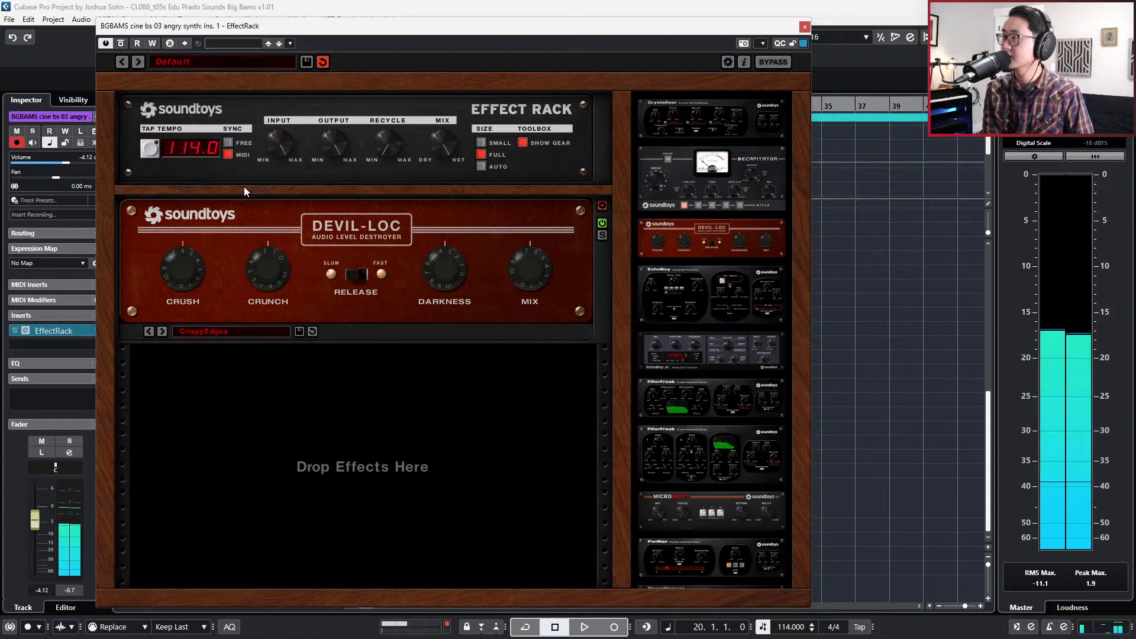
click(246, 332)
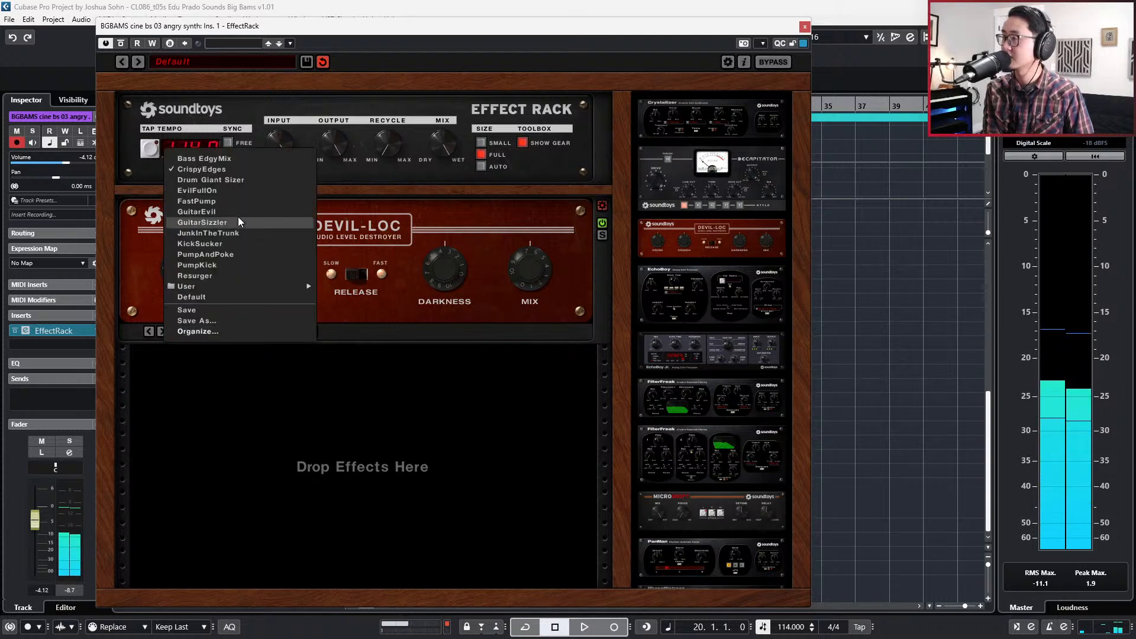
click(234, 159)
click(231, 331)
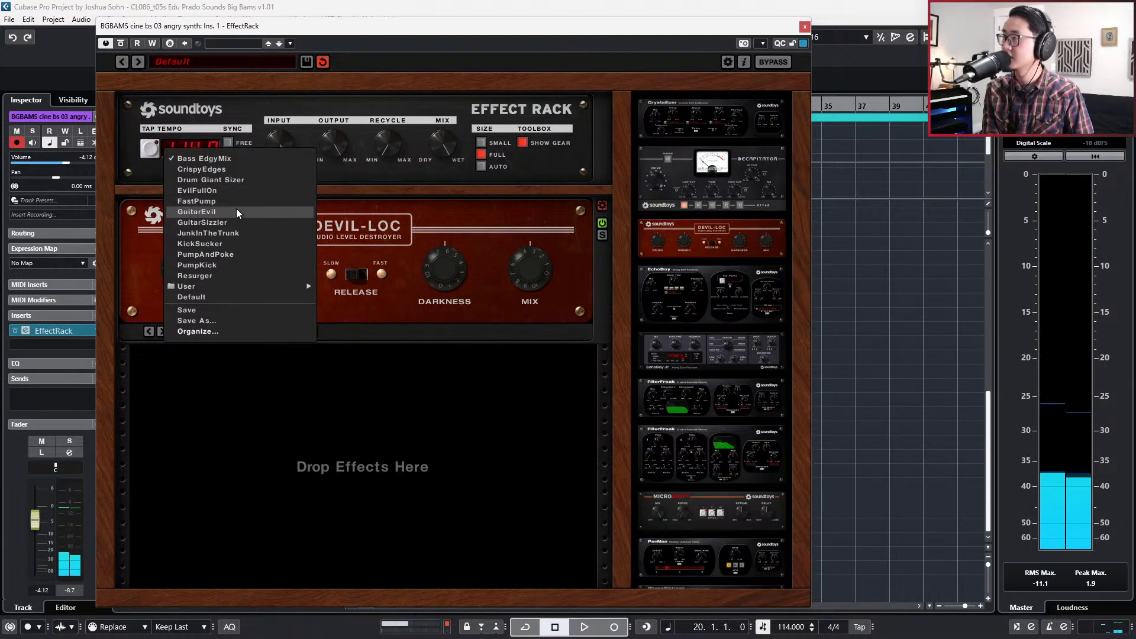
click(238, 222)
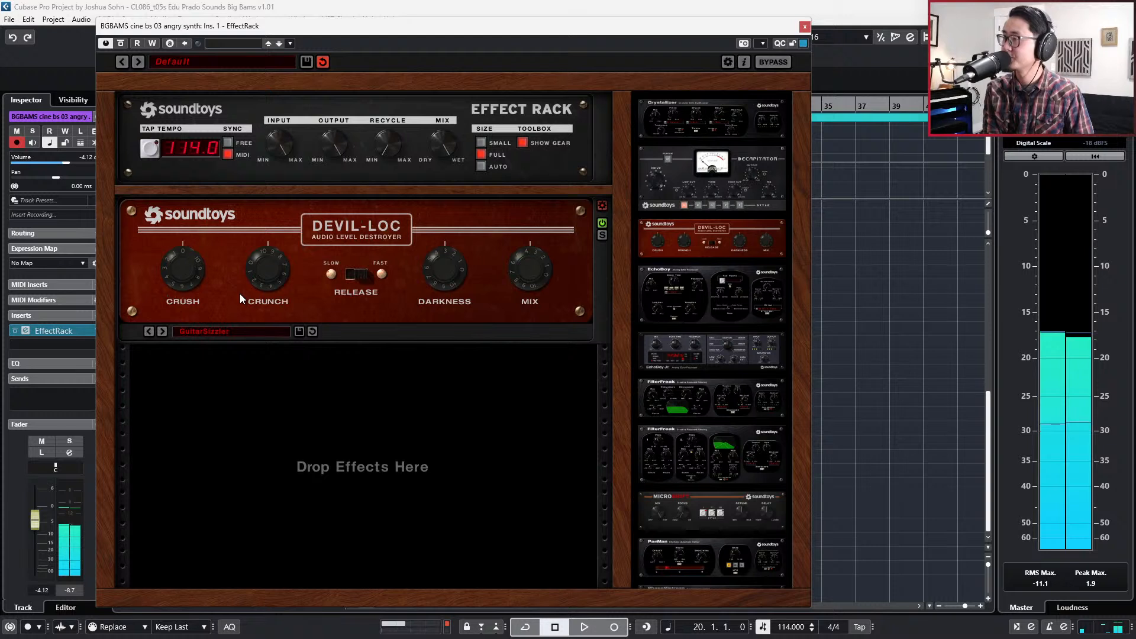
click(239, 335)
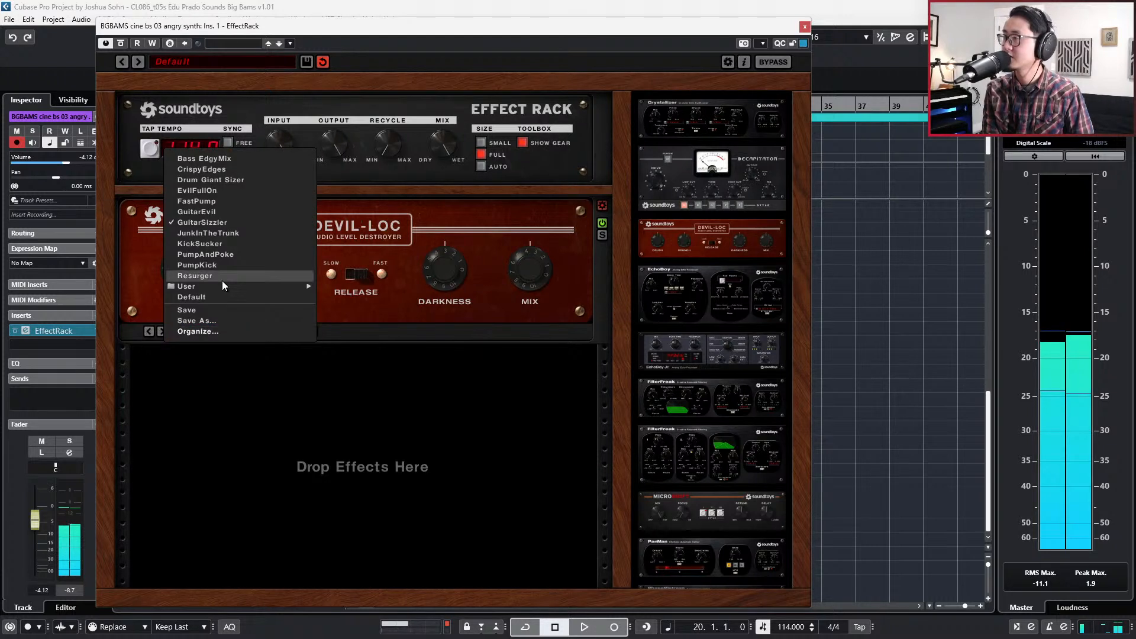
click(215, 211)
click(218, 330)
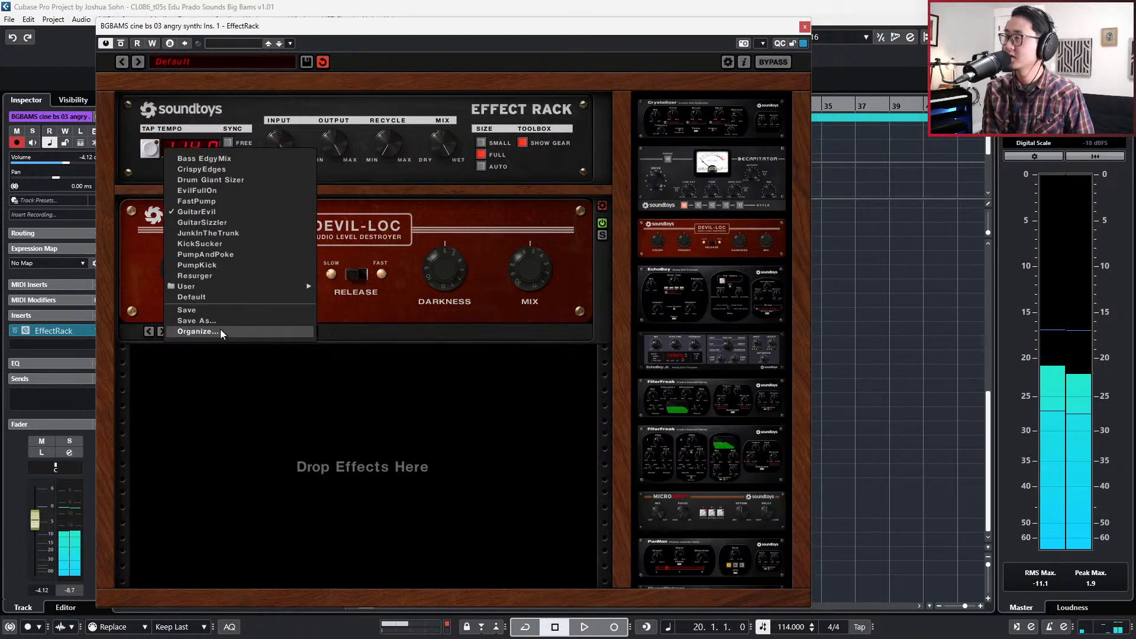
click(224, 230)
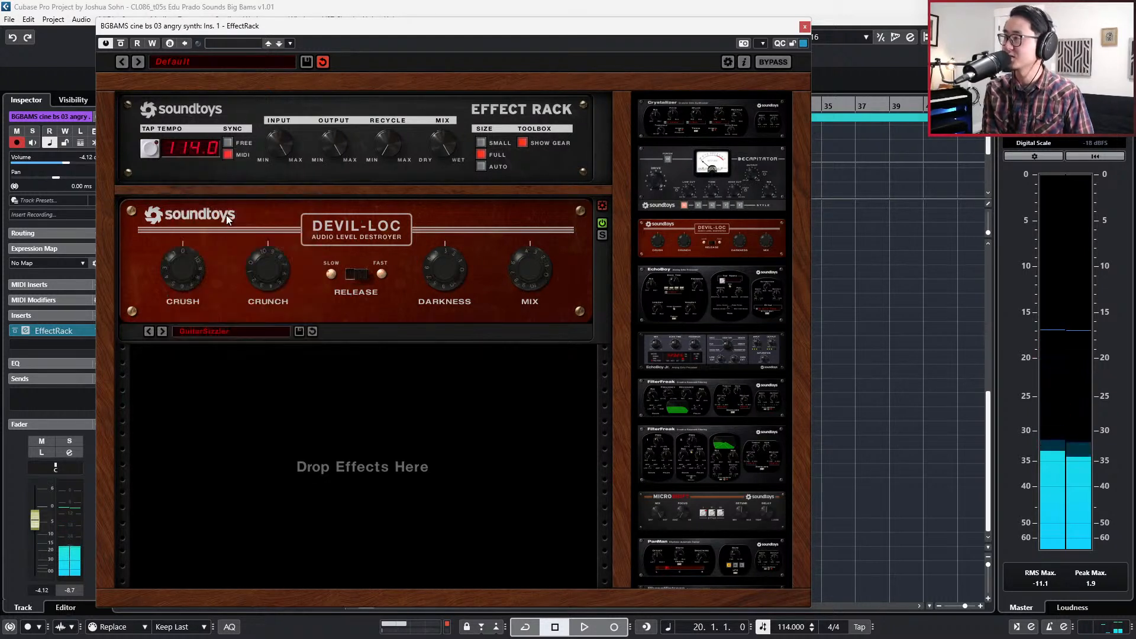
click(803, 26)
Reduce the cine bs 03 angry synth channel's volume further to about -6.14 dB.
key(e)
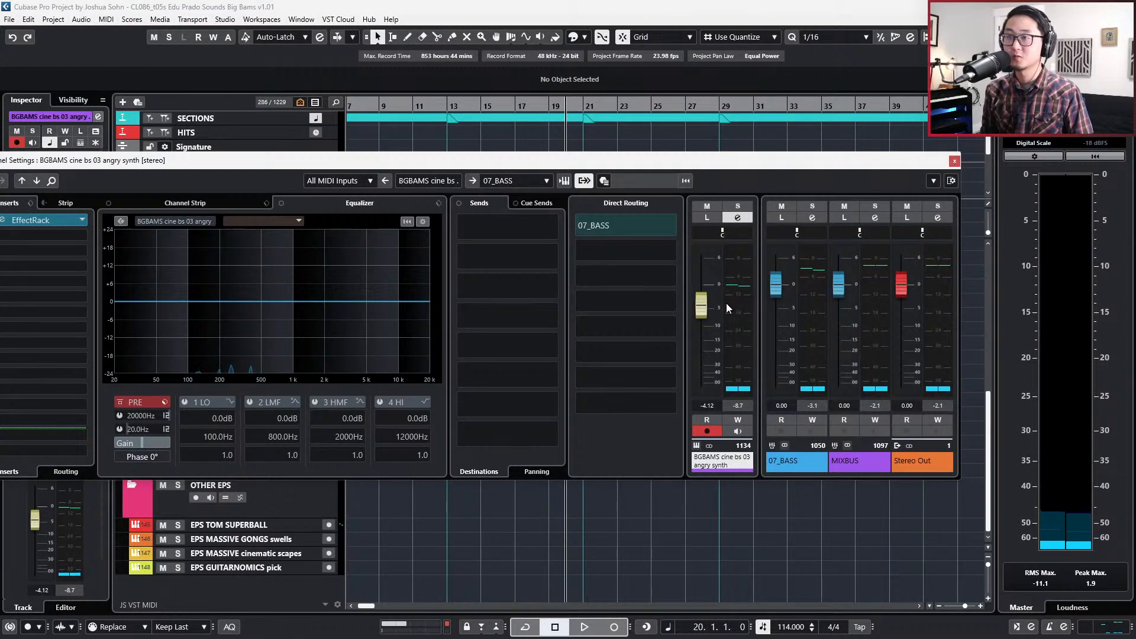
click(709, 315)
scroll(703, 361, down, 2)
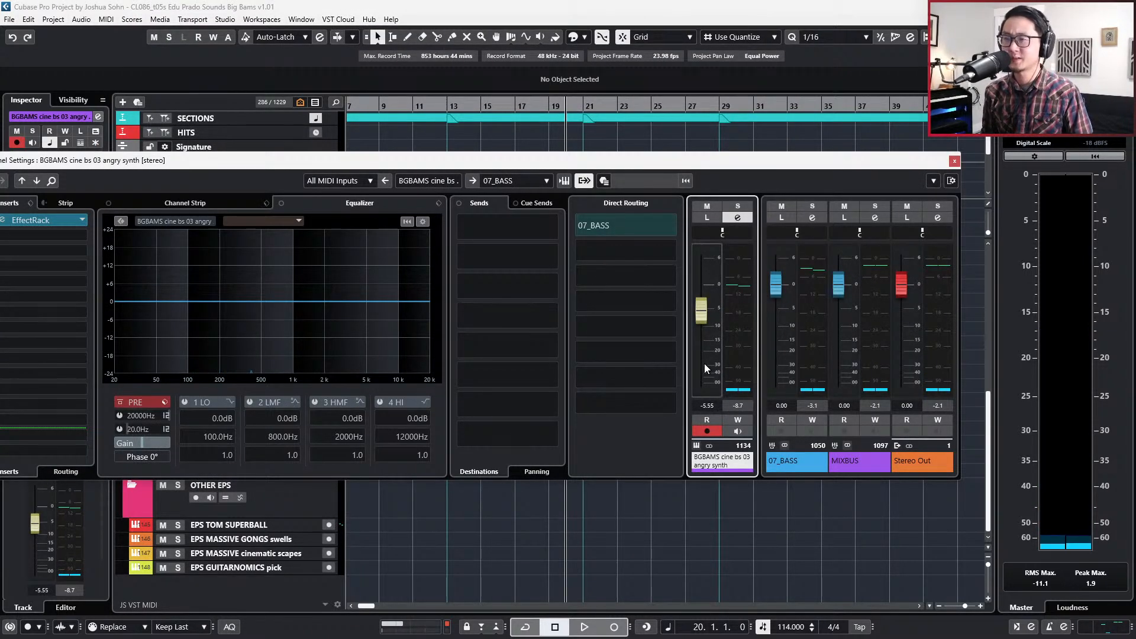
key(e)
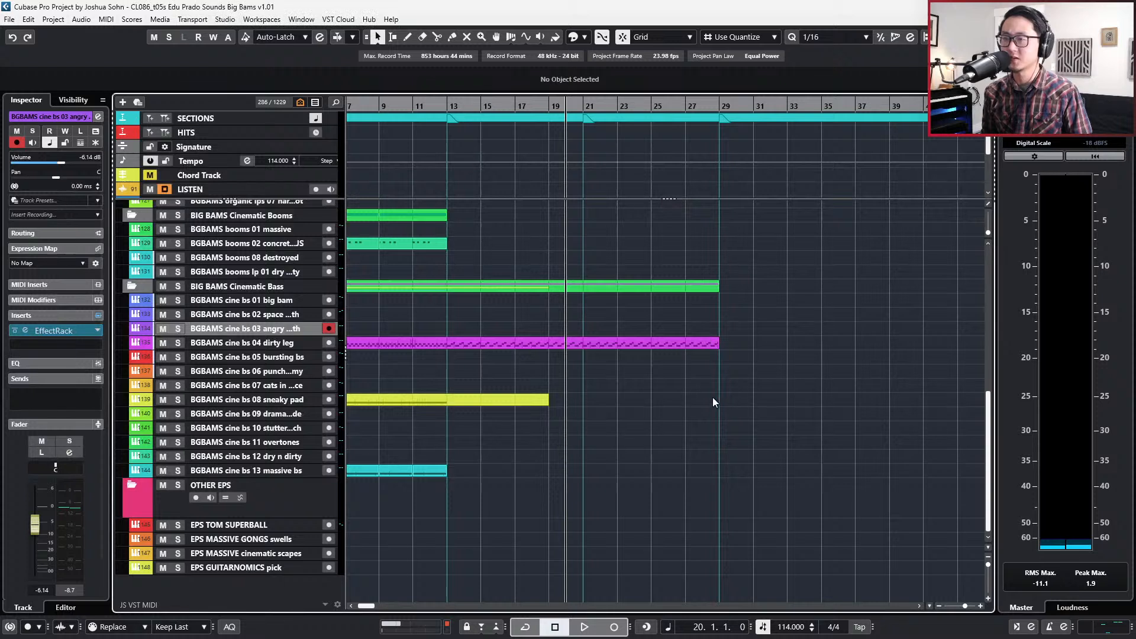
Record a part on the cine bs 03 angry synth track from bar 20, then move the playhead back to bar 19.
key(KP_Multiply)
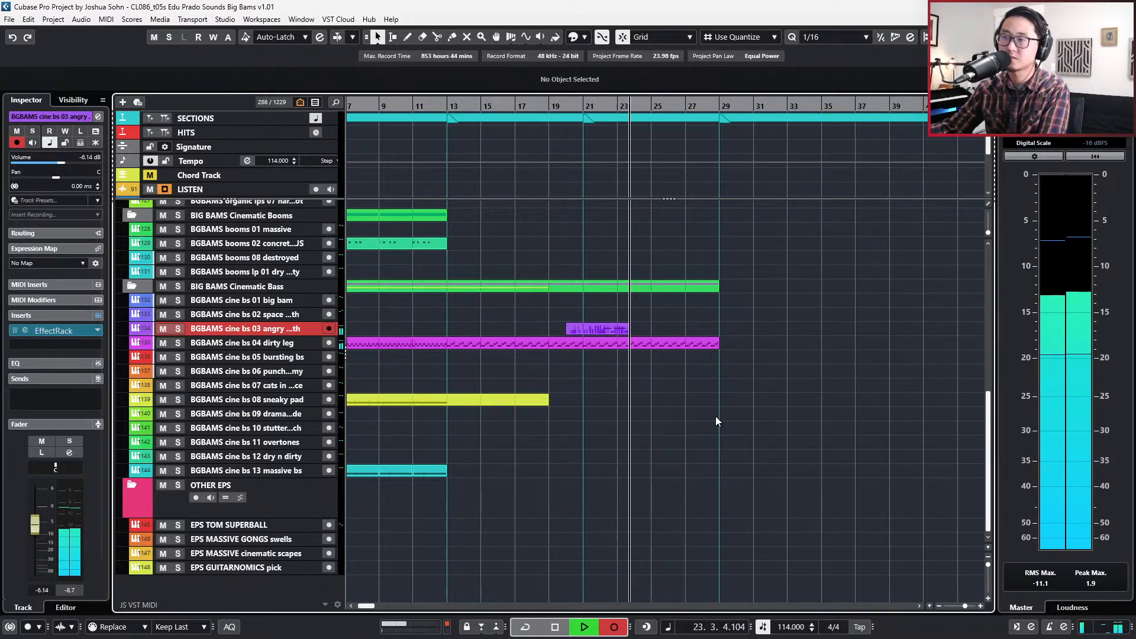
key(space)
key(KP_Subtract)
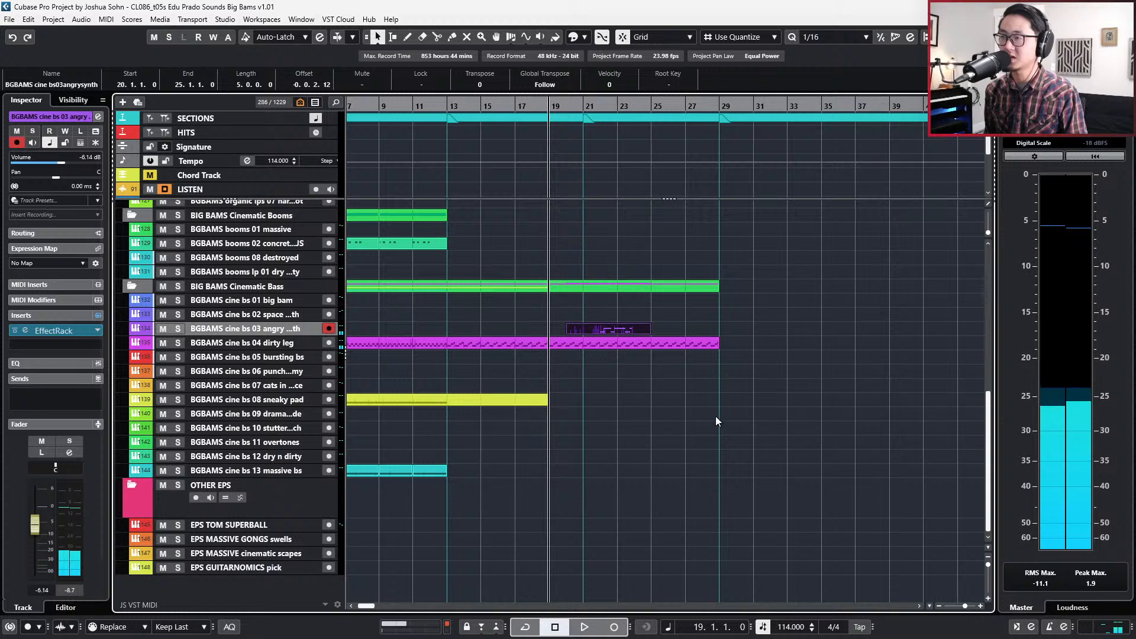
Delete the recorded angry synth clip starting at bar 20 and lower the track's volume to -7.22 dB during playback.
key(Delete)
key(space)
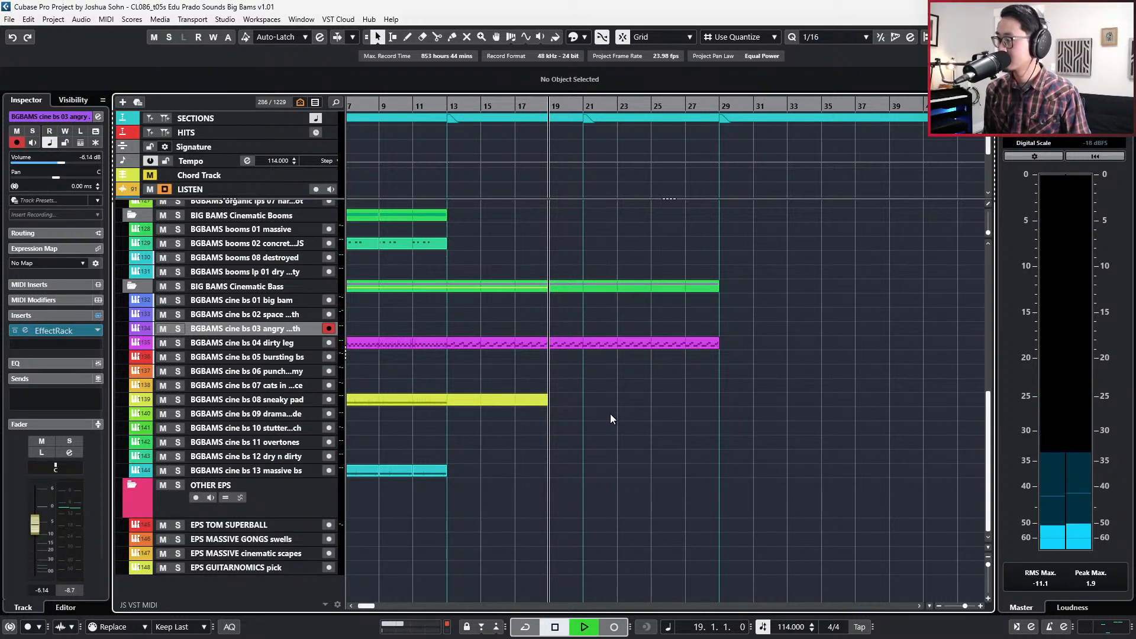
drag(30, 523, 30, 527)
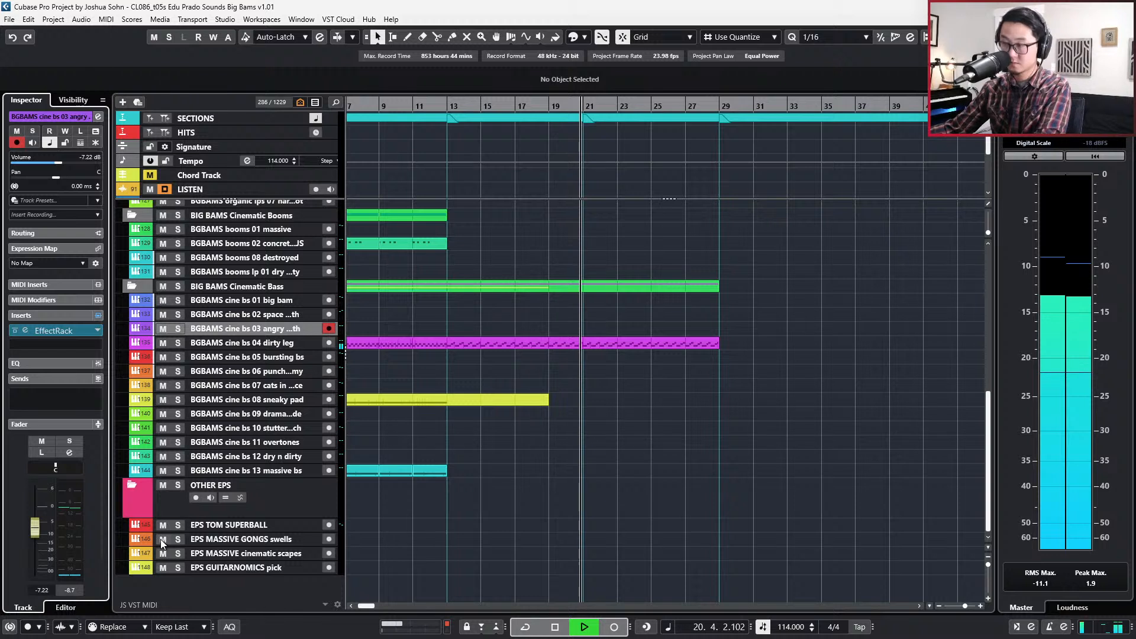
key(space)
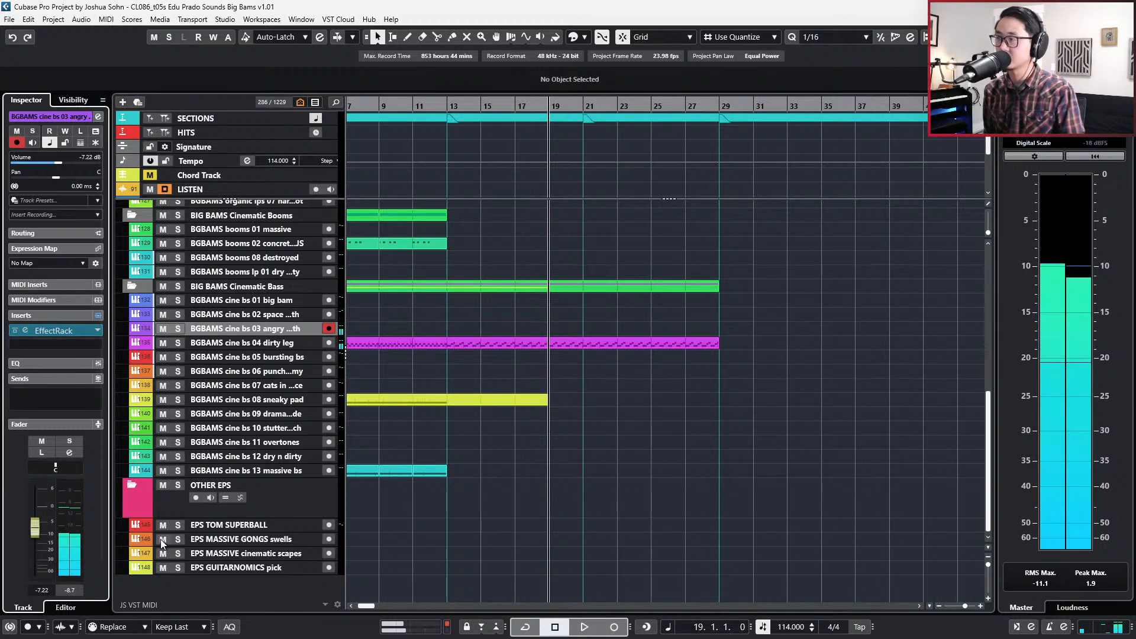
key(KP_Multiply)
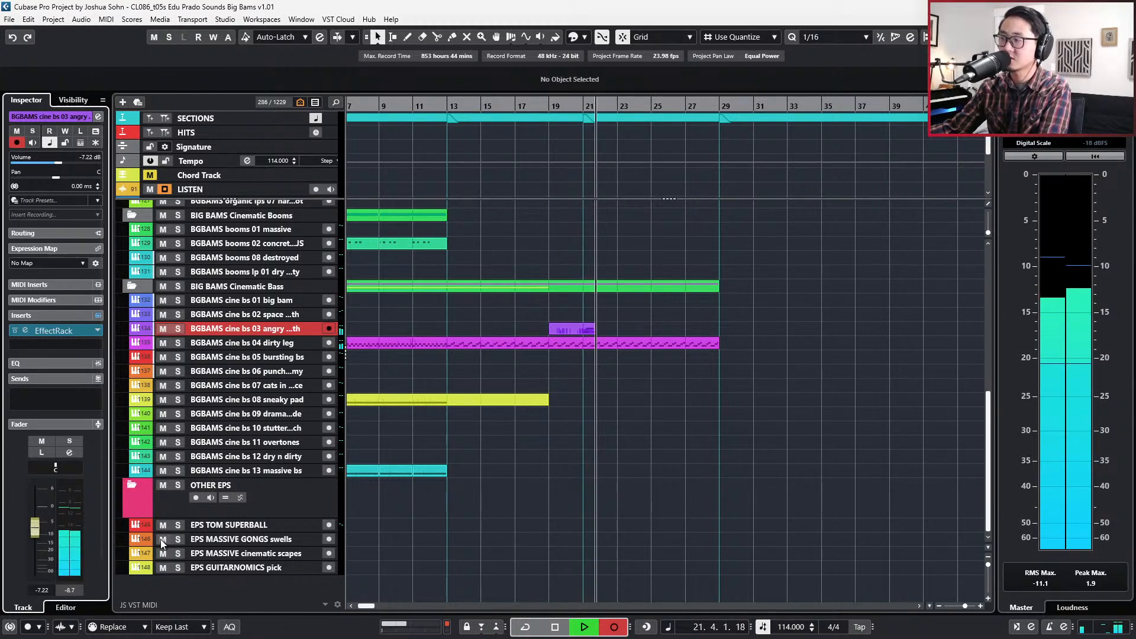
key(space)
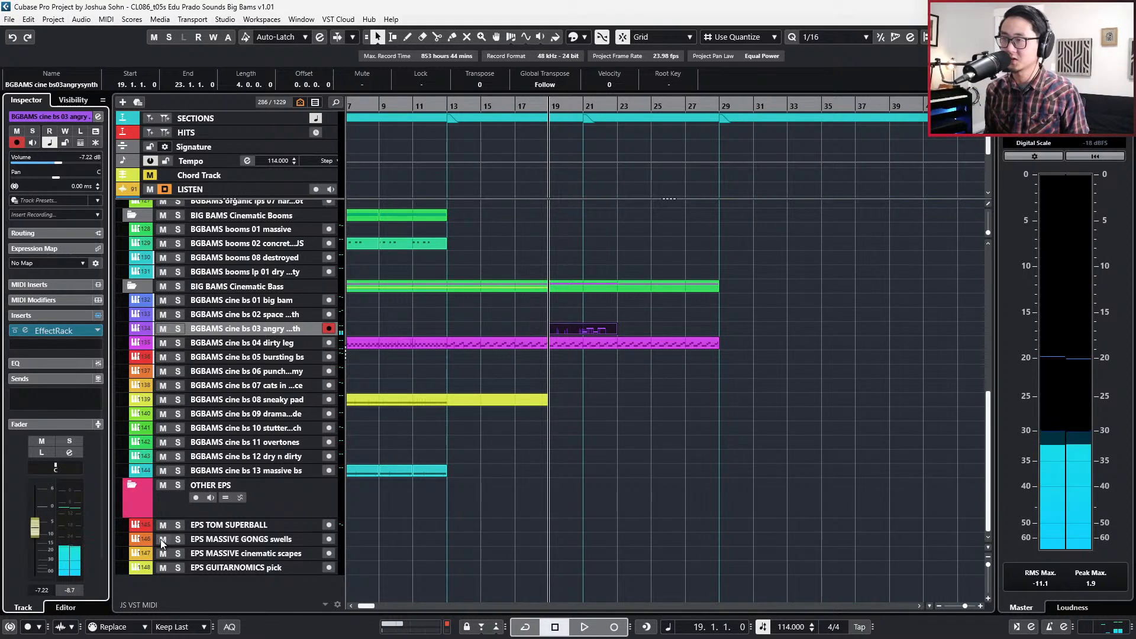
key(Delete)
Record a new angry synth take from bar 19 to bar 29 and delete the stray short note near bar 25.
key(KP_Multiply)
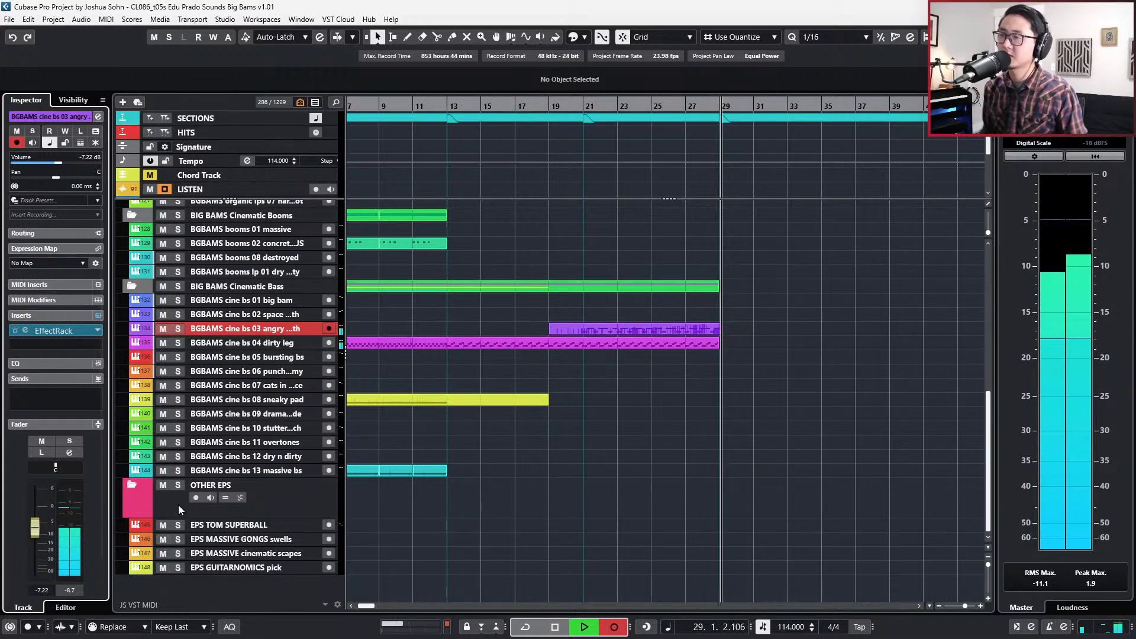
key(space)
double_click(595, 333)
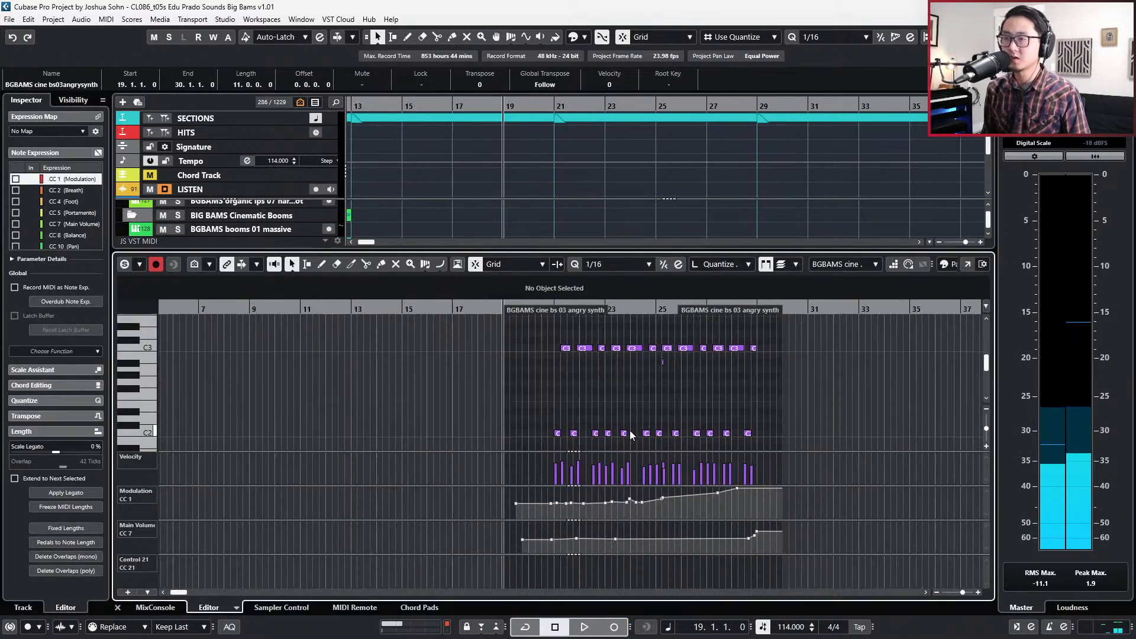
drag(656, 379, 702, 359)
key(Delete)
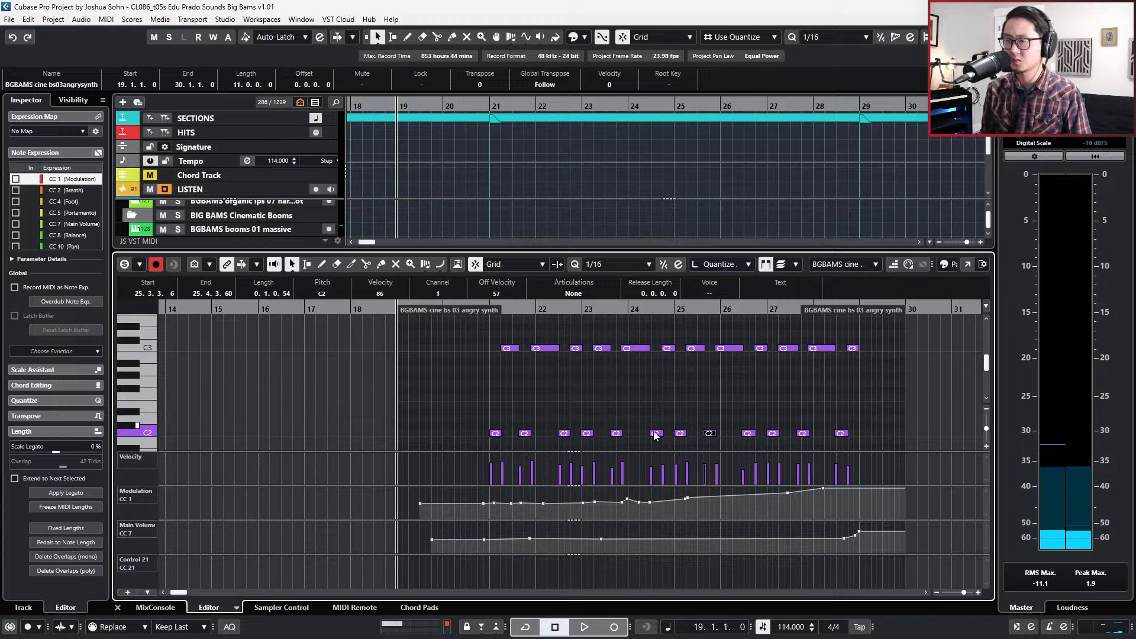
Clean up the modulation (CC 1) bump around bar 24 and the main volume (CC 7) points near bar 29 in the angry synth clip.
click(628, 502)
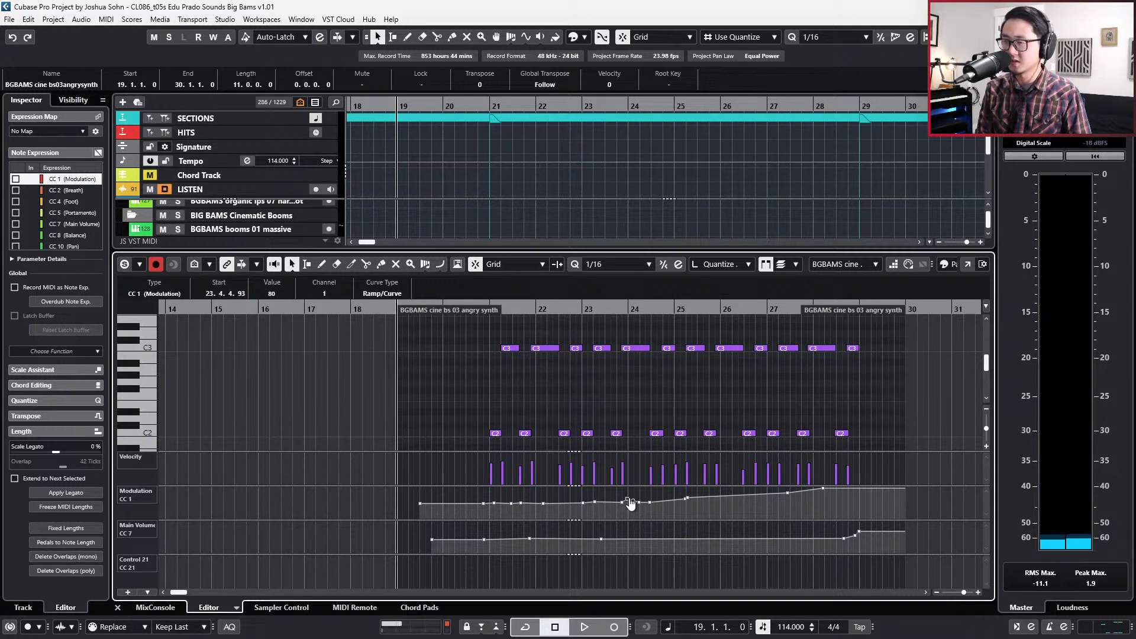
drag(628, 499, 631, 505)
key(KP_Multiply)
key(space)
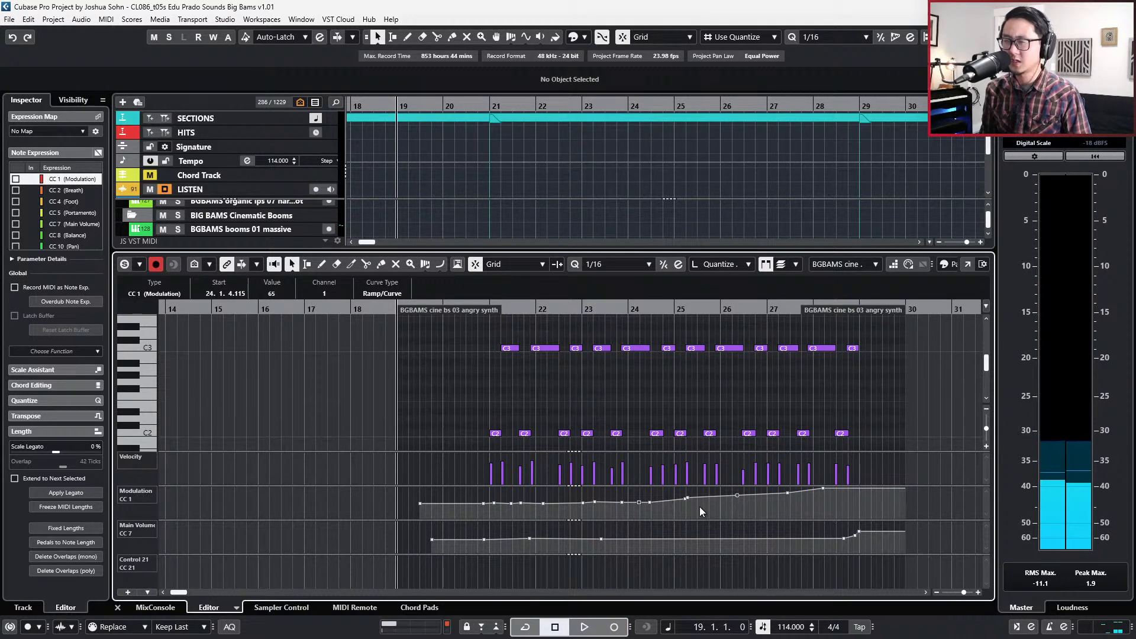
drag(862, 538, 861, 538)
key(Return)
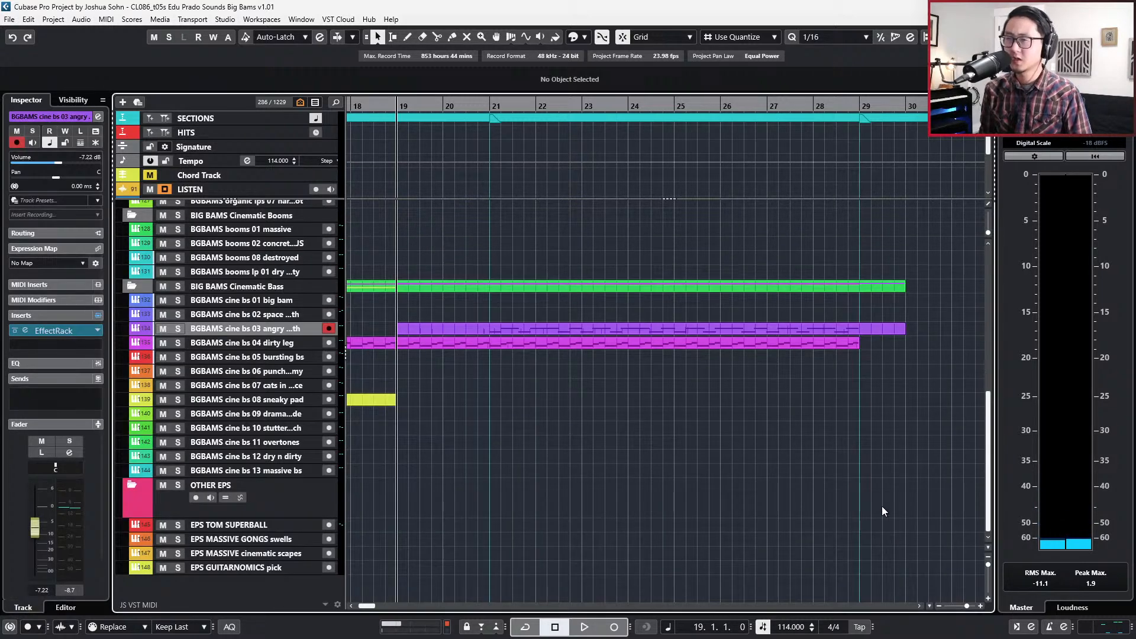
Split the angry synth clip at bar 29 and delete the leftover part after it.
ctrl+scroll(867, 424, down, 2)
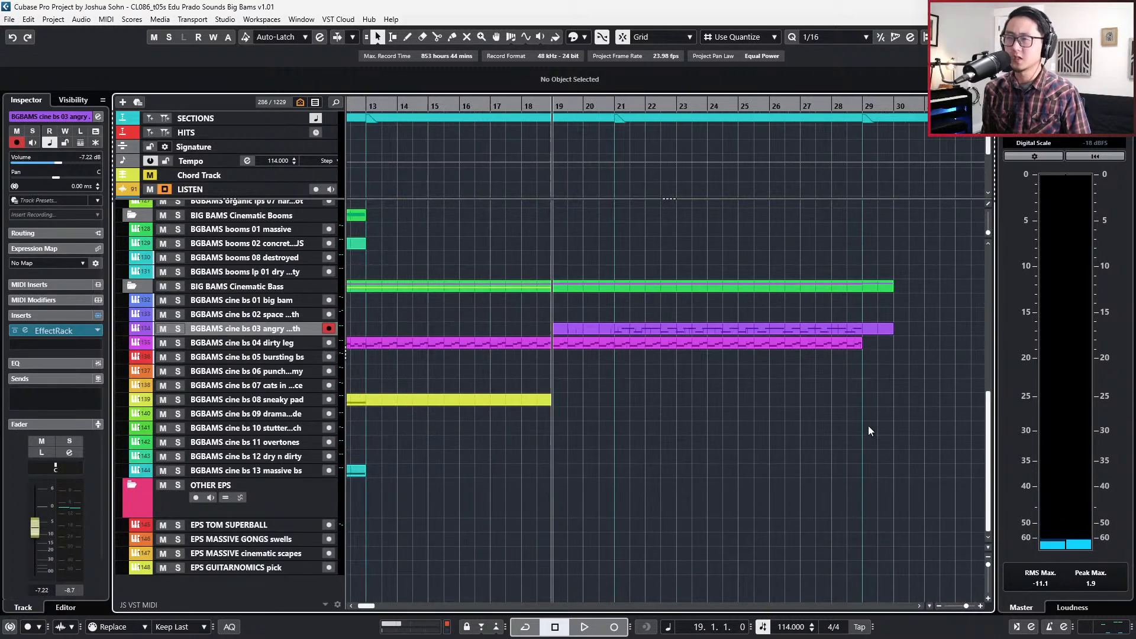
alt+click(863, 330)
click(874, 329)
key(Delete)
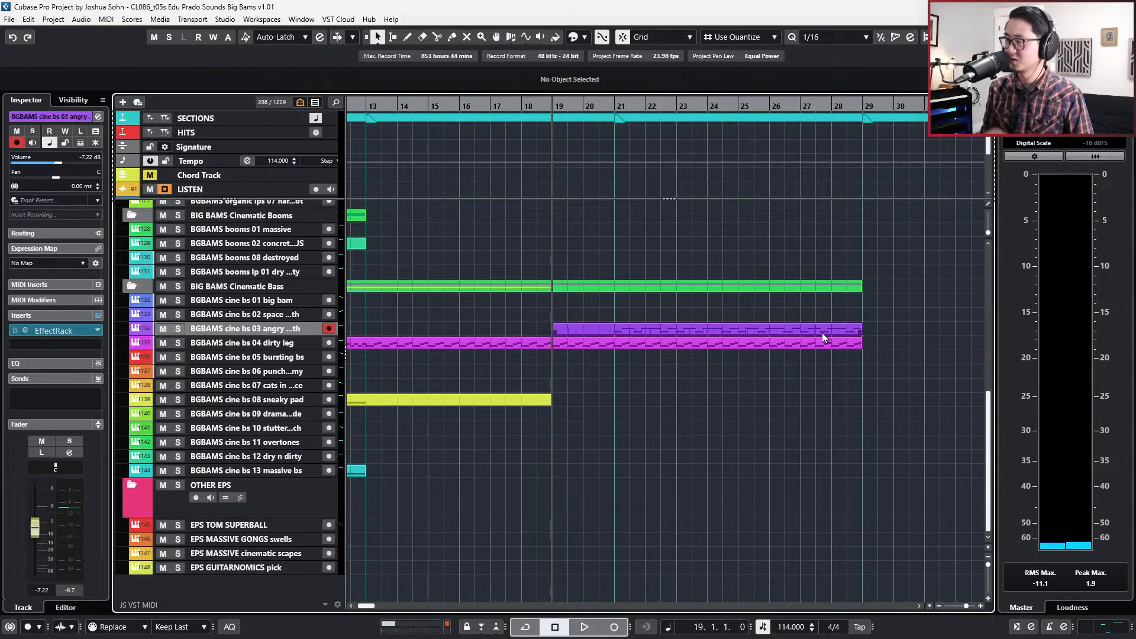
Select the organic 17 short swoosh track for recording.
scroll(583, 320, up, 3)
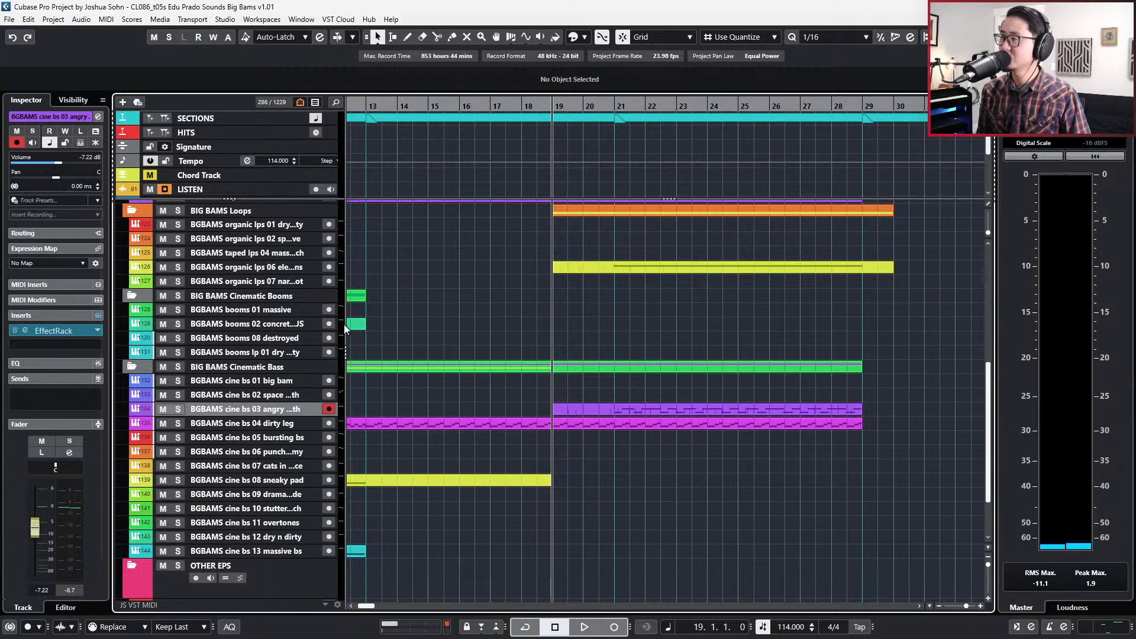
scroll(330, 344, up, 3)
scroll(270, 264, up, 3)
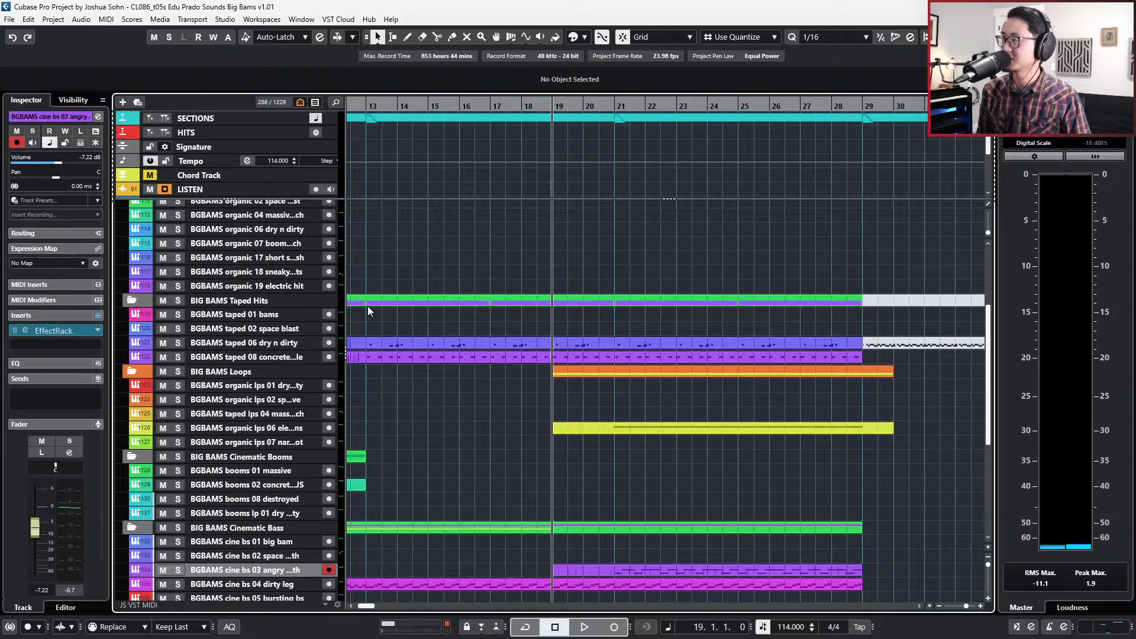
click(282, 256)
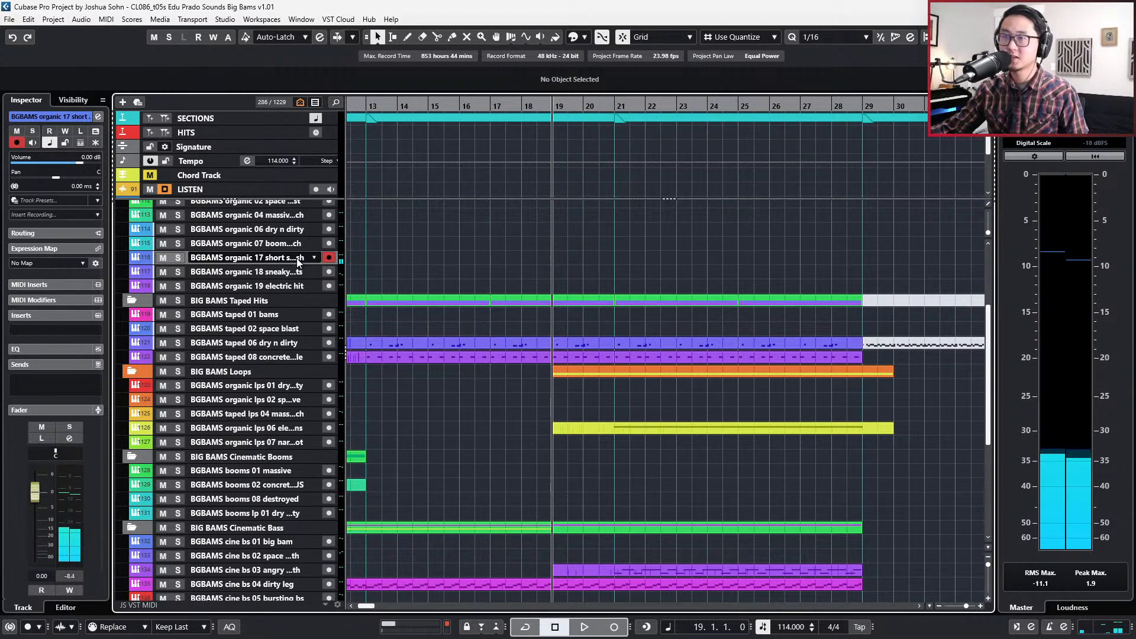
key(KP_Add)
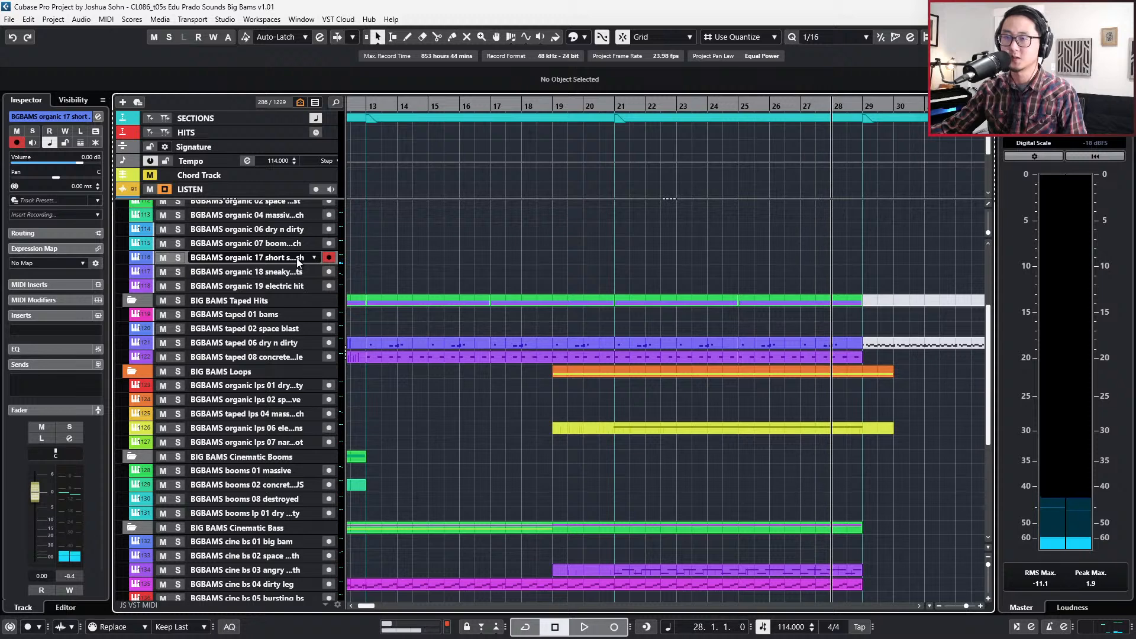
key(KP_Subtract)
key(KP_Multiply)
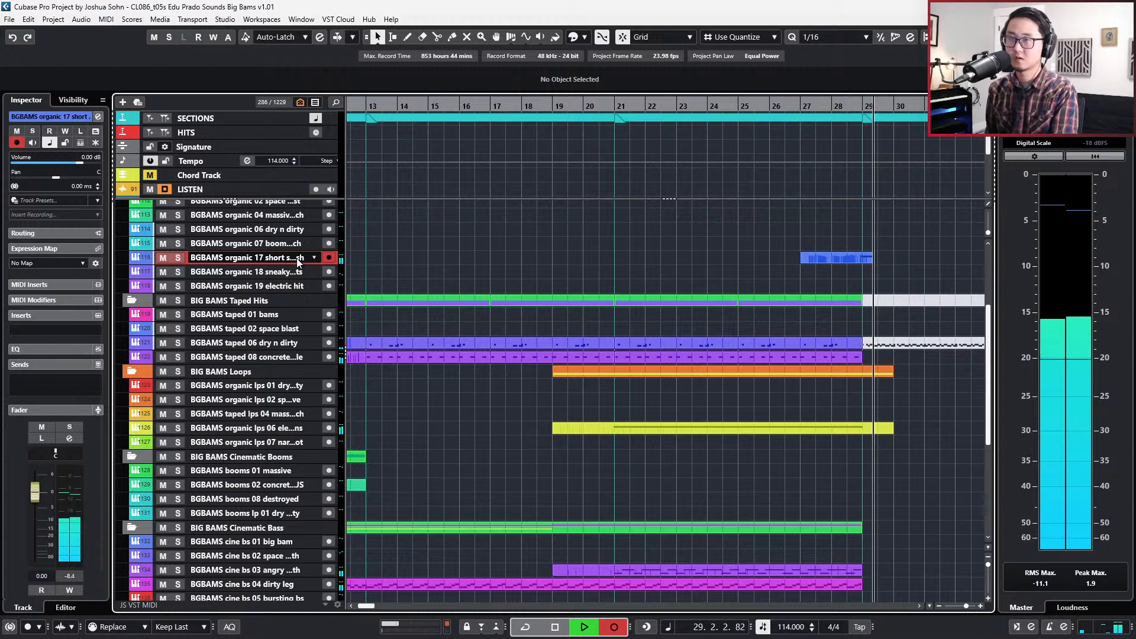
key(space)
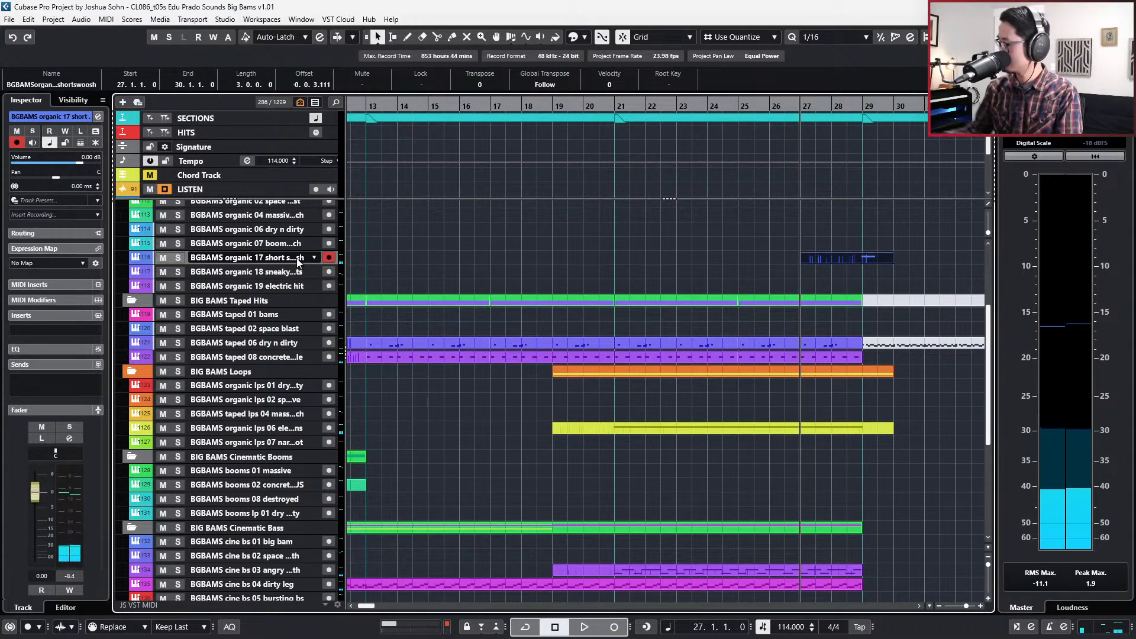
key(ctrl+z)
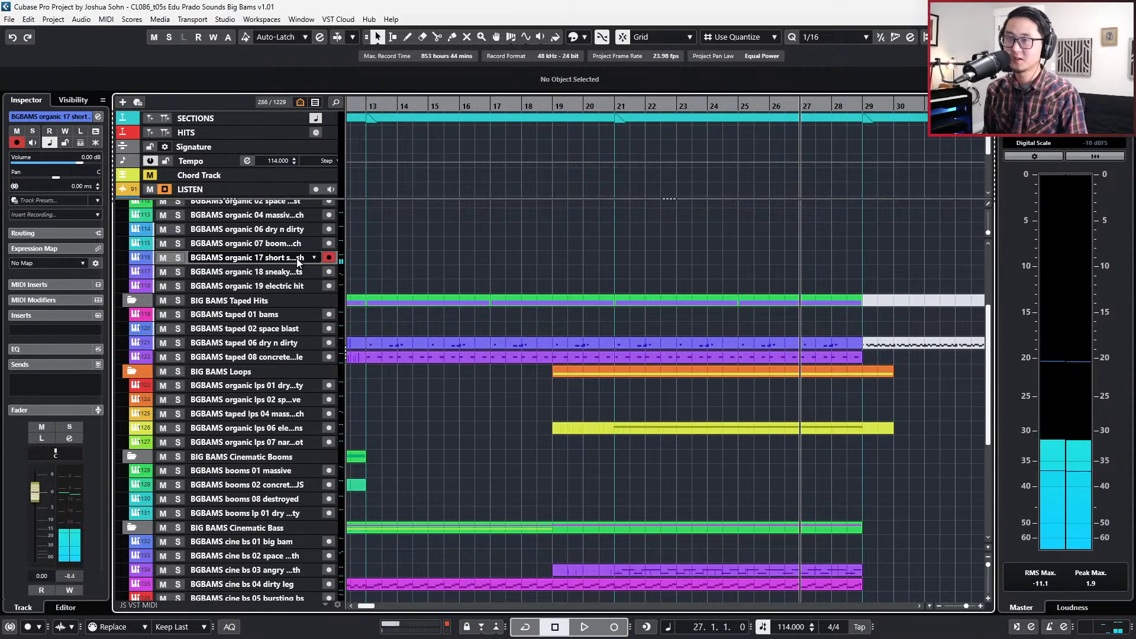
Move the playhead to bar 25 and open the short swoosh track's Kontakt instrument in the full rack view.
key(KP_Subtract)
key(KP_Subtract)
key(e)
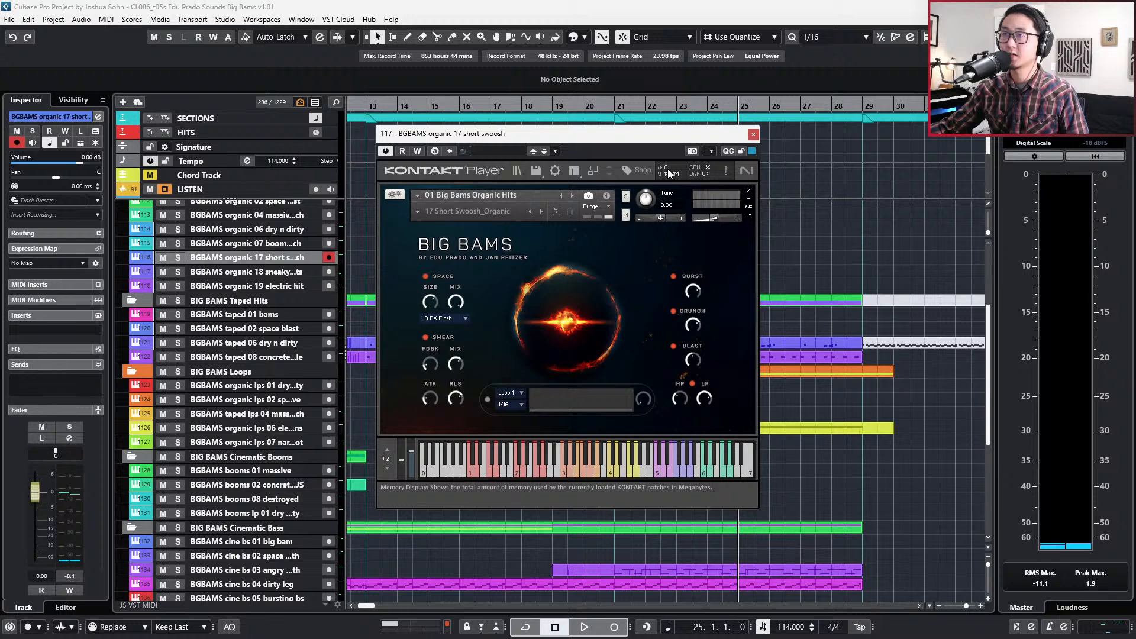
click(592, 171)
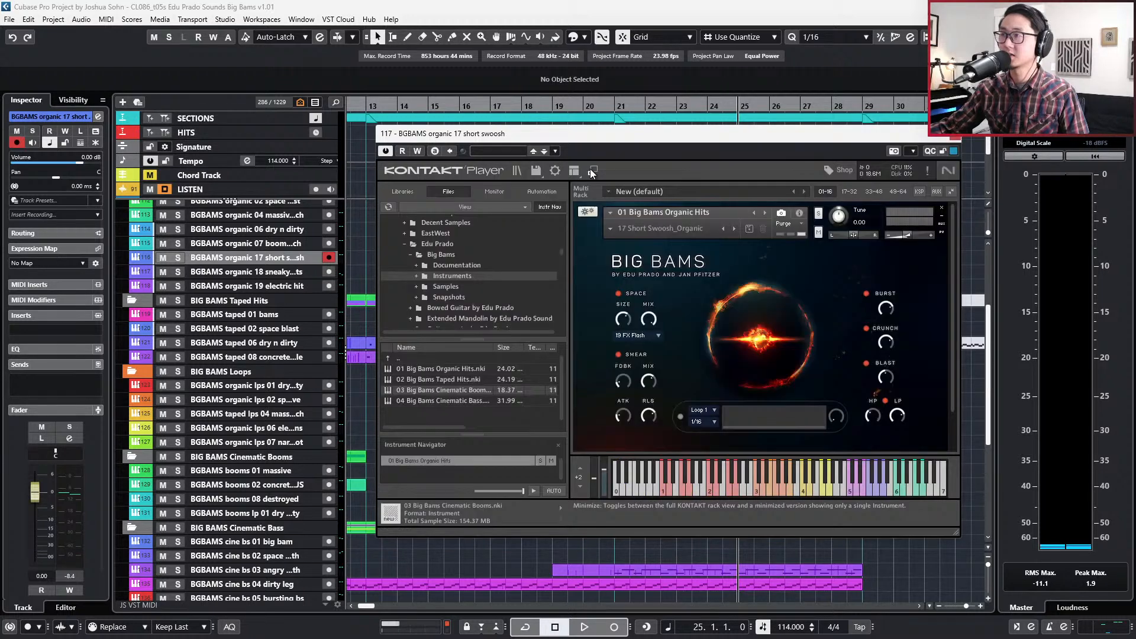
drag(553, 130, 535, 125)
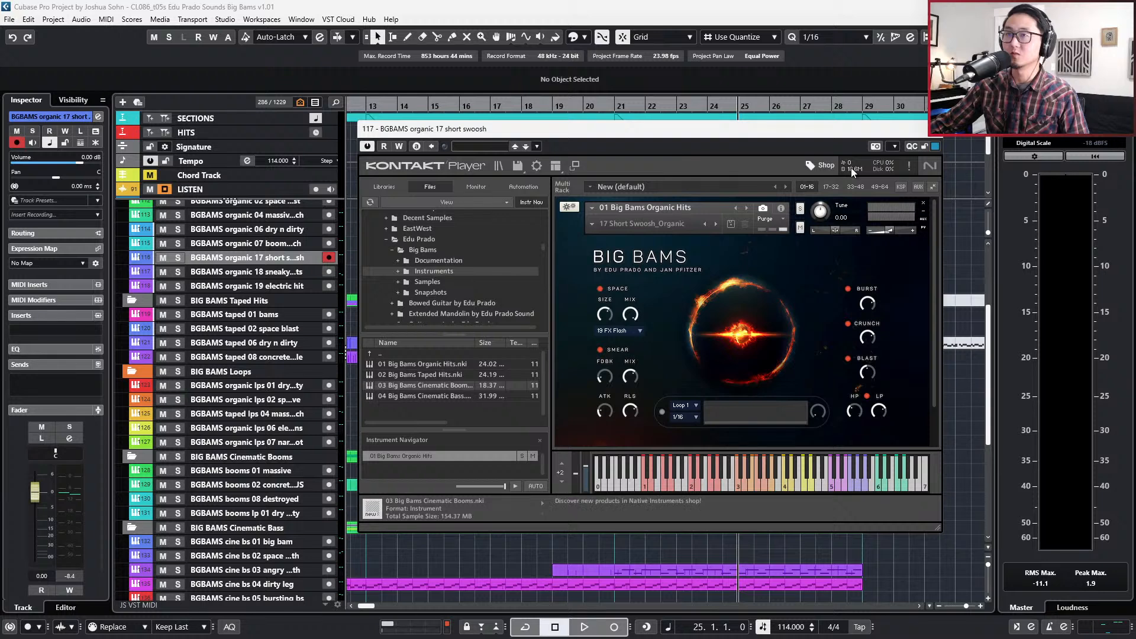
right_click(793, 153)
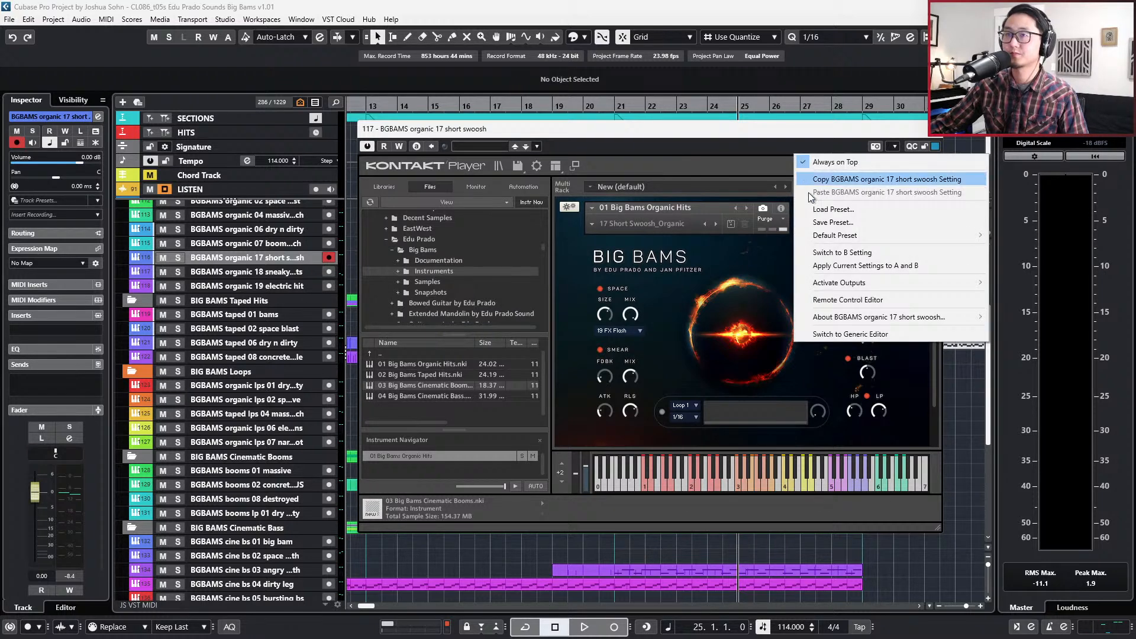
click(733, 155)
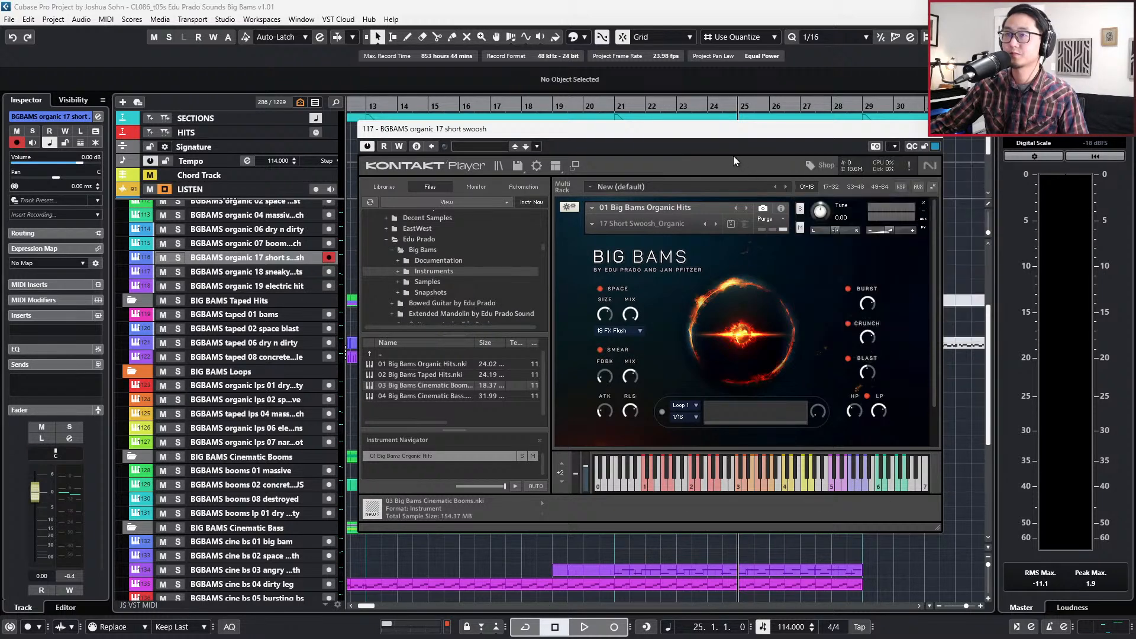
click(536, 166)
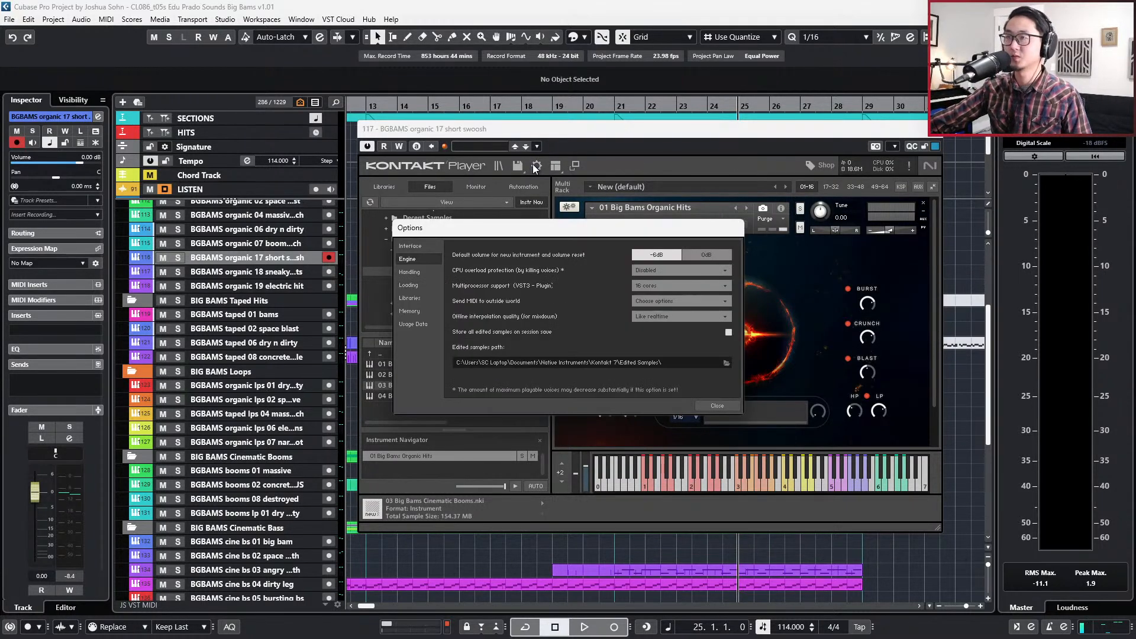
click(718, 405)
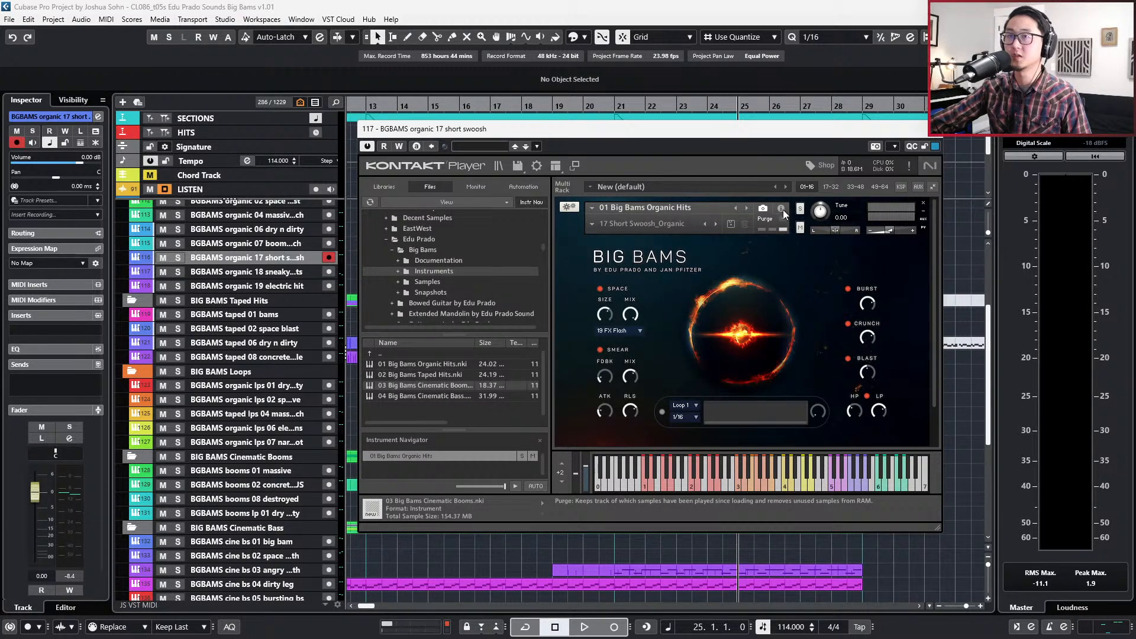
Show Kontakt's master editor and set its tempo to 67 BPM with external sync off.
click(556, 165)
click(570, 197)
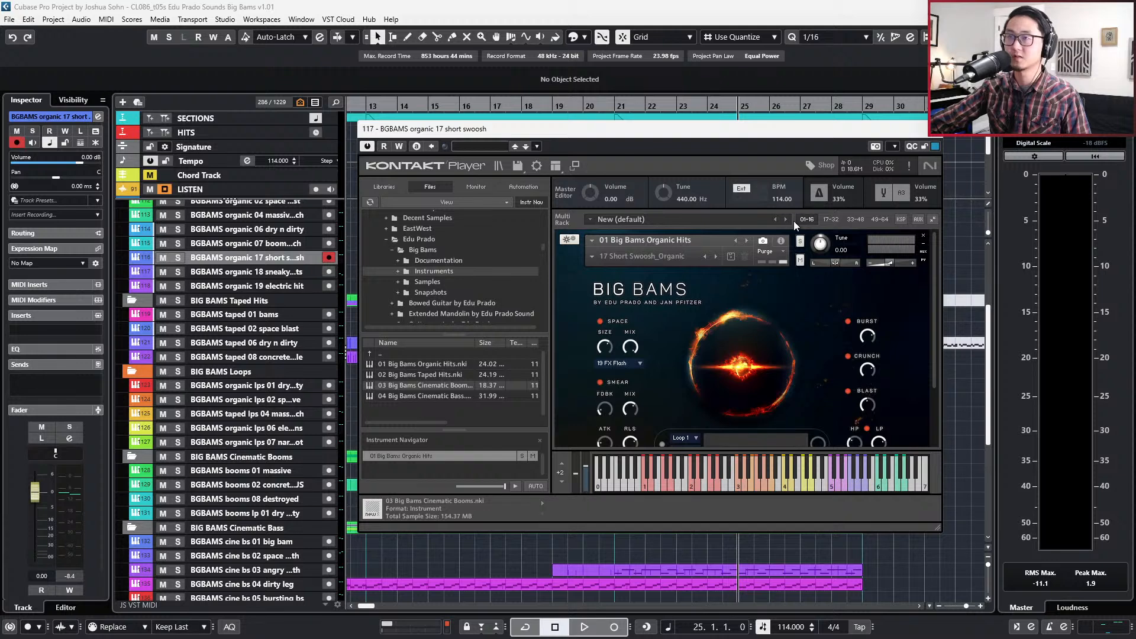
click(741, 188)
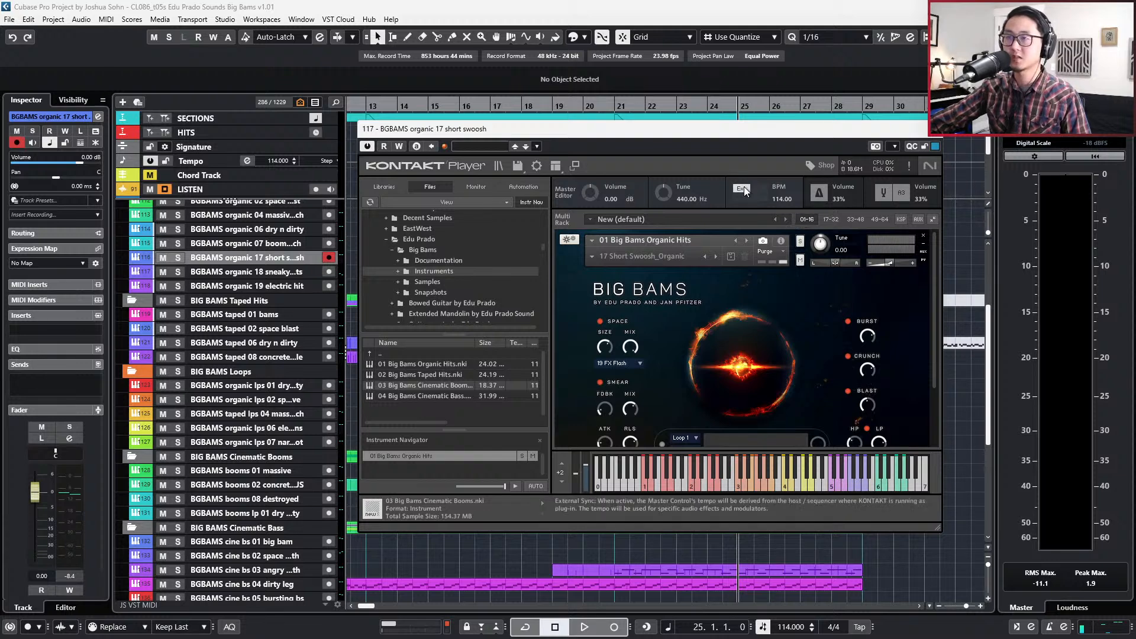
double_click(780, 199)
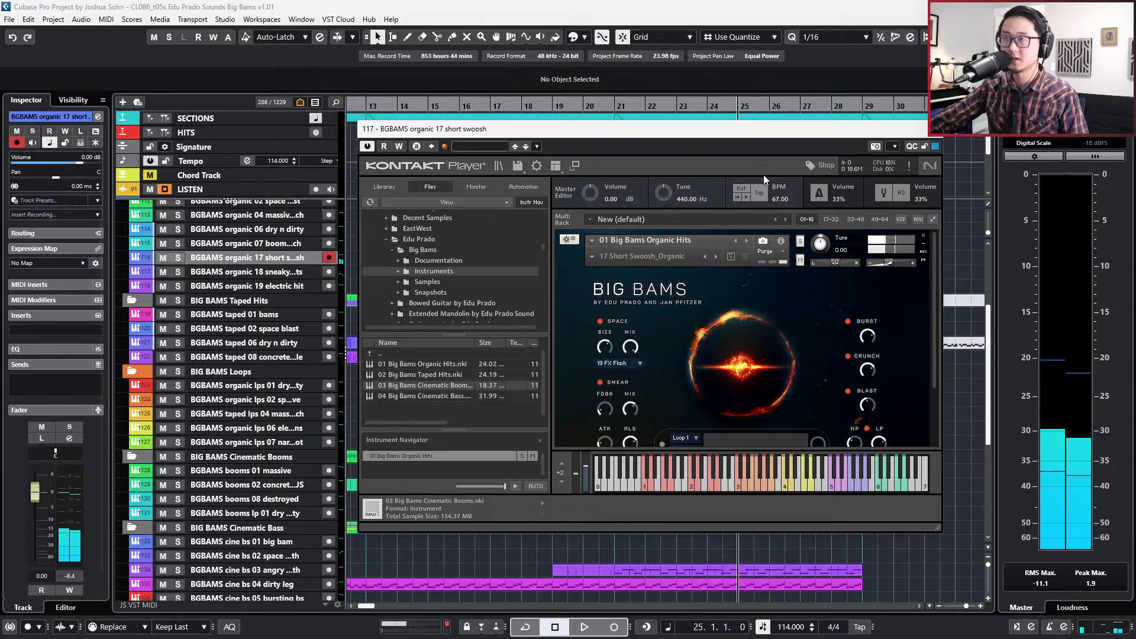
Set Kontakt's master tempo to 114 BPM and re-enable external sync.
double_click(775, 199)
text(11)
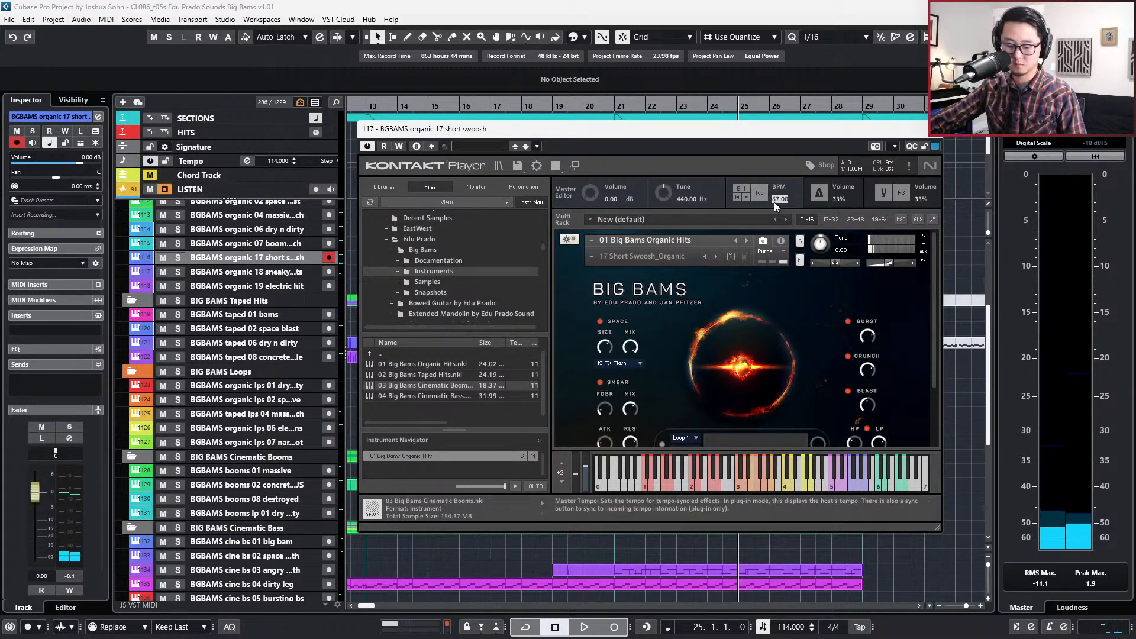
text(4)
key(Return)
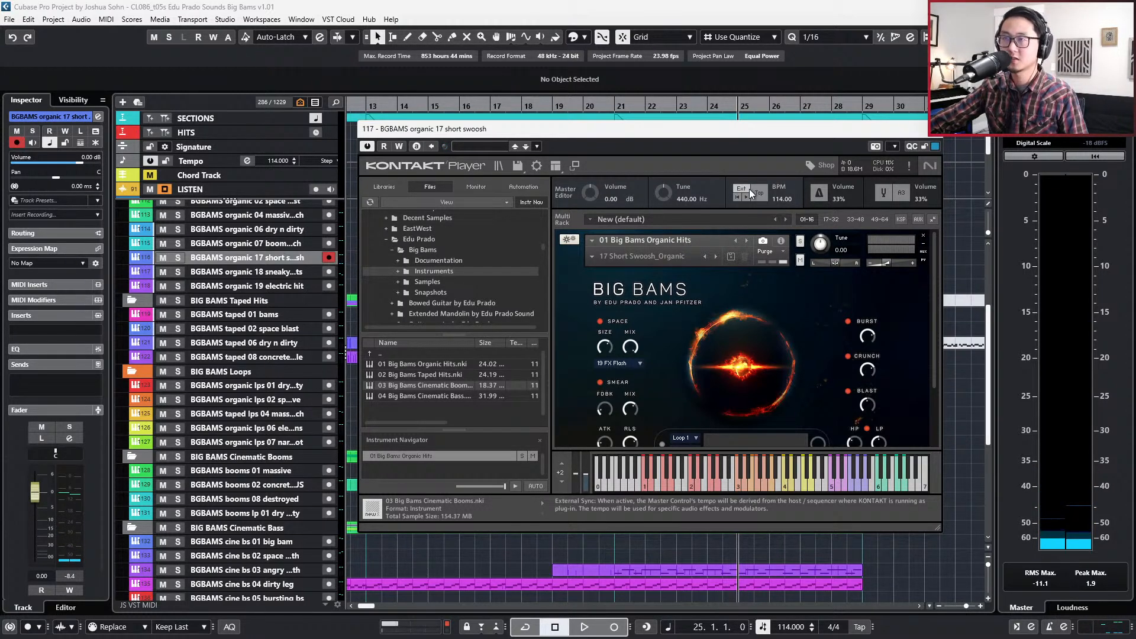
Collapse Kontakt to the compact single-instrument view.
click(555, 166)
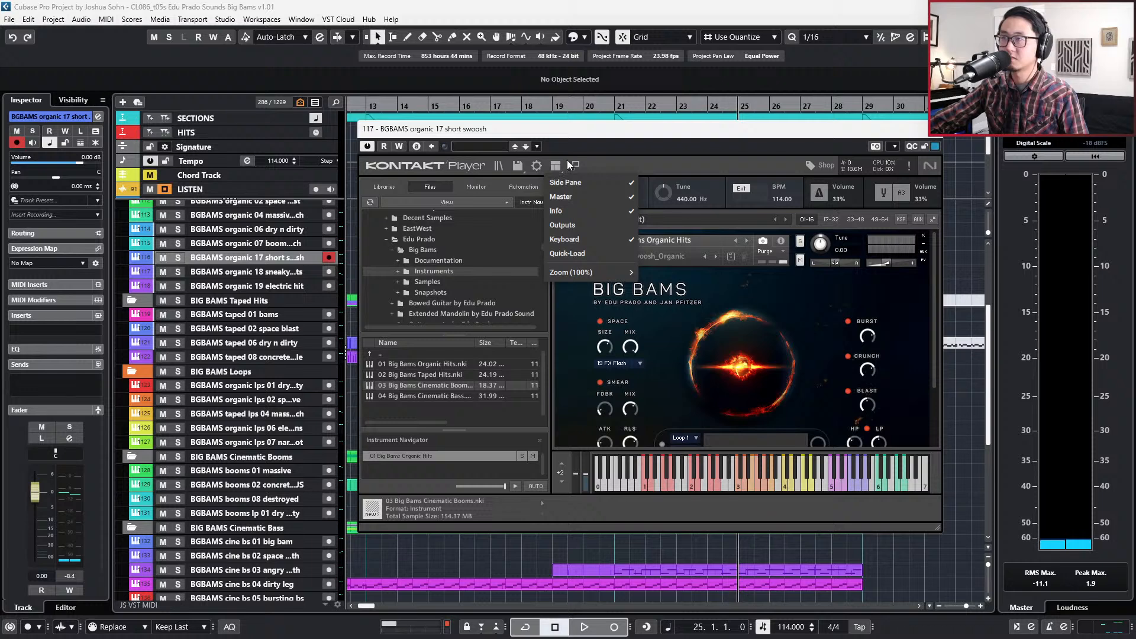
click(577, 165)
click(575, 166)
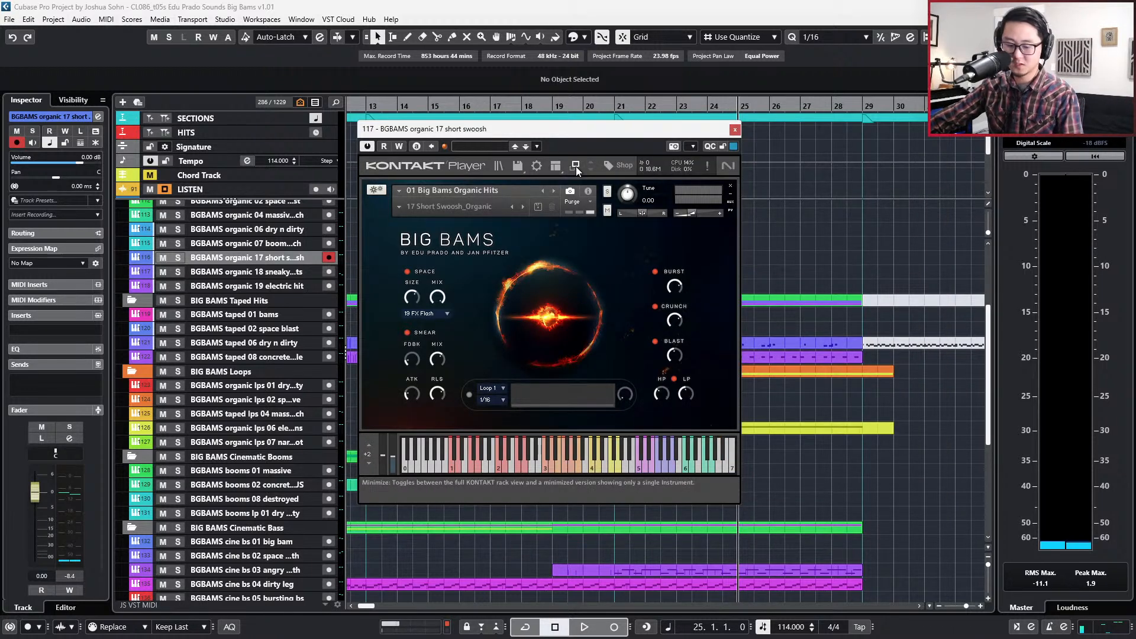
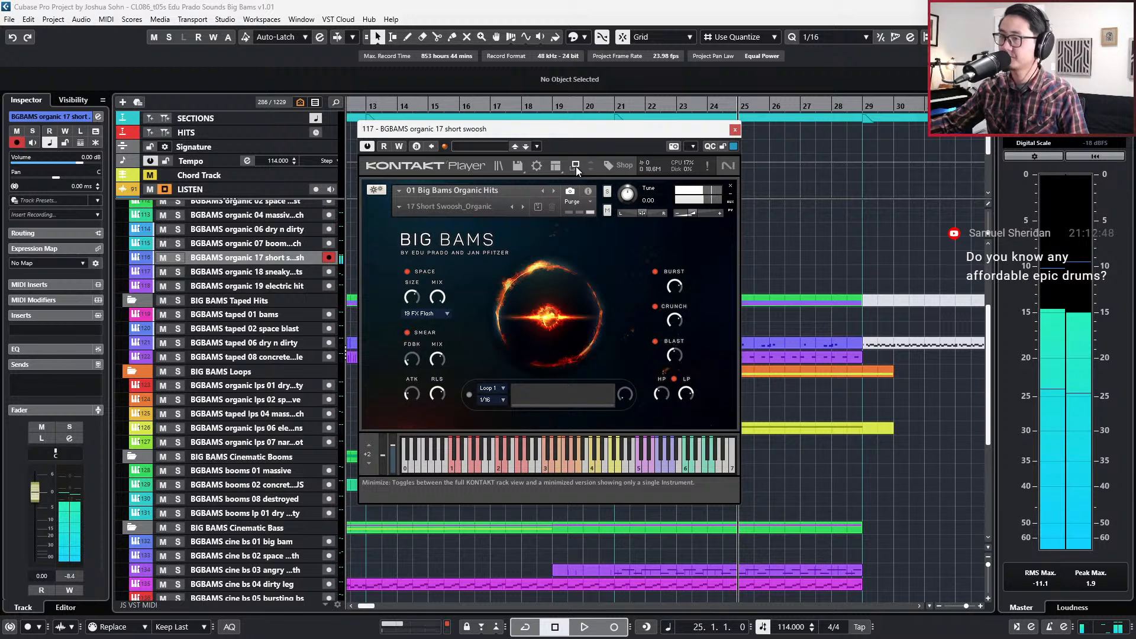
Close the Kontakt window and record a swoosh performance on the organic 17 short swoosh track starting from bar 18.
click(734, 130)
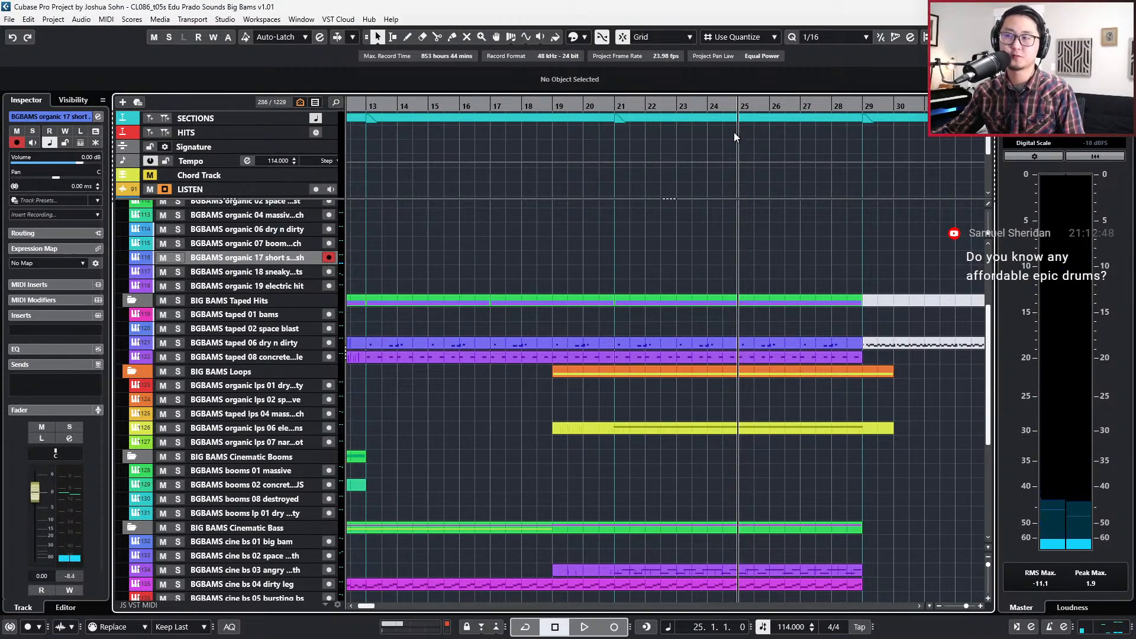
key(KP_Subtract)
key(KP_Subtract)
key(KP_Subtract)
key(KP_Subtract)
key(KP_Subtract)
key(KP_Subtract)
key(KP_Subtract)
key(space)
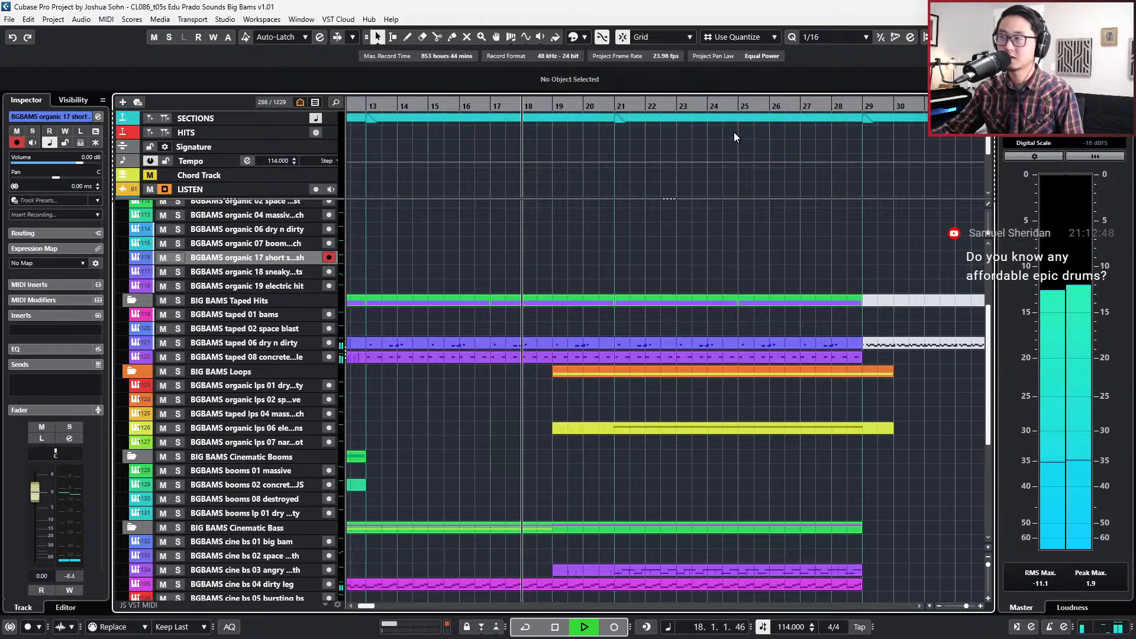
key(KP_Multiply)
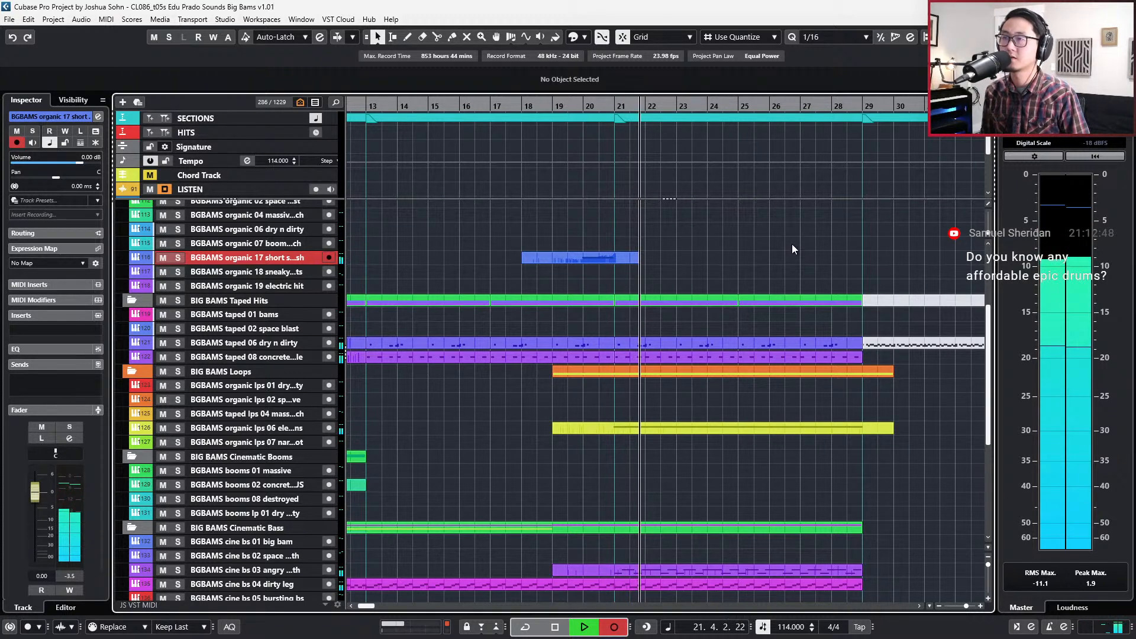
key(space)
Open the recorded swoosh part for note editing and slightly lower its CC 7 main volume point at bar 21.
double_click(589, 257)
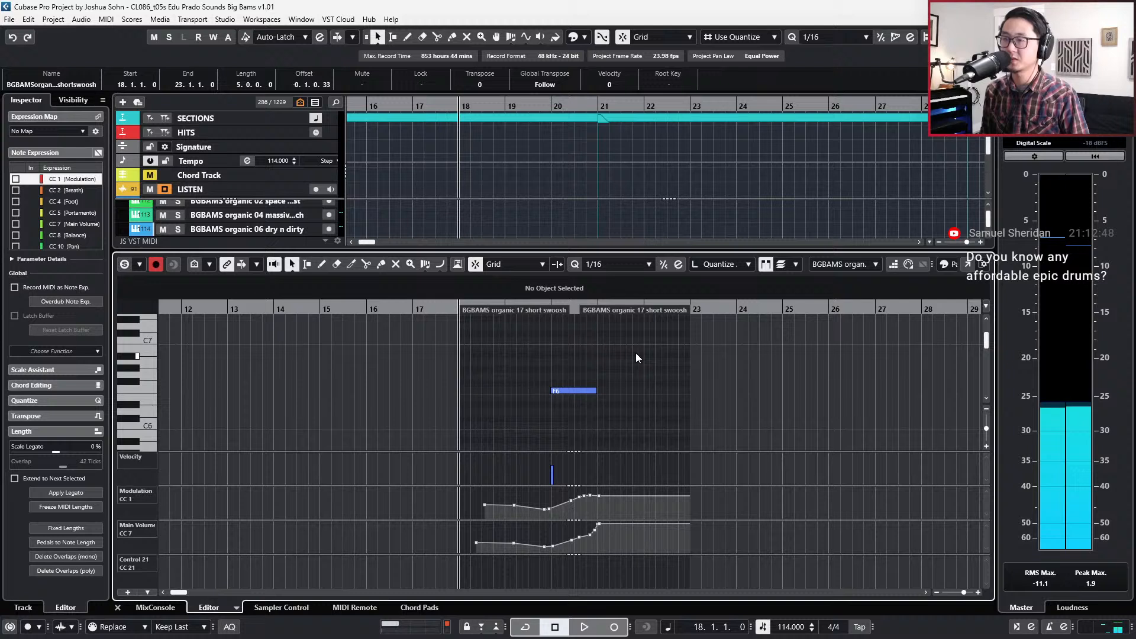
scroll(601, 528, up, 2)
click(599, 525)
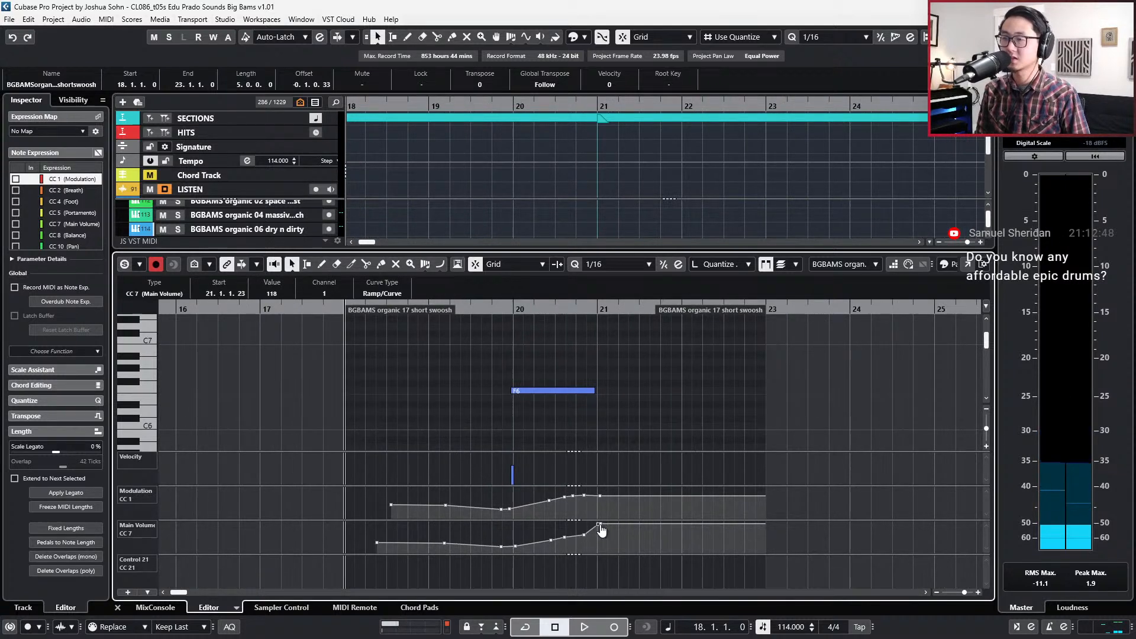
drag(600, 525, 600, 530)
click(632, 538)
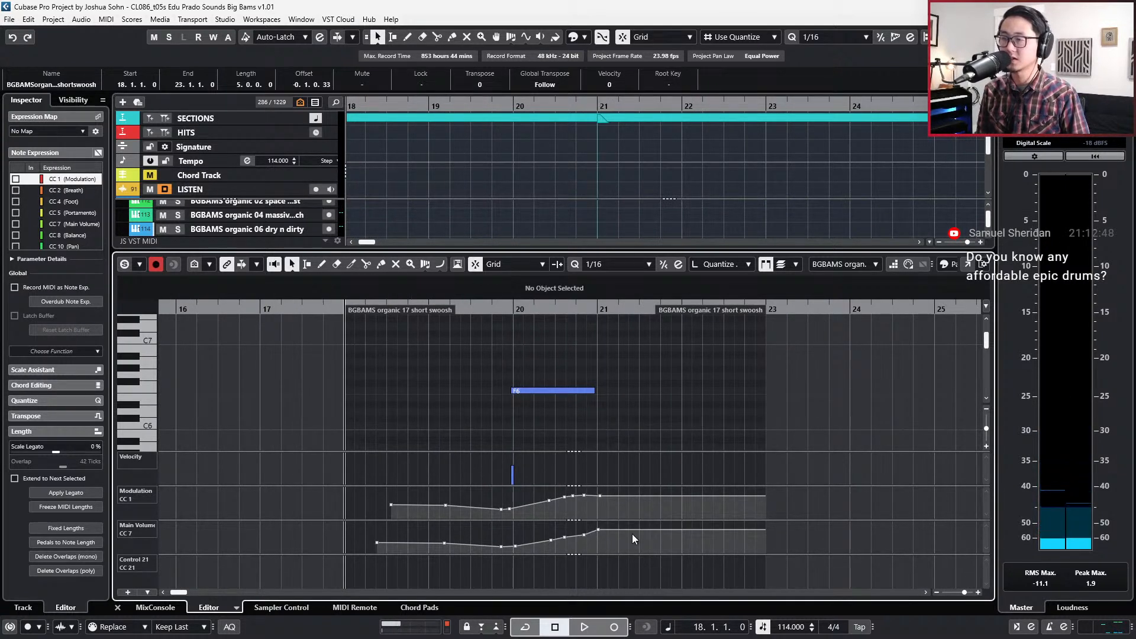
Play the edited swoosh part back from bar 18 and return to the arrangement view.
key(space)
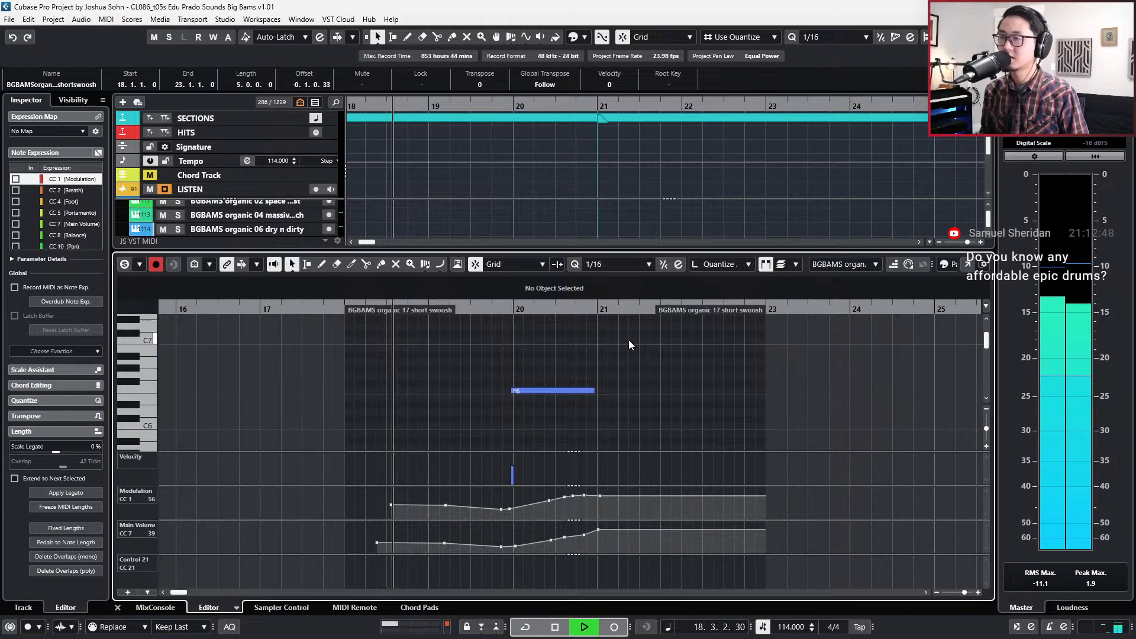
click(539, 391)
key(Return)
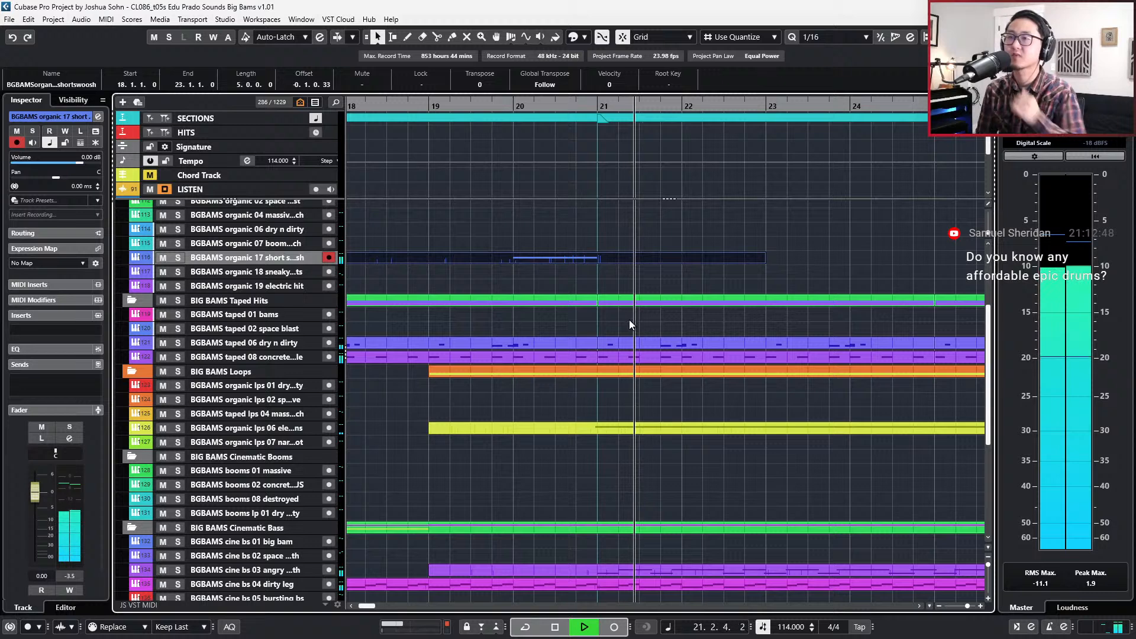
key(space)
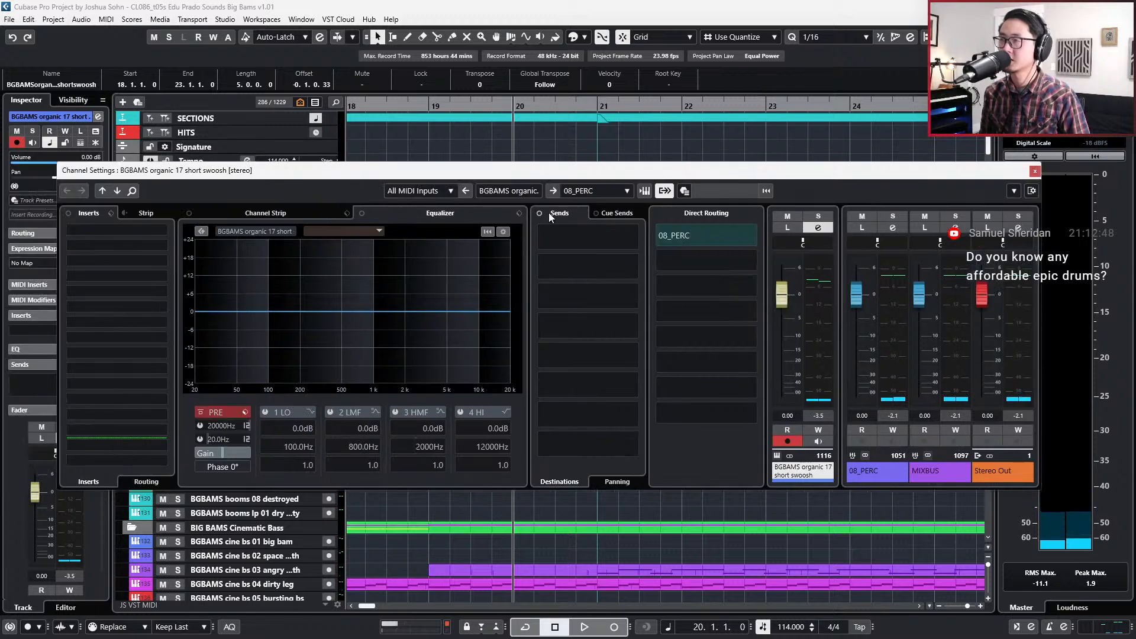
Add an active VERB08-PERC send to the short swoosh channel at about -14.6 dB and audition it.
click(603, 240)
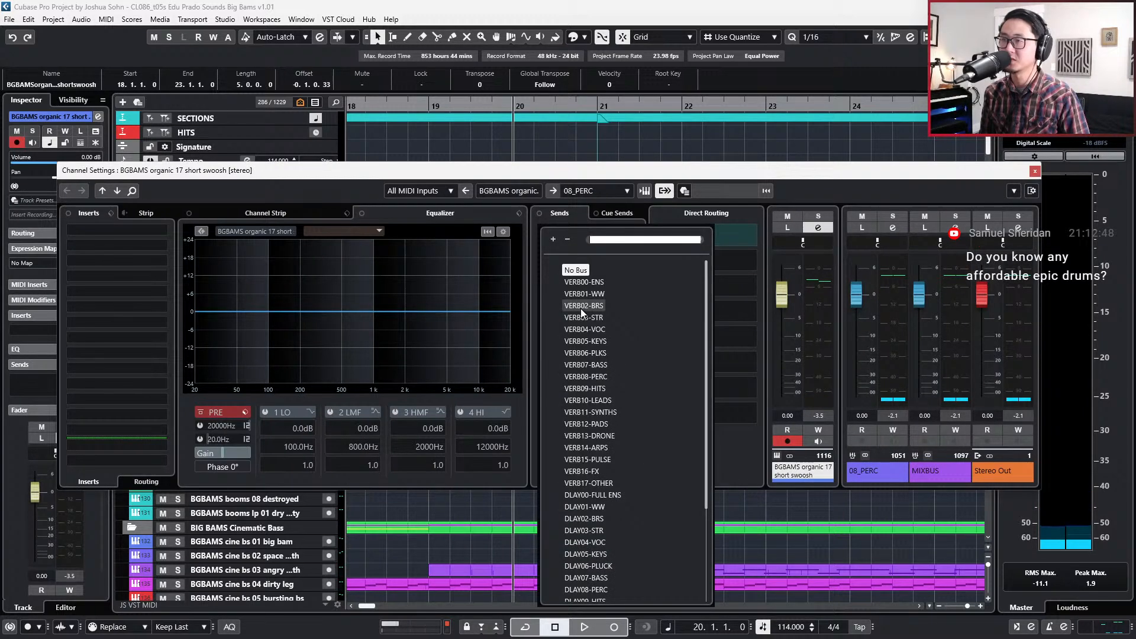
click(581, 375)
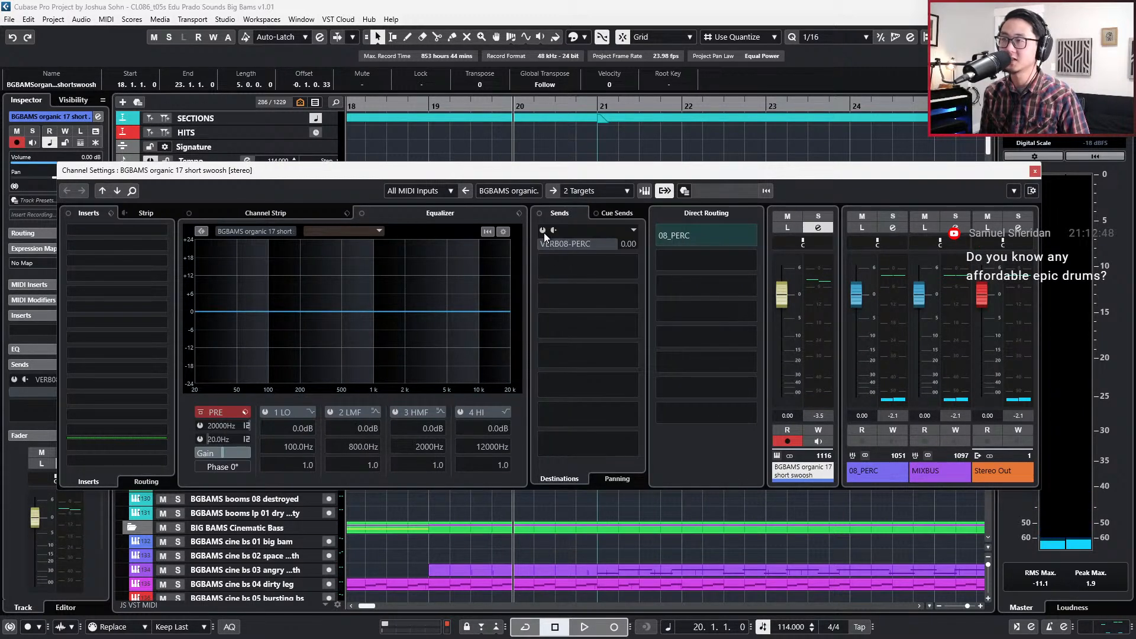
click(542, 230)
drag(519, 240, 502, 244)
key(space)
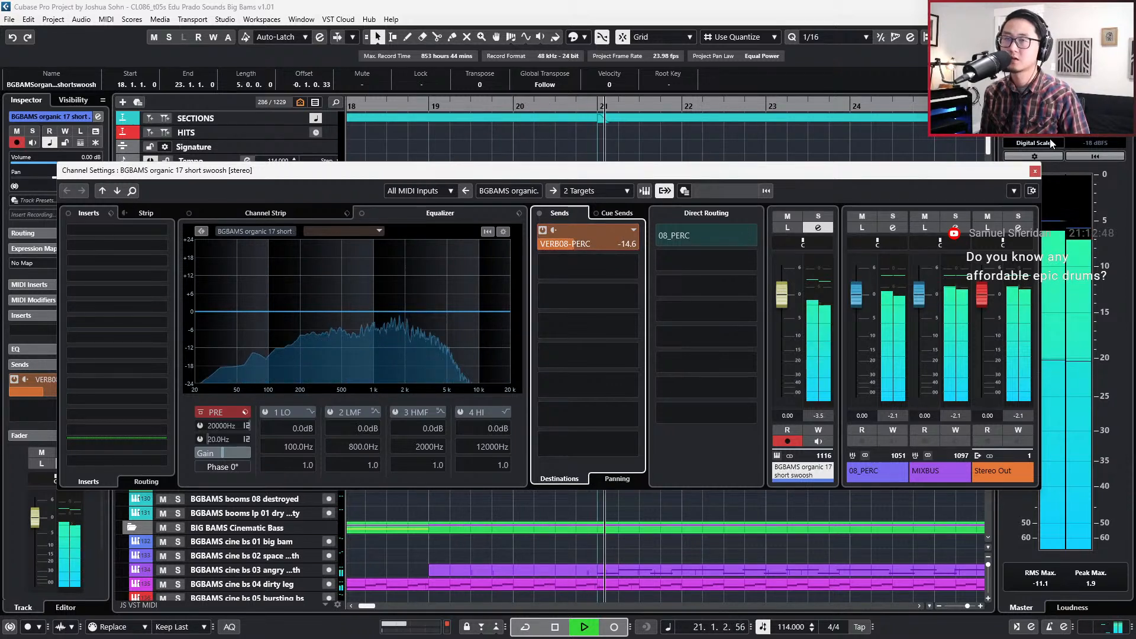
key(space)
Add a DLAY08-PERC send to the short swoosh channel at about -15.8 dB and play the track soloed.
click(626, 264)
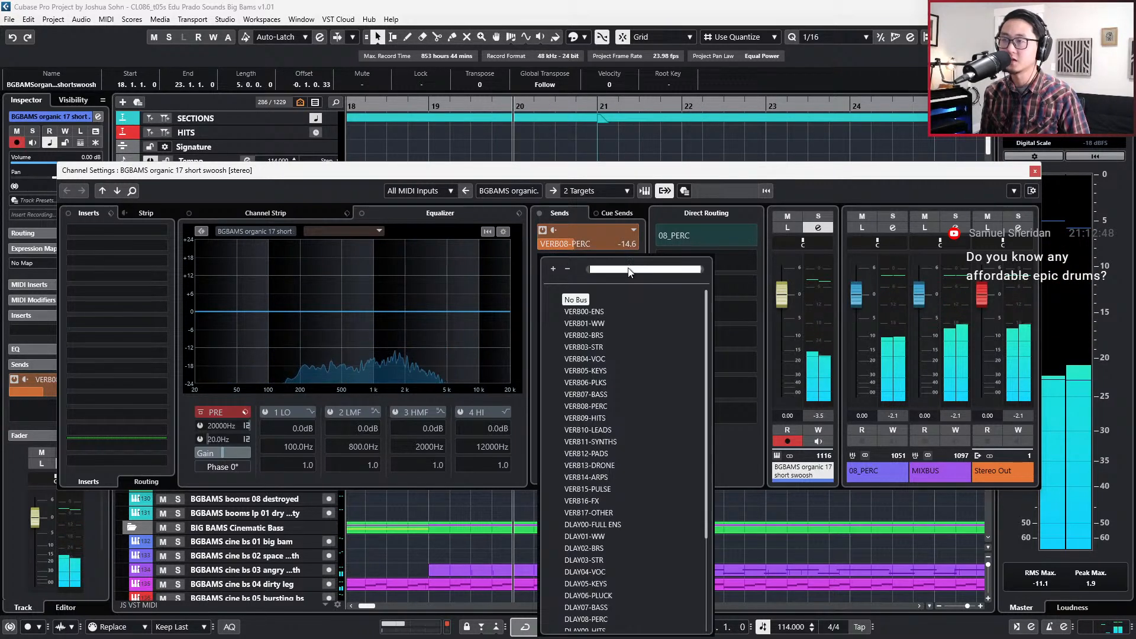
scroll(619, 467, down, 2)
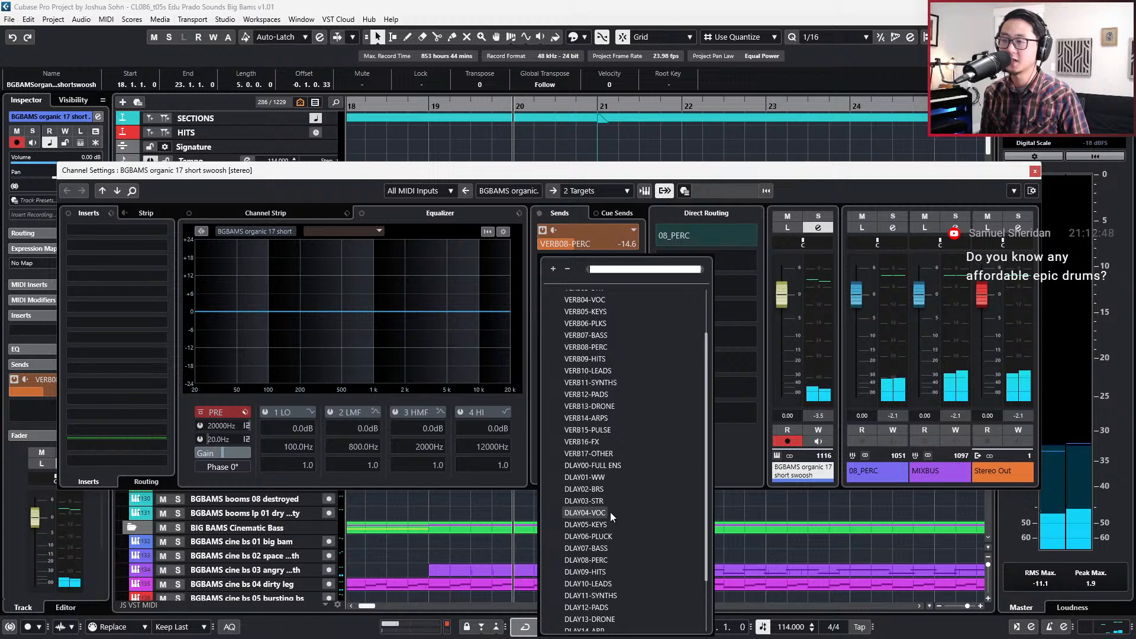
click(604, 559)
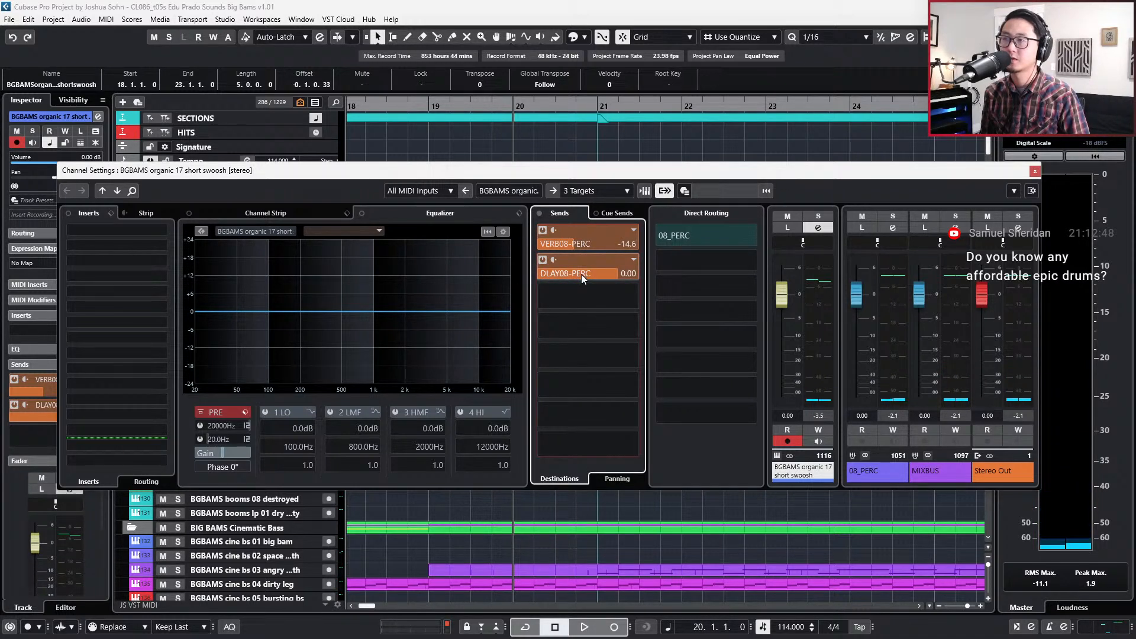
drag(509, 273, 502, 274)
key(s)
key(space)
Set the Pong echo time to a 1/4 note in the DLAY08-PERC EchoBoy, and close the effect and channel windows.
right_click(592, 276)
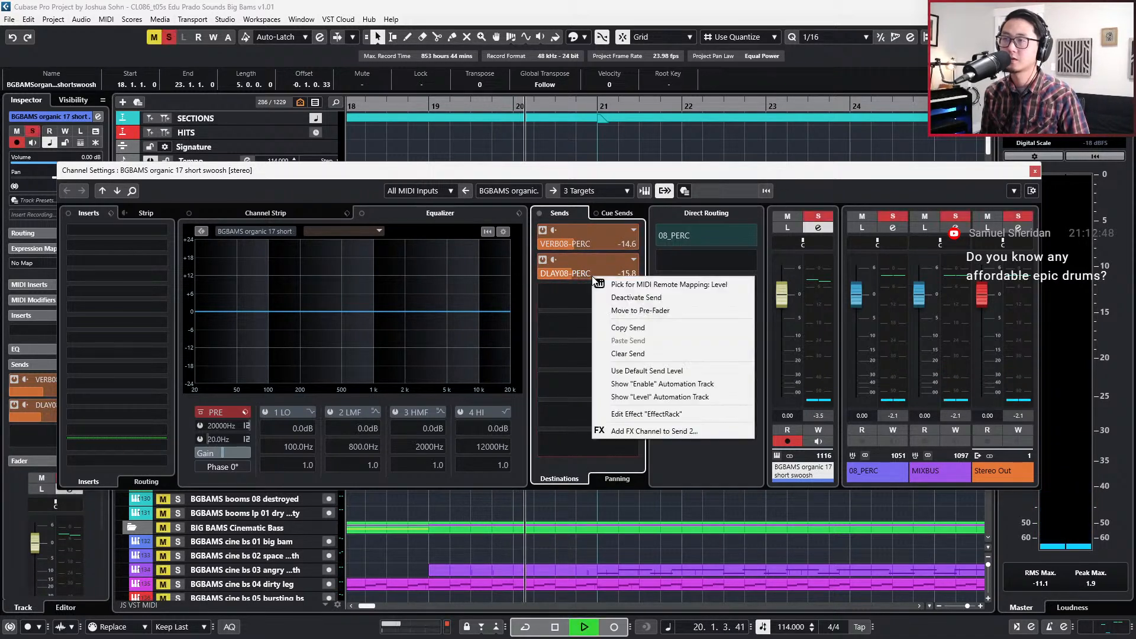
click(613, 414)
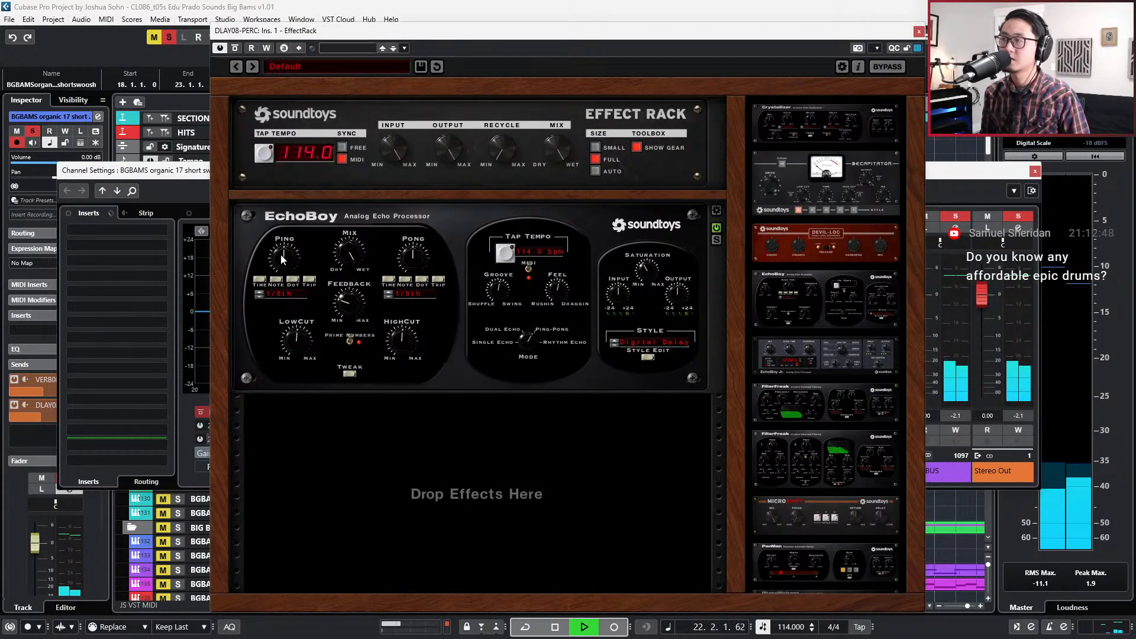
key(space)
click(388, 292)
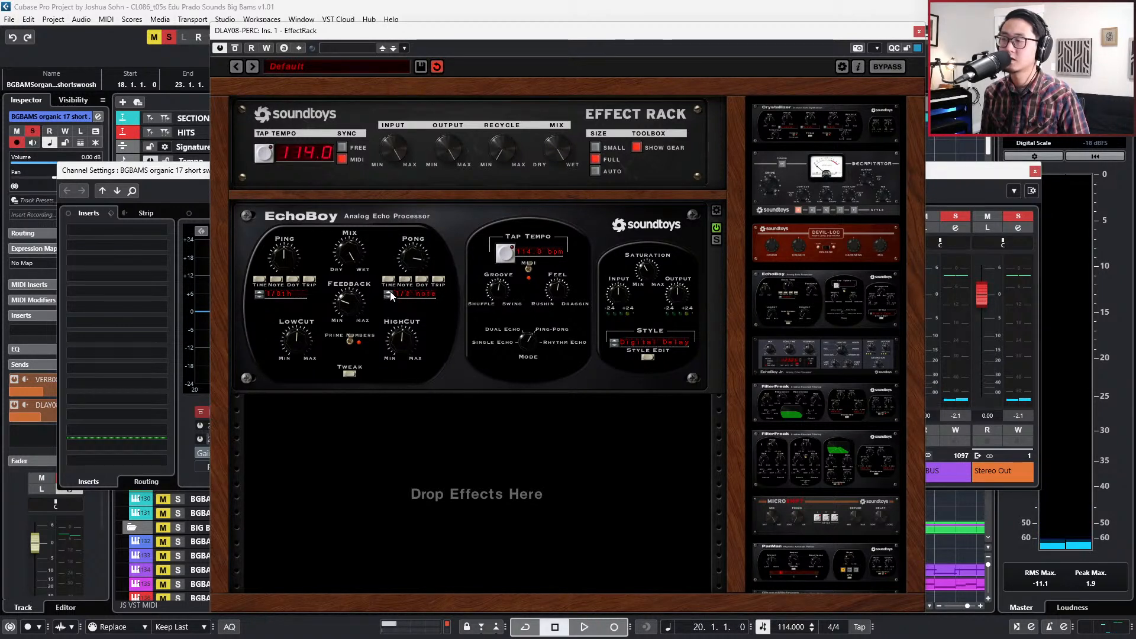
click(389, 295)
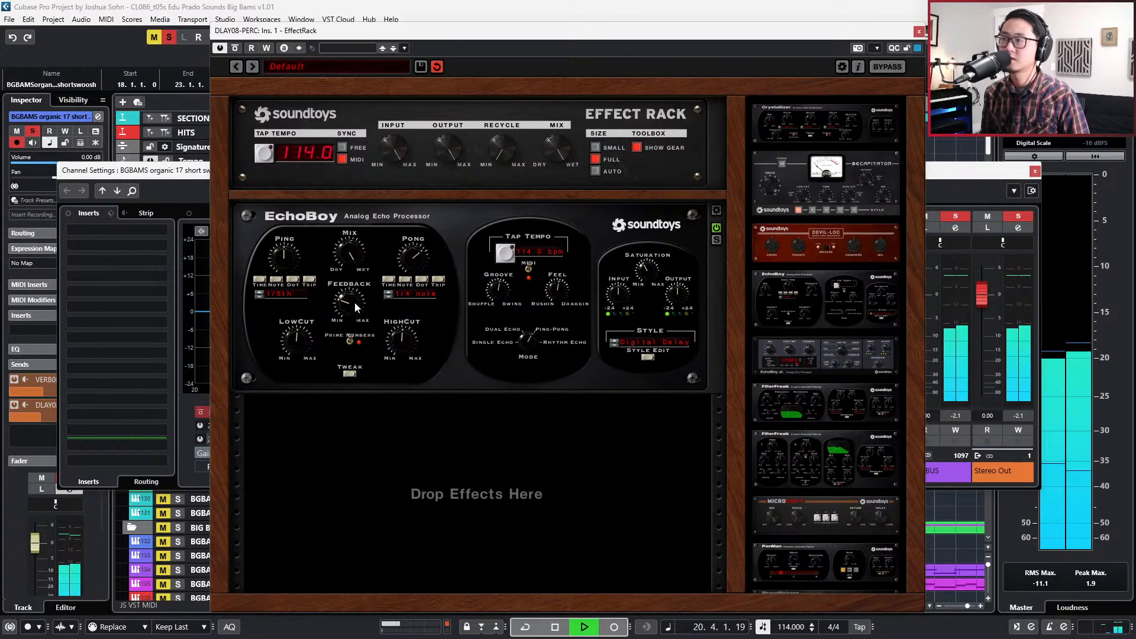
click(918, 32)
click(1034, 172)
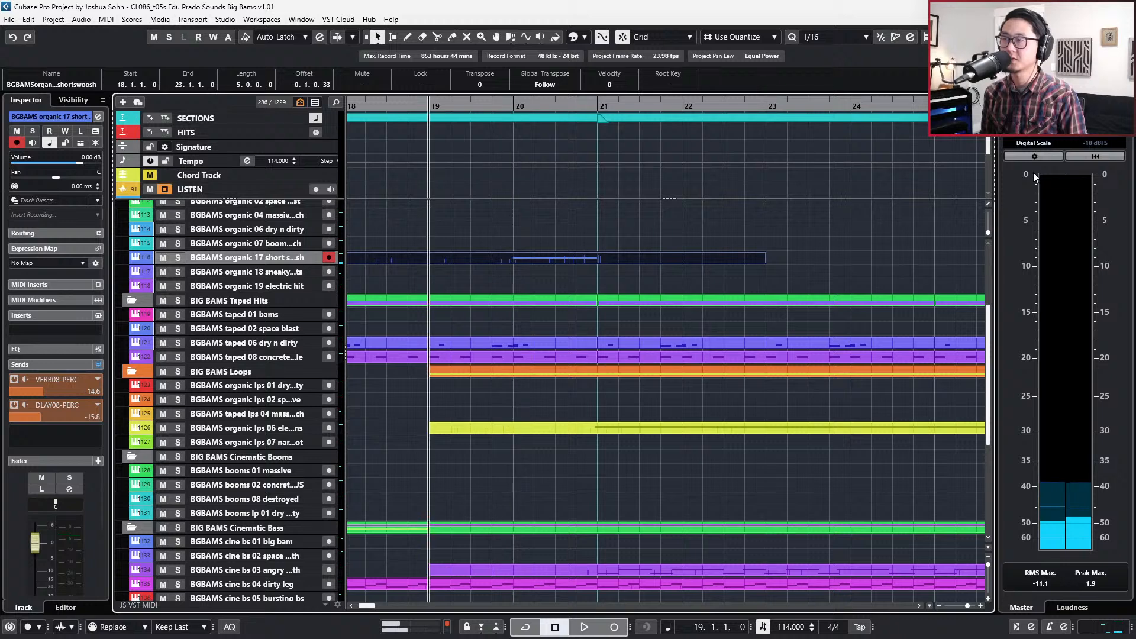
Play the cue in context from bar 19 through bar 29 with the whole arrangement in view.
key(g)
key(g)
key(g)
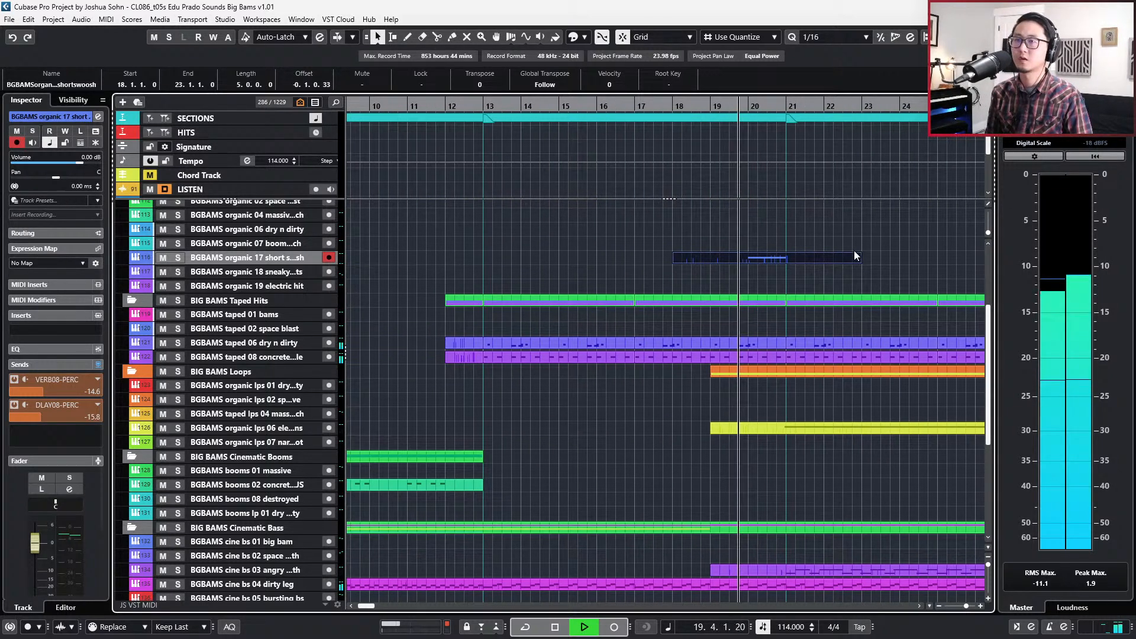
key(g)
key(g)
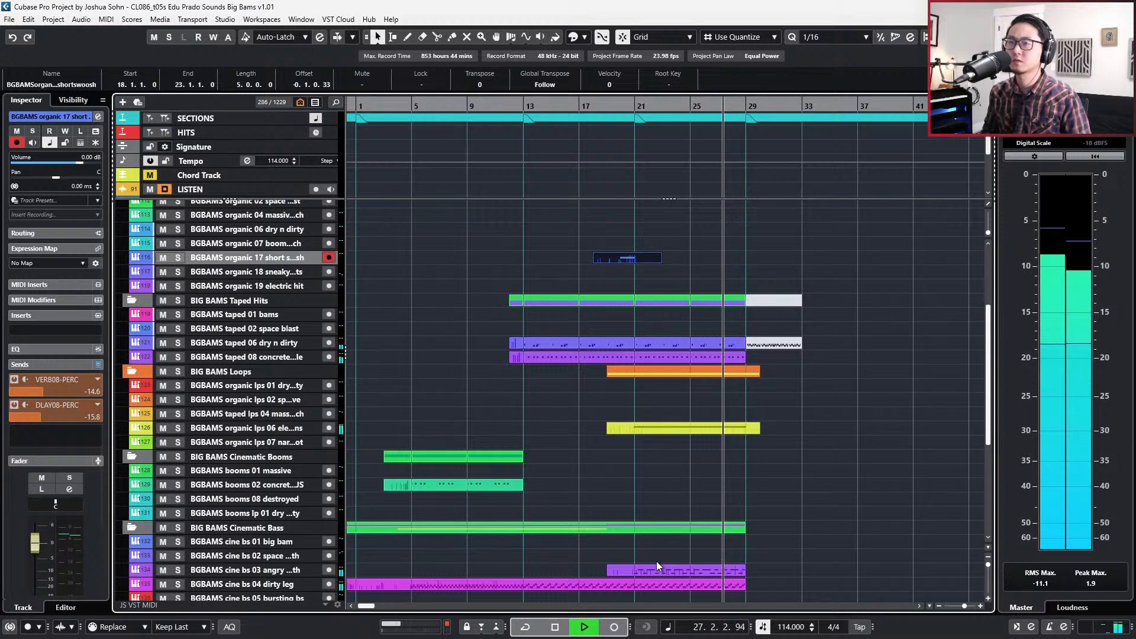
key(g)
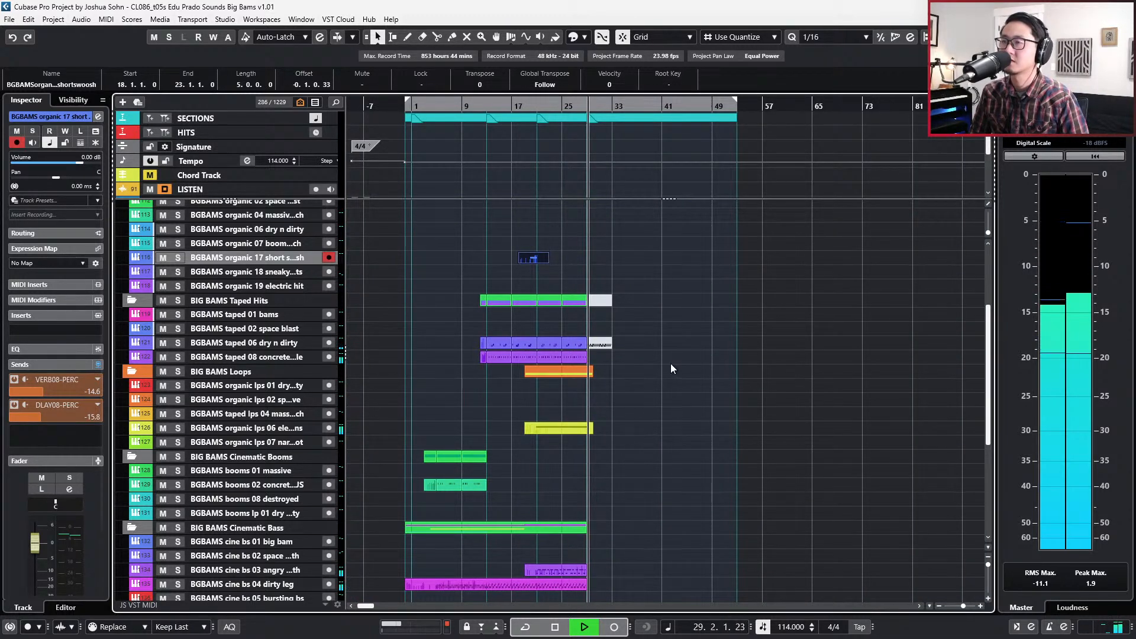
key(space)
Move the playhead forward to bar 29.
key(KP_Add)
key(KP_Add)
key(KP_Add)
key(KP_Add)
key(KP_Add)
key(KP_Add)
key(KP_Add)
key(KP_Add)
key(KP_Add)
key(KP_Add)
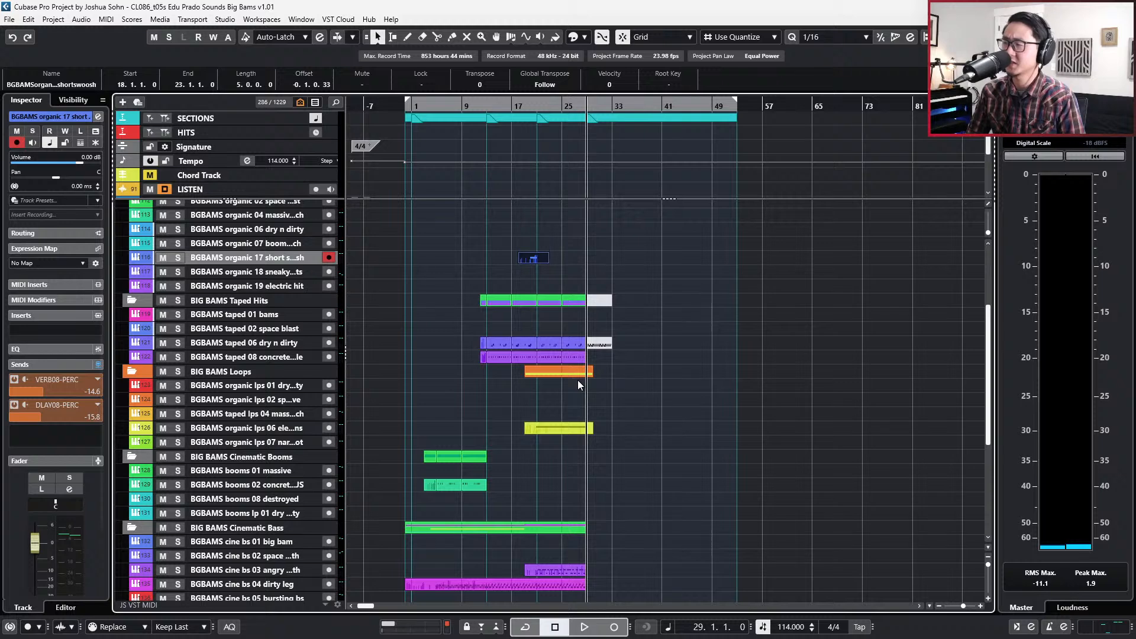
Look through the track list and select the EPS MASSIVE GONGS swells track.
scroll(434, 414, down, 5)
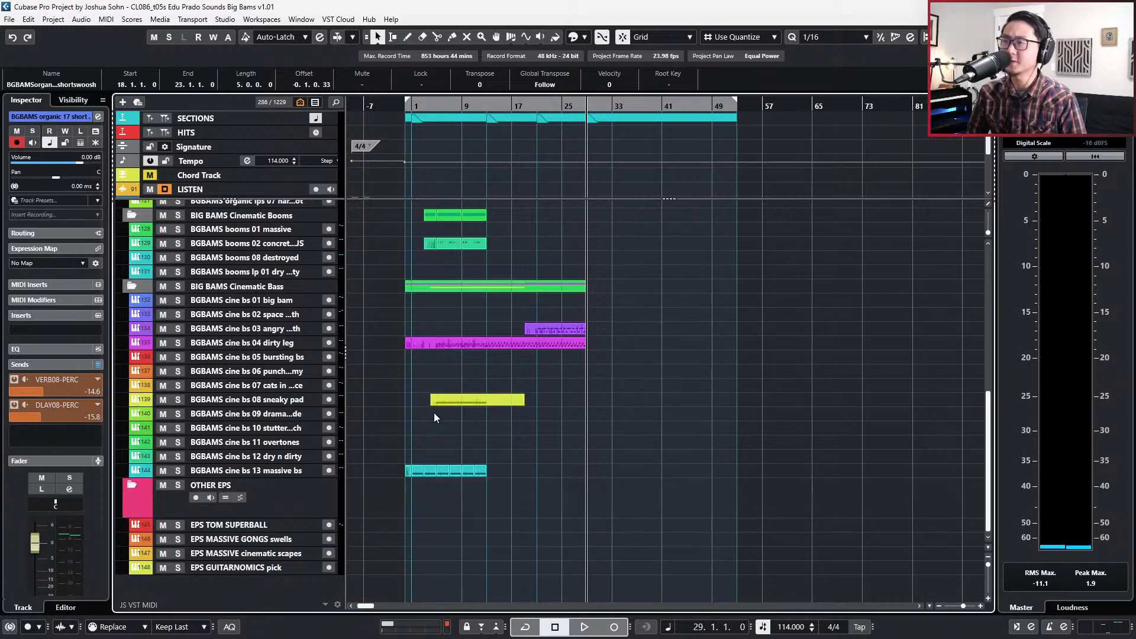
scroll(434, 414, up, 15)
scroll(434, 414, down, 12)
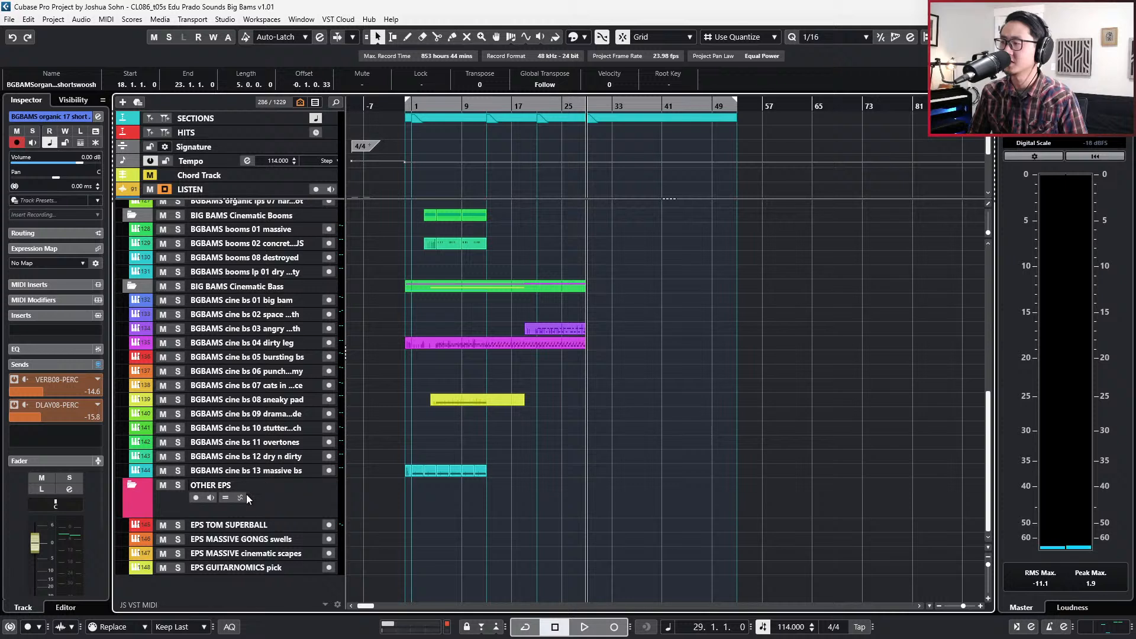
click(242, 539)
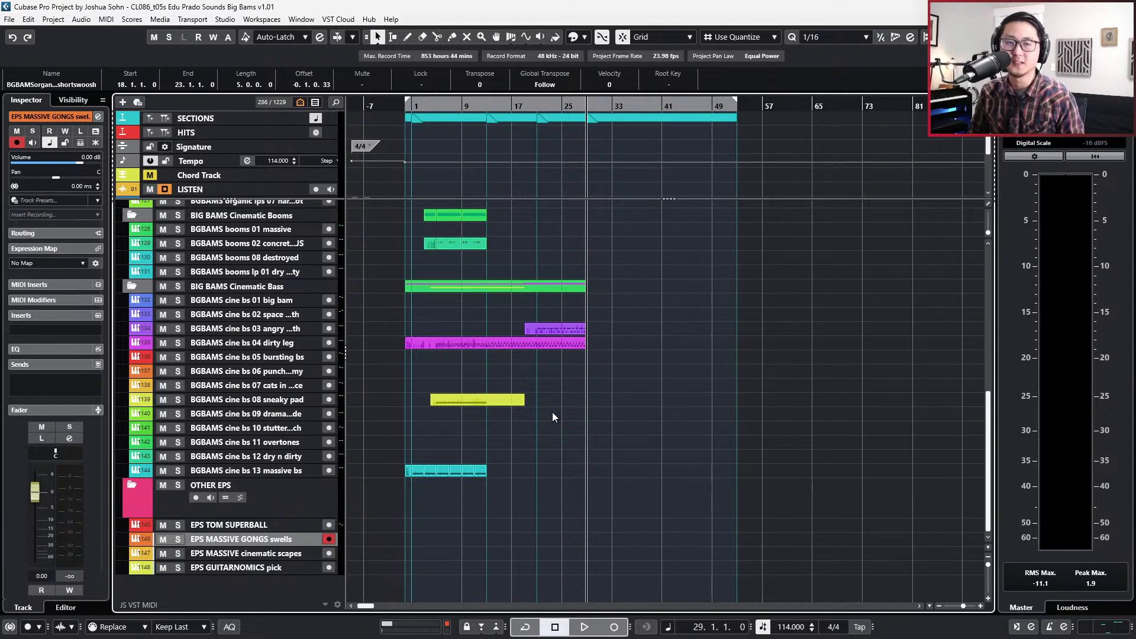
Review the arrangement around bar 29, audition the cine bs 02 space track, and select the cine bs 03 angry synth track.
scroll(576, 402, up, 8)
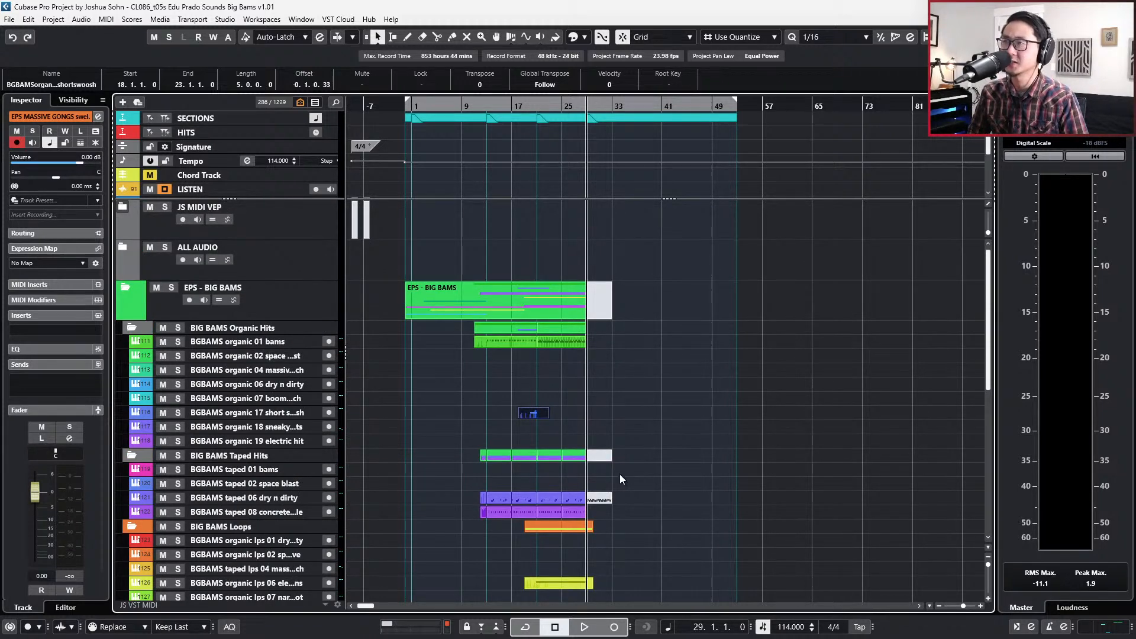
scroll(585, 491, down, 5)
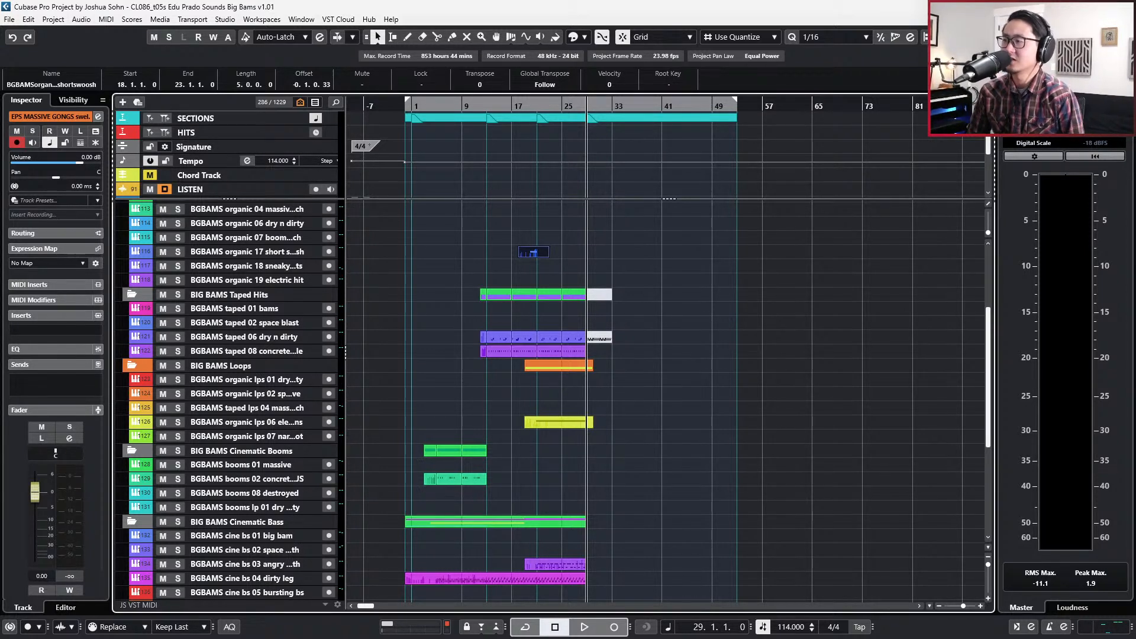
scroll(406, 452, up, 2)
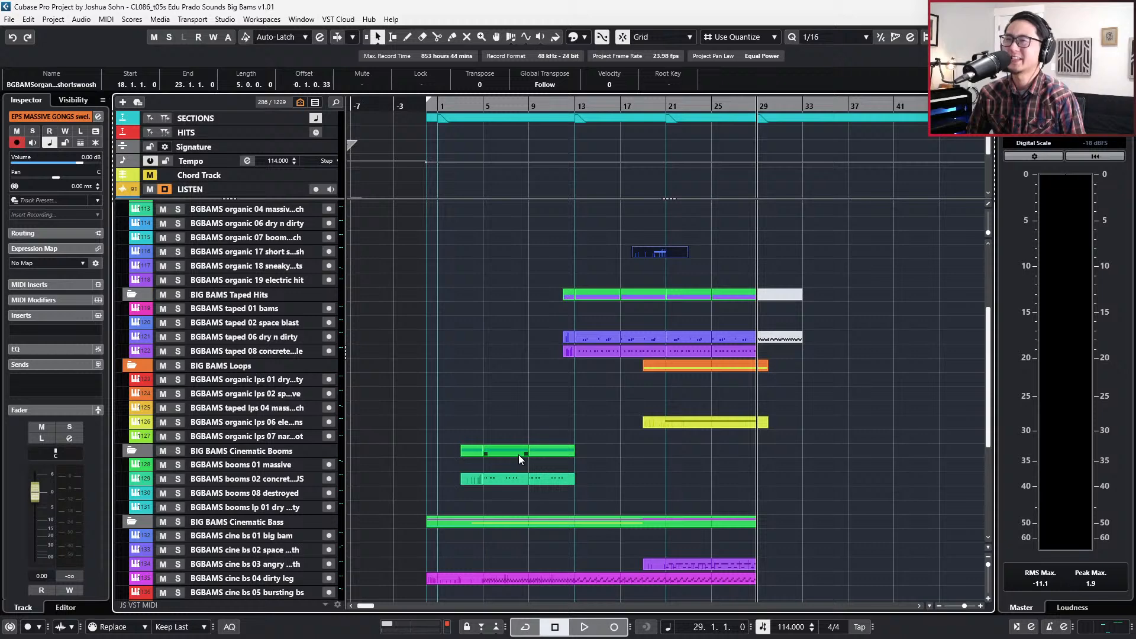
scroll(545, 422, right, 4)
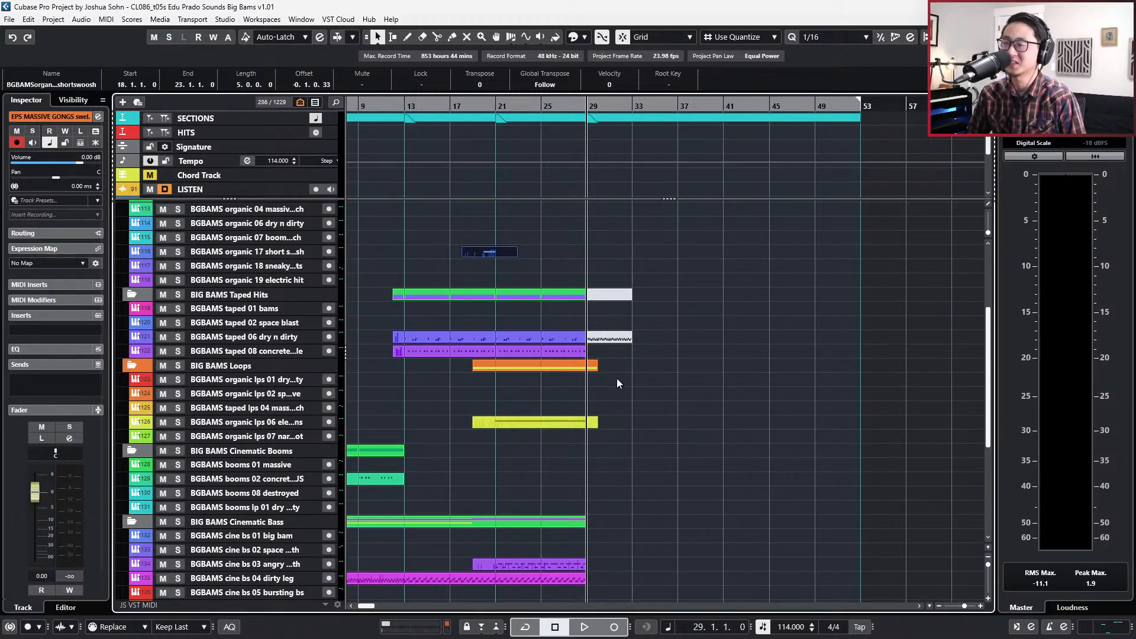
scroll(644, 374, down, 2)
scroll(647, 385, down, 4)
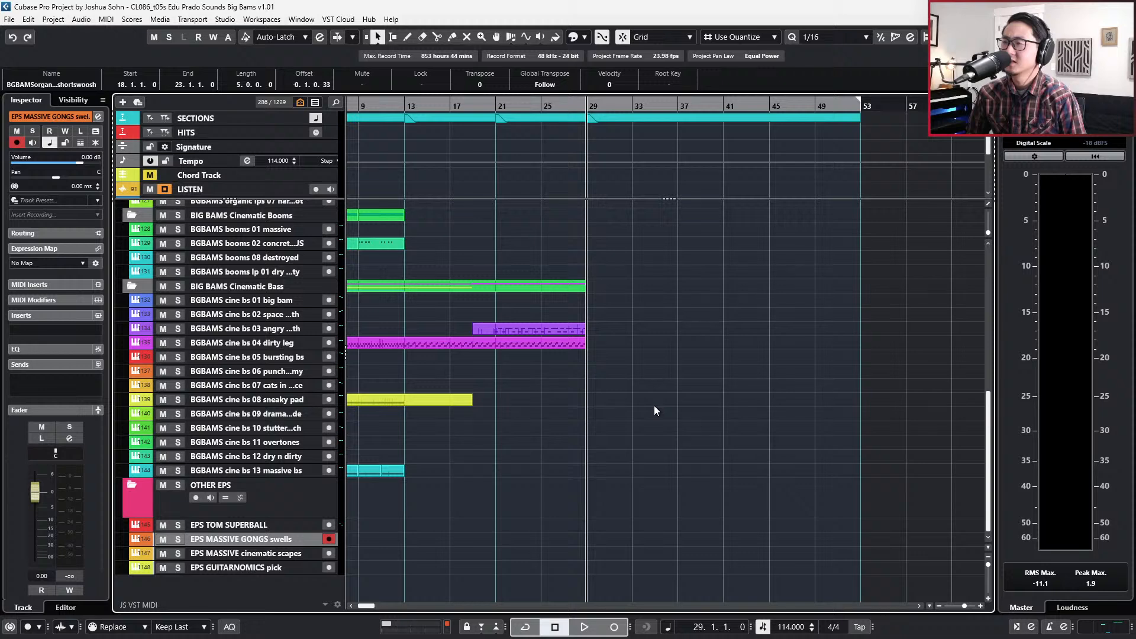
scroll(654, 406, up, 2)
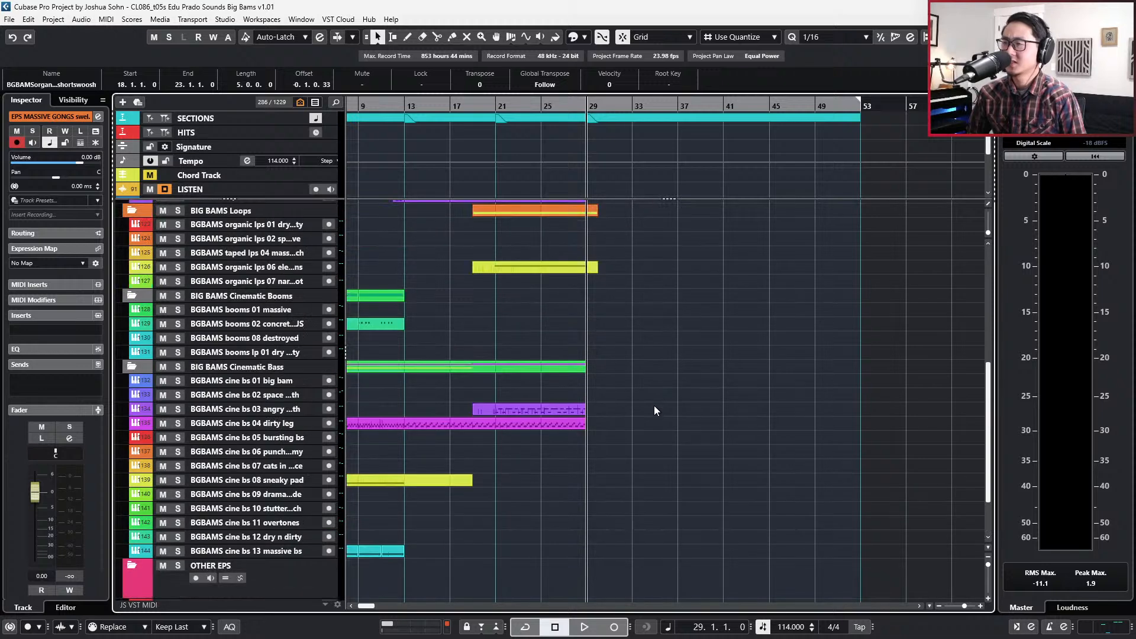
click(296, 395)
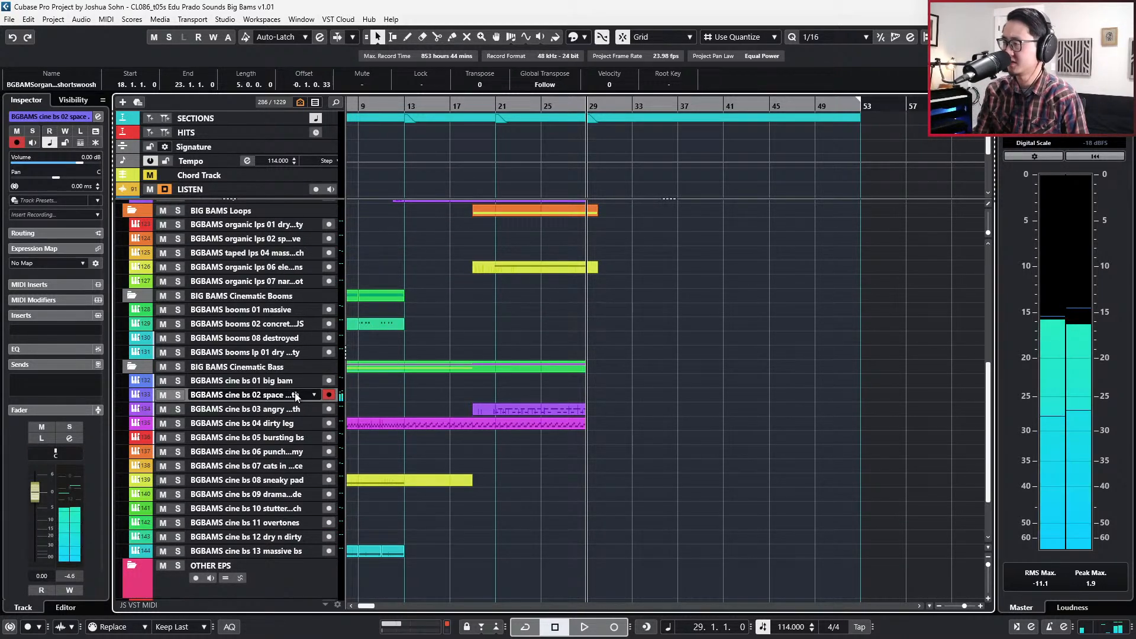
click(285, 413)
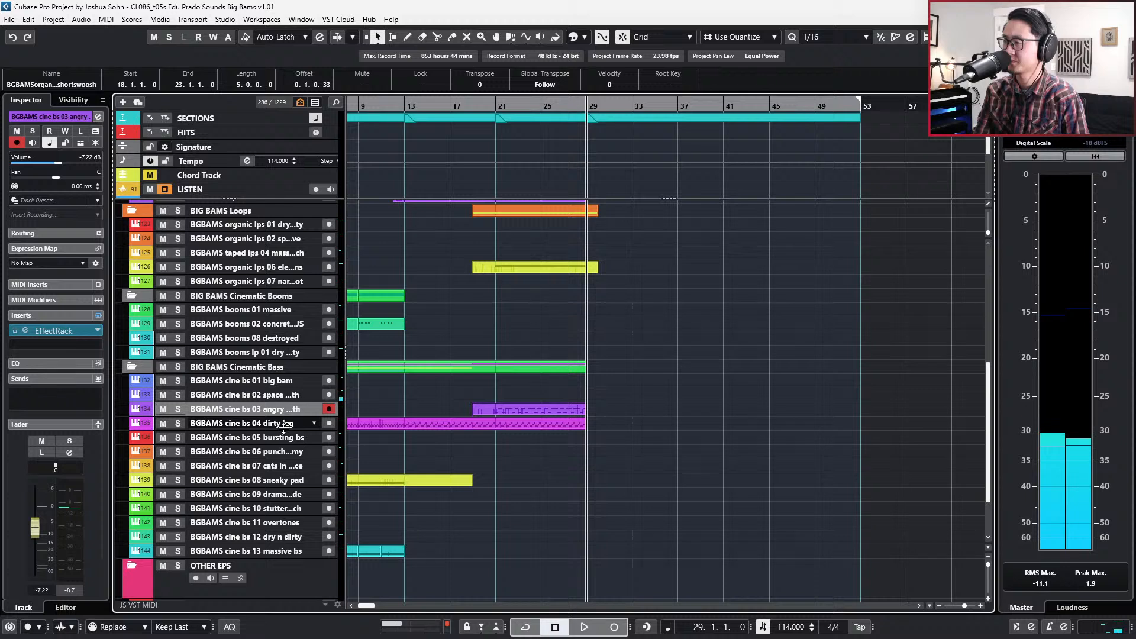
Audition the BIG BAMS Cinematic Bass sounds across the folder, from cine bs 05 bursting bs through 13 massive bs and back to 01 big bam.
click(290, 439)
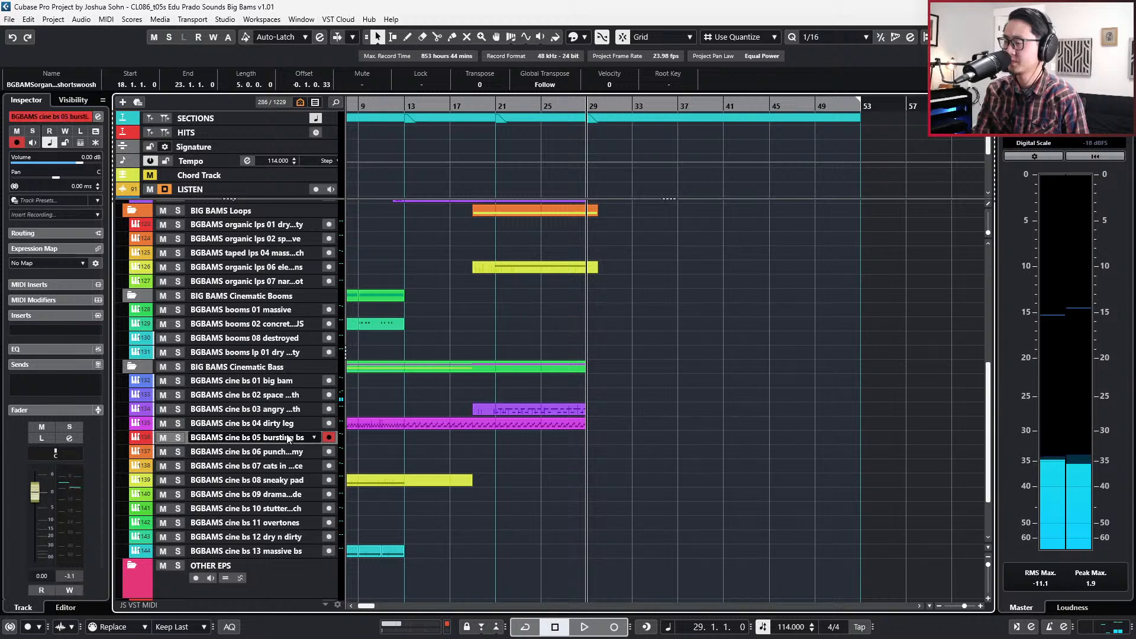
click(297, 393)
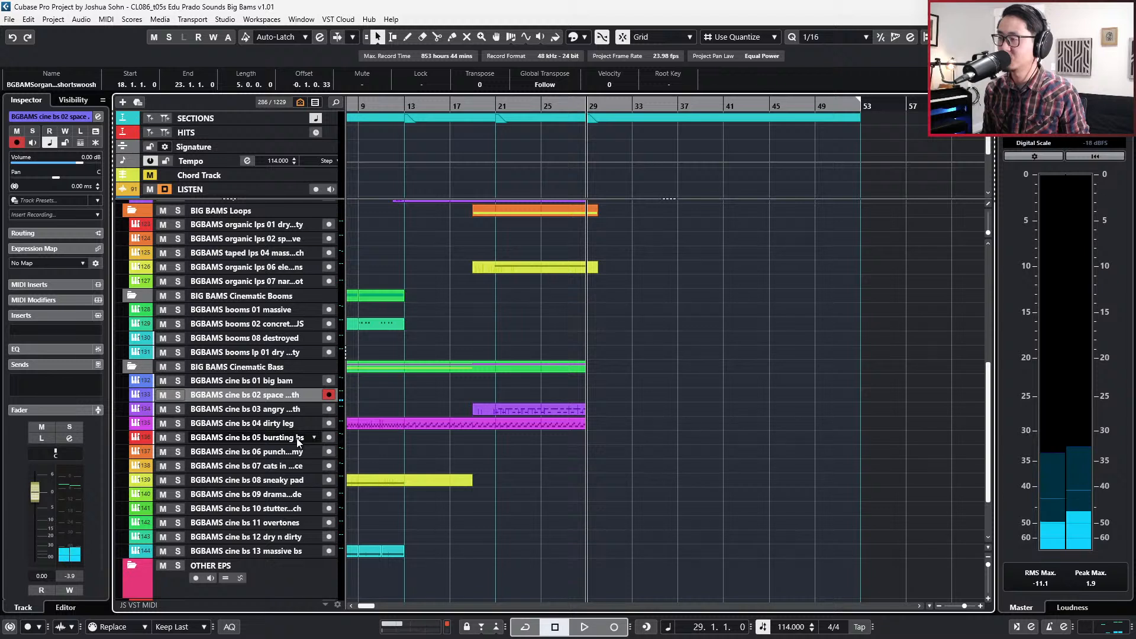
click(294, 467)
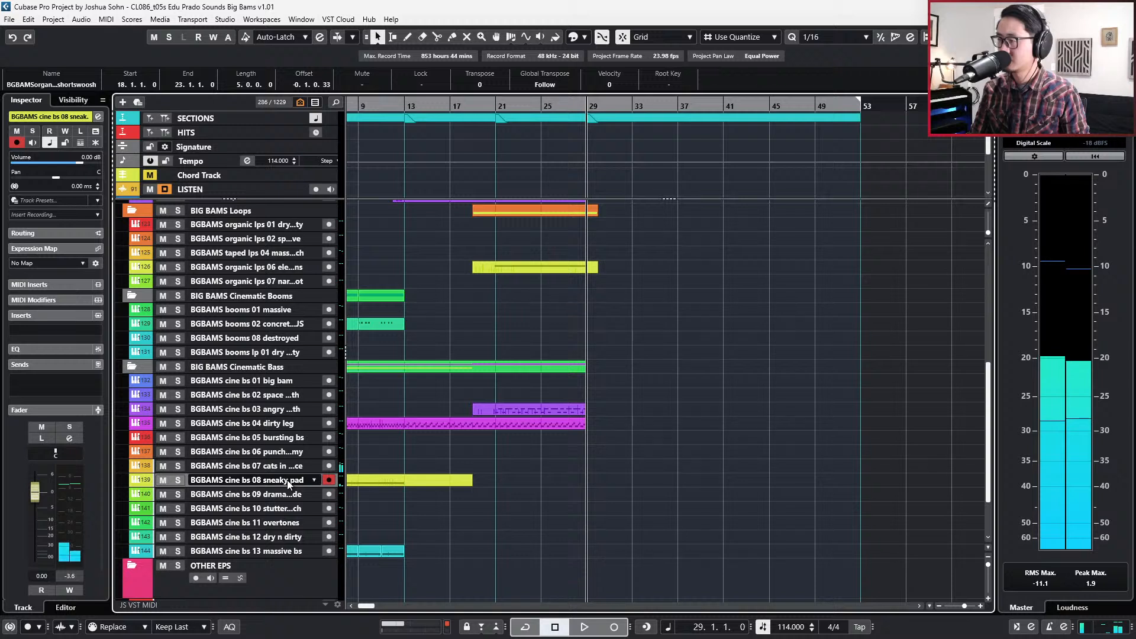
click(285, 494)
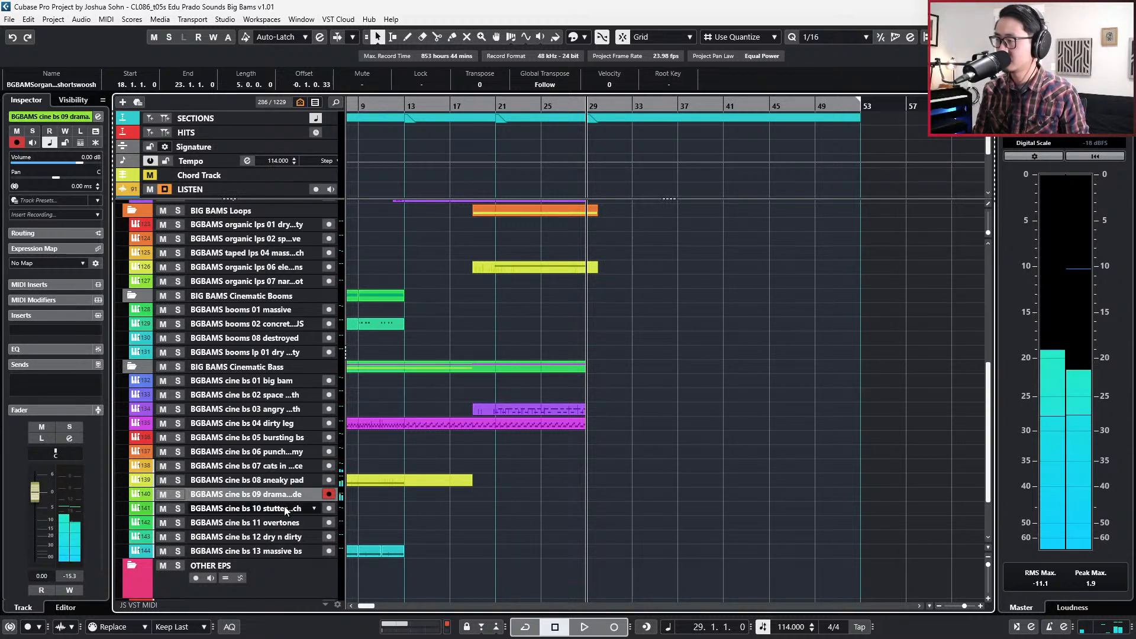
click(284, 507)
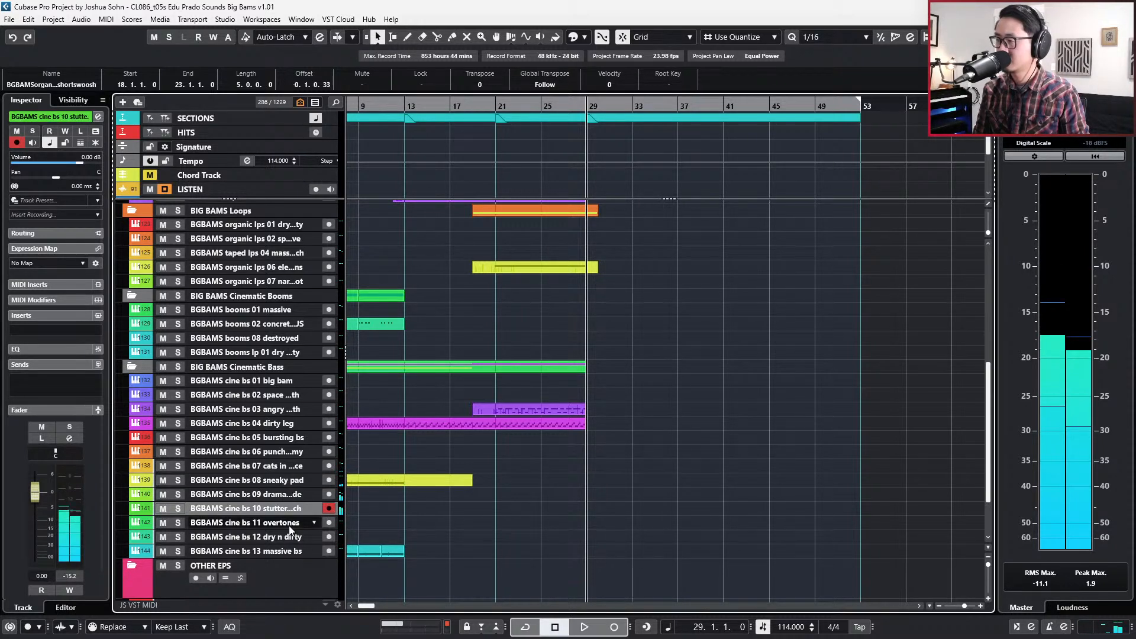
click(289, 526)
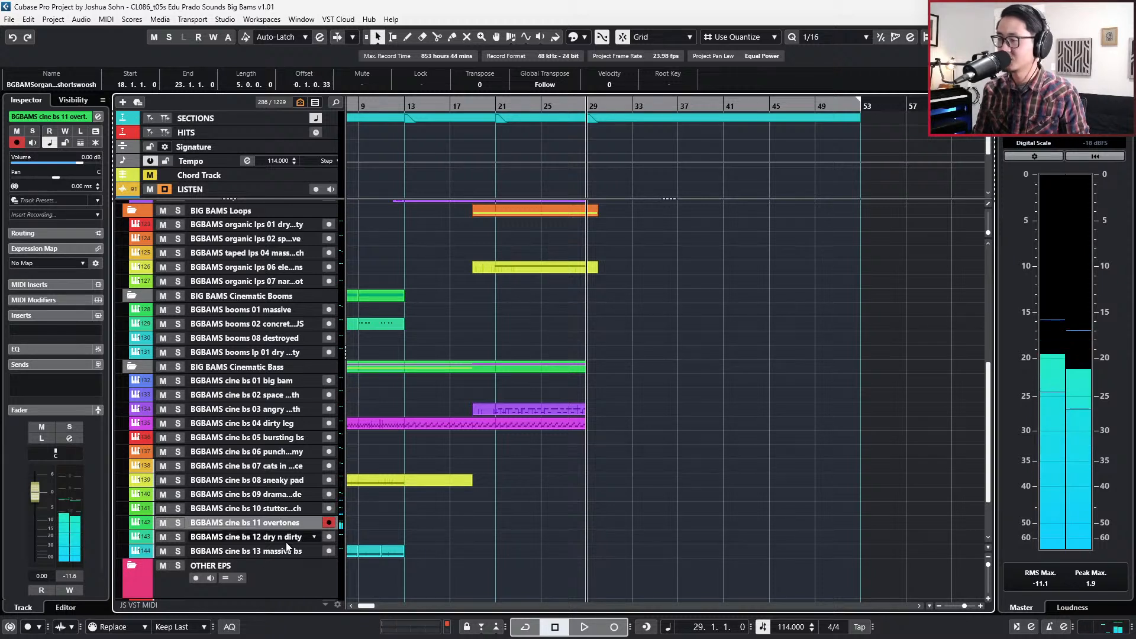
click(287, 542)
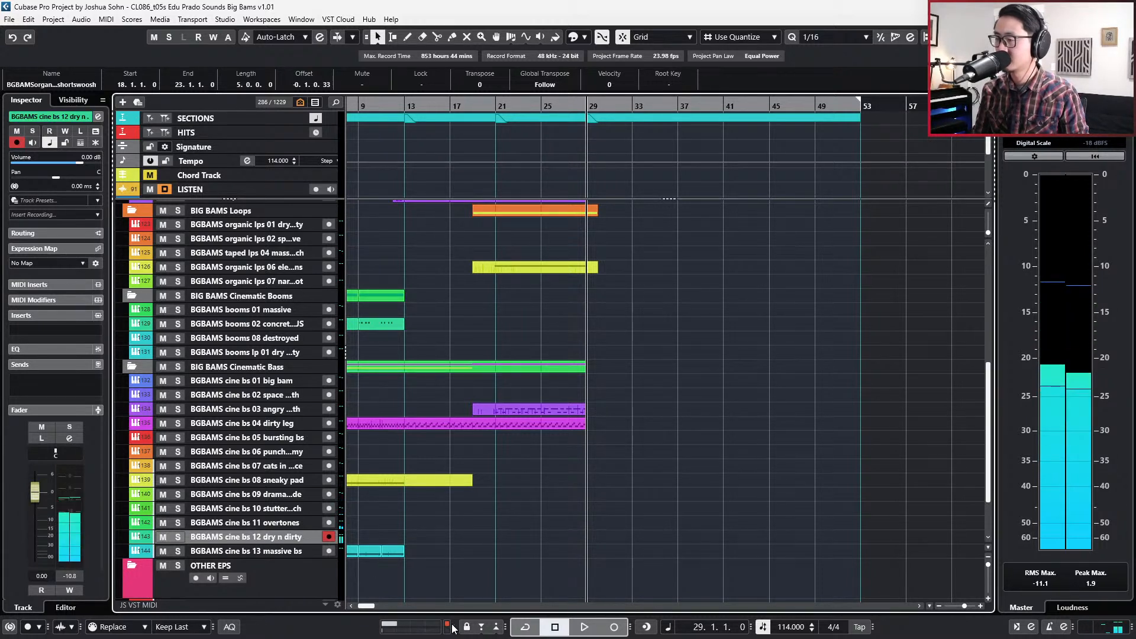
click(287, 552)
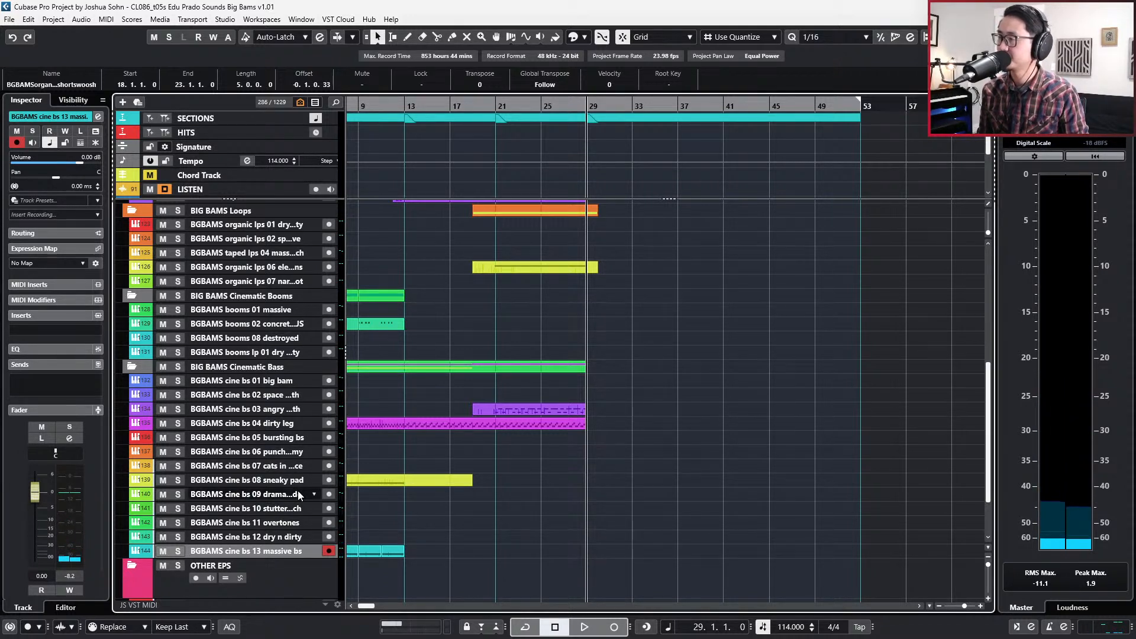
click(305, 383)
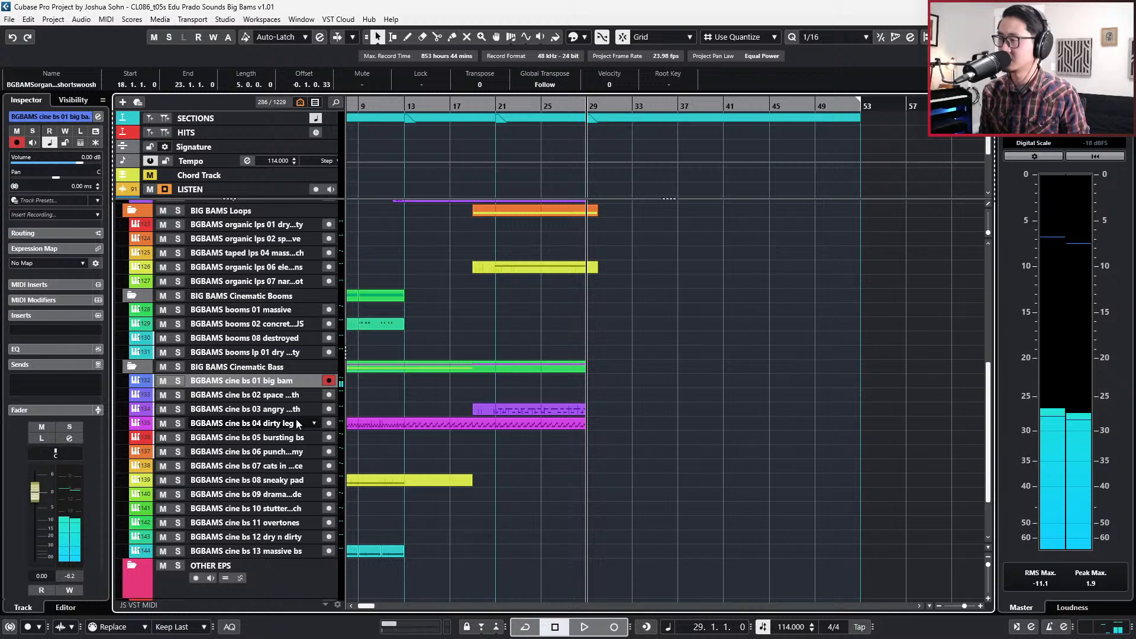
Select the cine bs 07 cats track and set its MIDI Modifiers transpose to -12.
click(280, 467)
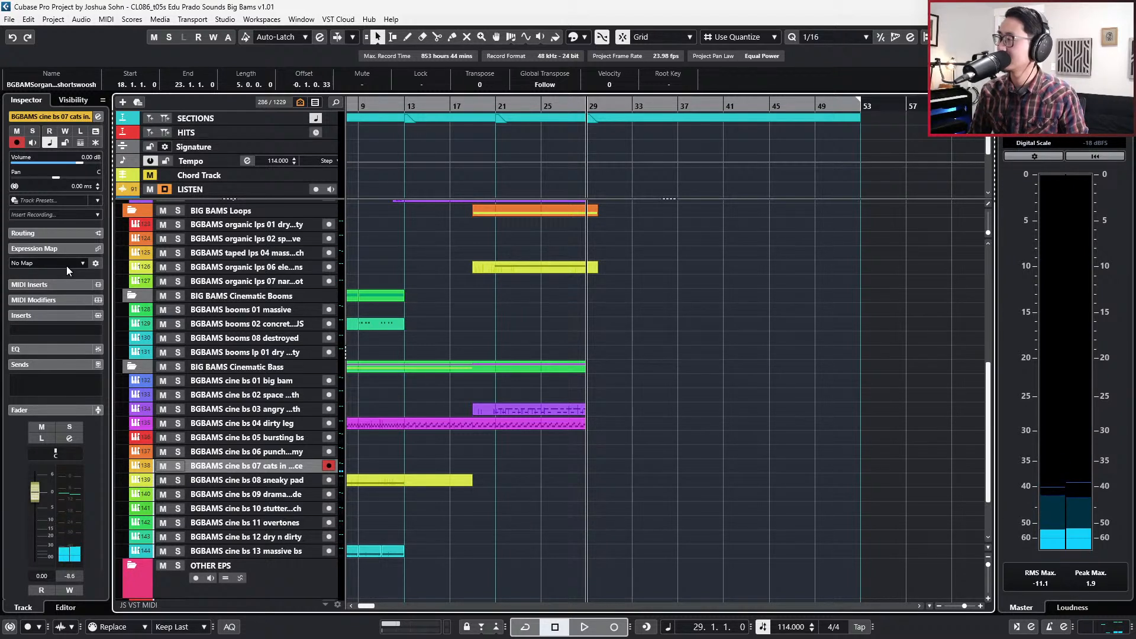
click(62, 300)
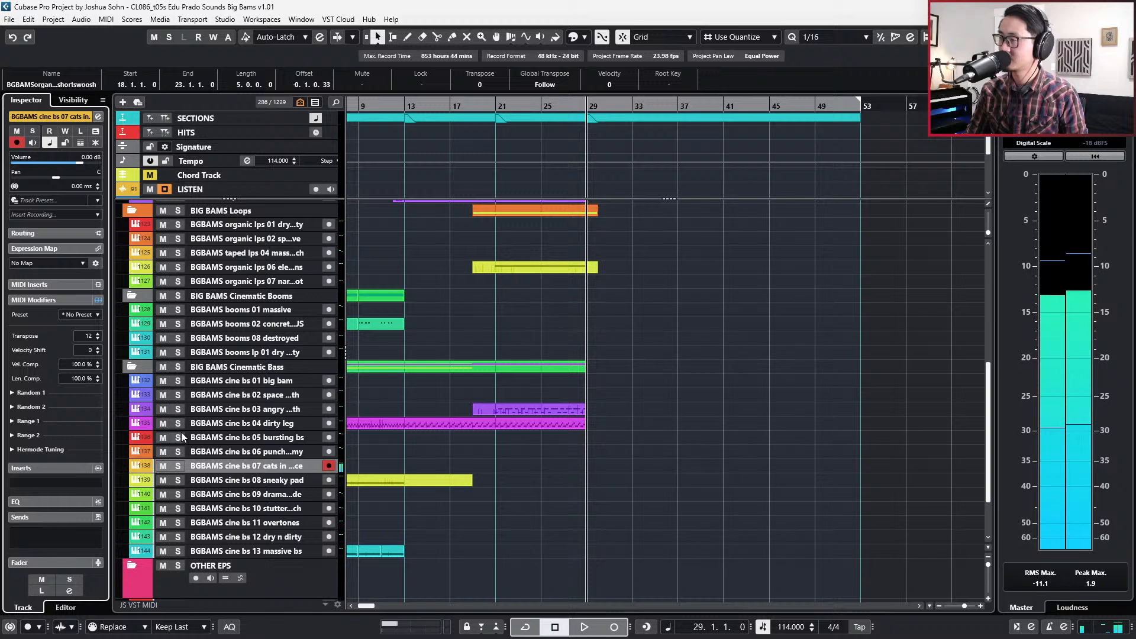
click(78, 335)
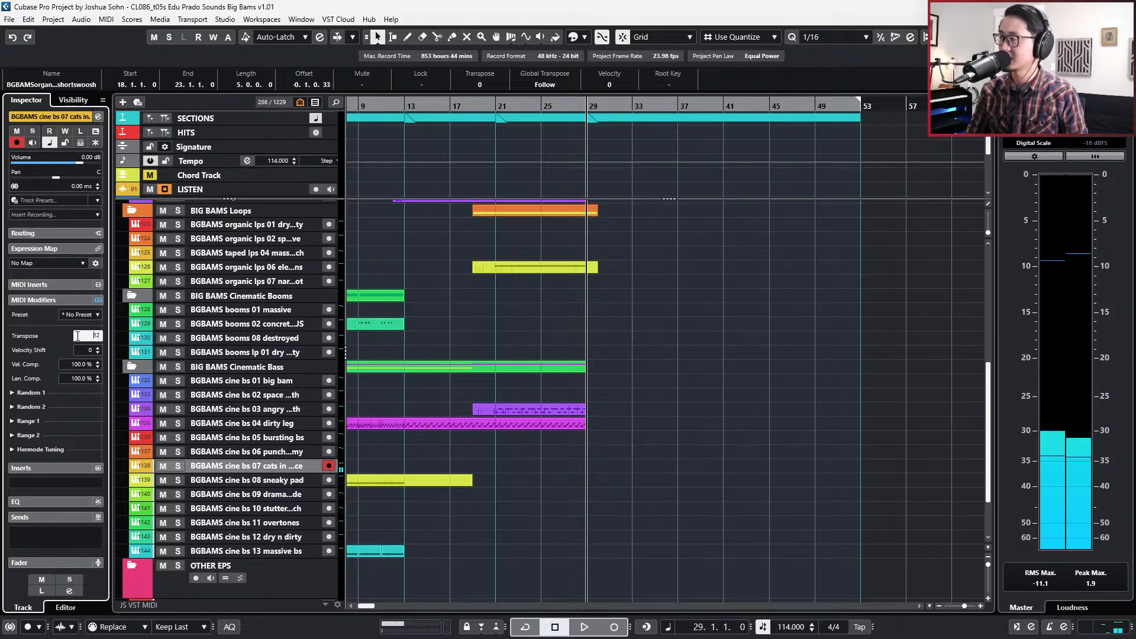
text(-)
key(Return)
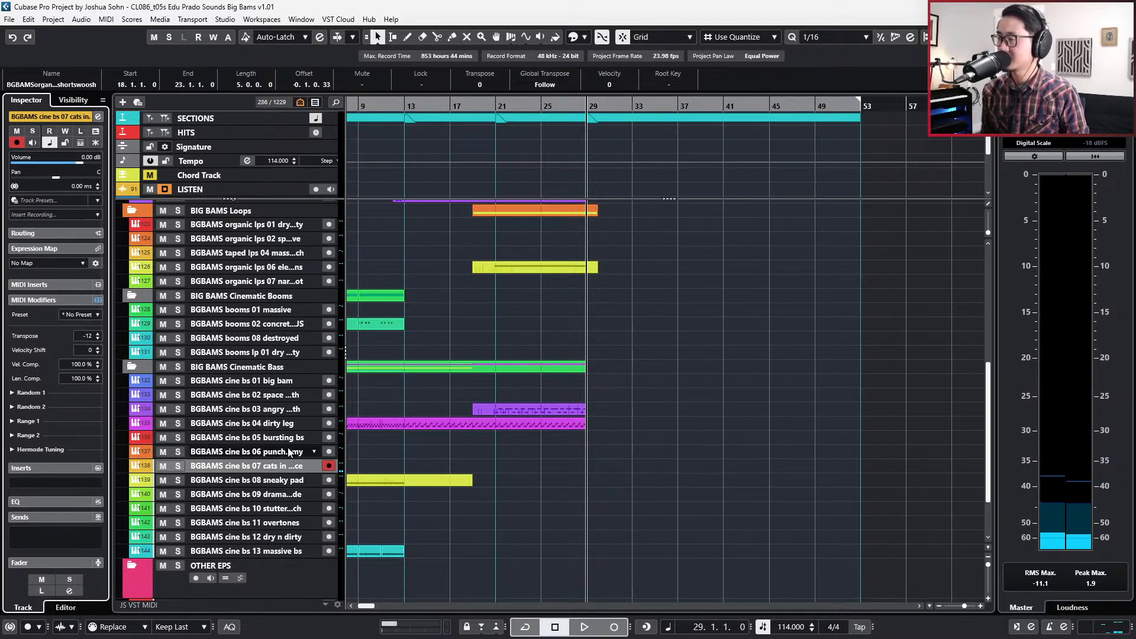
Group the cine bs 01 big bam and 07 cats tracks together atop the Cinematic Bass folder, arm both, and play from bar 29.
click(283, 381)
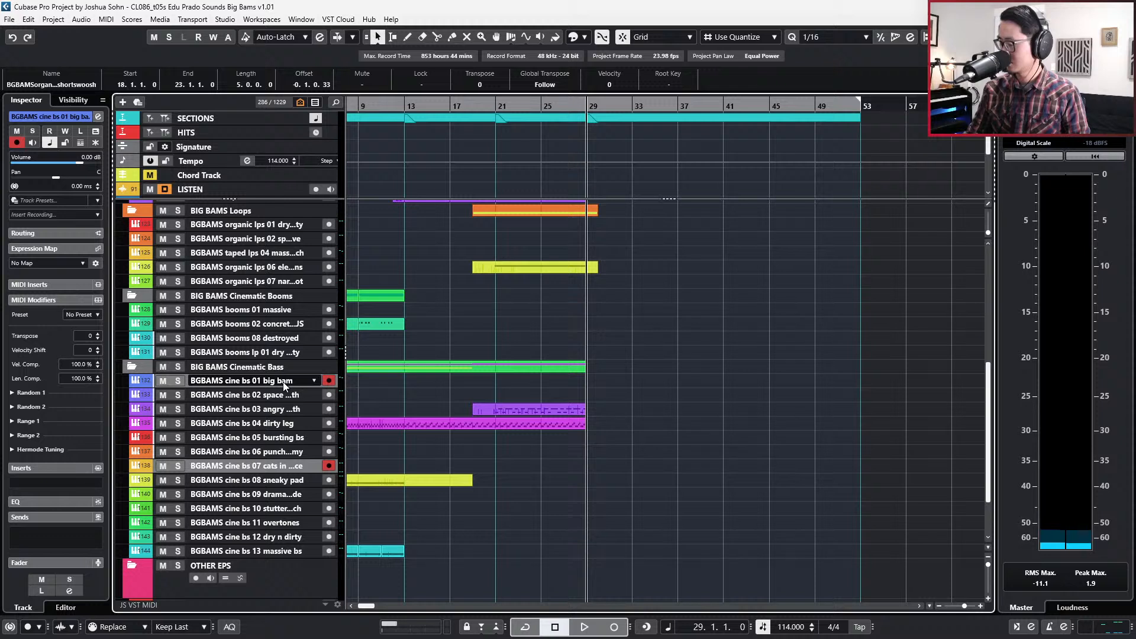
drag(284, 466, 289, 401)
click(302, 410)
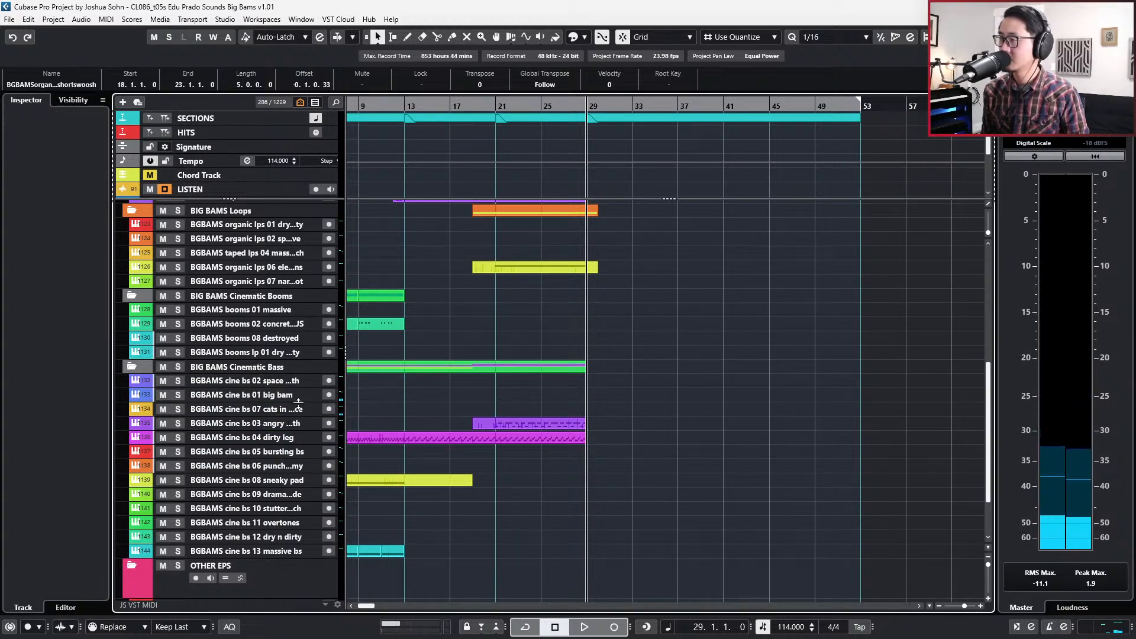
ctrl+click(294, 395)
drag(286, 394, 286, 379)
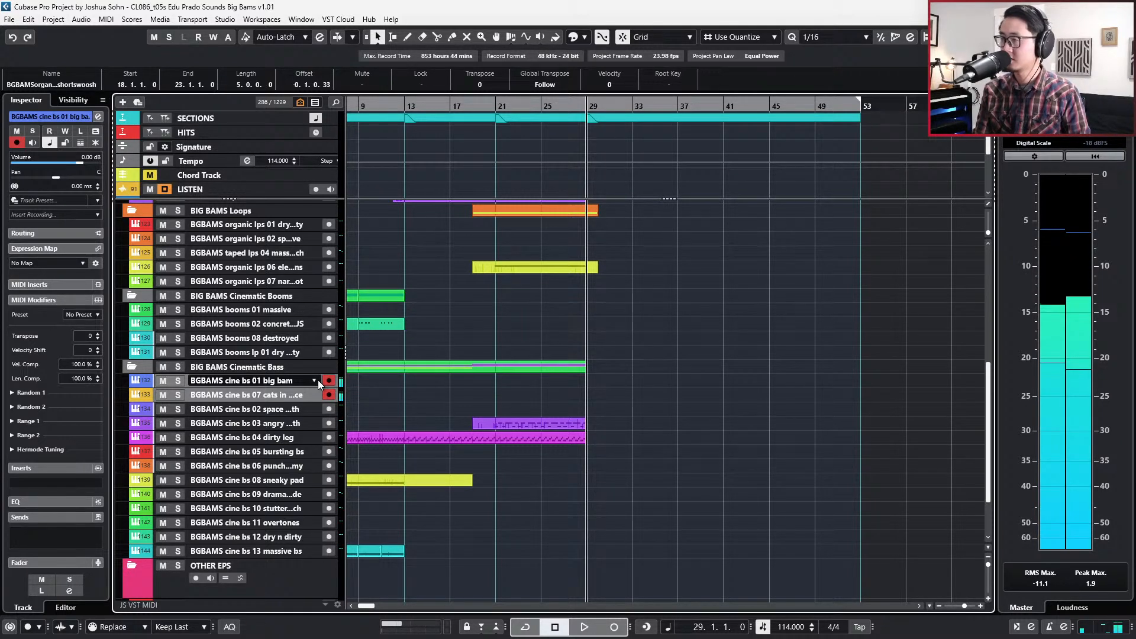
key(space)
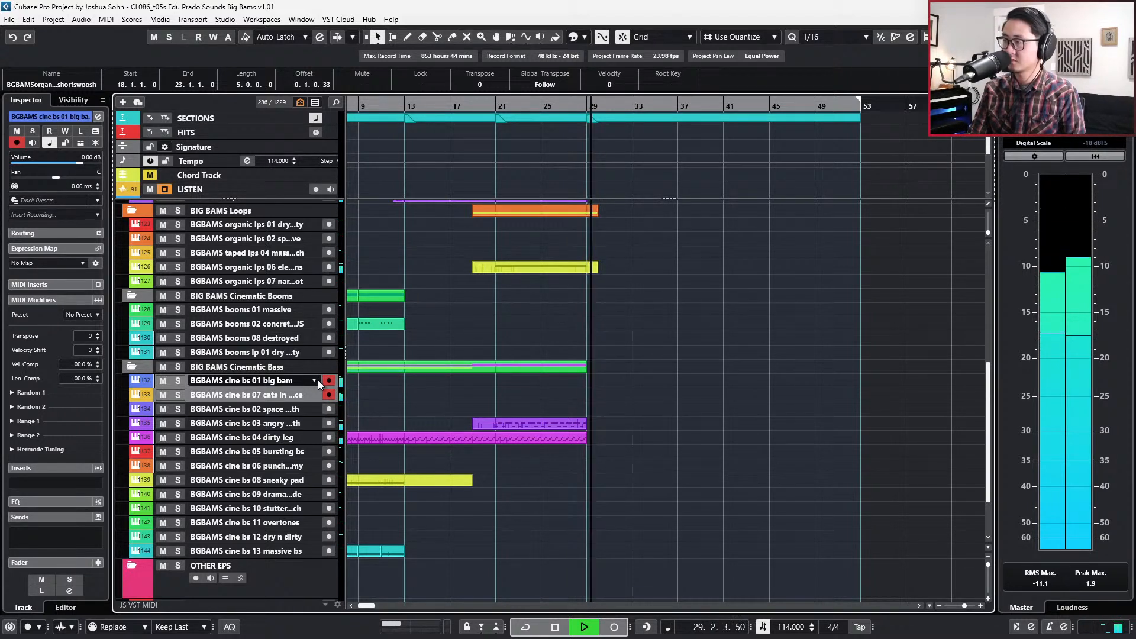
key(space)
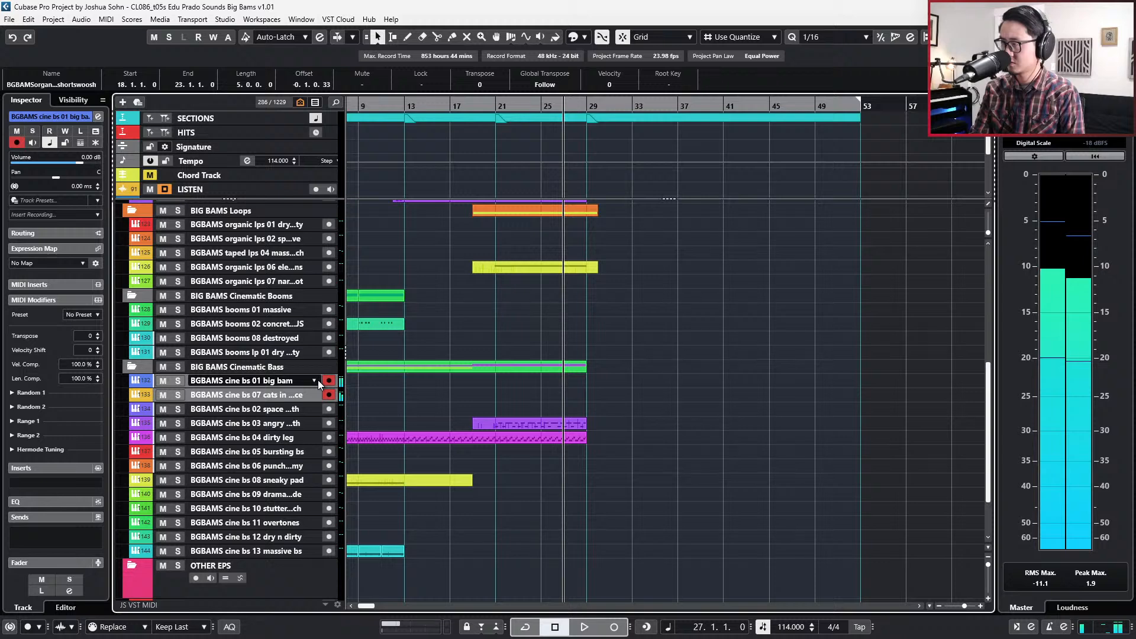
Select only the cine bs 01 big bam track and insert the Soundtoys EffectRack in its first insert slot.
click(296, 368)
click(303, 381)
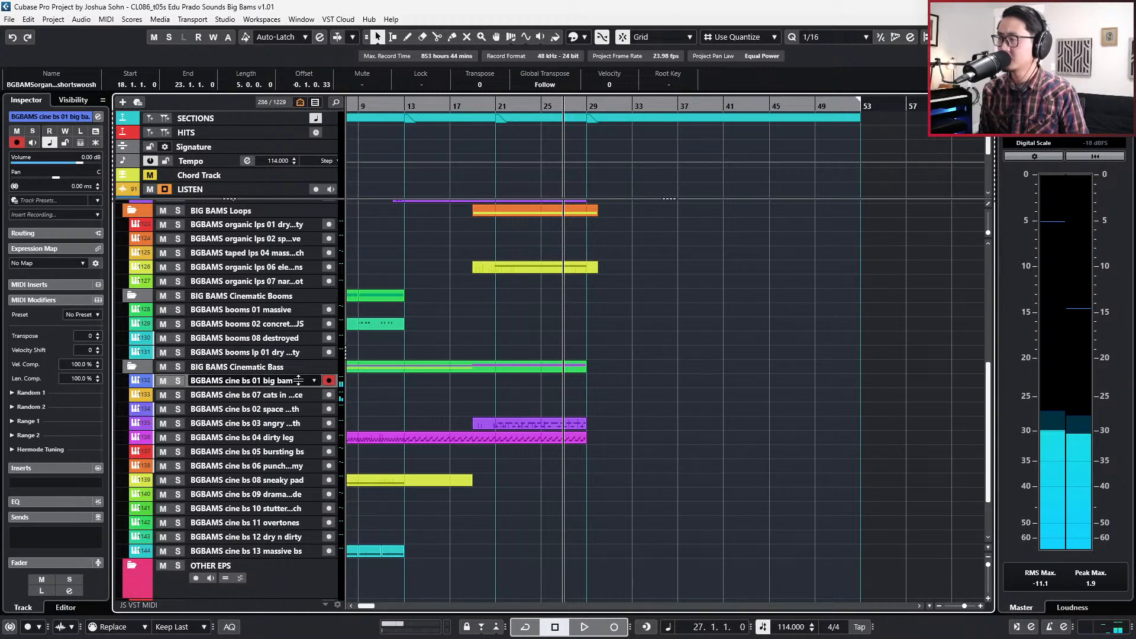
key(e)
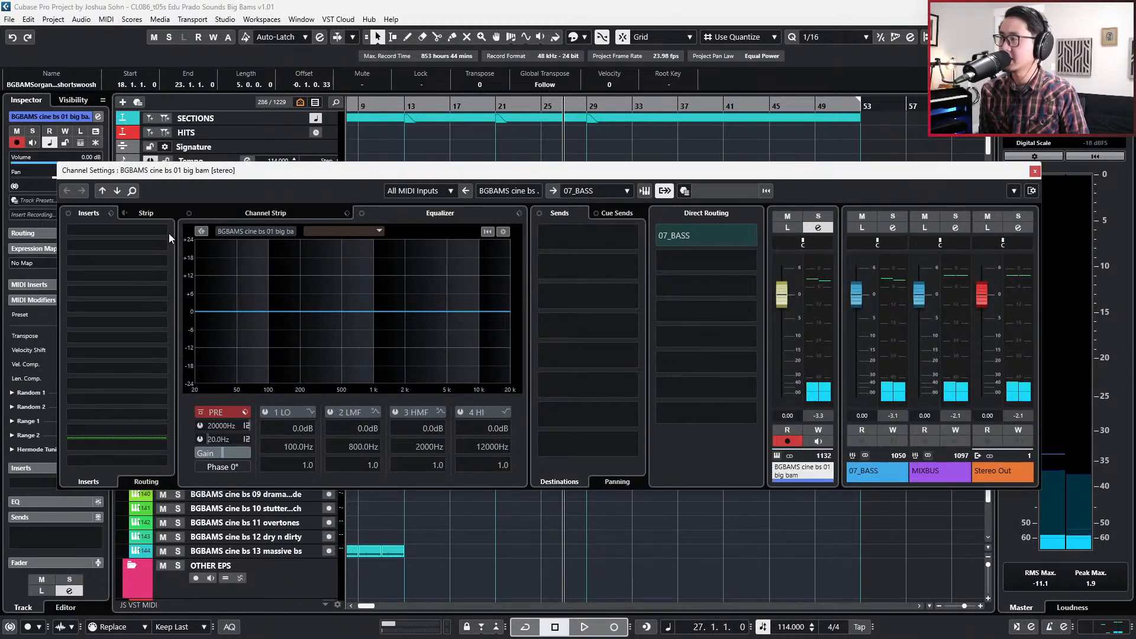
click(167, 231)
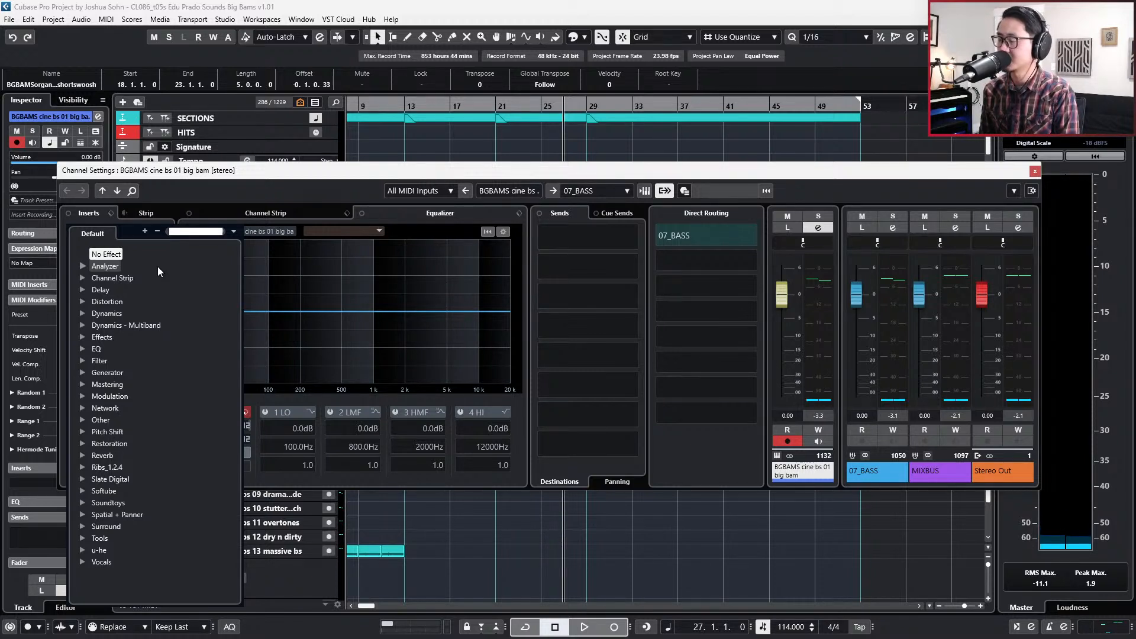
click(84, 504)
click(117, 514)
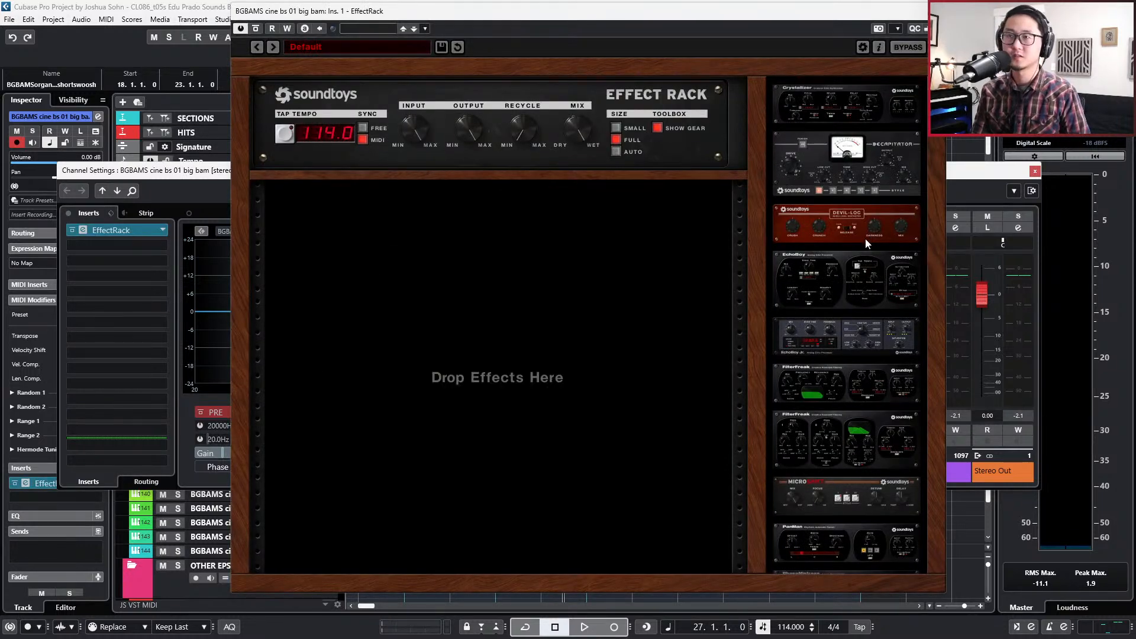
Add Devil-Loc to the effect rack, try the CrispyEdges preset, and load the GuitarEvil preset.
drag(748, 232, 474, 244)
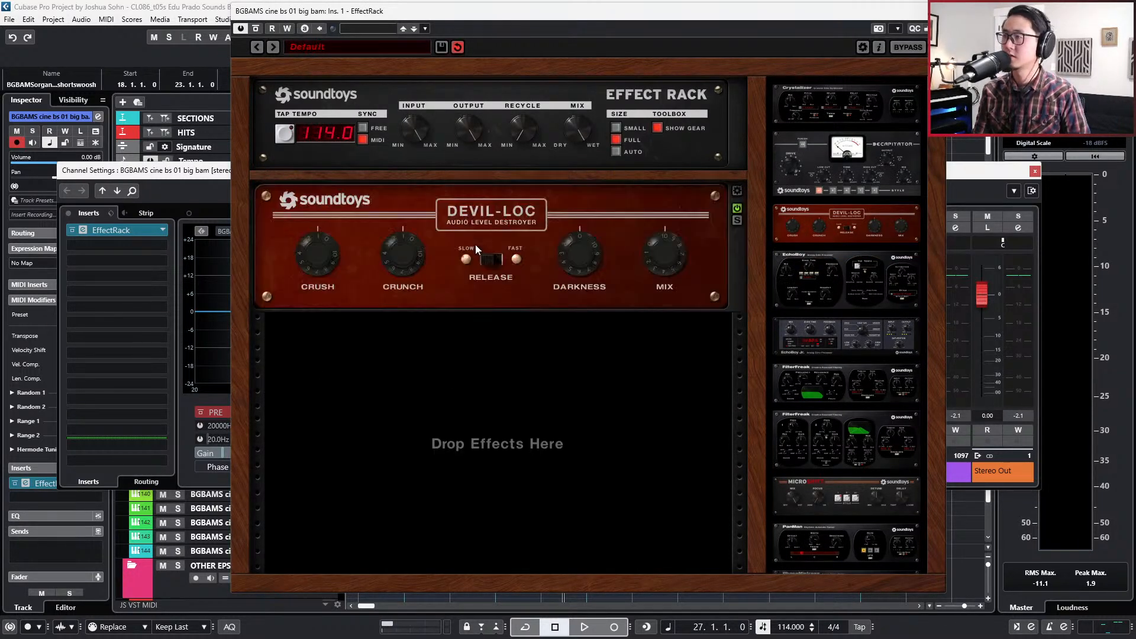
click(737, 193)
click(391, 312)
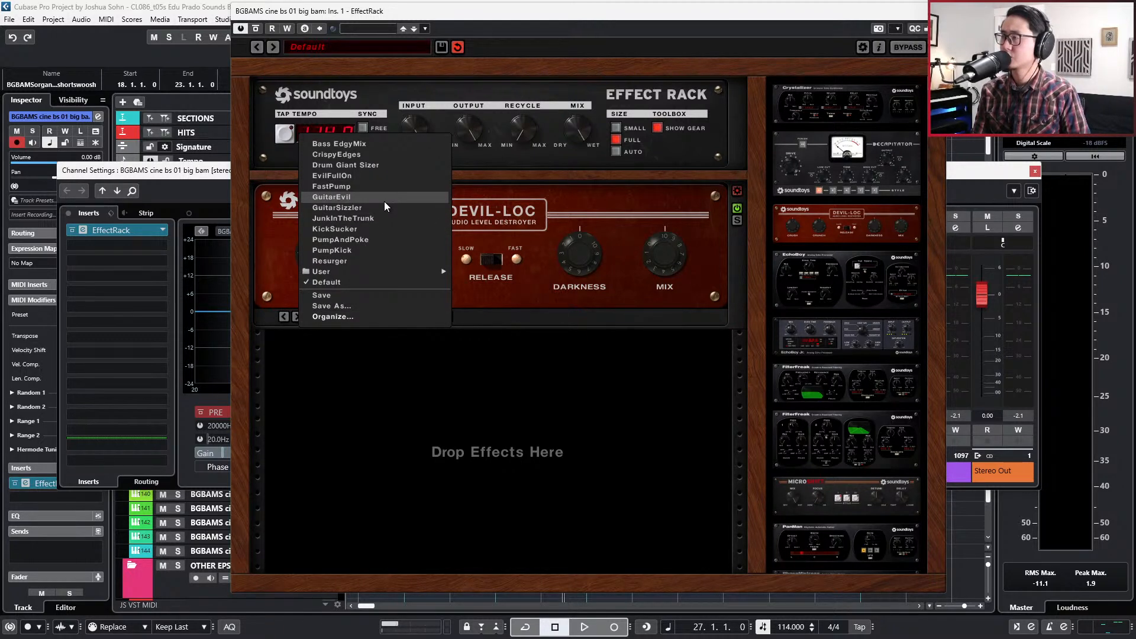
click(374, 157)
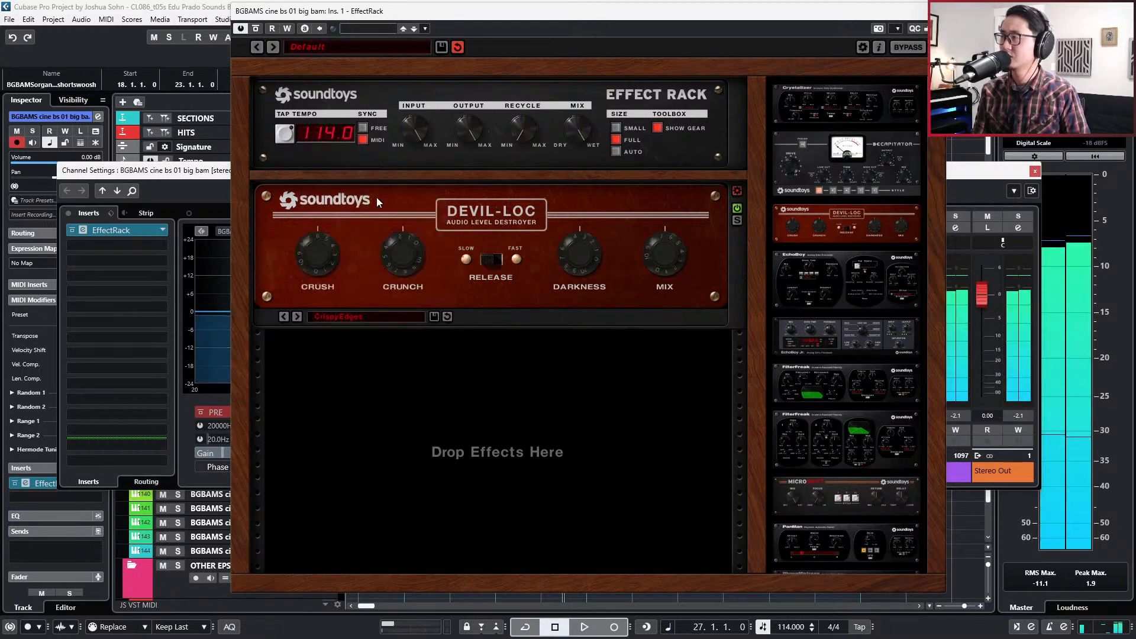
click(370, 314)
click(359, 160)
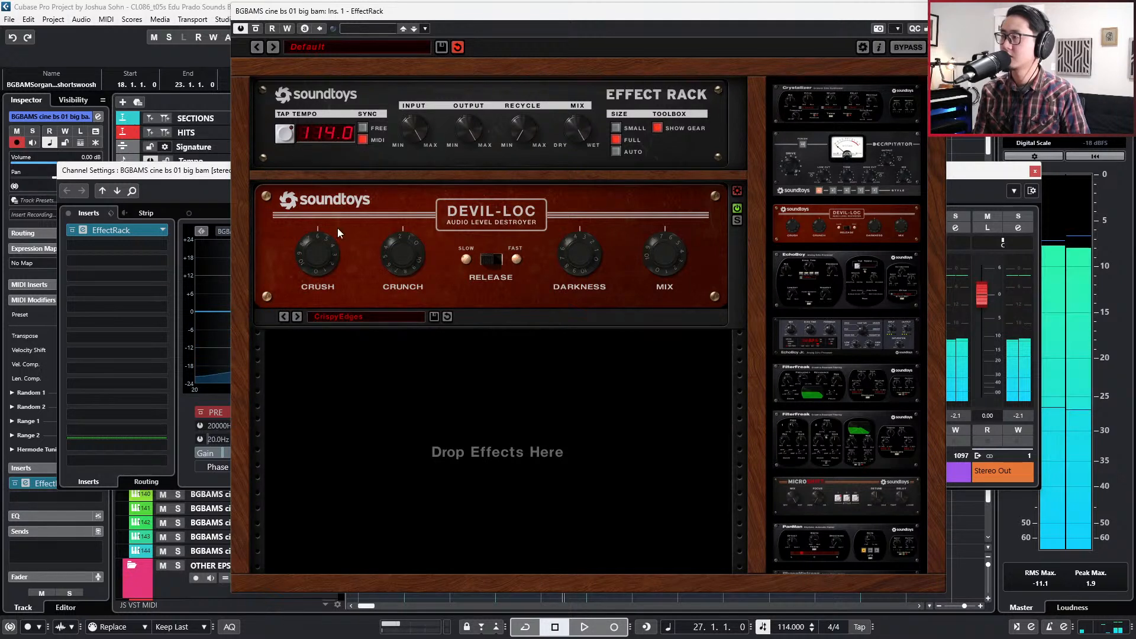
click(352, 317)
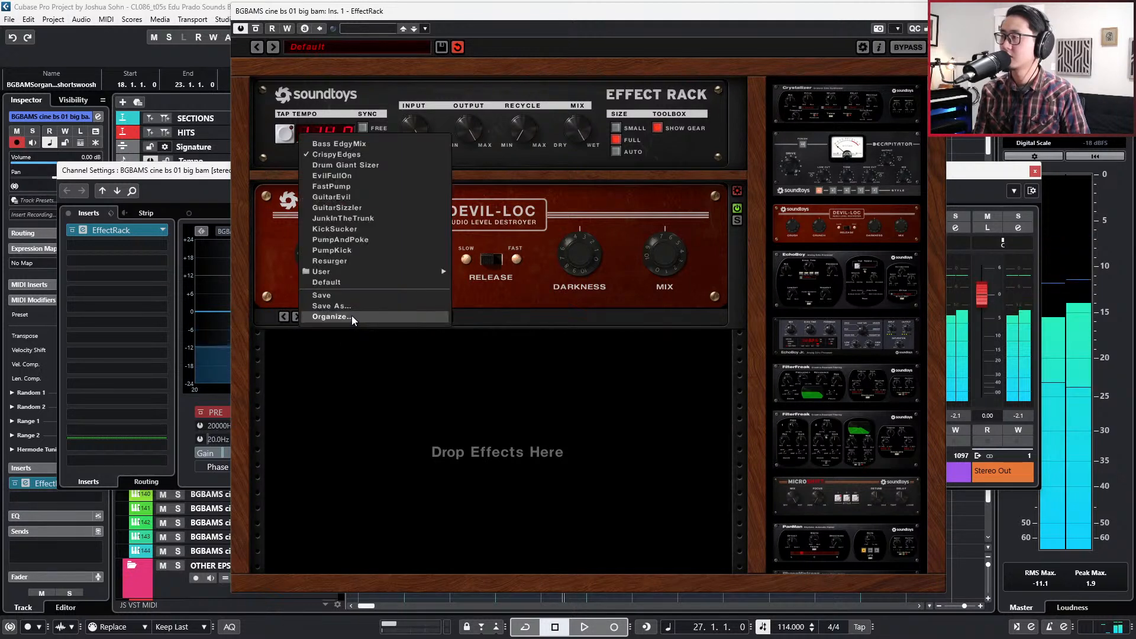
click(366, 198)
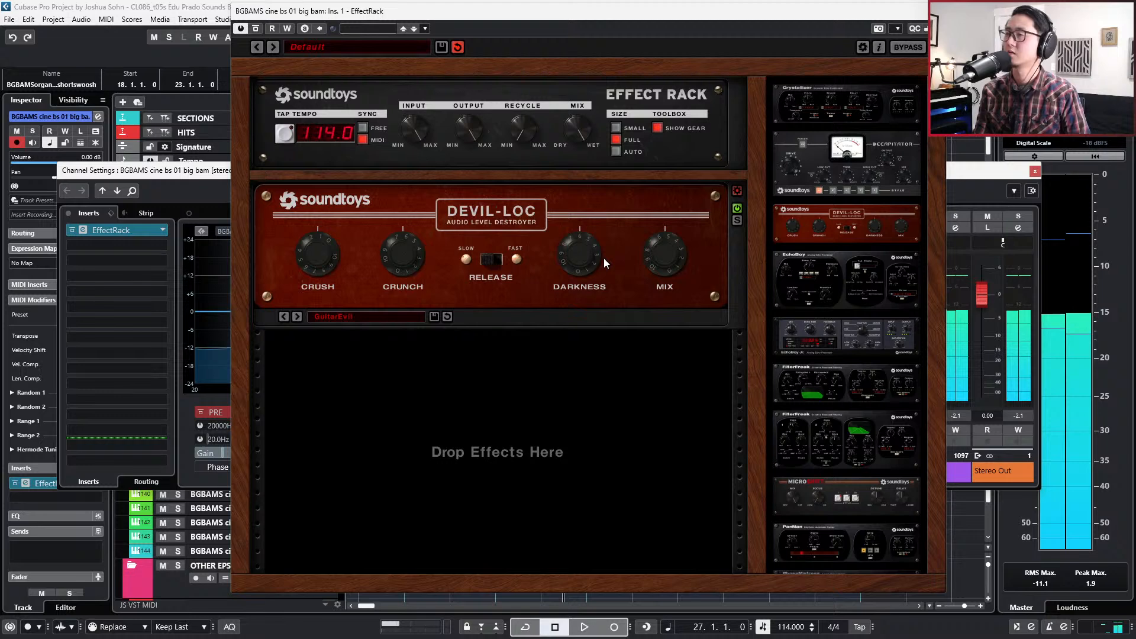
Lower the Devil-Loc mix slightly and set the cine bs 01 big bam channel volume to -9.33 dB.
drag(678, 256, 678, 265)
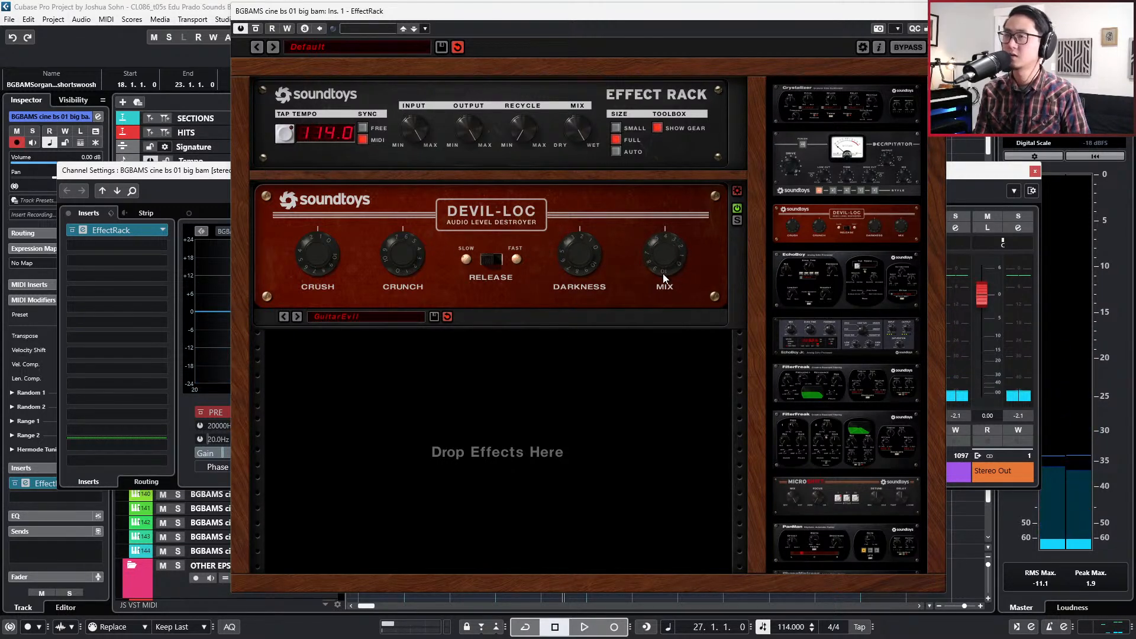
click(939, 11)
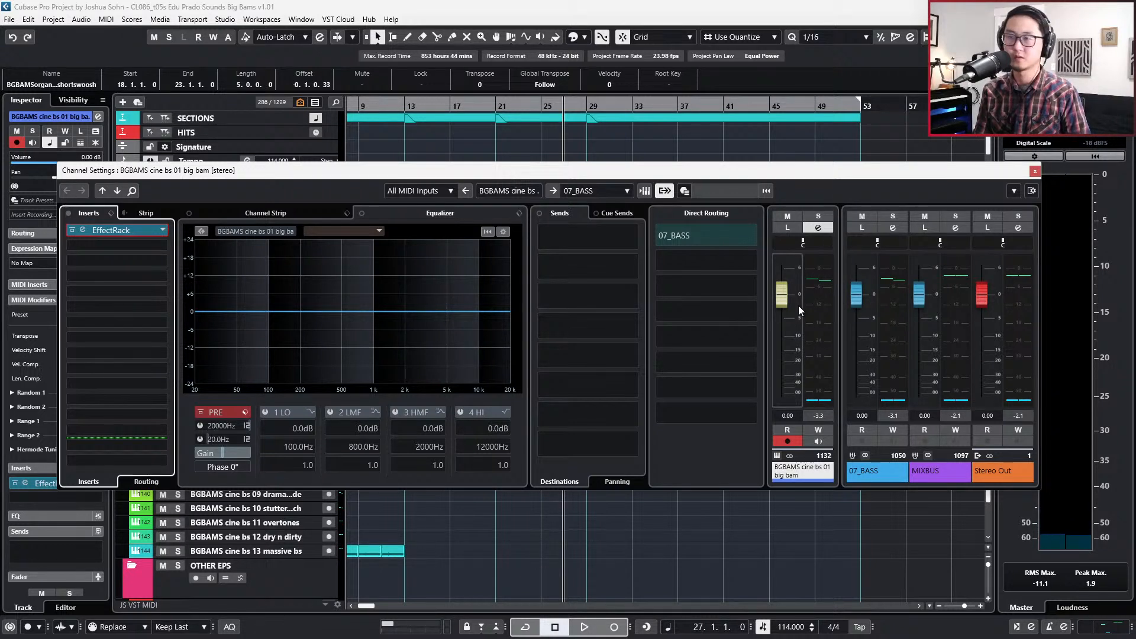
drag(796, 309, 789, 342)
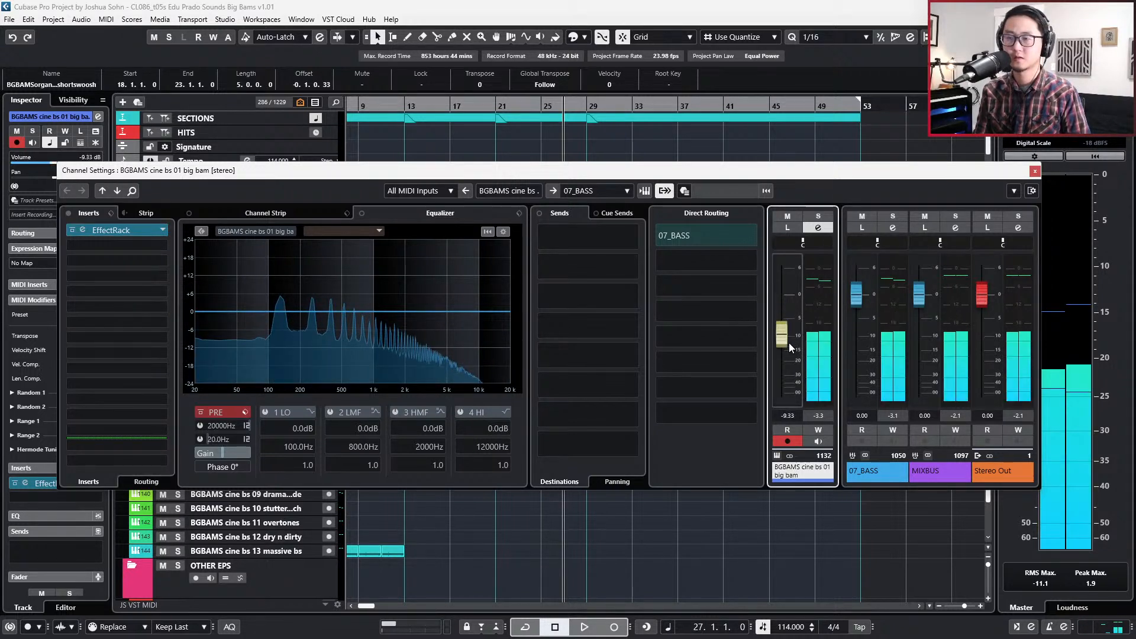
click(1034, 171)
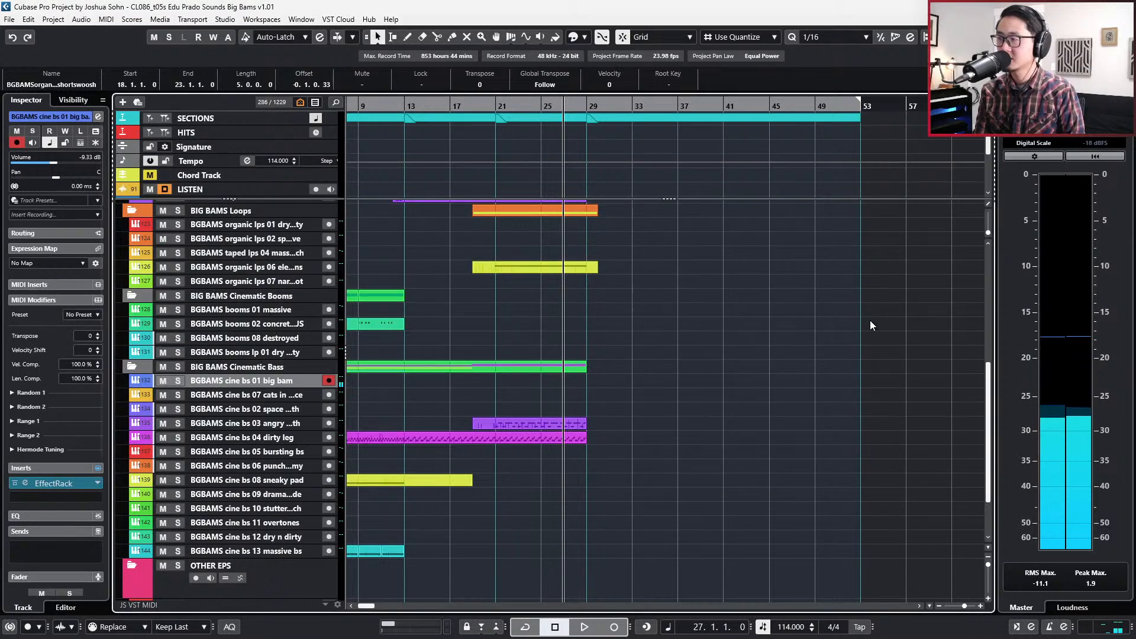
Play a bass part on cine bs 01 big bam from bar 26 and insert it retrospectively as a MIDI part ending at bar 45.
key(KP_Subtract)
key(space)
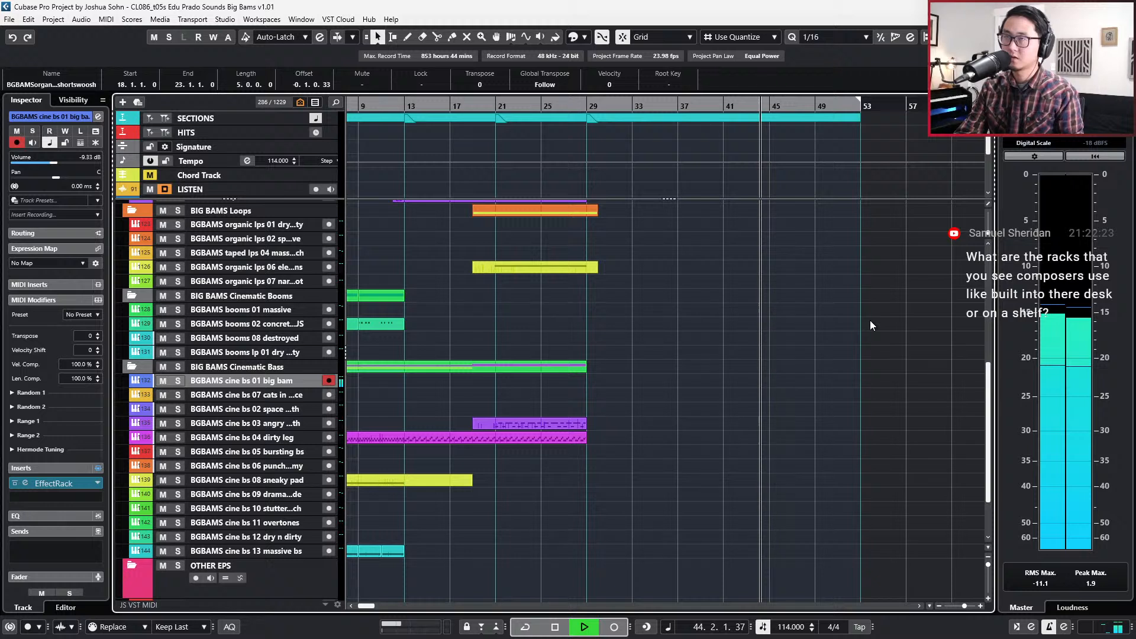
key(space)
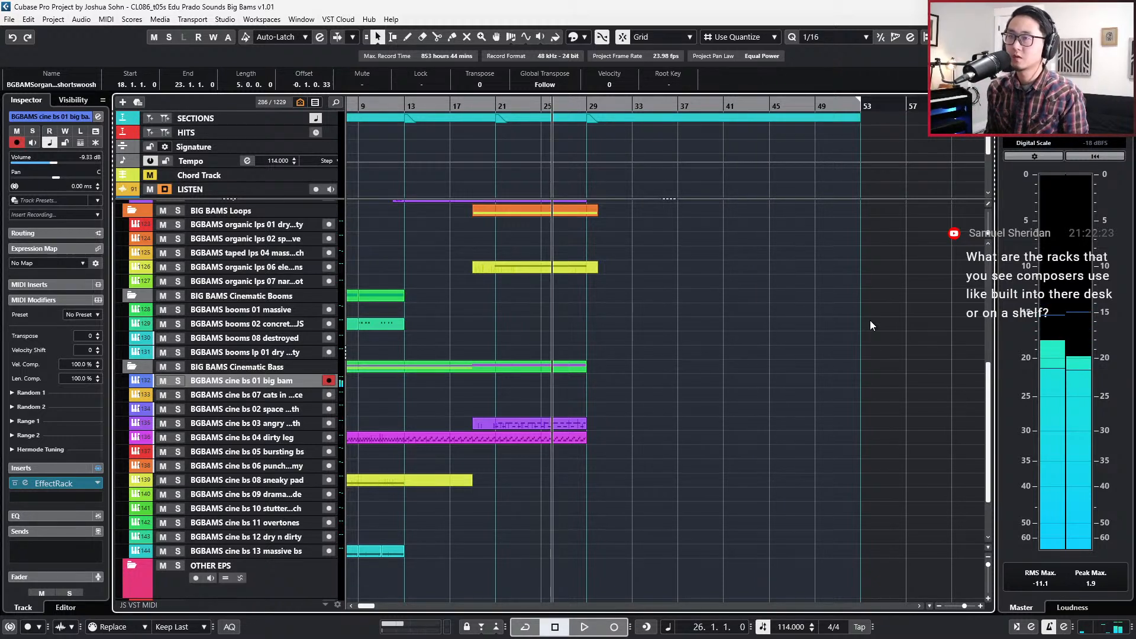
key(shift+KP_Multiply)
scroll(735, 335, up, 2)
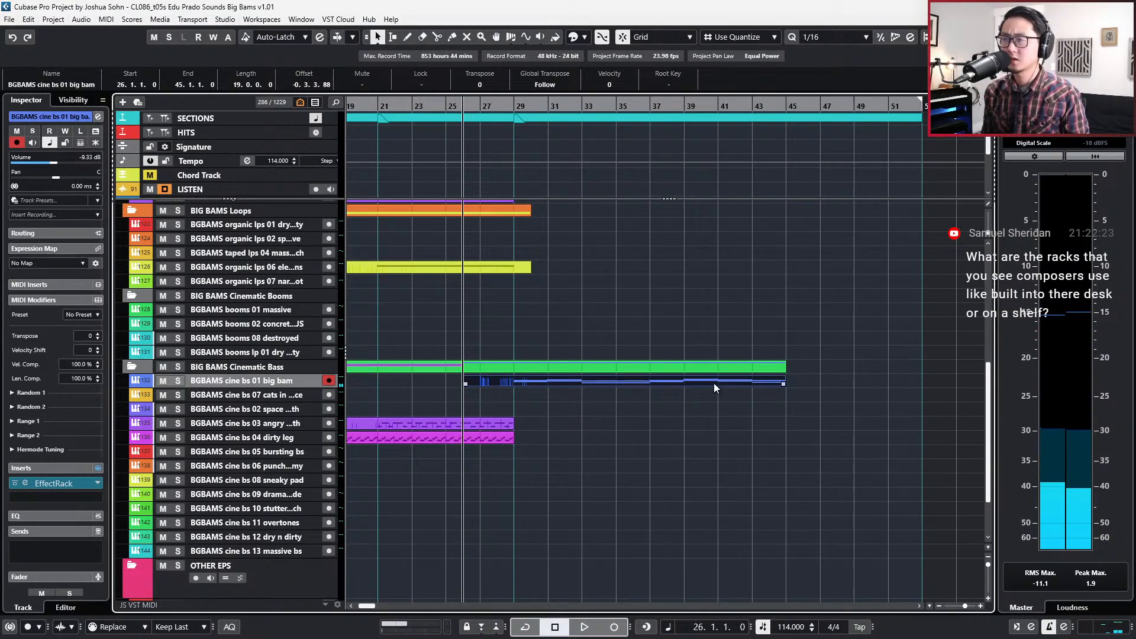
Copy the big bam bass part straight down onto the cine bs 07 track and put the playhead at bar 29.
drag(704, 383, 704, 398)
key(KP_Add)
key(KP_Add)
key(KP_Add)
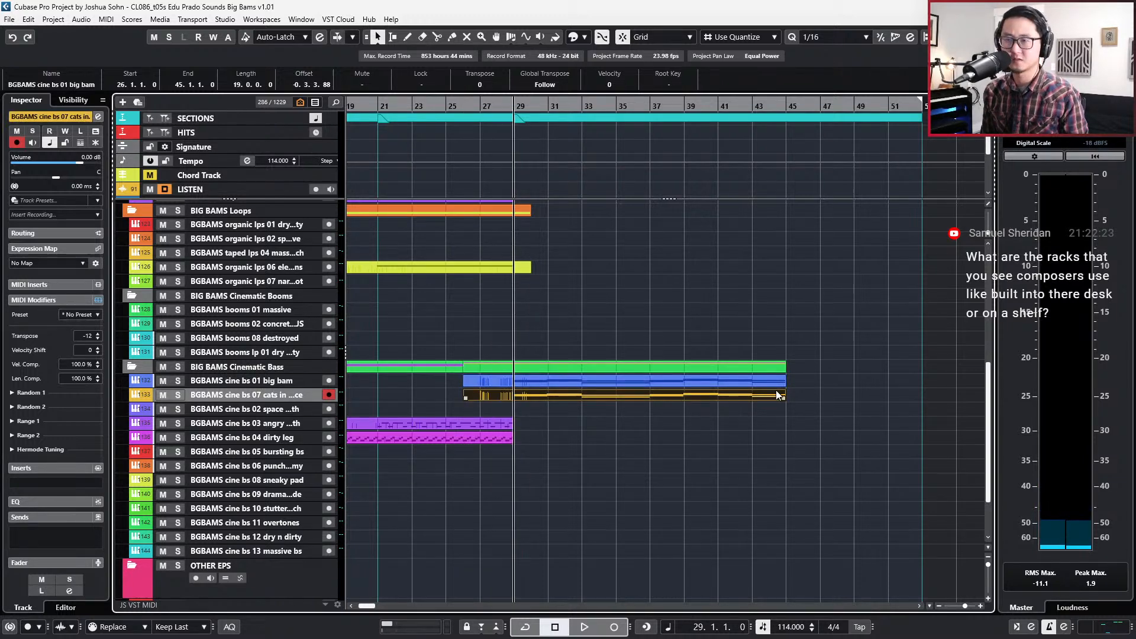
Open the cine bs 01 and cine bs 07 parts together in the Key Editor and quantize all notes to 1/1.
click(809, 383)
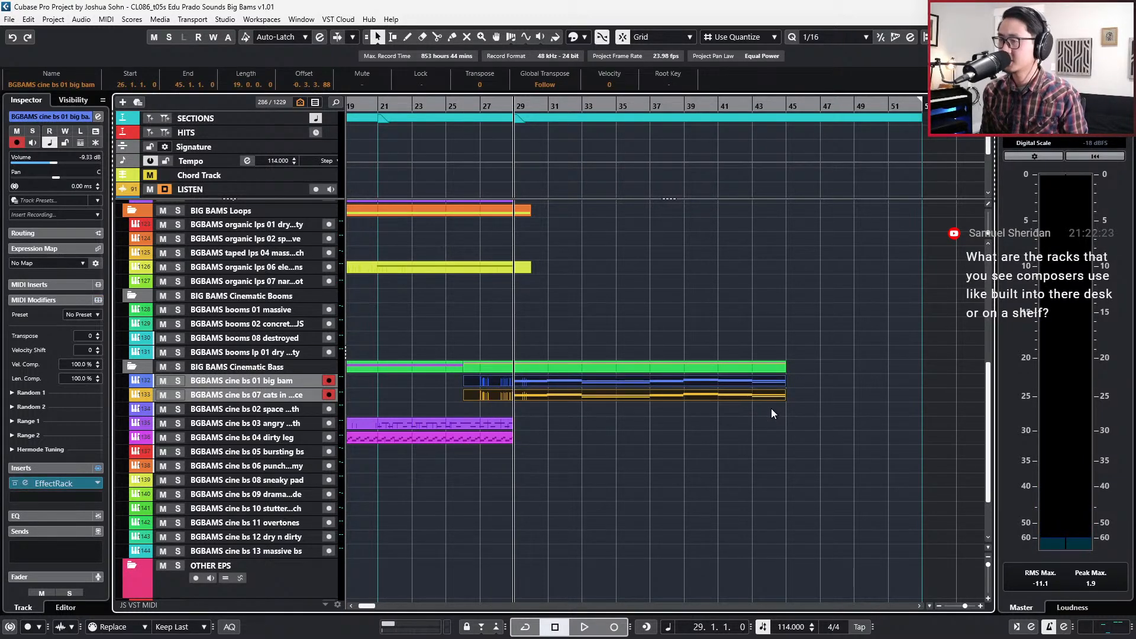
key(Return)
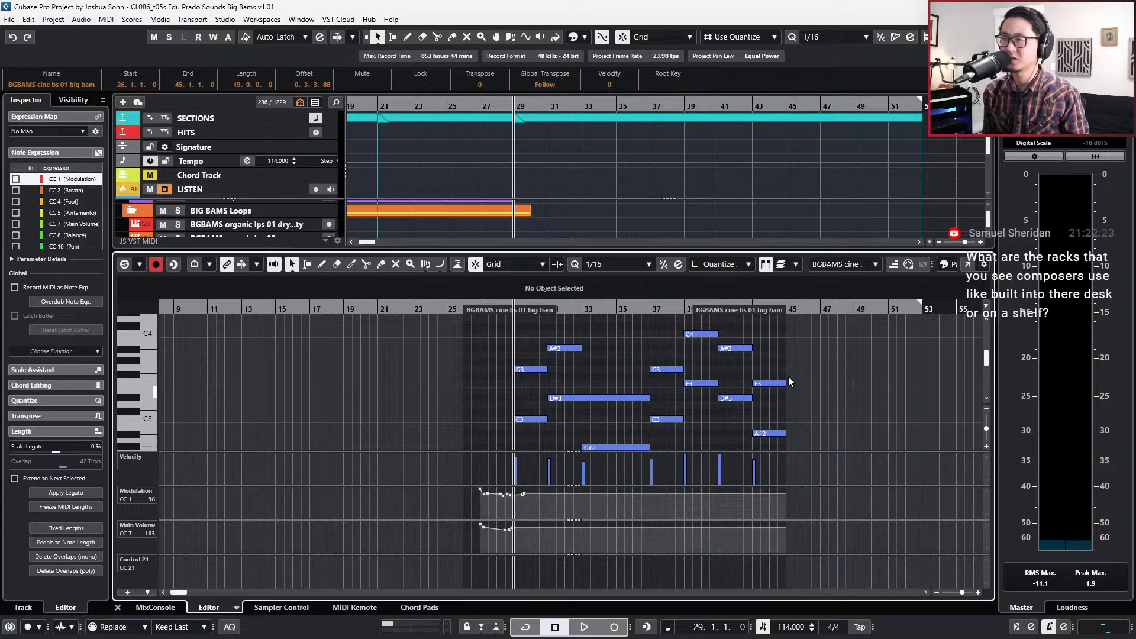
scroll(756, 359, up, 3)
key(ctrl+a)
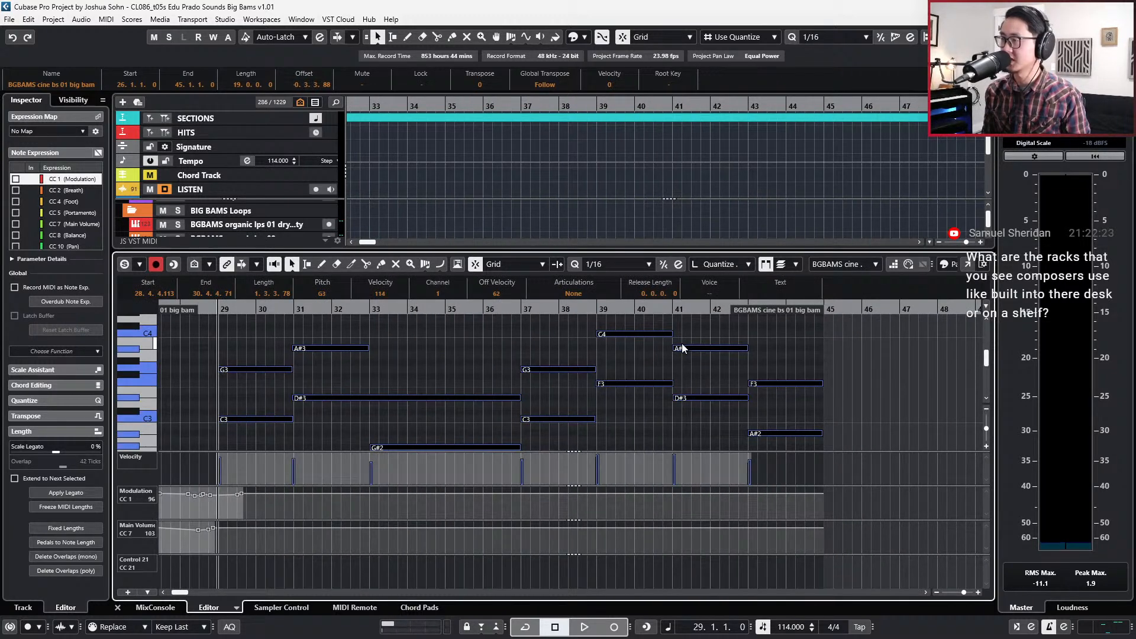
key(alt+1)
key(q)
Transpose the two notes at bar 39 down to A#3 and D#3 while auditioning the phrase from bar 37.
click(635, 383)
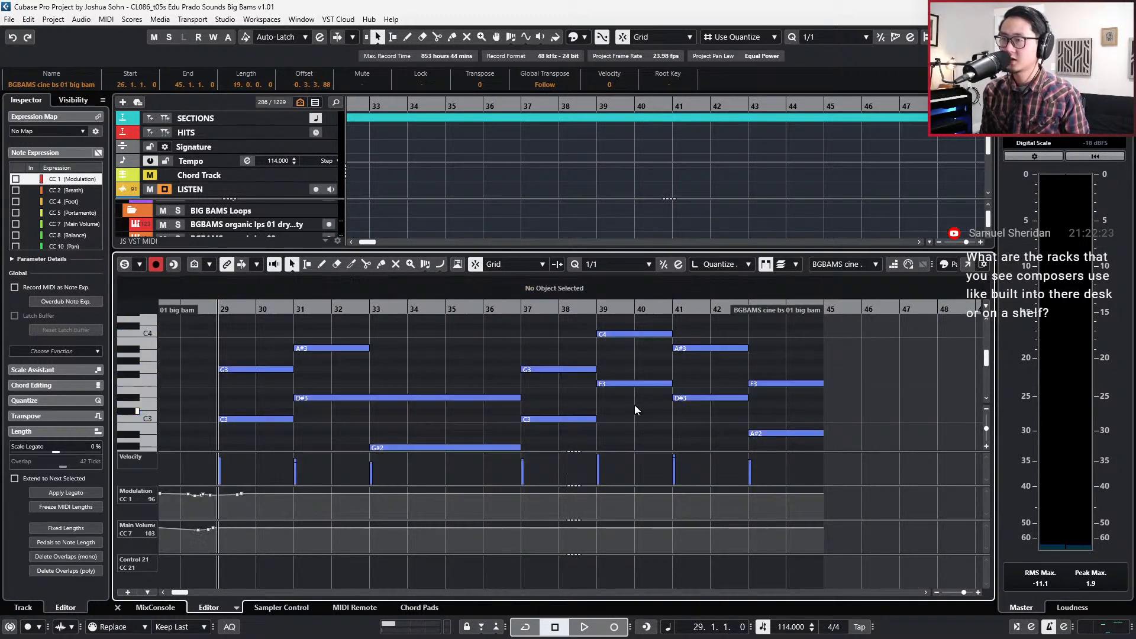
scroll(647, 371, down, 3)
scroll(648, 371, up, 2)
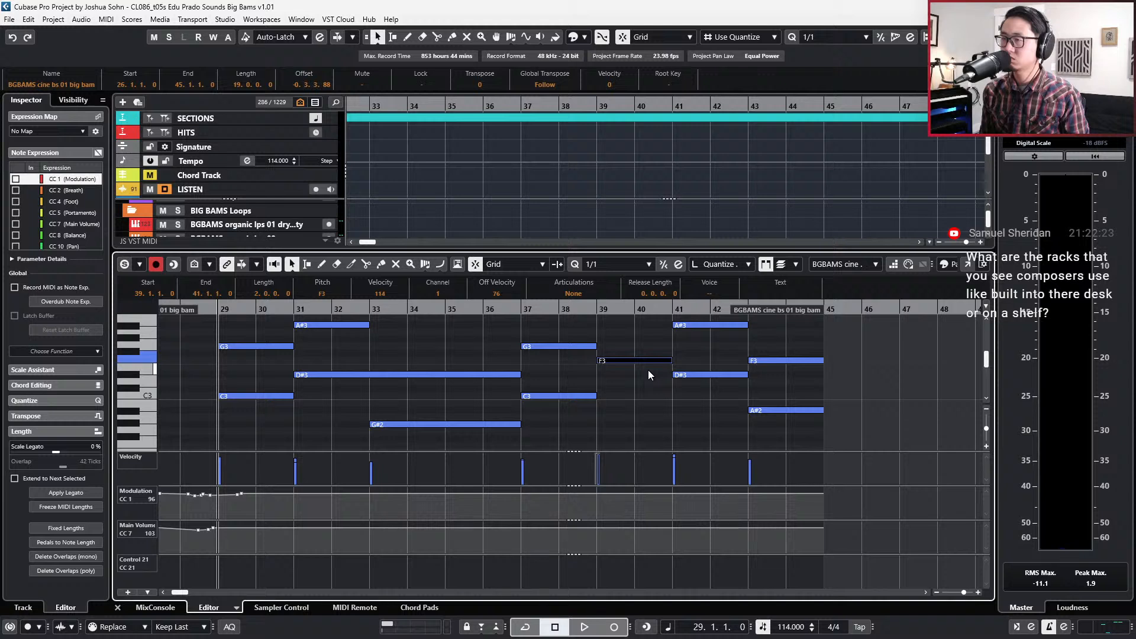
drag(540, 321, 548, 412)
key(alt+space)
scroll(579, 395, up, 2)
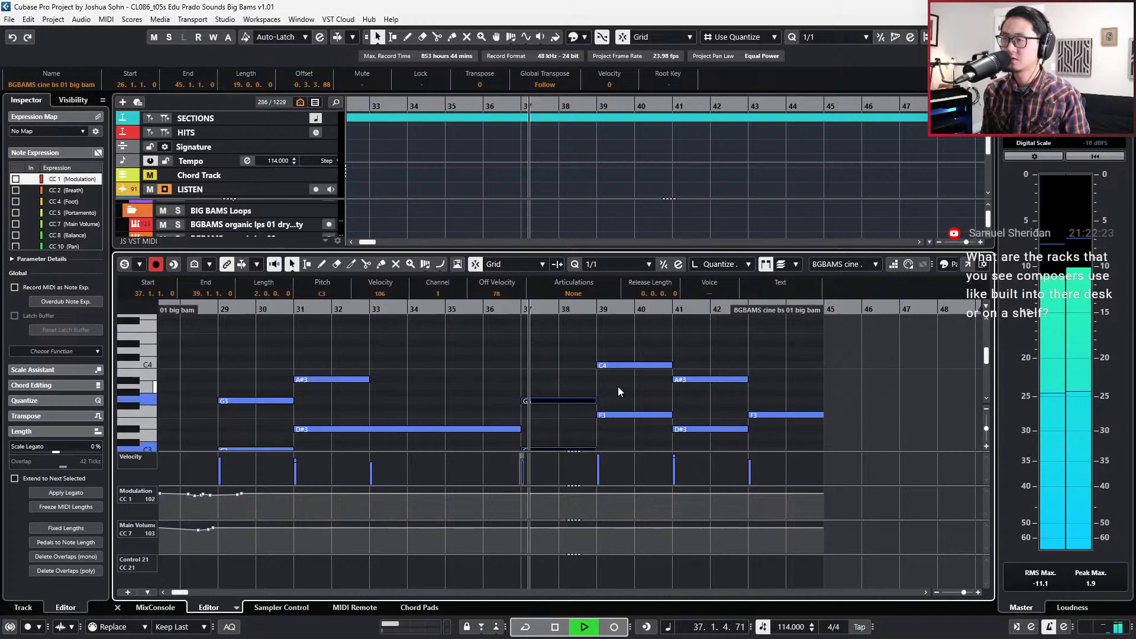
drag(608, 333, 622, 452)
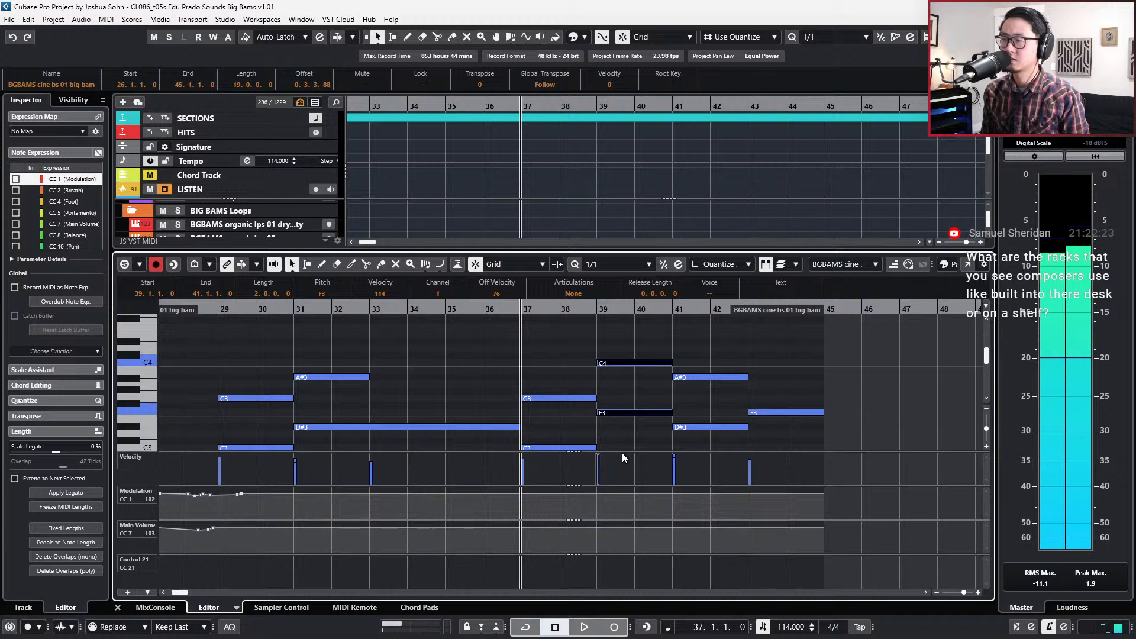
key(Down)
key(Down)
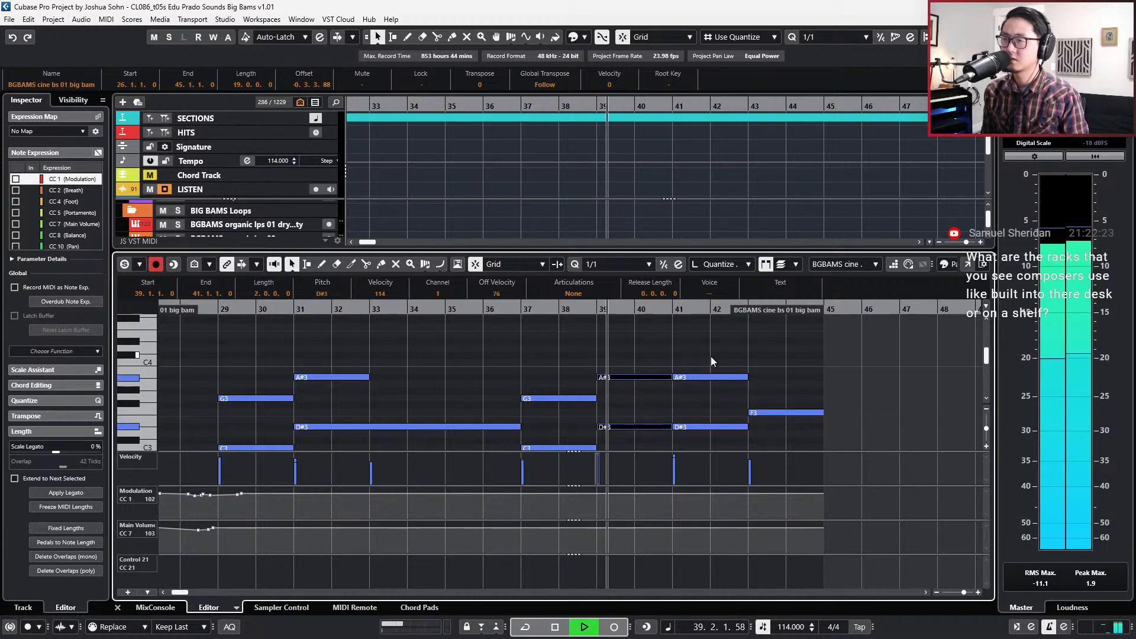
Audition the passage around bar 39 and split the long D#3 note at bar 33.
drag(711, 356, 710, 446)
key(space)
scroll(724, 424, down, 3)
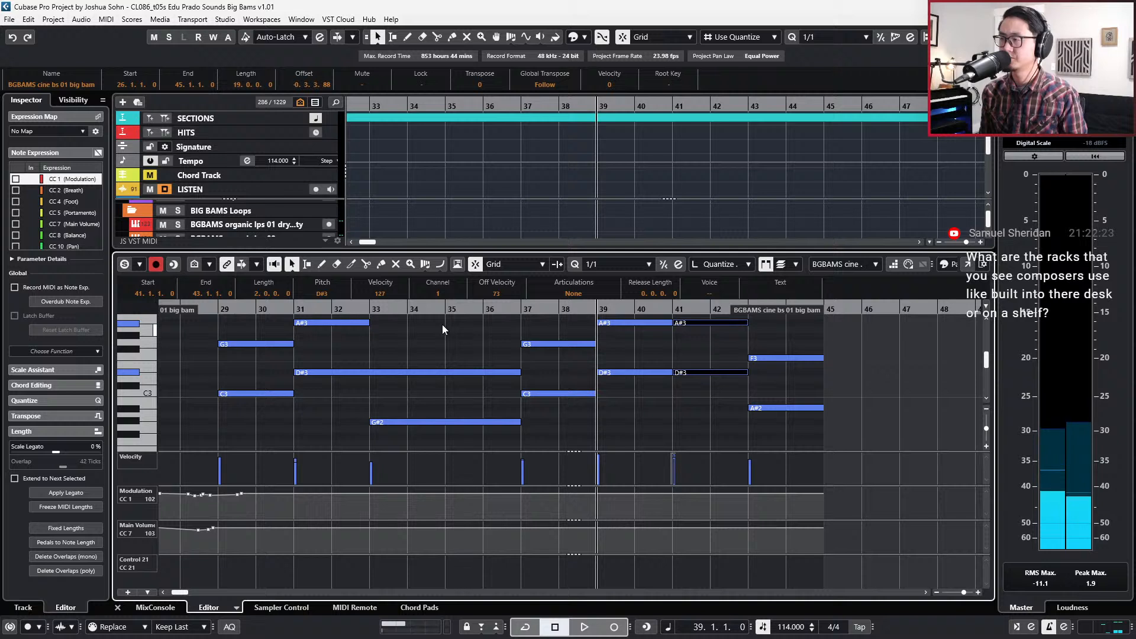
click(367, 372)
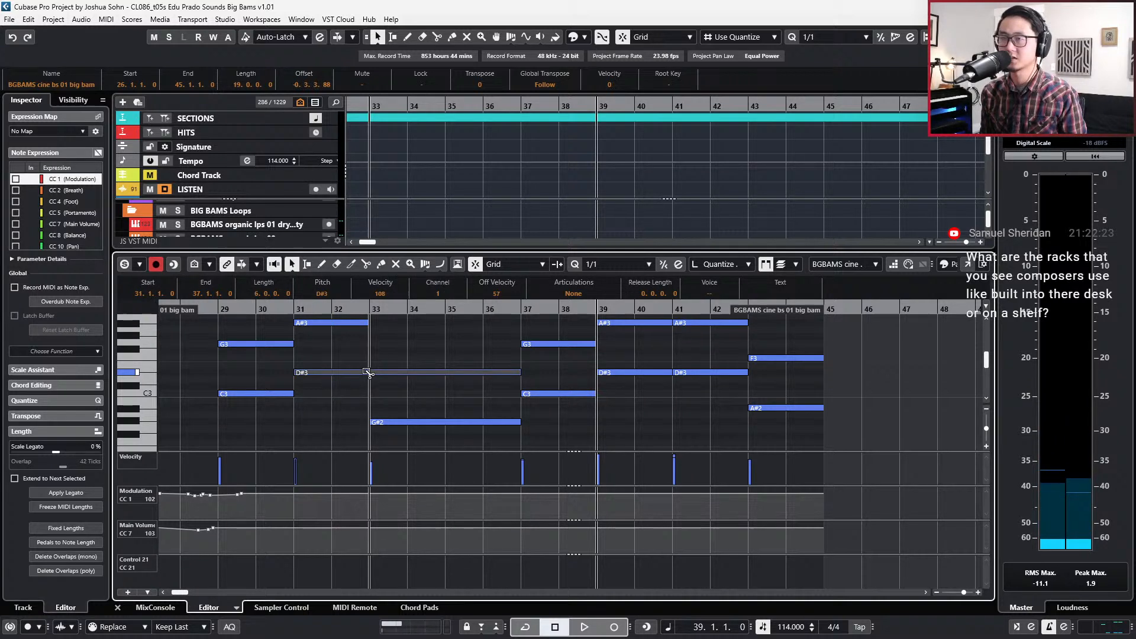
alt+click(367, 372)
Play from bar 39 and transpose the two notes at bar 41 down to G3 and C3.
key(space)
drag(694, 390, 717, 354)
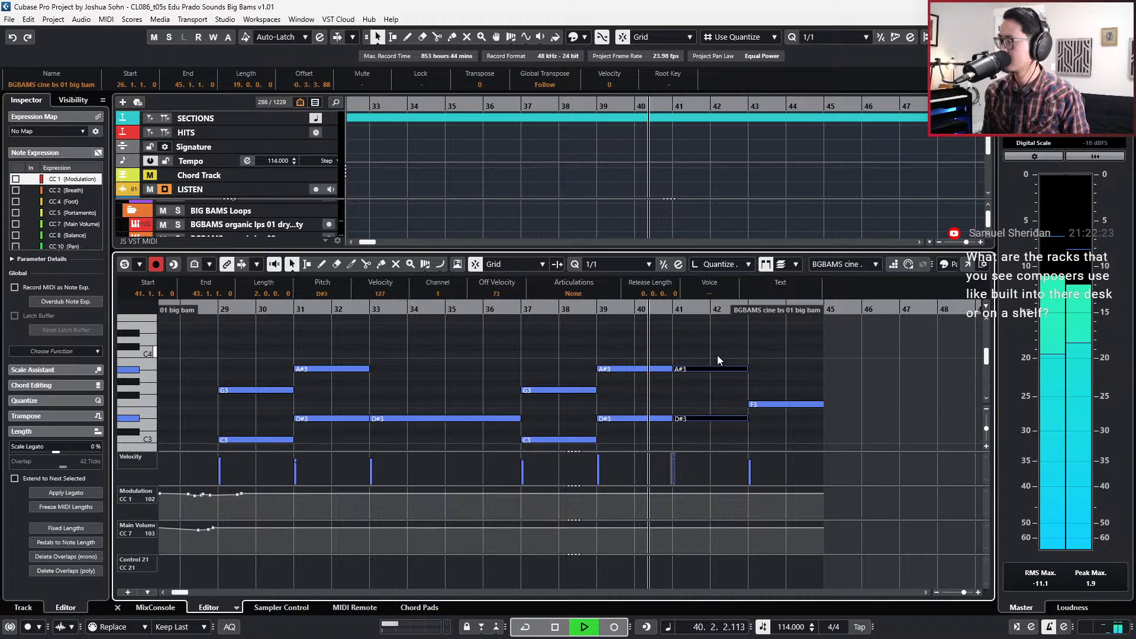
key(space)
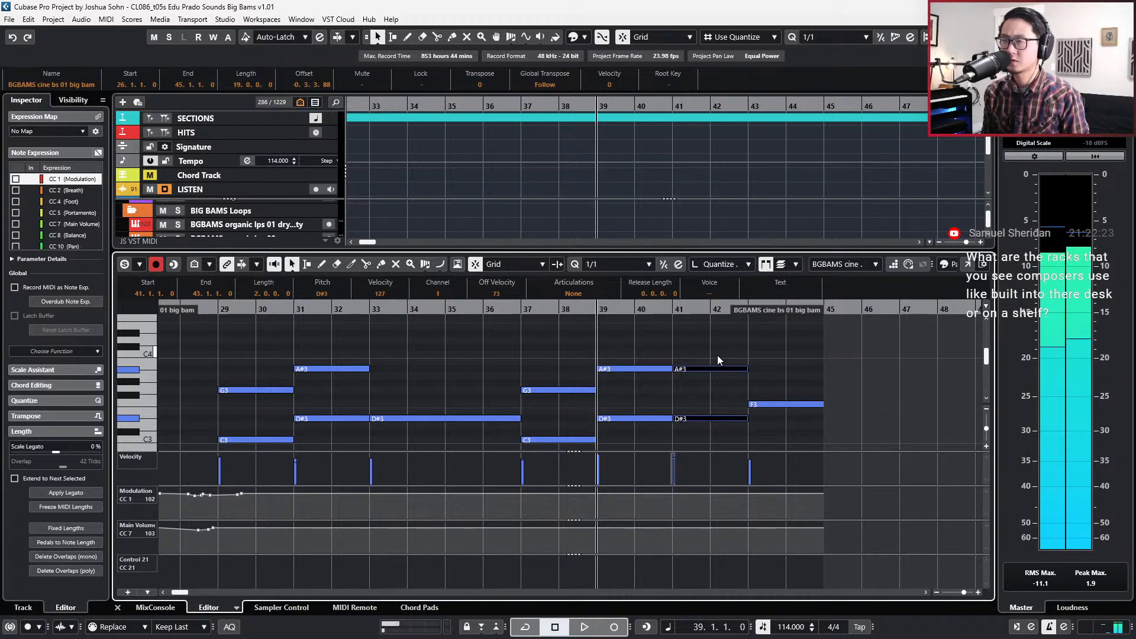
key(Down)
key(Down)
key(Down)
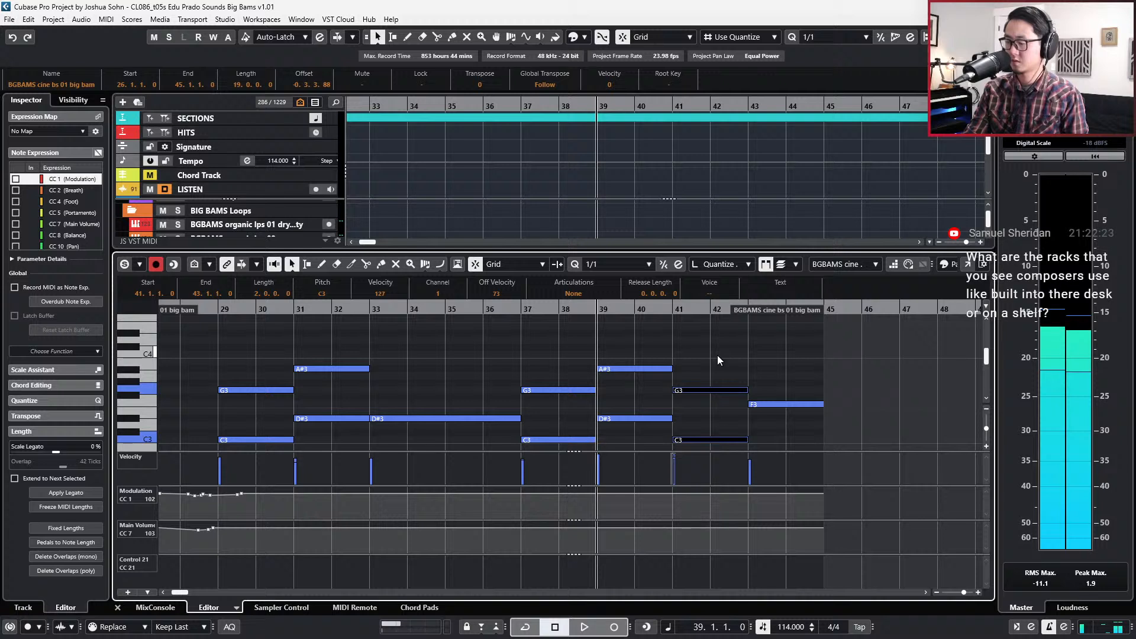
Transpose the two notes at bar 39 down to G#3 and C#3, and close the Key Editor.
drag(607, 333, 607, 434)
key(Down)
key(Down)
scroll(666, 402, down, 1)
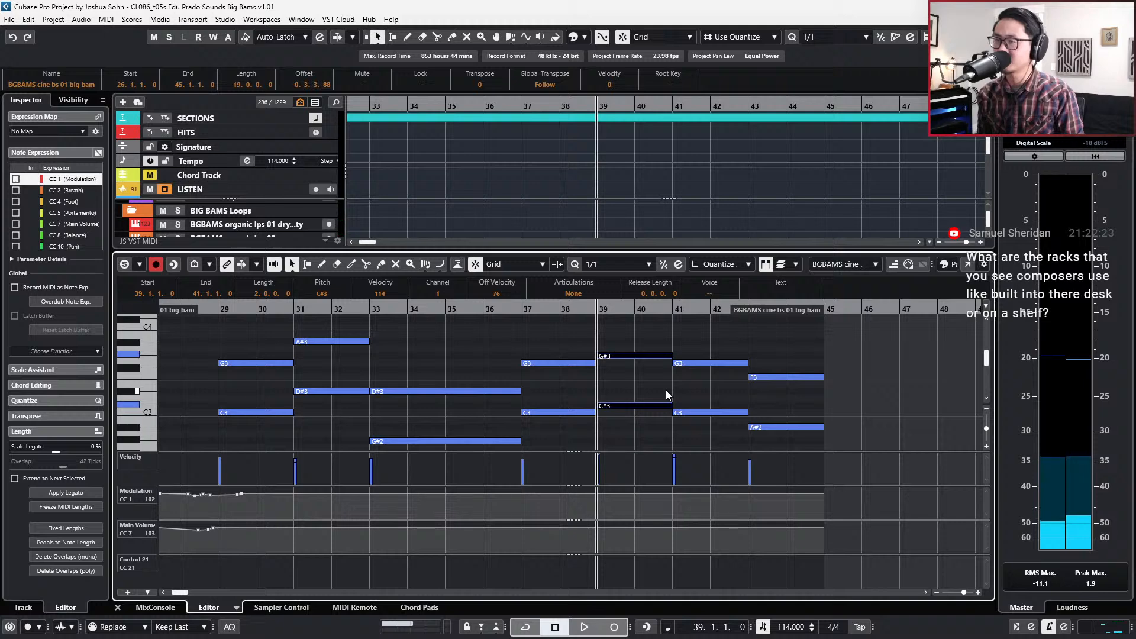
key(KP_Subtract)
key(g)
key(g)
key(g)
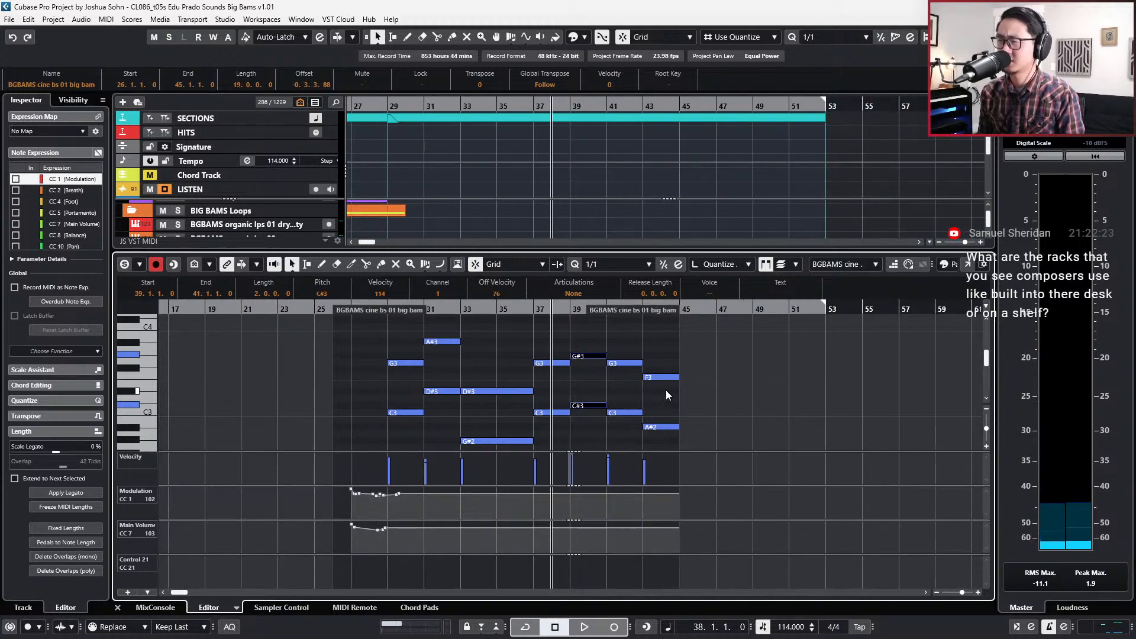
key(KP_Subtract)
key(Return)
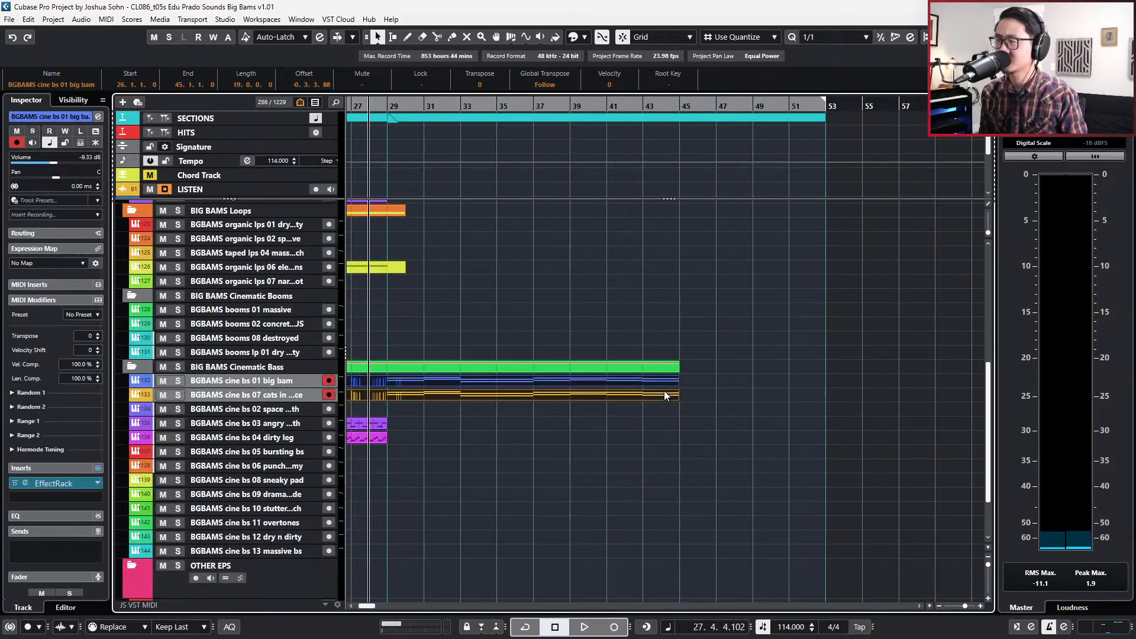
Reopen both bass parts for editing, raise the big bam modulation to 127 after bar 28 and delete its remaining modulation points.
key(g)
scroll(479, 440, left, 1)
click(562, 440)
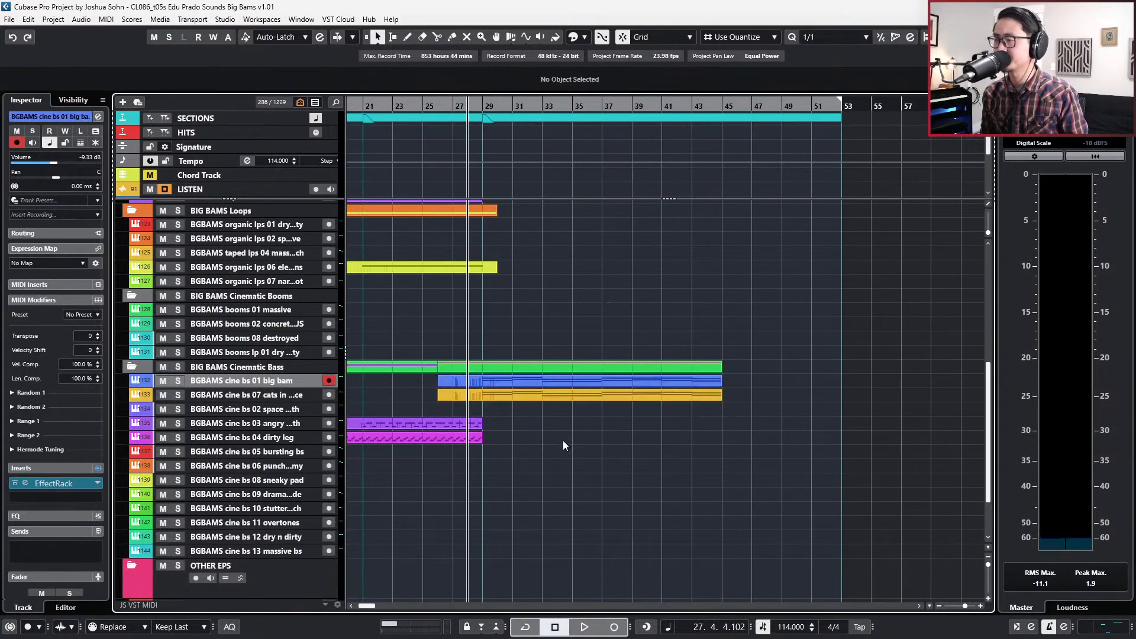
click(544, 397)
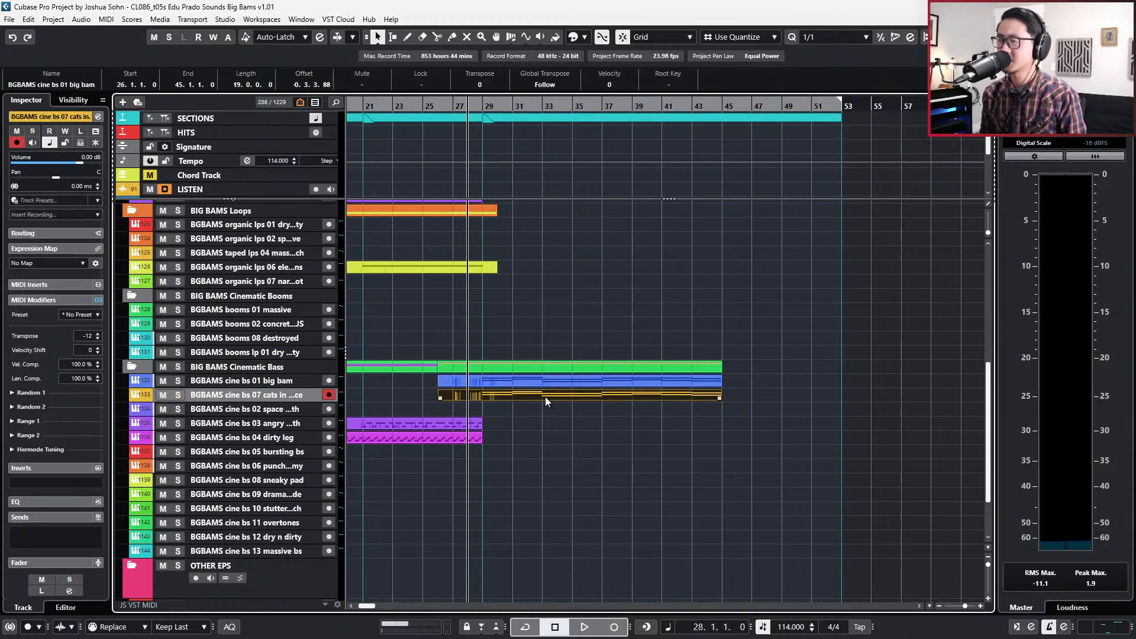
click(558, 385)
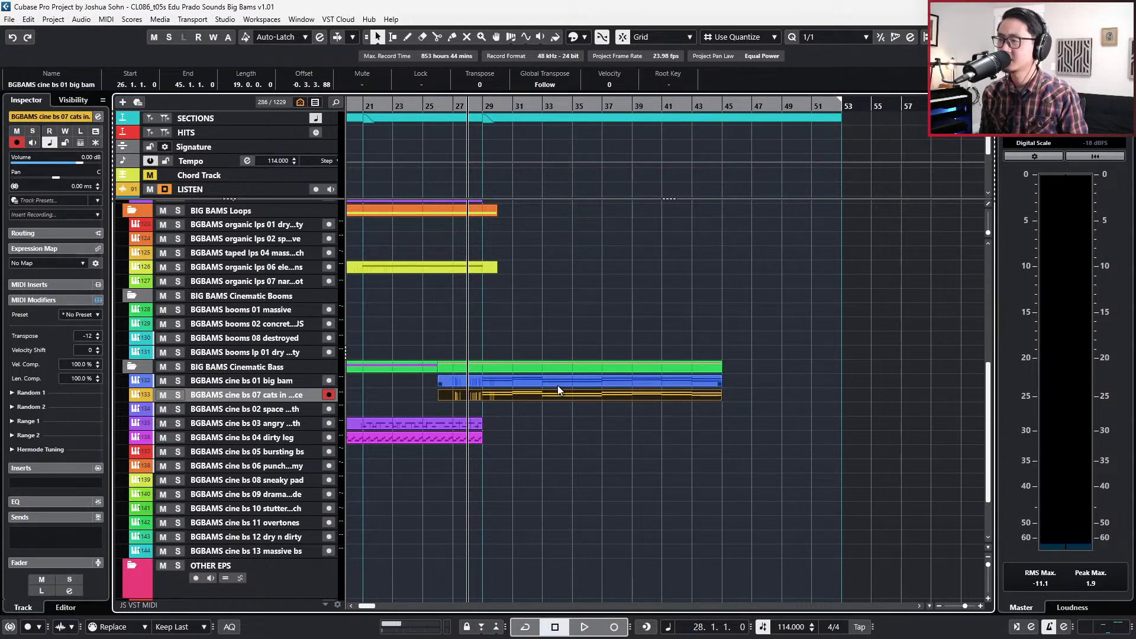
key(Return)
key(h)
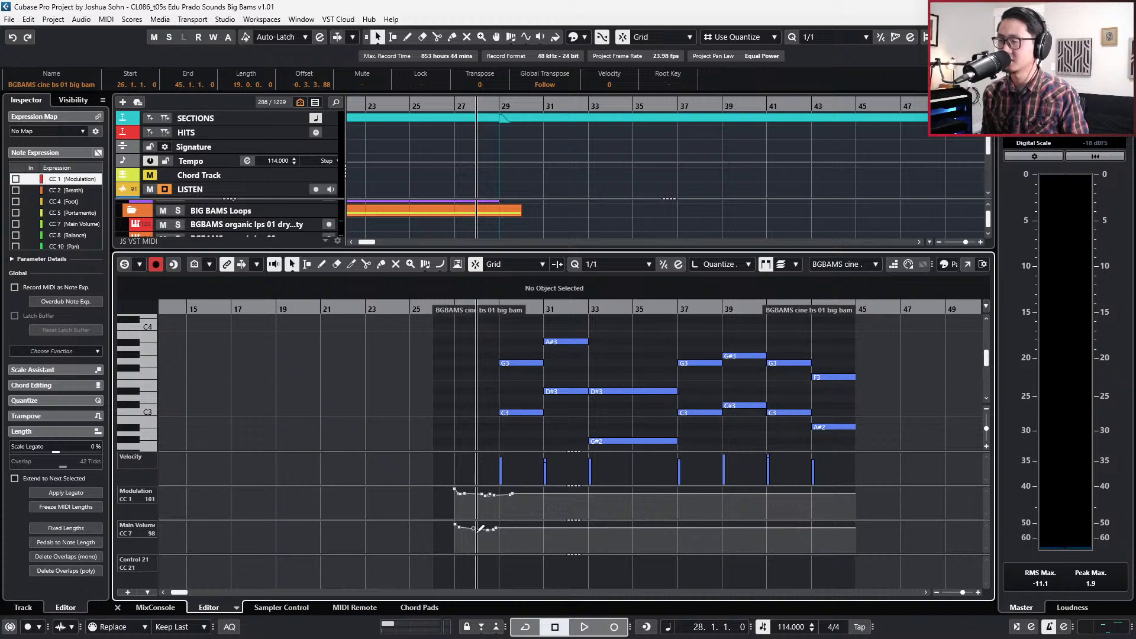
mouse_move(488, 495)
mouse_down()
mouse_move(521, 487)
mouse_move(485, 484)
mouse_up()
key(Delete)
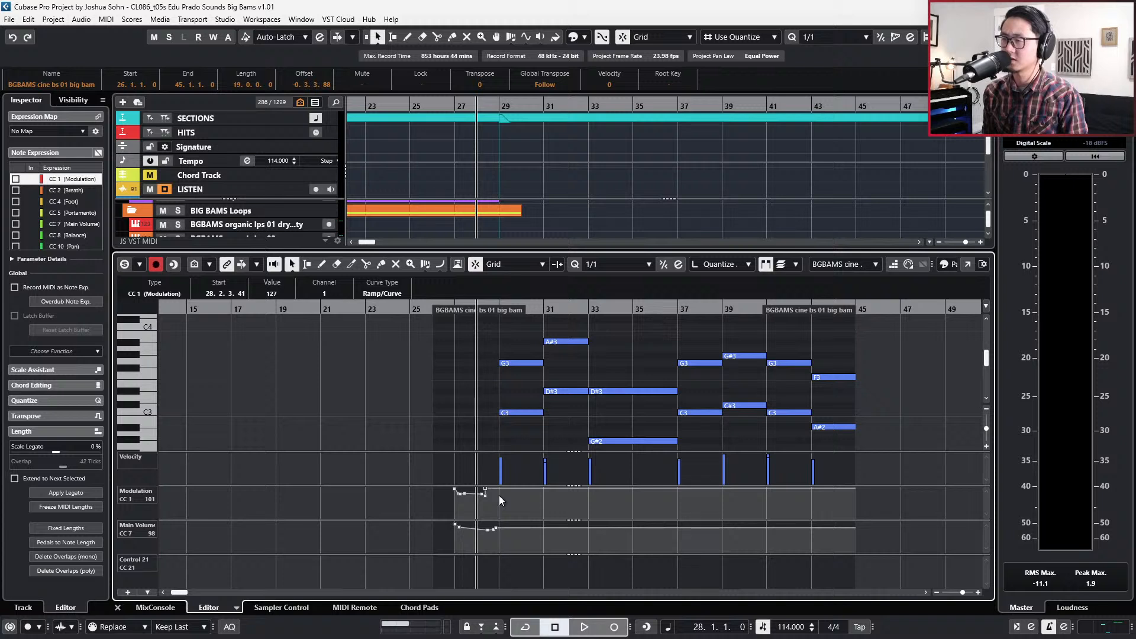
In the cine bs 07 part, clear the modulation points after the initial ones and set CC 1 to 127 at bar 28.
key(ctrl+z)
key(ctrl+z)
key(ctrl+z)
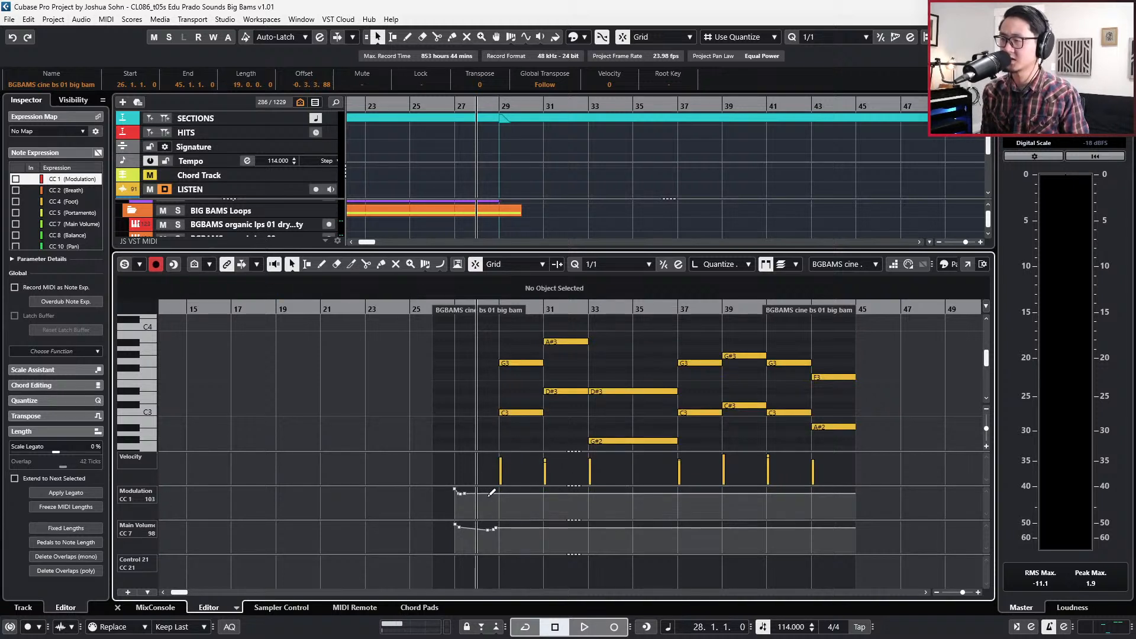
drag(494, 490, 491, 481)
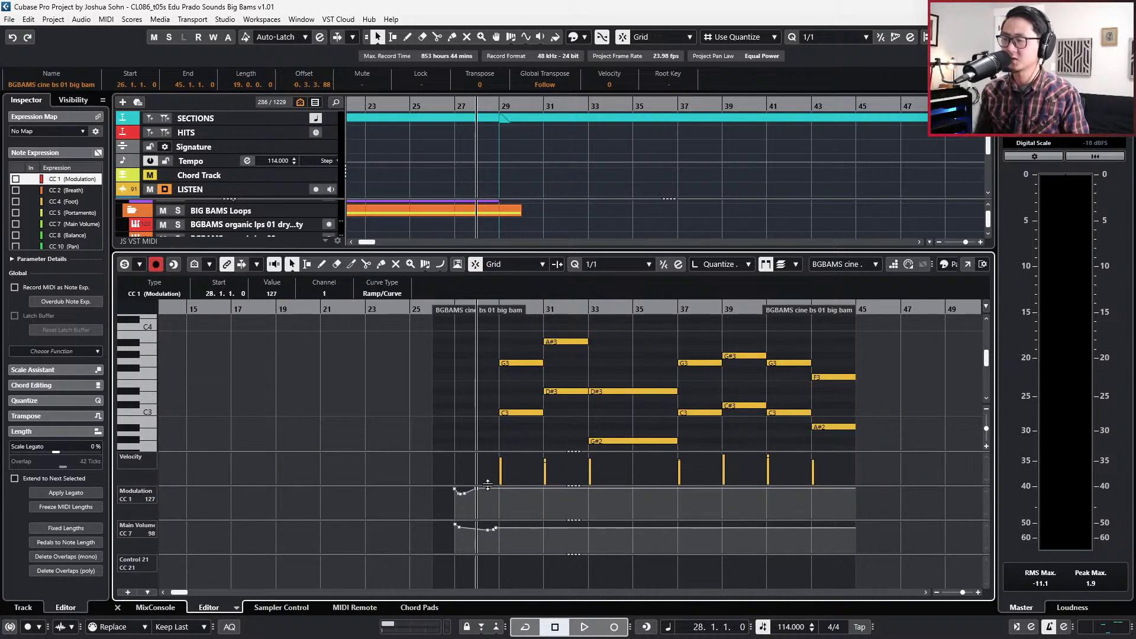
Audition the basses around bar 29, including with the editor soloed, and close the Key Editor.
key(space)
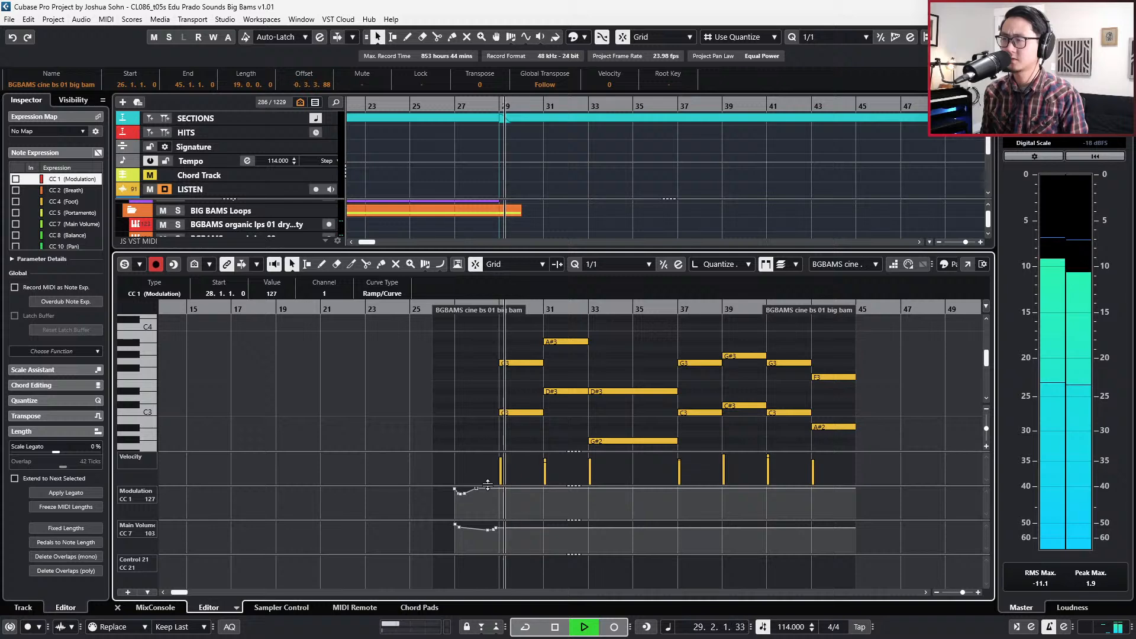
key(space)
key(s)
key(KP_Add)
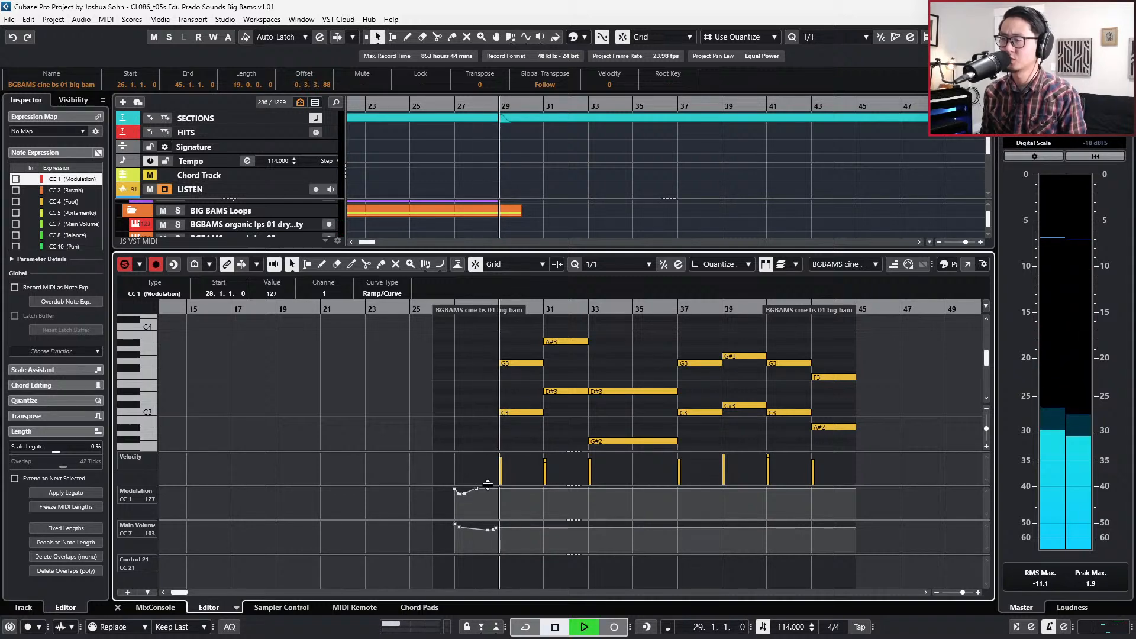
key(space)
key(ctrl+alt+e)
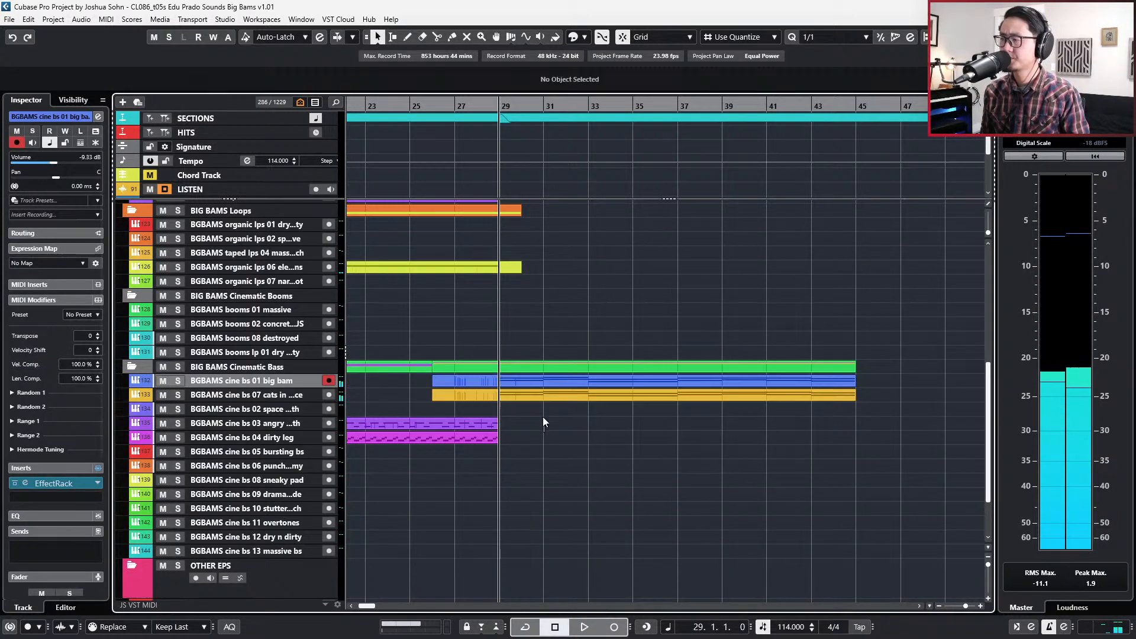
Audition the cine bs 07 and cine bs 01 big bam tracks from bar 29, each soloed in turn, and clear the solo.
click(546, 397)
key(s)
key(space)
key(space)
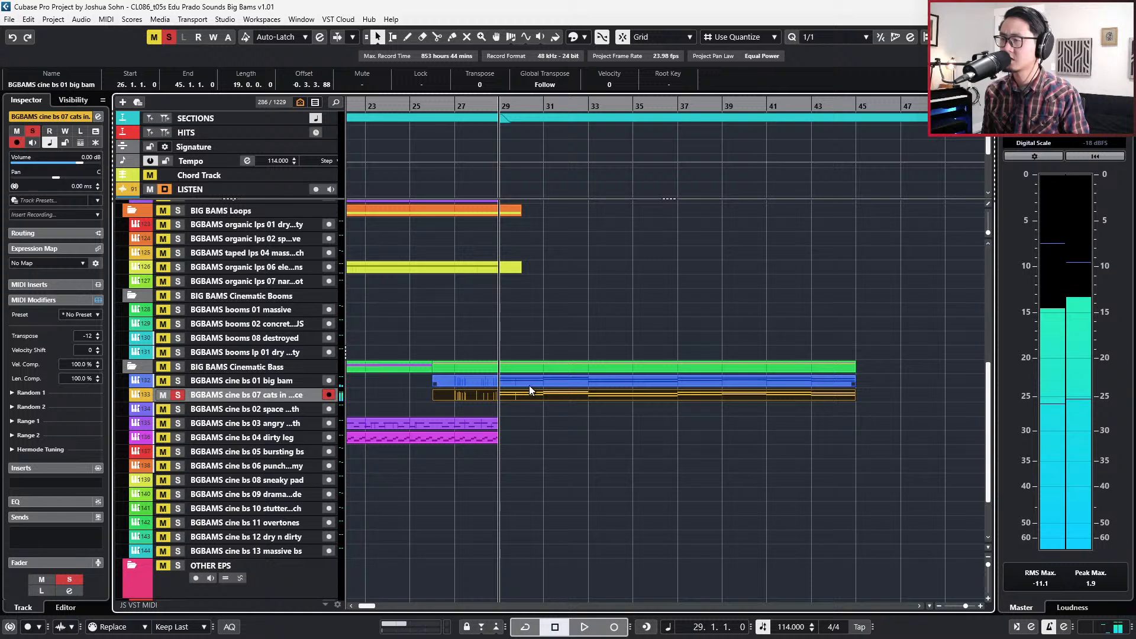
key(s)
click(527, 385)
key(s)
key(space)
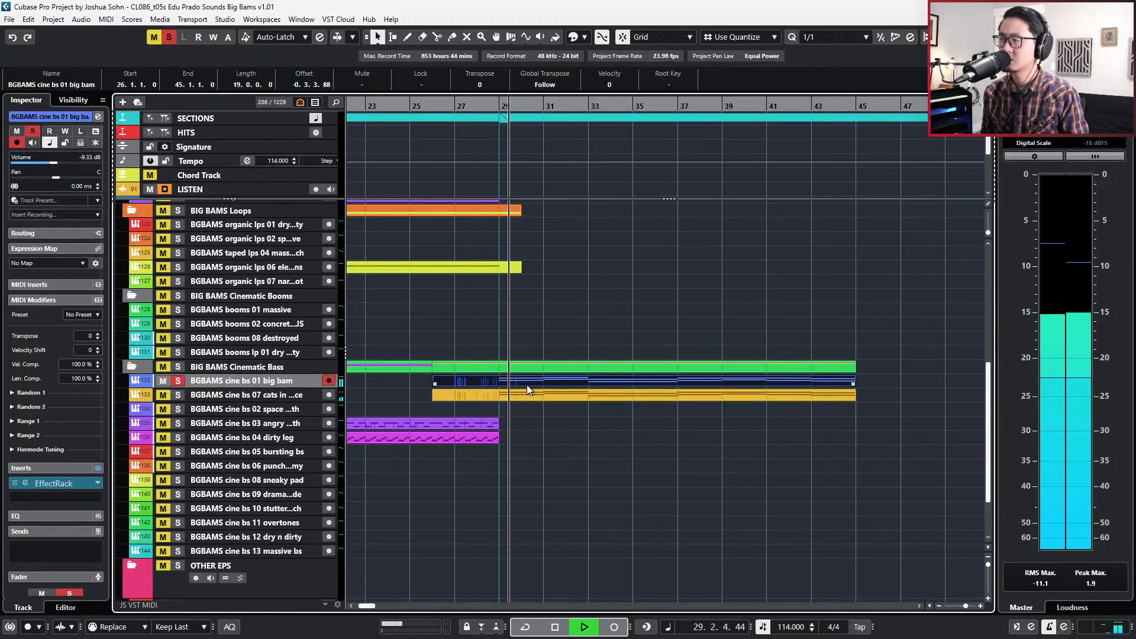
key(space)
key(s)
Lower the cine bs 07 channel fader to about -10 dB and play from bar 29.
click(529, 392)
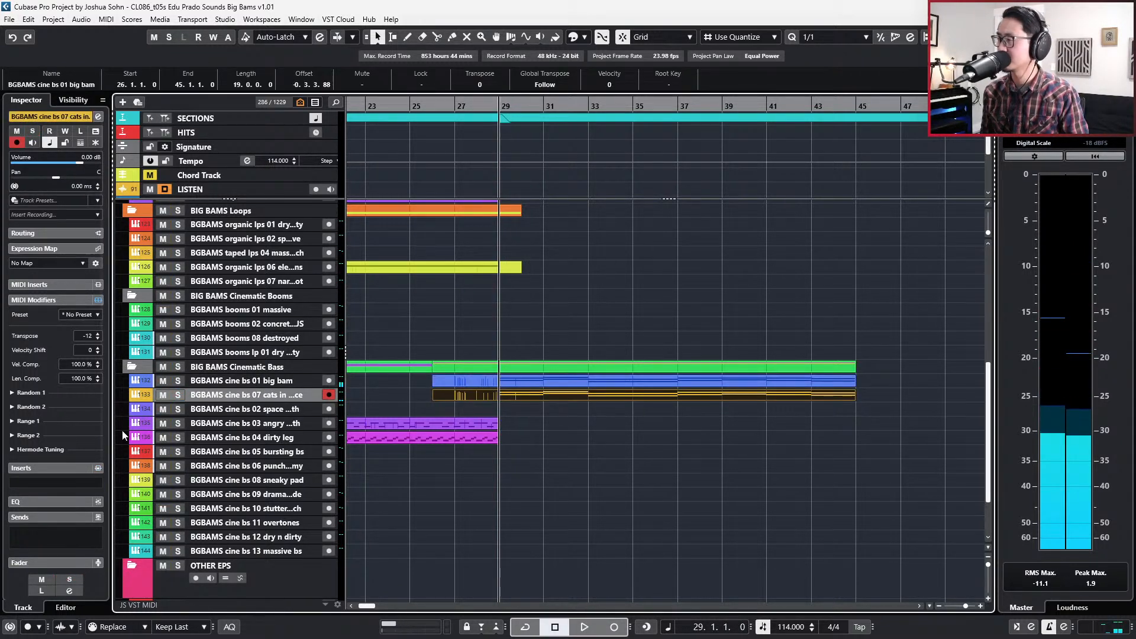
click(101, 592)
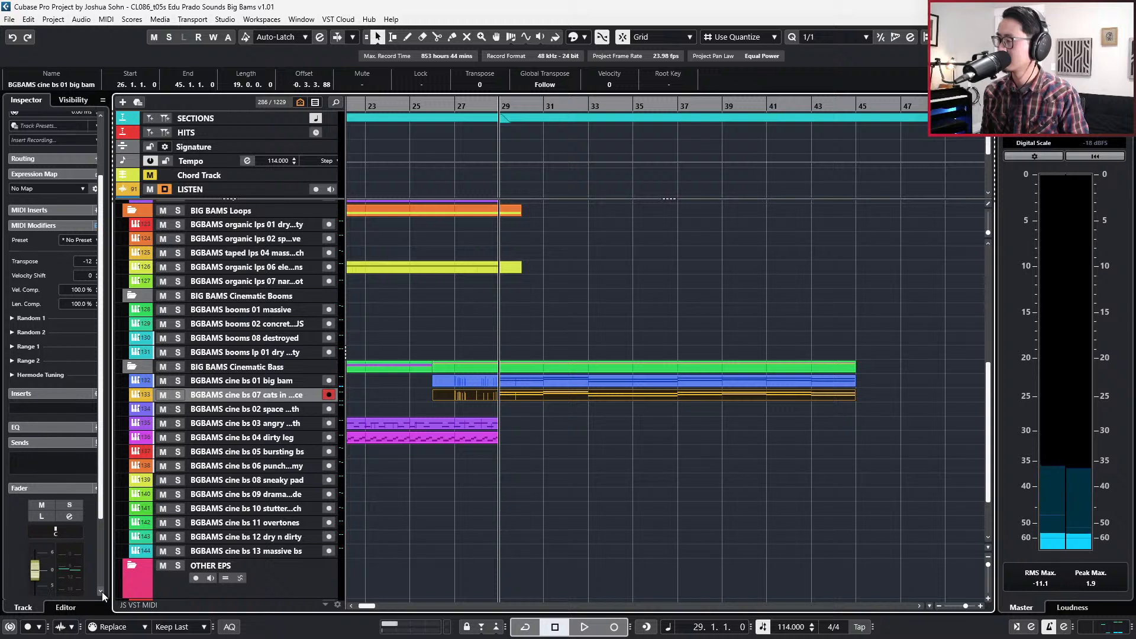
click(102, 592)
drag(32, 536, 31, 562)
key(space)
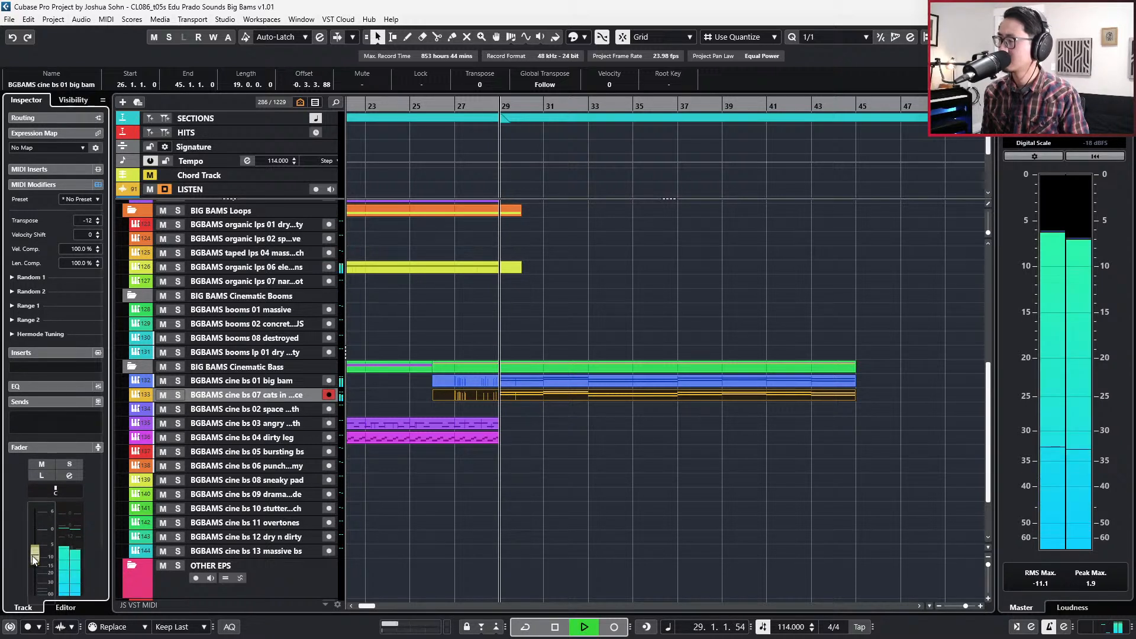
Audition cine bs 07 soloed, and both bass tracks soloed together from bar 29, clear the solo and select only the big bam part.
key(s)
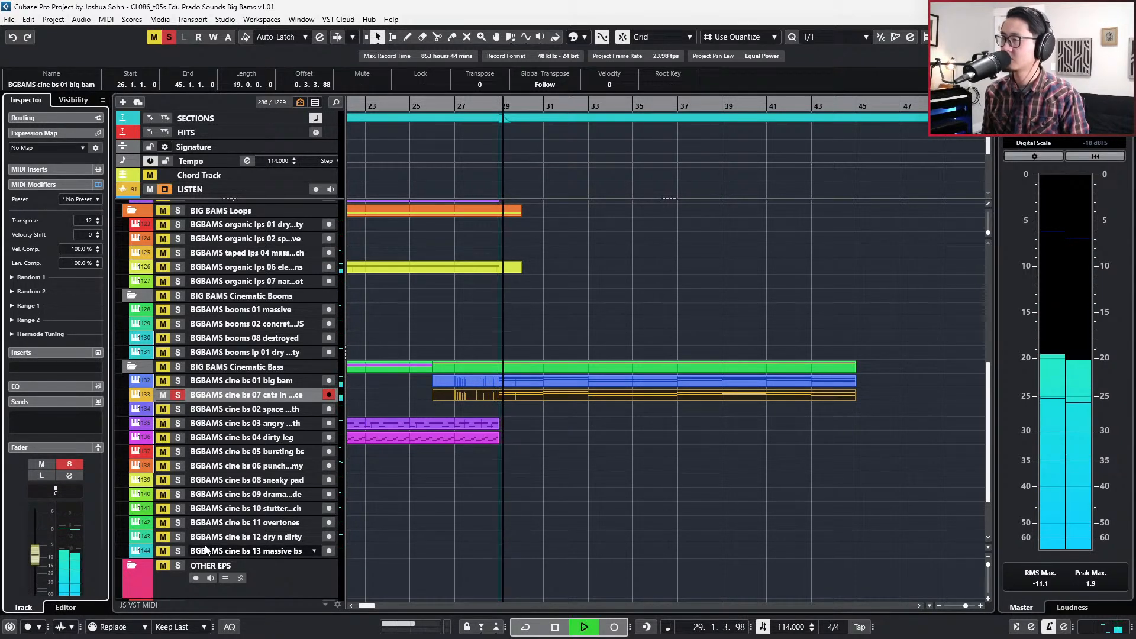
key(space)
key(s)
drag(595, 437, 590, 379)
key(s)
key(space)
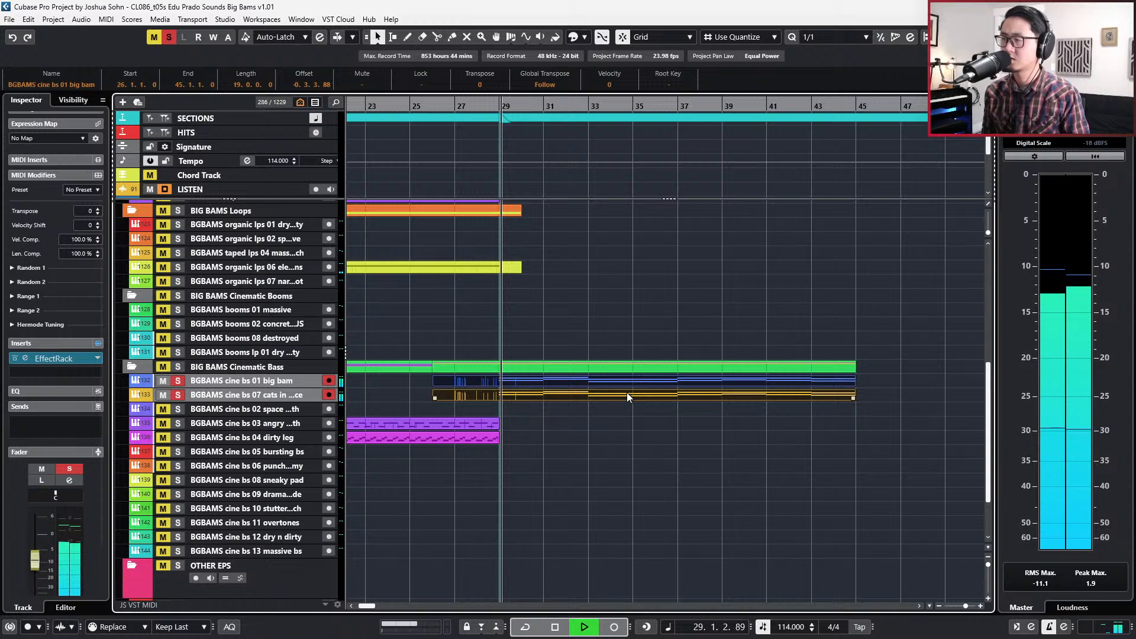
key(space)
key(s)
click(576, 386)
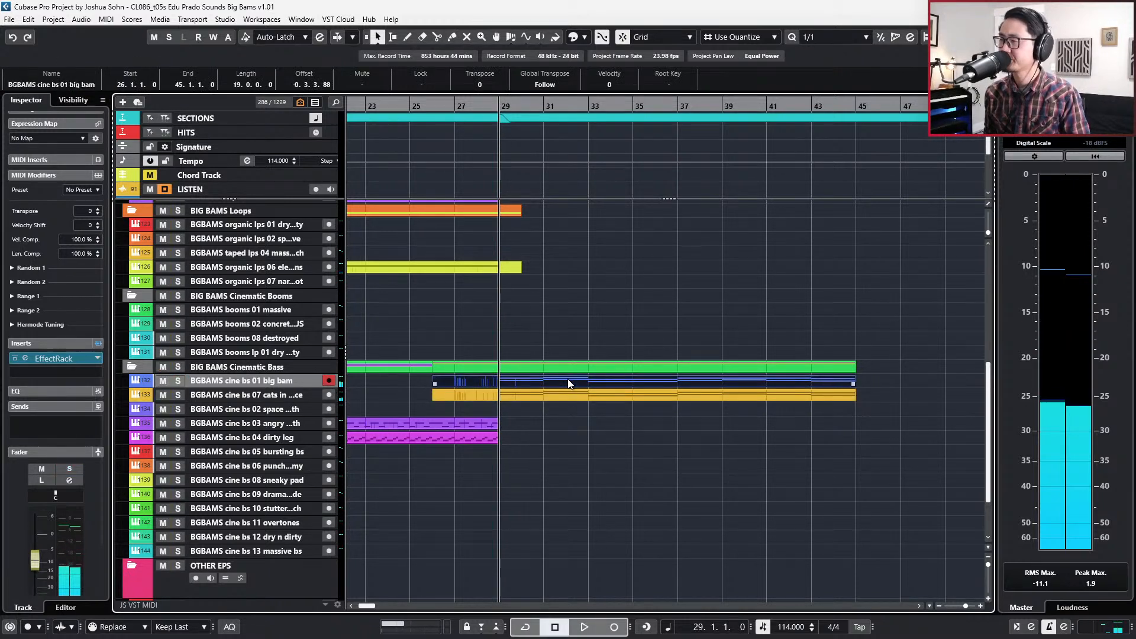
Copy the big bam part to the cine bs 02 track and delete its upper harmony notes, keeping only the lowest line.
drag(568, 383, 523, 411)
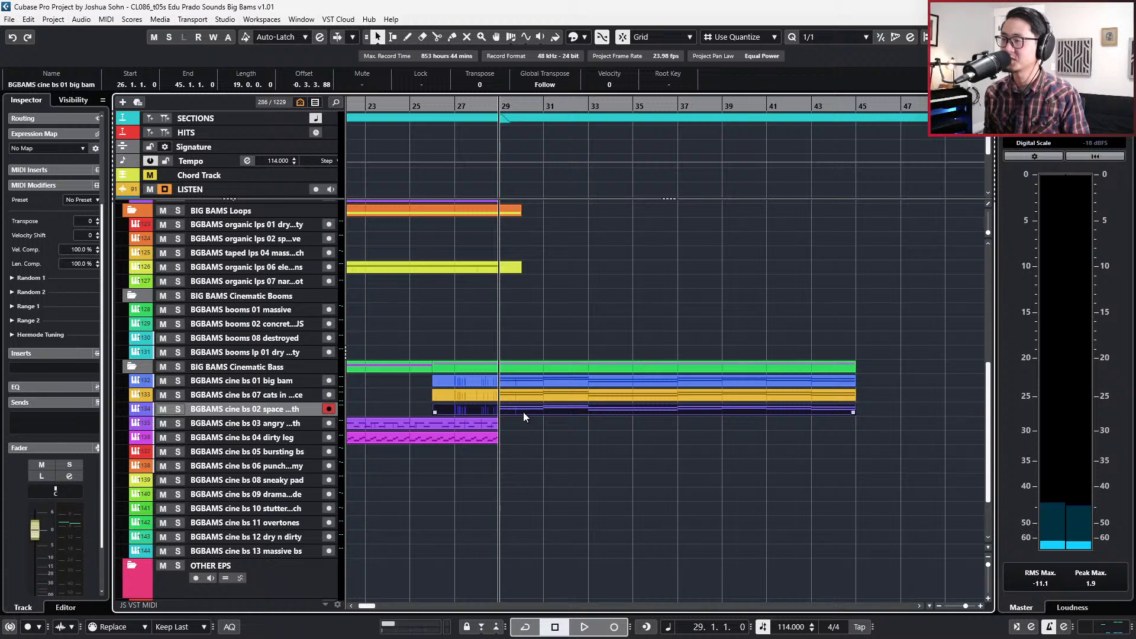
double_click(525, 410)
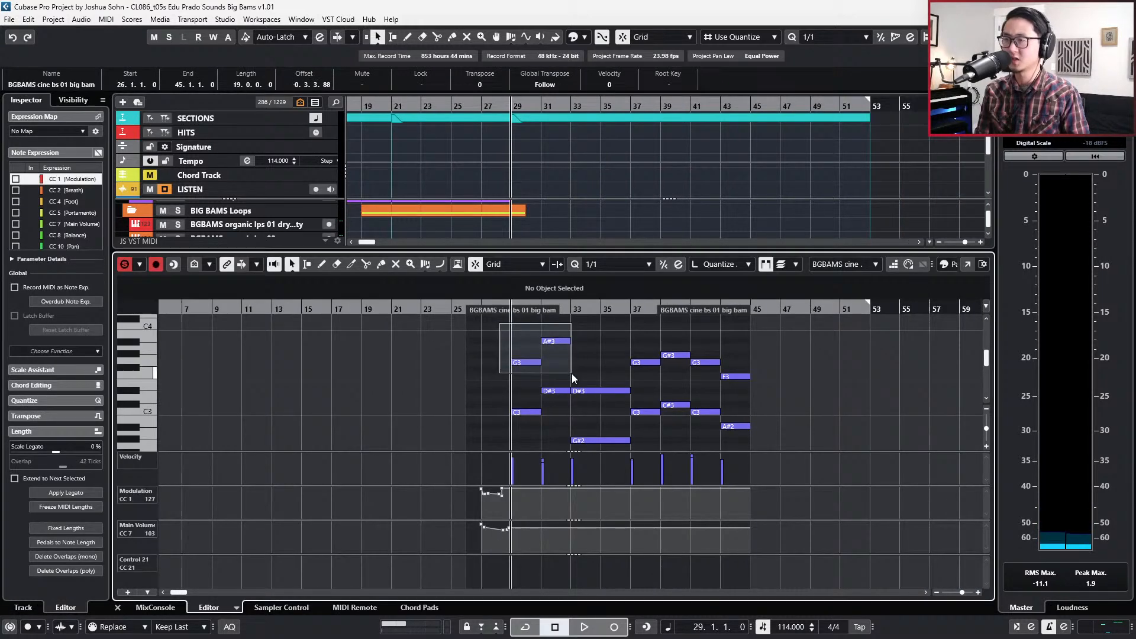
drag(571, 374, 570, 372)
key(Delete)
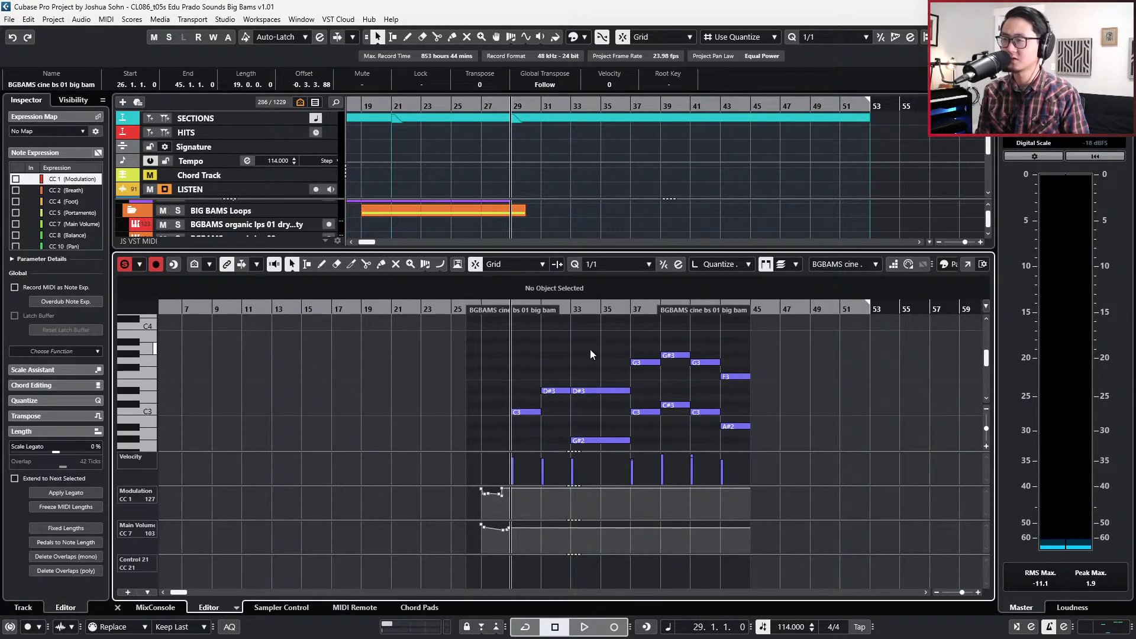
click(609, 391)
key(Delete)
drag(631, 346, 736, 381)
key(Delete)
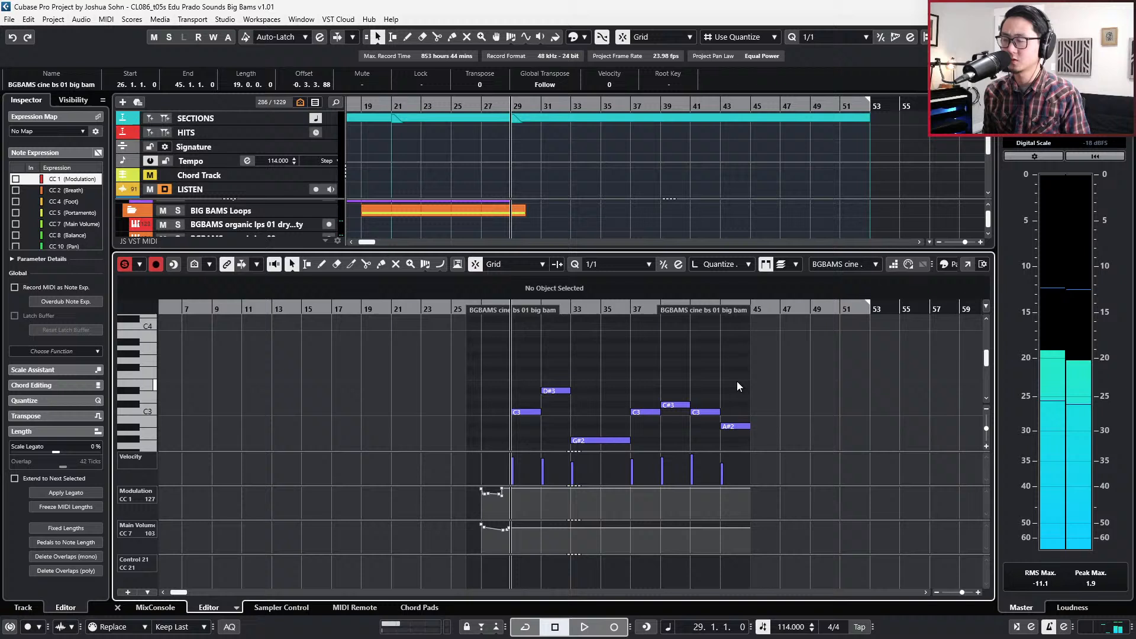
Delete the last CC 1 modulation point before bar 29 and lower the modulation level from there on to 56.
click(502, 492)
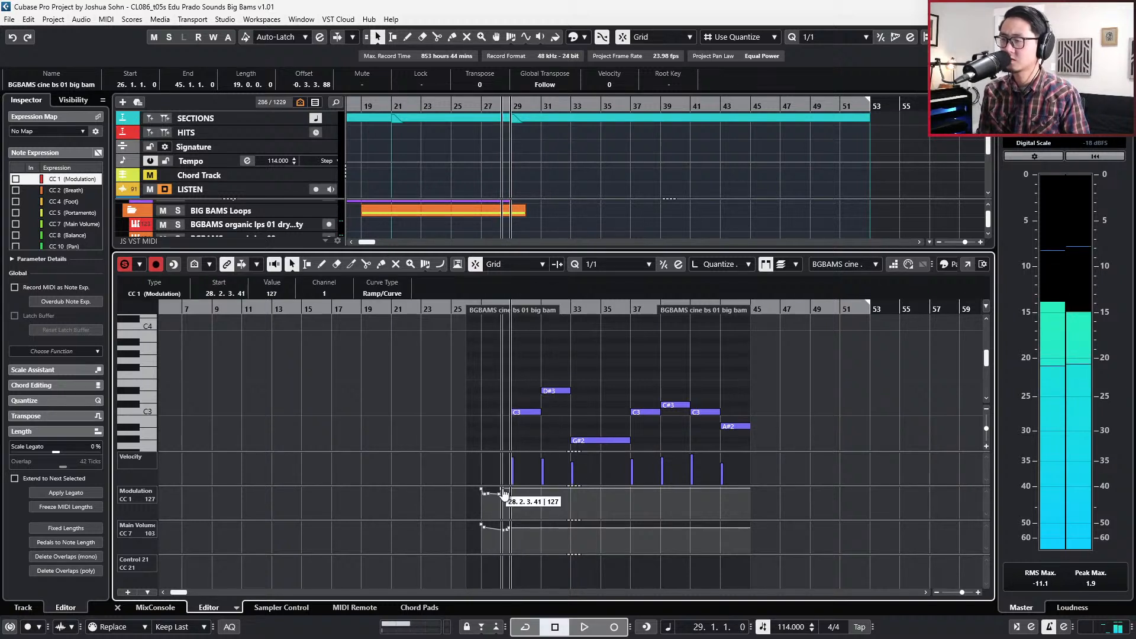
key(Delete)
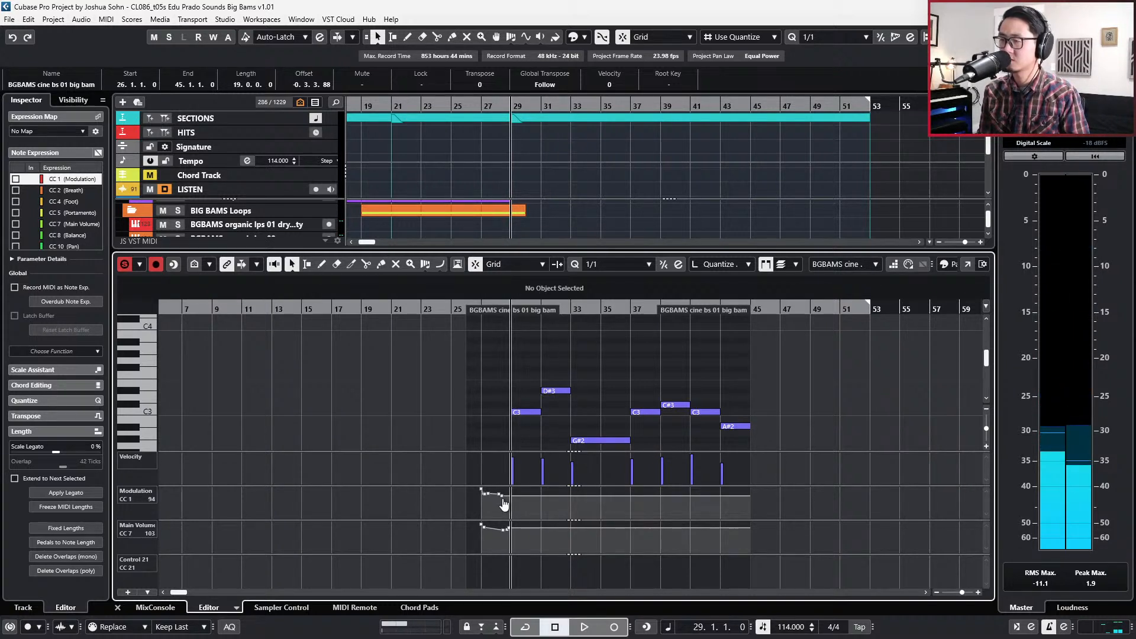
drag(502, 502, 502, 504)
Transpose all cine bs 02 notes from bar 29 down one octave, close the Key Editor and play from bar 29.
drag(522, 370, 733, 459)
key(Down)
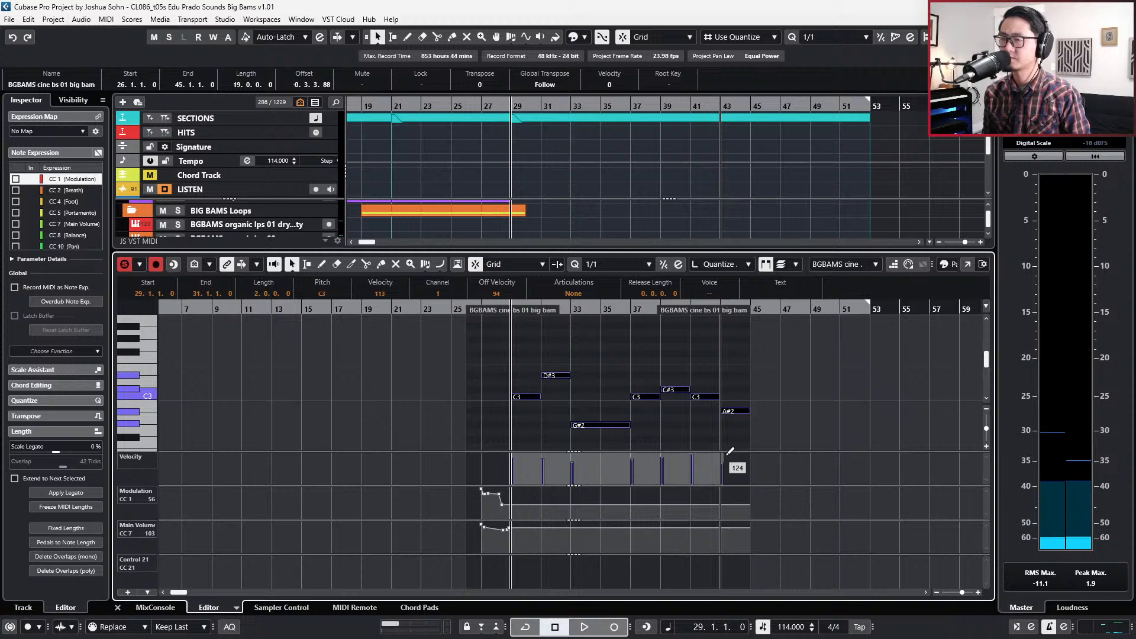
key(Up)
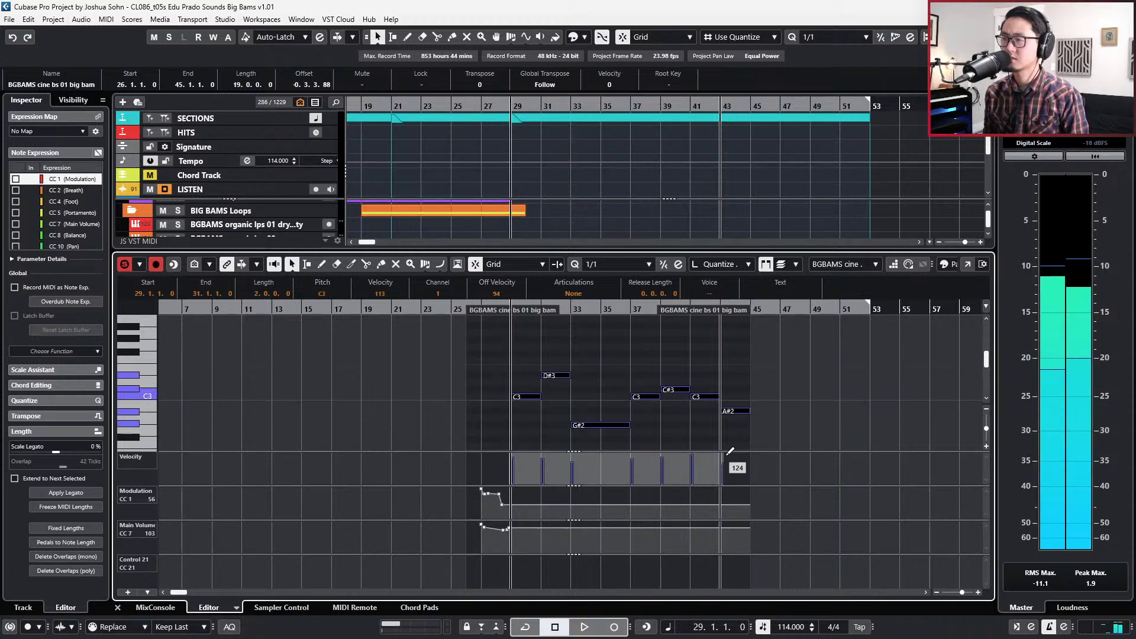
key(Down)
key(Up)
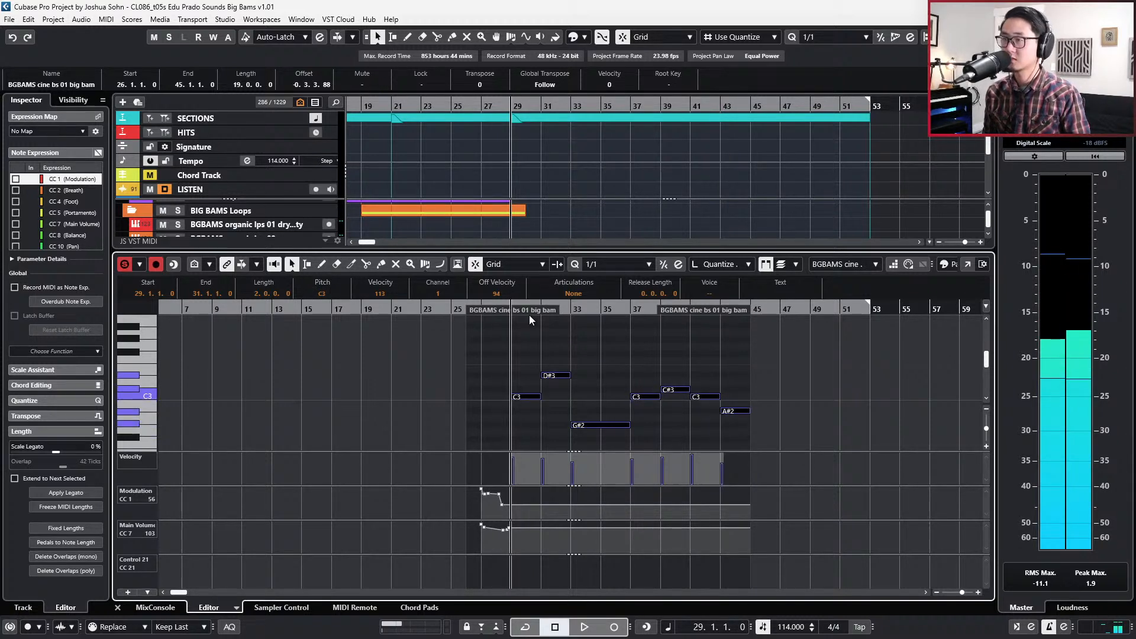
drag(525, 352, 847, 473)
key(Down)
scroll(798, 353, up, 3)
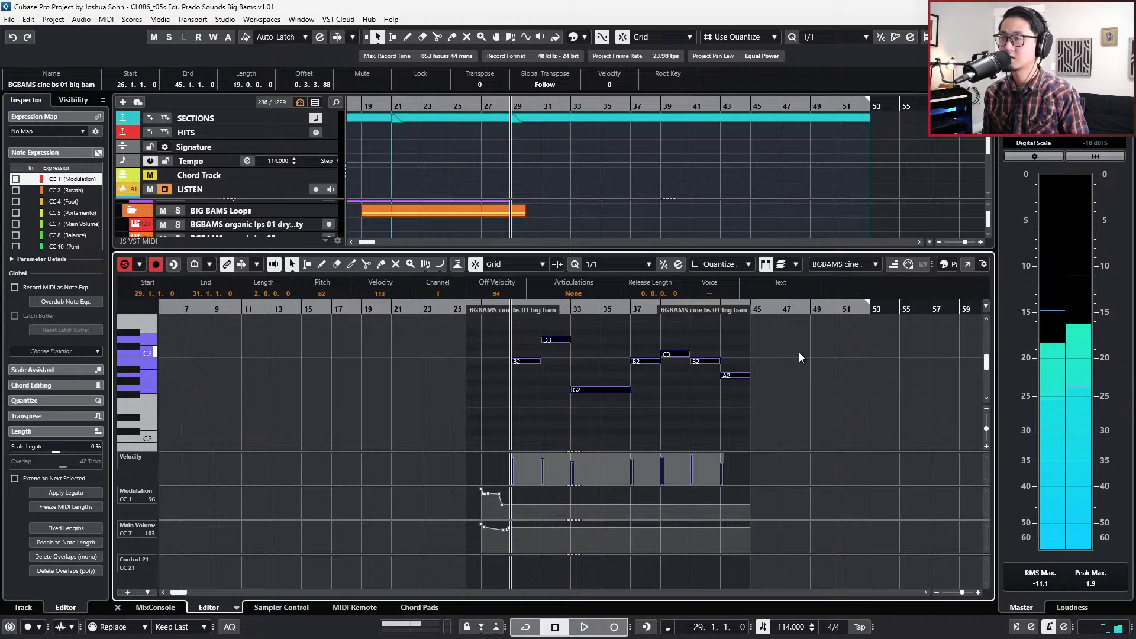
key(Up)
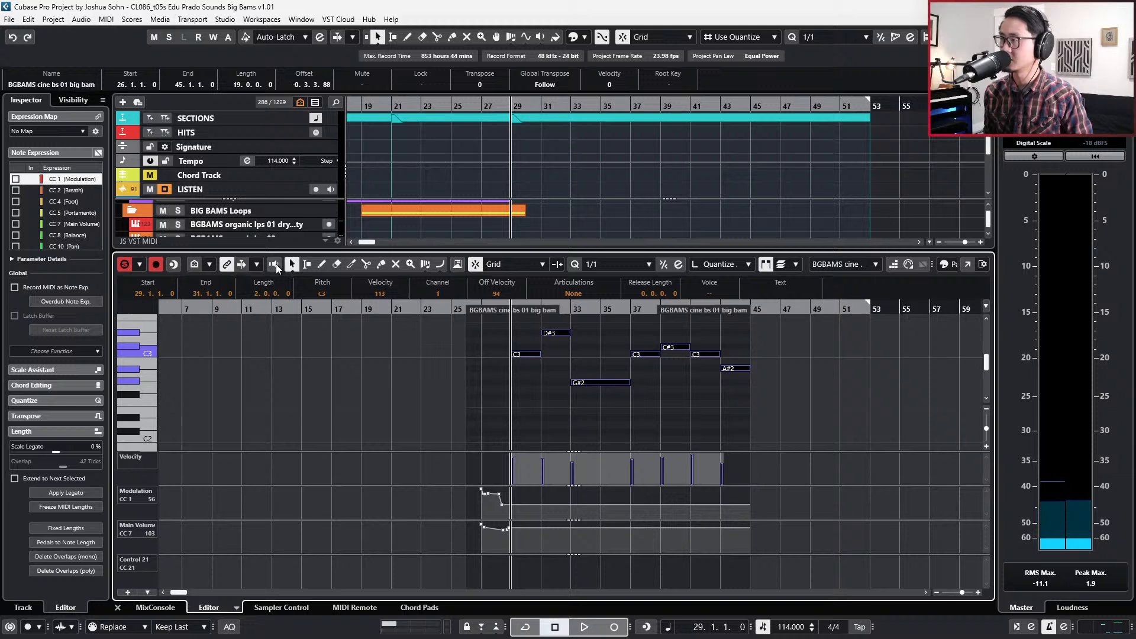
key(Down)
key(Down)
key(Down)
key(Down)
key(Down)
key(Down)
key(Down)
key(Down)
key(Down)
key(Down)
key(Down)
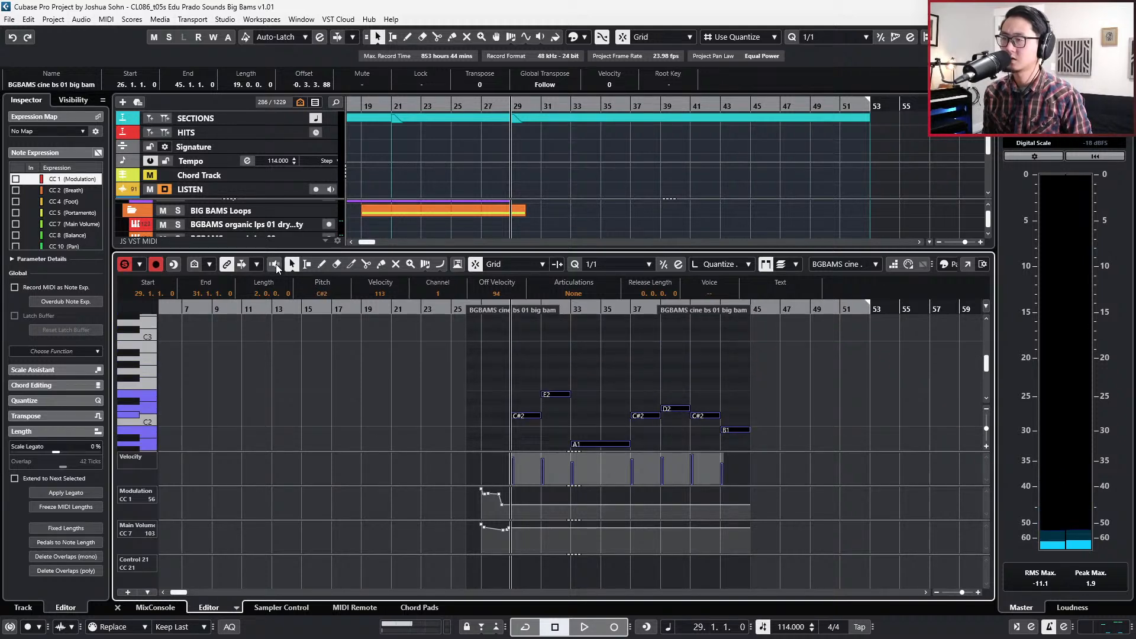
key(ctrl+e)
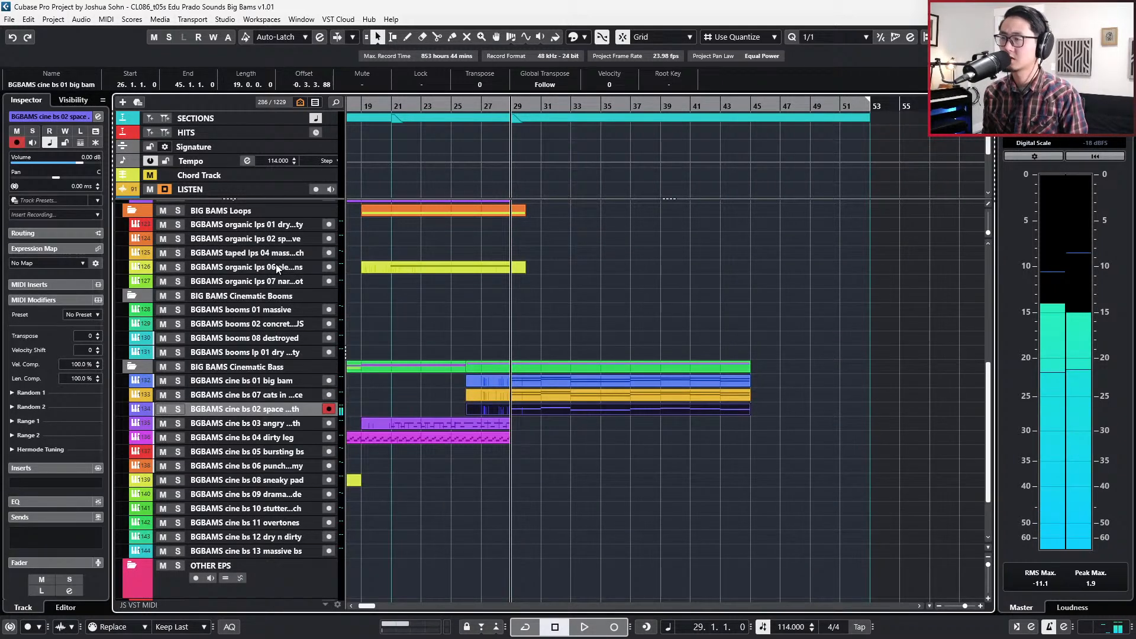
key(space)
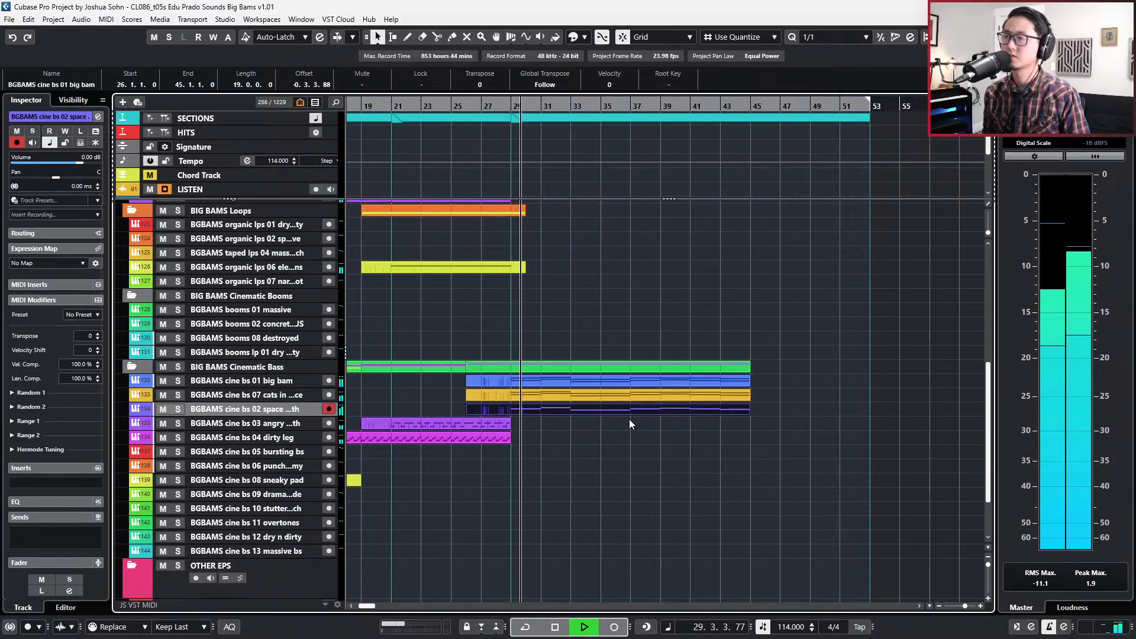
key(space)
Transpose all cine bs 07 notes up one octave, starting on C4, play from bar 29 and close the Key Editor.
click(538, 389)
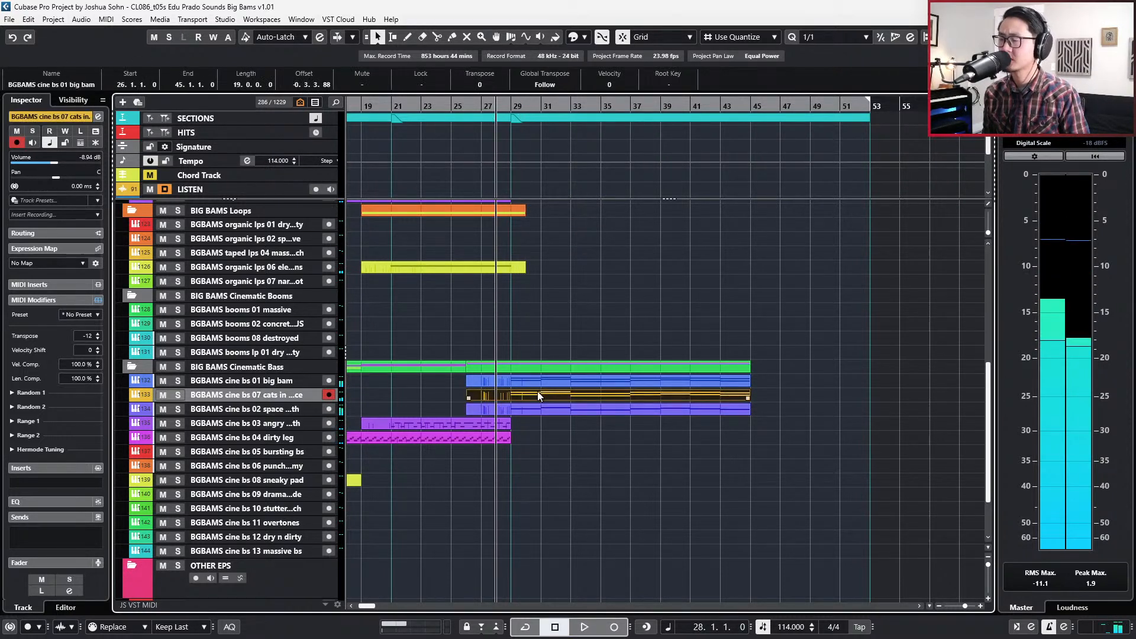
click(531, 410)
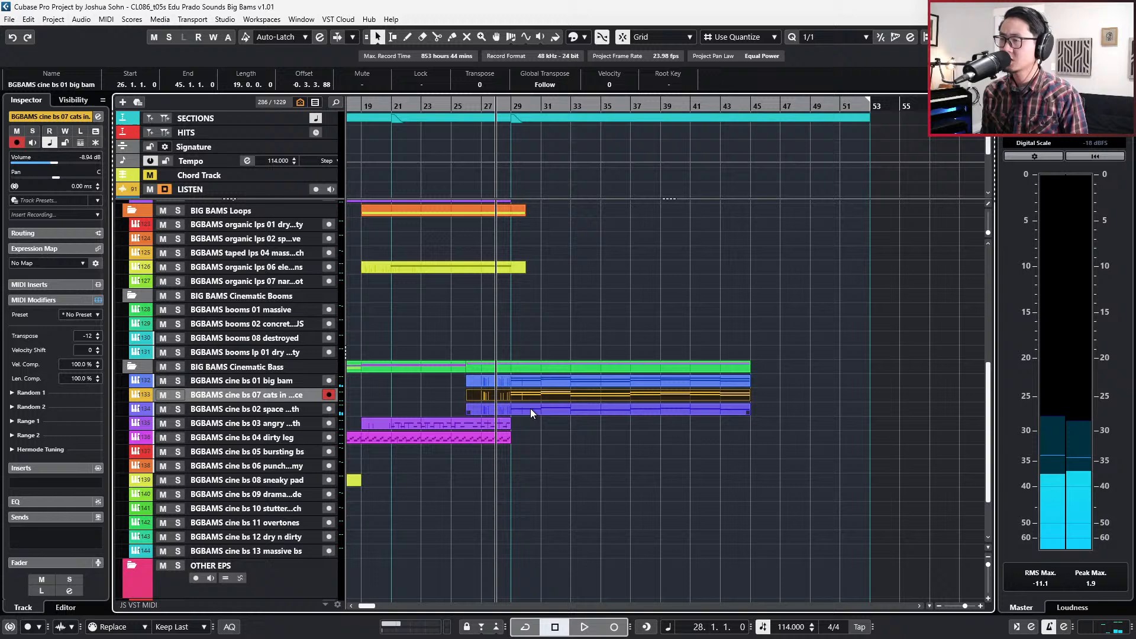
double_click(531, 412)
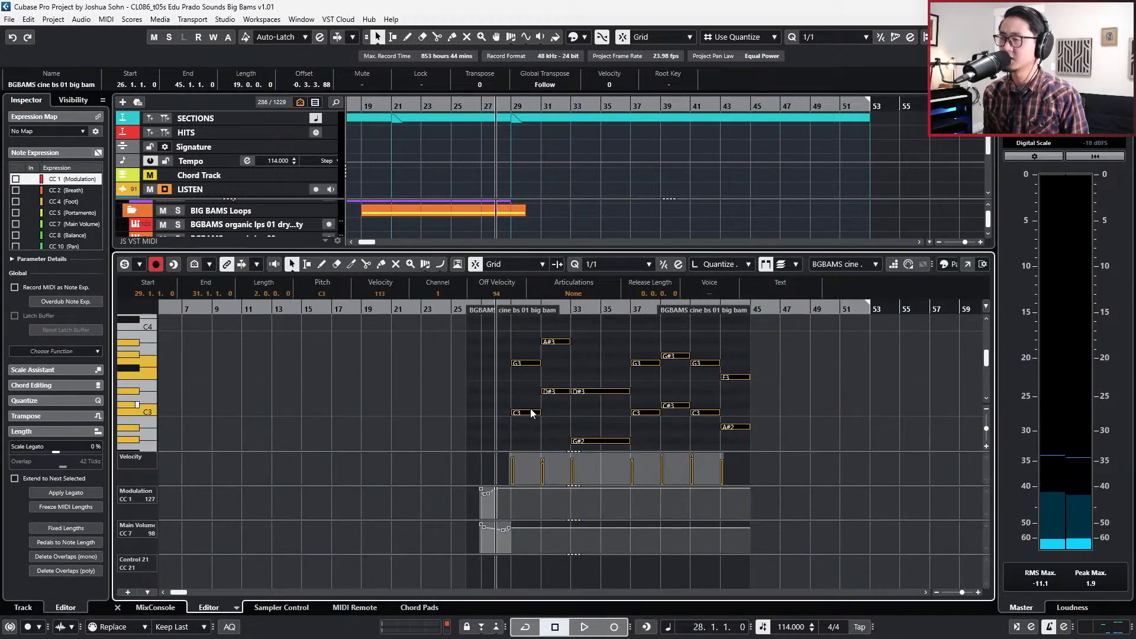
key(Up)
key(Up)
key(Up)
key(Up)
key(Up)
key(Up)
key(Up)
key(Up)
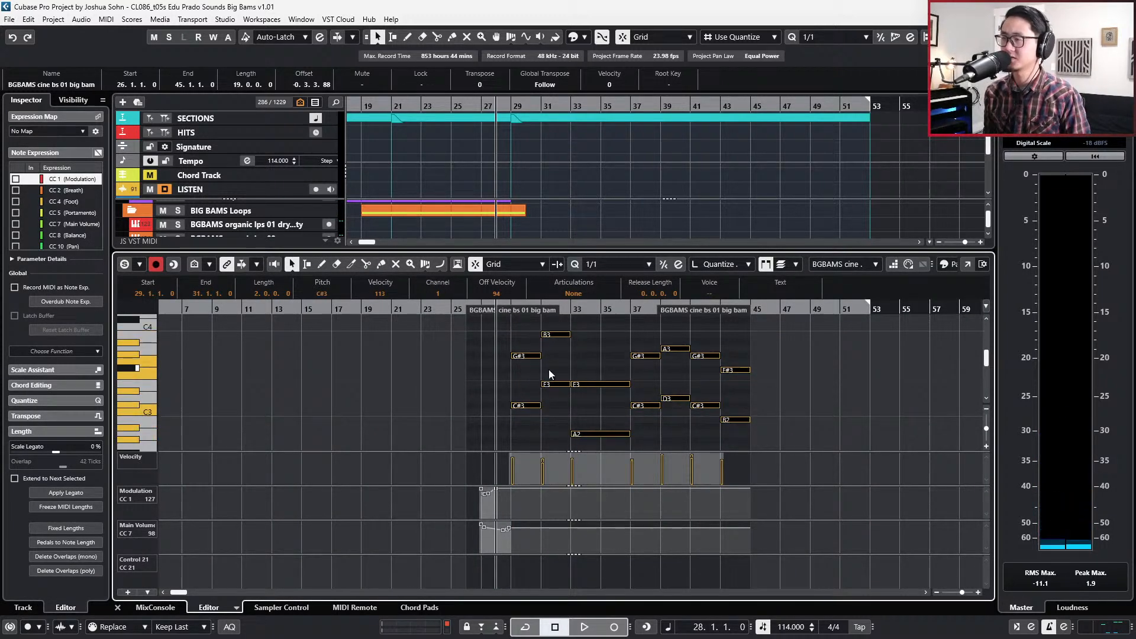
key(Up)
key(Up)
key(Up)
key(Up)
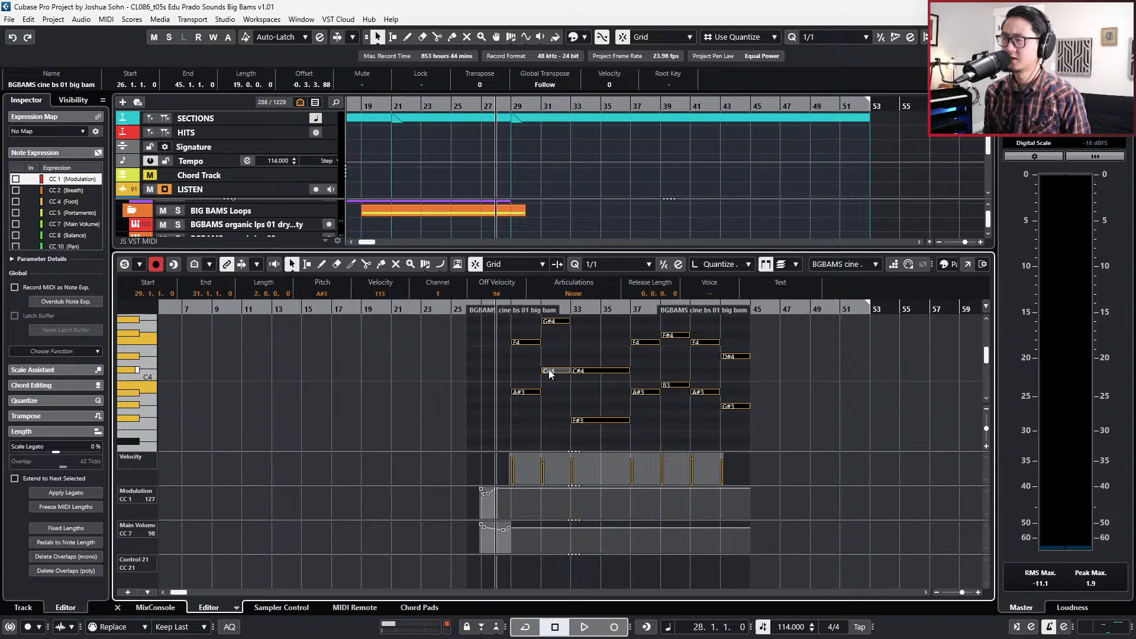
key(l)
key(space)
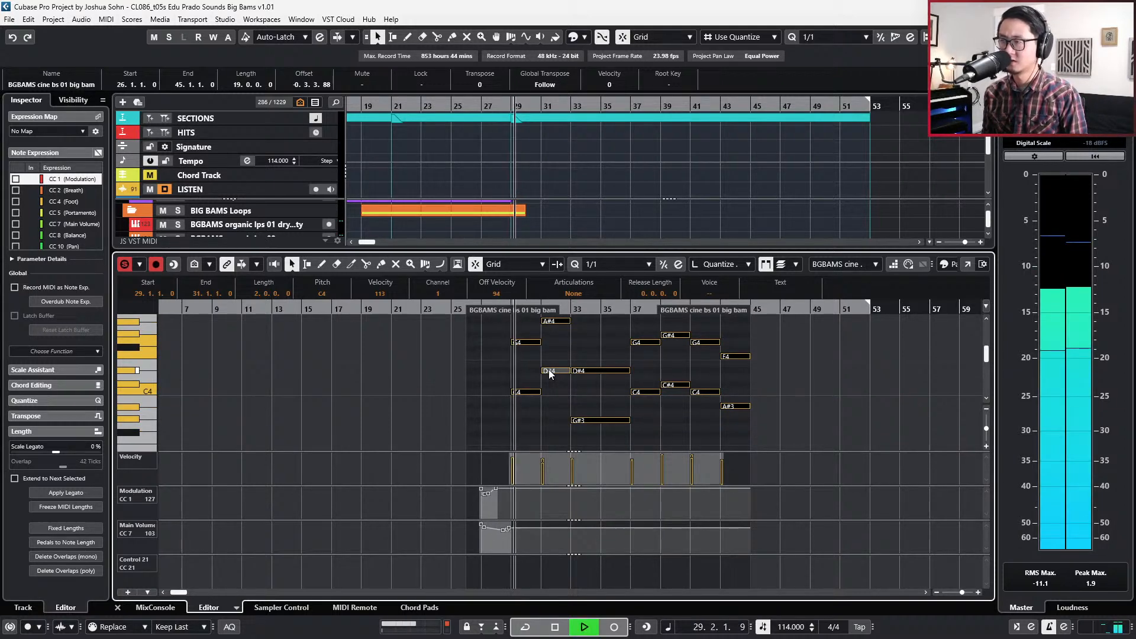
key(space)
key(Return)
Select the cine bs 01, 07 and 02 parts, audition them soloed together from bar 29 and clear the solo.
drag(563, 441, 561, 373)
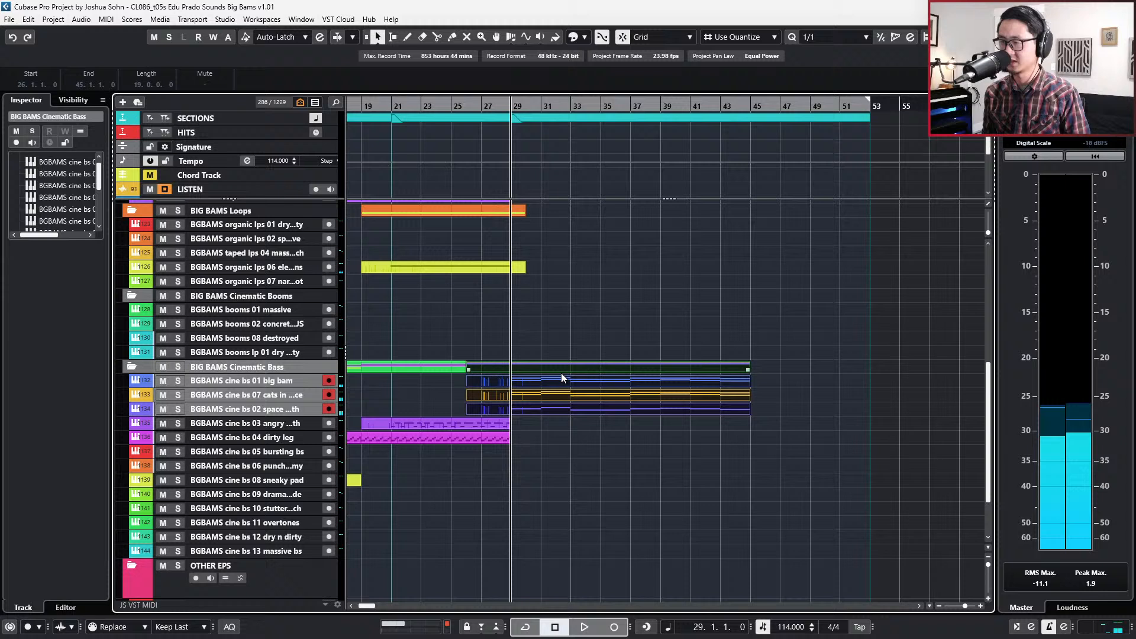
click(573, 372)
key(s)
key(space)
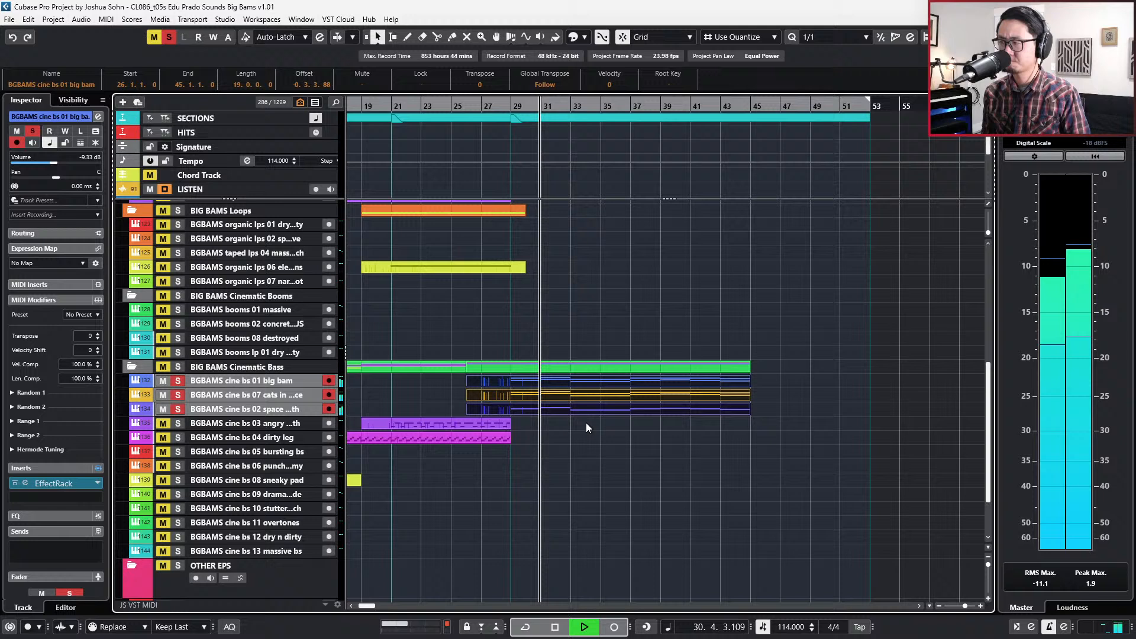
key(space)
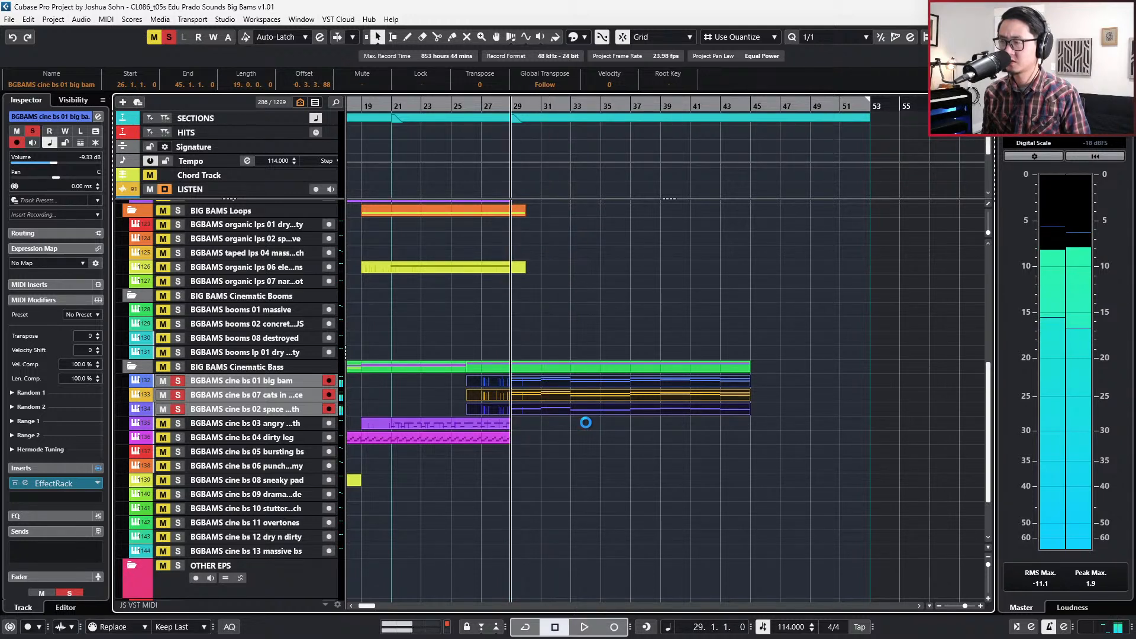
key(s)
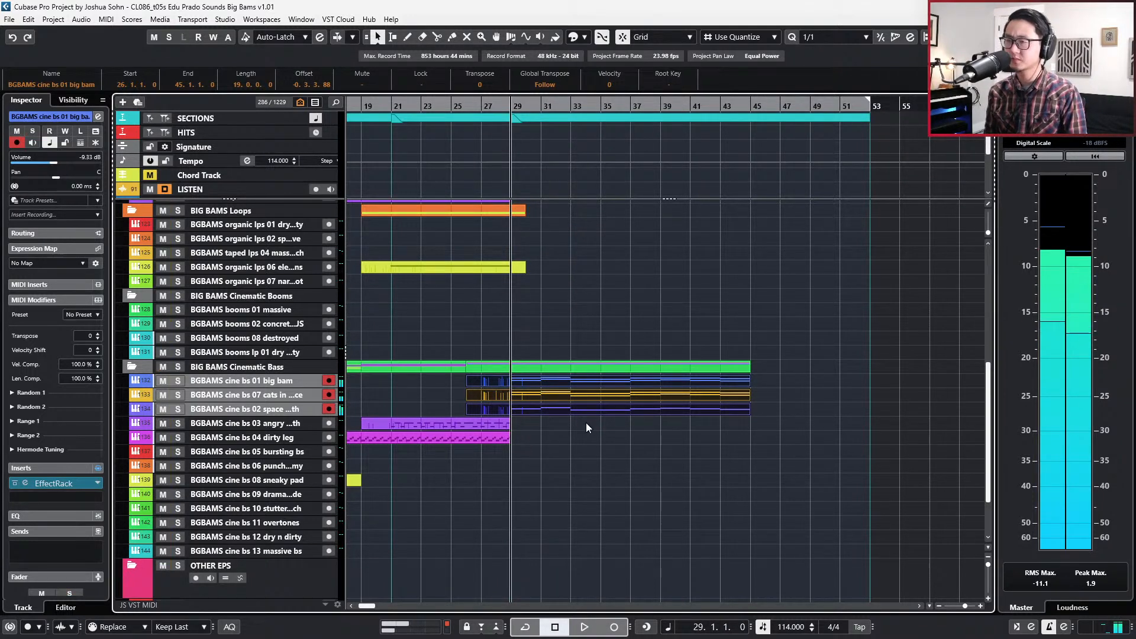
Move the playhead back to bar 21.
key(KP_Subtract)
key(KP_Subtract)
key(KP_Subtract)
key(KP_Subtract)
key(KP_Subtract)
key(KP_Subtract)
key(KP_Subtract)
key(KP_Subtract)
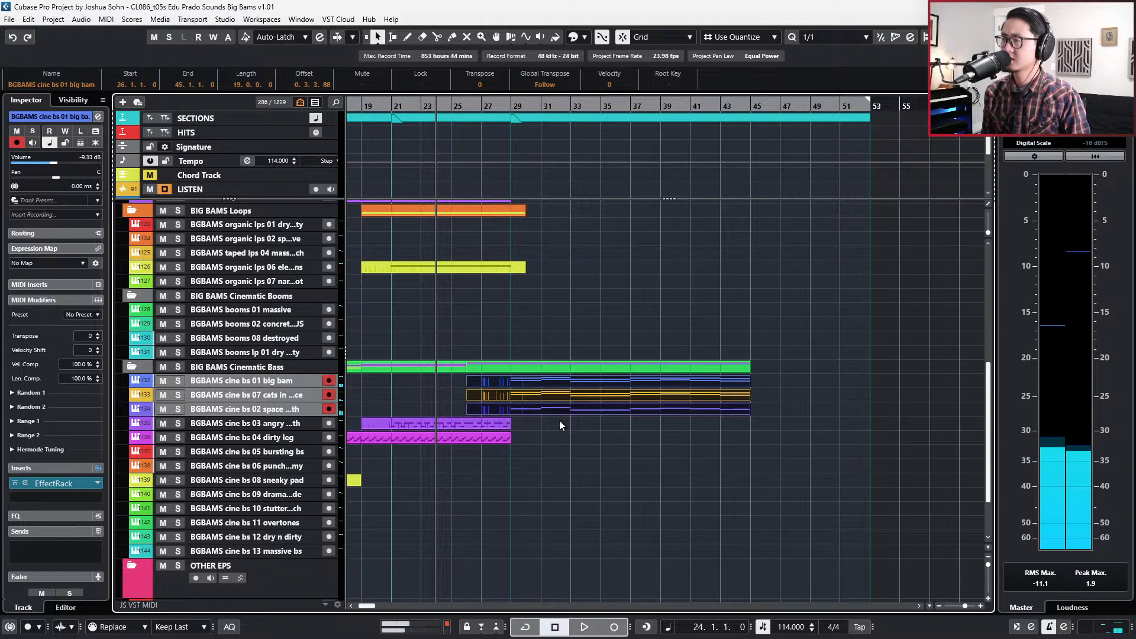
Duplicate the last taped 08 concrete part so the copy spans bars 29 to 33.
scroll(559, 424, up, 6)
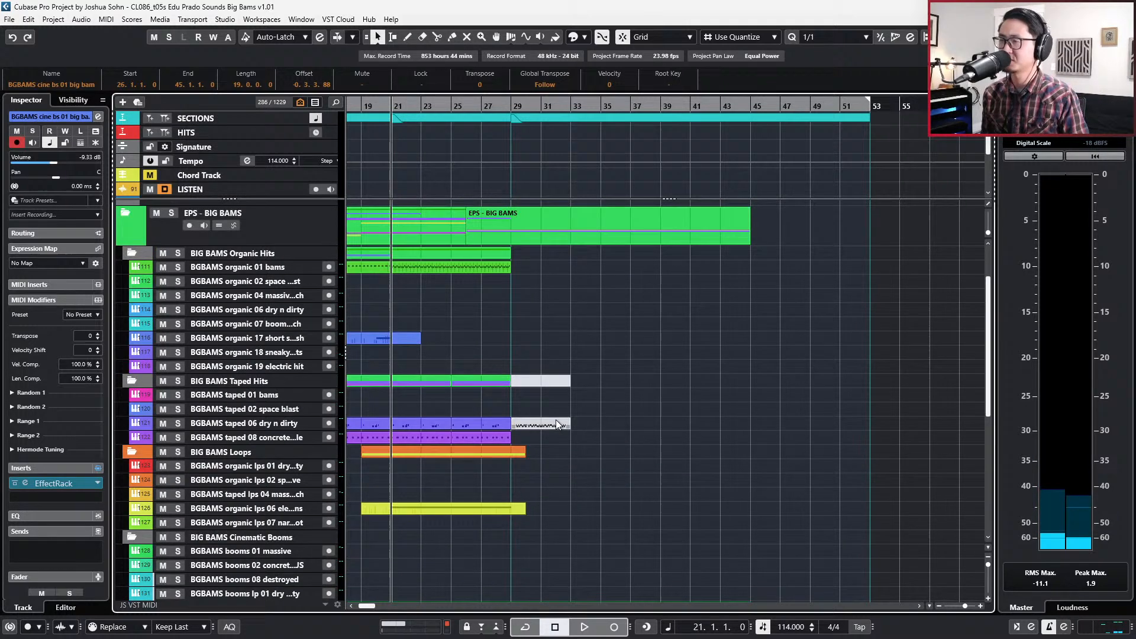
click(555, 423)
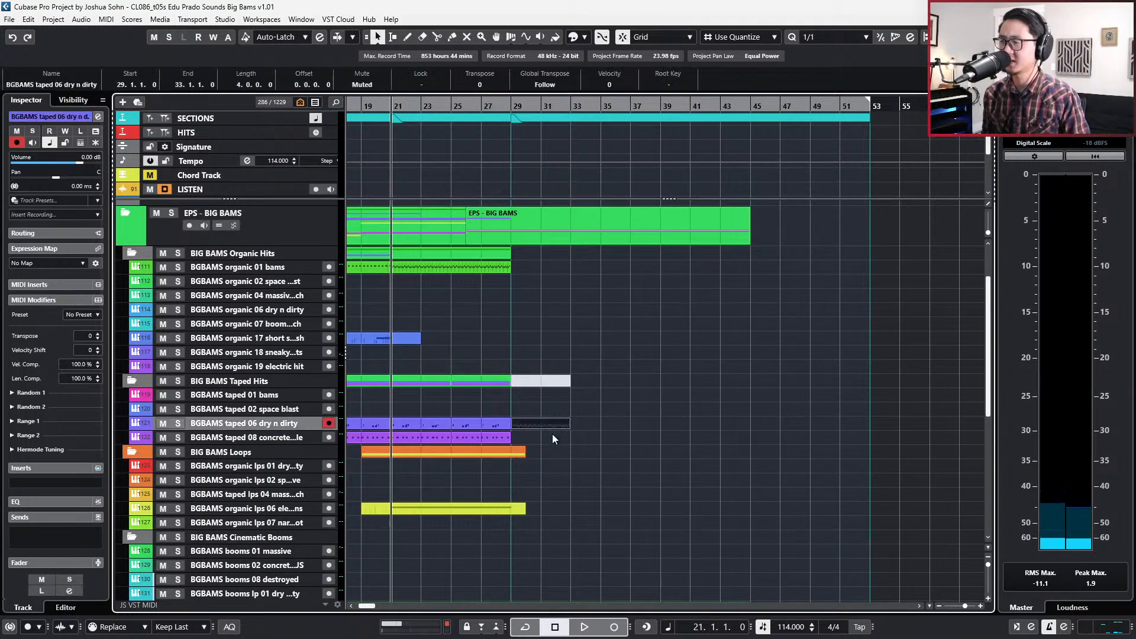
click(480, 441)
key(ctrl+d)
Audition the duplicated taped 08 part soloed from bar 29 and clear the solo.
key(s)
key(l)
key(space)
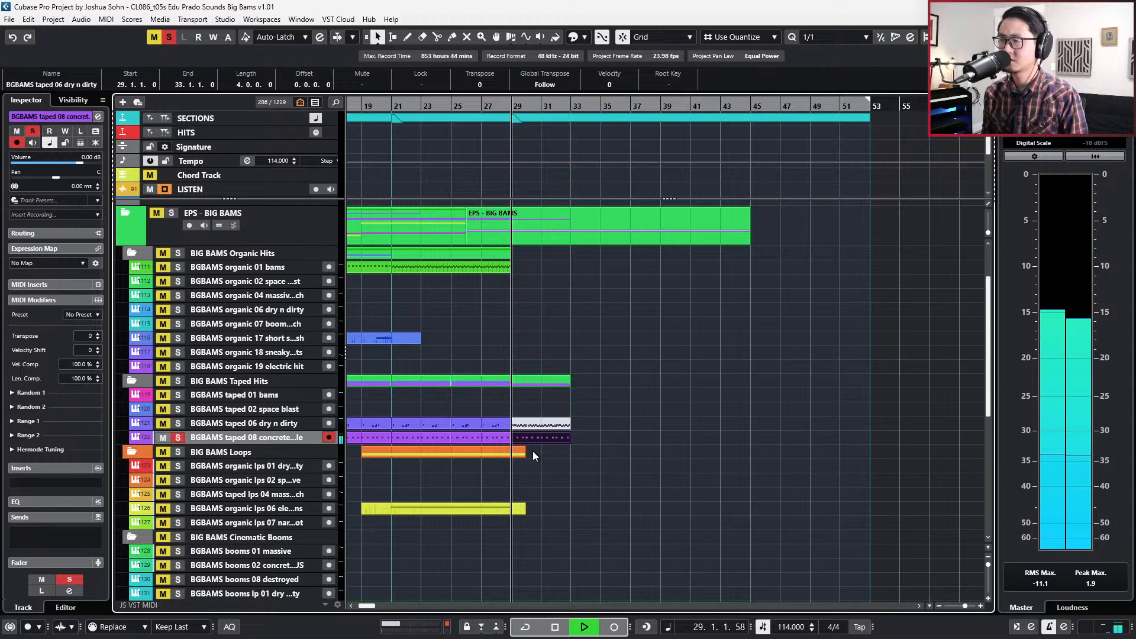
key(space)
key(s)
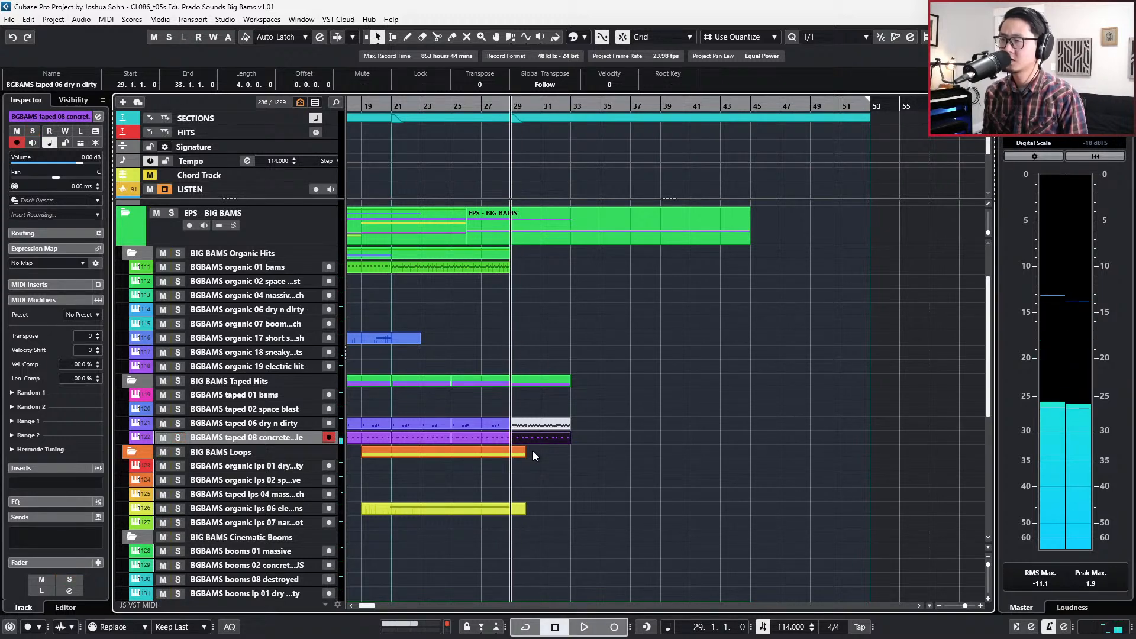
In the duplicated taped 08 part, delete all notes from bar 30 onward, keeping only the bar 29 hits.
key(Return)
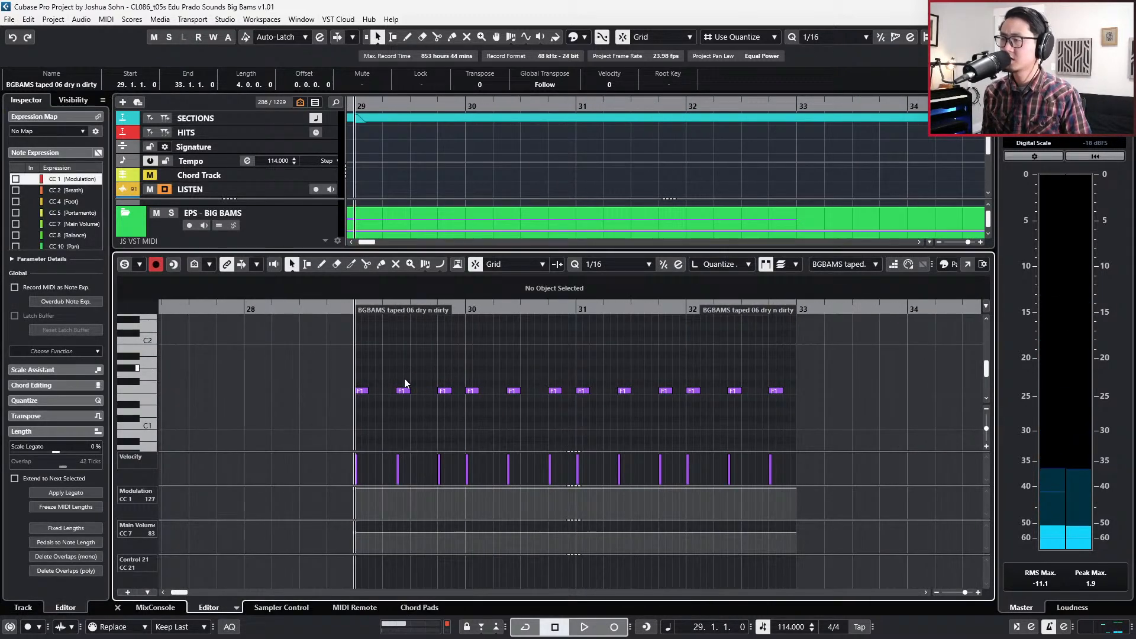
click(403, 391)
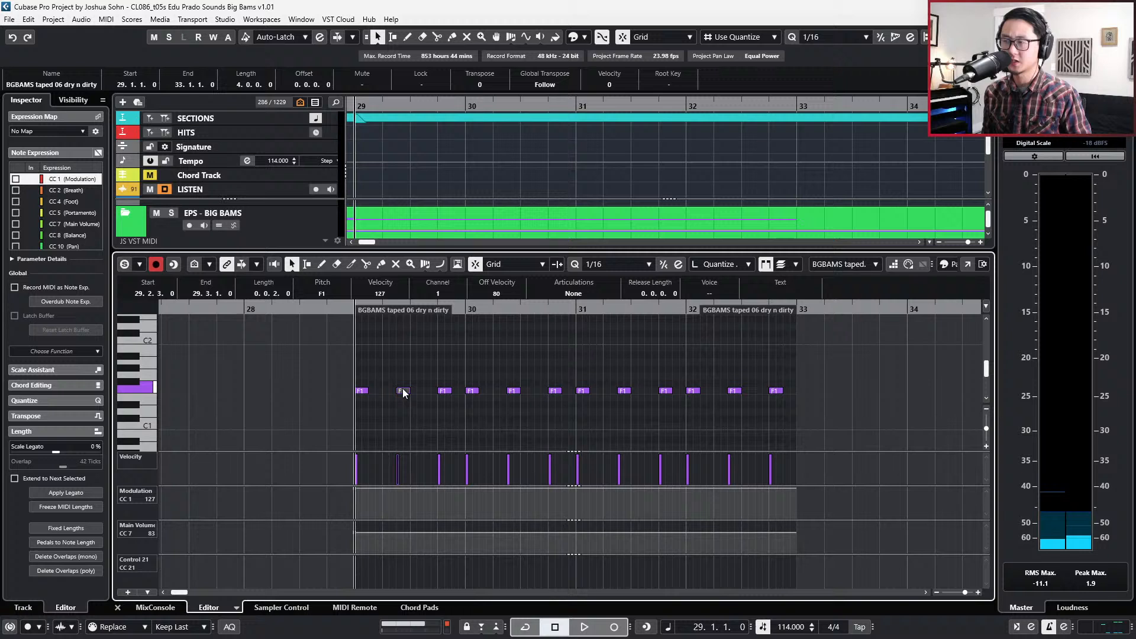
click(440, 365)
drag(474, 370, 868, 426)
key(Delete)
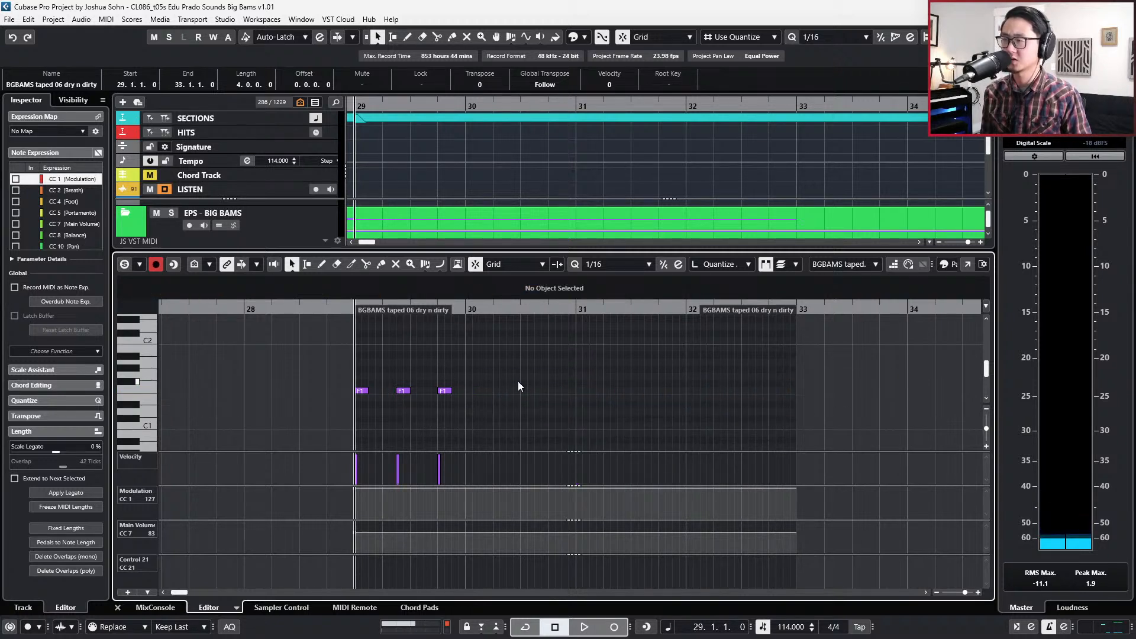
Set the quantize grid to 1/8 and move the second F1 hit of bar 29 to 29.2.1.
click(445, 390)
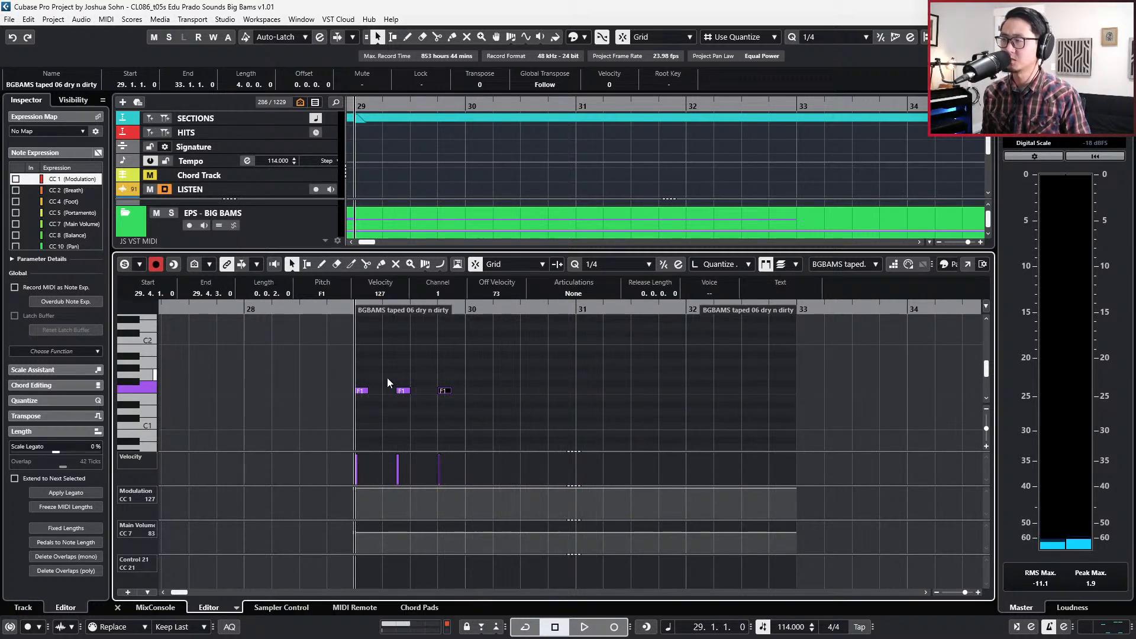
click(403, 390)
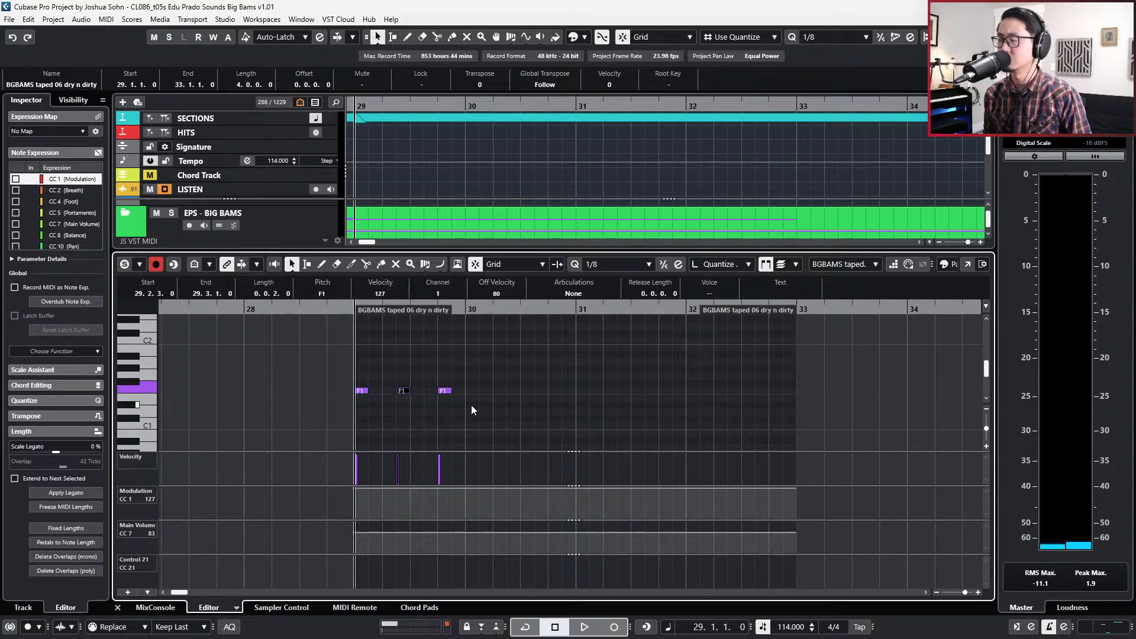
key(ctrl+Left)
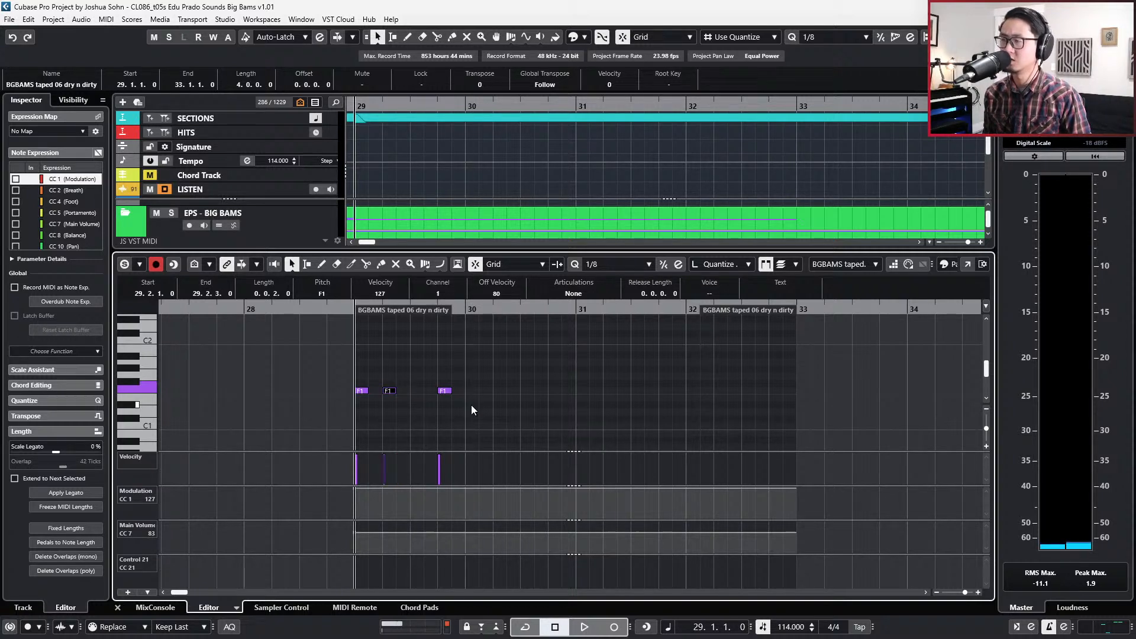
Duplicate the F1 hit at 29.2.1 to 29.2.3 and move the last hit of bar 29 to 29.3.1.
key(ctrl+d)
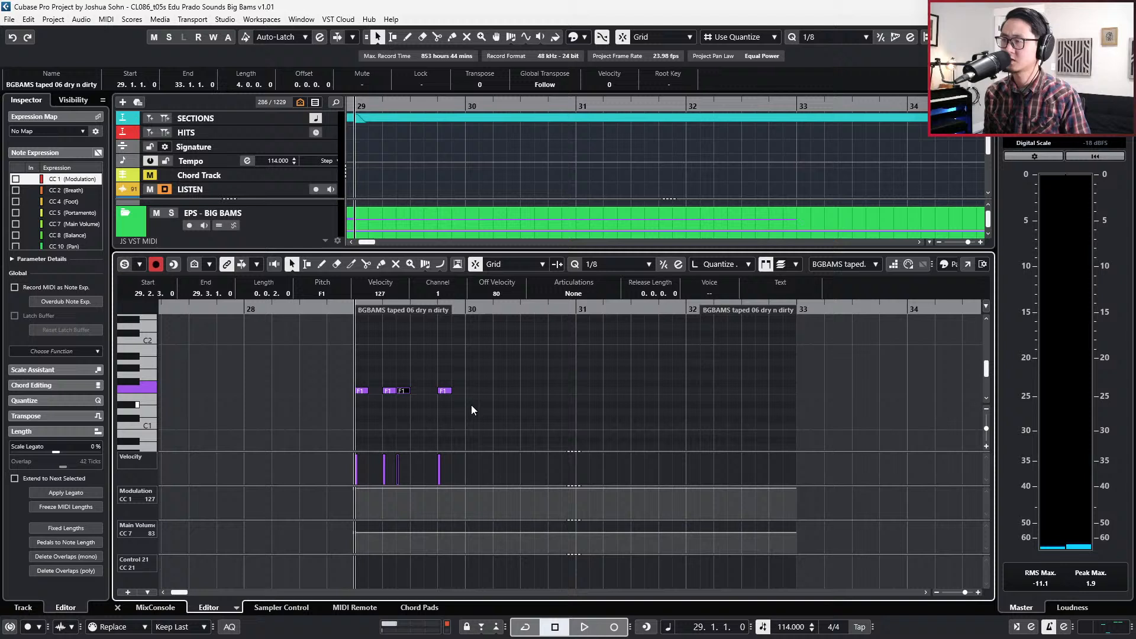
drag(471, 371, 436, 406)
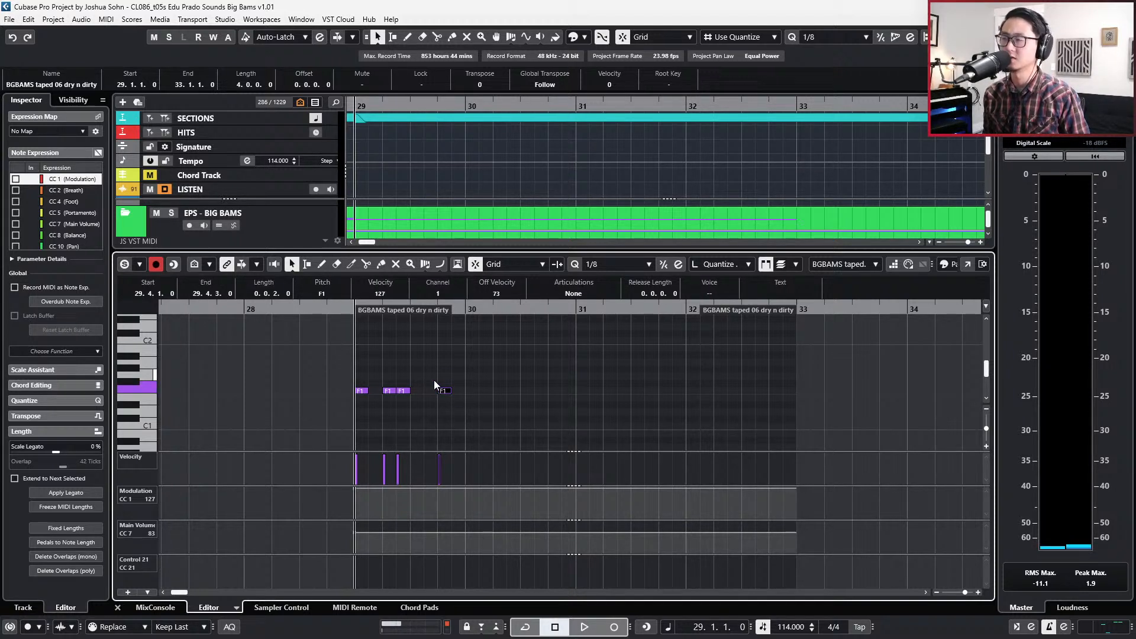
key(Delete)
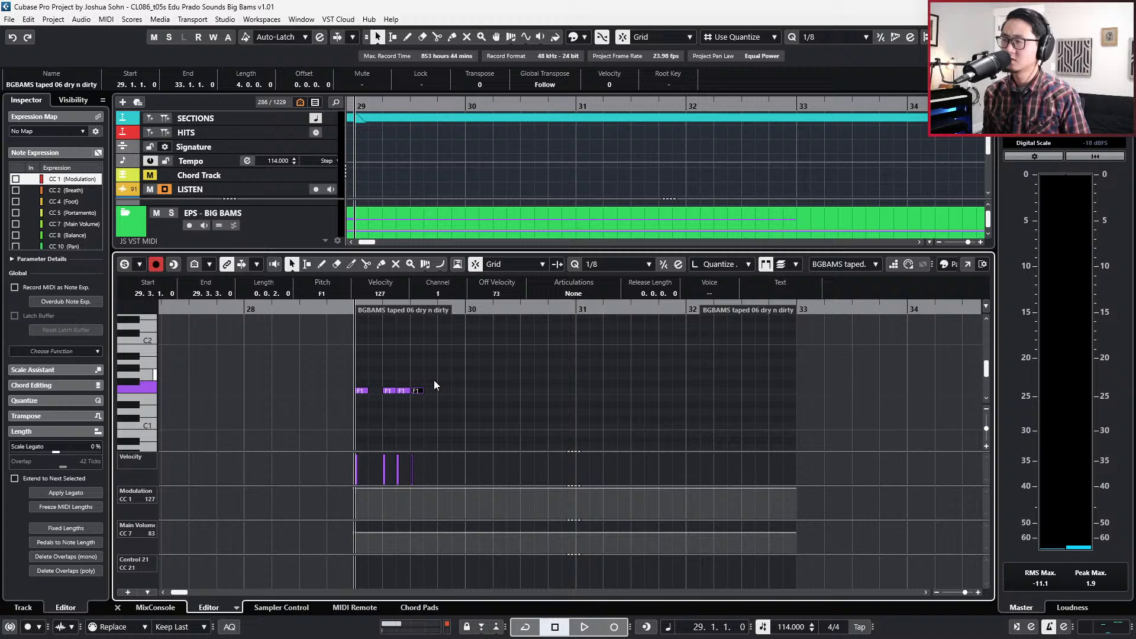
Duplicate all four F1 hits of bar 29 and move the copies so they start at 30.1.1.
drag(434, 380, 347, 407)
key(ctrl+d)
key(ctrl+Right)
key(ctrl+Right)
key(ctrl+Right)
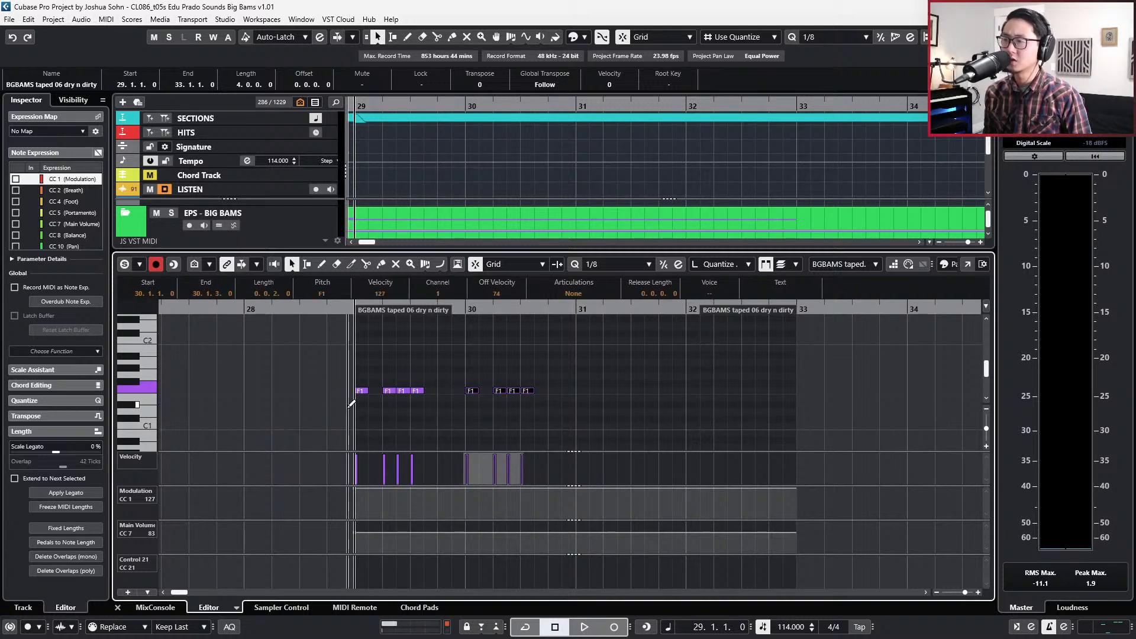
Copy the bar 30 hits once more, keeping only a single extra F1 hit at 30.4.1 and deleting the rest.
key(ctrl+d)
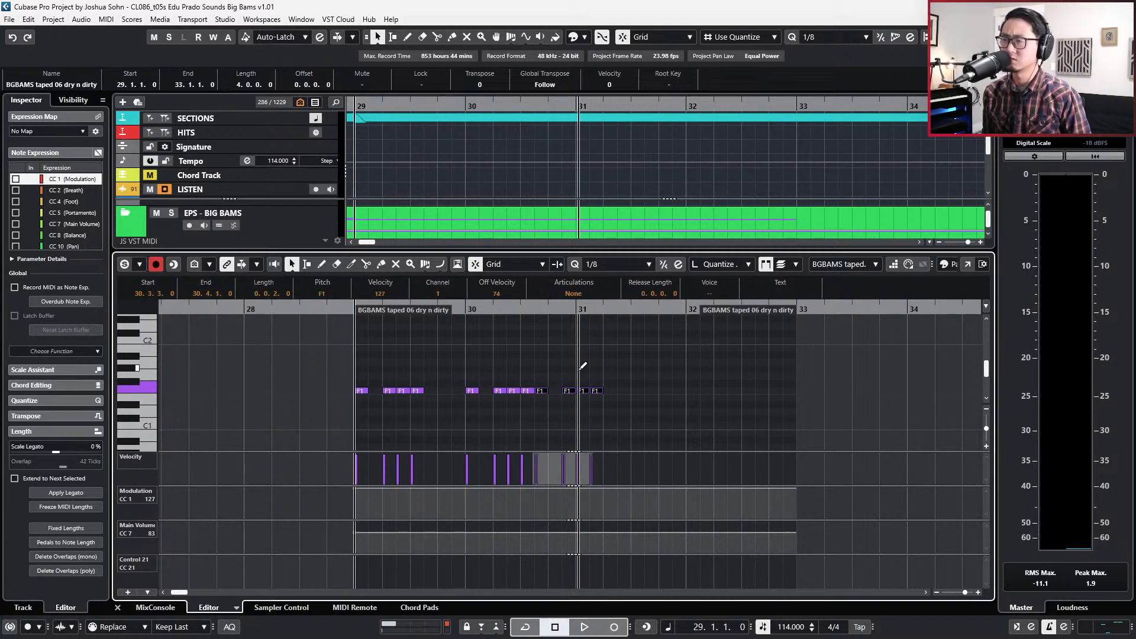
key(ctrl+Right)
drag(582, 369, 636, 402)
key(Delete)
Duplicate the complete two-bar F1 pattern of bars 29 and 30 into bars 31 and 32.
drag(668, 374, 385, 413)
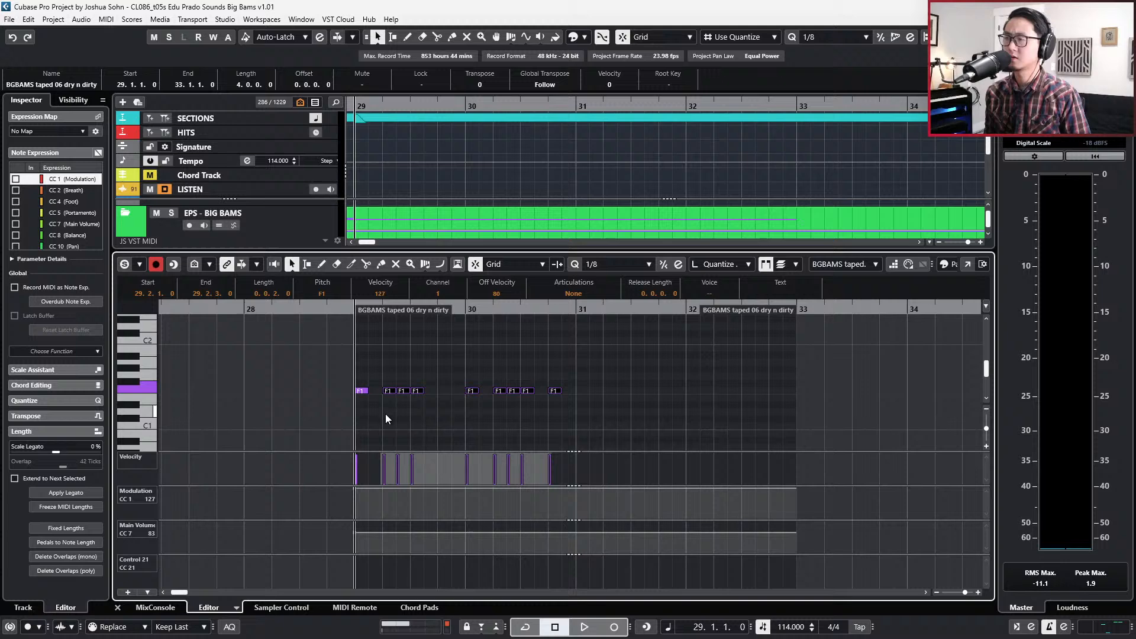
drag(324, 356, 389, 406)
key(ctrl+d)
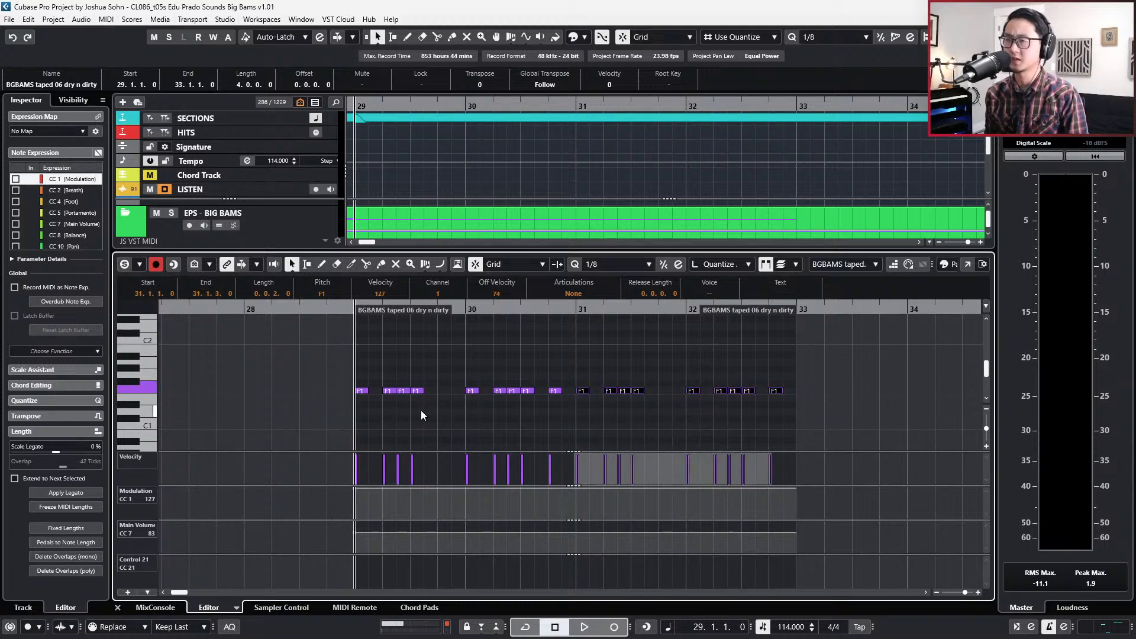
Close the note editor and audition the new taped 08 pattern in the full mix from bar 29.
key(ctrl+e)
key(space)
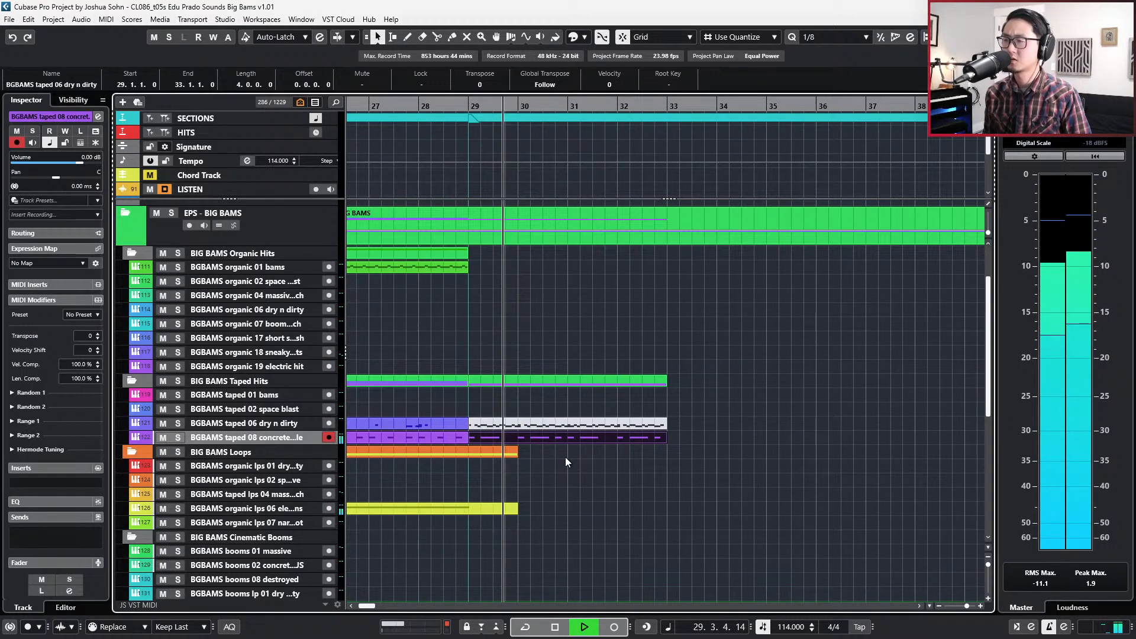
click(557, 441)
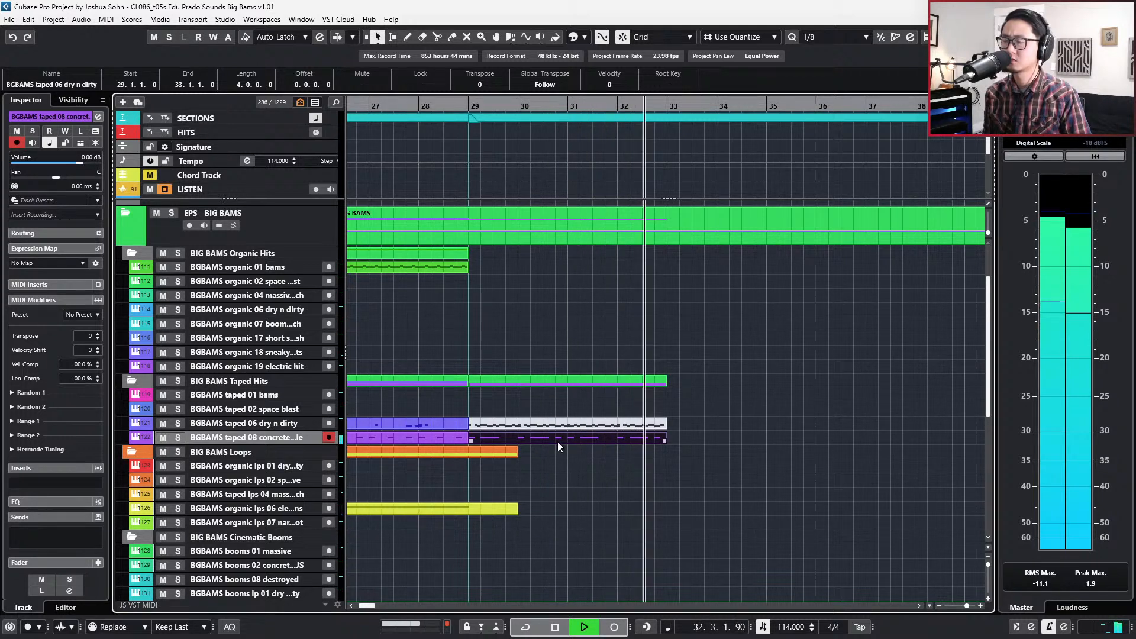
key(space)
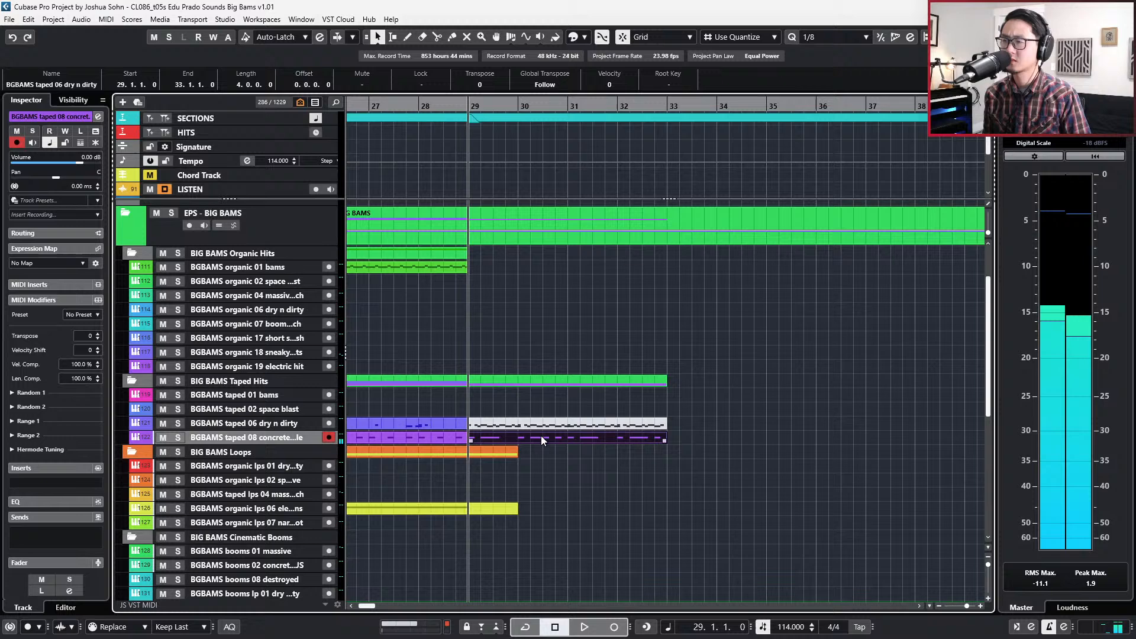
Select the taped 06 dry n dirty part at bar 29 and audition its track soloed.
click(537, 422)
key(shift+m)
key(shift+u)
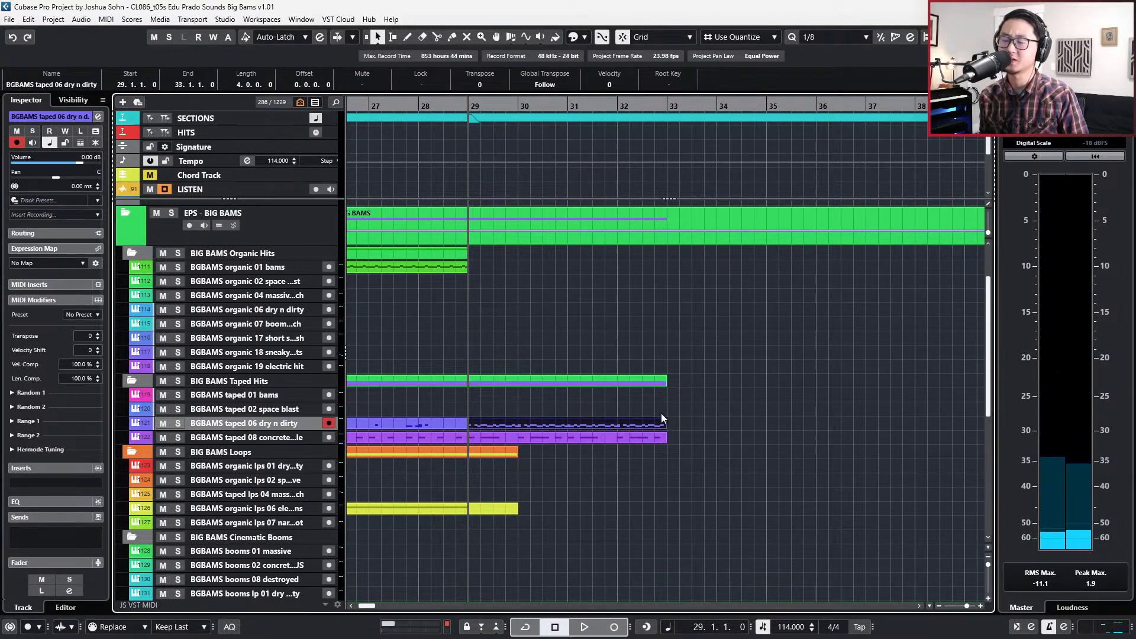
key(g)
scroll(662, 414, down, 3)
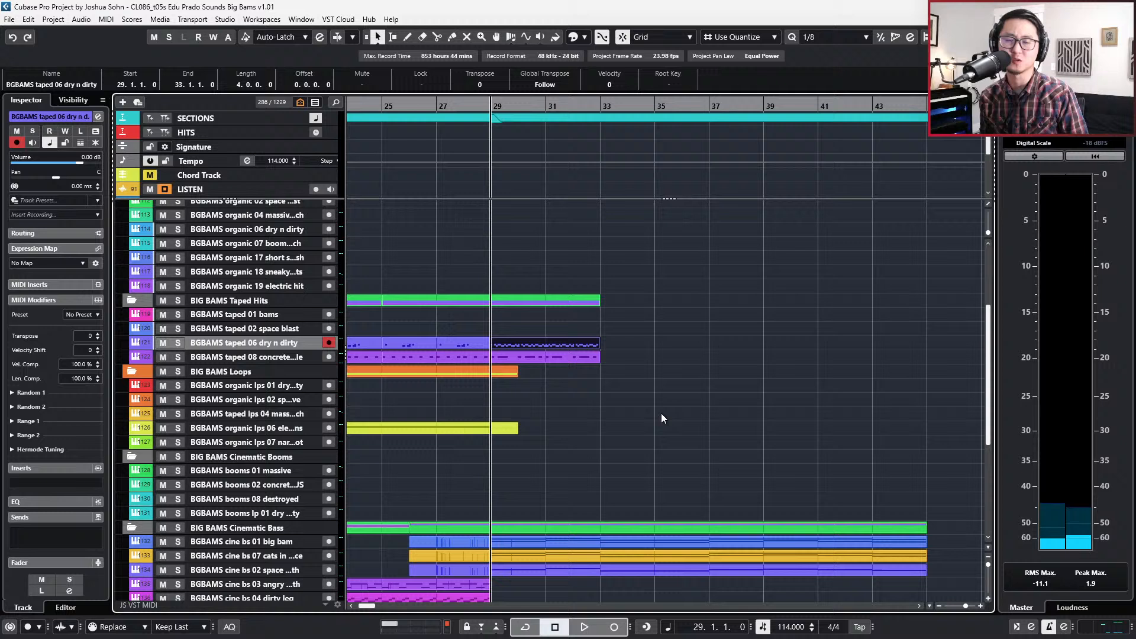
key(s)
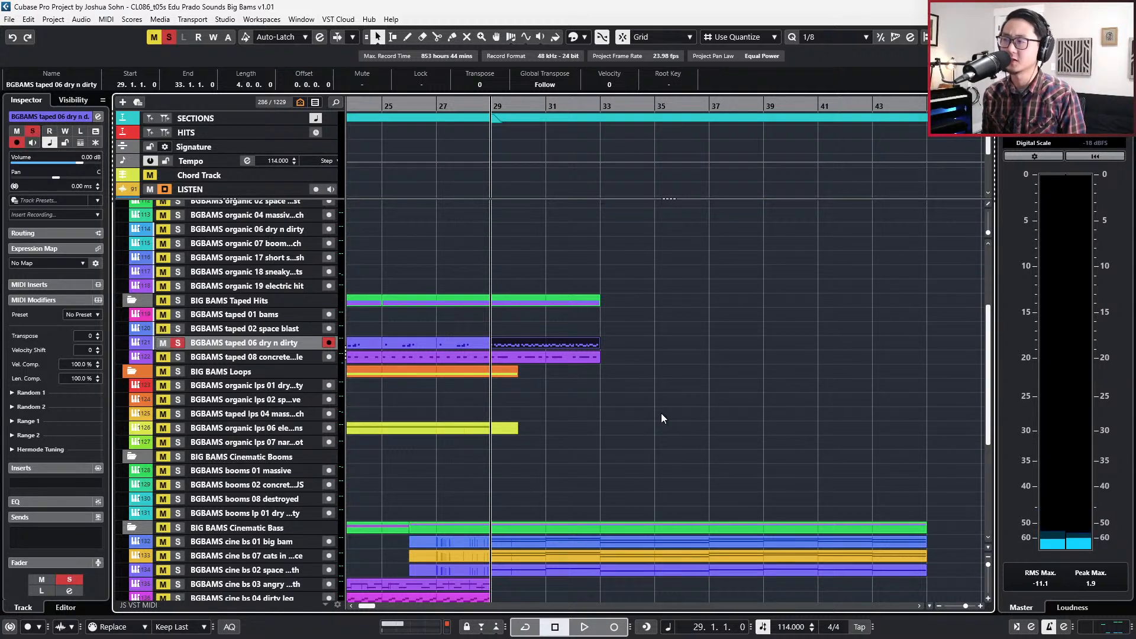
key(space)
Audition the taped 06 and taped 08 parts soloed together from bar 29, then clear the solo.
drag(616, 347, 578, 370)
key(space)
key(s)
key(space)
key(space)
key(s)
key(s)
key(space)
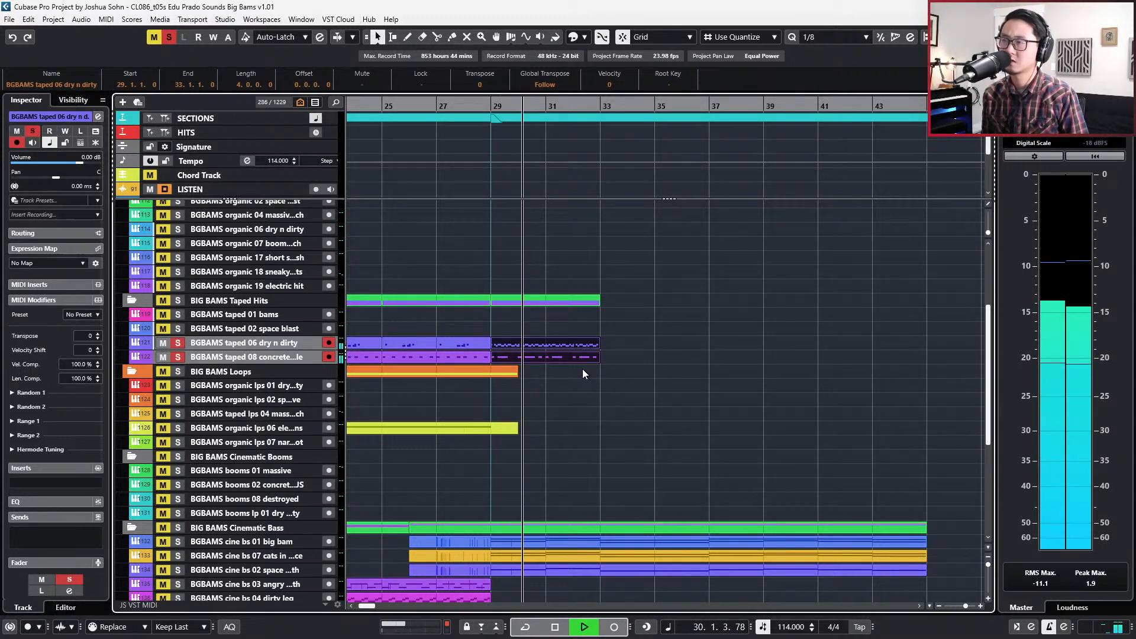
key(space)
key(s)
Duplicate the taped 06 and taped 08 parts of bars 29 to 33 so the copies span bars 33 to 37.
scroll(584, 368, up, 3)
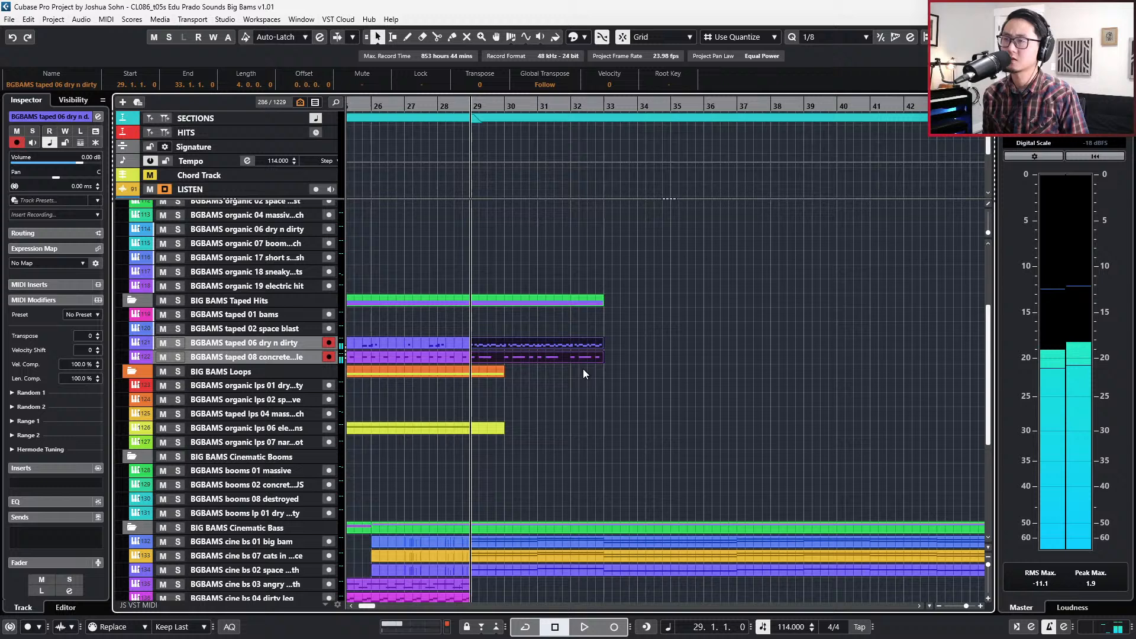
scroll(587, 364, down, 2)
key(ctrl+d)
scroll(587, 364, down, 2)
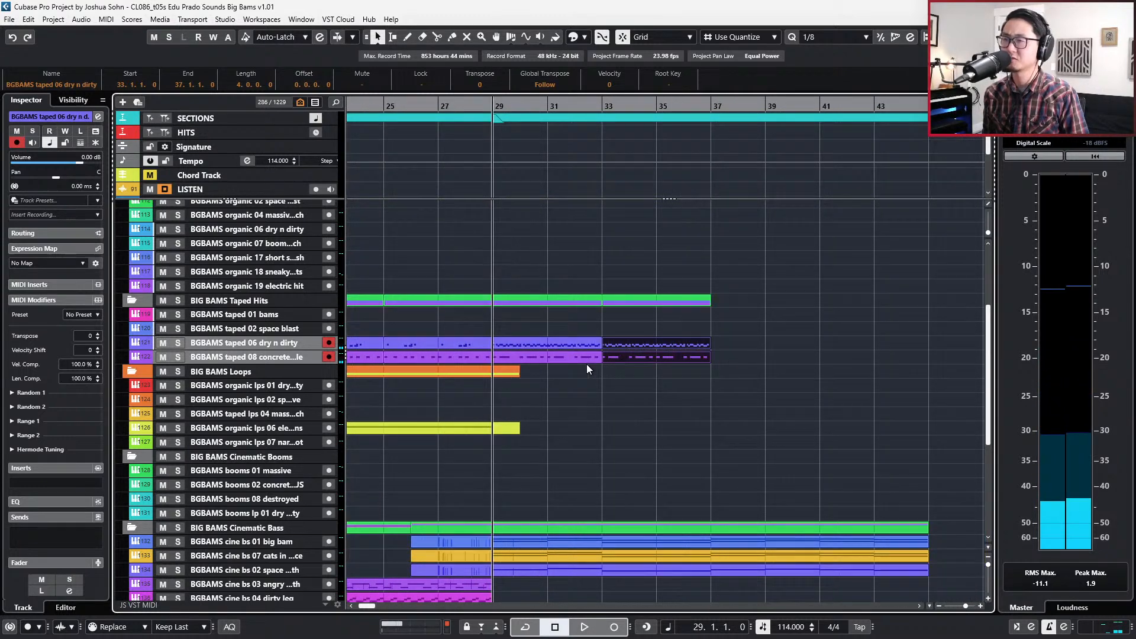
Duplicate the organic 01 bams part so the copy spans bars 29 to 37, and audition it from bar 29.
scroll(556, 341, up, 4)
click(519, 341)
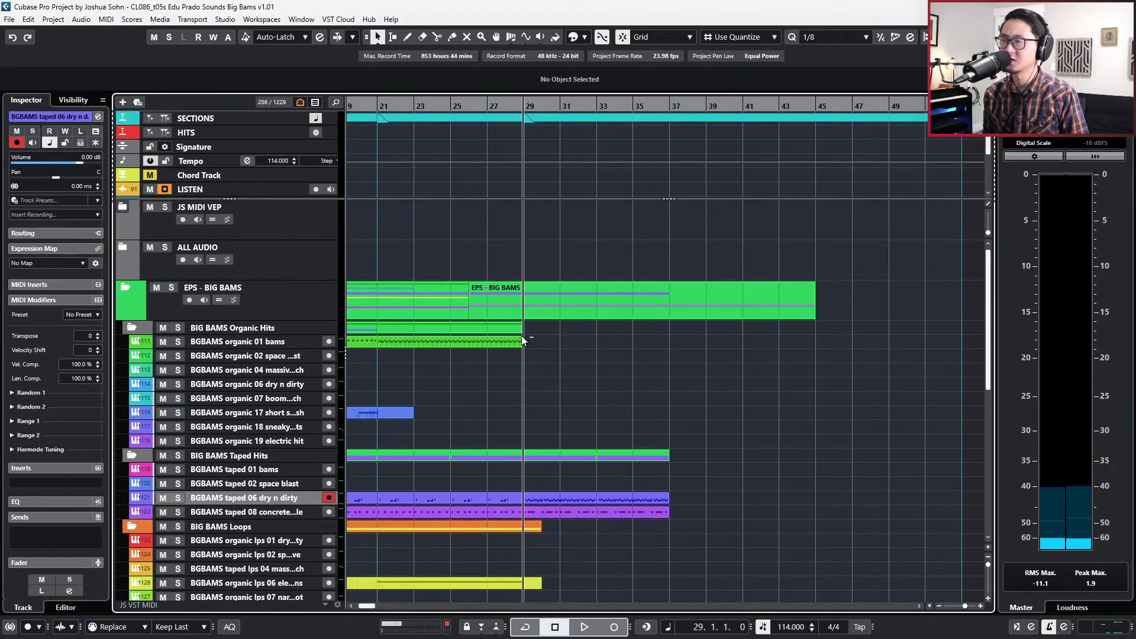
key(ctrl+d)
key(space)
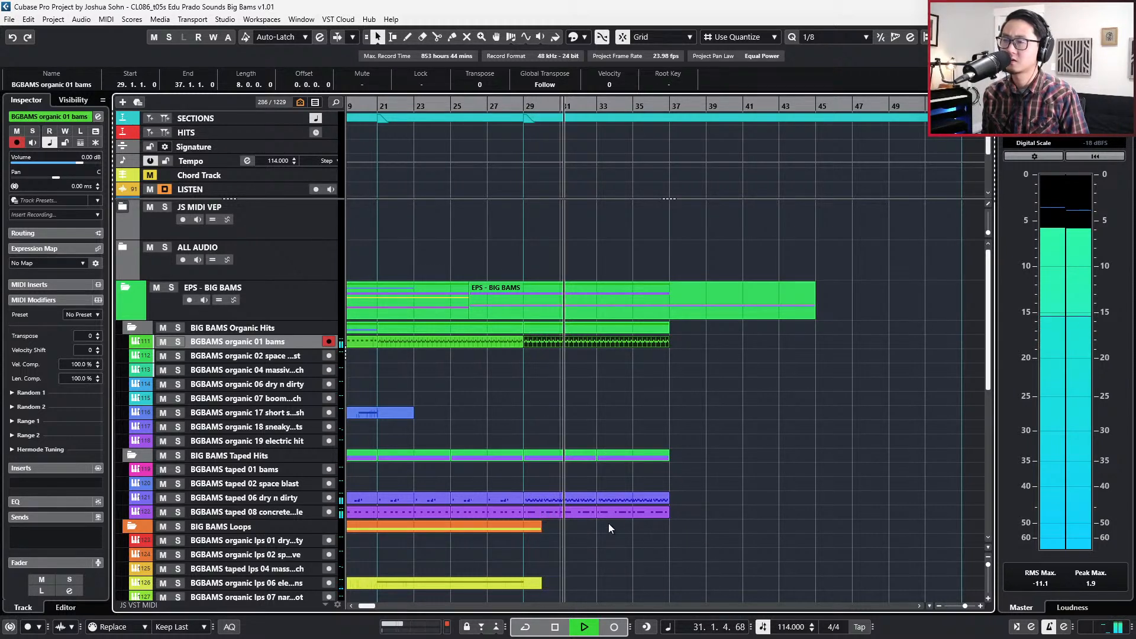
key(space)
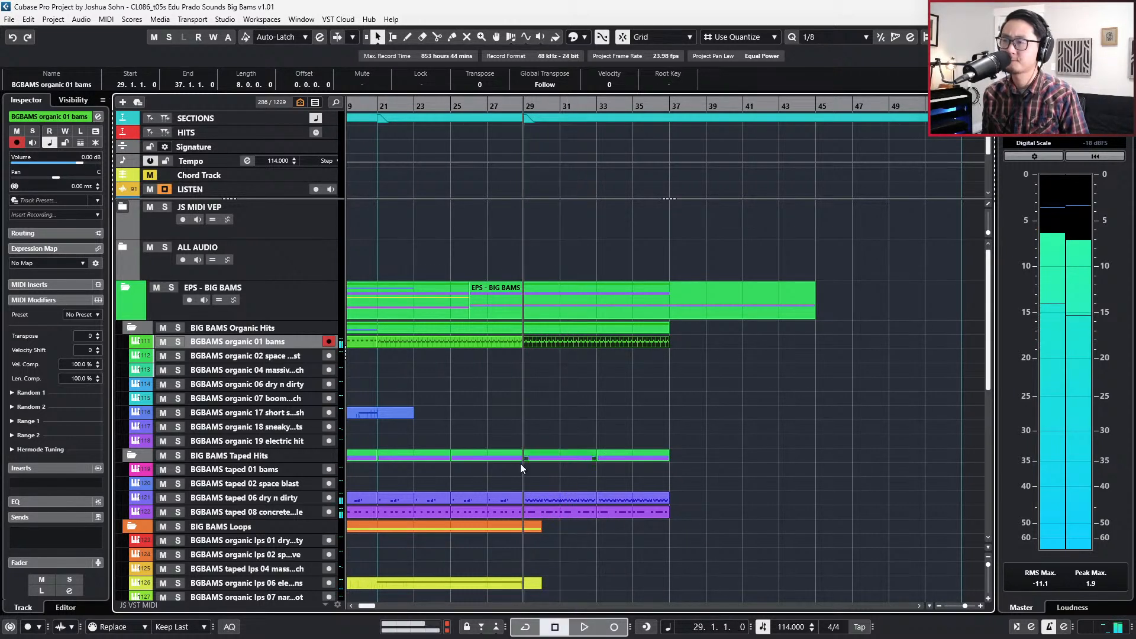
Select the three layered cinematic bass parts and lower the cine bs 01 big bam channel fader to -12.4.
click(494, 497)
key(h)
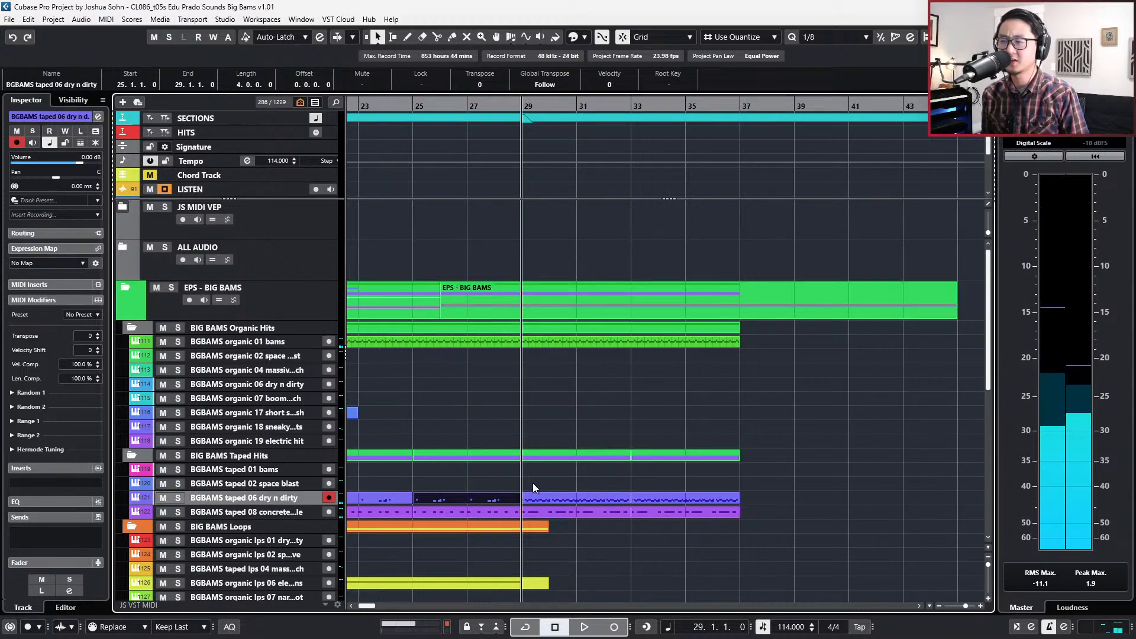
drag(530, 485, 609, 487)
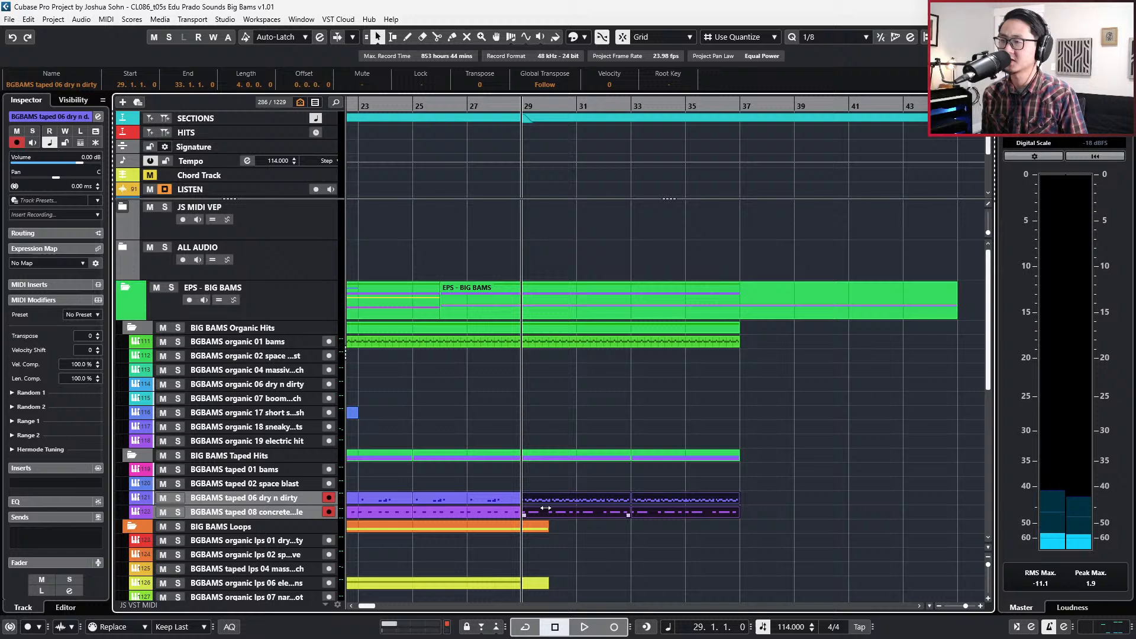
scroll(546, 510, down, 7)
drag(573, 406, 593, 319)
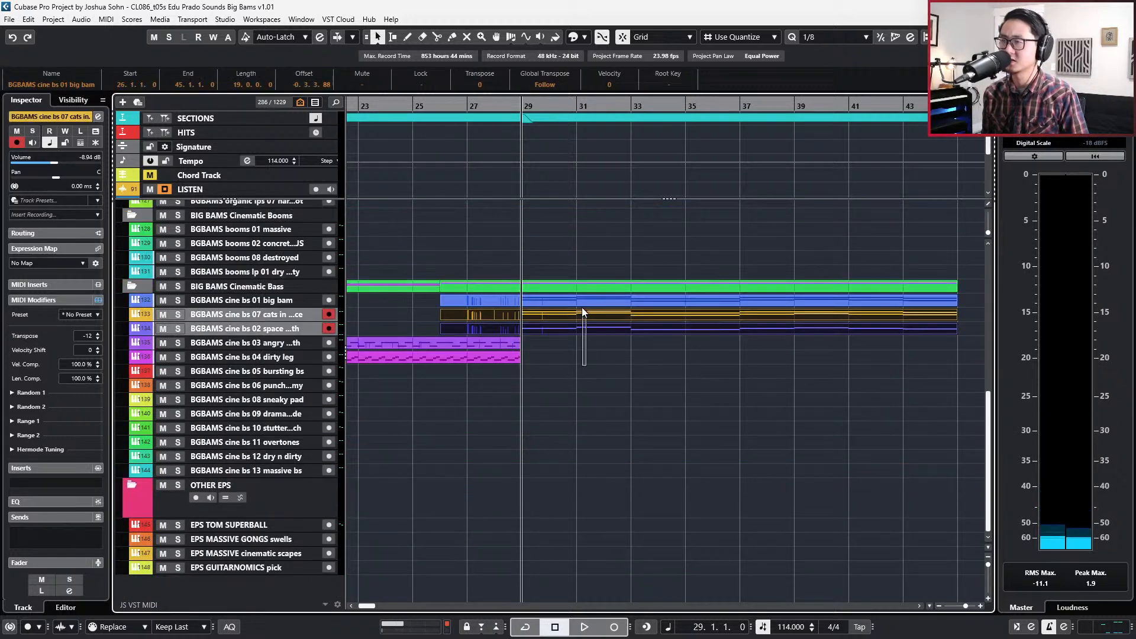
shift+click(581, 304)
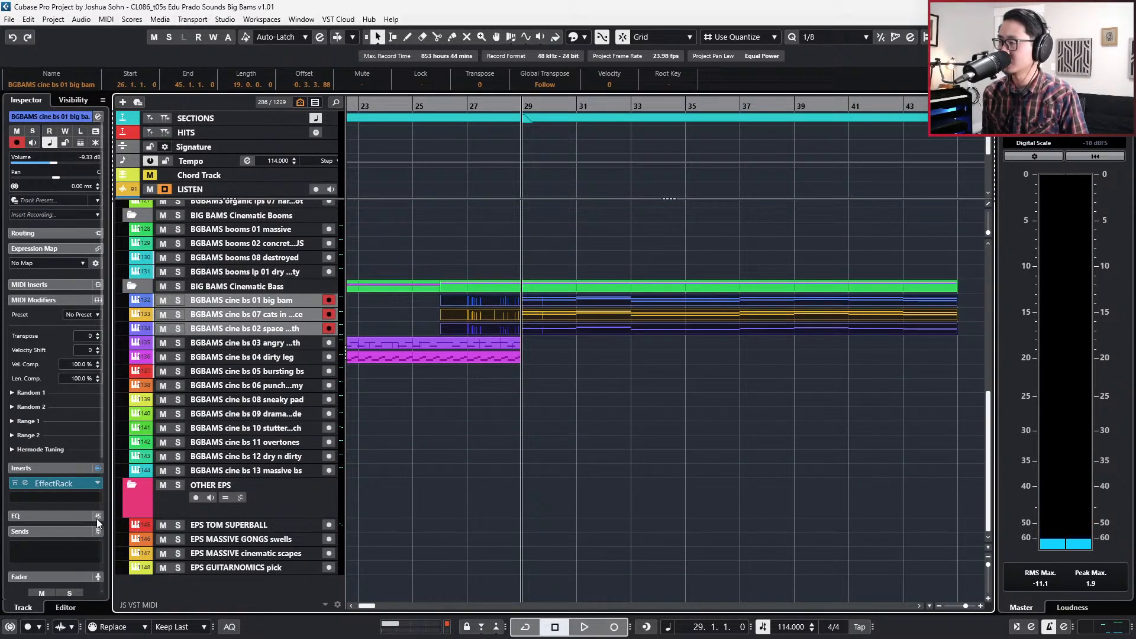
scroll(97, 518, down, 5)
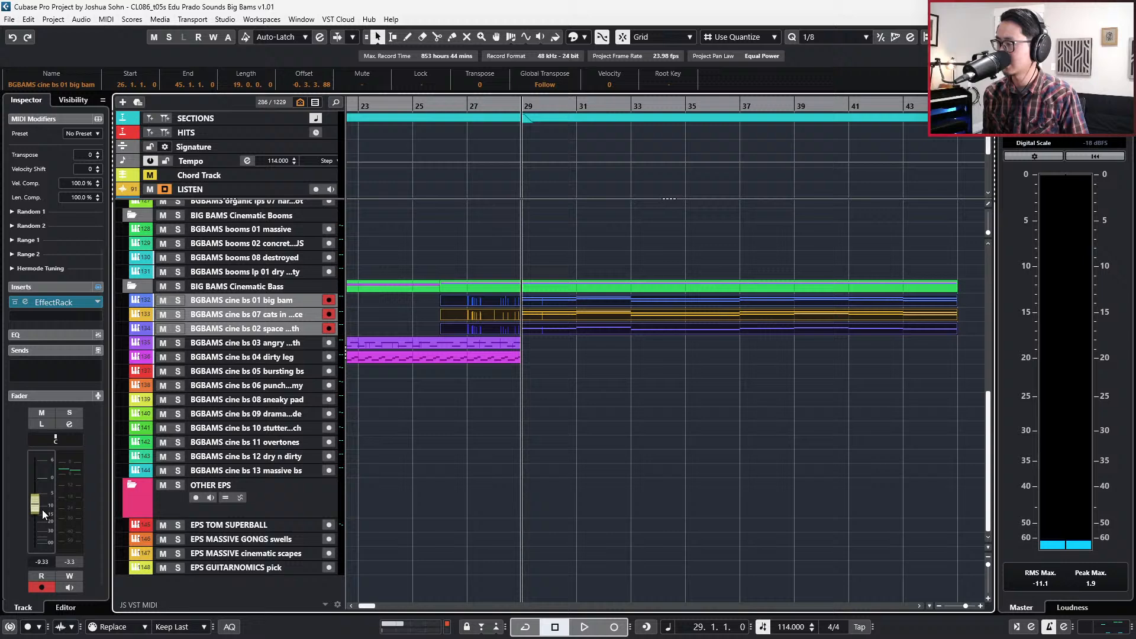
drag(42, 510, 42, 516)
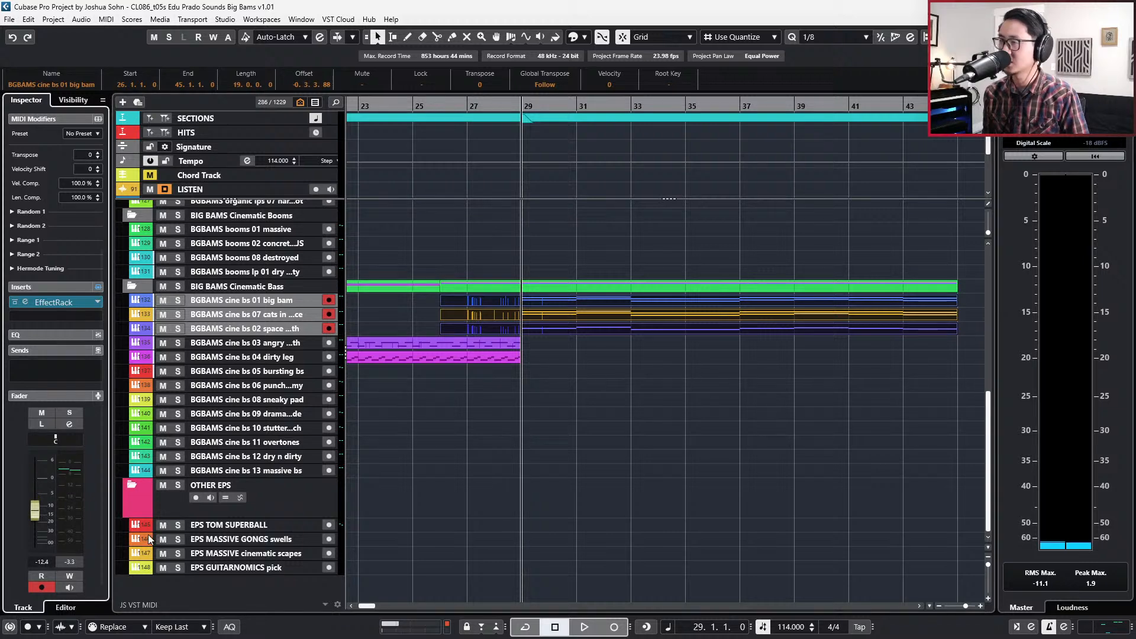
Glue the taped 06 and taped 08 parts from bar 25 to bar 37 into one part per track.
scroll(414, 500, up, 10)
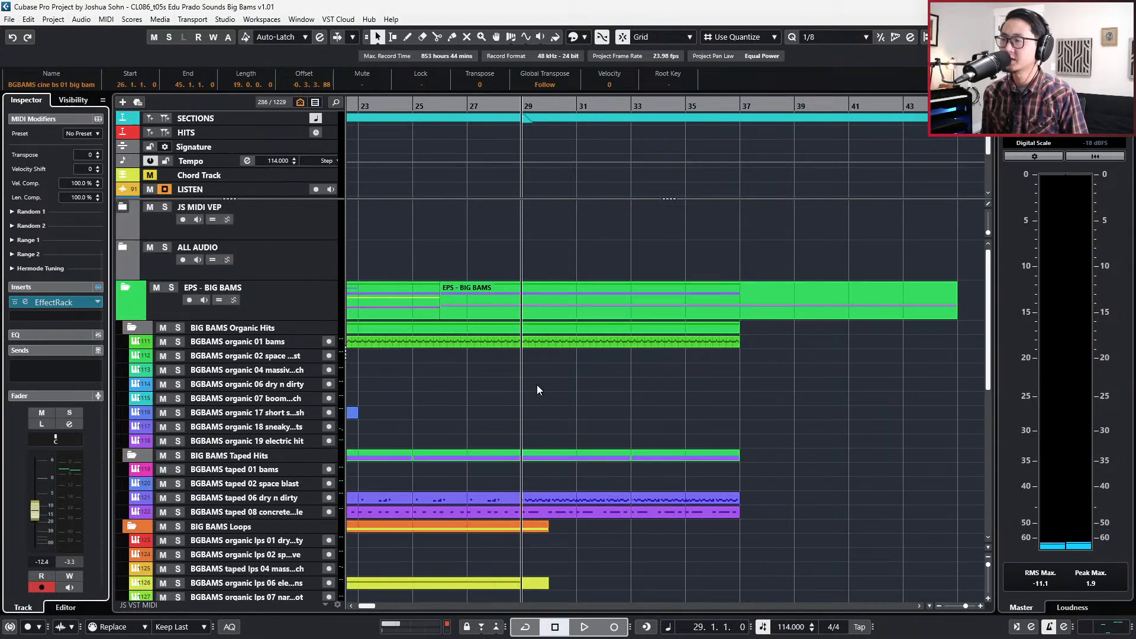
ctrl+scroll(537, 390, down, 2)
click(527, 342)
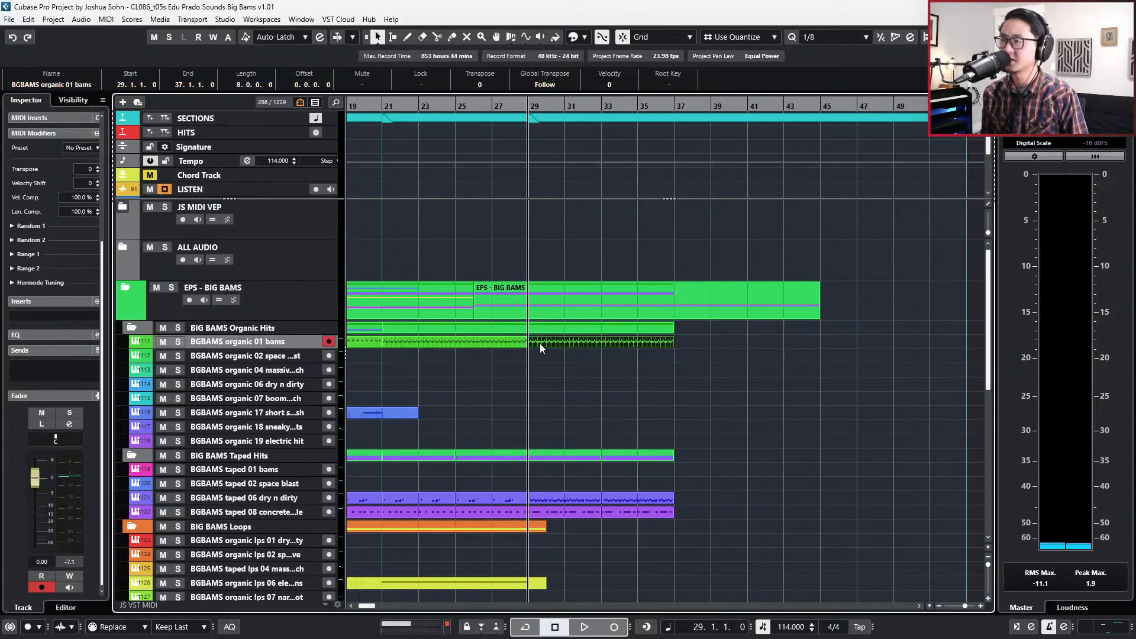
drag(556, 486, 645, 527)
click(555, 476)
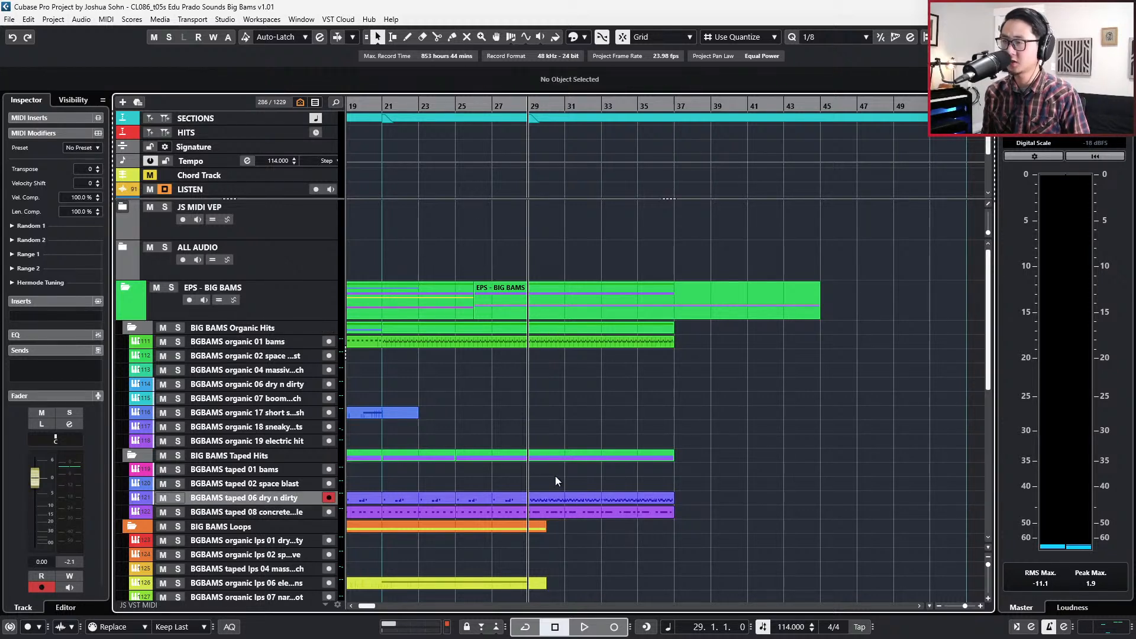
drag(504, 512, 583, 524)
key(ctrl+j)
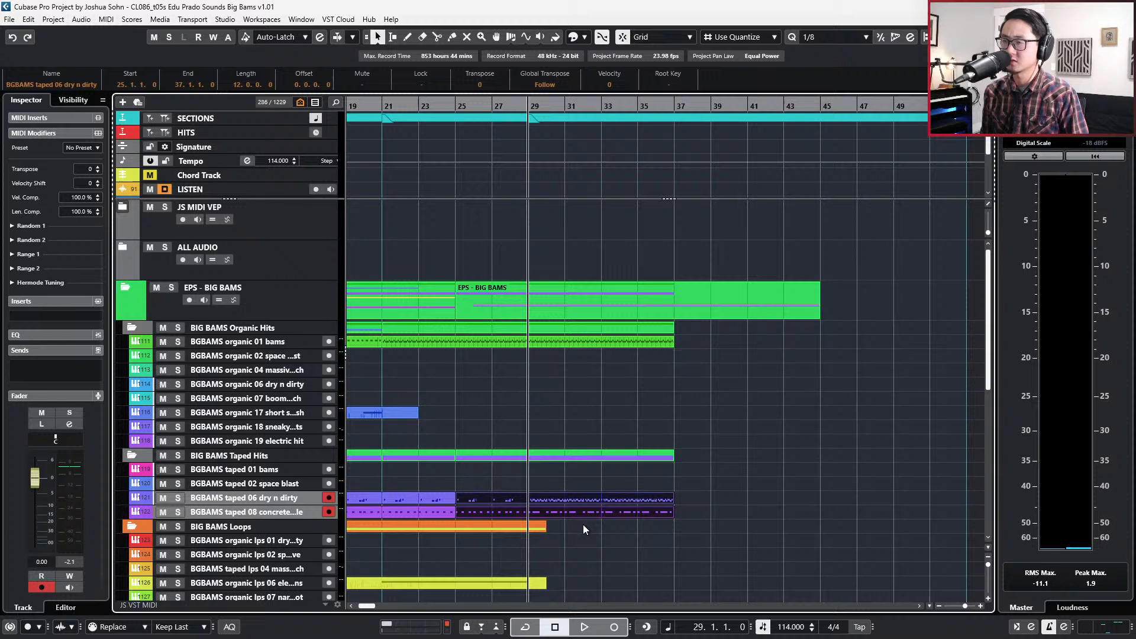
In the glued taped 06 part, ramp the Main Volume (CC 7) up to 84 just before bar 29.
key(Return)
scroll(568, 444, up, 4)
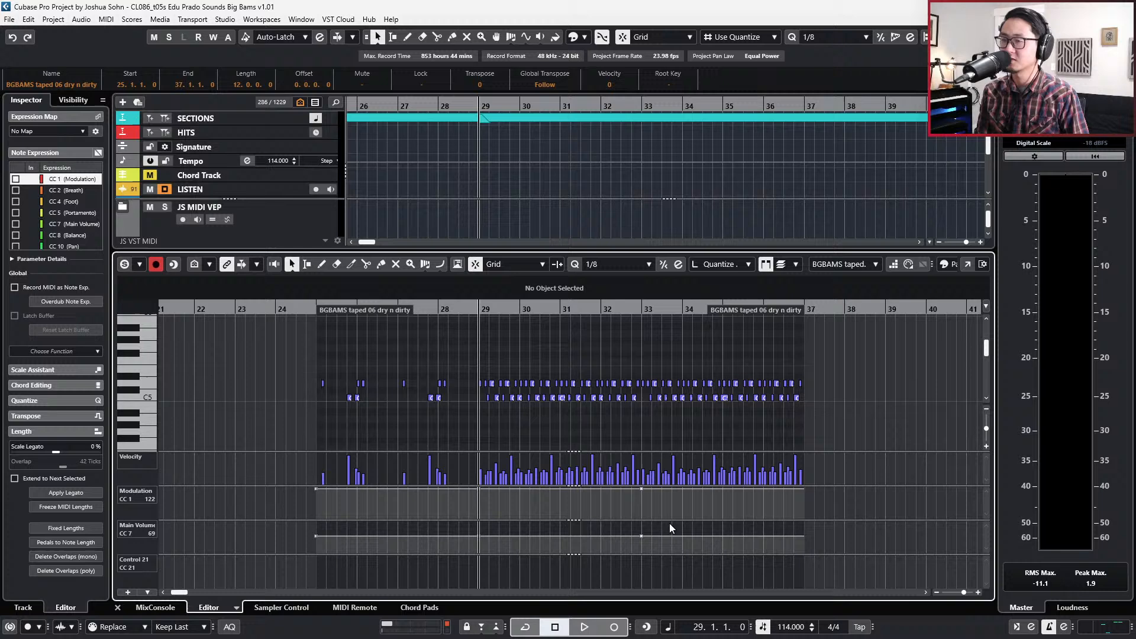
click(473, 536)
key(h)
key(h)
key(h)
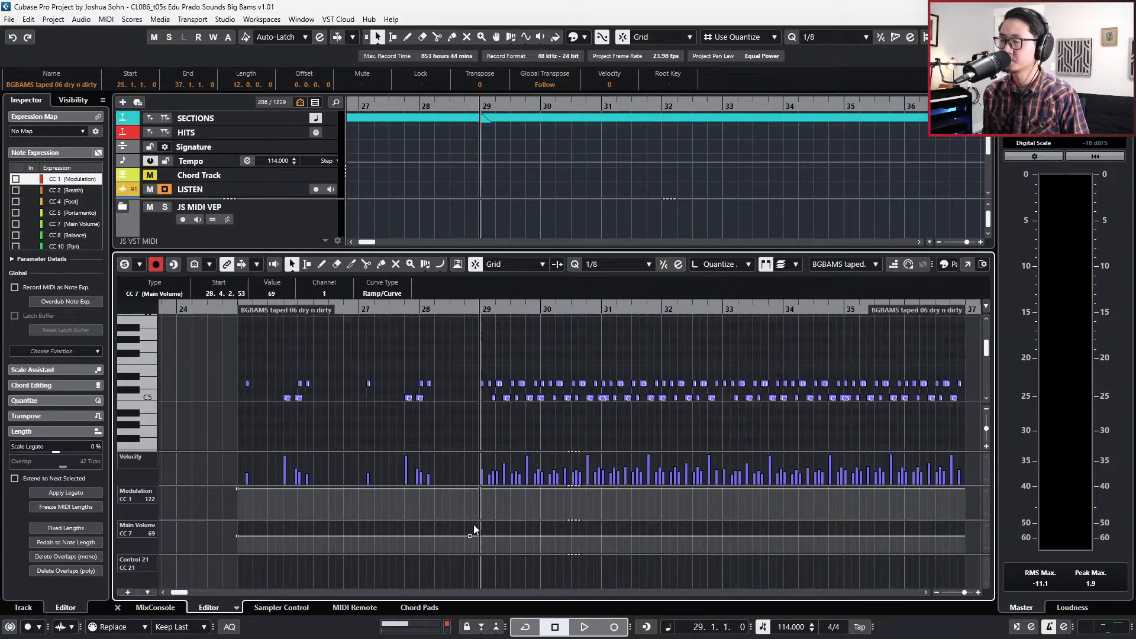
drag(471, 540, 481, 531)
click(483, 541)
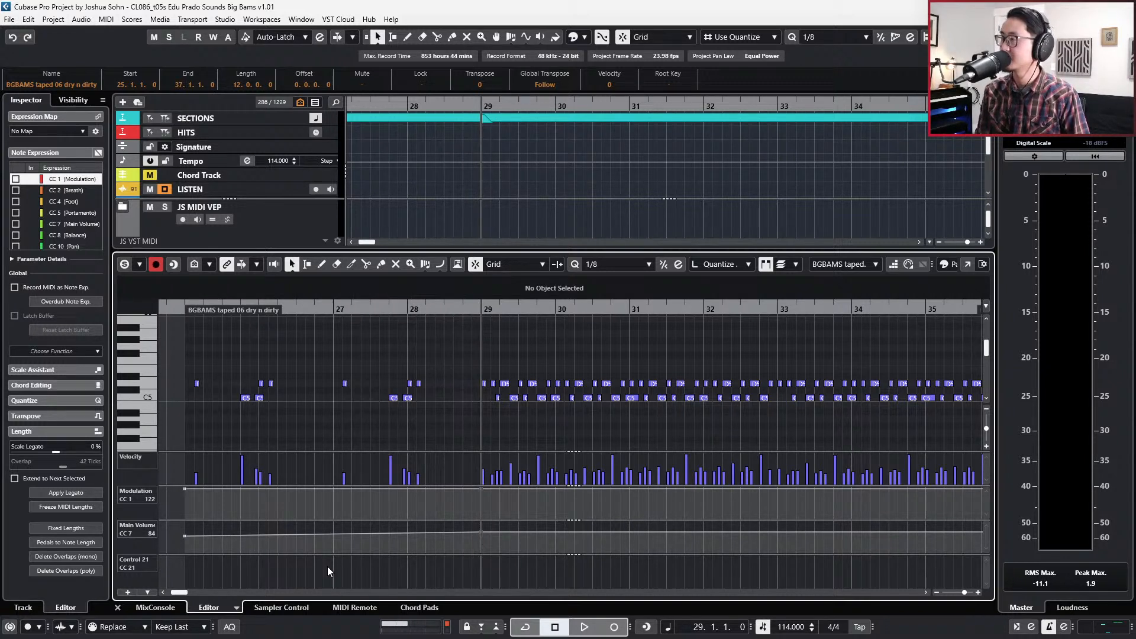
click(481, 532)
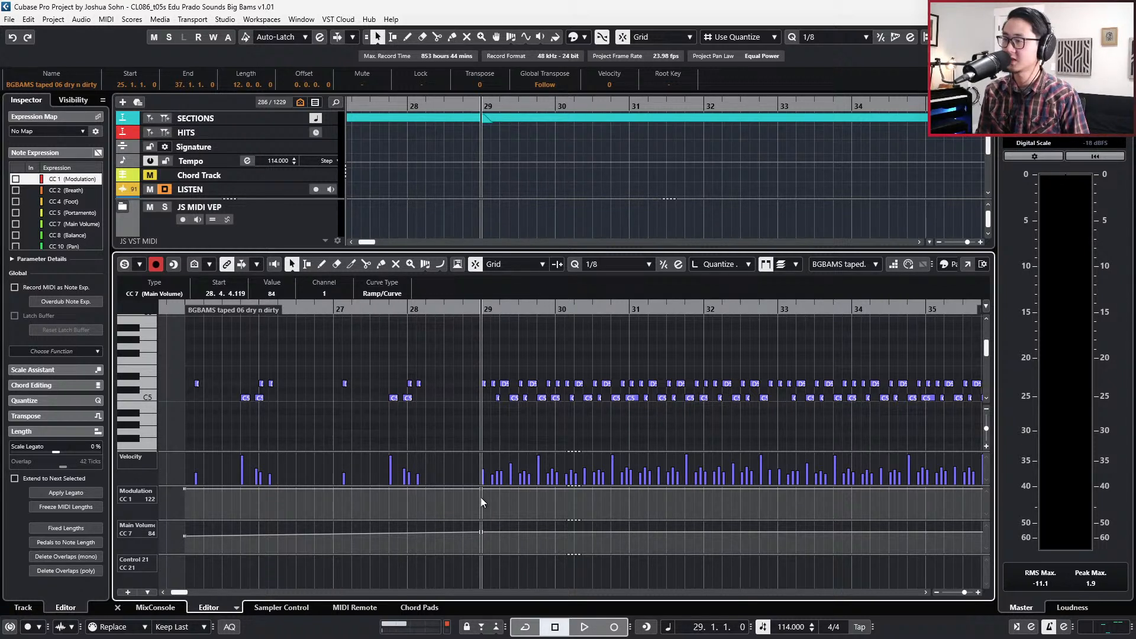
In the glued taped 08 part, ramp Main Volume (CC 7) up to 94 at bar 29, remove its bar 33 point, and audition.
key(Down)
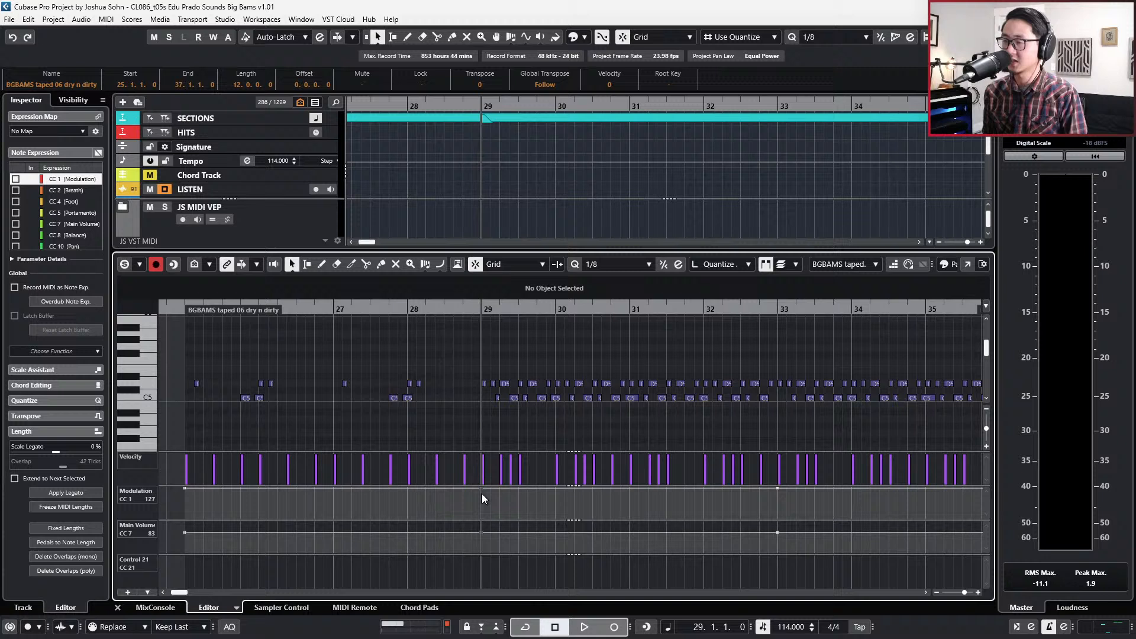
click(186, 533)
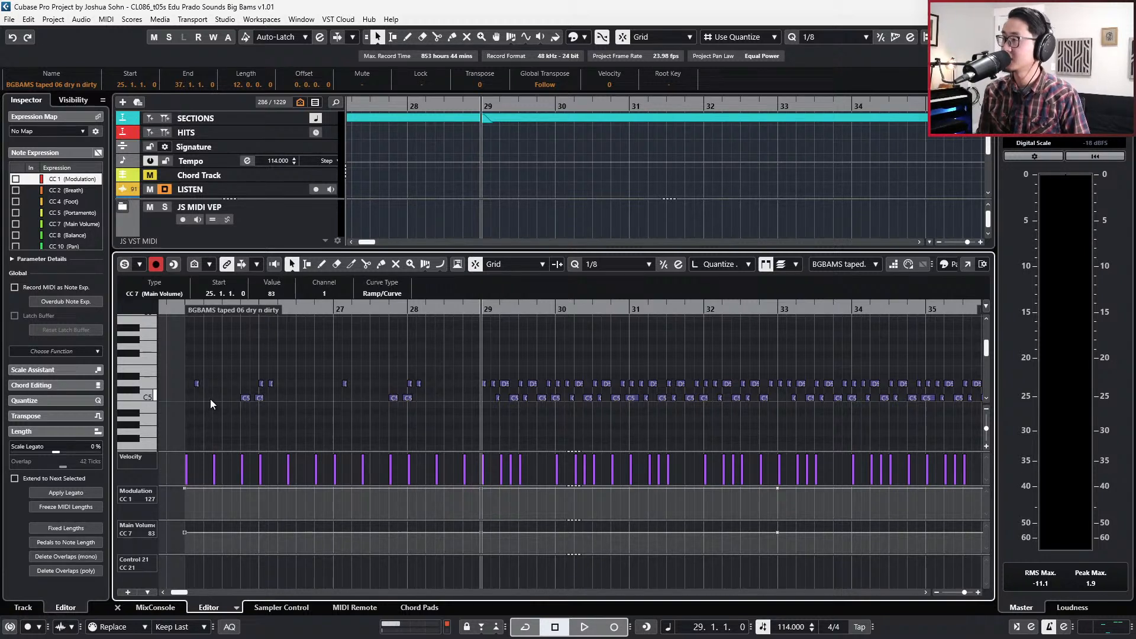
click(481, 530)
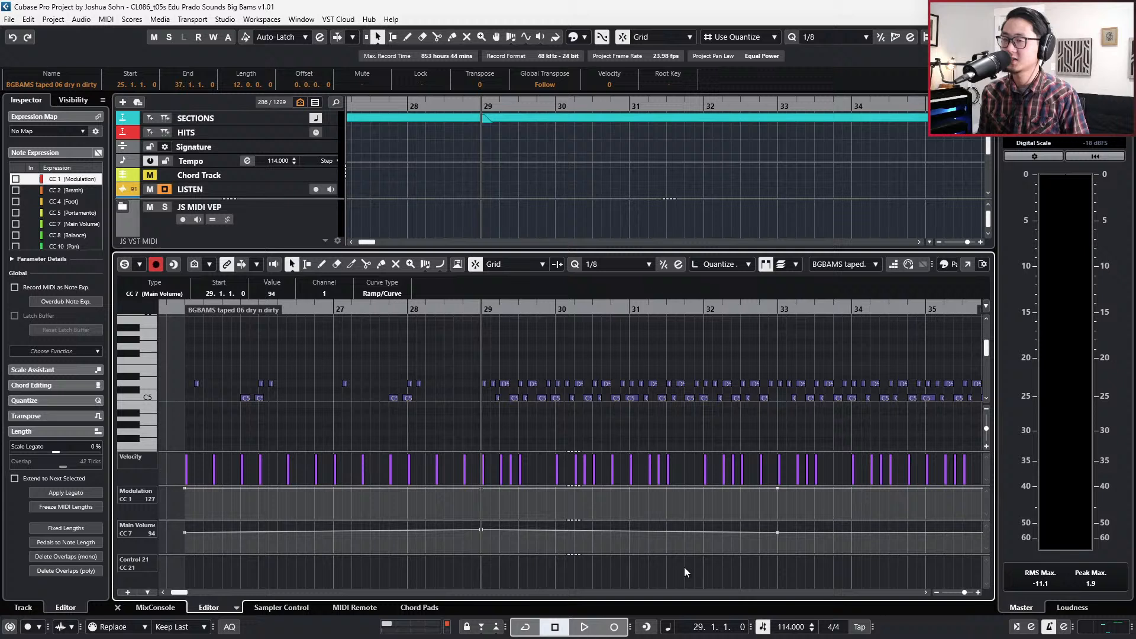
drag(796, 548, 753, 524)
key(Delete)
key(space)
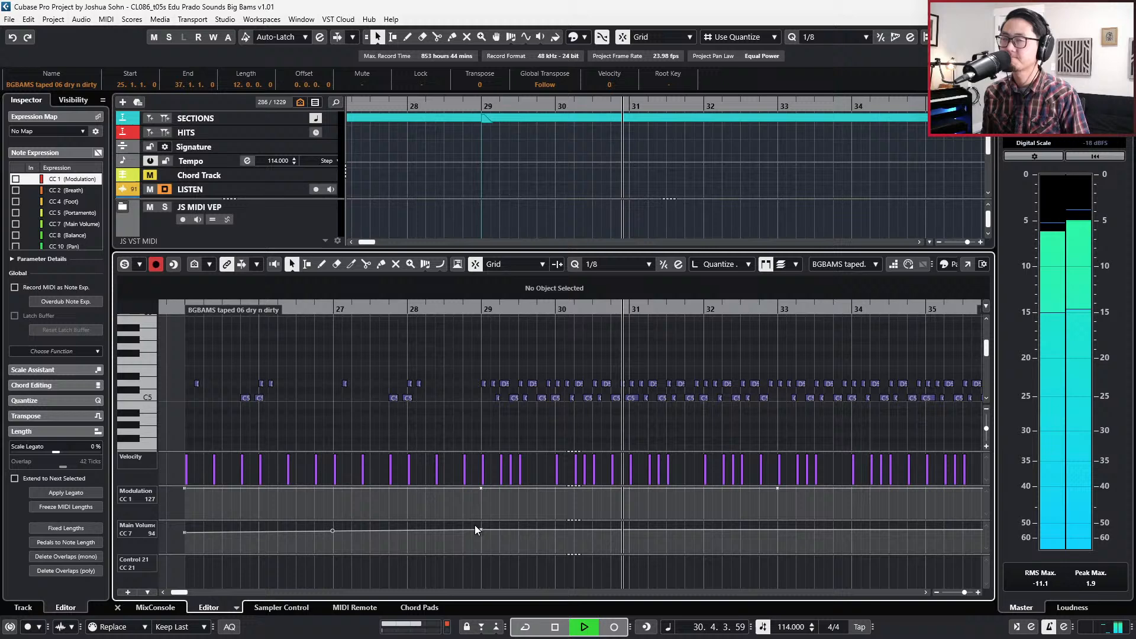
key(space)
key(Return)
Examine the arrangement from the taped hits down to the cinematic bass parts around bars 25 to 29.
scroll(532, 531, left, 5)
scroll(532, 531, down, 2)
key(KP_Subtract)
key(KP_Subtract)
key(KP_Subtract)
key(KP_Subtract)
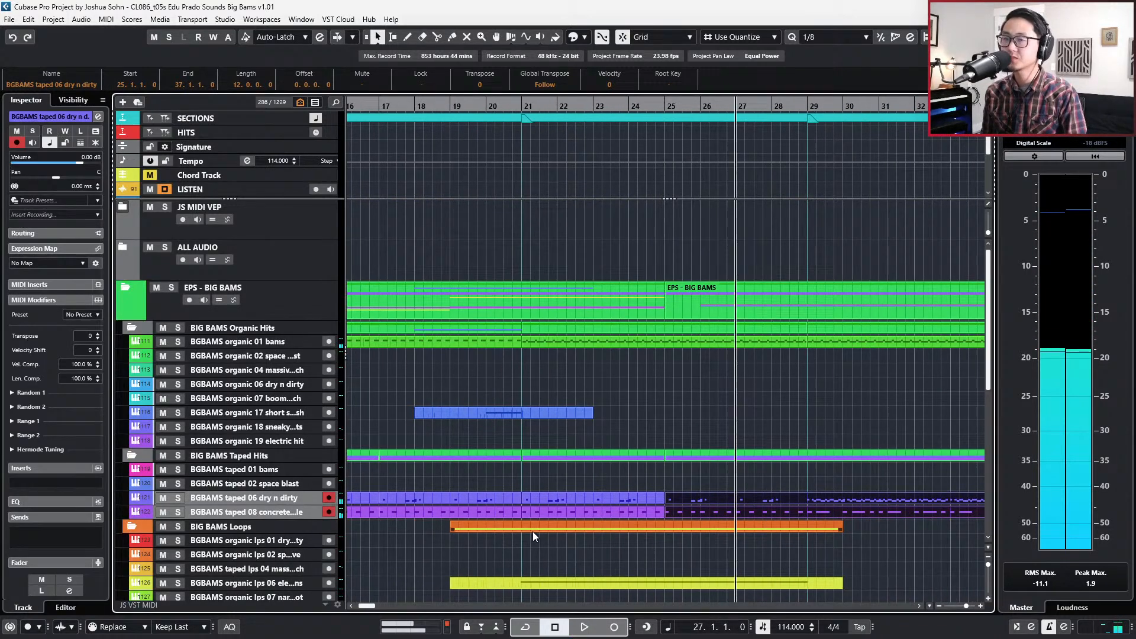
scroll(527, 491, down, 4)
scroll(527, 491, down, 2)
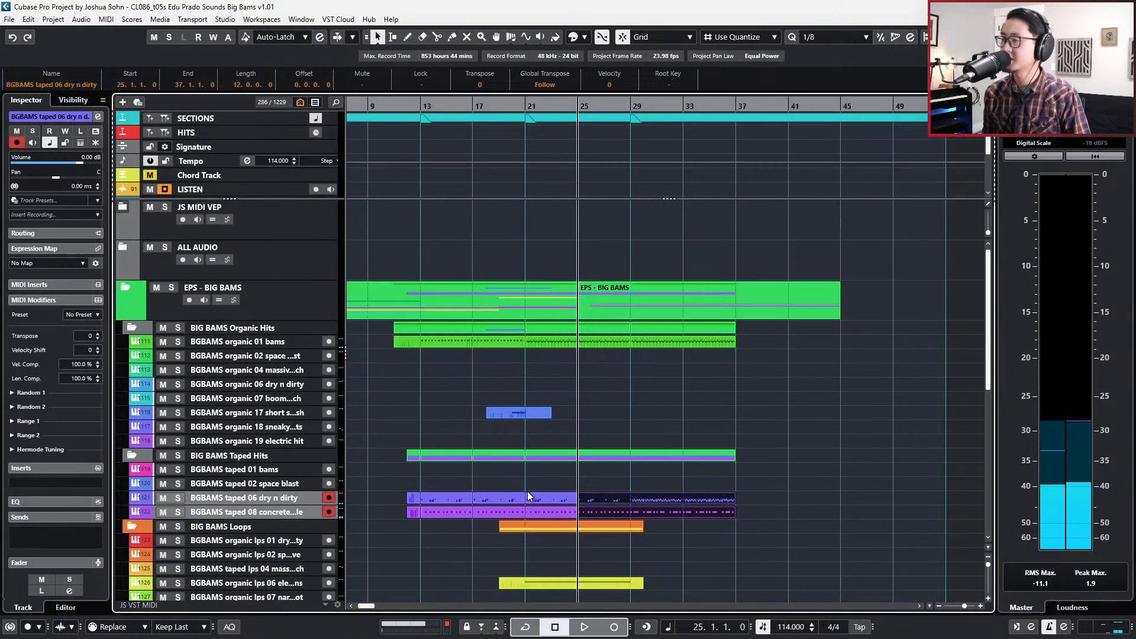
scroll(527, 491, down, 3)
key(KP_Add)
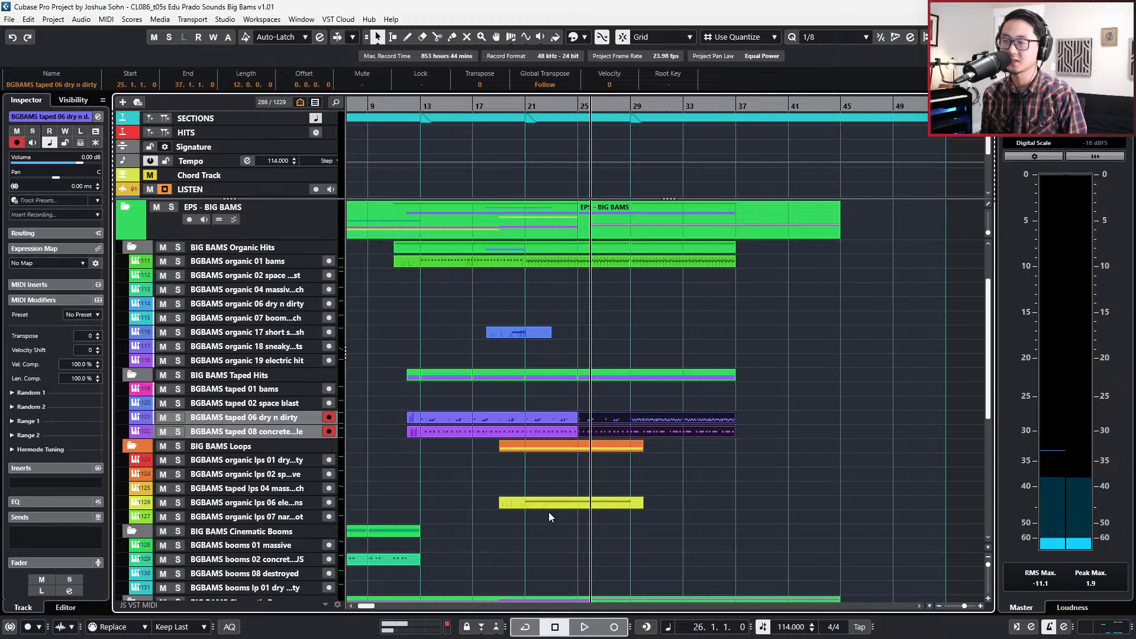
key(KP_Add)
key(KP_Add)
key(KP_Subtract)
scroll(591, 475, down, 5)
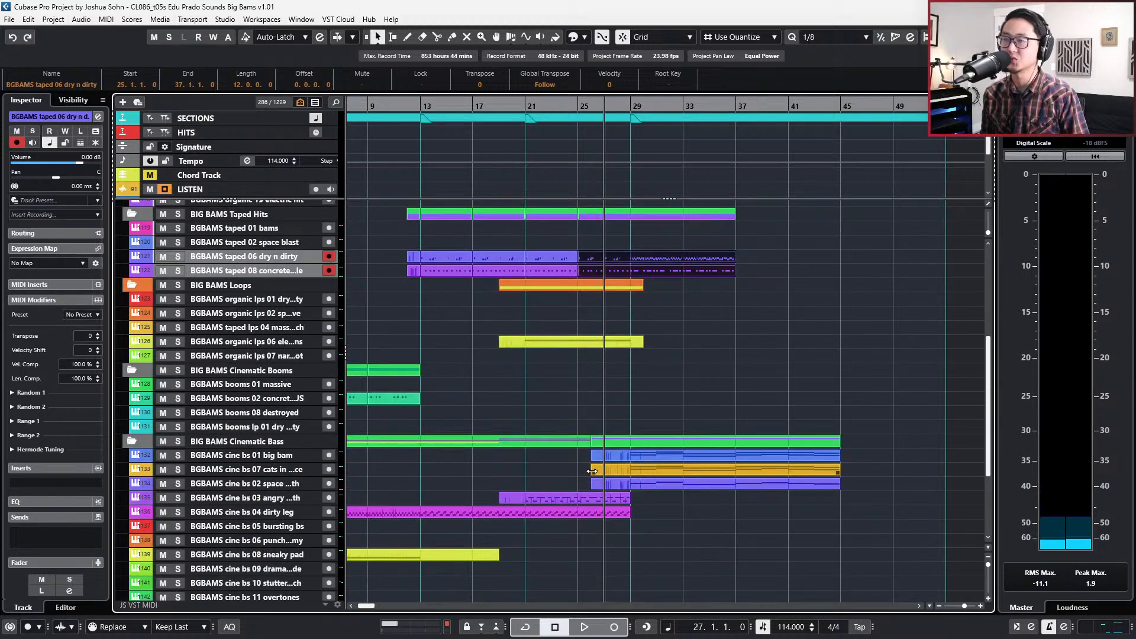
scroll(646, 388, down, 5)
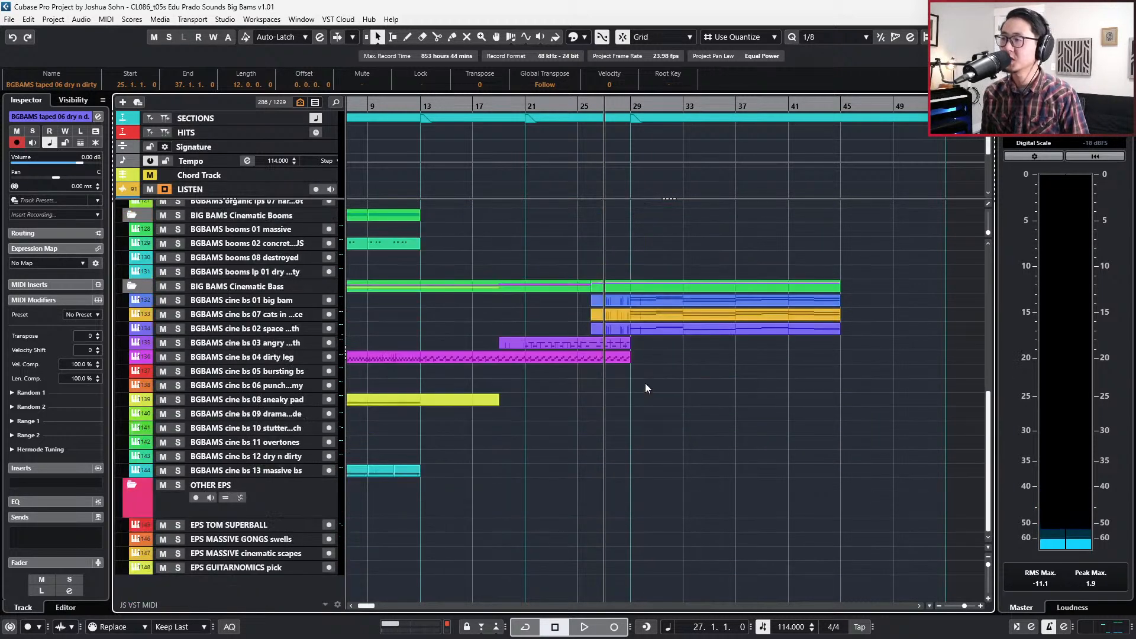
Split the cine bs 04 dirty leg part at bar 21, duplicate the section to bars 29 to 37, and audition the track soloed.
click(628, 342)
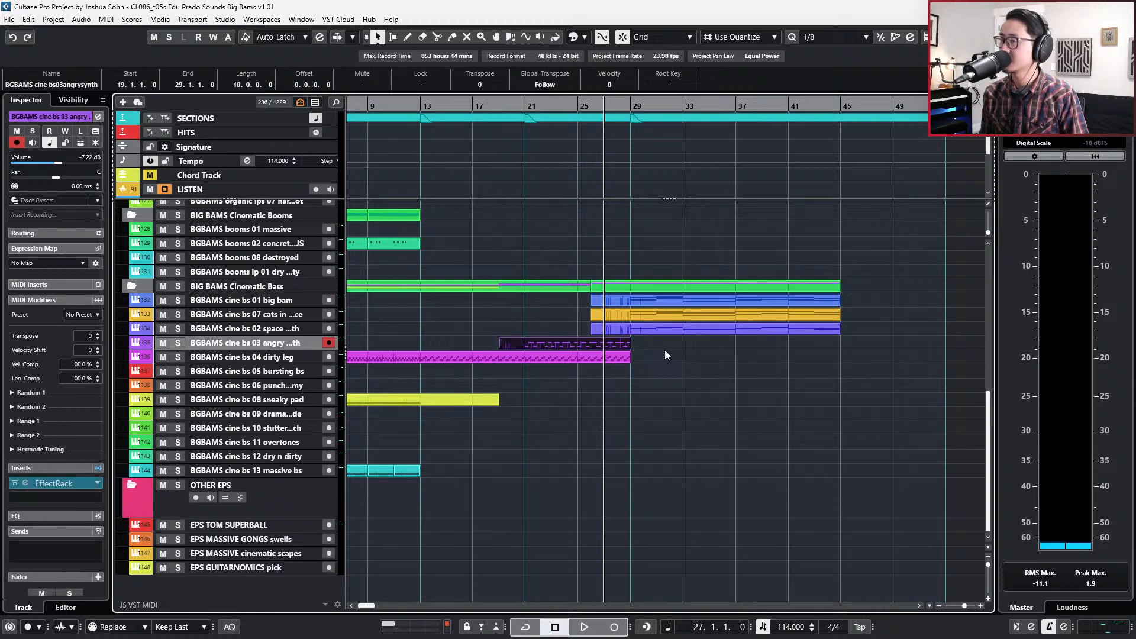
click(593, 358)
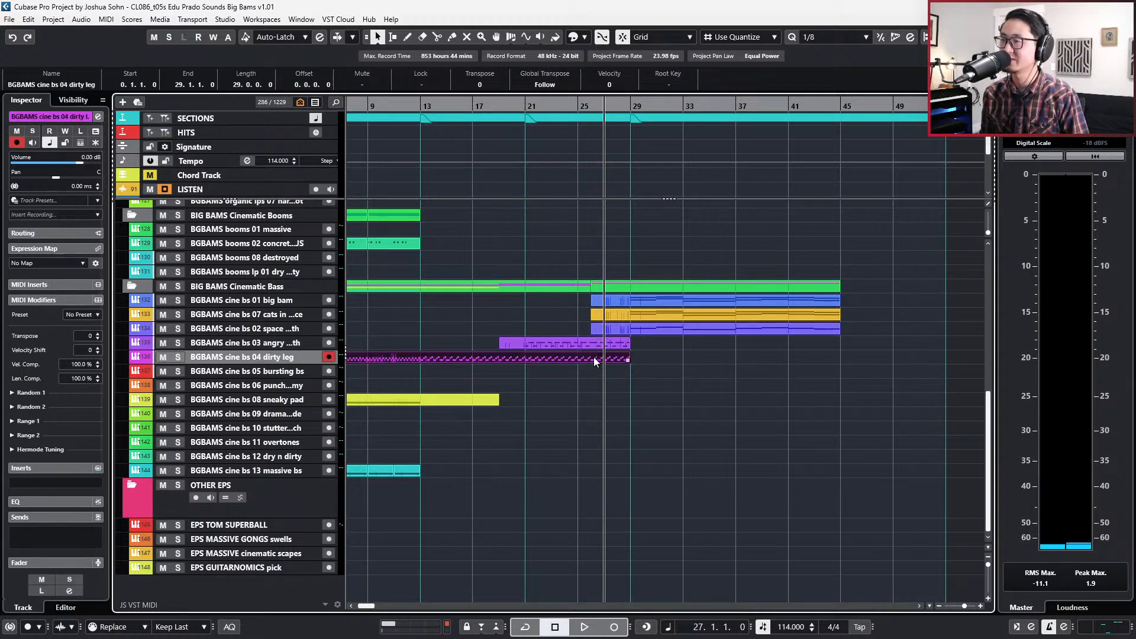
alt+click(527, 358)
key(ctrl+d)
key(s)
key(space)
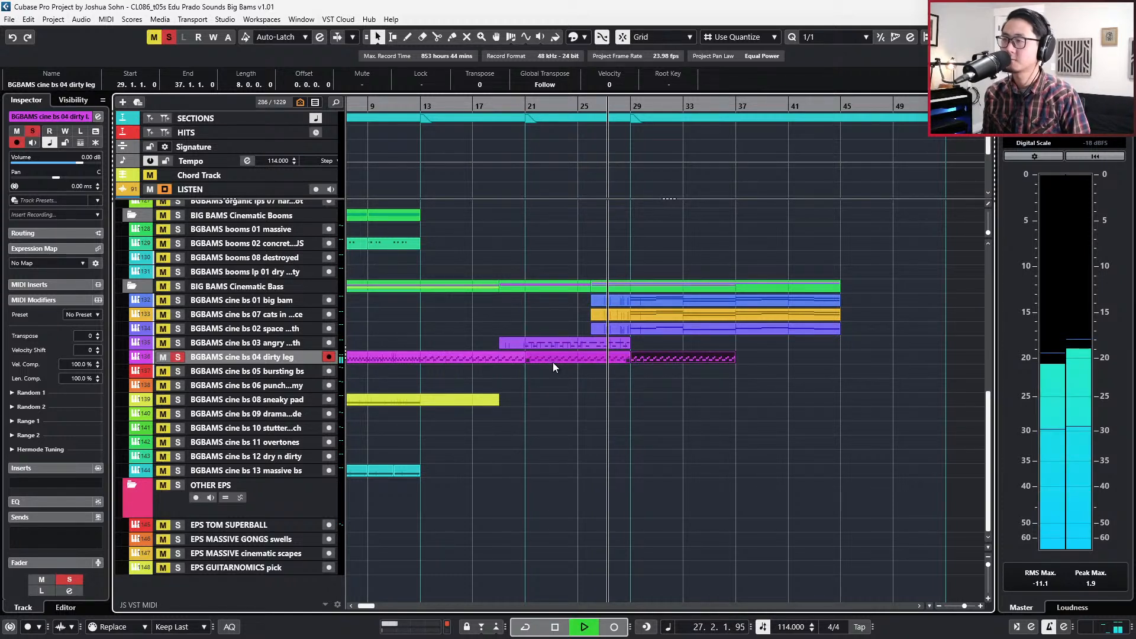
Glue the dirty leg parts from bar 21 to bar 37 into one and open it for note editing.
click(616, 359)
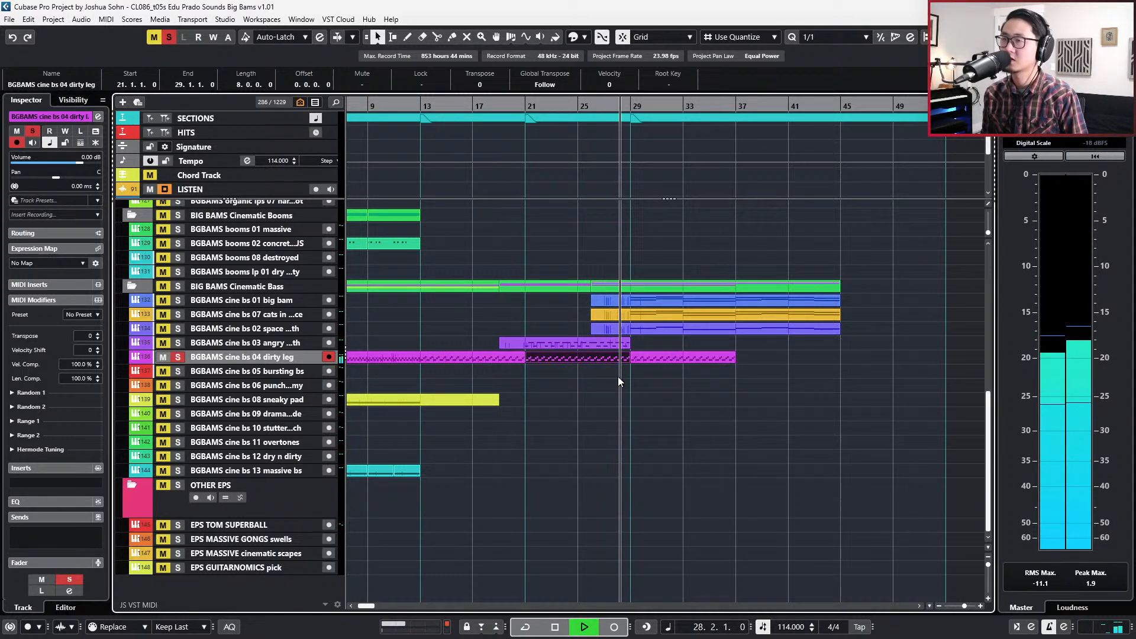
shift+click(669, 357)
key(g)
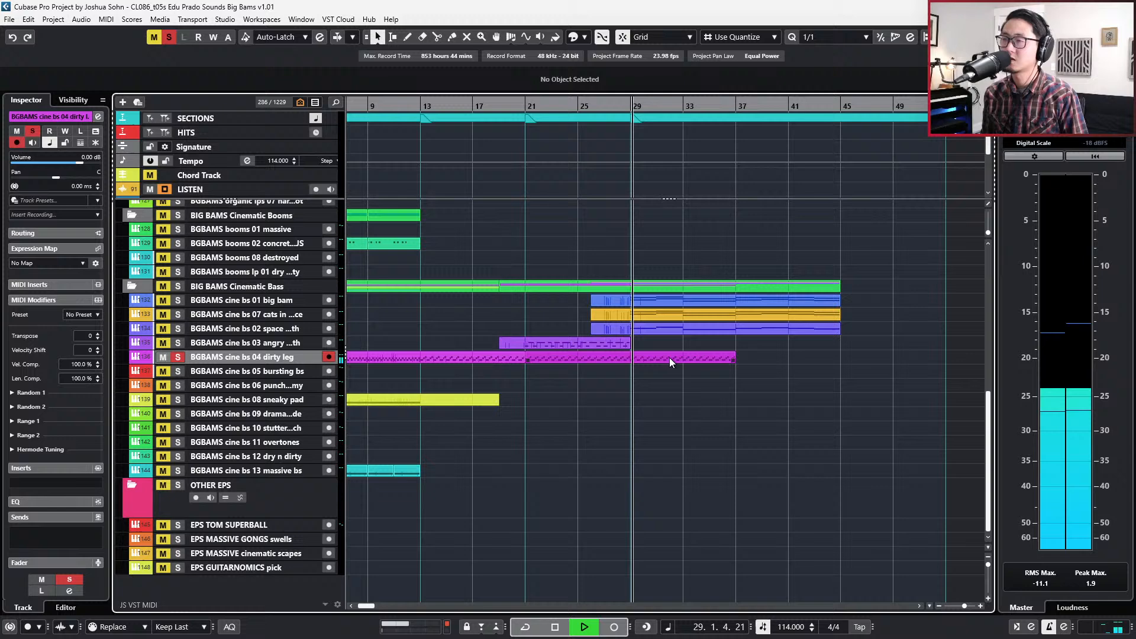
click(669, 358)
double_click(669, 357)
key(space)
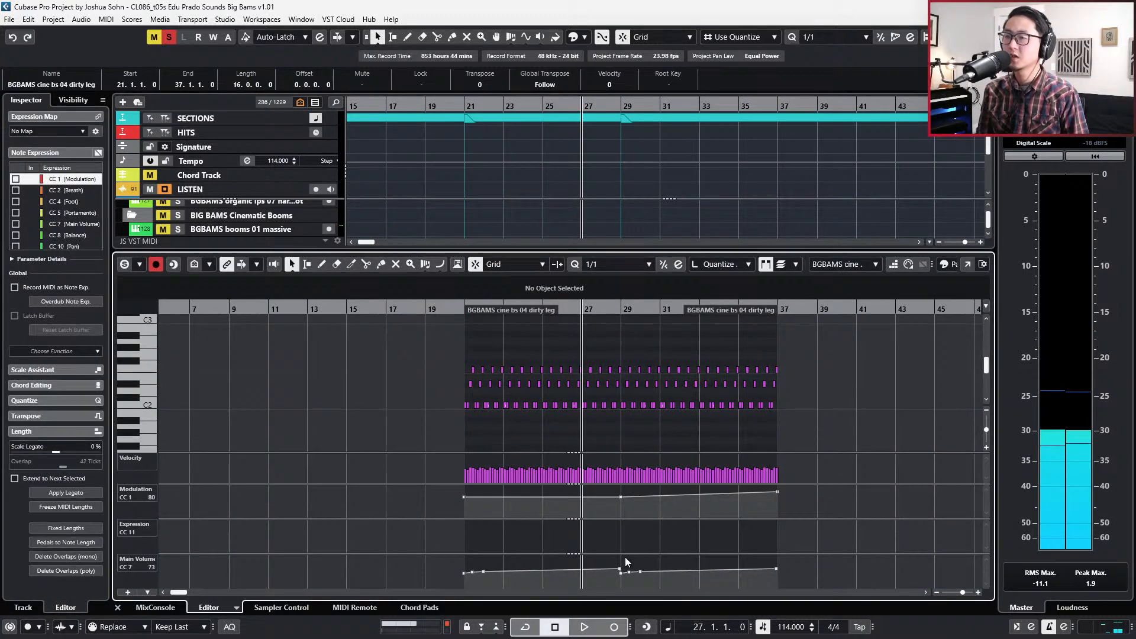
In the dirty leg part, drop Modulation (CC 1) to 50 and ramp Main Volume (CC 7) to 89 at bar 29, holding both to bar 37.
drag(621, 496, 623, 503)
key(ctrl+z)
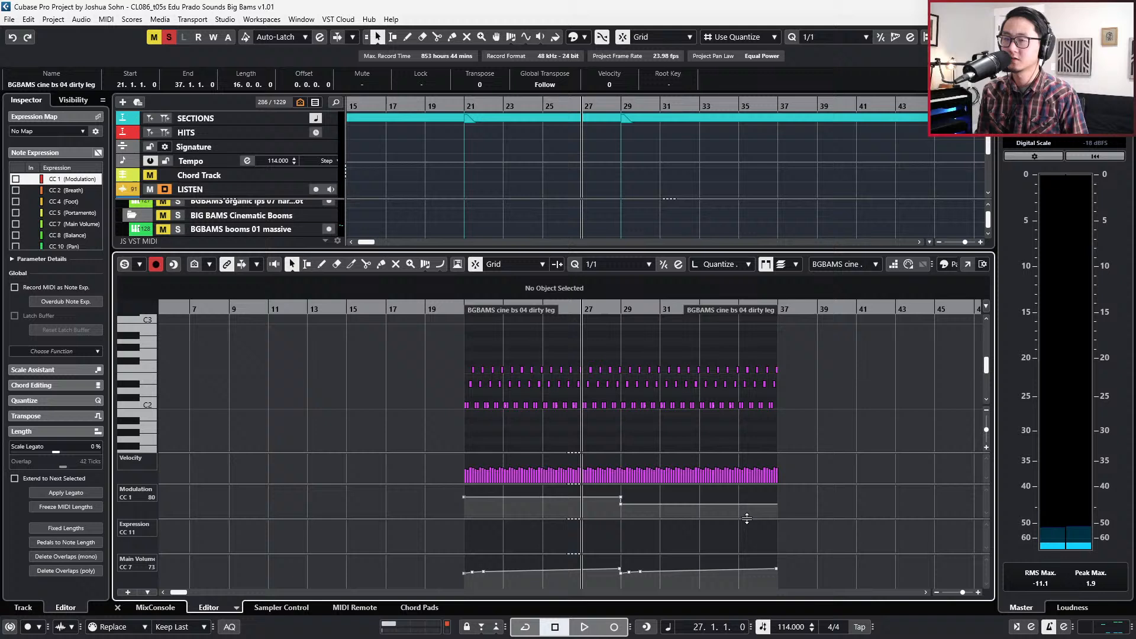
drag(624, 563, 822, 594)
key(Delete)
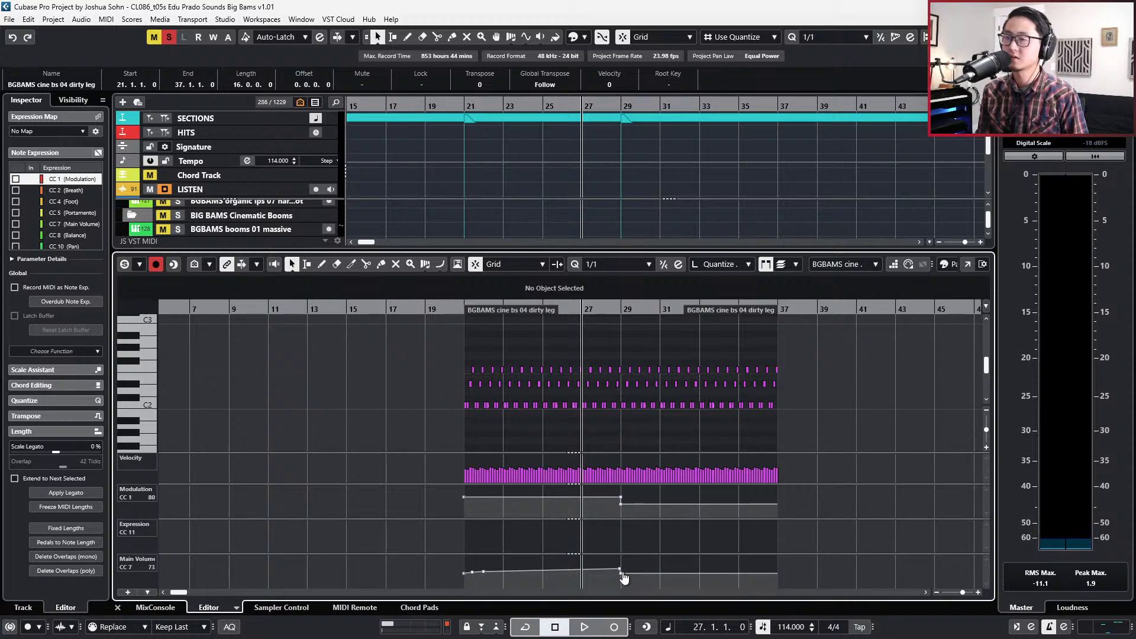
drag(619, 569, 621, 578)
key(space)
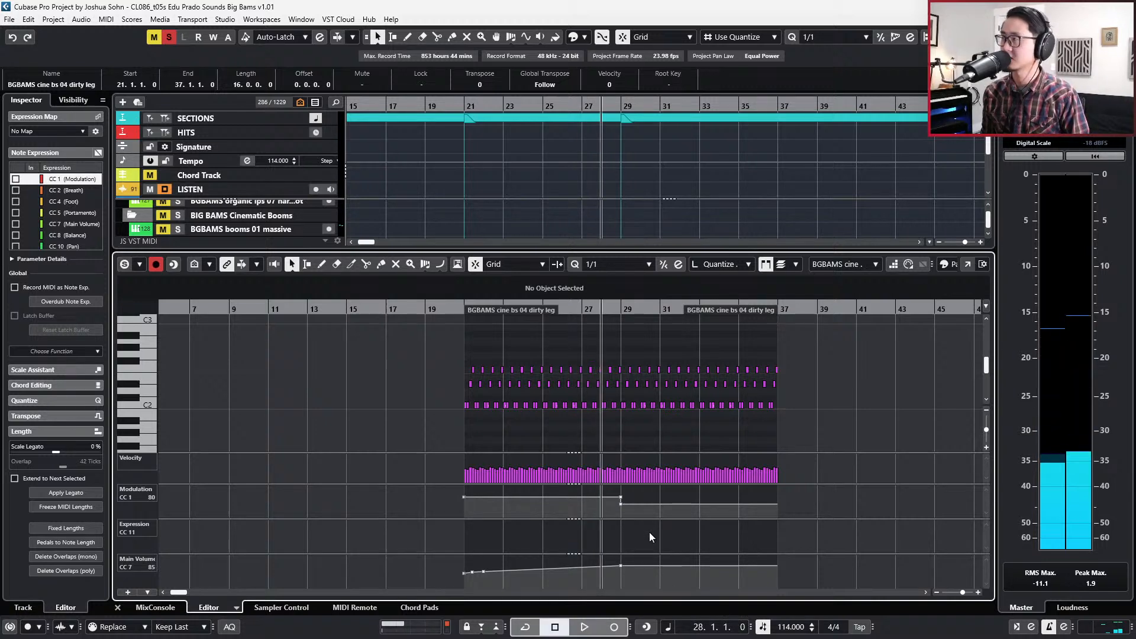
key(space)
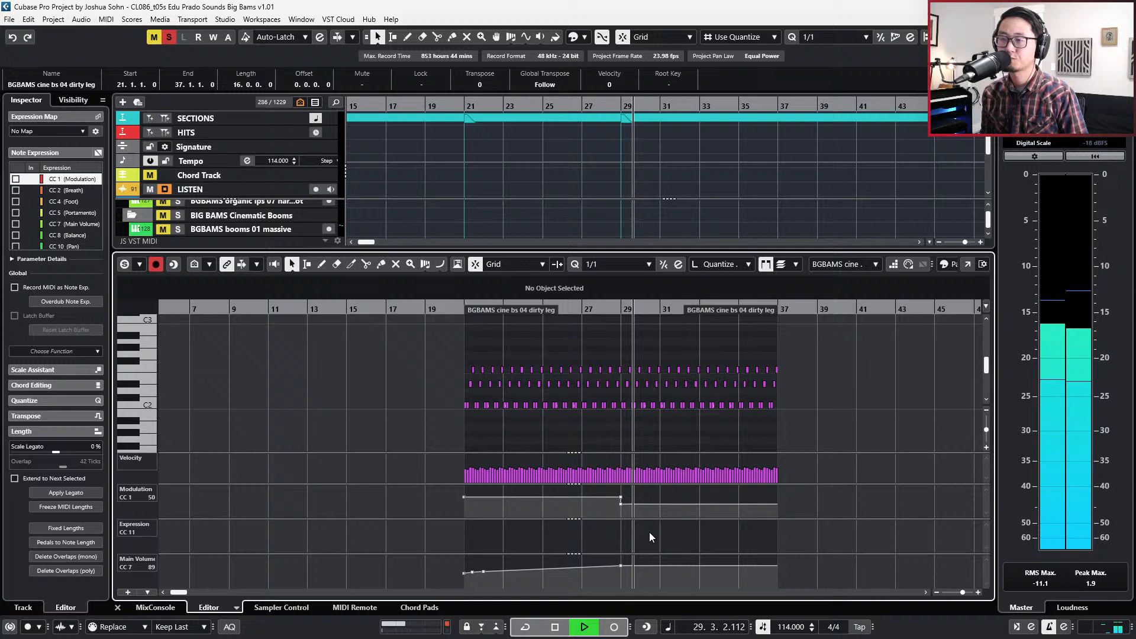
key(space)
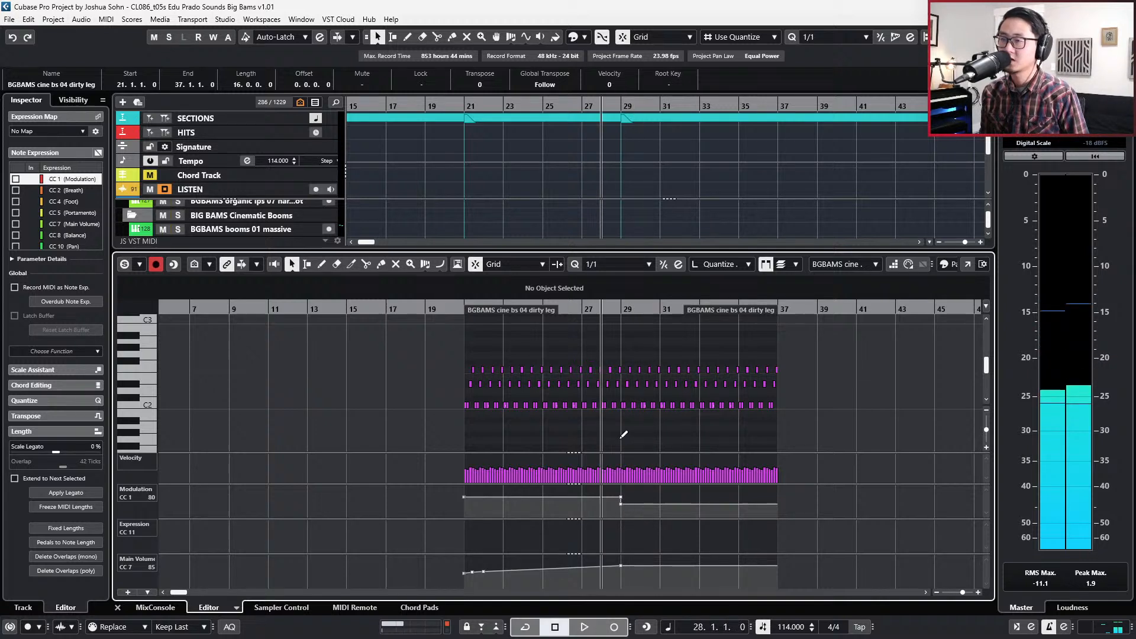
drag(623, 367, 819, 445)
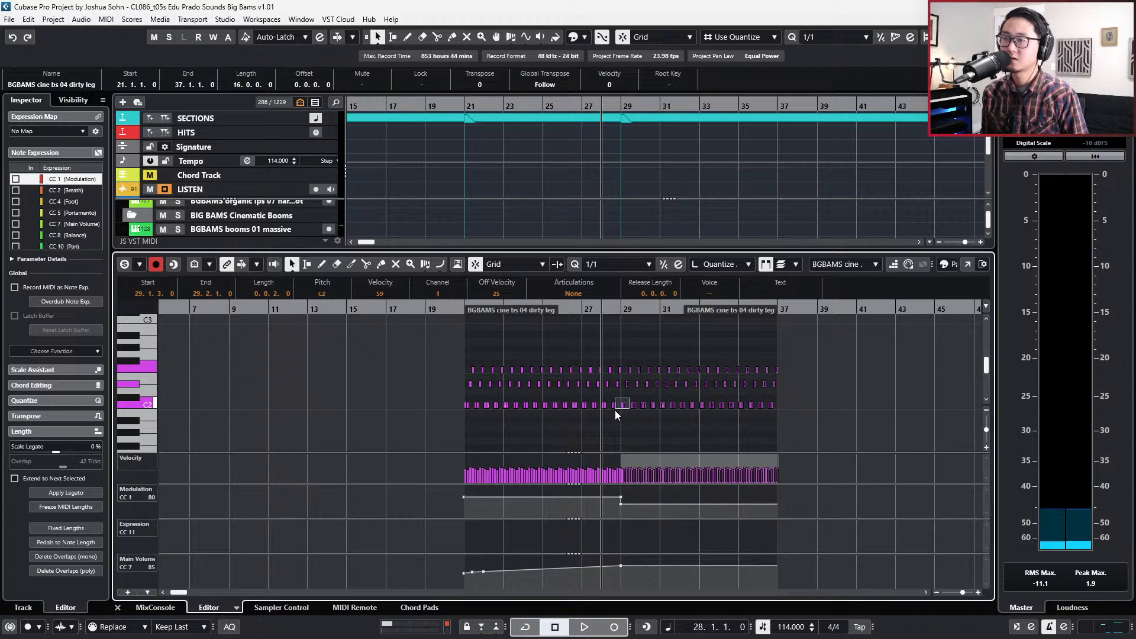
key(Up)
key(space)
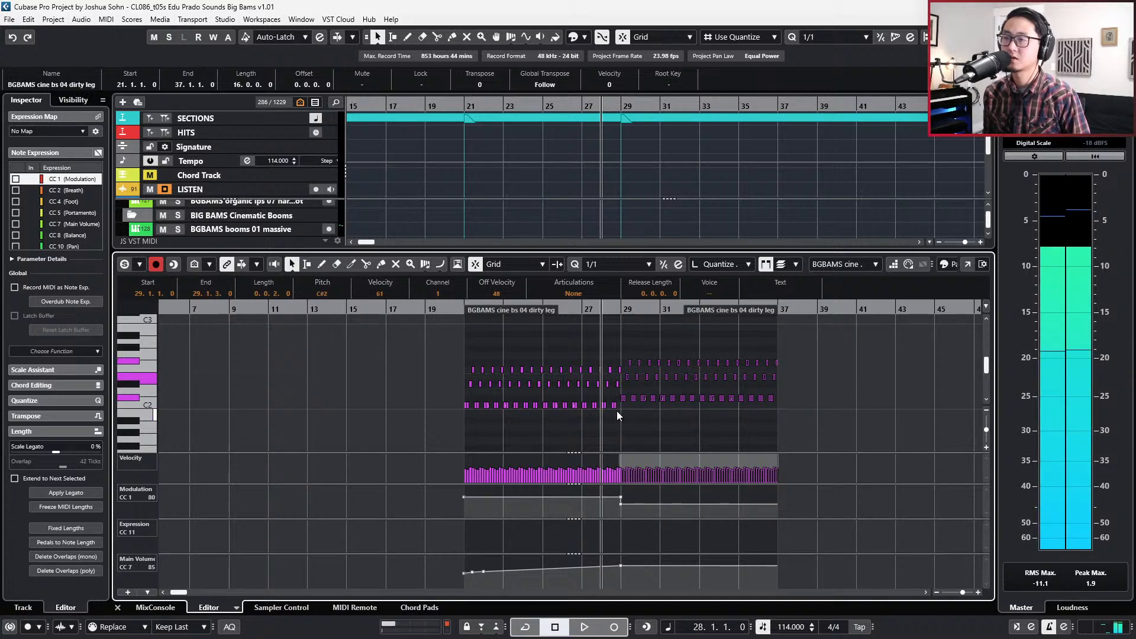
key(Down)
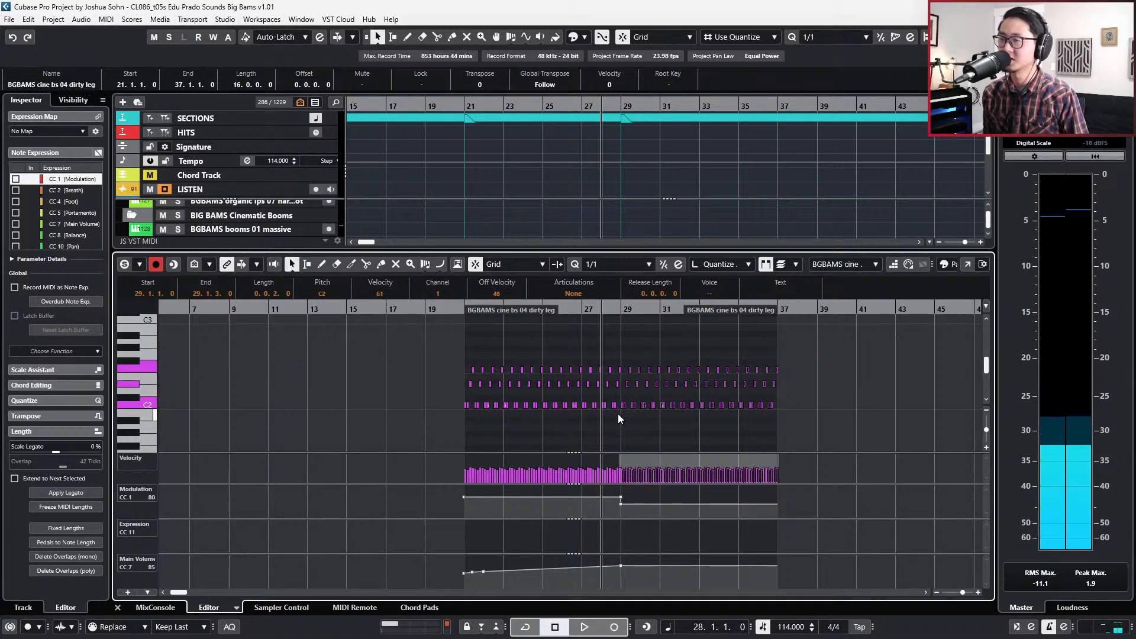
Transpose all dirty leg notes from bar 29 to bar 37 up one octave.
drag(616, 418, 777, 400)
drag(823, 357, 627, 397)
key(Up)
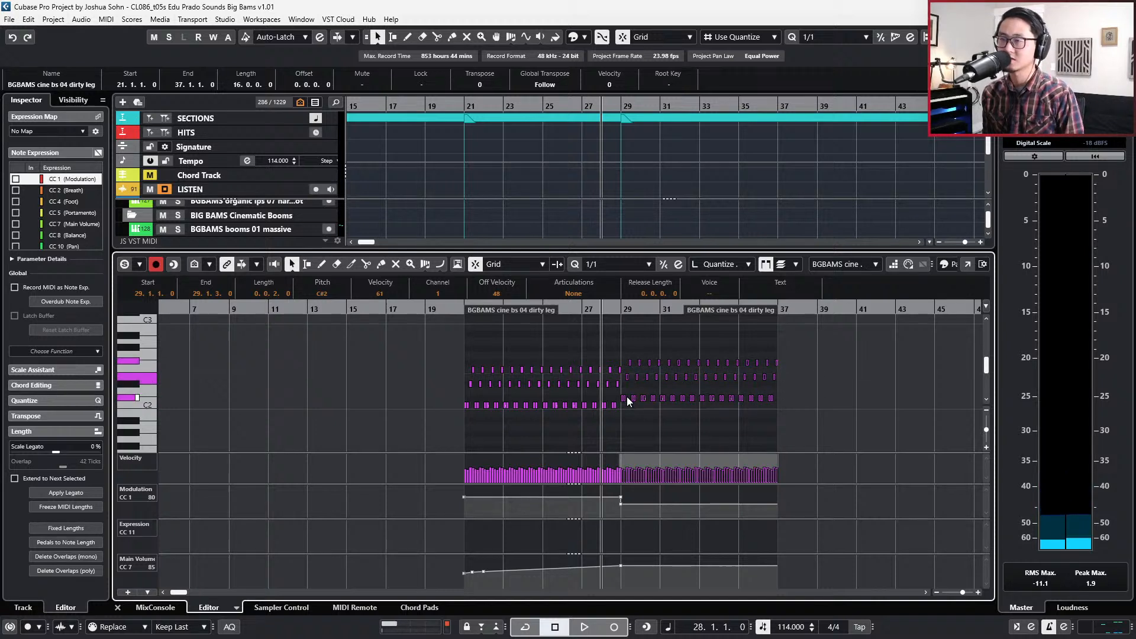
key(Up)
key(Up)
key(Up)
key(Up)
key(Up)
key(Up)
key(Up)
key(Up)
key(Up)
key(Up)
key(Up)
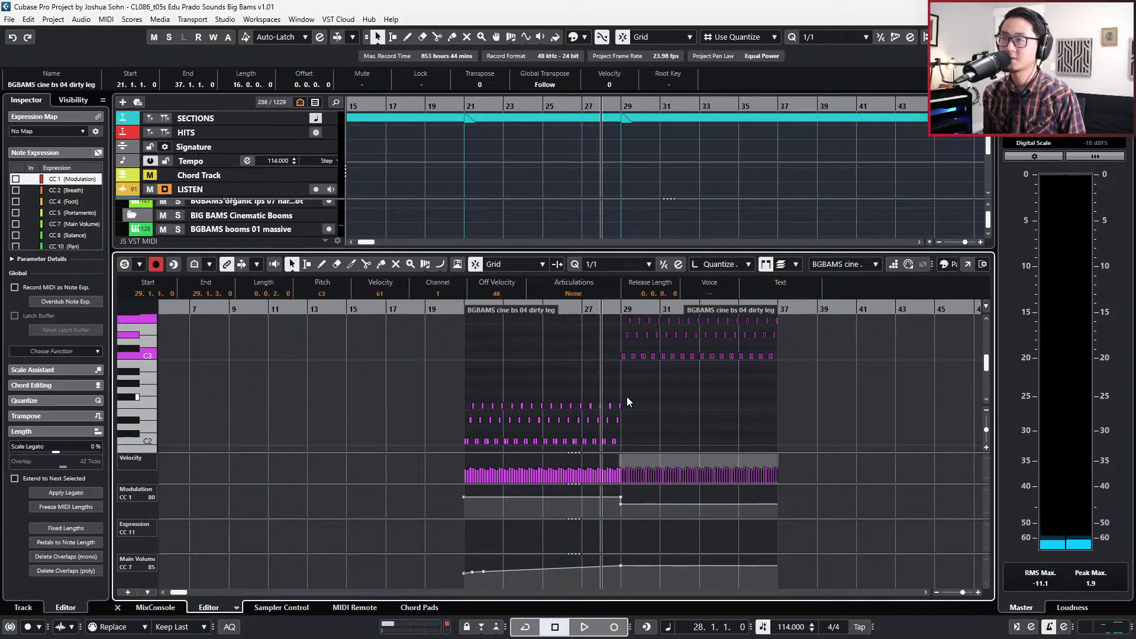
key(Up)
key(Down)
Locate to bar 29 and audition the dirty leg notes there.
key(l)
key(space)
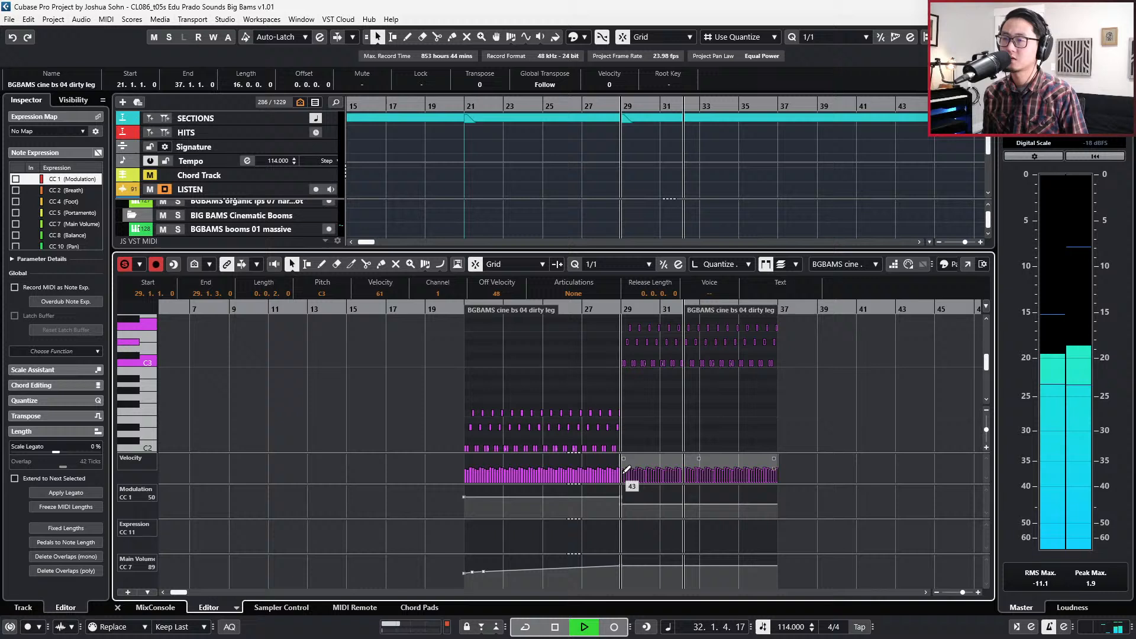
key(space)
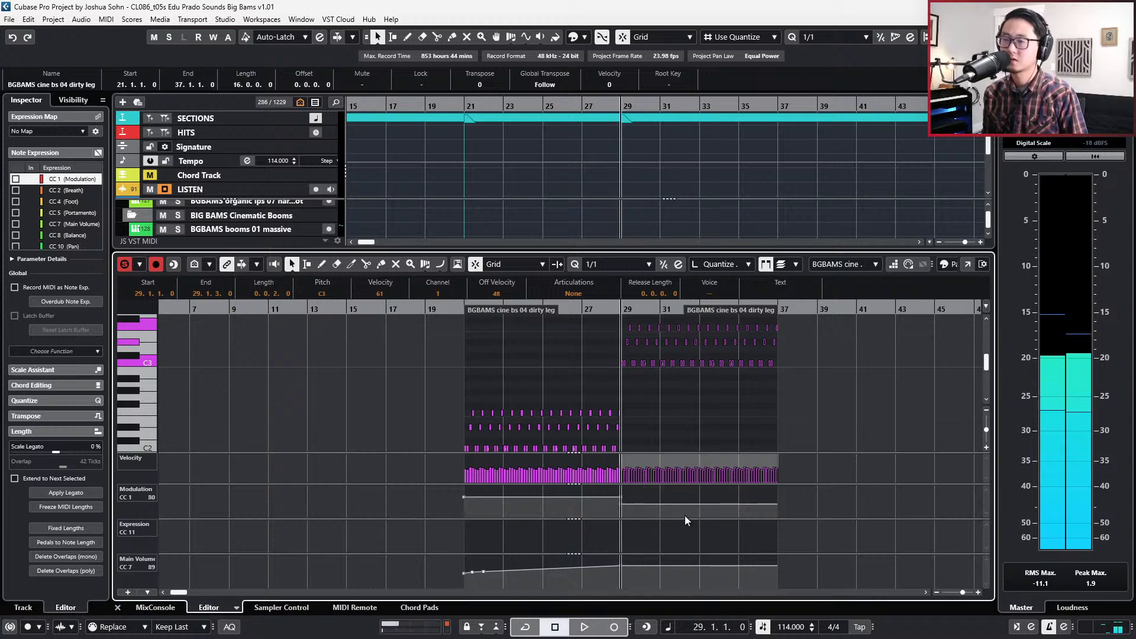
key(space)
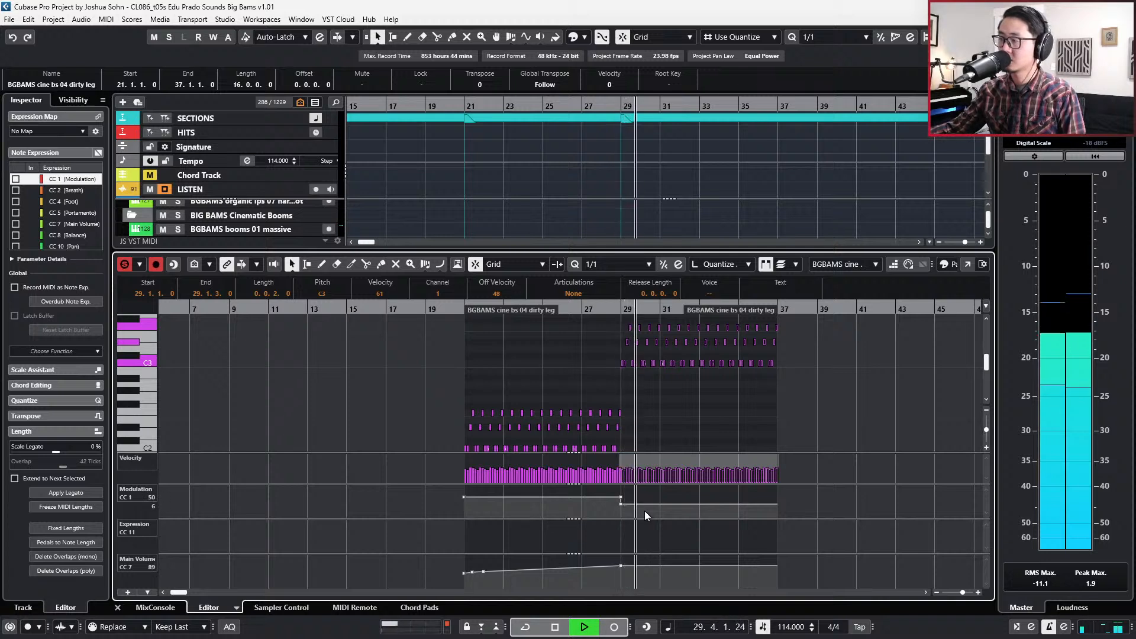
key(space)
Record a live Modulation (CC 1) ride over the dirty leg part from bar 29 to just past bar 36.
key(space)
key(space)
key(space)
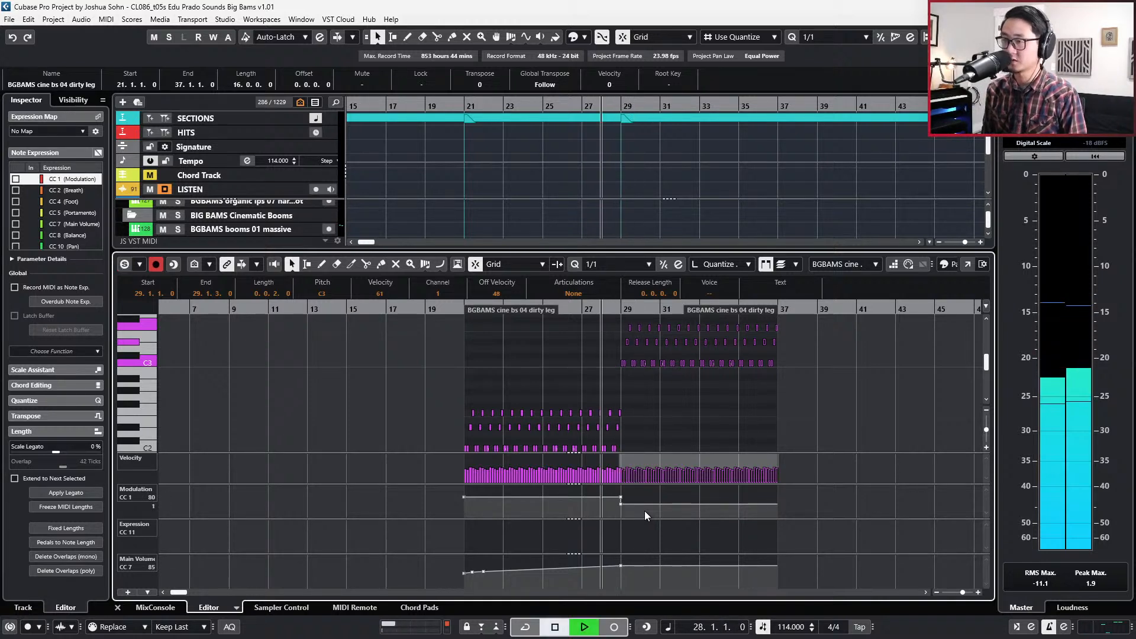
key(KP_Multiply)
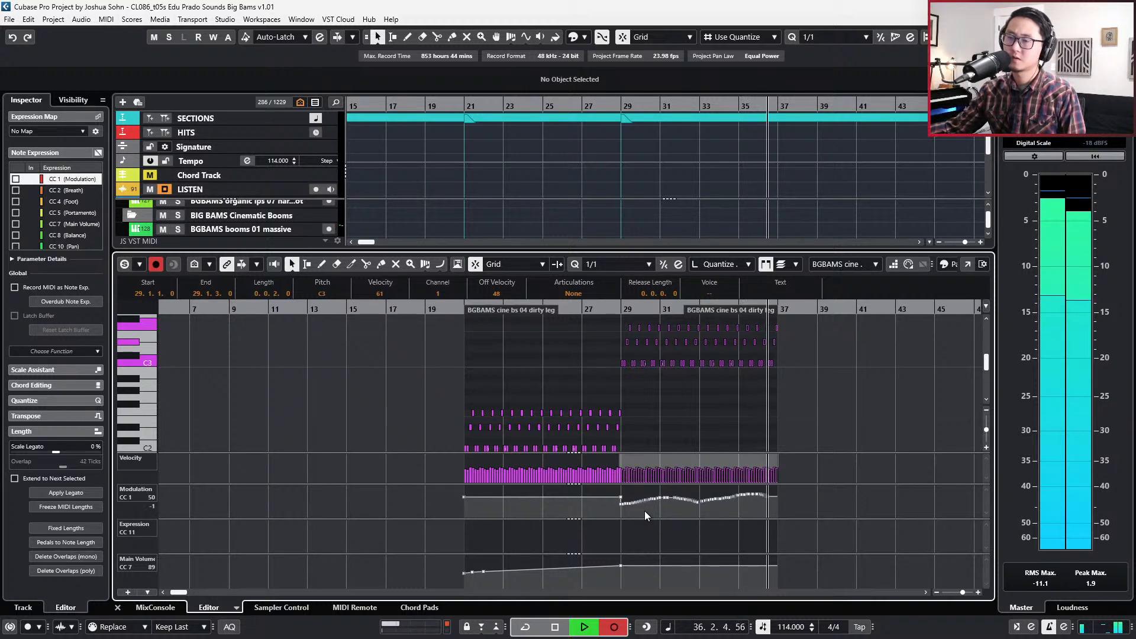
key(space)
key(Return)
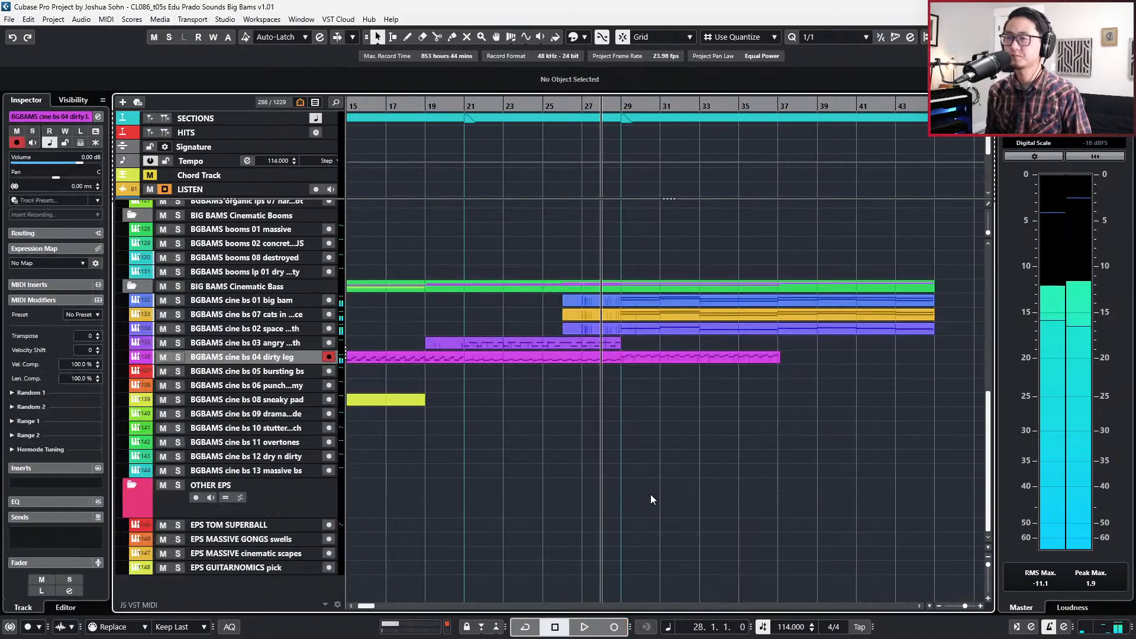
Activate Split MIDI Controllers and split the dirty leg part at bar 29.
scroll(651, 495, down, 2)
click(677, 361)
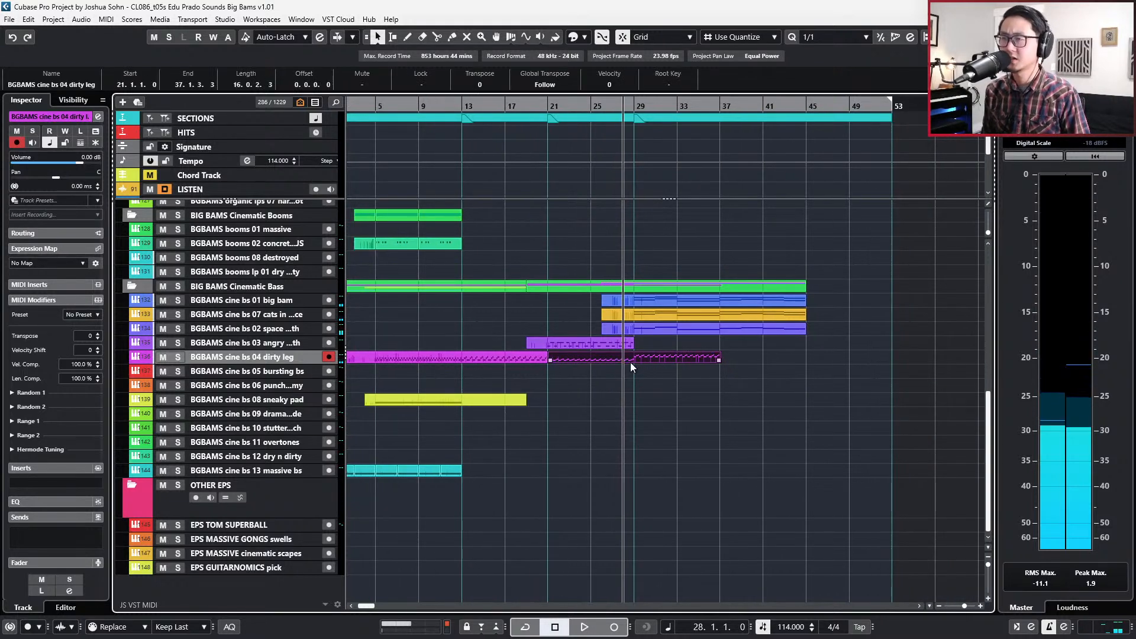
key(ctrl+alt+x)
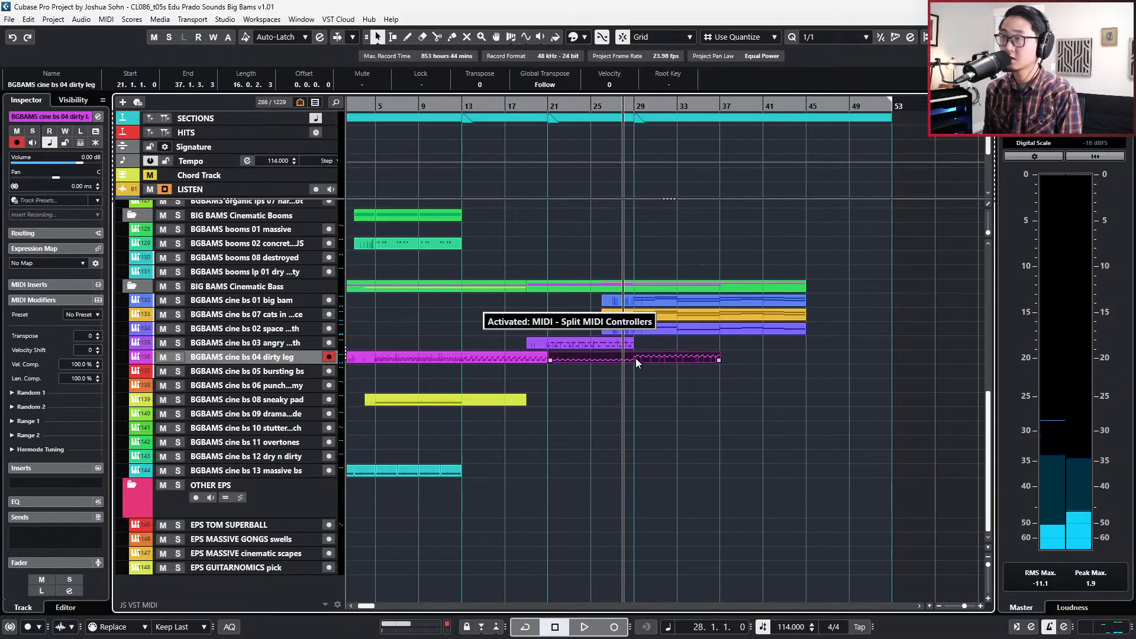
alt+click(636, 358)
Trim the split-off dirty leg part to end exactly at bar 37, discarding the copy made after it.
key(ctrl+d)
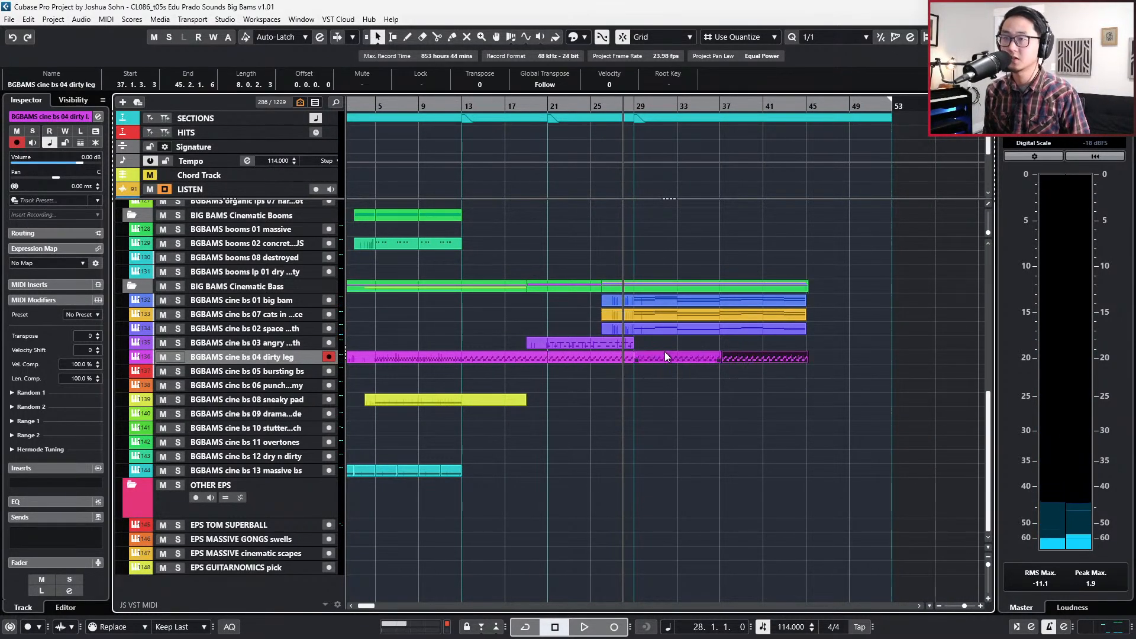
key(Delete)
scroll(716, 358, up, 2)
click(721, 358)
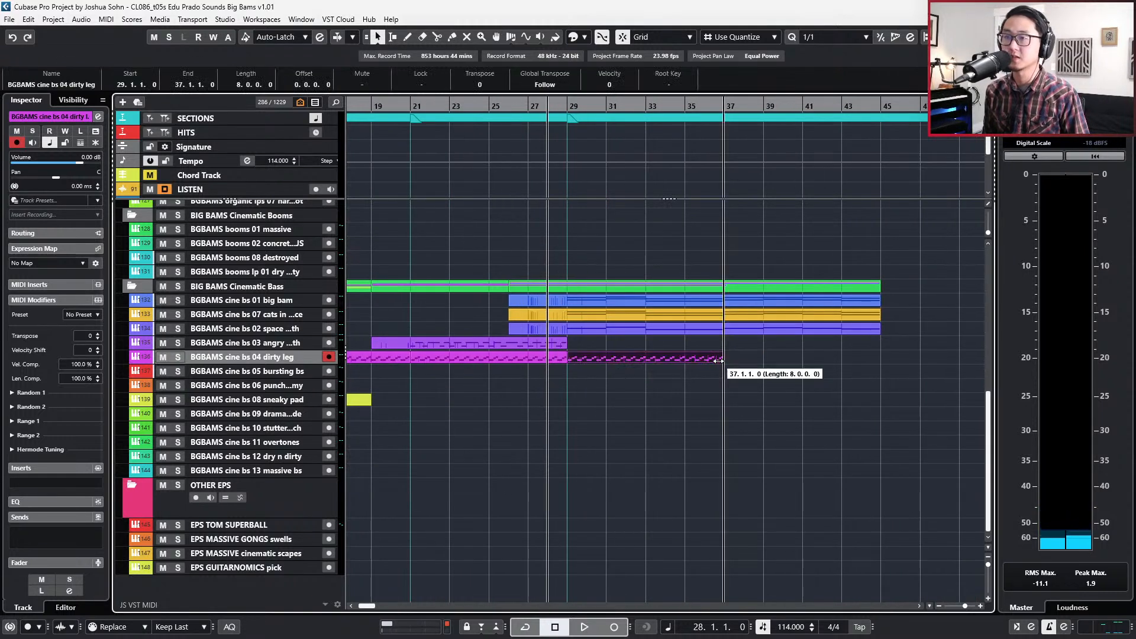
Duplicate the dirty leg part to fill bars 37 to 45 and locate to bar 29.
key(ctrl+d)
key(n)
key(n)
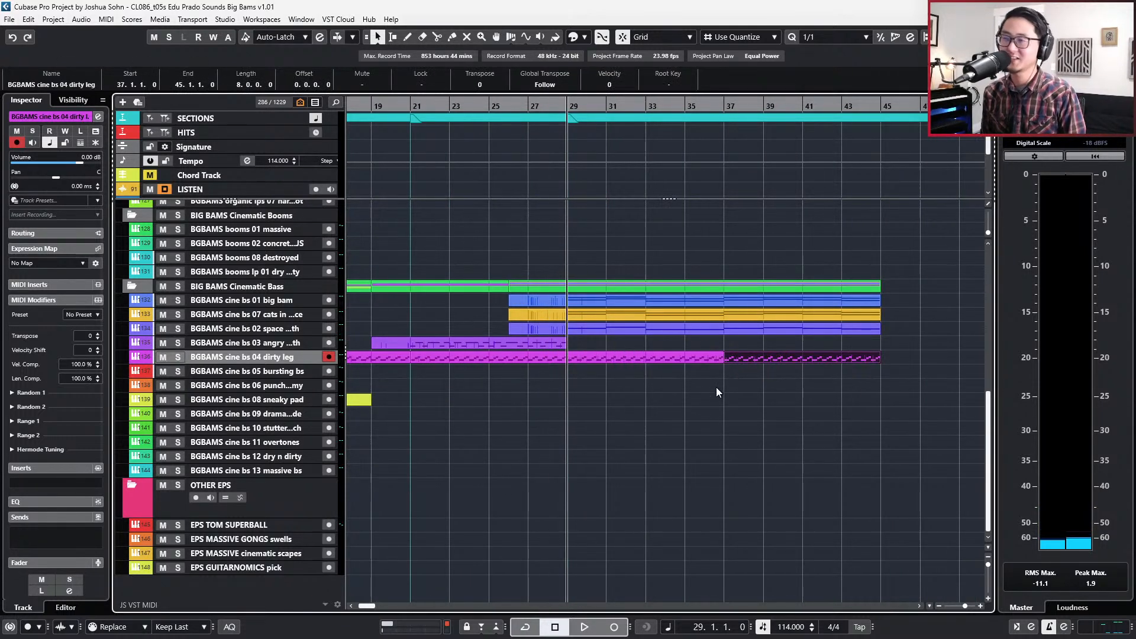
Rewind to bar 25, audition the 08 sneaky pad sound, and move the playback position to bar 28.
key(KP_Subtract)
key(KP_Subtract)
key(KP_Subtract)
key(KP_Subtract)
key(KP_Subtract)
key(KP_Subtract)
key(KP_Subtract)
key(KP_Subtract)
key(KP_Subtract)
key(KP_Subtract)
key(KP_Subtract)
key(KP_Subtract)
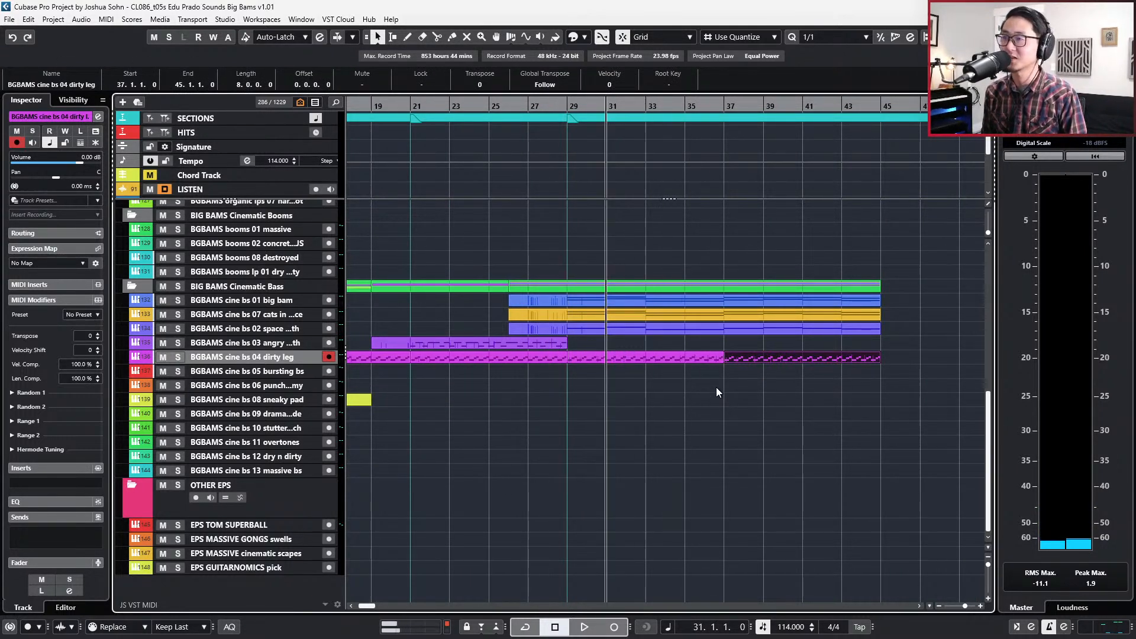
scroll(725, 424, down, 2)
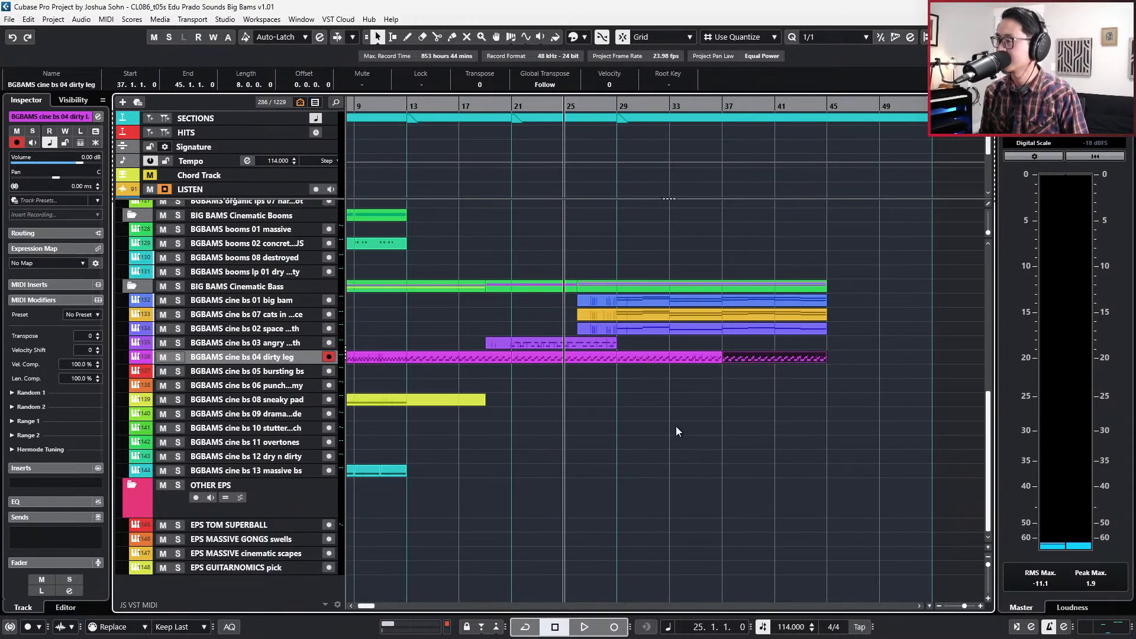
scroll(491, 401, down, 2)
click(413, 401)
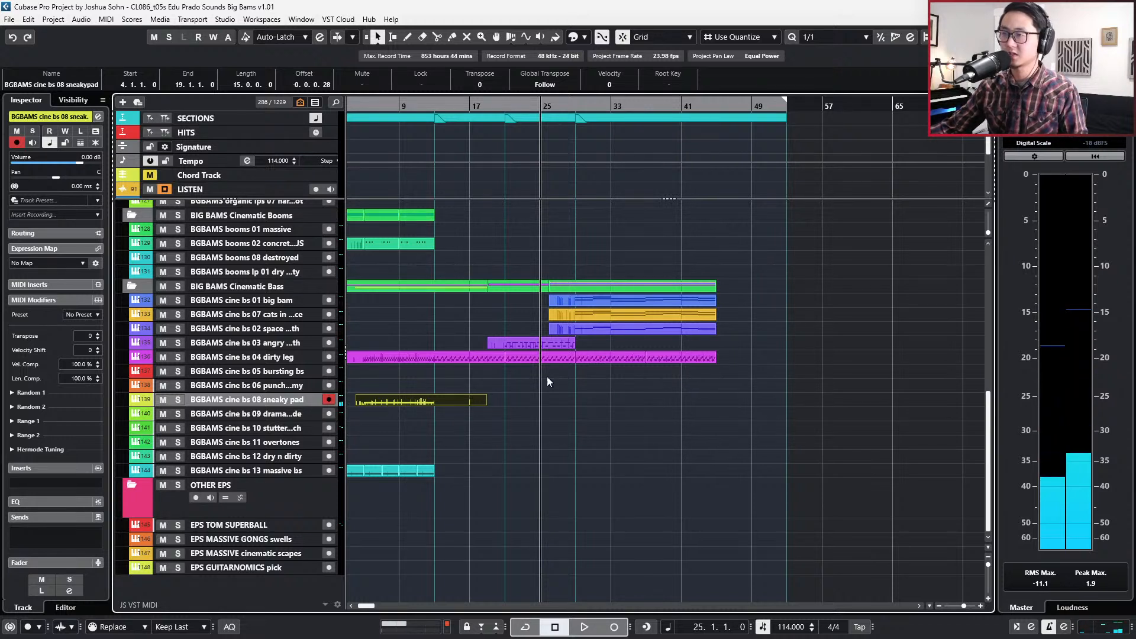
key(KP_Add)
key(KP_Add)
key(KP_Add)
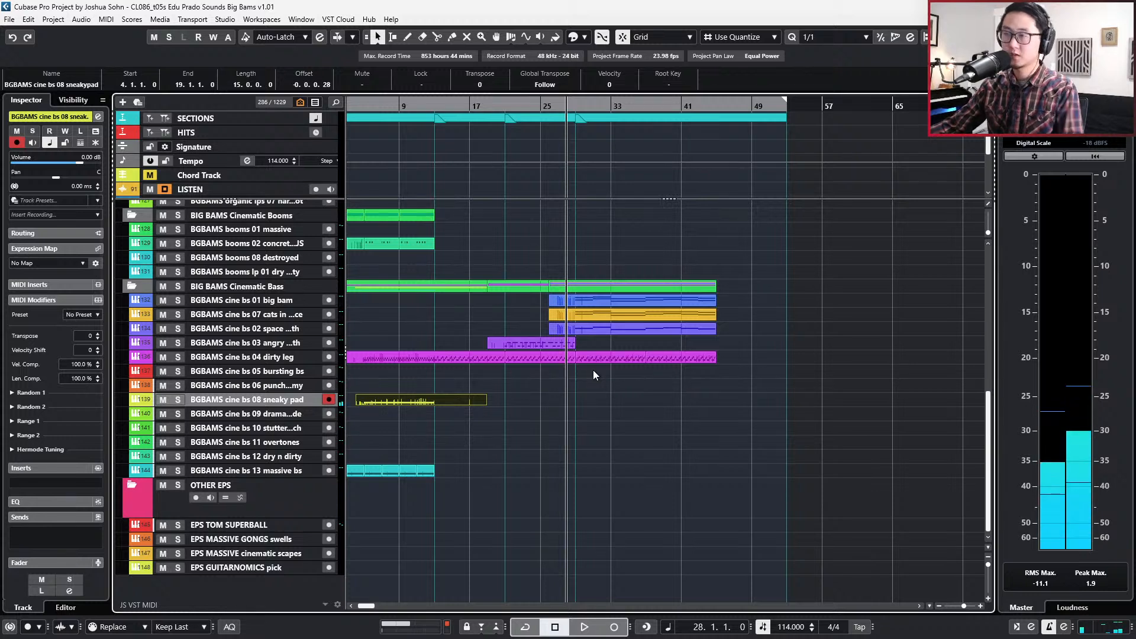
Copy the 01 big bam part spanning bars 26 to 45 onto the 08 sneaky pad track.
click(595, 307)
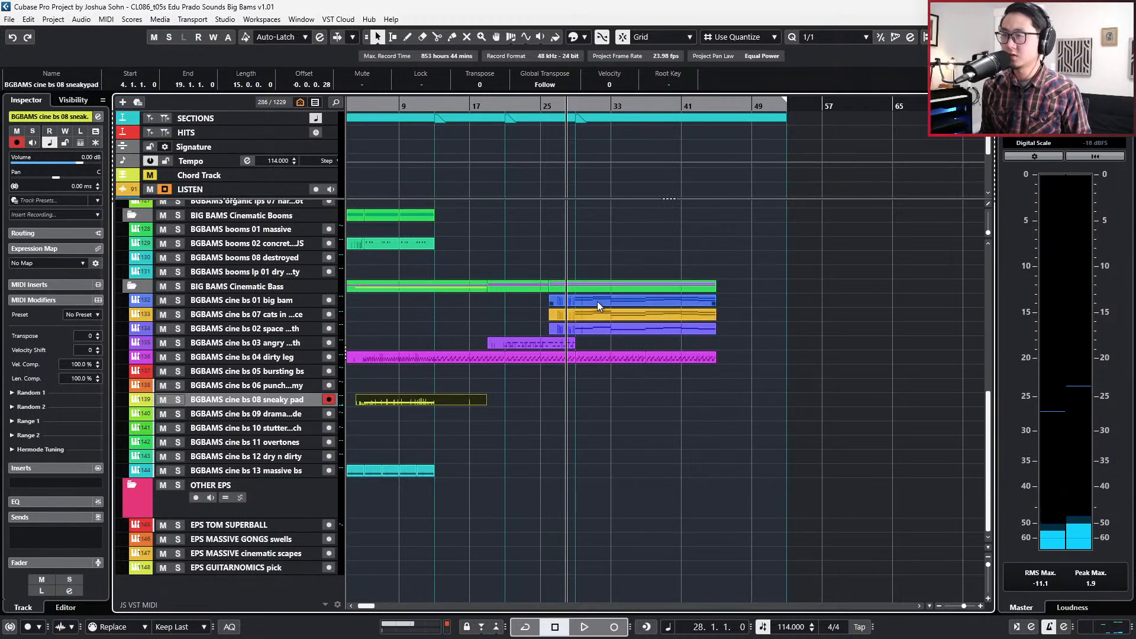
click(597, 301)
drag(597, 301, 591, 399)
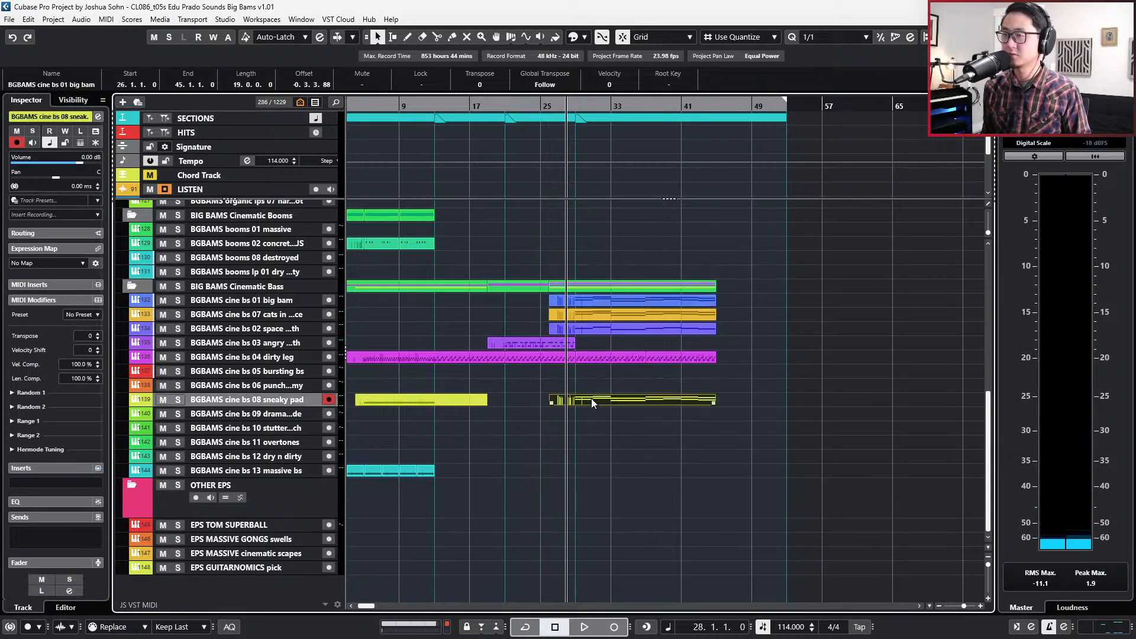
Open the big bam and copied sneaky pad parts together for note editing and set Part Editing Mode to Active Part.
click(598, 305)
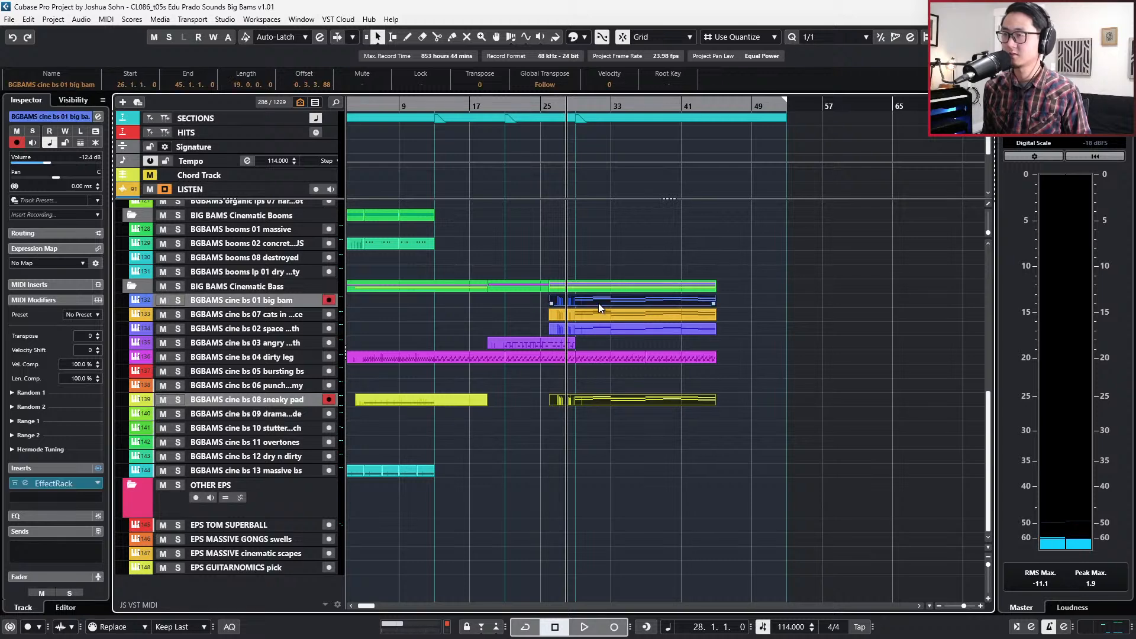
double_click(598, 303)
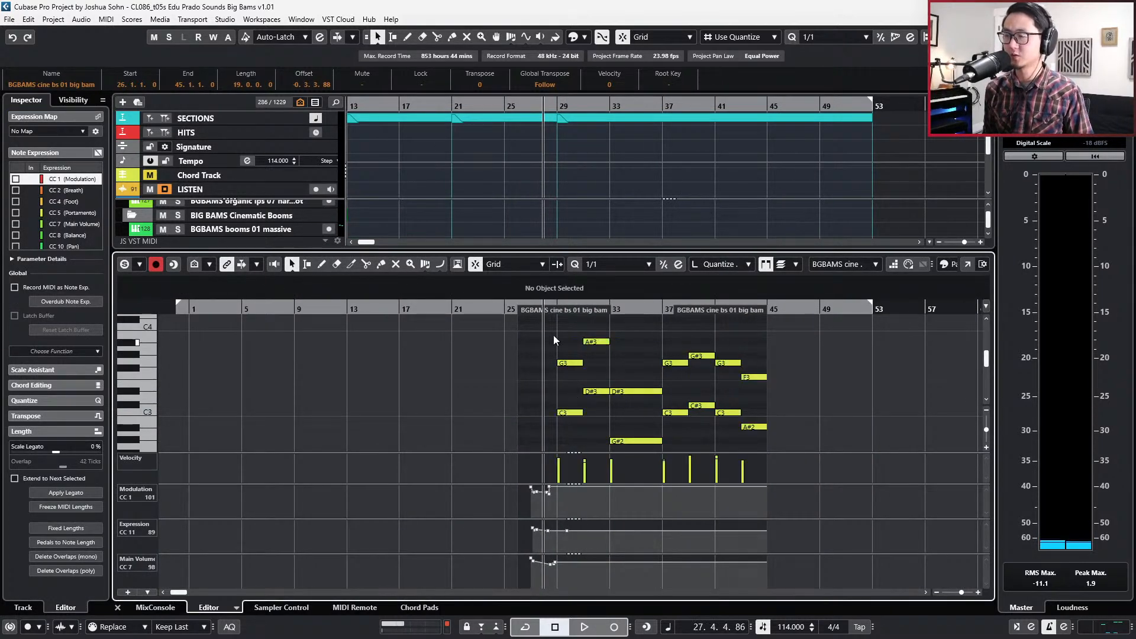
drag(637, 388, 790, 438)
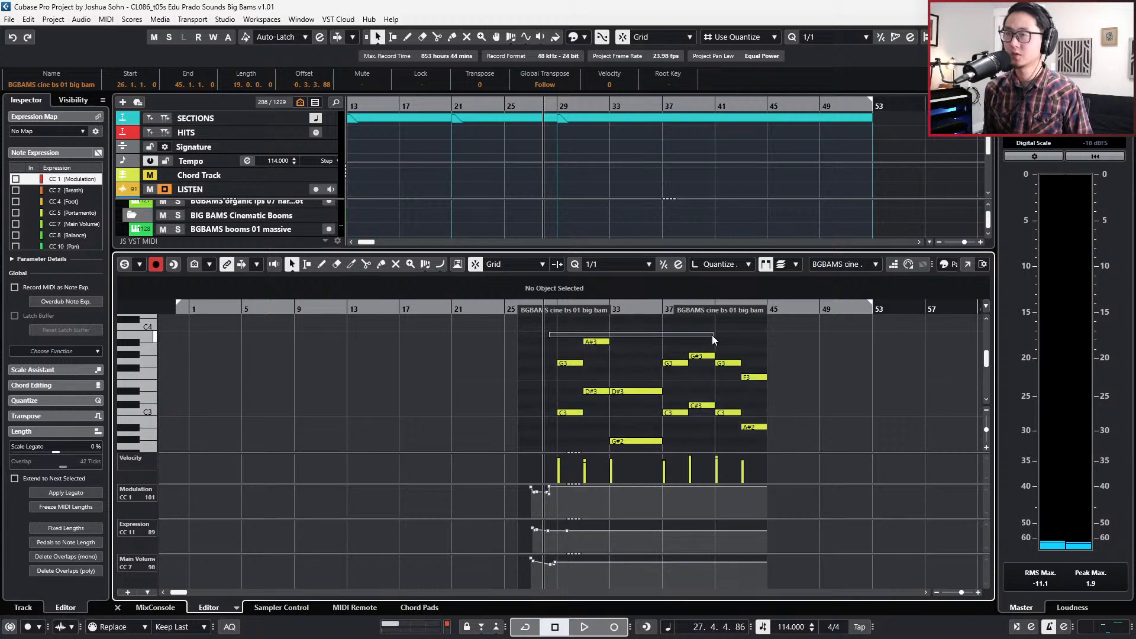
click(782, 264)
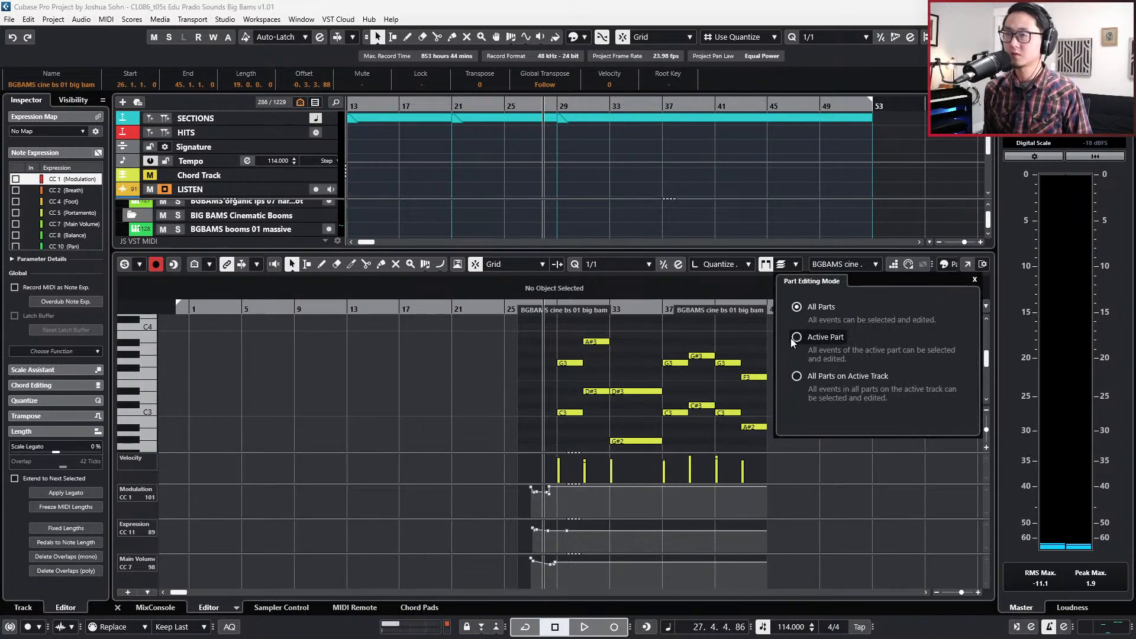
Transpose all the copied sneaky pad notes from bar 29 onward up 12 semitones.
drag(552, 338, 771, 447)
key(Up)
key(Up)
key(Up)
key(Up)
key(Up)
key(Up)
key(Up)
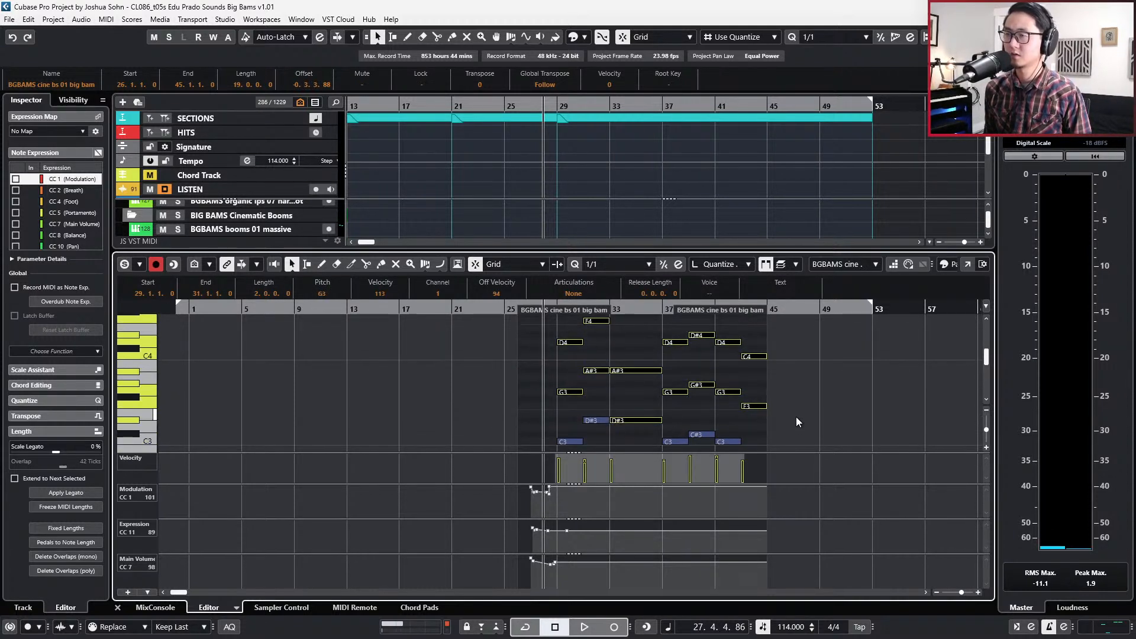
key(Up)
key(Up)
key(Up)
key(Up)
key(Up)
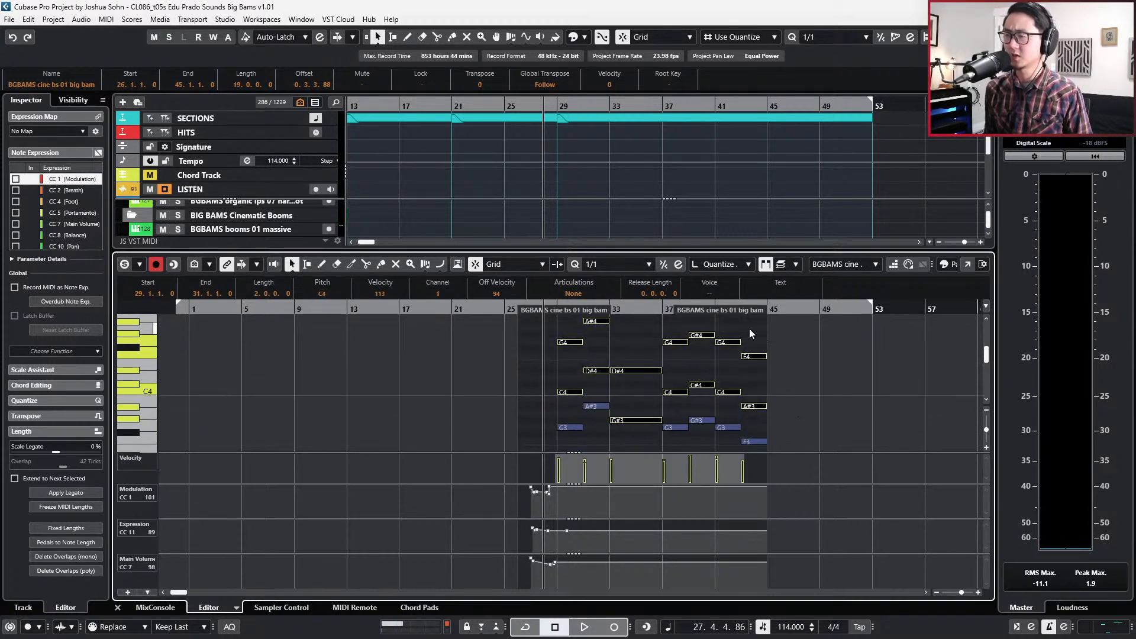
click(828, 374)
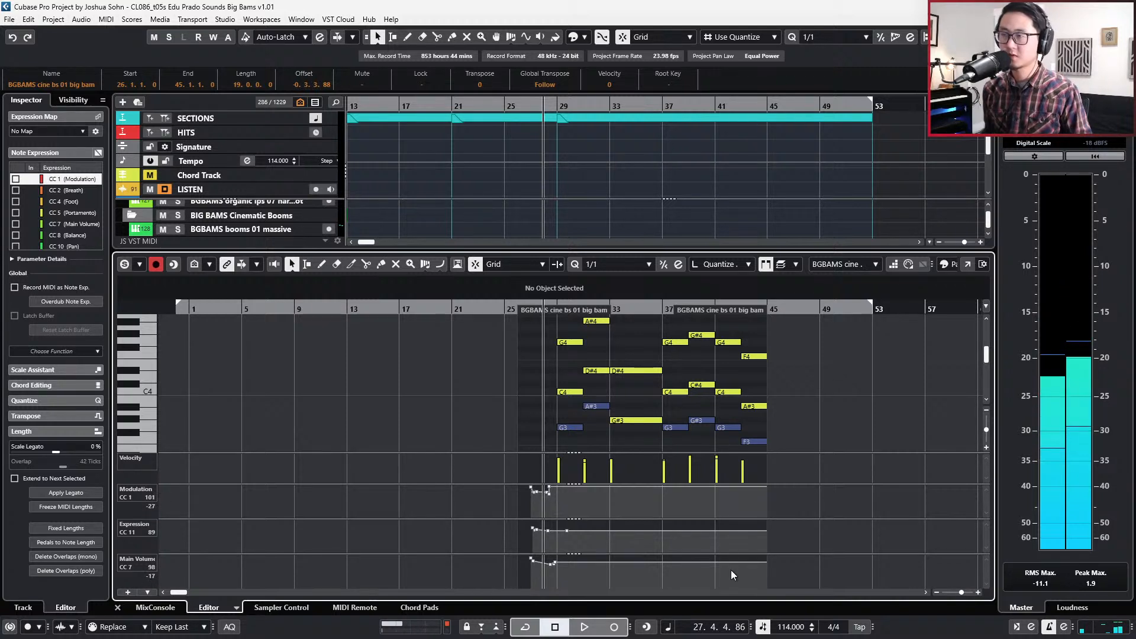
Raise the sneaky pad's C4 note at bar 29 by an octave to C5.
click(564, 392)
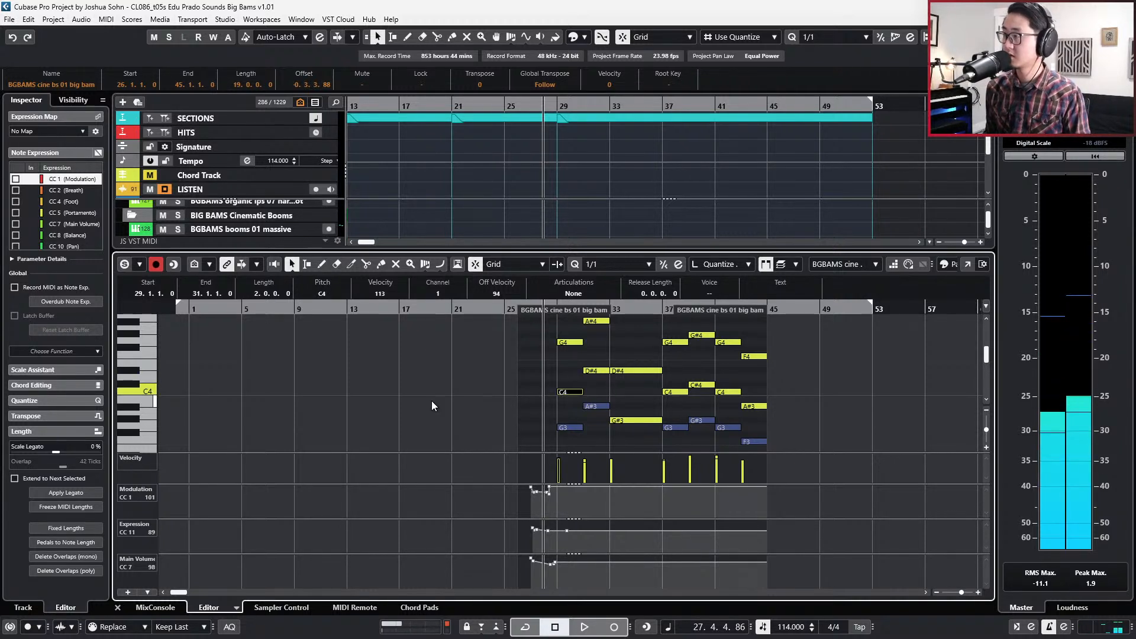
key(Up)
key(Up)
key(Up)
key(Up)
key(Up)
key(Up)
key(Up)
key(Up)
key(Up)
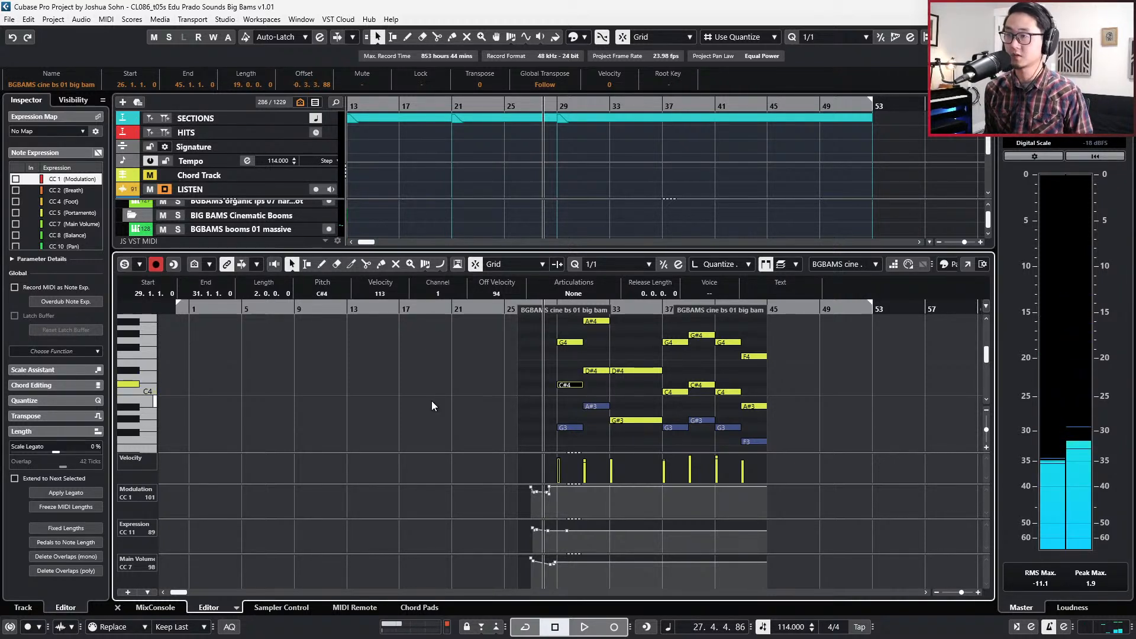
key(Up)
key(Up)
key(Up)
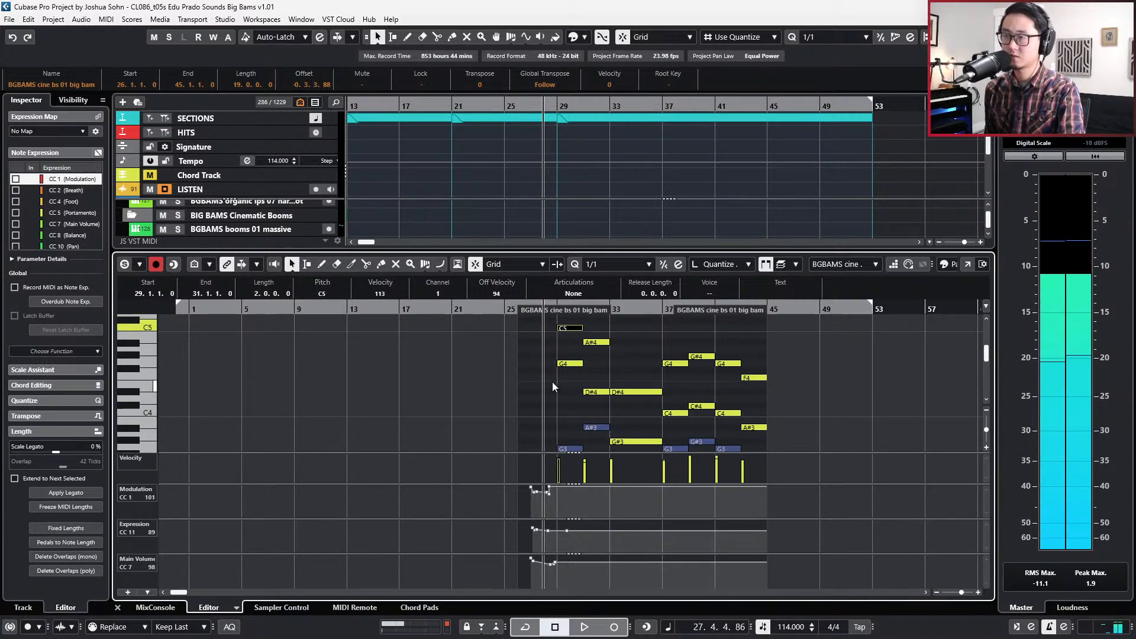
Raise the two sneaky pad notes at bar 31 by two semitones, and bring the lower one up to G4.
drag(603, 329, 595, 398)
key(Up)
key(Up)
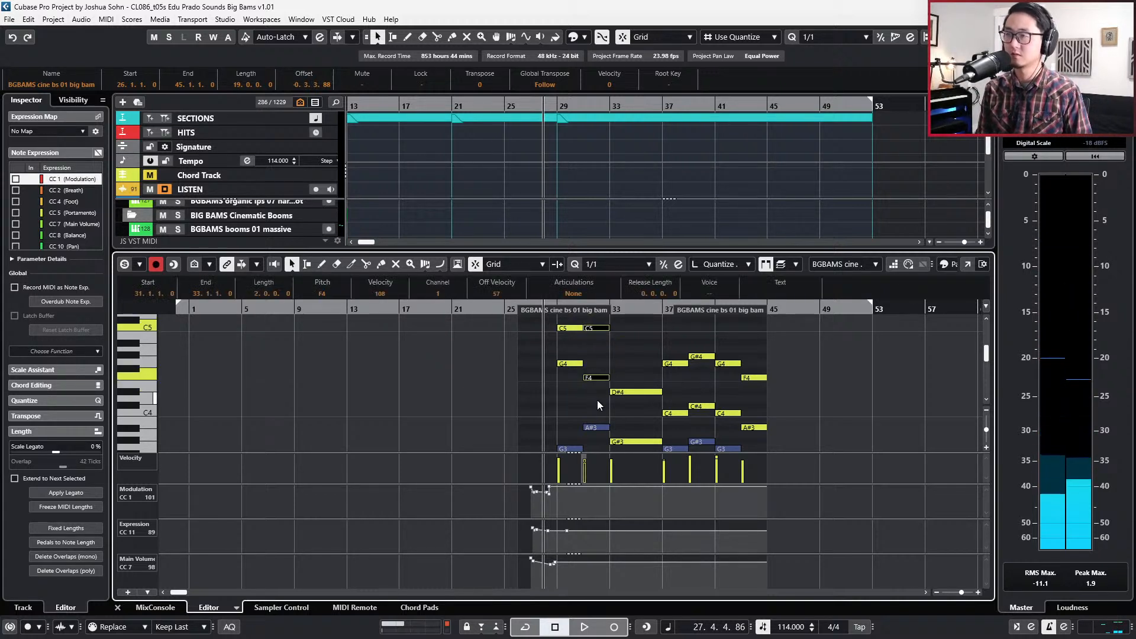
click(597, 380)
key(Up)
key(Up)
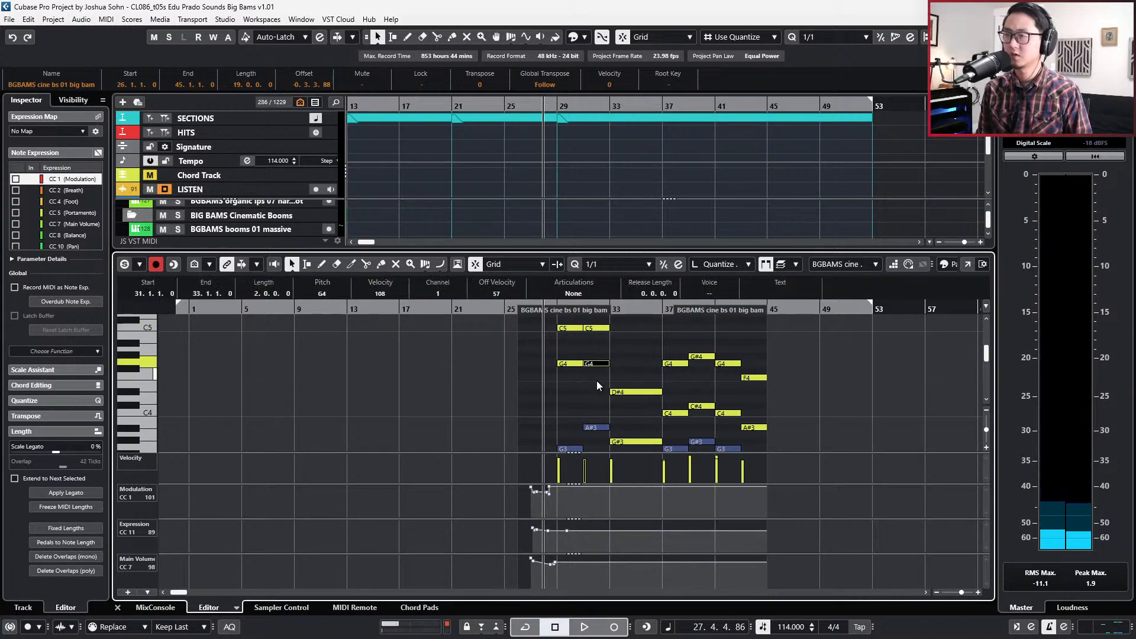
Play the passage and lower the upper sneaky pad note at bar 31 to A#4.
key(space)
scroll(596, 381, up, 3)
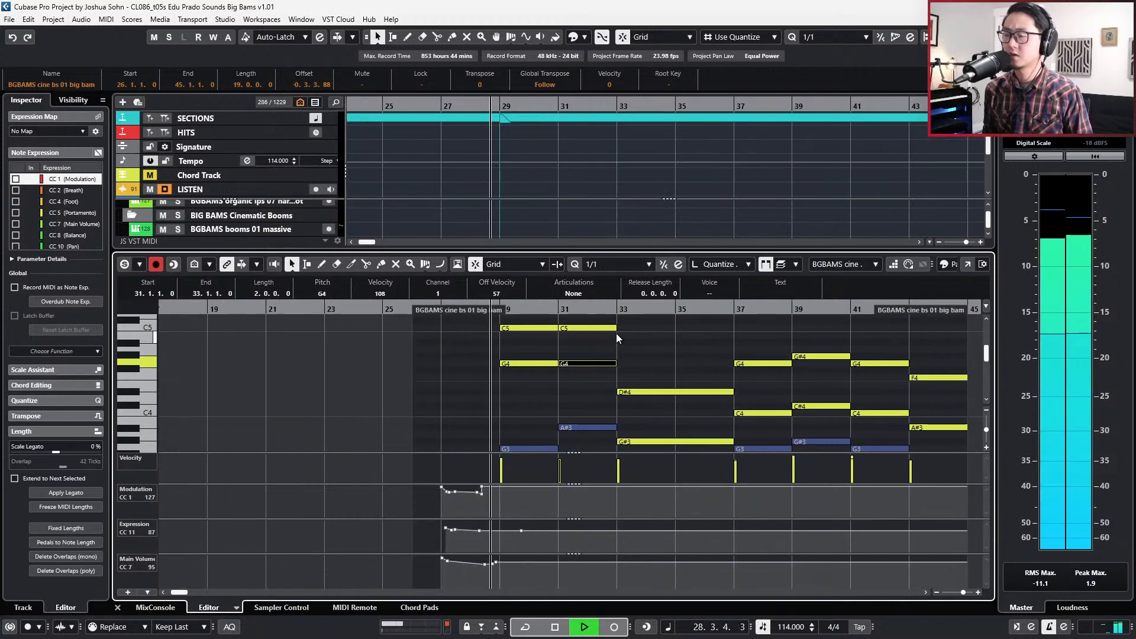
click(611, 327)
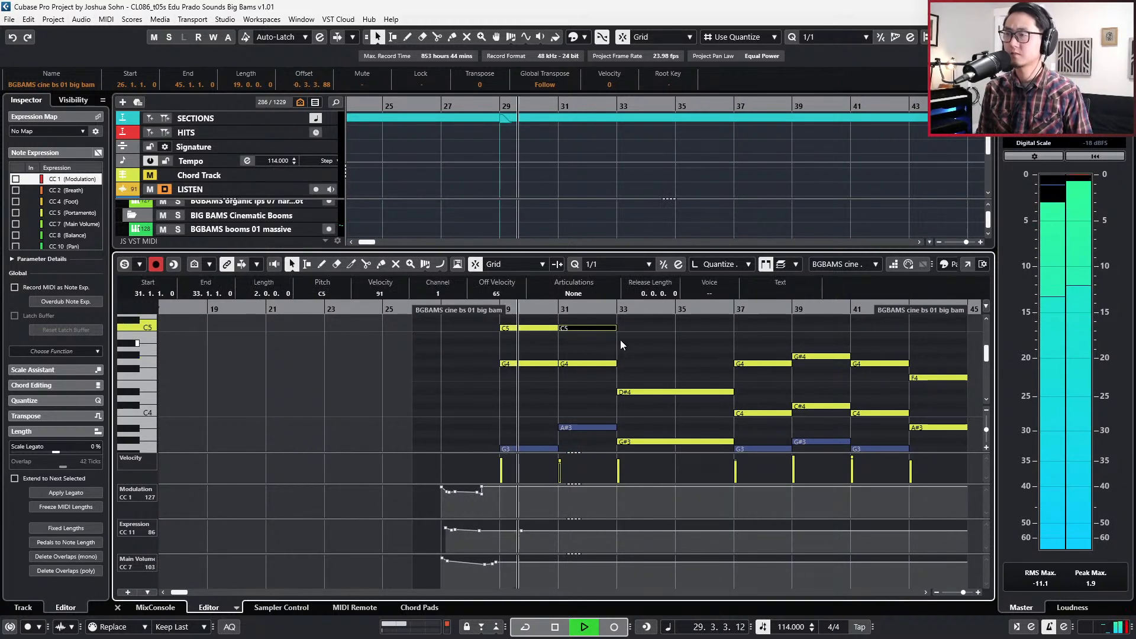
key(Down)
key(Down)
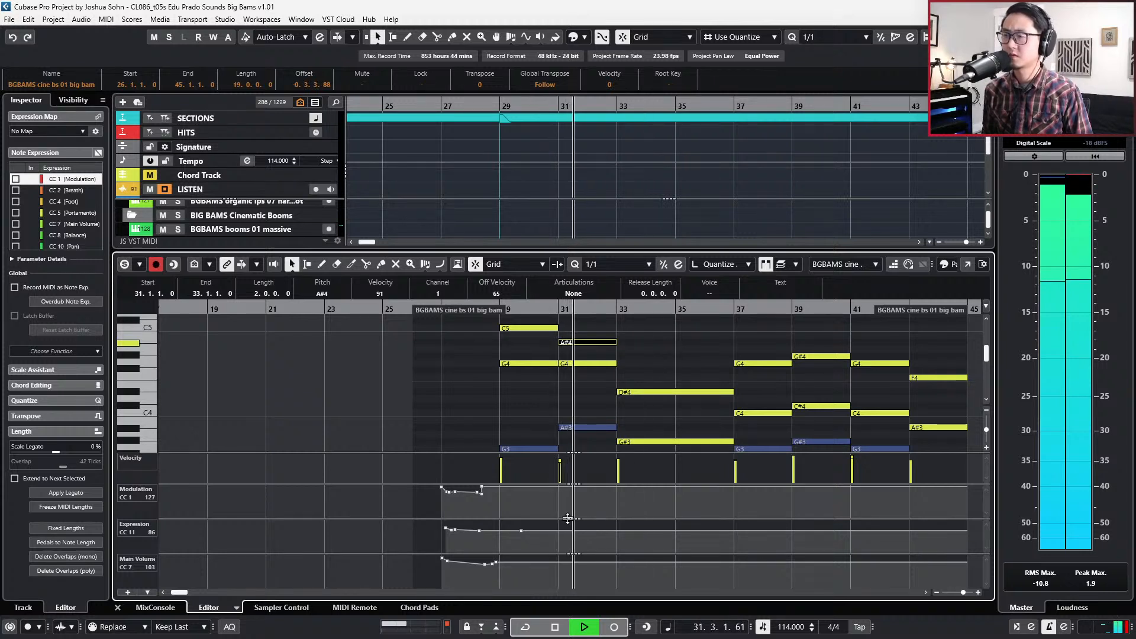
Record a live Modulation (CC 1) and Main Volume (CC 7) ride over the sneaky pad part from bar 27 to just past bar 29.
key(space)
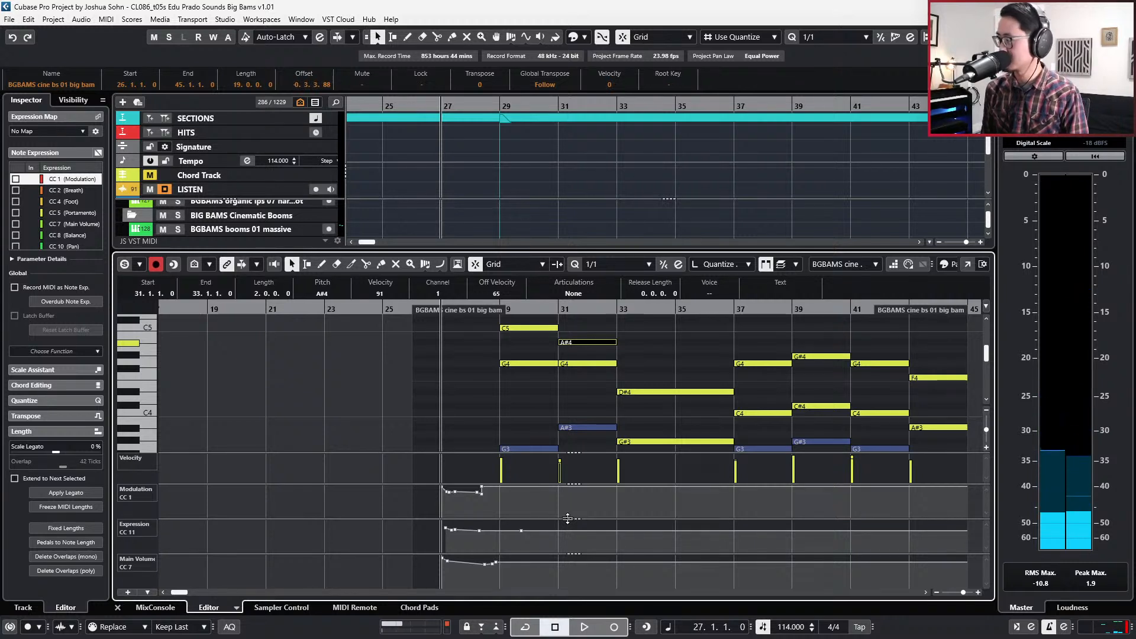
key(KP_Multiply)
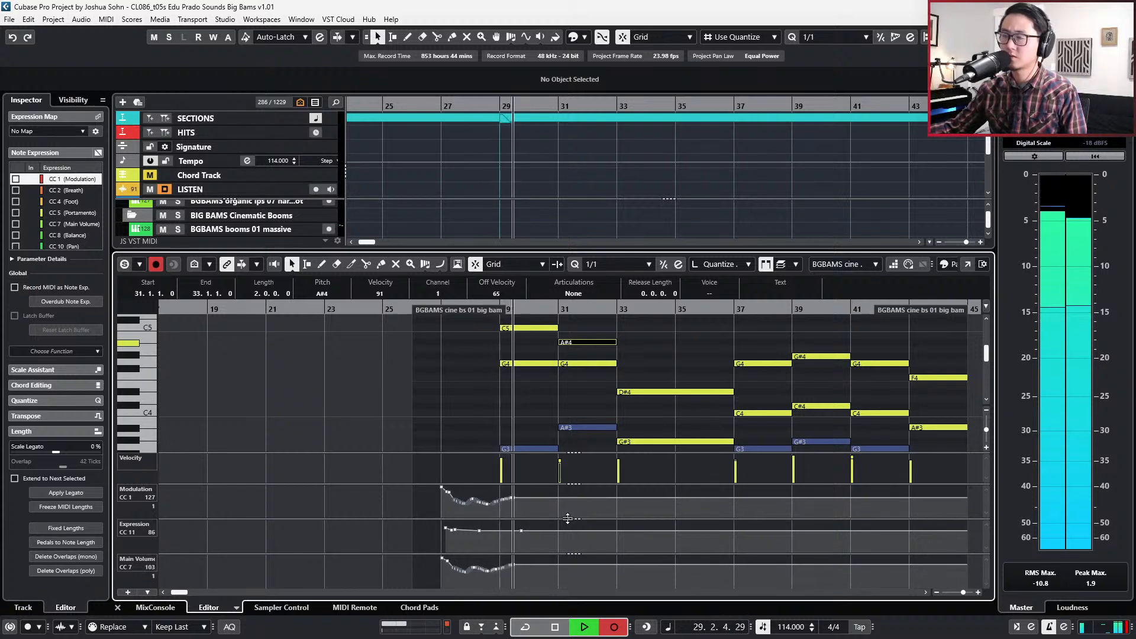
key(space)
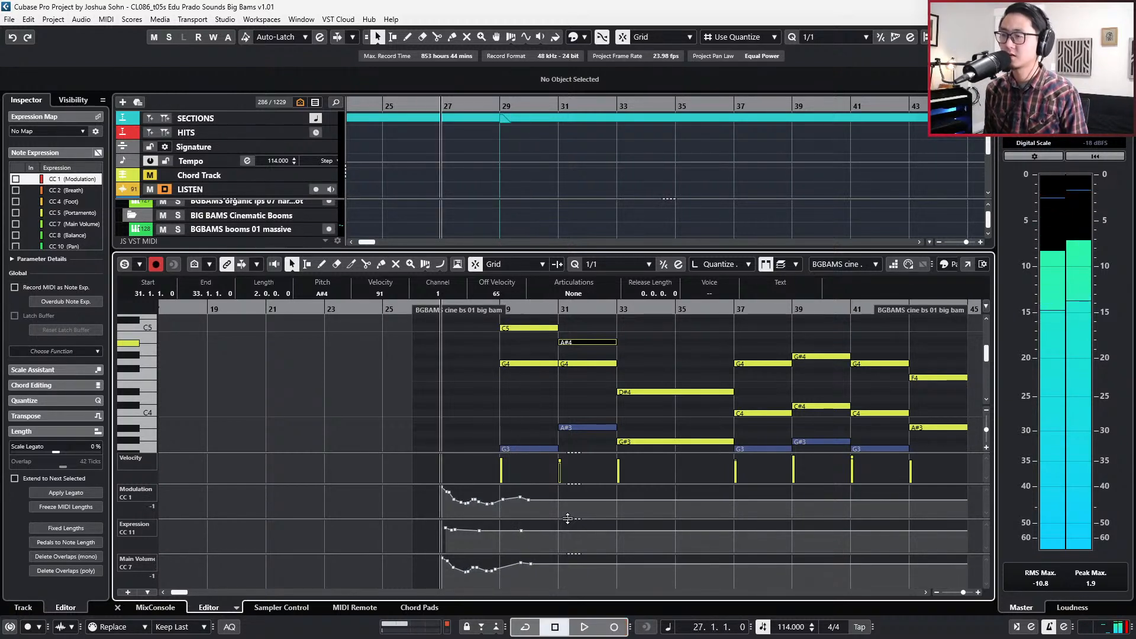
Switch the Key Editor to the big bam part to view its controller curves, and close the editor.
click(837, 262)
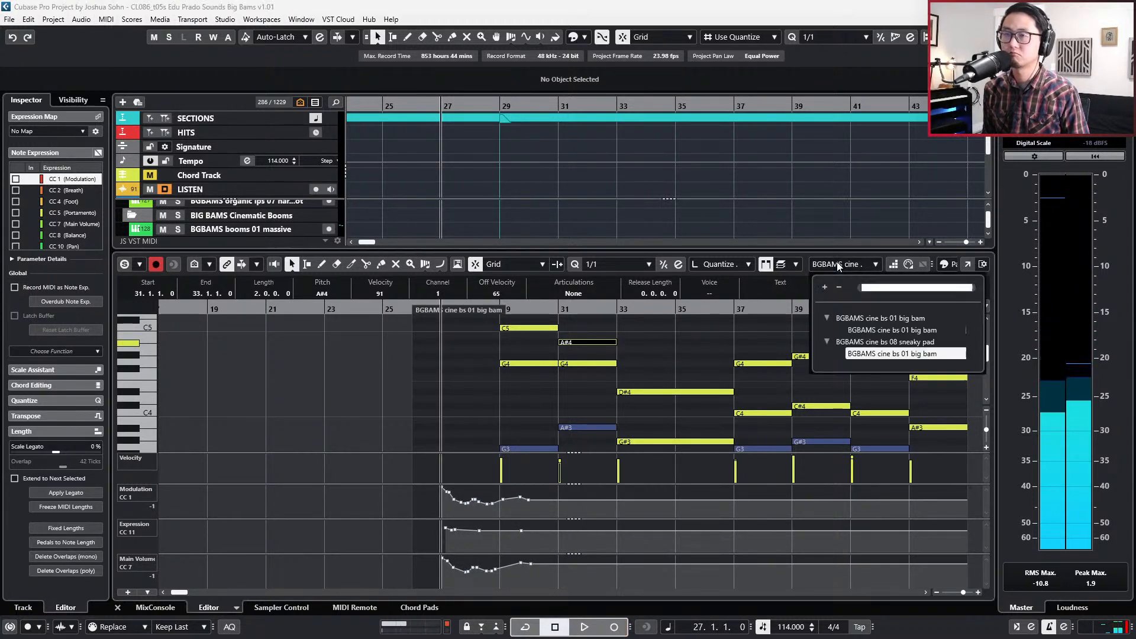
click(783, 296)
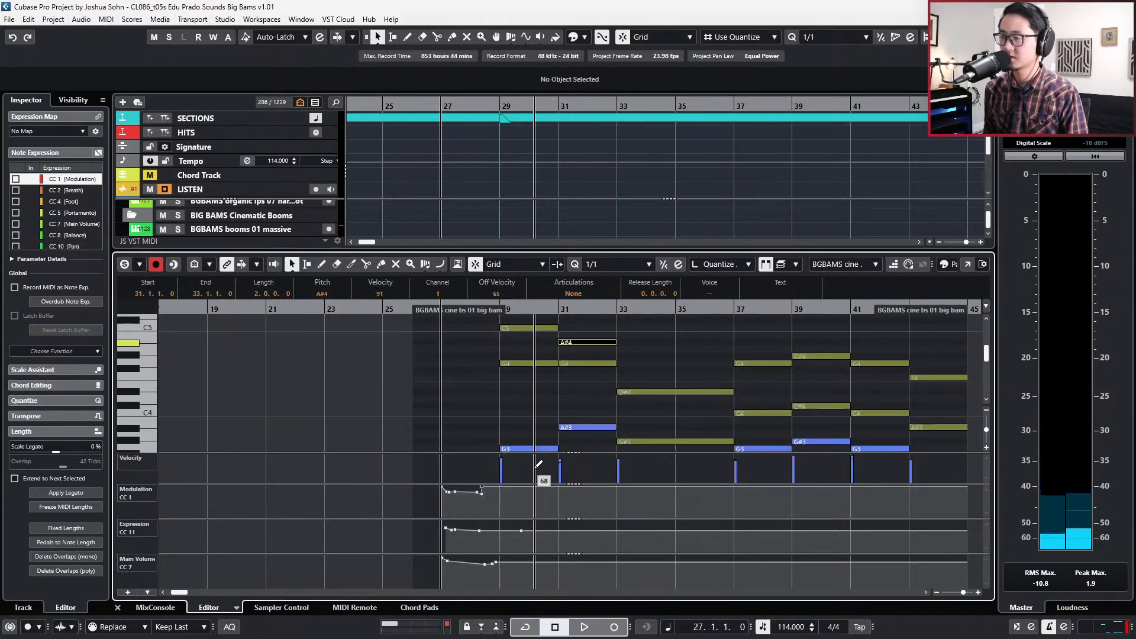
key(ctrl+e)
Play the layered bass arrangement from bar 27 to about bar 35, selecting the 02 space part along the way.
key(space)
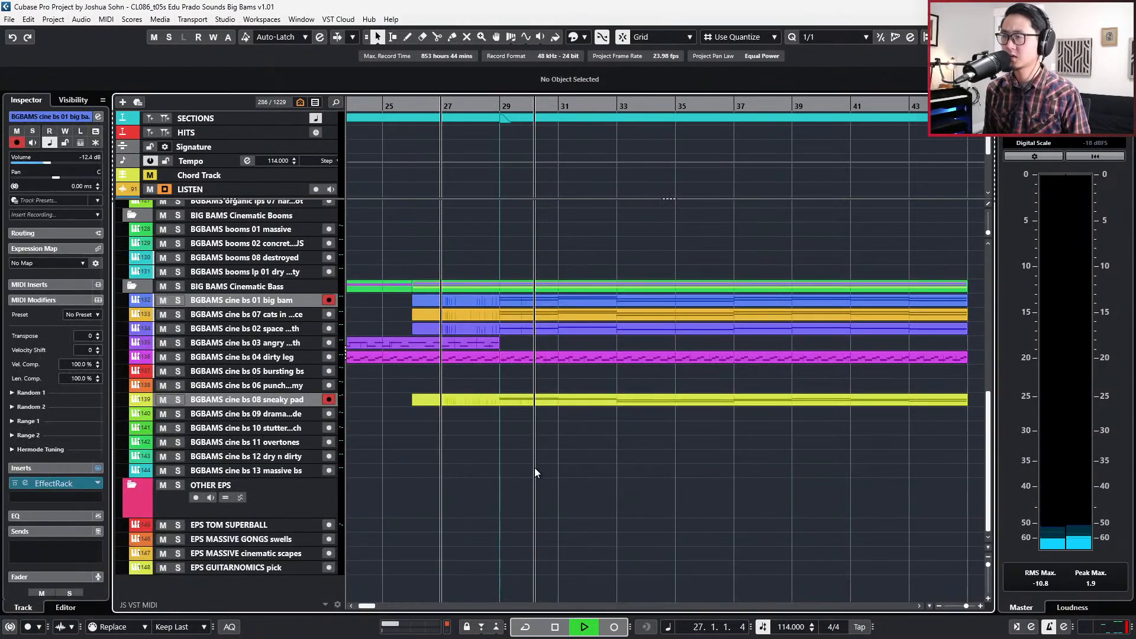
scroll(555, 389, down, 2)
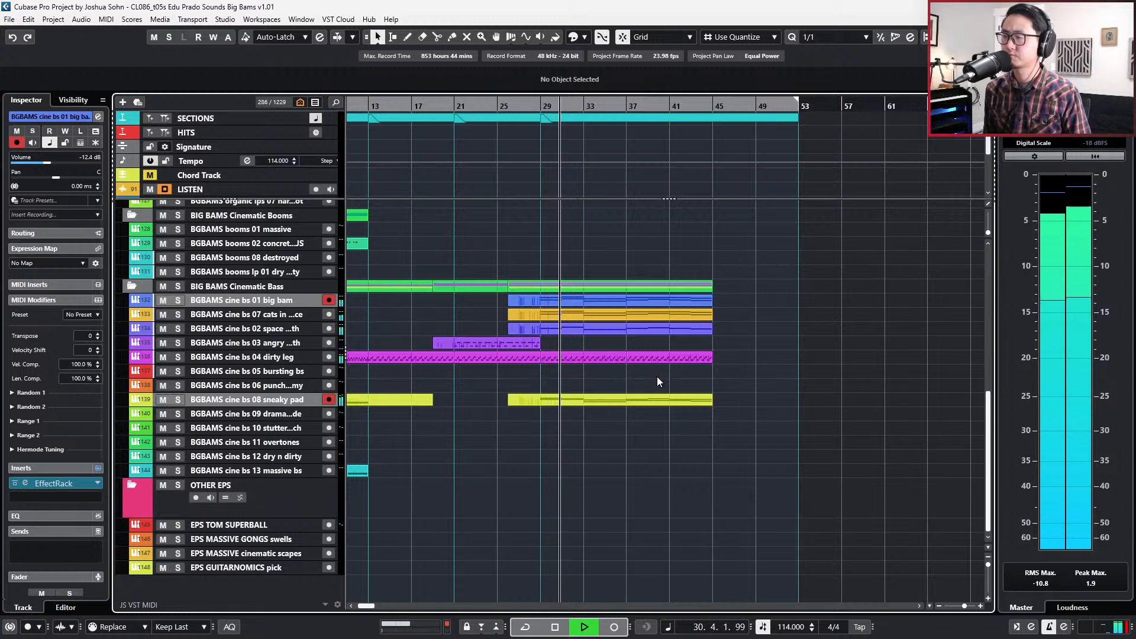
click(564, 329)
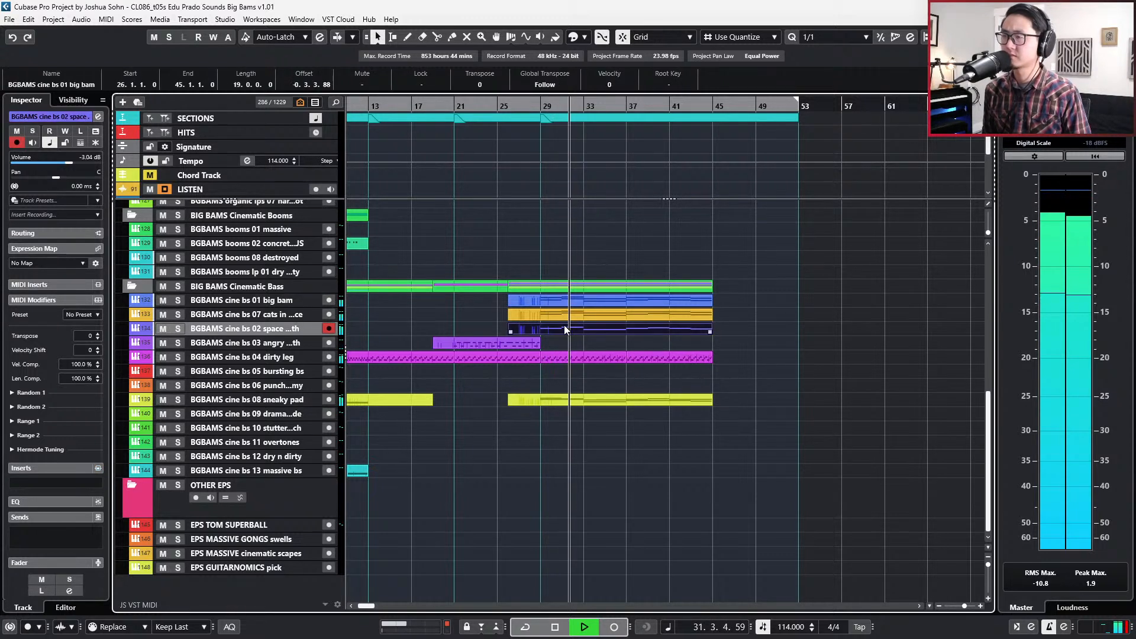
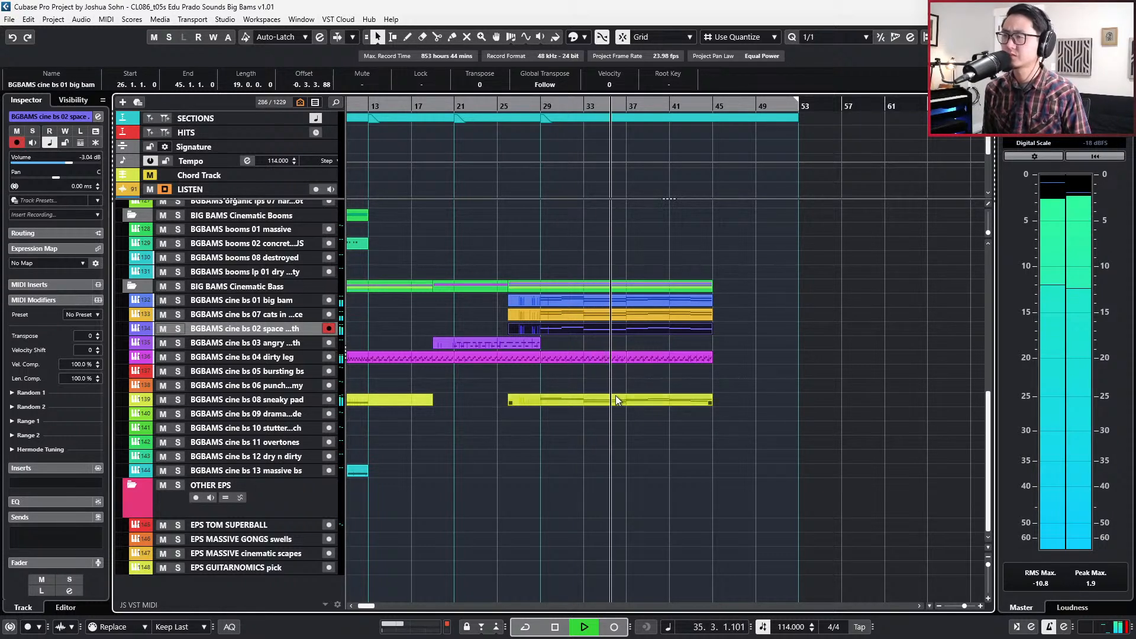
key(space)
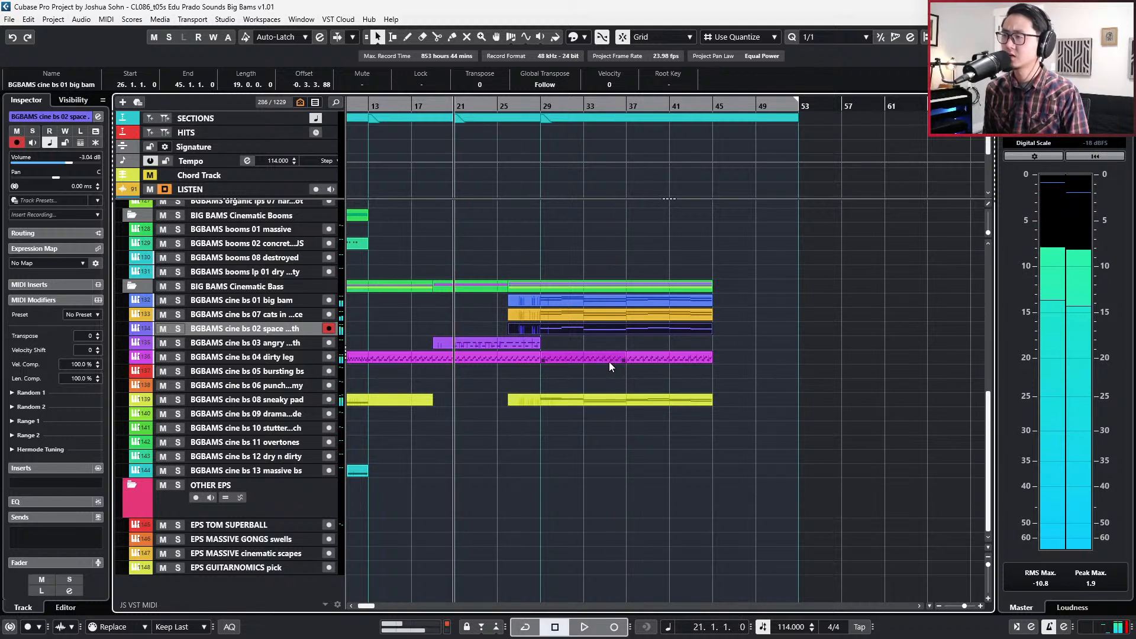
Play the arrangement from bar 21 and select the dirty leg bass parts running from bar 29 to bar 45.
key(space)
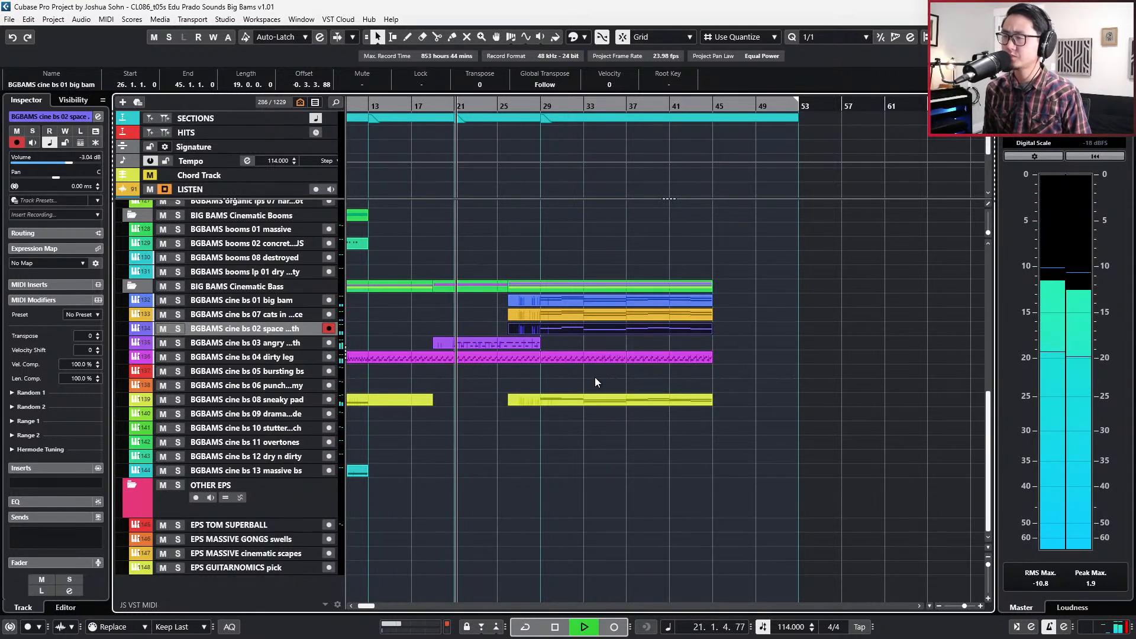
click(595, 377)
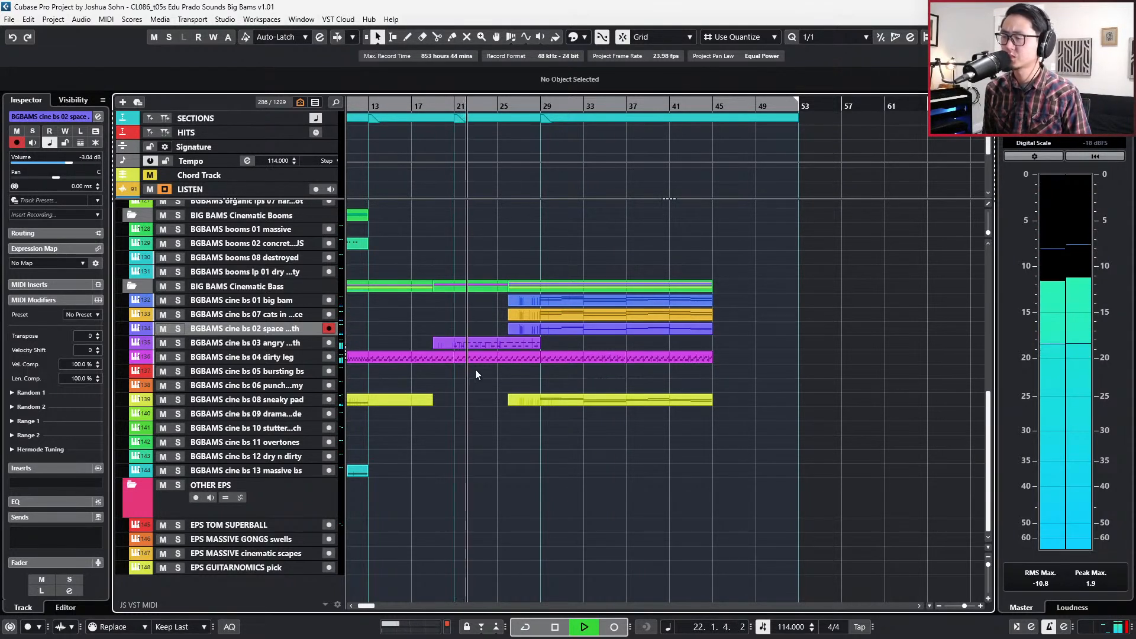
click(669, 359)
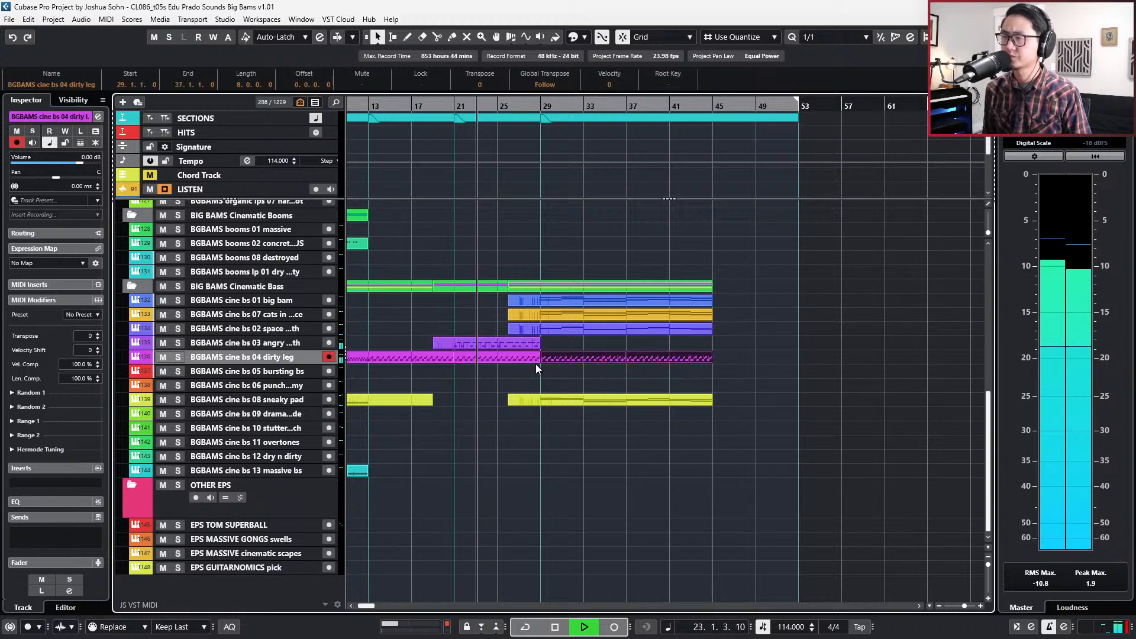
key(space)
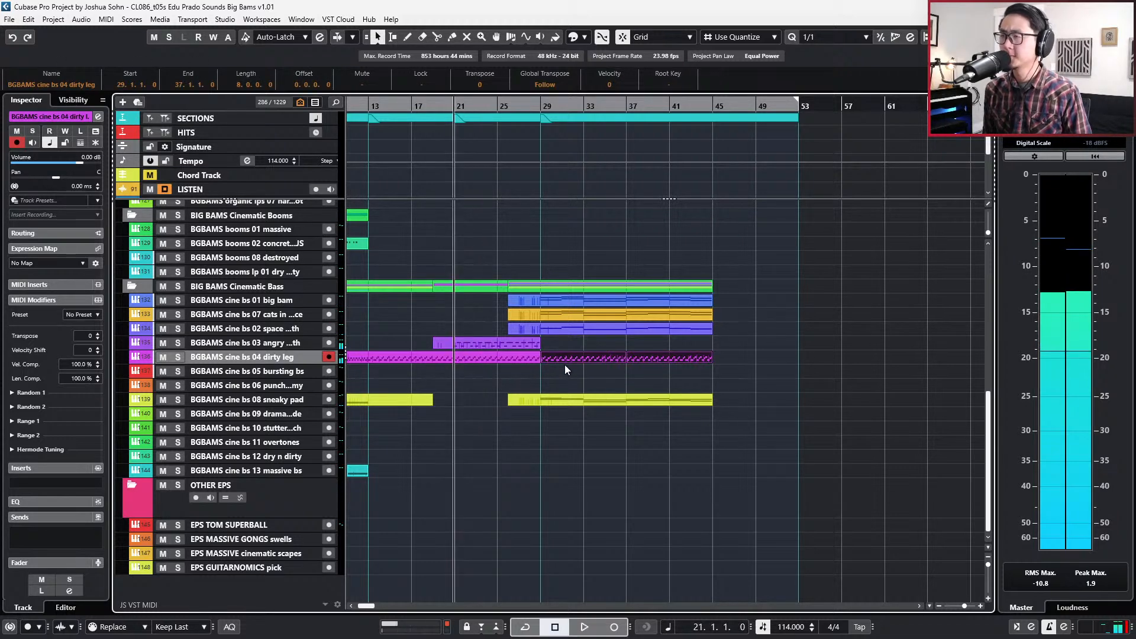
Duplicate the dirty leg bass track and delete the copied parts that lie before bar 29.
key(ctrl+d)
key(Up)
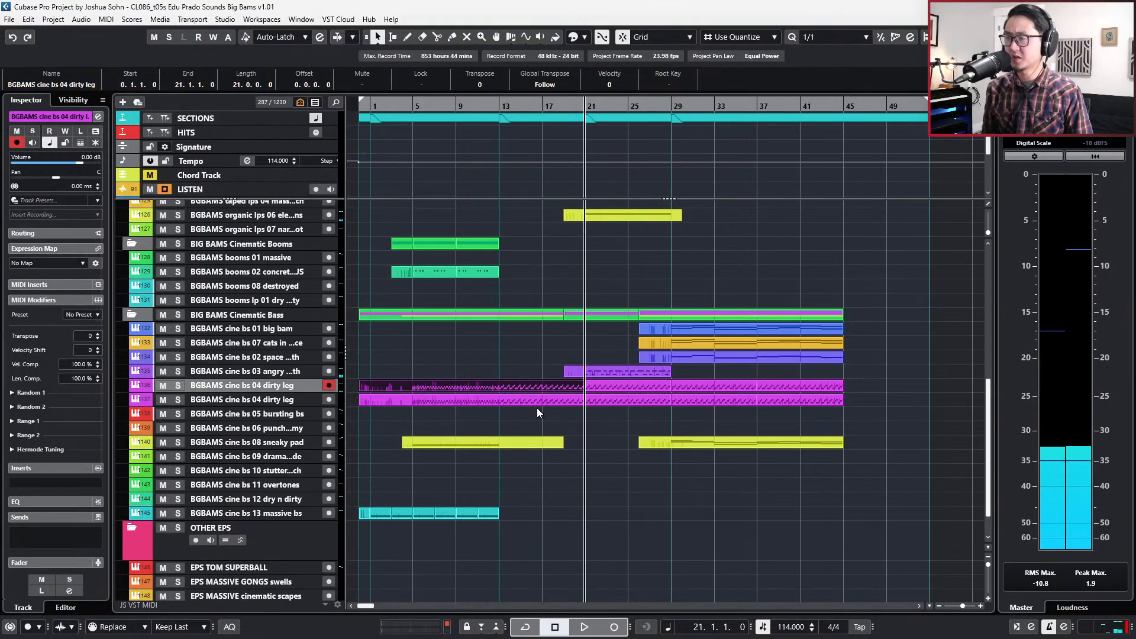
scroll(600, 414, down, 1)
drag(464, 419, 656, 356)
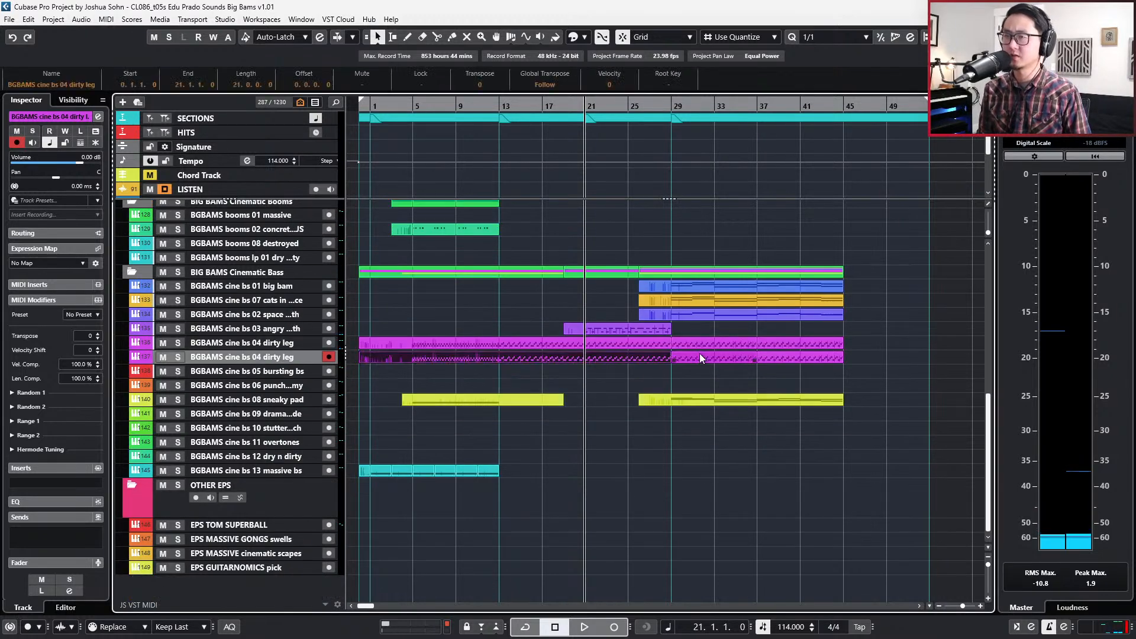
key(Delete)
Glue the original dirty leg track's two parts between bars 29 and 45 into a single part.
double_click(768, 346)
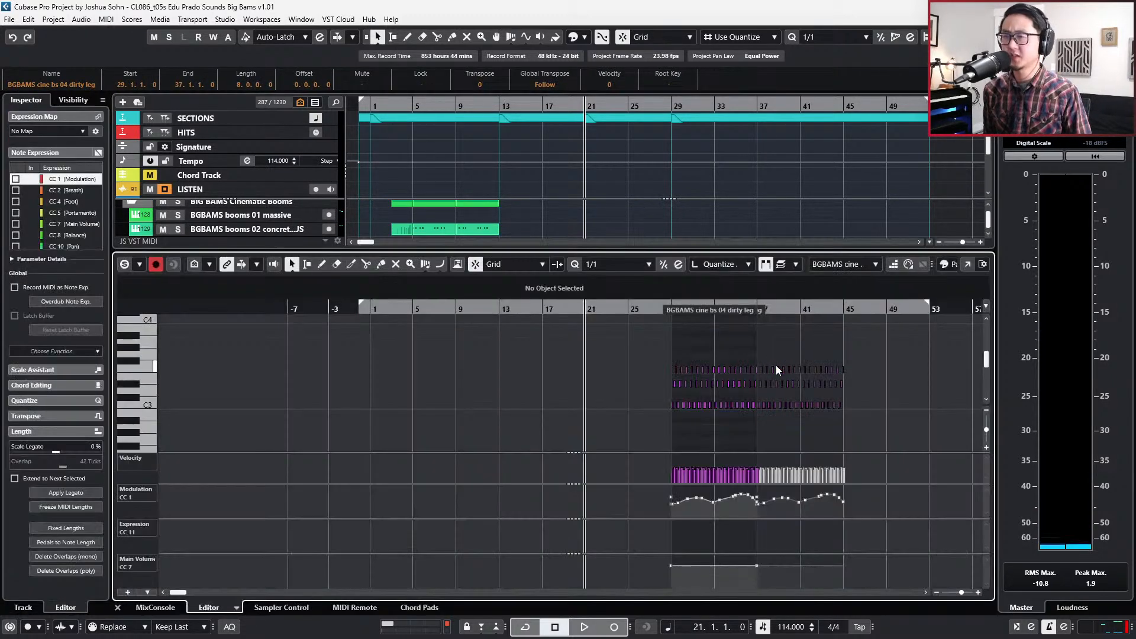
drag(754, 389, 754, 408)
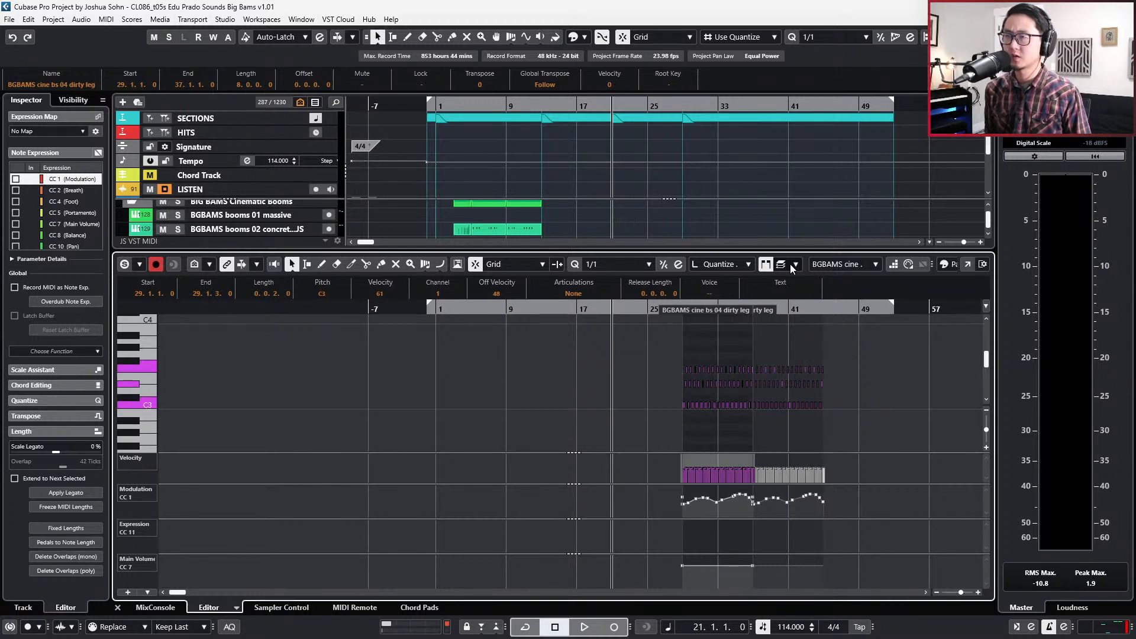
key(Return)
key(4)
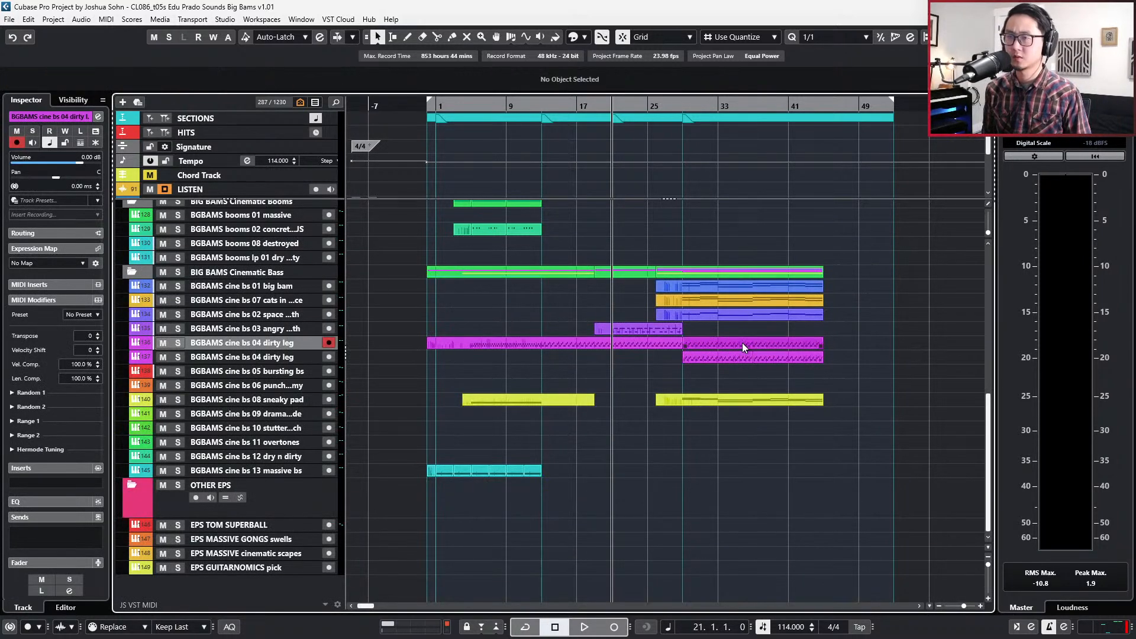
Transpose all notes of the original track's dirty leg part from bar 29 down an octave, so it starts on C2.
double_click(742, 344)
drag(644, 332, 882, 428)
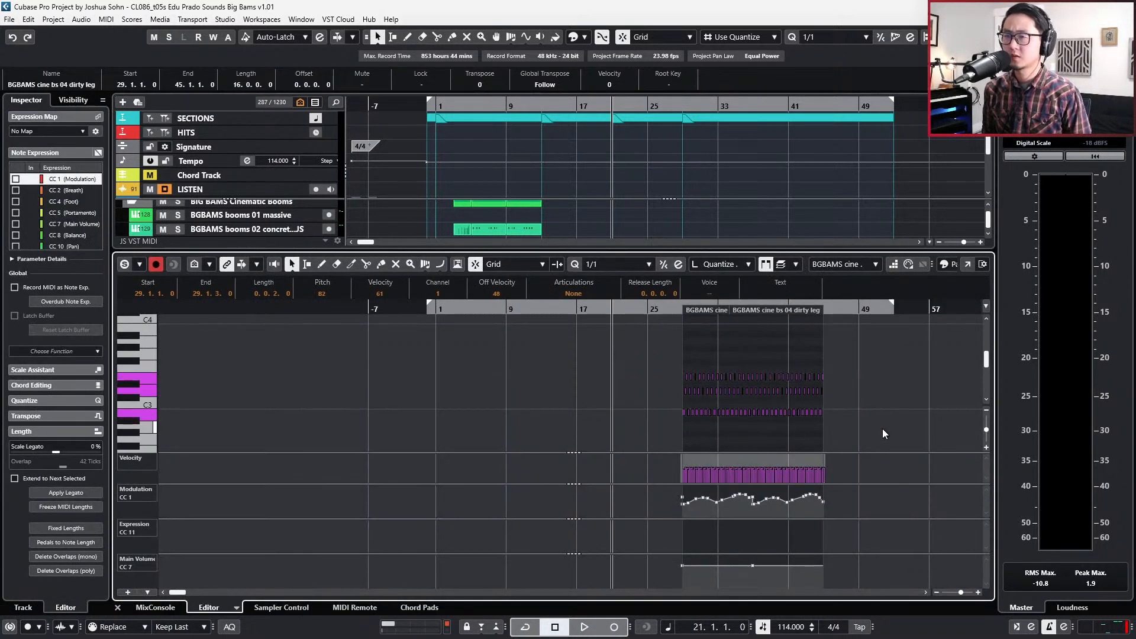
key(Down)
scroll(882, 388, up, 3)
scroll(828, 408, down, 1)
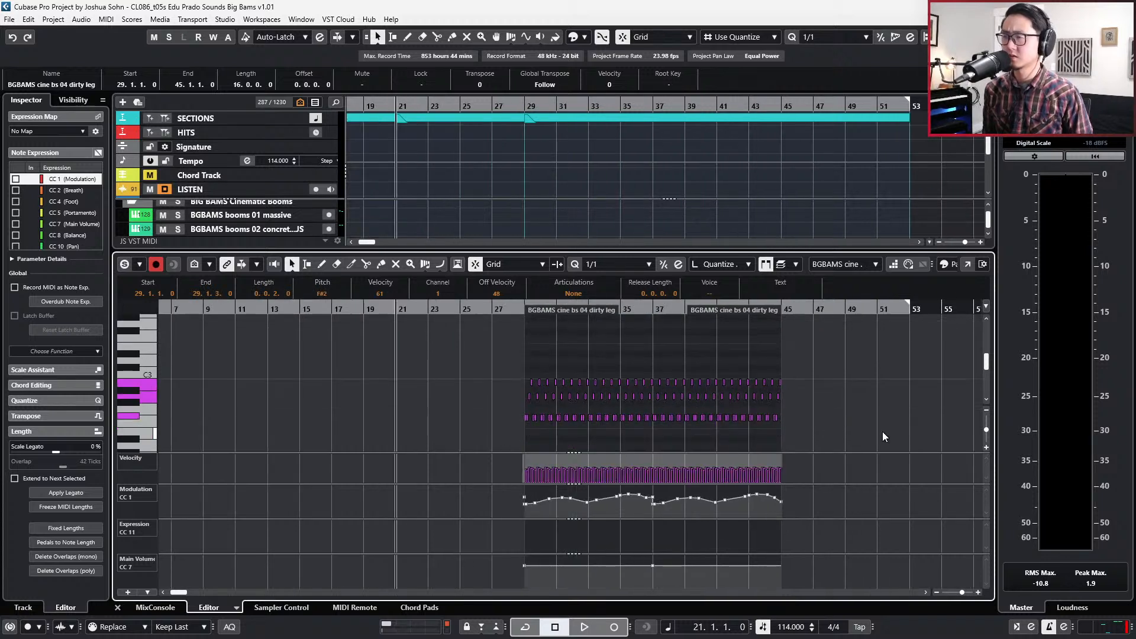
key(Down)
key(Down)
key(Down)
key(Down)
key(Down)
key(Down)
scroll(910, 417, down, 2)
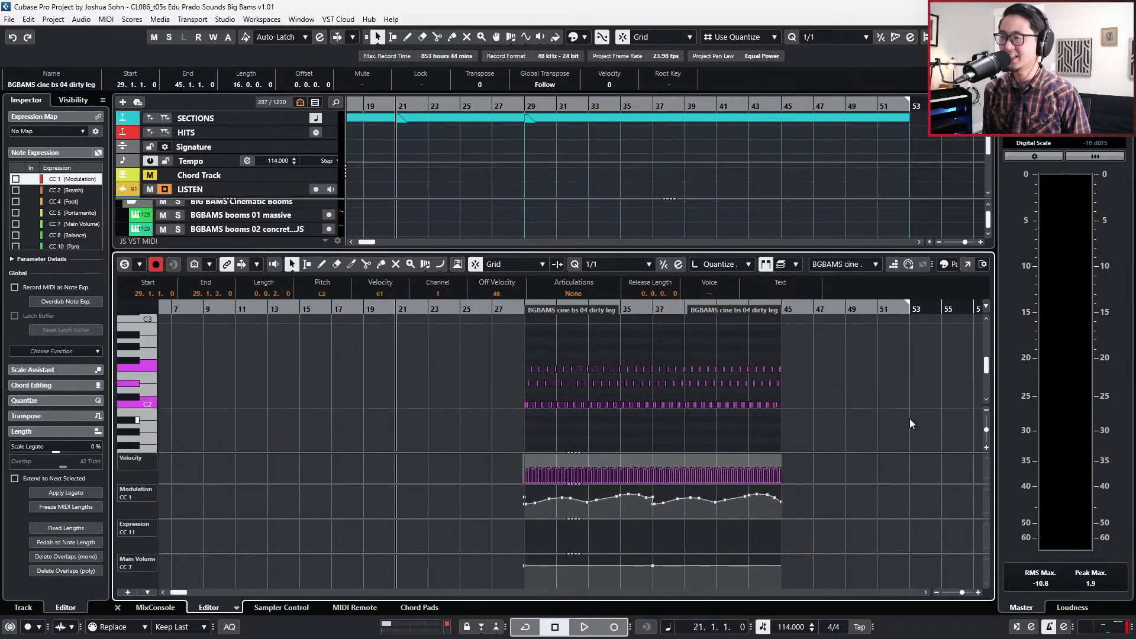
Play the lowered dirty leg part from bar 29, raise its Main Volume (CC 7) slightly at the start, and close the editor.
key(space)
key(space)
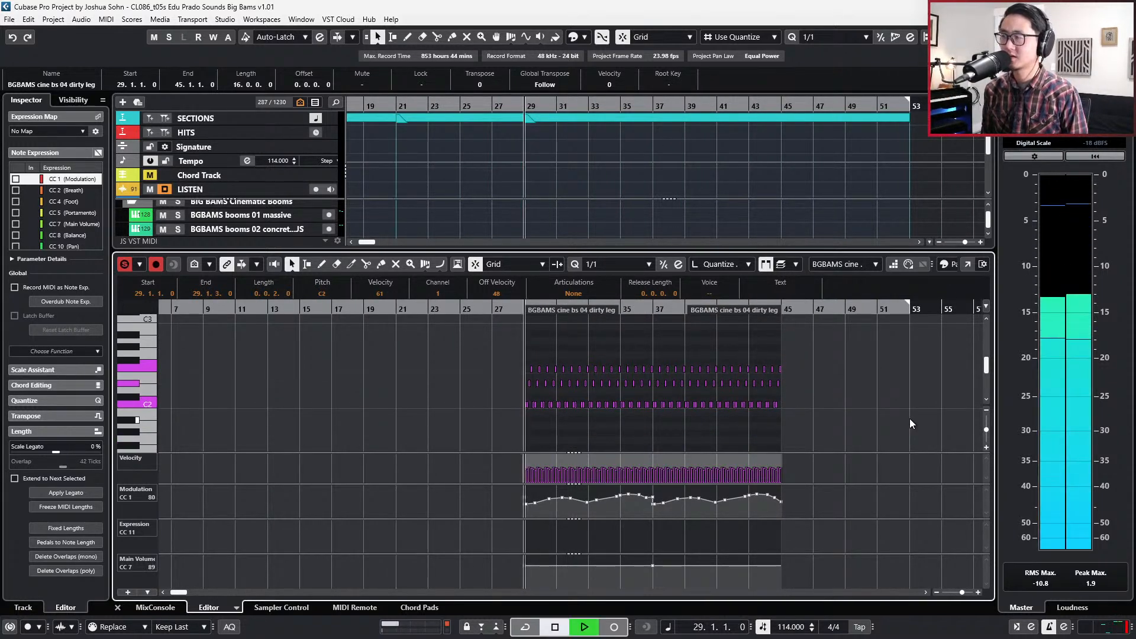
key(space)
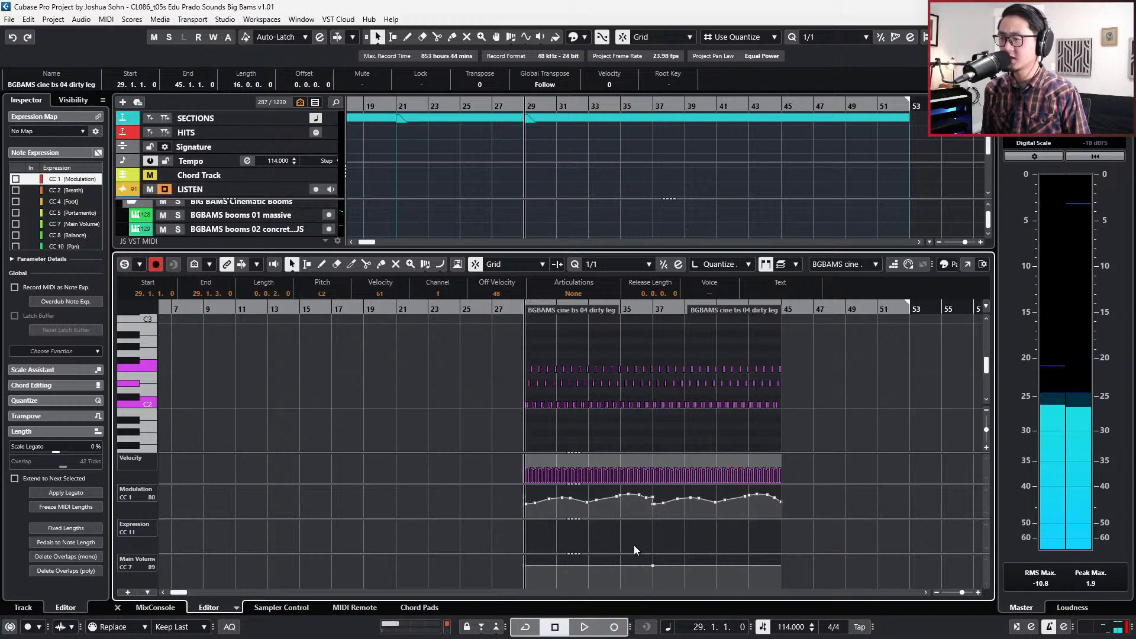
click(615, 587)
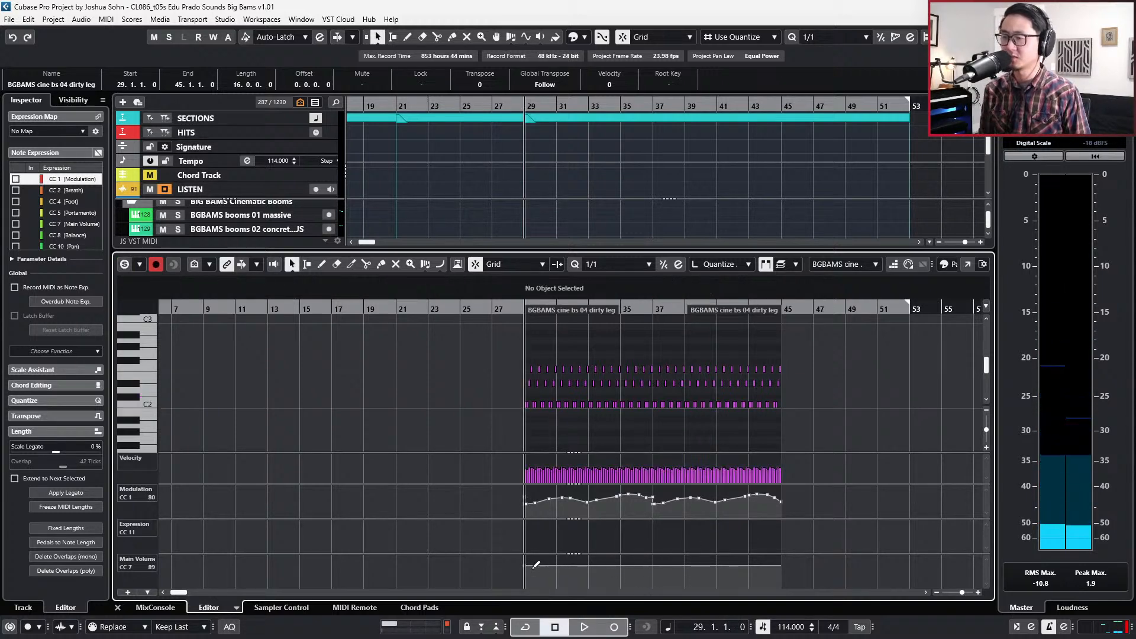
drag(526, 568, 526, 563)
key(Return)
Solo the big bam, 07 cats, 02 space and both dirty leg bass tracks together, and play the passage around bar 29.
key(ctrl+KP_Subtract)
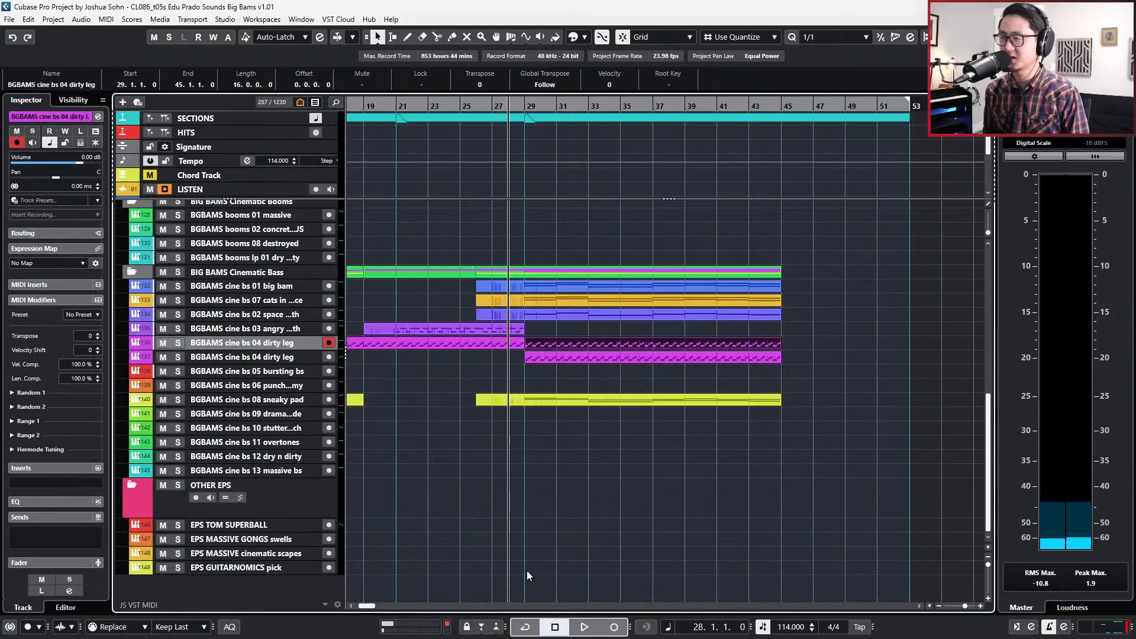
key(h)
drag(572, 366, 561, 332)
drag(753, 380, 719, 359)
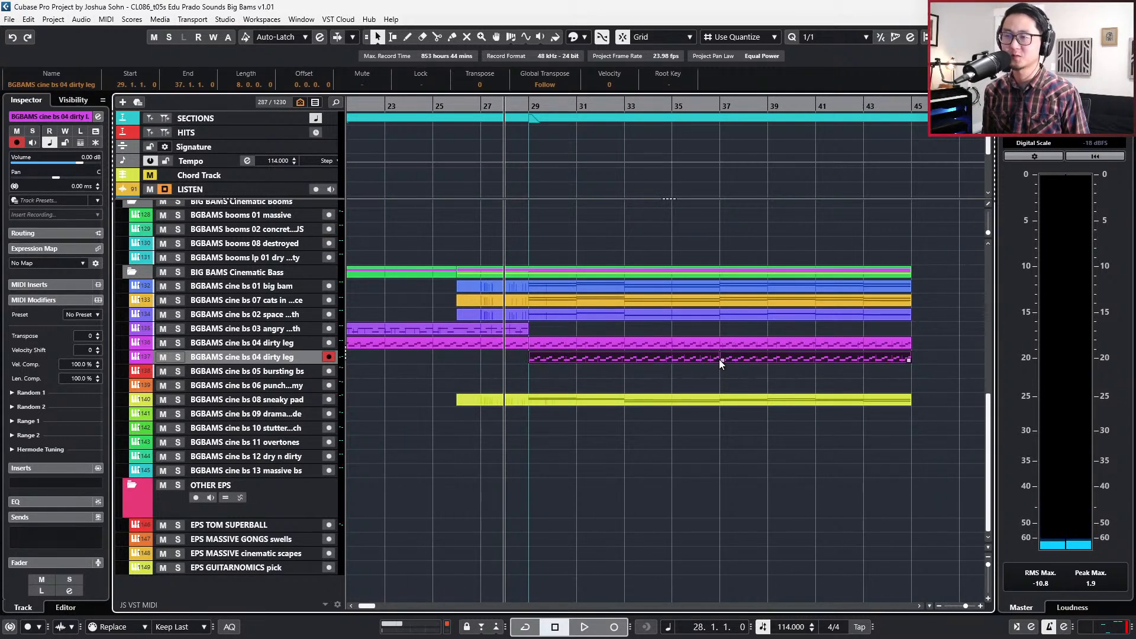
key(ctrl+shift+a)
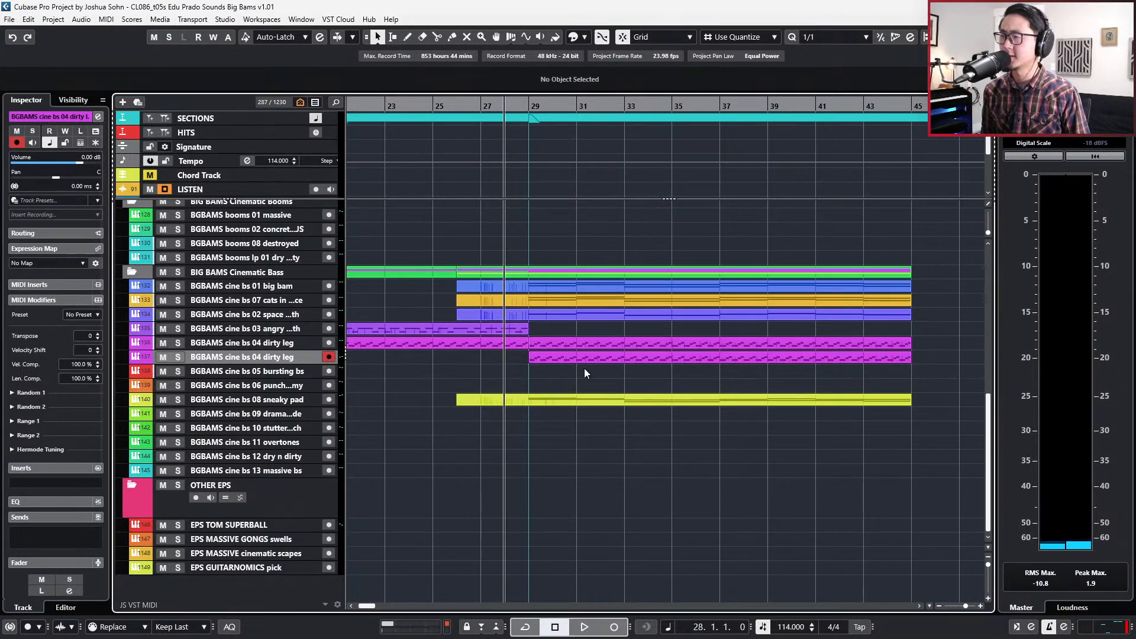
drag(584, 368, 712, 335)
scroll(628, 303, up, 6)
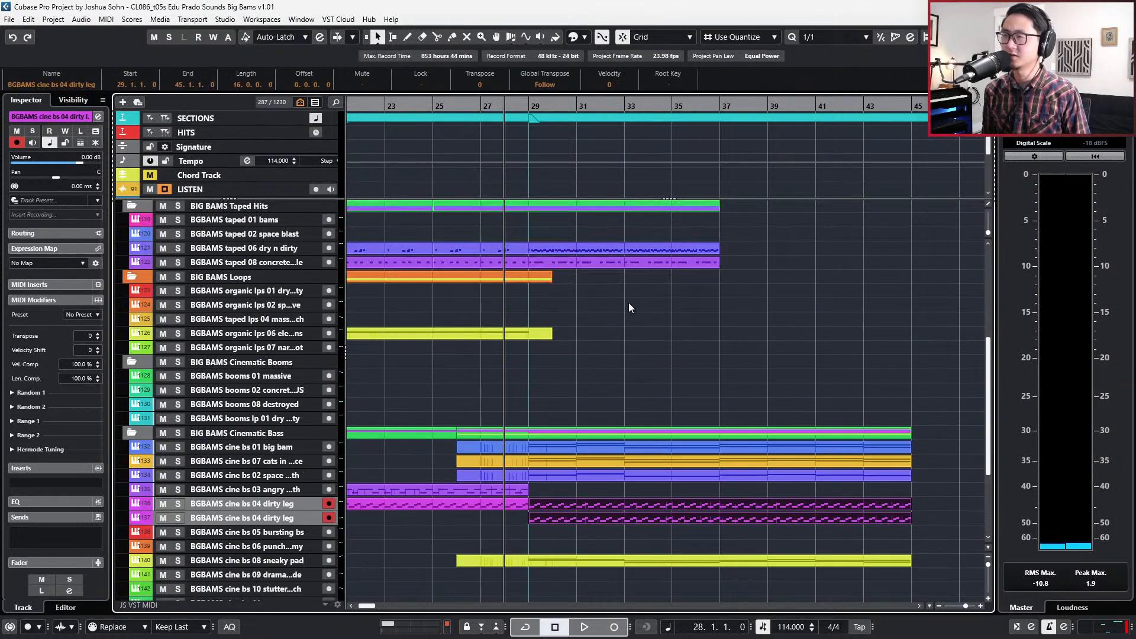
scroll(624, 388, down, 4)
drag(590, 404, 588, 368)
key(s)
key(space)
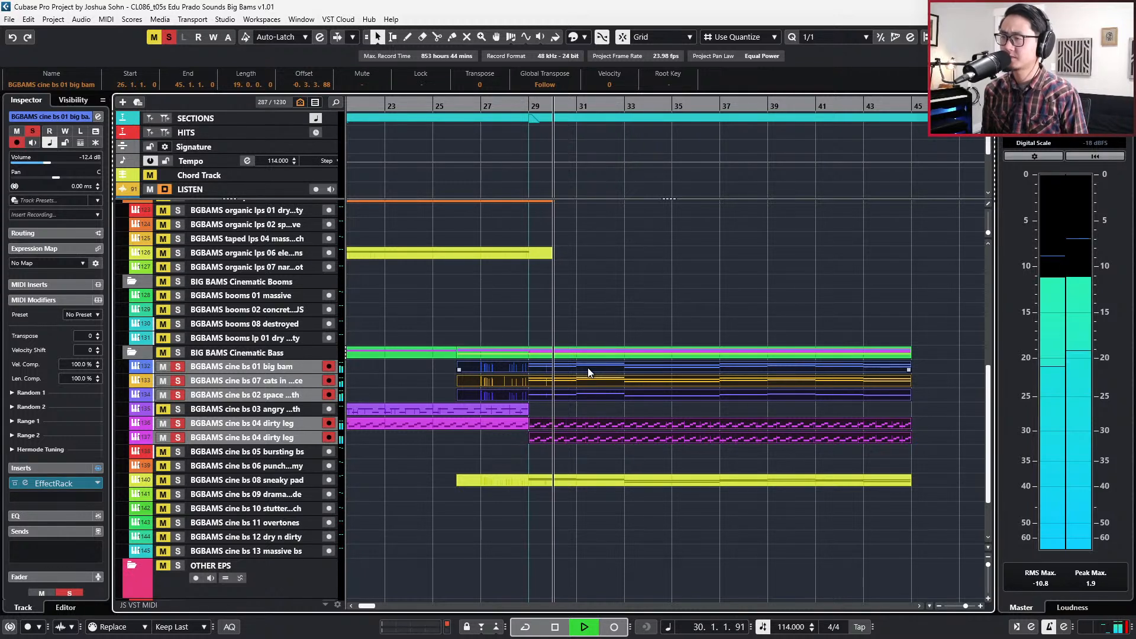
click(586, 405)
key(space)
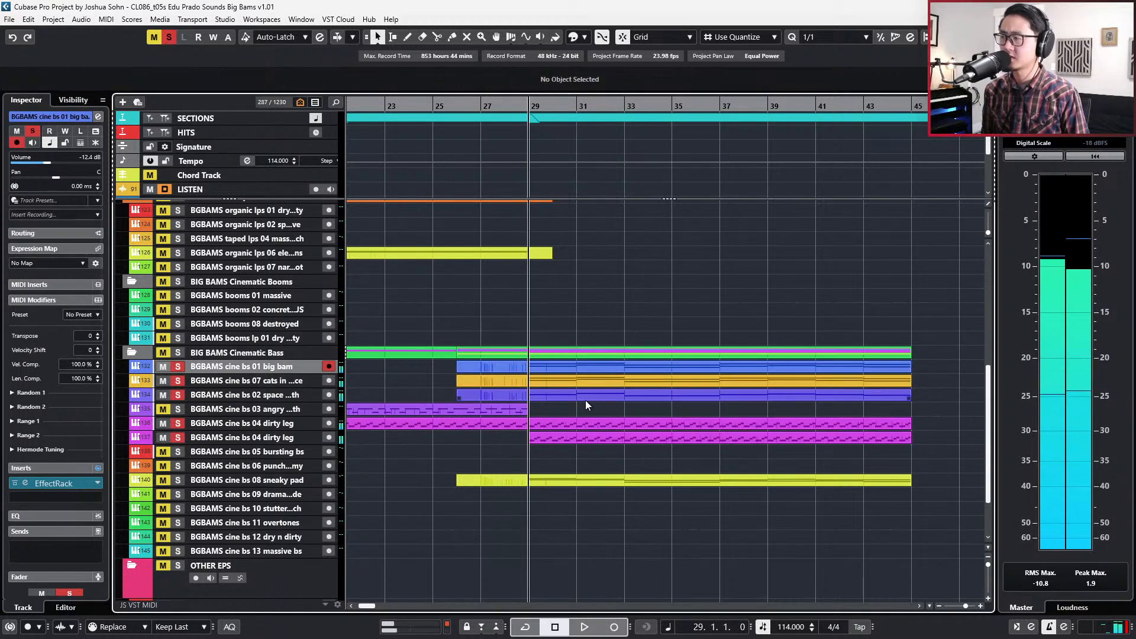
Listen from bar 29 without the 02 space bass and with it soloed alone, and clear the solo.
click(575, 396)
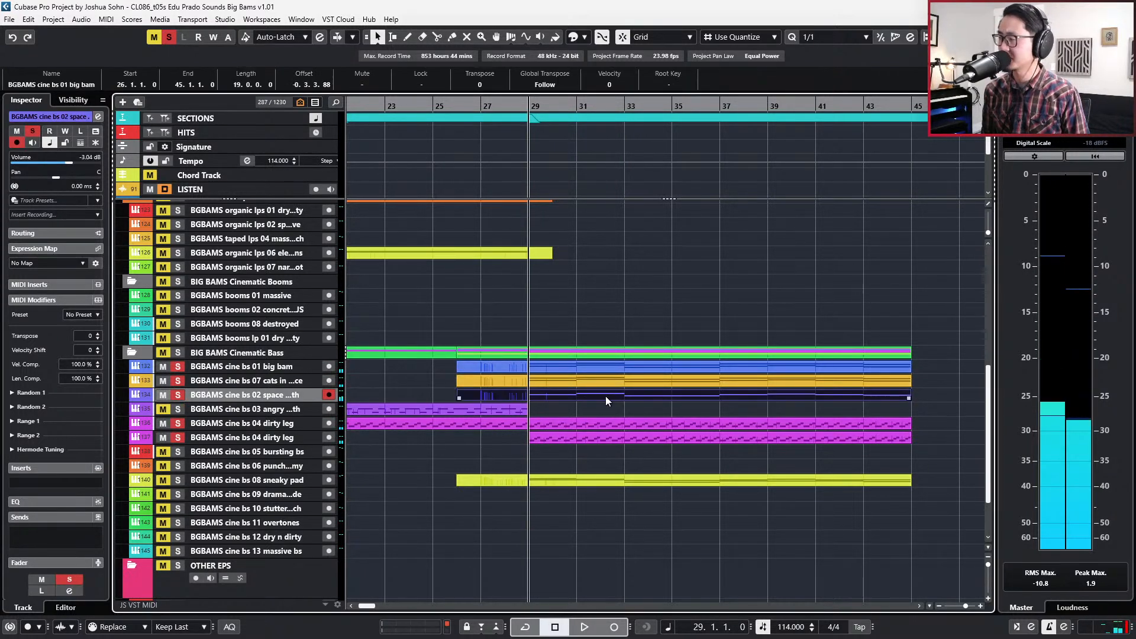
key(s)
key(space)
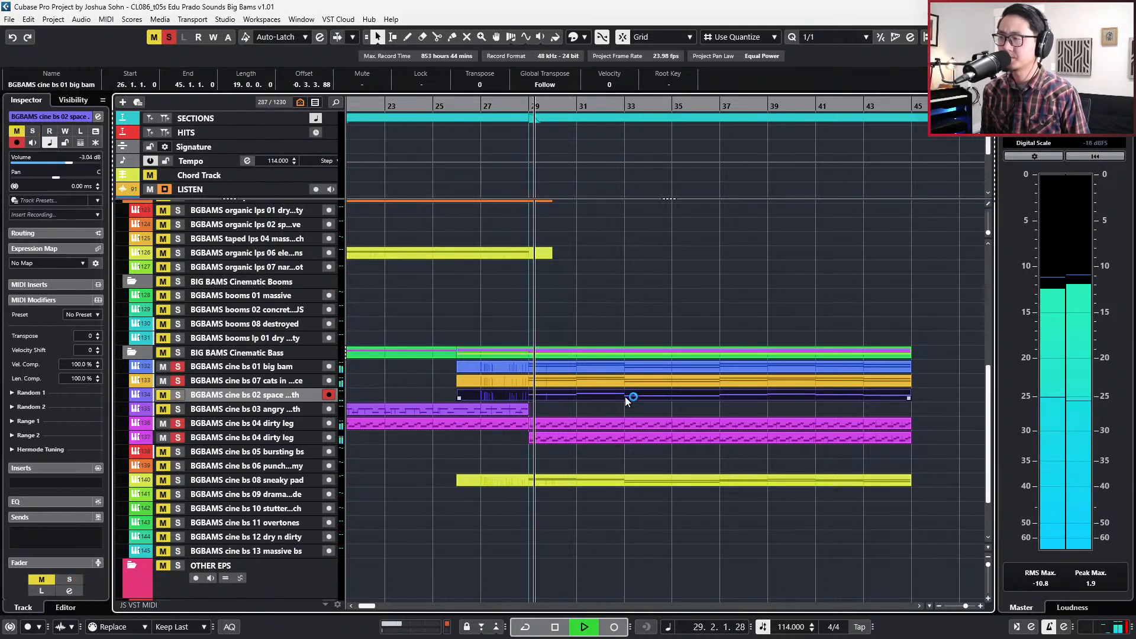
key(space)
key(alt+s)
key(s)
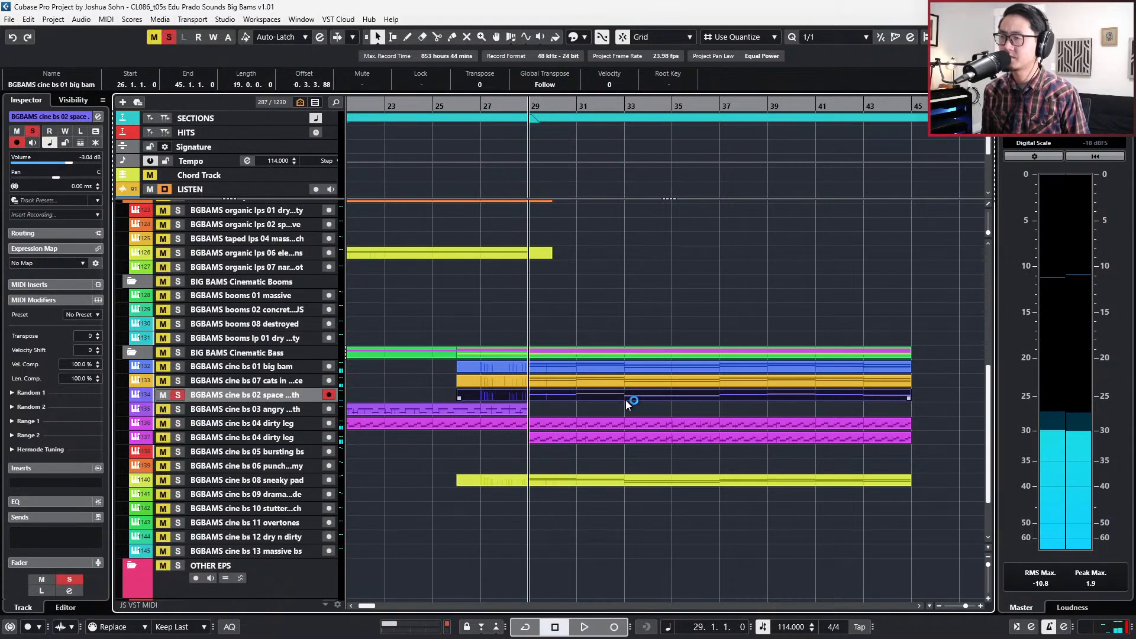
key(space)
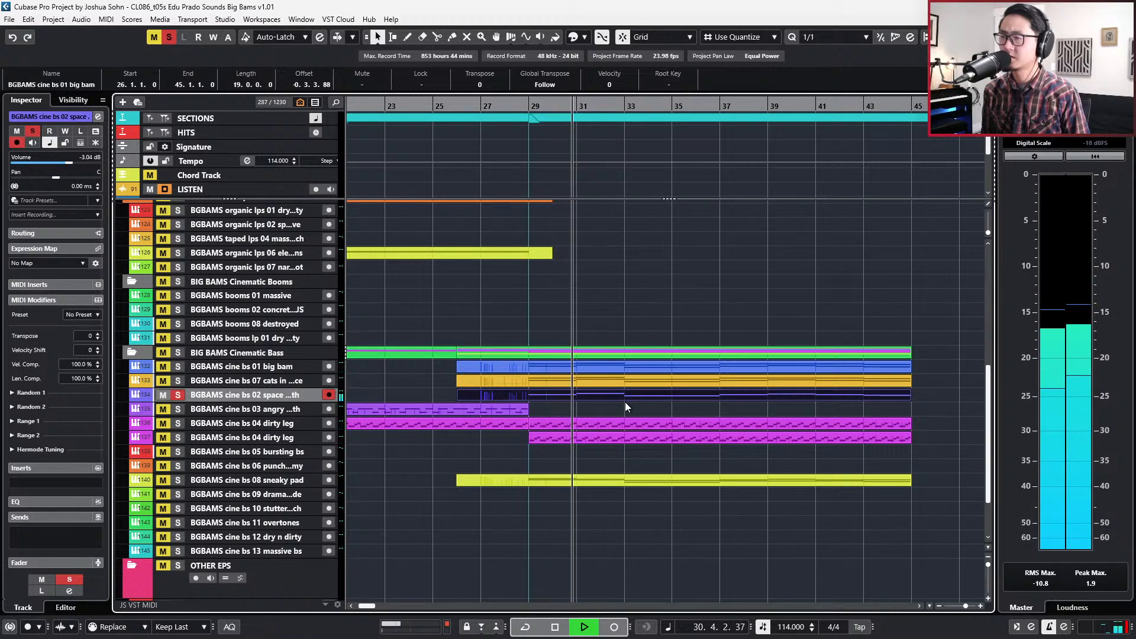
key(space)
key(s)
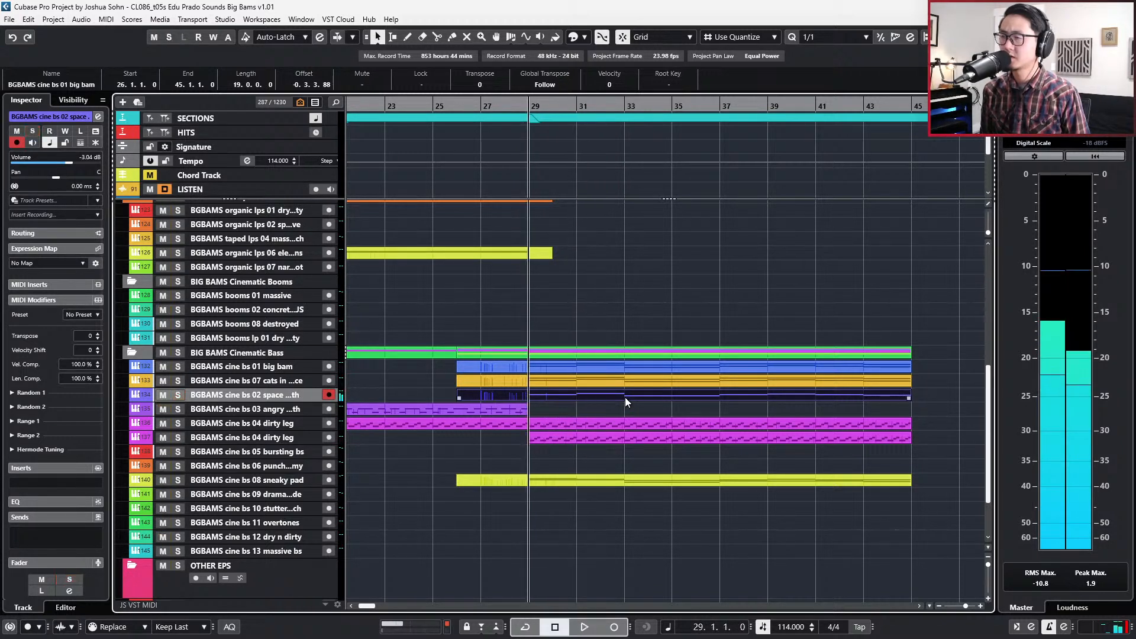
Transpose all notes of the 02 space bass part up an octave and play briefly from bar 29.
double_click(624, 397)
drag(445, 314, 914, 413)
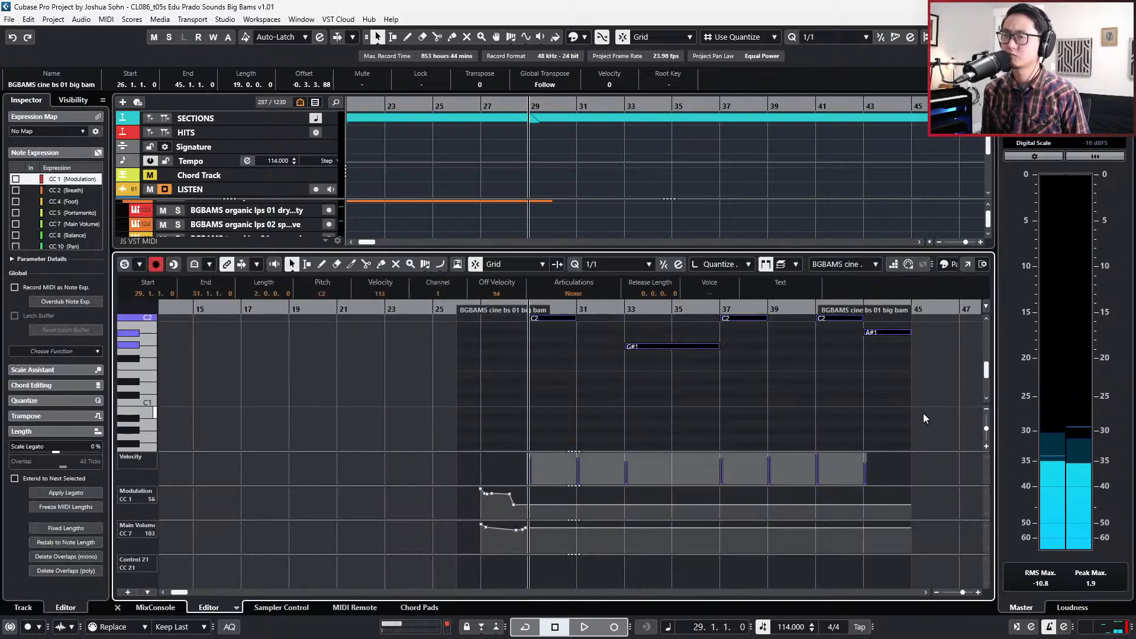
key(shift+Up)
key(Return)
key(space)
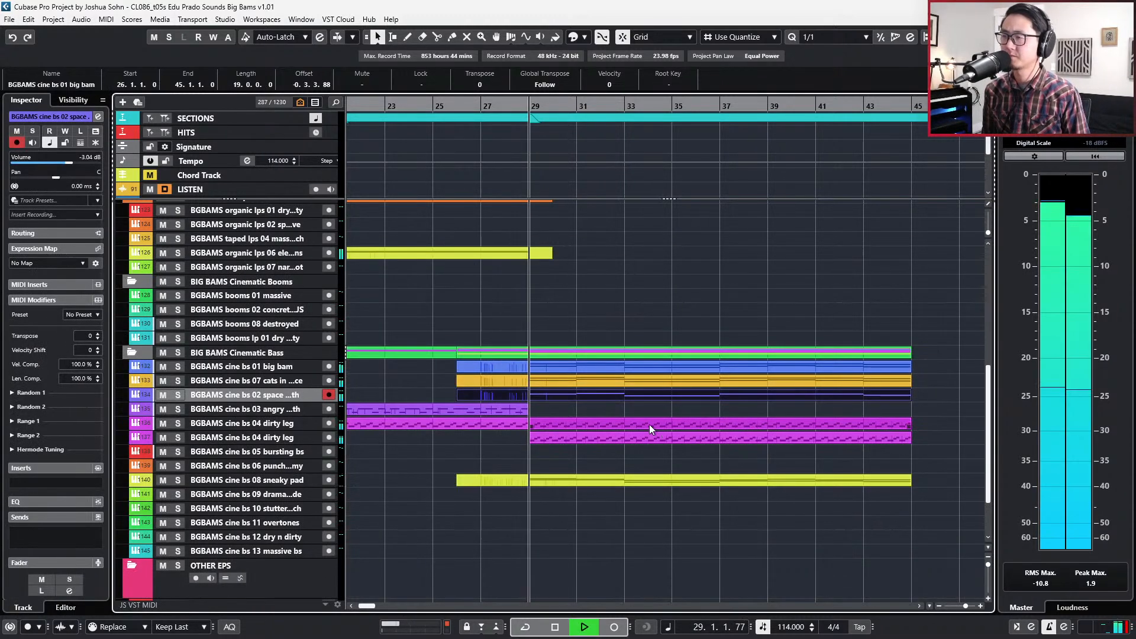
key(space)
Raise all notes of the 02 space part by semitones until the phrase starts on F2 at bar 29, and close the editor.
click(562, 397)
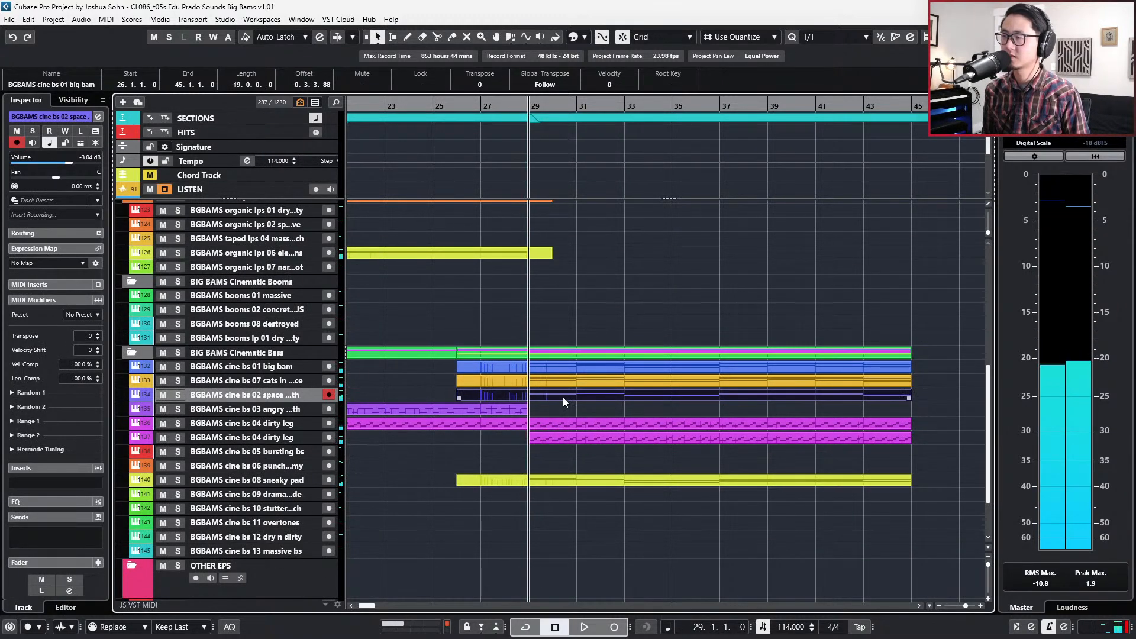
double_click(563, 396)
drag(515, 339, 890, 421)
key(Up)
key(Up)
key(Up)
key(Up)
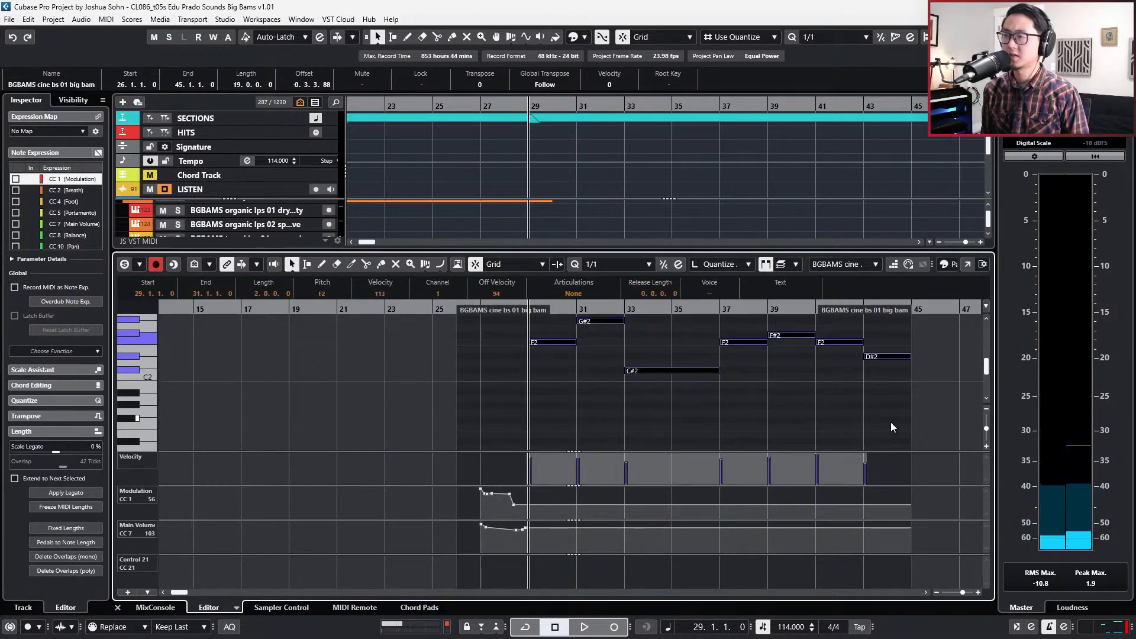
key(ctrl+e)
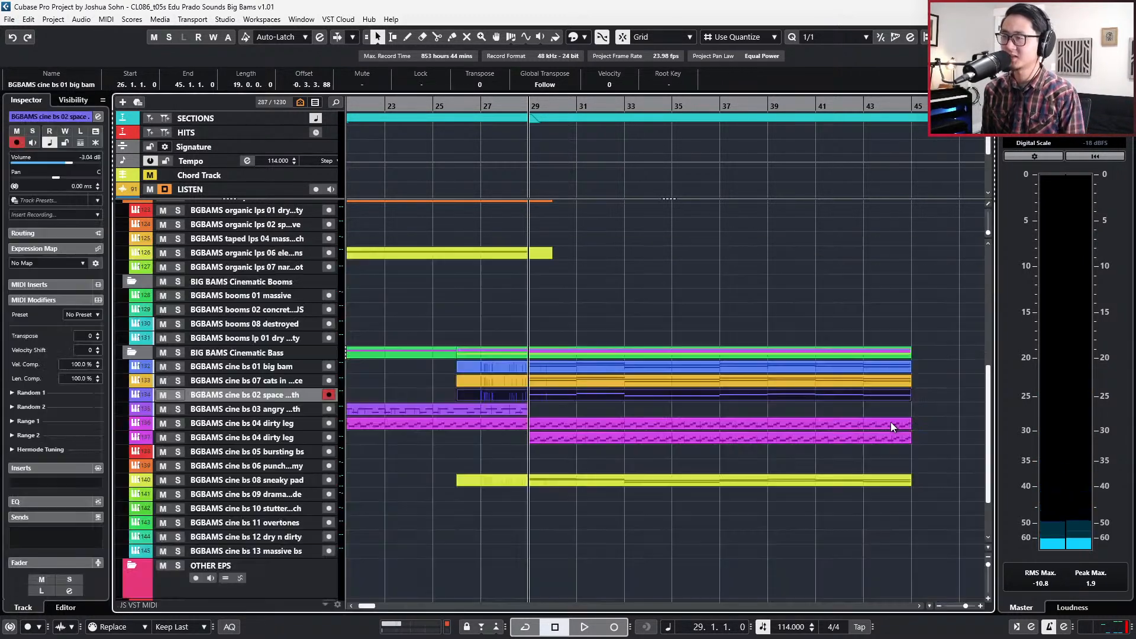
Solo the 02 space bass from bar 29 and add the big bam bass to the solo to compare their pitches.
click(613, 381)
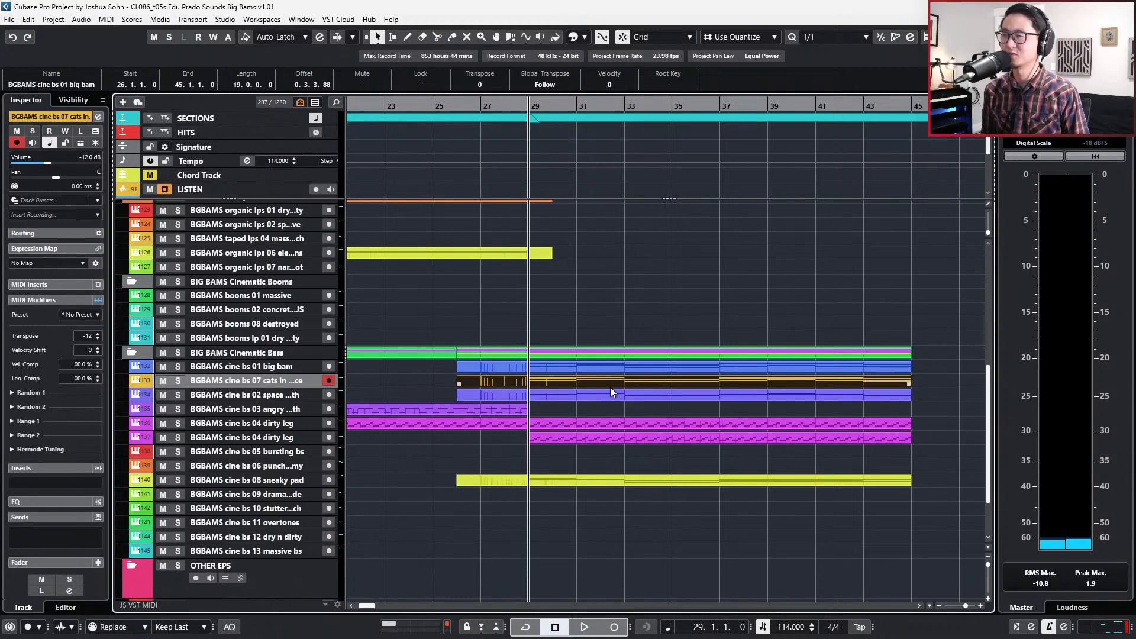
click(612, 395)
key(s)
key(space)
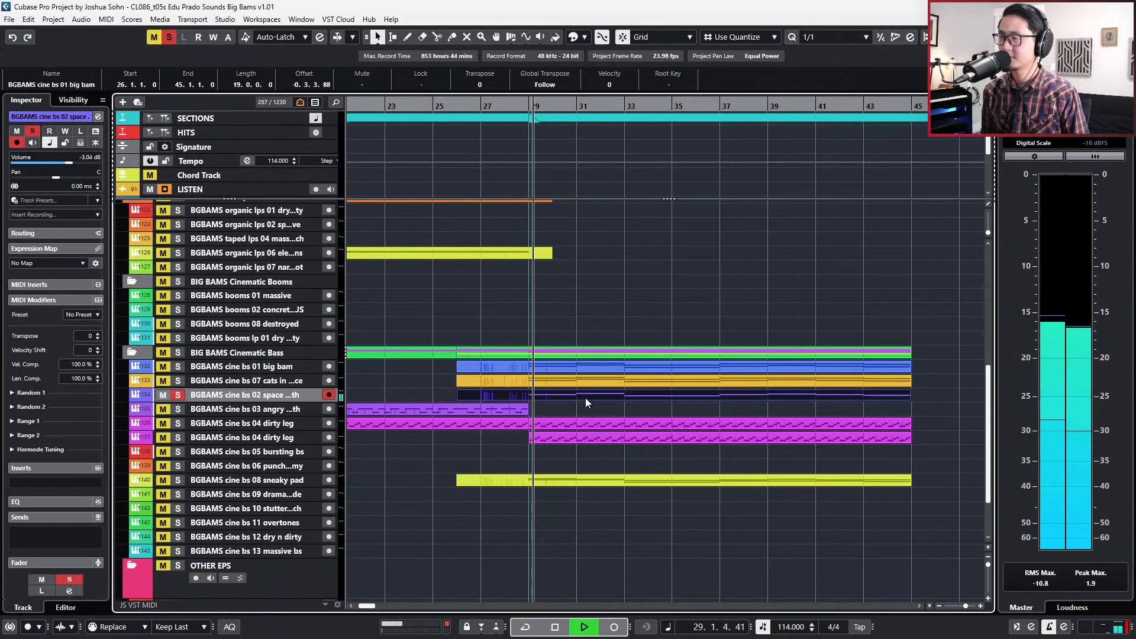
click(550, 366)
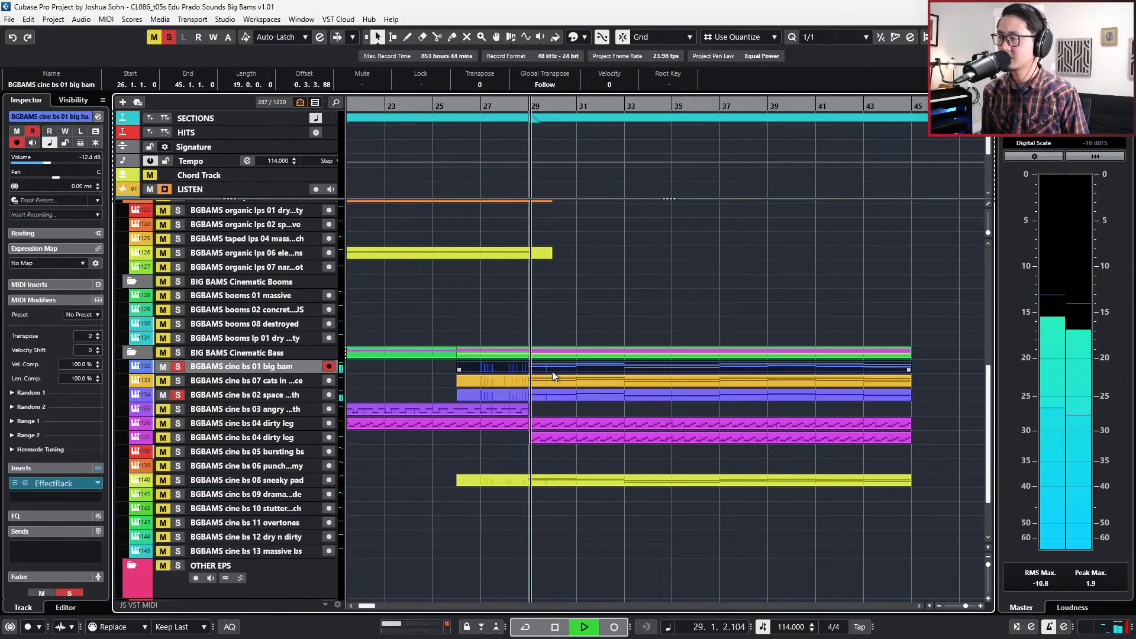
key(space)
Reset the solo, solo all five layered bass tracks from big bam to the second dirty leg, and play from bar 29.
key(shift+s)
click(562, 458)
drag(562, 456, 553, 368)
key(s)
key(space)
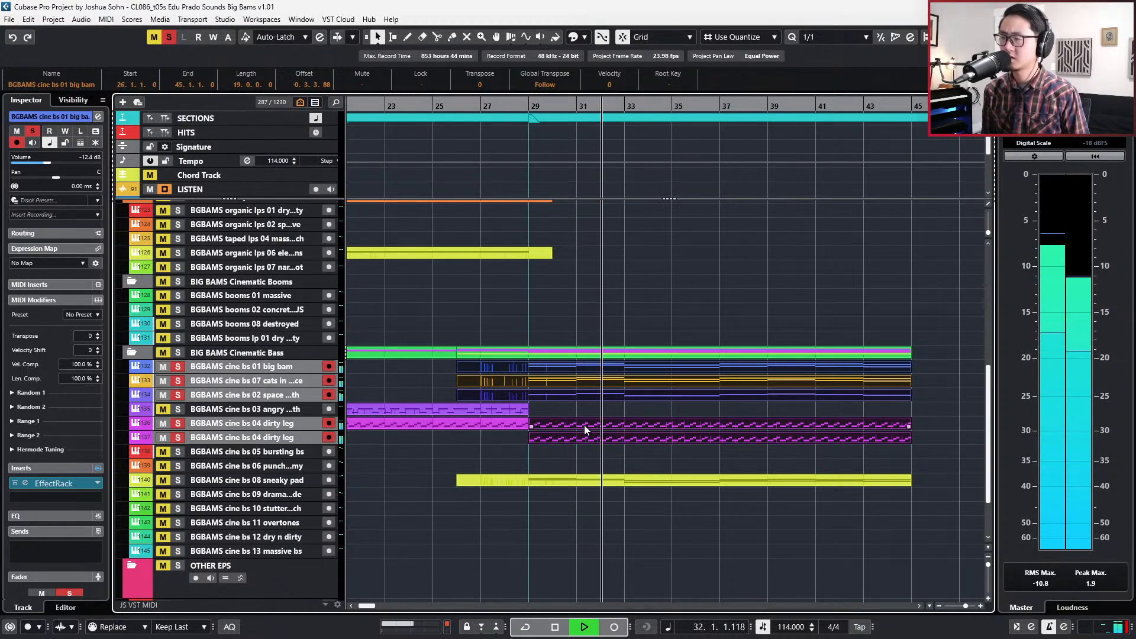
Cut the second dirty leg channel's low EQ band by 6.3 dB at 28.7 Hz and enable its low cut at 152.8 Hz.
click(283, 438)
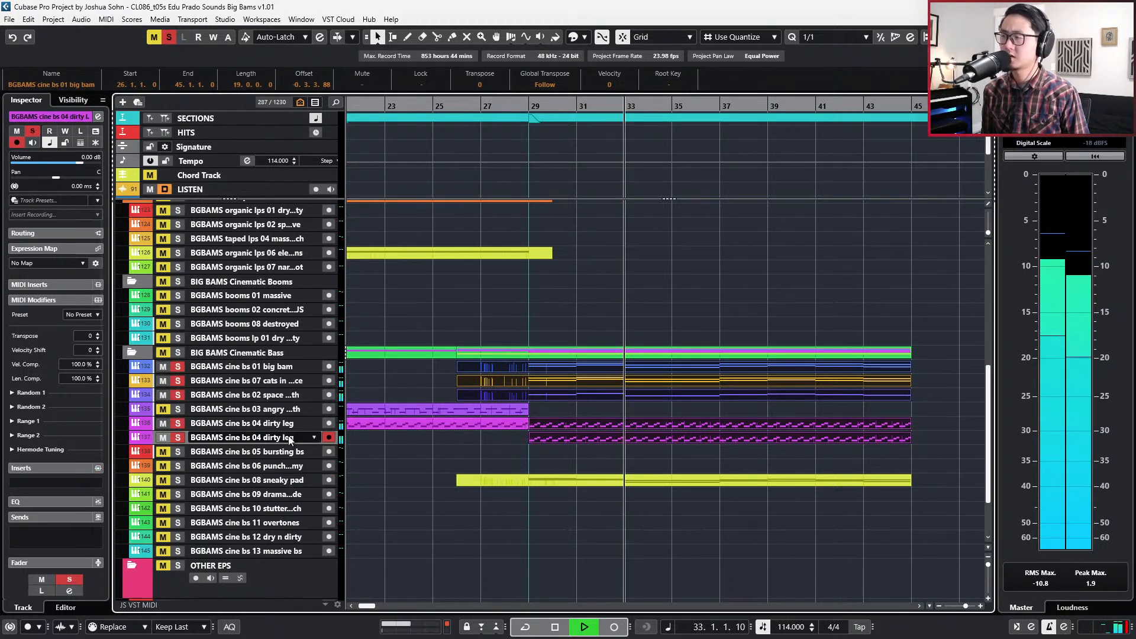
key(e)
click(211, 330)
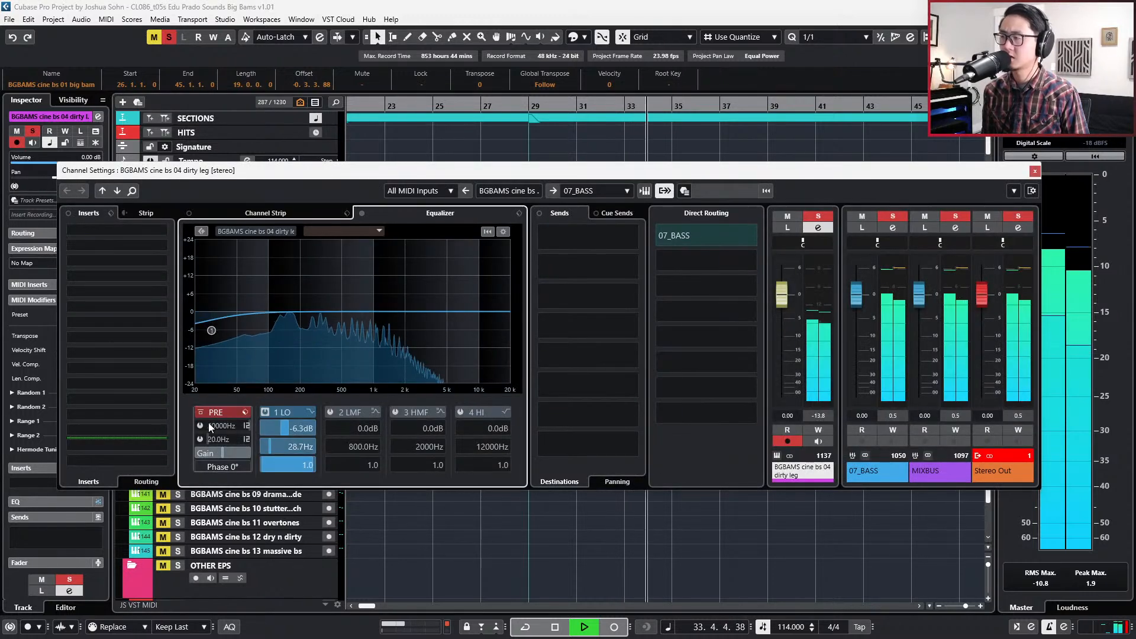
click(201, 439)
drag(208, 438, 246, 436)
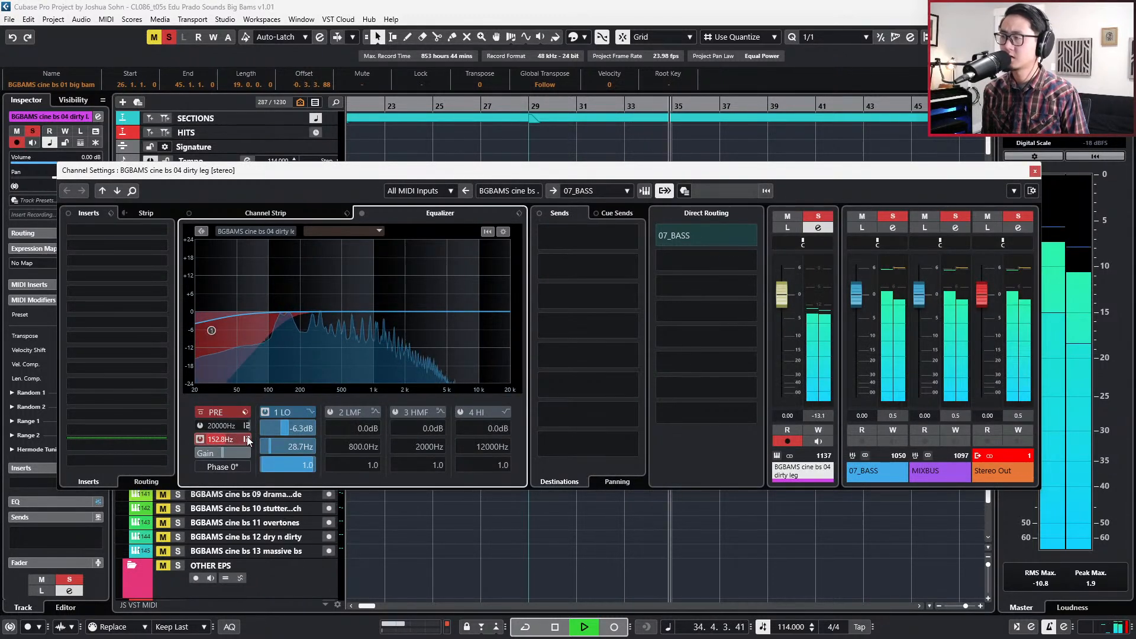
key(space)
key(e)
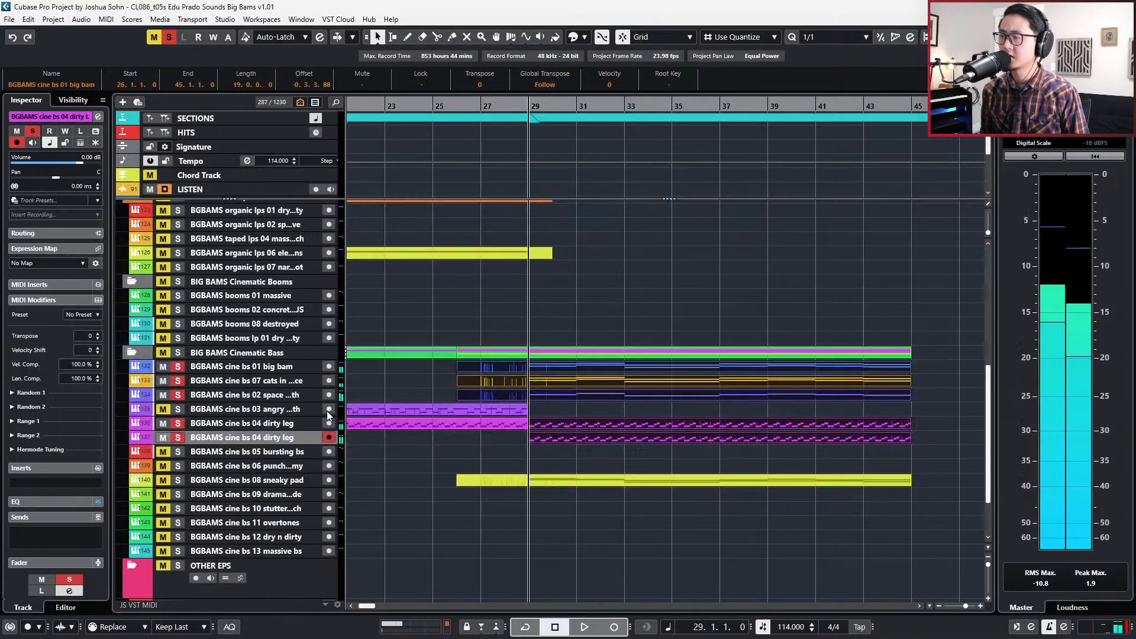
Clear the solos, enable the low-cut filter on the 02 space synth channel, and play that track soloed from bar 29.
key(s)
click(231, 425)
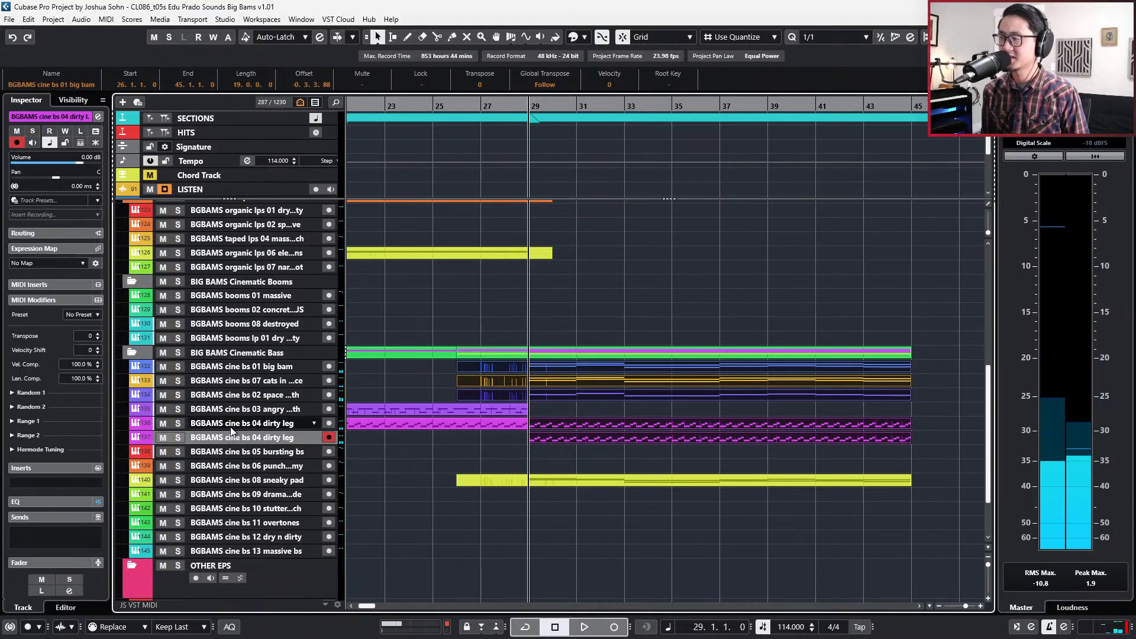
click(208, 395)
key(e)
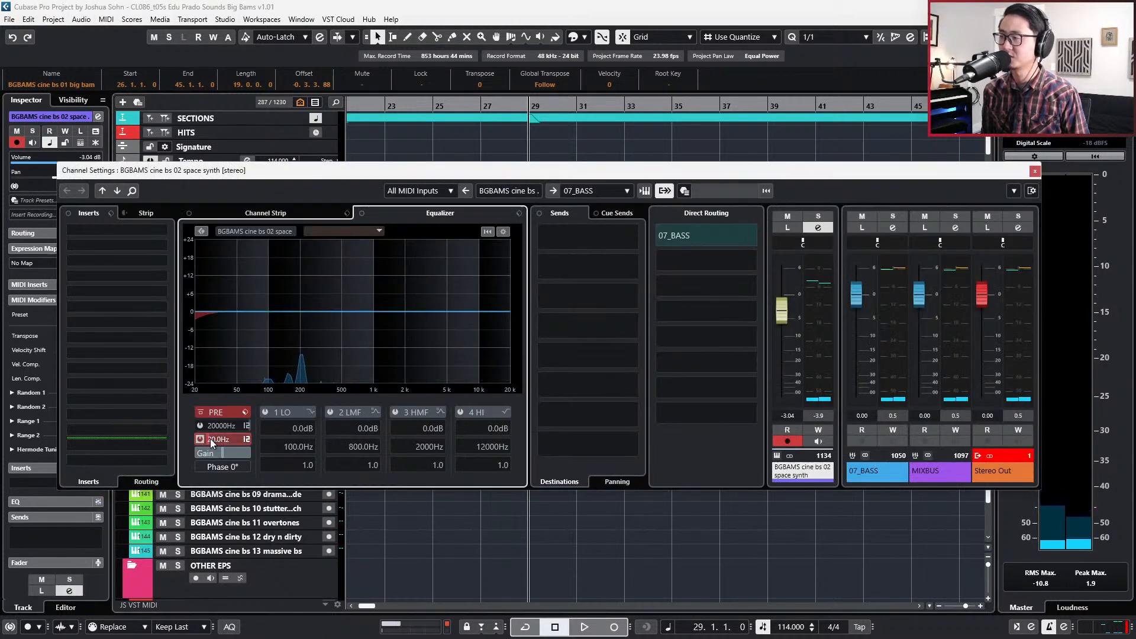
key(e)
key(s)
key(space)
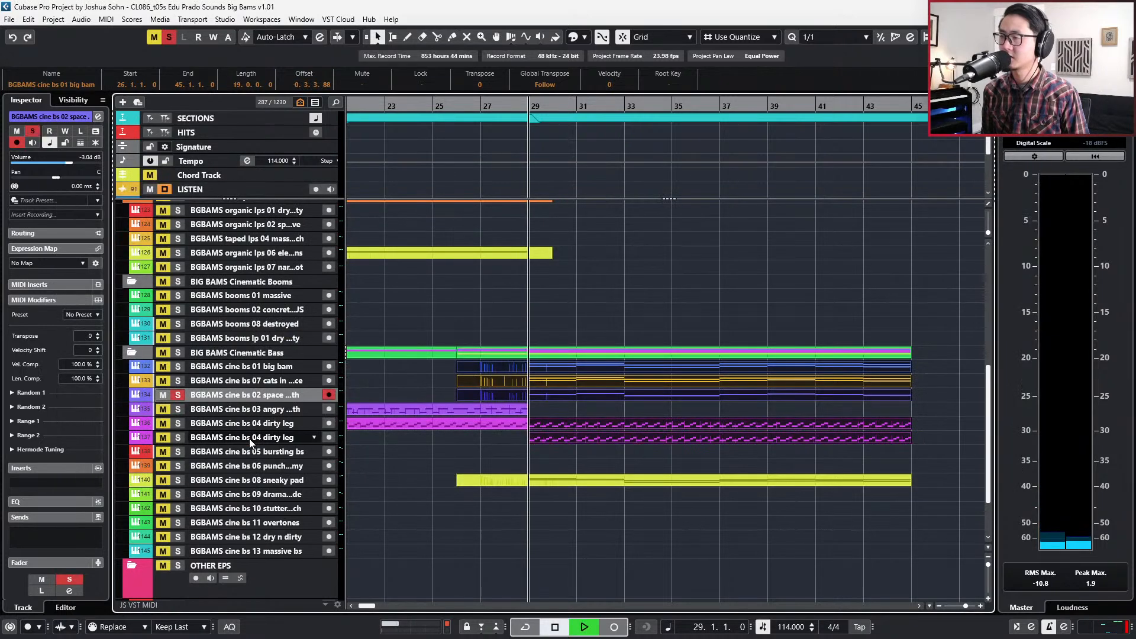
Unsolo the 02 space synth during playback and set its low cut to about 173 Hz.
key(e)
key(s)
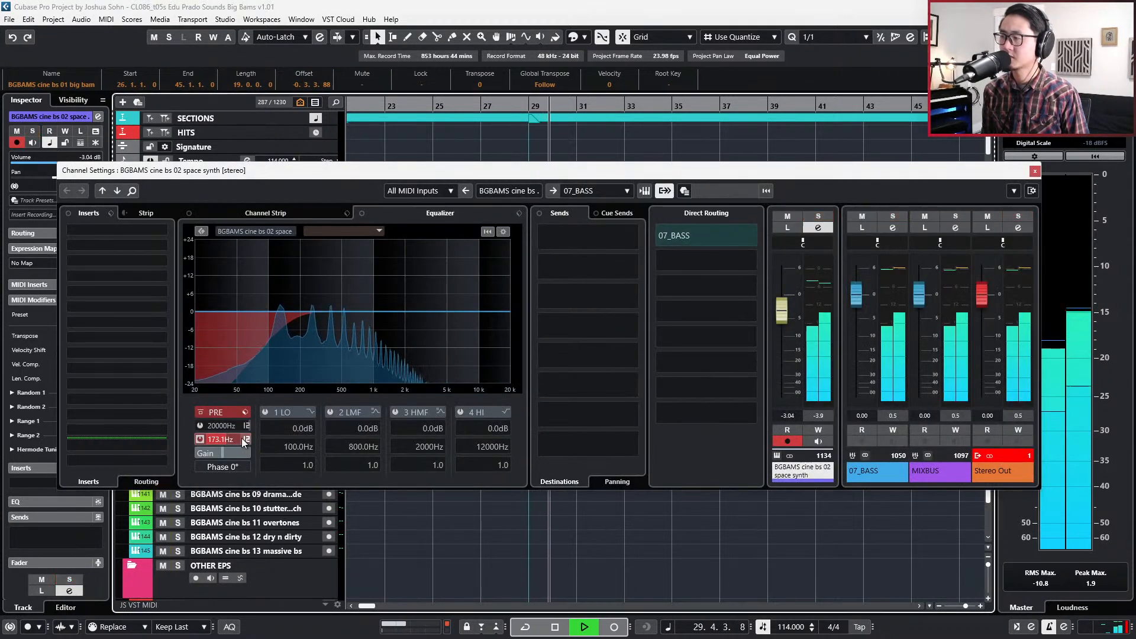
drag(229, 436, 239, 438)
key(e)
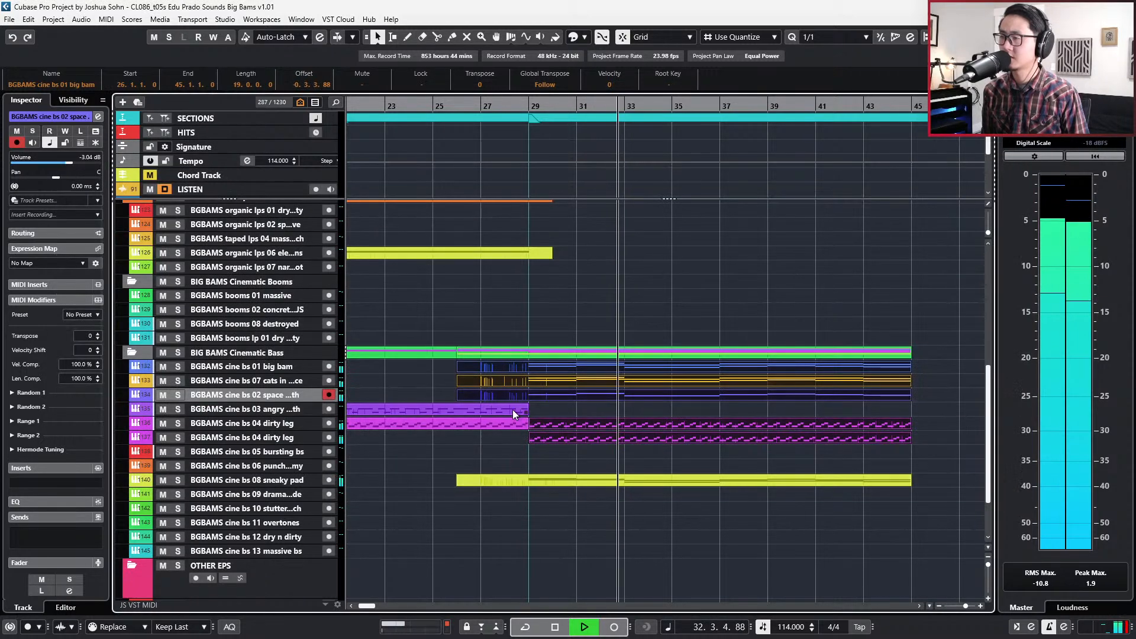
key(space)
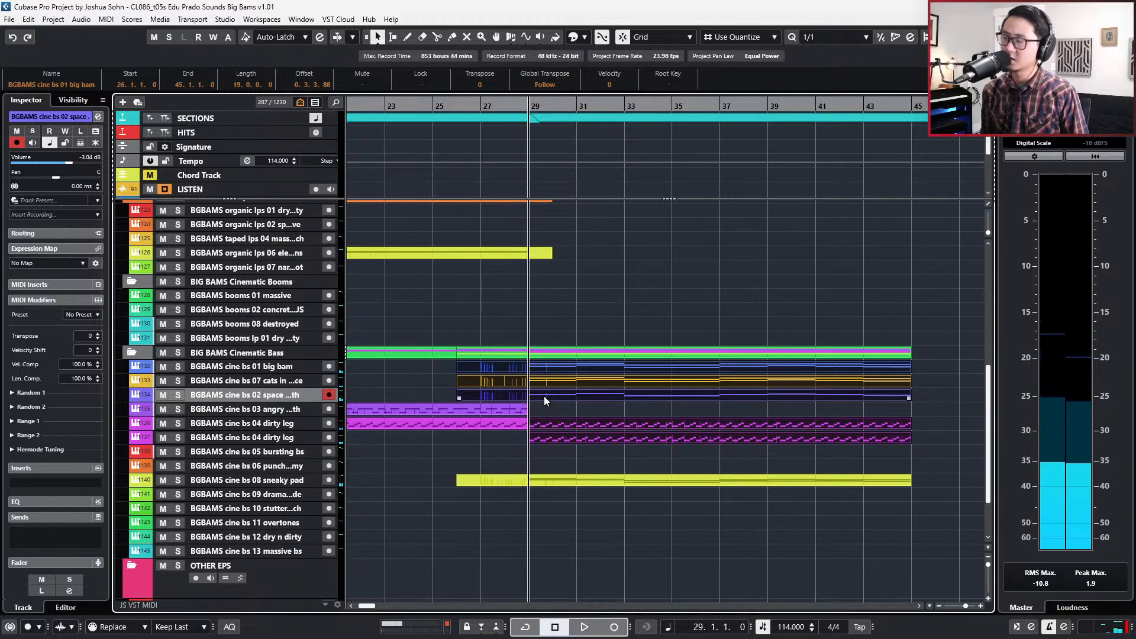
Open the 08 sneaky pad part and raise both notes at bar 33 by six semitones to A4 and D4 during playback from bar 29.
scroll(545, 405, down, 2)
scroll(567, 397, down, 2)
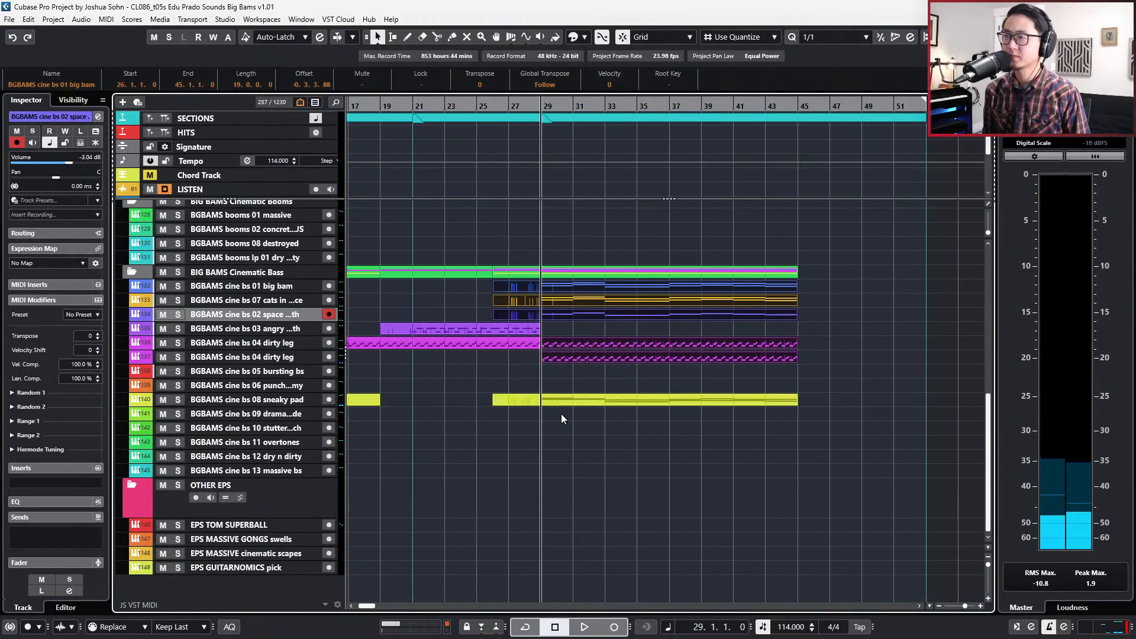
key(ctrl+e)
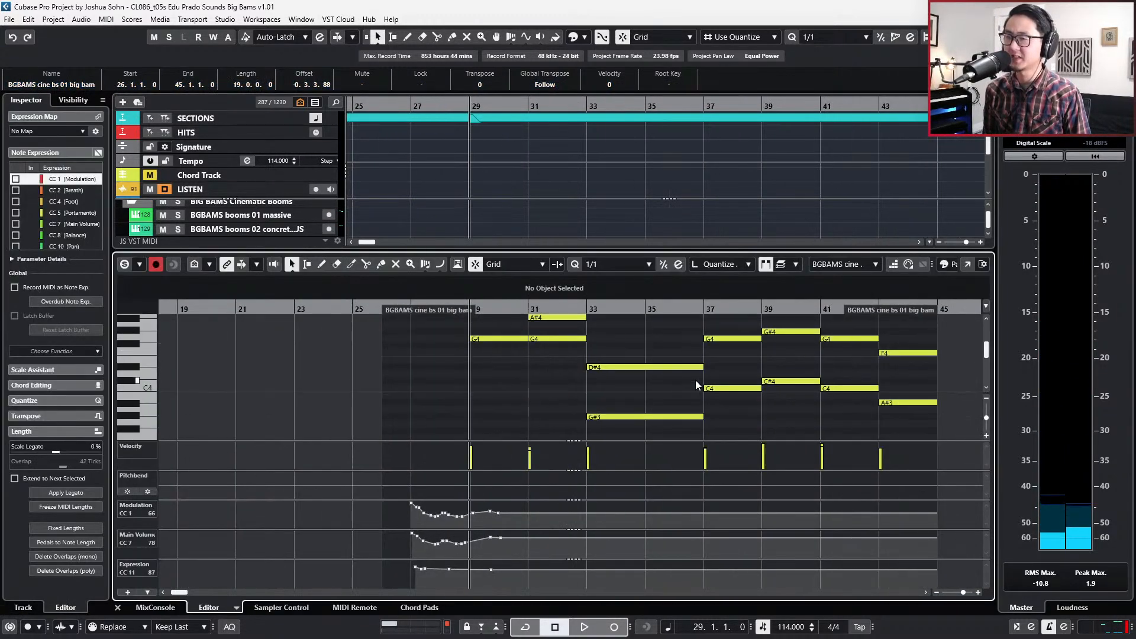
scroll(695, 380, up, 2)
key(space)
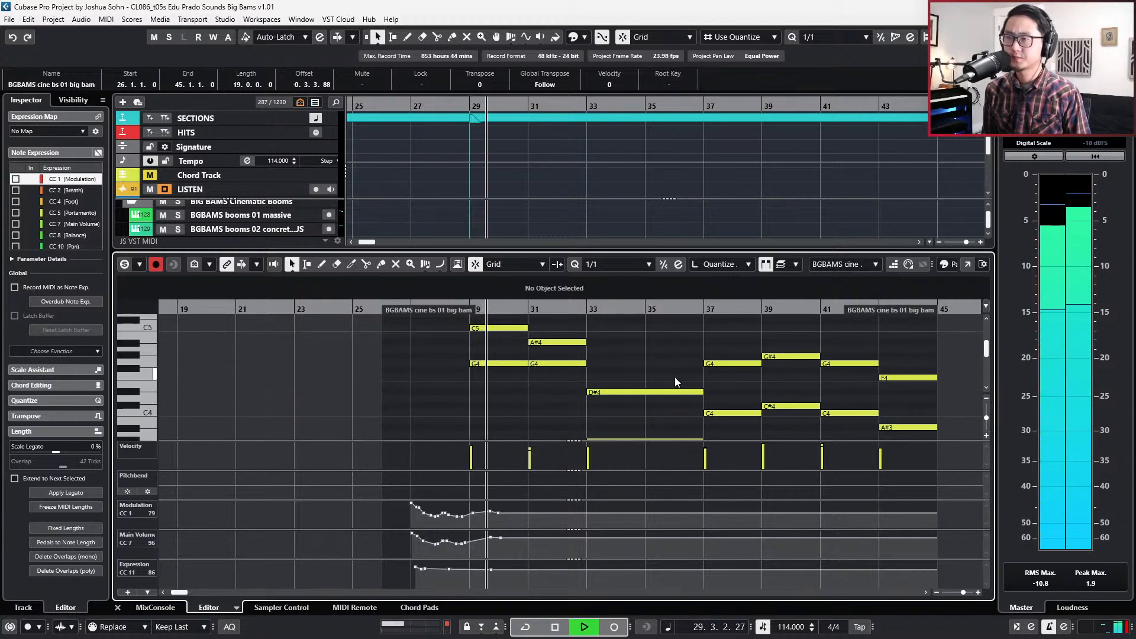
click(647, 391)
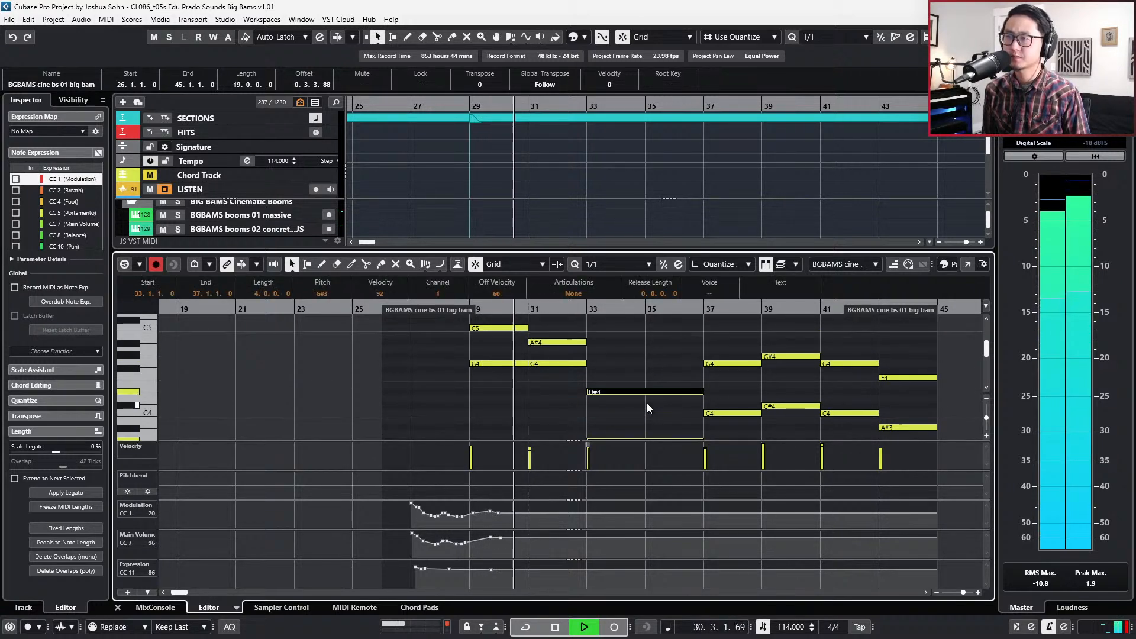
key(Up)
key(Up)
key(Up)
key(Up)
key(Up)
key(Up)
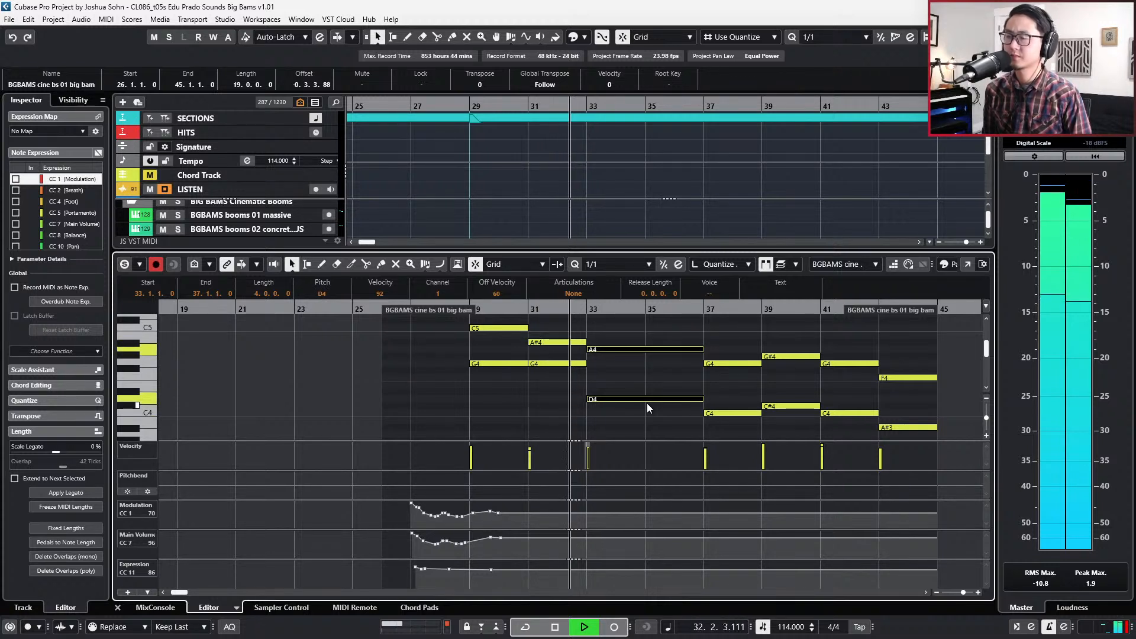
key(space)
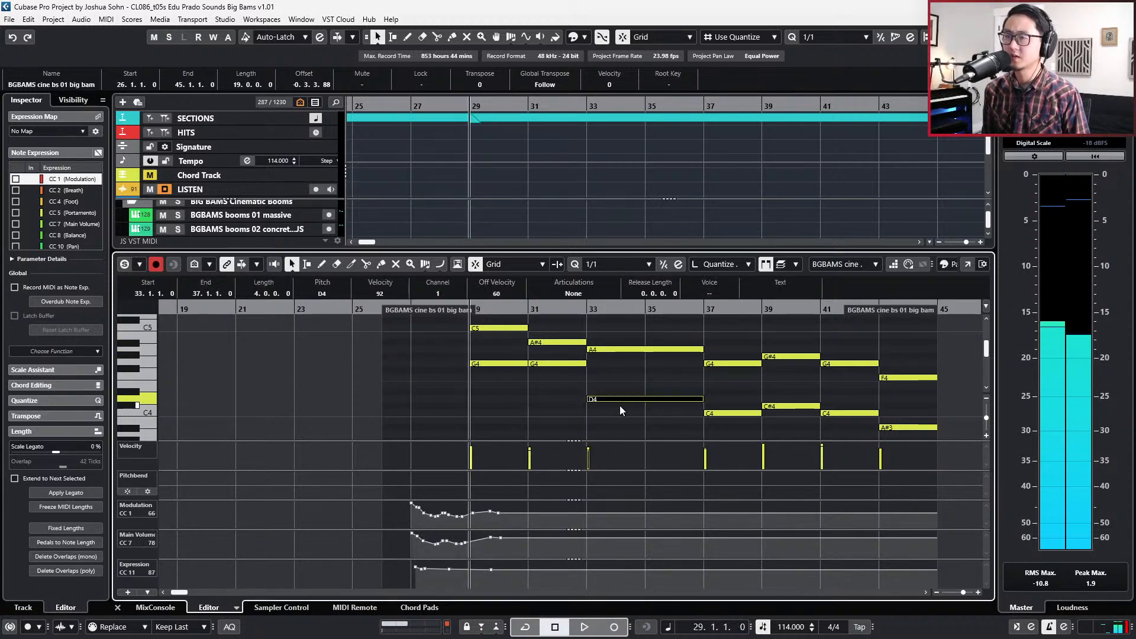
Raise the sneaky pad's upper note at bar 33 to A#4 and the lower one to F4, and audition the chord from bar 33.
click(623, 349)
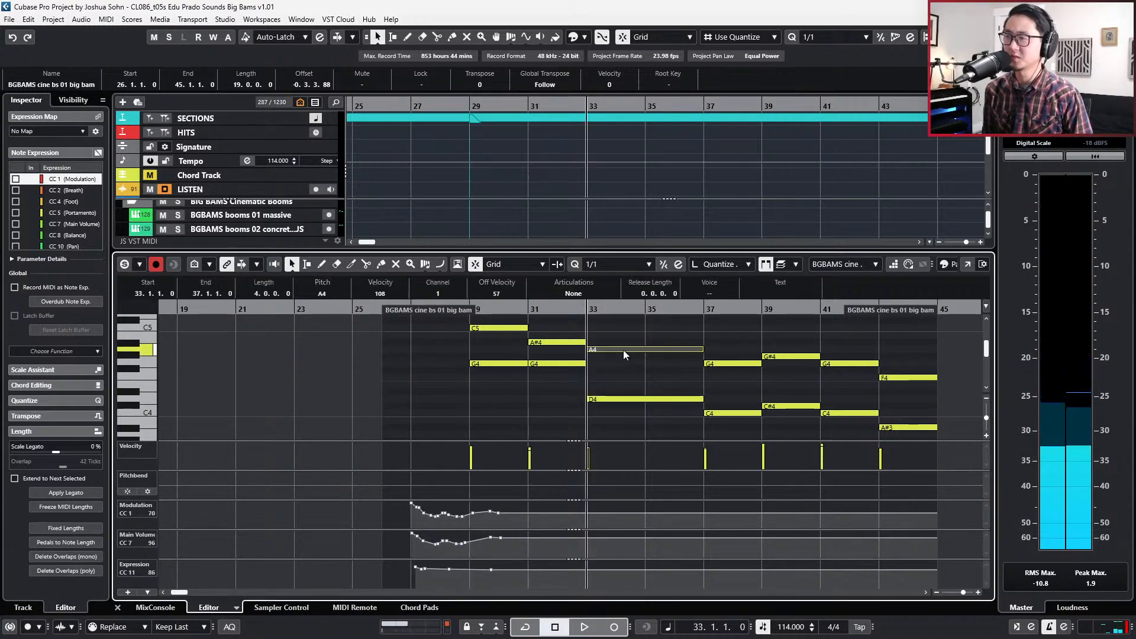
key(Up)
drag(622, 350, 644, 421)
key(Up)
key(Up)
key(Up)
key(space)
key(space)
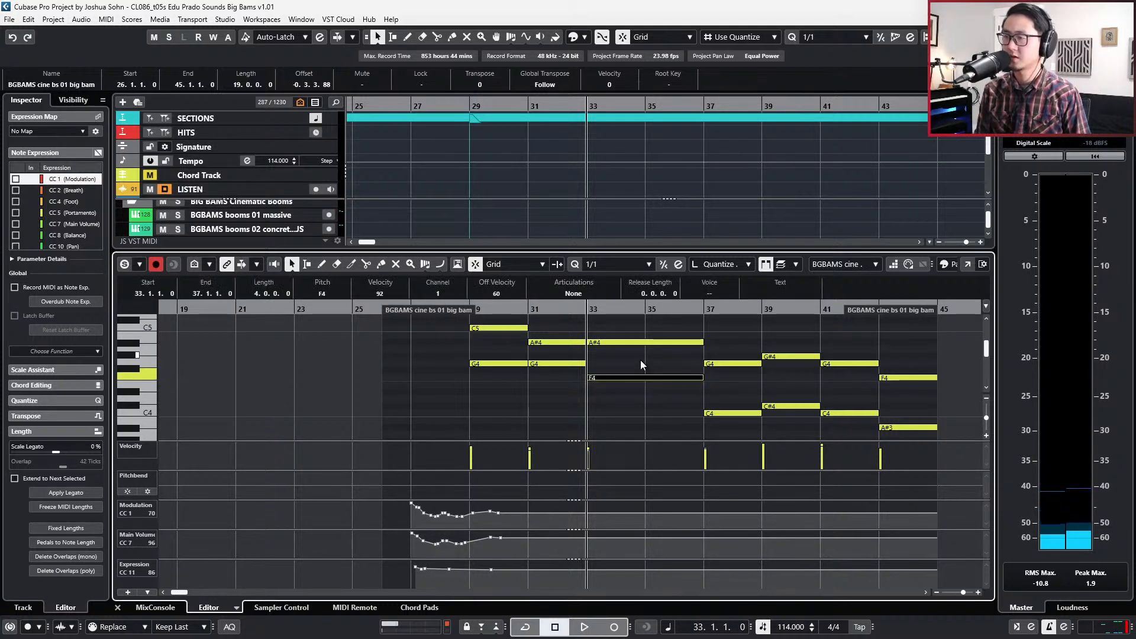
Lower the sneaky pad's bottom note at bar 33 to D#4 and audition the chord.
key(Down)
key(Down)
key(space)
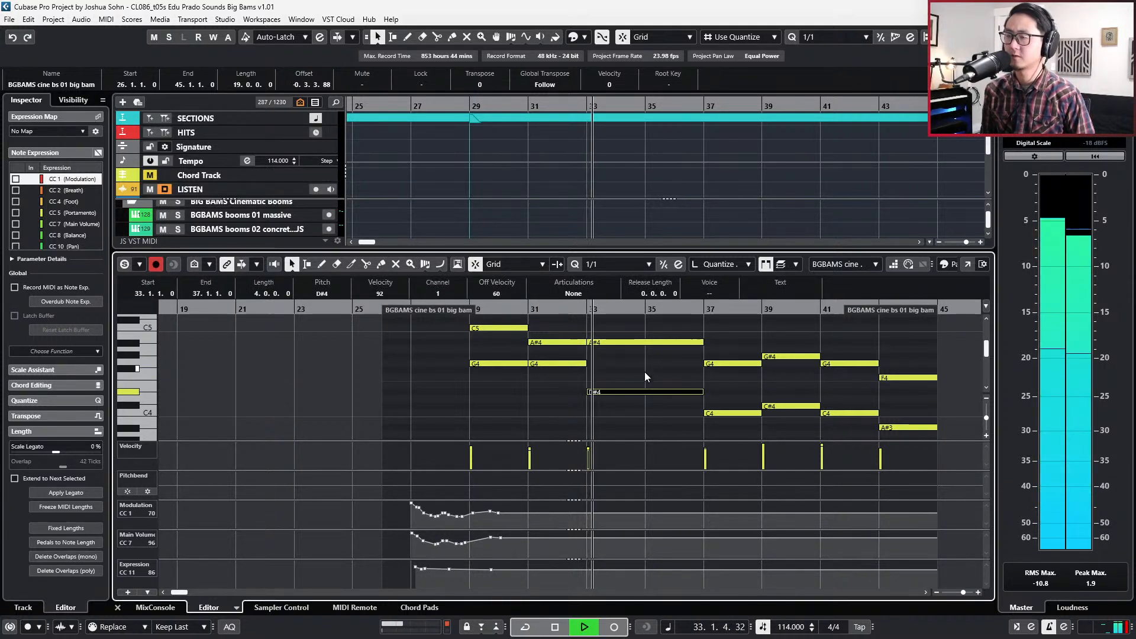
key(space)
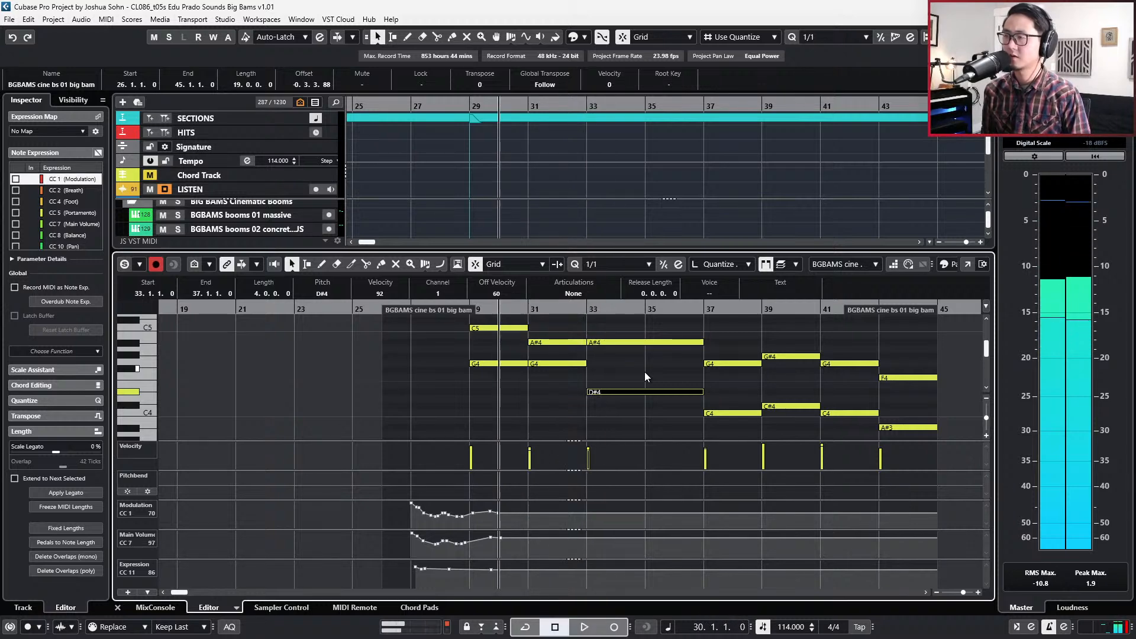
Open the 01 big bam and 08 sneaky pad parts together in the editor and compare their notes during playback from bar 29.
key(ctrl+e)
key(space)
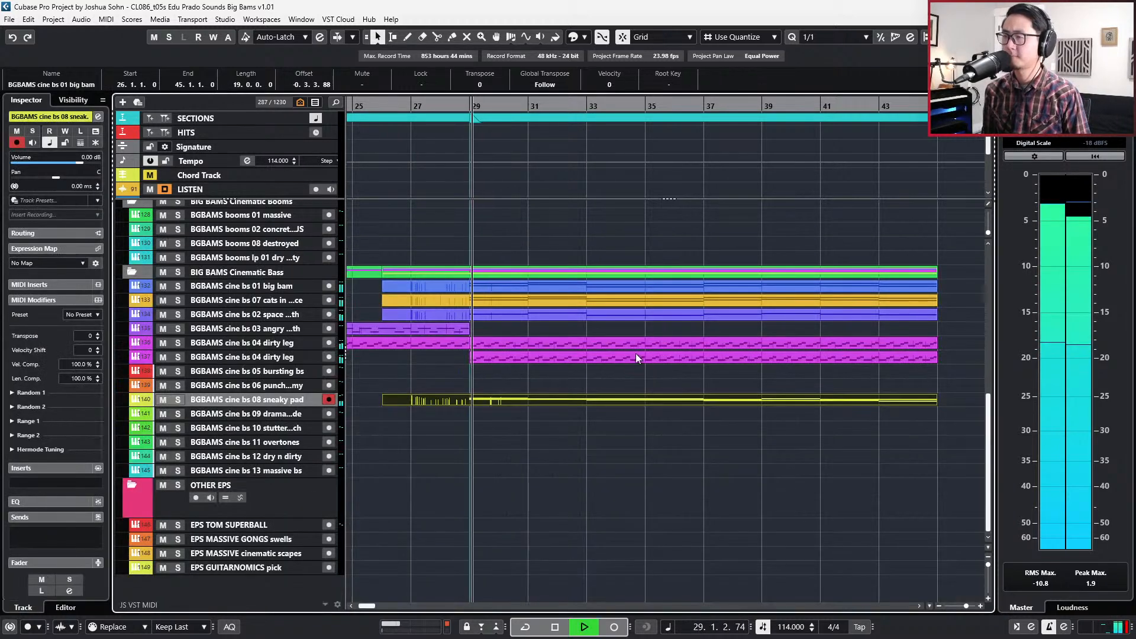
click(571, 288)
key(ctrl+e)
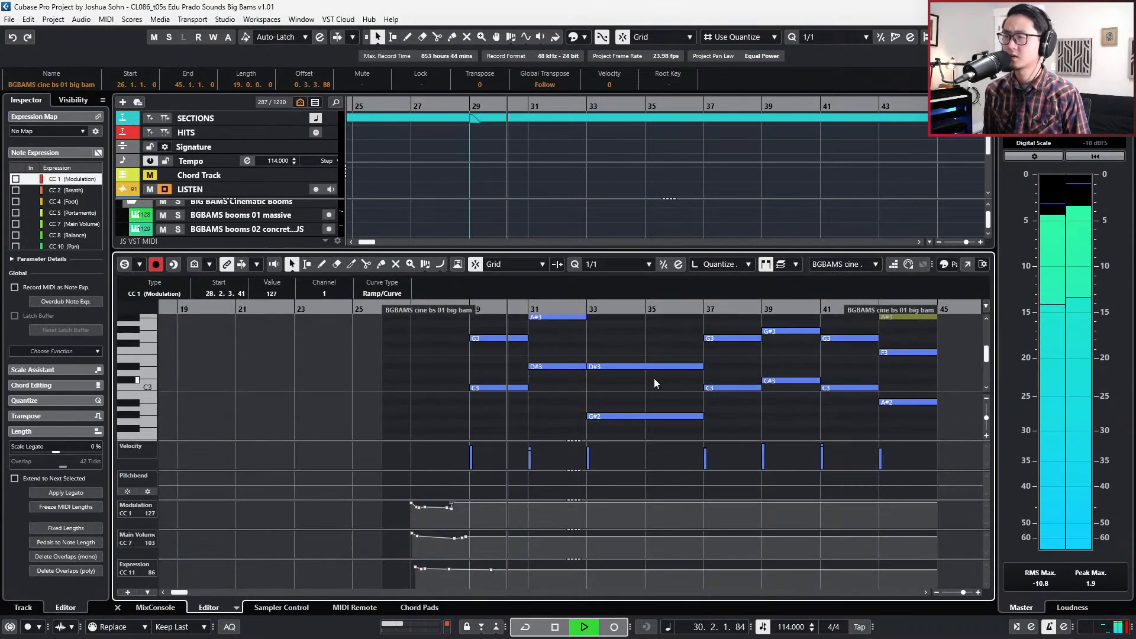
scroll(654, 378, up, 5)
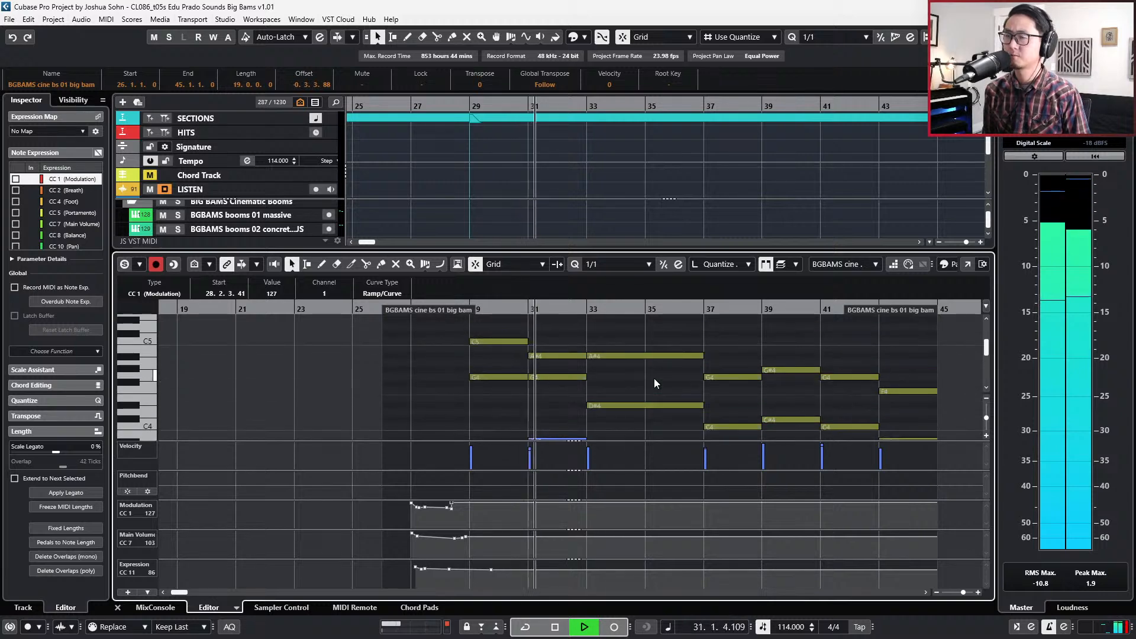
scroll(655, 378, down, 2)
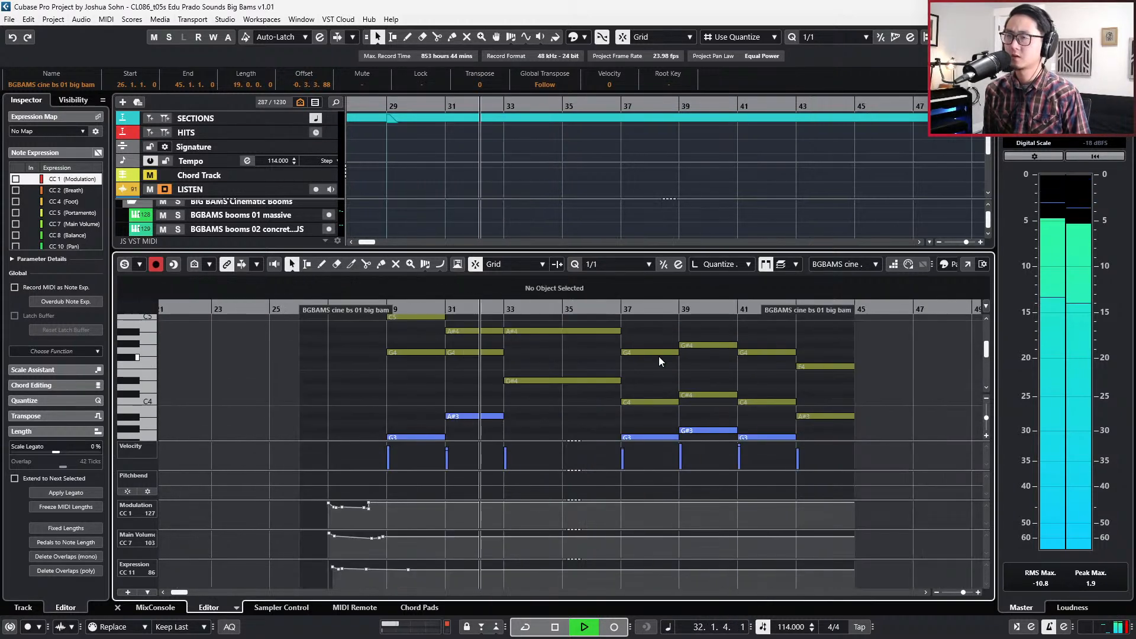
click(659, 354)
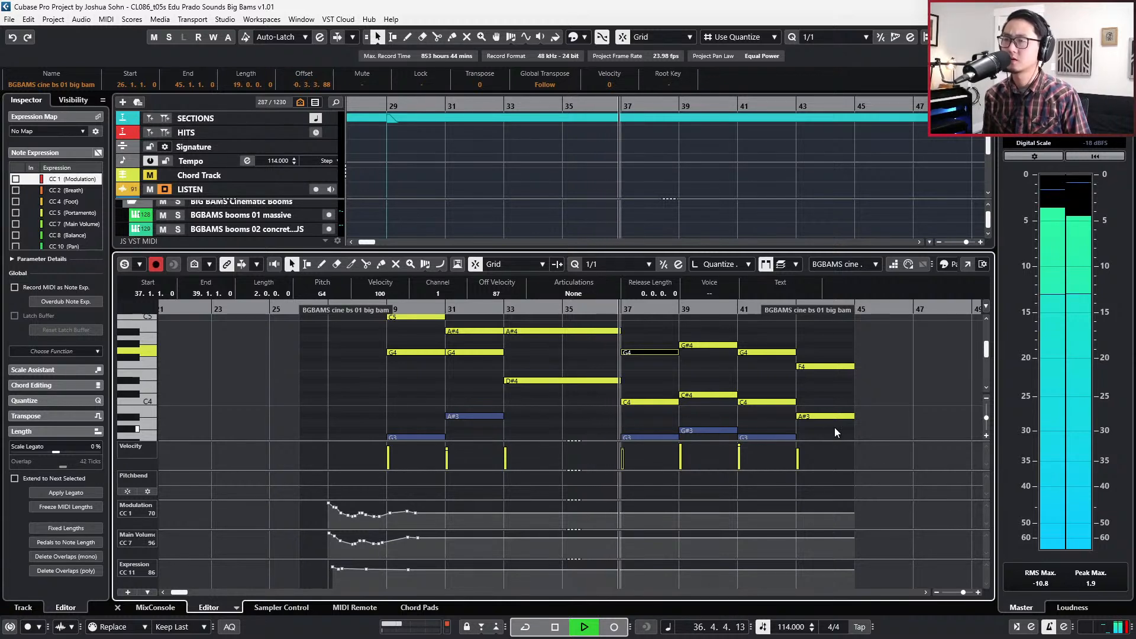
key(space)
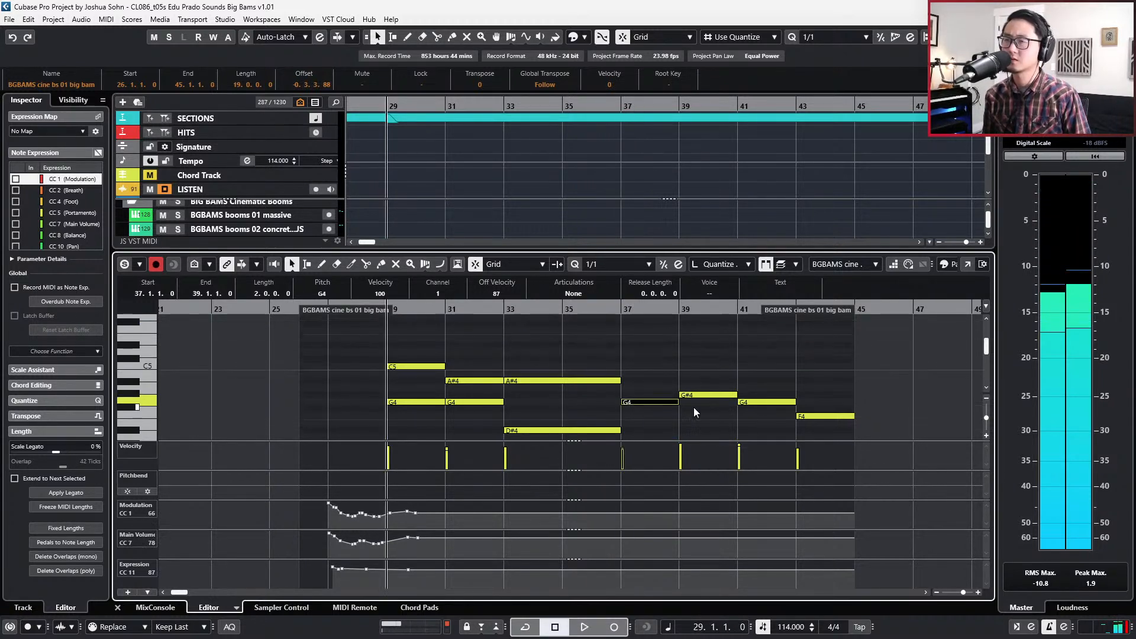
Try raising the sneaky pad's lower note at bar 37 from C4 by several semitones.
click(662, 402)
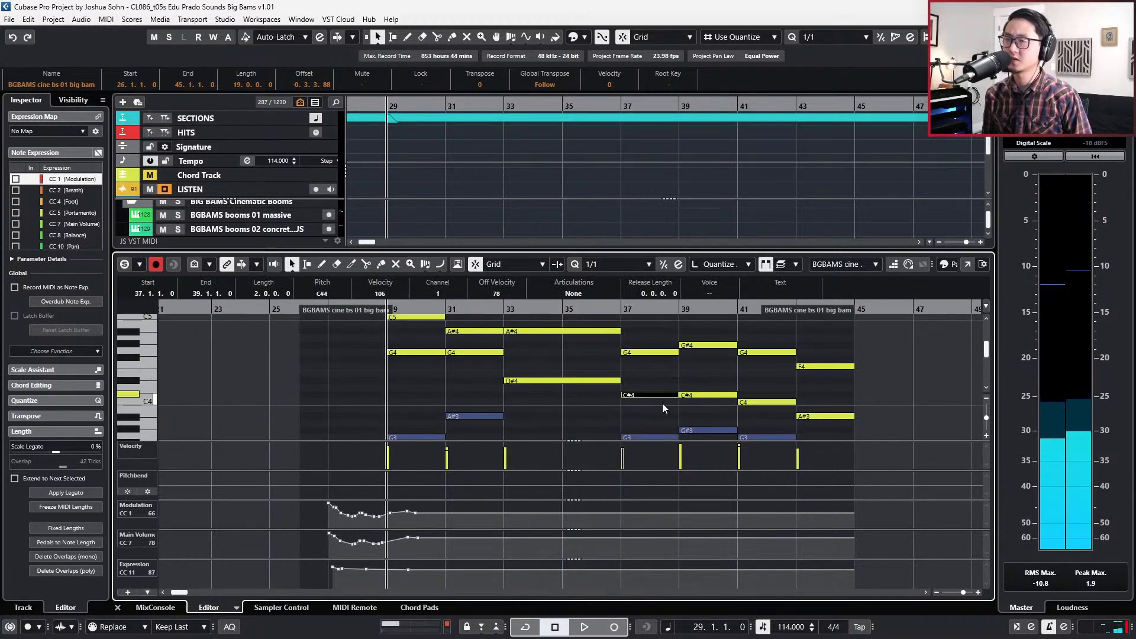
key(Up)
key(Up)
key(Up)
key(Up)
key(Up)
key(Up)
Replace the sneaky pad notes in bars 37 to 41 with a copy of those from bars 29 to 33, and play from bar 37.
drag(709, 334, 641, 403)
key(Delete)
drag(435, 369, 460, 313)
key(alt+d)
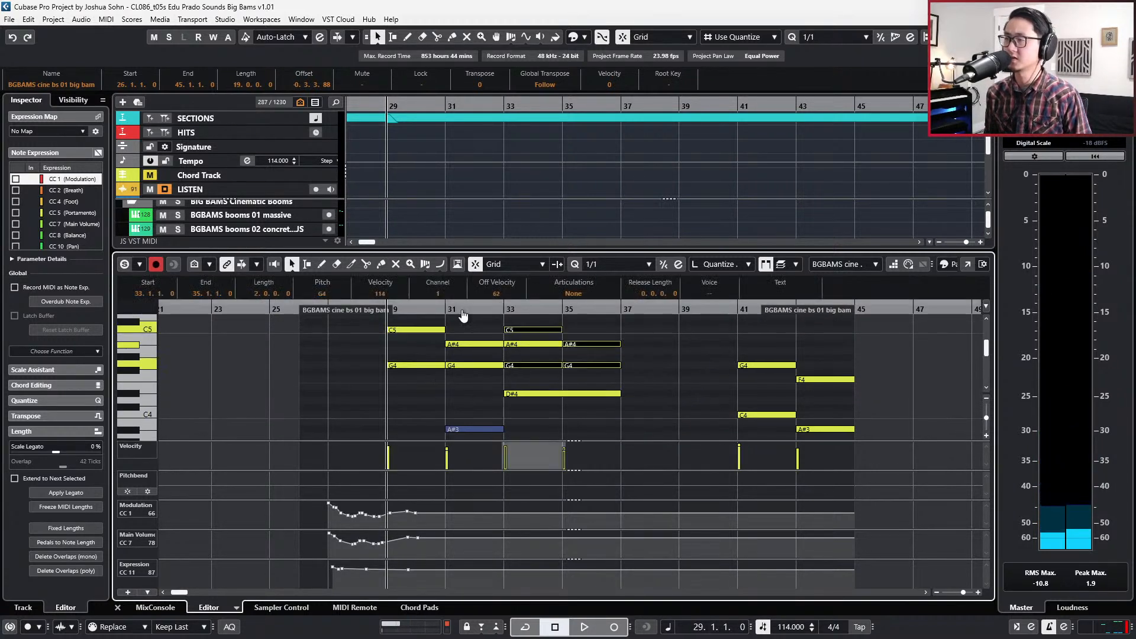
key(ctrl+Right)
key(ctrl+Right)
key(ctrl+Right)
key(ctrl+Right)
key(l)
key(space)
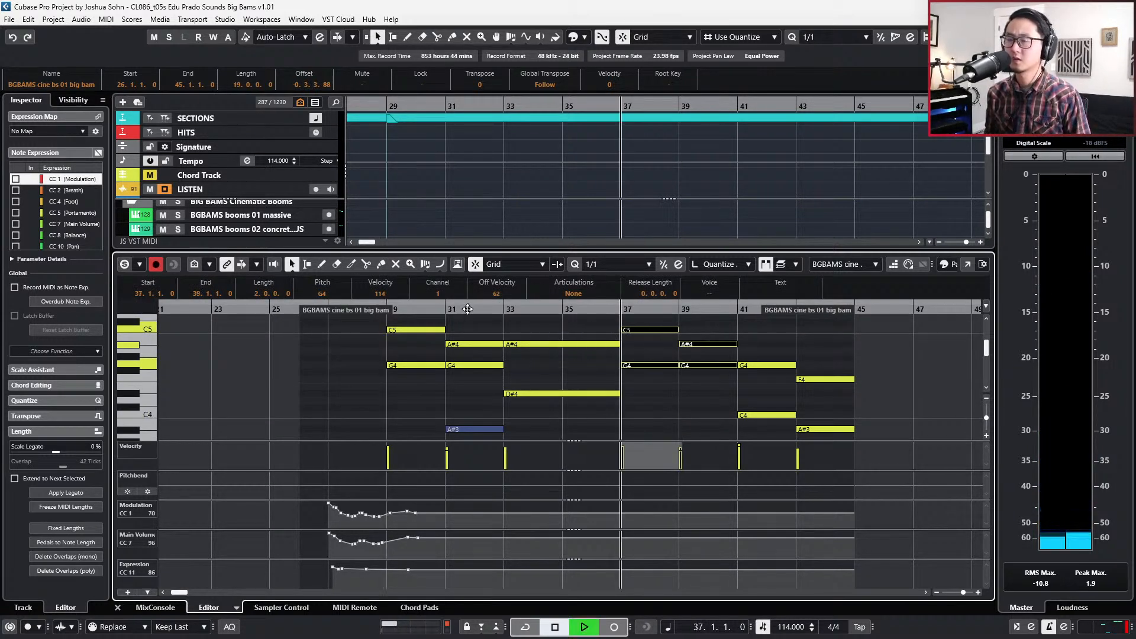
scroll(786, 364, down, 2)
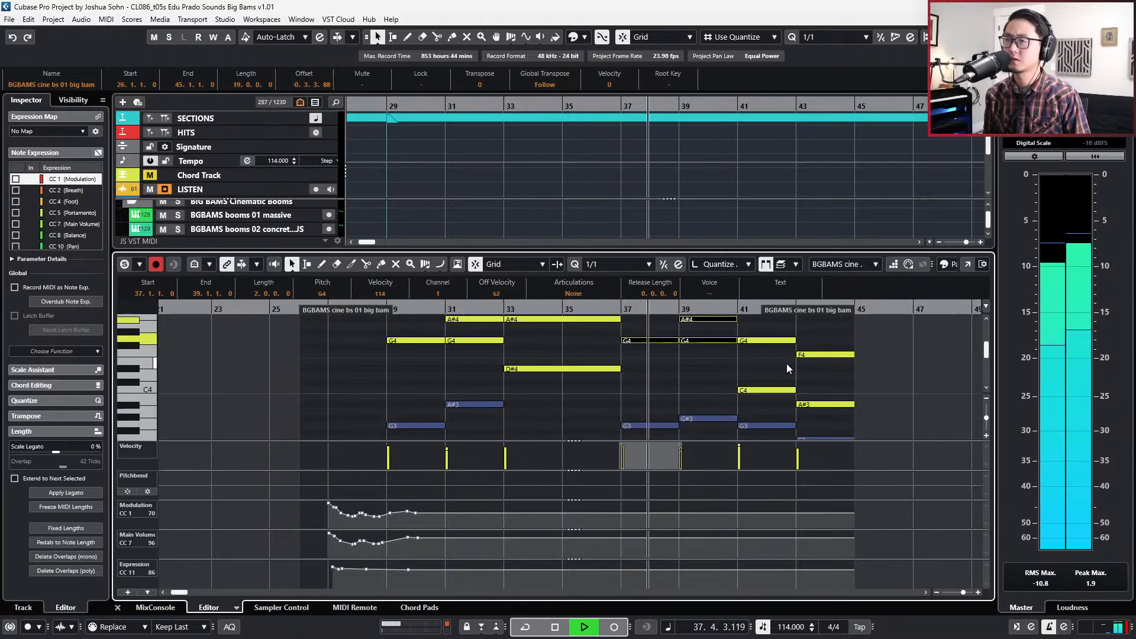
scroll(786, 364, down, 1)
scroll(786, 363, down, 1)
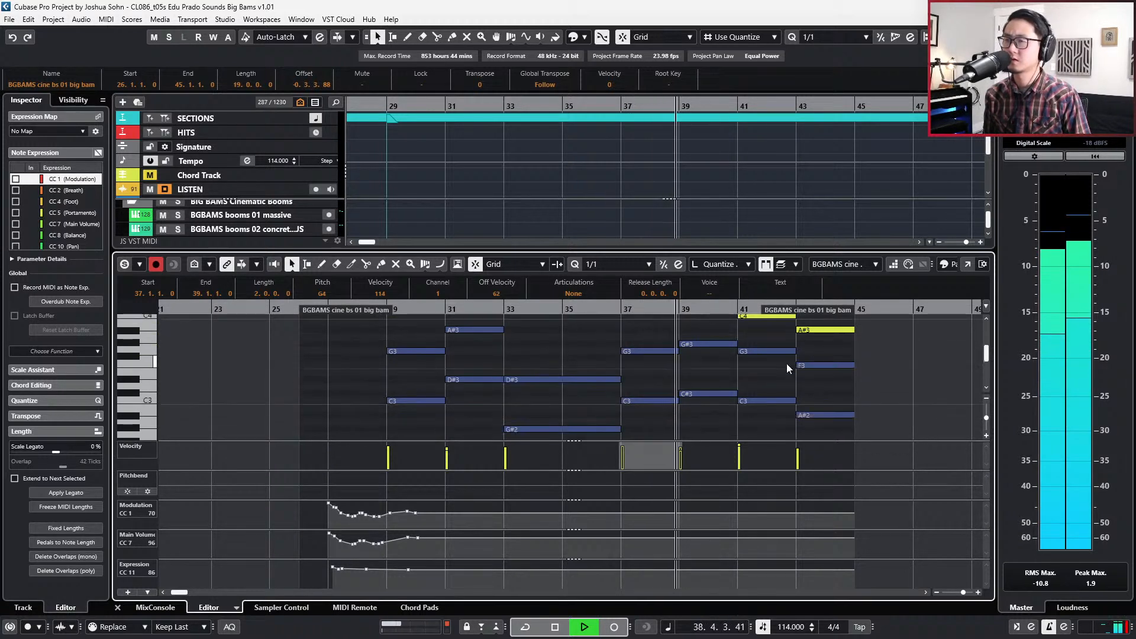
Lower the pad part's G4 note at bar 39 to F4 and play the passage from bar 37.
key(space)
scroll(786, 363, up, 5)
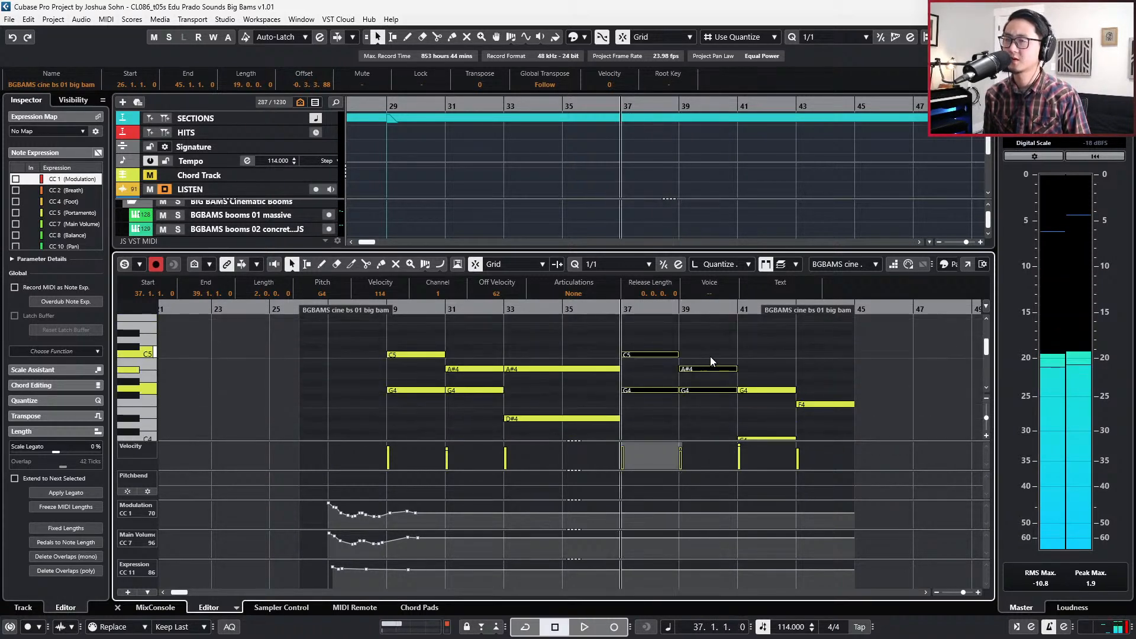
drag(711, 357, 718, 410)
scroll(718, 410, down, 1)
scroll(718, 410, down, 2)
scroll(717, 411, up, 1)
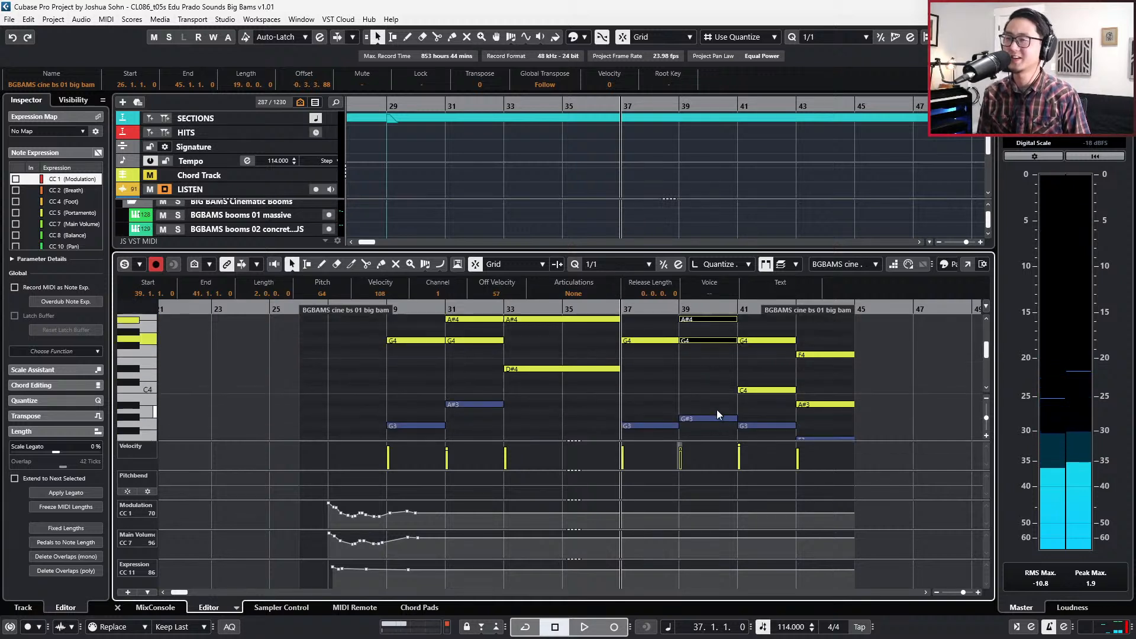
key(Down)
key(ctrl+z)
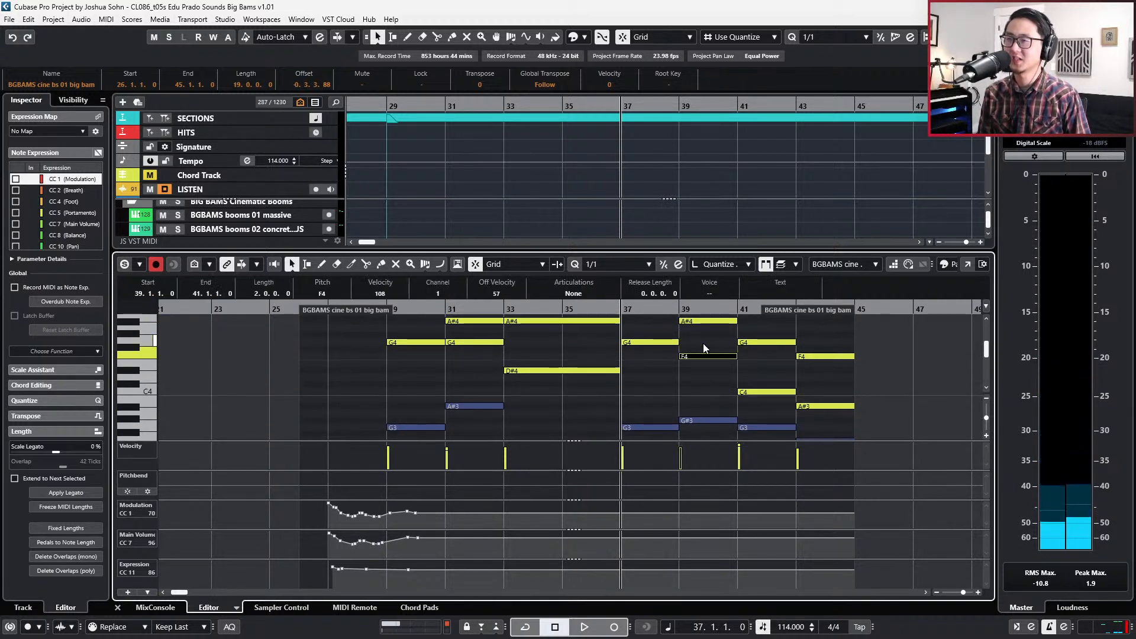
key(space)
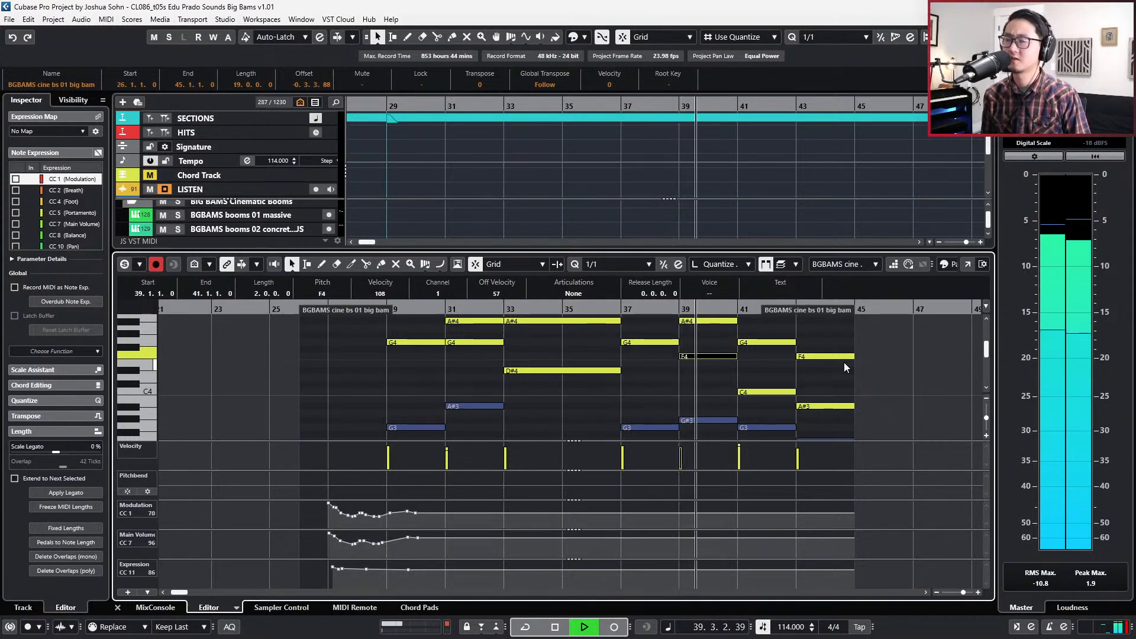
key(space)
Raise the 01 big bam part's G#3 and C#3 notes at bar 39 to A#3 and D#3.
scroll(823, 361, up, 2)
click(723, 371)
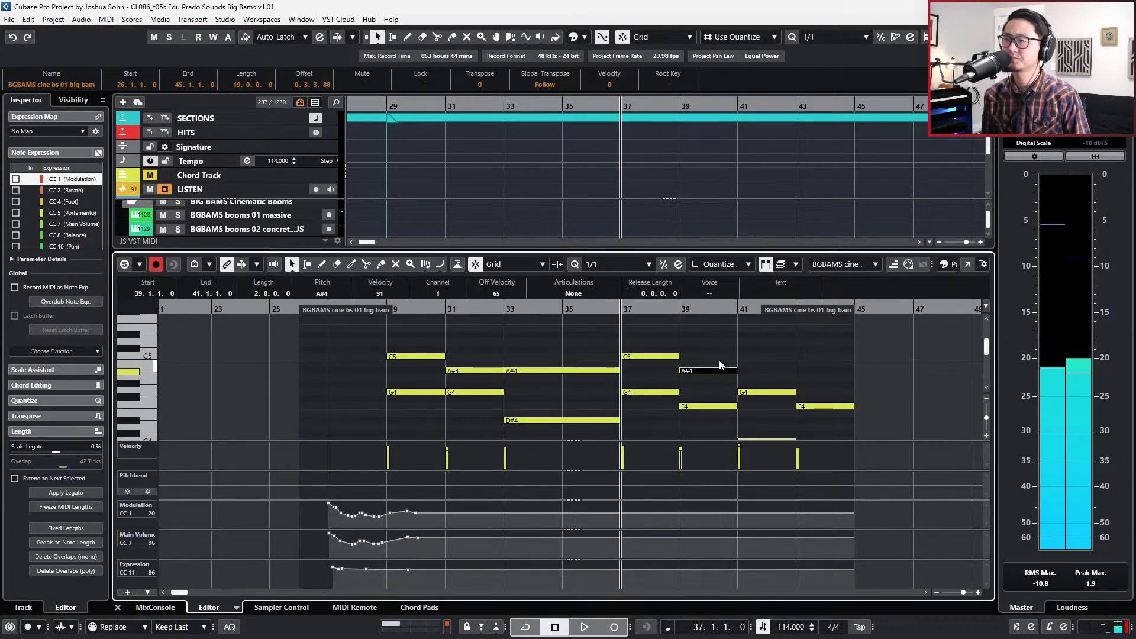
drag(706, 348, 705, 414)
scroll(715, 416, down, 5)
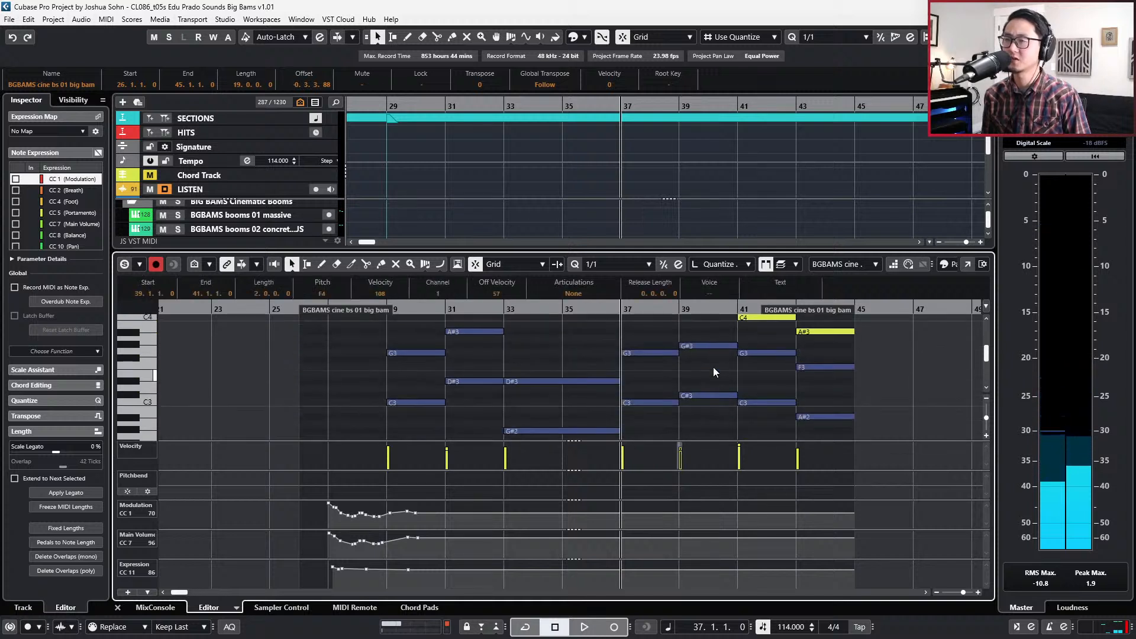
drag(710, 327, 711, 423)
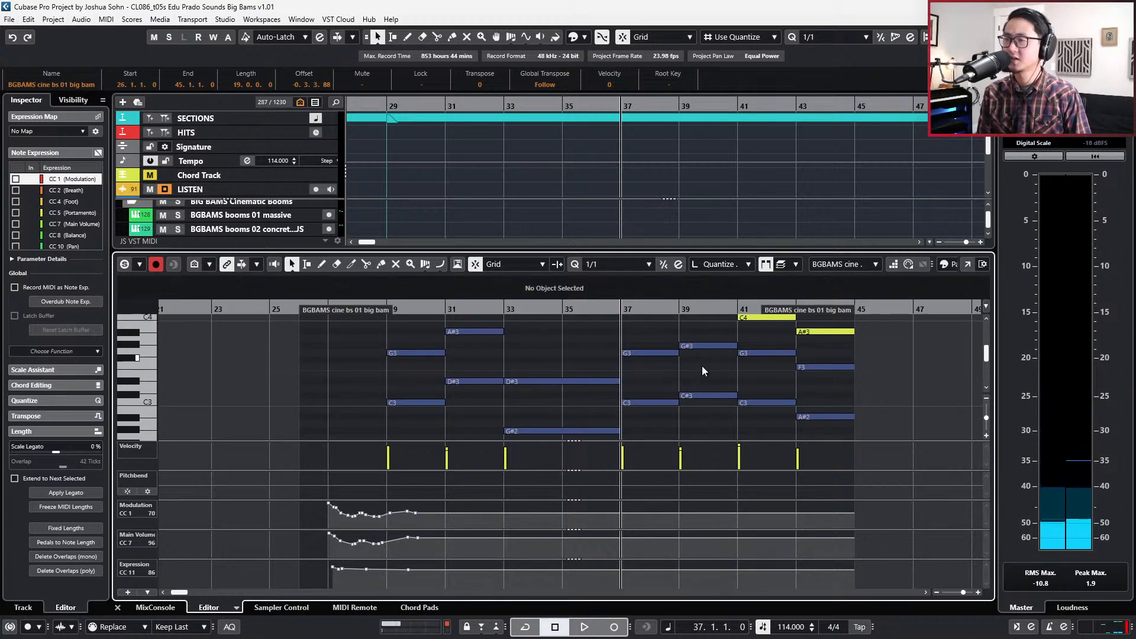
click(702, 346)
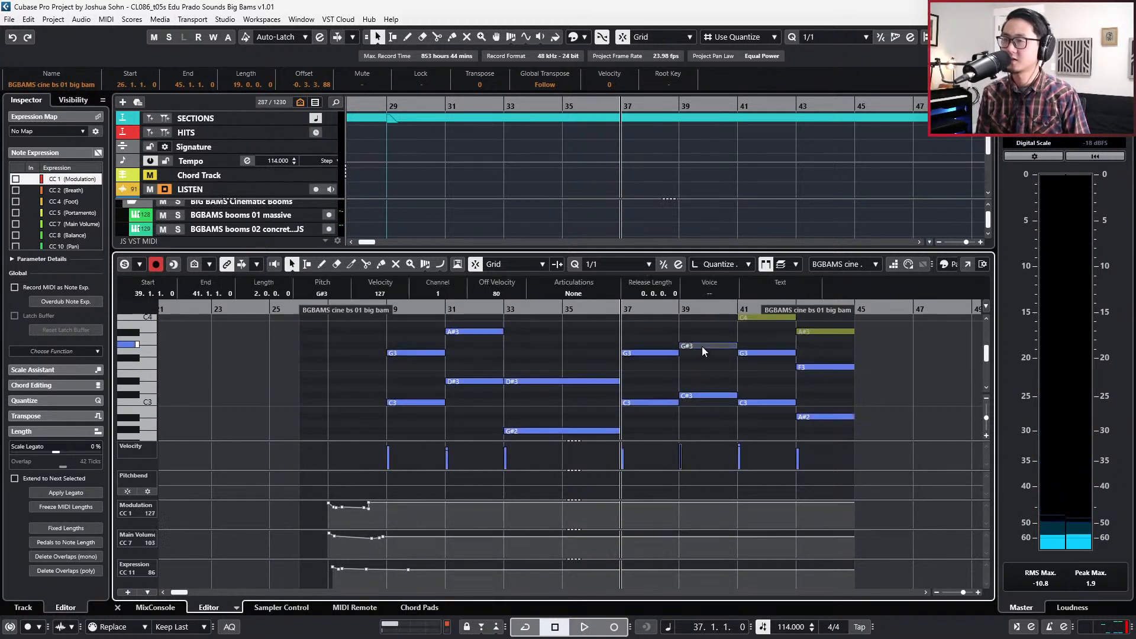
drag(707, 353, 699, 417)
key(Up)
key(Up)
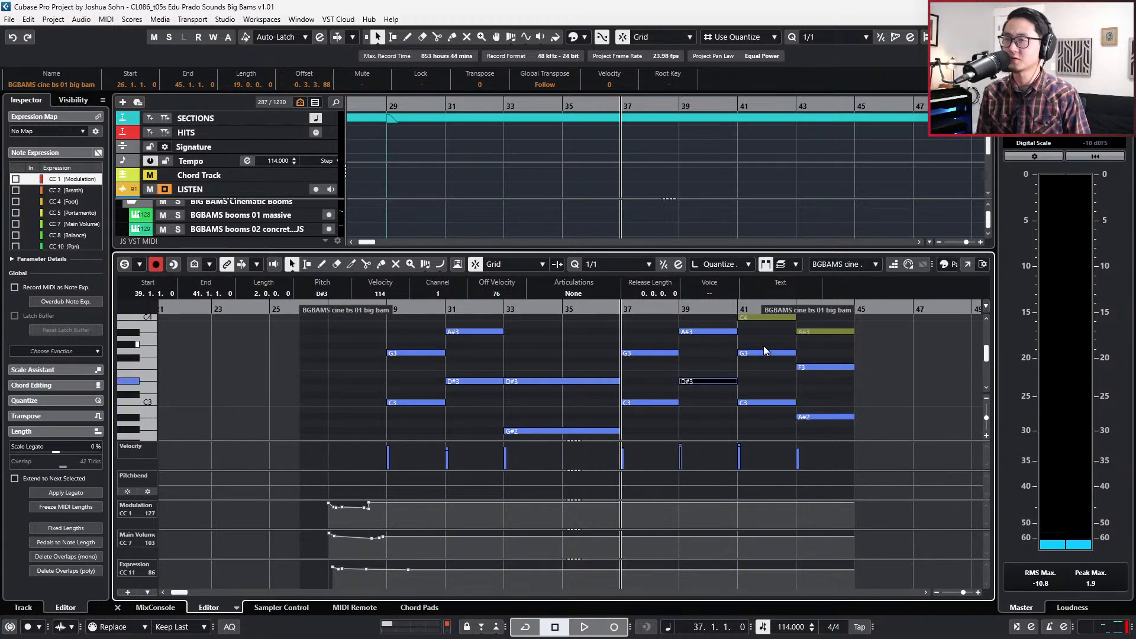
Raise the pad part's F4 note at bar 39 to G4.
scroll(763, 349, up, 2)
click(707, 381)
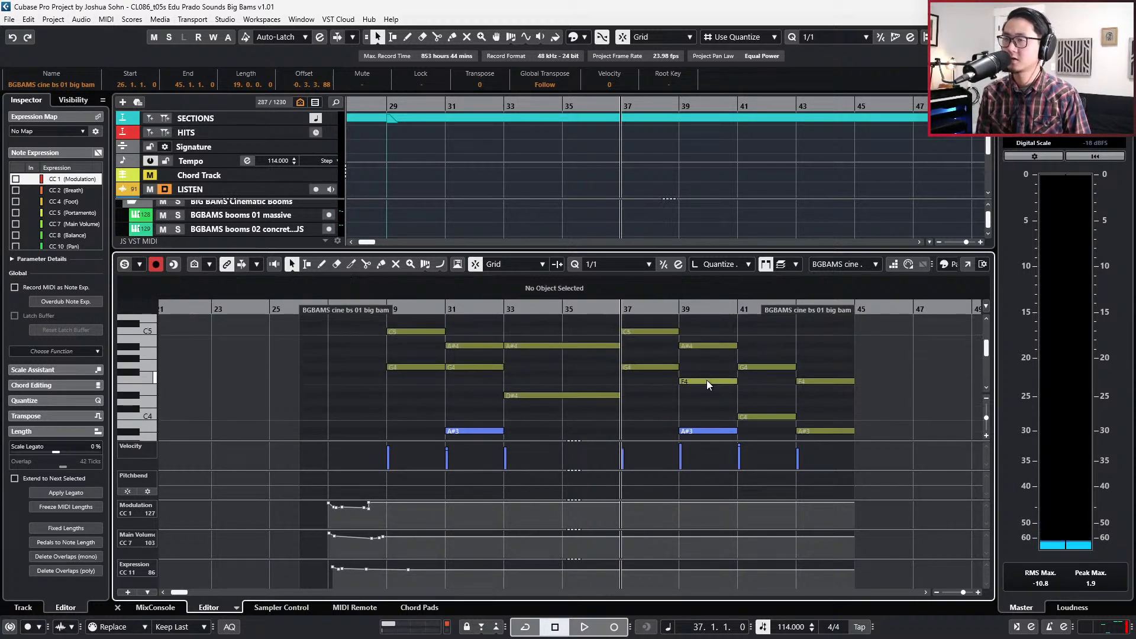
key(Up)
key(Up)
scroll(766, 389, down, 2)
scroll(769, 390, down, 1)
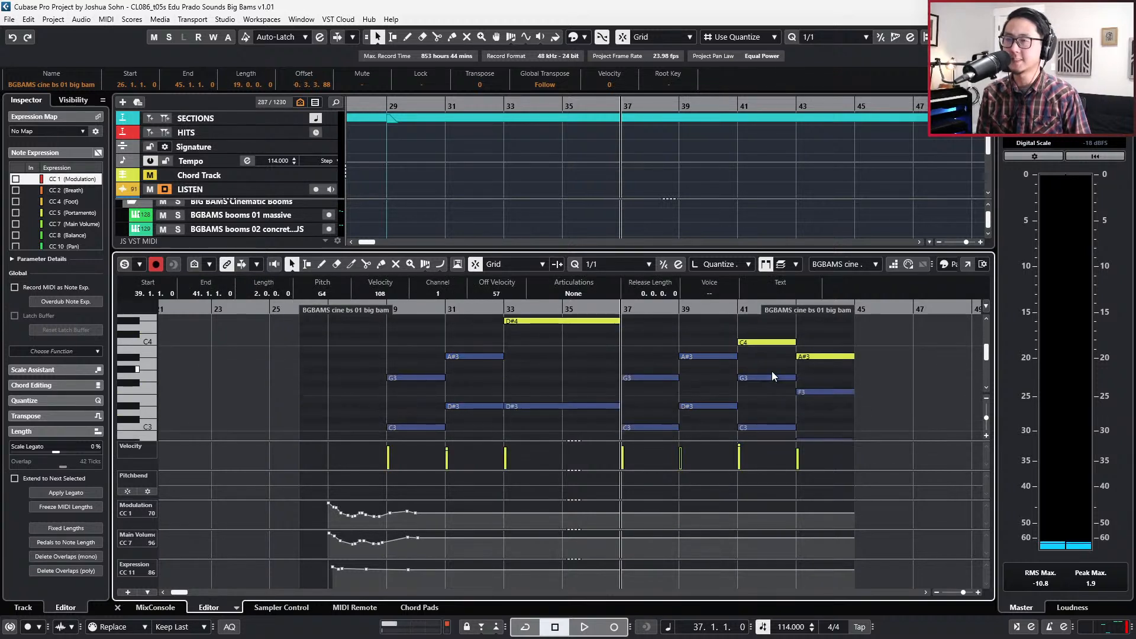
Raise the 01 big bam part's G3 and C3 notes at bar 41 to G#3 and C#3.
click(769, 382)
scroll(772, 402, down, 1)
shift+click(763, 403)
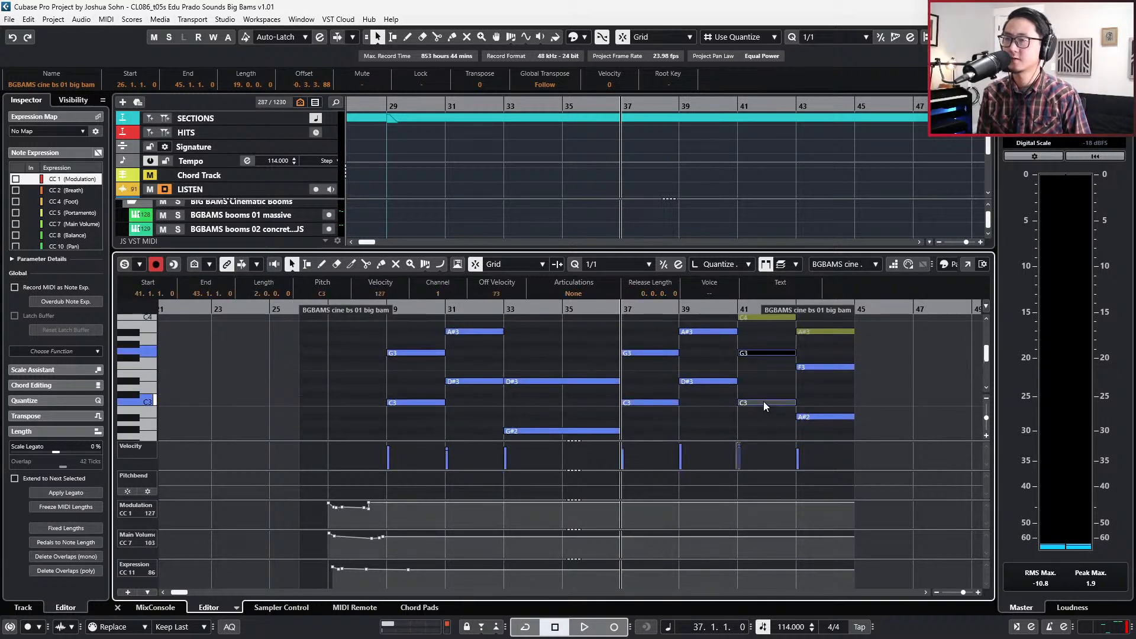
key(Up)
key(Up)
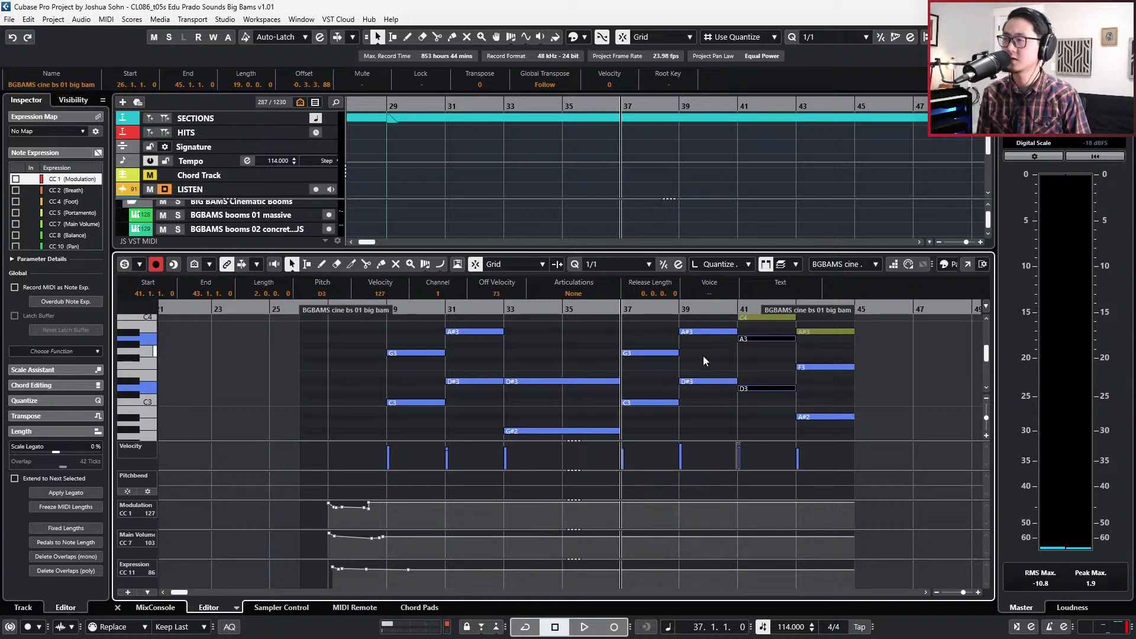
Play the passage from bar 37 and review the pad and bass notes at bars 39 to 43.
key(space)
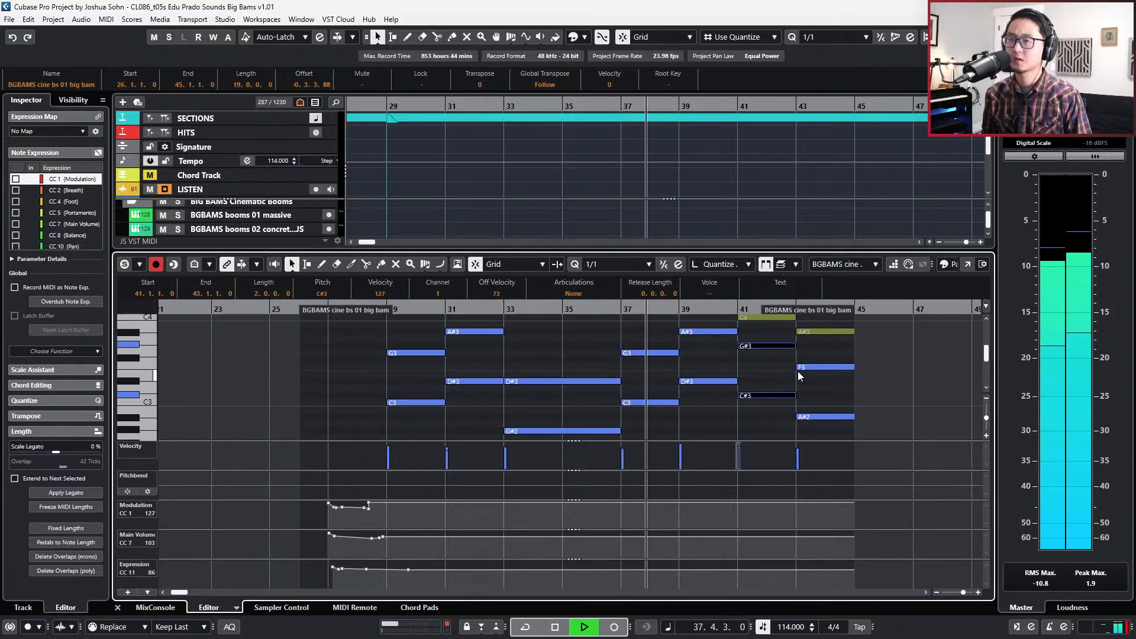
scroll(799, 371, up, 2)
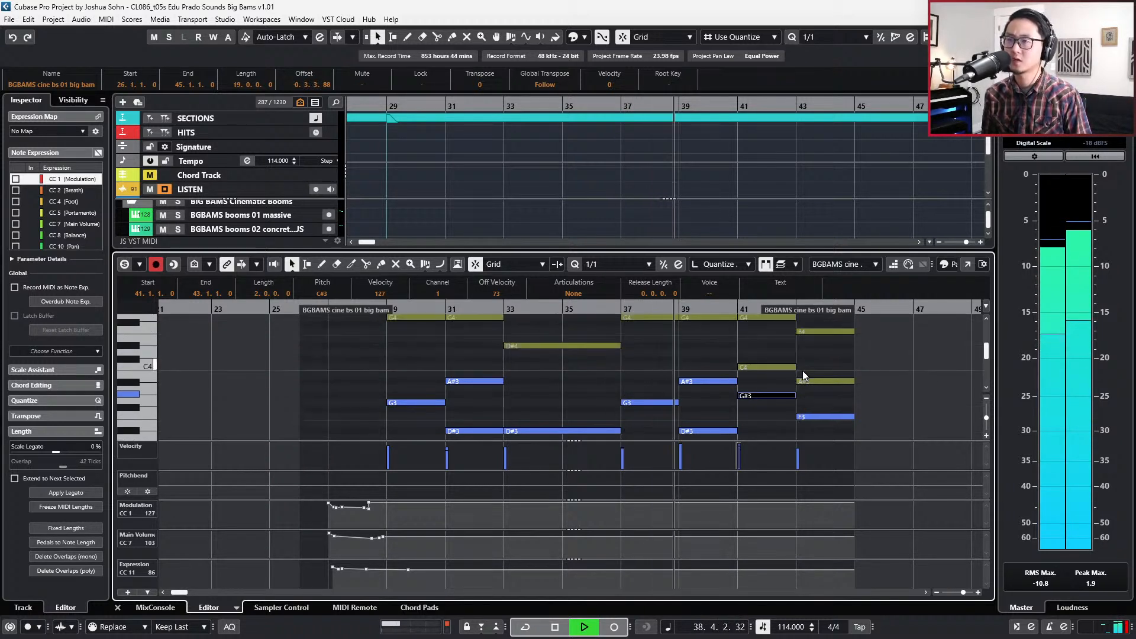
scroll(730, 356, up, 2)
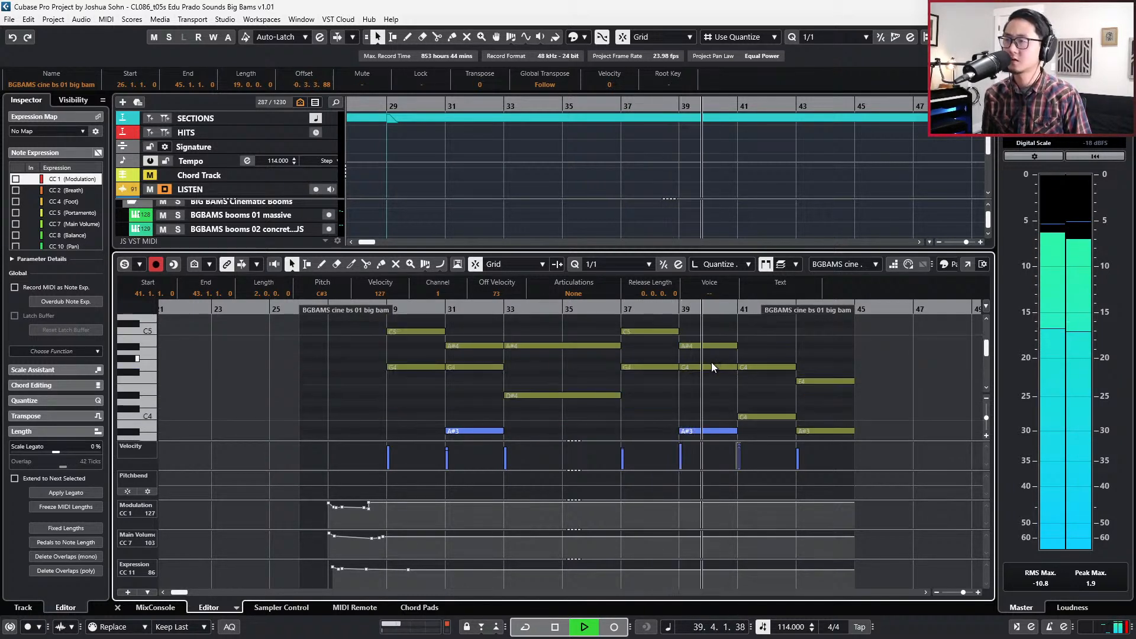
scroll(709, 379, down, 2)
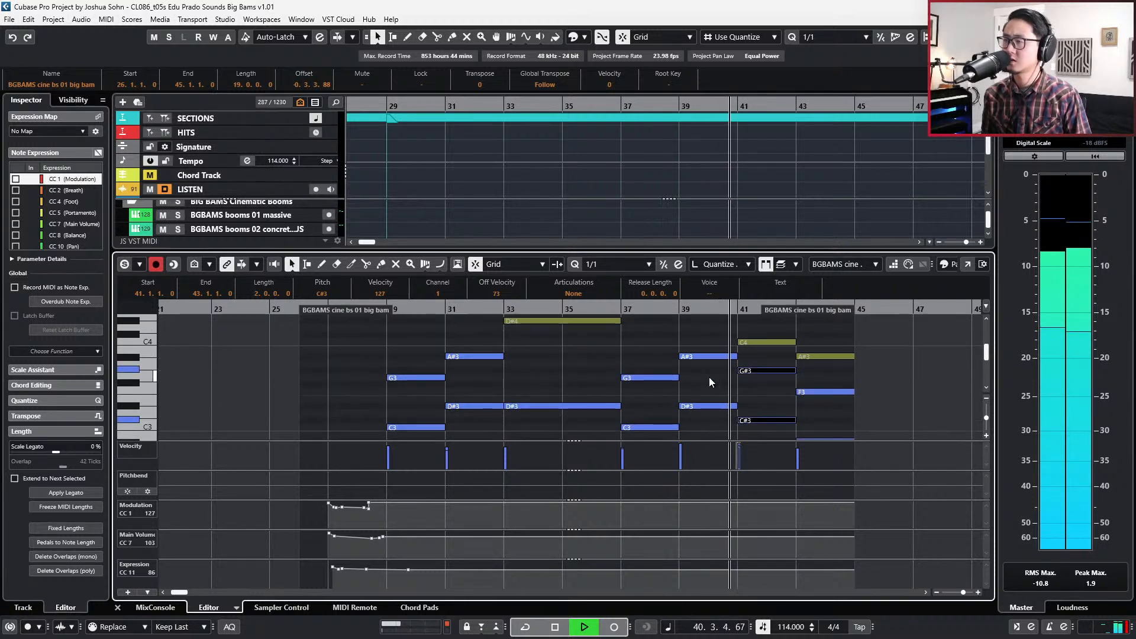
scroll(709, 382, down, 2)
key(space)
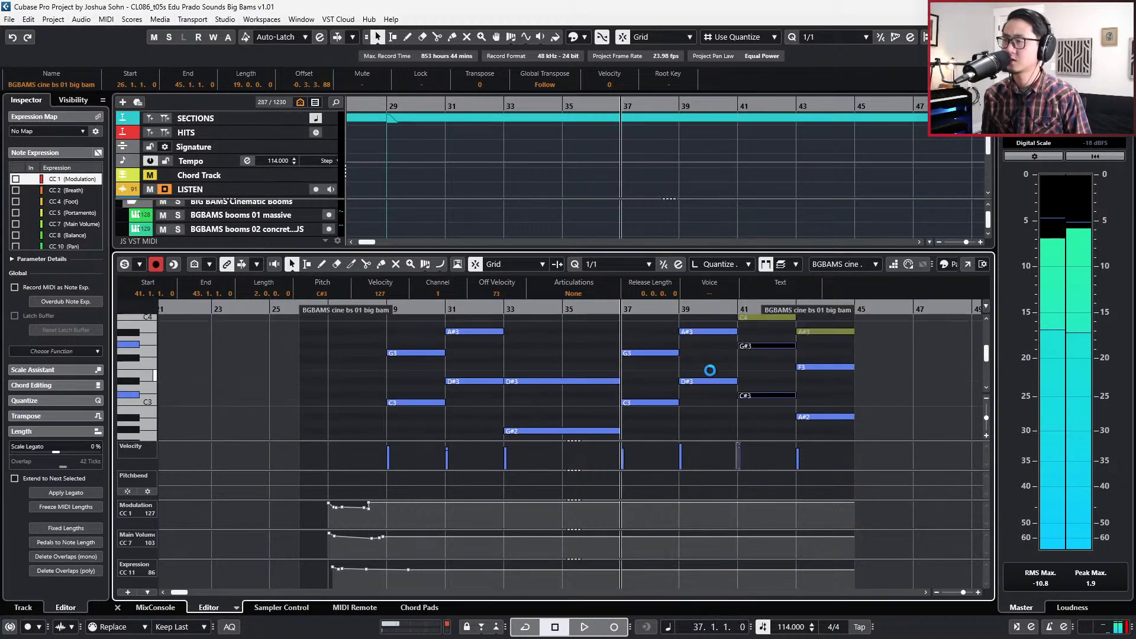
scroll(736, 378, up, 1)
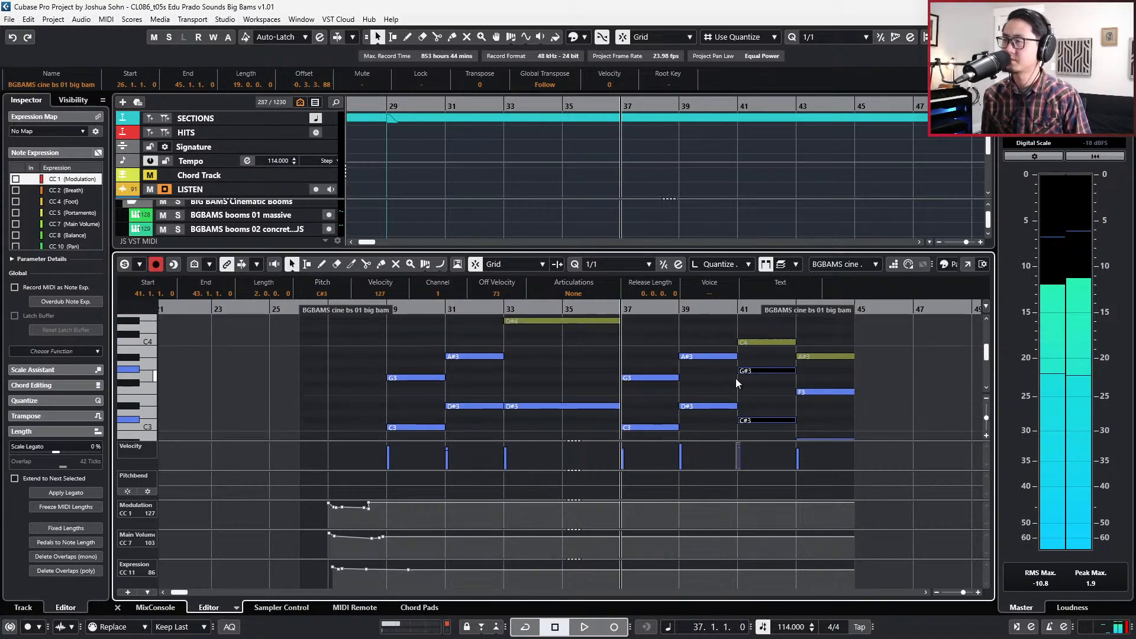
scroll(736, 378, down, 1)
scroll(725, 382, up, 4)
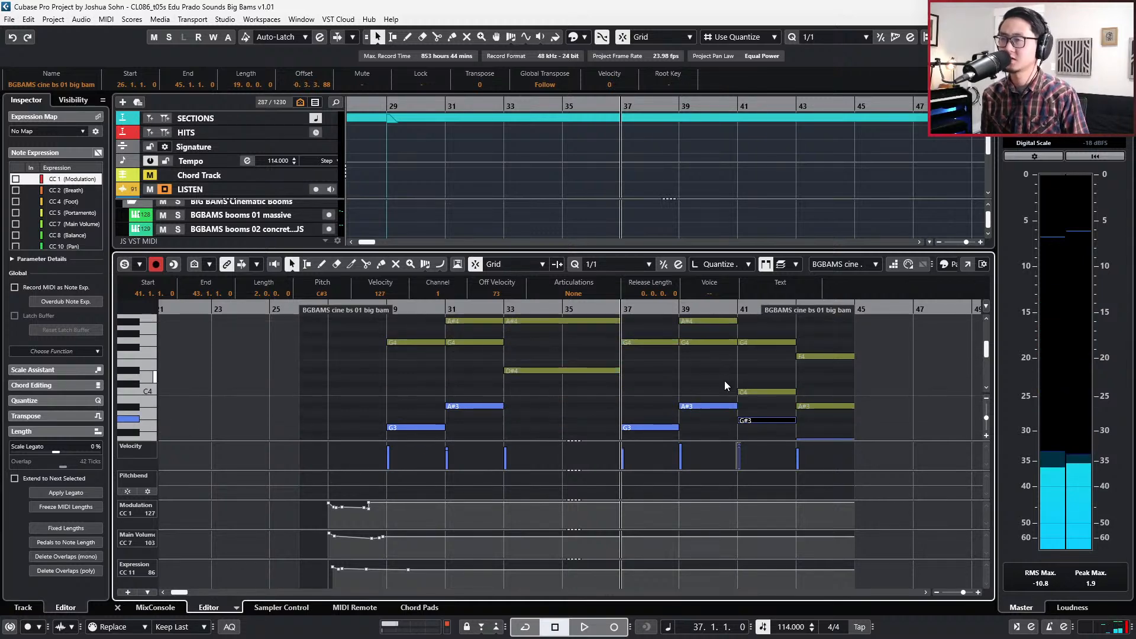
Close the note editor and audition the 07 cats and 02 space parts soloed from bar 37.
key(Return)
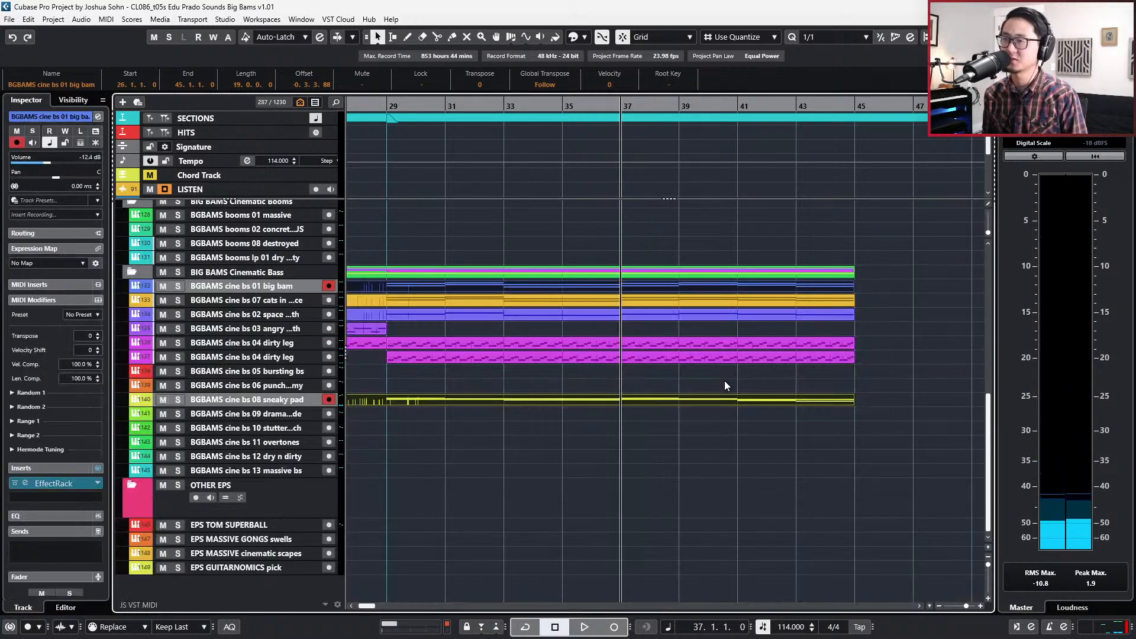
drag(648, 367, 652, 298)
key(s)
key(space)
key(space)
key(s)
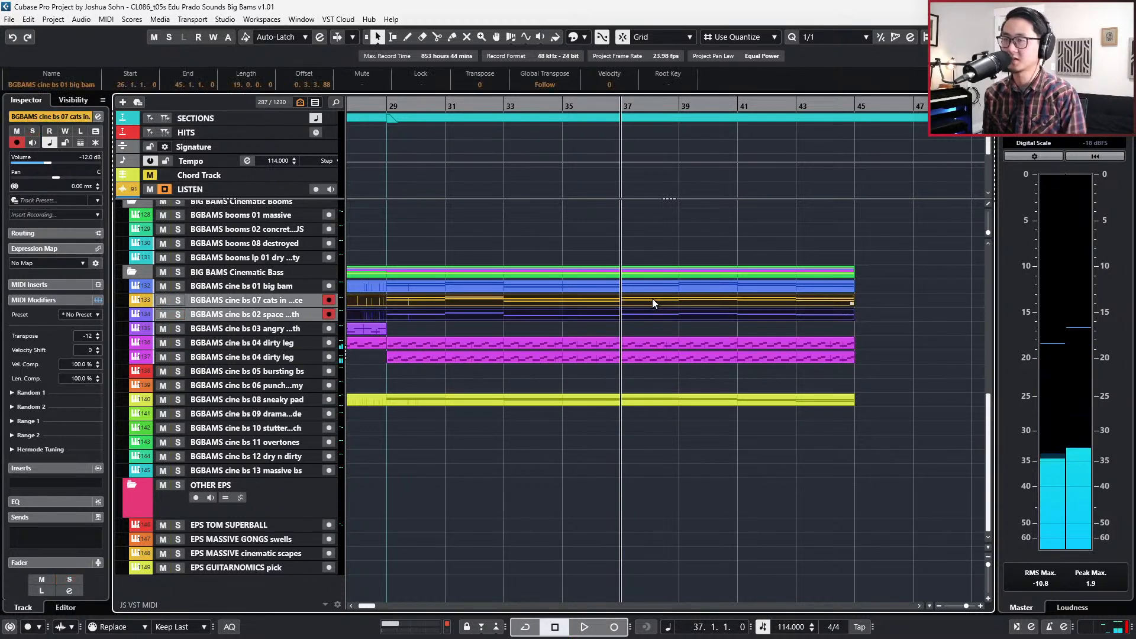
Raise the 07 cats part's chord at bar 39 by two semitones and its chord at bar 41 by one semitone.
key(Return)
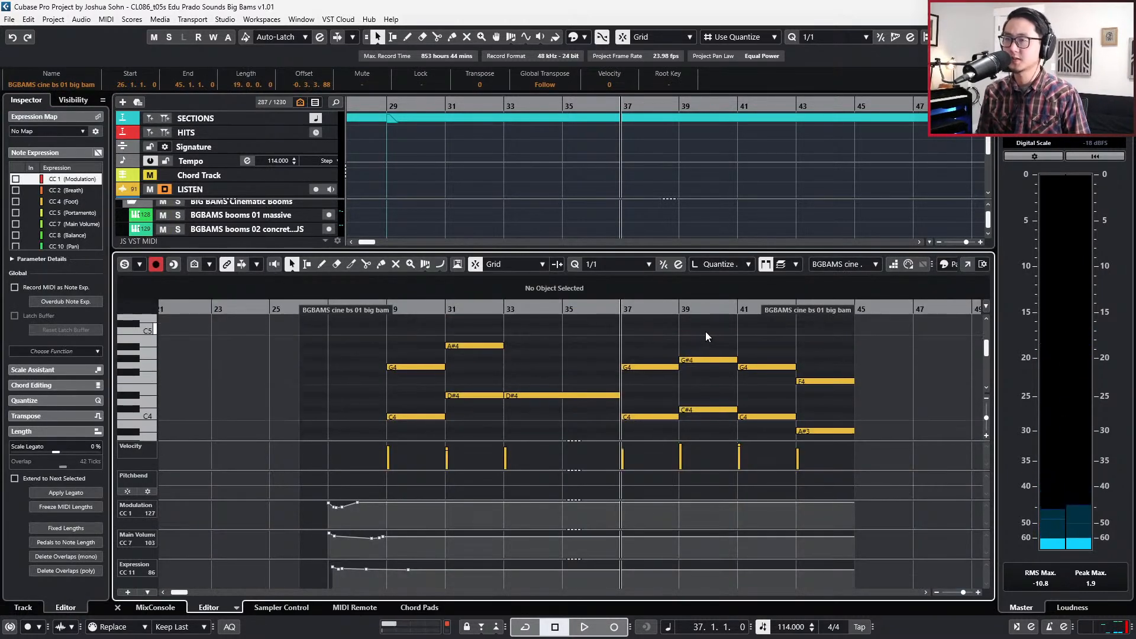
scroll(705, 332, down, 3)
scroll(705, 407, up, 1)
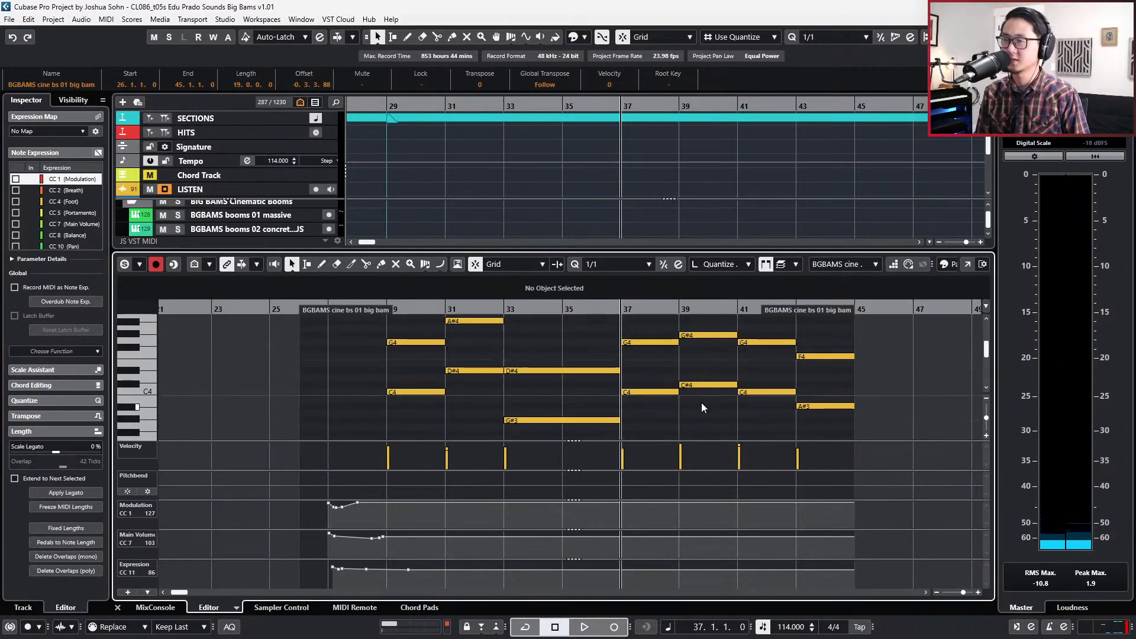
drag(697, 323, 766, 332)
key(Up)
key(Up)
key(Up)
key(ctrl+e)
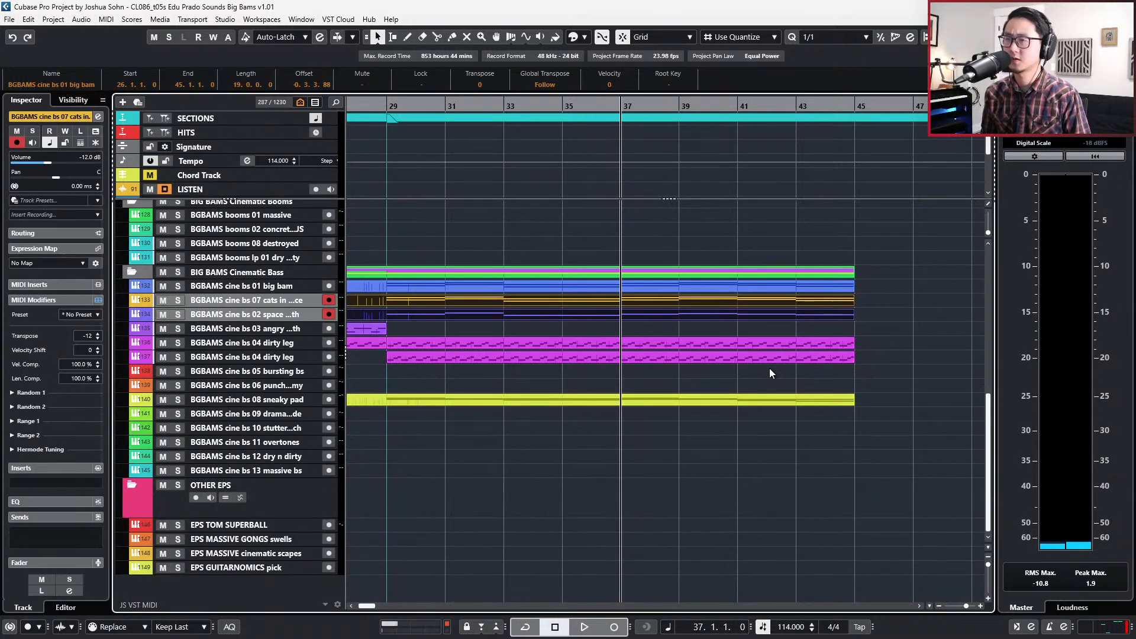
Play the bass section from bar 37 and select the 08 sneaky pad part for another listen.
key(space)
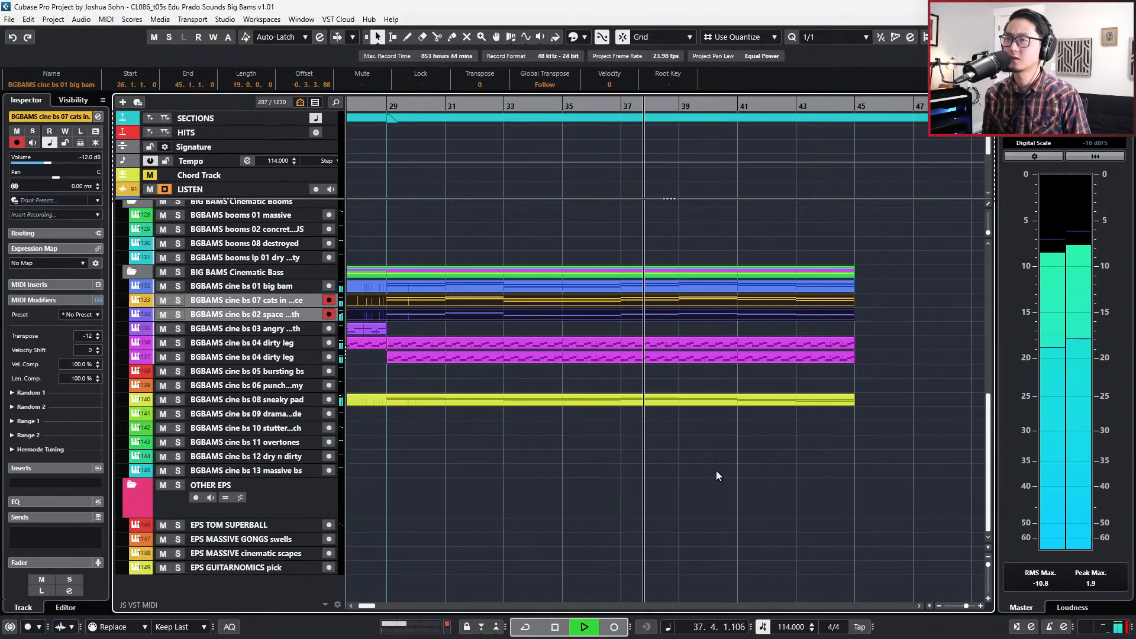
scroll(728, 448, down, 1)
scroll(744, 413, up, 1)
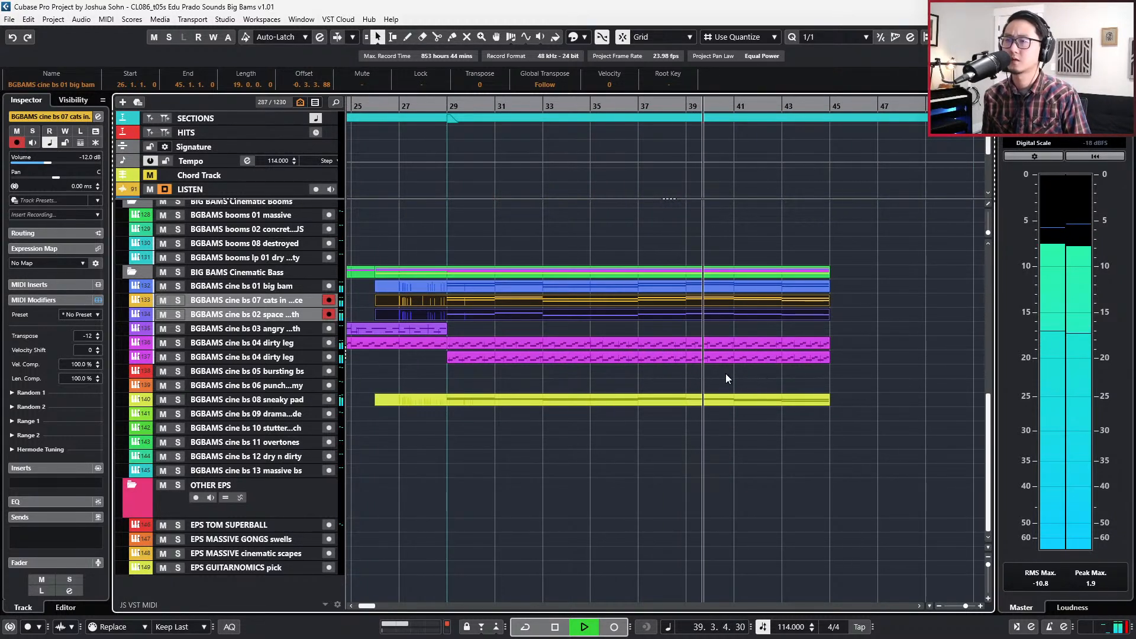
key(space)
click(712, 400)
key(space)
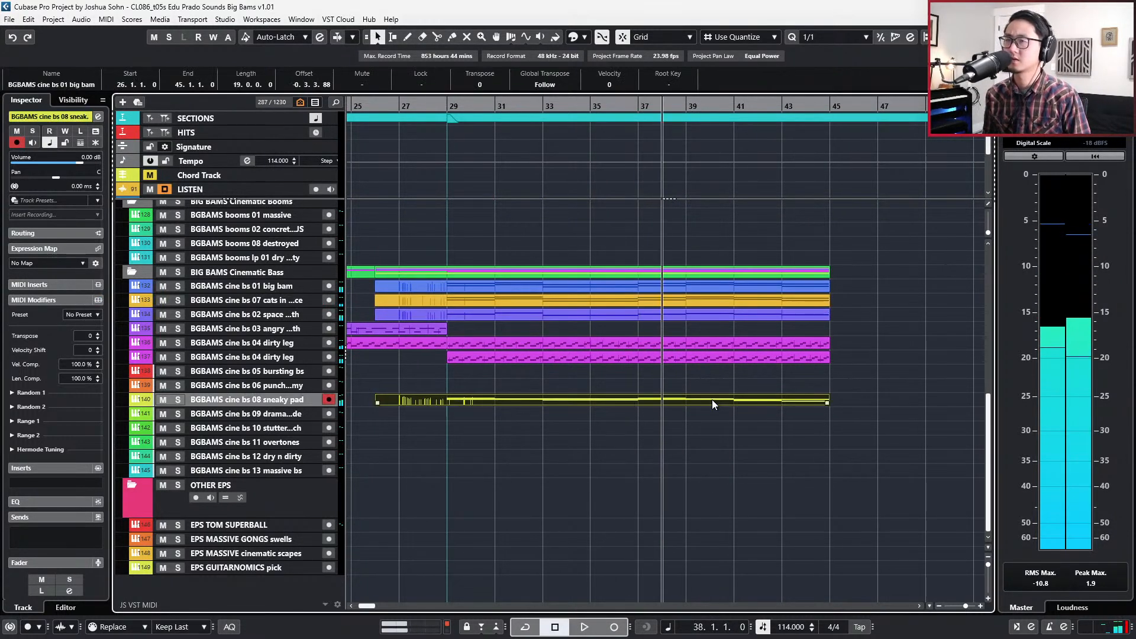
Open the 01, 07 and 02 bass parts together and raise 02 space's C#3 at bar 39 to D#3 and C3 at bar 41 to C#3.
drag(698, 322, 703, 284)
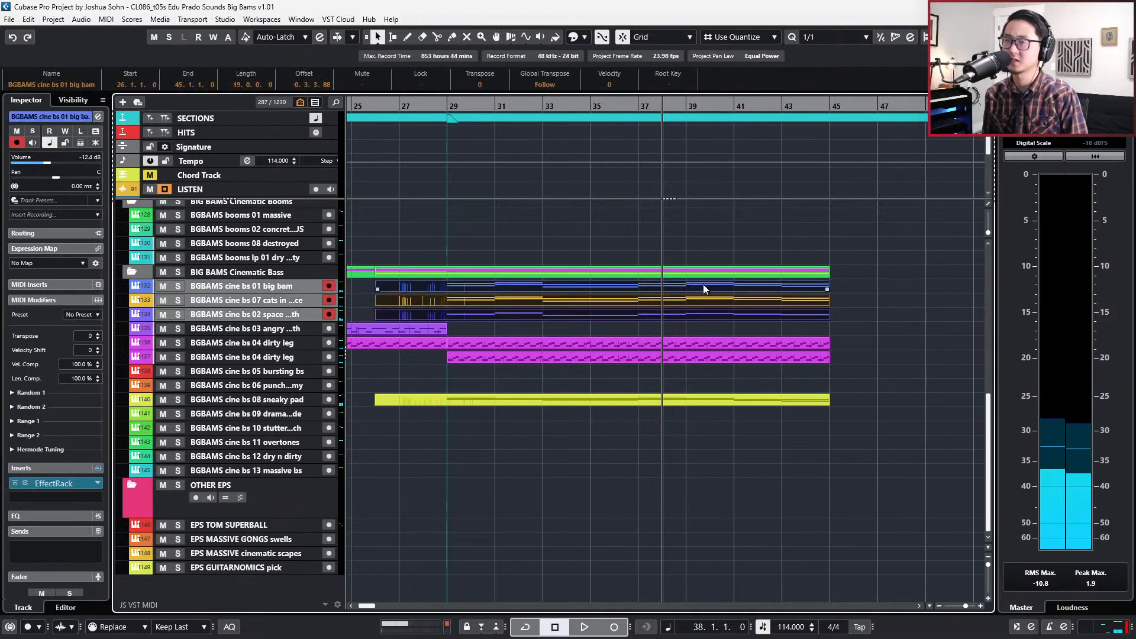
double_click(703, 287)
scroll(709, 347, down, 1)
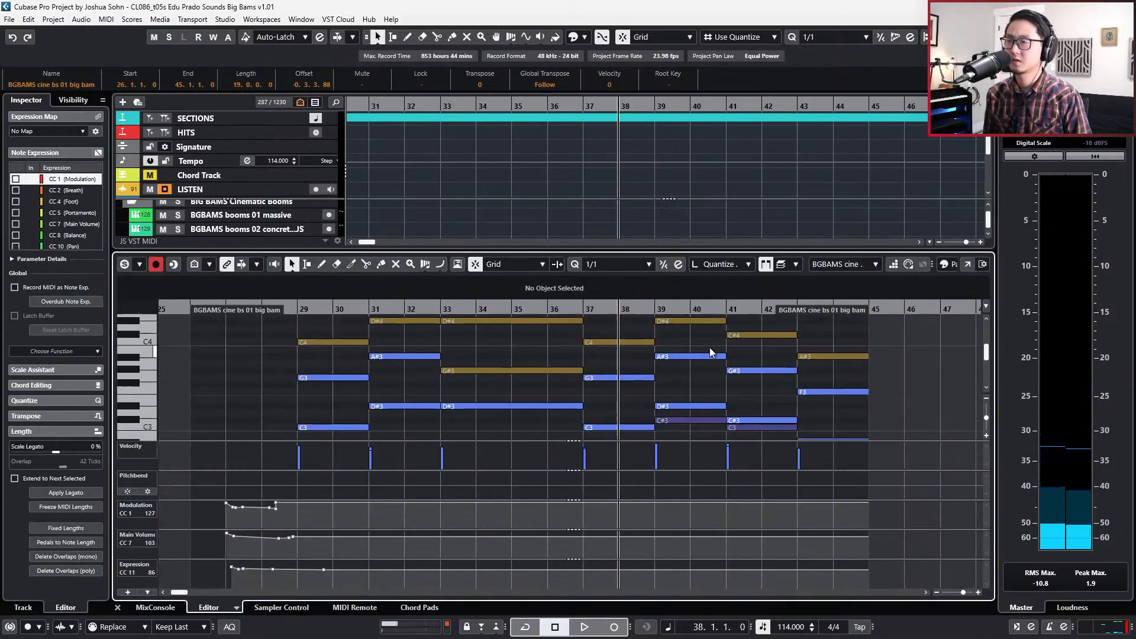
scroll(708, 346, down, 1)
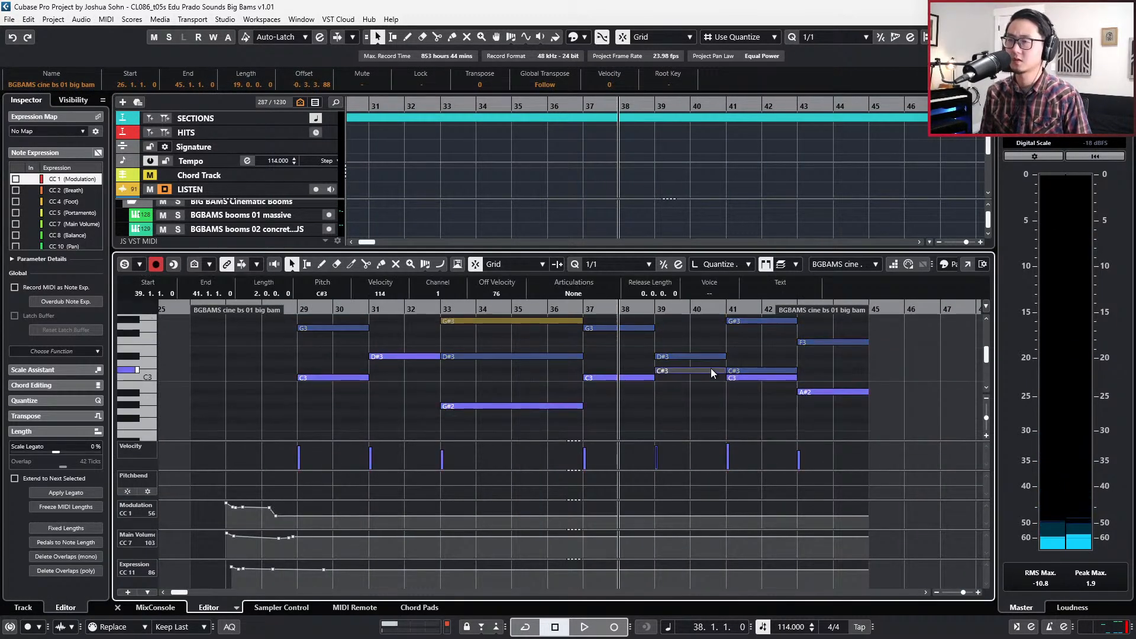
click(722, 396)
scroll(738, 412, up, 2)
scroll(754, 405, down, 2)
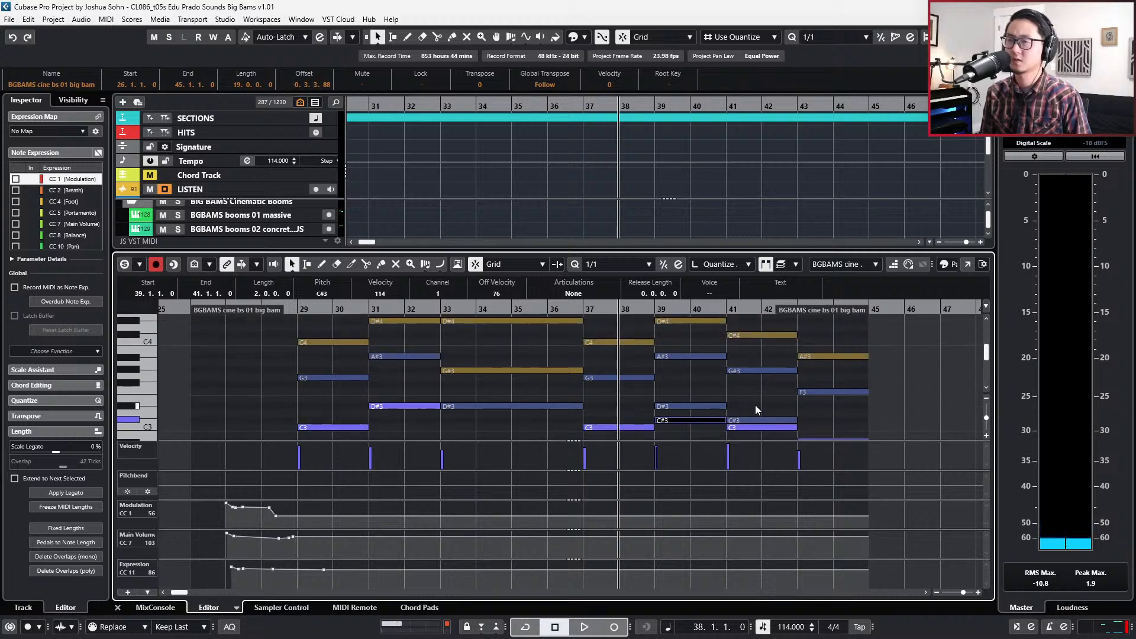
key(Up)
key(Up)
click(756, 404)
key(Up)
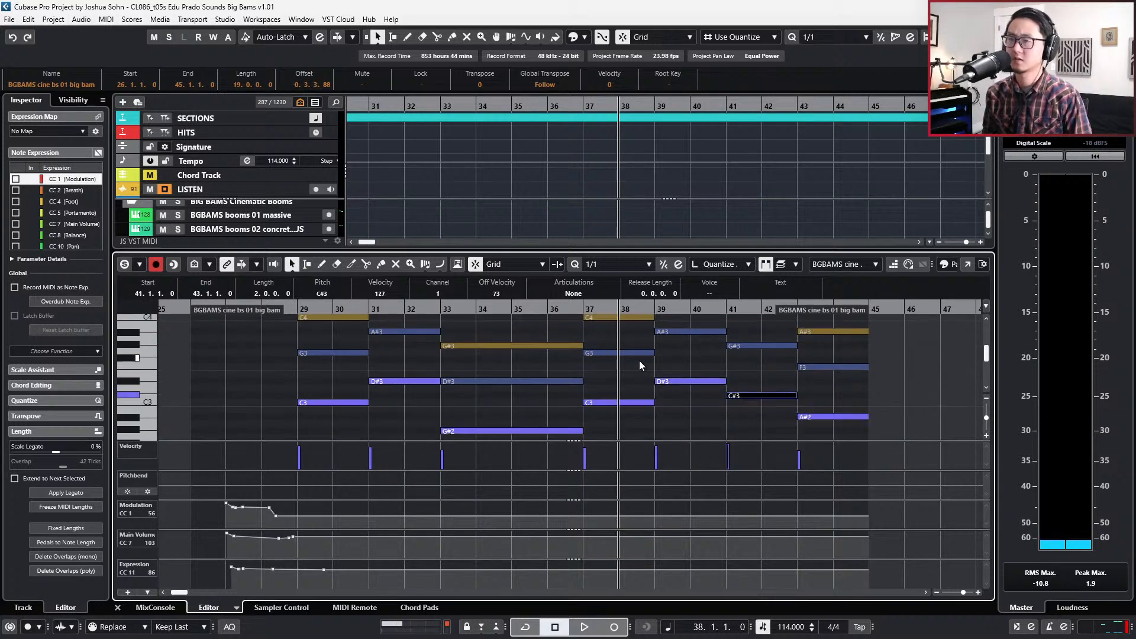
Close the note editor and play the corrected bass section from bar 38.
key(space)
key(ctrl+e)
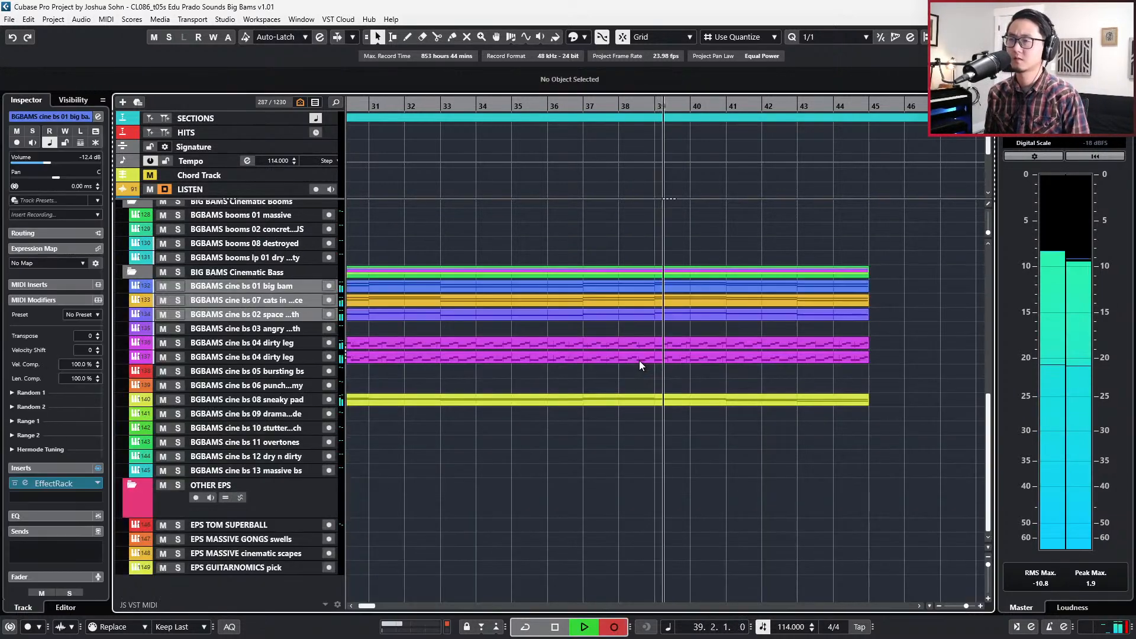
key(space)
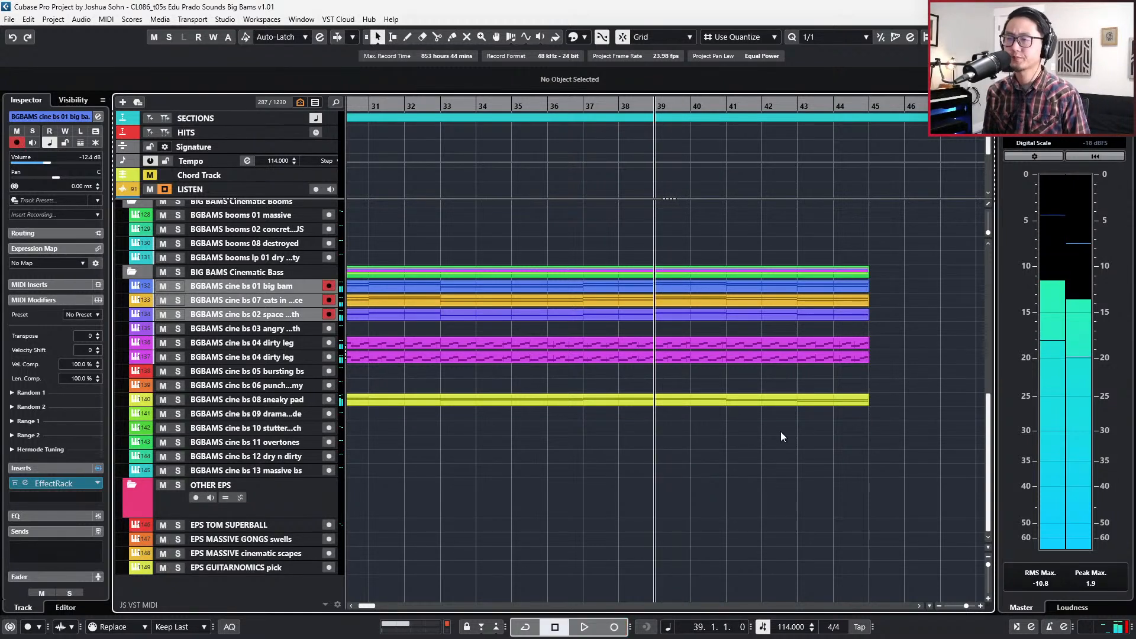
Solo the 01, 07, 02 and 08 bass parts and open them together in the note editor at bar 41.
drag(777, 416, 778, 390)
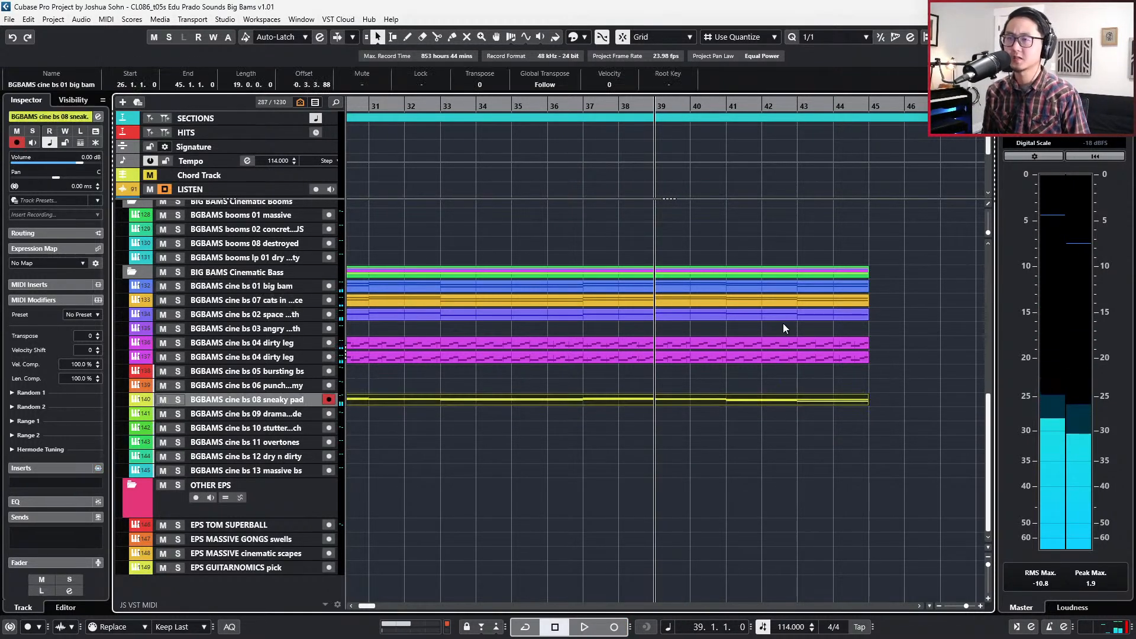
drag(782, 323, 781, 283)
key(s)
key(ctrl+KP_Add)
key(ctrl+KP_Add)
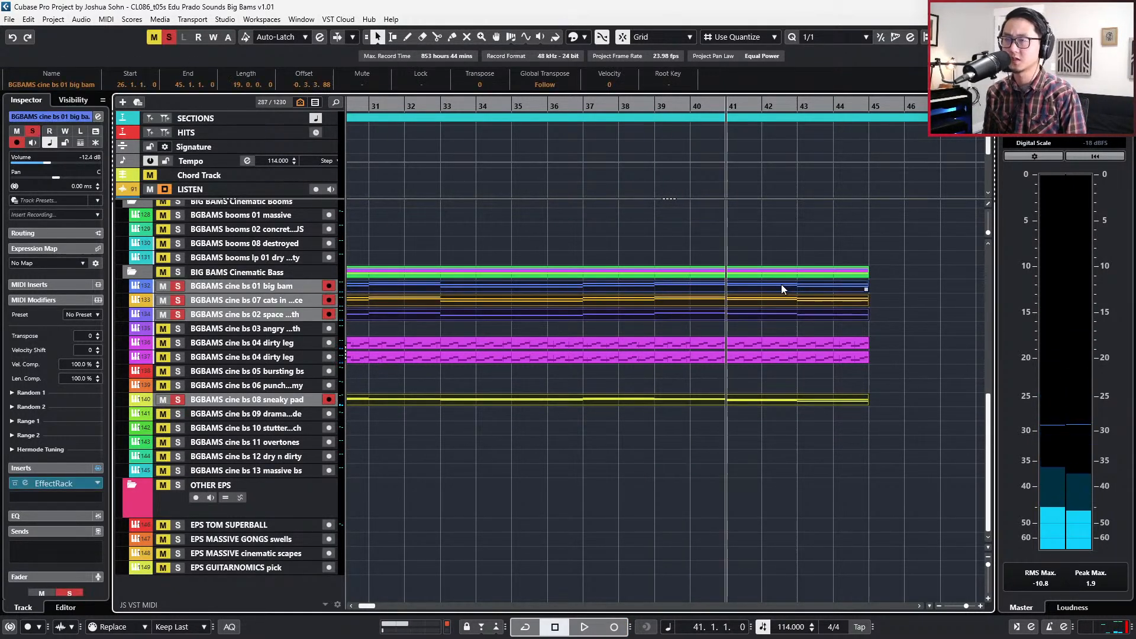
key(ctrl+e)
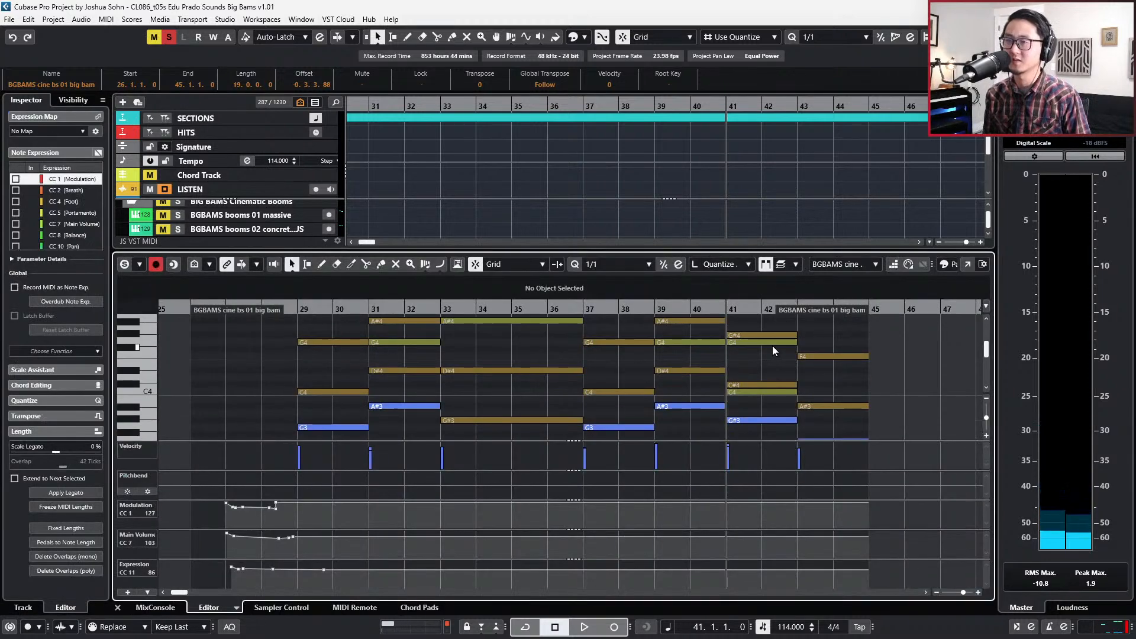
Raise the 08 sneaky pad's two notes at bar 41, setting the upper one to G#4 and the lower one to F4.
scroll(774, 343, up, 1)
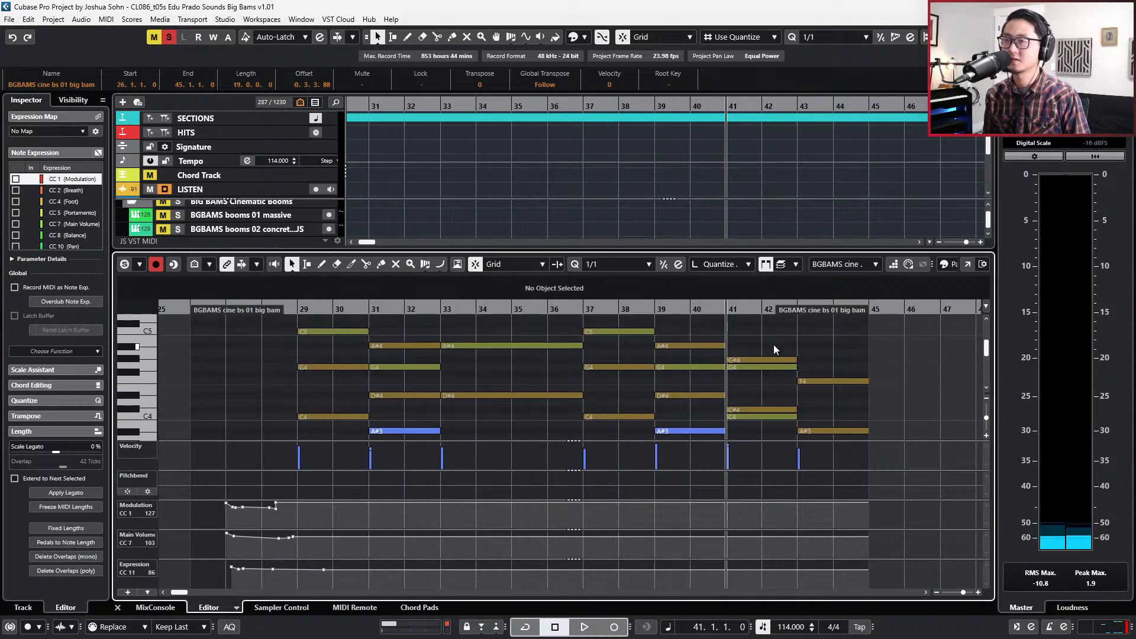
click(679, 366)
scroll(715, 364, down, 1)
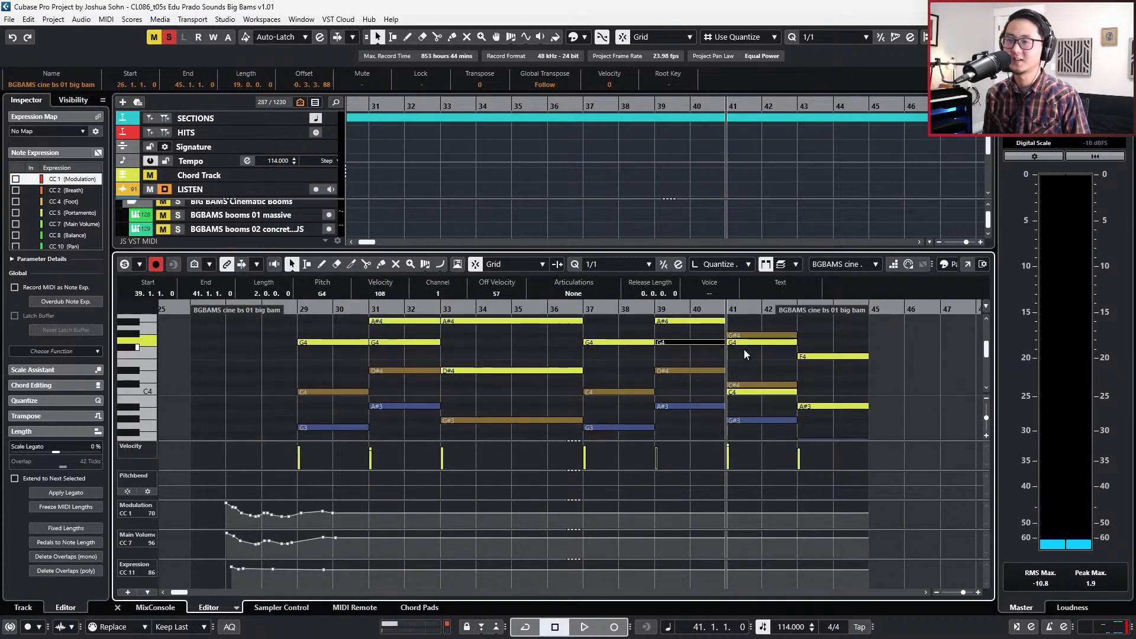
key(Up)
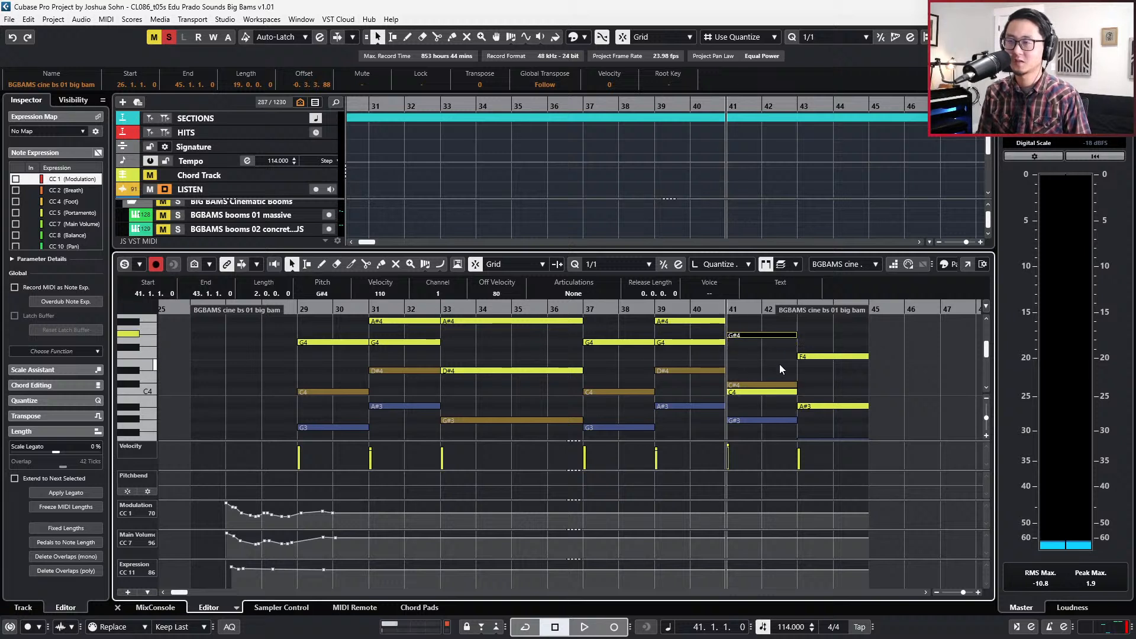
click(761, 391)
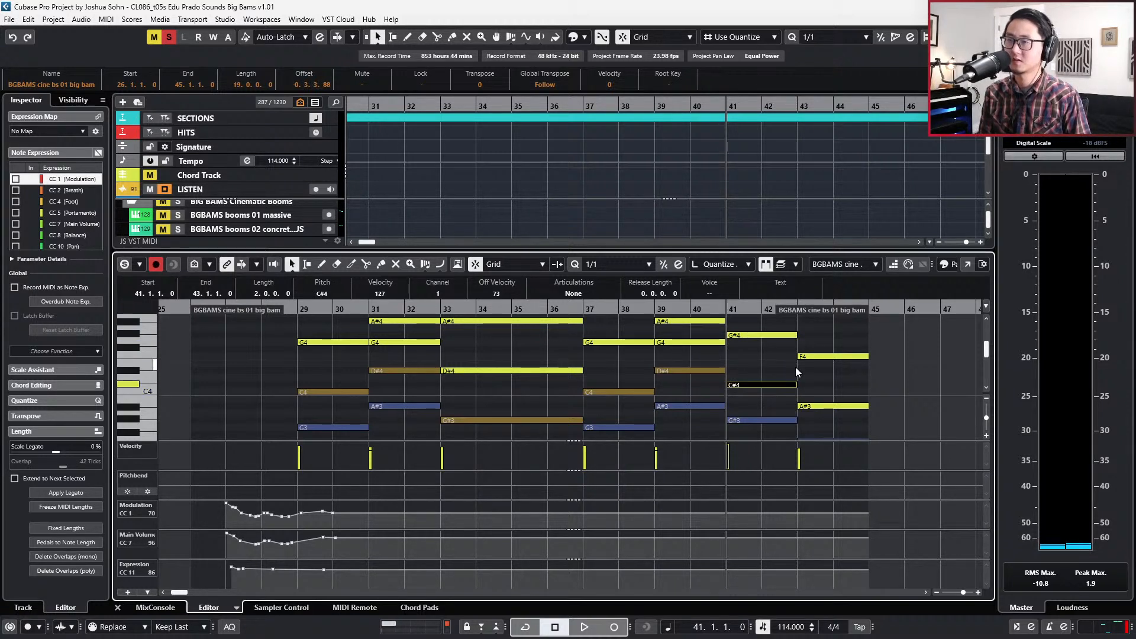
scroll(795, 367, up, 2)
key(Up)
key(Up)
key(Up)
key(Up)
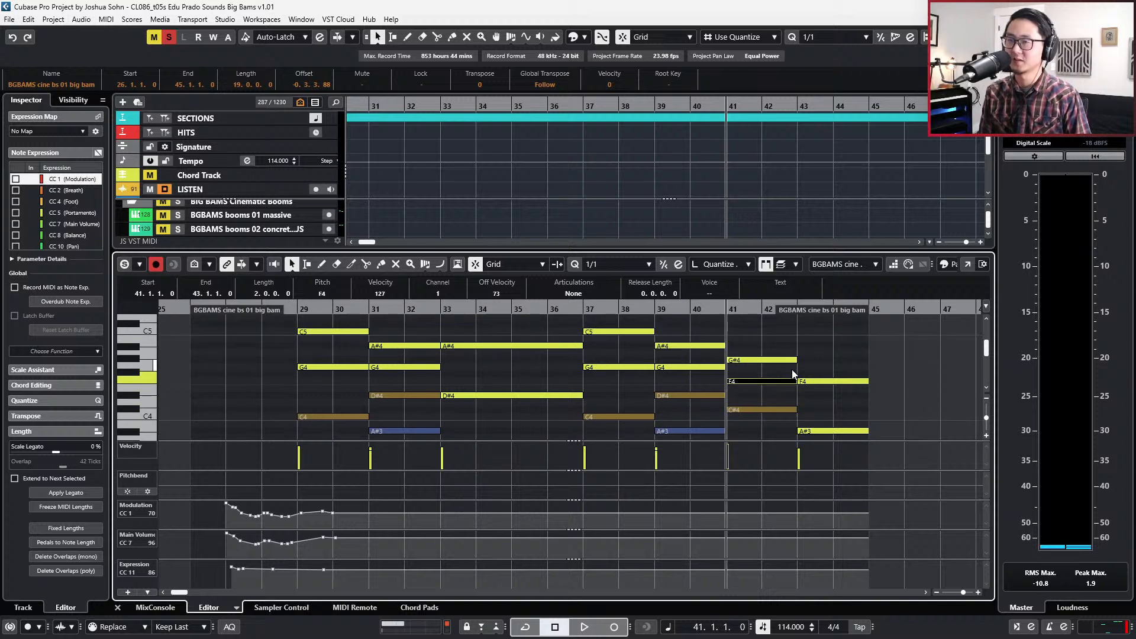
Play the layered bass chords from bar 41 and again from the final chord at bar 43.
key(space)
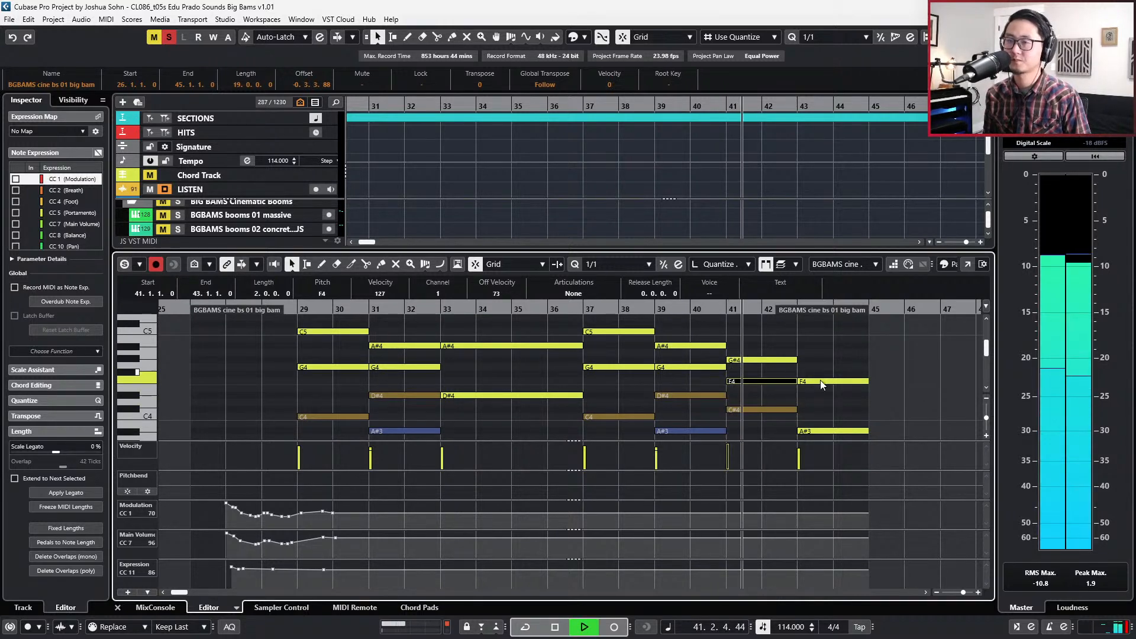
scroll(820, 380, down, 2)
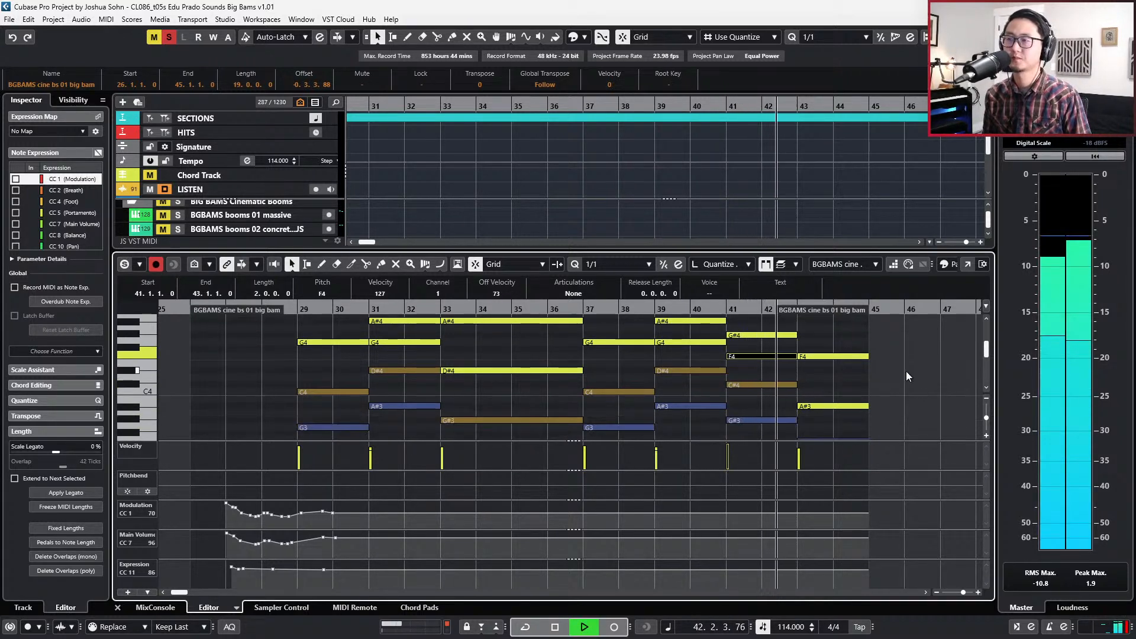
key(space)
click(848, 353)
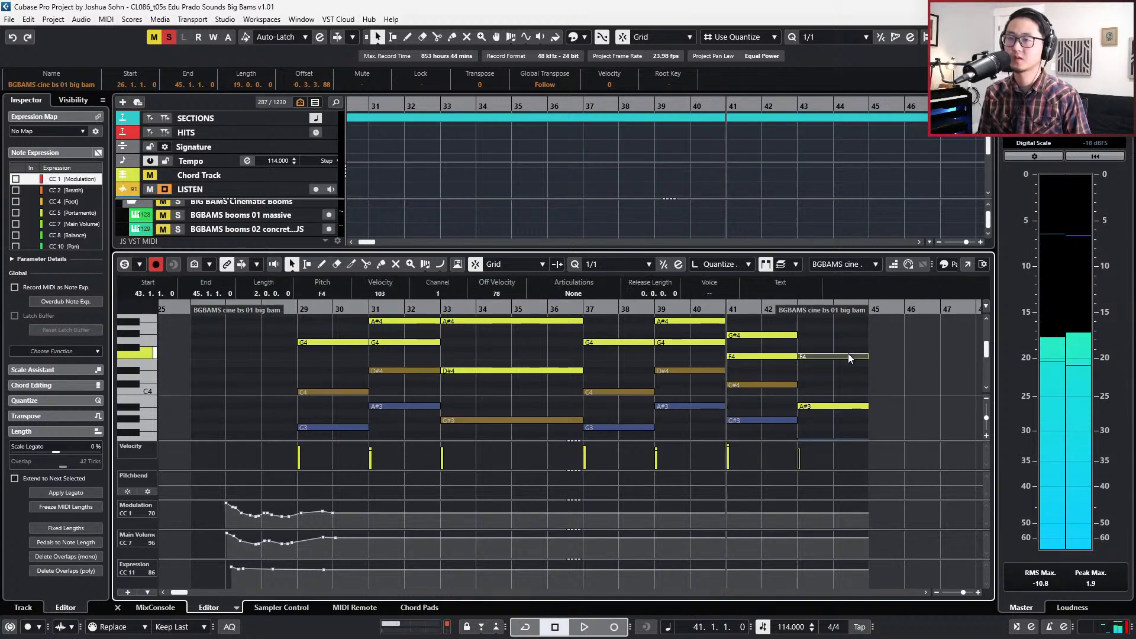
key(l)
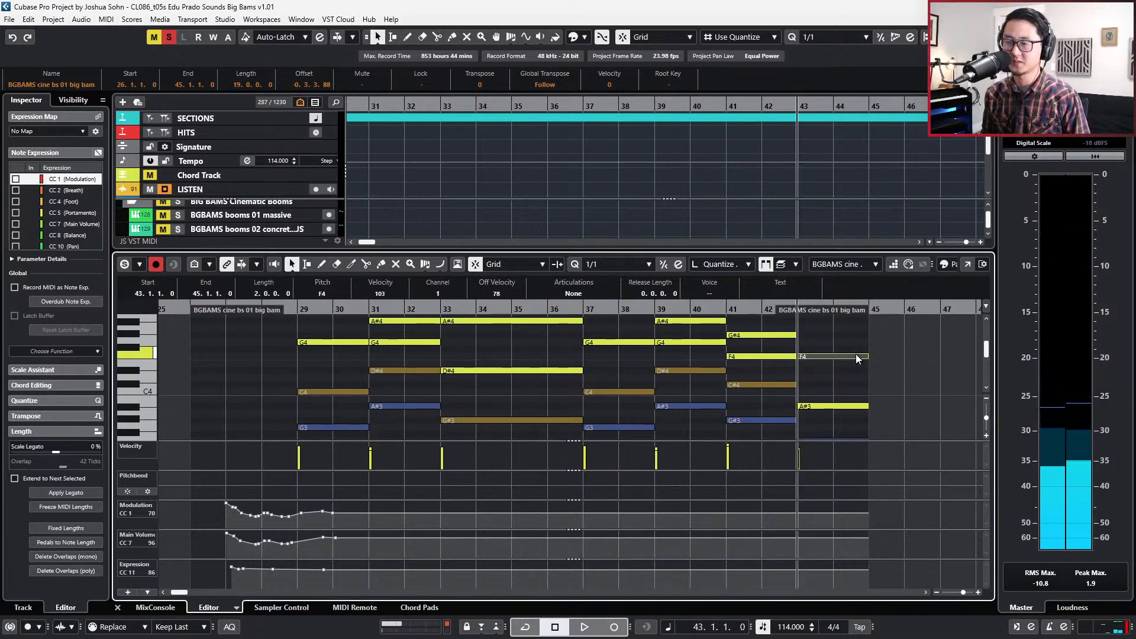
key(space)
key(space)
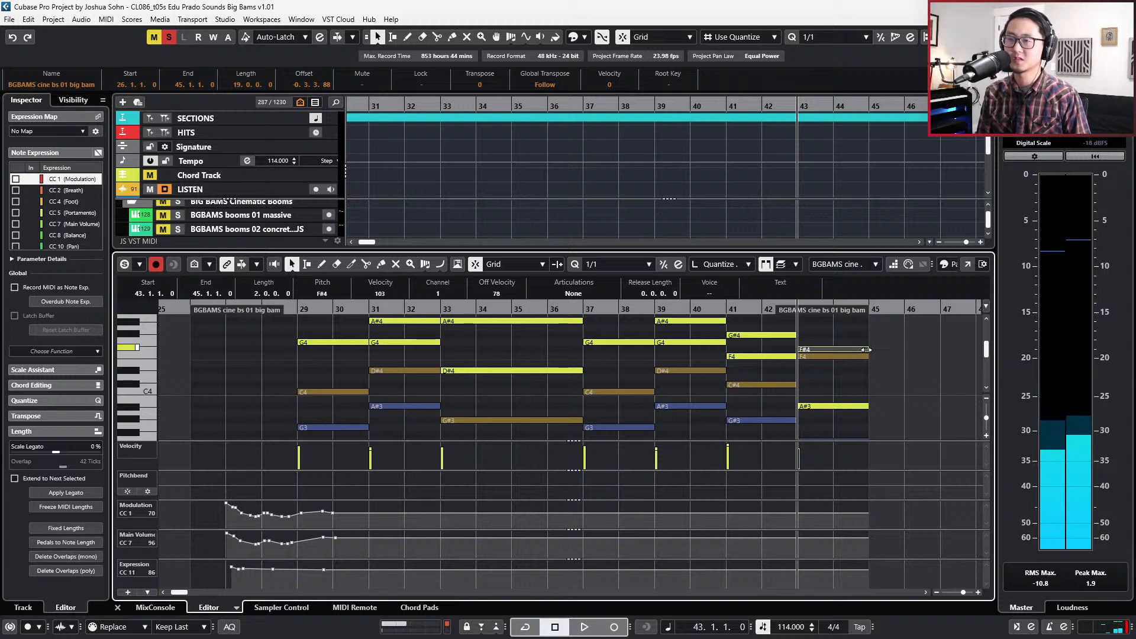
Raise the upper layer's chord at bar 43 to G4 and D4, keep all parts editable, and play it.
click(790, 266)
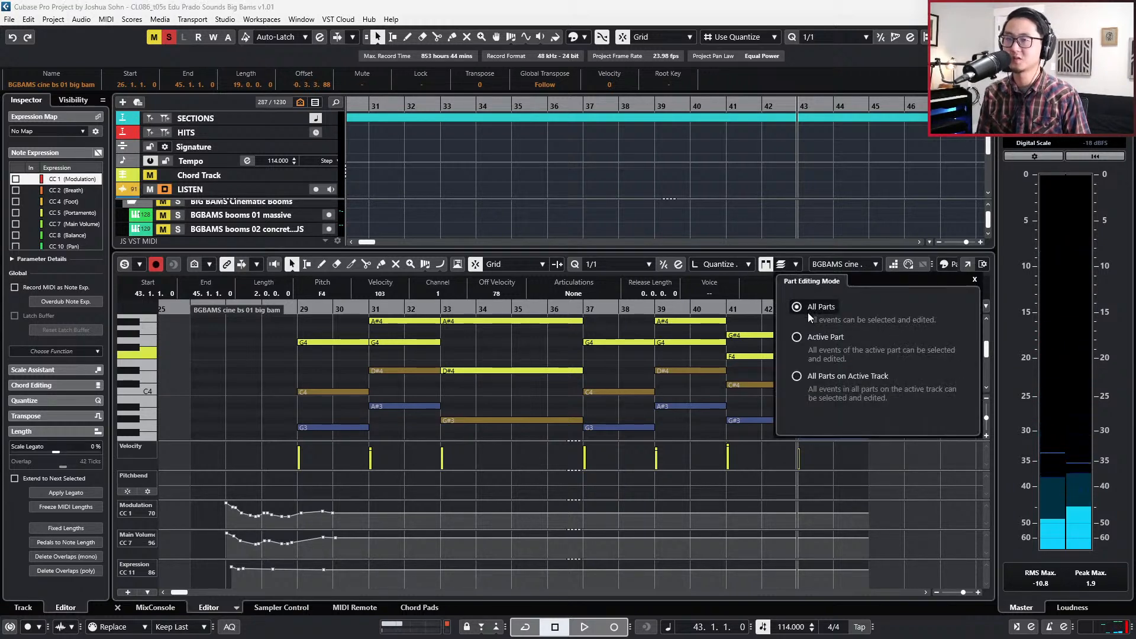
click(796, 353)
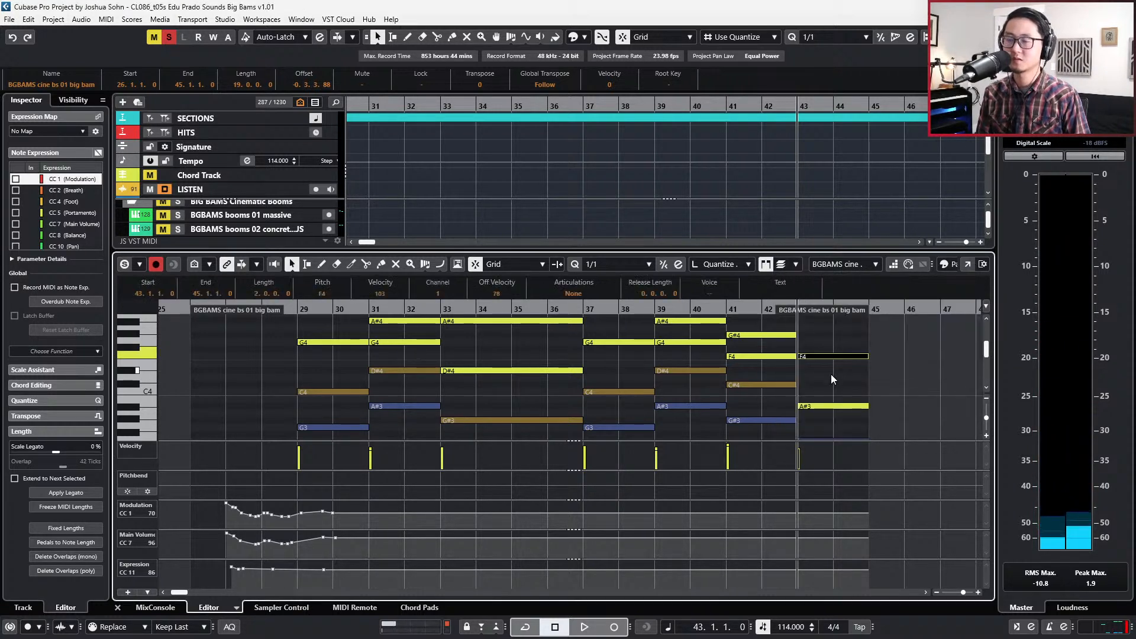
key(Up)
key(Up)
click(835, 406)
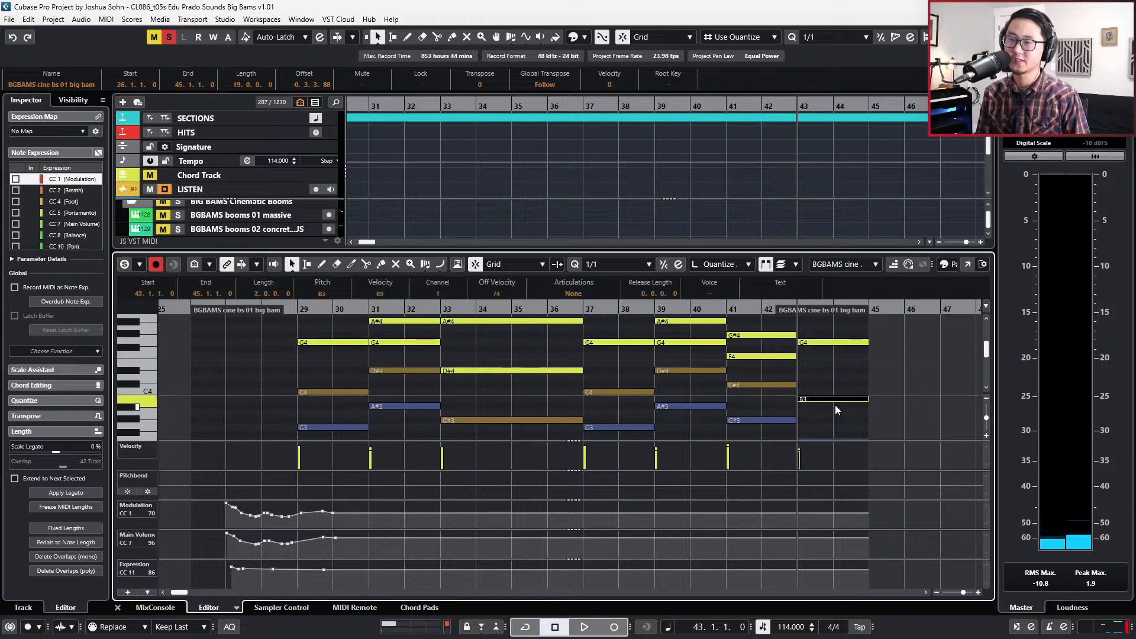
key(Up)
key(Up)
key(Up)
key(space)
scroll(804, 357, up, 1)
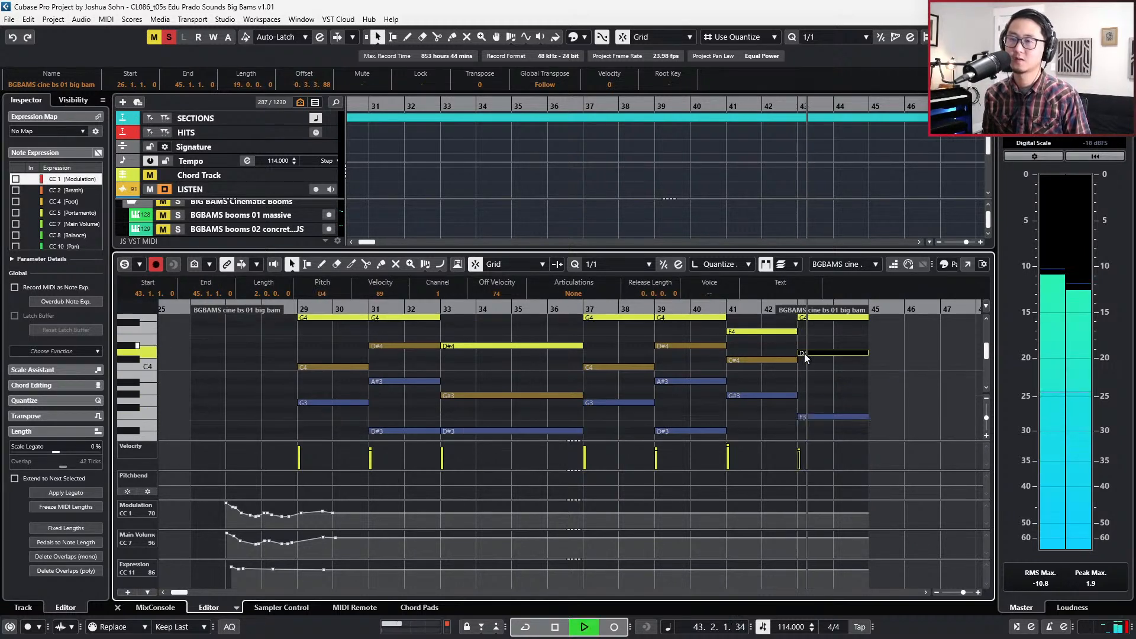
scroll(822, 367, down, 1)
key(space)
Raise the F3 bass note at bar 43 to G3.
click(827, 394)
key(Down)
key(Down)
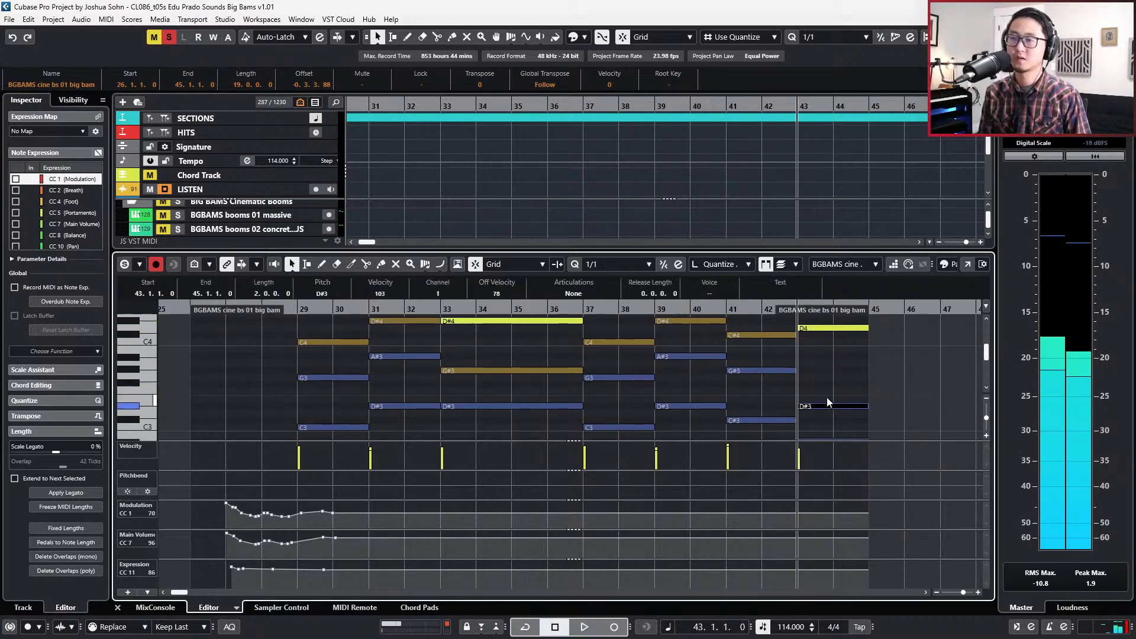
key(Up)
key(Up)
key(Up)
key(Up)
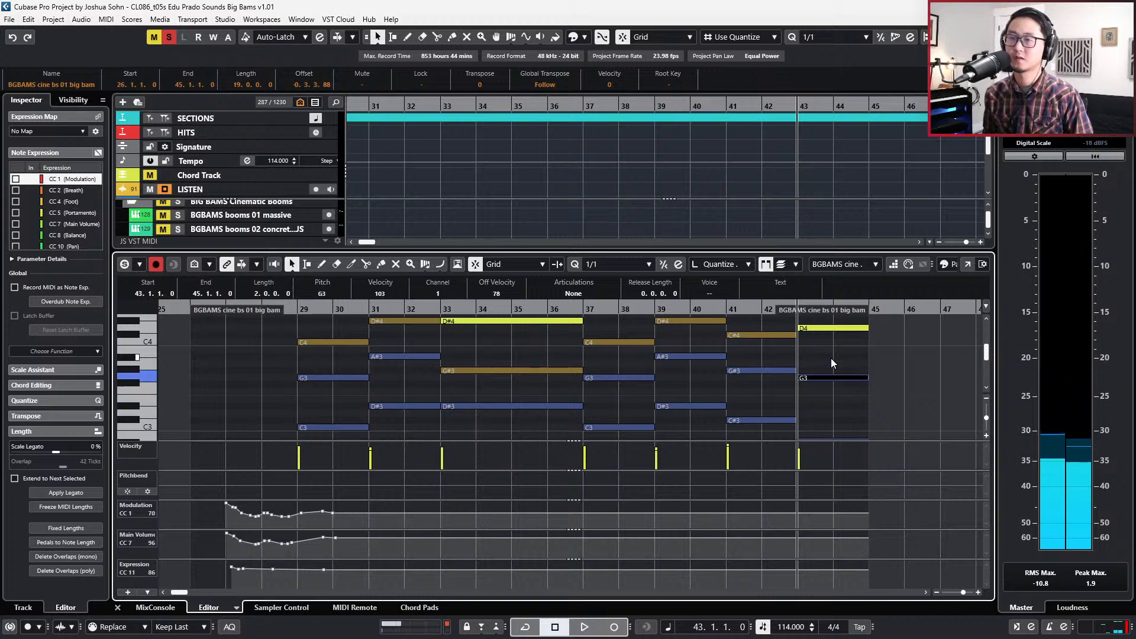
Raise the lowest bass note at bar 43 to D3 and play the reworked chord.
scroll(831, 357, down, 2)
click(834, 399)
key(Up)
key(Up)
key(Up)
key(Up)
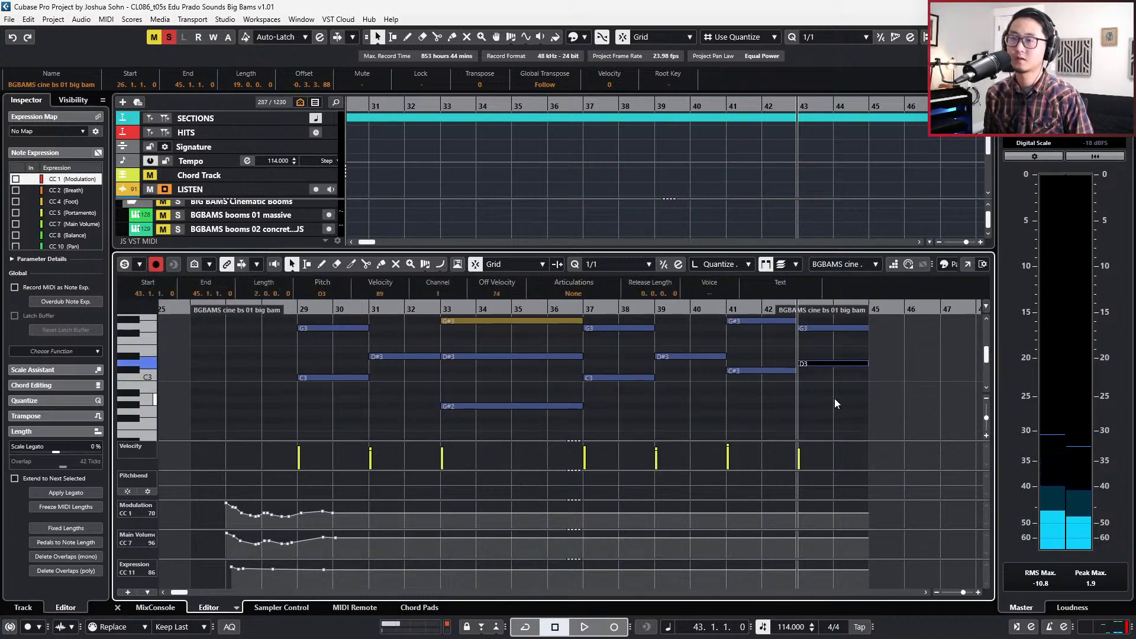
key(space)
scroll(861, 382, up, 3)
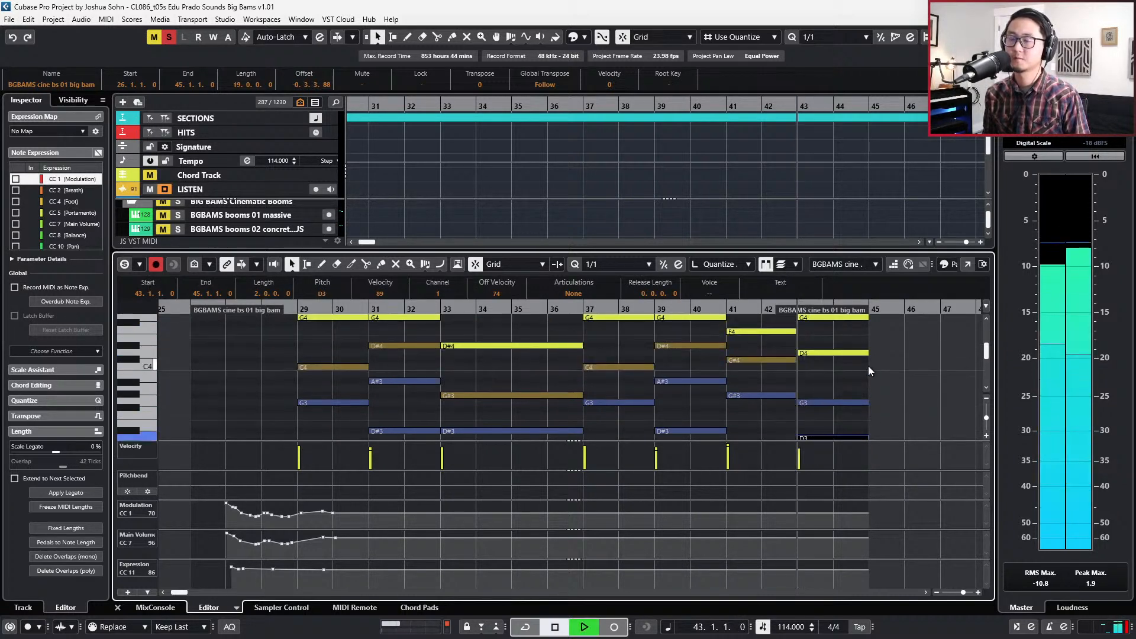
key(space)
Close the note editor, show the whole arrangement and return the playback position to bar 29.
key(Page_Down)
key(Page_Down)
scroll(868, 364, up, 2)
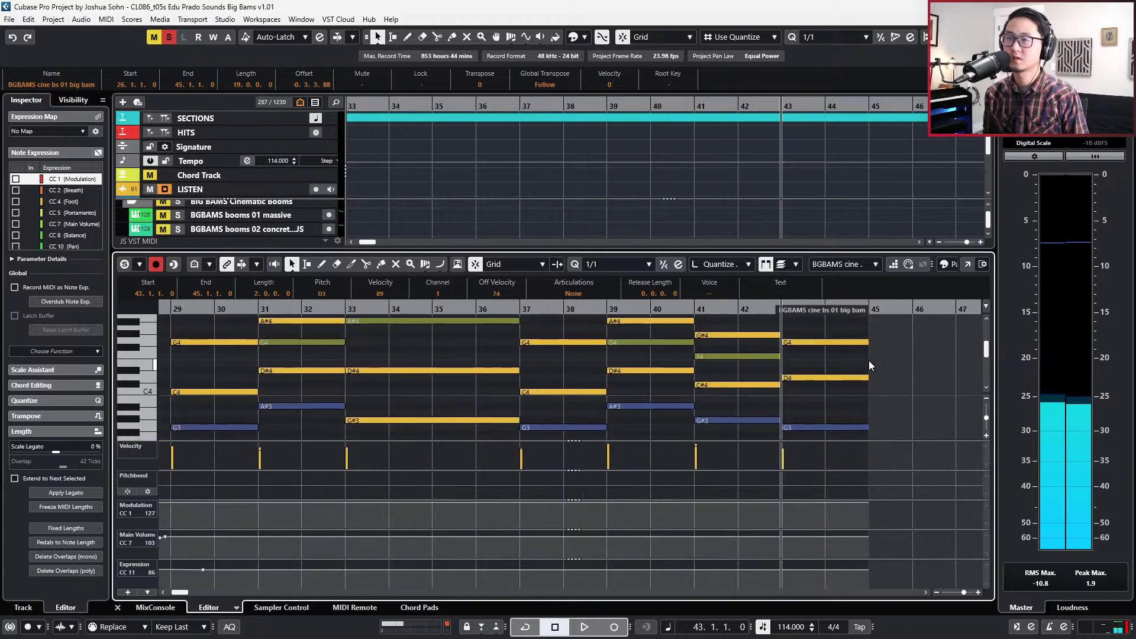
key(ctrl+e)
key(g)
key(g)
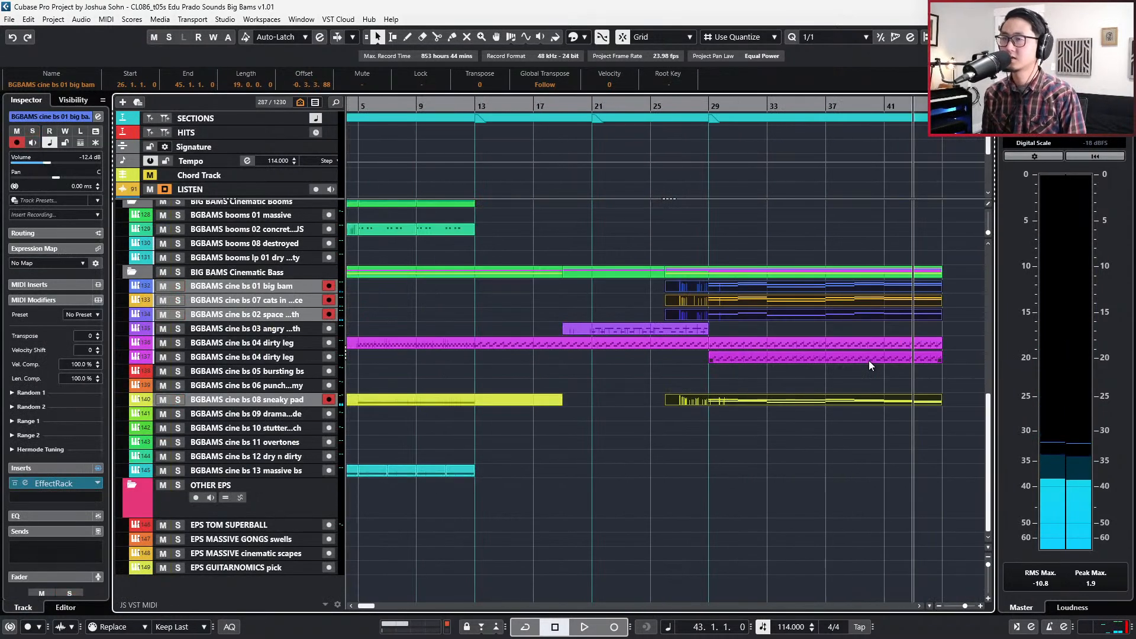
key(KP_Subtract)
key(KP_Subtract)
key(KP_Subtract)
key(KP_Subtract)
key(KP_Subtract)
key(KP_Subtract)
key(KP_Subtract)
key(KP_Subtract)
key(KP_Subtract)
key(KP_Subtract)
key(KP_Subtract)
key(KP_Subtract)
key(KP_Subtract)
key(KP_Subtract)
scroll(868, 361, down, 1)
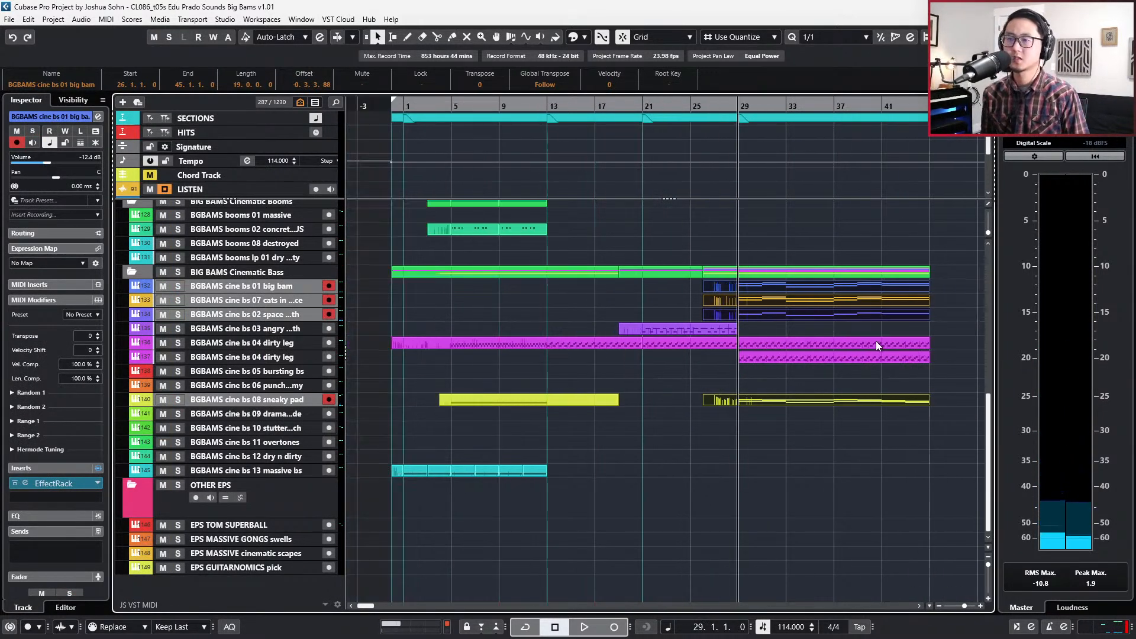
Split the taped 06 dry n dirty and taped 08 concrete parts at bar 29 and duplicate their section up to bar 45.
scroll(875, 341, down, 1)
scroll(857, 311, up, 7)
drag(803, 459, 788, 513)
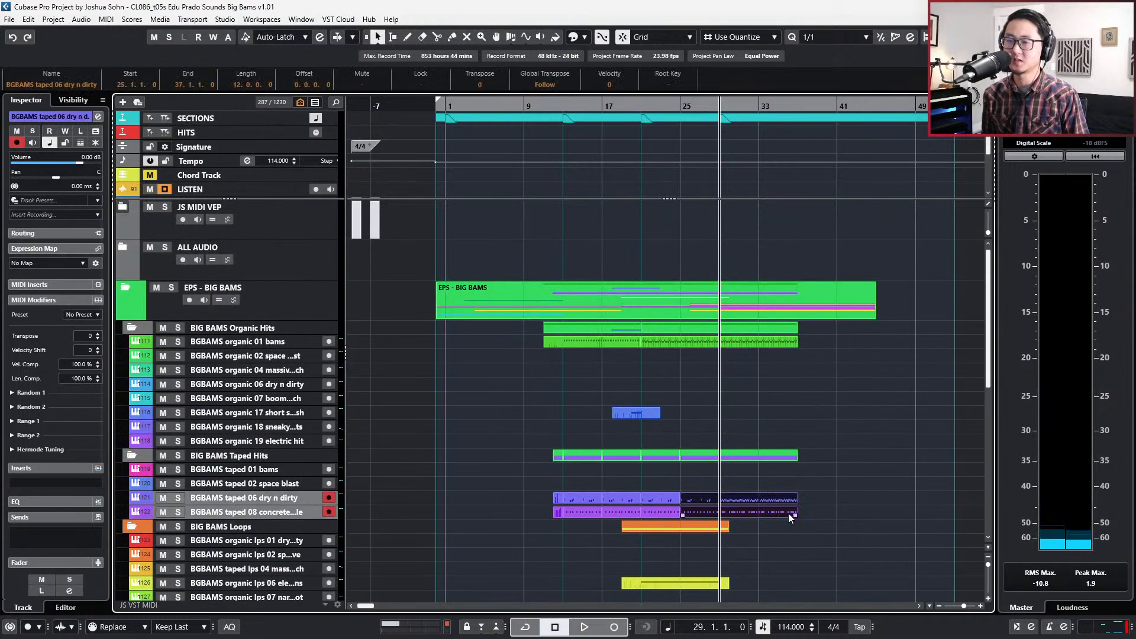
alt+click(717, 497)
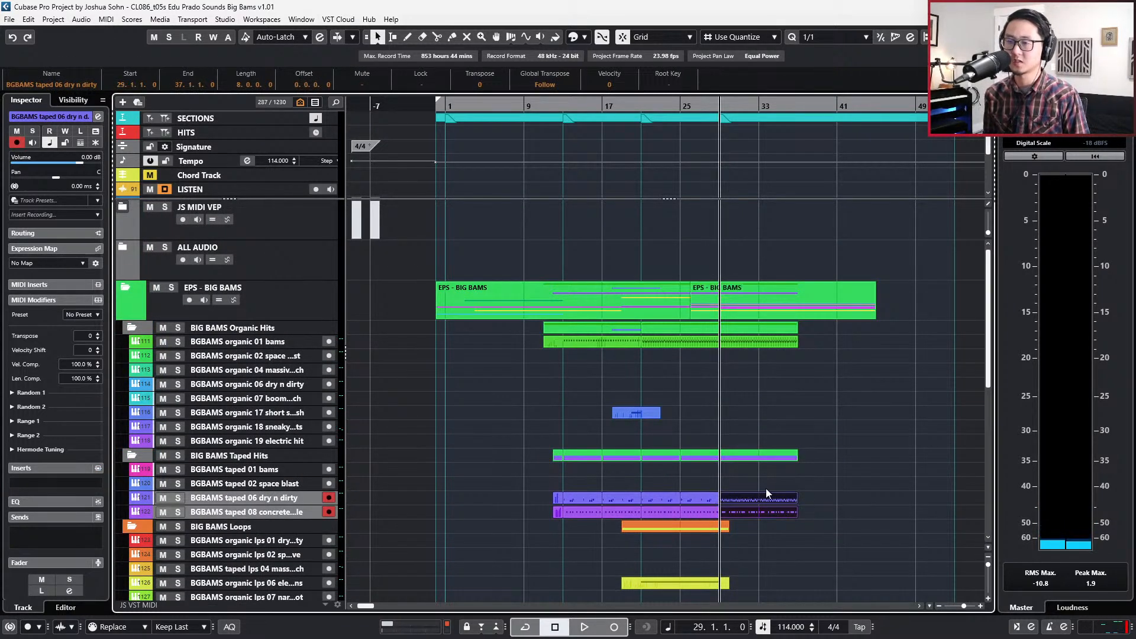
key(ctrl+d)
Join the duplicated taped 06 and 08 sections into parts spanning bars 29 to 45 and open both in the note editor.
drag(784, 481, 823, 513)
key(g)
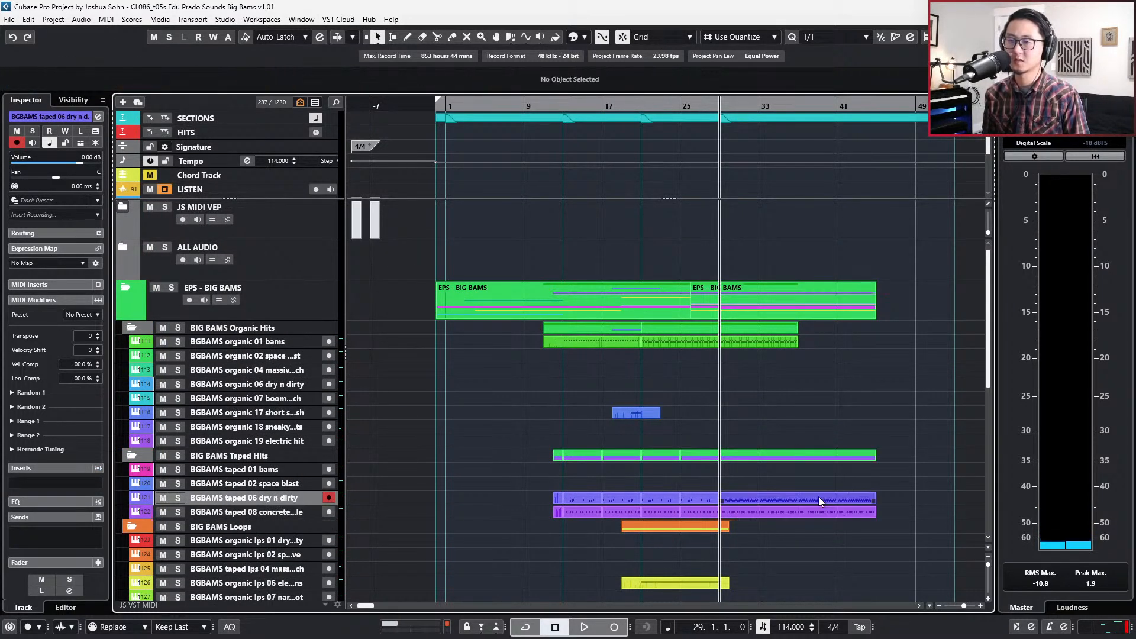
click(818, 497)
shift+click(817, 507)
double_click(818, 506)
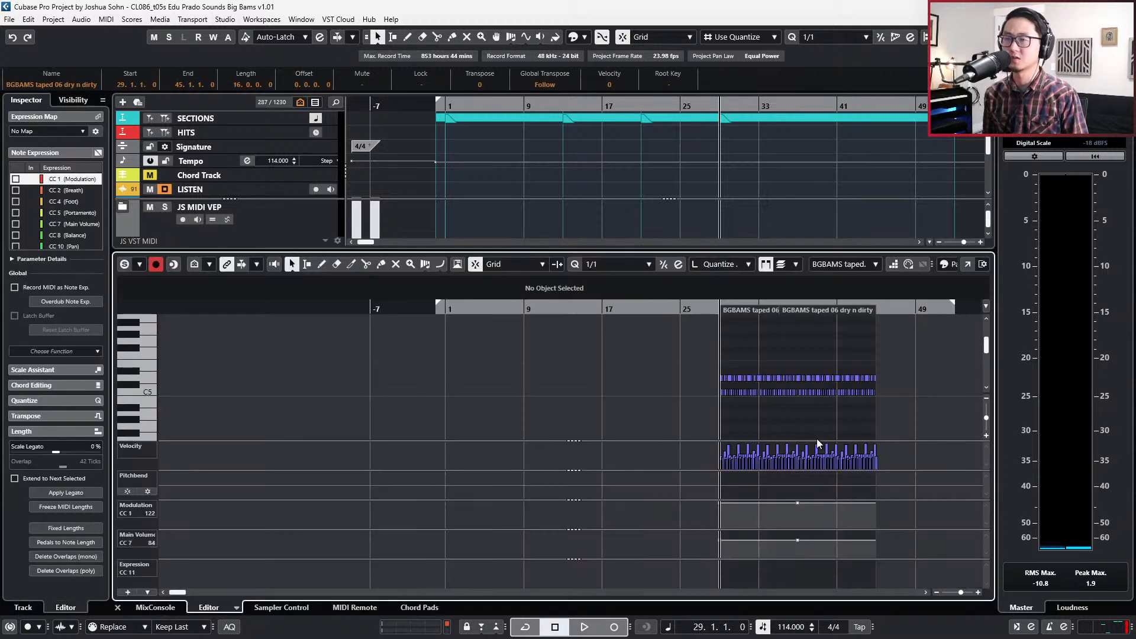
Raise the main volume points at bar 37 in the taped hits parts, setting the taped 08 part's point to 106.
click(788, 540)
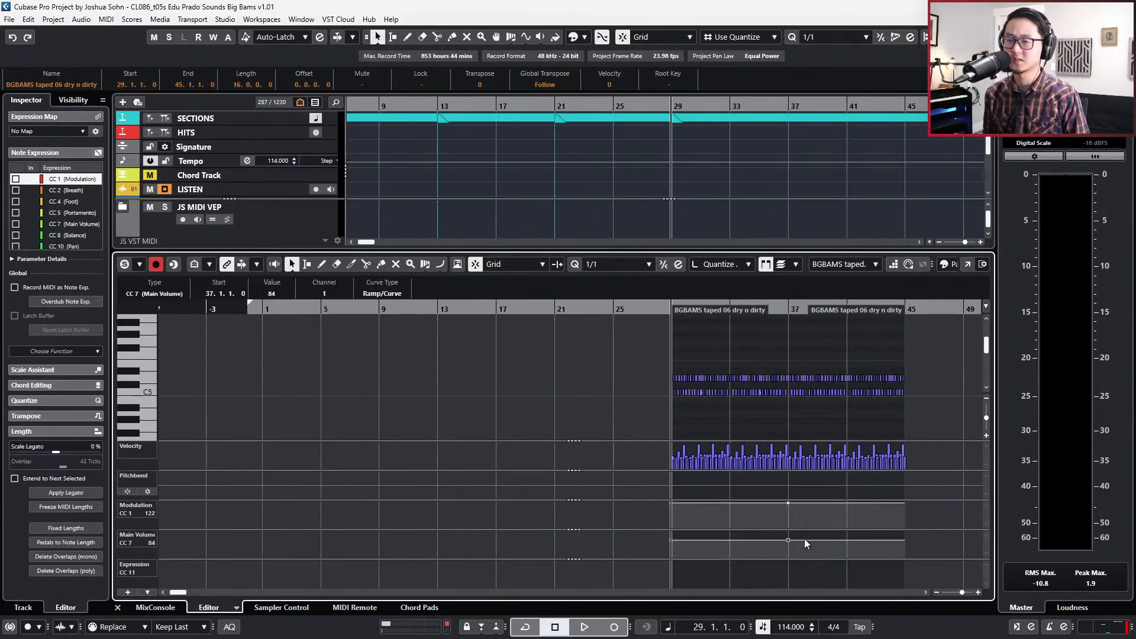
drag(788, 545, 784, 525)
key(Down)
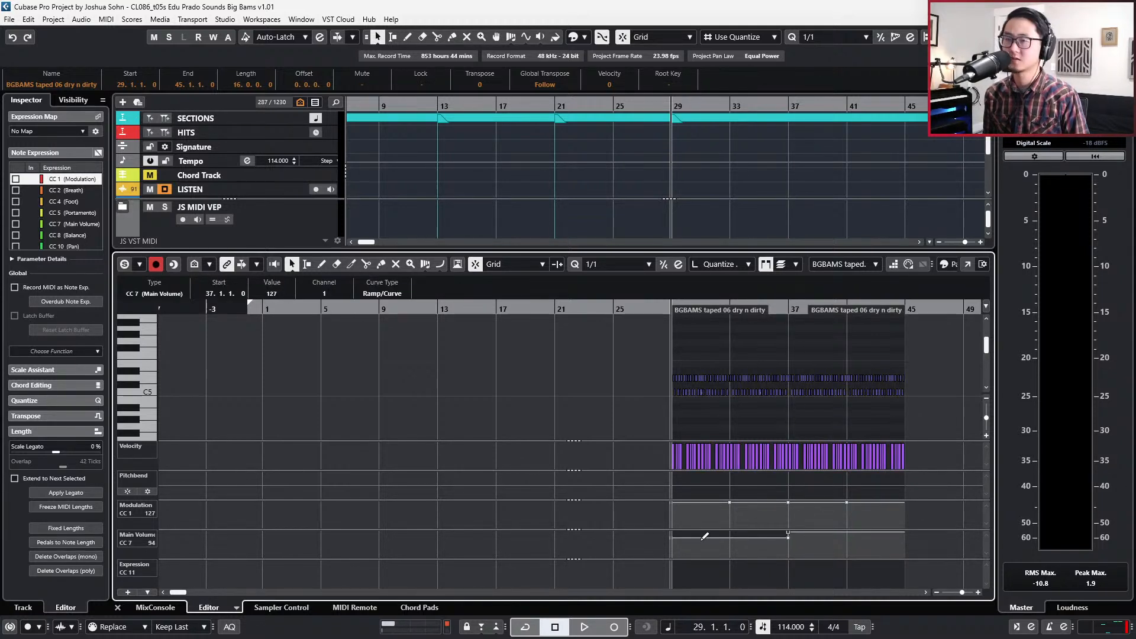
key(ctrl+z)
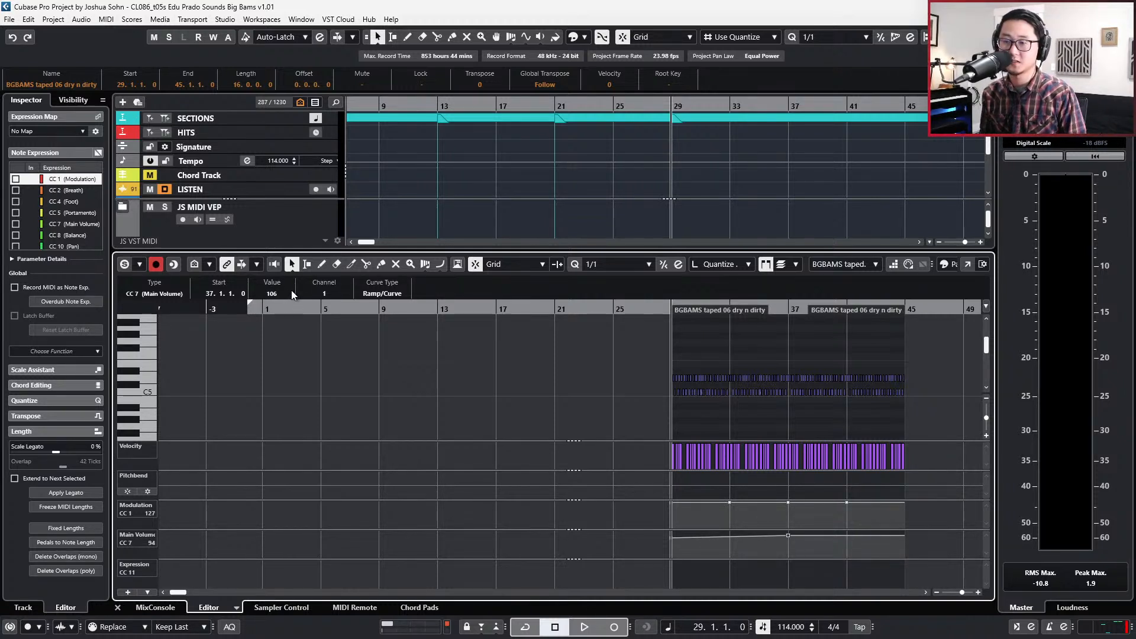
Delete the extra modulation points after bar 29 in the taped 08 part, return to bar 29 and close the note editor.
key(space)
key(KP_Subtract)
key(KP_Subtract)
key(KP_Subtract)
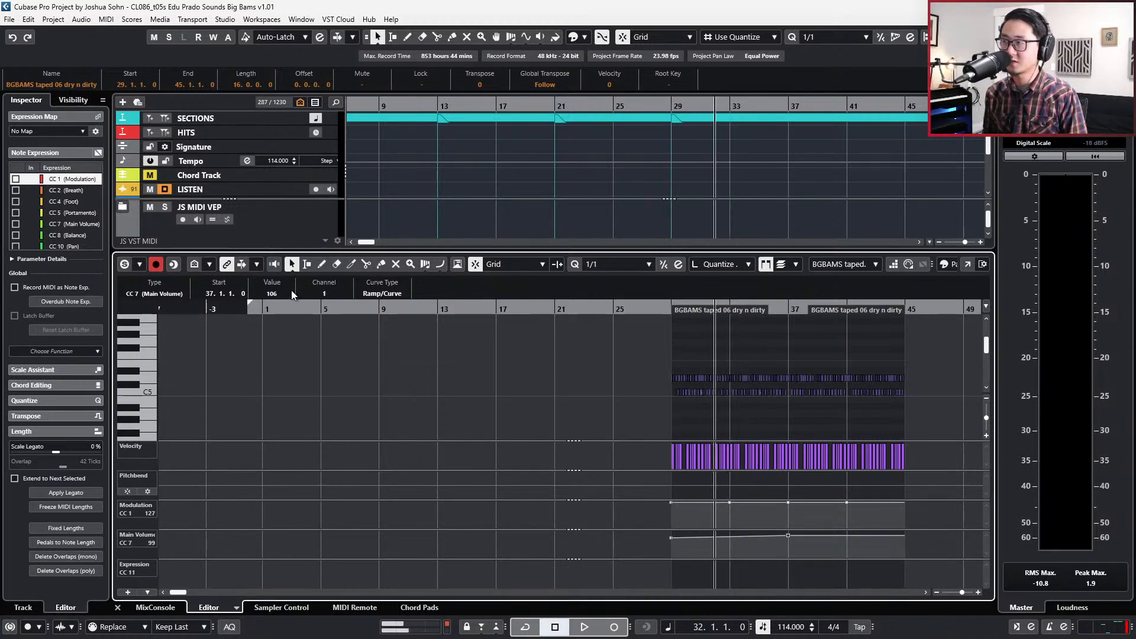
key(KP_Subtract)
key(KP_Subtract)
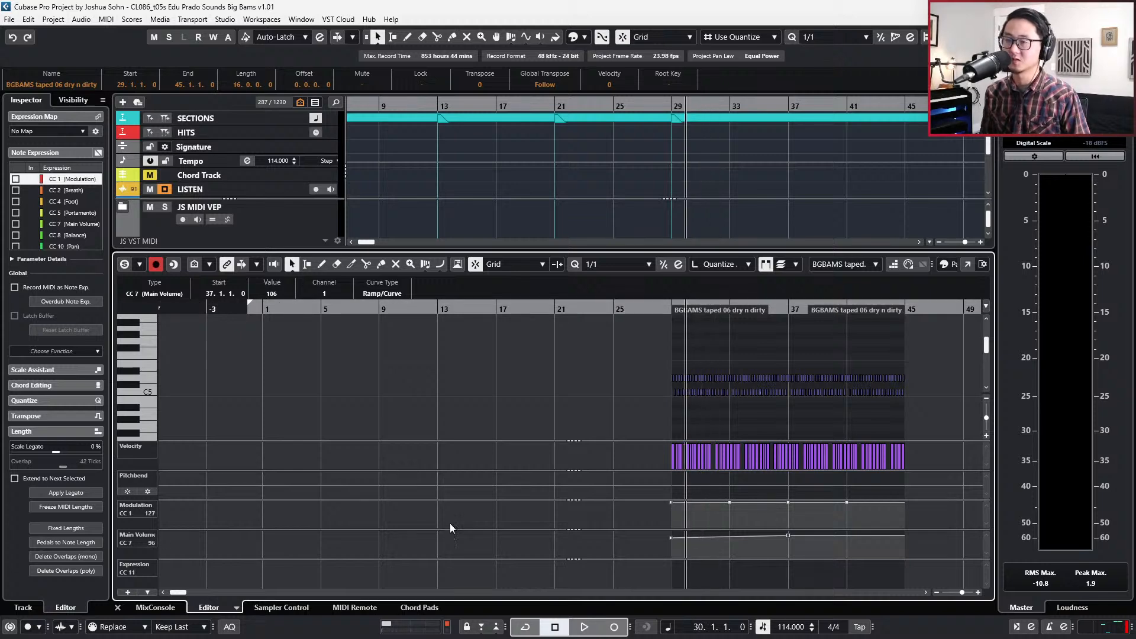
drag(722, 511, 984, 454)
key(Delete)
key(KP_Subtract)
key(KP_Subtract)
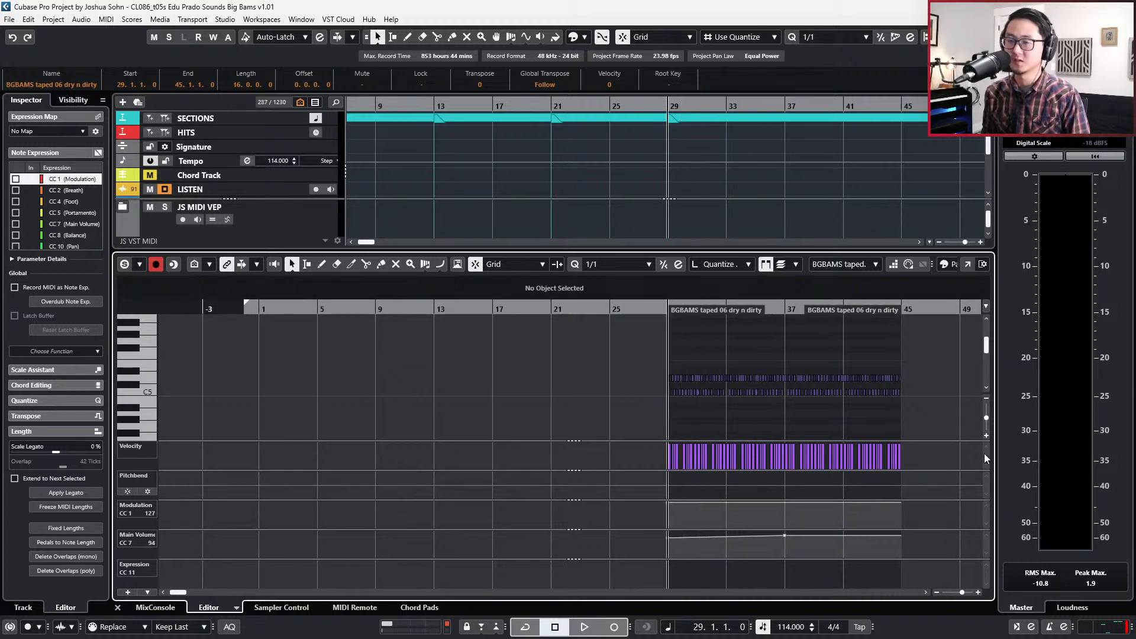
key(KP_Add)
key(ctrl+e)
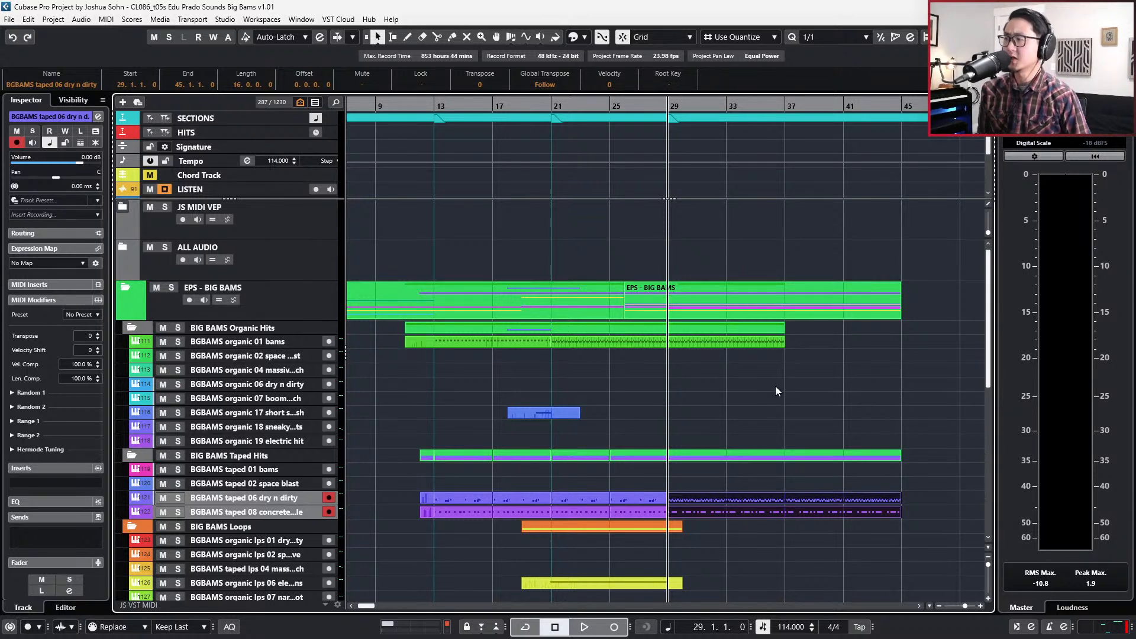
Duplicate the organic 01 bams section at bars 29 to 37 up to bar 45 and play from bar 37.
click(675, 343)
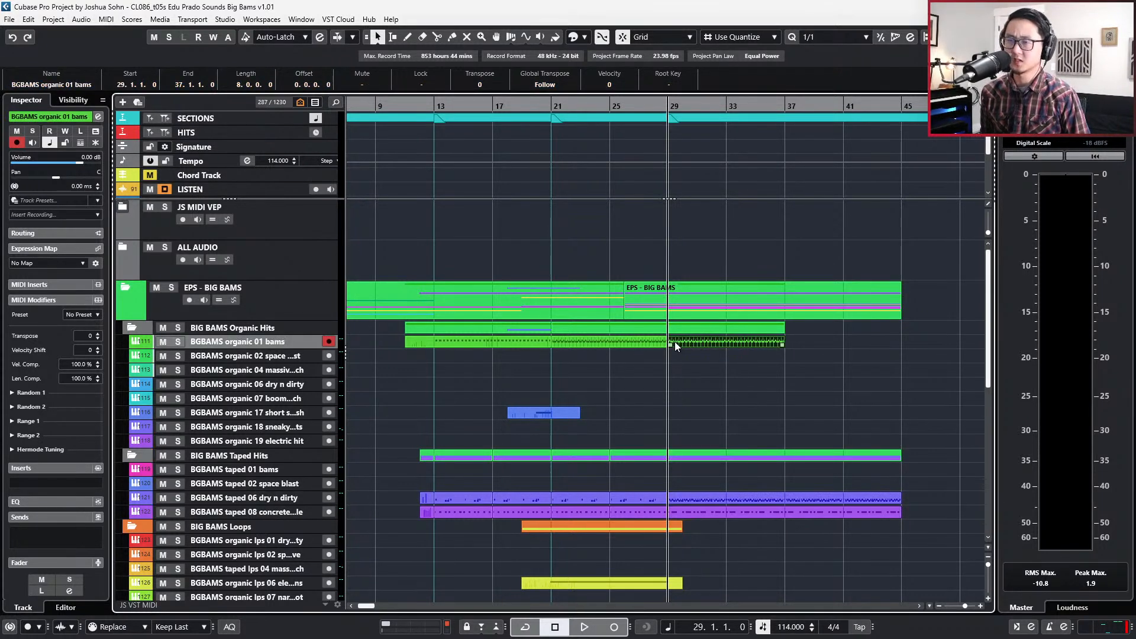
key(ctrl+d)
key(n)
key(KP_Subtract)
key(KP_Add)
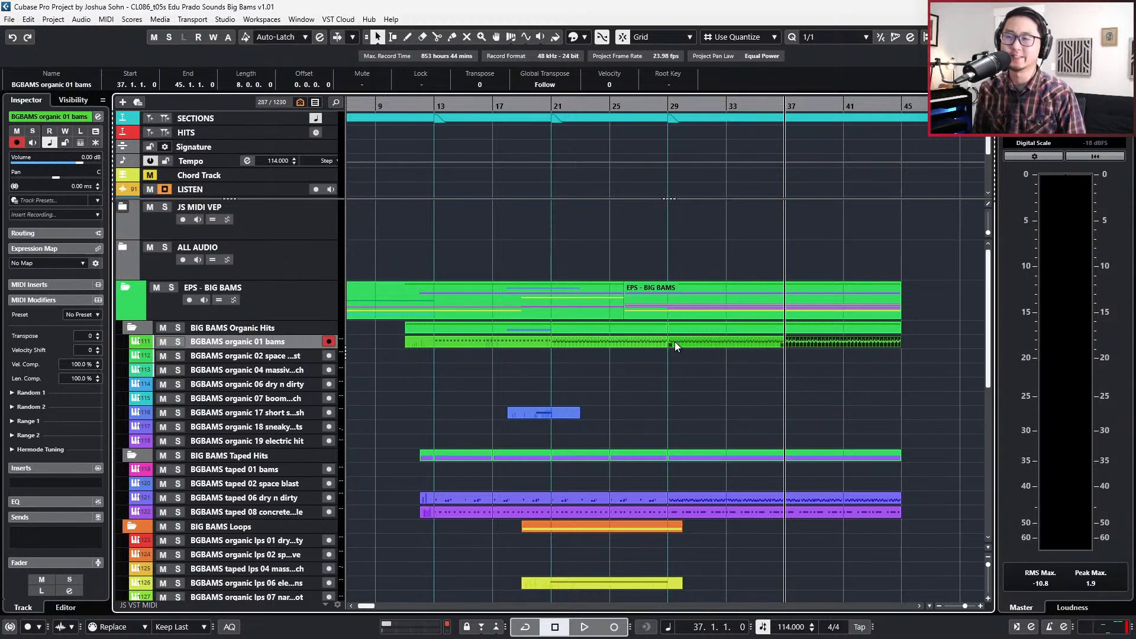
key(space)
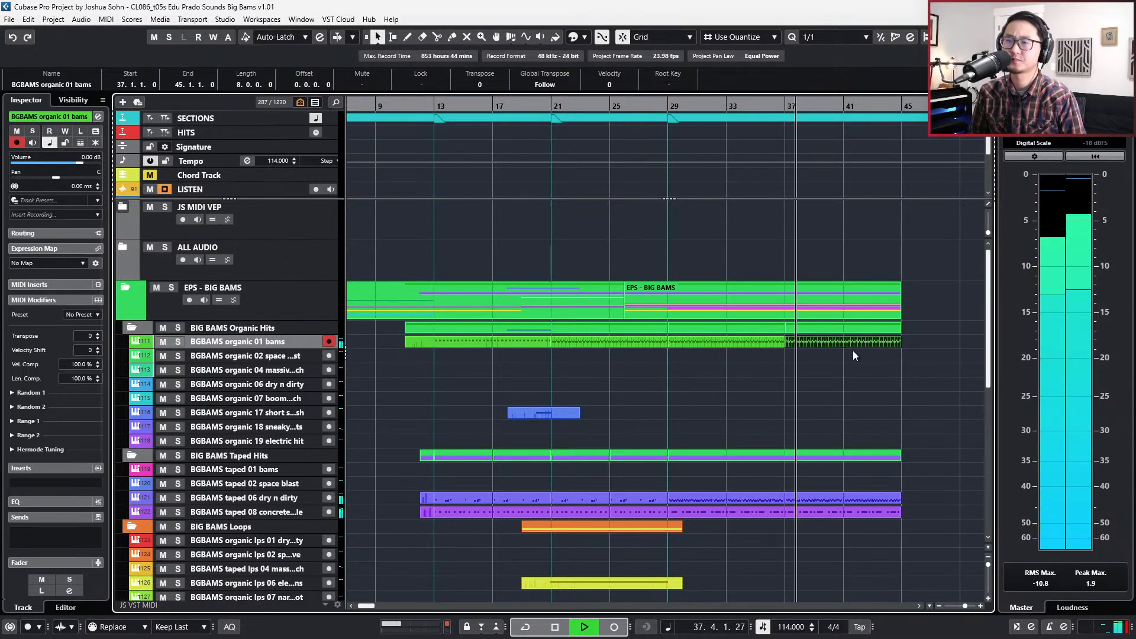
Join the organic 01 bams sections into one part spanning bars 29 to 45 and open it in the note editor.
drag(780, 364, 797, 342)
key(g)
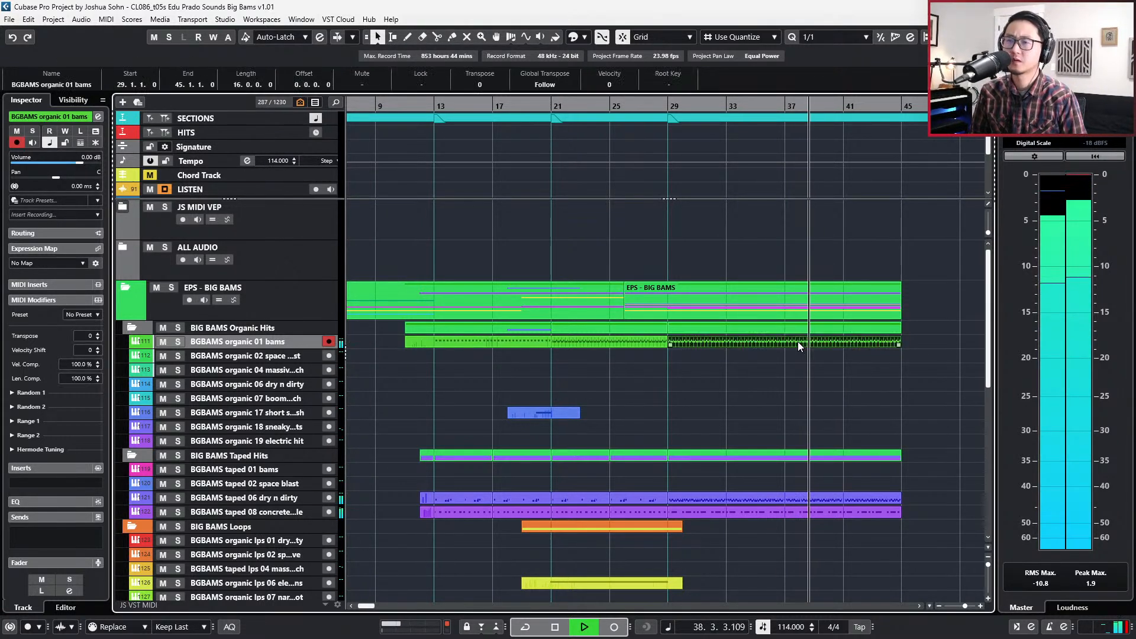
double_click(797, 342)
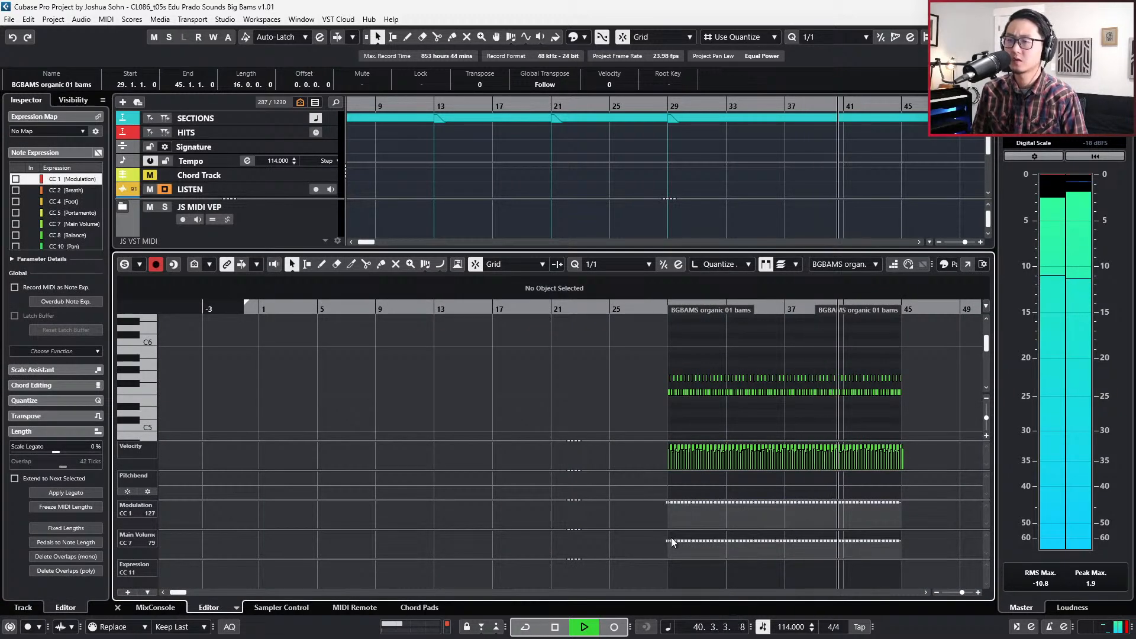
Delete the extra main volume and modulation points after bar 29 in the organic 01 bams part and stop playback.
drag(671, 537, 914, 568)
key(Delete)
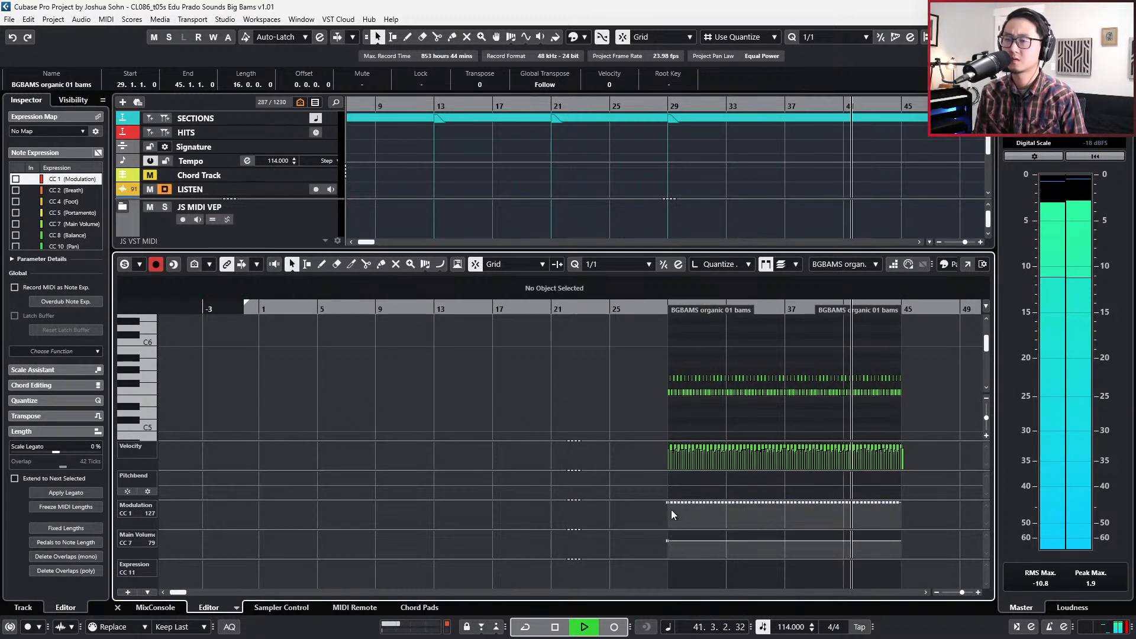
drag(670, 510, 946, 482)
key(Delete)
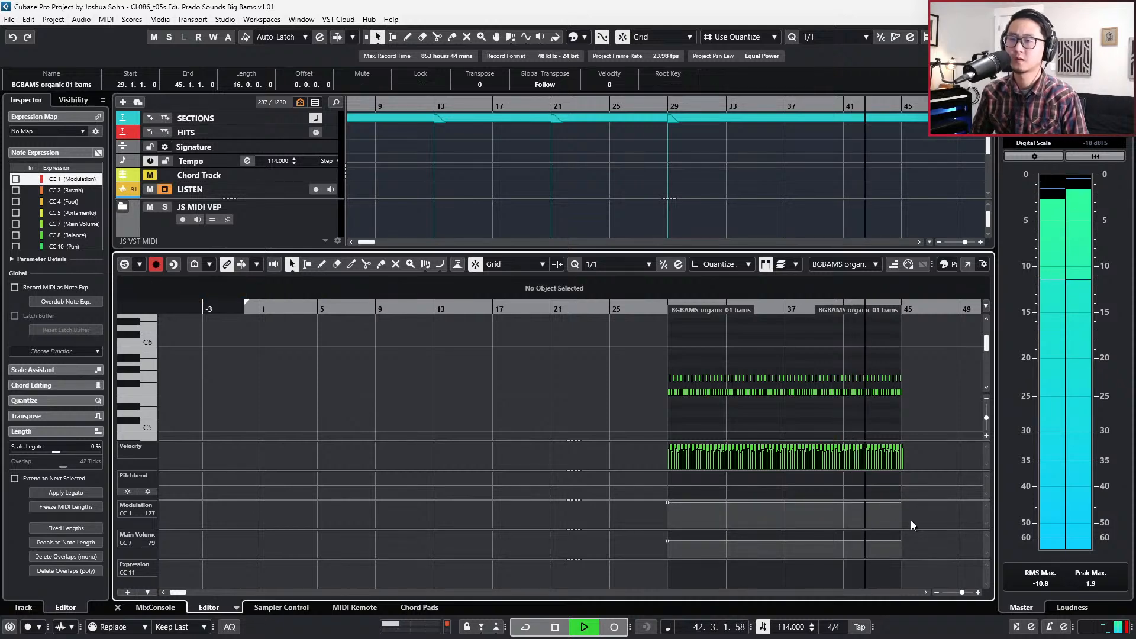
scroll(911, 521, up, 4)
scroll(890, 360, up, 3)
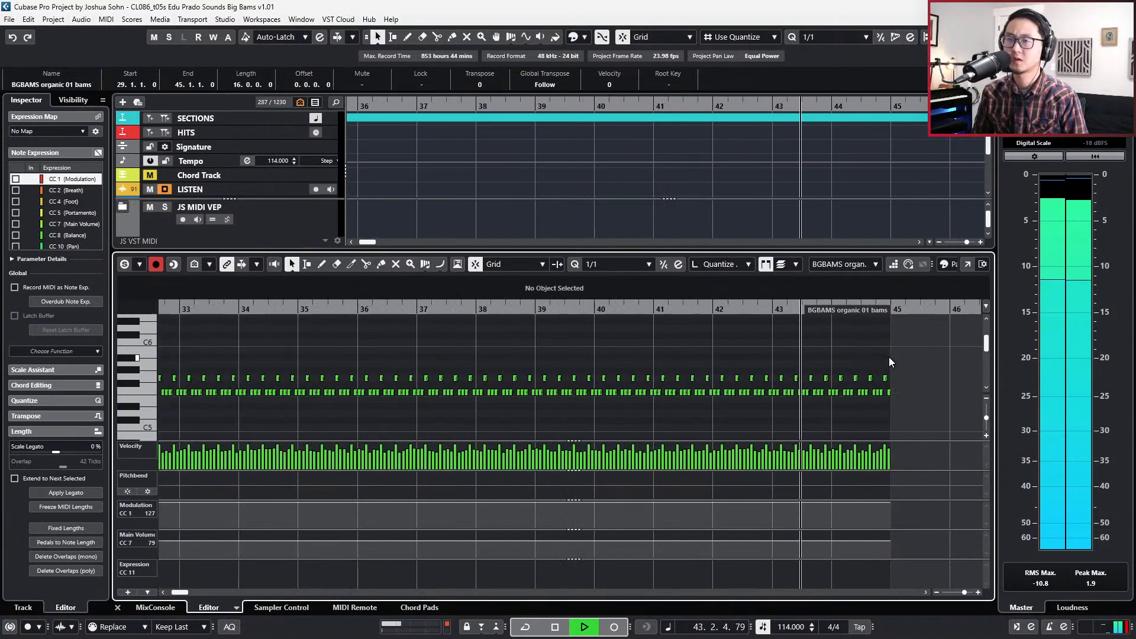
key(space)
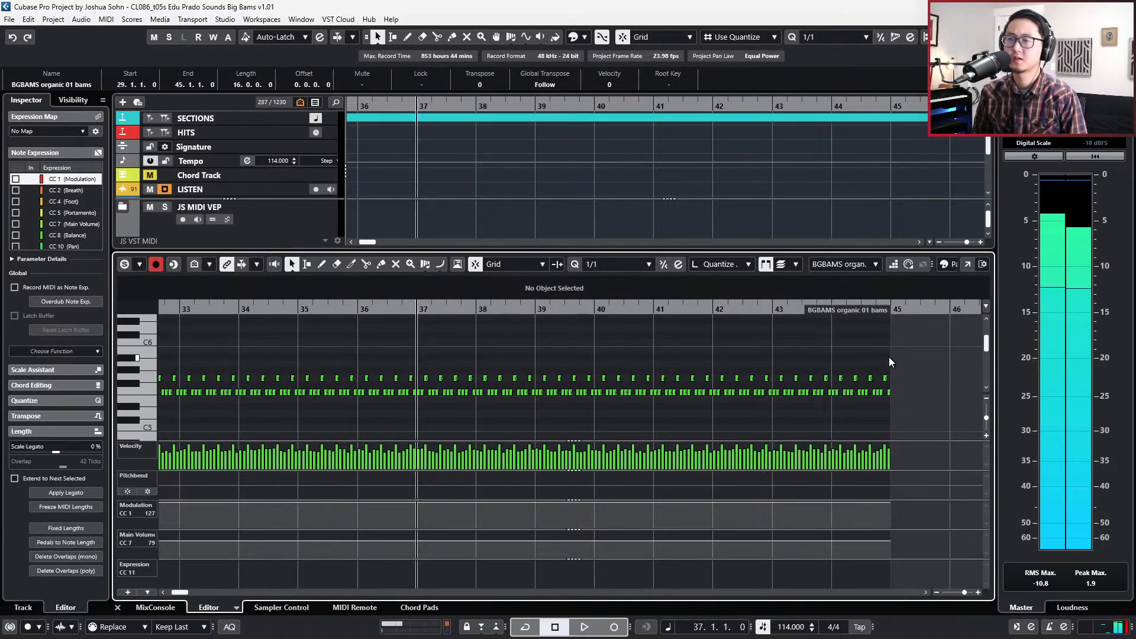
Move the playhead to bar 42 and close the note editor.
key(KP_Add)
key(KP_Add)
key(KP_Add)
key(KP_Add)
key(KP_Add)
key(KP_Add)
key(KP_Subtract)
key(Return)
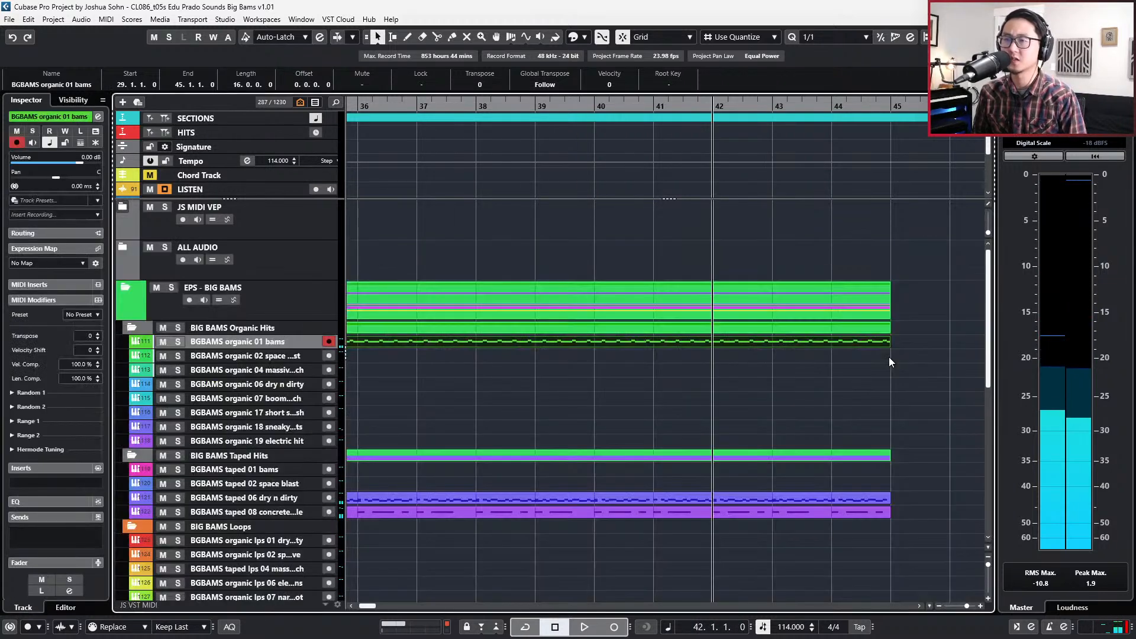
Reopen the organic 01 bams part and record a main volume rise from bar 42 through bar 44, ending at 99.
drag(840, 464, 831, 525)
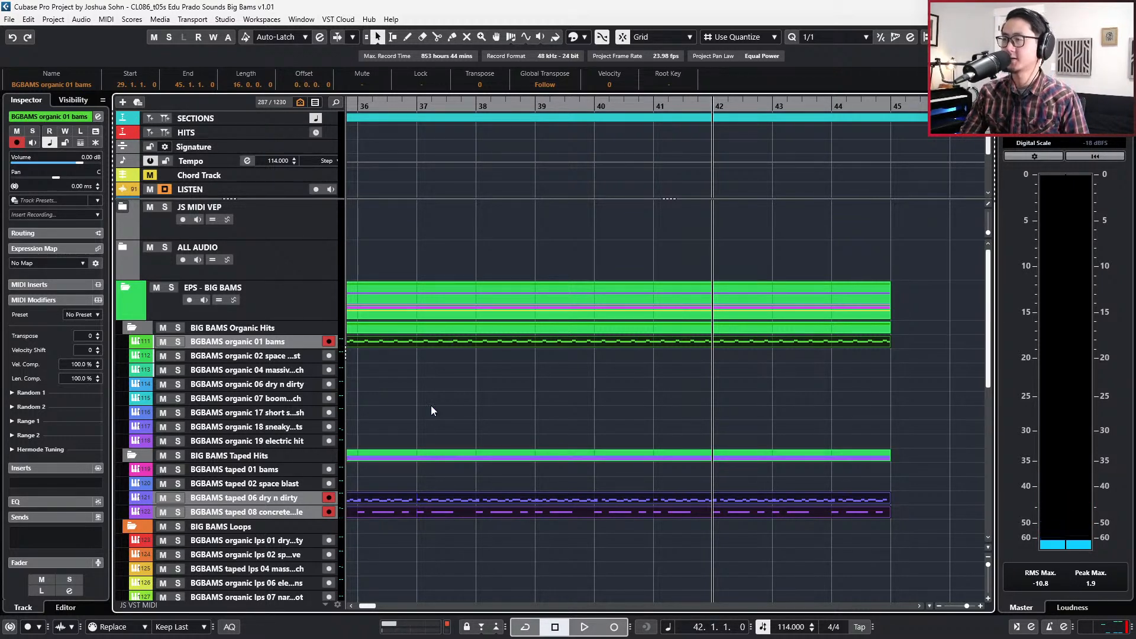
double_click(718, 349)
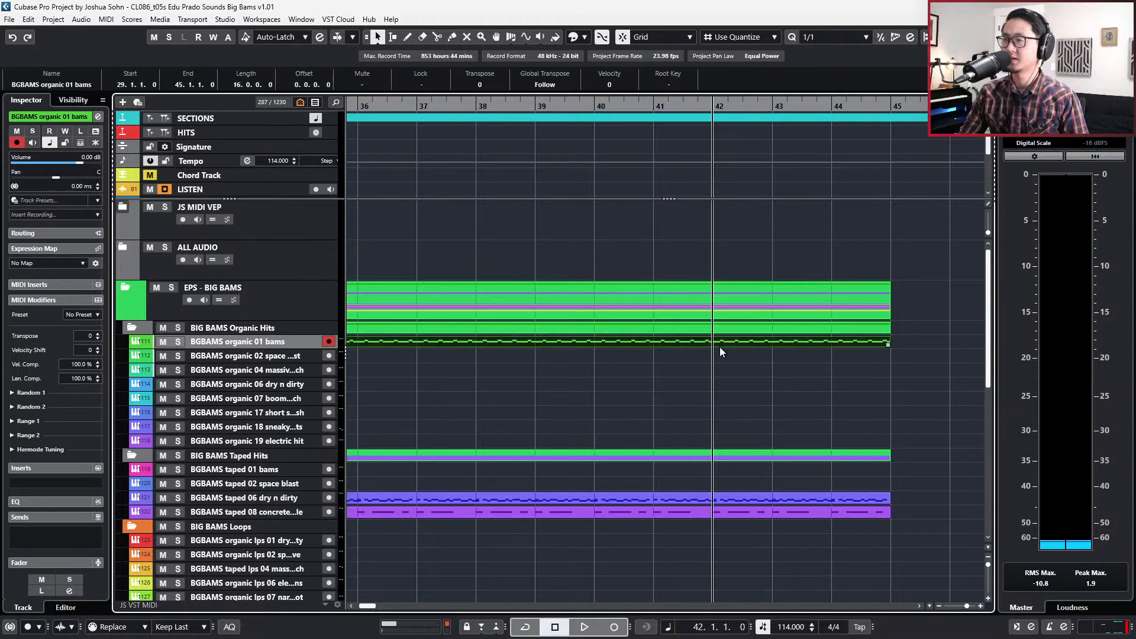
key(space)
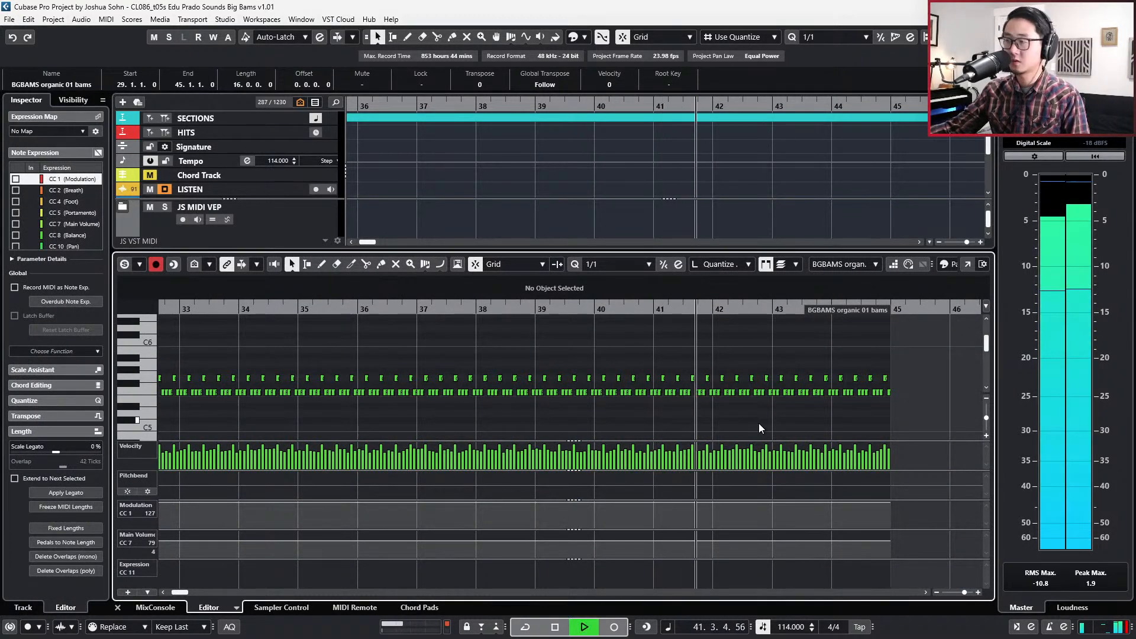
key(KP_Multiply)
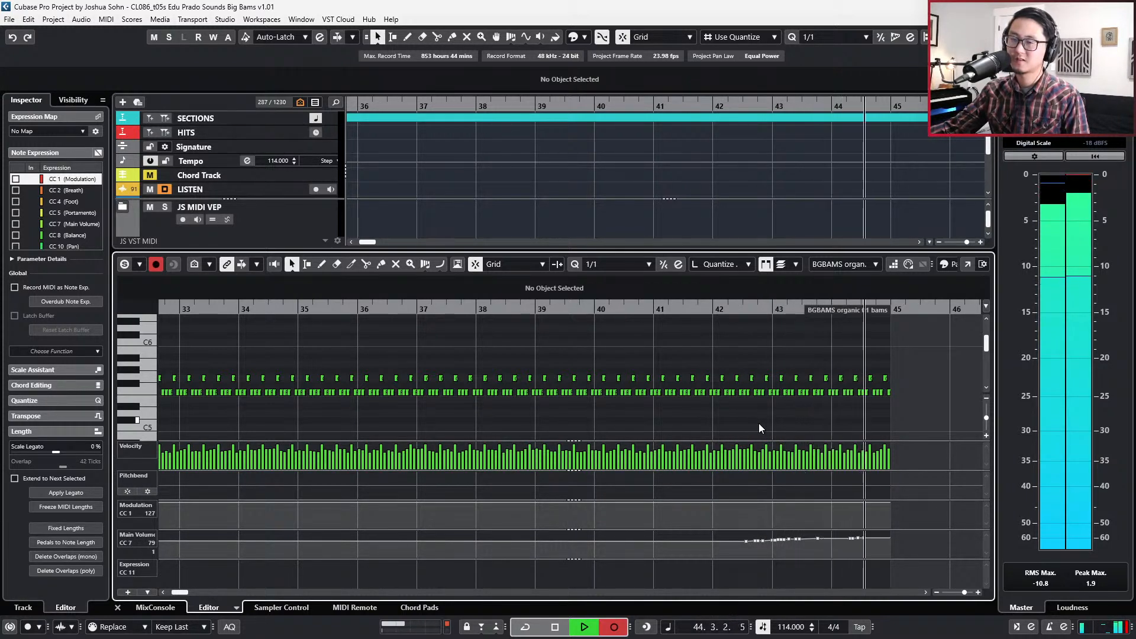
key(space)
scroll(802, 374, up, 2)
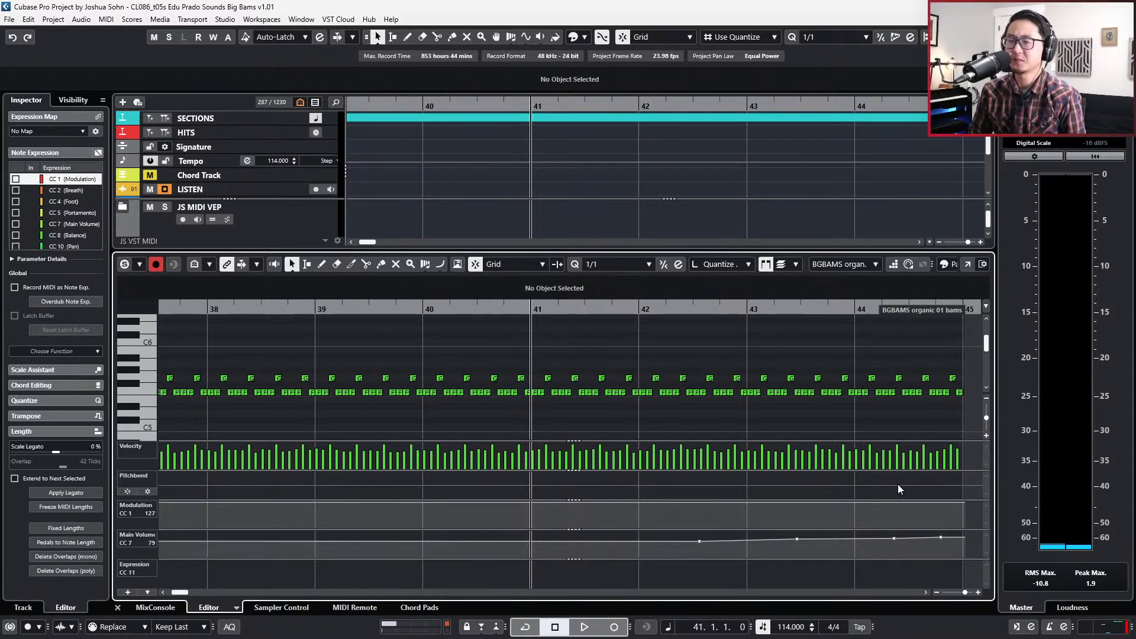
Delete the extra main volume point early in bar 44 of the organic 01 bams part and audition the rise.
drag(891, 554, 896, 500)
key(Delete)
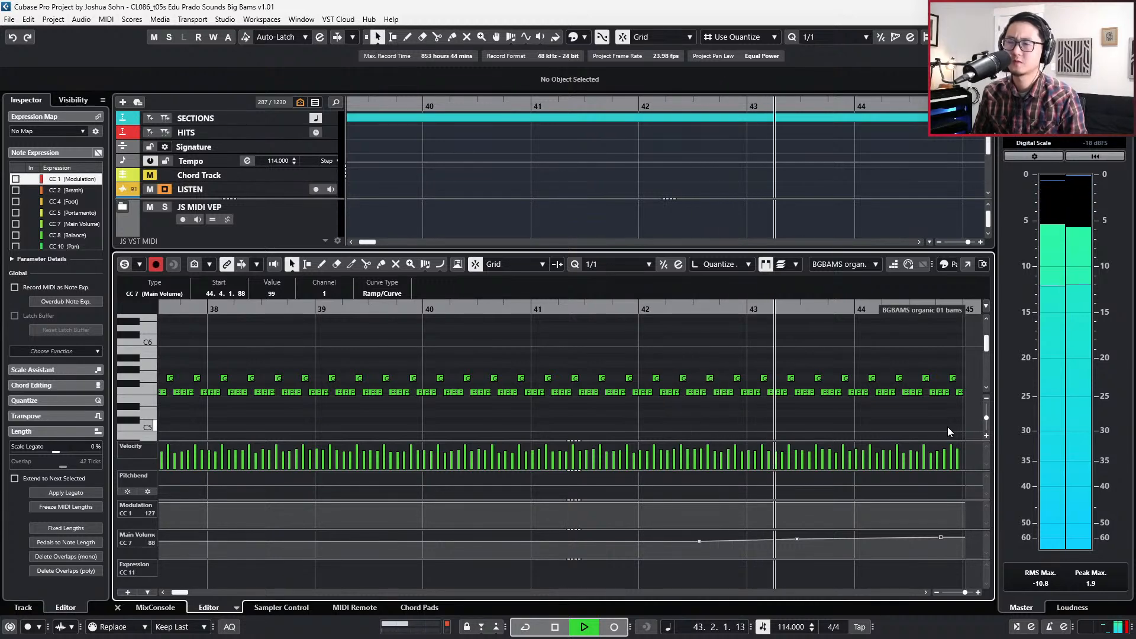
key(space)
scroll(846, 411, up, 2)
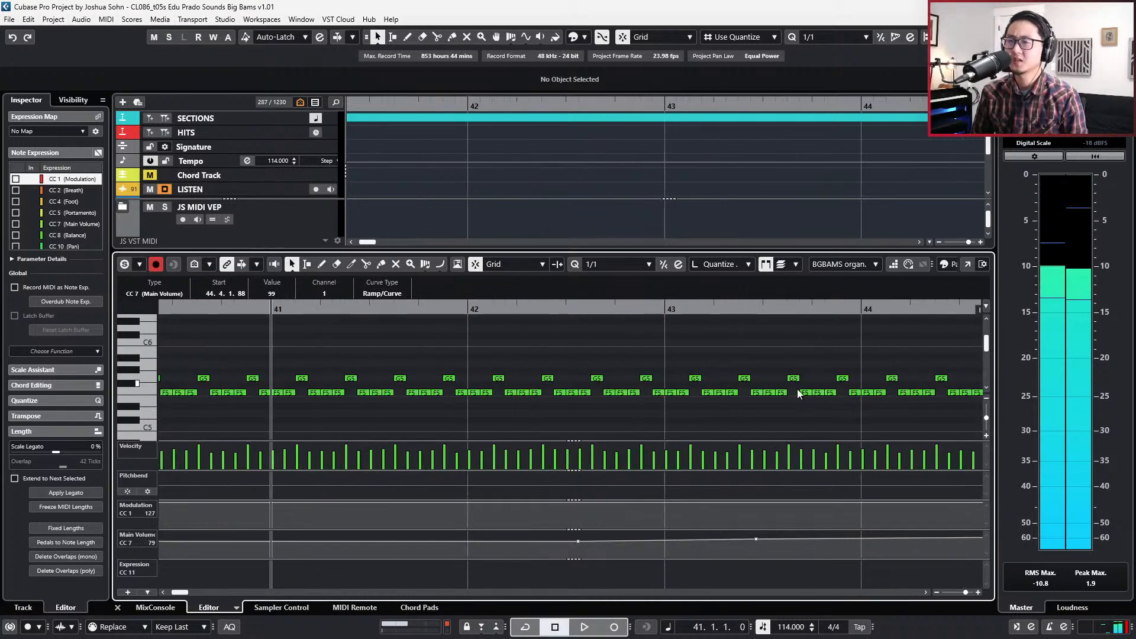
Play back the organic hits from bar 42 to check the rhythm leading into bar 43.
key(KP_Add)
key(KP_Add)
scroll(802, 393, down, 2)
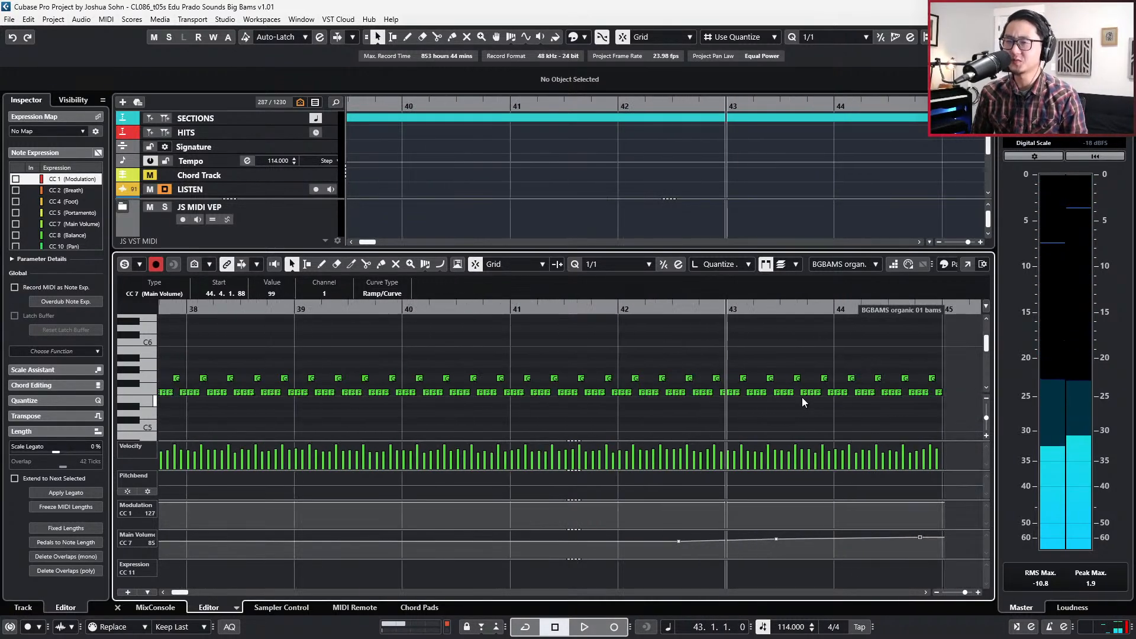
scroll(802, 402, right, 1)
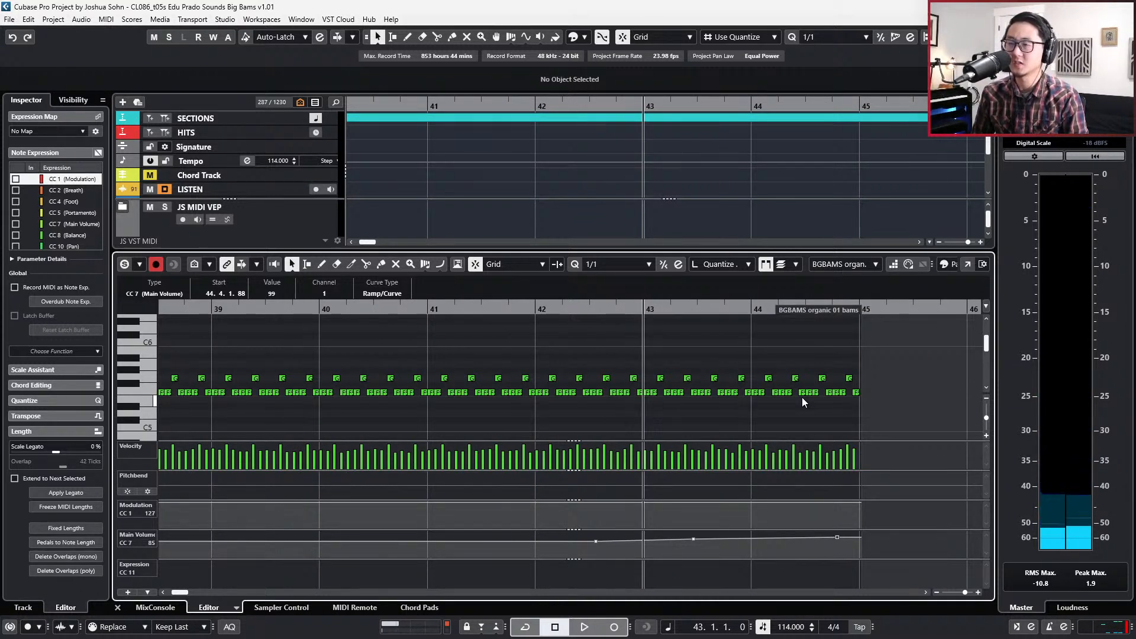
key(KP_Subtract)
key(space)
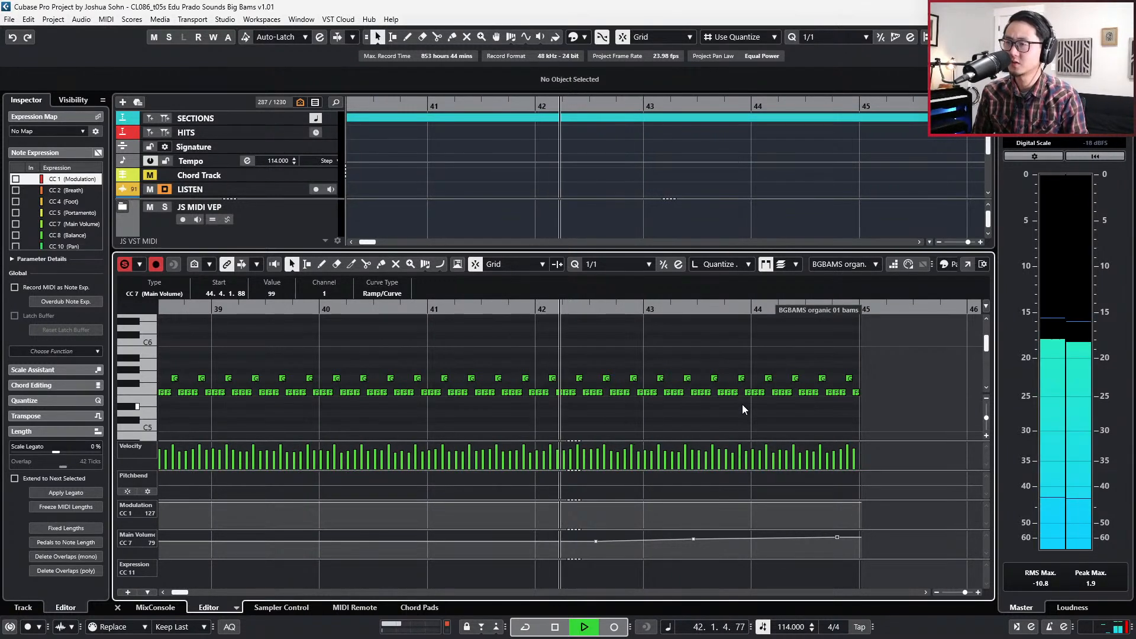
key(space)
scroll(662, 390, up, 2)
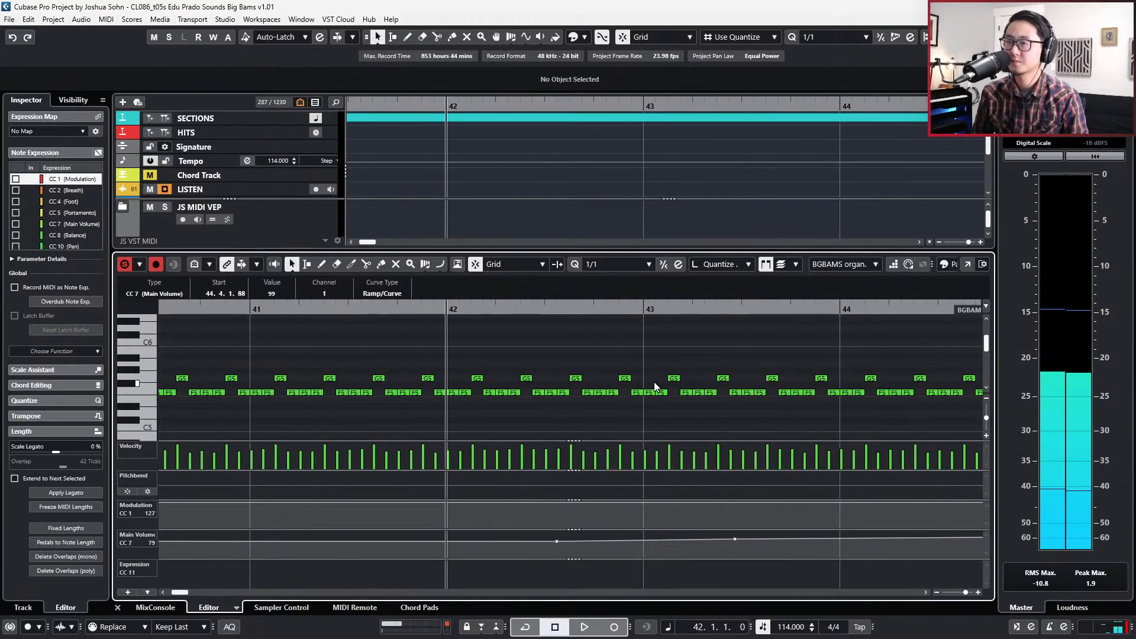
Raise the first two F5 notes of bar 43 to G5 and lower the following note at 43.1.3 to F5.
click(658, 400)
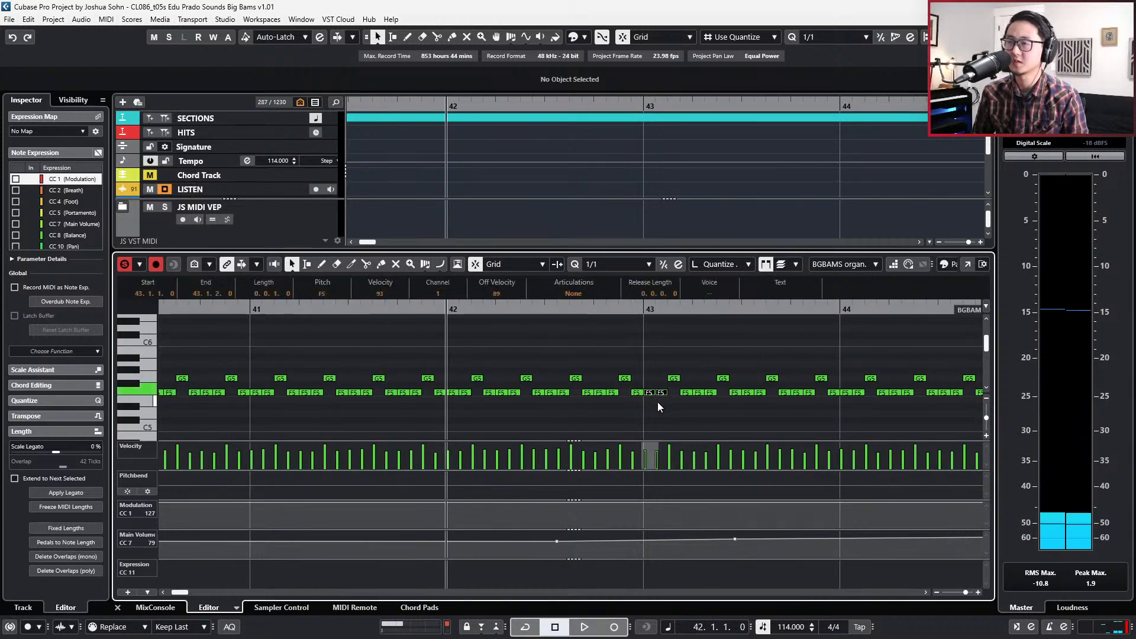
scroll(659, 402, down, 2)
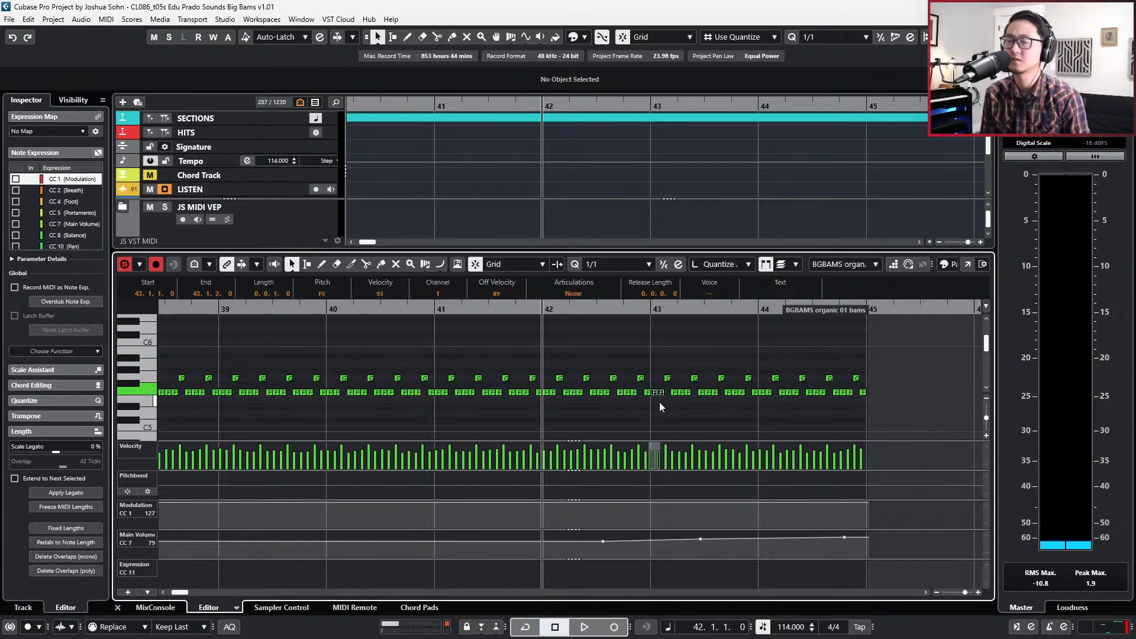
scroll(659, 396, up, 3)
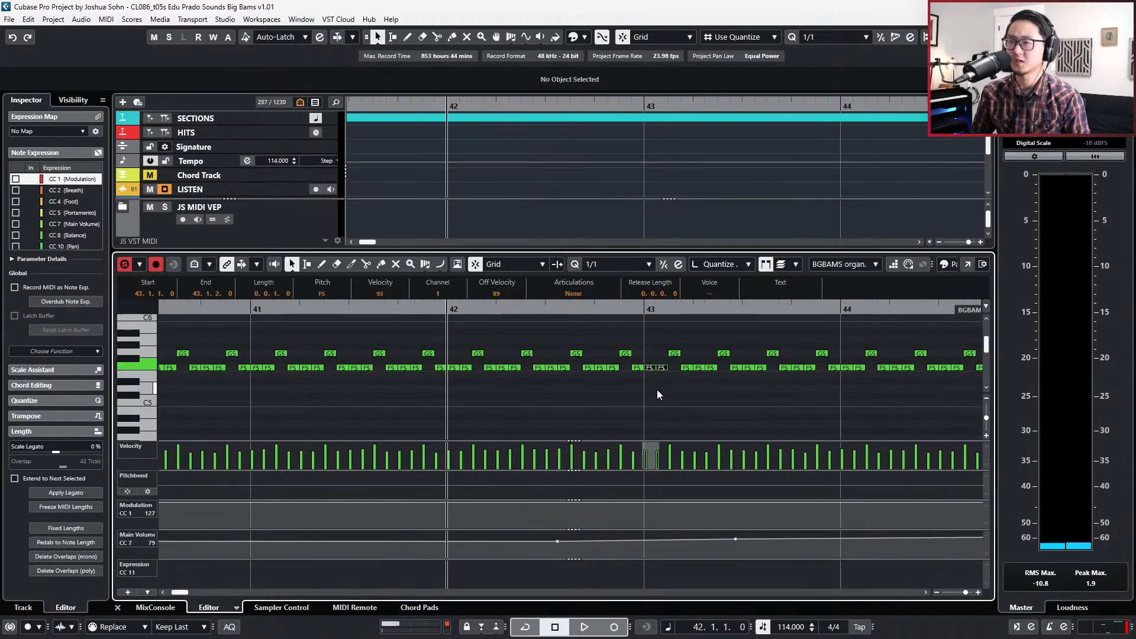
key(l)
scroll(677, 382, down, 2)
scroll(676, 378, up, 3)
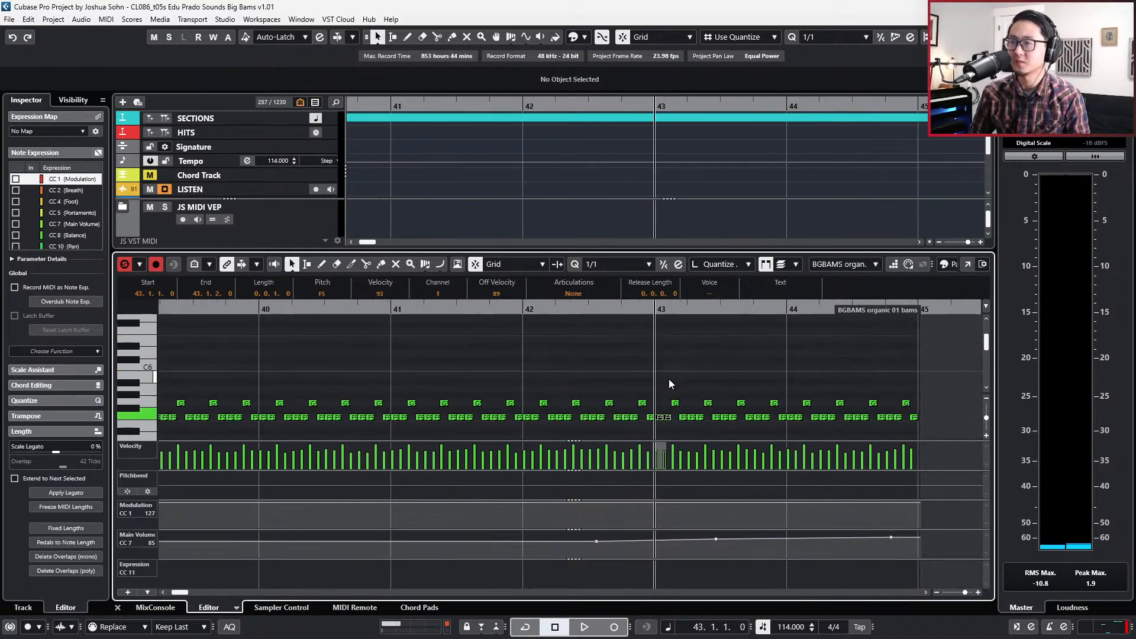
key(Up)
key(Up)
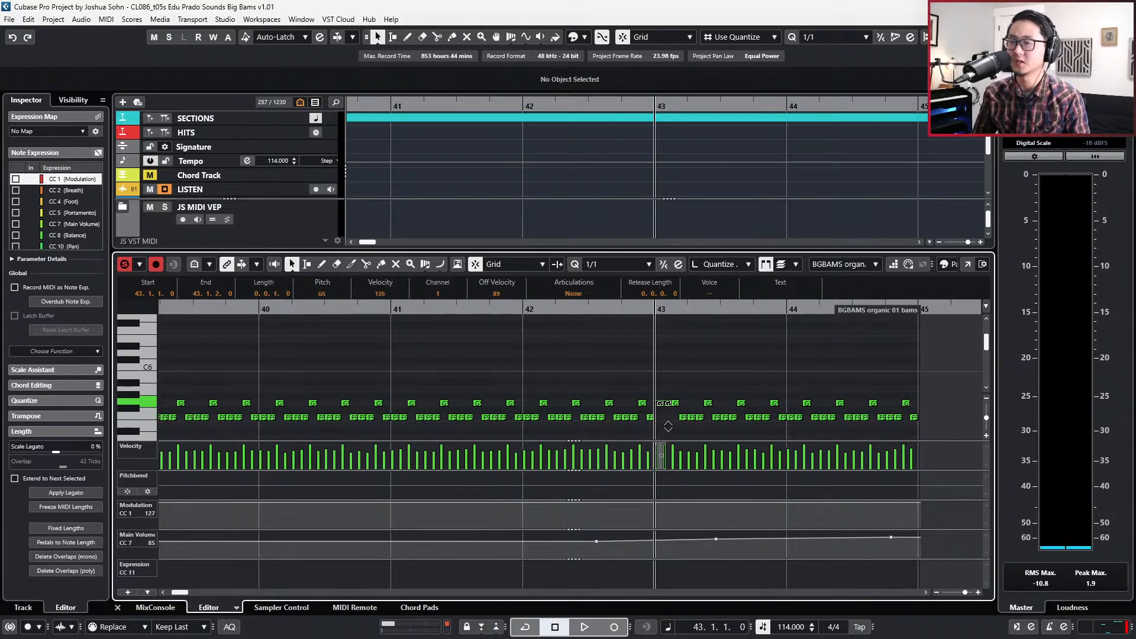
key(Right)
key(Right)
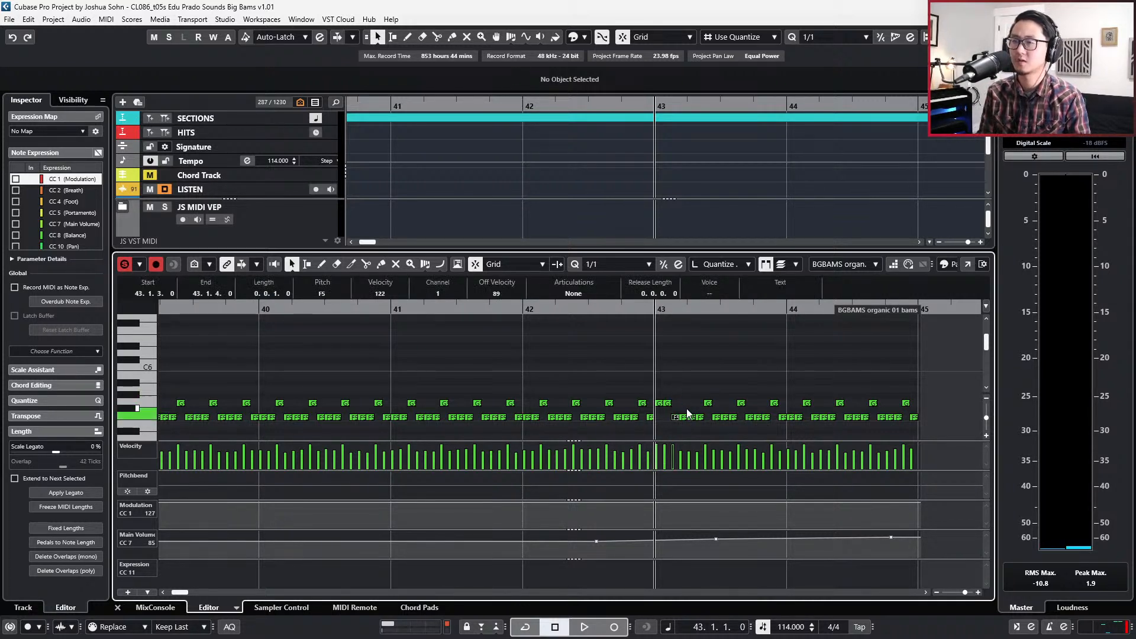
Raise the F5 note at 43.2.4 to G5 and audition the changed rhythm from bar 43.
drag(690, 404, 715, 422)
key(Up)
key(Down)
key(Down)
key(Up)
key(Up)
click(714, 443)
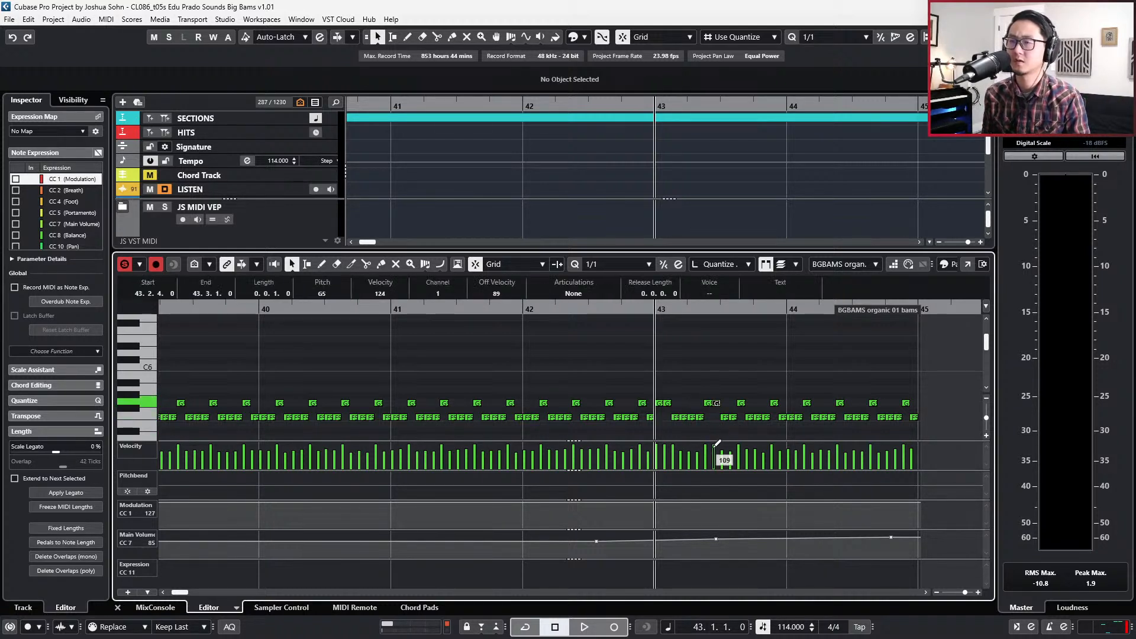
key(space)
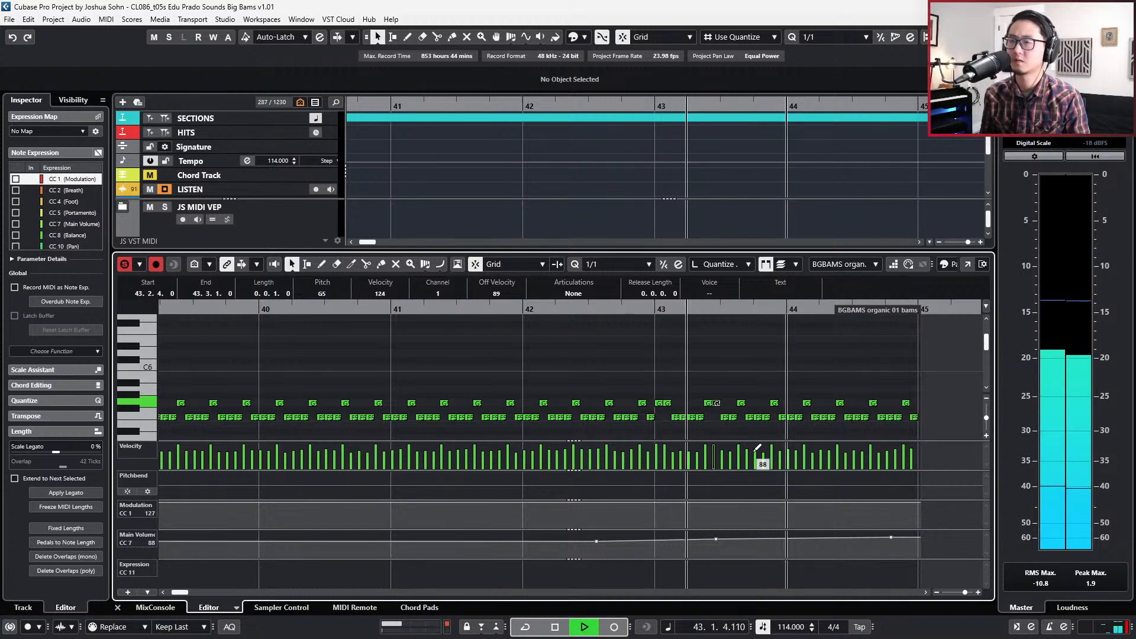
key(space)
Lower the G5 note at 43.3.3 to F5, raise the note at 43.4.2 to G5, and audition bar 43.
click(737, 403)
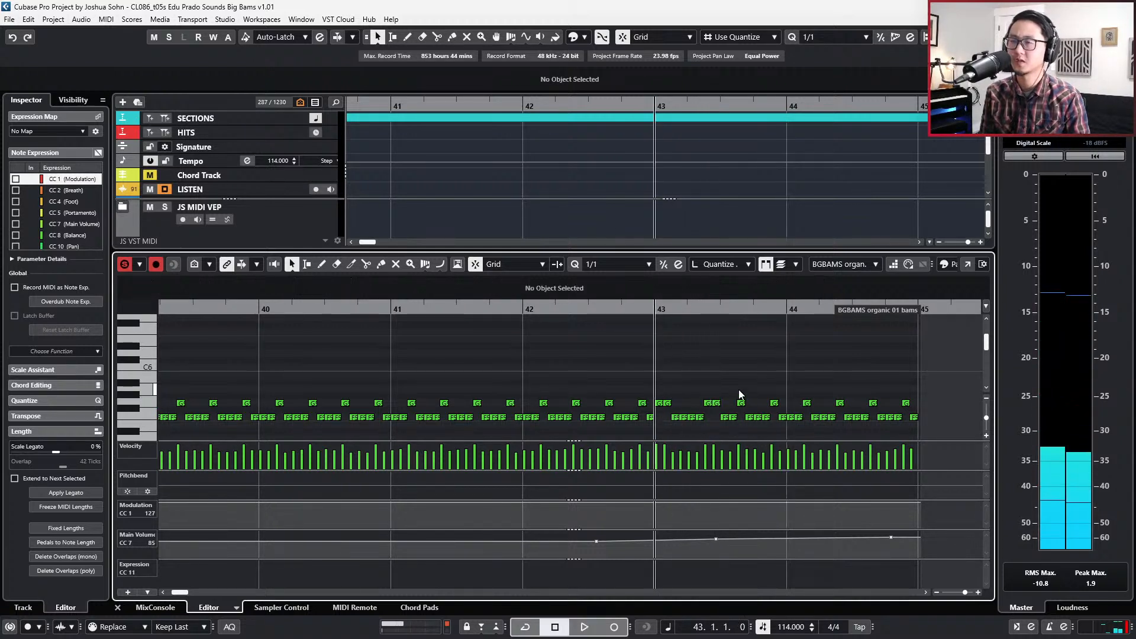
key(Down)
key(Down)
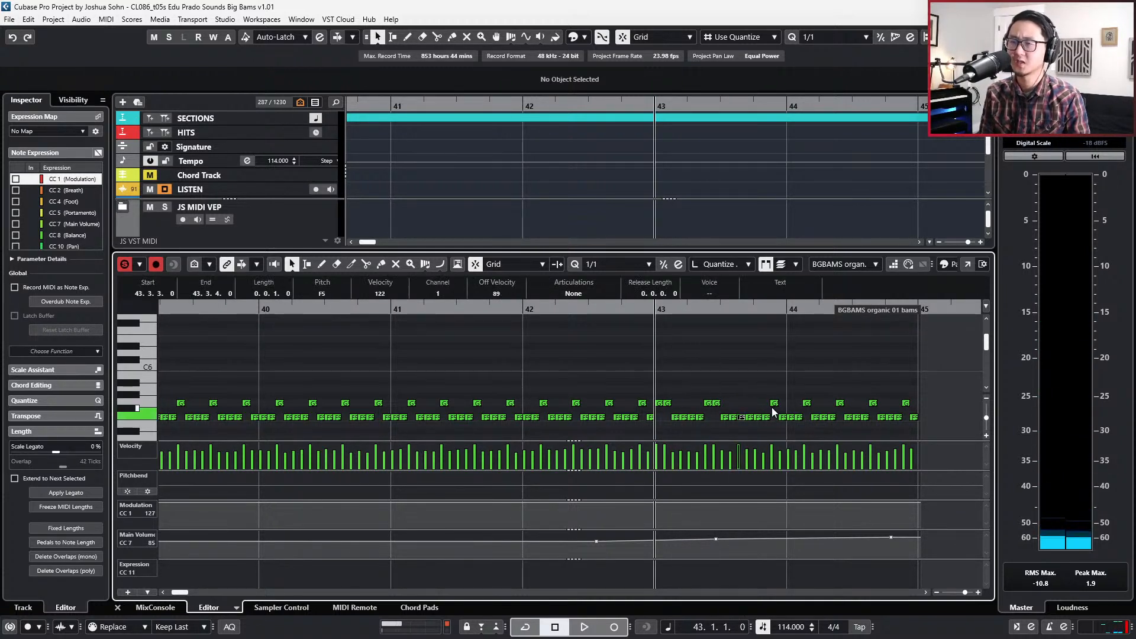
click(767, 416)
key(Up)
key(Up)
key(space)
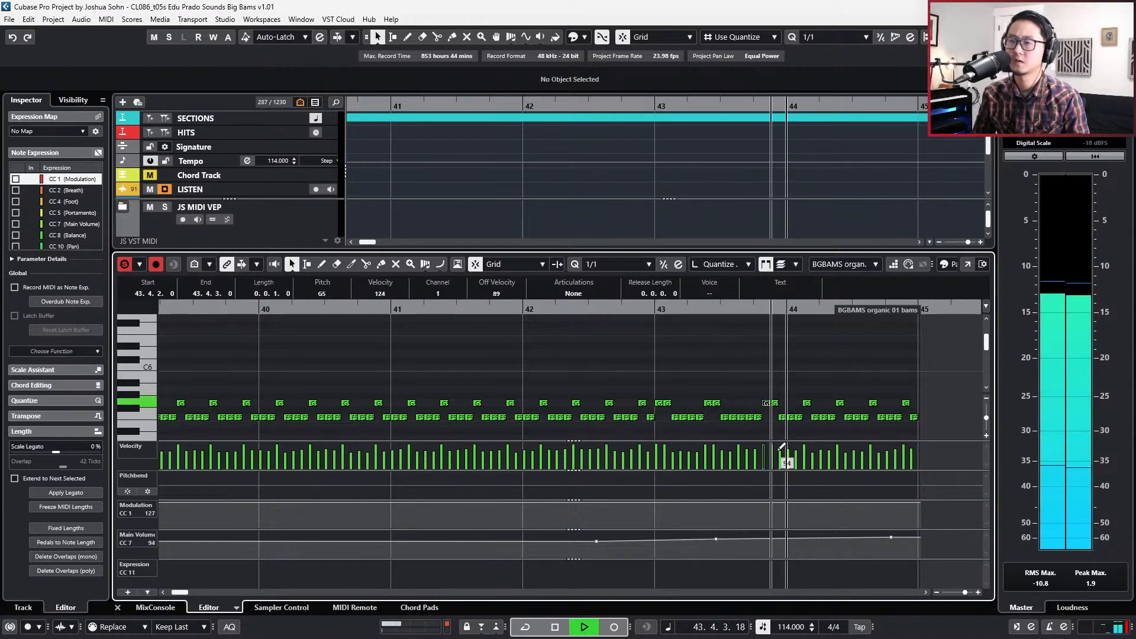
key(space)
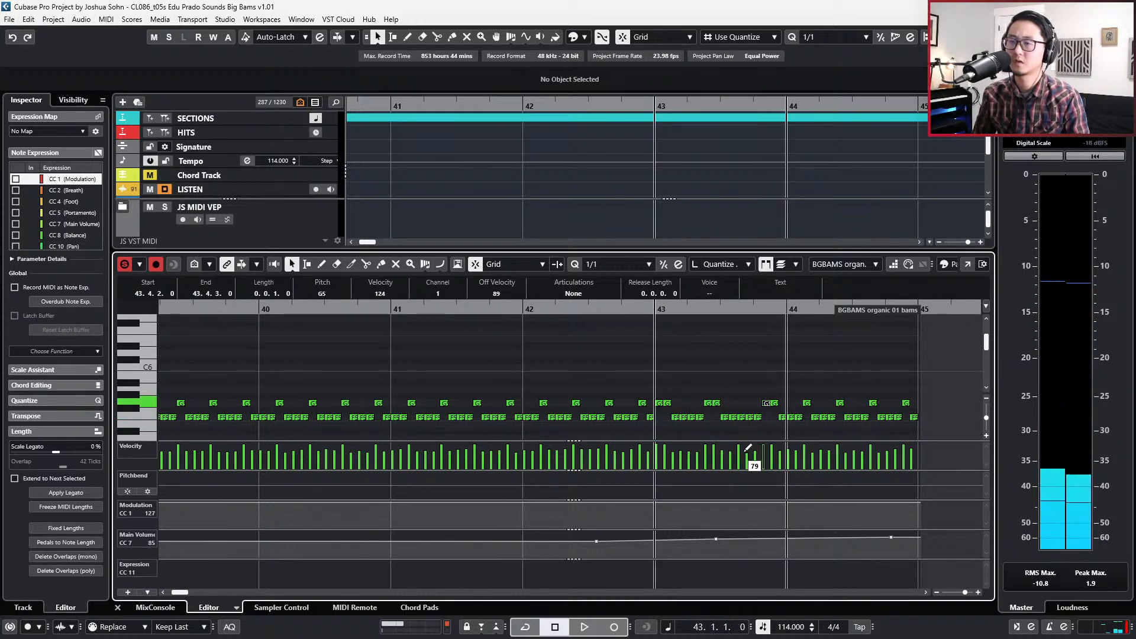
key(space)
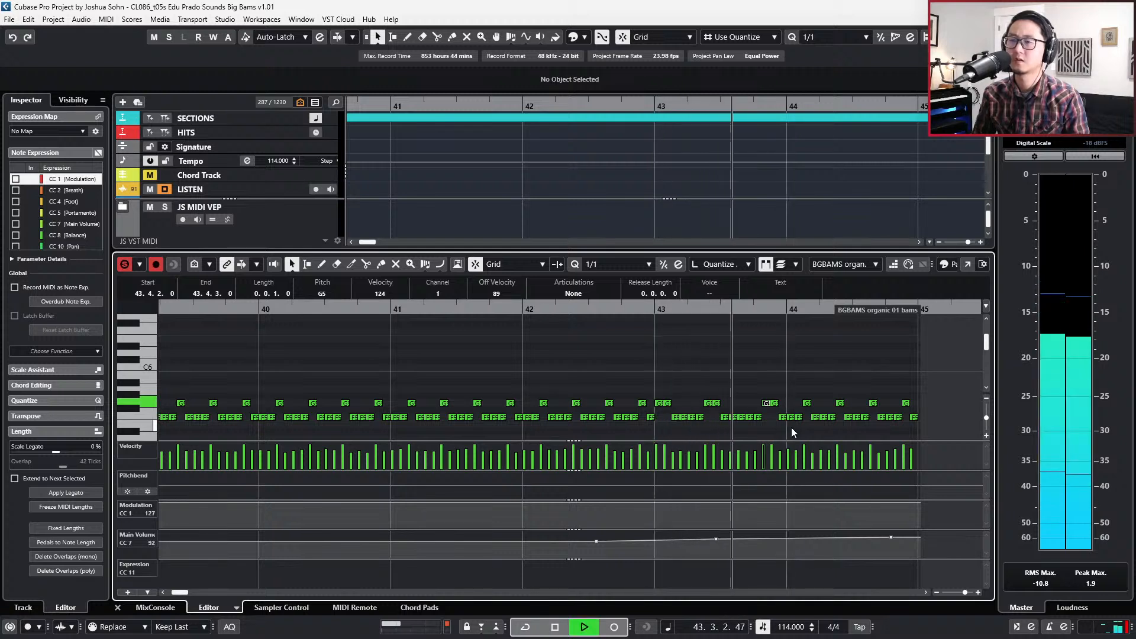
key(space)
click(763, 417)
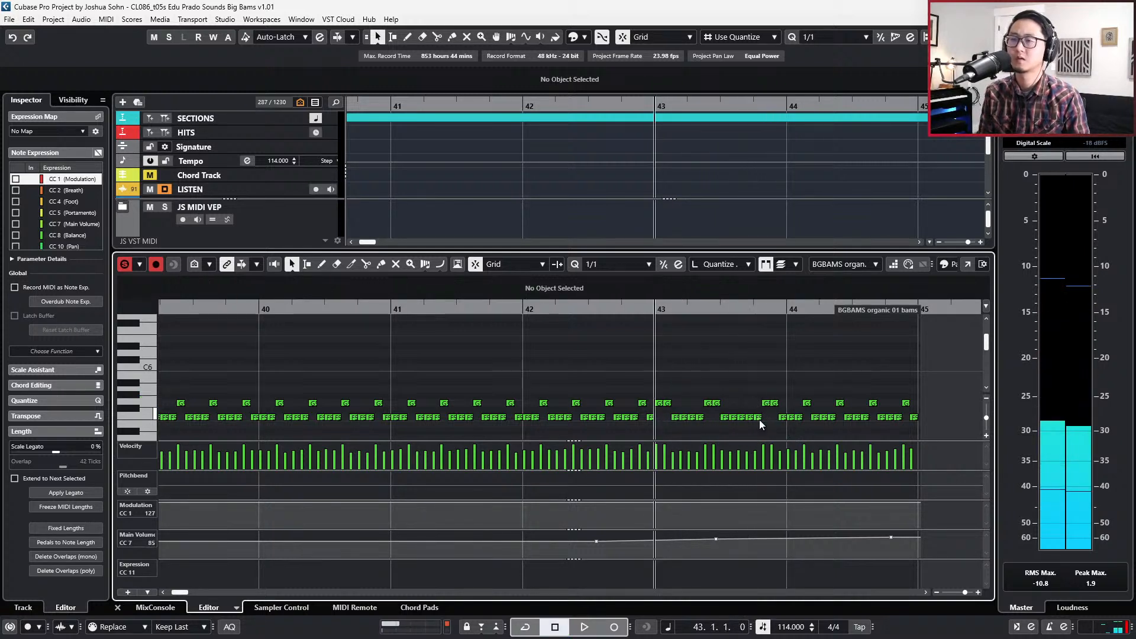
Raise the F5 note at 43.4.1 in the organic 01 bams part to G5.
click(758, 418)
key(Up)
key(Up)
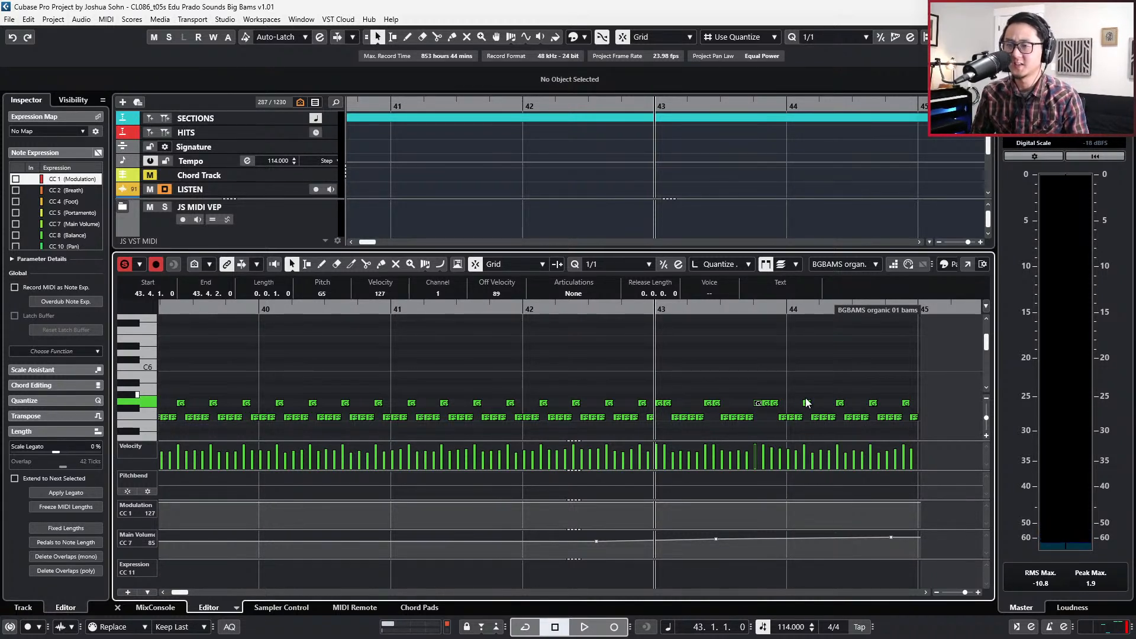
Raise the first two notes of bar 44 to G5 and lower the note at 44.1.3 to F5.
click(797, 417)
key(l)
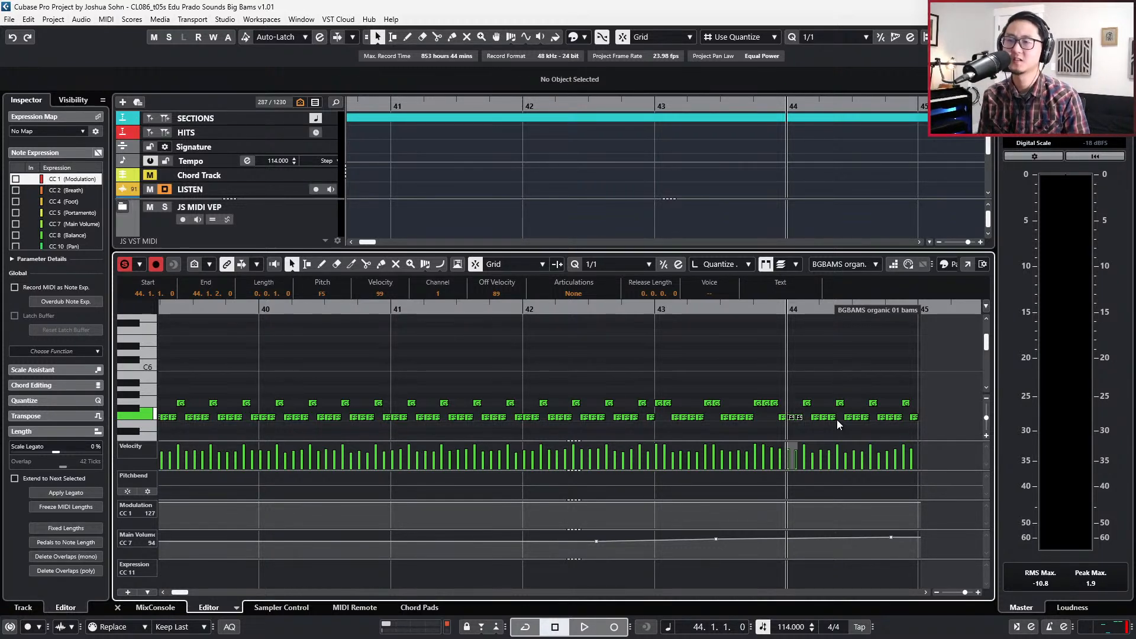
click(791, 404)
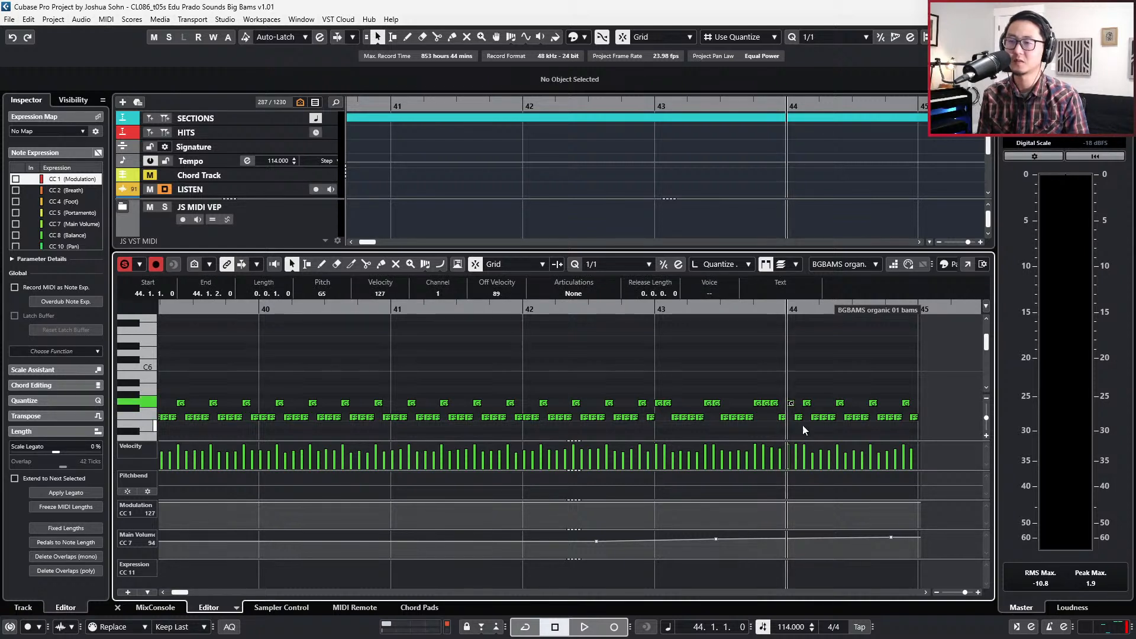
click(808, 404)
key(Down)
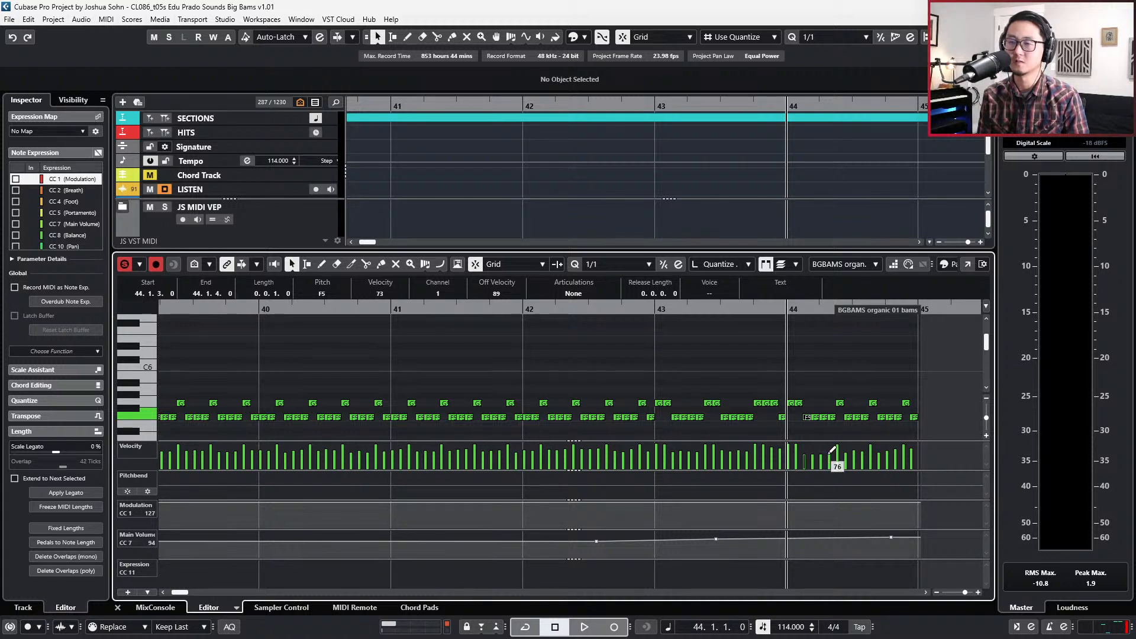
With a 1/8 quantize grid, raise the note at 44.3.1 to G5 and return the note at 44.3.2 to F5 with velocity 82.
key(alt+4)
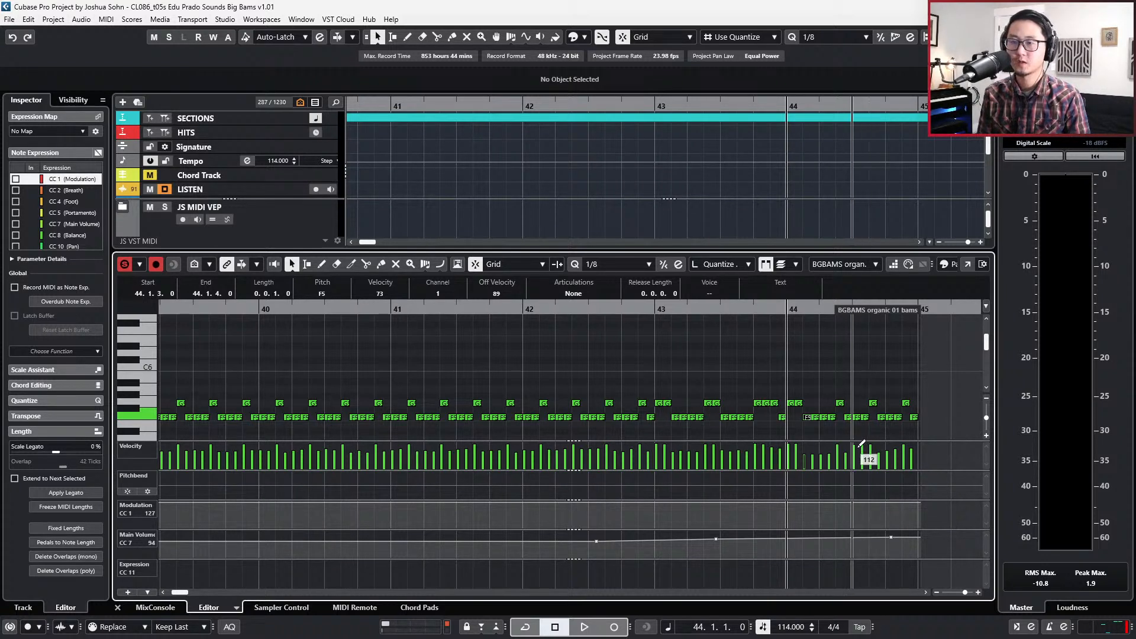
drag(862, 412, 859, 435)
key(Up)
key(Up)
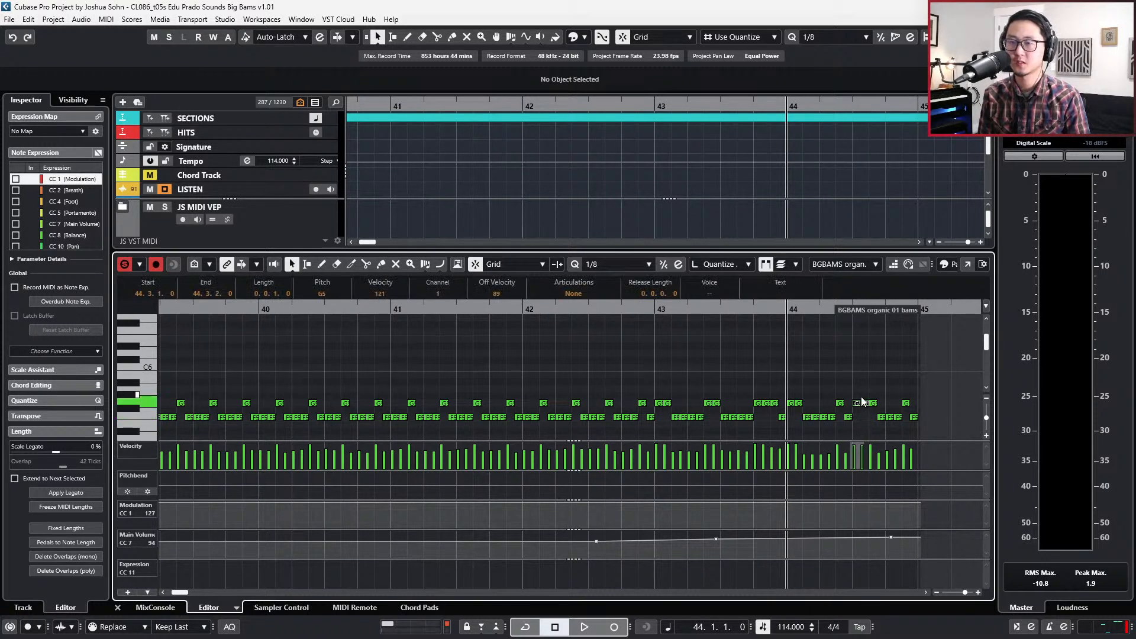
click(861, 398)
click(863, 402)
key(Down)
key(Down)
click(863, 449)
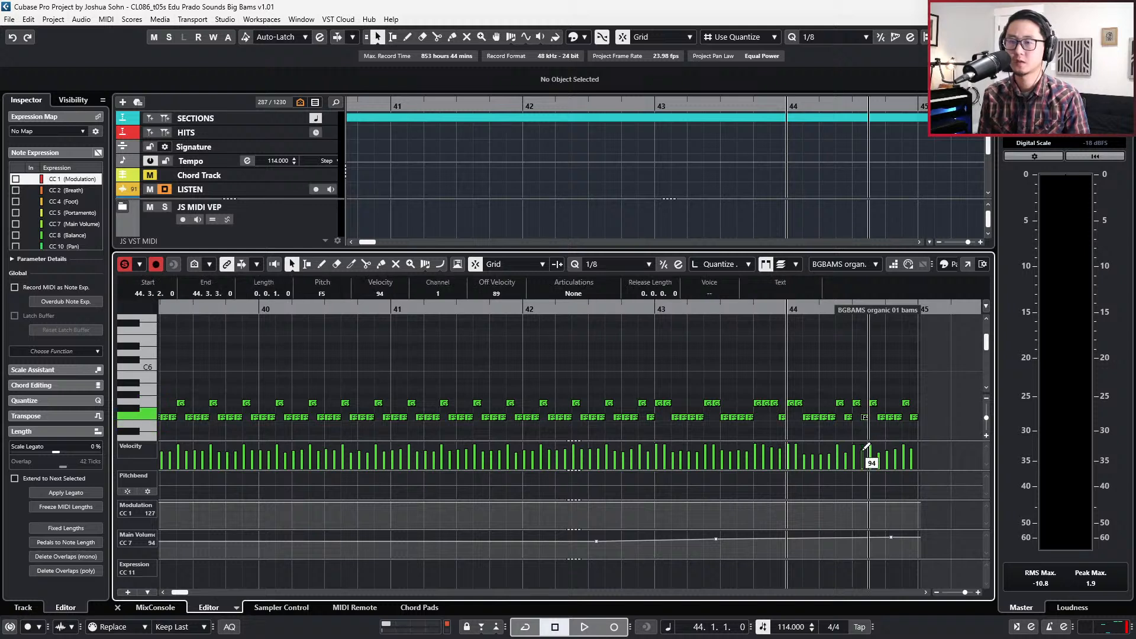
drag(866, 447, 867, 449)
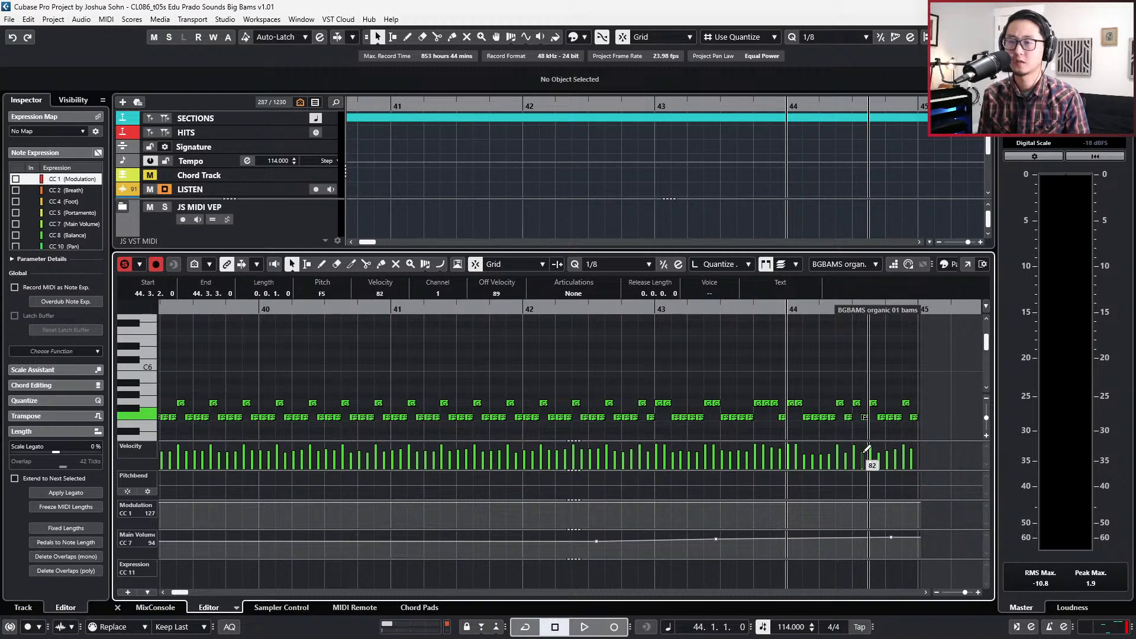
Raise the note at 44.4.1 to G5 at velocity 121 and increase the velocities of the notes after it.
click(889, 404)
click(891, 441)
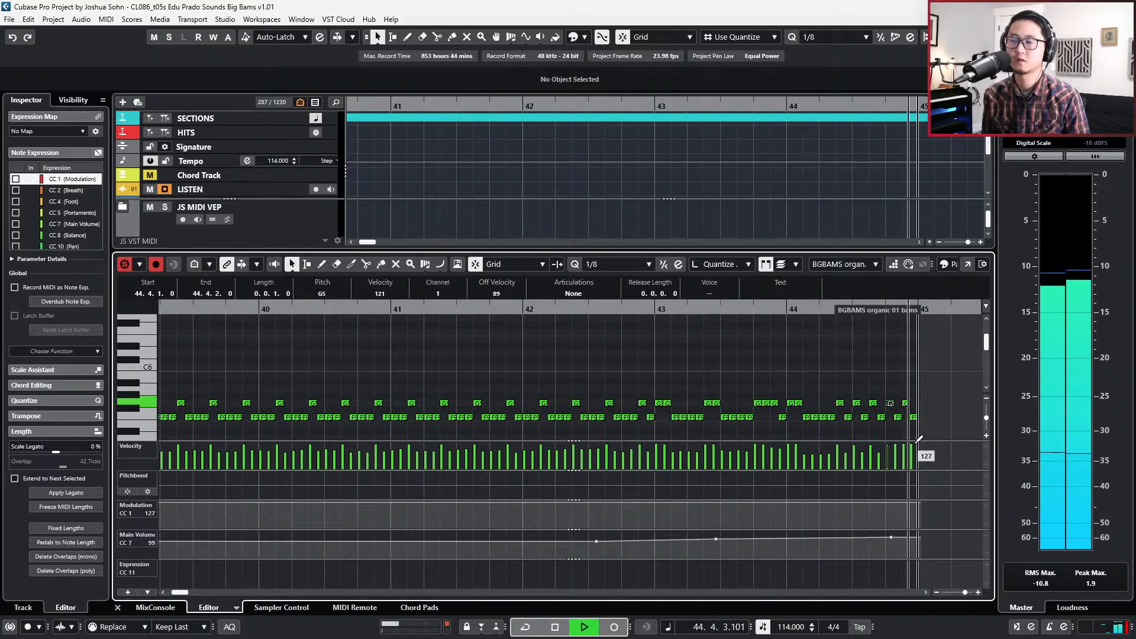
key(space)
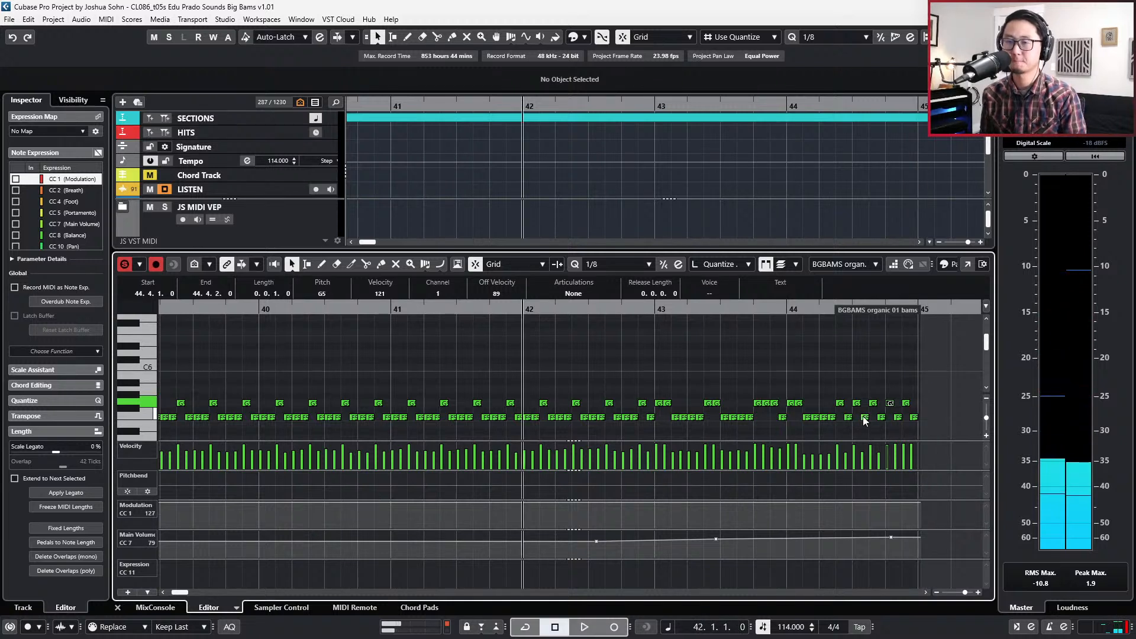
Turn off the editor solo and audition the revised organic hits from bar 42 with the other tracks.
key(space)
key(space)
key(s)
key(space)
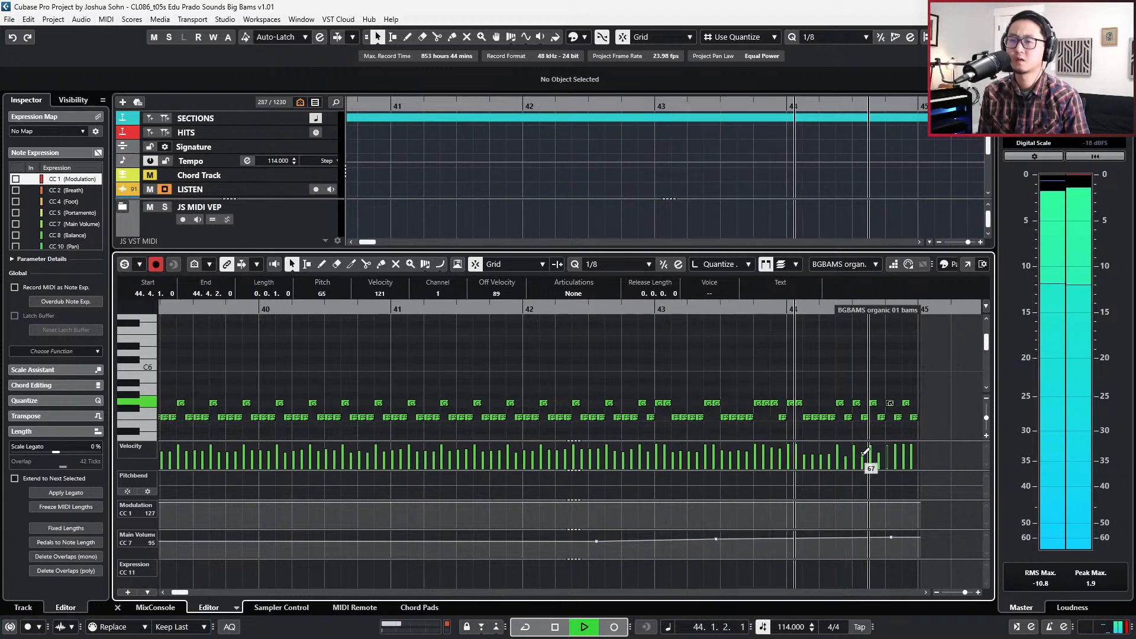
key(space)
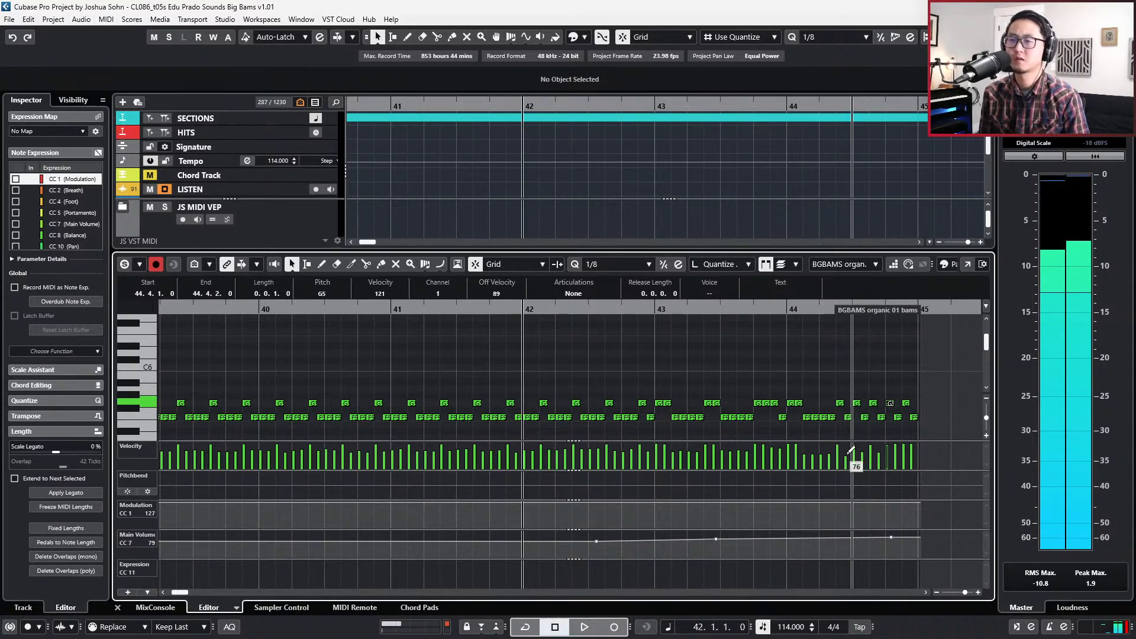
Raise the notes at 44.2.4 and from 44.3.3 through 44.4.4 to G5, leaving 44.3.1 and 44.3.2 at F5.
click(847, 418)
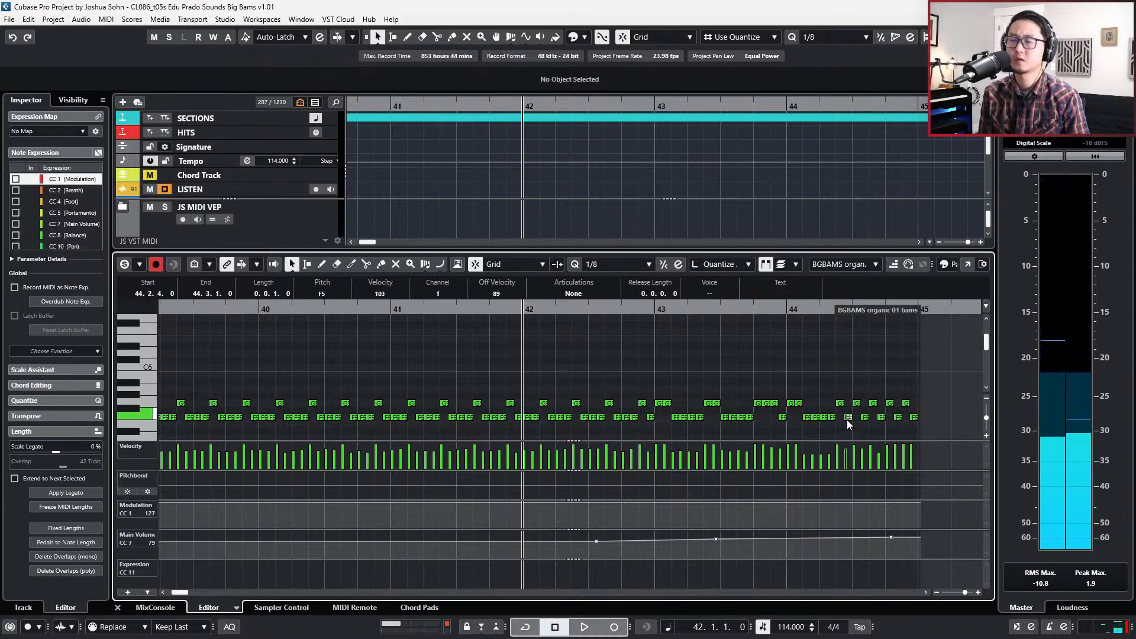
drag(846, 419, 911, 426)
click(865, 393)
click(874, 403)
click(881, 412)
click(886, 418)
click(899, 417)
key(Up)
key(Up)
key(Up)
key(Up)
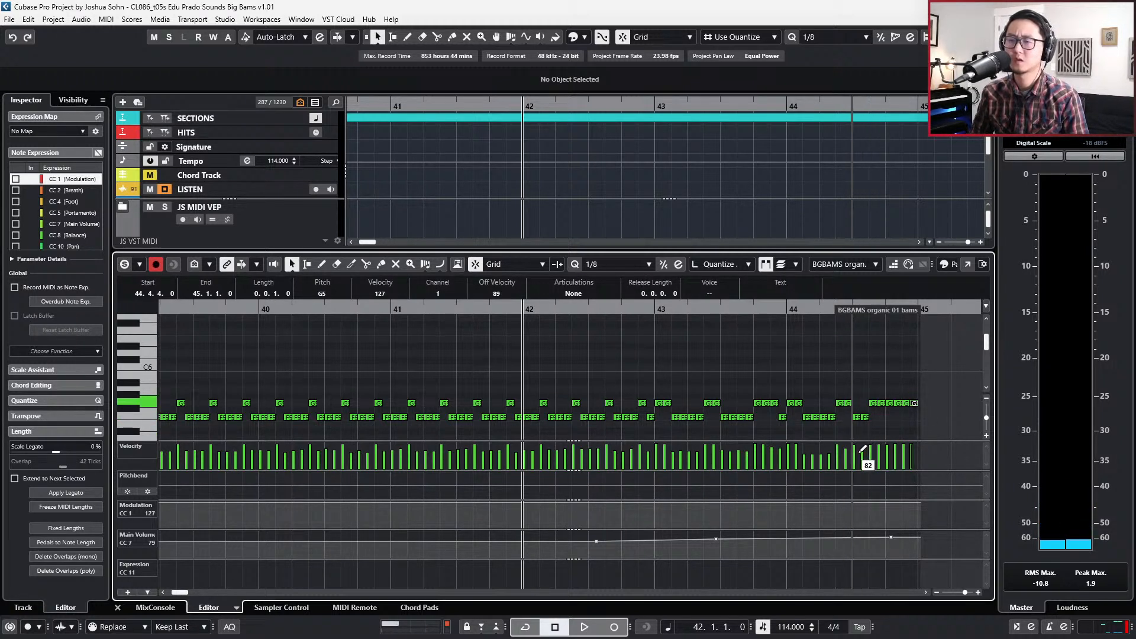
Audition from bar 42, raise the closing Main Volume point at 44.4.1 to 103, and close the organic part's editor.
key(space)
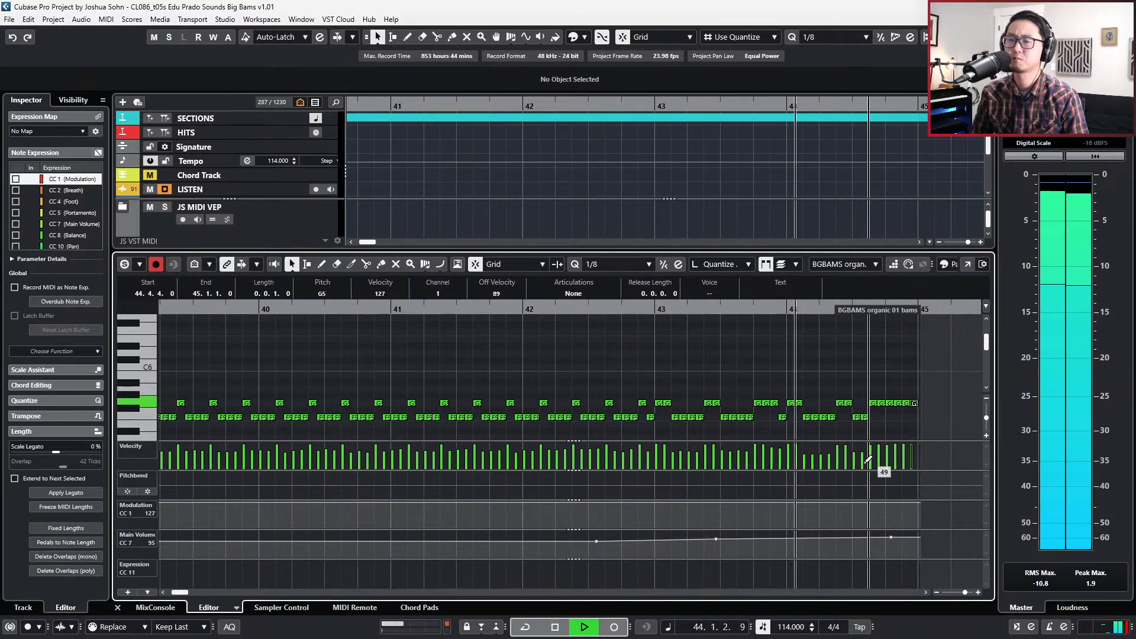
click(887, 539)
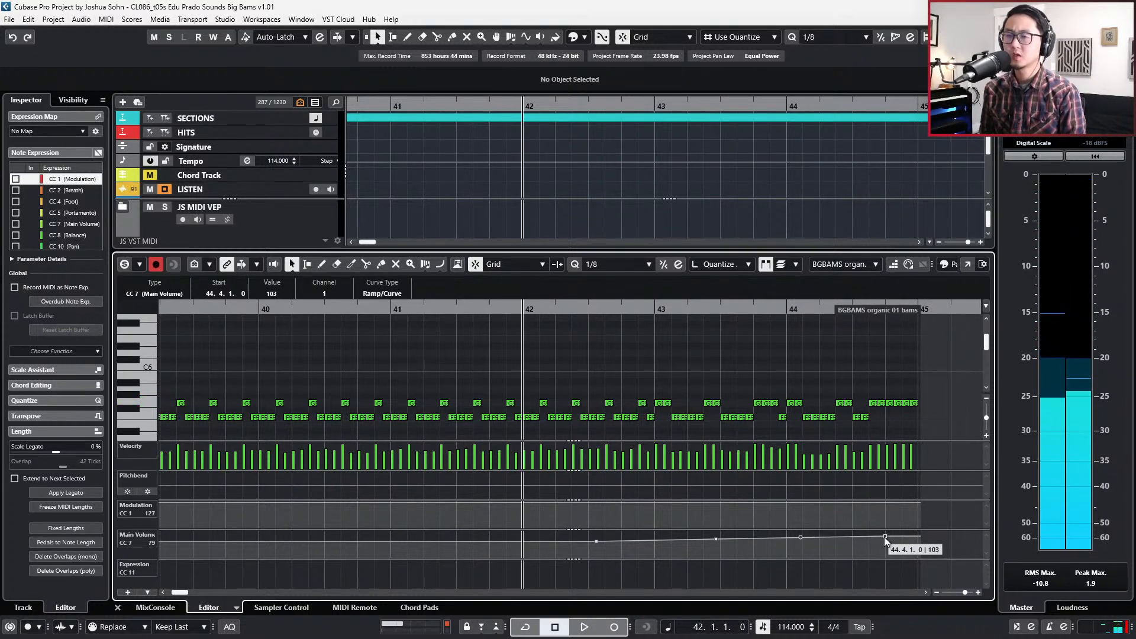
key(space)
key(Return)
Open the taped 06 dry n dirty and taped 08 concrete parts together for editing and play them from bar 42.
scroll(886, 538, down, 2)
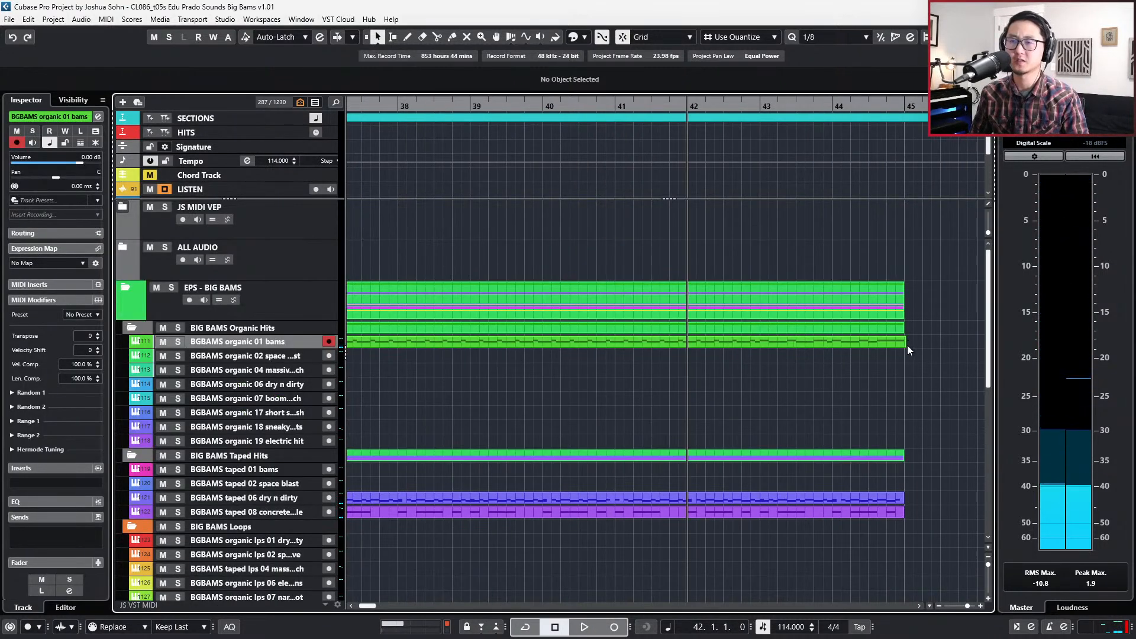
drag(905, 344, 905, 346)
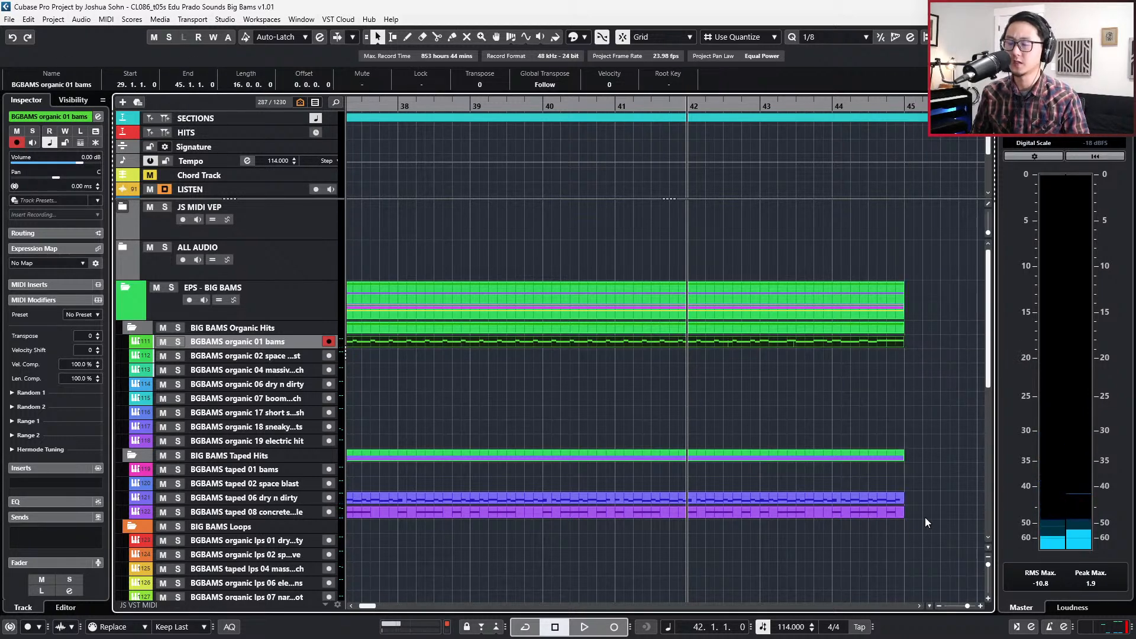
scroll(925, 517, down, 3)
drag(916, 415, 872, 449)
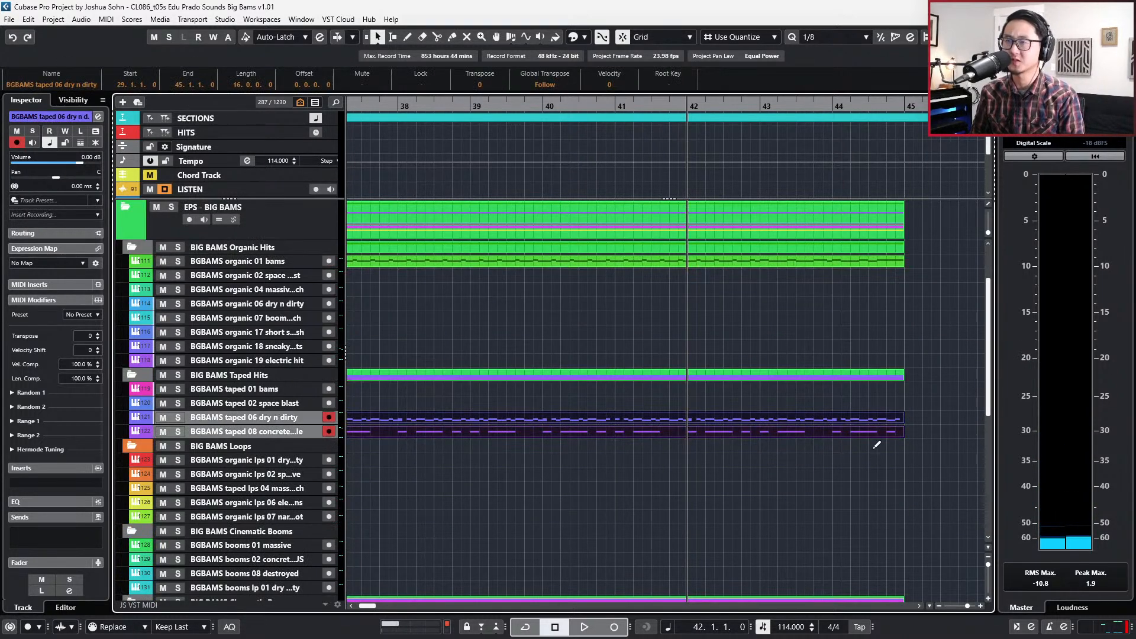
key(Return)
key(space)
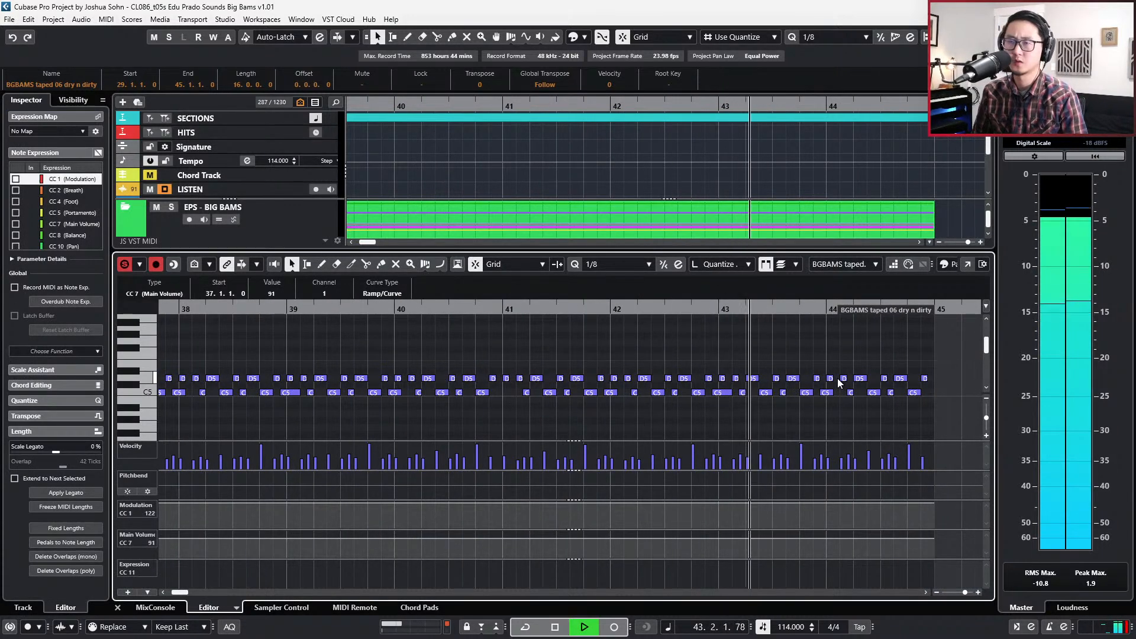
scroll(919, 350, down, 3)
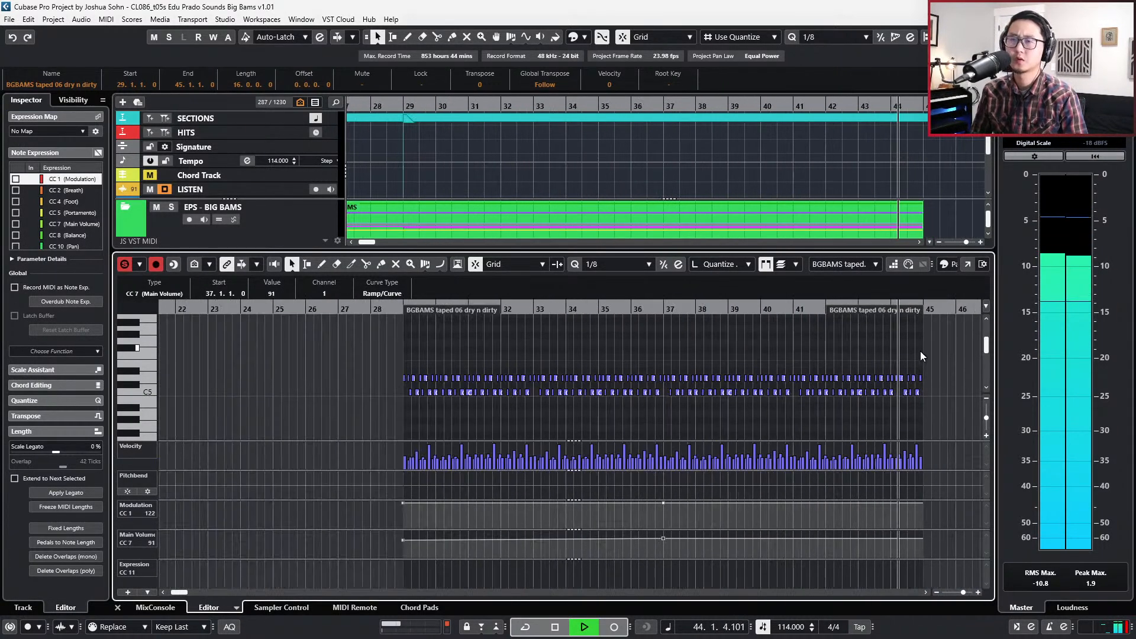
key(space)
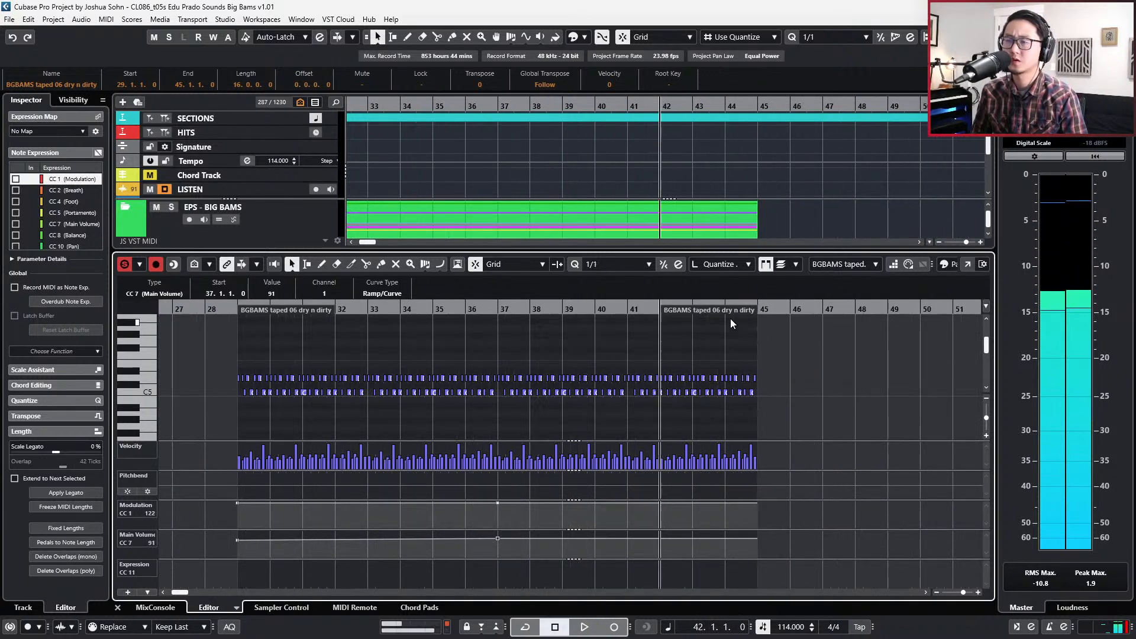
Extend the two taped hits parts to bar 46 and audition the taped 06 pattern from bar 42, with and without solo.
drag(731, 319, 765, 314)
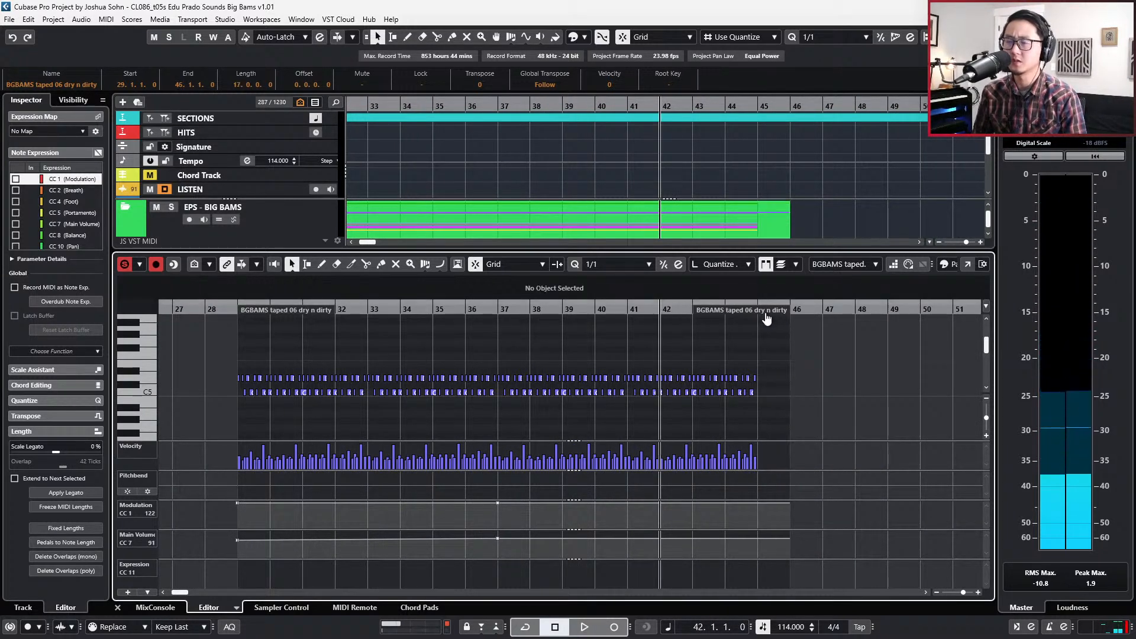
scroll(801, 353, up, 4)
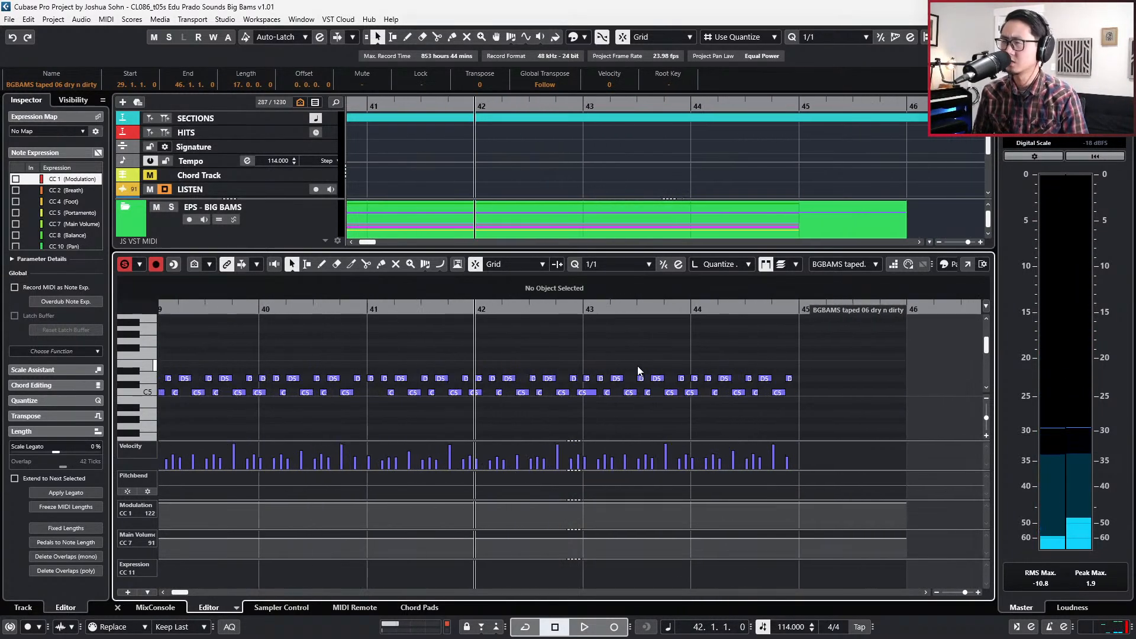
key(s)
key(alt+5)
key(space)
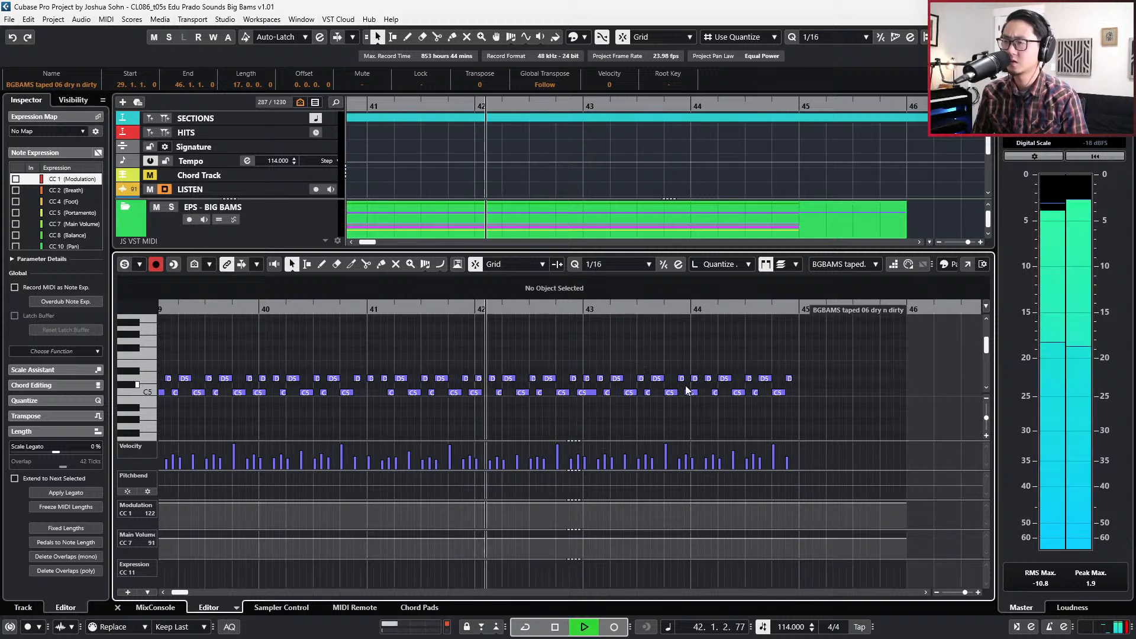
key(alt+4)
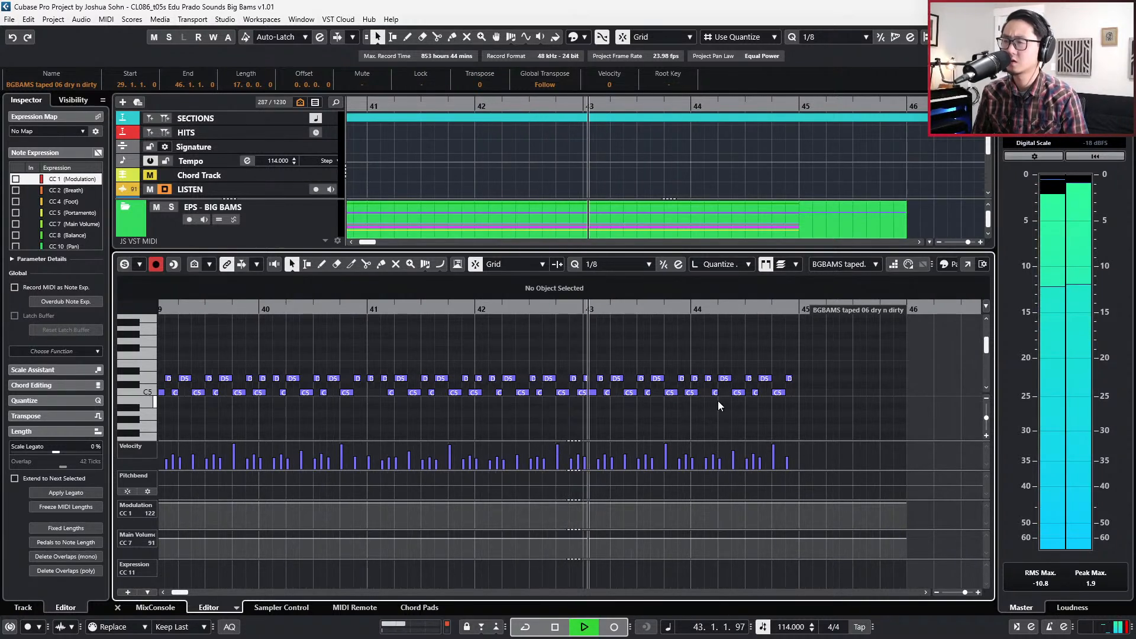
key(space)
key(s)
key(space)
scroll(593, 393, up, 2)
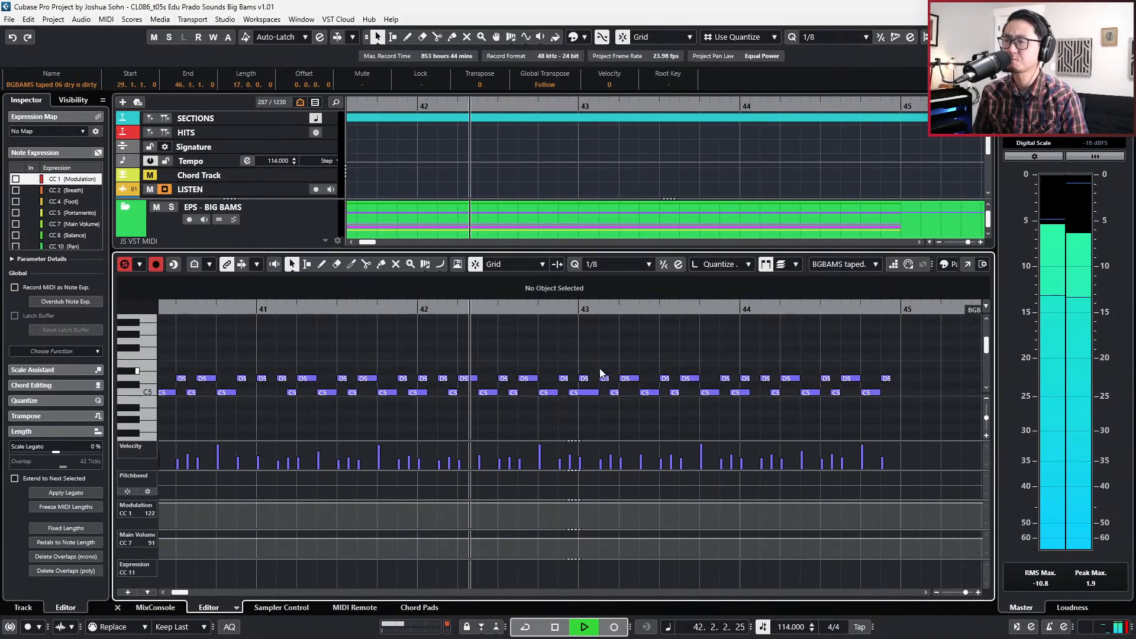
key(space)
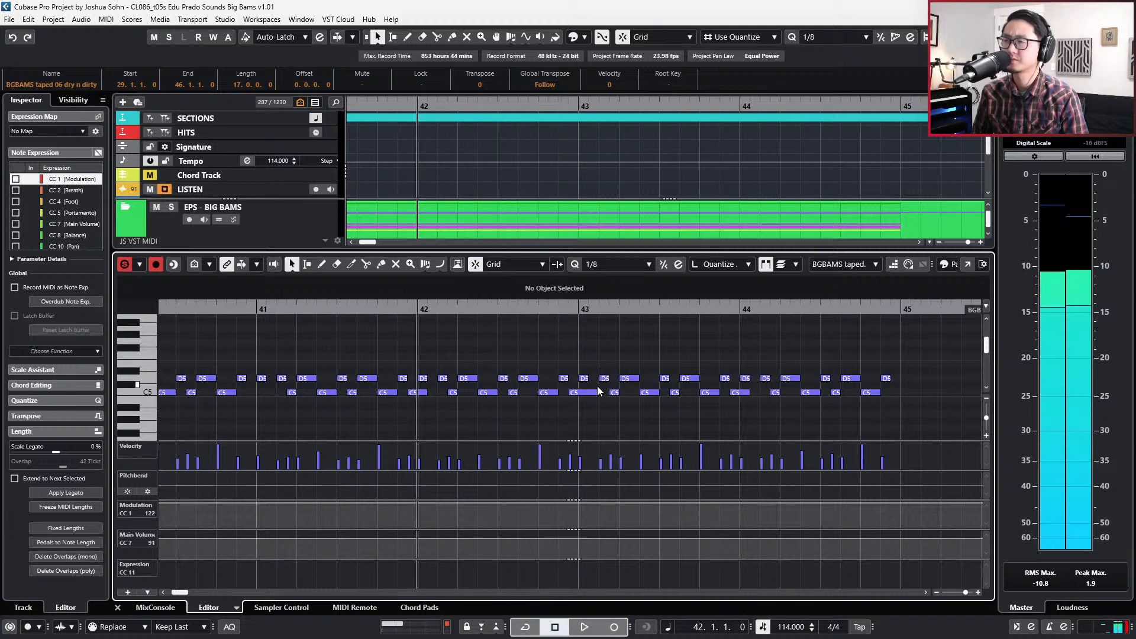
Shorten the C5 note at 42.4.4 in the taped 06 part to a length of one sixteenth.
click(591, 391)
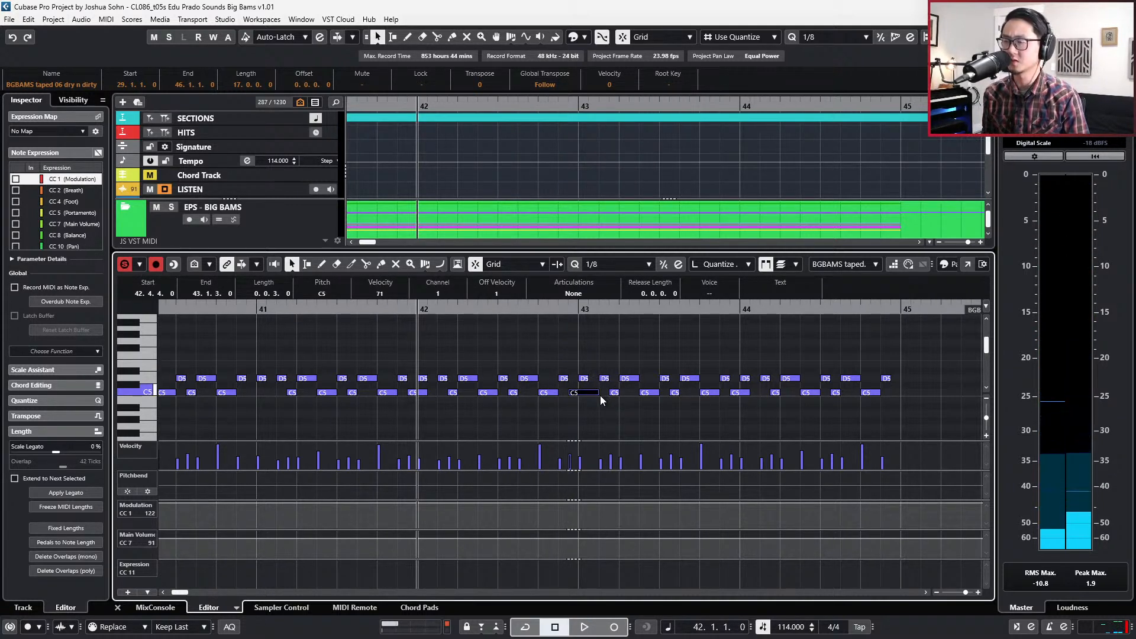
drag(601, 393, 564, 393)
click(583, 401)
click(581, 394)
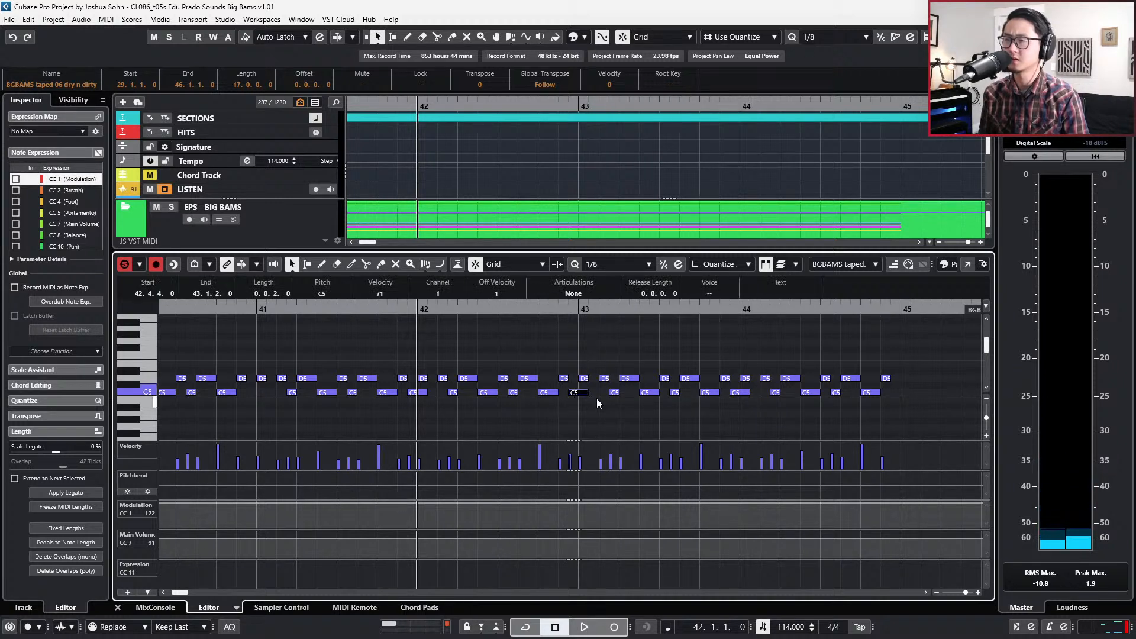
key(alt+5)
key(alt+shift+Left)
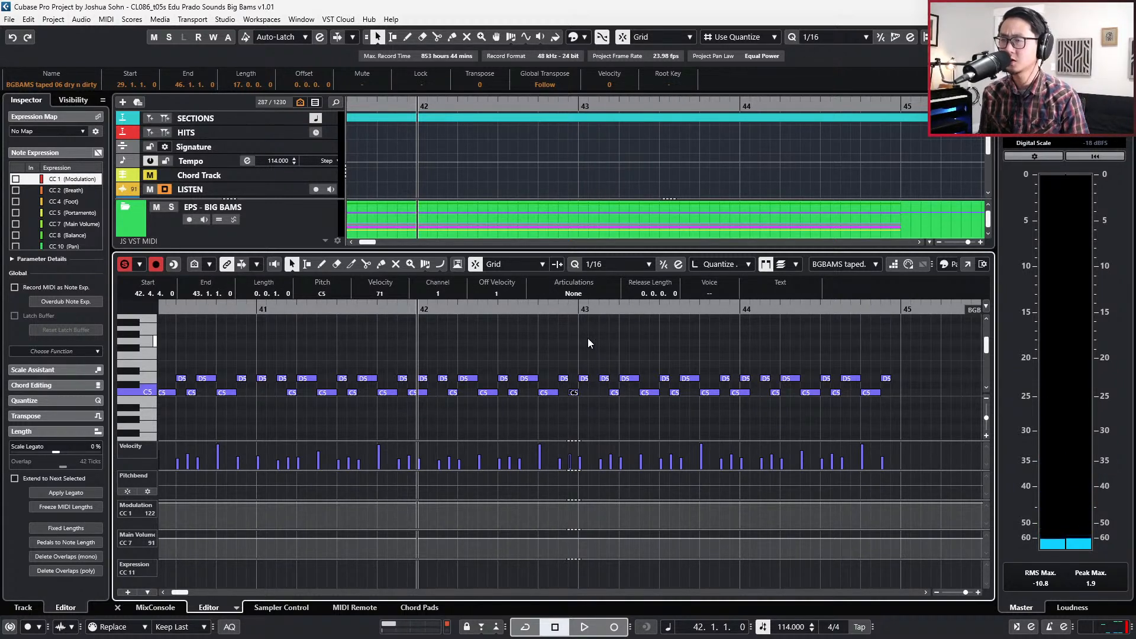
Set the D5 note at 43.1.1 to velocity 127 and audition it from bar 43 with solo off.
click(582, 379)
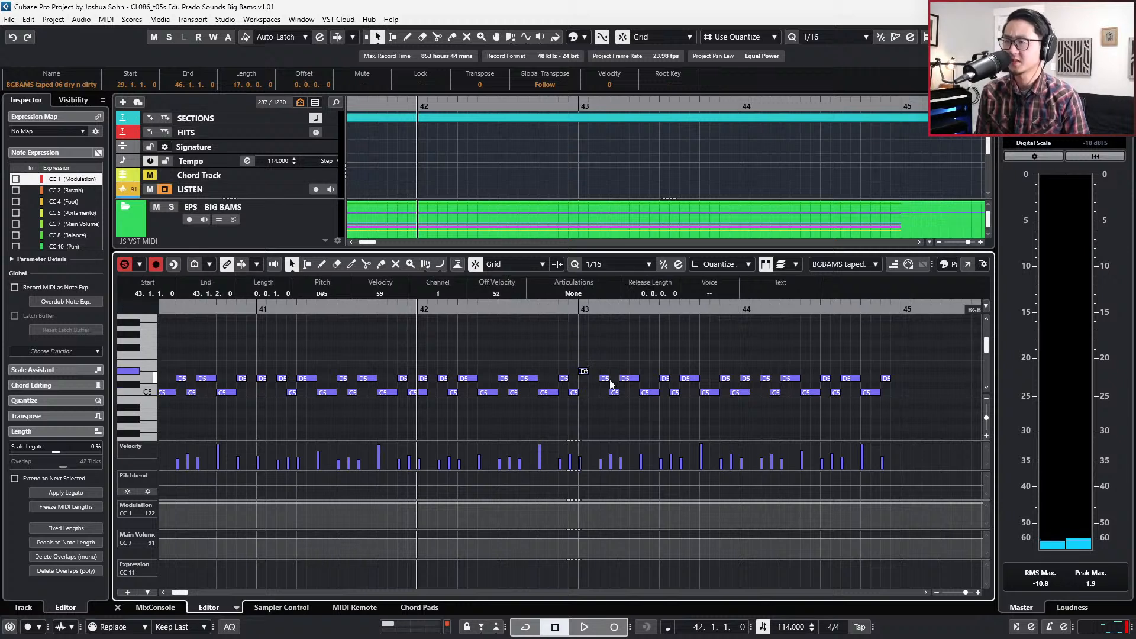
drag(590, 460, 591, 448)
key(s)
key(l)
key(space)
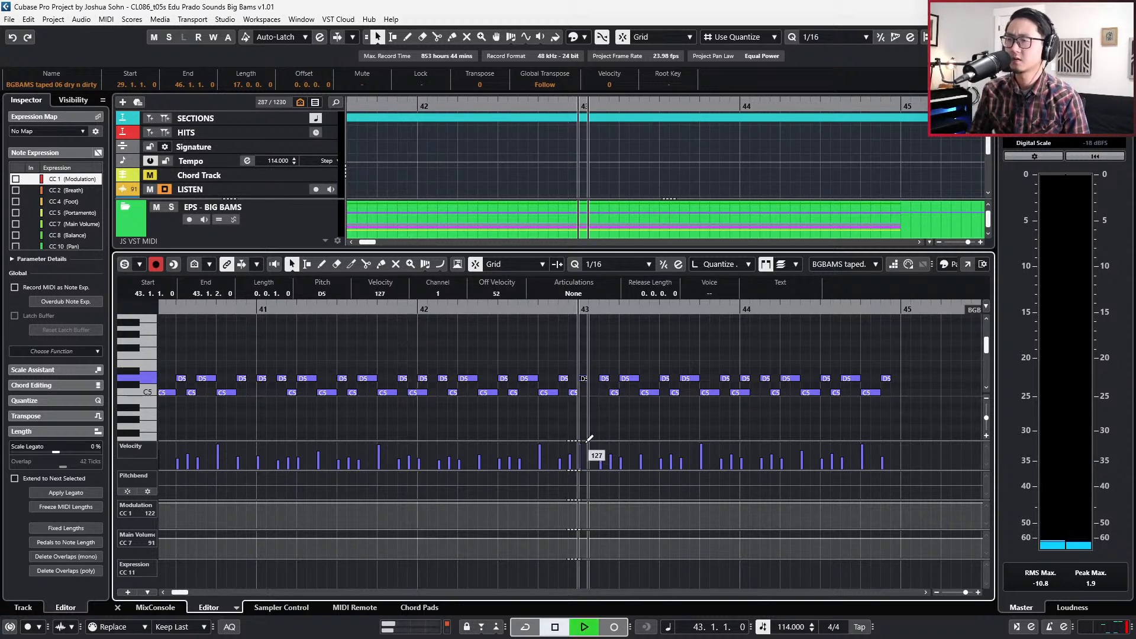
key(space)
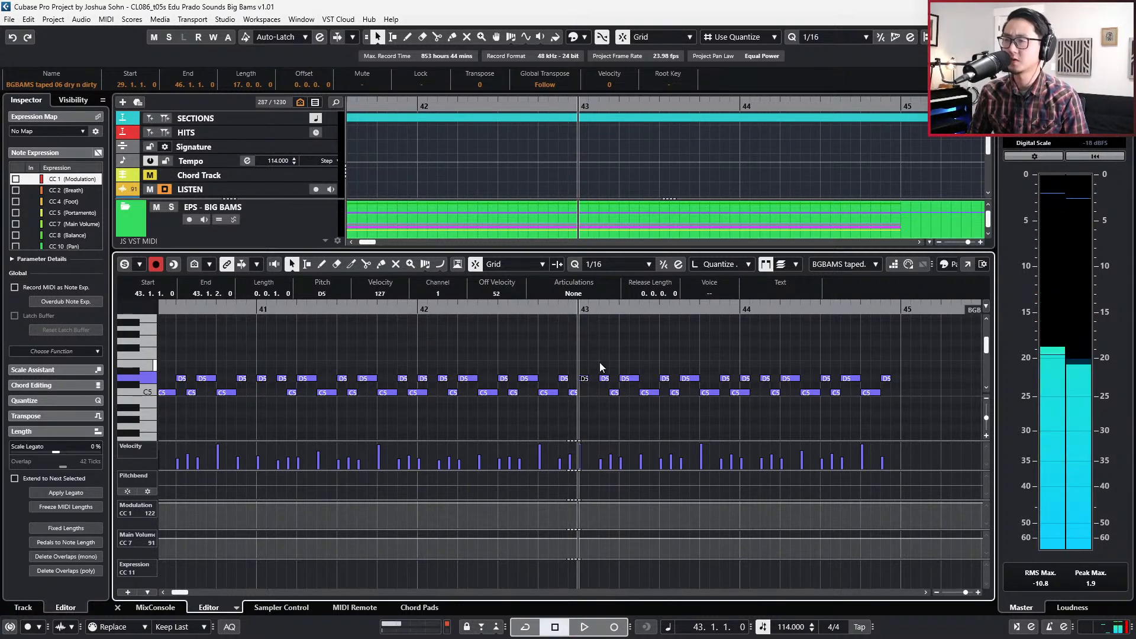
Replace the D5 at 43.1.3 with copies of bar 43's first note at 43.1.2 and 43.1.3, both lowered to C5.
click(606, 387)
mouse_move(605, 383)
mouse_down()
mouse_move(611, 397)
mouse_move(585, 389)
mouse_move(601, 379)
mouse_move(597, 389)
mouse_up()
key(Delete)
key(ctrl+d)
key(ctrl+d)
key(Down)
key(Down)
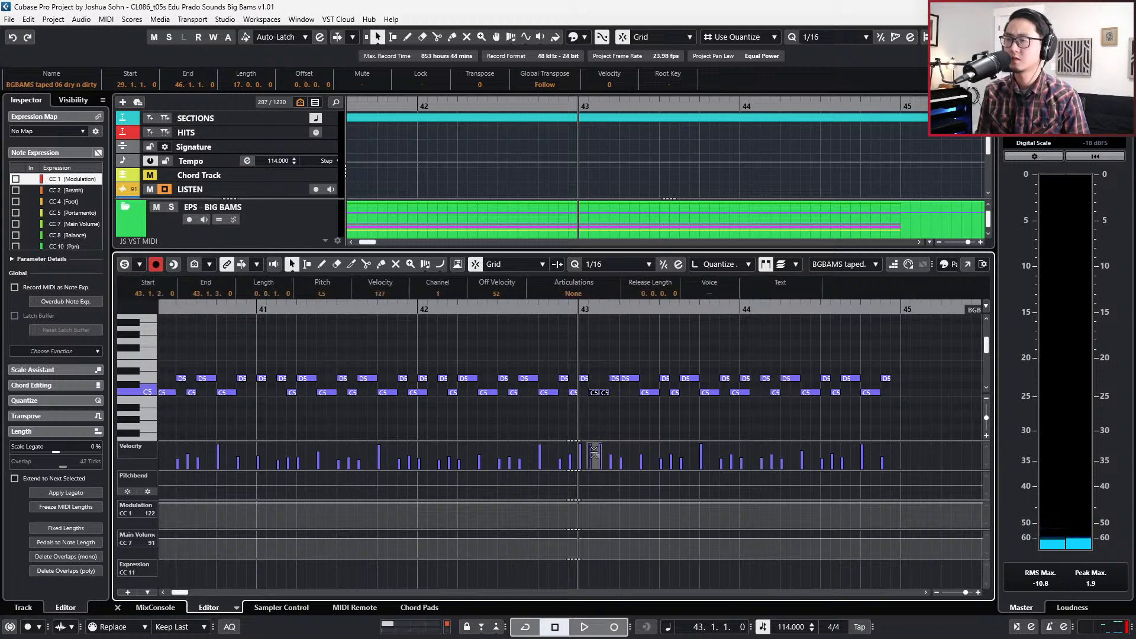
Lower the C5 notes at 43.1.2 and 43.1.3 to velocity 52 and delete the notes after bar 43's first beat.
drag(597, 454, 601, 460)
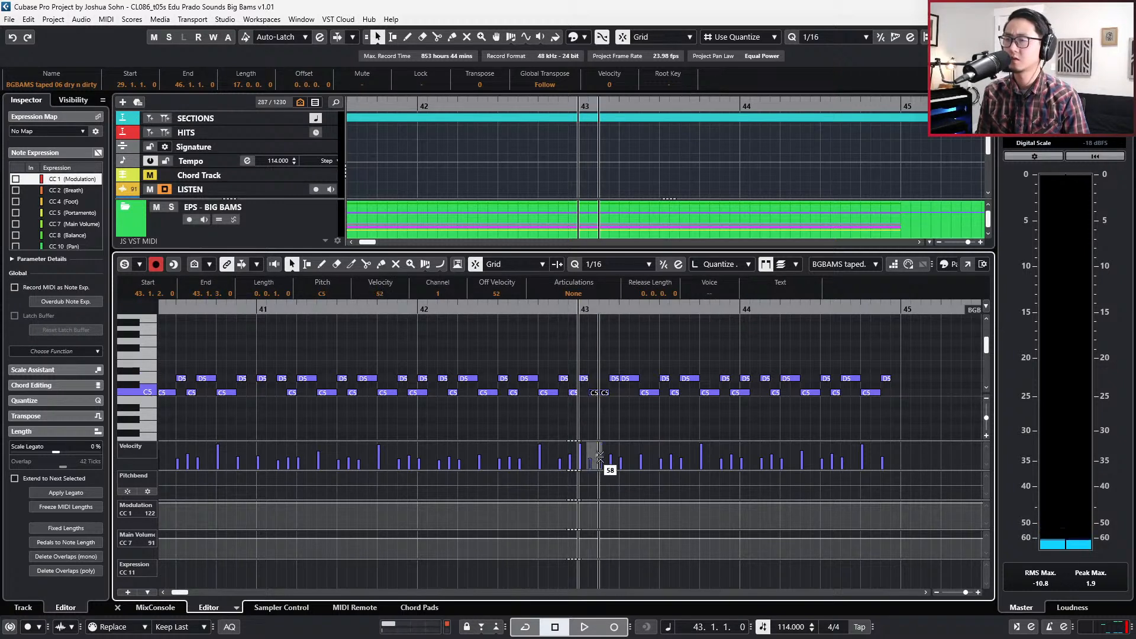
drag(643, 389, 730, 407)
key(Delete)
Duplicate the four-note first beat of bar 43 three times to fill the bar and audition it.
drag(669, 359, 584, 425)
key(ctrl+d)
key(ctrl+d)
key(ctrl+d)
key(space)
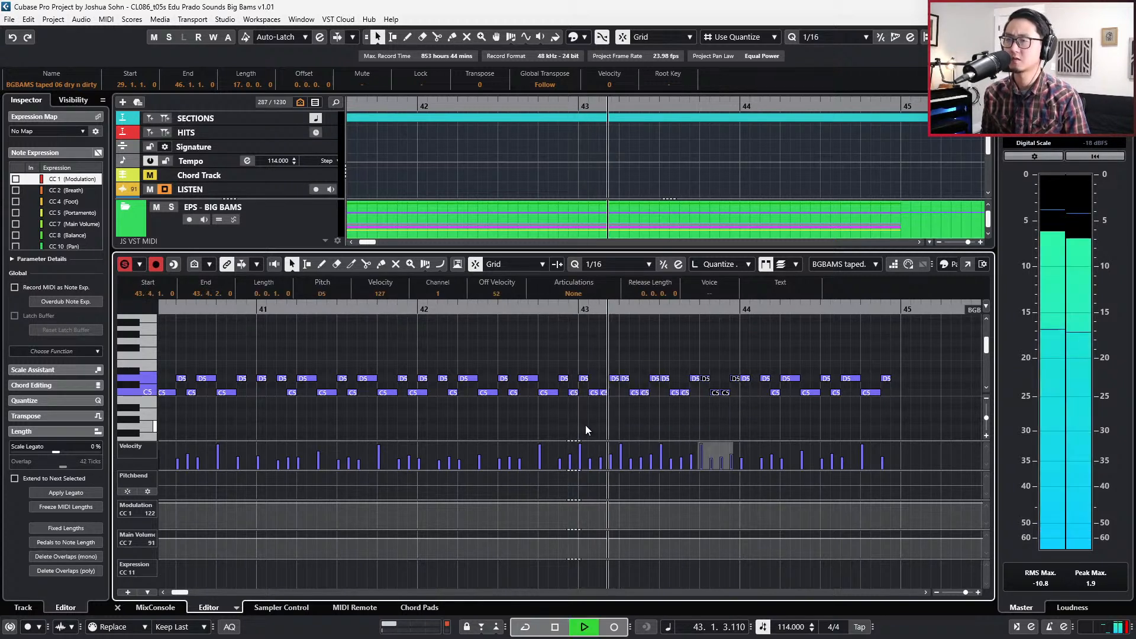
key(space)
Switch to the purple F1 hits part and delete the F1 note at 43.2.1, undoing the extra deletions around it.
key(Page_Down)
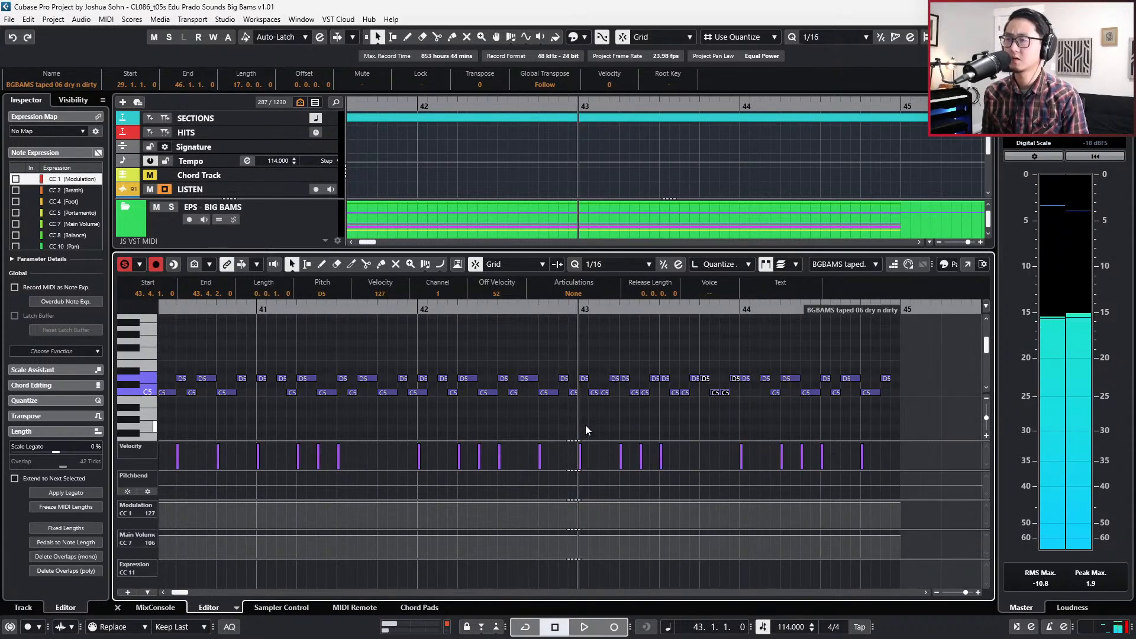
click(587, 361)
scroll(587, 361, down, 3)
scroll(587, 360, up, 6)
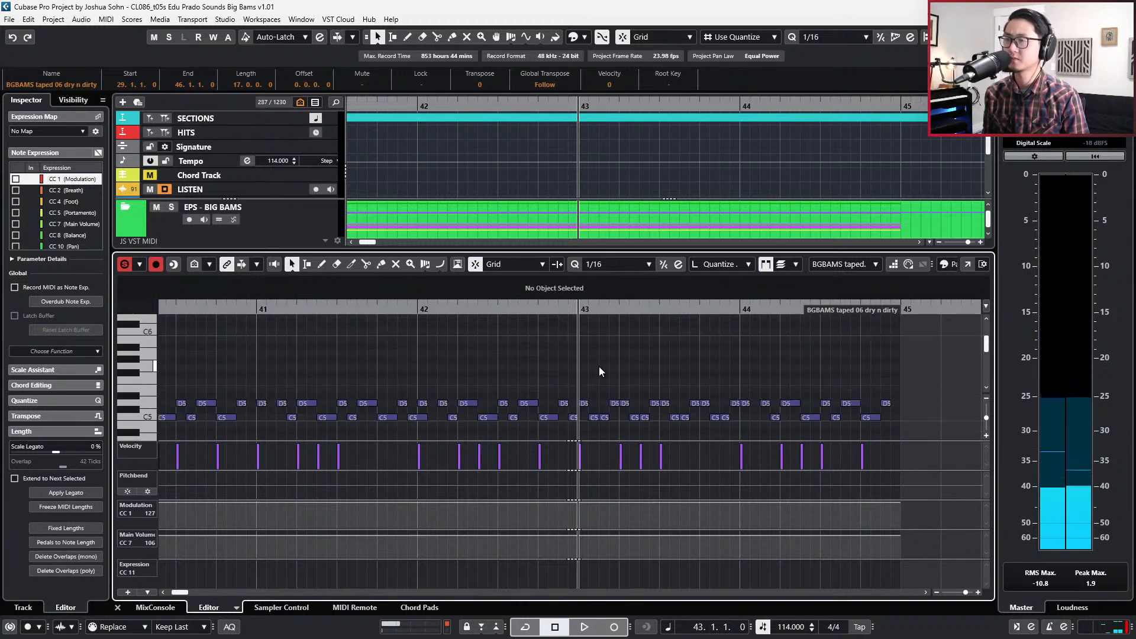
scroll(601, 374, down, 6)
scroll(601, 374, down, 2)
scroll(601, 374, down, 2)
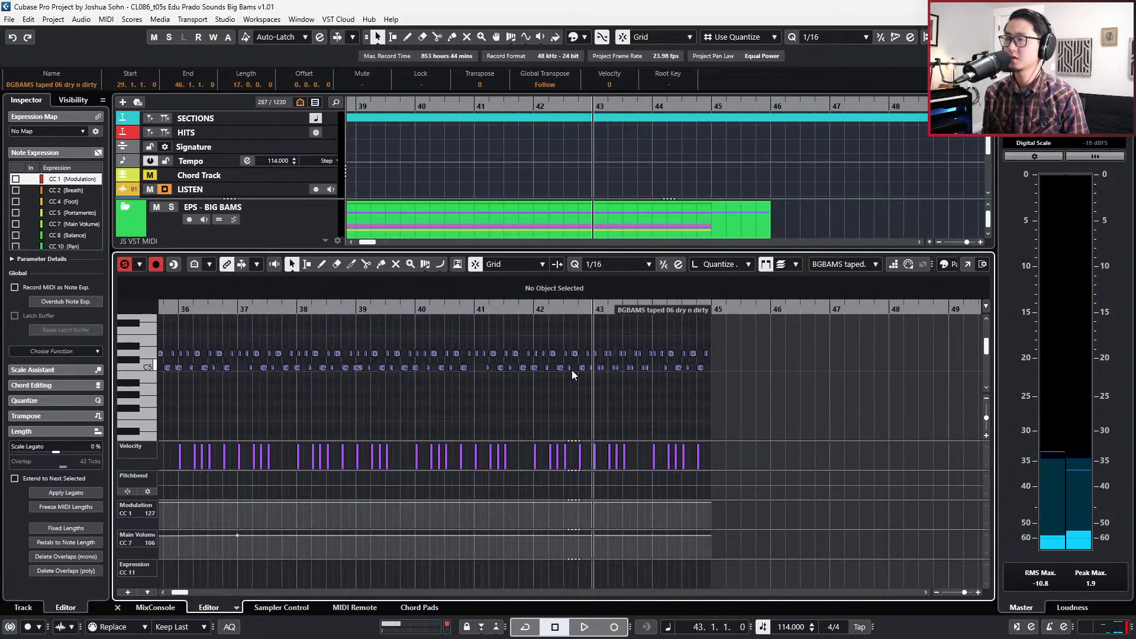
scroll(571, 370, down, 10)
scroll(572, 370, up, 6)
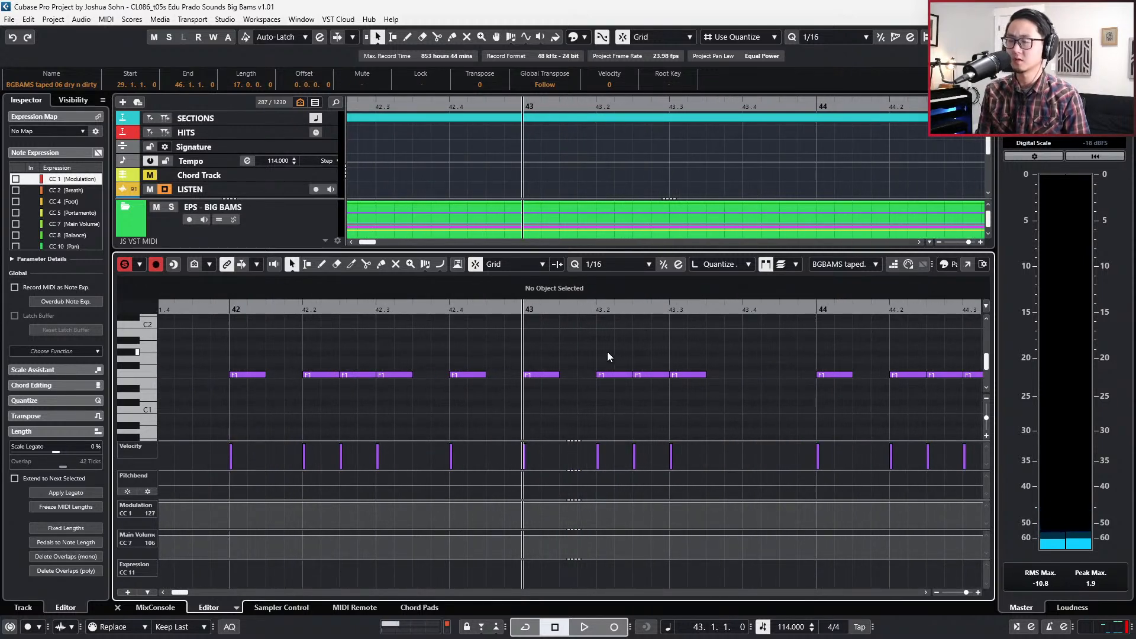
drag(615, 375, 652, 375)
key(Delete)
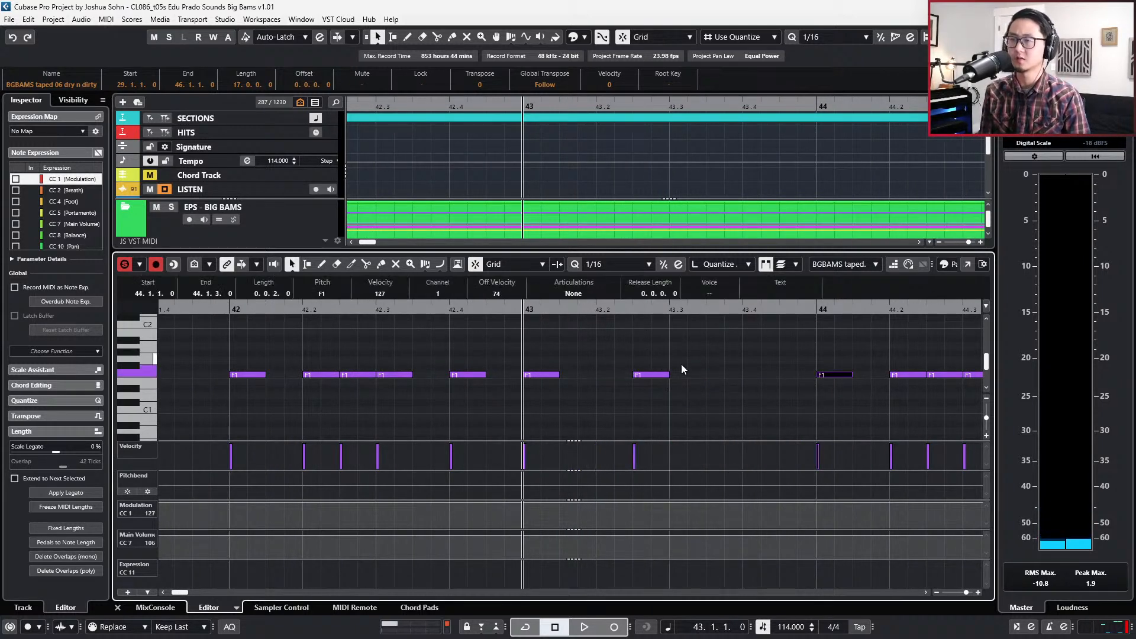
key(ctrl+z)
key(ctrl+z)
Move the F1 note at 43.3.1 to 43.4.1.
click(690, 376)
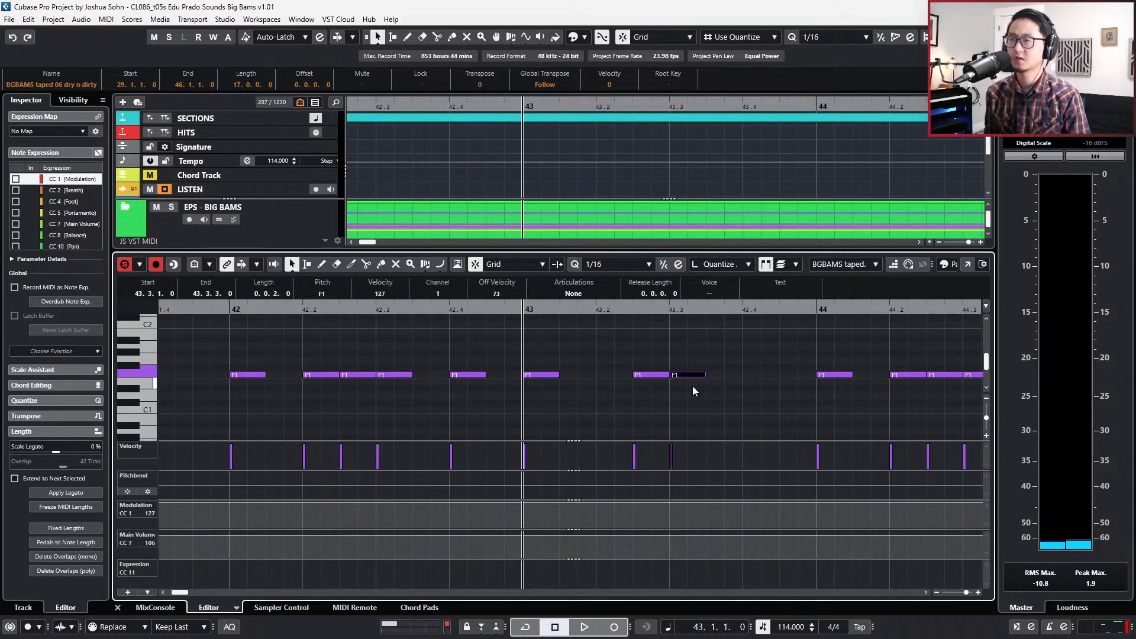
key(alt+Right)
scroll(692, 390, down, 3)
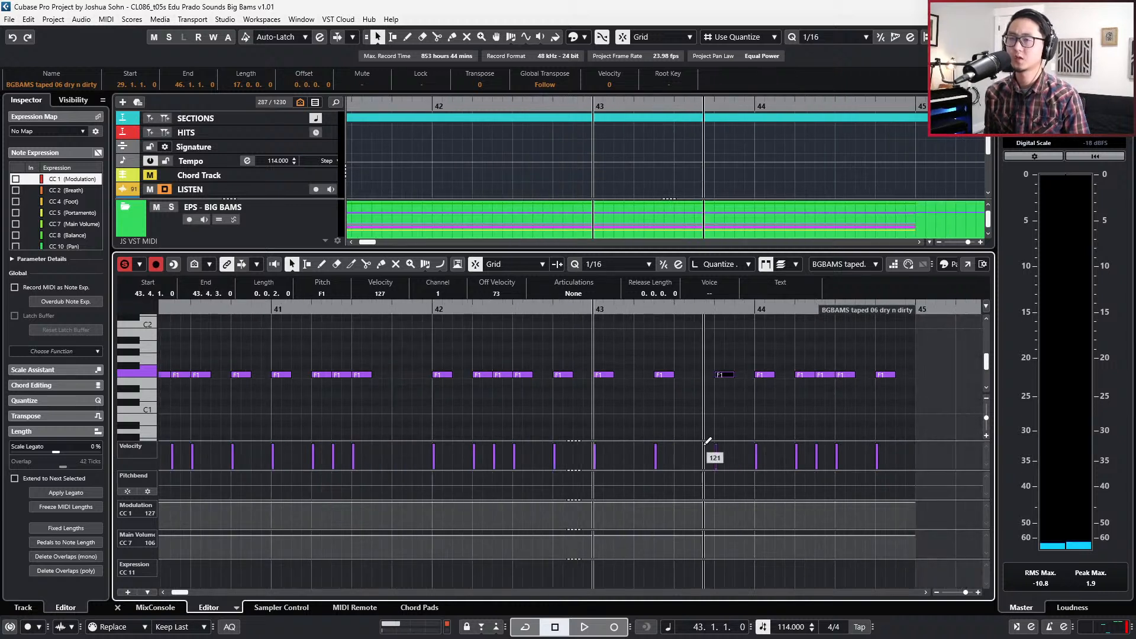
Delete the F1 note at 44.2.3 and duplicate the later F1 hits so they fall on 44.3.1, 44.3.3, 44.4.1 and 44.4.3.
click(827, 375)
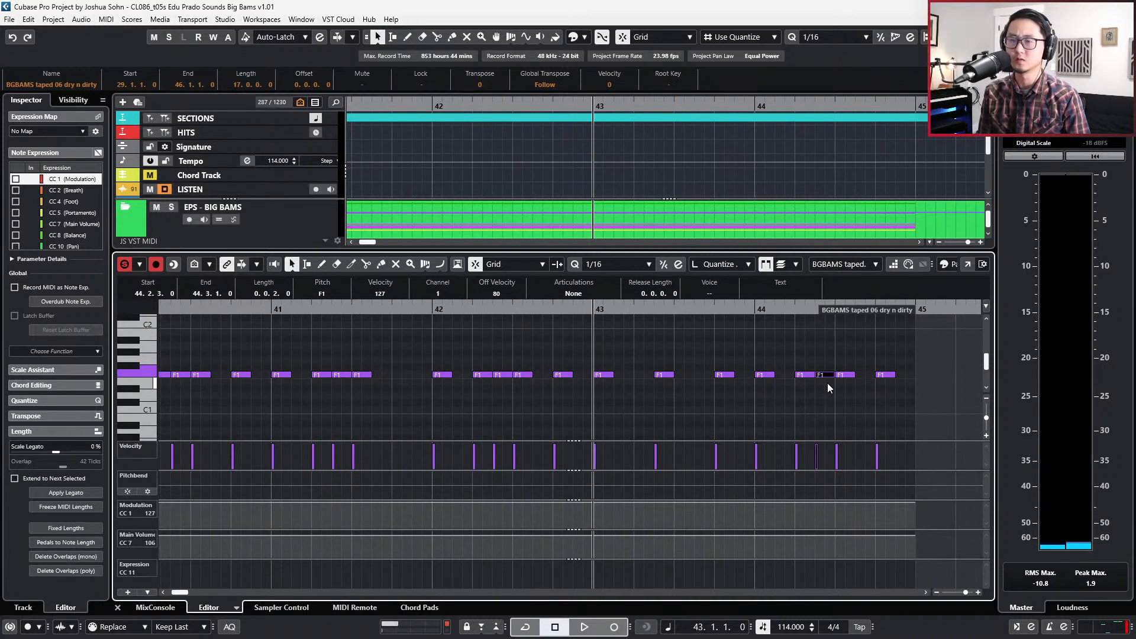
mouse_move(851, 358)
mouse_down()
mouse_move(855, 390)
mouse_move(893, 372)
mouse_move(893, 389)
mouse_up()
key(ctrl+d)
key(ctrl+d)
scroll(888, 391, up, 1)
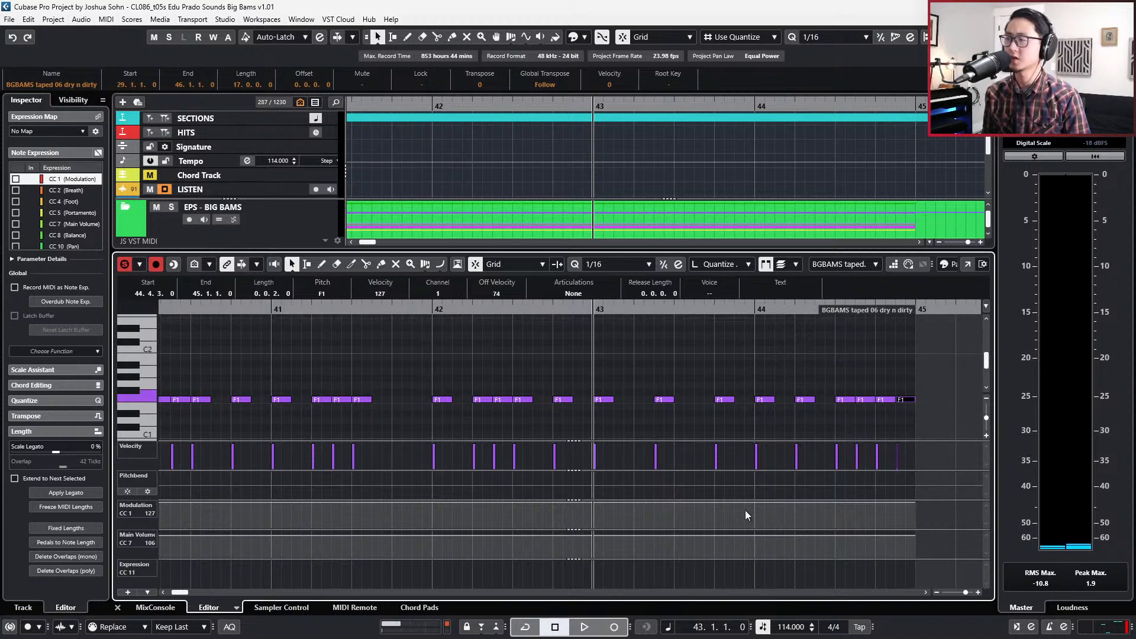
Ramp the F1 part's main volume (CC 7) from 109 just before bar 43 up to 127 at 44.1.1.
click(584, 531)
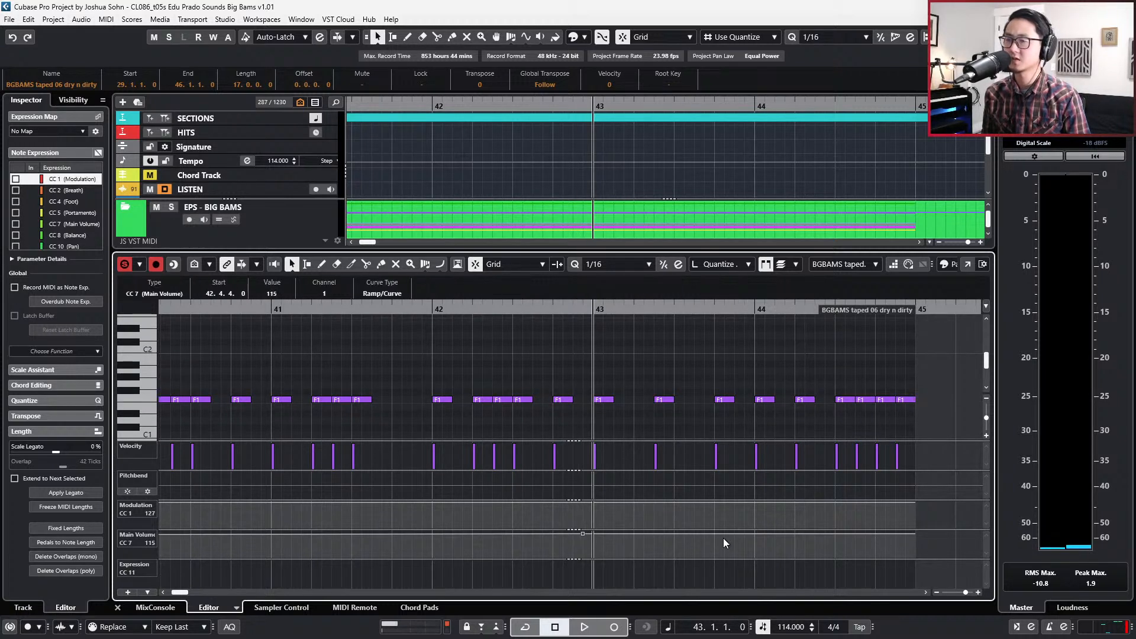
click(593, 533)
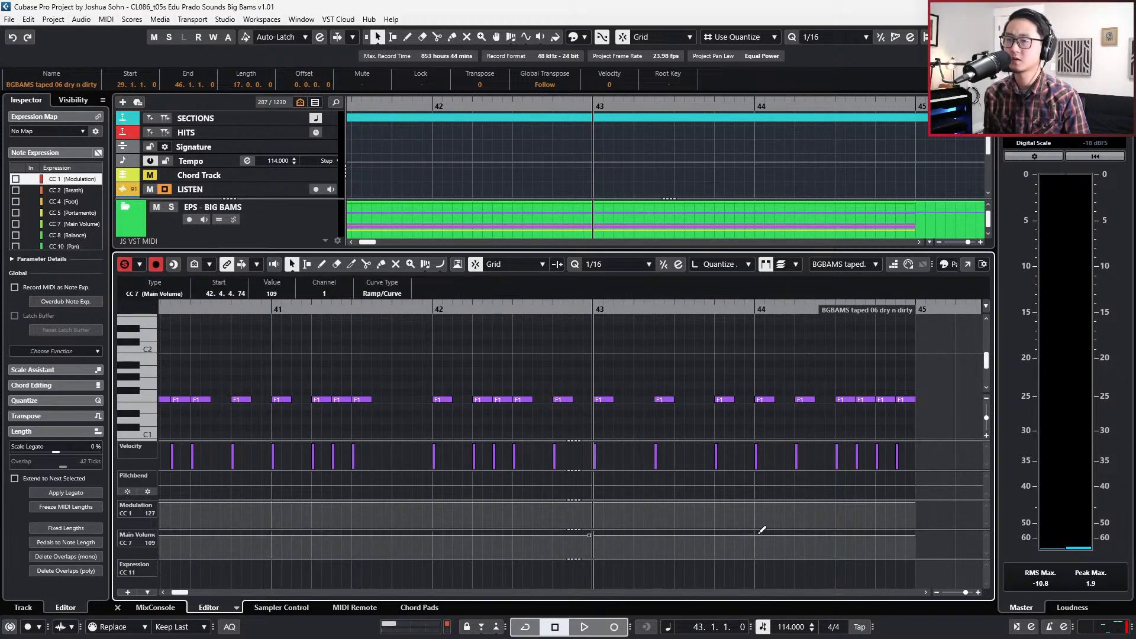
click(761, 530)
In the taped 06 part, ramp the main volume (CC 7) from 94 just before bar 43 to 103 at 44.3.3 and audition it.
scroll(775, 408, up, 12)
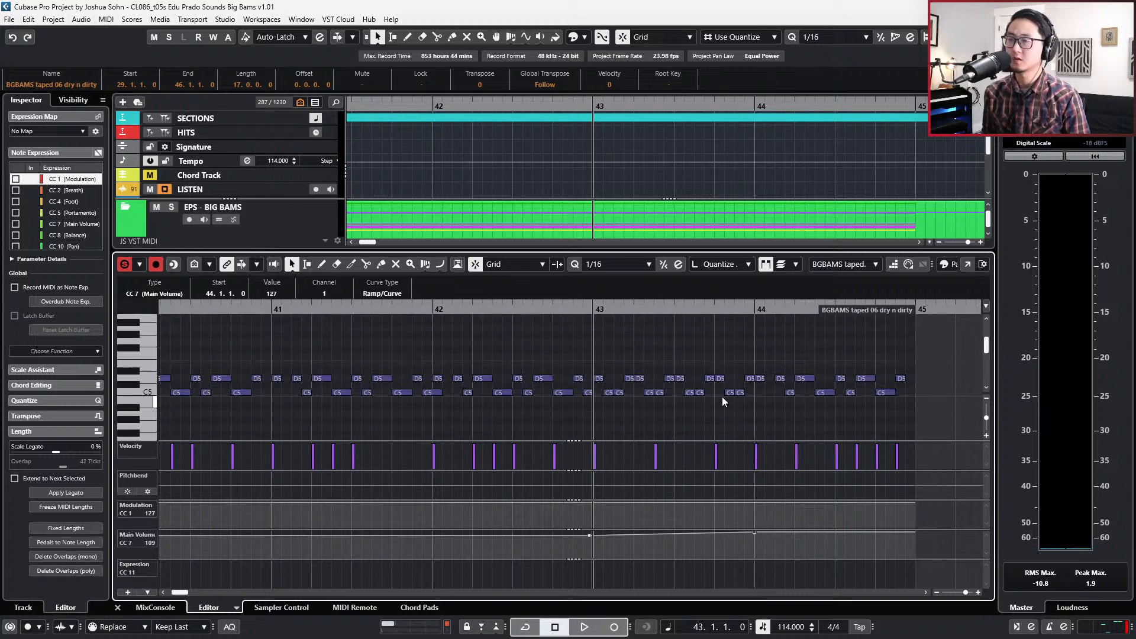
scroll(619, 381, up, 2)
drag(582, 358, 608, 379)
click(588, 379)
scroll(671, 398, down, 2)
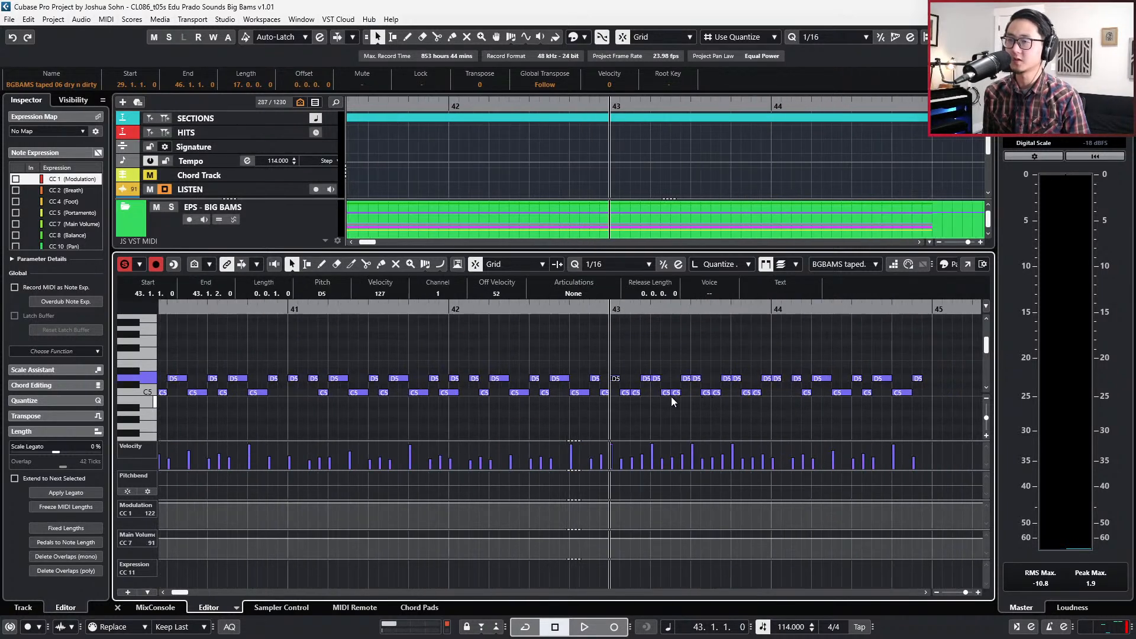
scroll(671, 396, down, 2)
drag(652, 535, 814, 533)
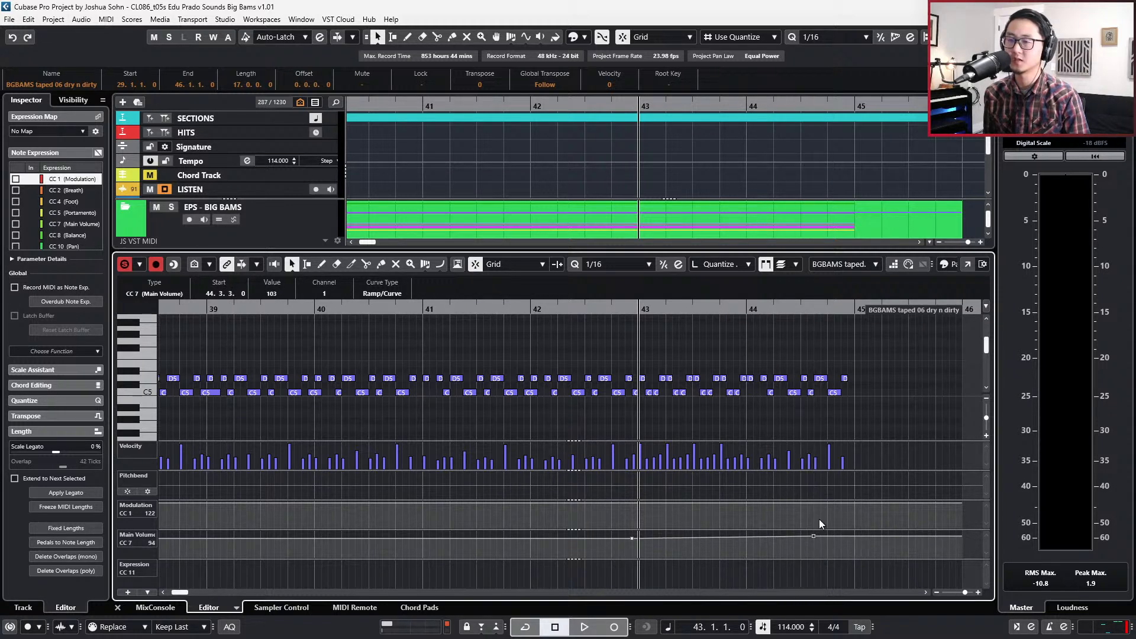
ctrl+scroll(734, 408, up, 2)
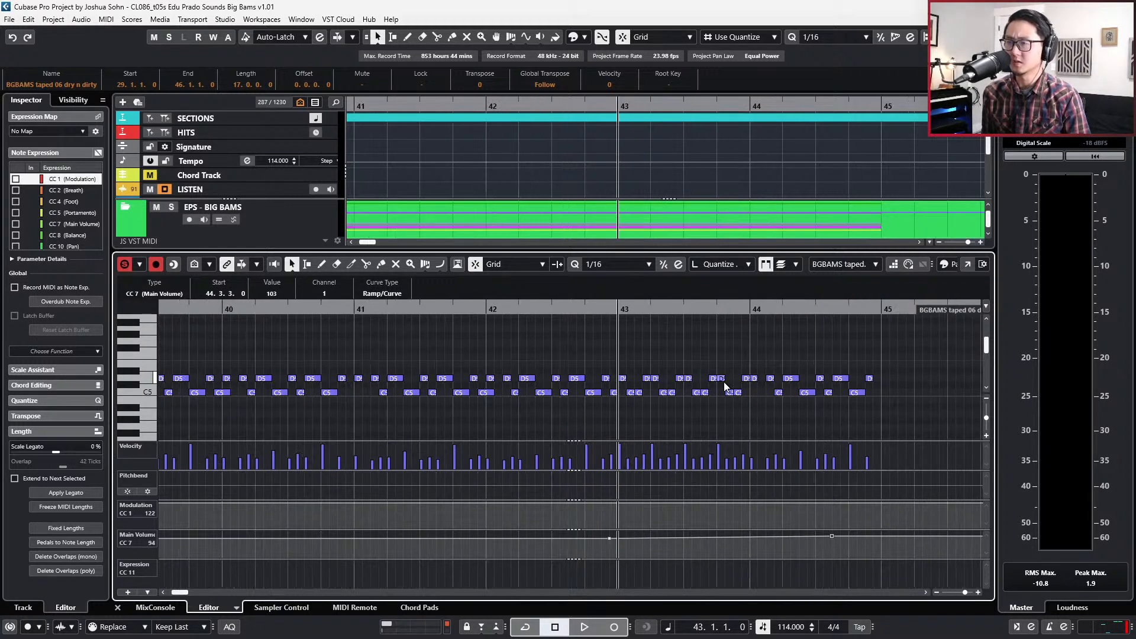
key(space)
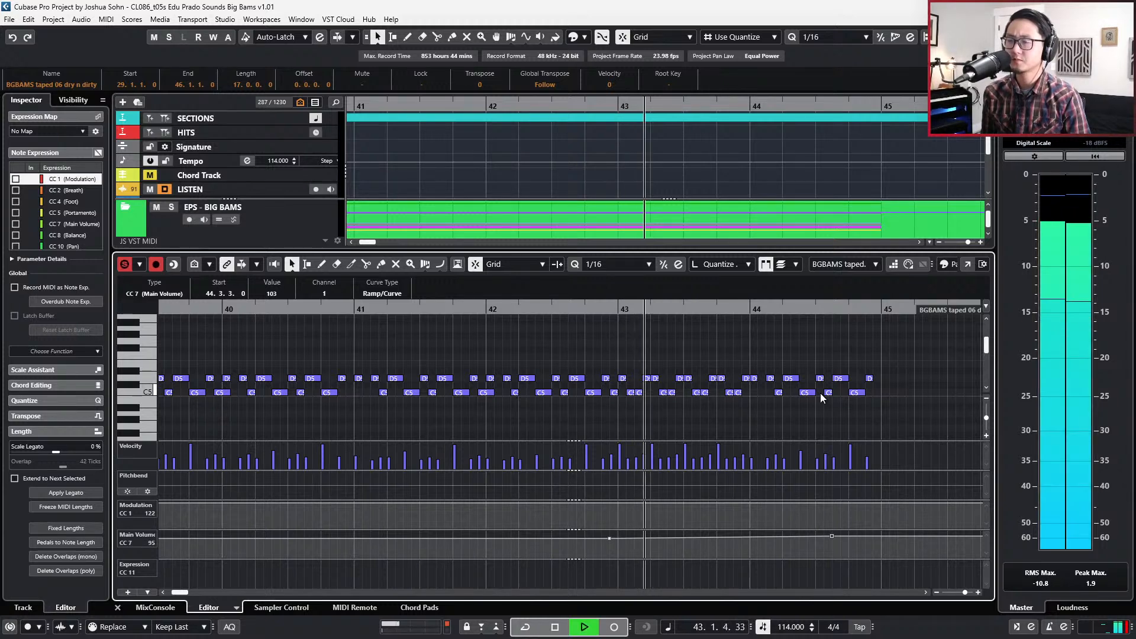
key(space)
Lower the velocities of the C5 notes at 43.1.2 and 43.1.3 further and audition the pattern from bar 43.
ctrl+scroll(626, 365, up, 4)
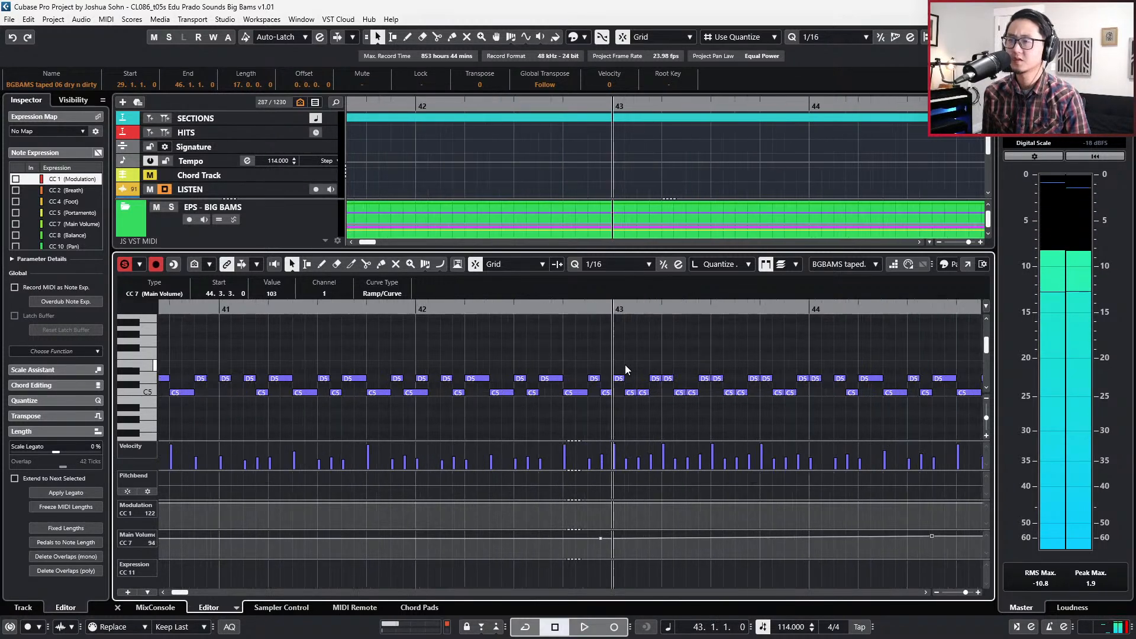
ctrl+scroll(626, 364, down, 2)
click(676, 397)
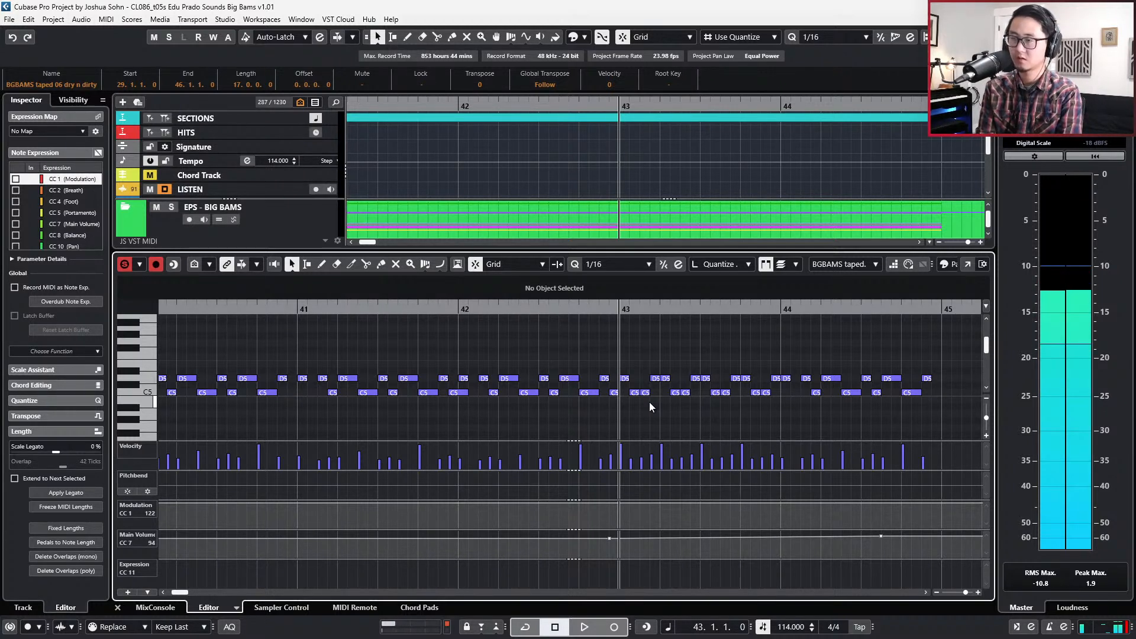
drag(631, 463, 646, 462)
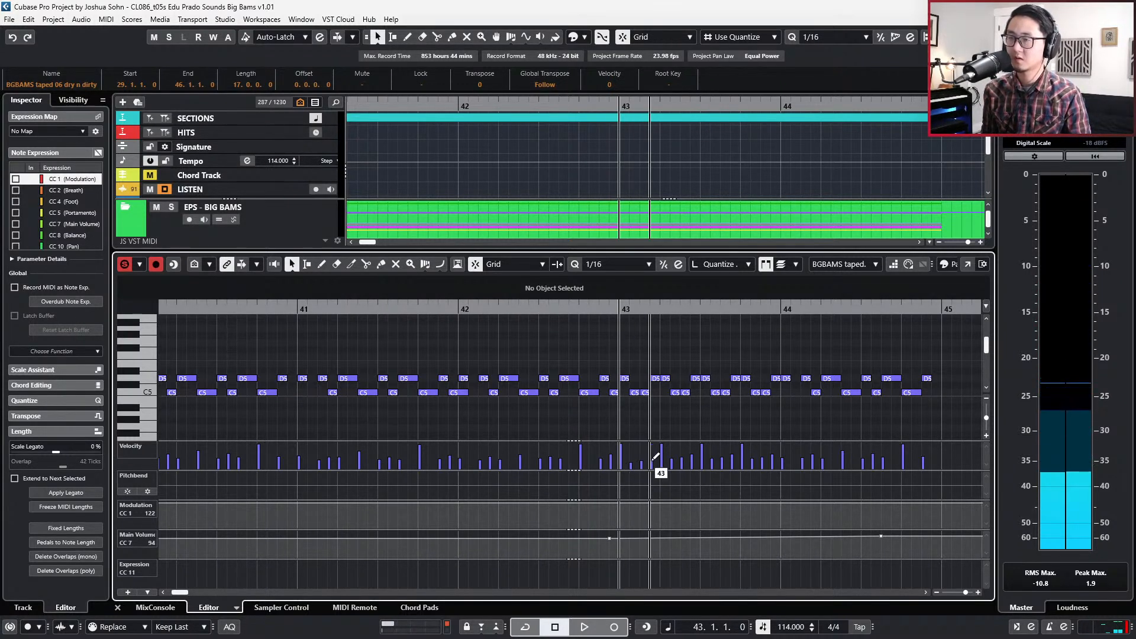
key(space)
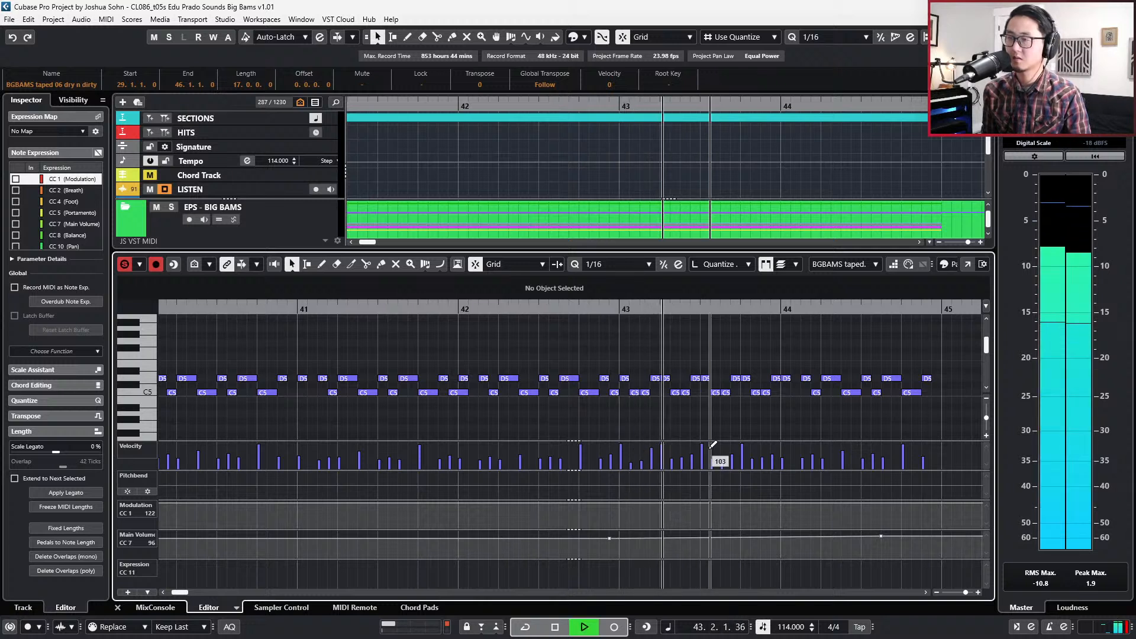
key(space)
key(s)
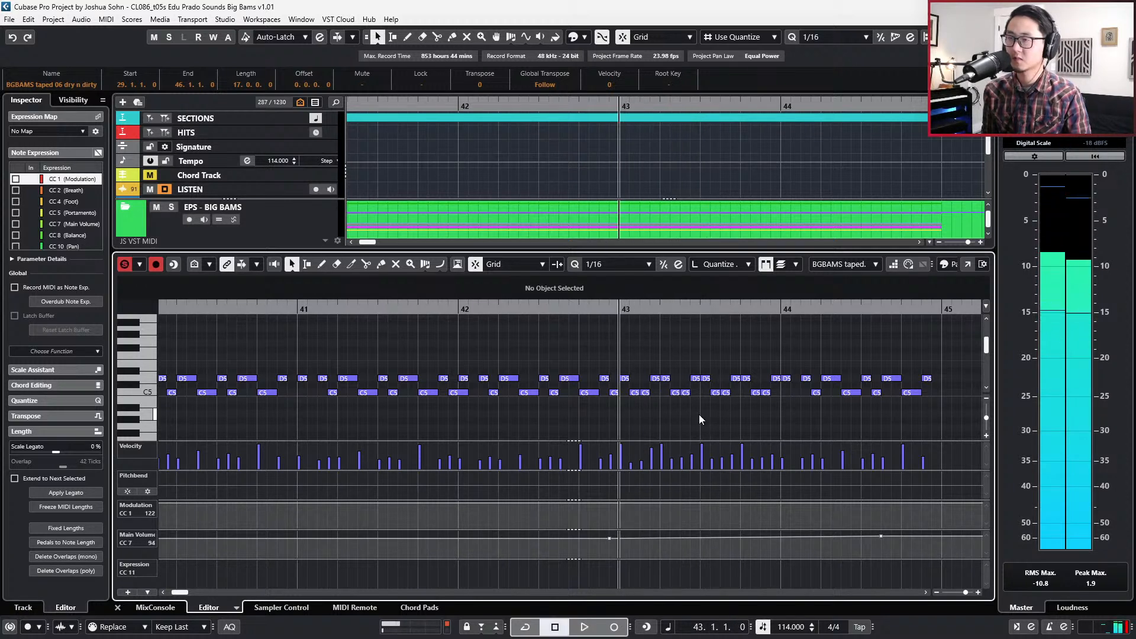
key(space)
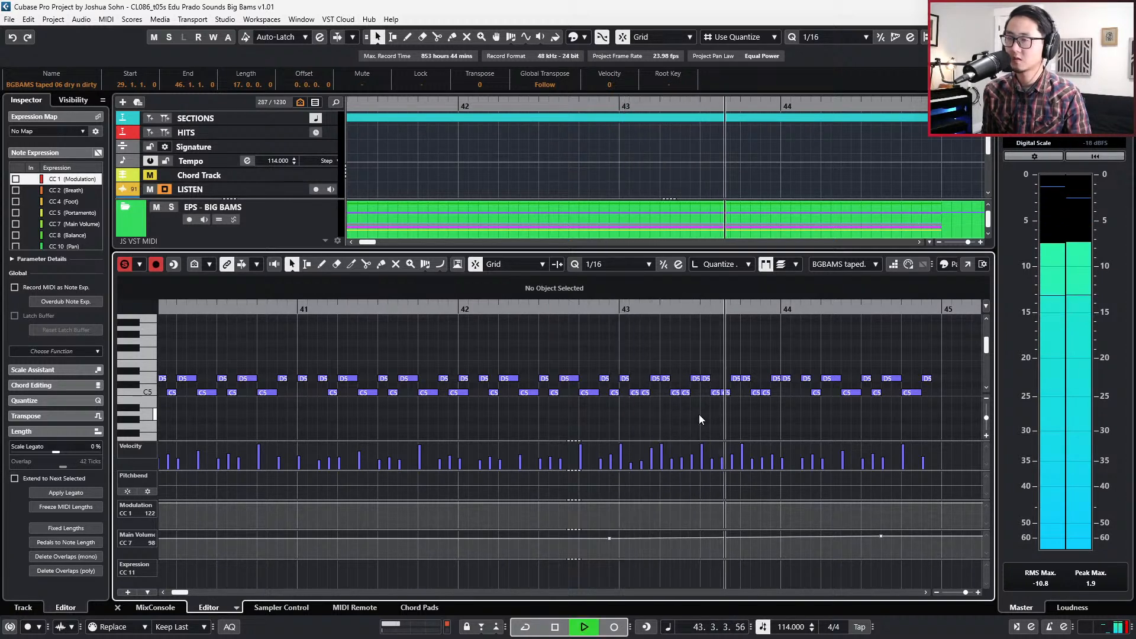
key(space)
Replace the notes after 43.1.3 in bar 43 with three copies of its opening D5-C5-C5 group and audition the result.
drag(657, 362, 772, 407)
key(Delete)
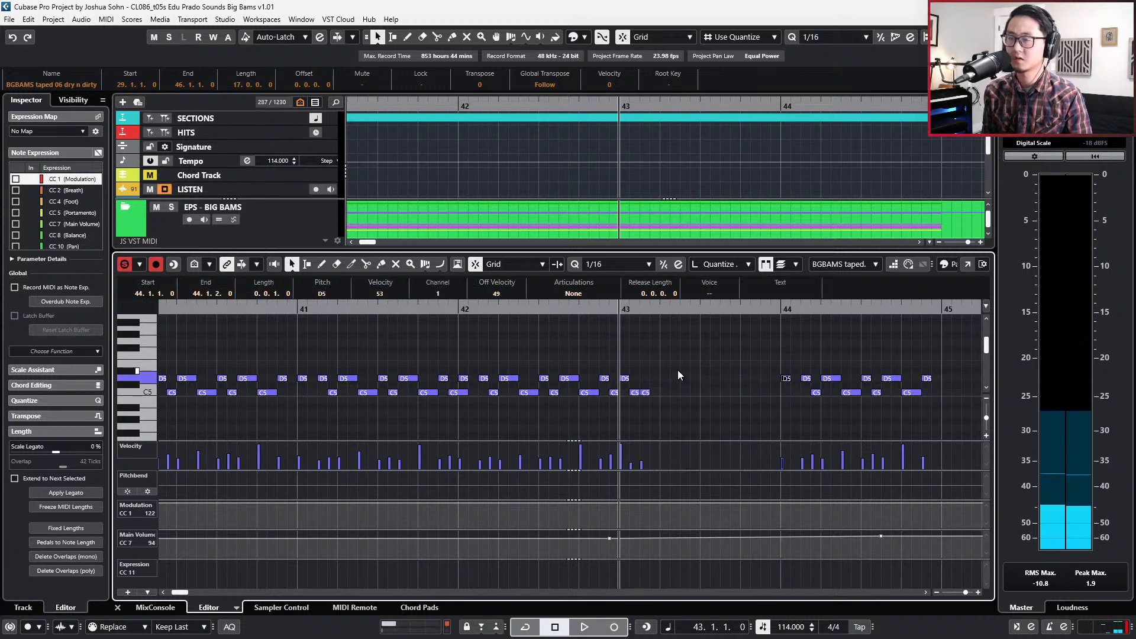
drag(669, 368, 622, 412)
key(ctrl+d)
key(ctrl+d)
key(ctrl+d)
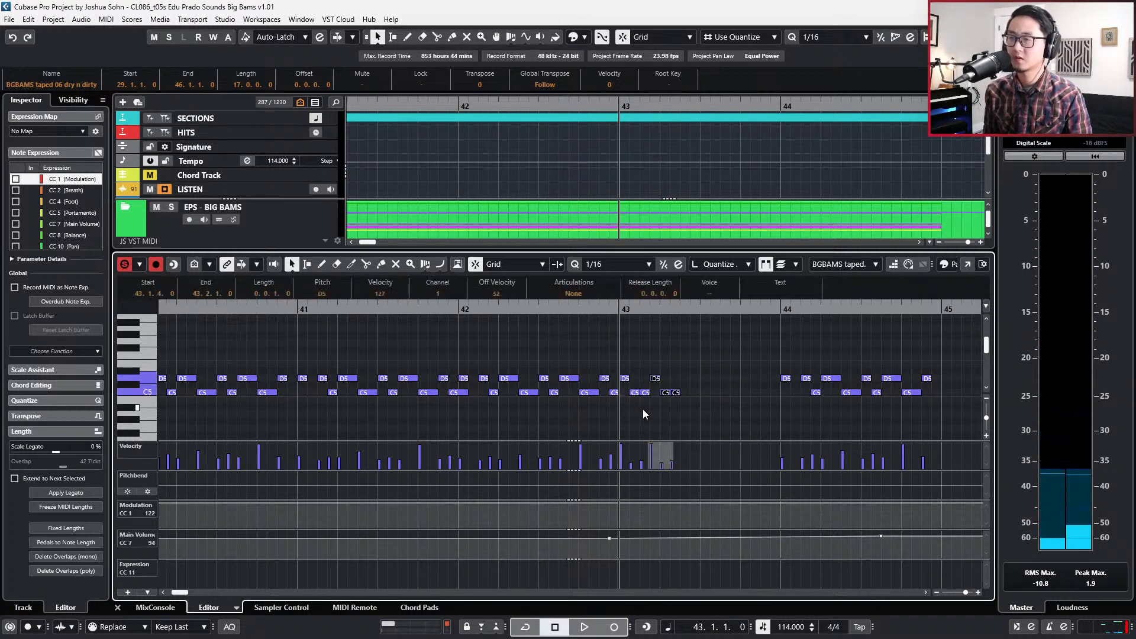
key(space)
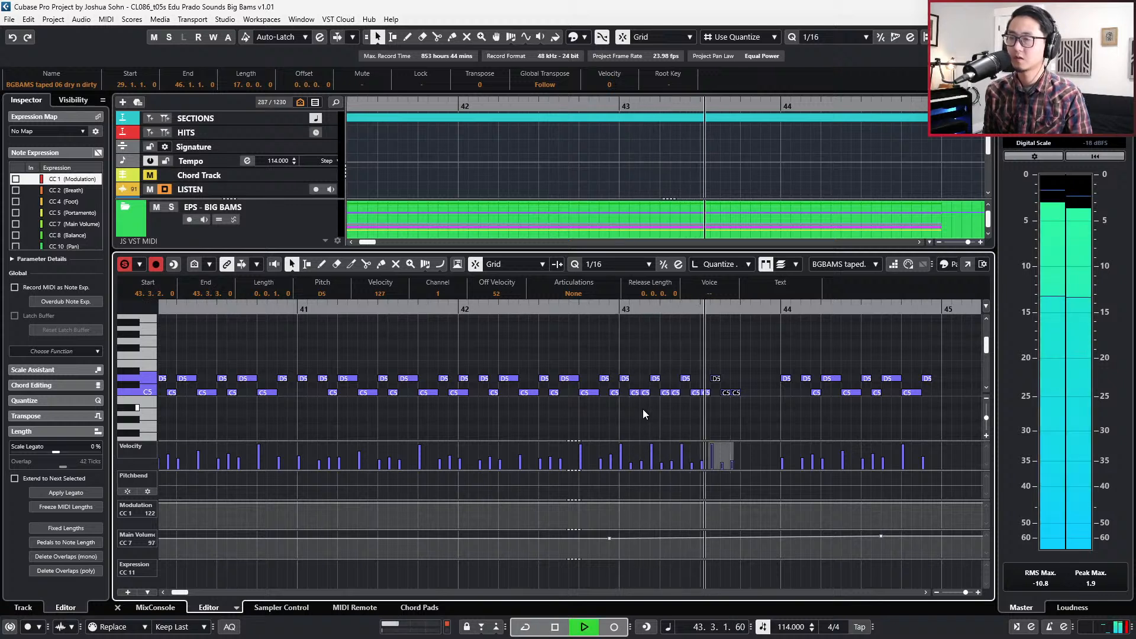
key(space)
Lower the D5 notes at 43.1.4 and 43.3.2 to C5 and reduce their velocities, with the one at 43.3.2 set to 49.
click(665, 364)
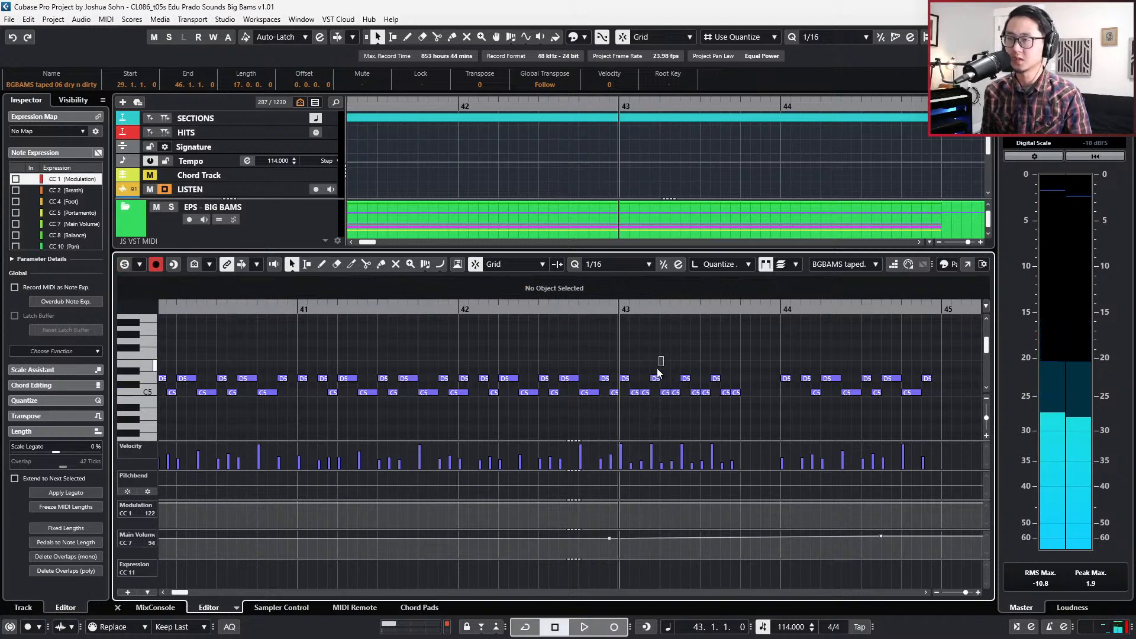
drag(654, 379, 656, 393)
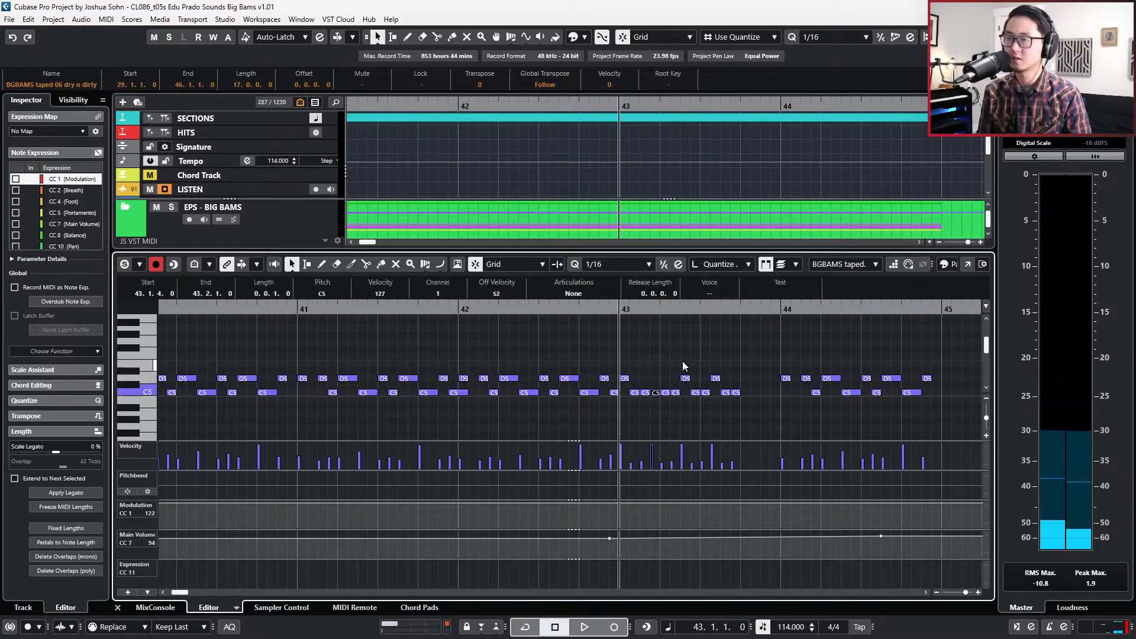
key(space)
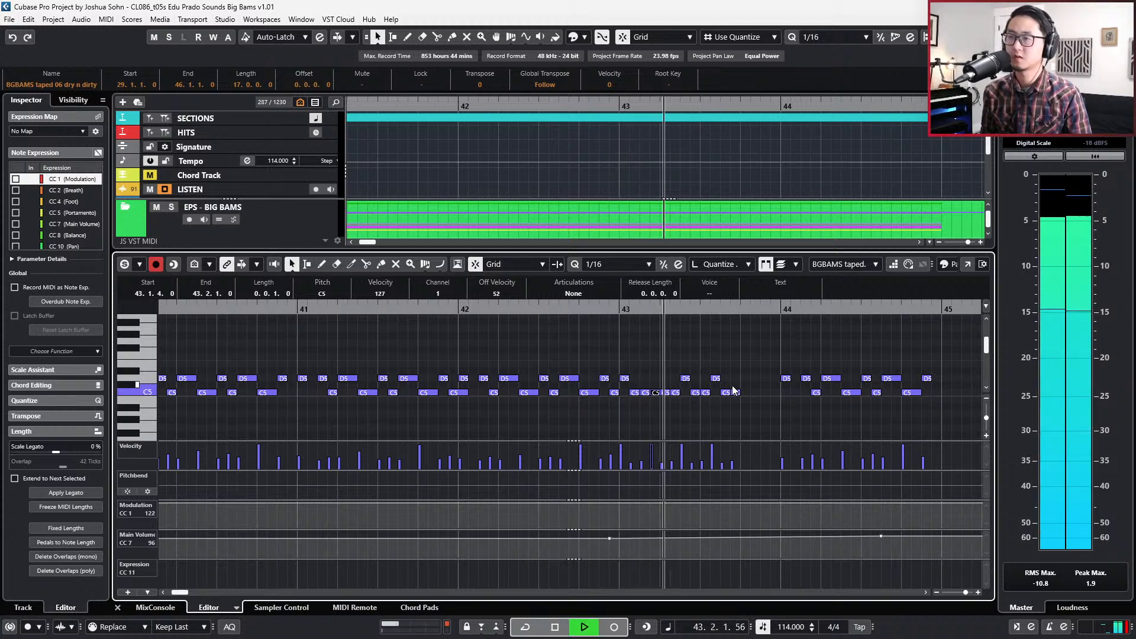
key(space)
drag(717, 378, 710, 391)
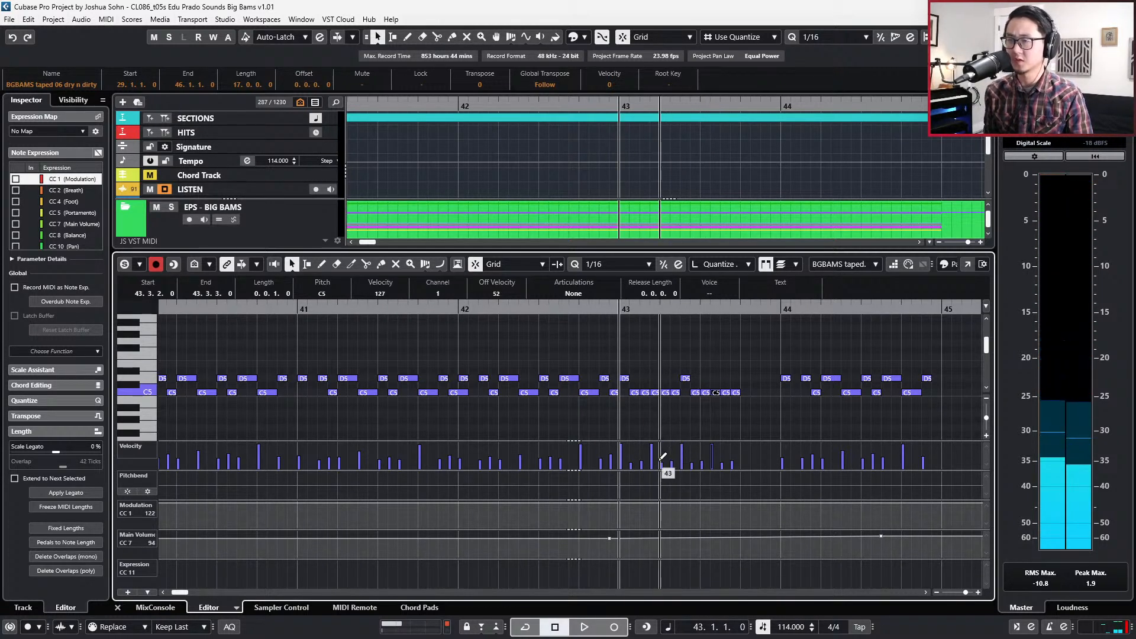
click(714, 459)
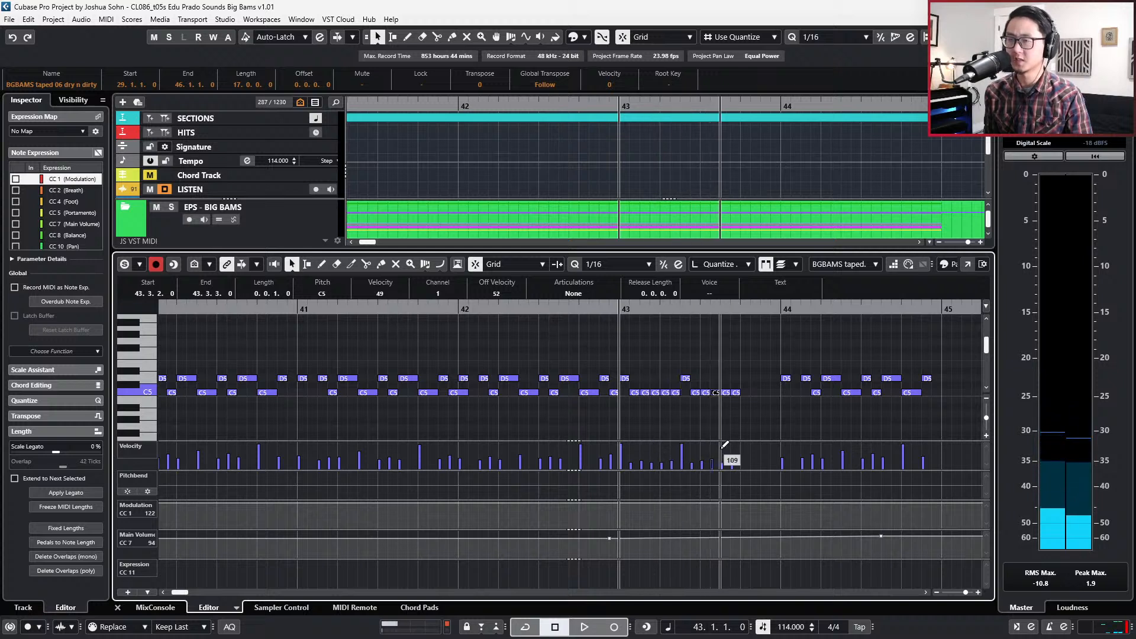
Copy the four-note D5-C5-C5-C5 group at 43.2.3 to 43.4.1 and audition from bar 43.
drag(685, 367, 740, 399)
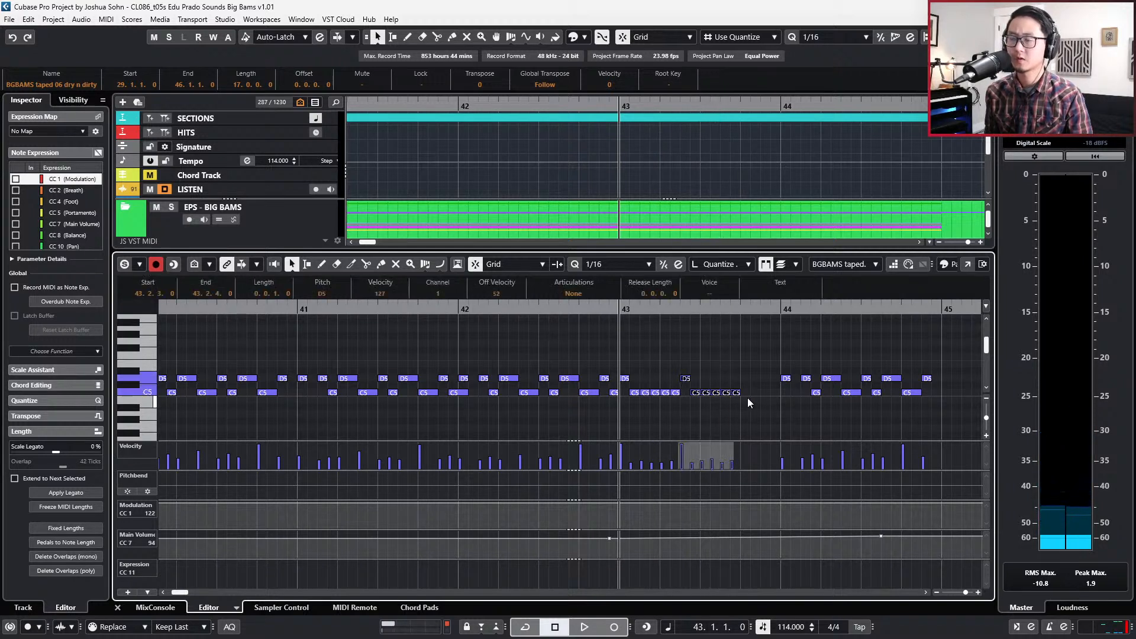
drag(682, 368, 715, 402)
key(ctrl+d)
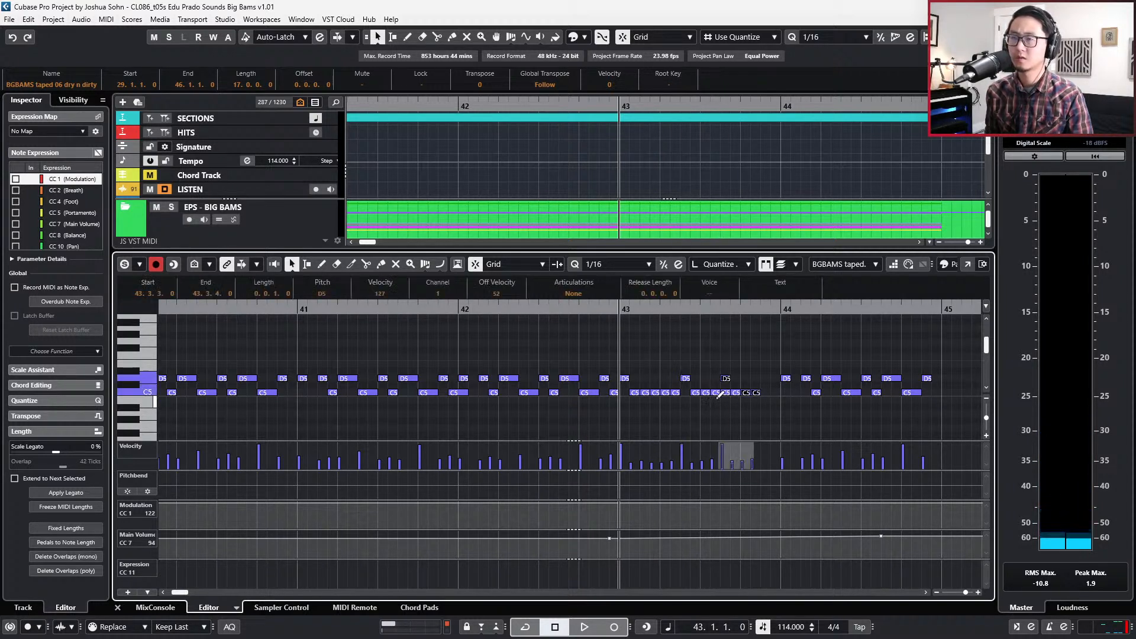
key(alt+Right)
key(alt+Right)
key(space)
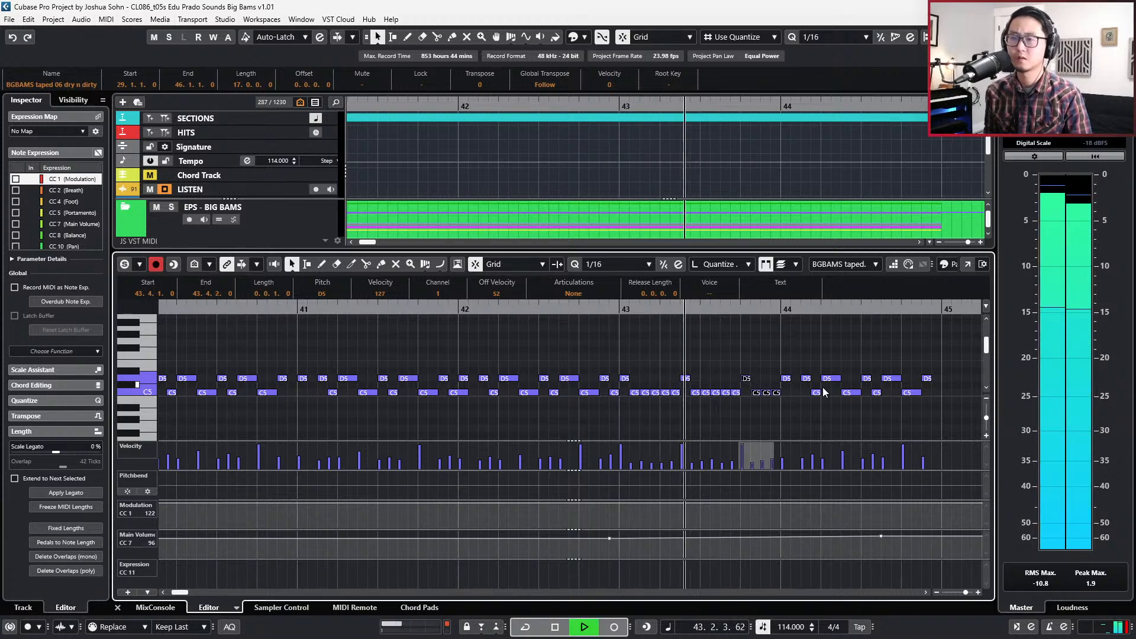
Replace the notes in bar 44 with a copy of bar 43's regrouped D5-C5 pattern.
key(space)
drag(788, 364, 938, 406)
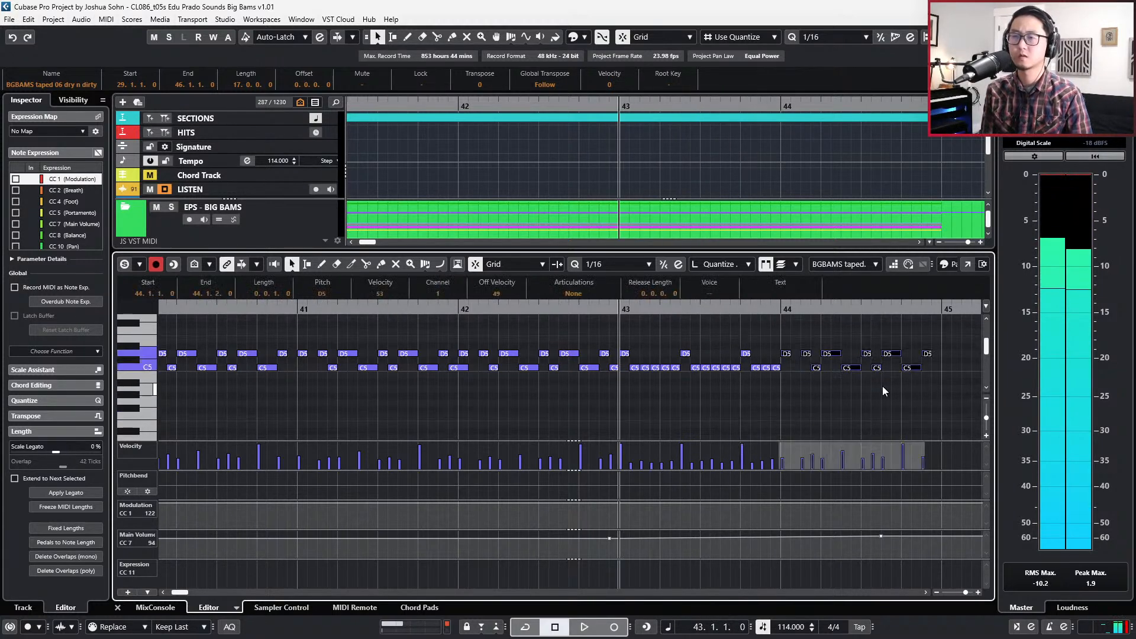
key(Delete)
scroll(789, 349, down, 1)
scroll(769, 352, up, 1)
scroll(742, 357, up, 1)
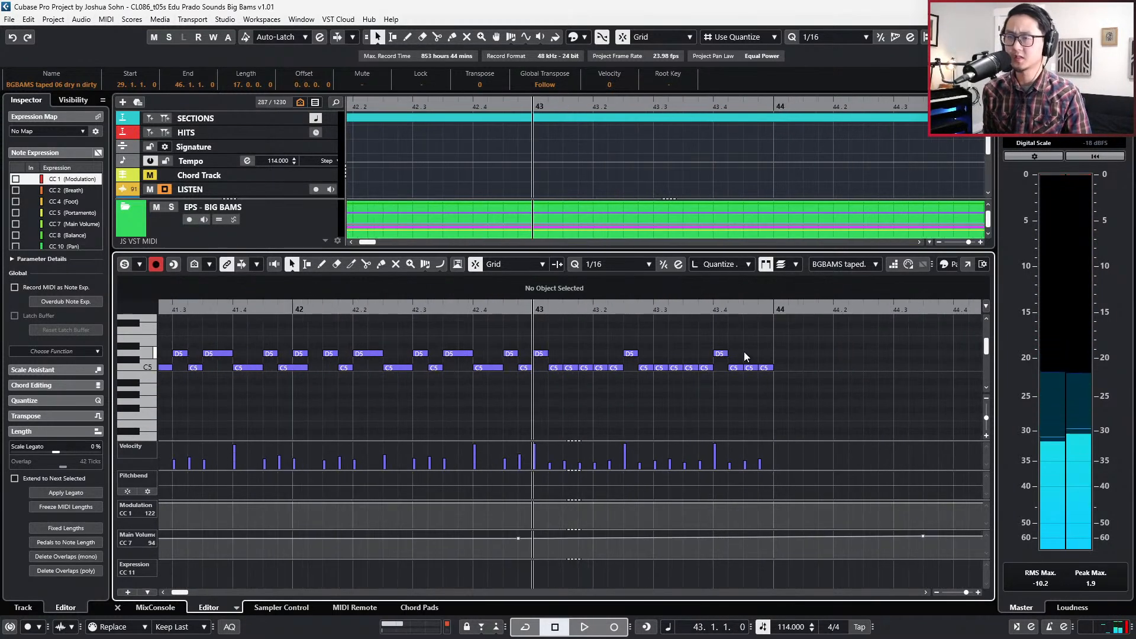
drag(763, 367, 768, 372)
drag(536, 338, 779, 396)
key(ctrl+d)
scroll(807, 394, down, 1)
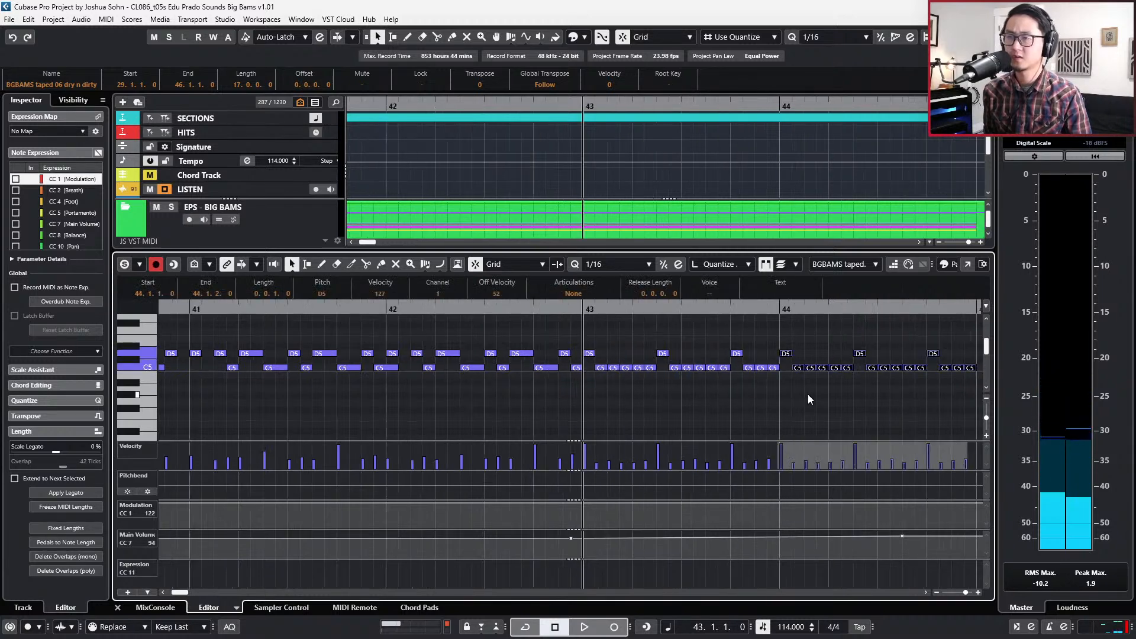
scroll(808, 394, right, 1)
scroll(808, 394, right, 2)
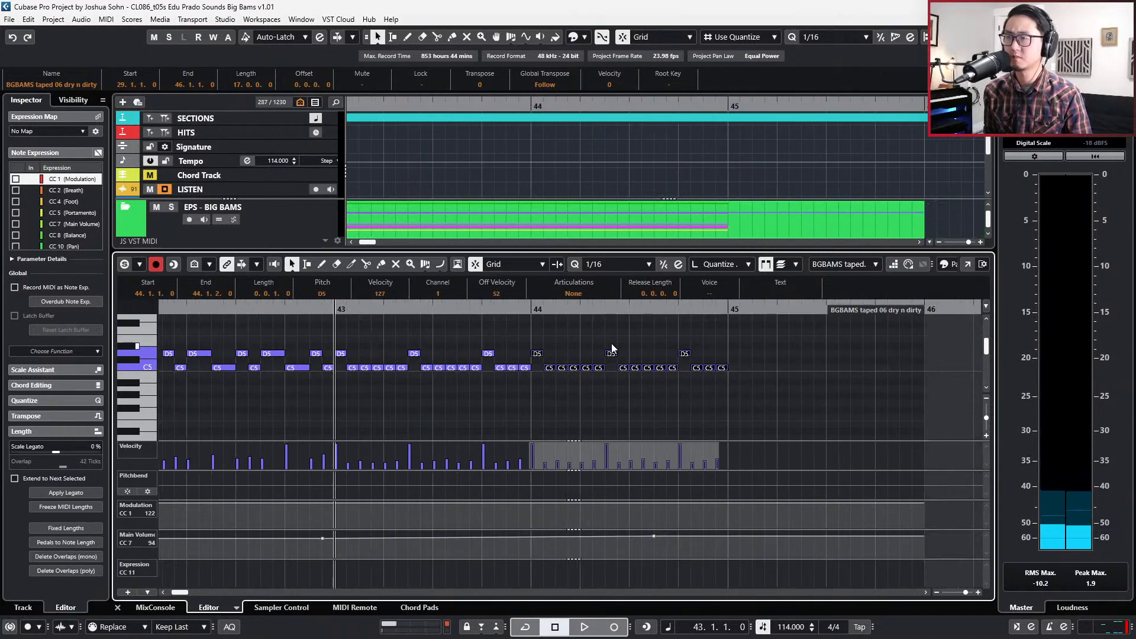
Alternate D5 and C5 from 44.2.3 in bar 44 and raise the bar's last three C5 notes to D5.
click(640, 347)
click(636, 368)
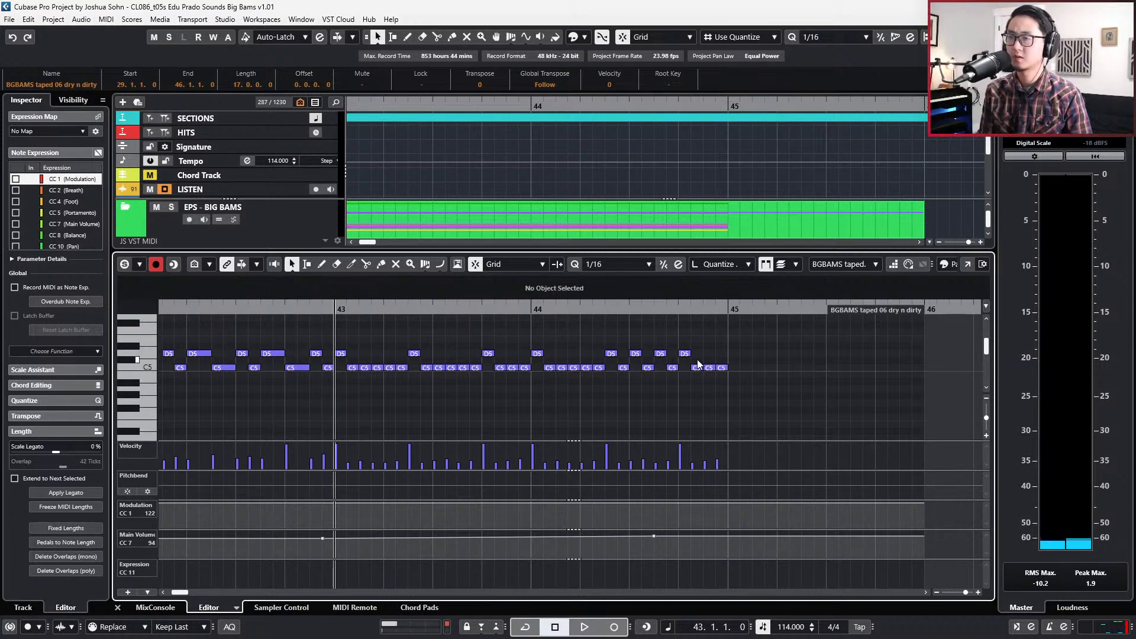
drag(697, 359, 762, 370)
key(Up)
key(Up)
Shape the velocities of the notes from 44.2.3 to bar 45, setting the D5 at 44.2.3 to 97, and audition from bar 43.
drag(599, 339, 734, 358)
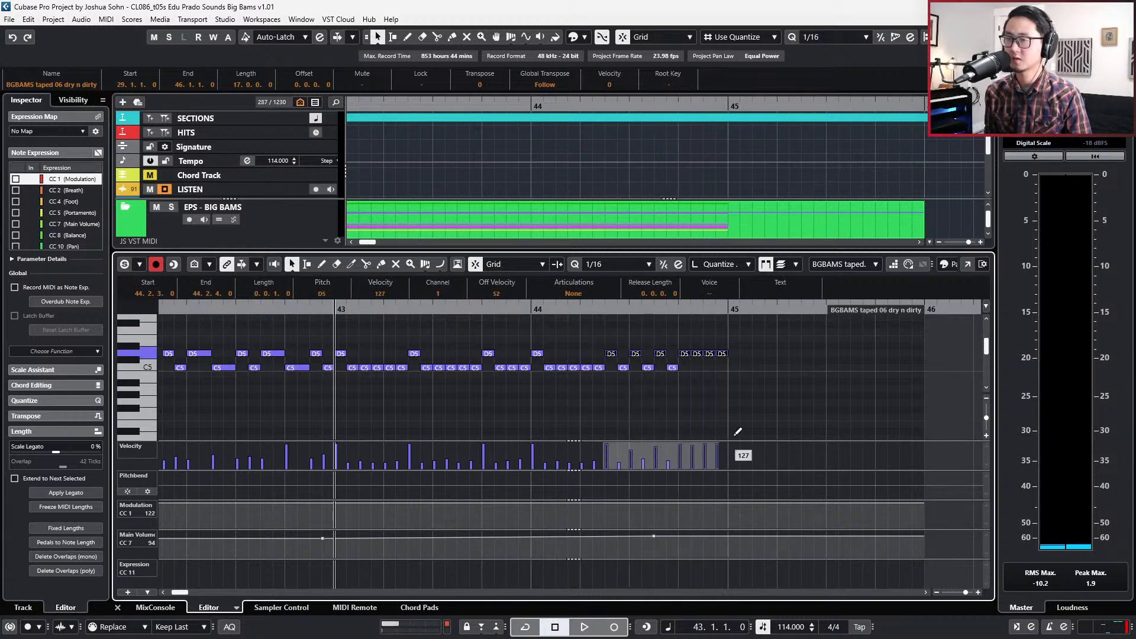
key(space)
drag(608, 447, 609, 452)
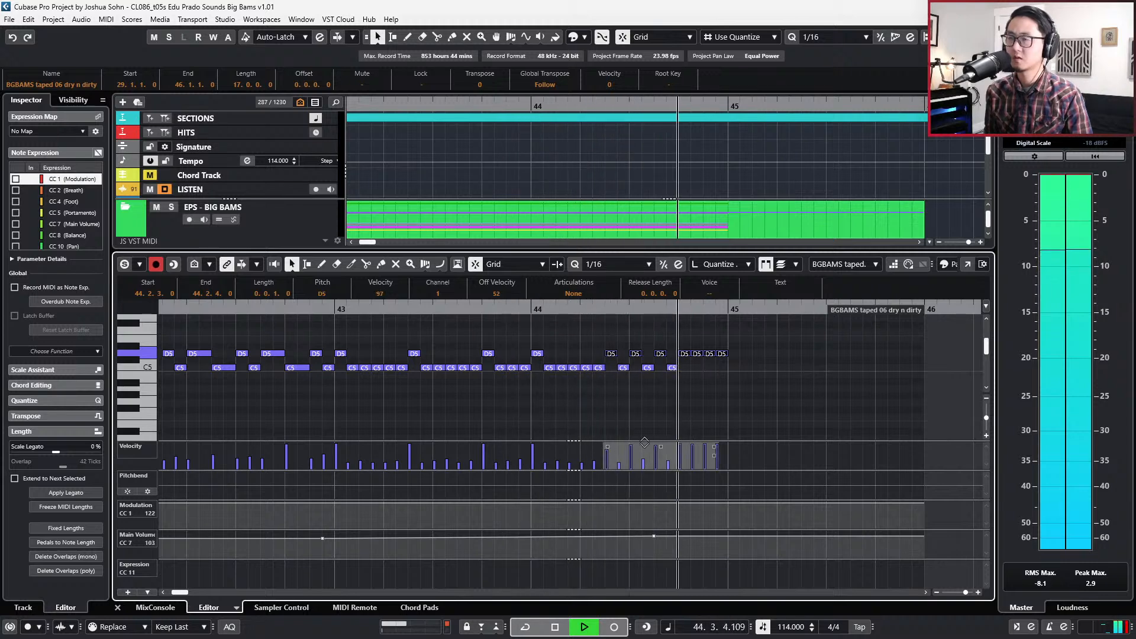
key(space)
Split the BGBAMS taped 06 dry n dirty part at bar 45 and delete the remainder after it.
key(ctrl+e)
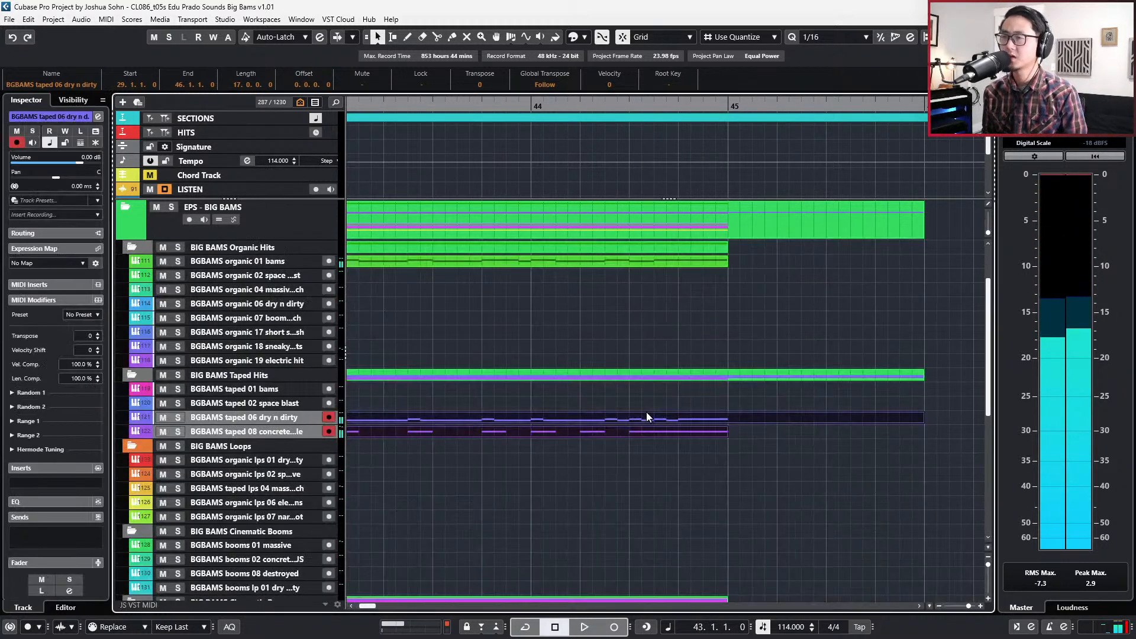
key(g)
key(g)
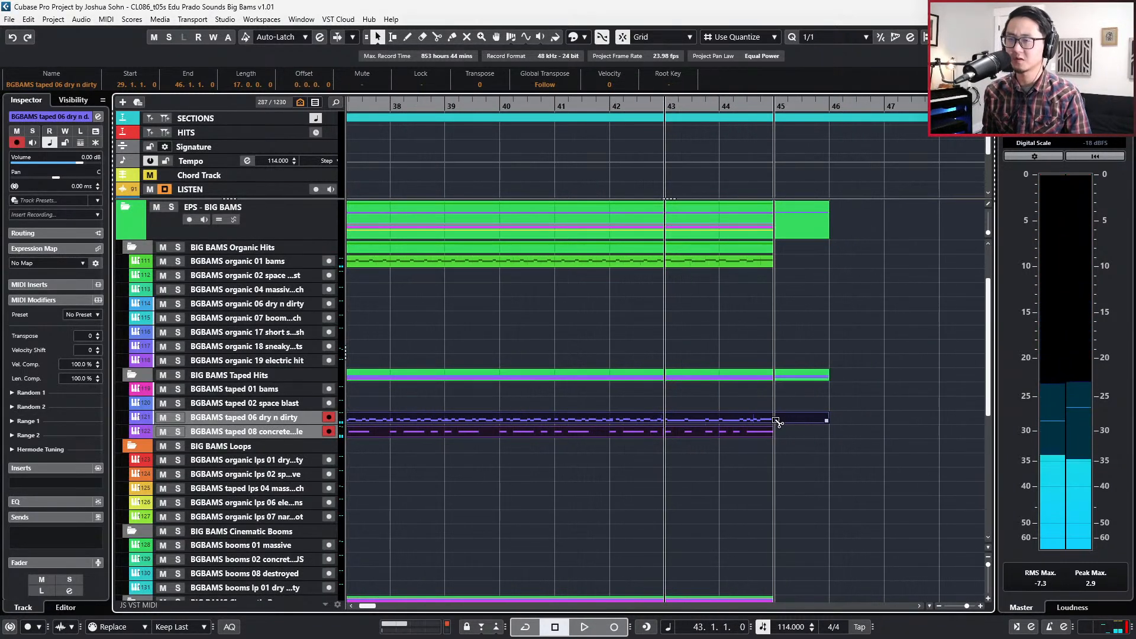
alt+click(778, 419)
click(798, 418)
key(Delete)
Copy the BGBAMS organic 17 short swoosh part from bar 18 to bar 42 and play from bar 39.
key(KP_Subtract)
key(KP_Subtract)
key(KP_Subtract)
key(KP_Subtract)
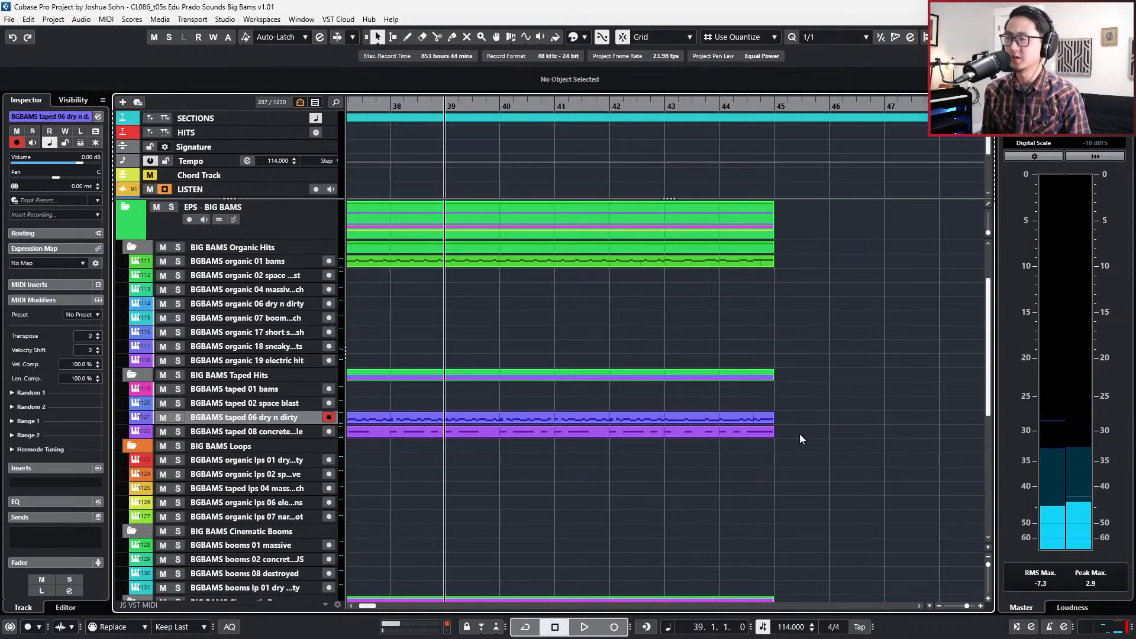
key(g)
key(g)
scroll(467, 350, left, 3)
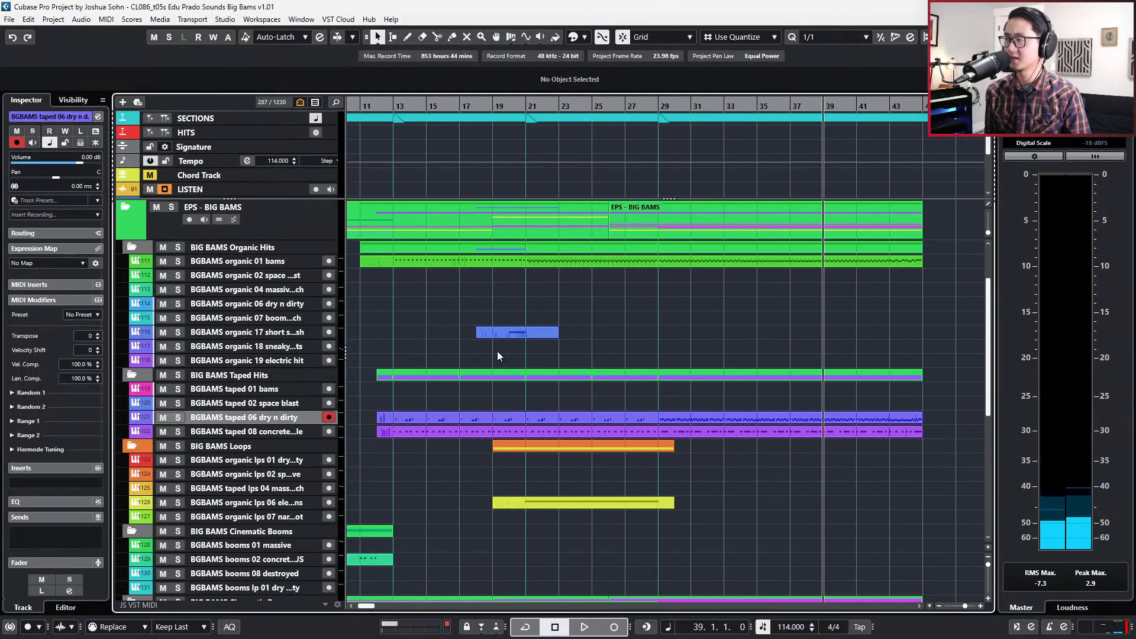
drag(527, 335, 920, 328)
key(space)
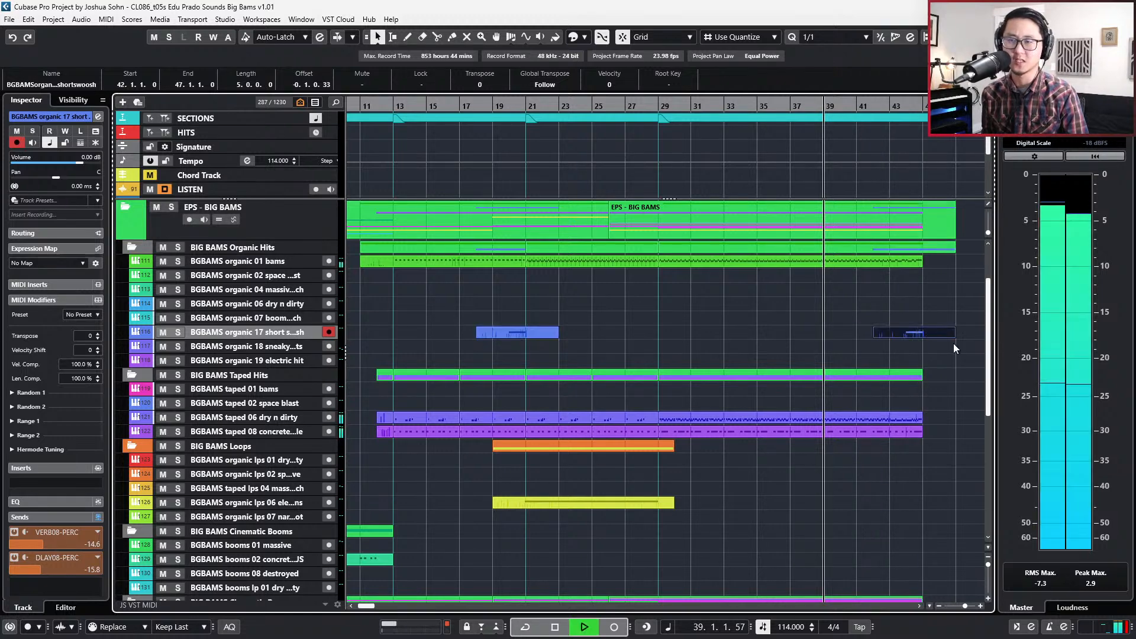
Slide the contents of the copied swoosh part earlier so its note starts at bar 43, and restore normal sizing while auditioning.
scroll(921, 340, up, 6)
scroll(869, 333, right, 1)
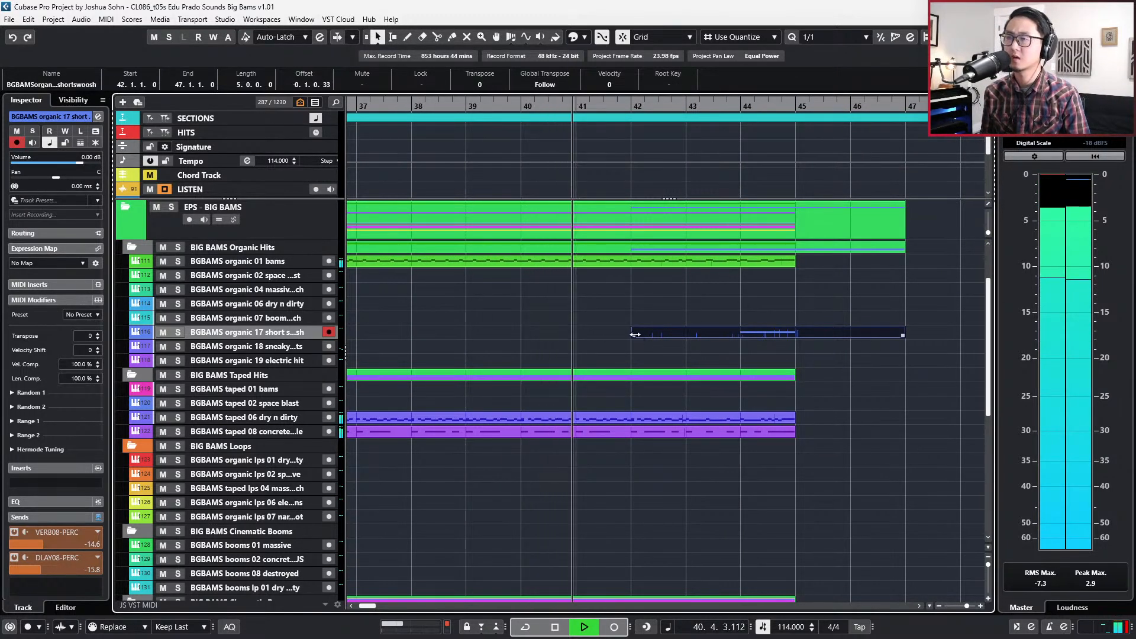
mouse_move(633, 336)
mouse_down()
mouse_move(730, 334)
mouse_move(644, 335)
mouse_up()
key(1)
key(1)
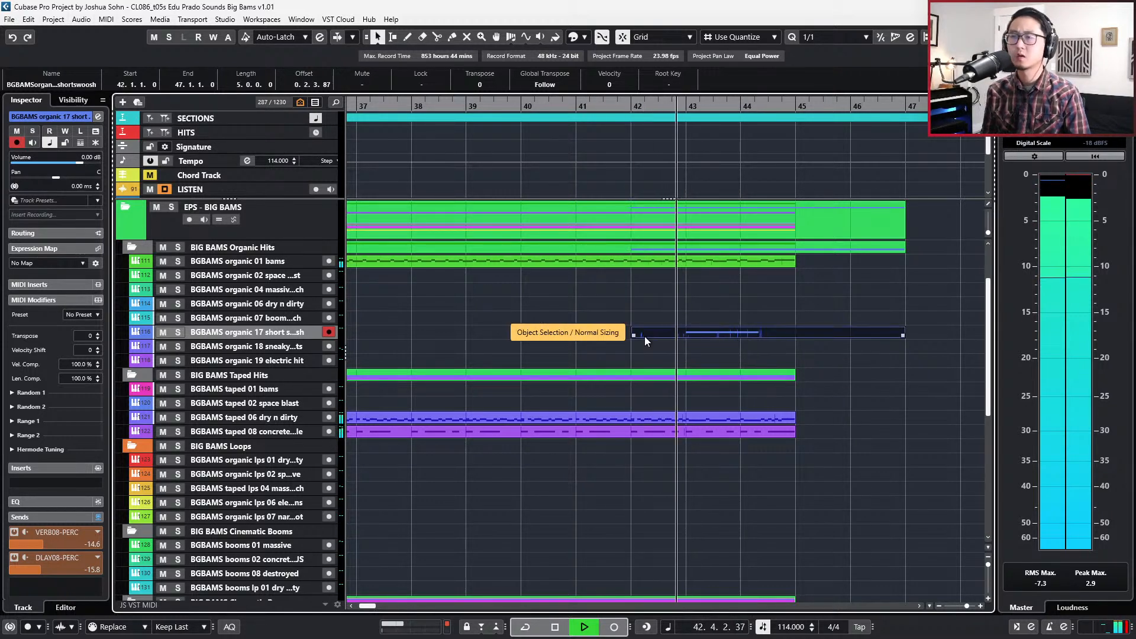
key(1)
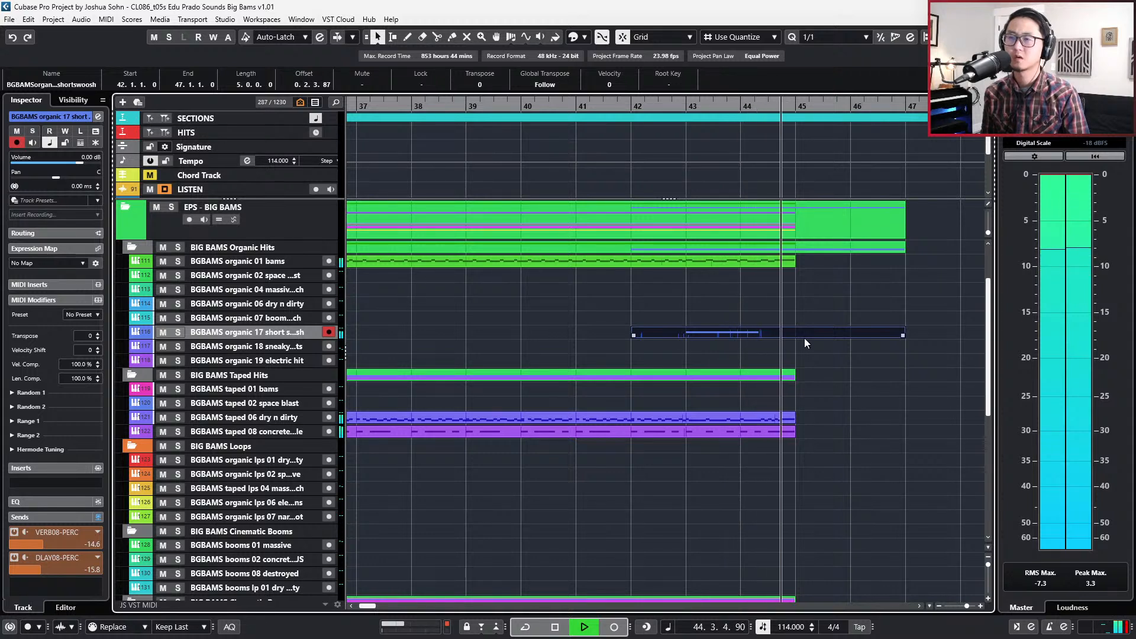
key(space)
Solo the organic 17 short swoosh track and lengthen the F6 note at bar 43 to two bars.
key(s)
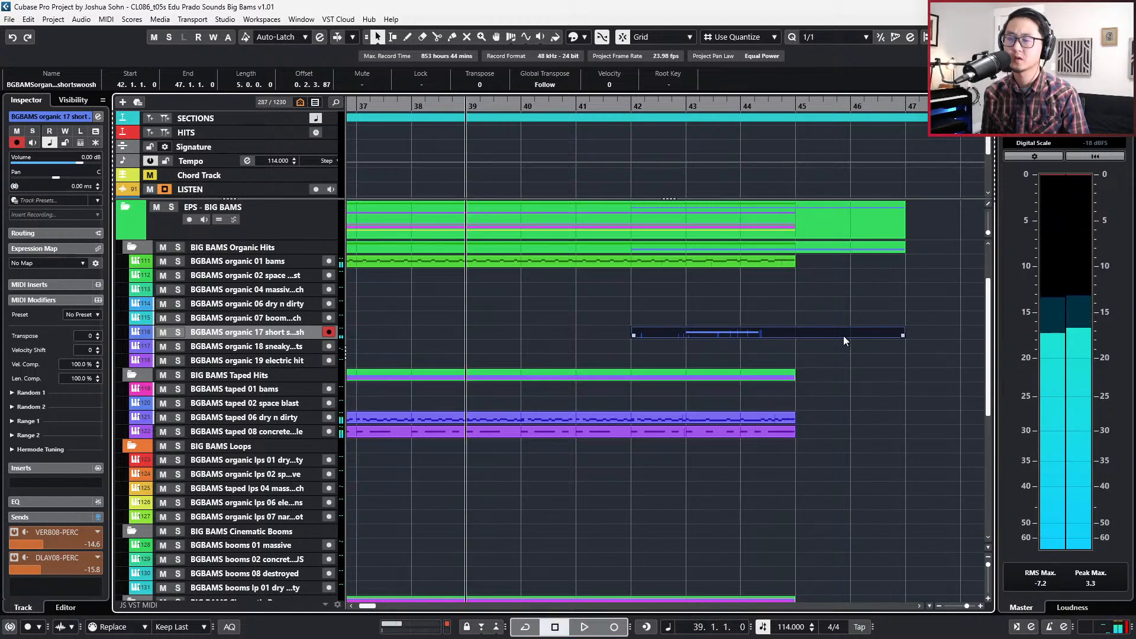
key(KP_Add)
key(KP_Add)
key(KP_Add)
key(KP_Add)
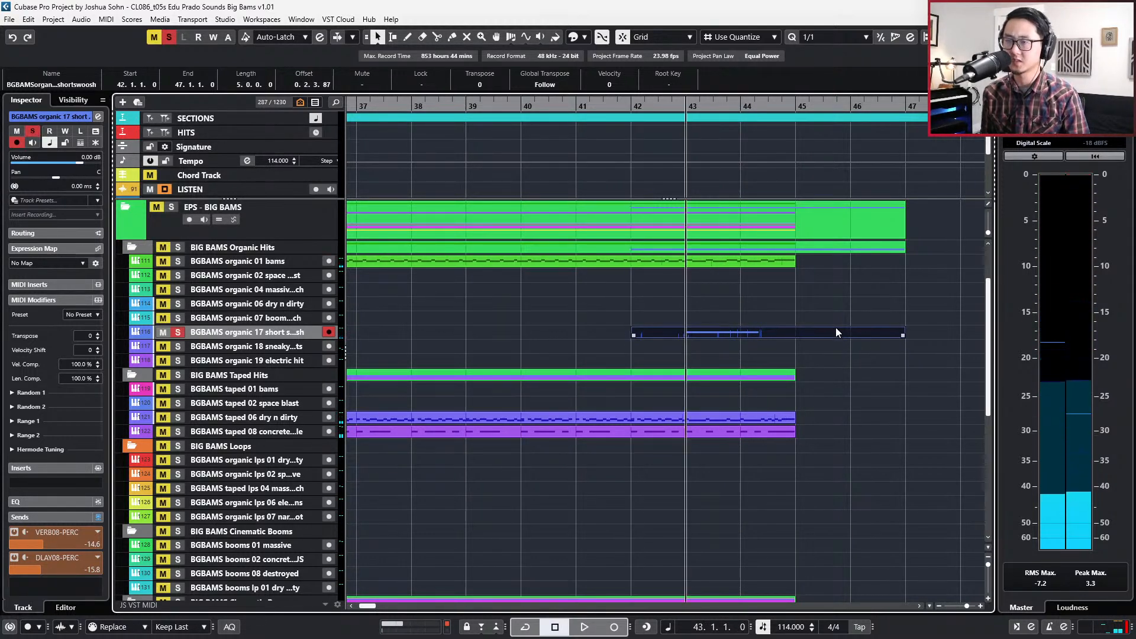
double_click(835, 332)
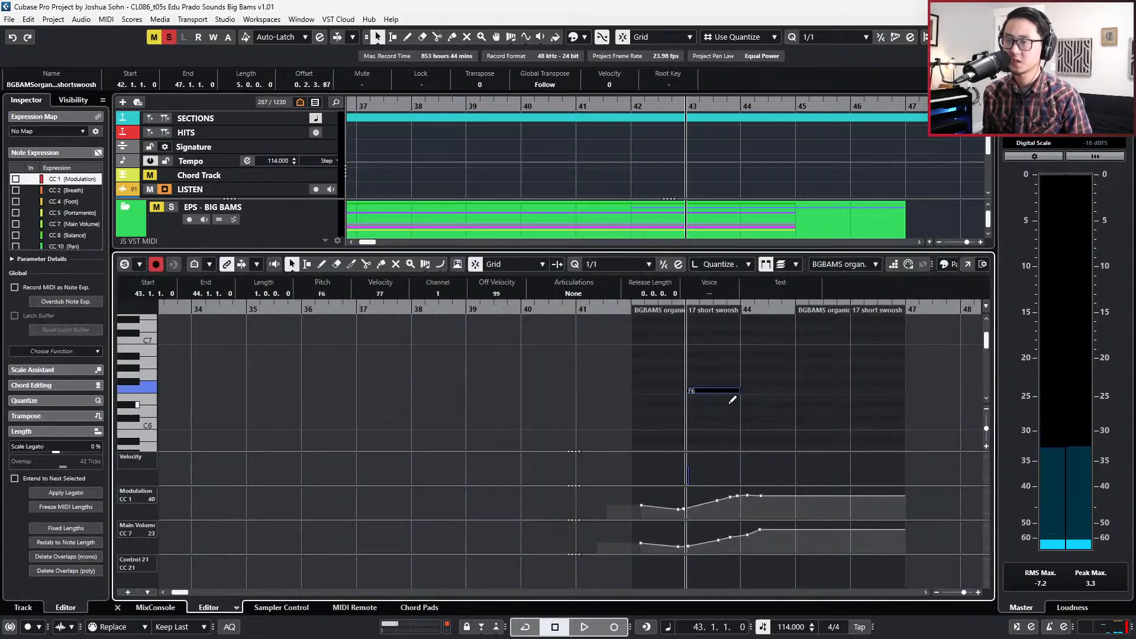
key(alt+Right)
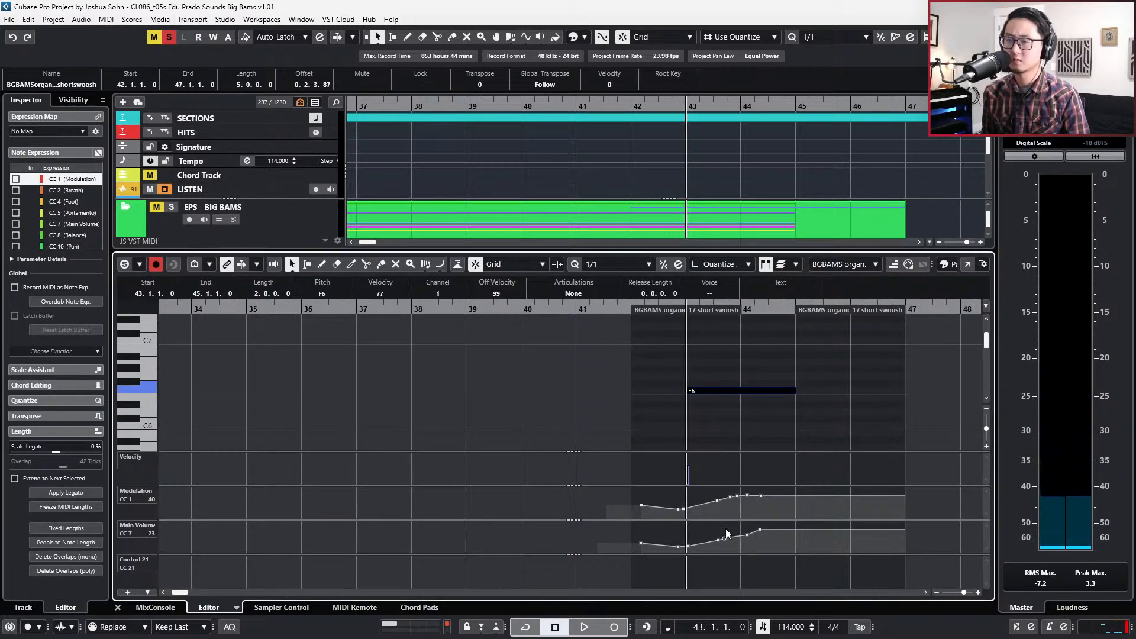
Shift the last three CC 7 main volume points of the swoosh so they start at 44.1.4, using a 1/8 grid.
drag(725, 528, 785, 538)
key(ctrl+Right)
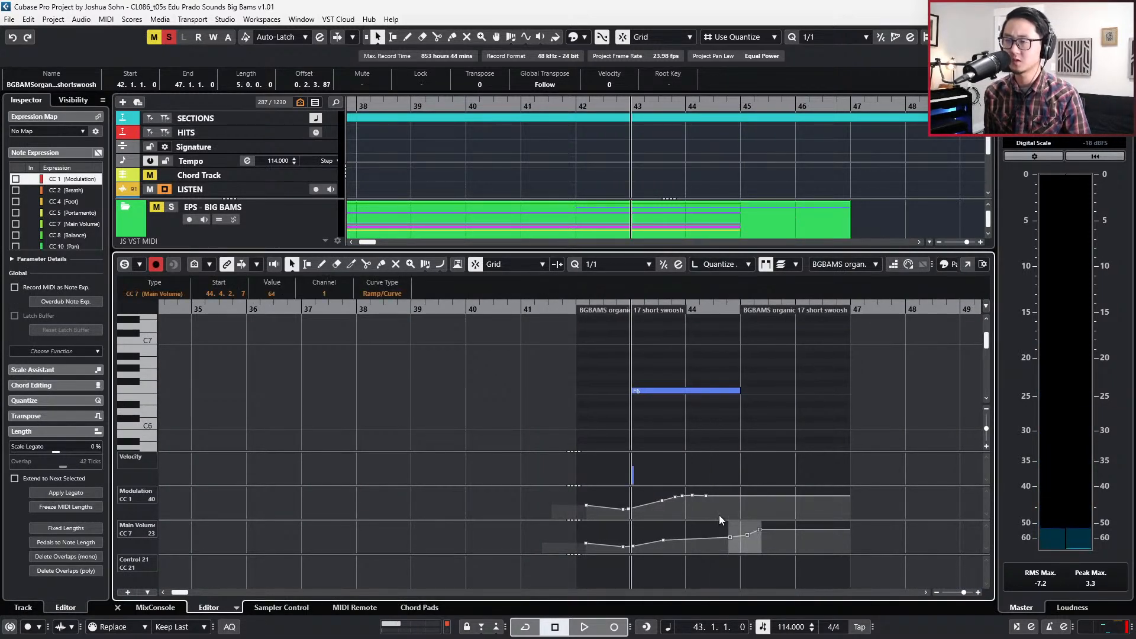
key(alt+4)
key(ctrl+Left)
key(ctrl+Left)
key(ctrl+Left)
key(ctrl+Left)
key(ctrl+Left)
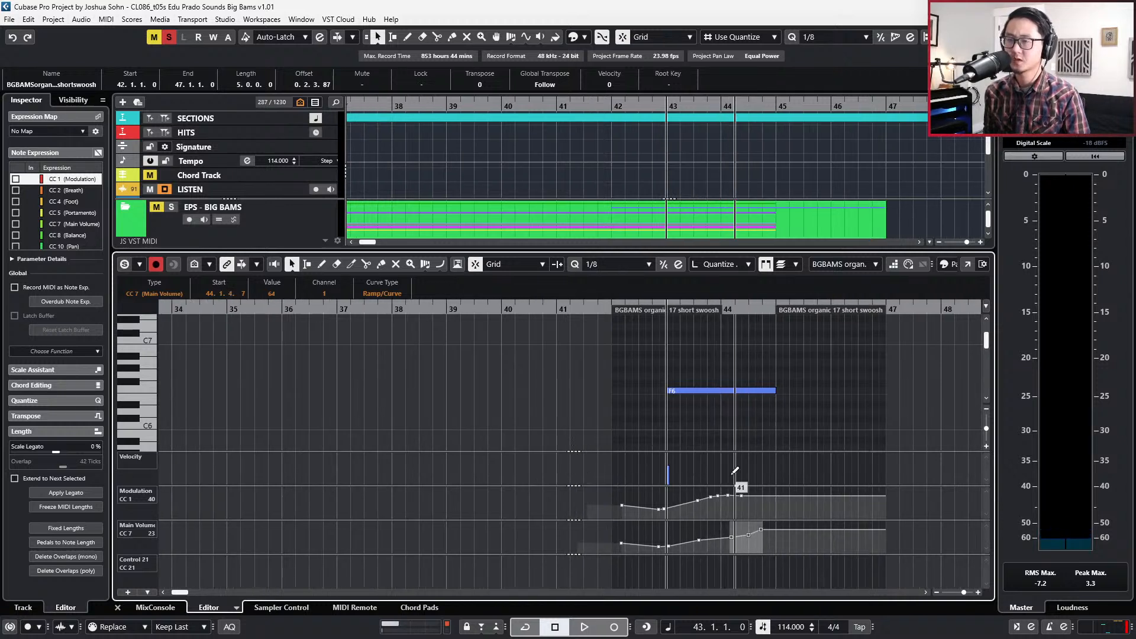
Shift the swoosh's rising CC 1 modulation points six 1/8 steps to start at 44.2.2, and audition from bar 43.
drag(696, 495, 749, 514)
key(ctrl+Right)
key(ctrl+Right)
key(ctrl+Right)
key(ctrl+Right)
key(ctrl+Right)
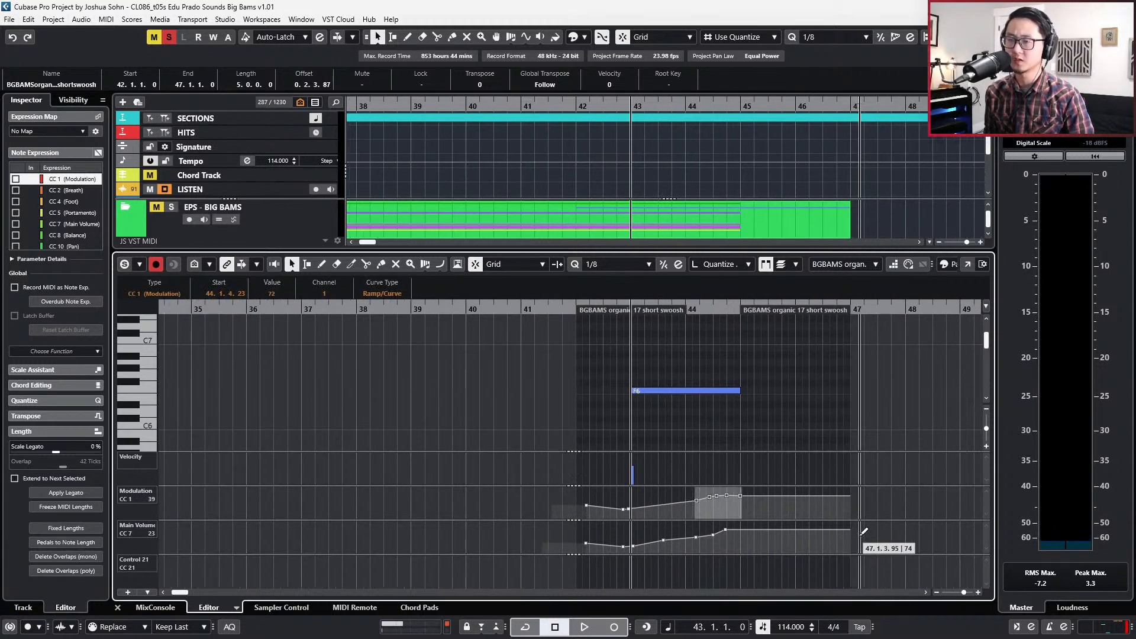
key(ctrl+Right)
key(space)
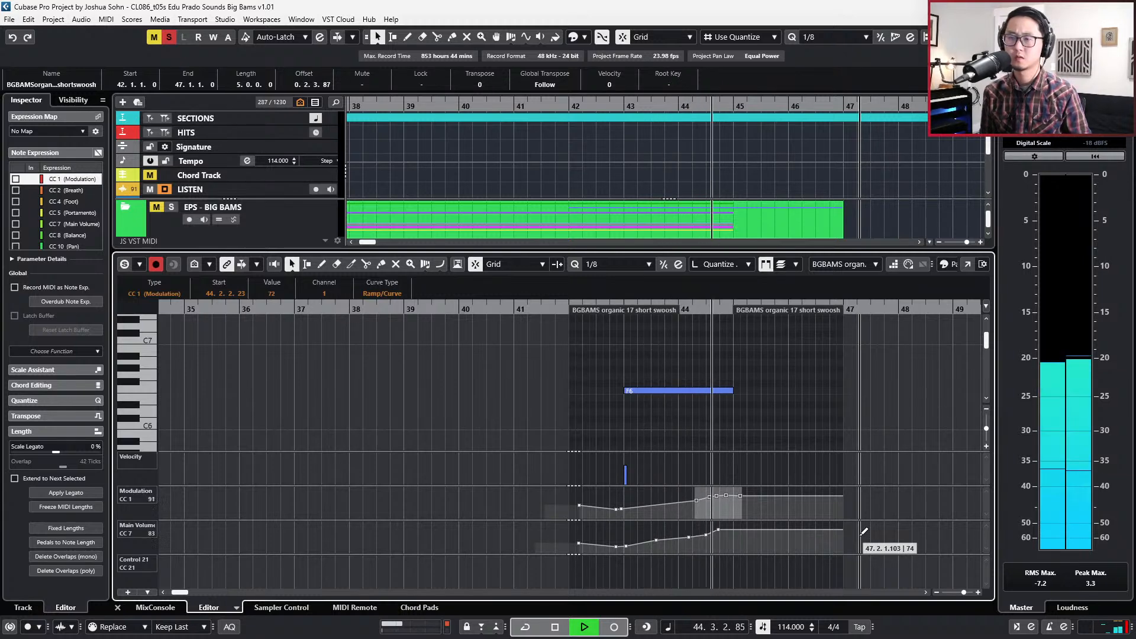
key(space)
Unsolo the swoosh track and set its CC 7 main volume points to 89 at 44.3.3 and 114 at 45.1.1.
key(ctrl+e)
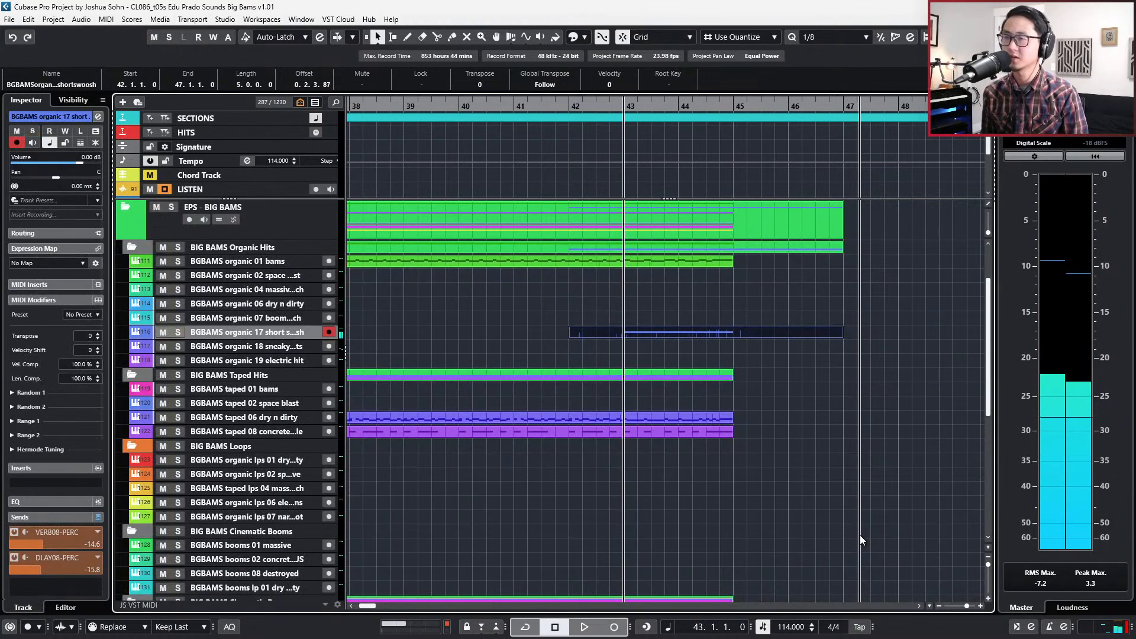
key(g)
key(g)
key(g)
key(g)
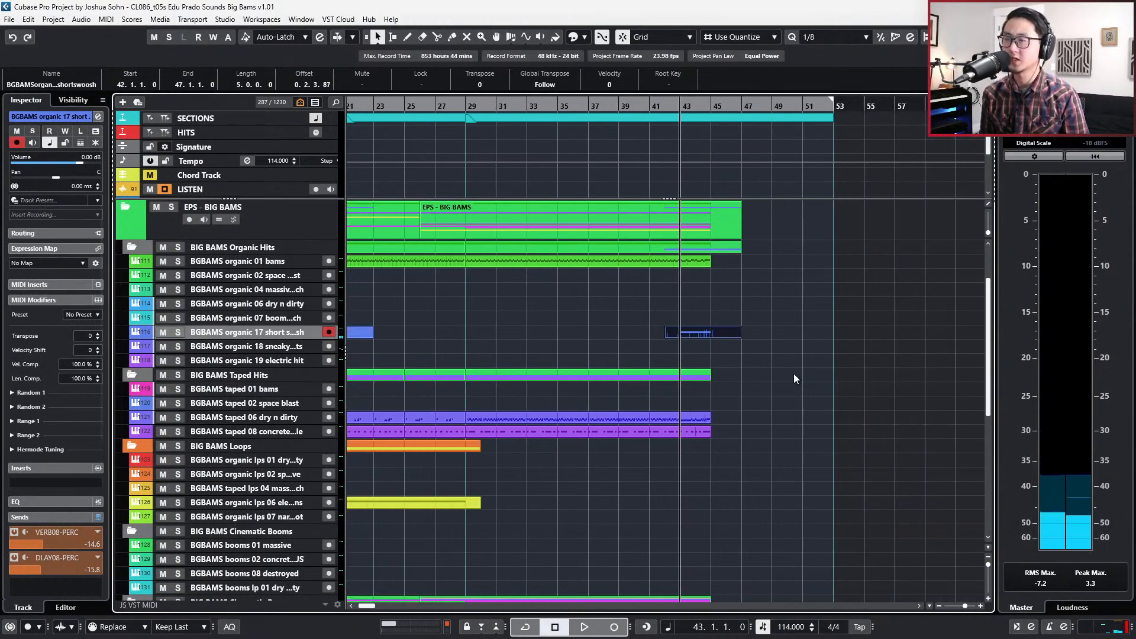
scroll(793, 378, down, 3)
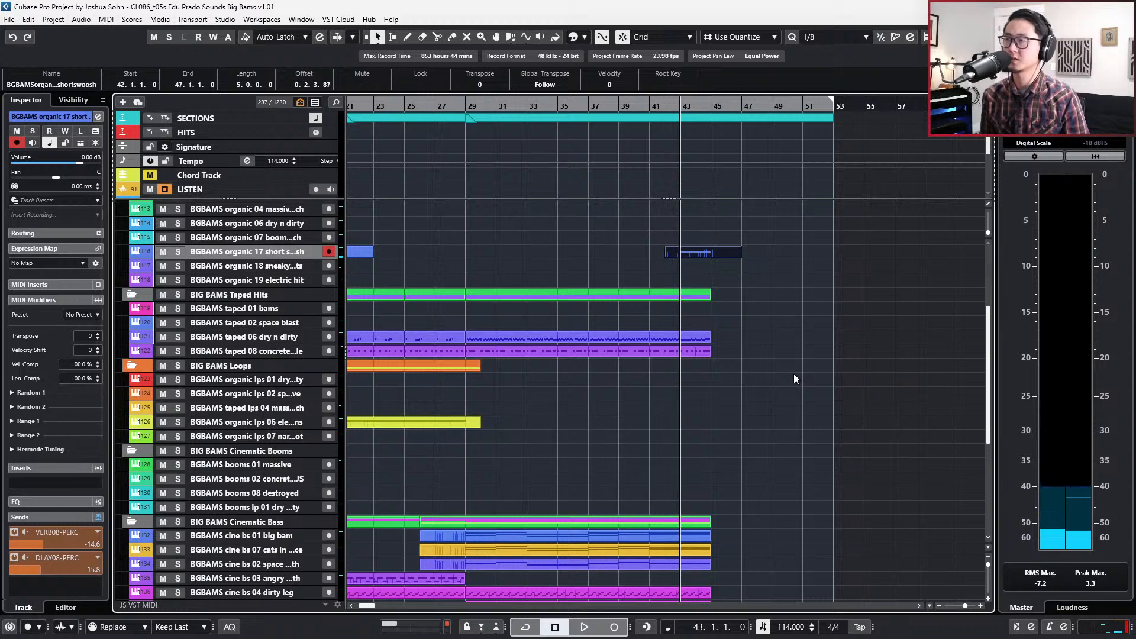
double_click(725, 253)
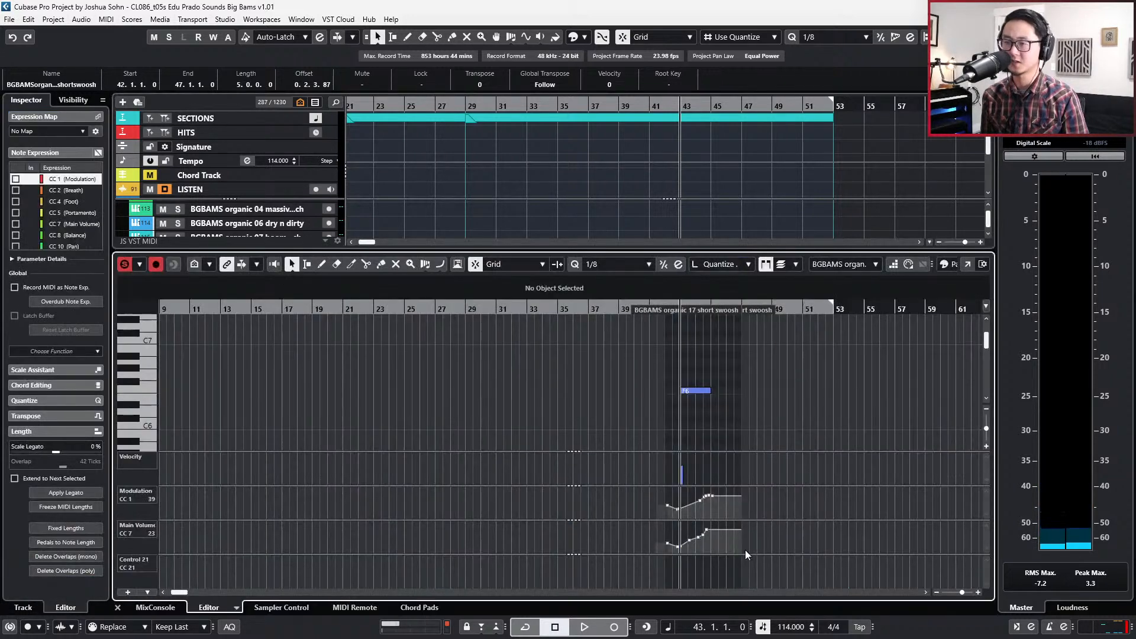
click(704, 532)
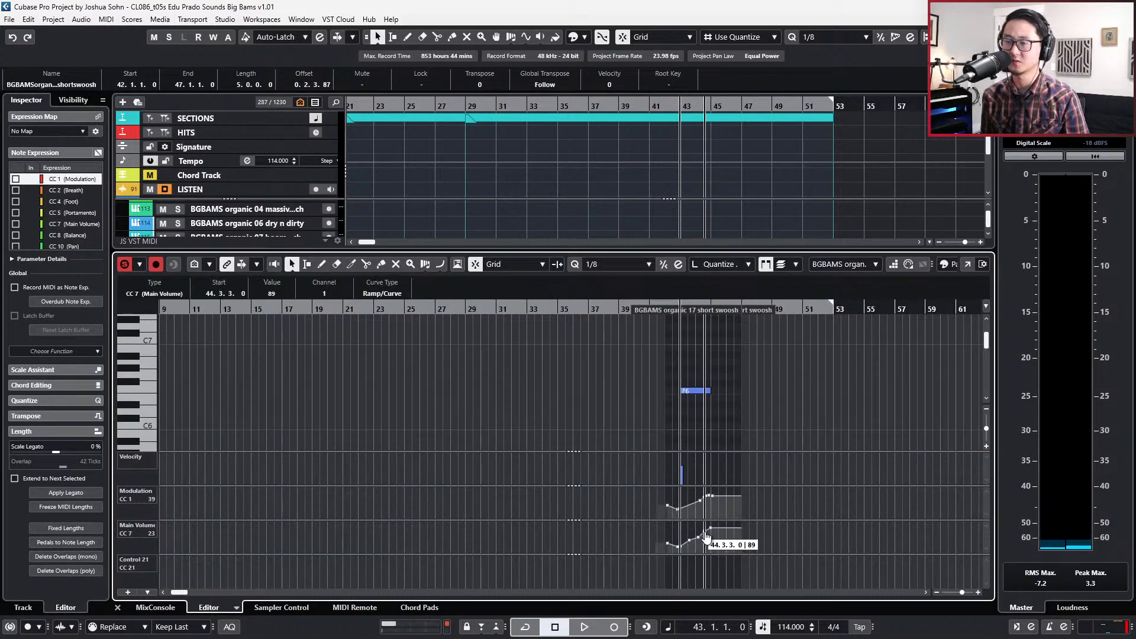
click(710, 527)
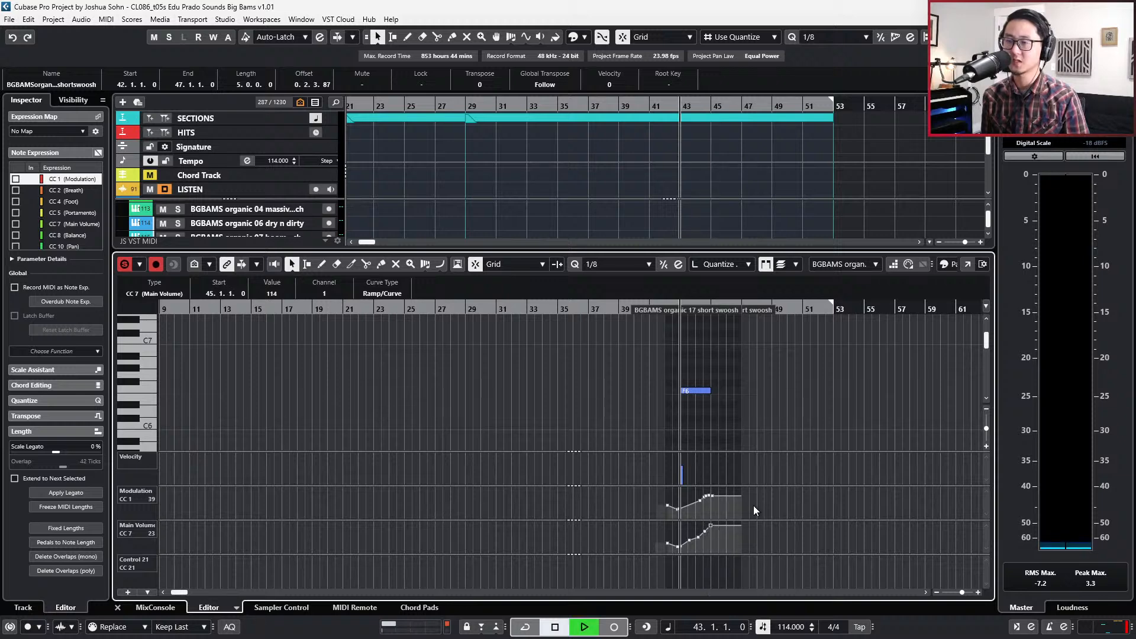
Close the swoosh part's editor and audition the full arrangement from bar 43.
key(space)
key(Return)
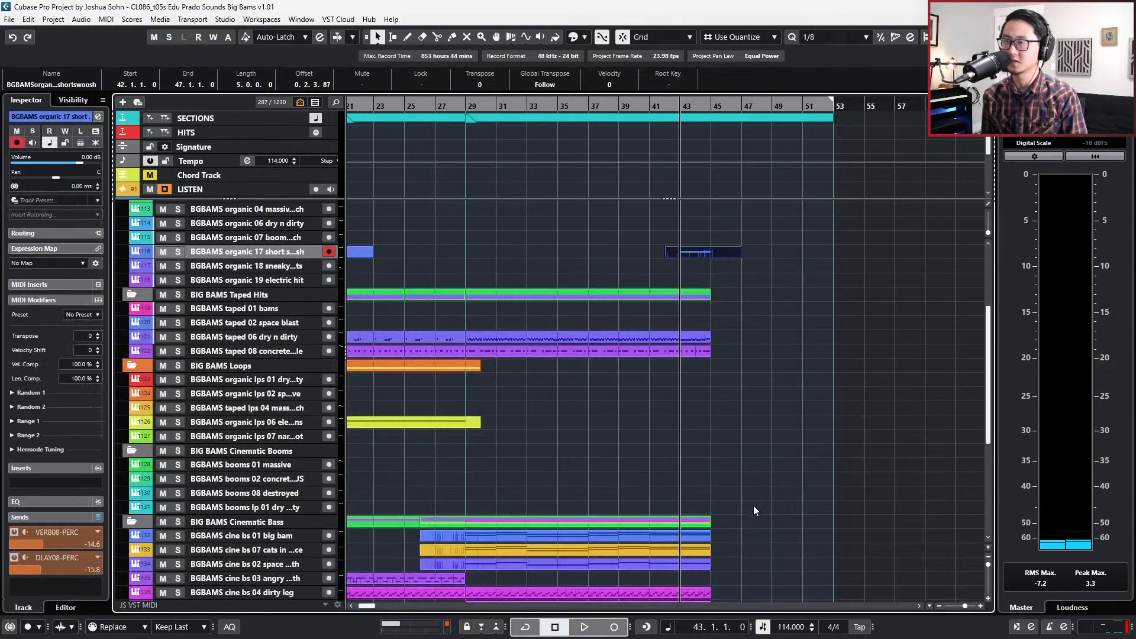
key(space)
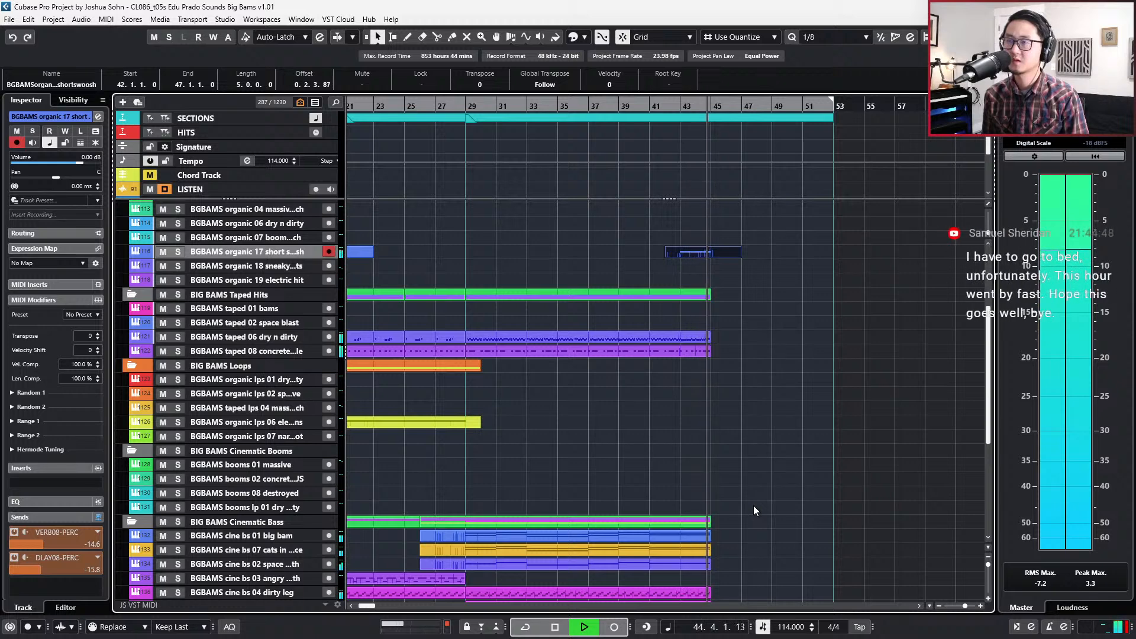
key(space)
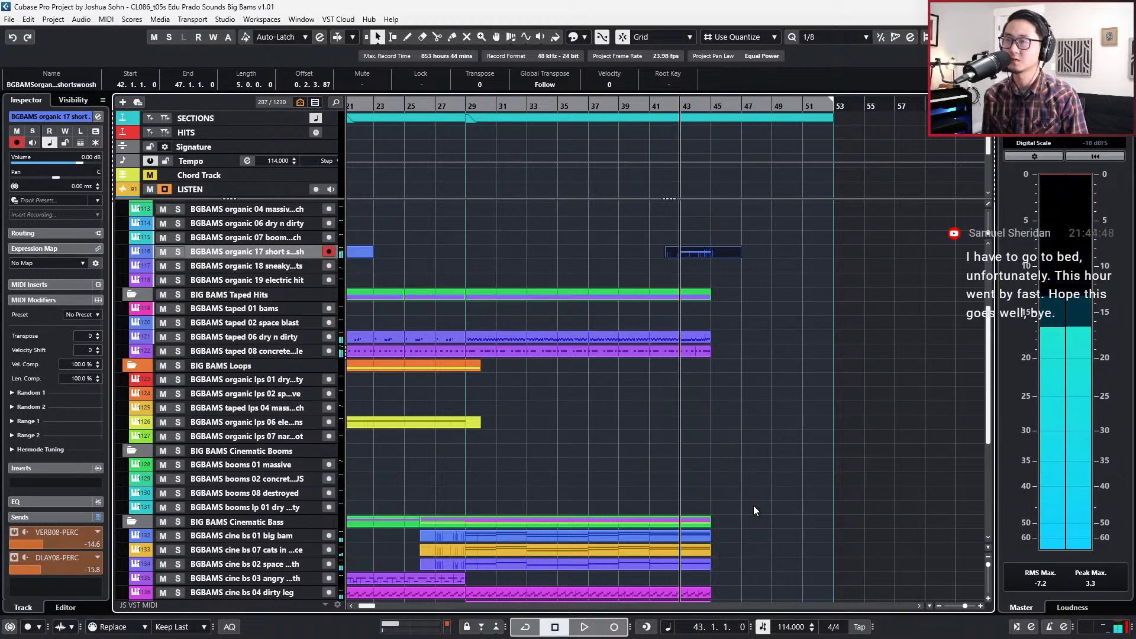
key(g)
key(g)
key(g)
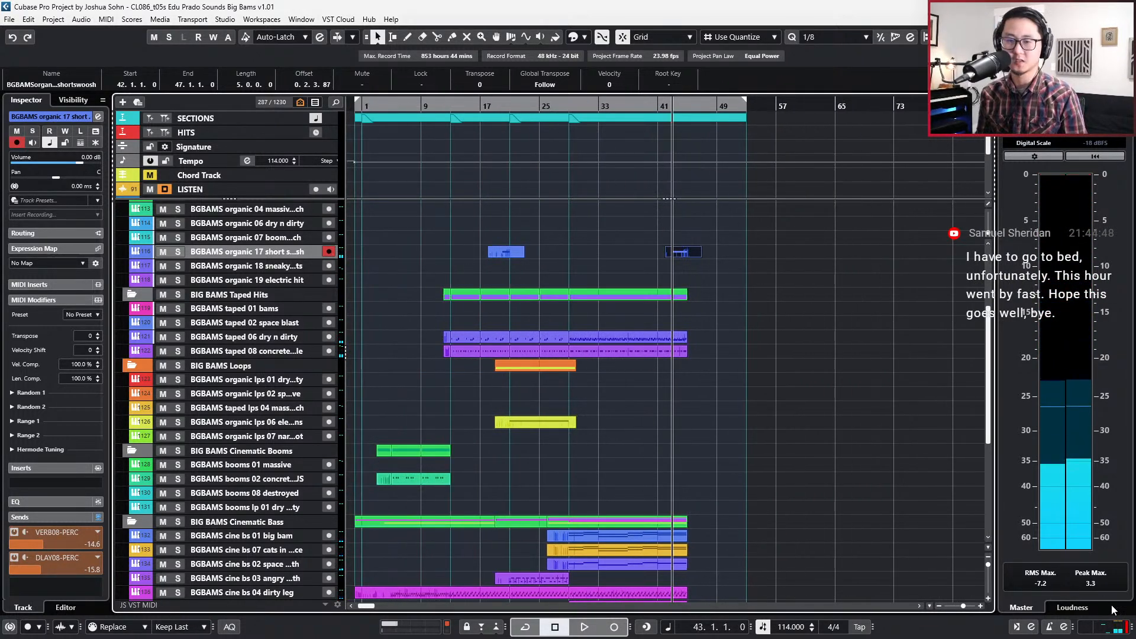
scroll(787, 278, up, 5)
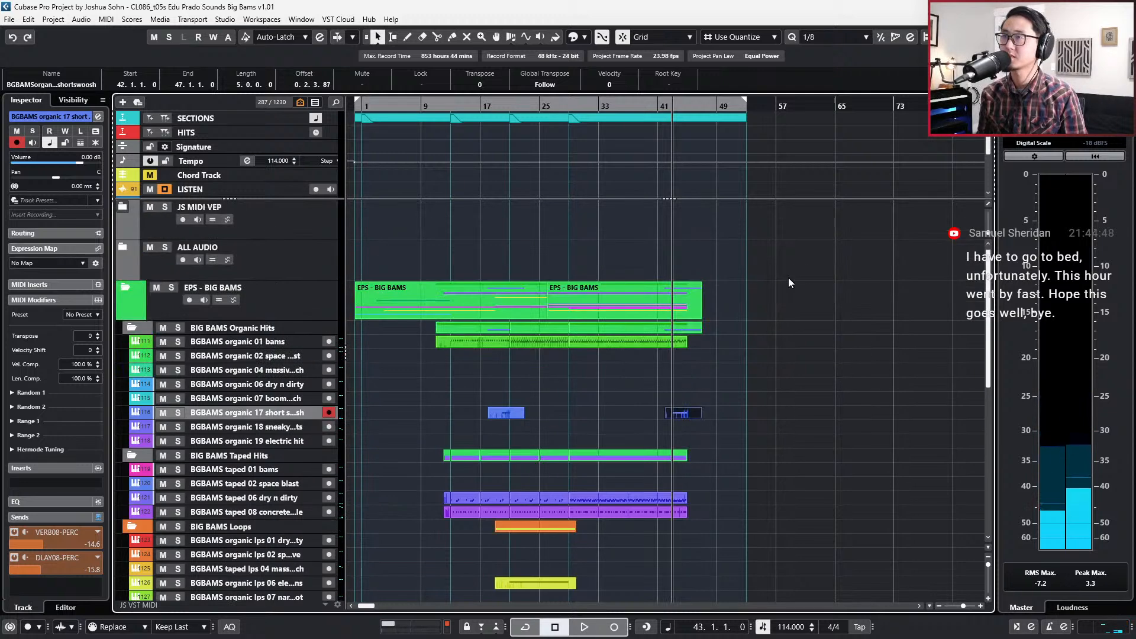
scroll(790, 262, up, 2)
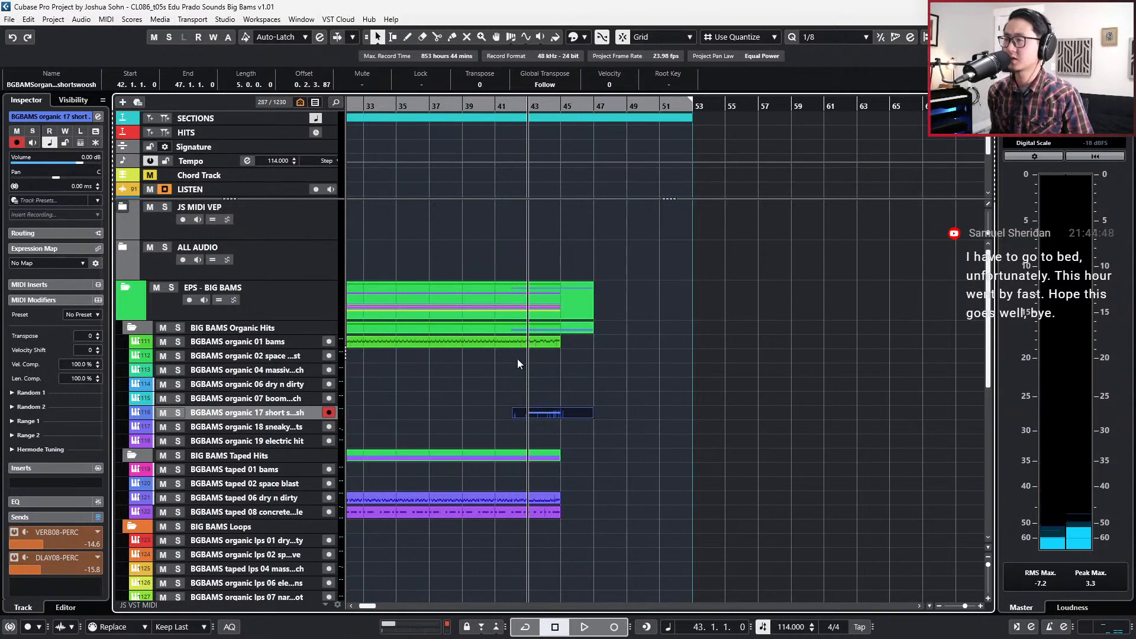
Copy the organic lps 06 electro cans part from around bar 20 so the copy starts at 35.1.1.
scroll(517, 359, down, 2)
scroll(517, 358, down, 3)
scroll(517, 359, left, 3)
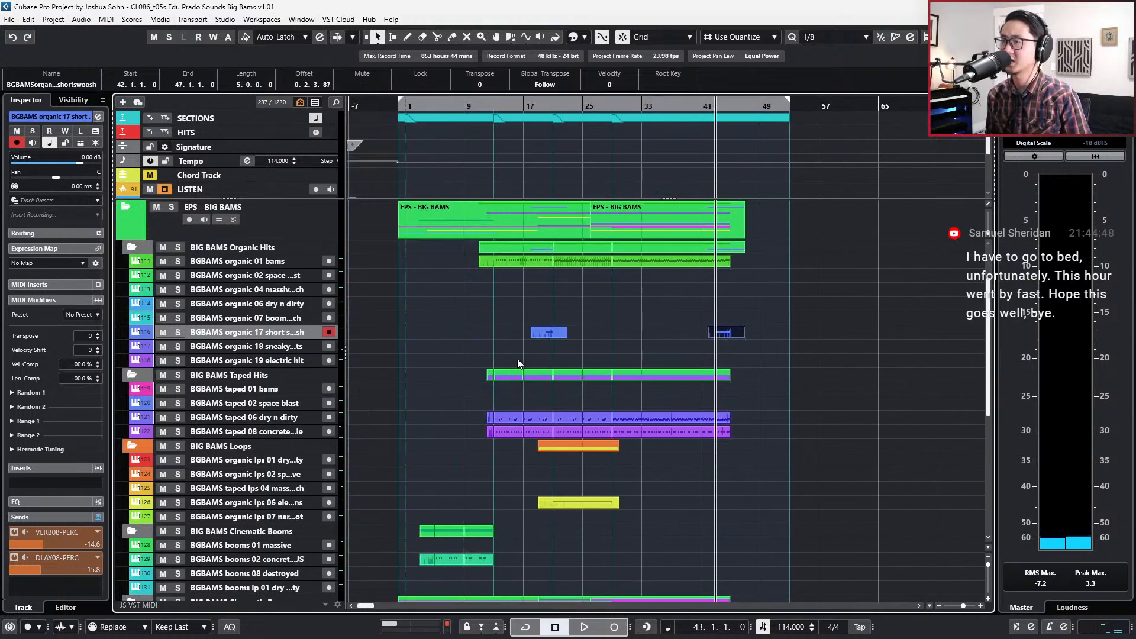
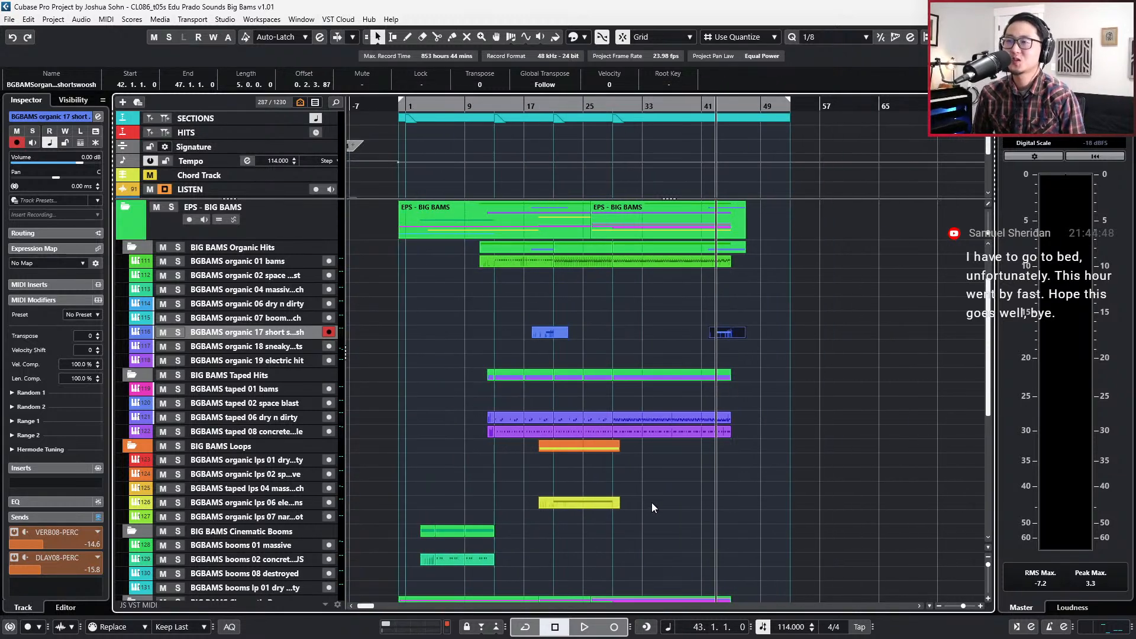
scroll(651, 502, down, 6)
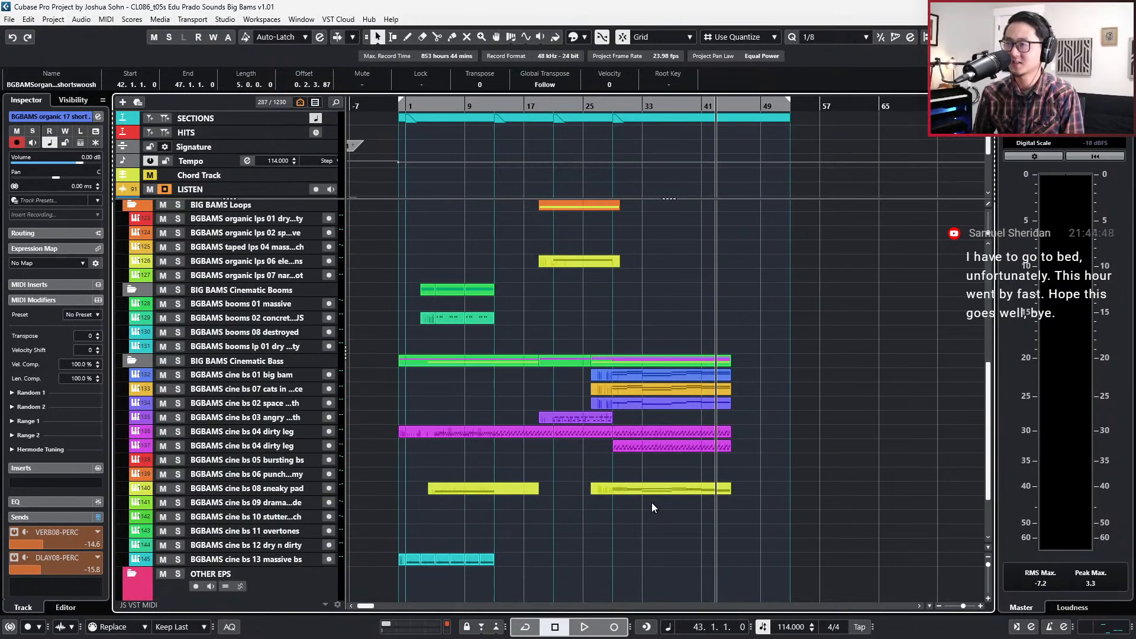
scroll(736, 451, up, 4)
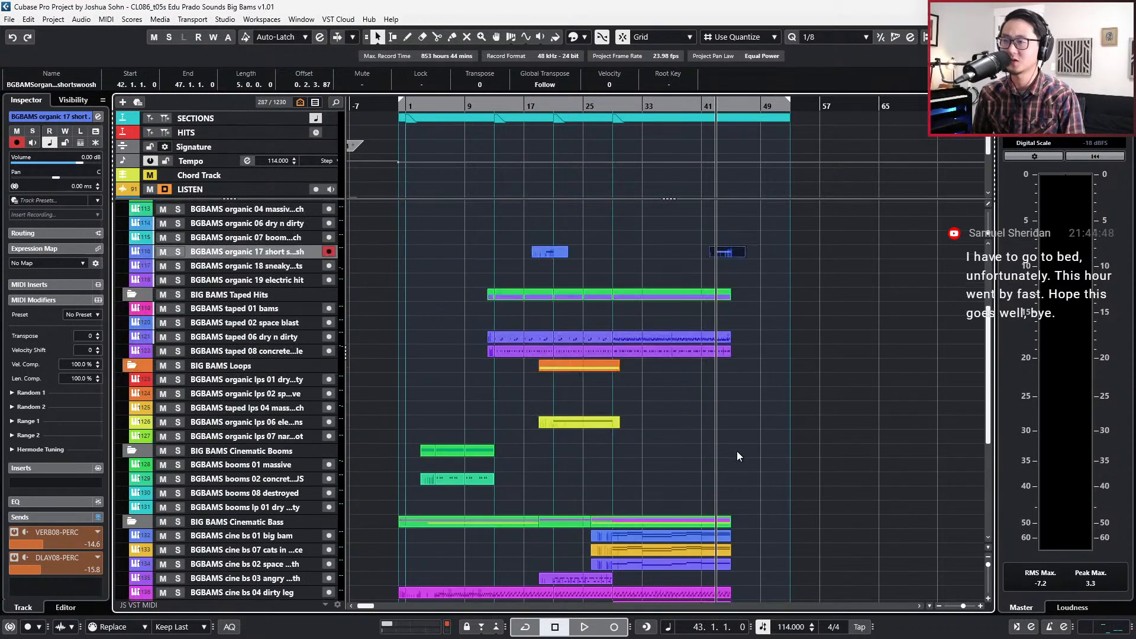
key(KP_Subtract)
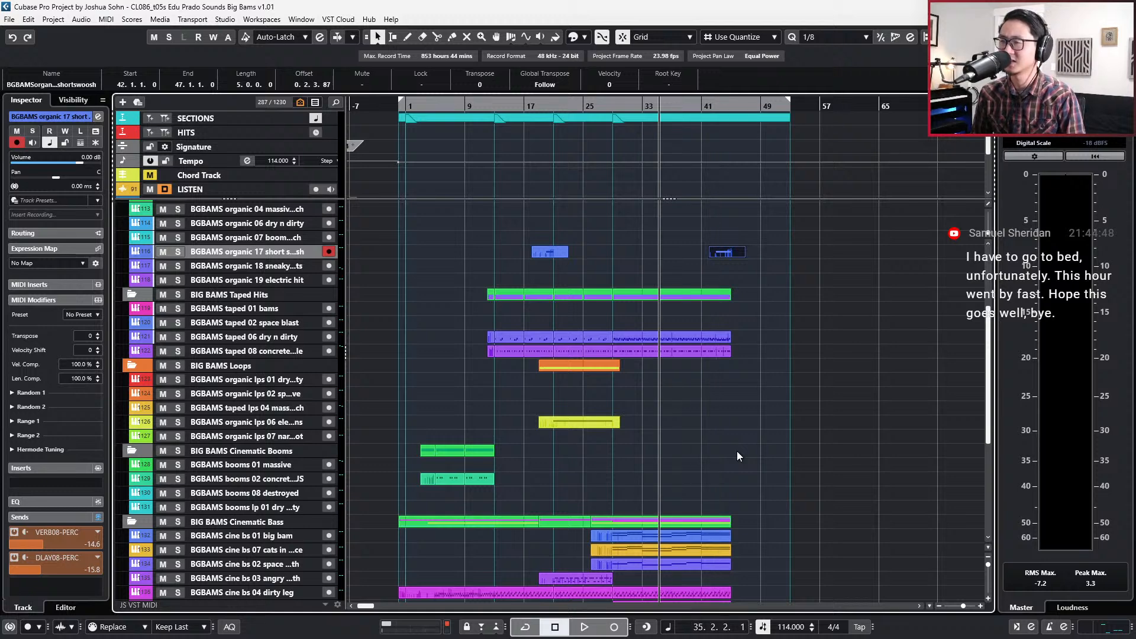
scroll(736, 451, down, 2)
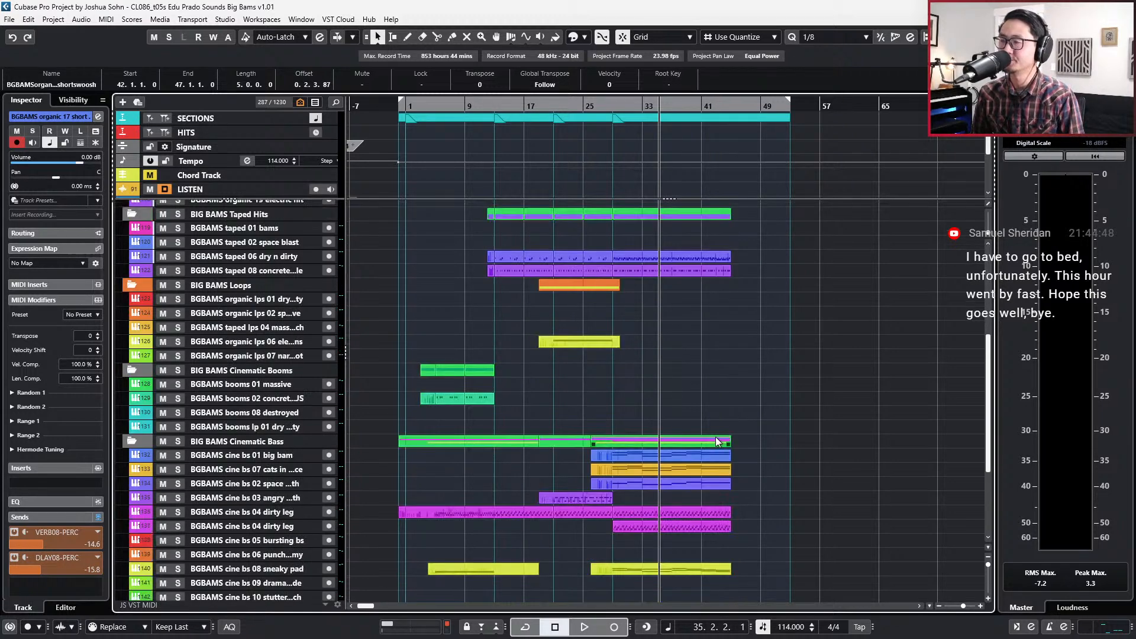
key(h)
key(h)
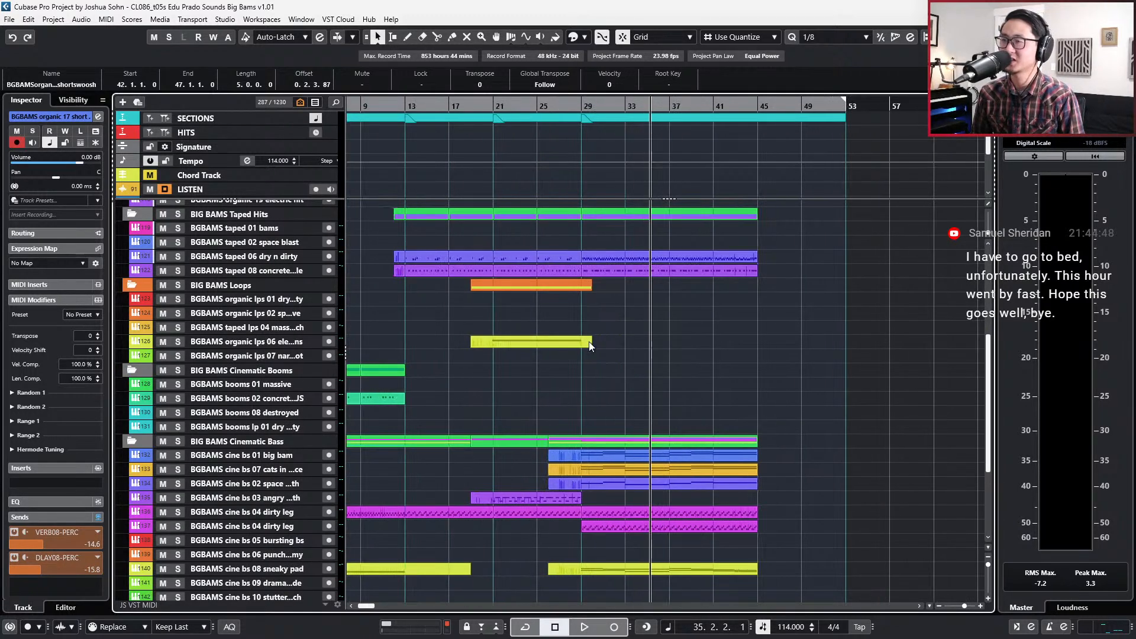
drag(562, 339, 707, 342)
key(alt+1)
key(h)
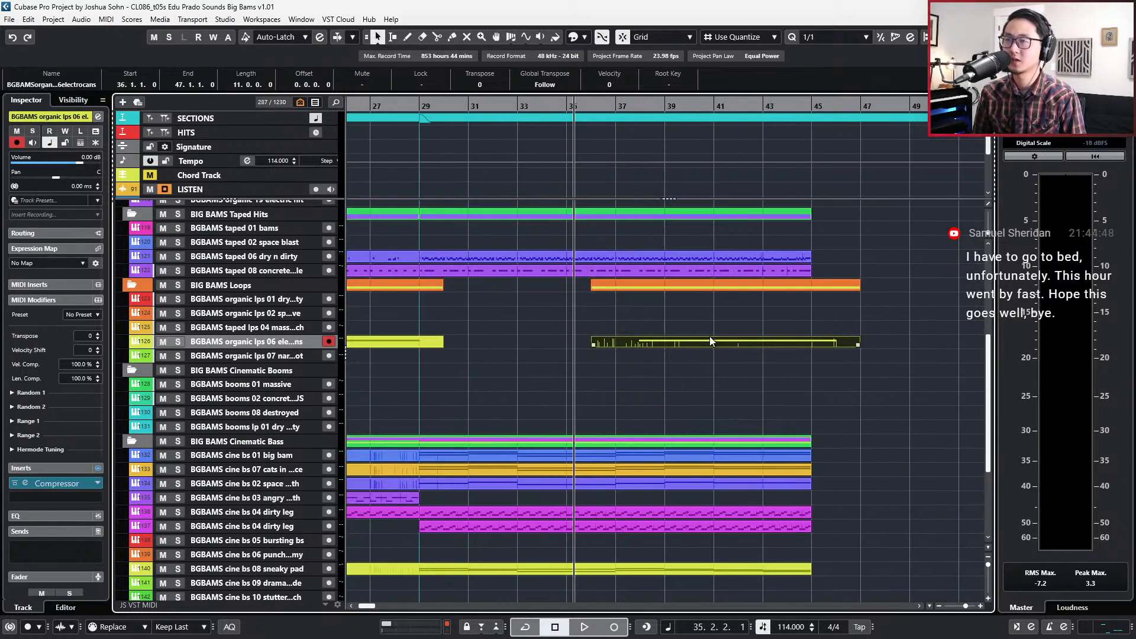
key(ctrl+Left)
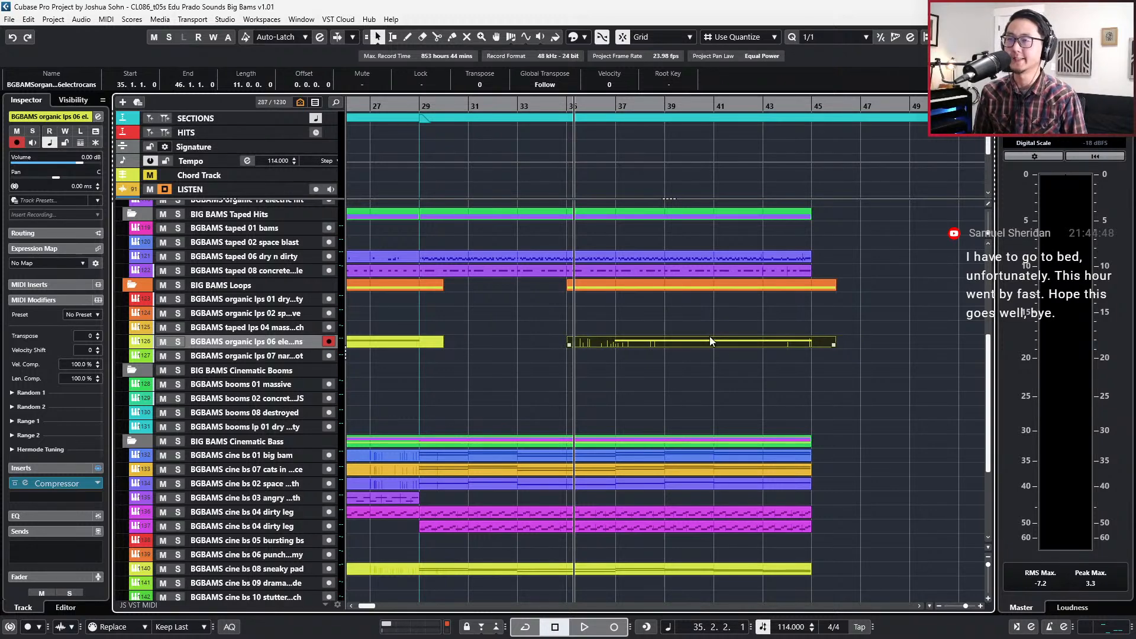
Set the copied part's CC 1 modulation points to 72 at 39.1.1 and 102 at 45.1.1, and close the editor.
double_click(711, 345)
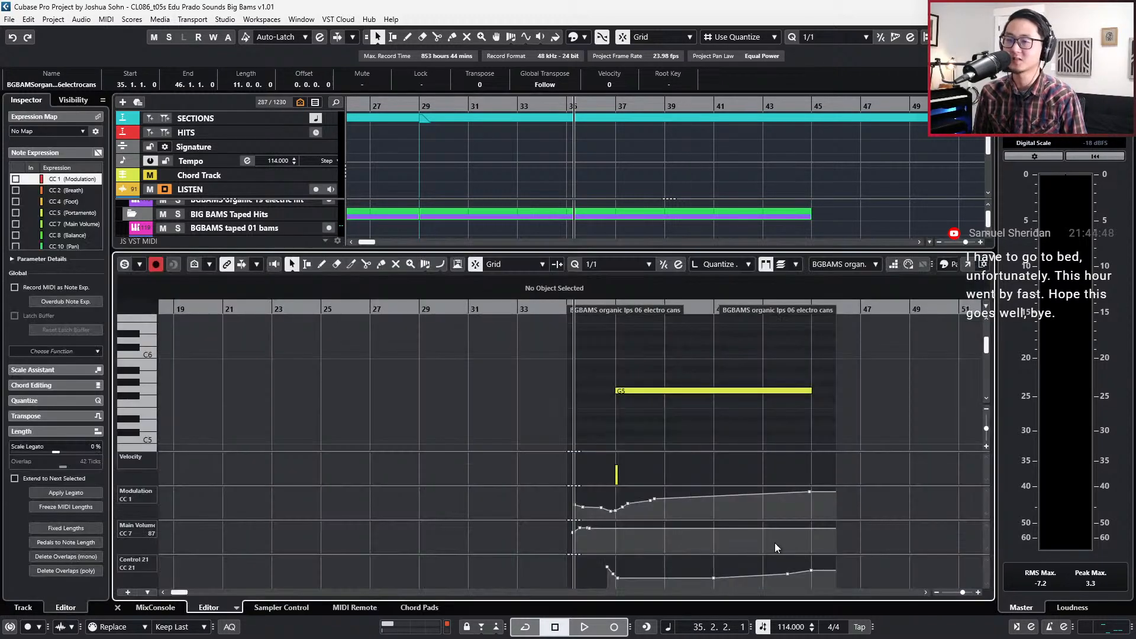
drag(813, 496, 813, 498)
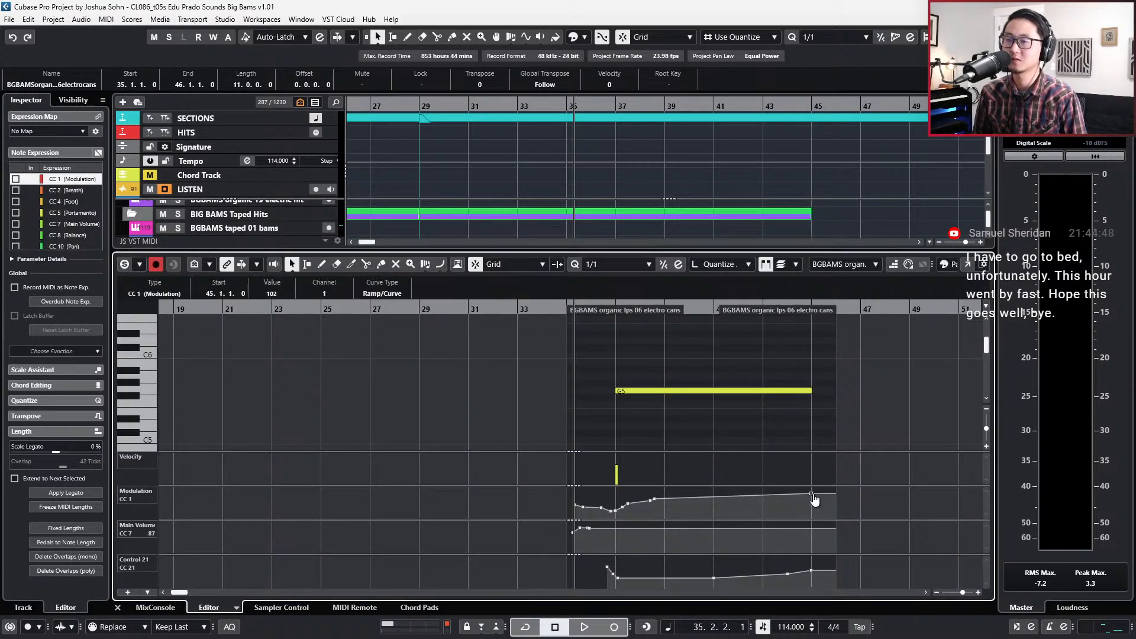
drag(654, 501, 654, 503)
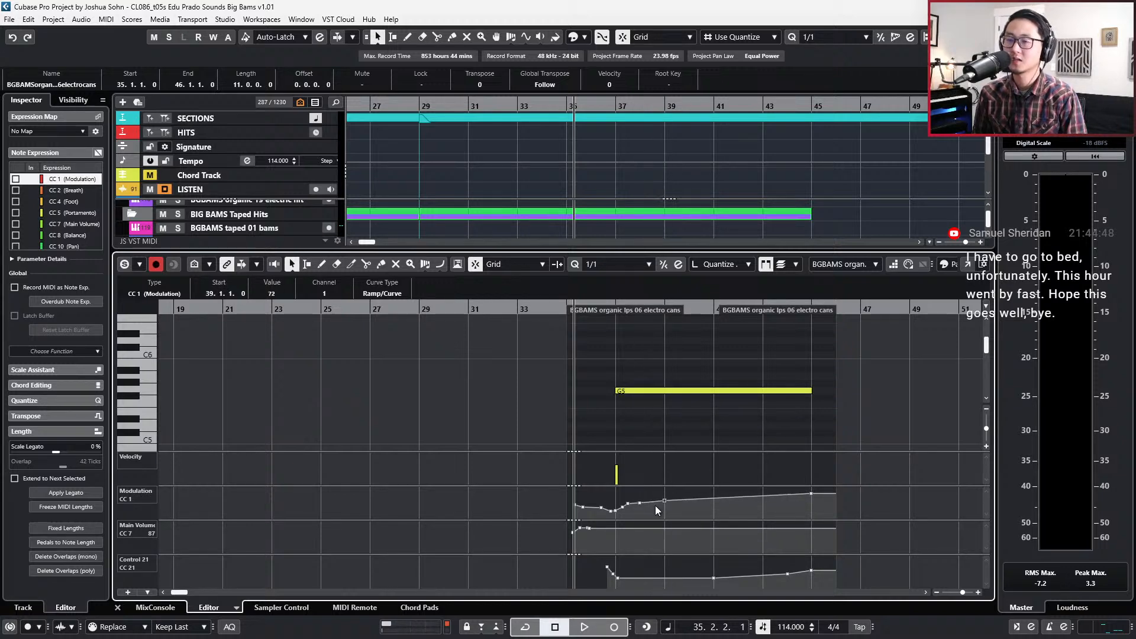
key(ctrl+e)
Audition the full arrangement from bar 35 while checking the Stereo Out and electro cans channel levels.
key(l)
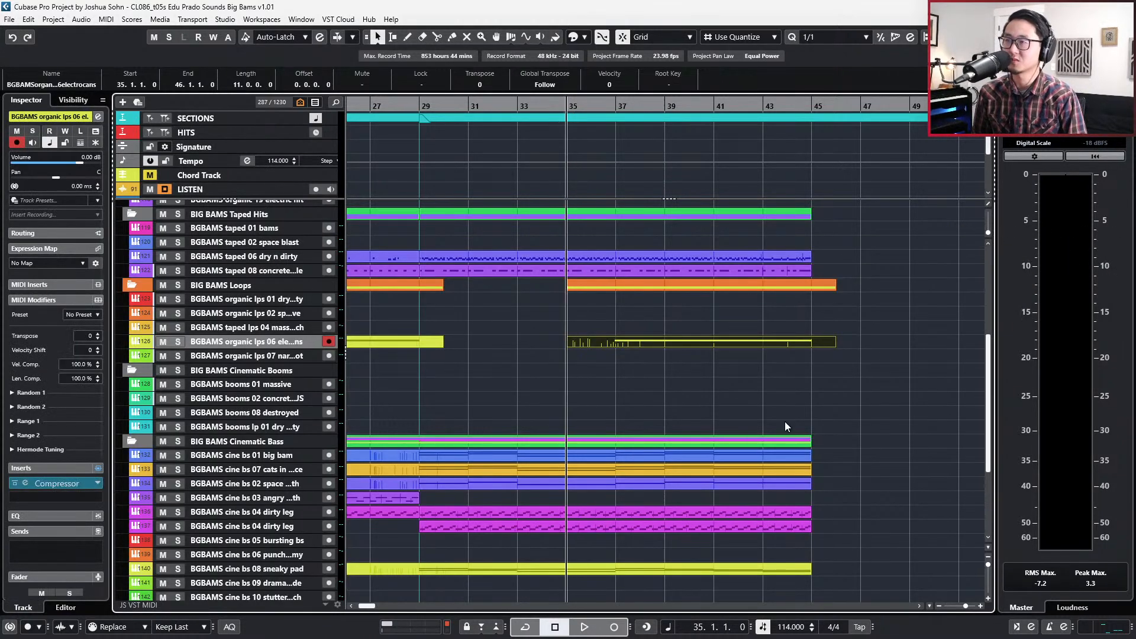
key(space)
scroll(763, 405, down, 4)
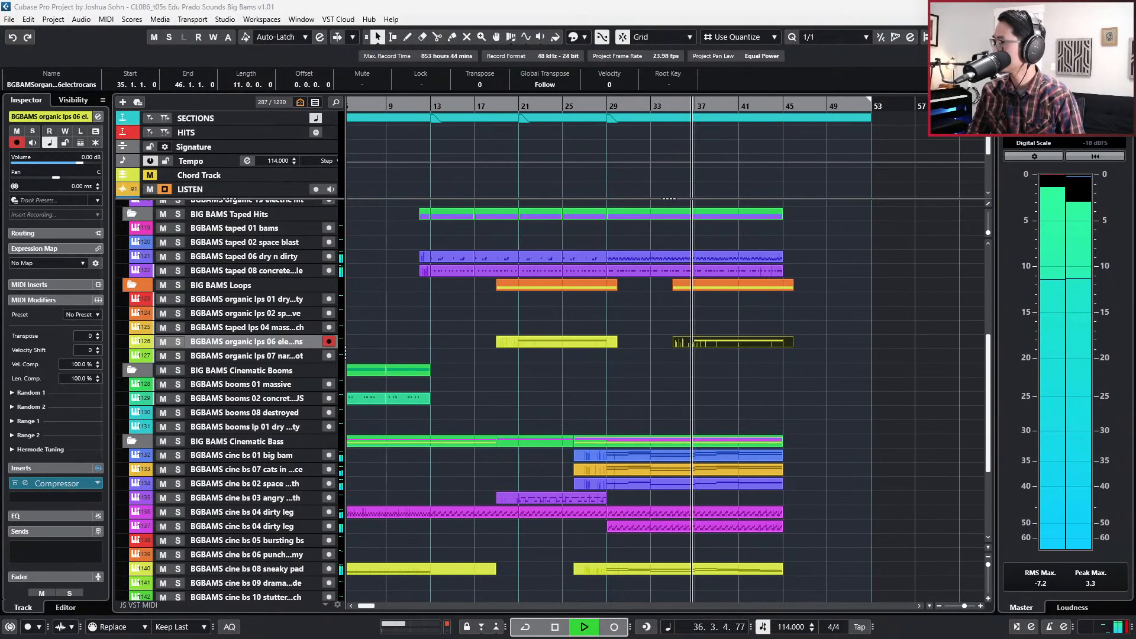
key(ctrl+shift+a)
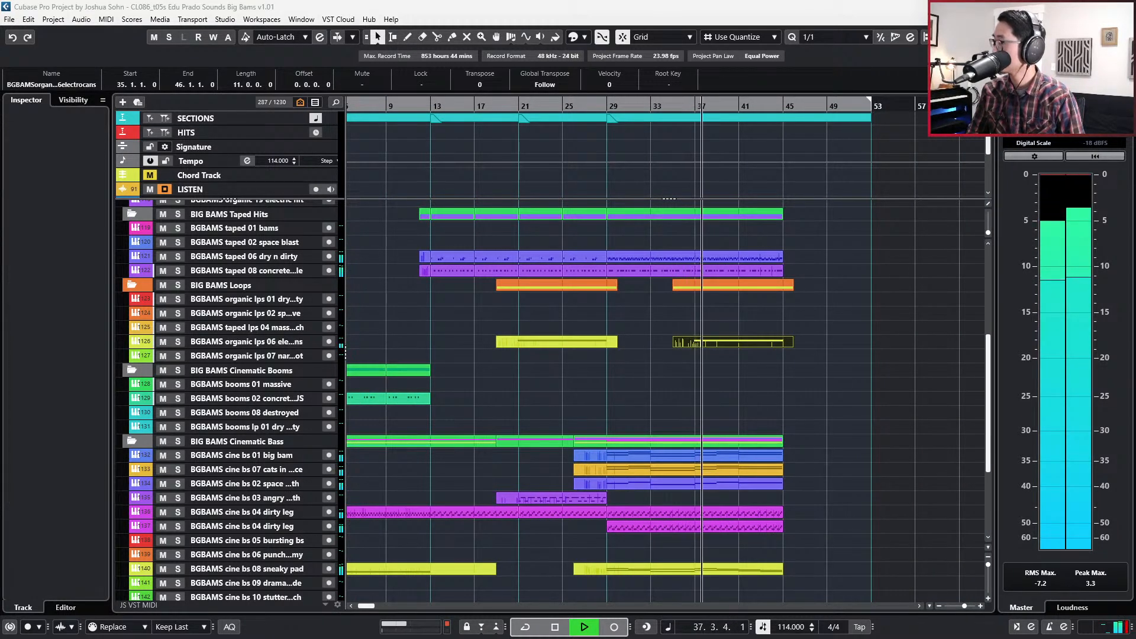
key(e)
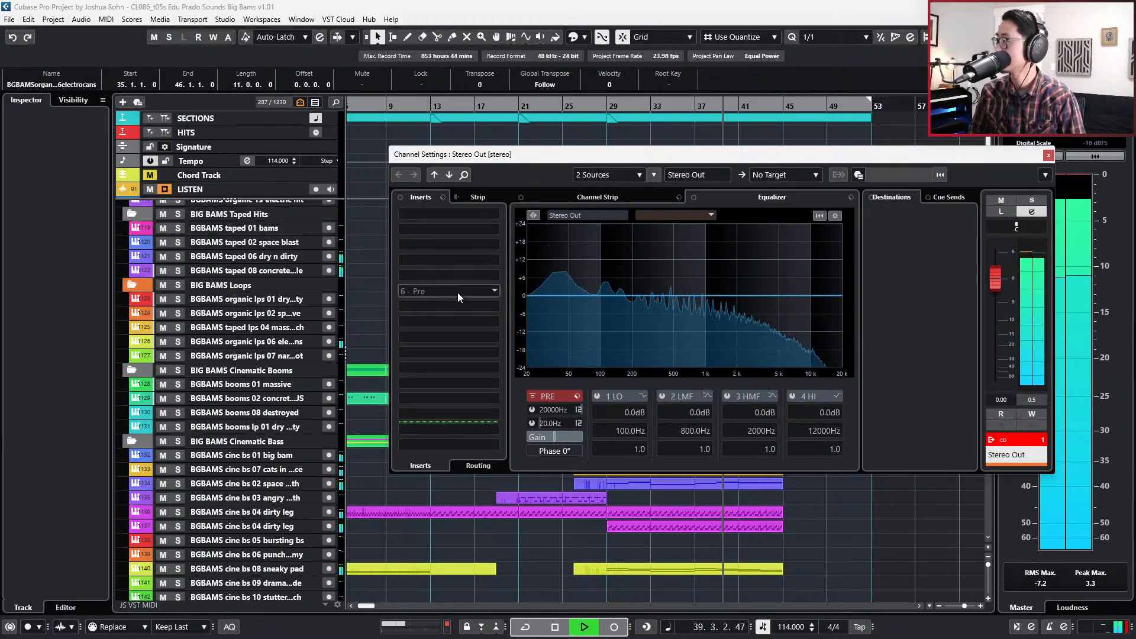
drag(639, 157, 294, 107)
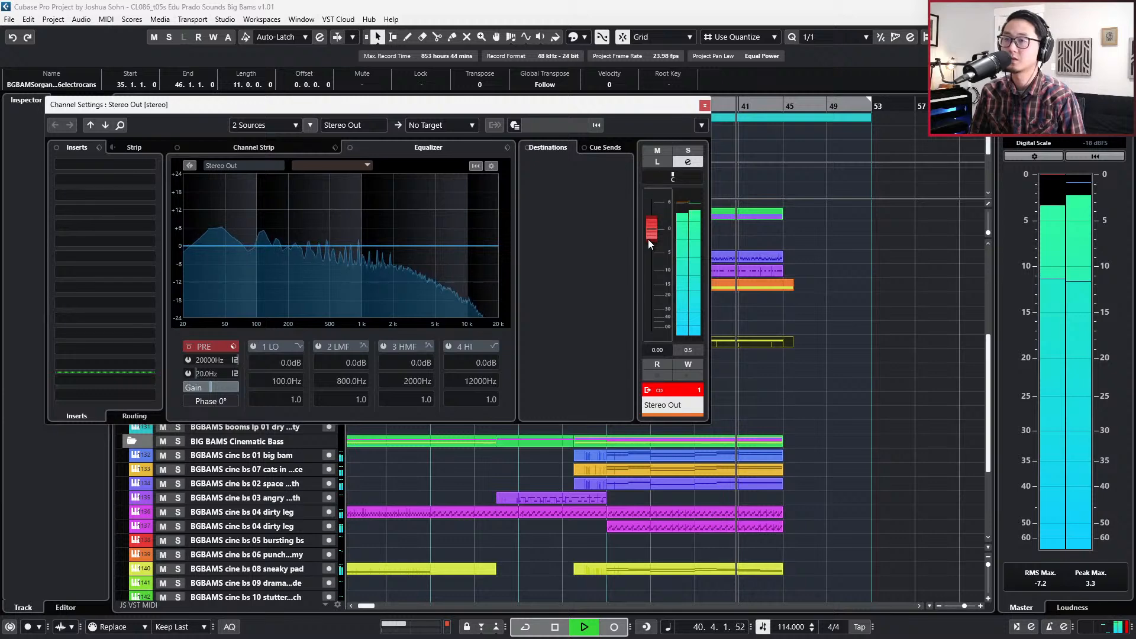
click(758, 344)
key(space)
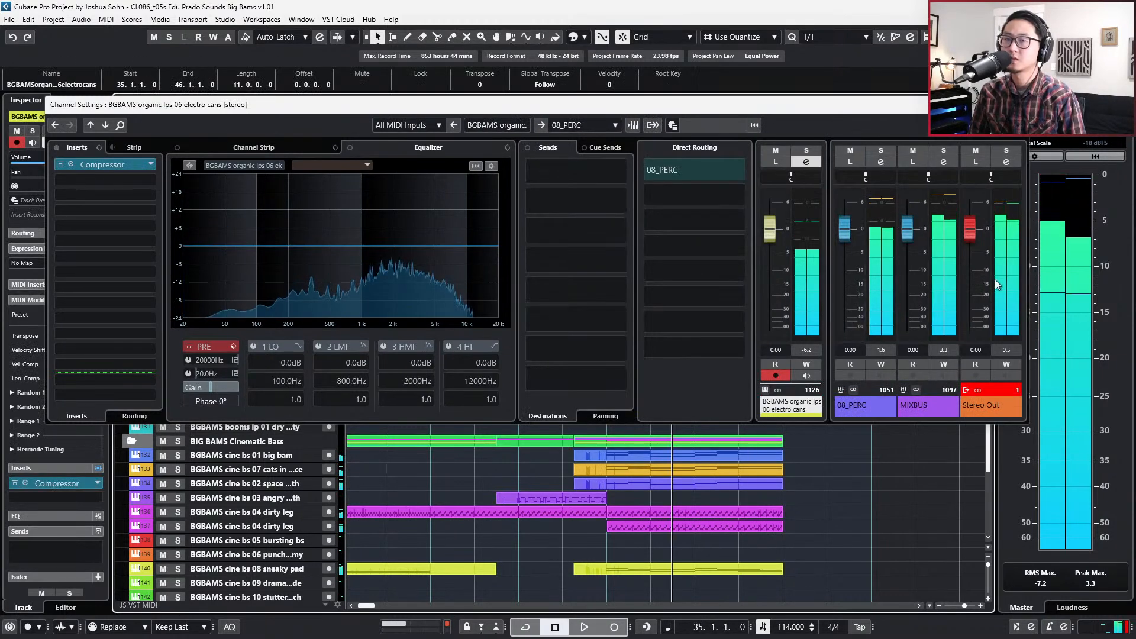
click(1015, 105)
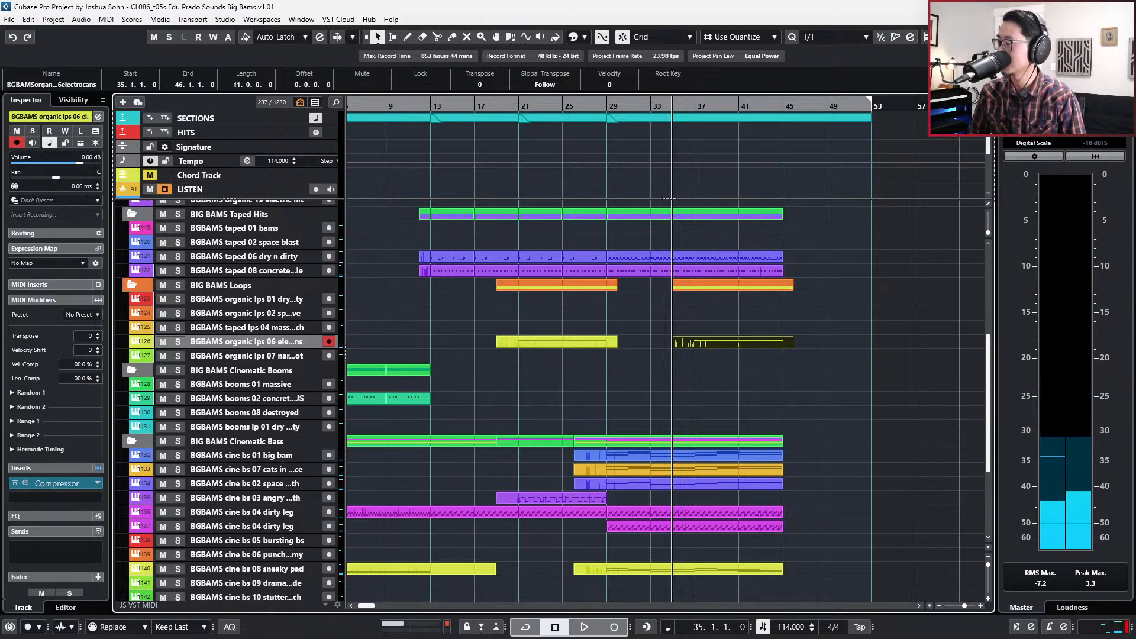
Insert a Limiter in slot 15 of the Stereo Out channel and reset its pre gain to 0.0 dB.
key(e)
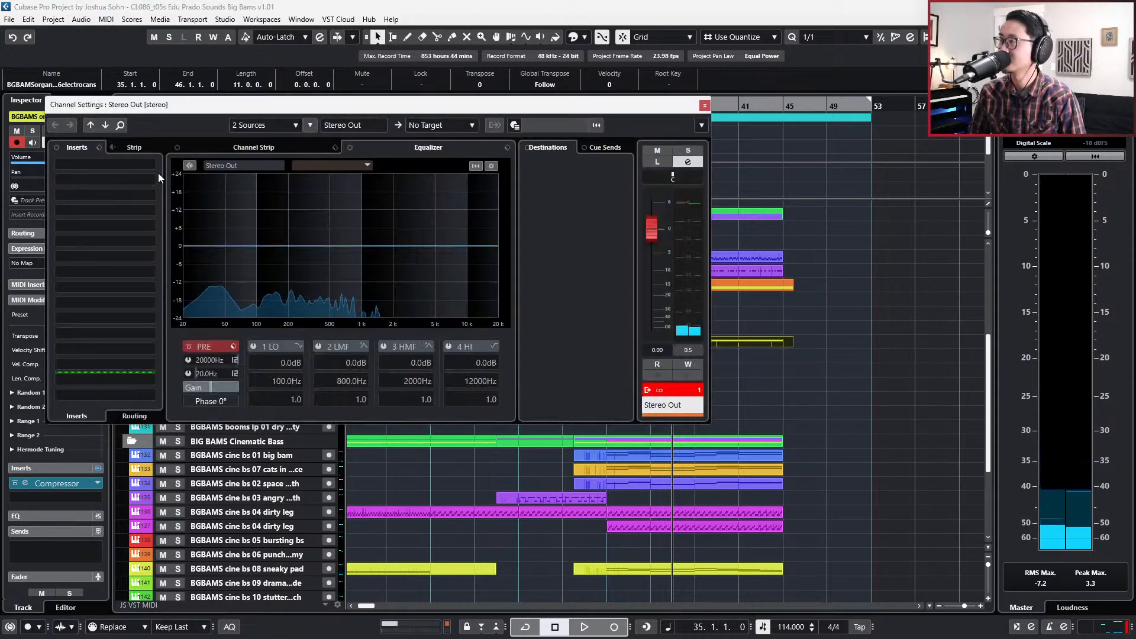
drag(216, 385, 181, 395)
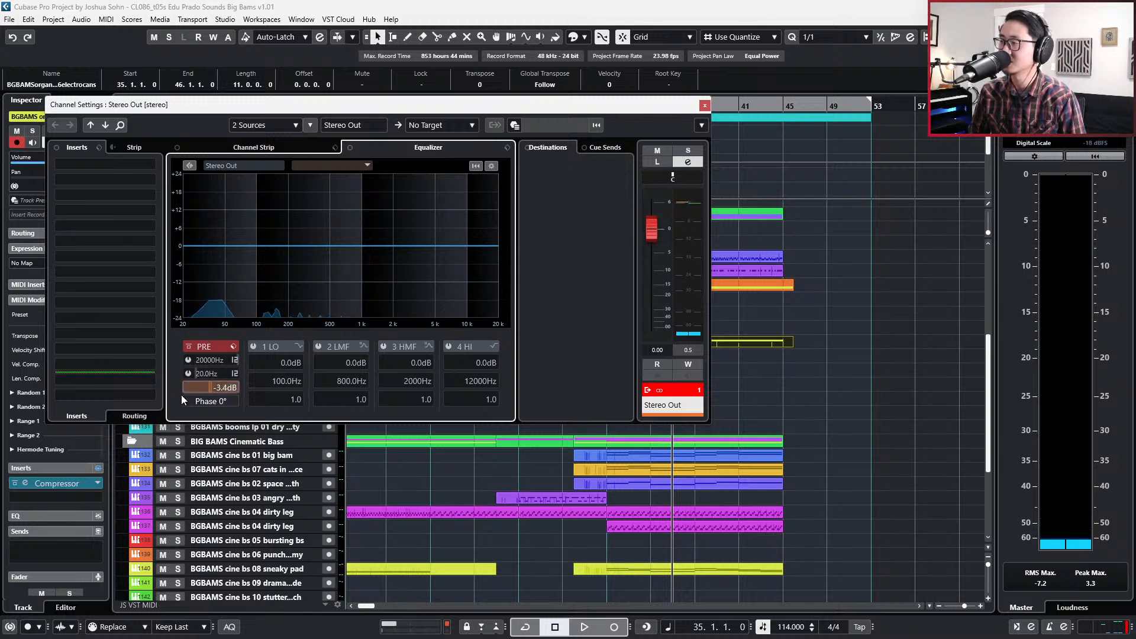
click(153, 379)
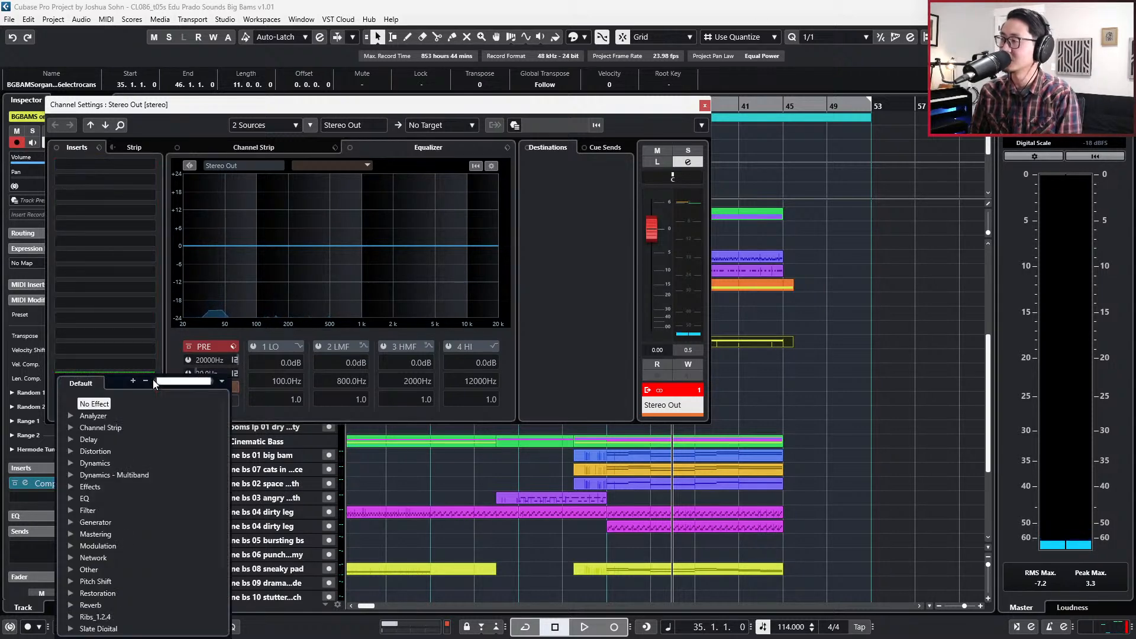
text(lim)
key(Return)
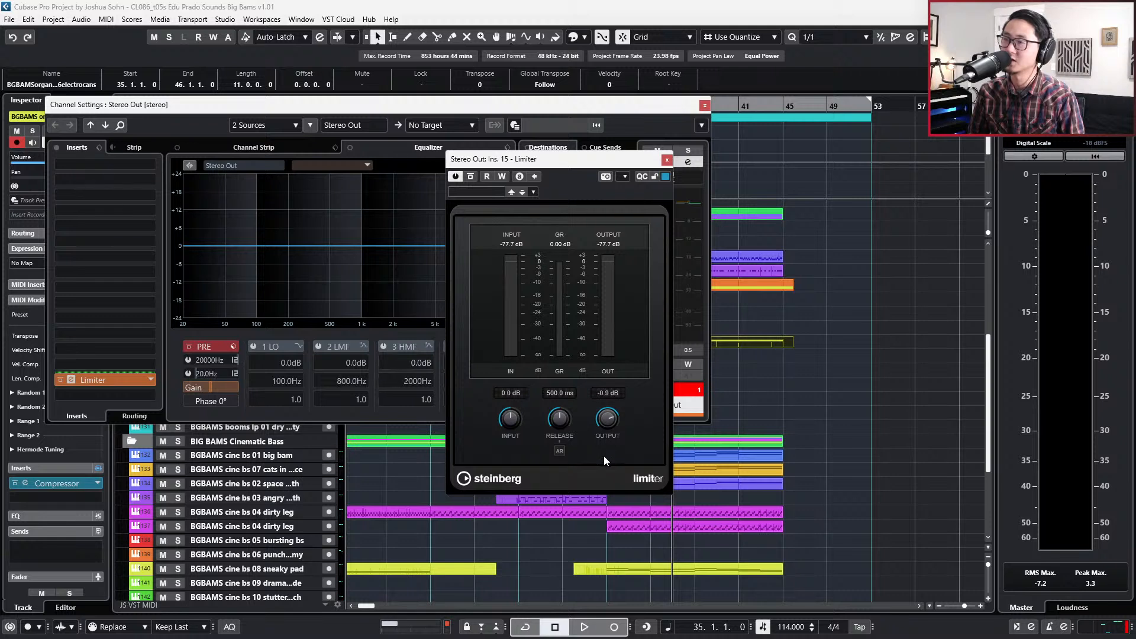
click(234, 390)
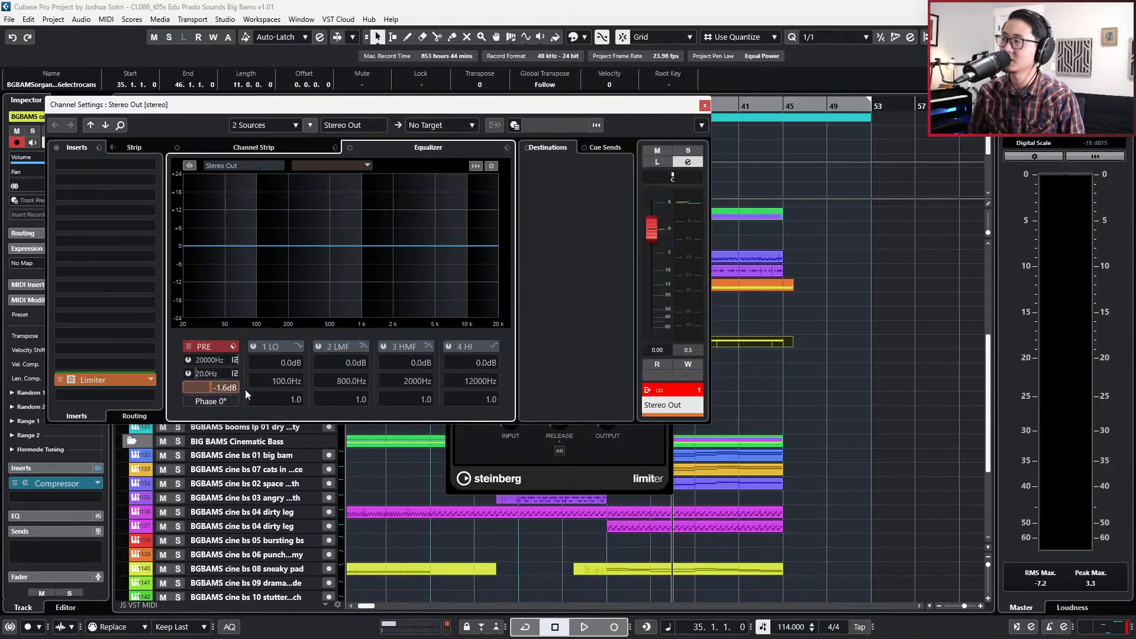
ctrl+click(213, 386)
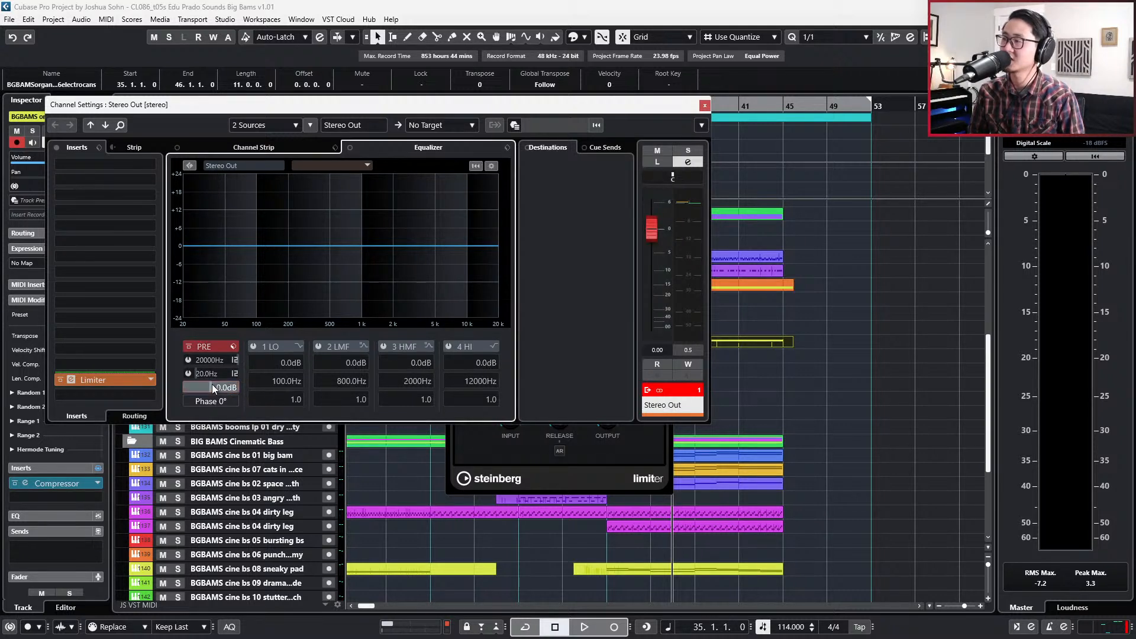
Set the limiter's input to -2.3 dB, output to -1.0 dB and release to auto, and close the output channel settings.
click(476, 462)
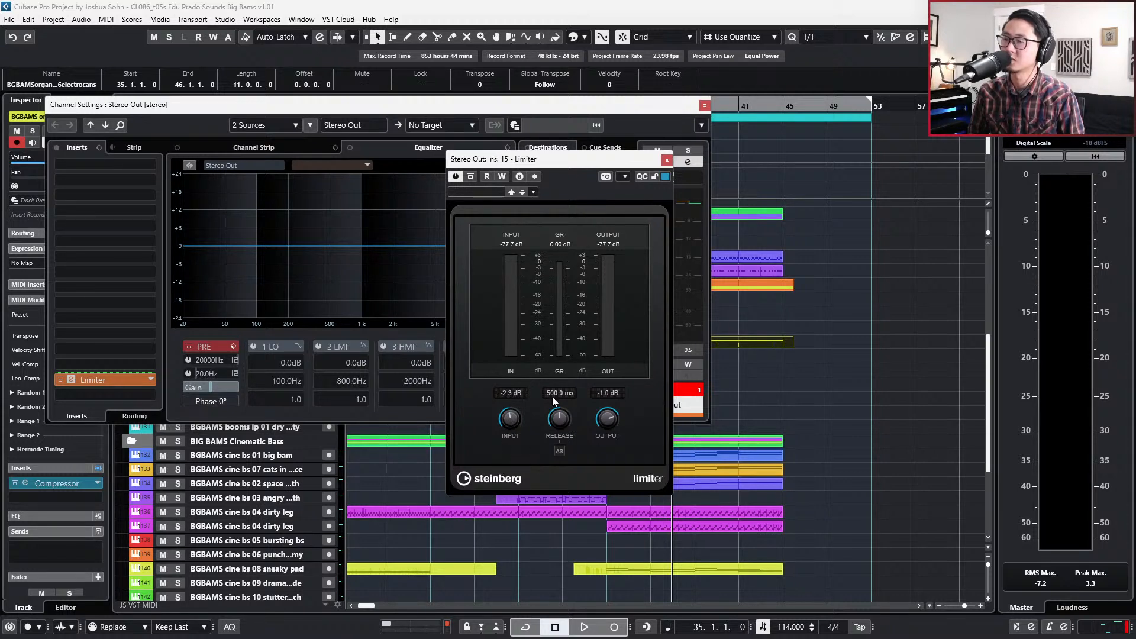
click(559, 451)
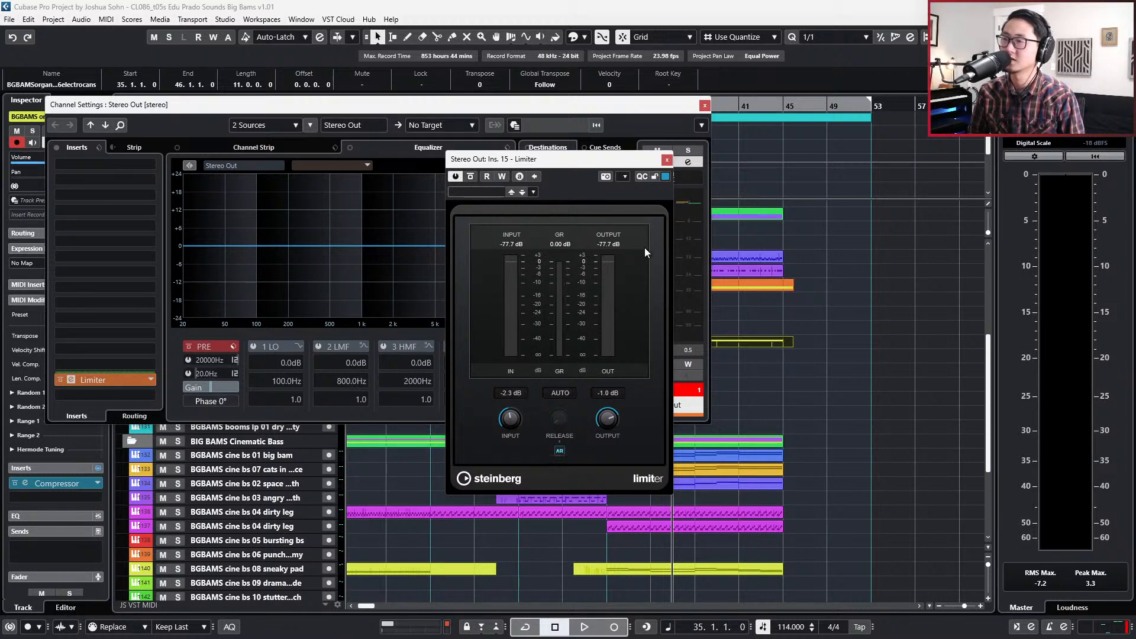
click(691, 131)
click(705, 106)
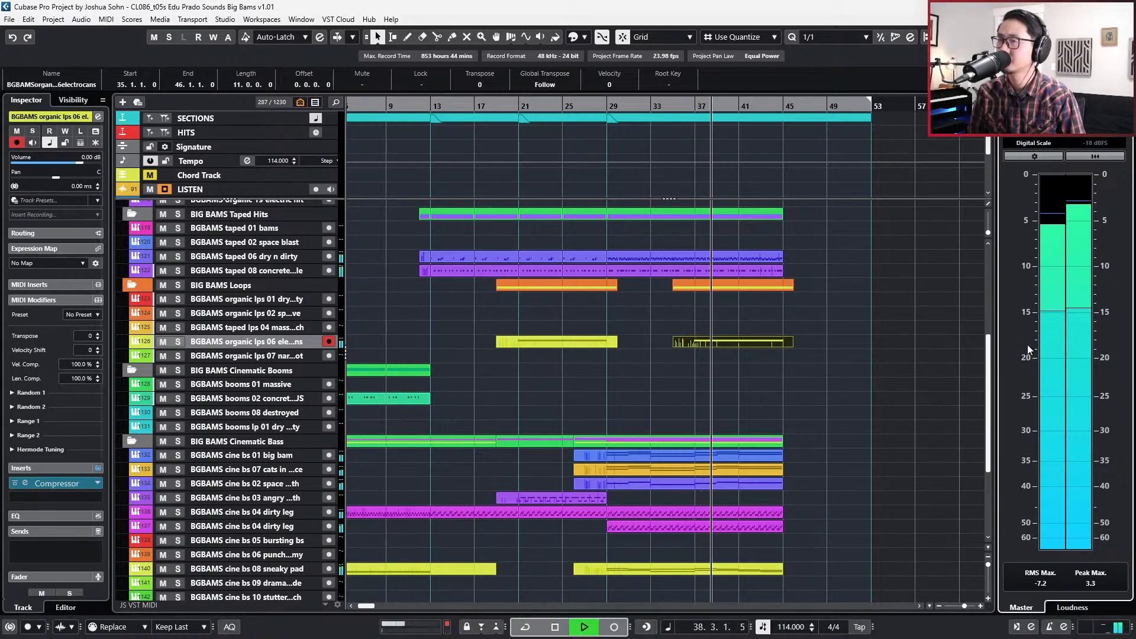
Solo the electro cans loop track during playback to audition its part up to bar 44, and unsolo it.
key(s)
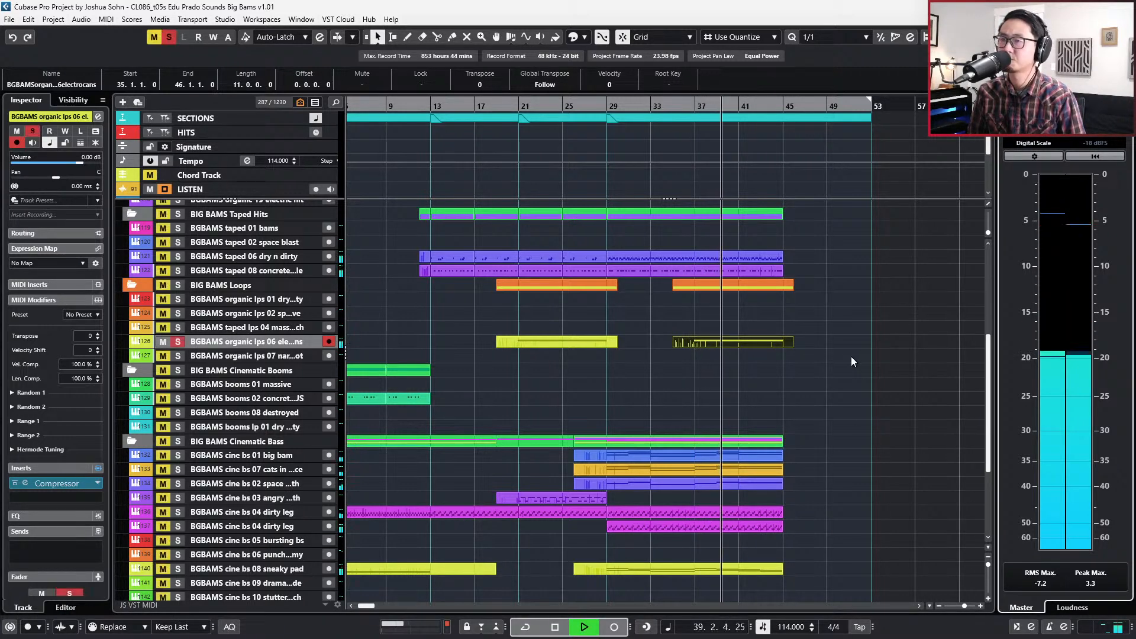
click(734, 342)
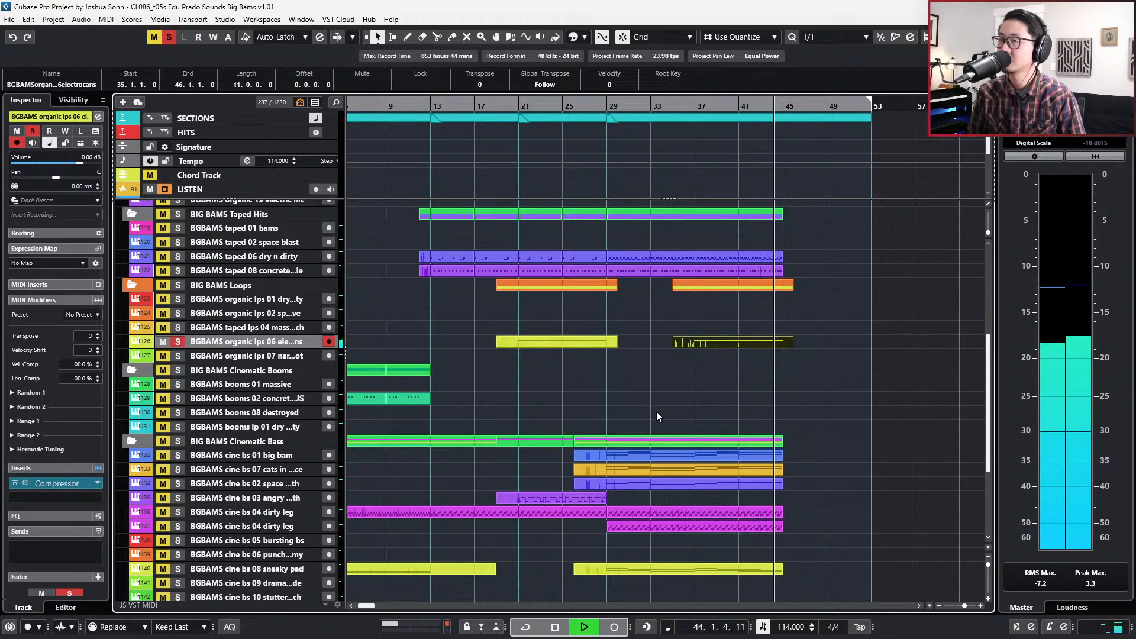
key(space)
key(s)
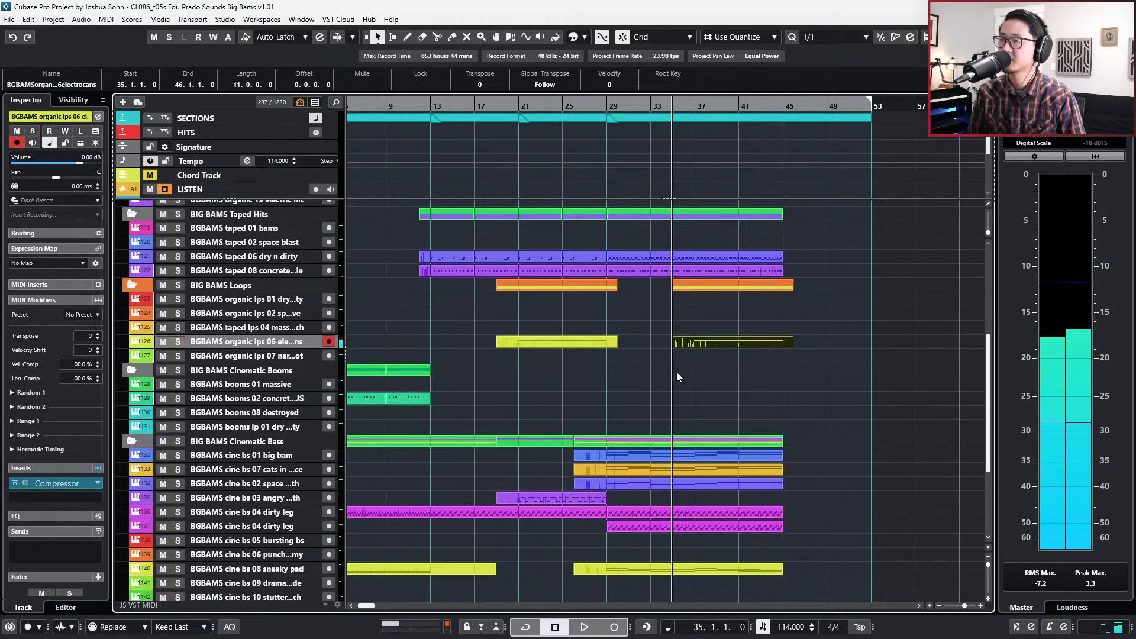
Move the copied electro cans part down to the organic lps 07 track and solo that track at bar 37.
click(722, 336)
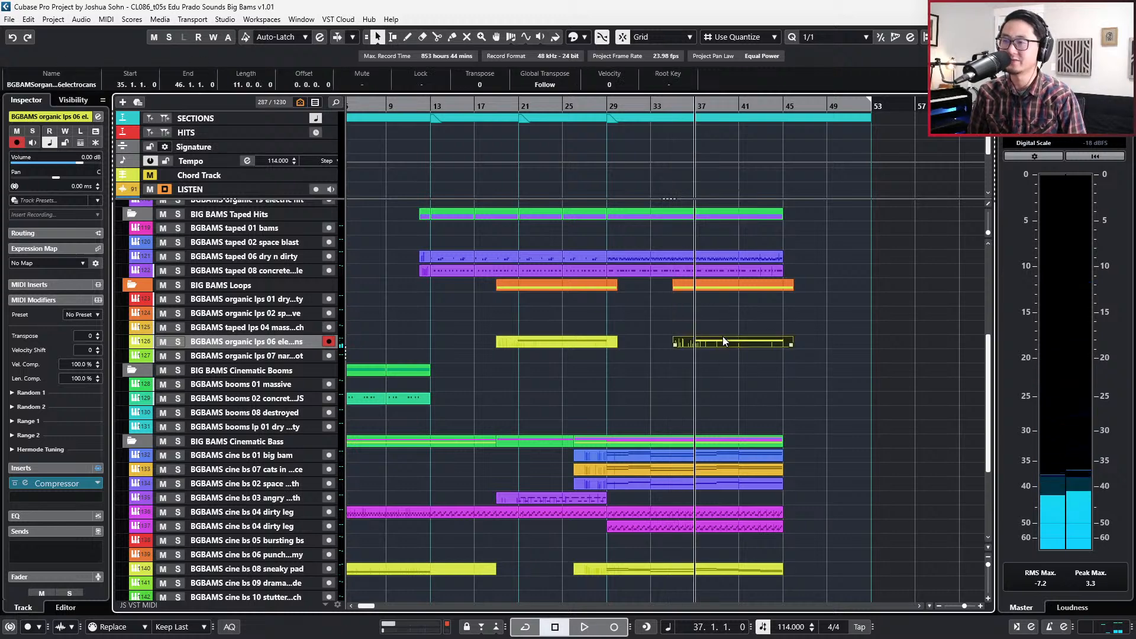
key(Return)
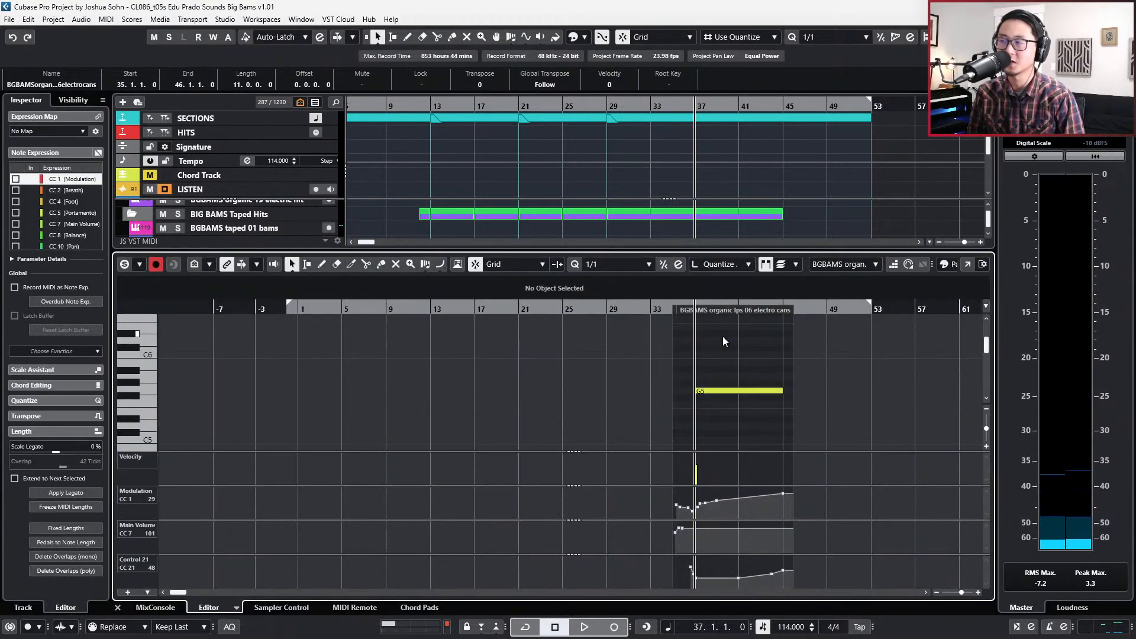
key(Return)
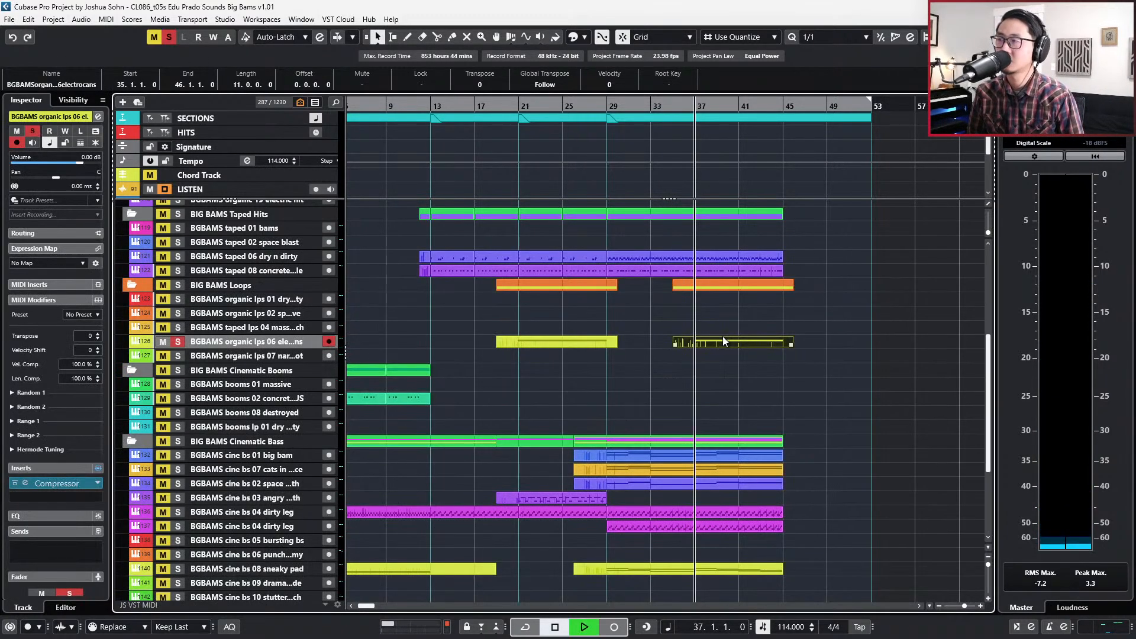
key(ctrl+Down)
key(s)
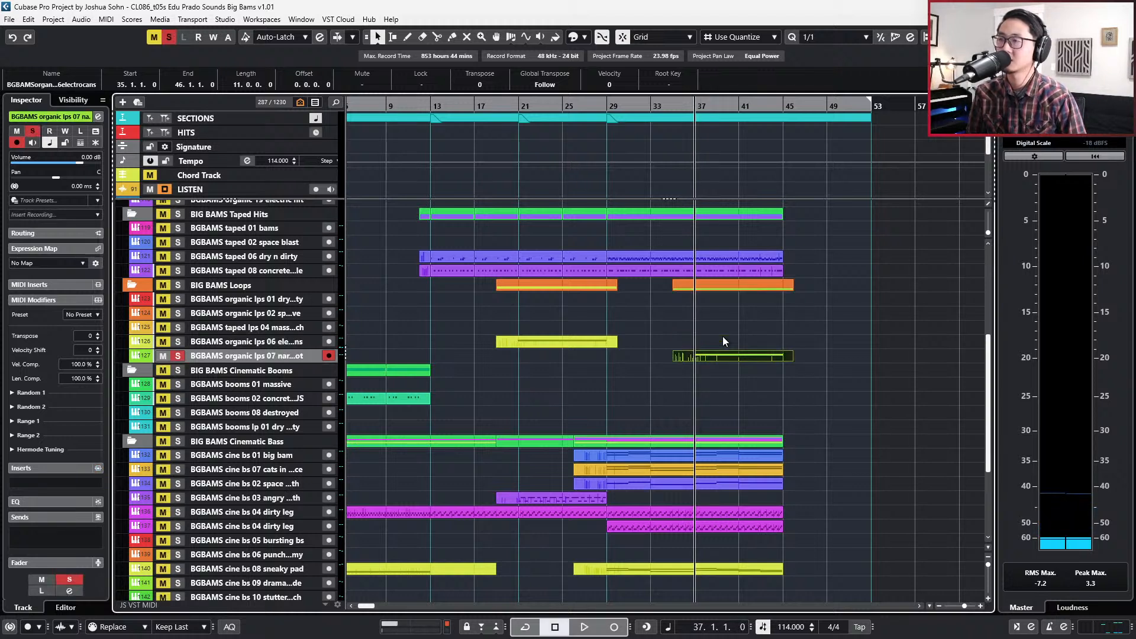
Play the organic lps 07 narrow robot part from bar 37 soloed, and replay it unsoloed within the full mix.
key(space)
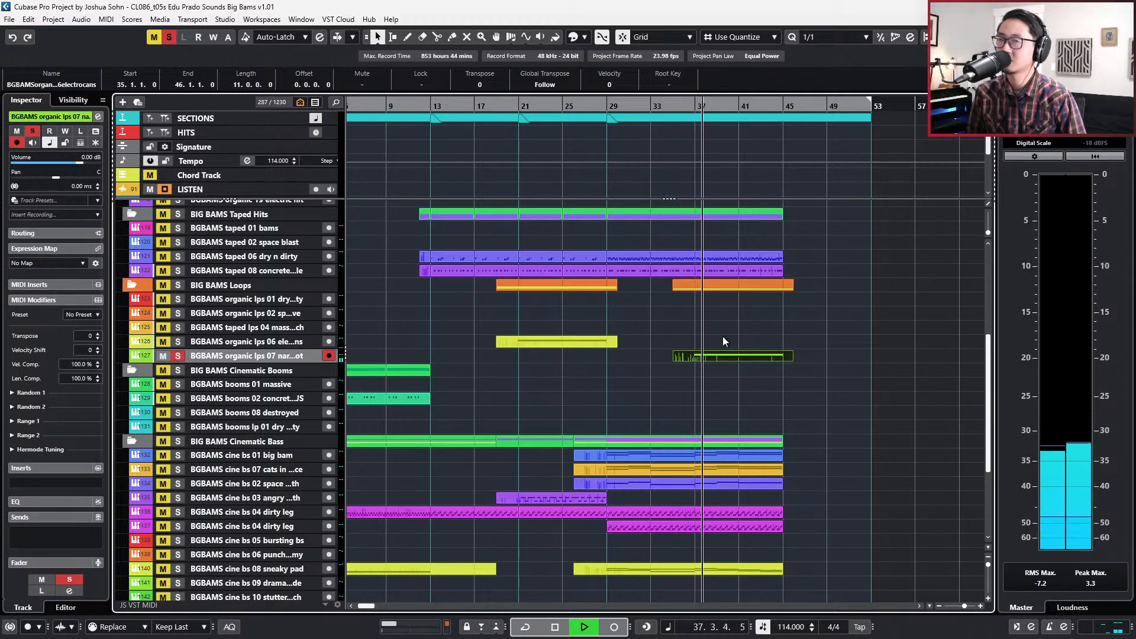
key(space)
key(s)
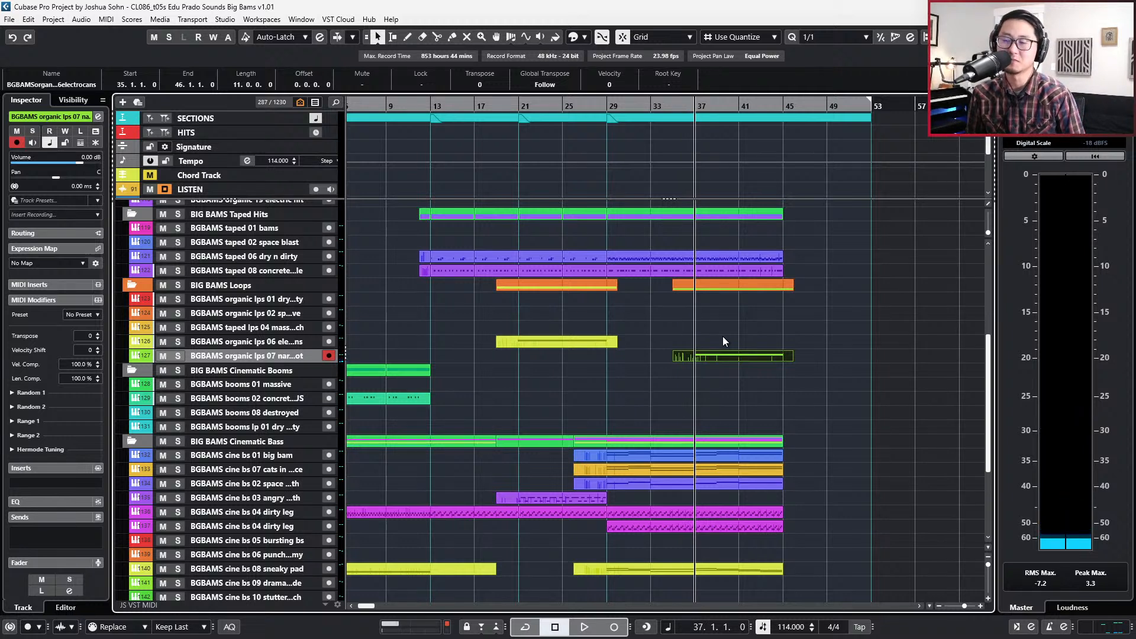
key(space)
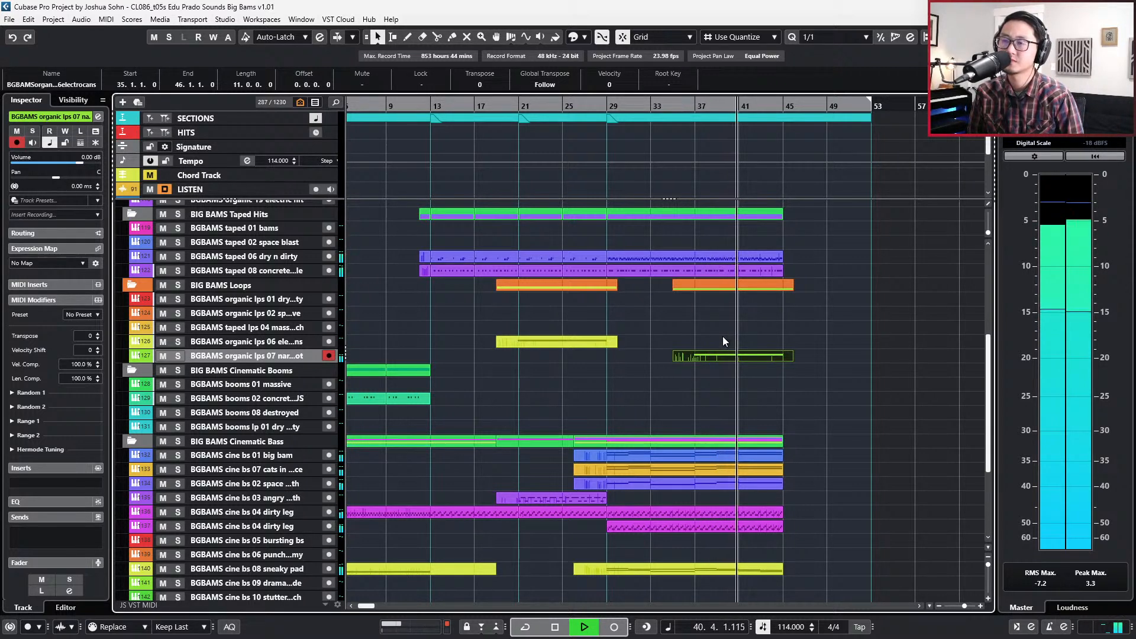
Add a send from the organic lps 07 narrow robot channel to the DLAY08-PERC bus.
key(e)
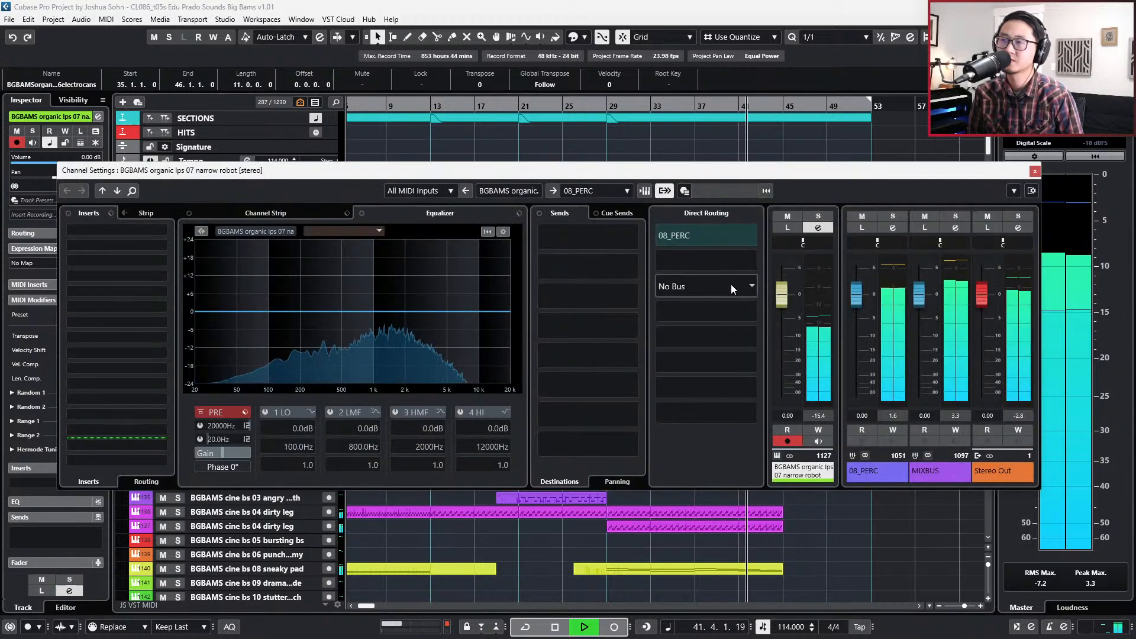
click(613, 228)
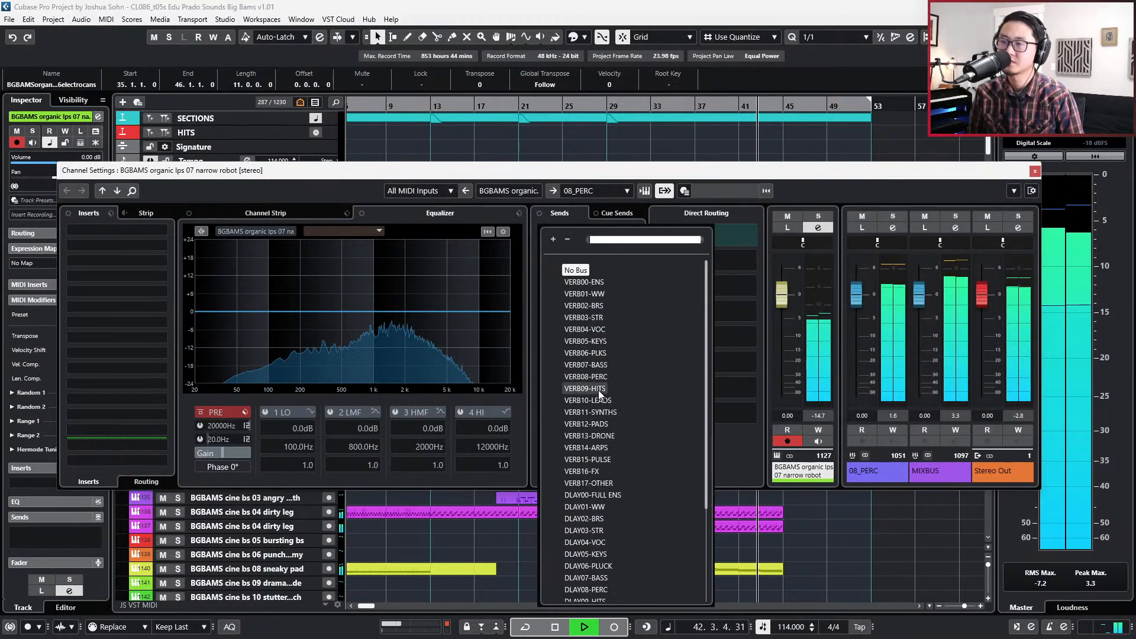
click(799, 183)
key(space)
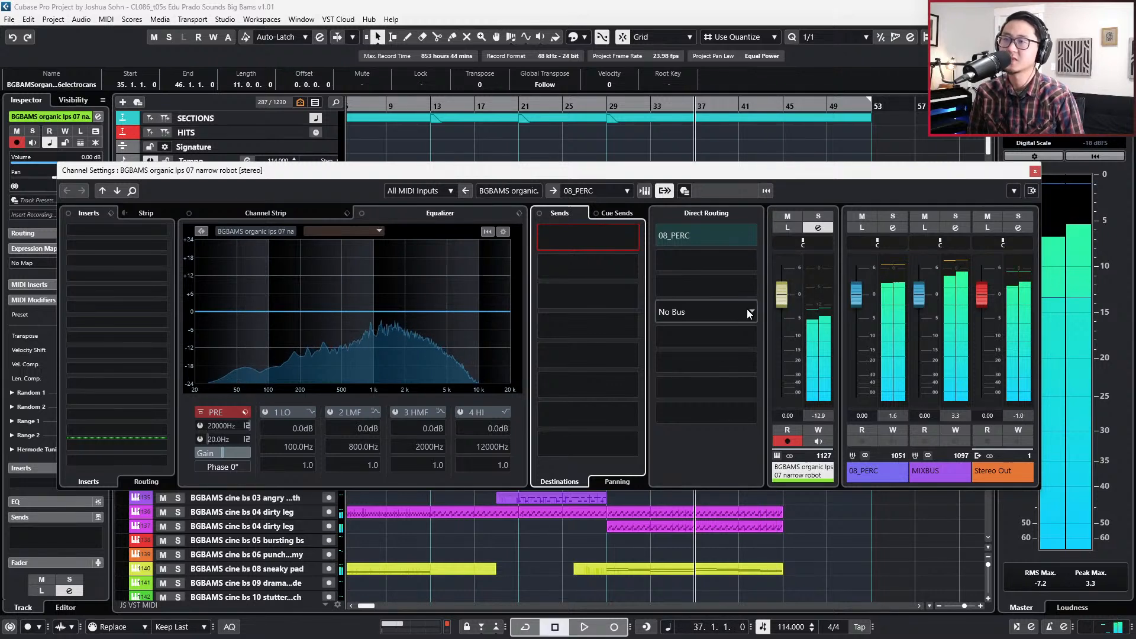
click(617, 234)
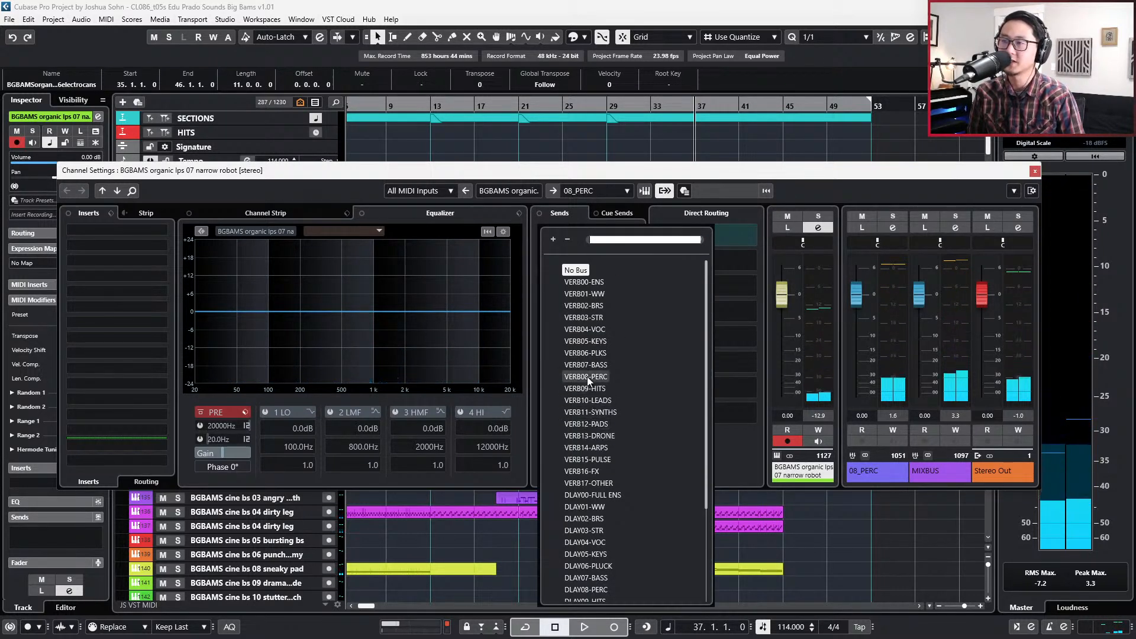
scroll(591, 443, down, 2)
click(601, 528)
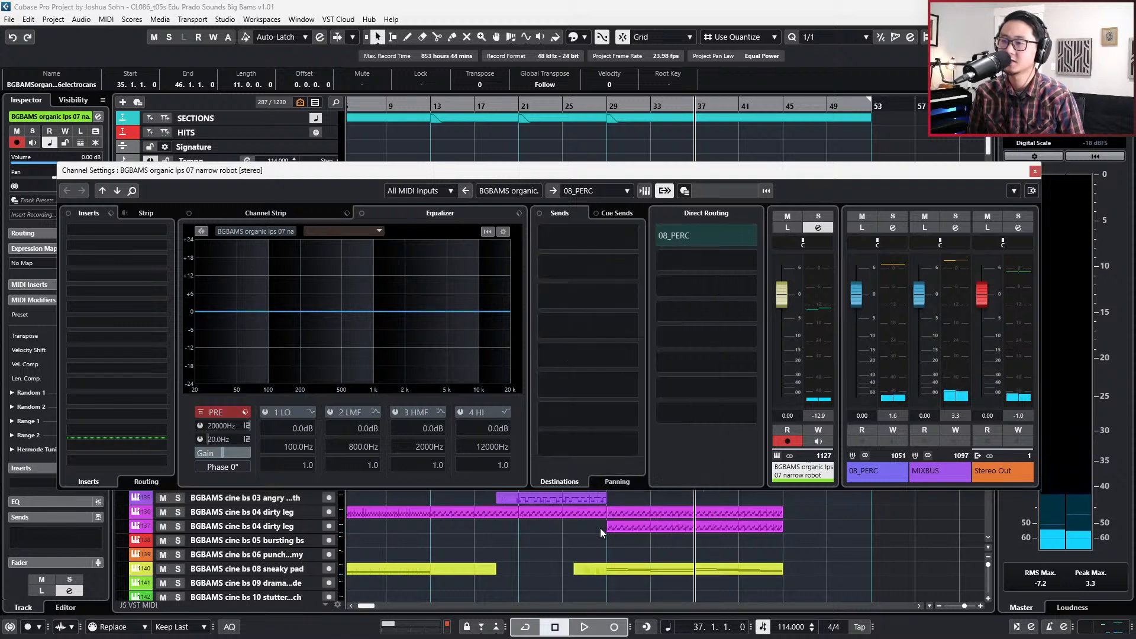
Solo the narrow robot track and lower its DLAY08-PERC send level to -20.9 dB during playback.
key(s)
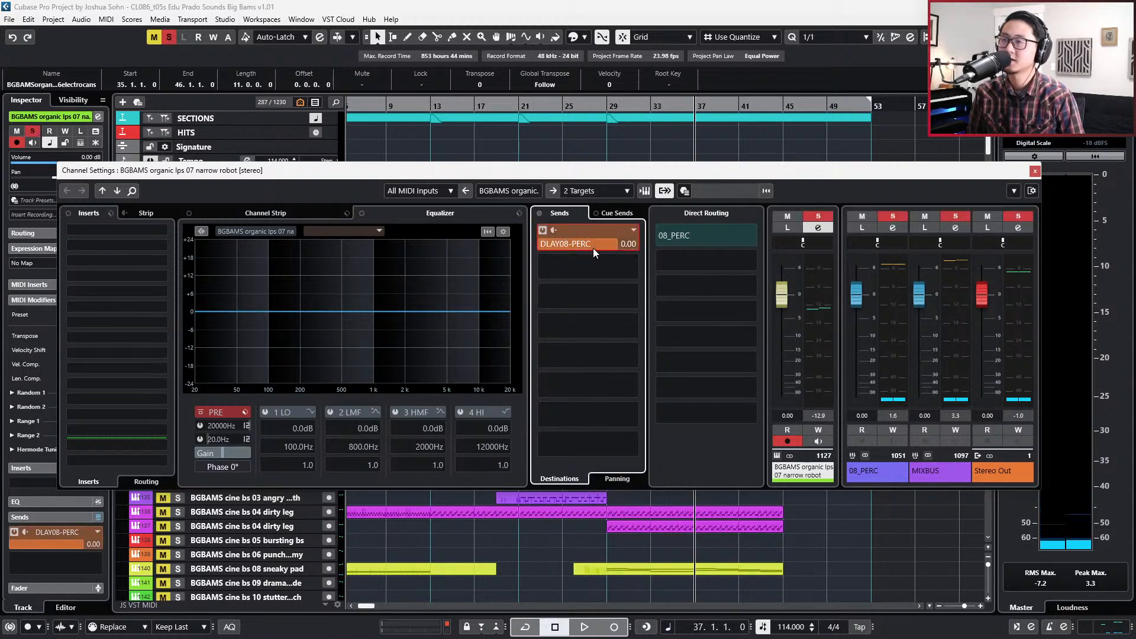
drag(593, 248, 494, 242)
key(space)
drag(599, 247, 609, 246)
Set EchoBoy on DLAY08-PERC to dotted 1/8 ping and dotted 1/4 pong, close the effect and channel windows, and unsolo the track.
right_click(610, 246)
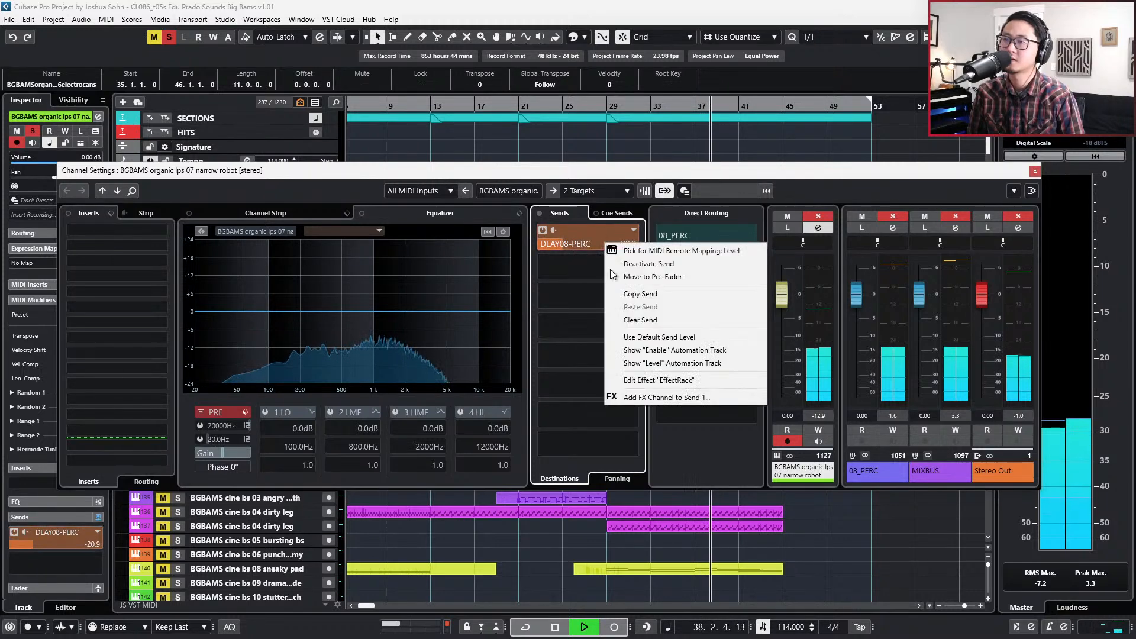
click(639, 380)
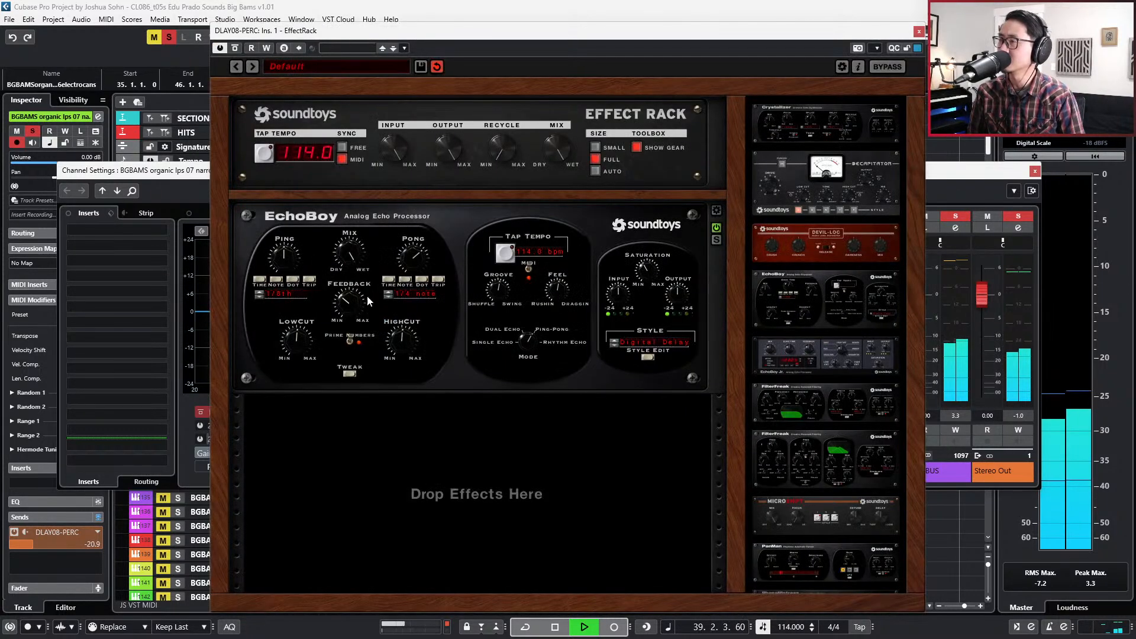
click(294, 280)
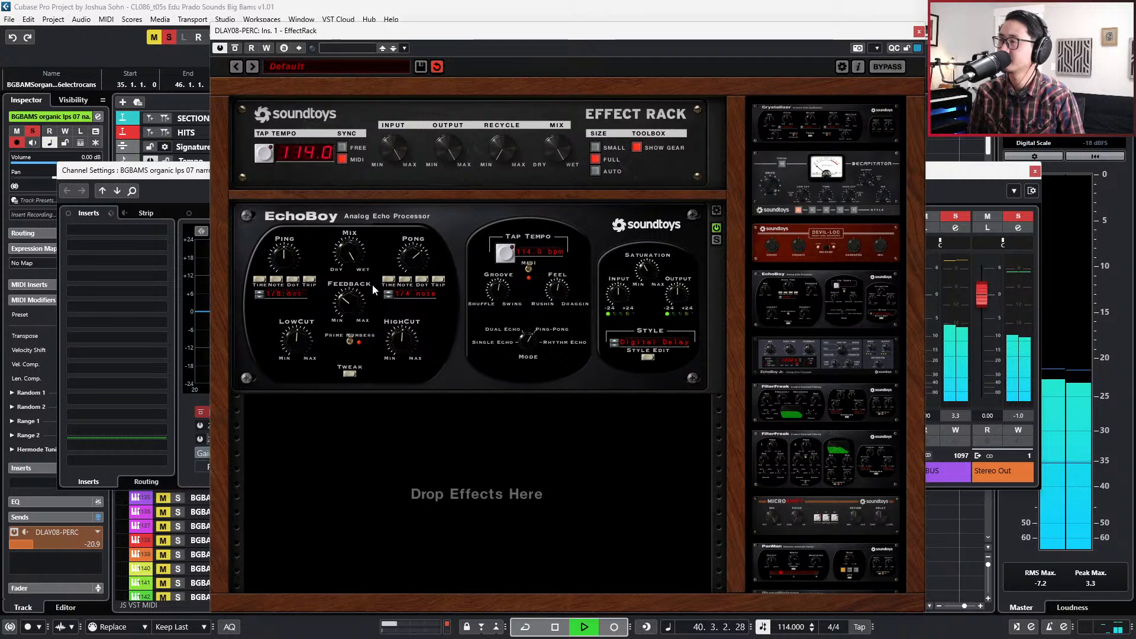
click(423, 281)
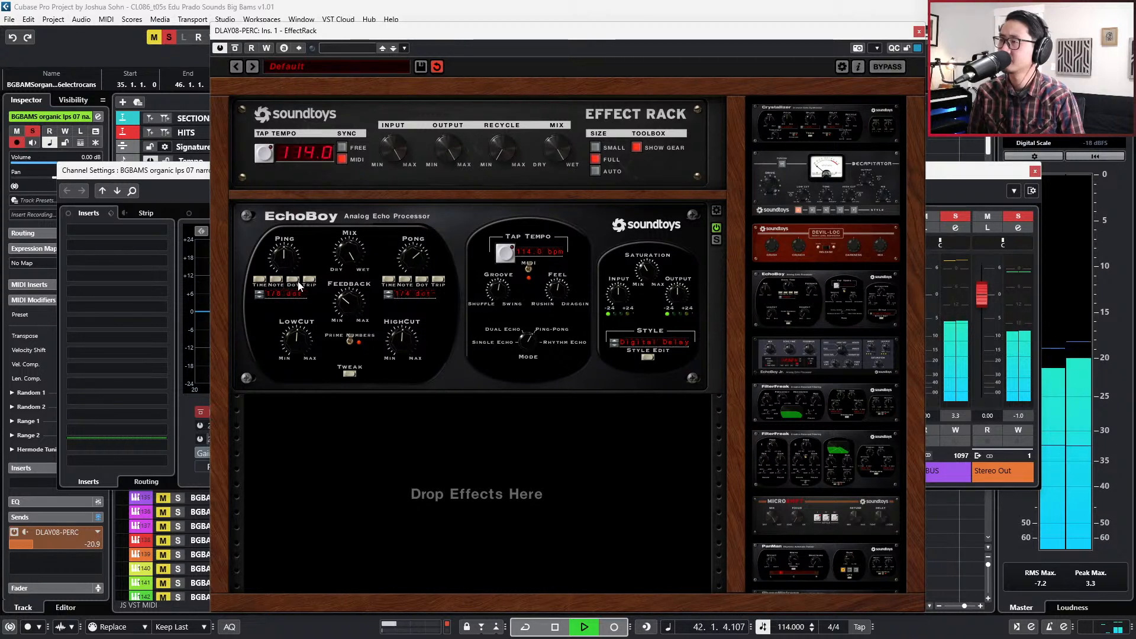
click(919, 31)
key(space)
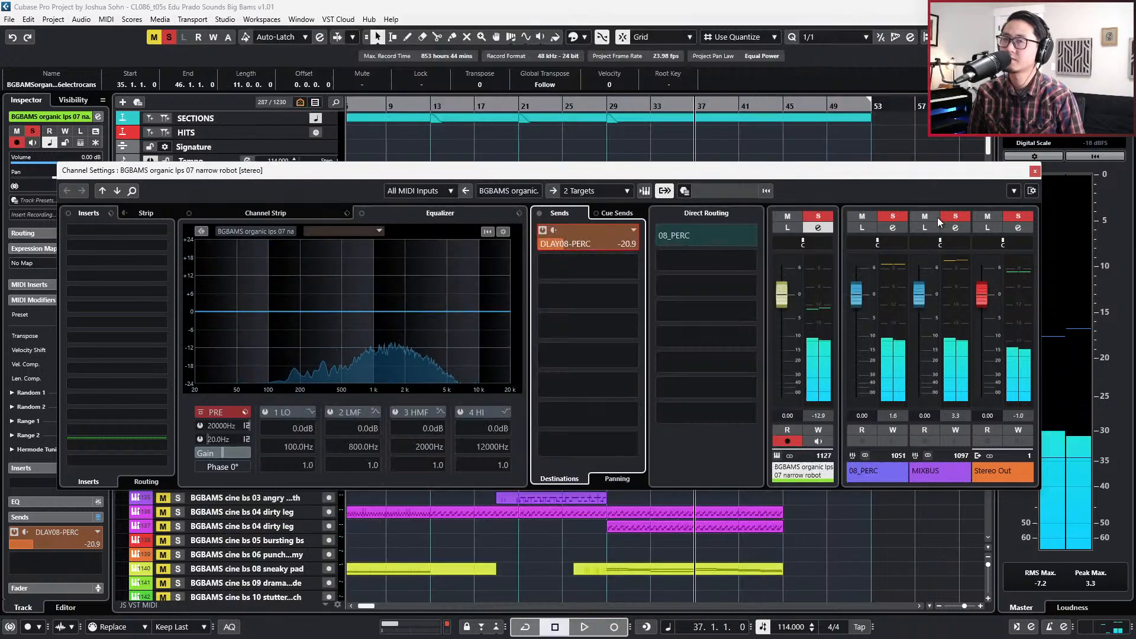
click(1035, 172)
key(s)
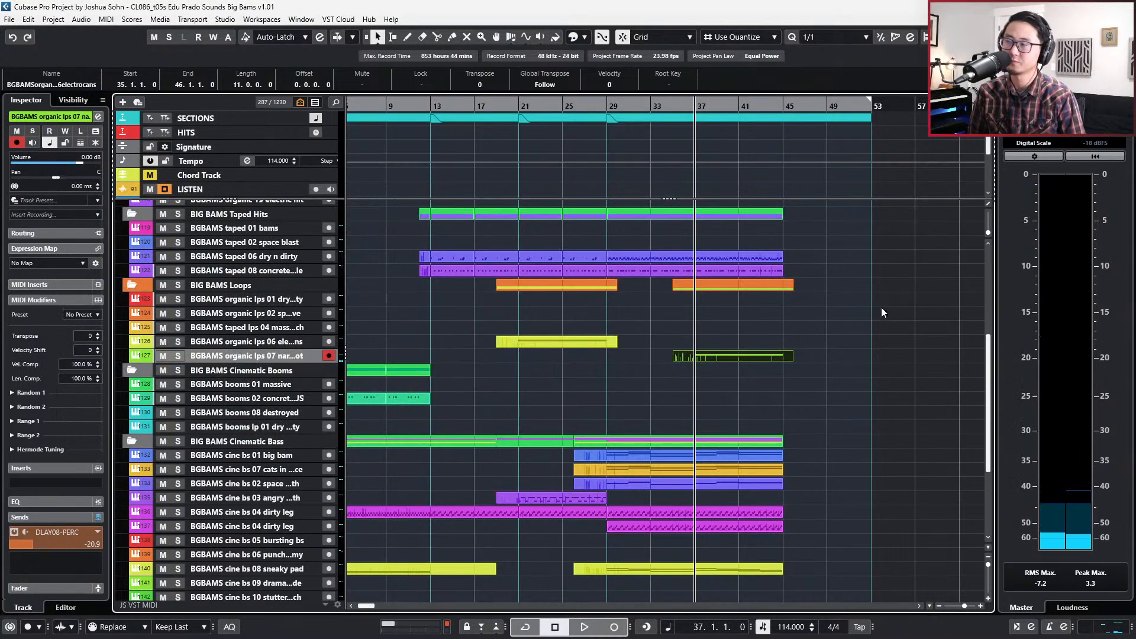
Copy the cine bs 03 angry synth part on its own track so the copy runs from bar 35 to bar 45.
key(g)
key(g)
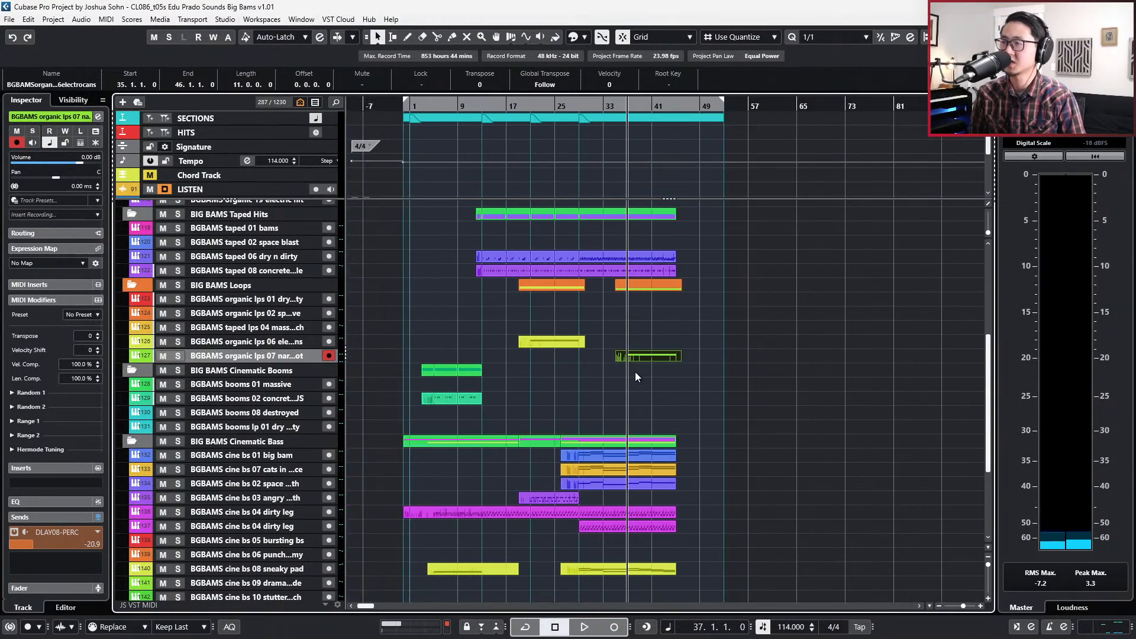
scroll(585, 377, down, 3)
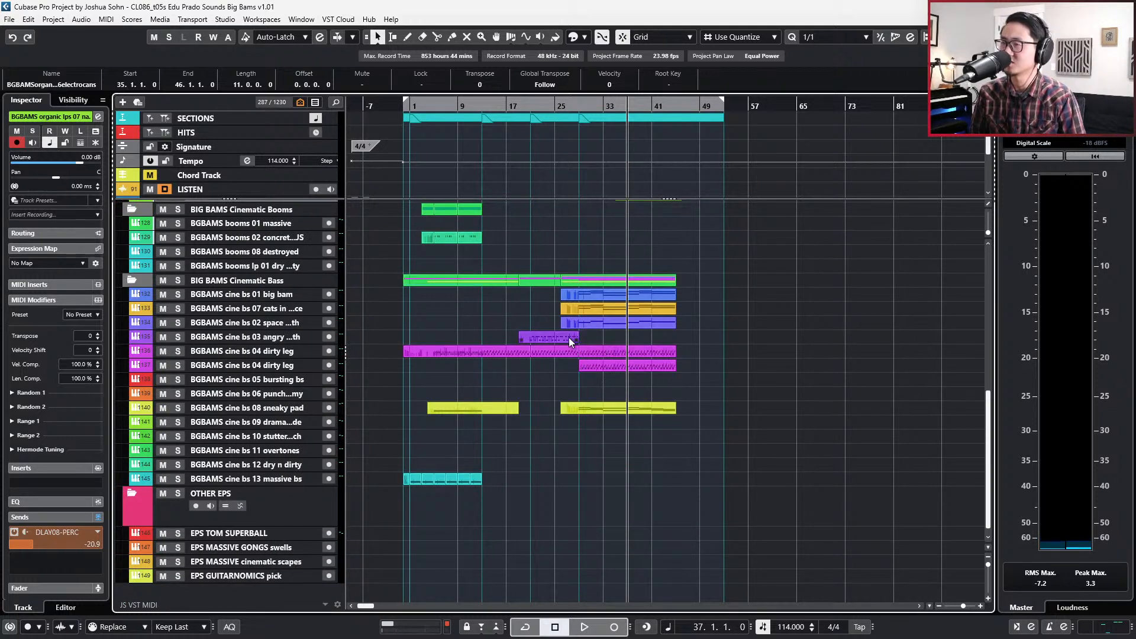
key(h)
key(h)
drag(554, 337, 702, 335)
Play the copied angry synth part from bar 37, briefly soloing it to compare it with the full mix.
key(space)
key(h)
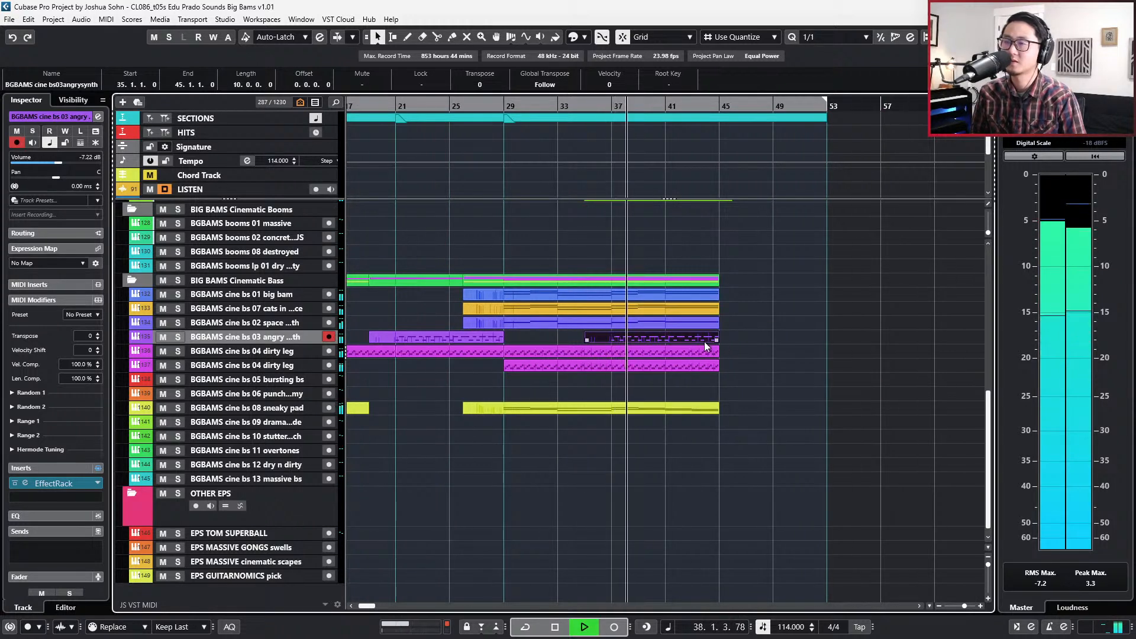
key(s)
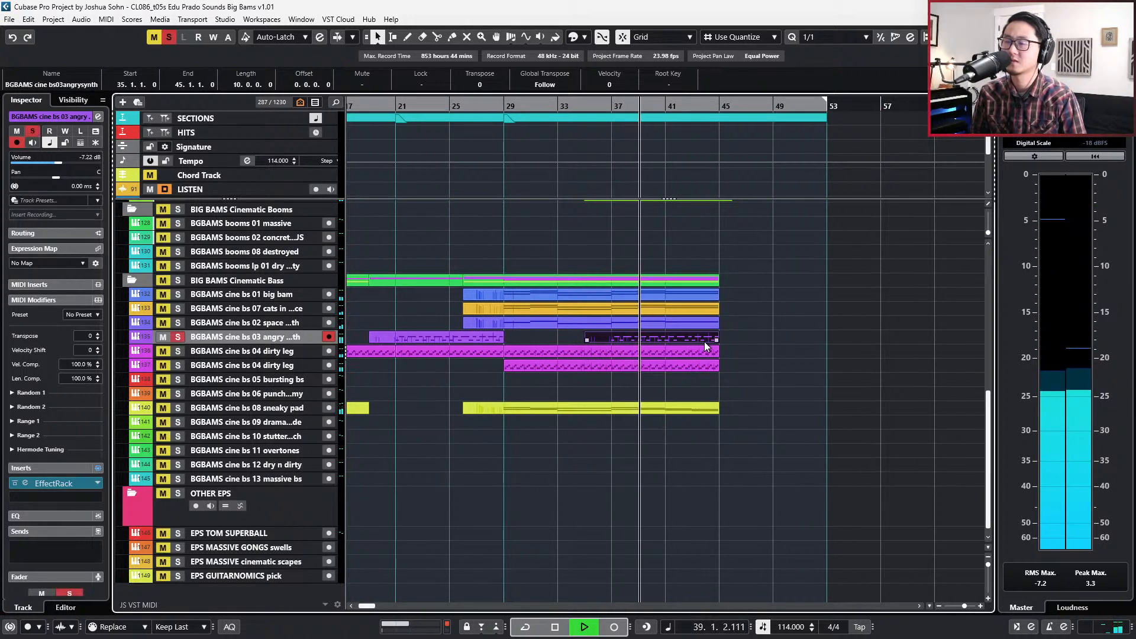
key(s)
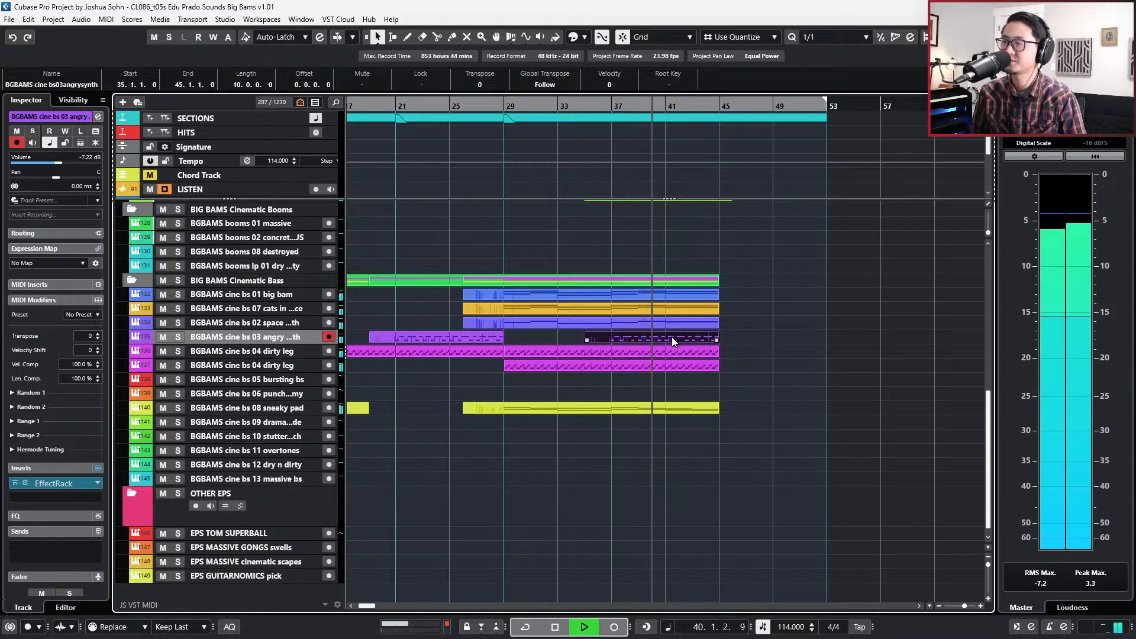
Open the copied angry synth part for editing, transpose all its notes up one octave so the lowest is C3, and play it back.
double_click(669, 336)
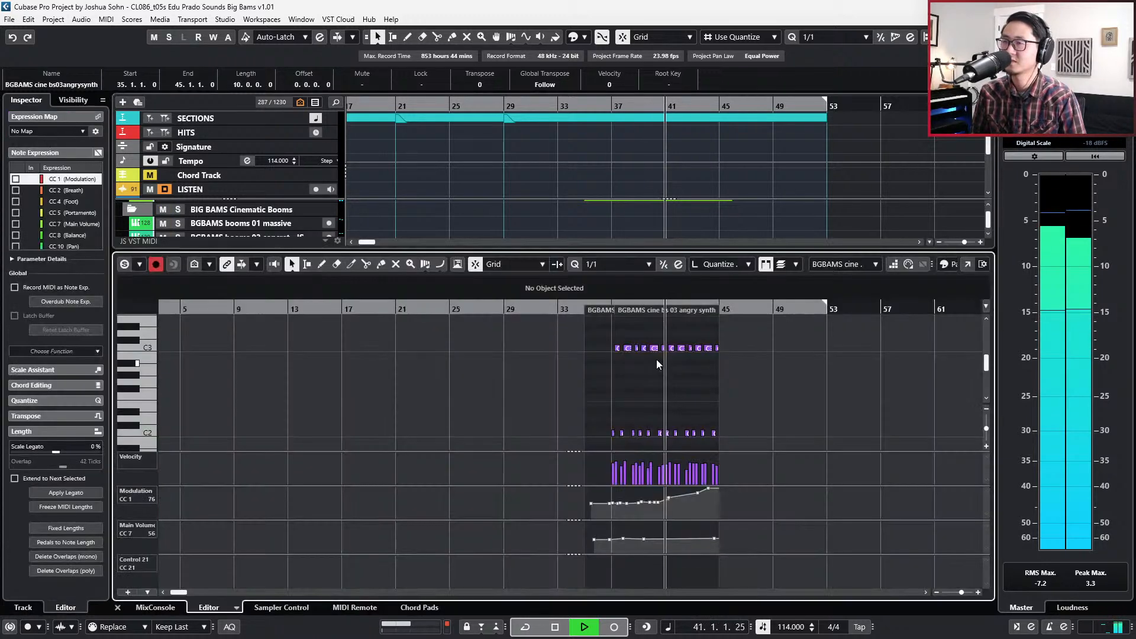
drag(557, 322, 770, 471)
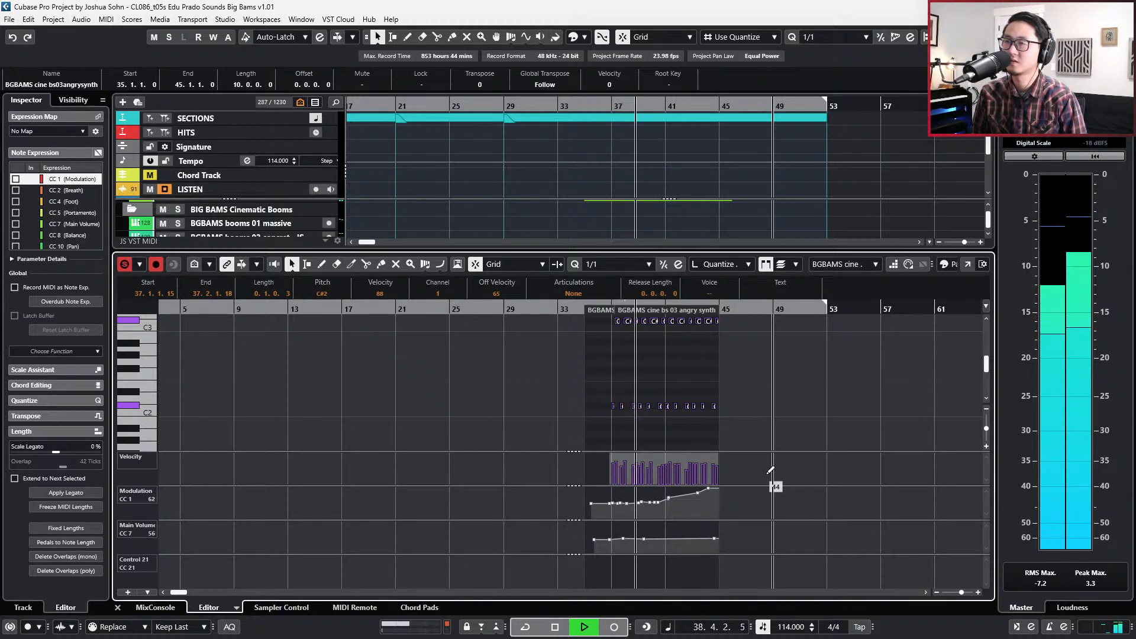
key(Up)
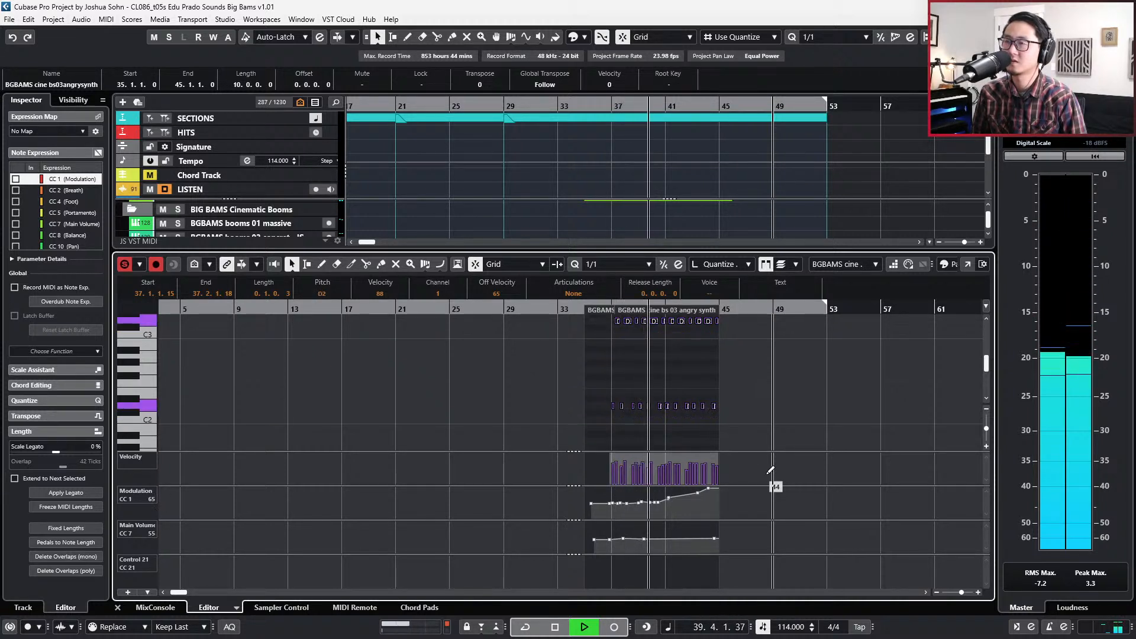
key(space)
key(Up)
key(Up)
key(Up)
key(Up)
key(Up)
key(Up)
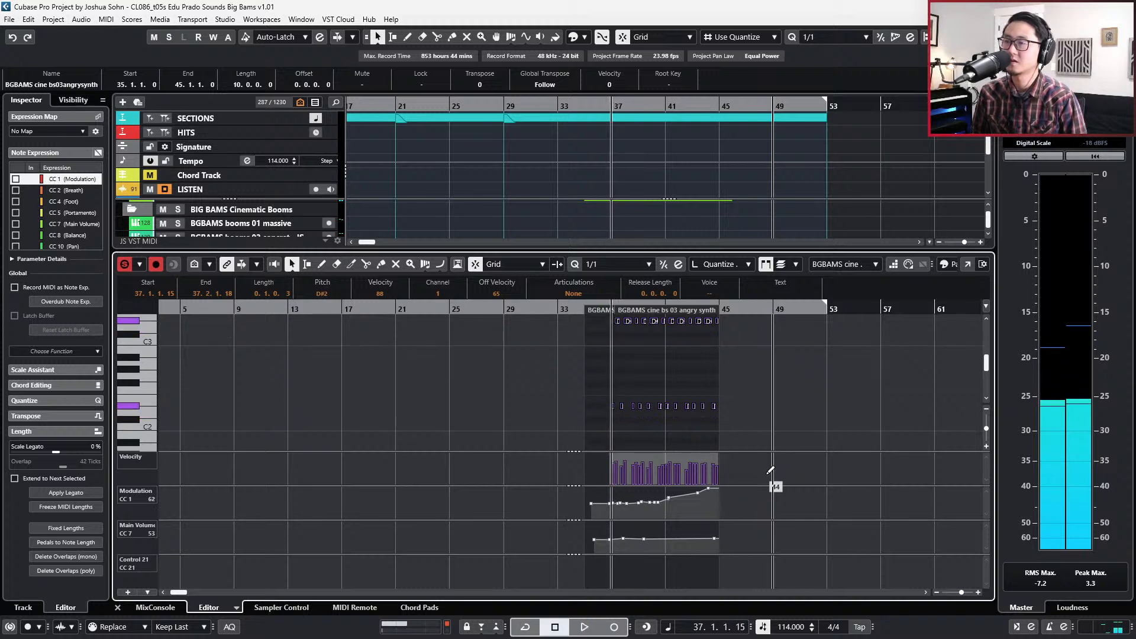
key(Up)
key(space)
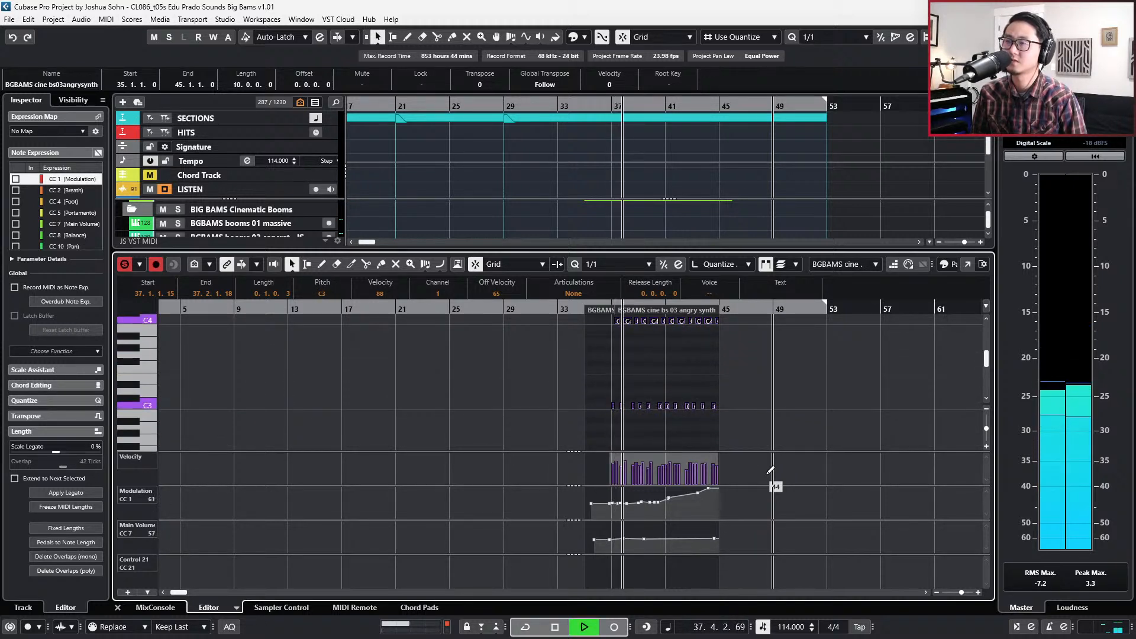
Try the selected angry synth notes another octave higher, with the lowest at C4, and play them back.
key(space)
key(Up)
key(Up)
key(Up)
key(Up)
key(Up)
key(Up)
key(Up)
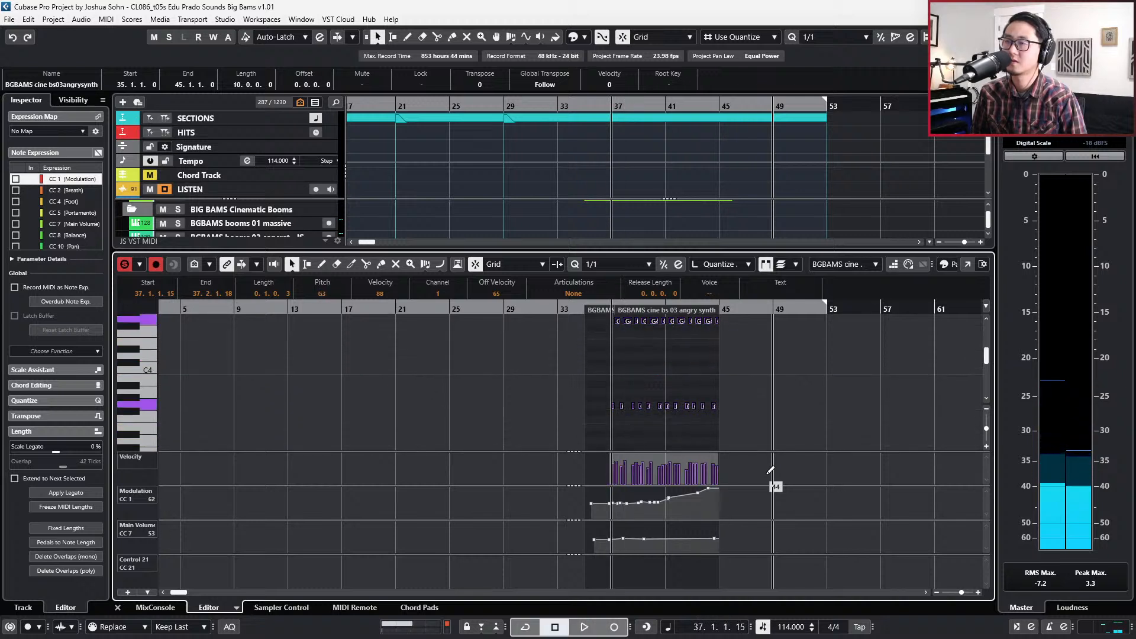
key(Up)
key(Up)
key(Up)
key(Up)
key(Up)
key(space)
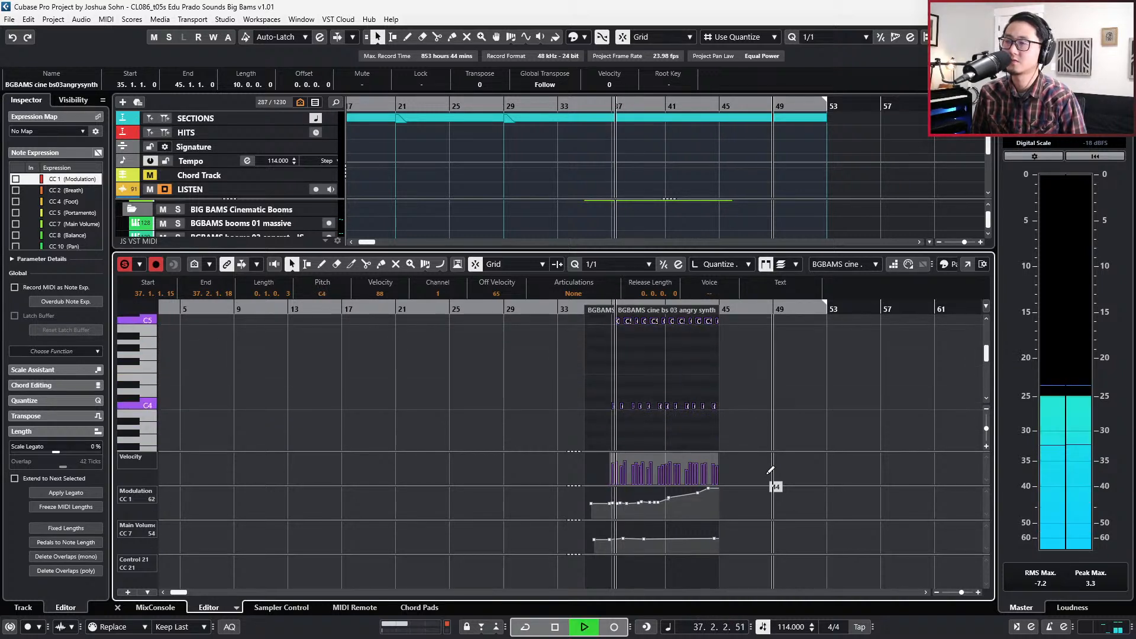
Transpose the selected angry synth notes back down one octave to a lowest pitch of C3 and restart playback.
key(space)
key(Down)
key(Down)
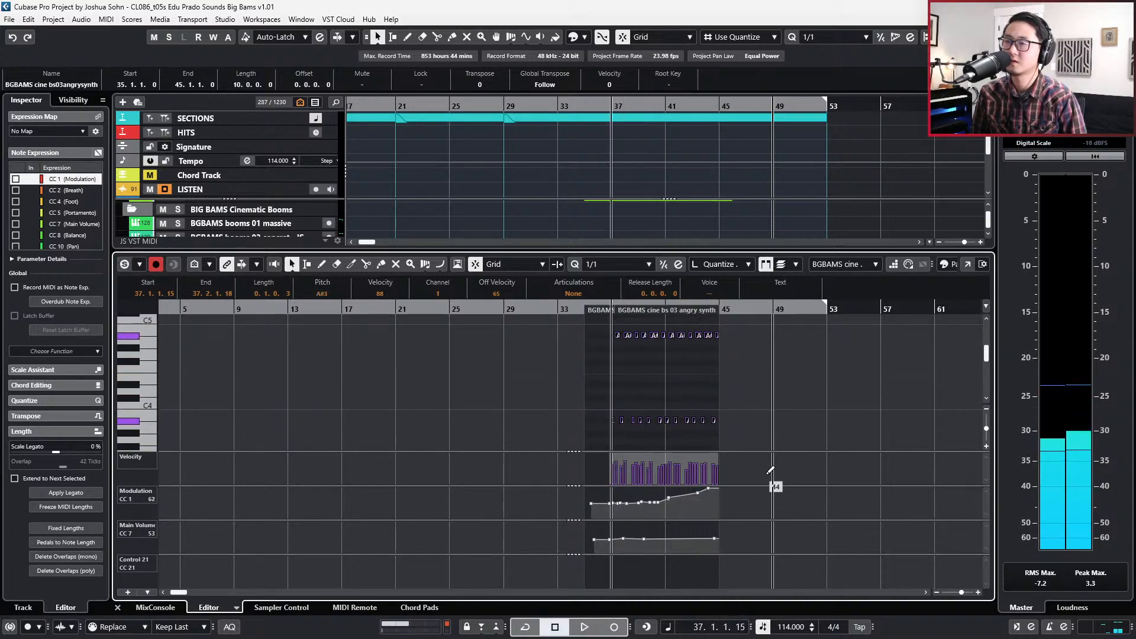
key(Down)
key(Down)
key(Down)
key(Down)
key(Down)
key(Down)
key(Down)
key(Down)
key(Down)
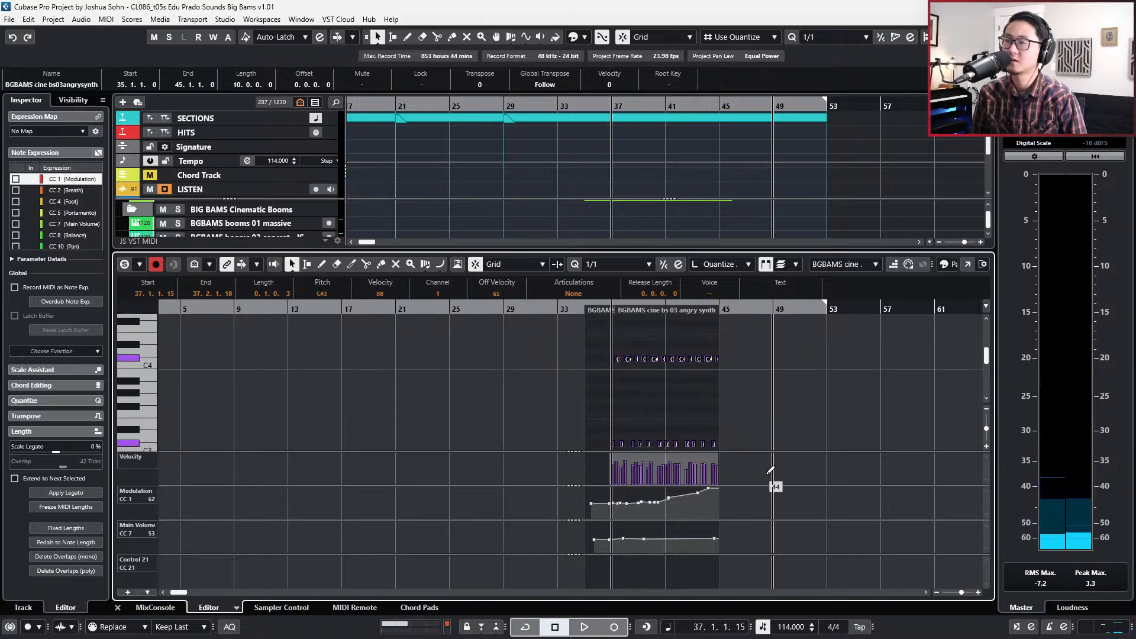
key(Down)
key(space)
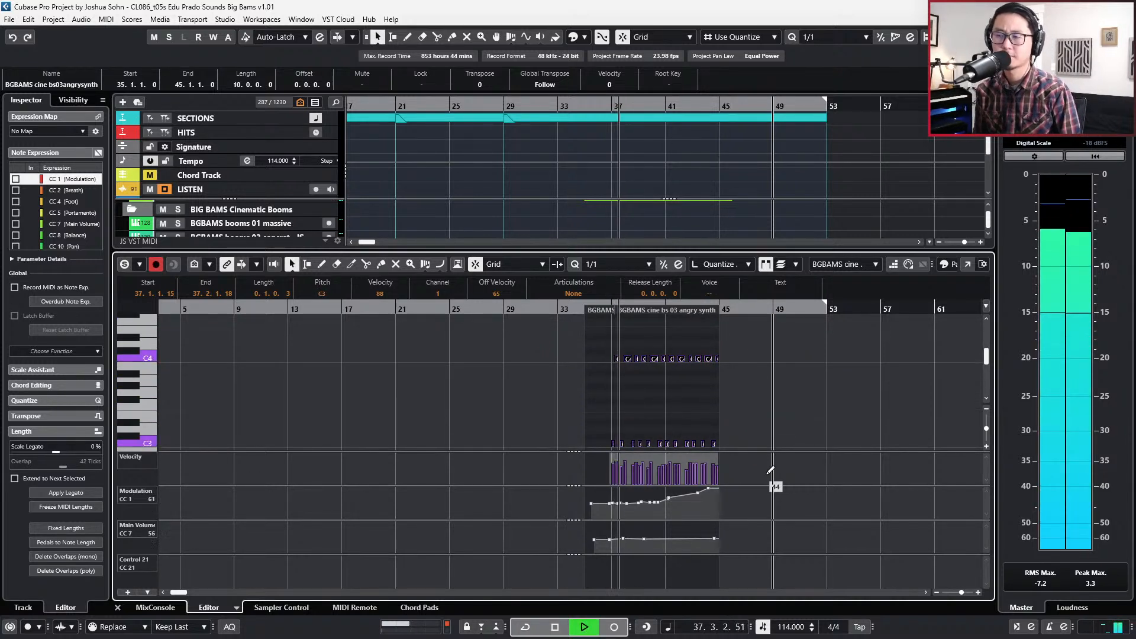
Clear the modulation points between bars 37 and 41 and reshape the curve to a higher, gently rising level from bar 37.
drag(603, 500, 676, 507)
key(Delete)
click(698, 493)
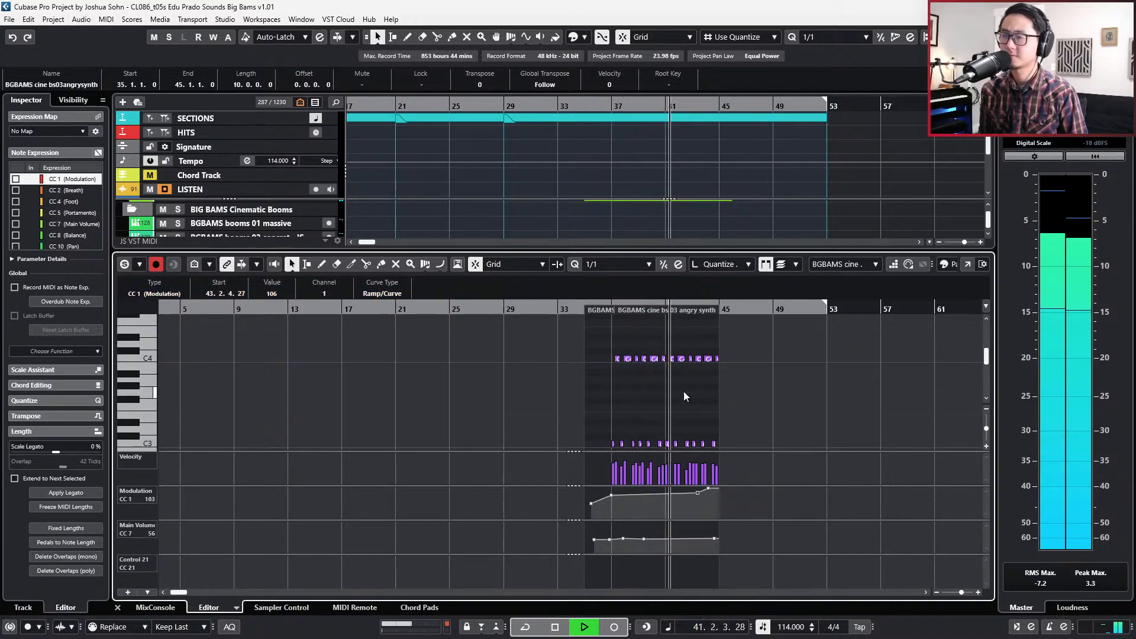
Delete the intermediate Main Volume points, end the curve at 61 on bar 45, and close the editor.
drag(603, 533, 717, 538)
key(Delete)
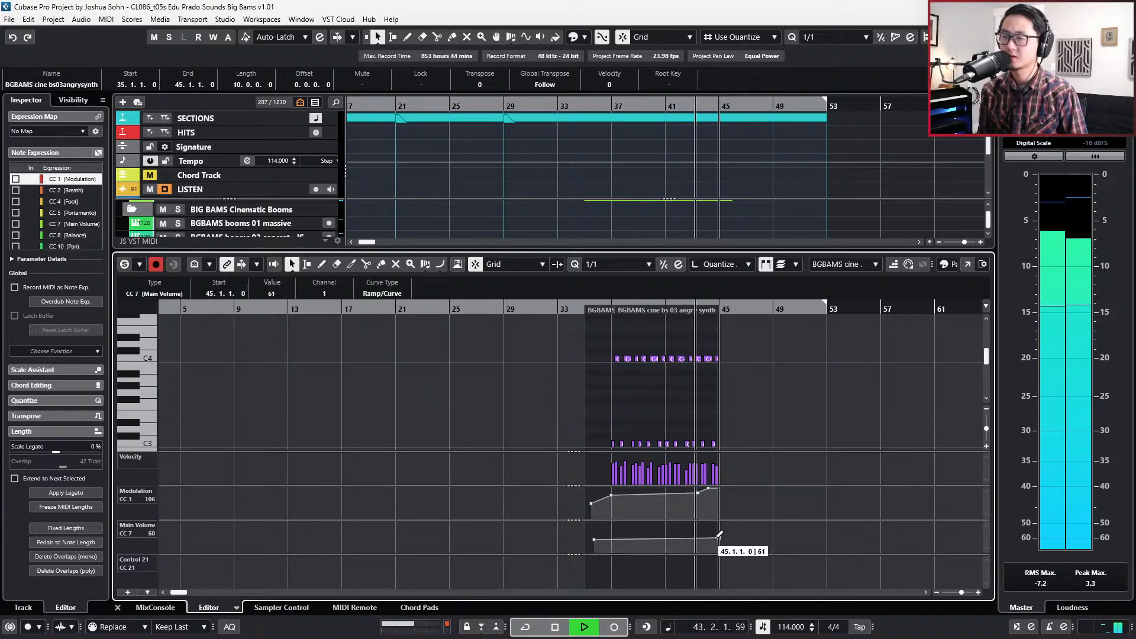
key(Return)
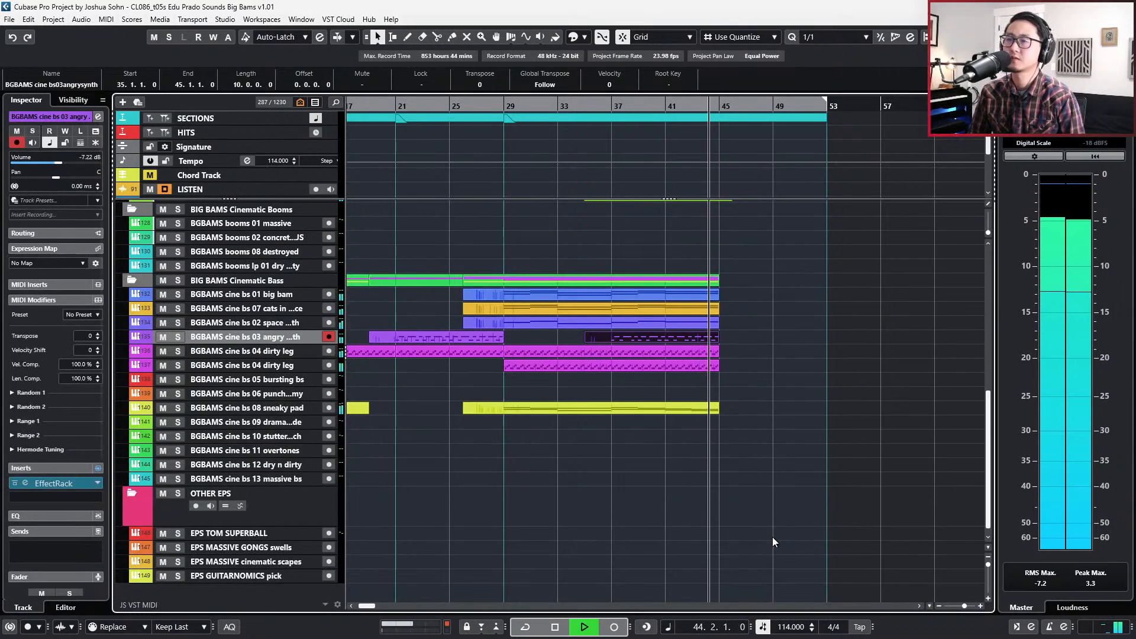
scroll(805, 387, up, 4)
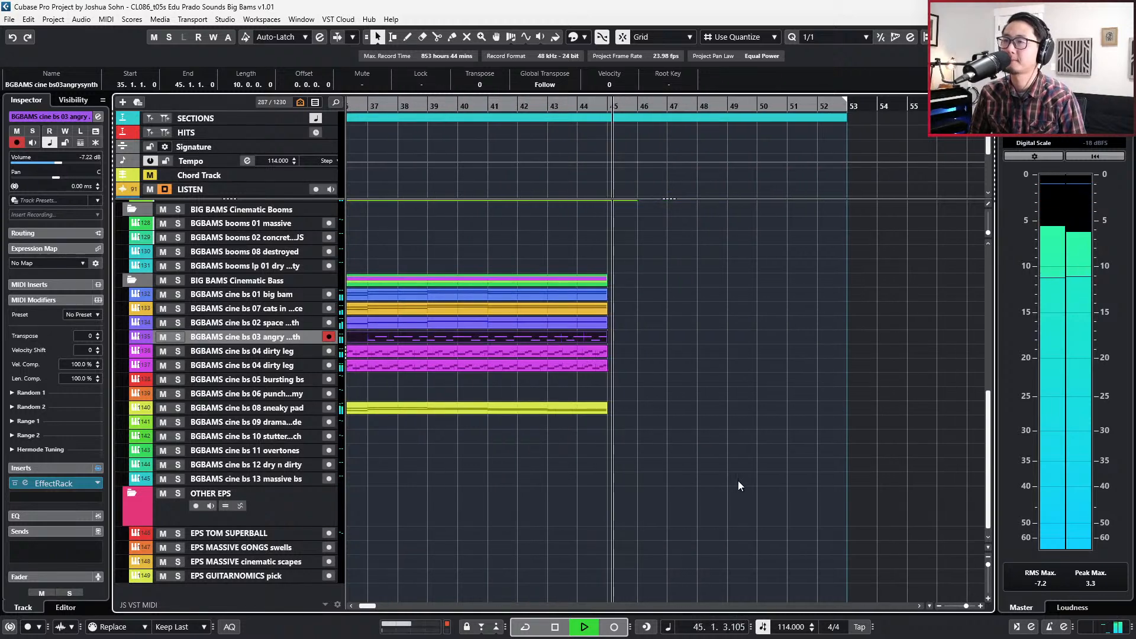
scroll(737, 479, up, 5)
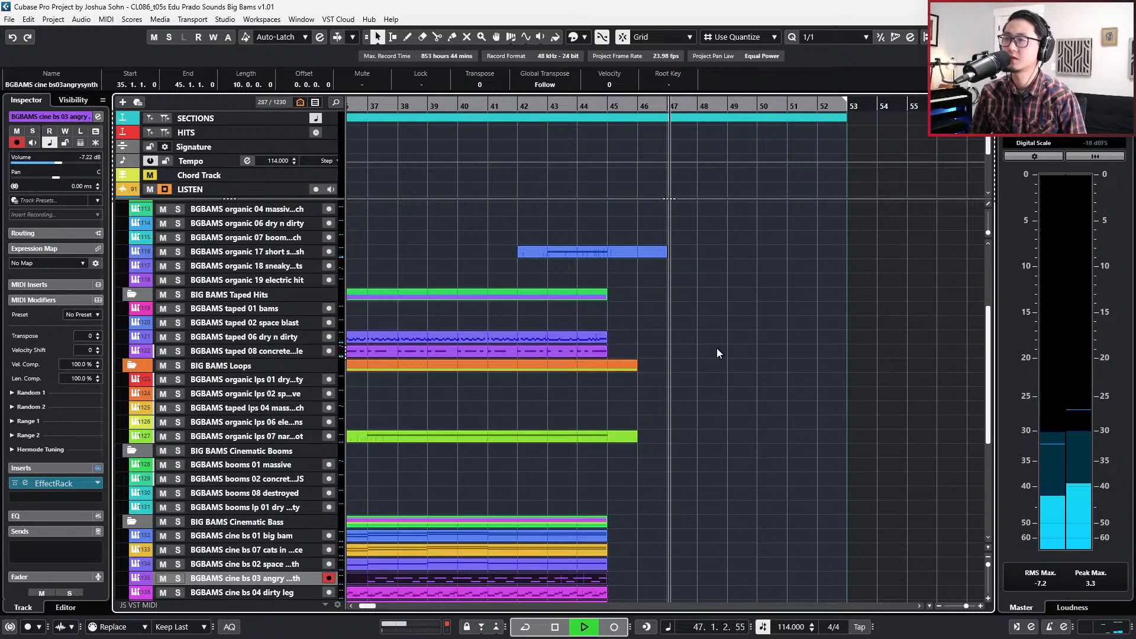
Stop playback and glue the separate parts on the cine bs 08 sneaky pad track into one.
key(space)
scroll(725, 363, down, 4)
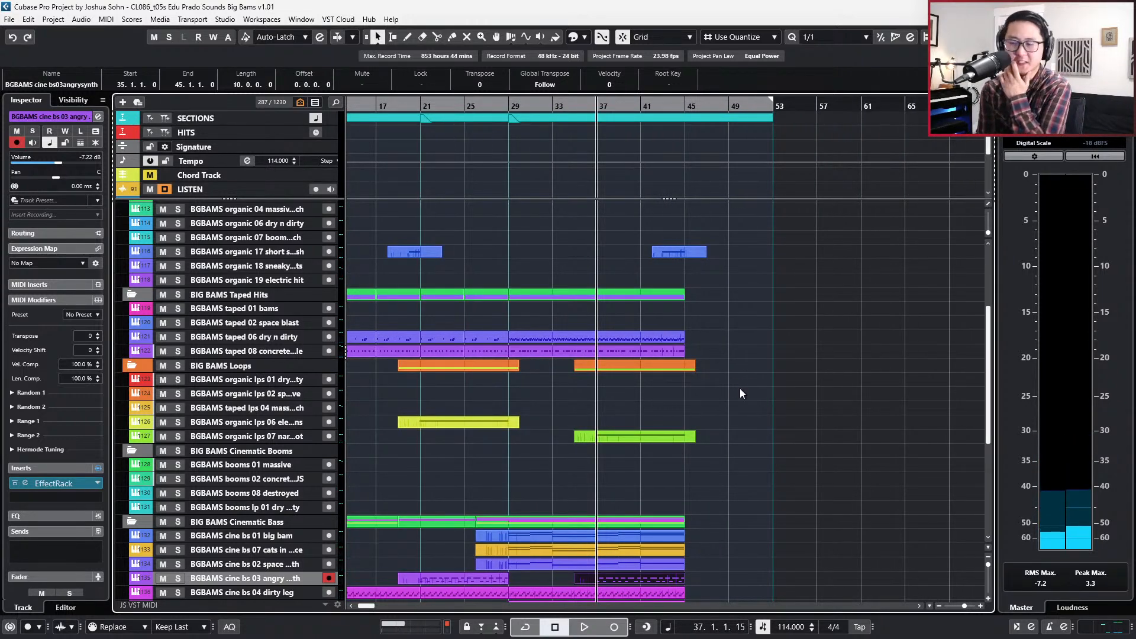
scroll(793, 396, down, 4)
scroll(720, 415, down, 4)
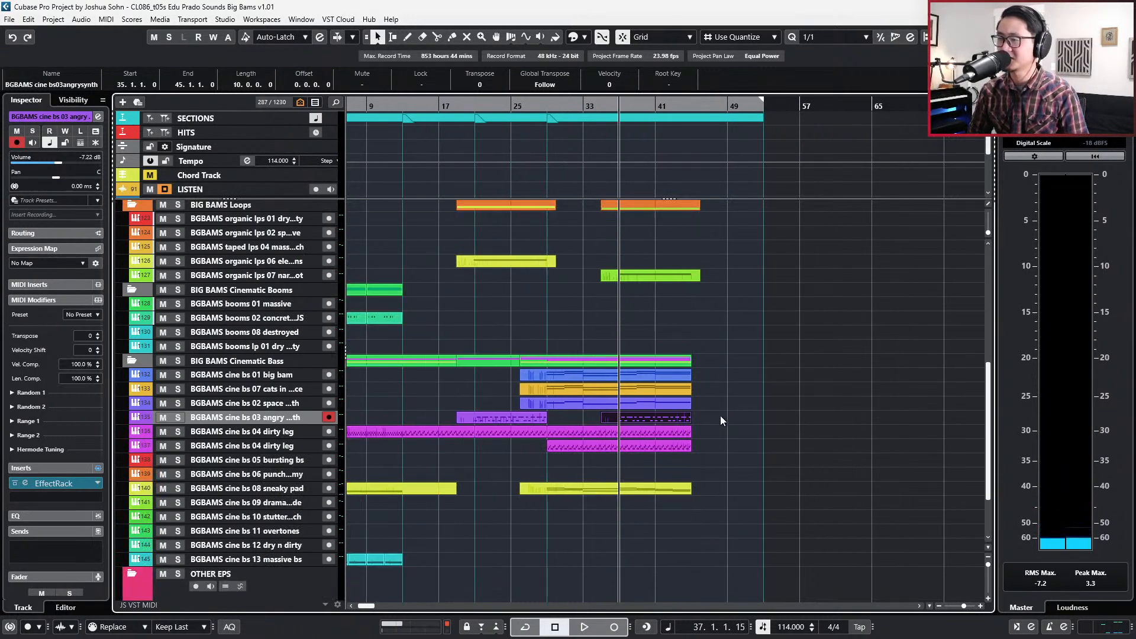
drag(456, 453, 601, 499)
key(ctrl+j)
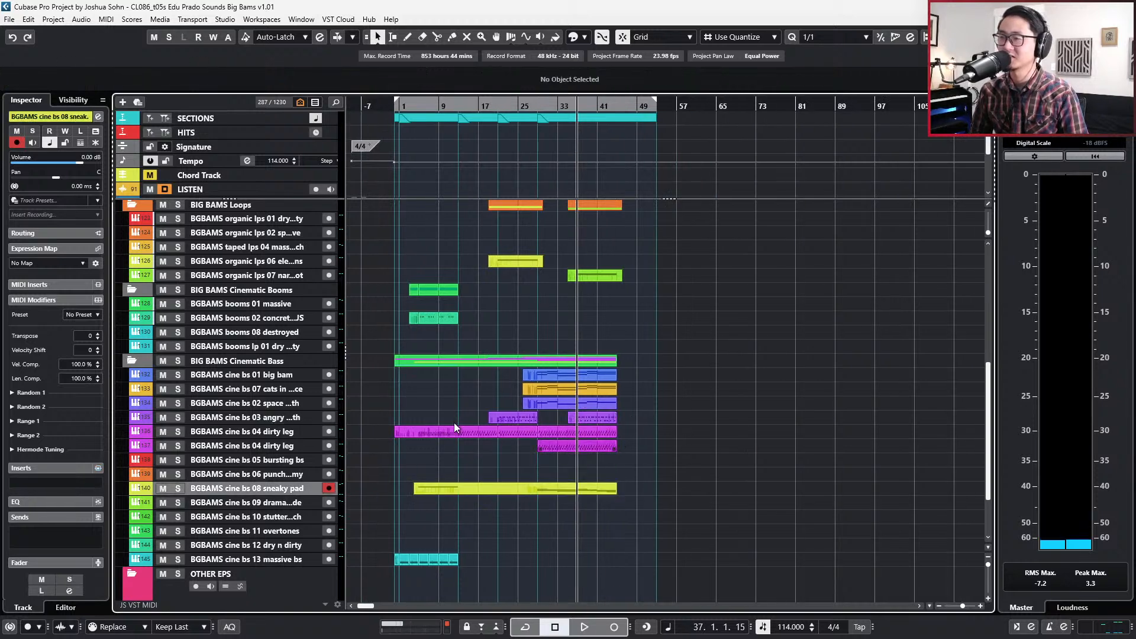
Glue the cine bs 03 angry synth parts together with a new full-length part running from bar 0 to bar 53.
drag(622, 439, 622, 439)
drag(391, 423, 513, 436)
drag(646, 420, 453, 428)
key(ctrl+j)
drag(632, 421, 531, 419)
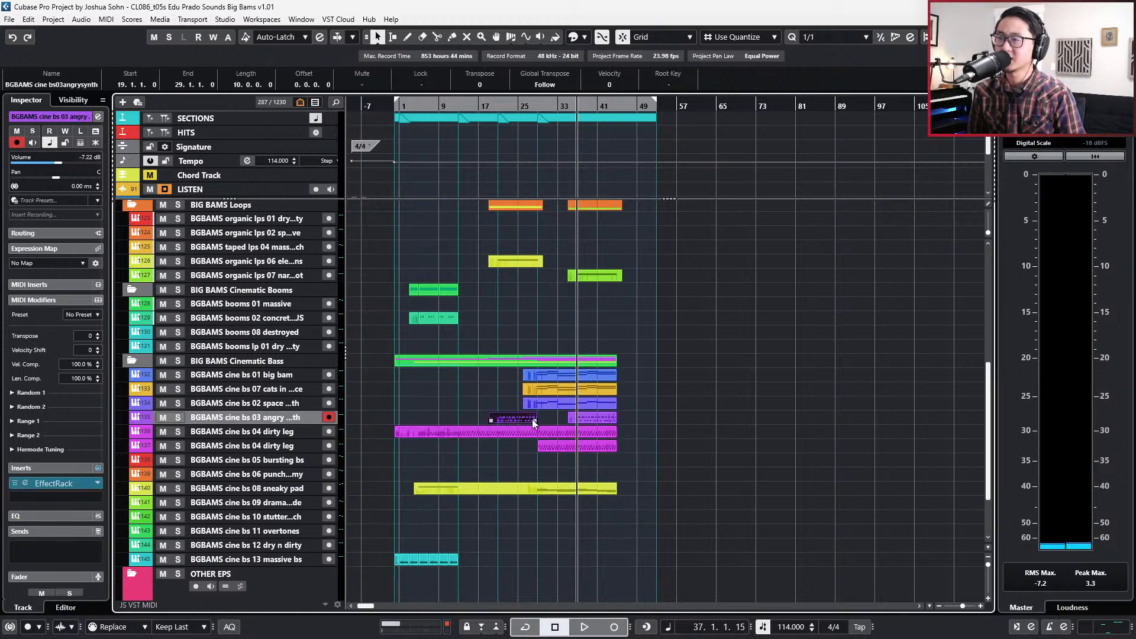
key(ctrl+j)
double_click(460, 413)
key(ctrl+j)
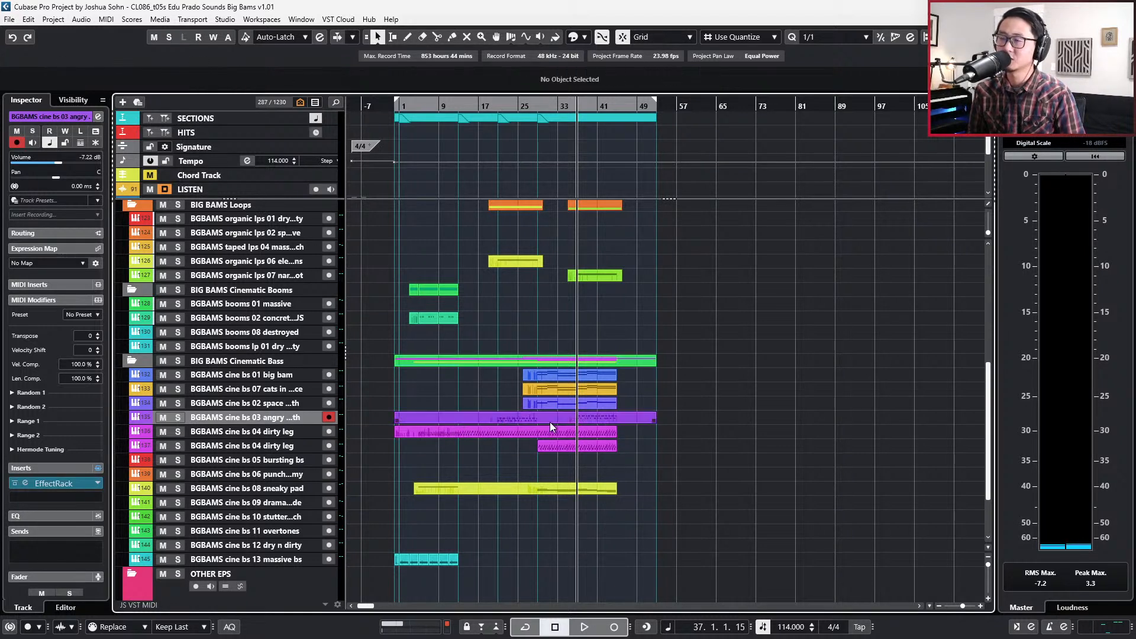
Create full-length parts to bar 53 on the space synth, cats in space and big bam tracks and glue them with the existing parts.
double_click(625, 401)
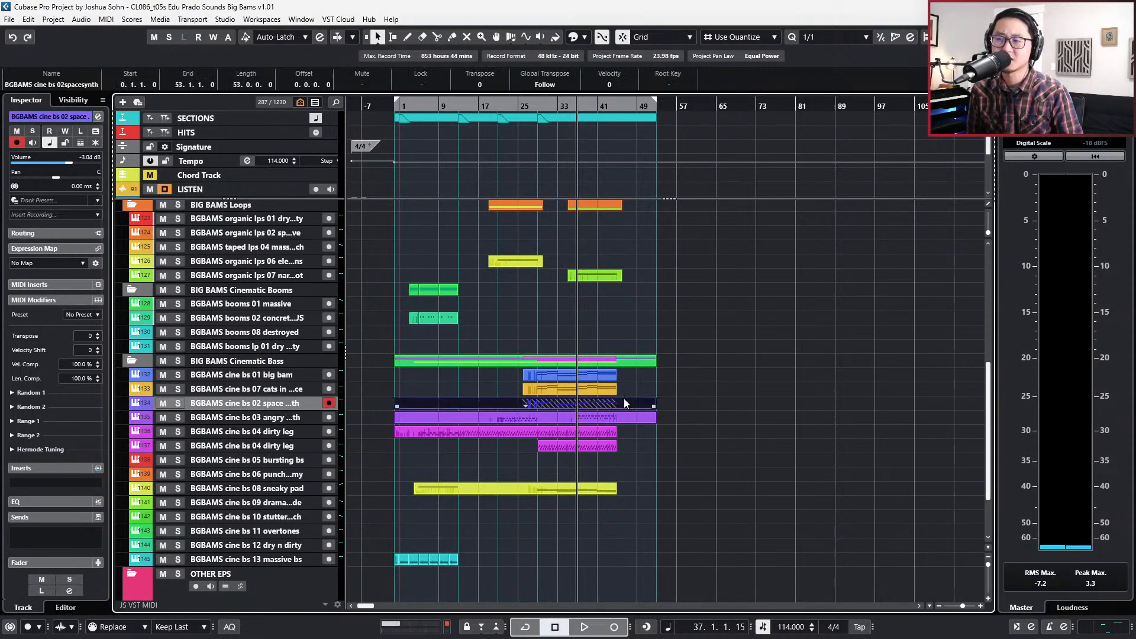
key(ctrl+j)
double_click(627, 388)
key(ctrl+j)
double_click(629, 373)
key(ctrl+j)
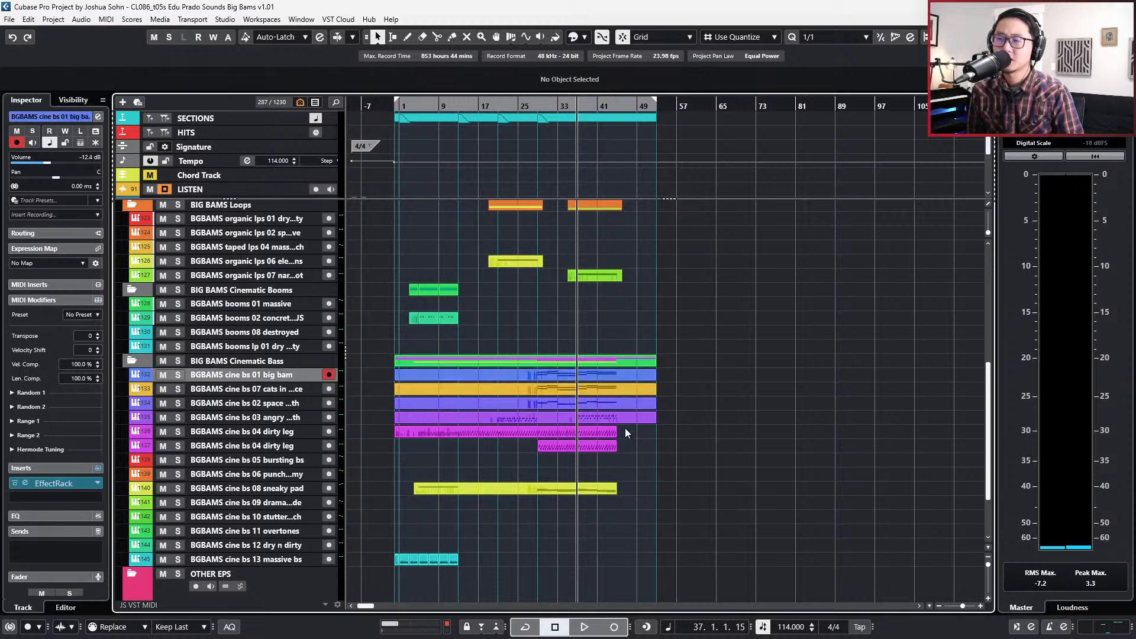
Extend both dirty leg tracks and the sneaky pad to bar 53 by gluing their parts with new full-length parts.
double_click(625, 430)
key(ctrl+j)
double_click(627, 445)
key(ctrl+j)
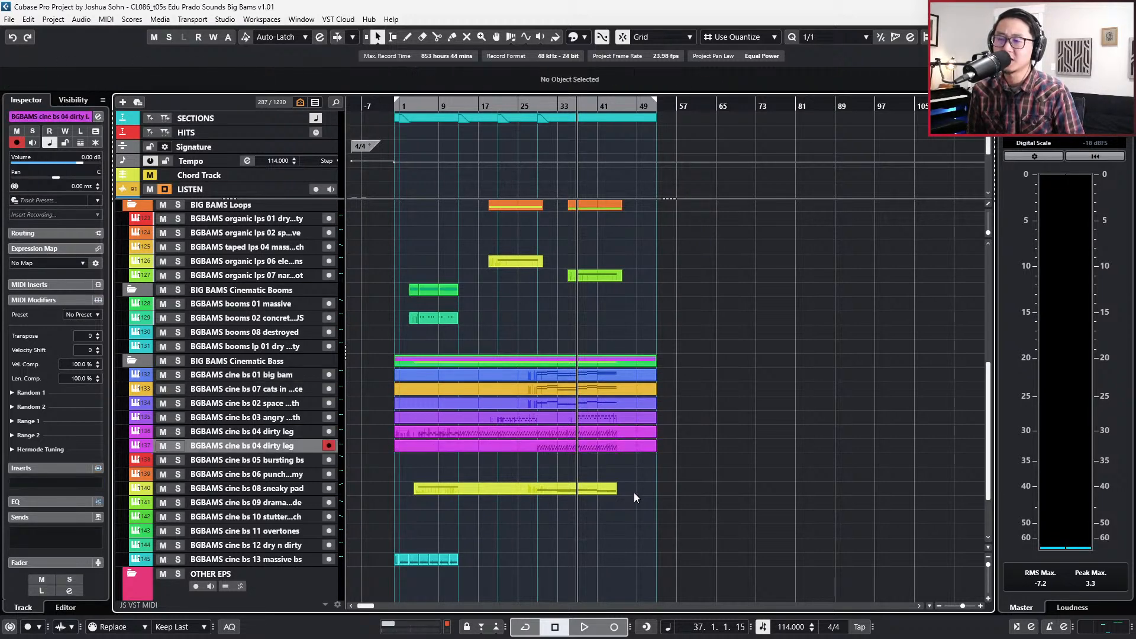
double_click(633, 492)
key(ctrl+j)
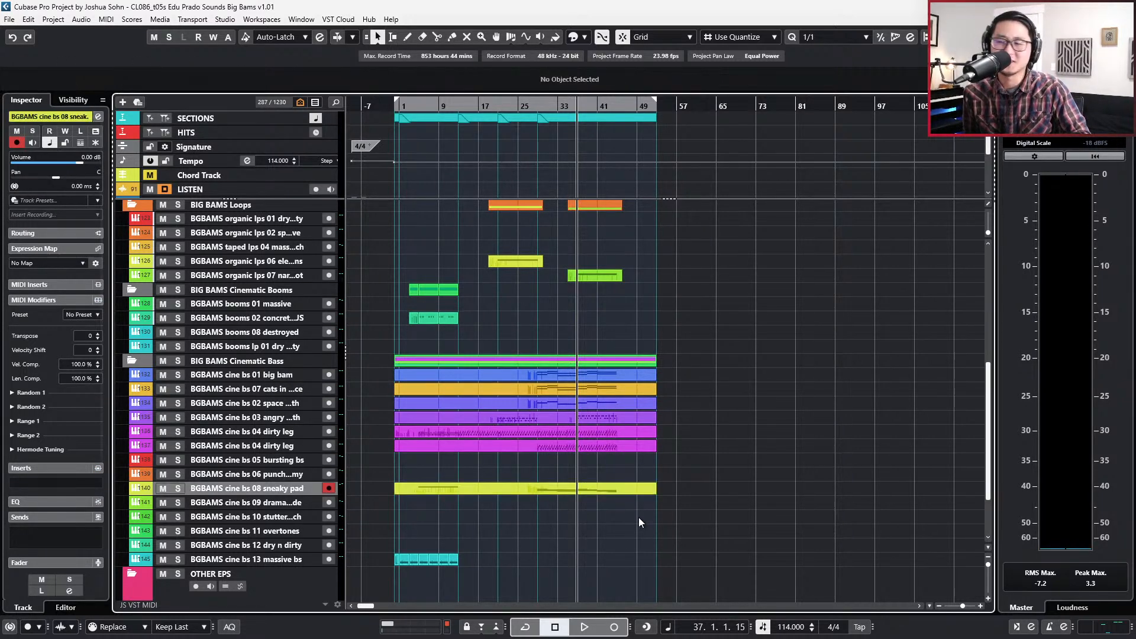
Glue full-length parts from bar 0 to bar 53 onto the cine bs 13 massive bs and booms 02 concrete tracks.
click(471, 559)
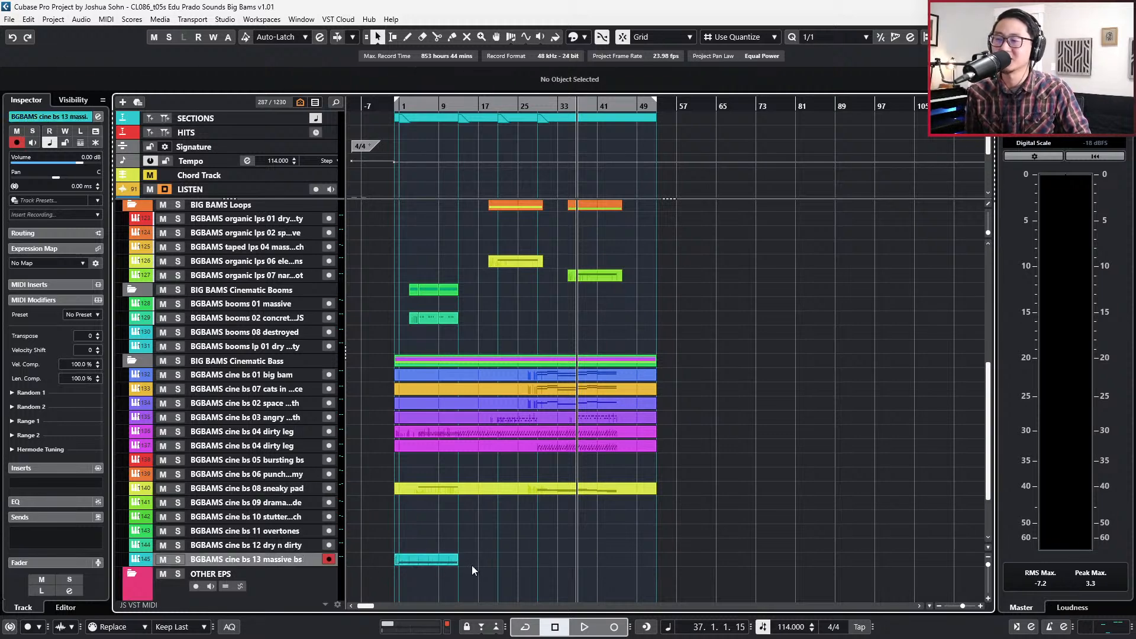
double_click(472, 559)
key(ctrl+j)
scroll(510, 541, down, 2)
scroll(510, 540, up, 10)
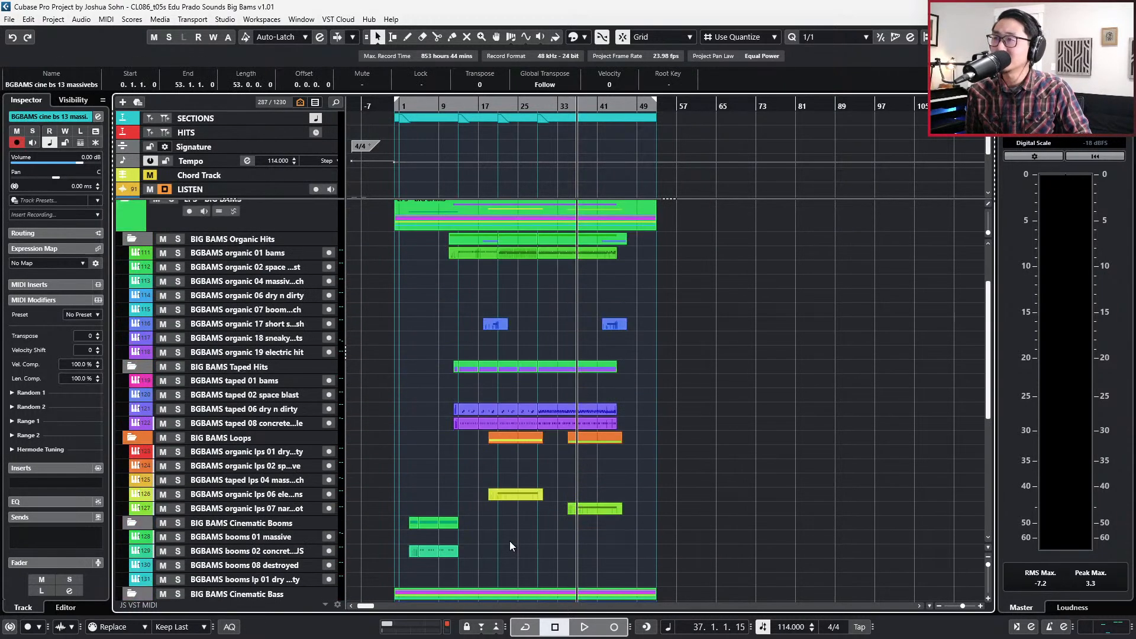
scroll(510, 540, down, 3)
click(450, 475)
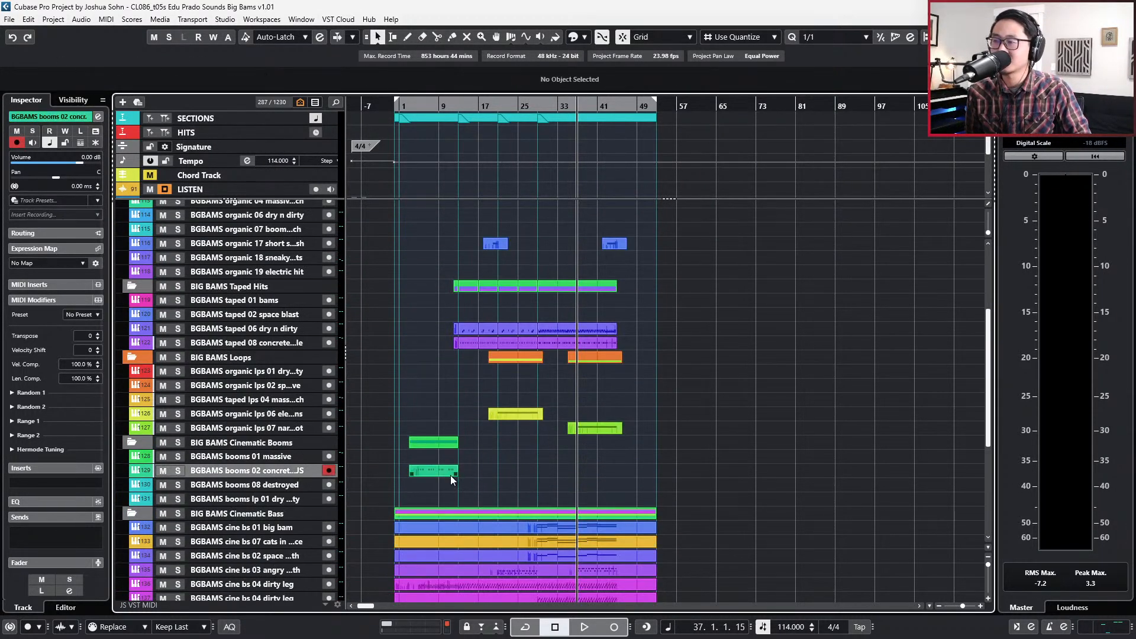
double_click(467, 475)
key(ctrl+j)
Add full-length parts to the organic lps 06 electro cans and 07 narrow robot loop tracks and glue them with the existing parts.
click(461, 412)
double_click(462, 413)
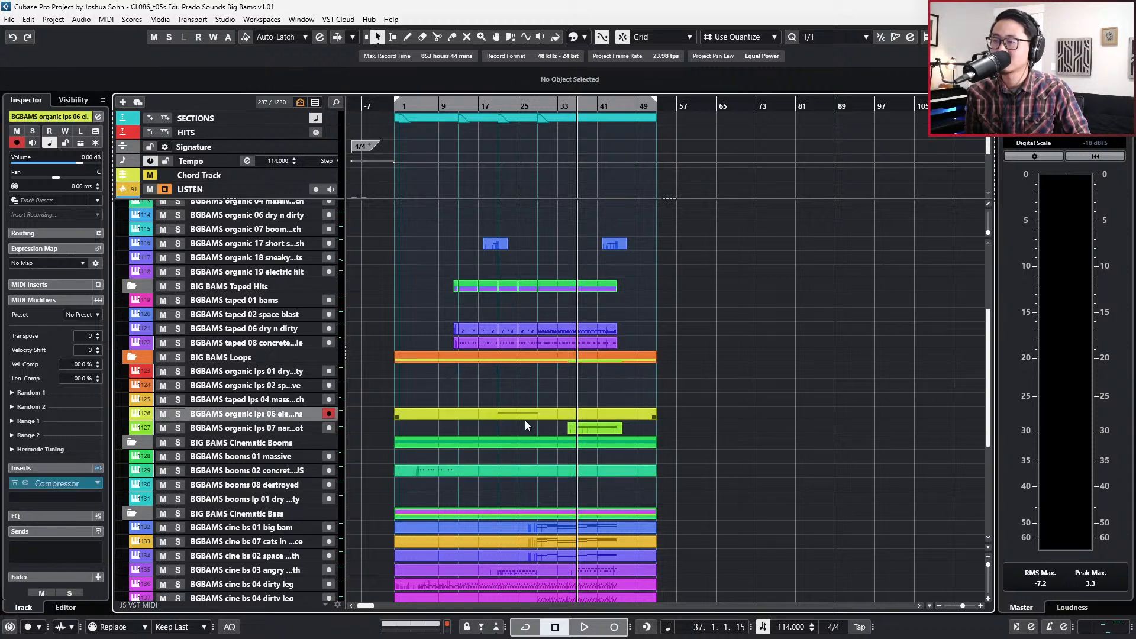
key(ctrl+j)
click(526, 426)
double_click(526, 427)
key(ctrl+j)
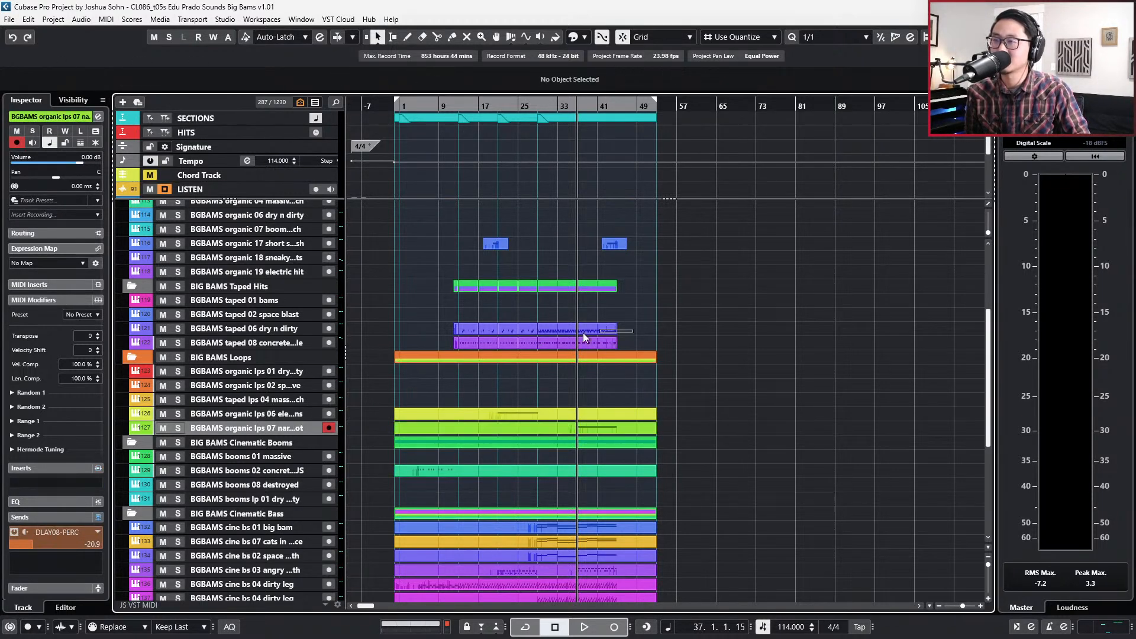
Merge the taped 06 dry n dirty and taped 08 concrete jungle parts into full-length parts from bar 0 to bar 53.
drag(583, 333, 451, 341)
double_click(443, 329)
key(ctrl+j)
double_click(430, 344)
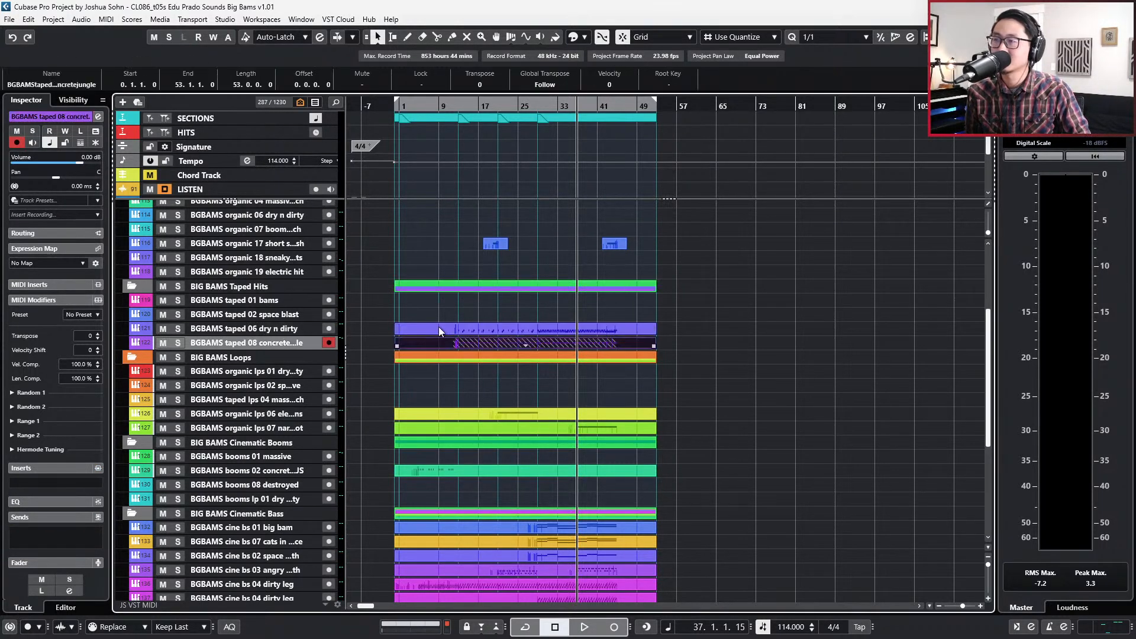
key(ctrl+j)
Glue the two organic 17 short swoosh parts together and extend the result across the full length to bar 53.
click(454, 235)
drag(600, 242, 611, 244)
key(ctrl+j)
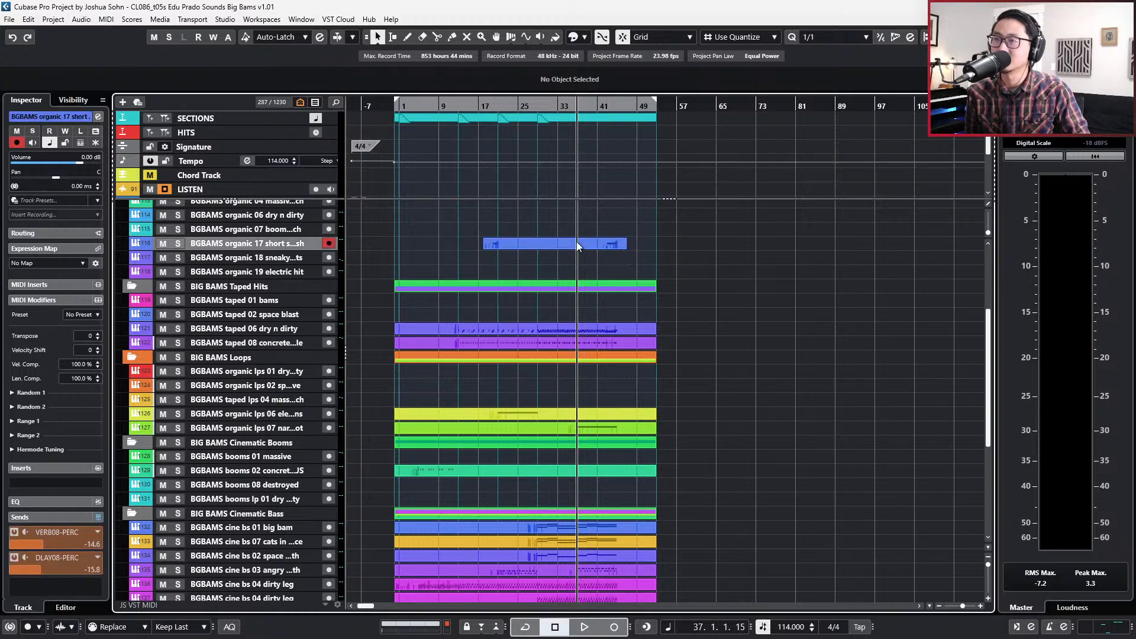
double_click(647, 241)
key(ctrl+j)
Glue the organic 01 bams parts into one and merge them with a new full-length part.
scroll(647, 278, up, 4)
drag(629, 346, 439, 333)
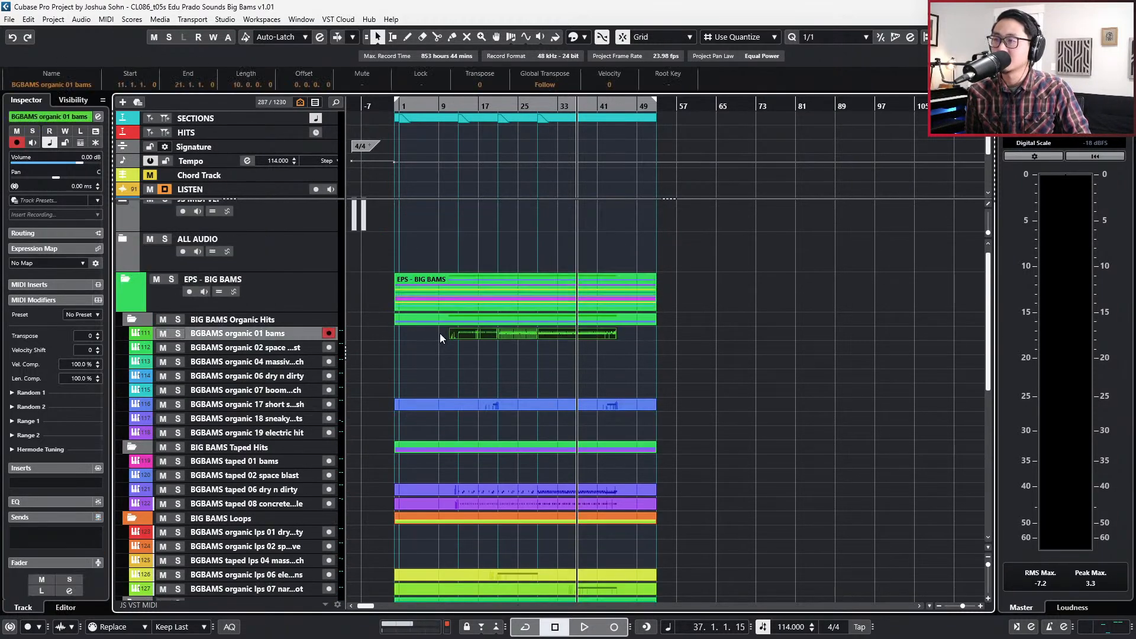
key(ctrl+j)
double_click(428, 333)
key(ctrl+j)
Hide the tracks that contain no events and open all parts of the EPS - BIG BAMS folder together in the Key Editor.
scroll(588, 367, down, 4)
scroll(590, 384, up, 3)
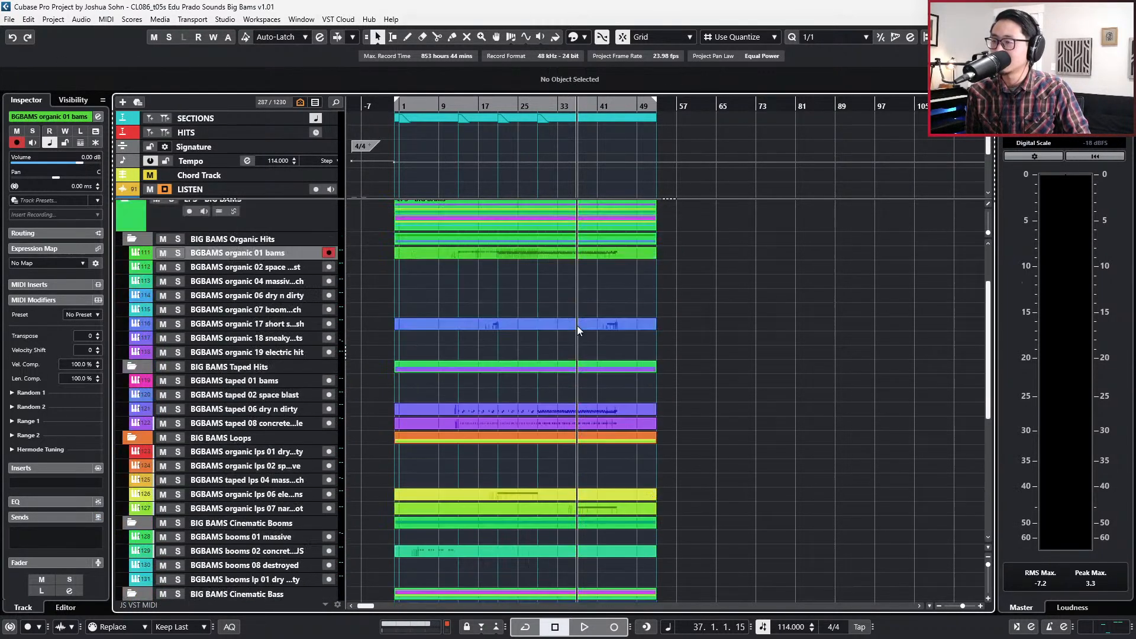
scroll(515, 238, up, 3)
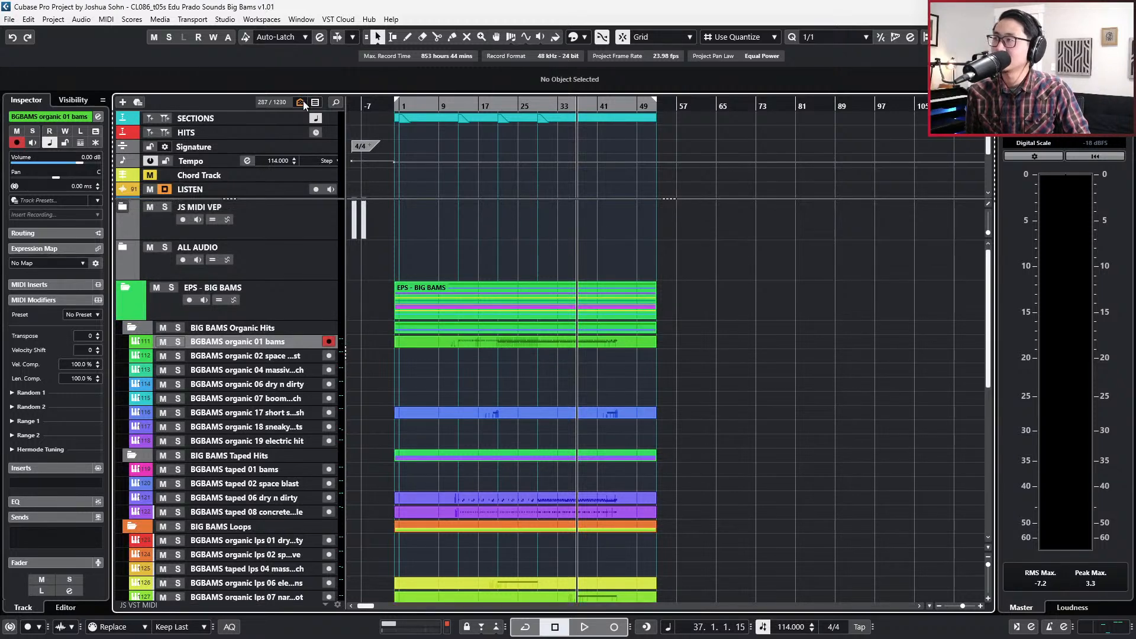
click(300, 102)
click(334, 167)
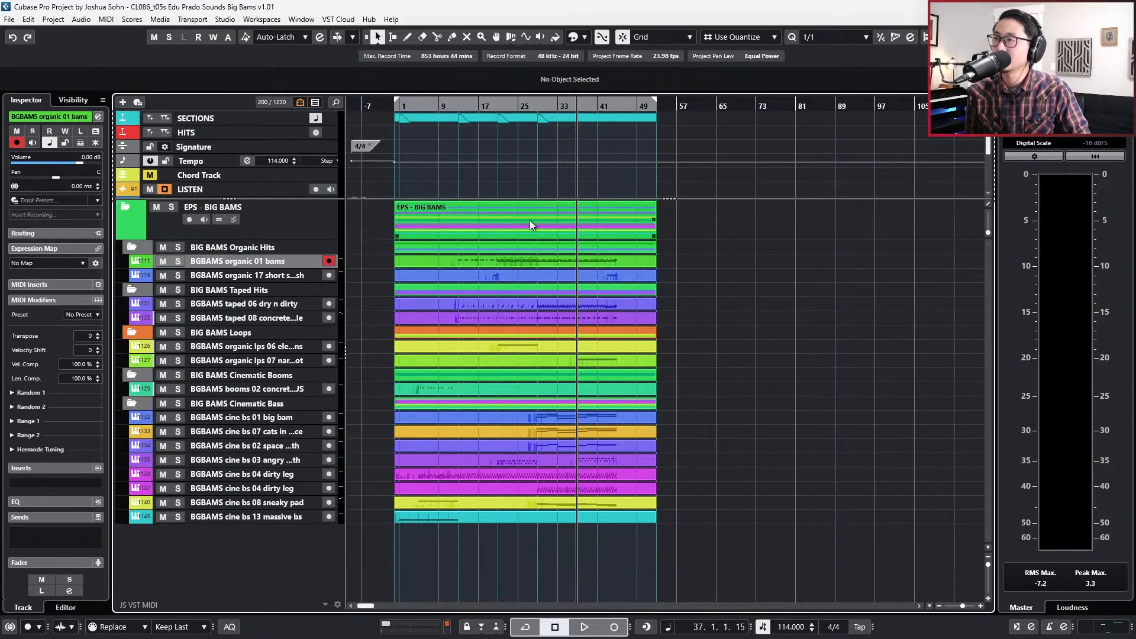
double_click(530, 223)
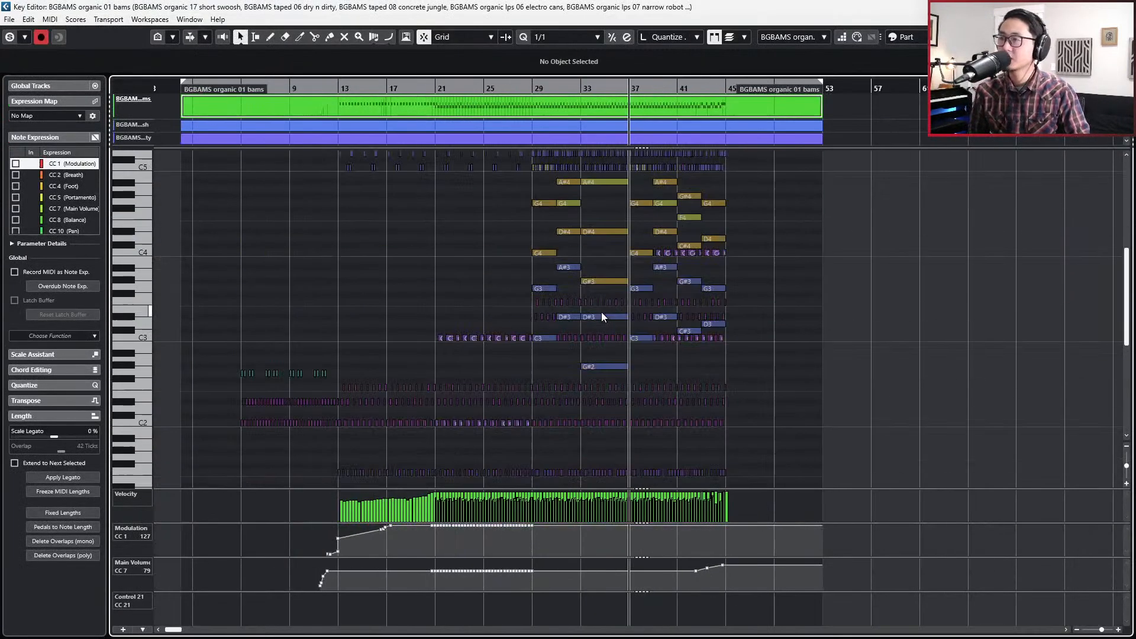
Review notes and controller lanes from organic 01 bams through organic lps 06 electro cans, and look at the electro cans Kontakt instrument.
scroll(601, 312, up, 3)
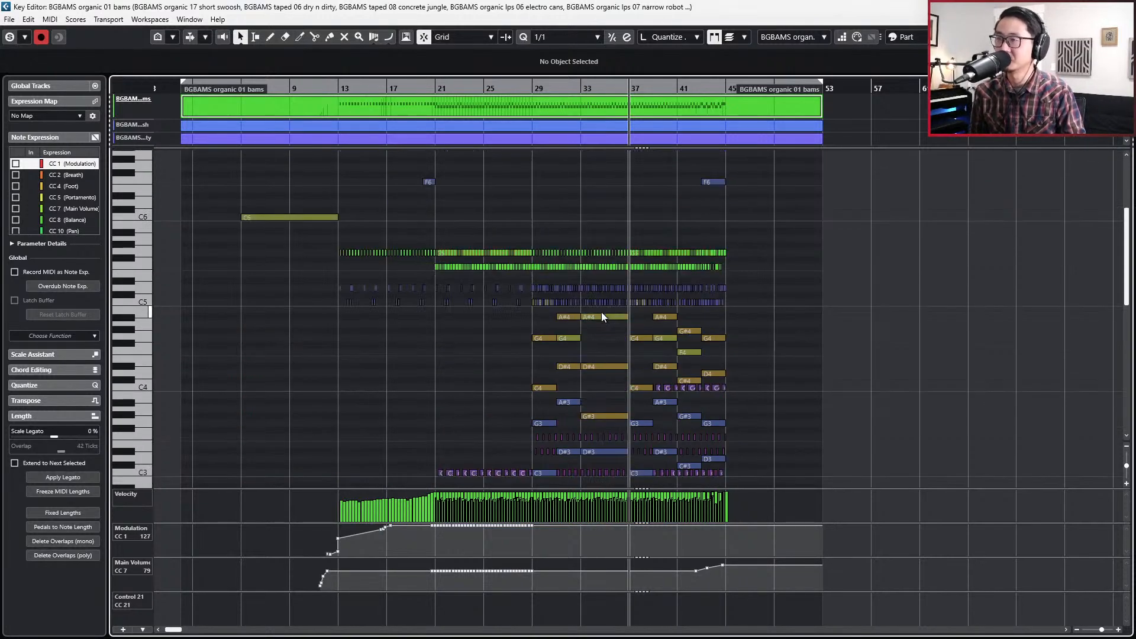
scroll(601, 311, up, 3)
scroll(601, 312, down, 9)
scroll(601, 311, up, 2)
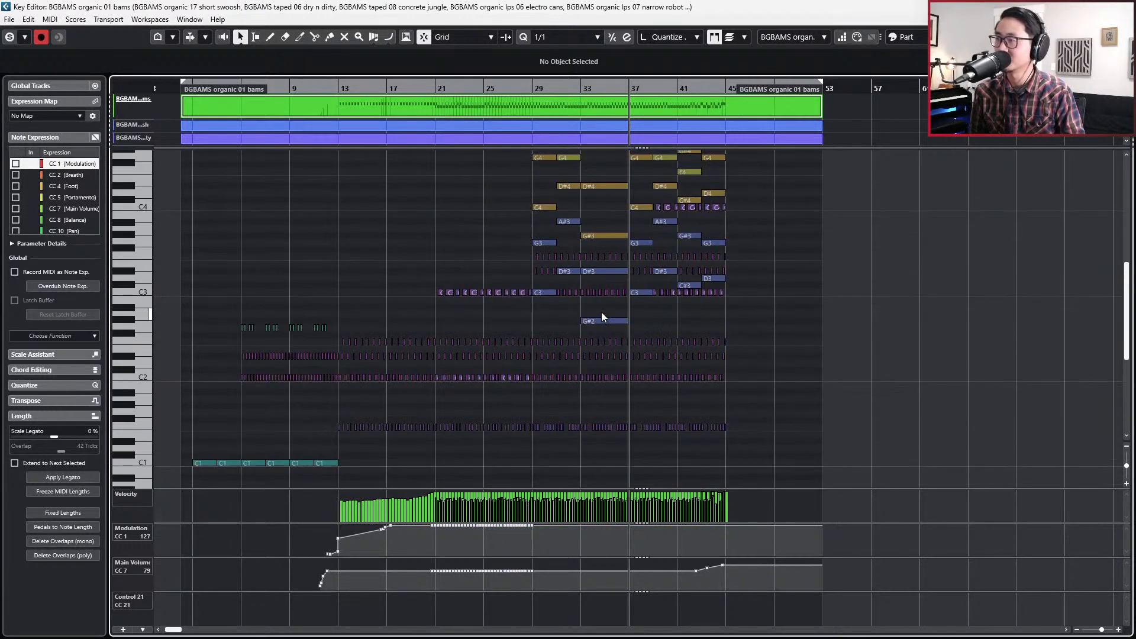
key(Down)
key(Down)
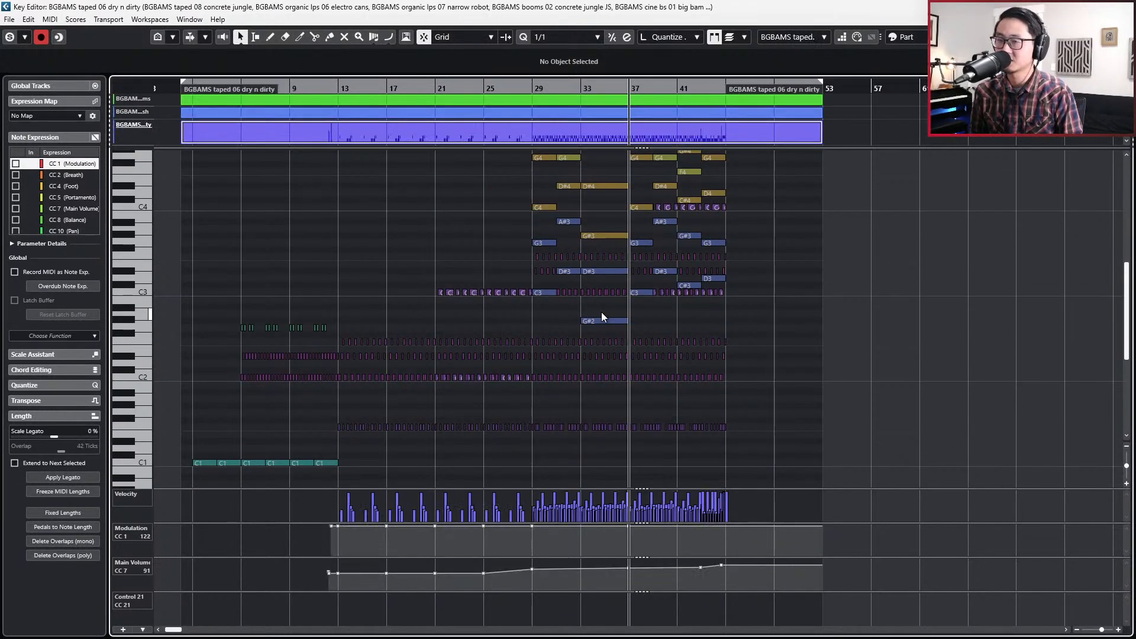
key(Up)
key(Down)
key(Down)
key(Down)
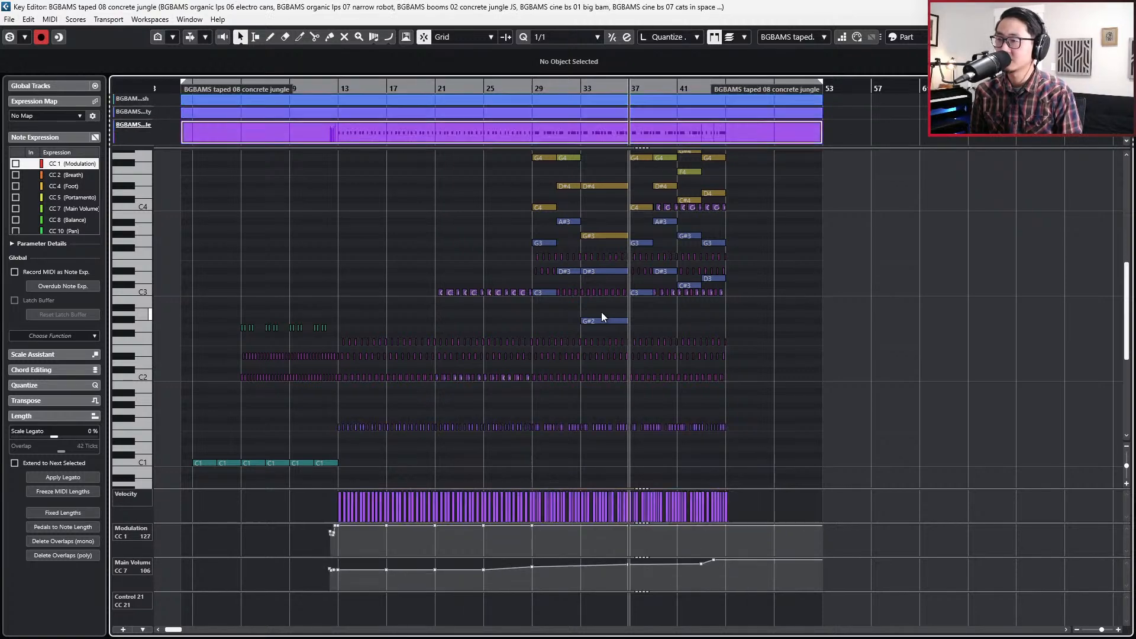
key(i)
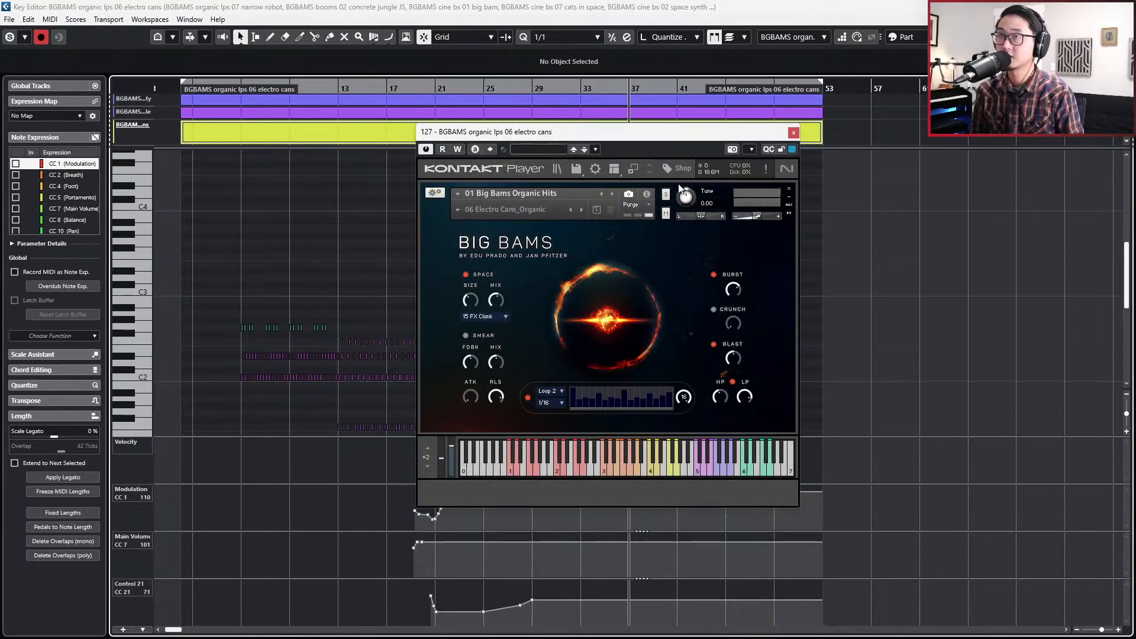
click(792, 134)
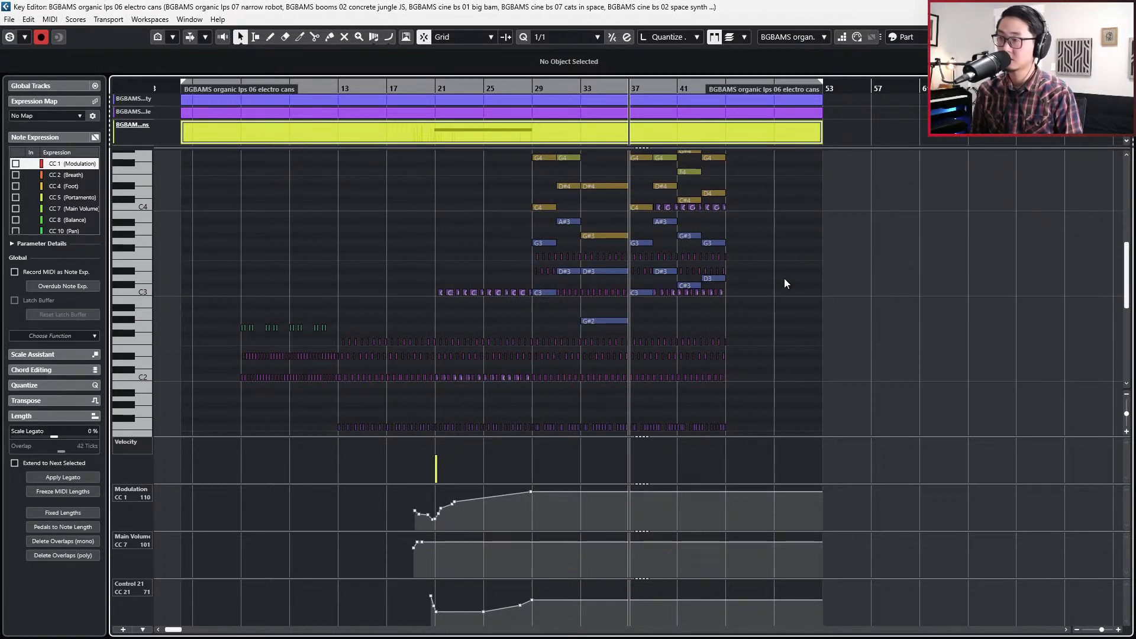
Step through the remaining loop, boom and cinematic bass parts to review their notes and controller curves, and close the editor.
key(Down)
key(Down)
key(Down)
key(Down)
key(Down)
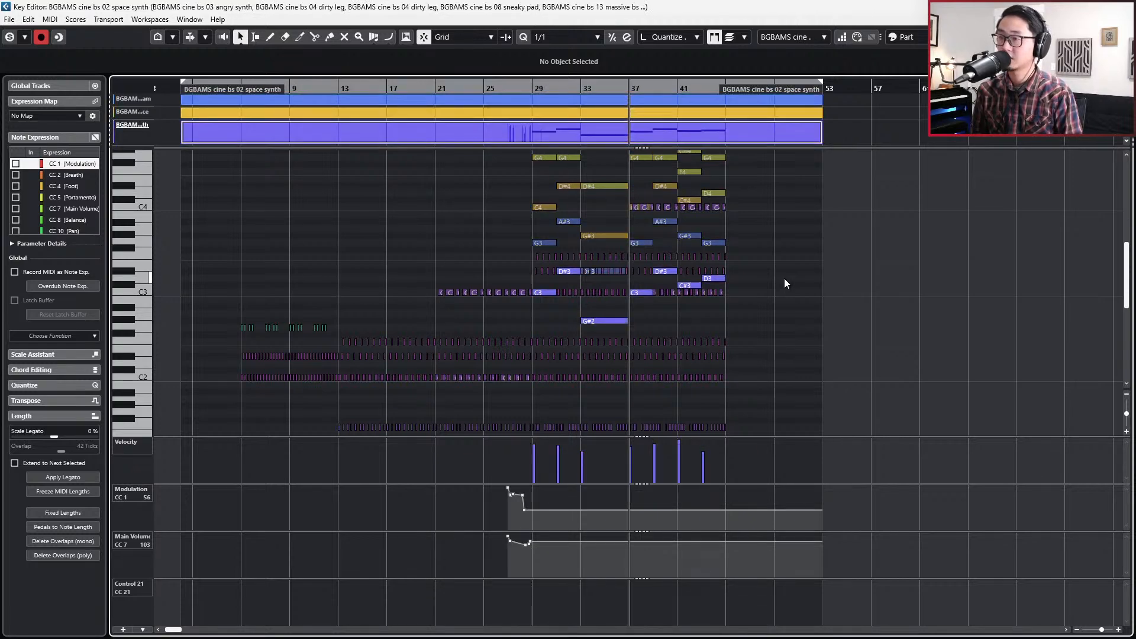
key(Down)
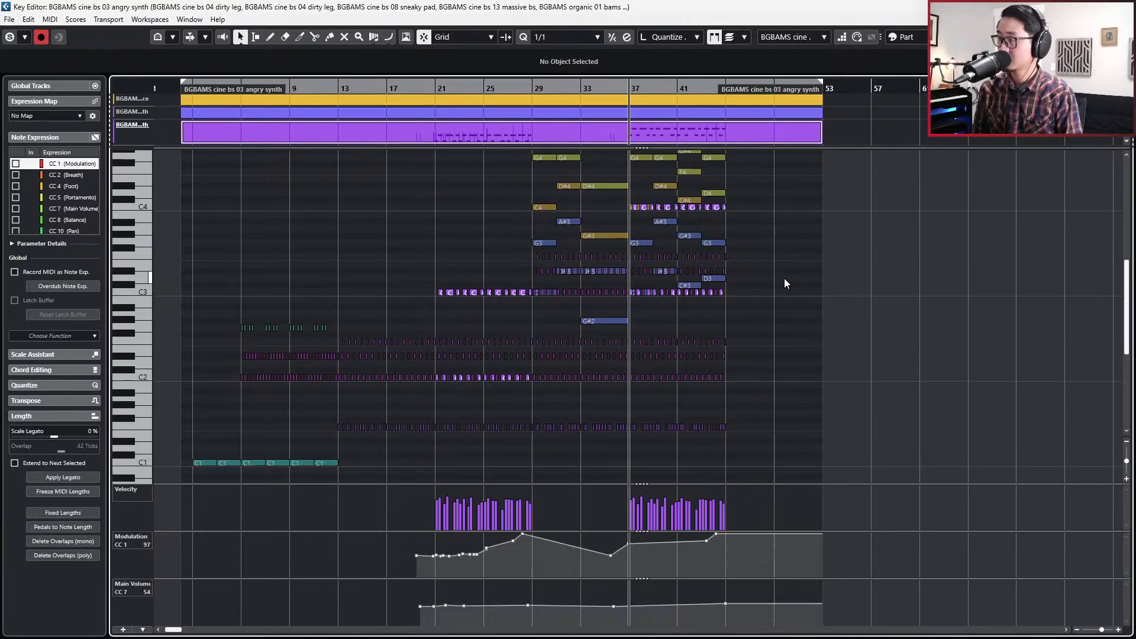
key(Down)
key(Down)
key(Down)
key(Down)
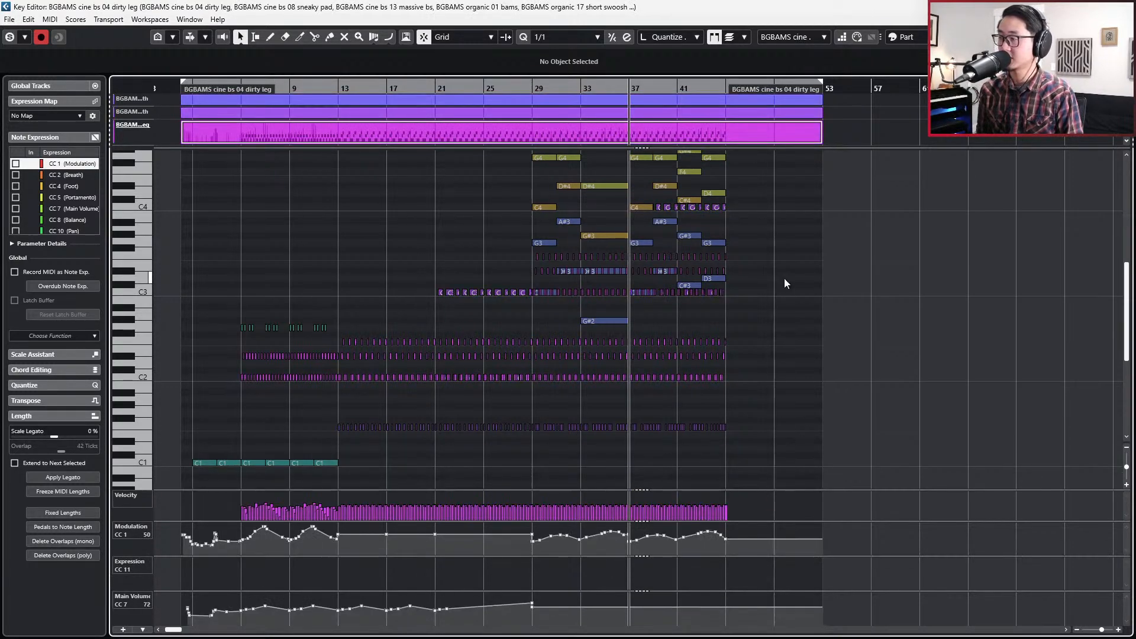
key(Up)
key(Up)
key(Up)
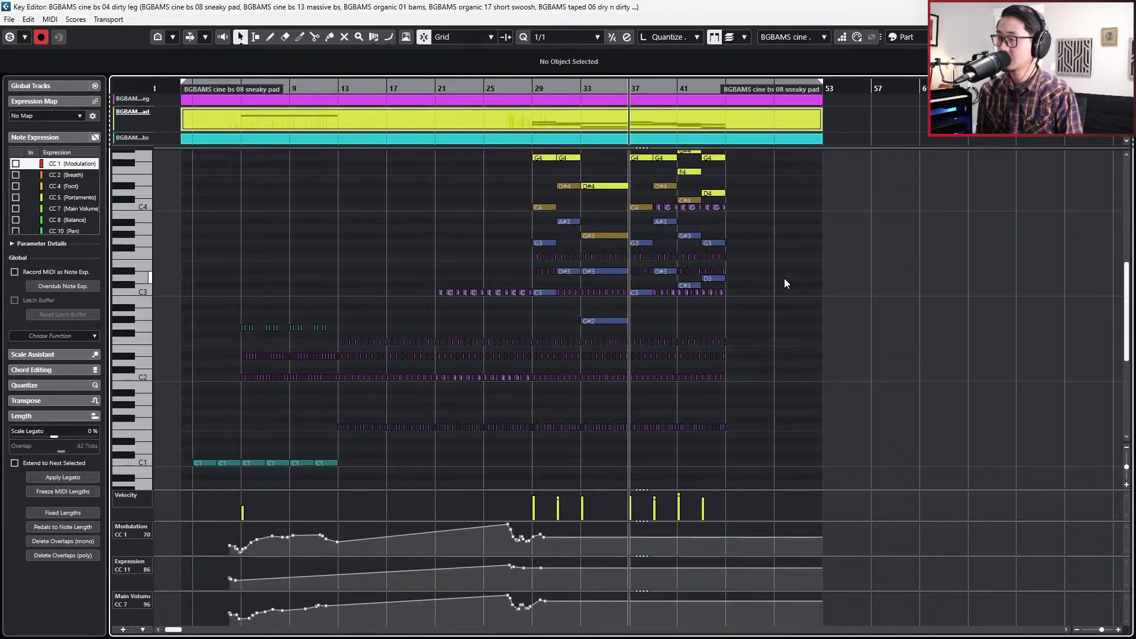
key(Down)
key(Up)
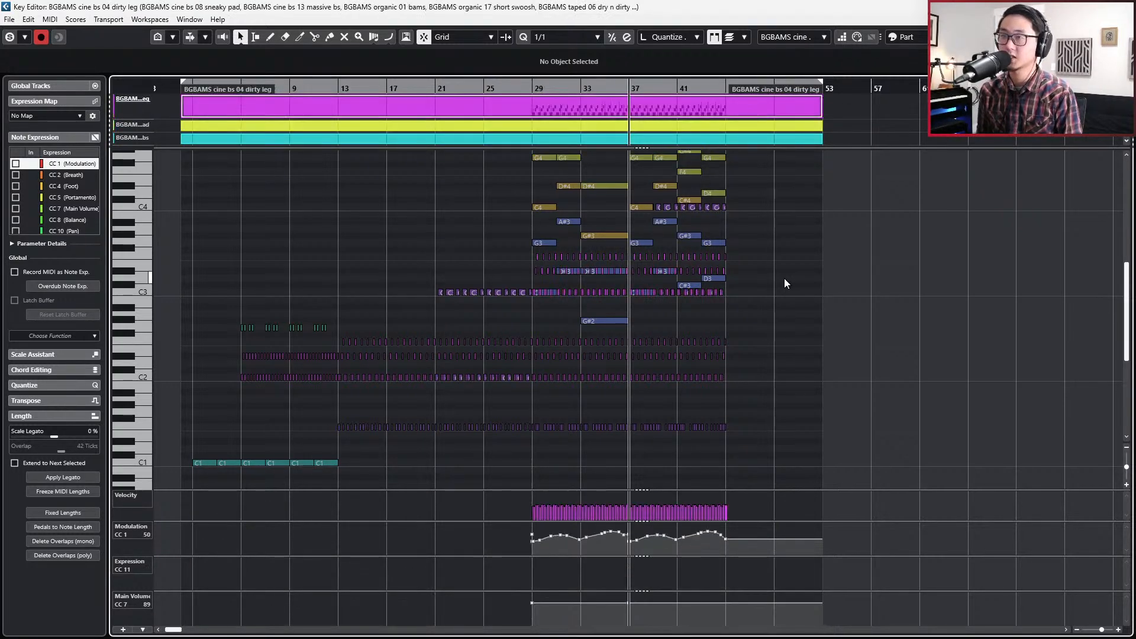
key(Return)
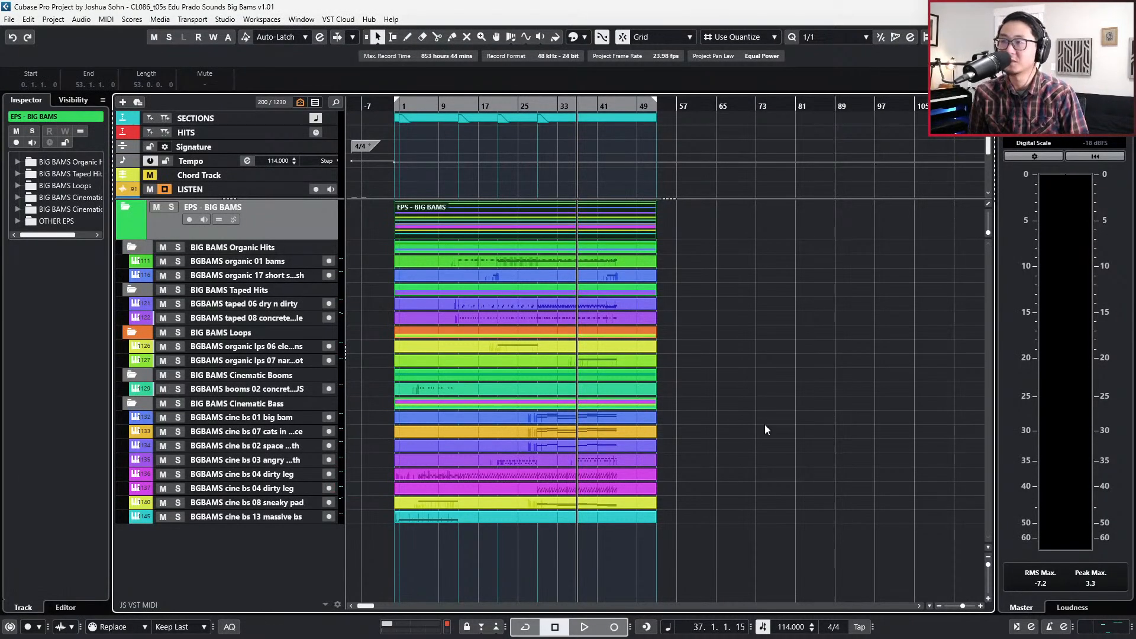
Return to the start of the project, deselect all events and play the arrangement.
key(Home)
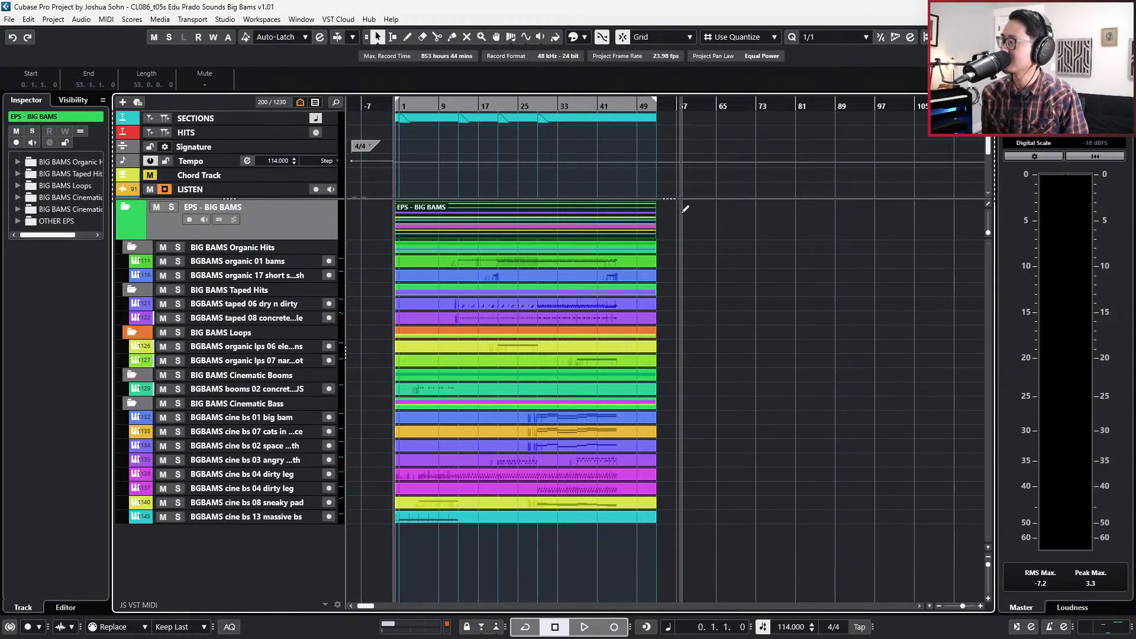
click(746, 289)
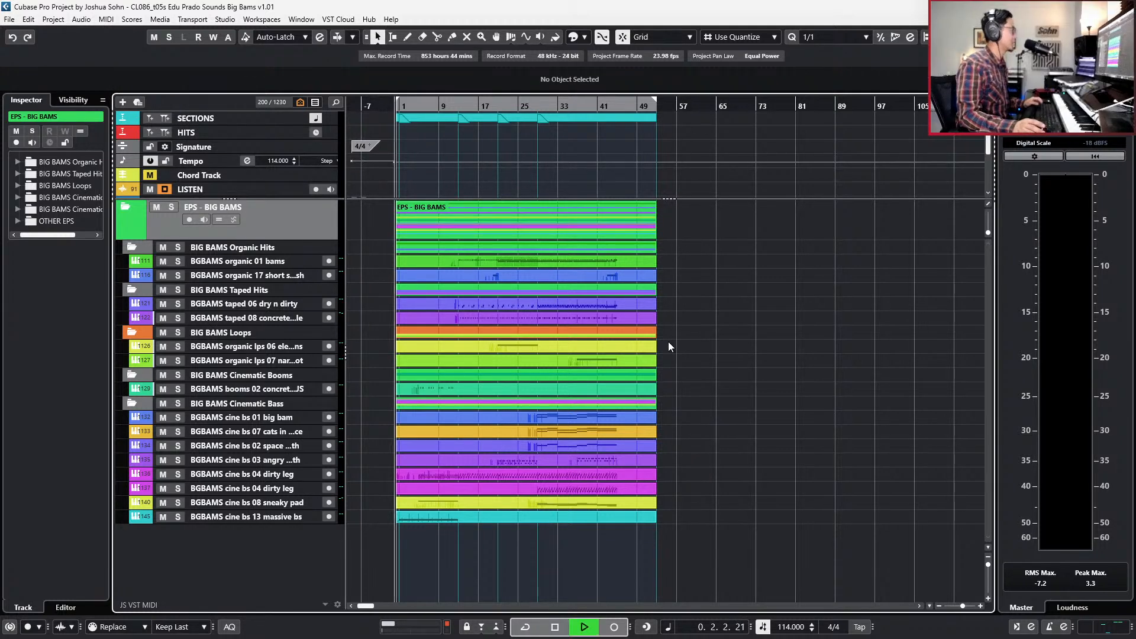
Open all parts of the EPS - BIG BAMS folder together in the Key Editor and look over their notes during playback.
double_click(558, 213)
scroll(501, 244, down, 3)
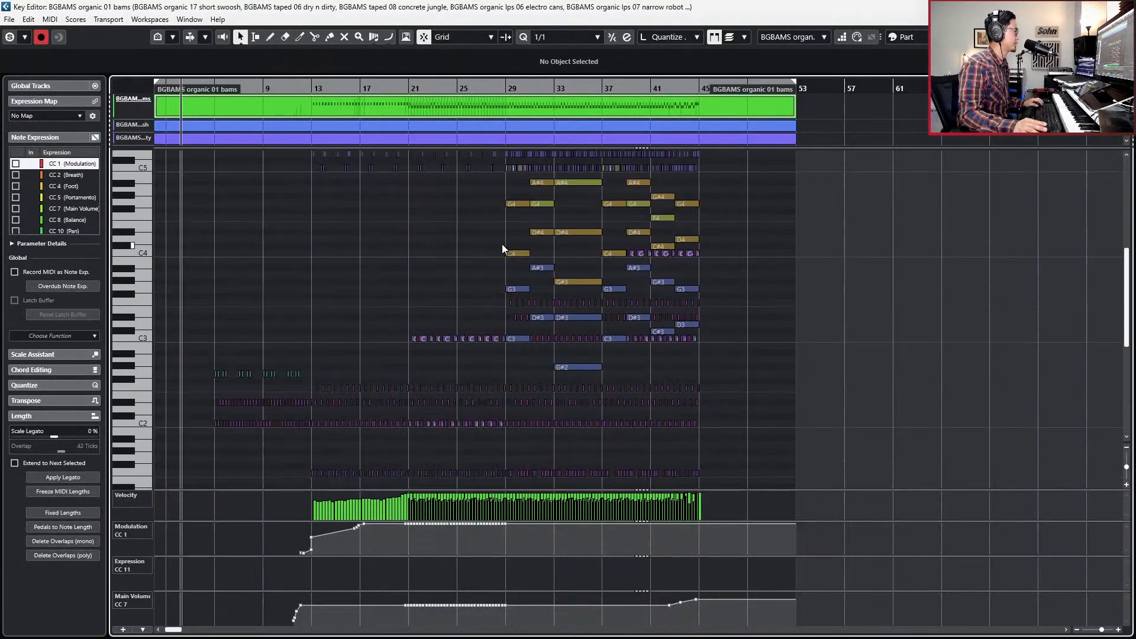
scroll(504, 251, down, 1)
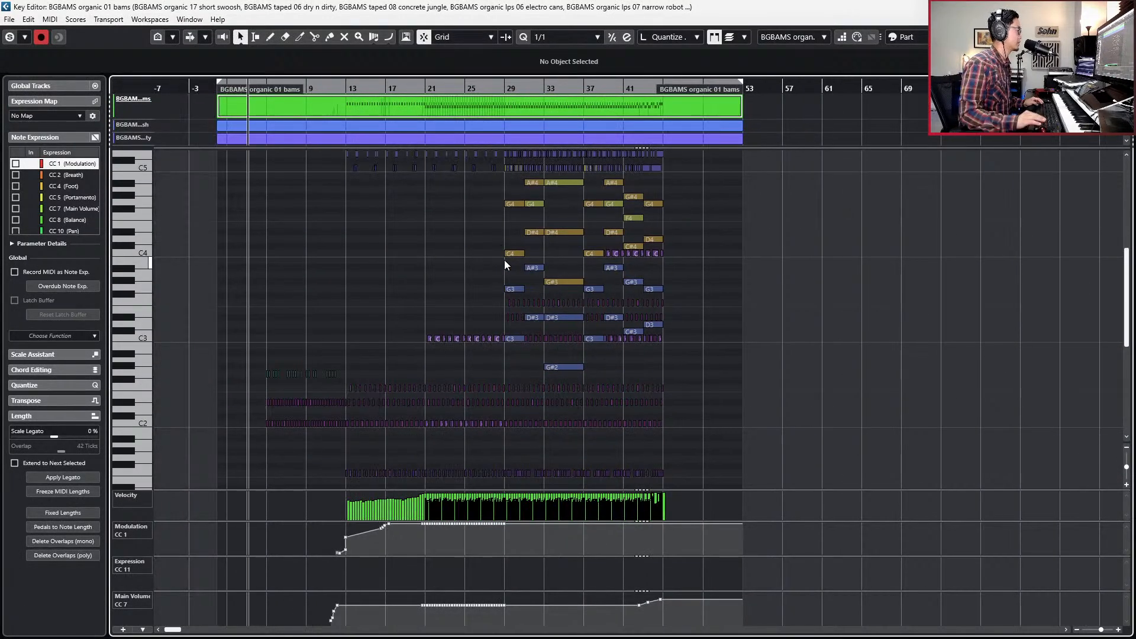
scroll(508, 265, up, 2)
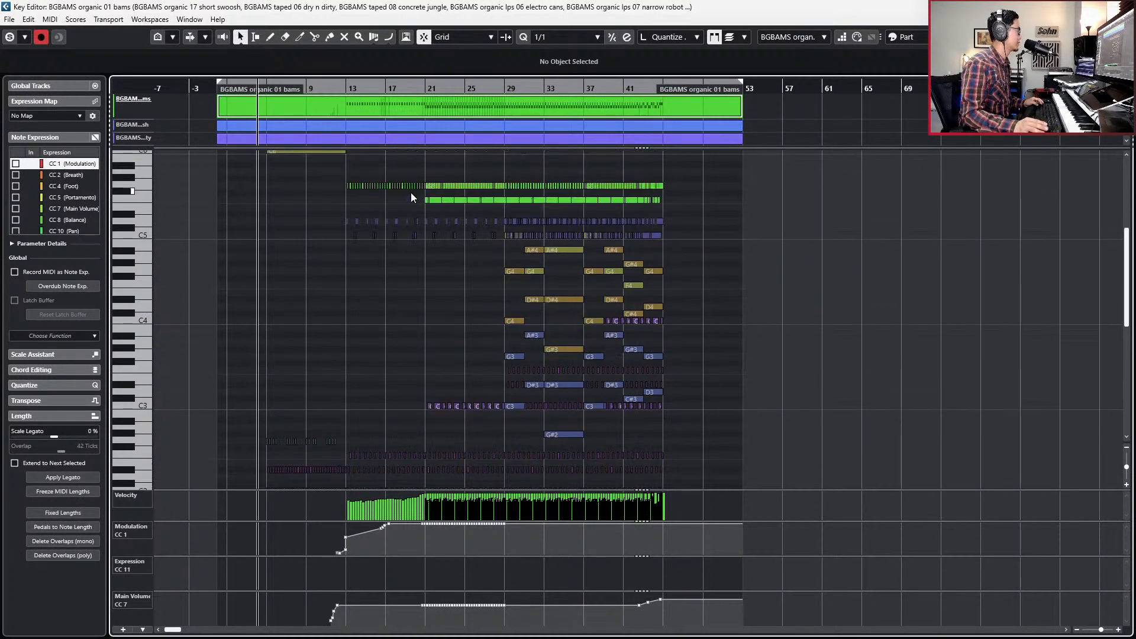
scroll(361, 281, down, 4)
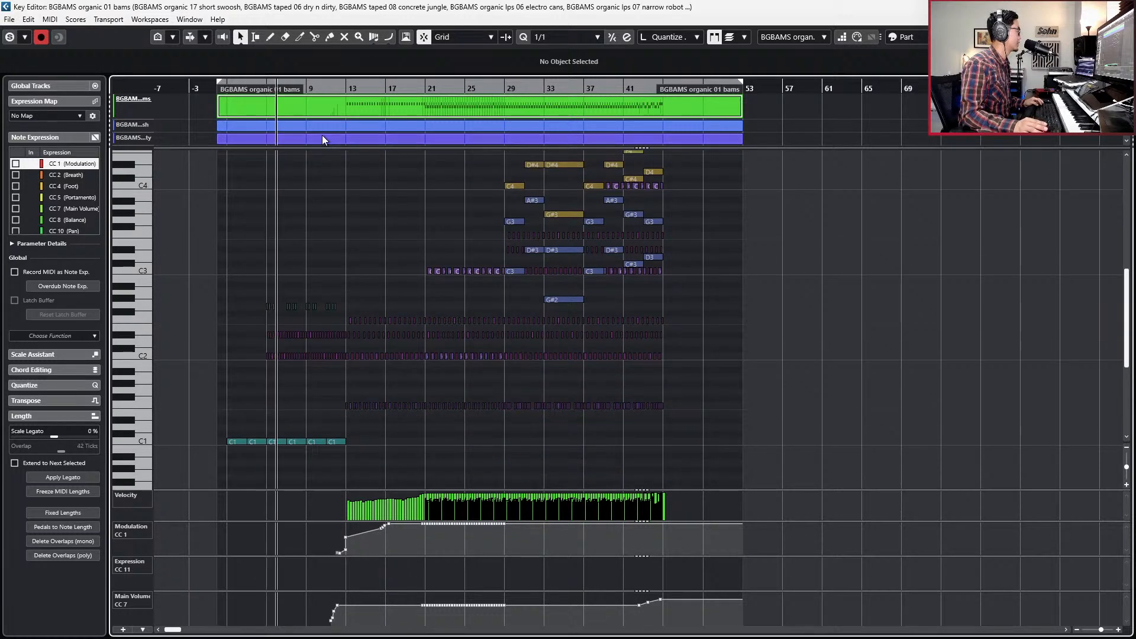
scroll(323, 135, down, 2)
Inspect the taped 08 concrete jungle part, and follow the notes and controller curves of the first cine bs 04 dirty leg part during playback.
click(317, 120)
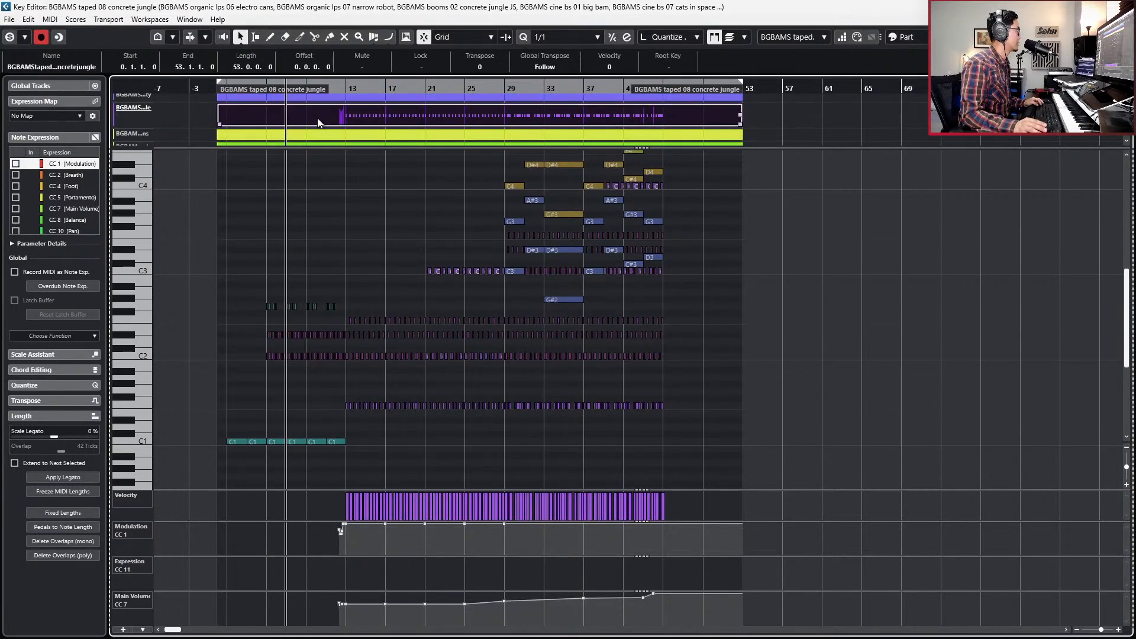
scroll(329, 122, down, 3)
scroll(342, 127, down, 2)
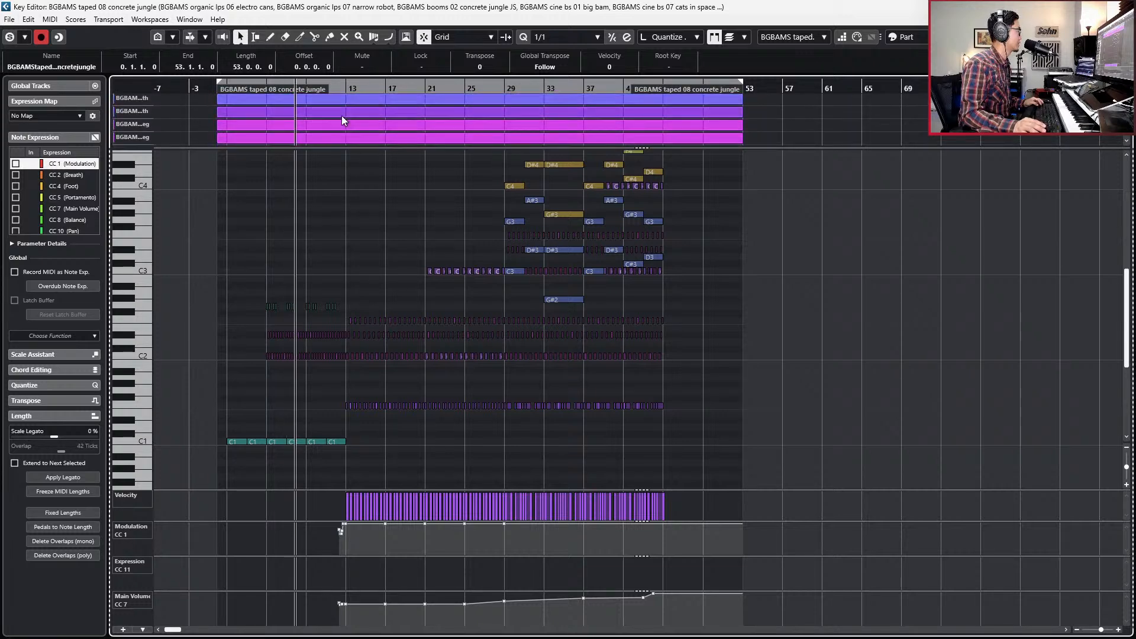
click(339, 118)
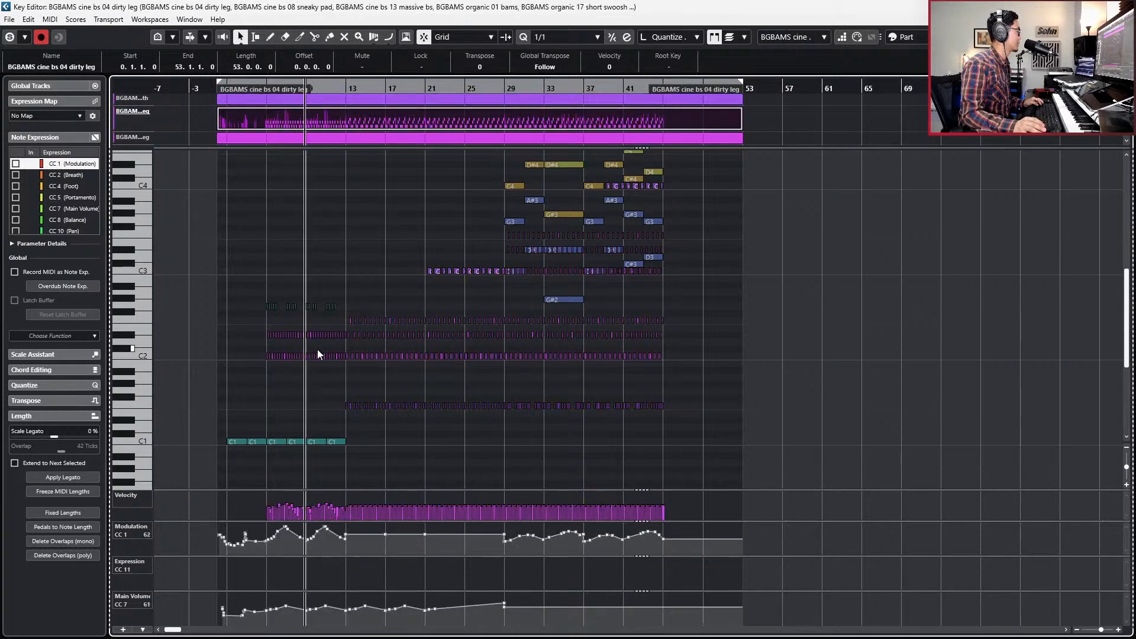
scroll(317, 349, up, 6)
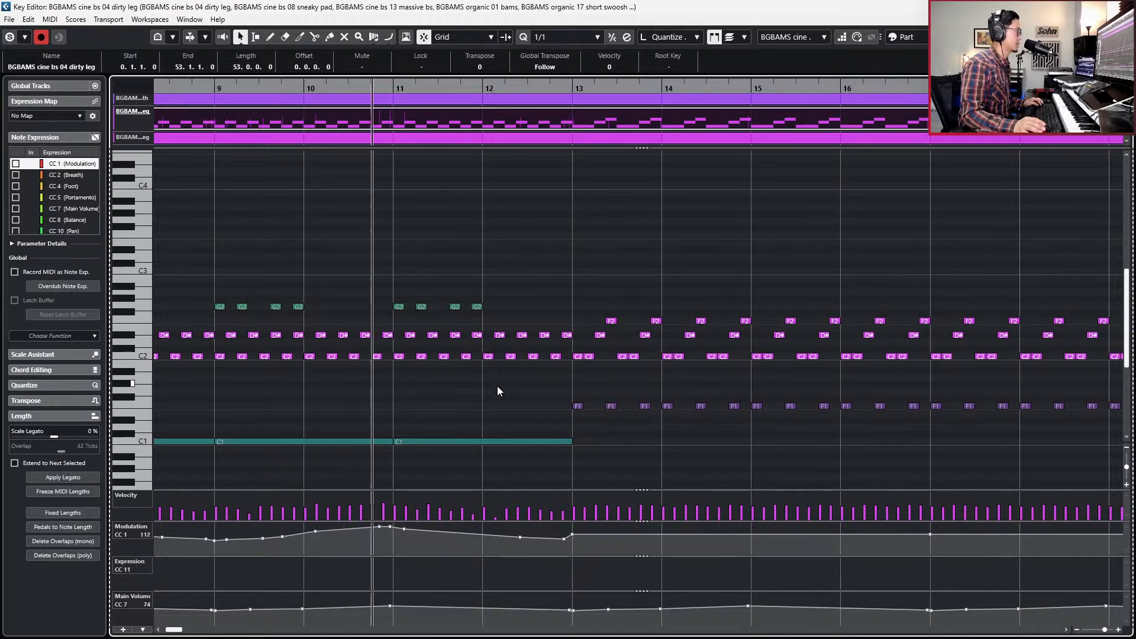
scroll(576, 387, down, 3)
scroll(576, 387, down, 2)
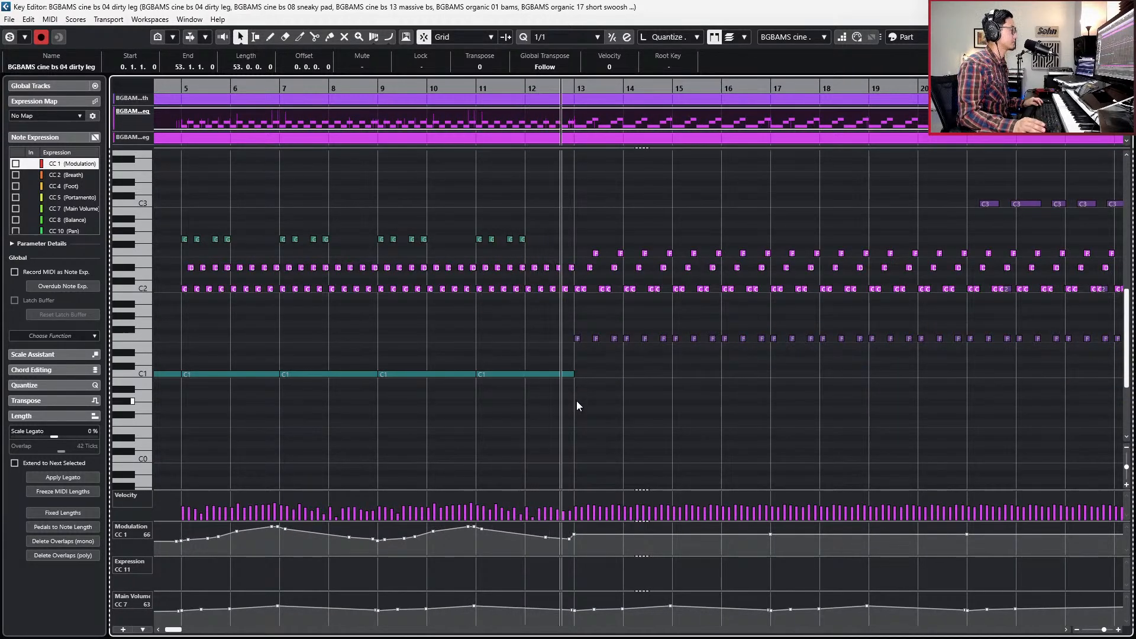
scroll(576, 402, down, 2)
scroll(576, 401, right, 6)
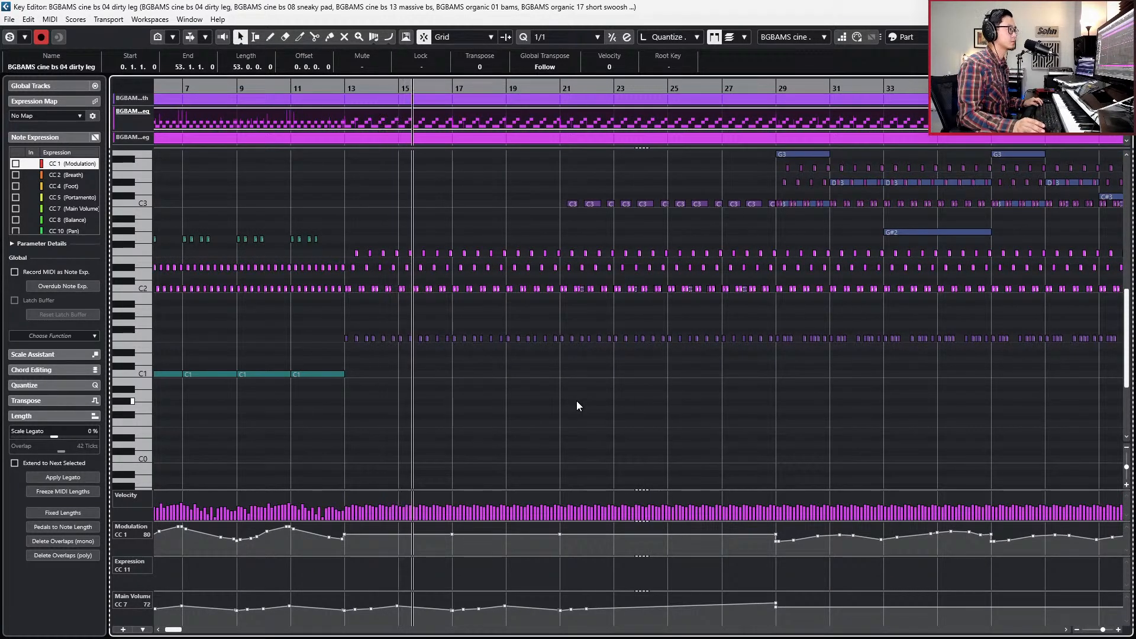
scroll(576, 401, up, 2)
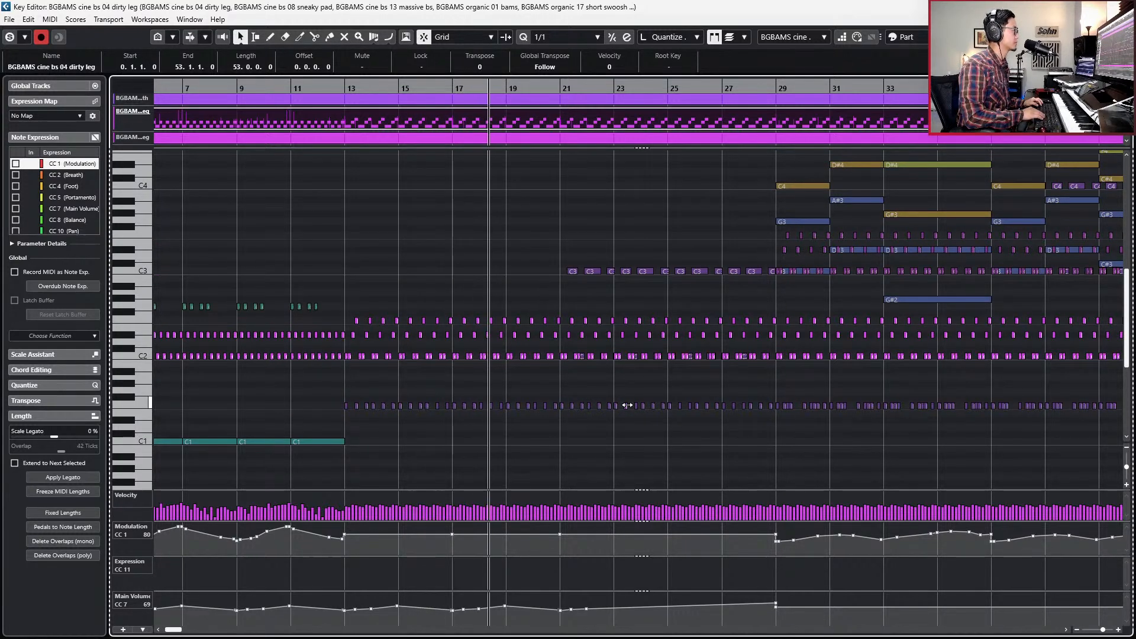
Make the taped 08 concrete jungle part active in the editor and examine the notes around bars 20 to 24.
click(784, 39)
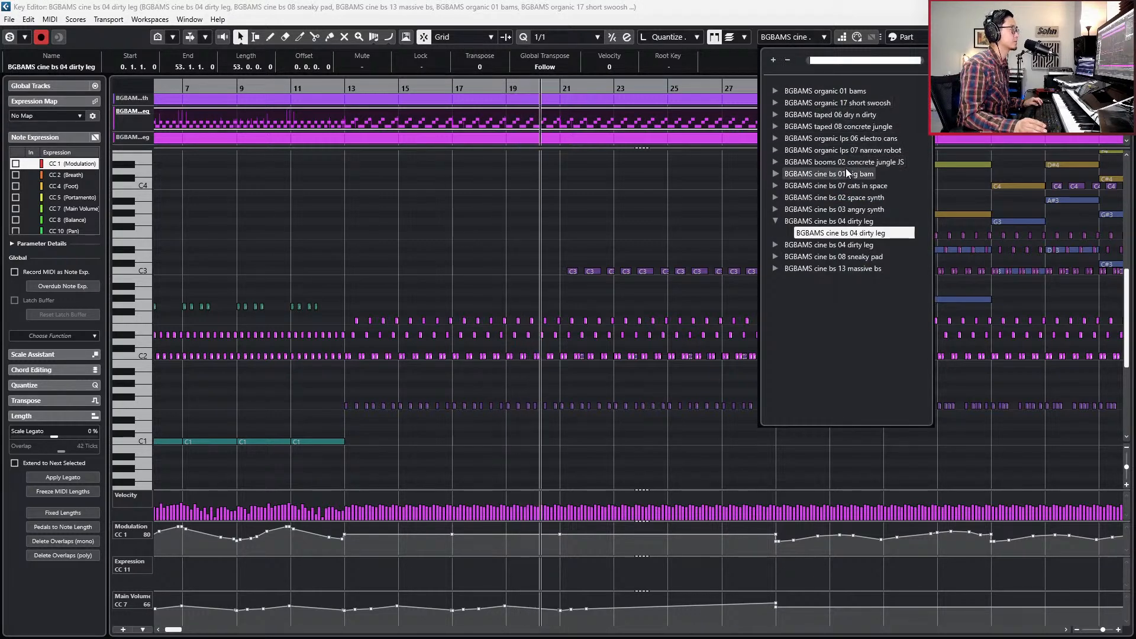
click(775, 126)
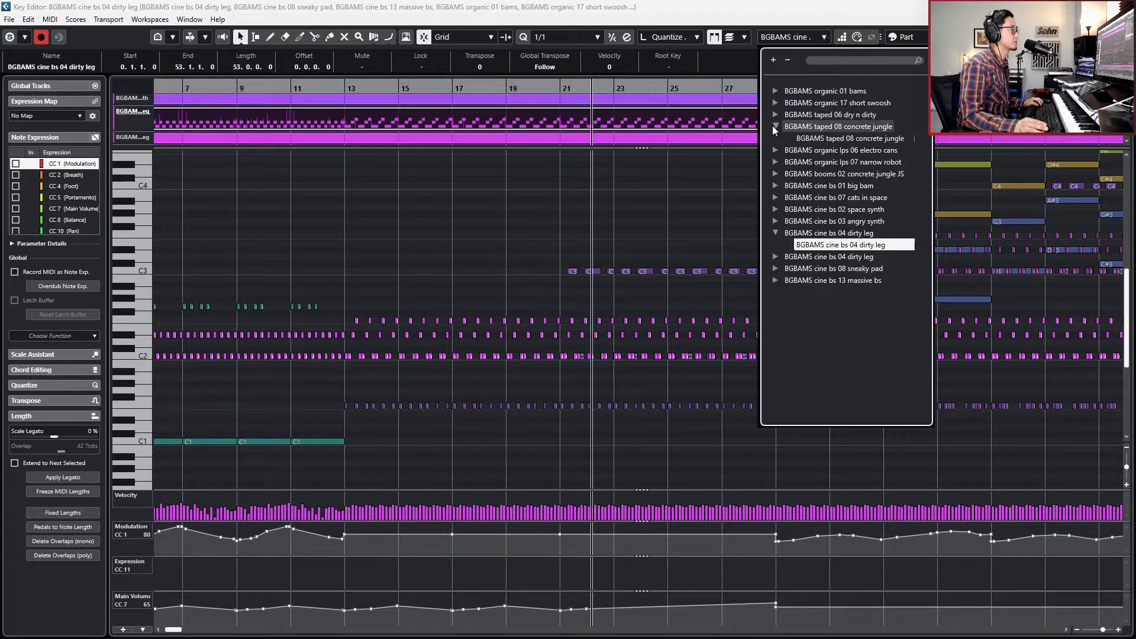
click(812, 136)
scroll(792, 249, up, 4)
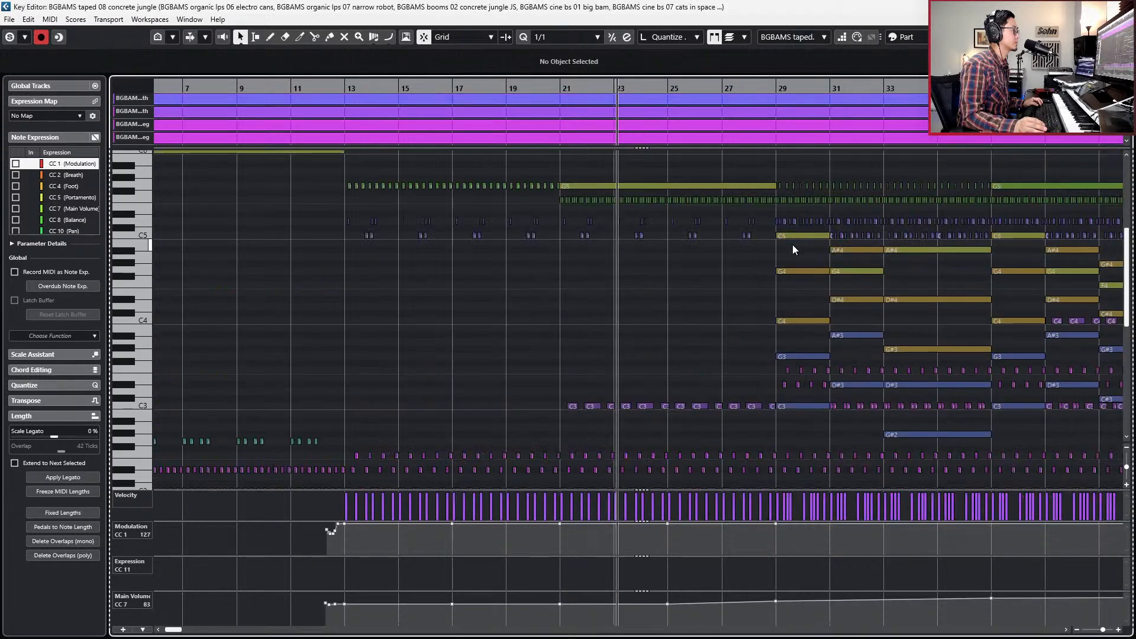
scroll(597, 345, up, 4)
scroll(588, 341, up, 2)
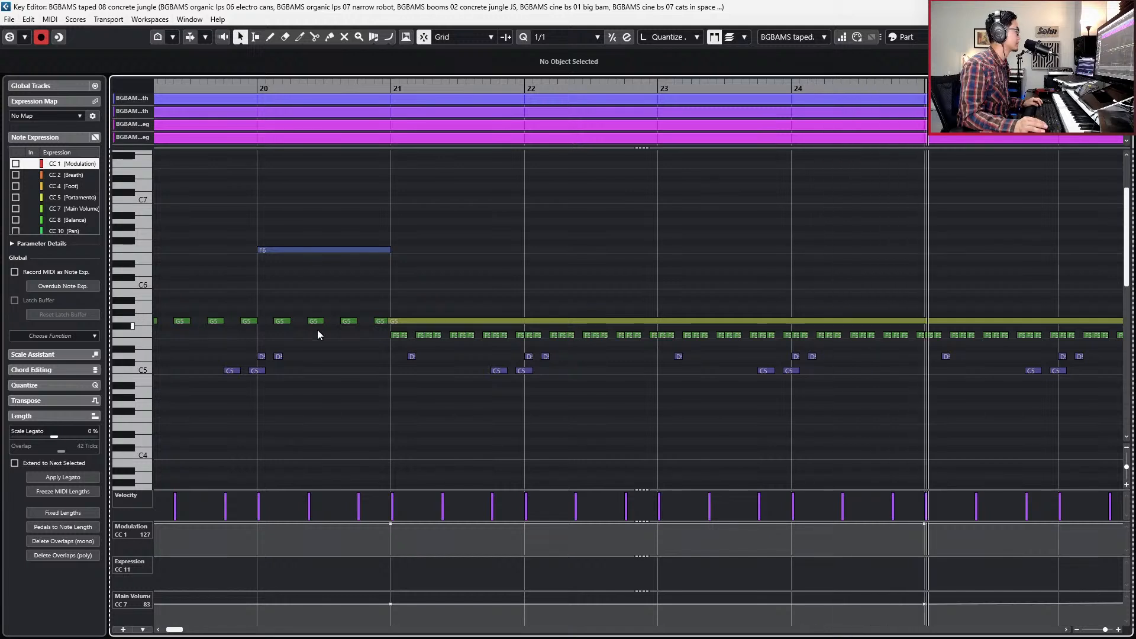
scroll(466, 140, down, 4)
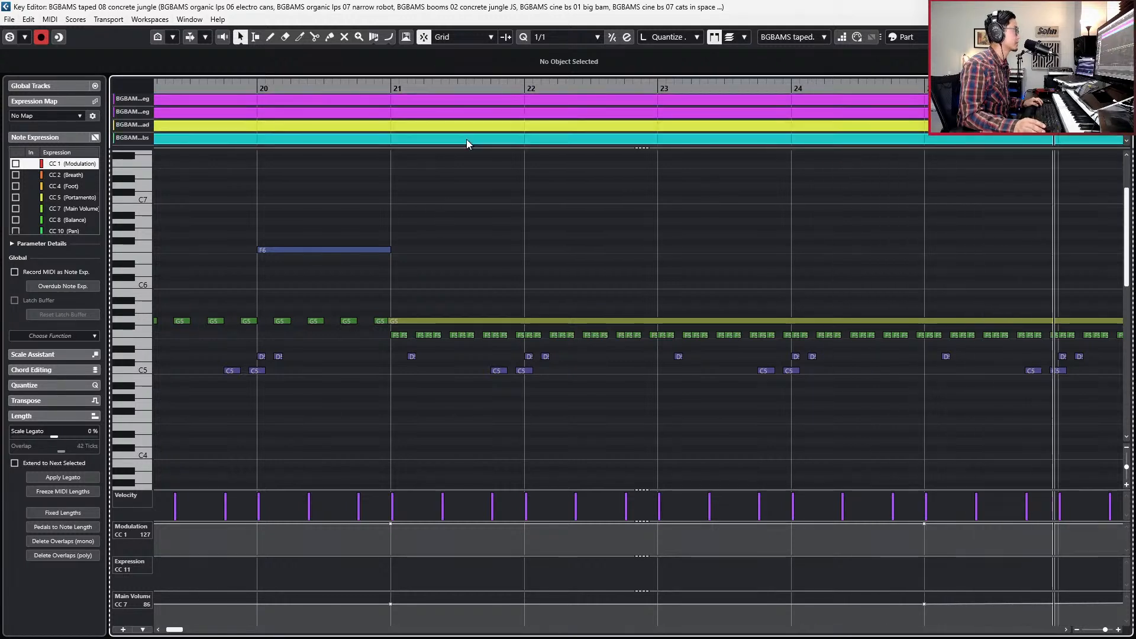
Make the organic 01 bams part active, review the notes around bars 26 to 32 and close the editor.
click(457, 99)
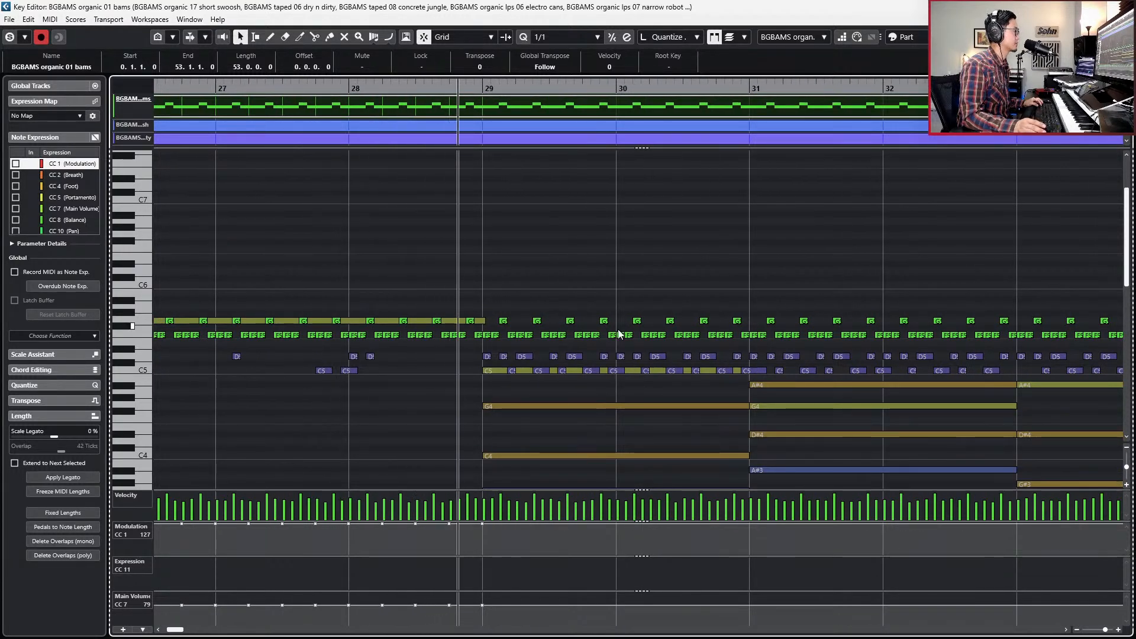
scroll(618, 334, down, 6)
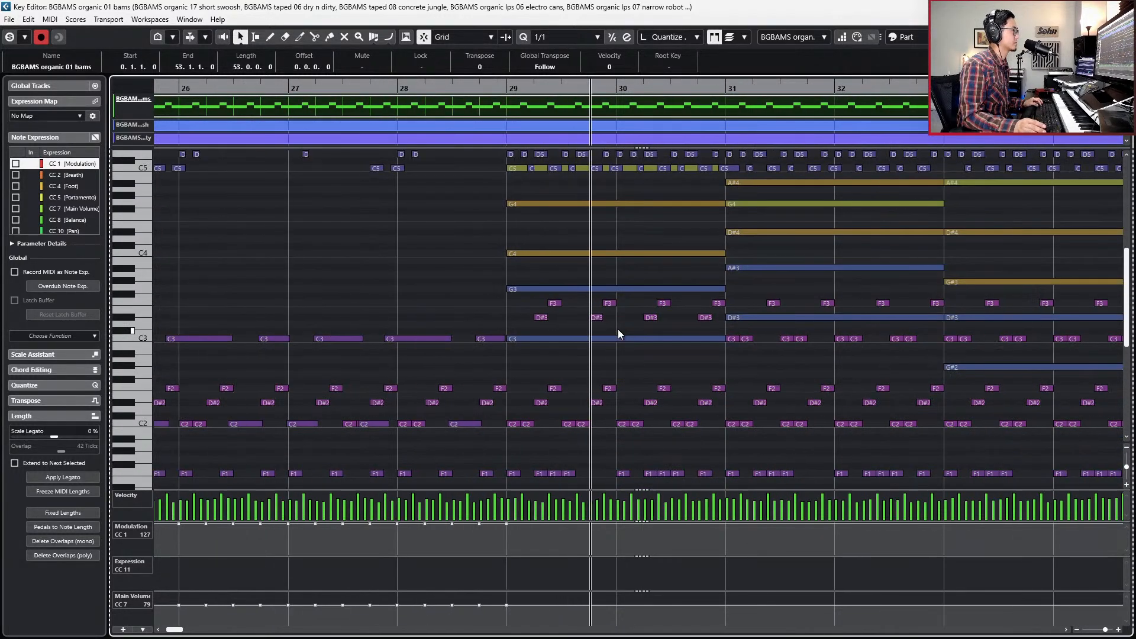
key(Return)
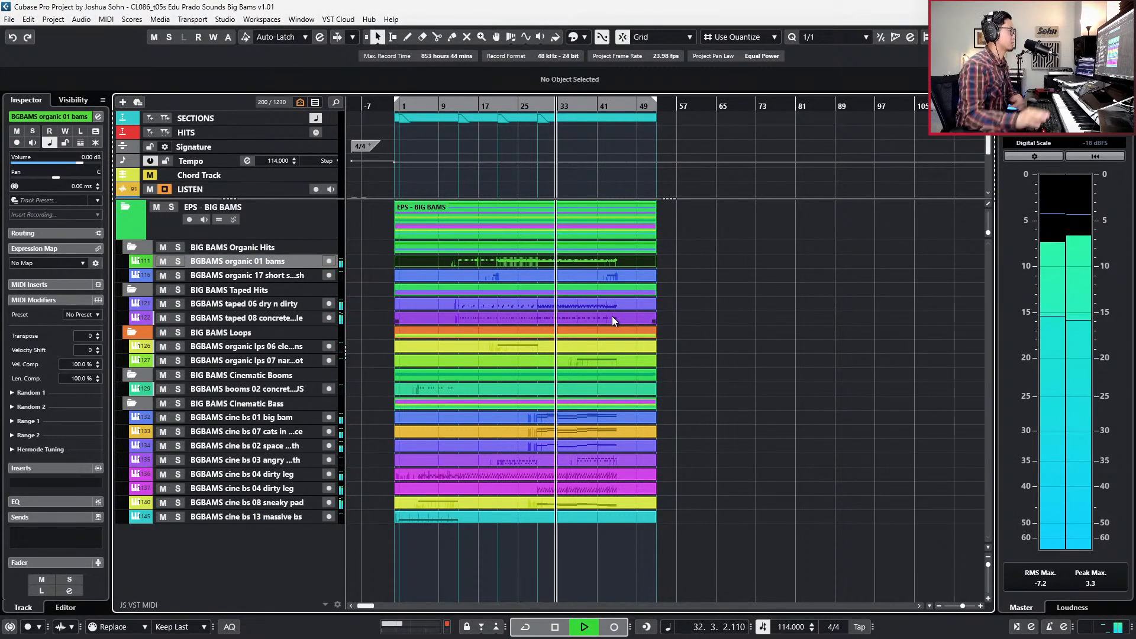
Review the cine bs 01 big bam, 07 cats in space and 02 space synth parts together in the editor during playback, and close it.
drag(672, 410, 638, 442)
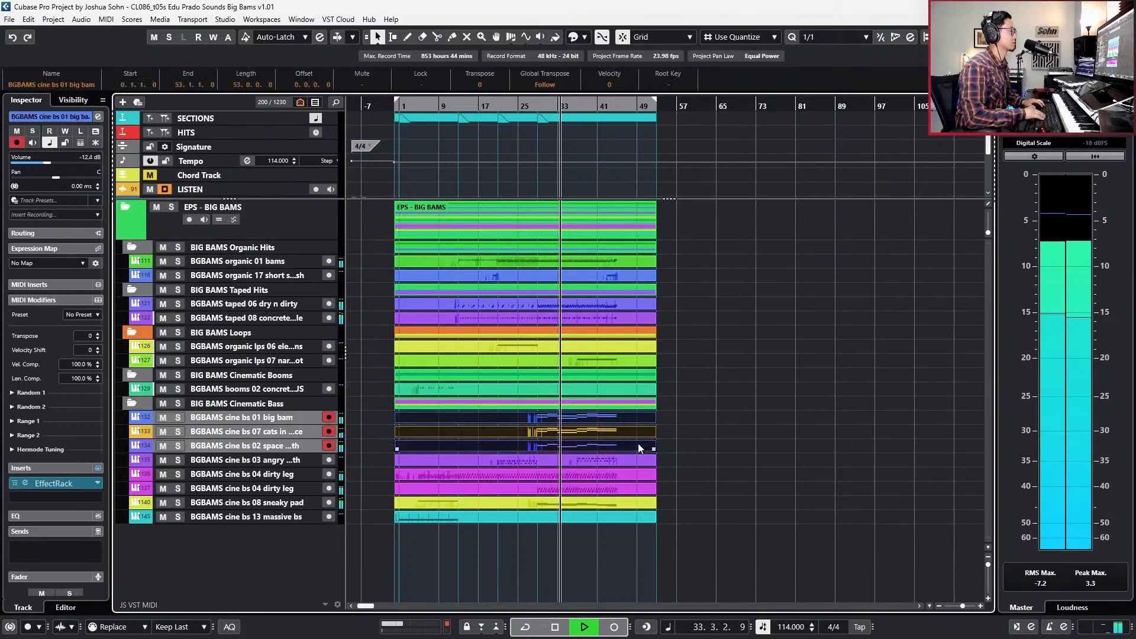
key(Return)
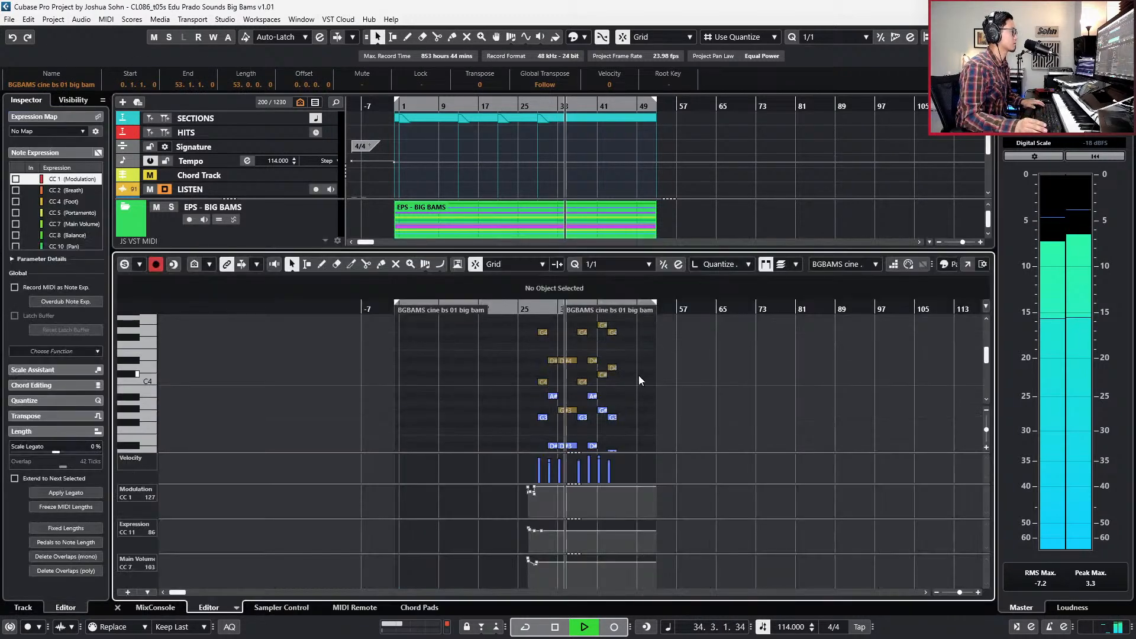
scroll(638, 376, up, 2)
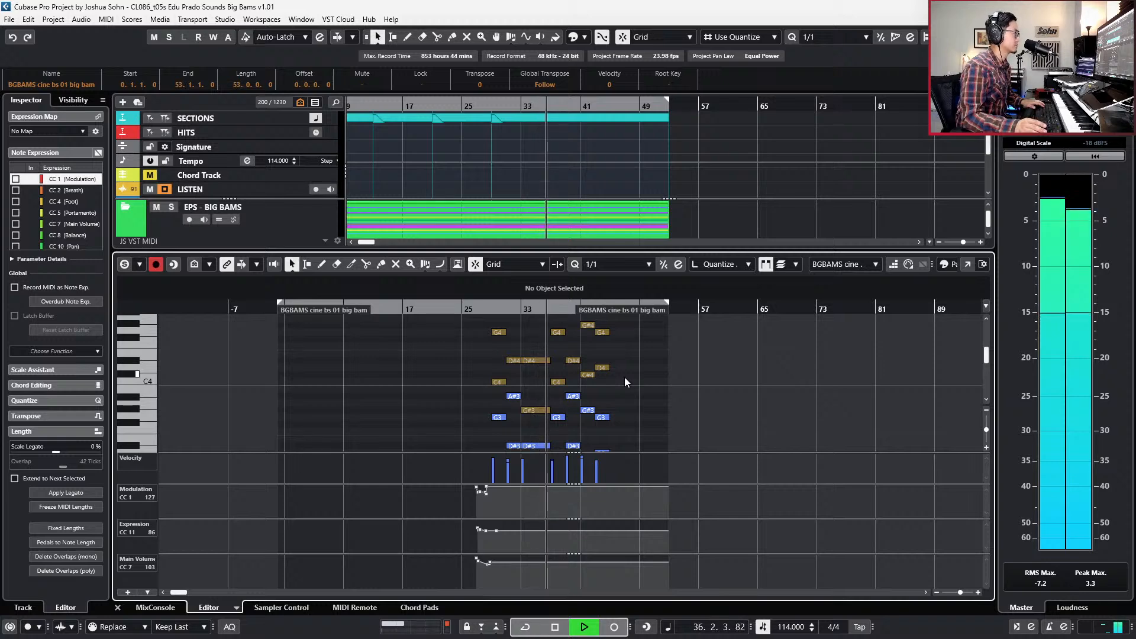
key(Return)
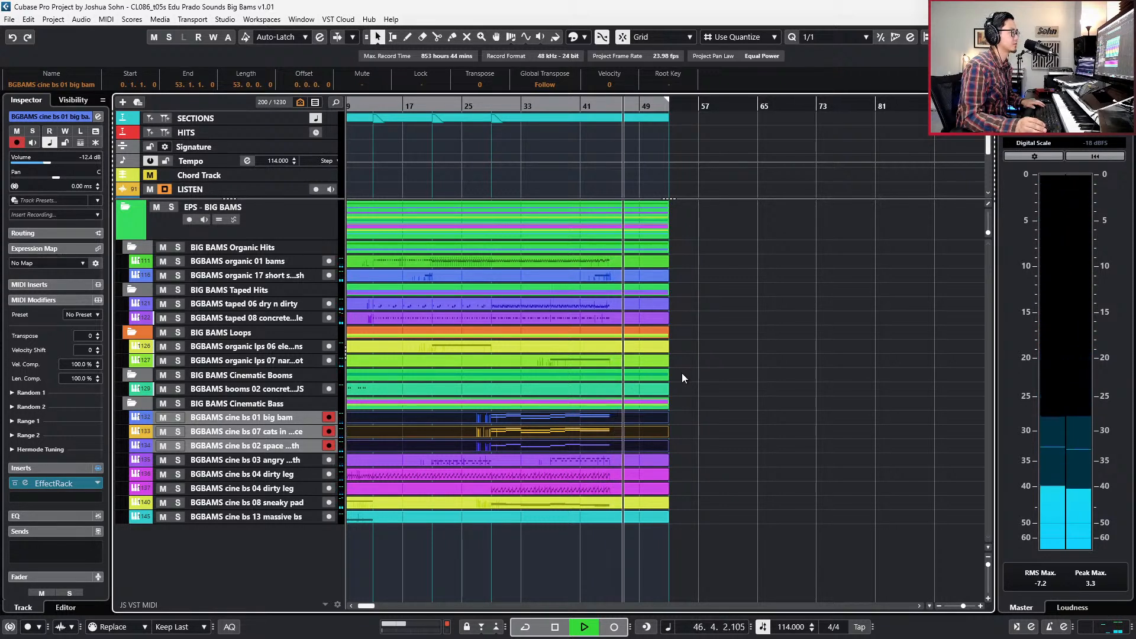
Deselect all events, stop playback at the end of the piece and bring the whole arrangement into view.
click(714, 375)
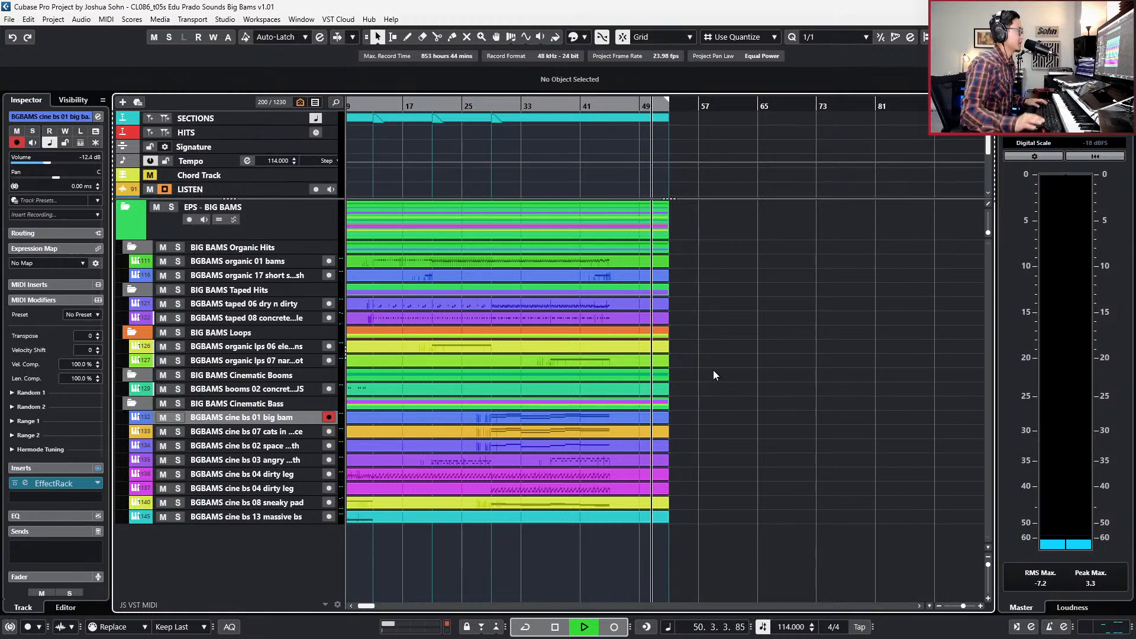
key(space)
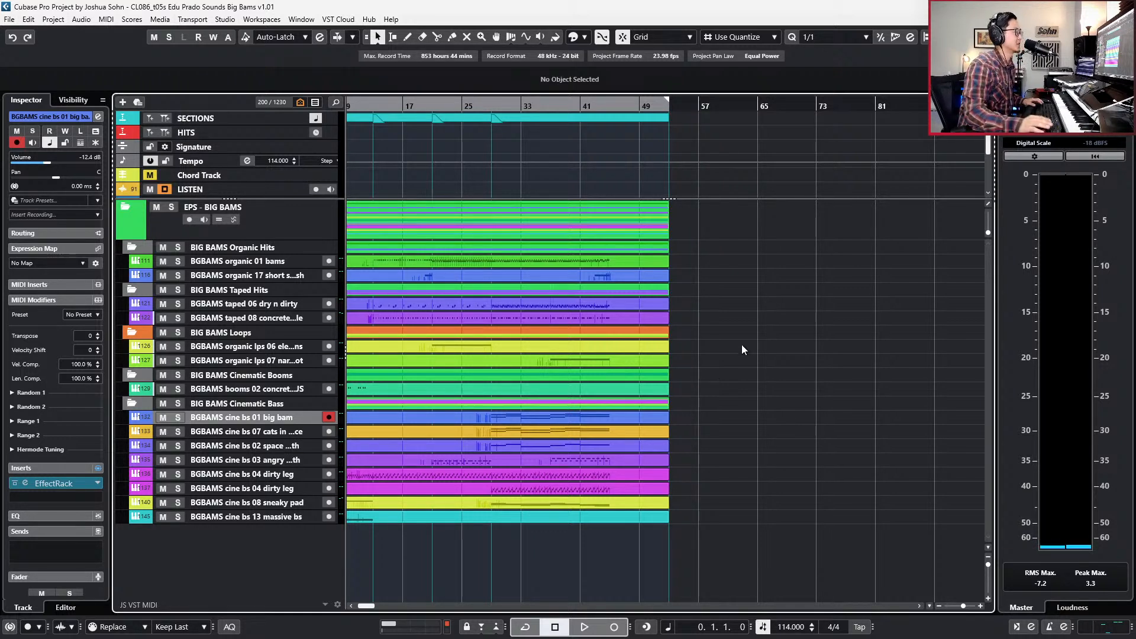
scroll(713, 415, down, 4)
scroll(699, 411, up, 1)
scroll(622, 406, right, 2)
scroll(622, 405, left, 3)
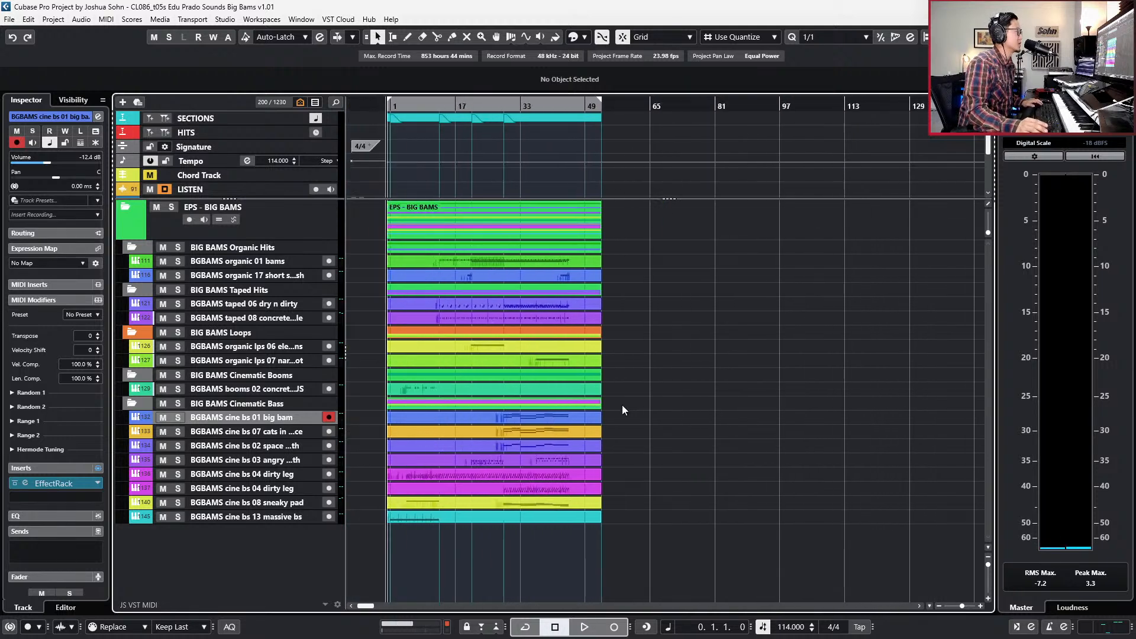